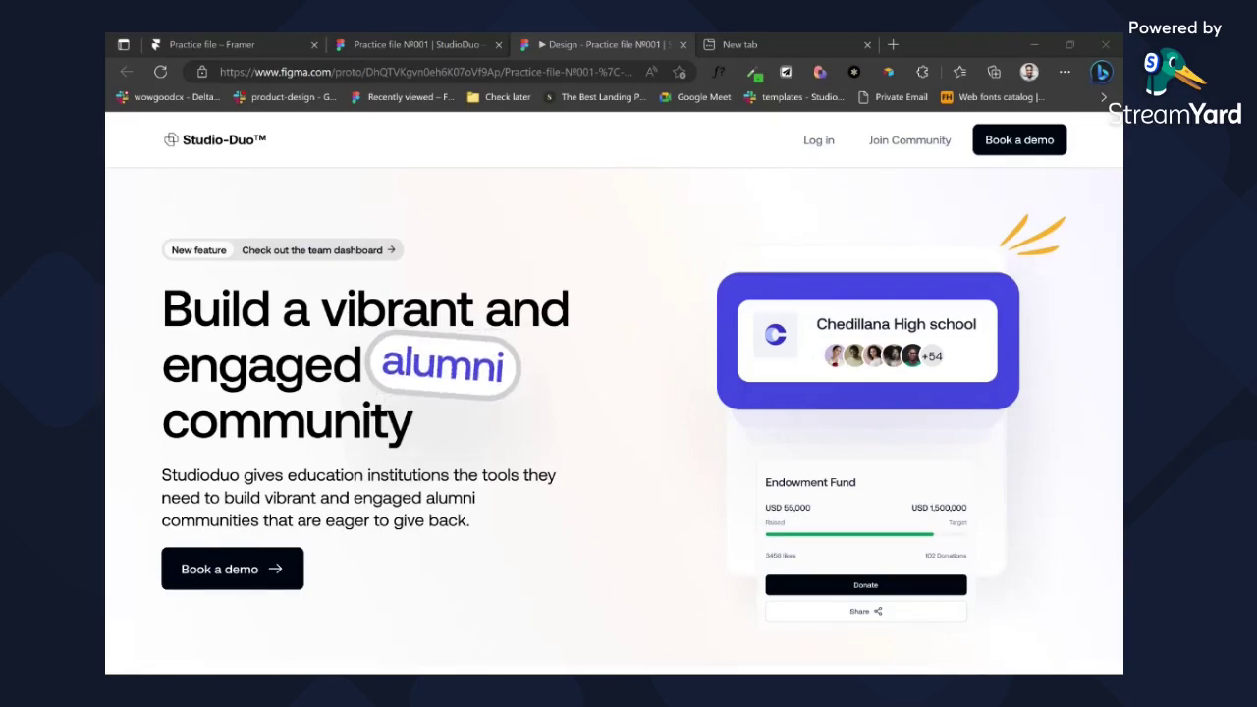
- Examine the StudioDuo landing page design in the Figma prototype, from the hero through features and sign-up sections to the footer
{"action": "key", "text": "alt+Tab"}
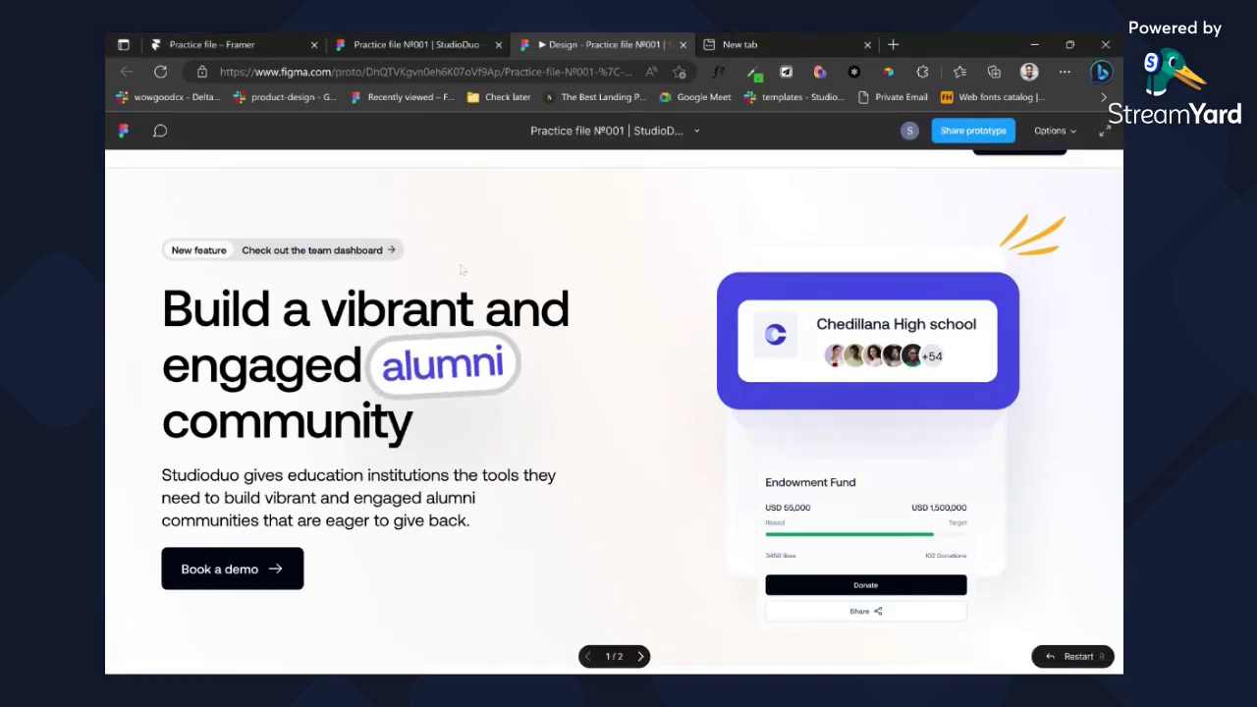
{"action": "left_click", "coordinate": [387, 50]}
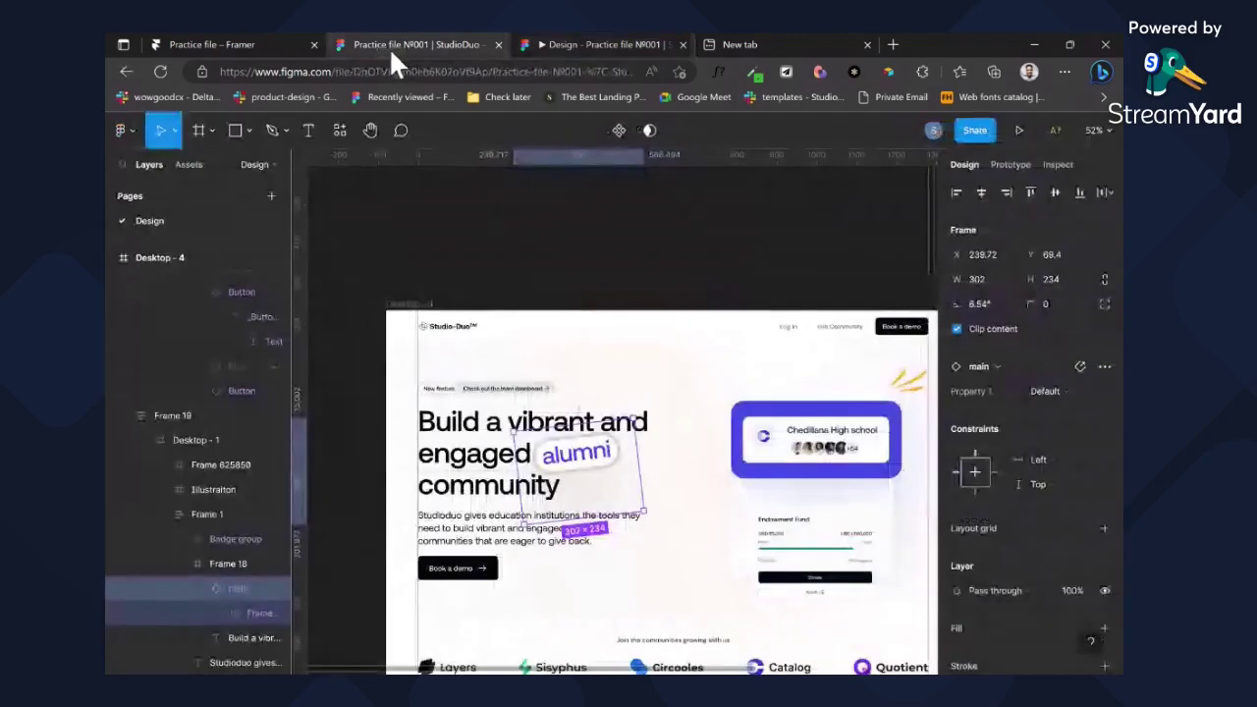
{"action": "left_click", "coordinate": [535, 260]}
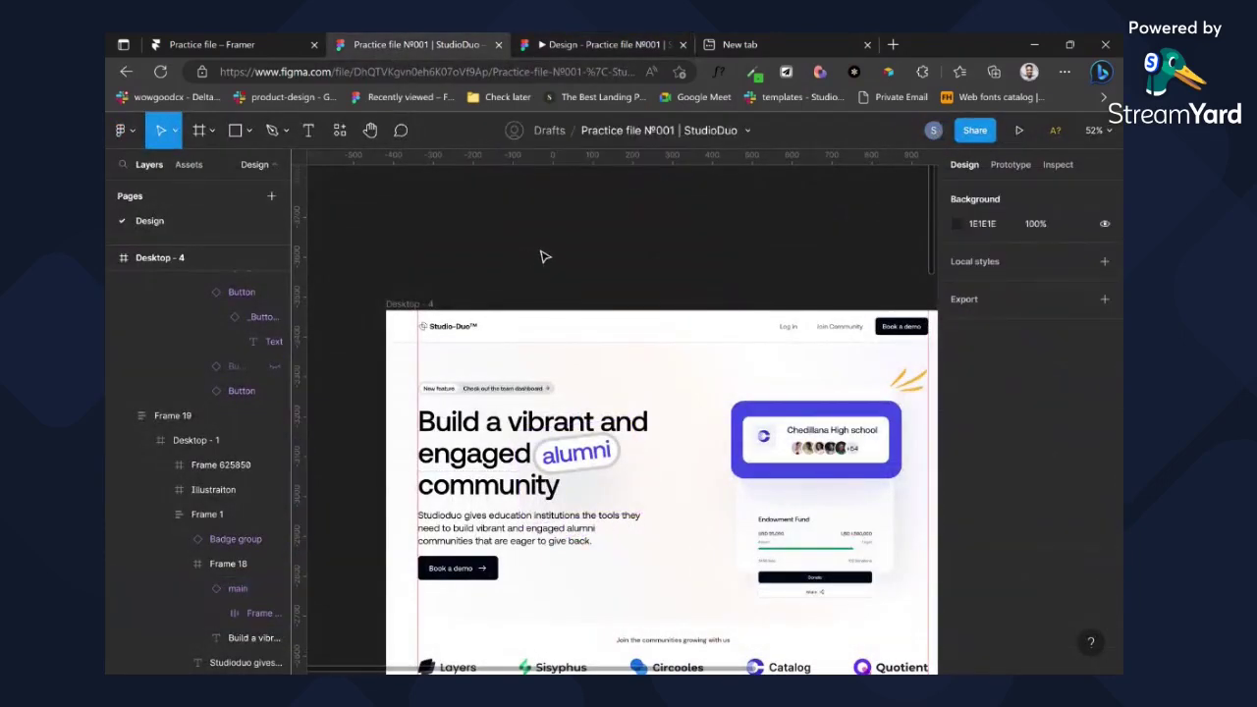
{"action": "left_click", "coordinate": [574, 43]}
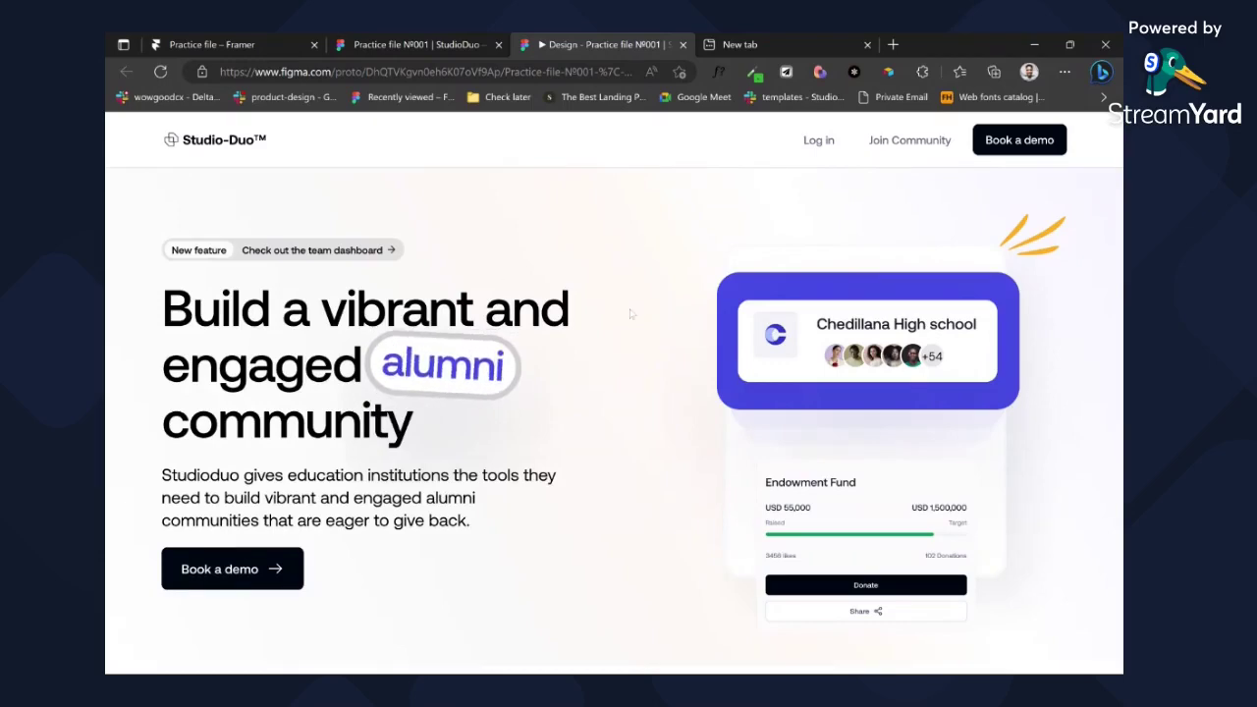
{"action": "scroll", "coordinate": [631, 315], "scroll_direction": "down", "scroll_amount": 2}
{"action": "scroll", "coordinate": [629, 304], "scroll_direction": "down", "scroll_amount": 6}
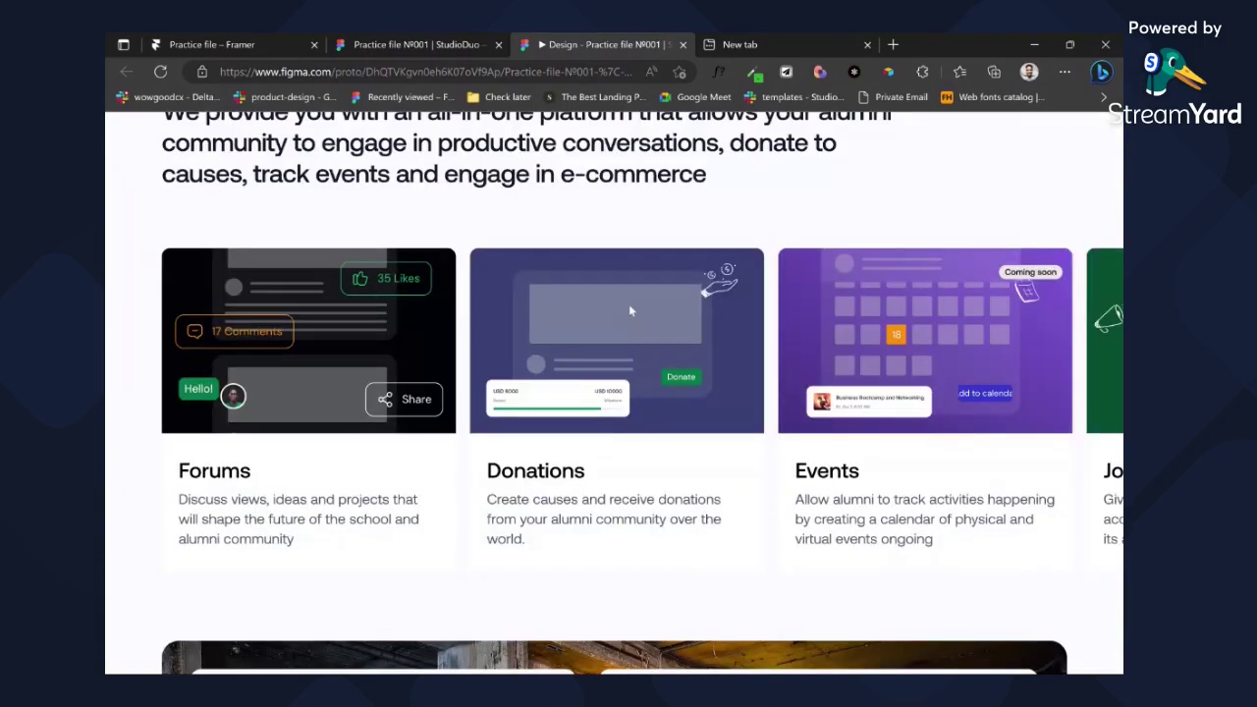
{"action": "scroll", "coordinate": [629, 303], "scroll_direction": "up", "scroll_amount": 4}
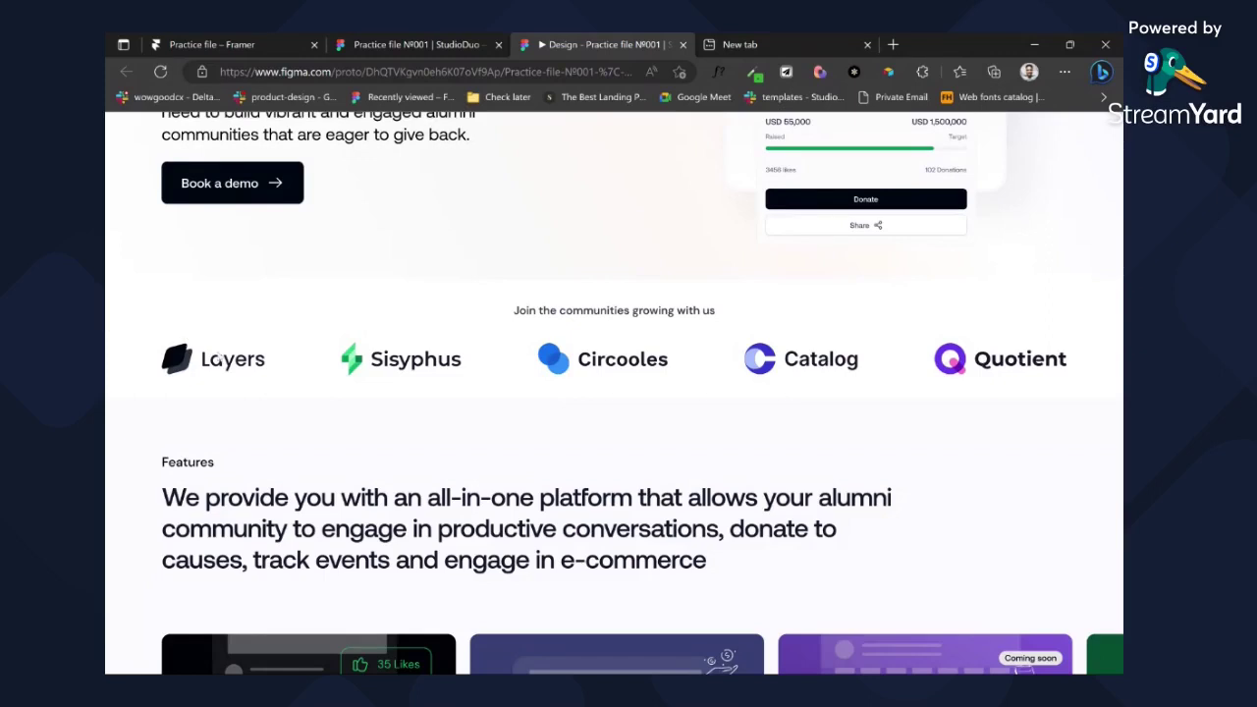
{"action": "scroll", "coordinate": [285, 356], "scroll_direction": "down", "scroll_amount": 4}
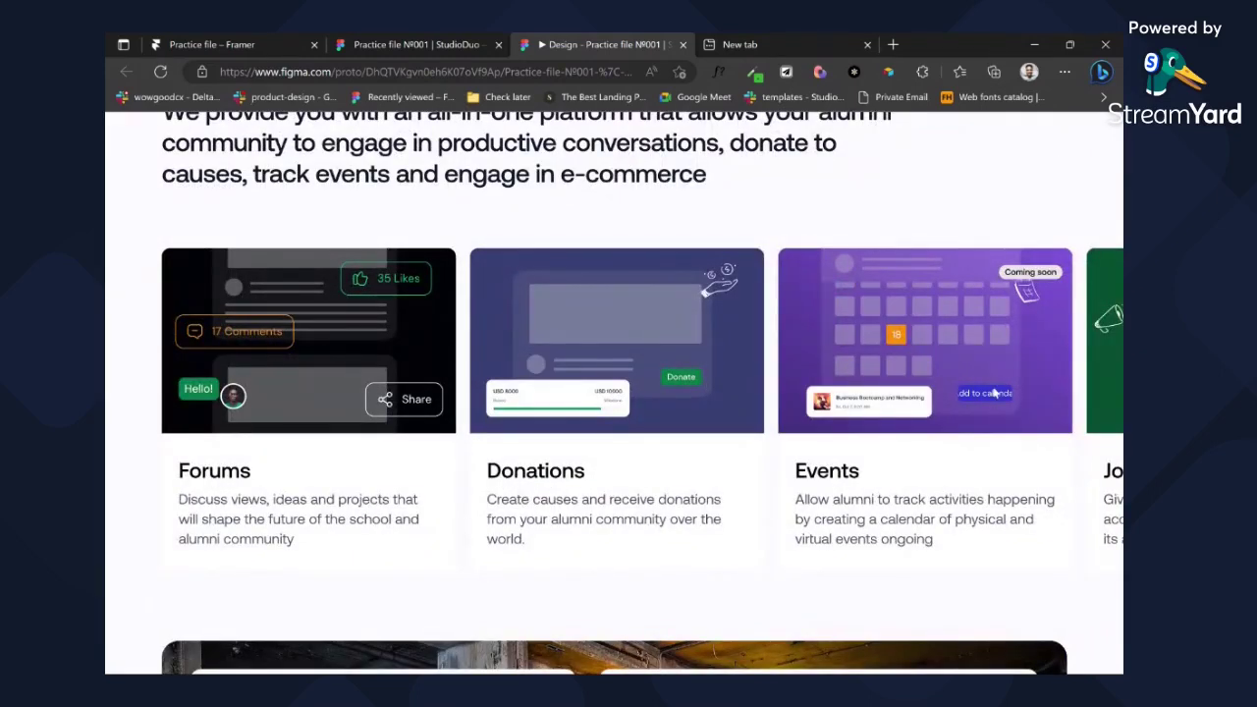
{"action": "scroll", "coordinate": [352, 386], "scroll_direction": "down", "scroll_amount": 4}
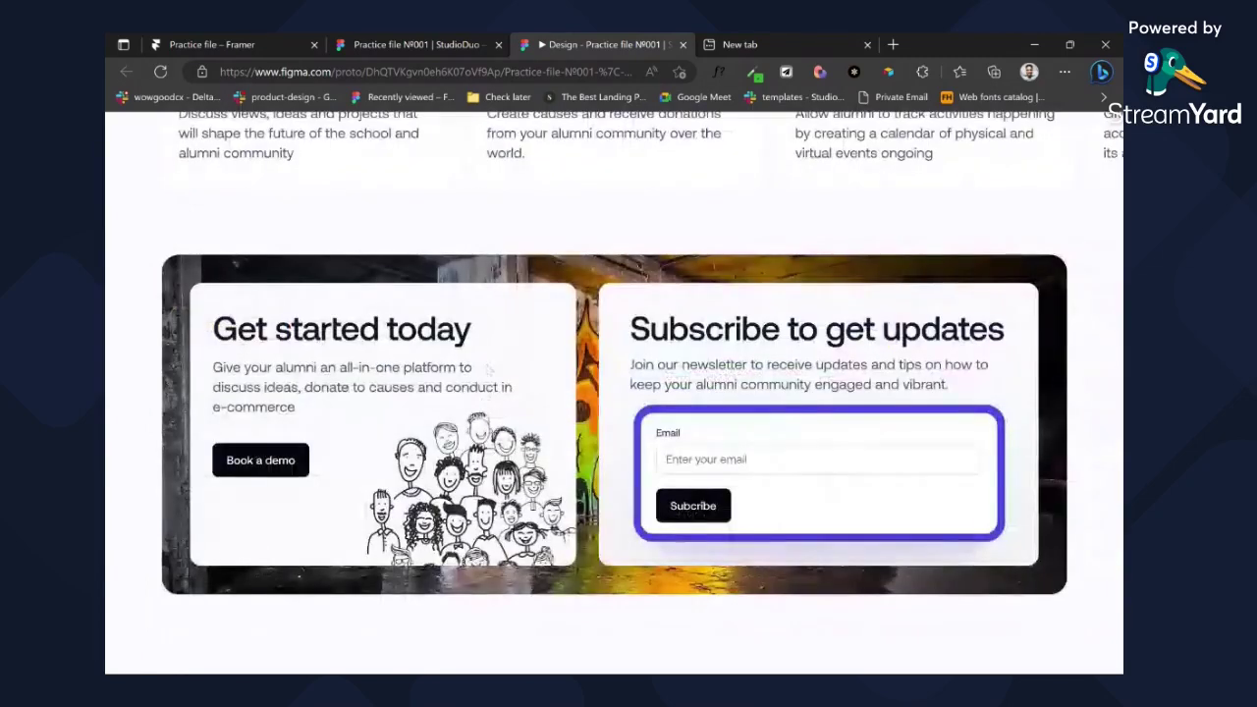
{"action": "scroll", "coordinate": [627, 397], "scroll_direction": "down", "scroll_amount": 3}
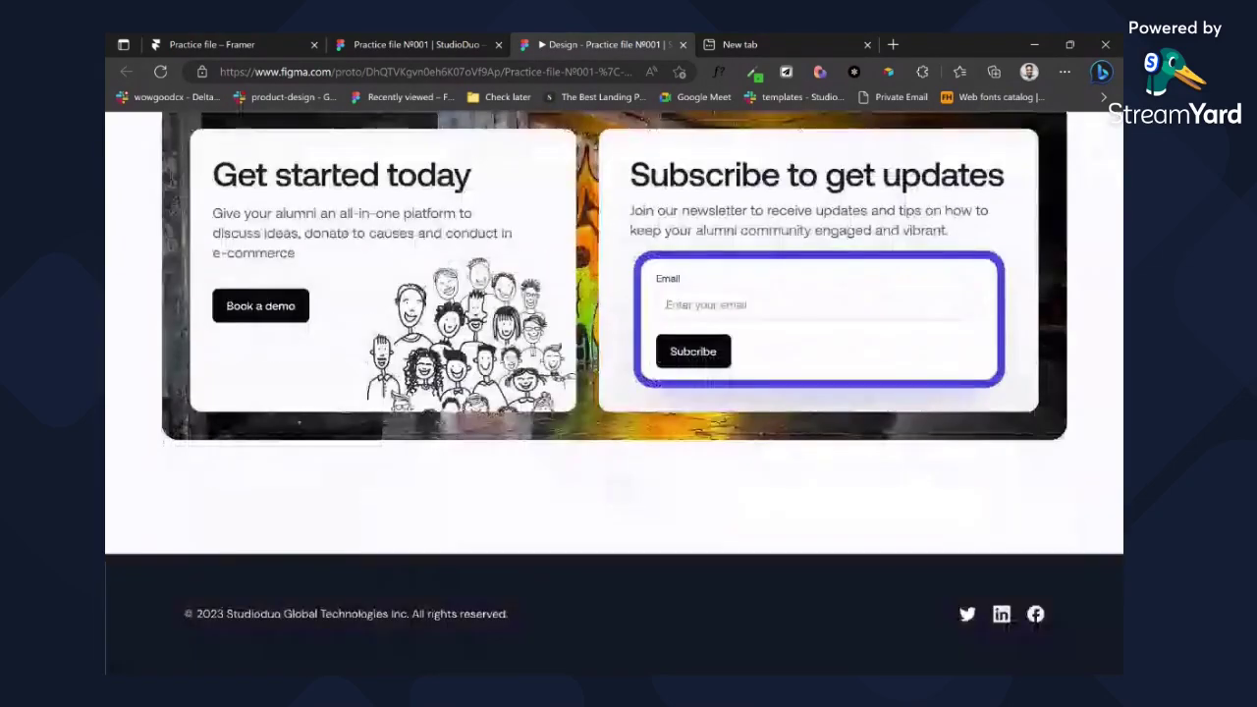
{"action": "scroll", "coordinate": [624, 353], "scroll_direction": "up", "scroll_amount": 10}
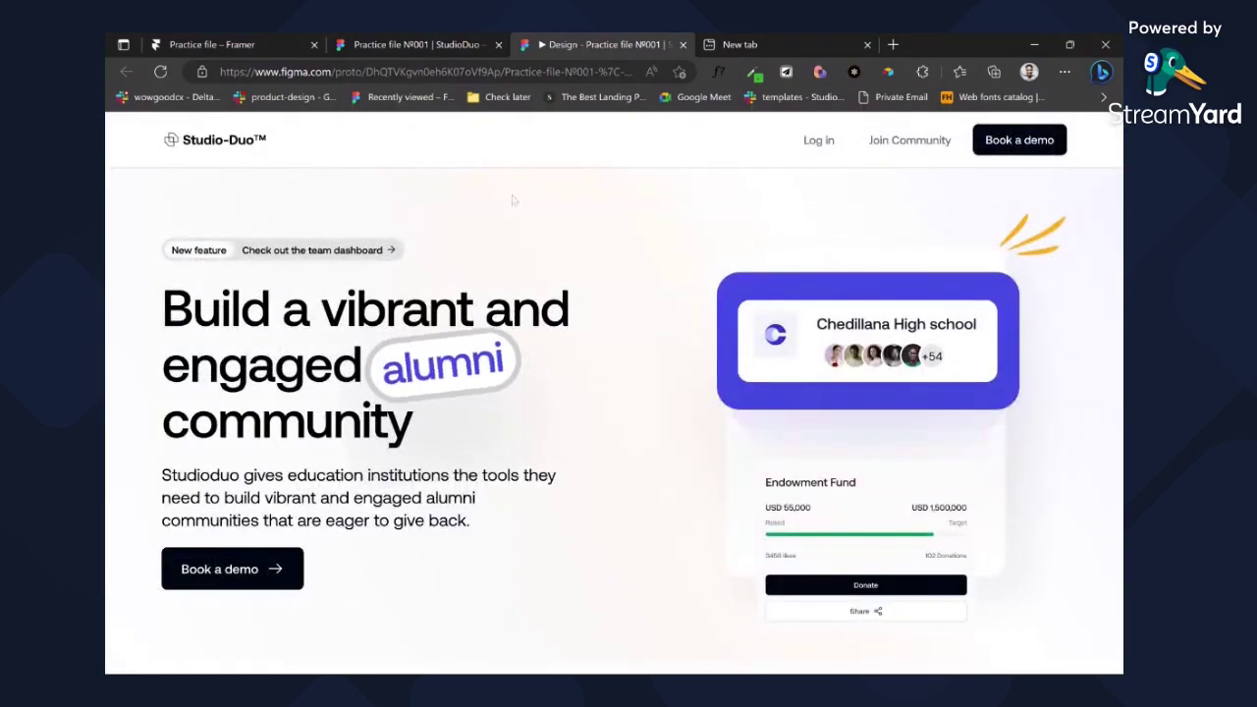
- Switch to the practice file in Framer, with its blank Desktop page
{"action": "left_click", "coordinate": [239, 49]}
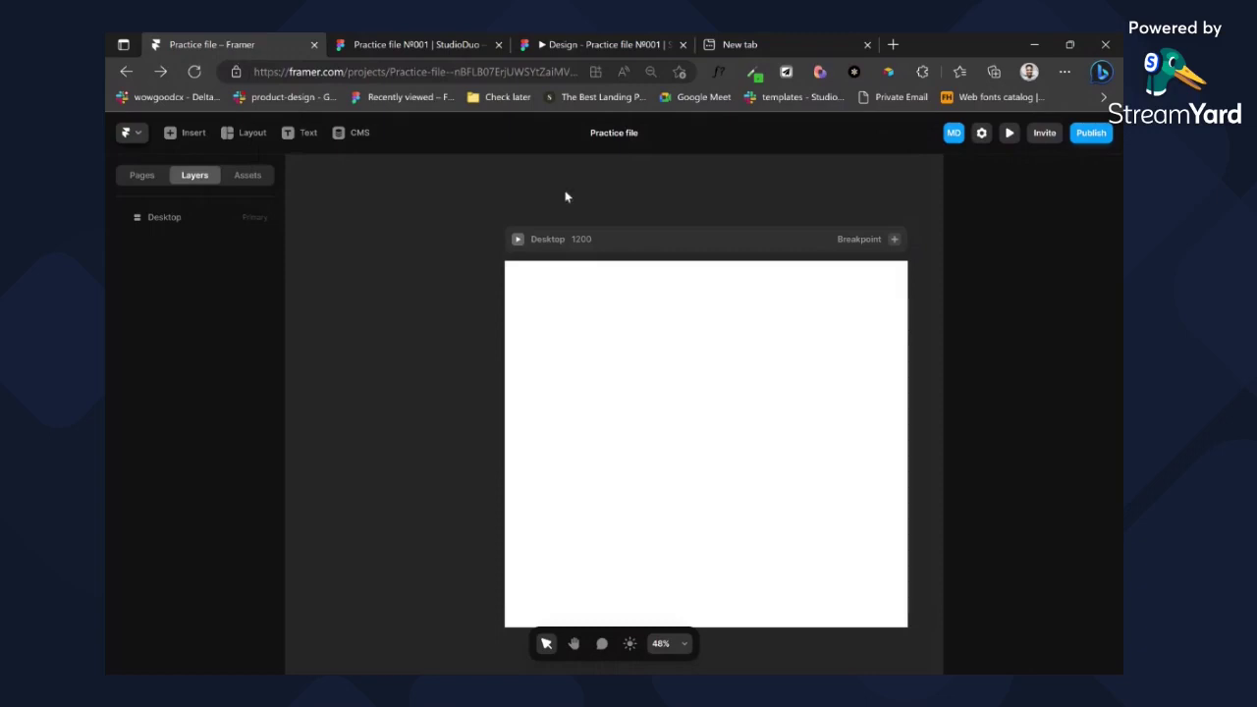
{"action": "scroll", "coordinate": [566, 193], "scroll_direction": "right", "scroll_amount": 2}
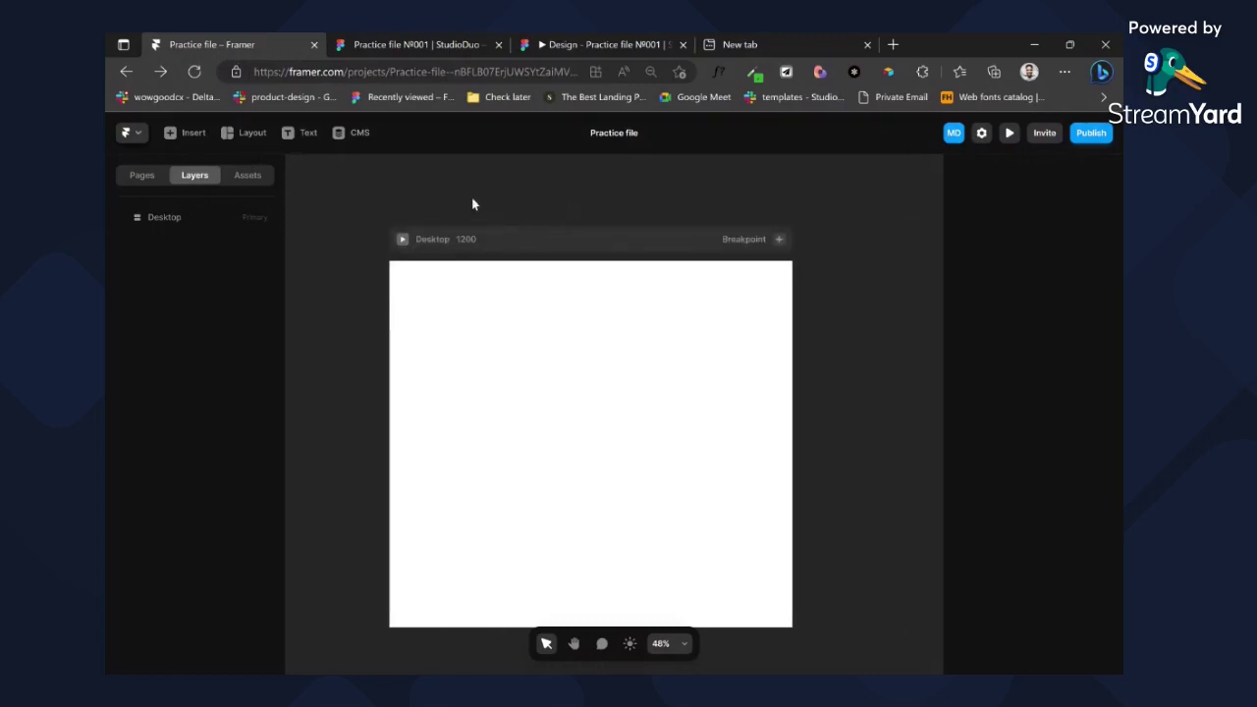
- Try adding the white FRAMER topbar to the Desktop page, and undo the insertion
{"action": "left_click", "coordinate": [186, 132]}
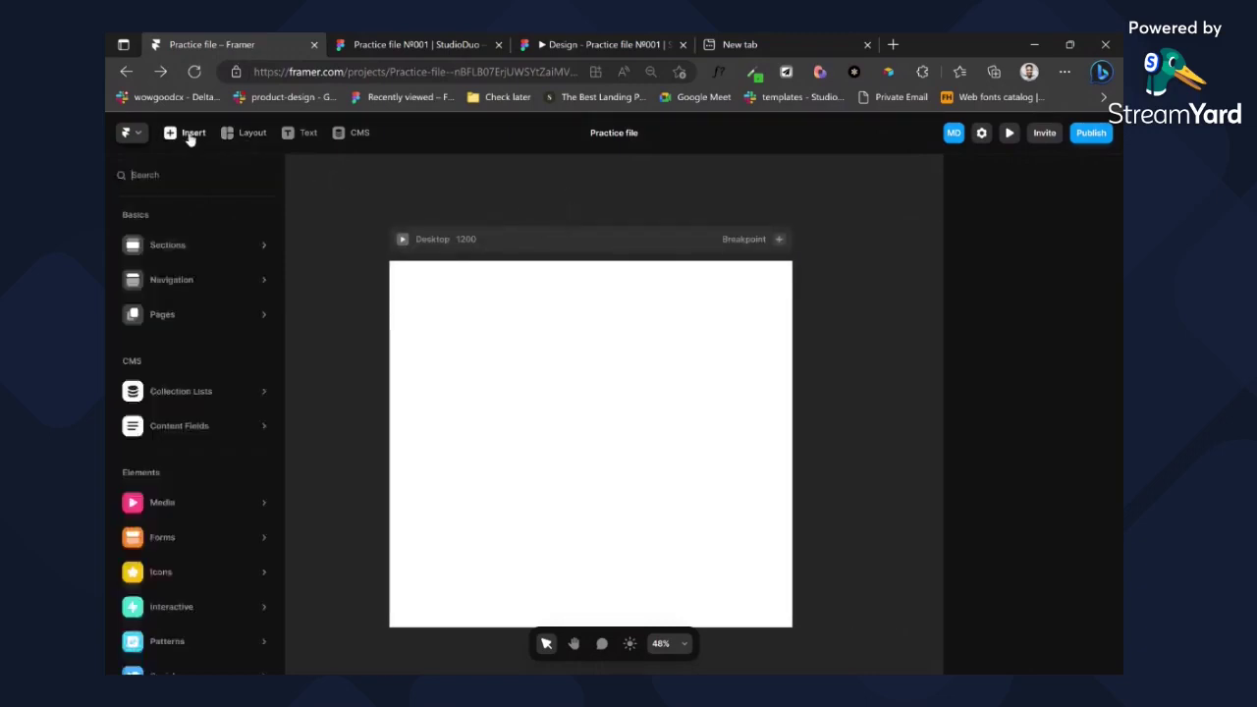
{"action": "mouse_move", "coordinate": [175, 290]}
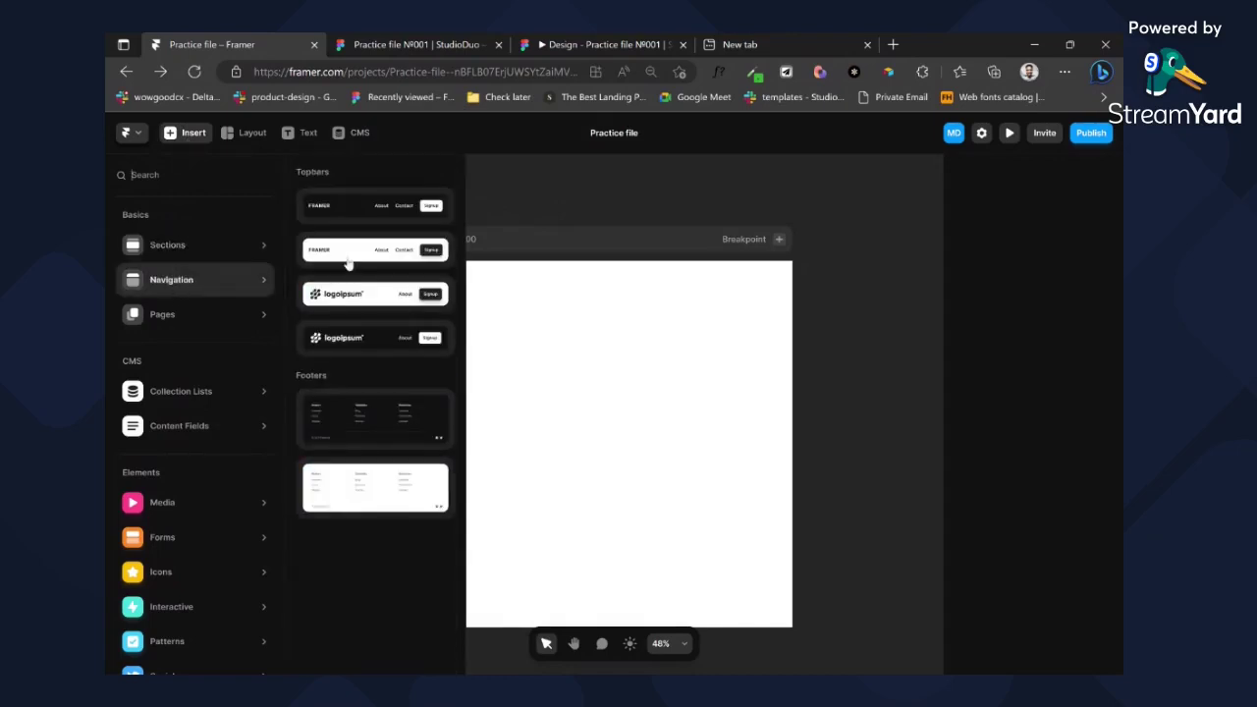
{"action": "left_click_drag", "start_coordinate": [364, 250], "coordinate": [571, 280]}
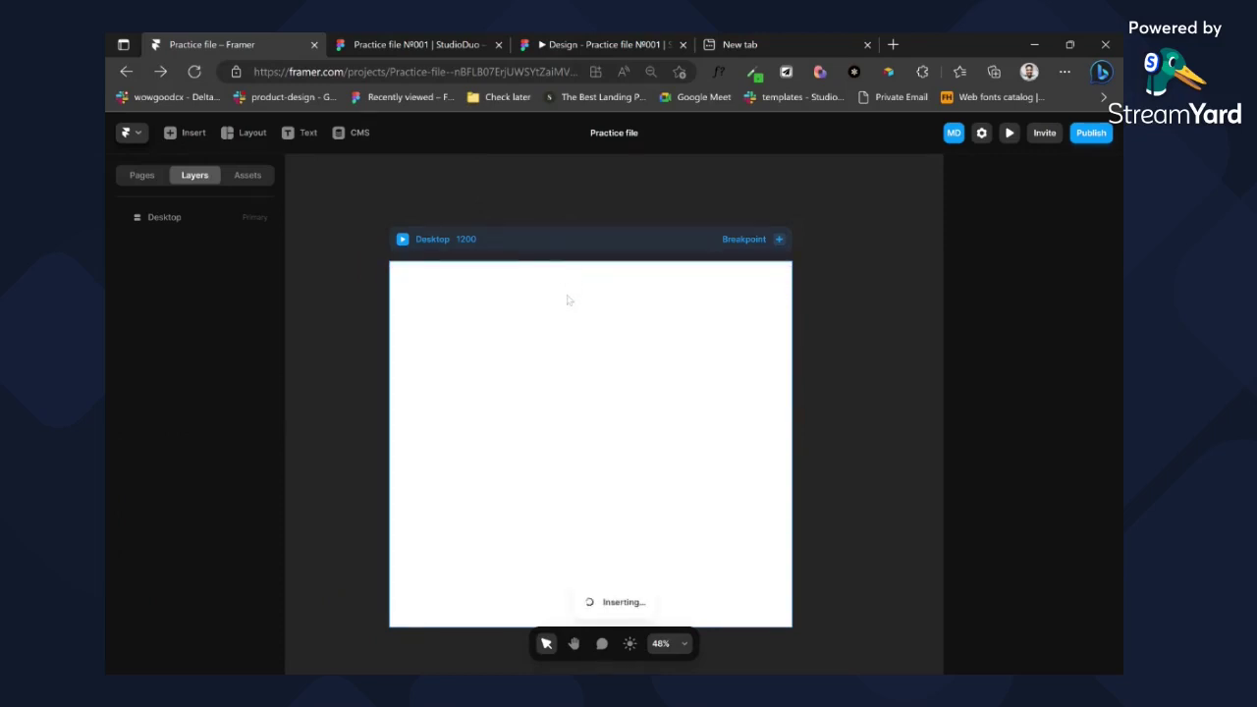
{"action": "left_click", "coordinate": [473, 239]}
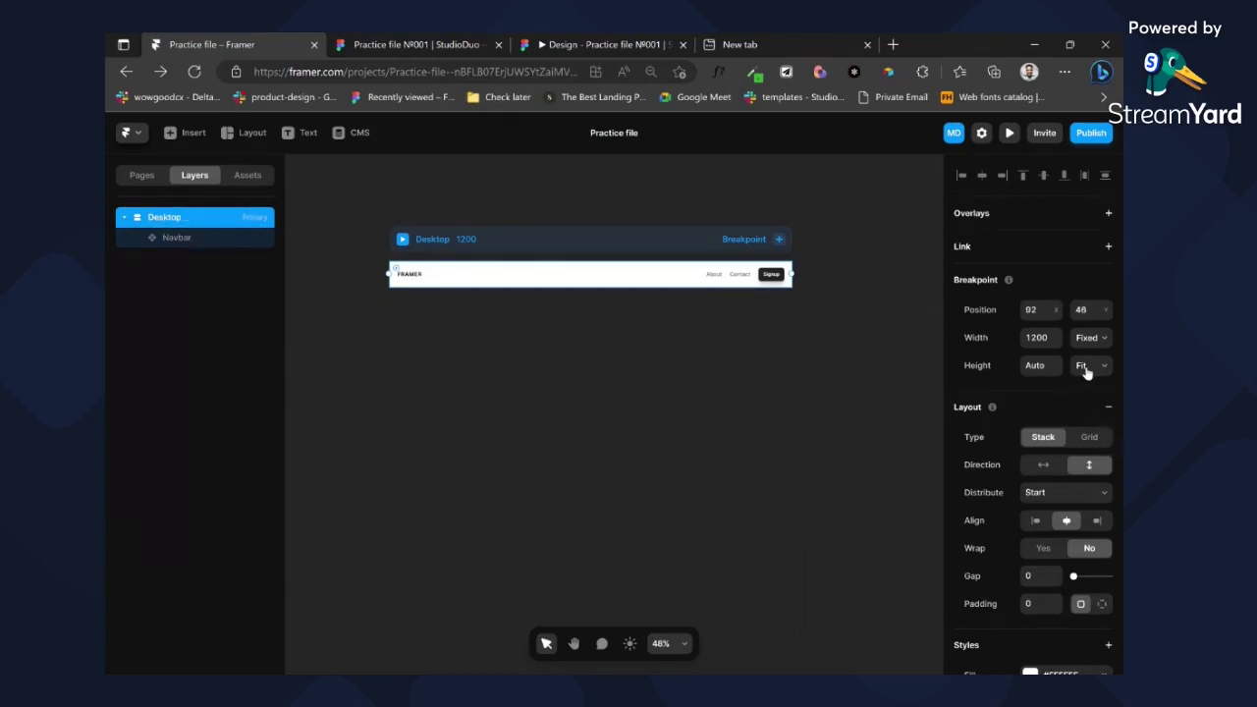
{"action": "key", "text": "ctrl+z"}
{"action": "key", "text": "ctrl+z"}
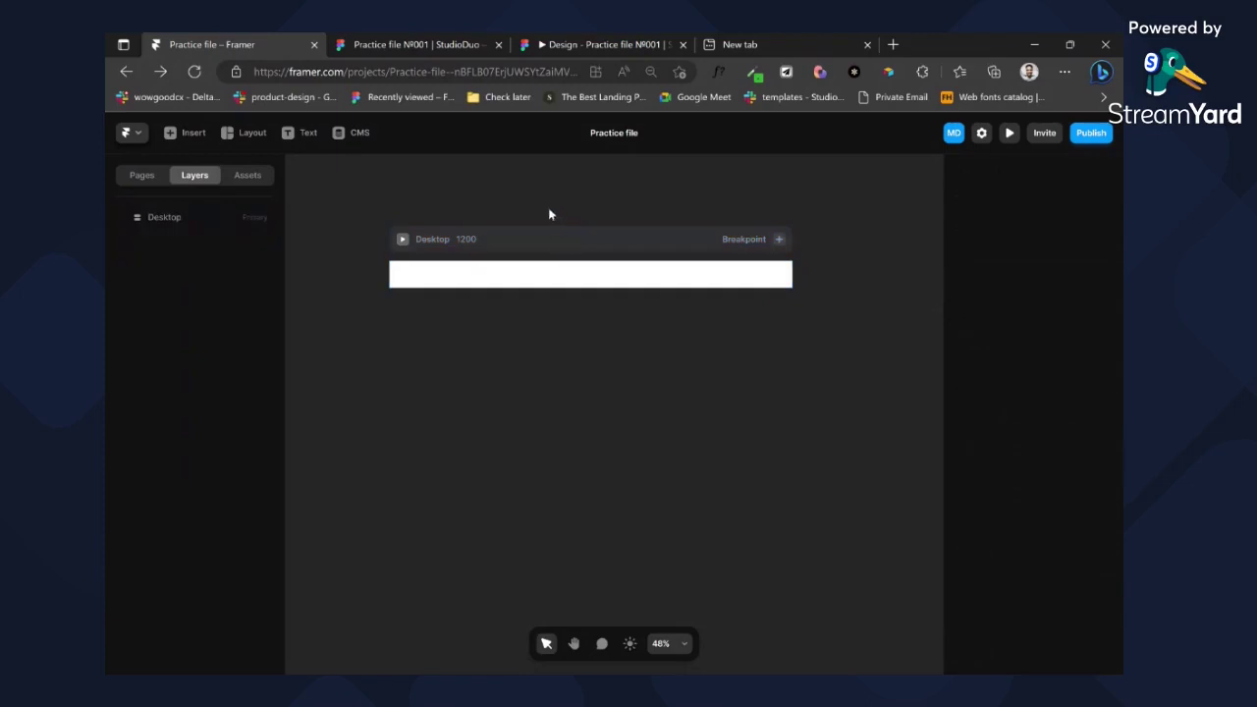
{"action": "key", "text": "ctrl+z"}
- Change the Desktop breakpoint's height to Fixed and set it to 1080
{"action": "left_click", "coordinate": [468, 239]}
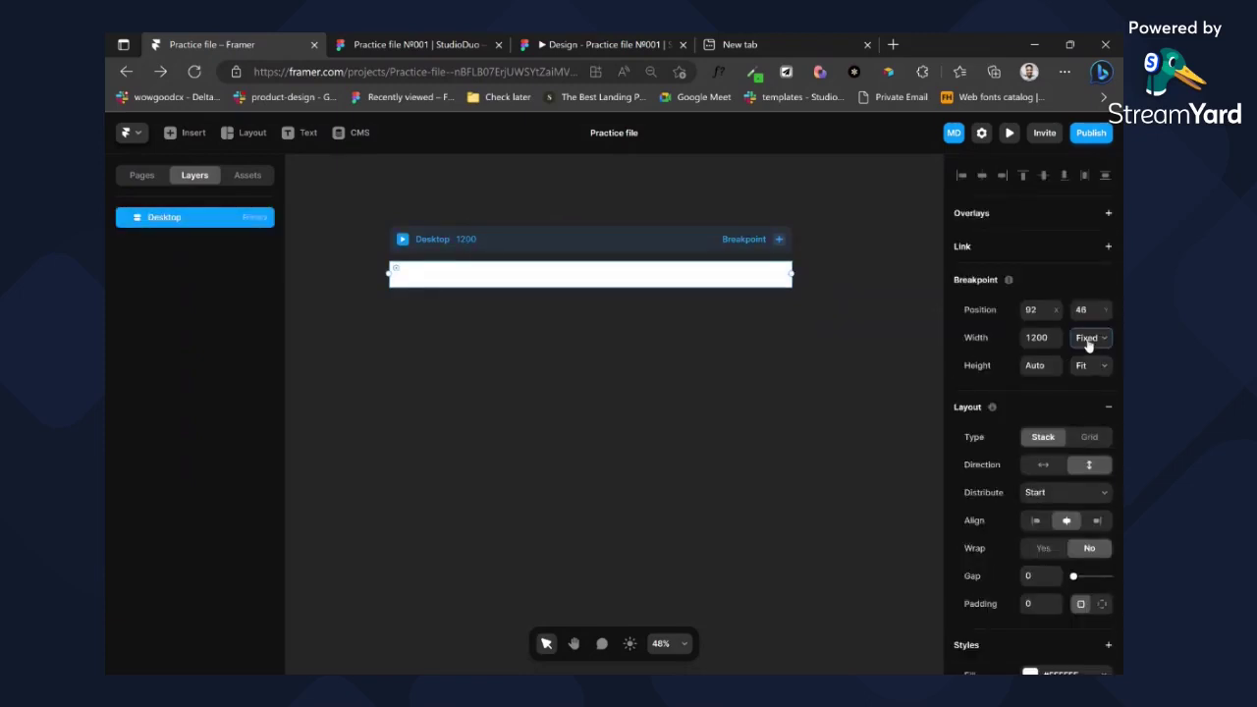
{"action": "left_click", "coordinate": [1043, 365]}
{"action": "left_click", "coordinate": [1084, 369]}
{"action": "left_click", "coordinate": [1087, 380]}
{"action": "left_click", "coordinate": [1035, 365]}
{"action": "type", "text": "10"}
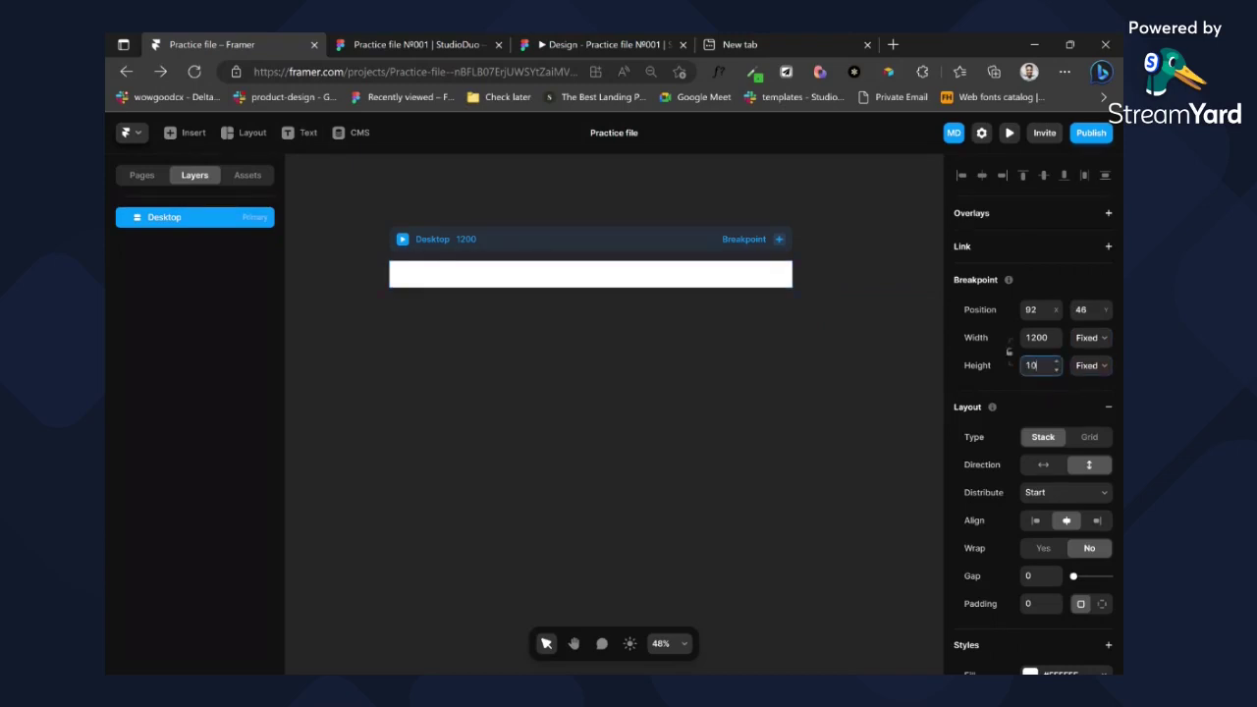
{"action": "type", "text": "00"}
{"action": "key", "text": "Return"}
{"action": "left_click", "coordinate": [852, 289]}
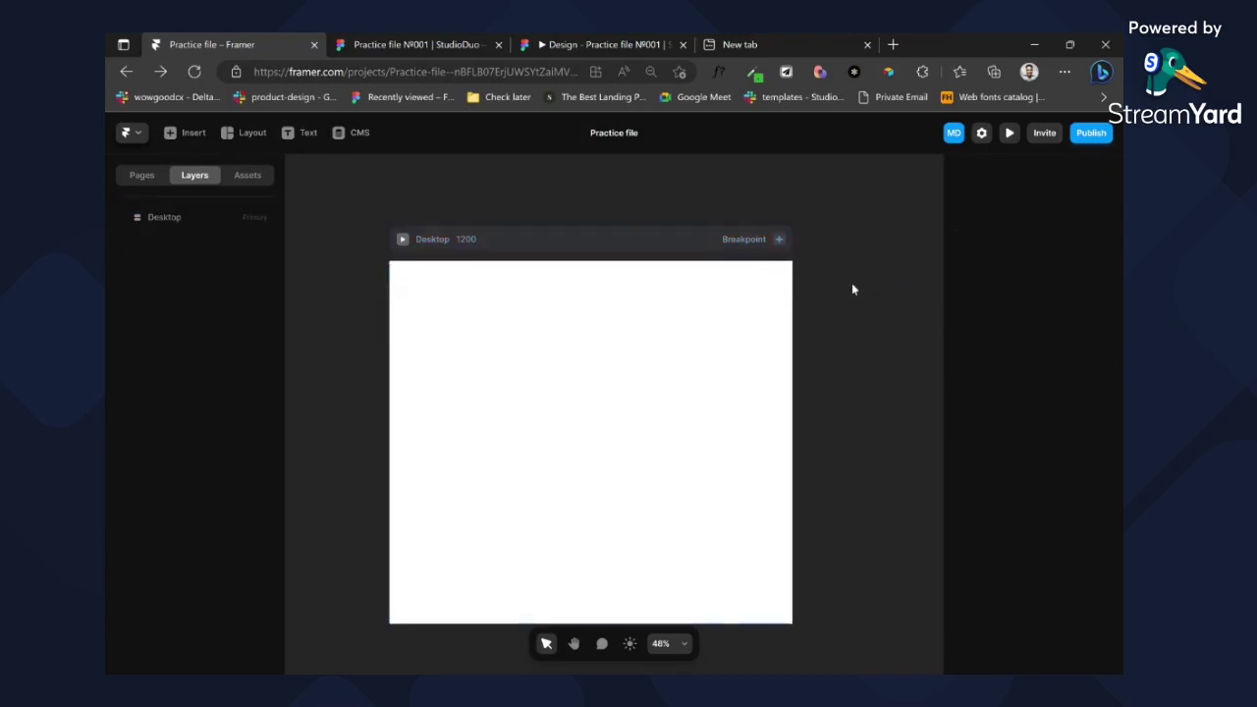
- Remove the Desktop page's stack layout and insert the white FRAMER topbar at the top of the page
{"action": "left_click", "coordinate": [196, 218]}
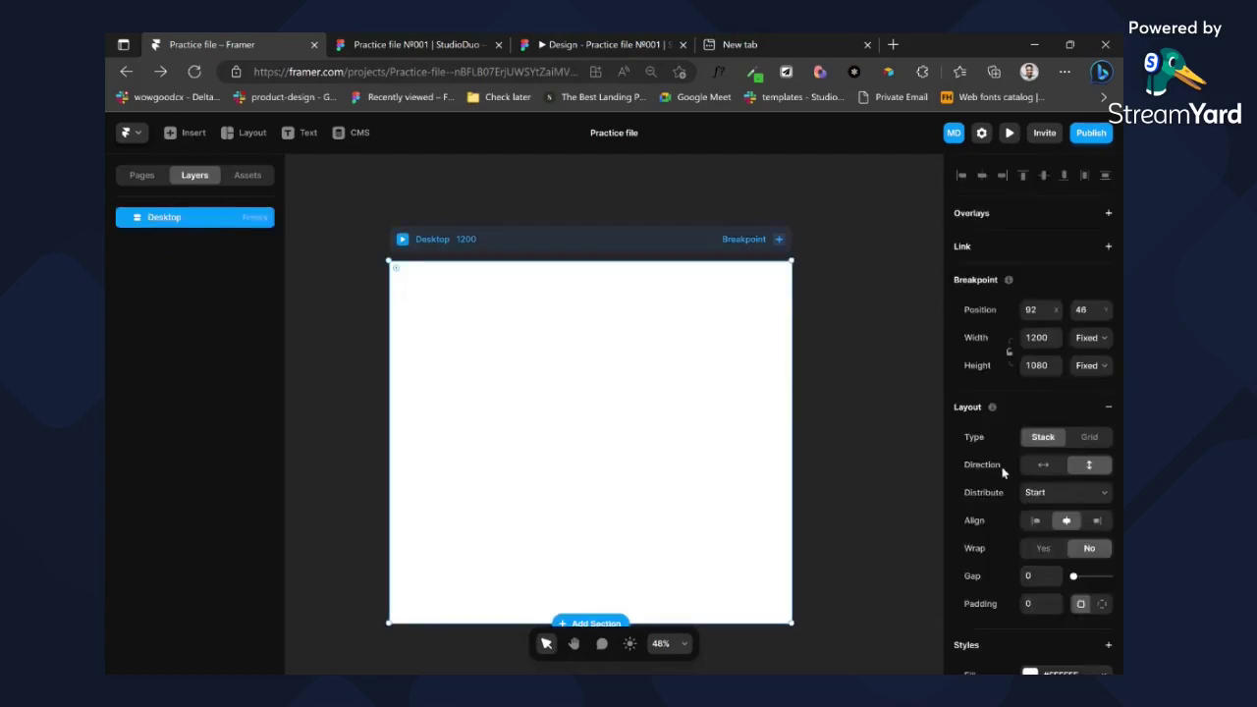
{"action": "left_click", "coordinate": [1108, 407]}
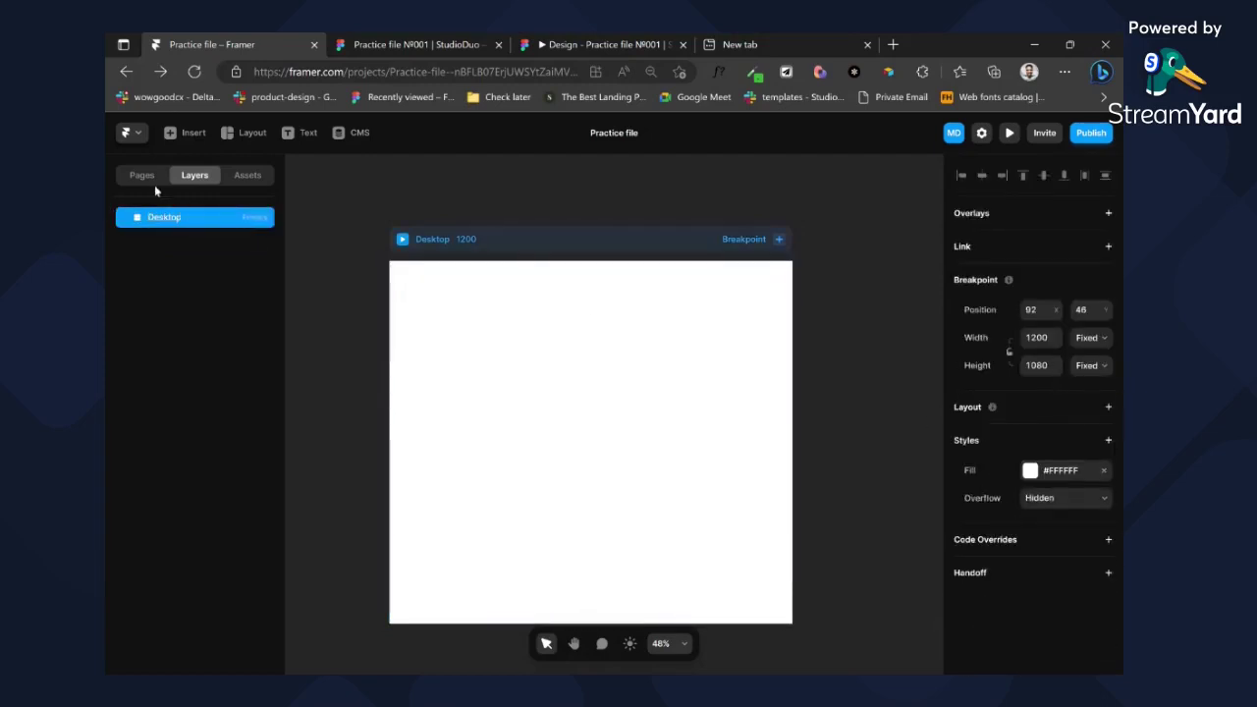
{"action": "left_click", "coordinate": [187, 132]}
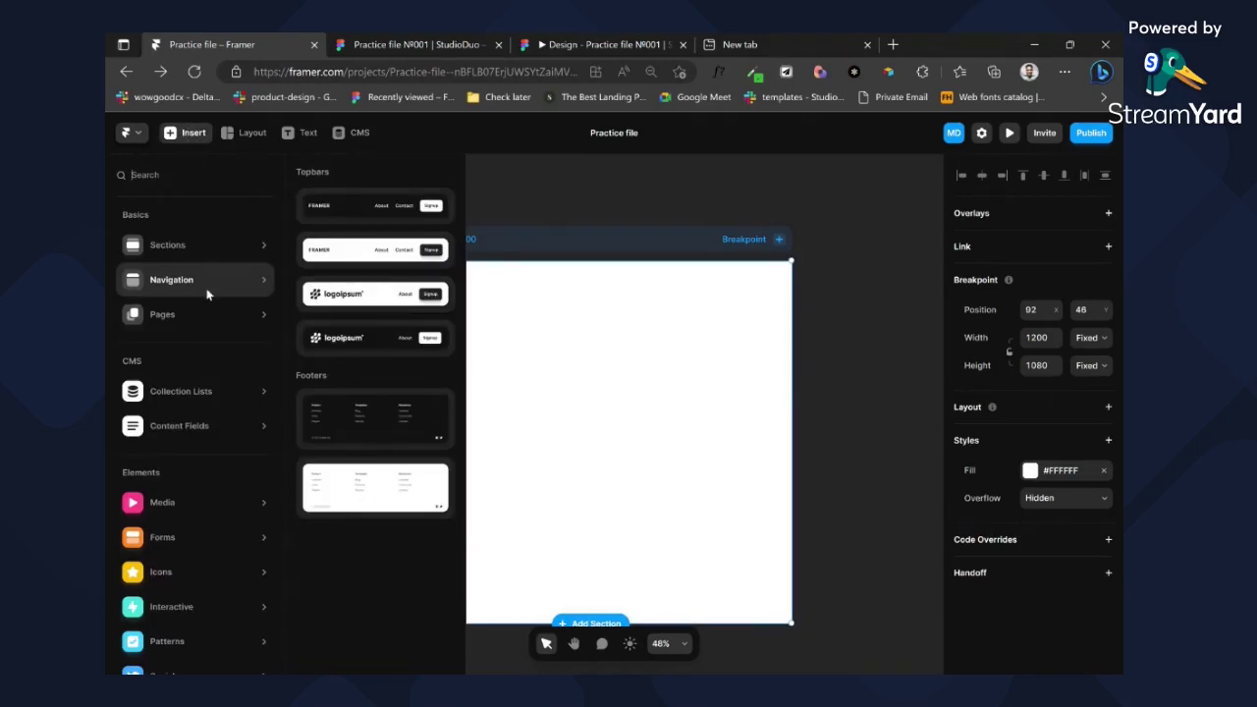
{"action": "left_click_drag", "start_coordinate": [361, 265], "coordinate": [562, 284]}
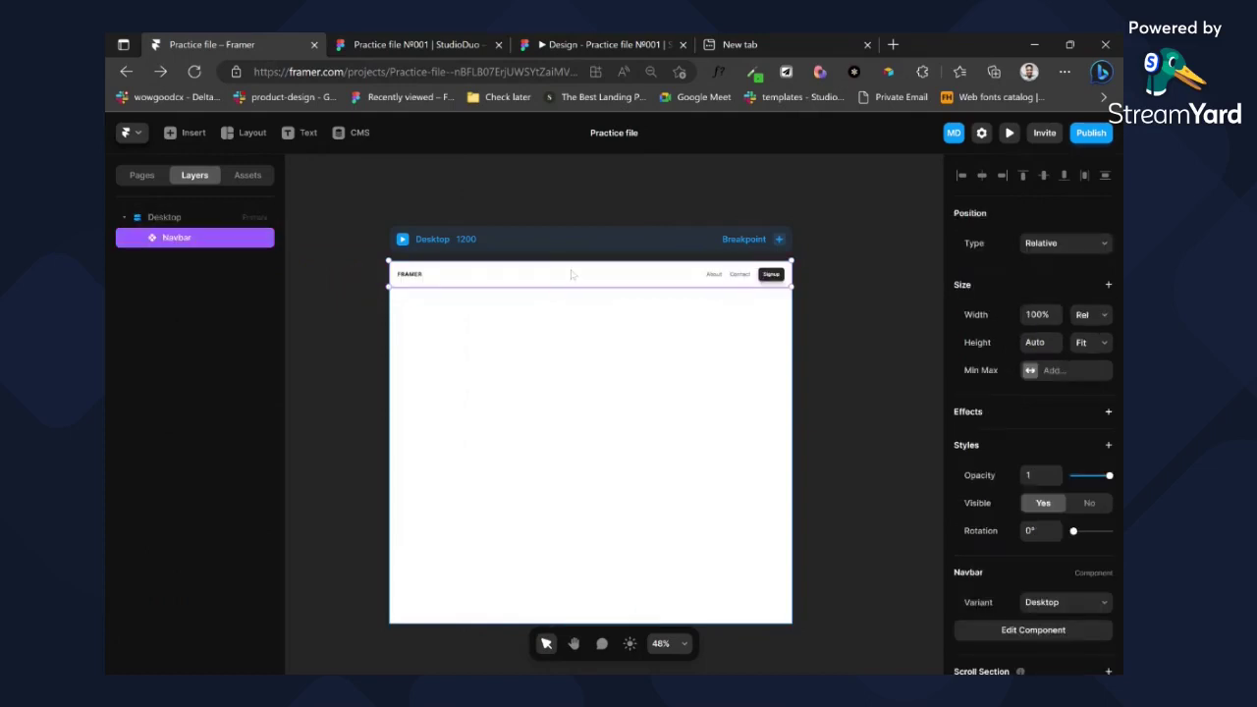
- Draw a frame about 1036 by 542 on the Desktop page, directly below the navbar
{"action": "key", "text": "f"}
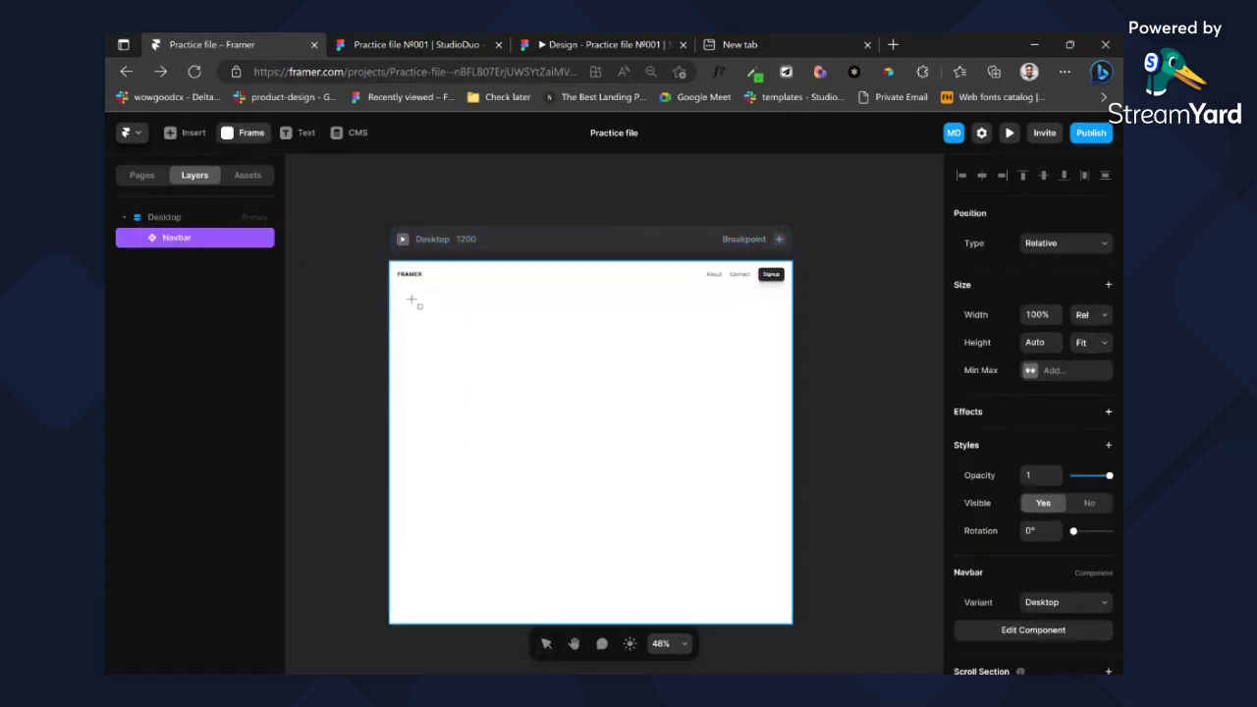
{"action": "left_click_drag", "start_coordinate": [405, 288], "coordinate": [754, 472]}
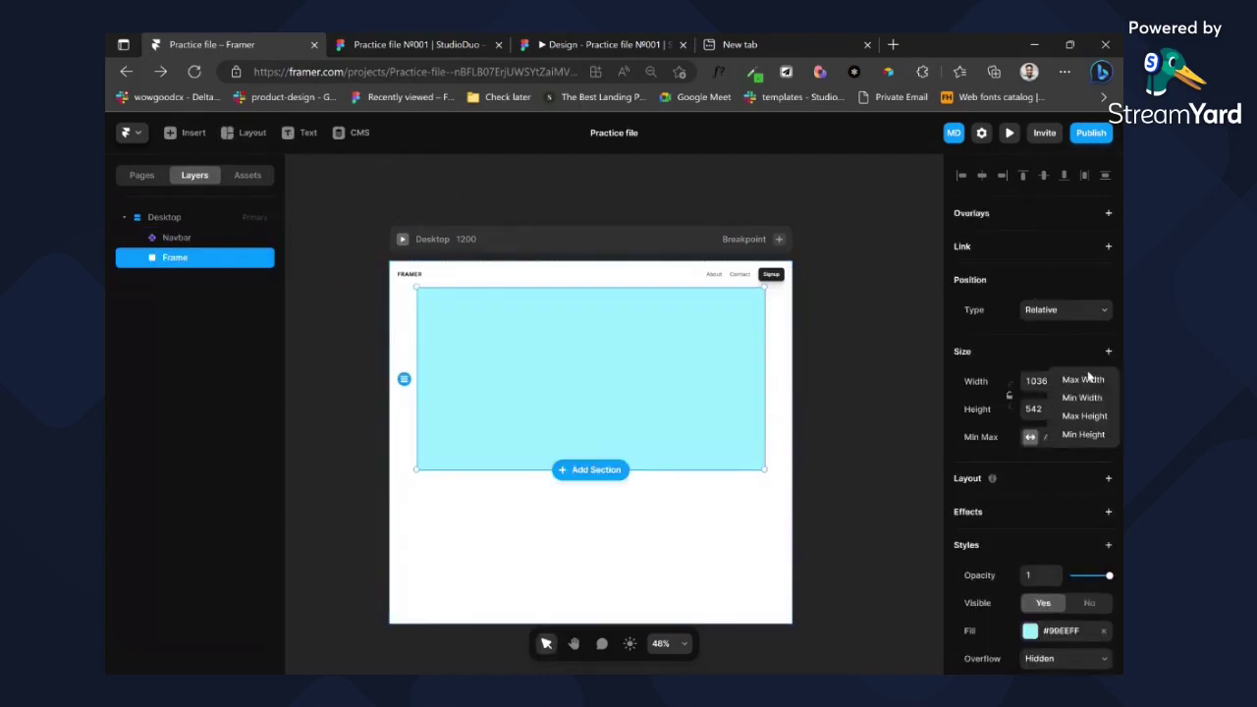
{"action": "left_click", "coordinate": [1088, 381]}
{"action": "left_click", "coordinate": [1088, 383]}
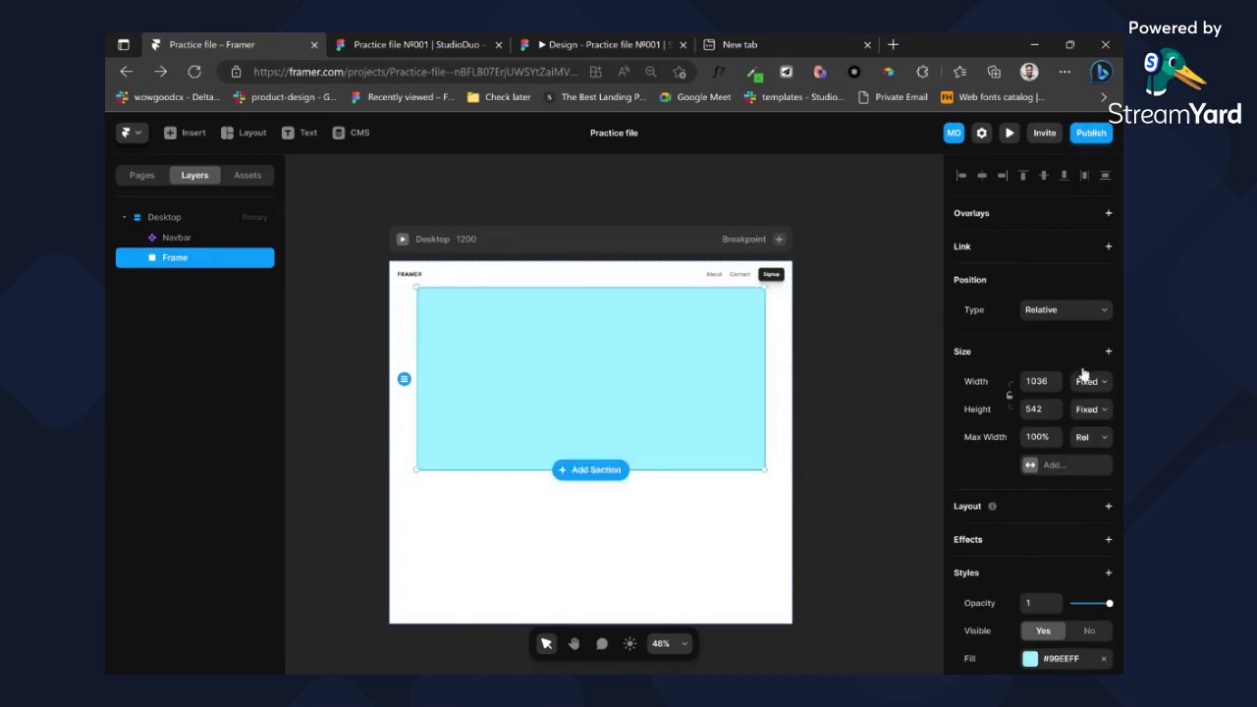
{"action": "key", "text": "ctrl+z"}
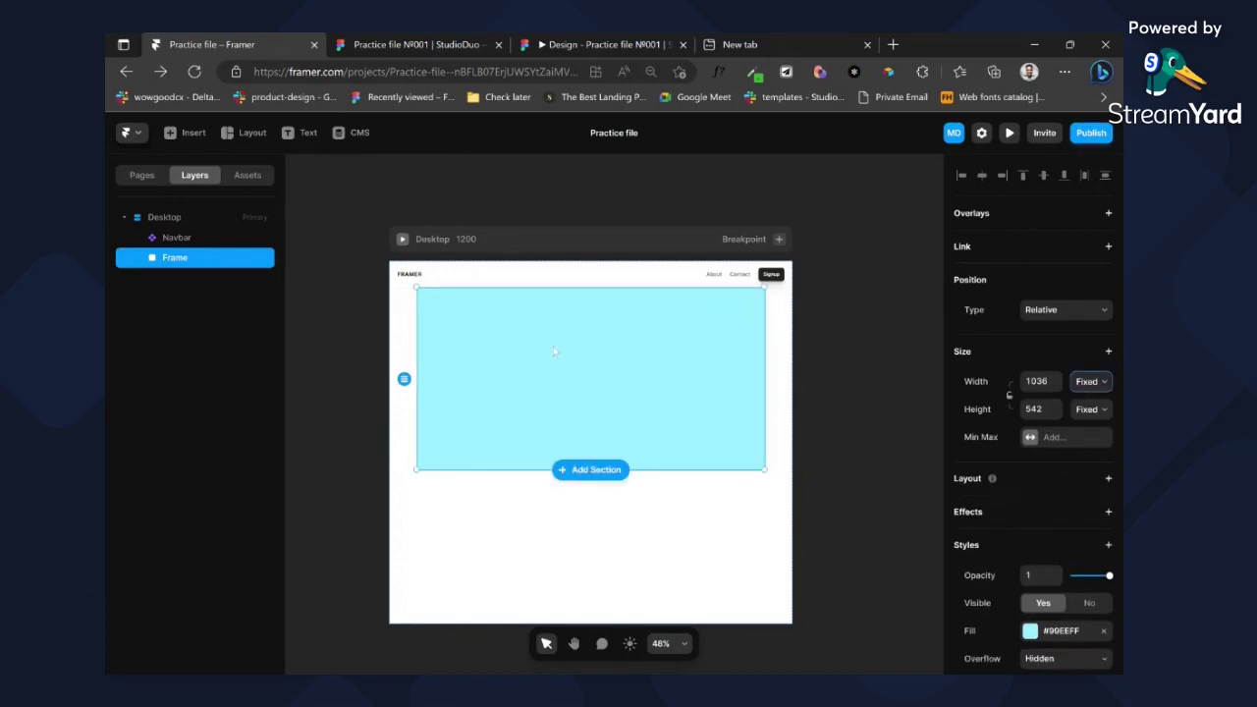
- Rename the new frame below the navbar as Hero-section
{"action": "double_click", "coordinate": [185, 259]}
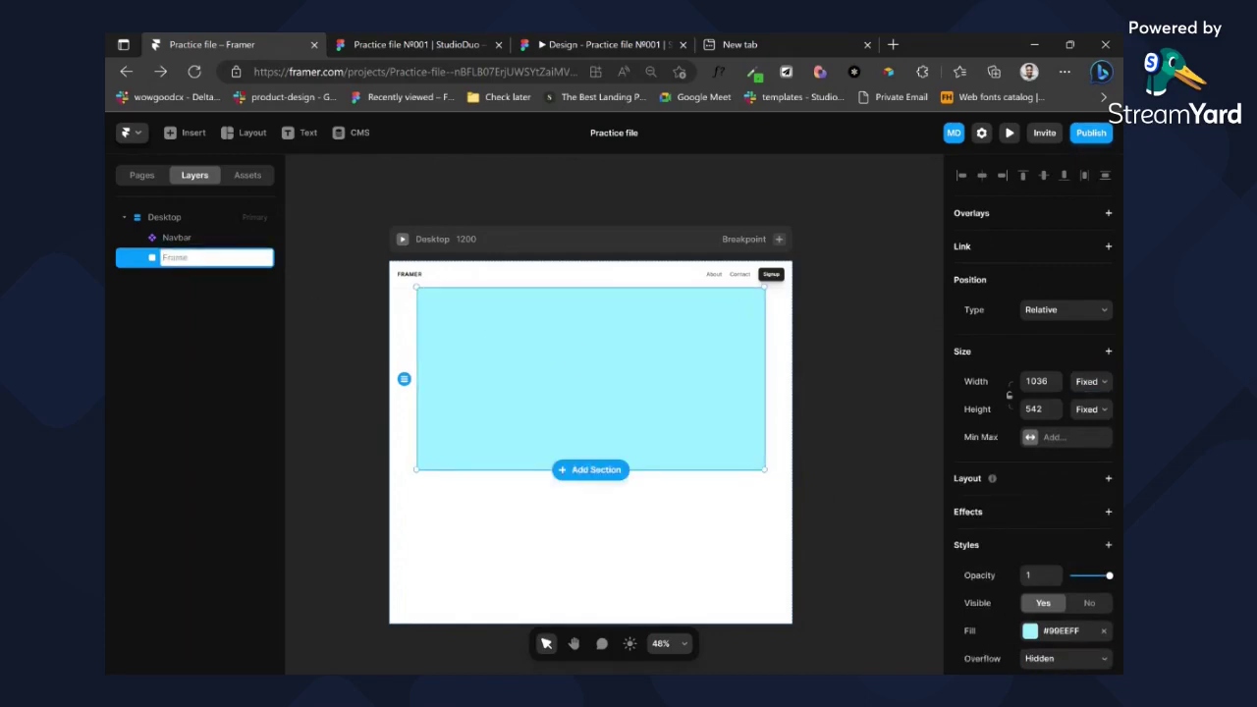
{"action": "type", "text": "Hero-section"}
{"action": "key", "text": "Return"}
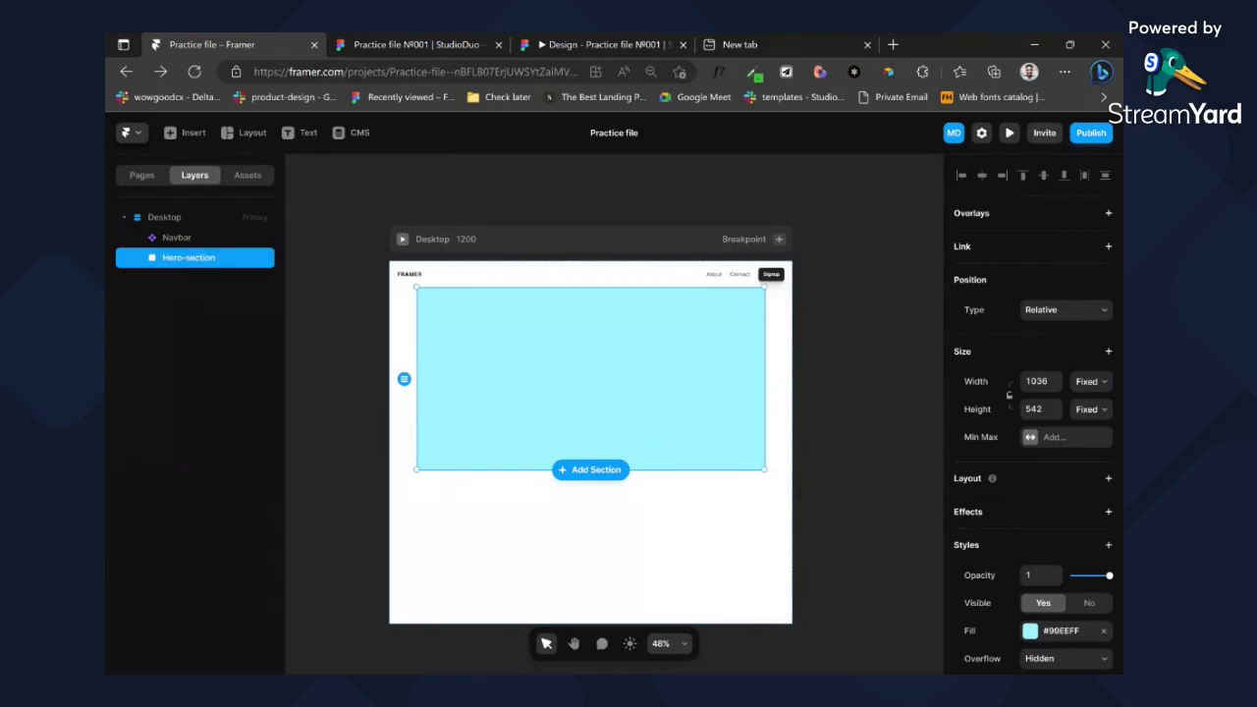
- Set both the width and height of the Hero-section frame to Fill so it takes the remaining page space
{"action": "left_click", "coordinate": [1096, 422]}
{"action": "left_click", "coordinate": [1093, 416]}
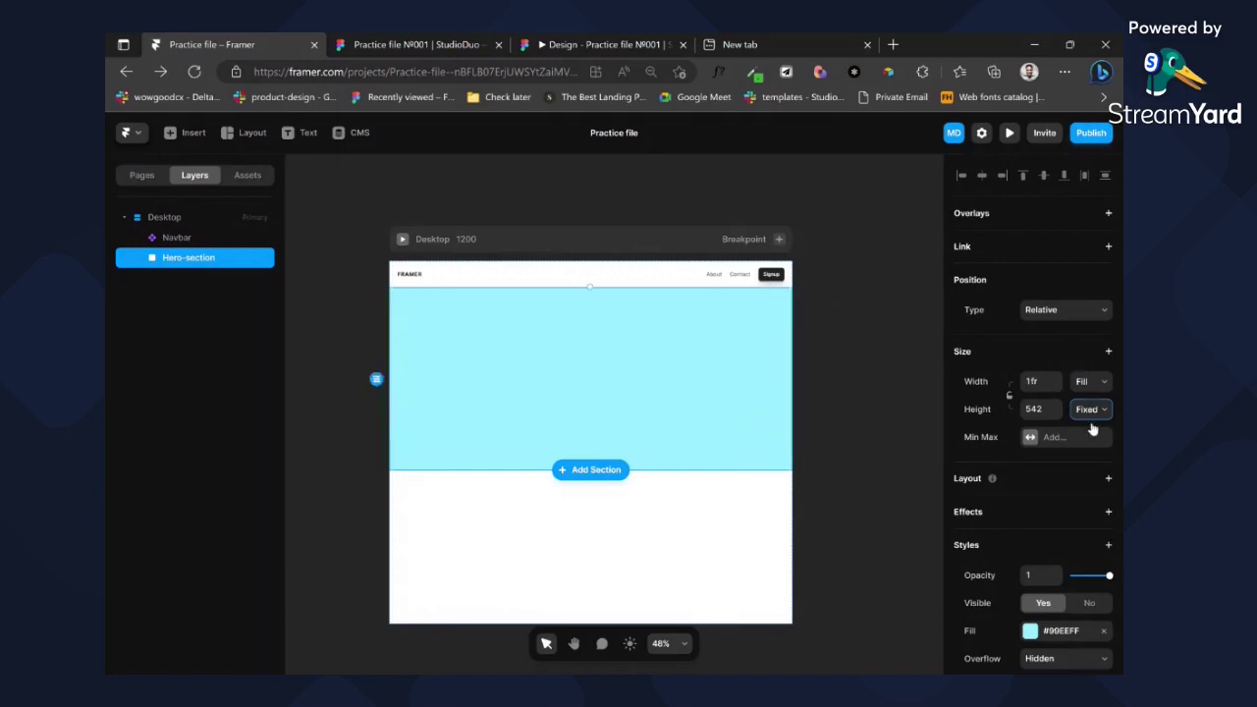
{"action": "left_click", "coordinate": [1090, 410]}
- Preview the Desktop page, scroll through it to check how the navbar and hero section behave, and close the preview
{"action": "left_click", "coordinate": [459, 249]}
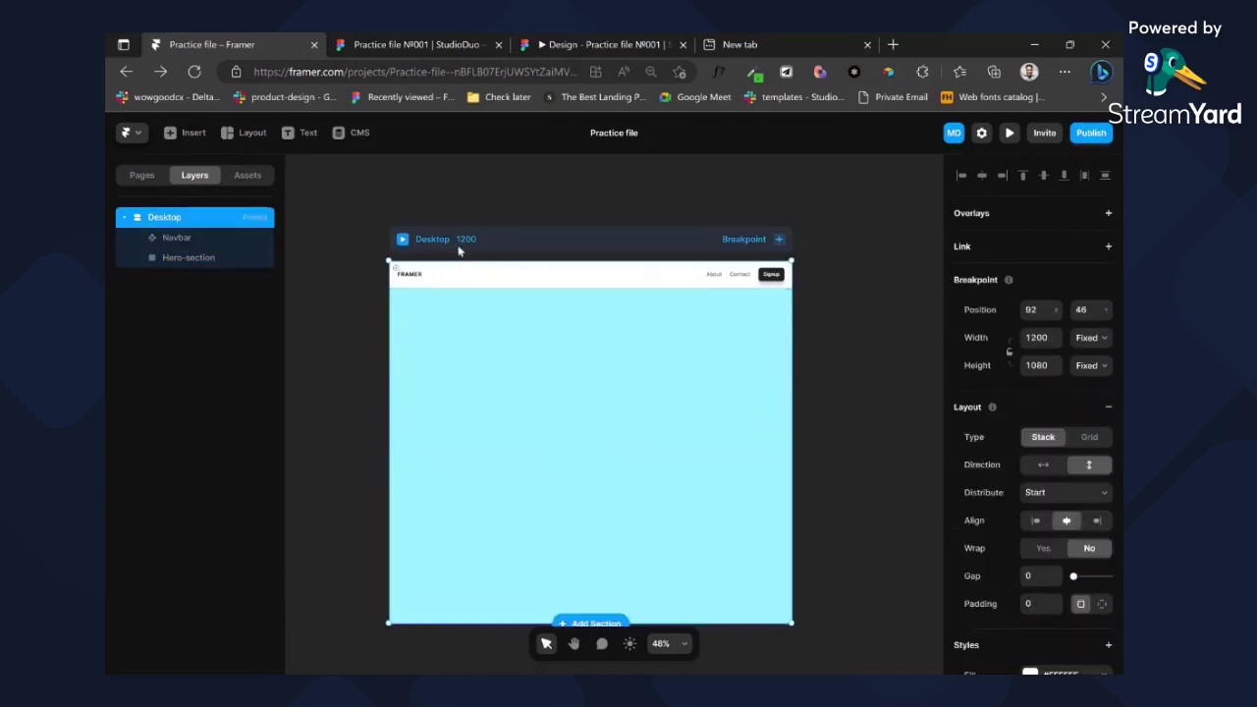
{"action": "scroll", "coordinate": [481, 287], "scroll_direction": "down", "scroll_amount": 2}
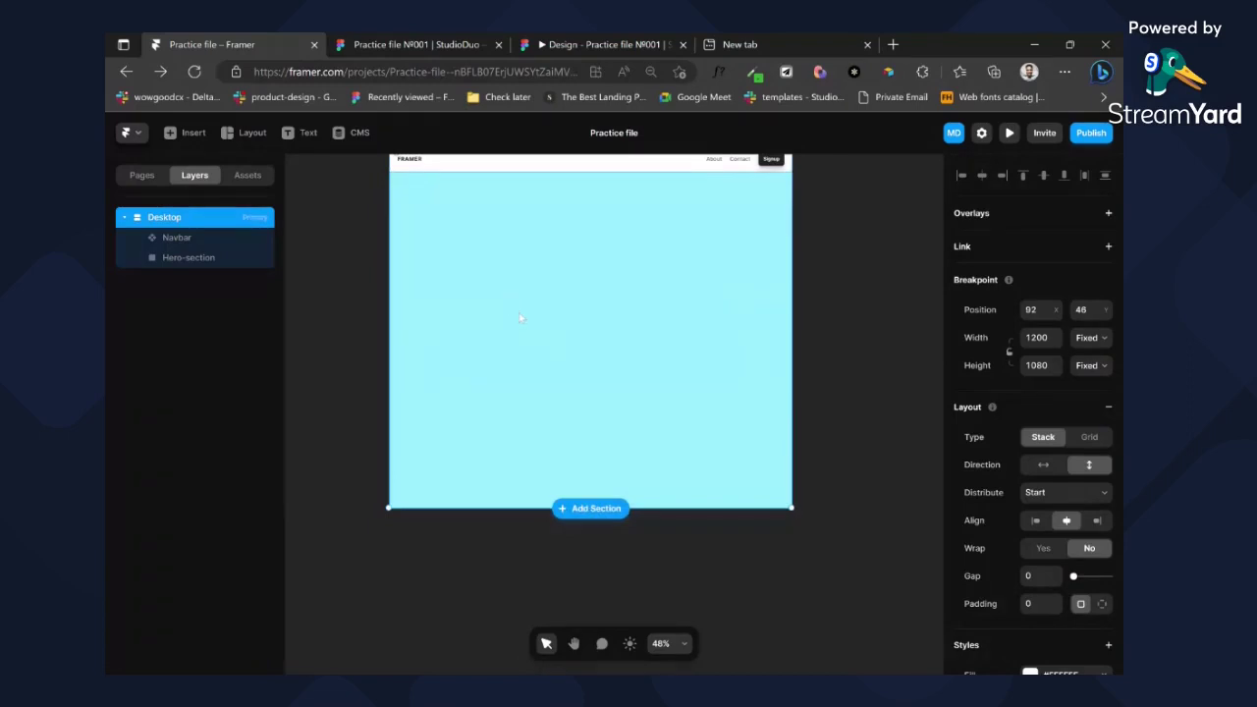
{"action": "scroll", "coordinate": [521, 320], "scroll_direction": "up", "scroll_amount": 3}
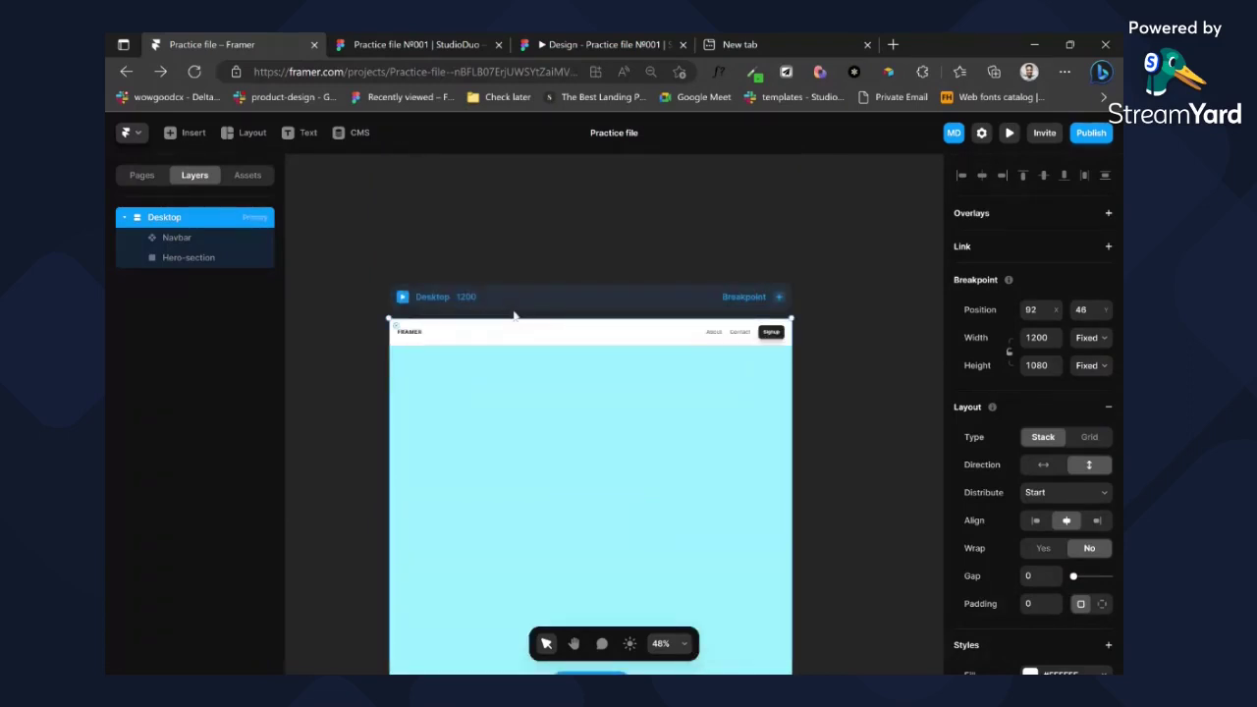
{"action": "left_click", "coordinate": [528, 337]}
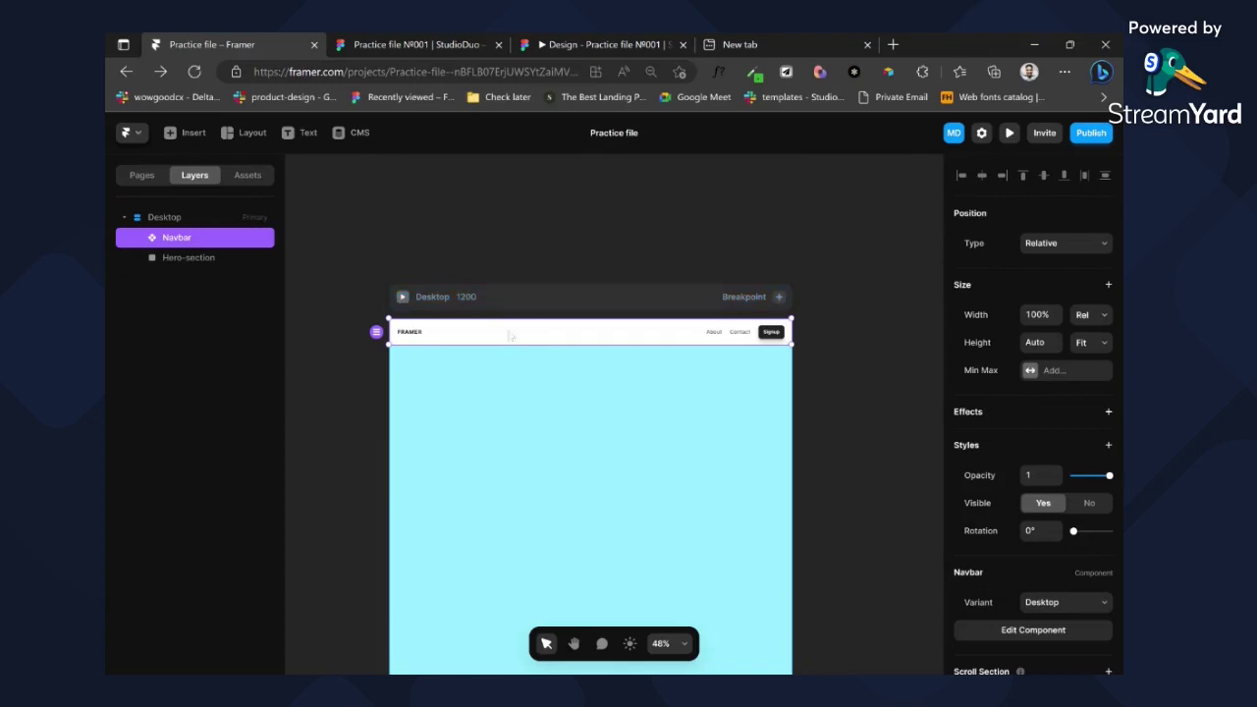
{"action": "left_click", "coordinate": [402, 296]}
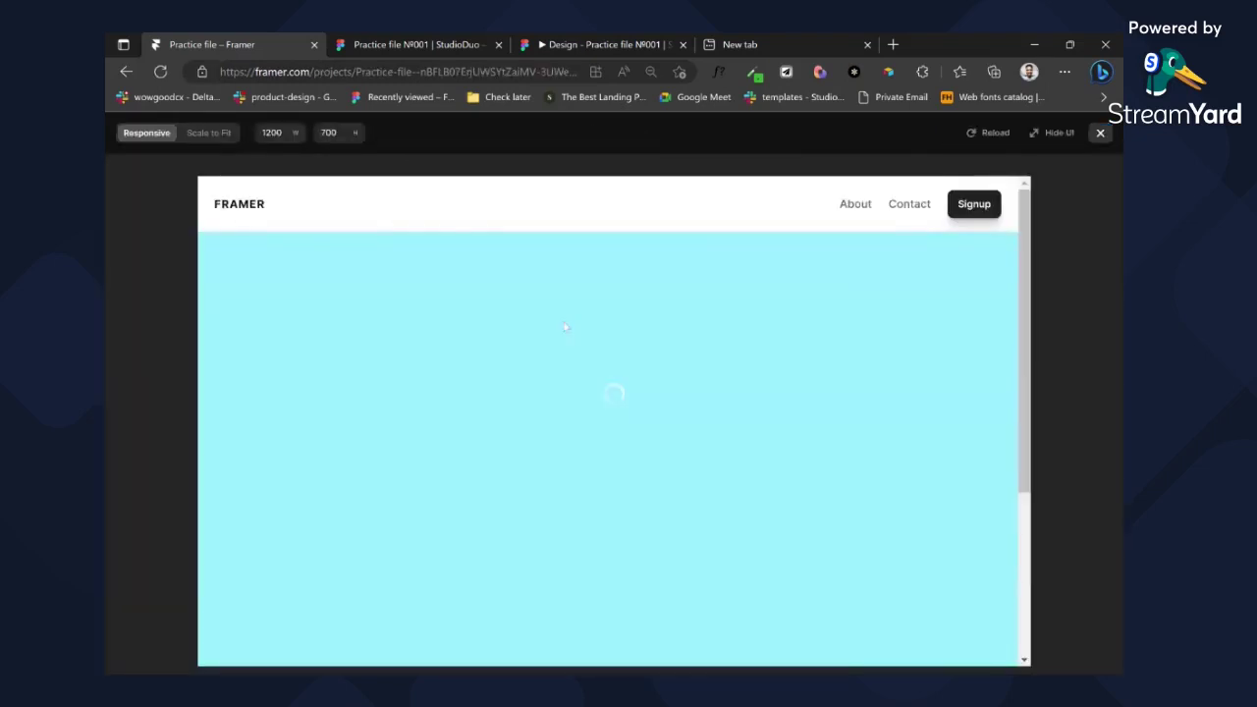
{"action": "scroll", "coordinate": [649, 314], "scroll_direction": "down", "scroll_amount": 2}
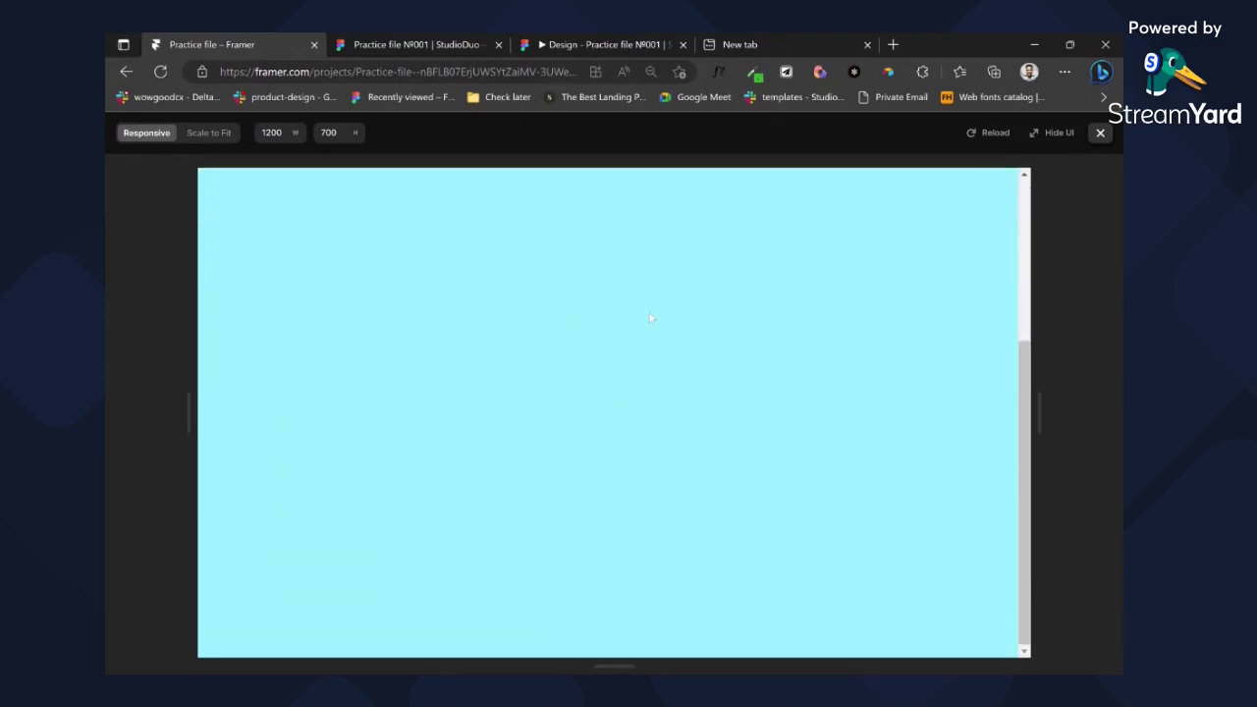
{"action": "scroll", "coordinate": [651, 319], "scroll_direction": "up", "scroll_amount": 1}
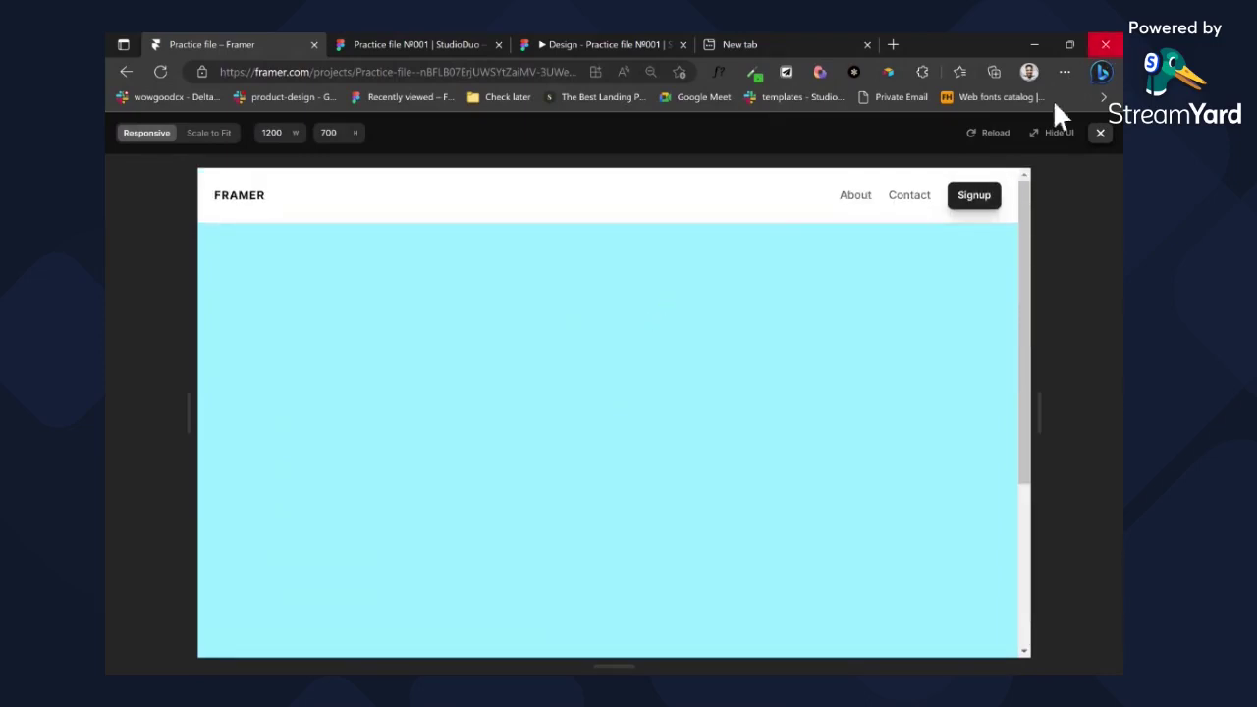
{"action": "left_click", "coordinate": [1095, 136]}
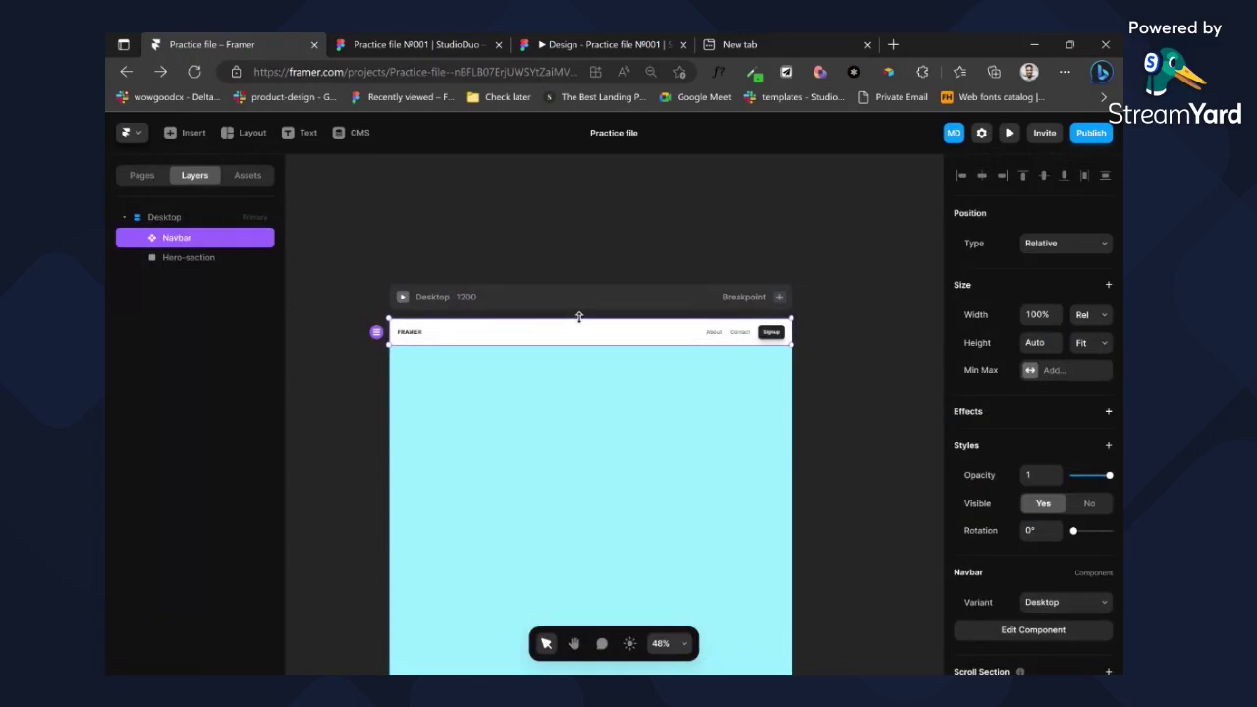
- Set the Navbar's position type to Fixed and test moving it on the page
{"action": "left_click", "coordinate": [598, 246]}
{"action": "left_click", "coordinate": [566, 336]}
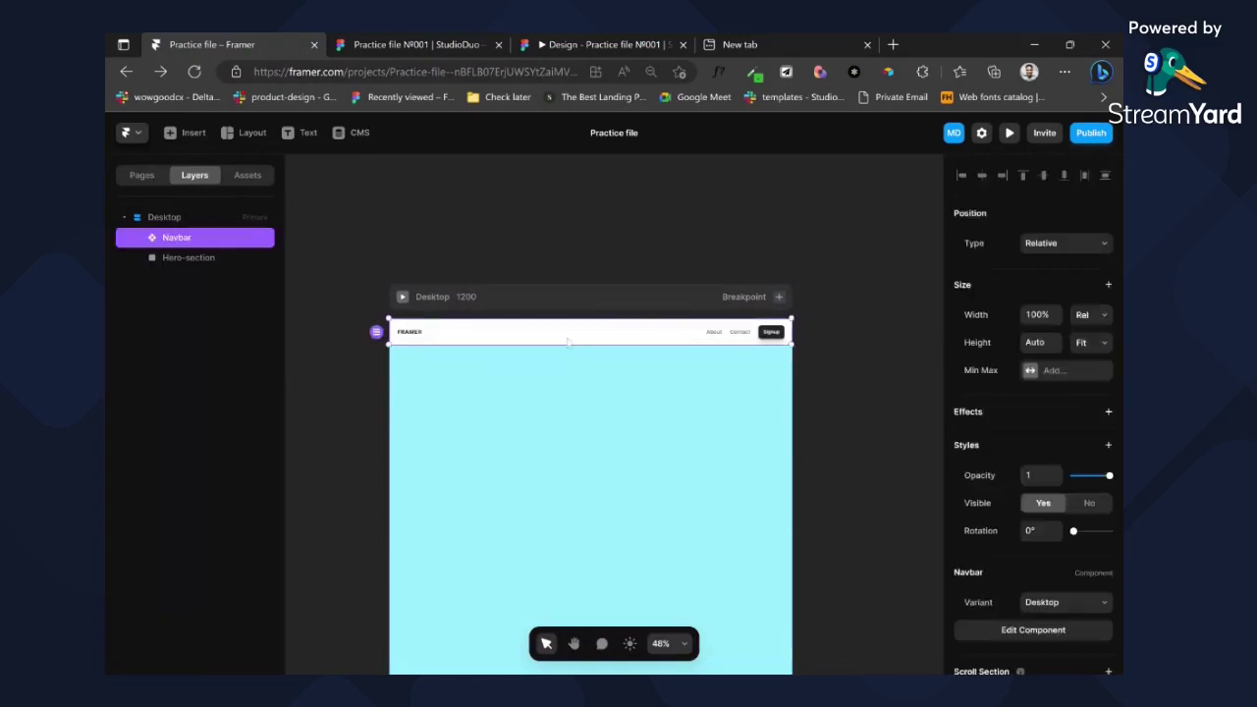
{"action": "left_click", "coordinate": [1066, 242]}
{"action": "left_click", "coordinate": [1048, 285]}
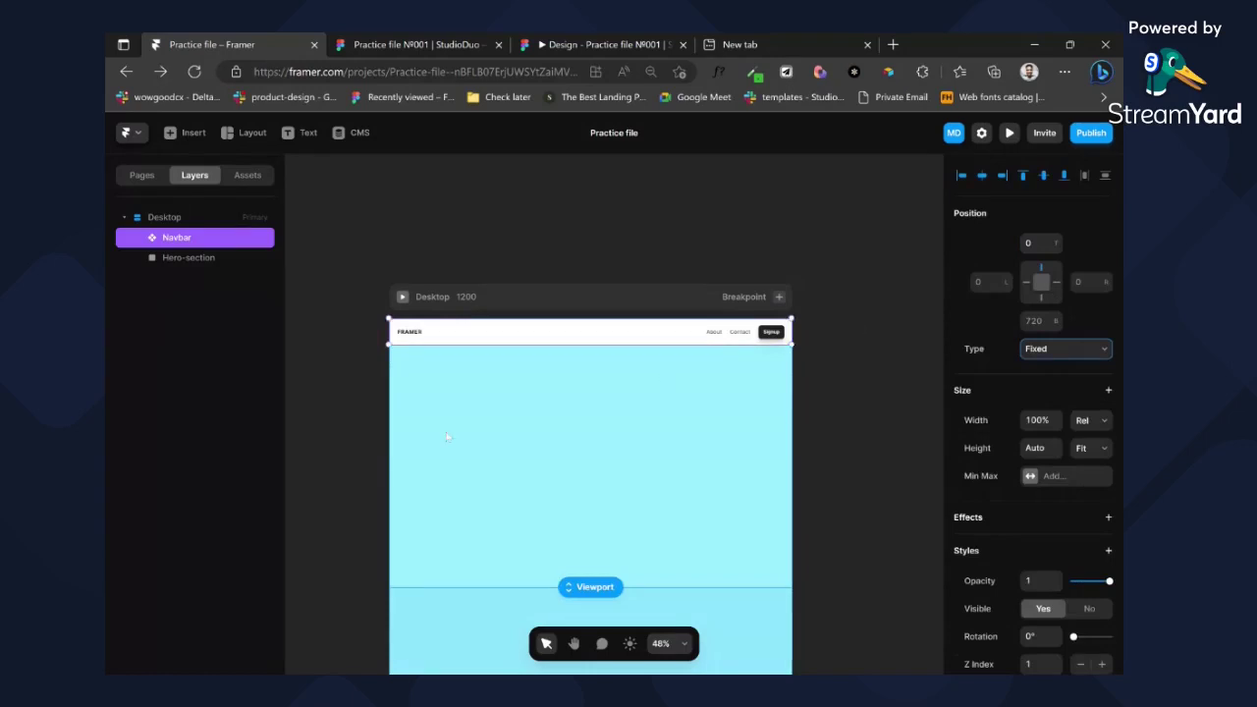
{"action": "scroll", "coordinate": [467, 341], "scroll_direction": "down", "scroll_amount": 3}
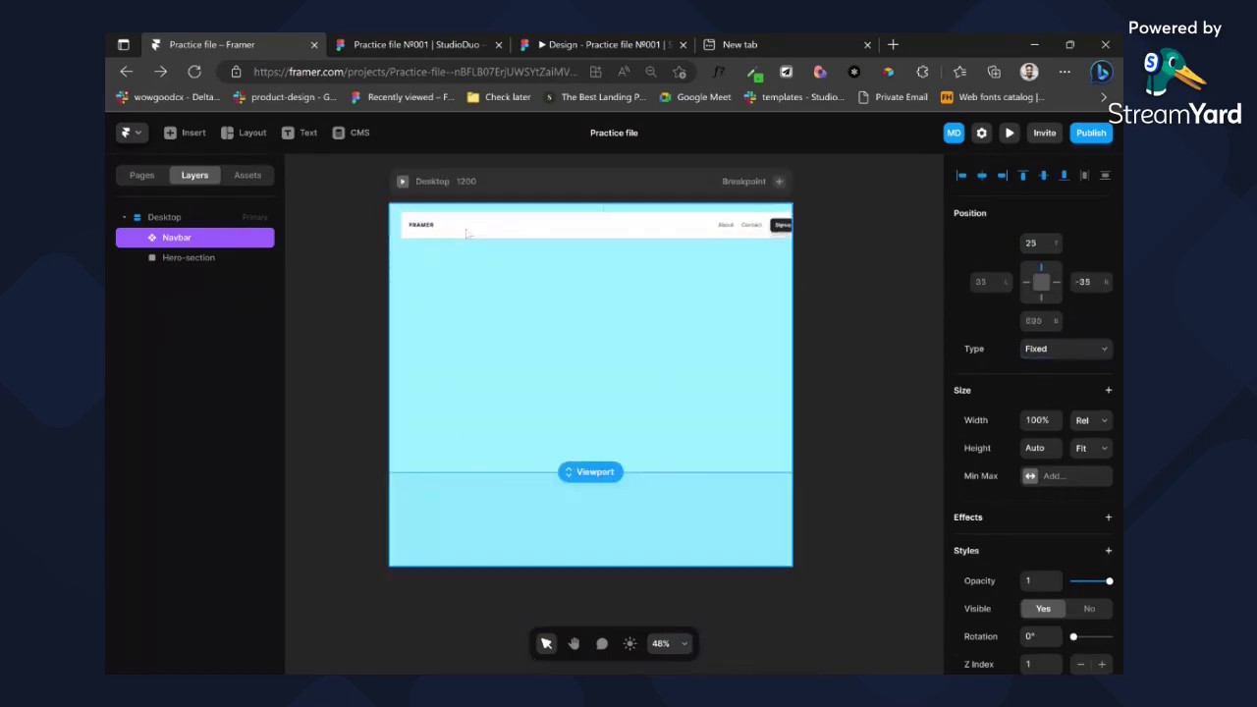
{"action": "left_click_drag", "start_coordinate": [447, 216], "coordinate": [489, 227]}
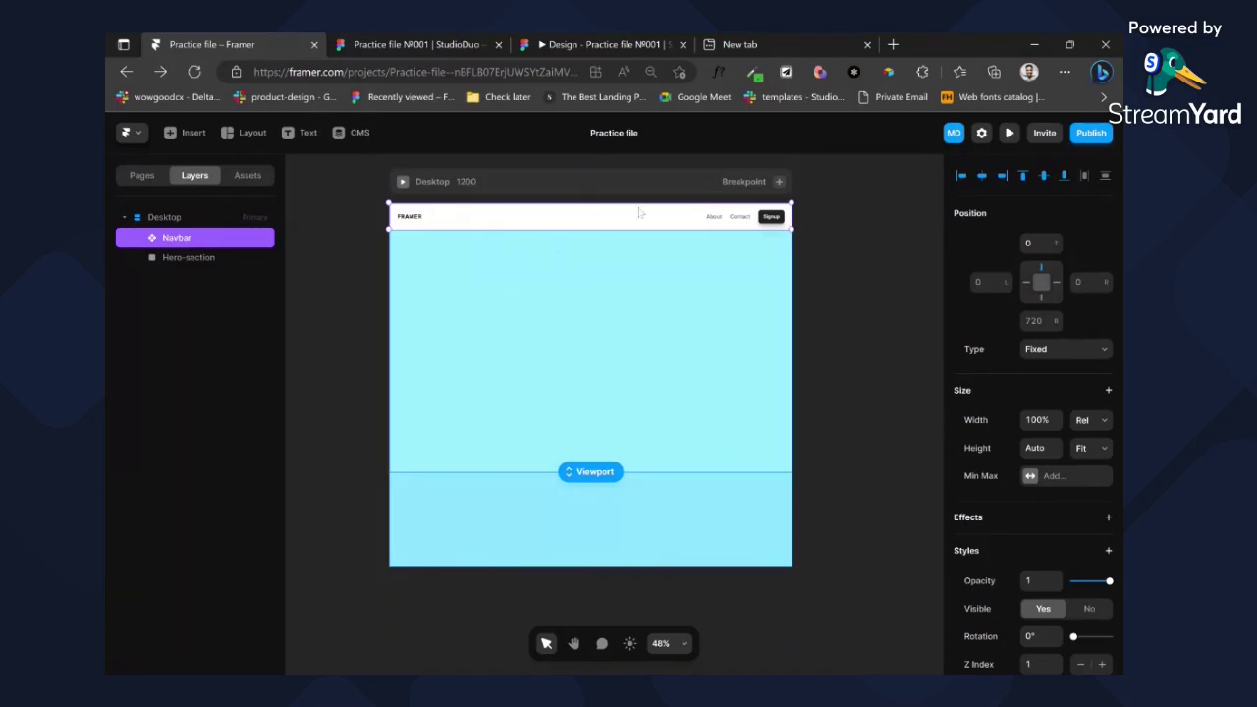
- Switch to the Figma design, draw a 142 by 142 rectangle above Desktop - 4, sample the hero background into its fill and copy the hex code
{"action": "left_click", "coordinate": [416, 47]}
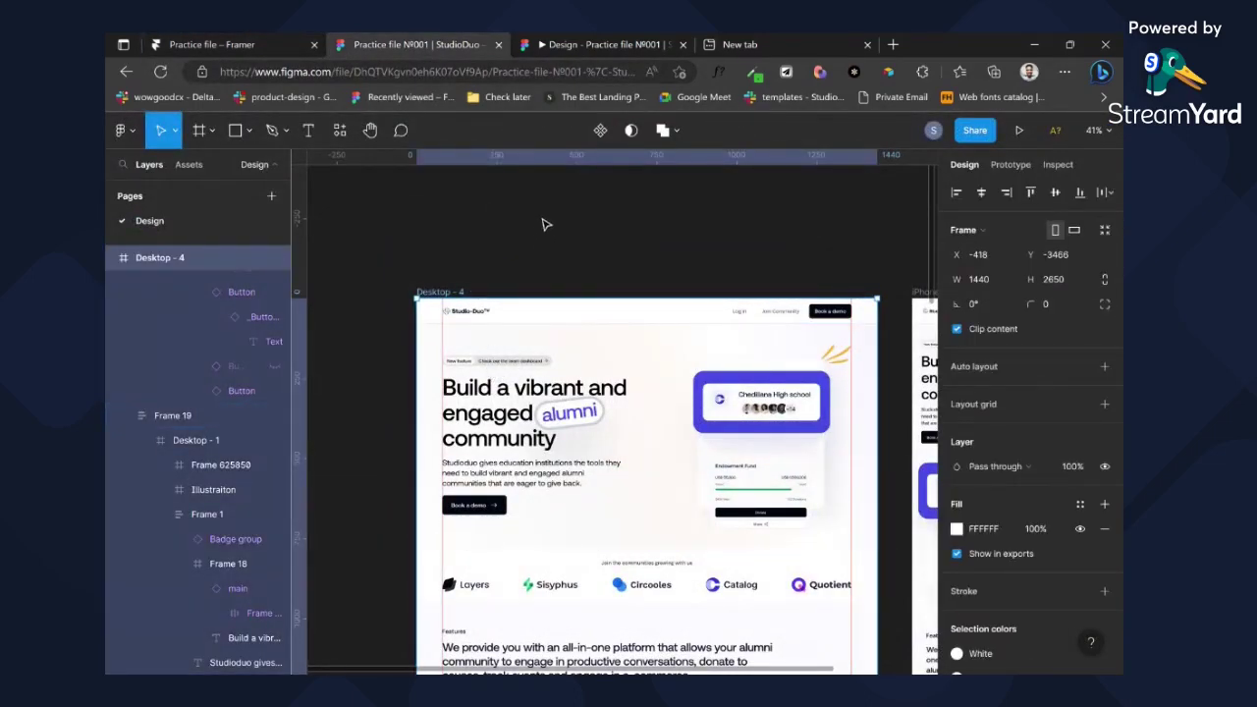
{"action": "key", "text": "r"}
{"action": "left_click_drag", "start_coordinate": [541, 215], "coordinate": [589, 261]}
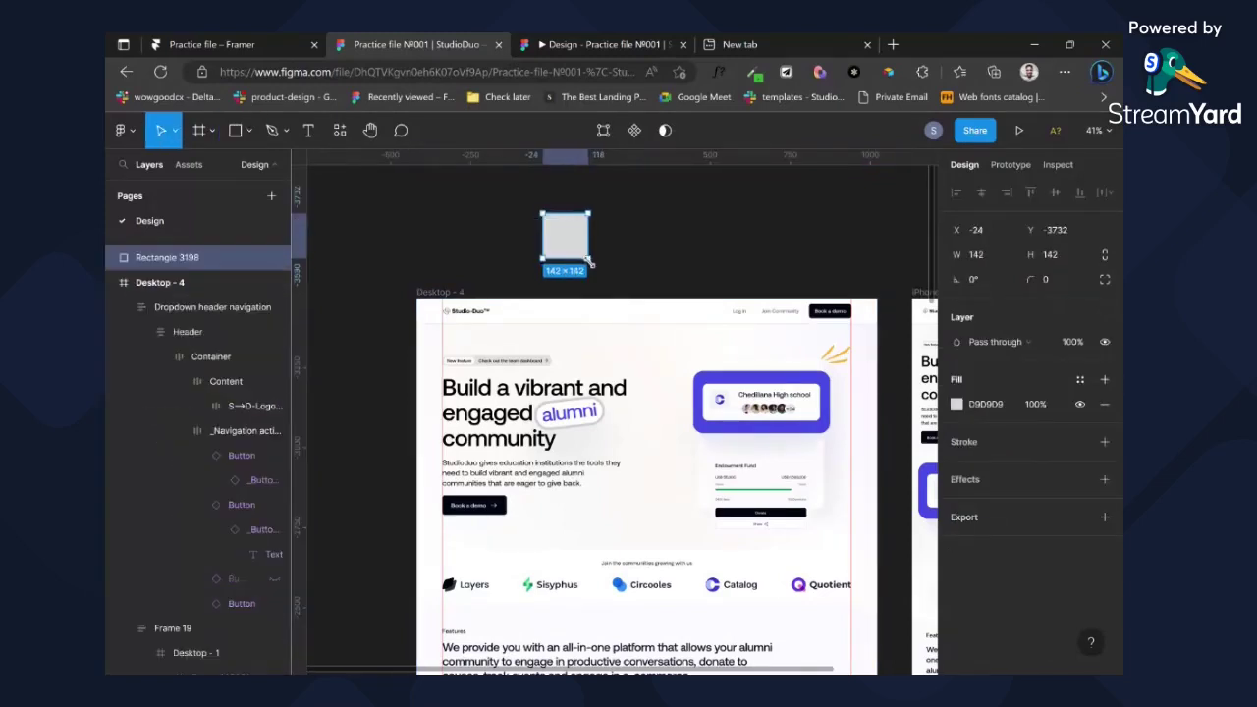
{"action": "left_click", "coordinate": [652, 434]}
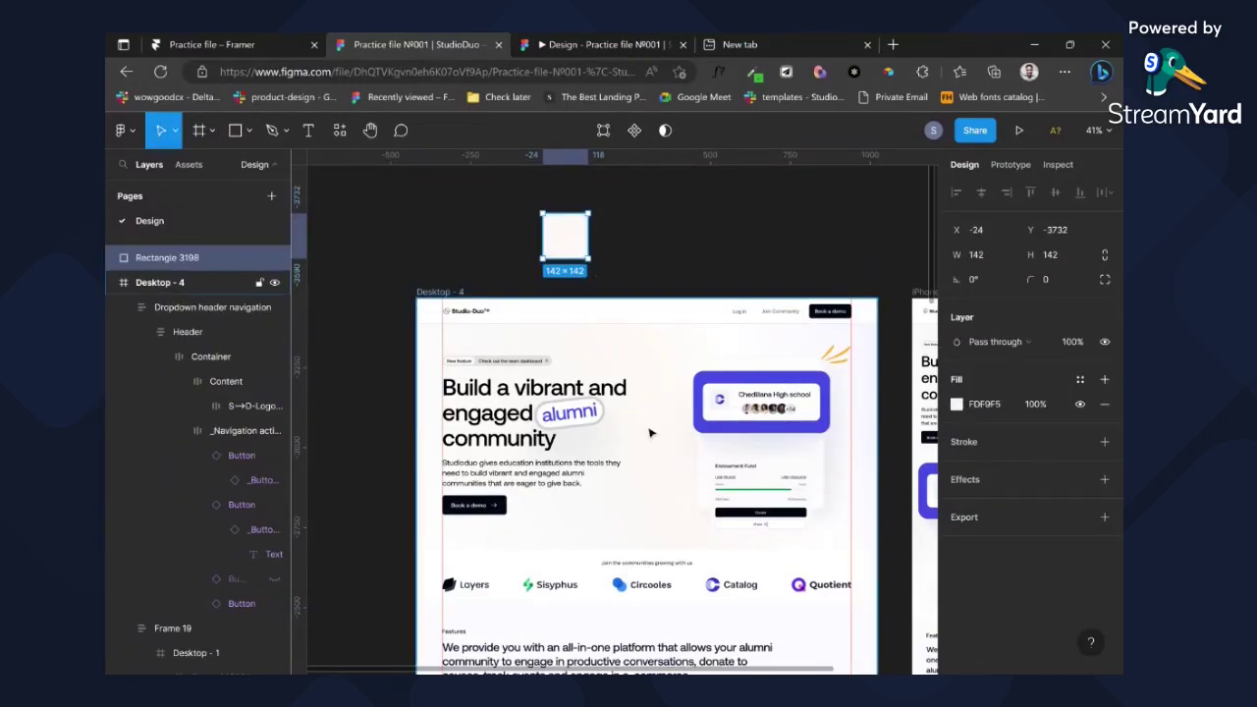
{"action": "left_click", "coordinate": [995, 408]}
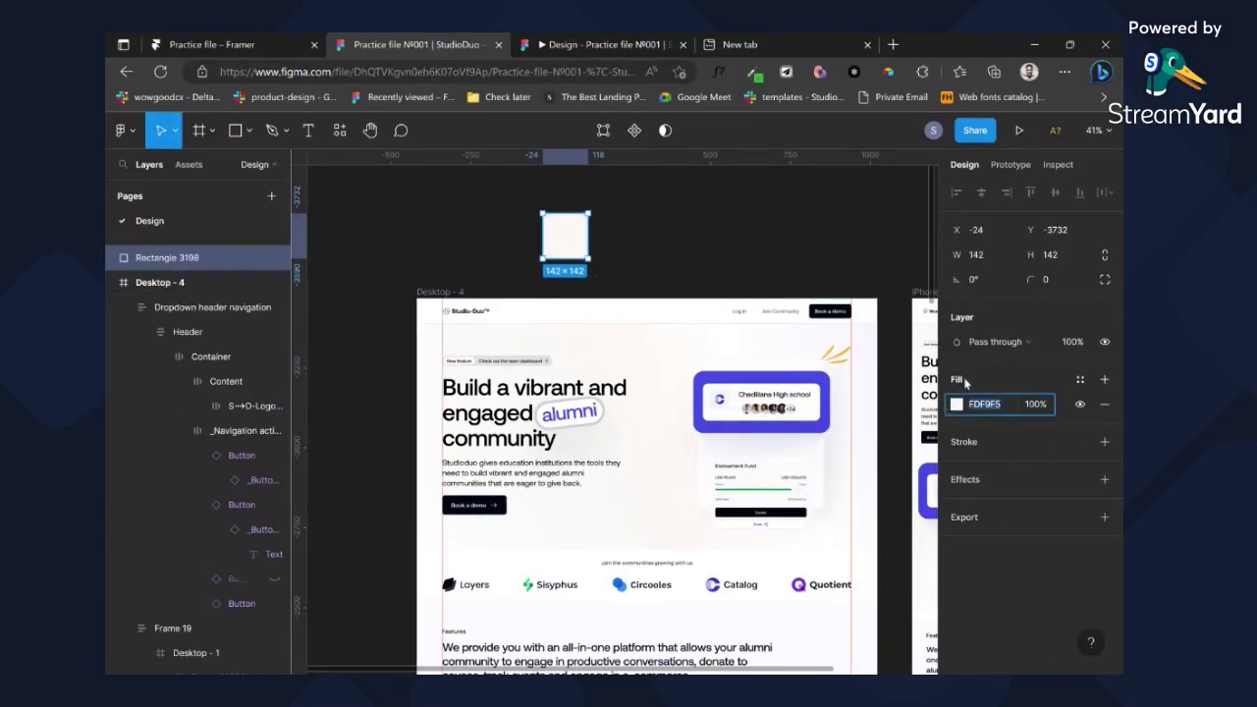
- Switch back to Framer, set the Hero-section's solid fill to #FDF9F5 and try a slightly different shade
{"action": "left_click", "coordinate": [276, 41]}
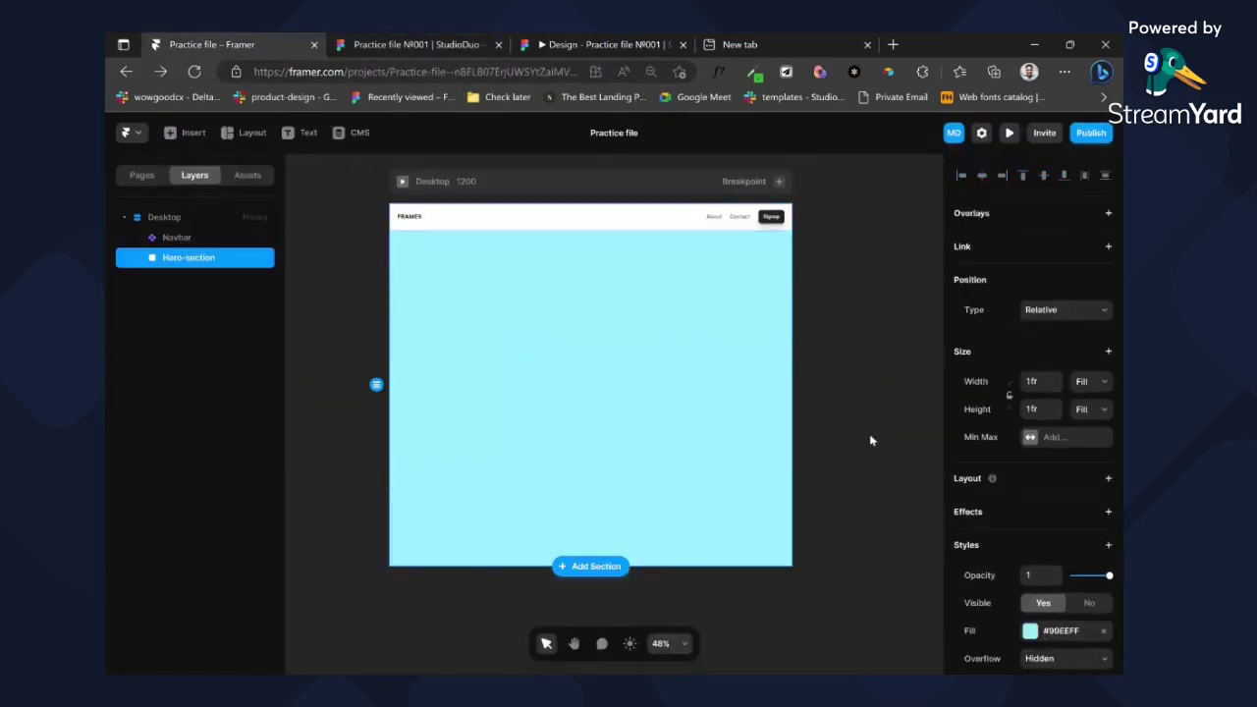
{"action": "scroll", "coordinate": [1036, 413], "scroll_direction": "down", "scroll_amount": 1}
{"action": "left_click", "coordinate": [1030, 398]}
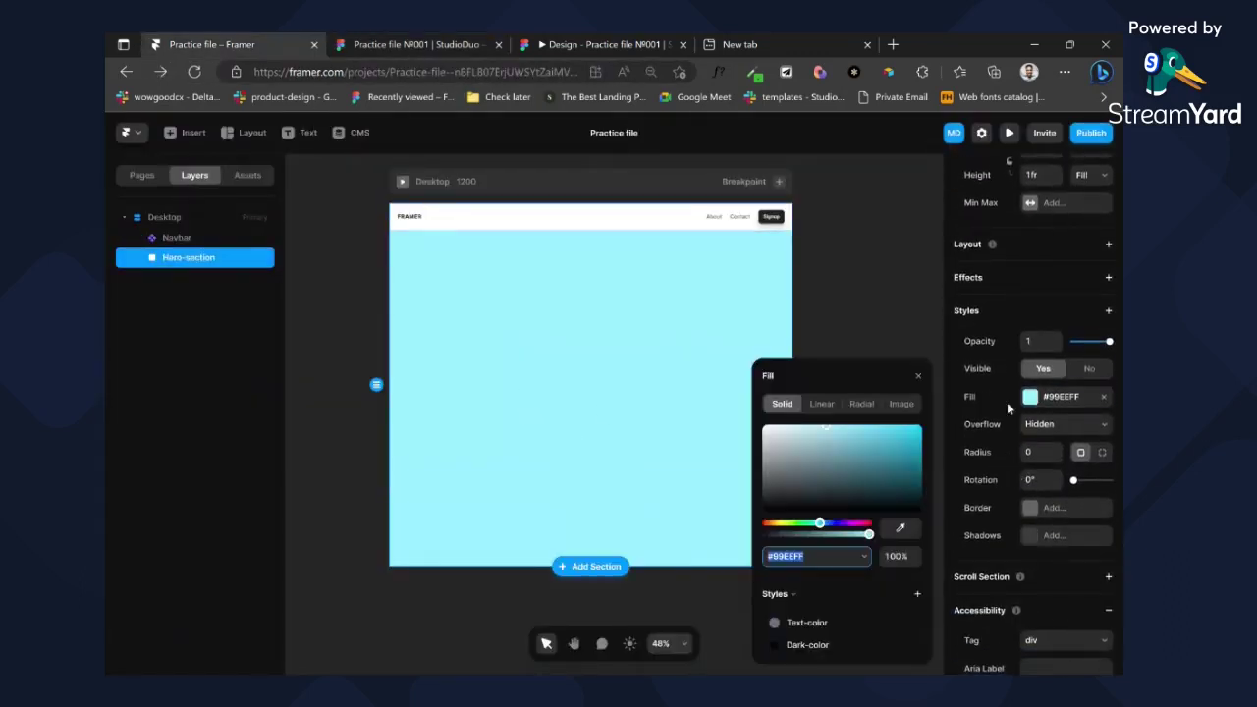
{"action": "type", "text": "#FDF9F5"}
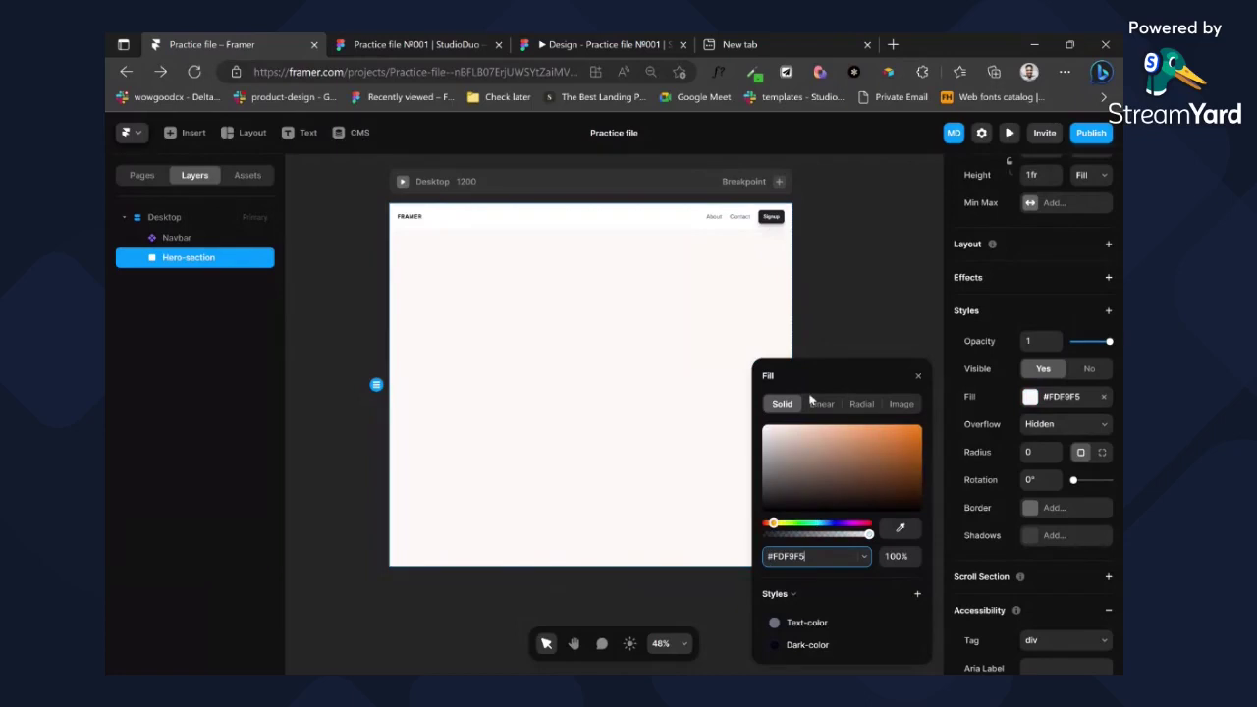
{"action": "left_click", "coordinate": [766, 432]}
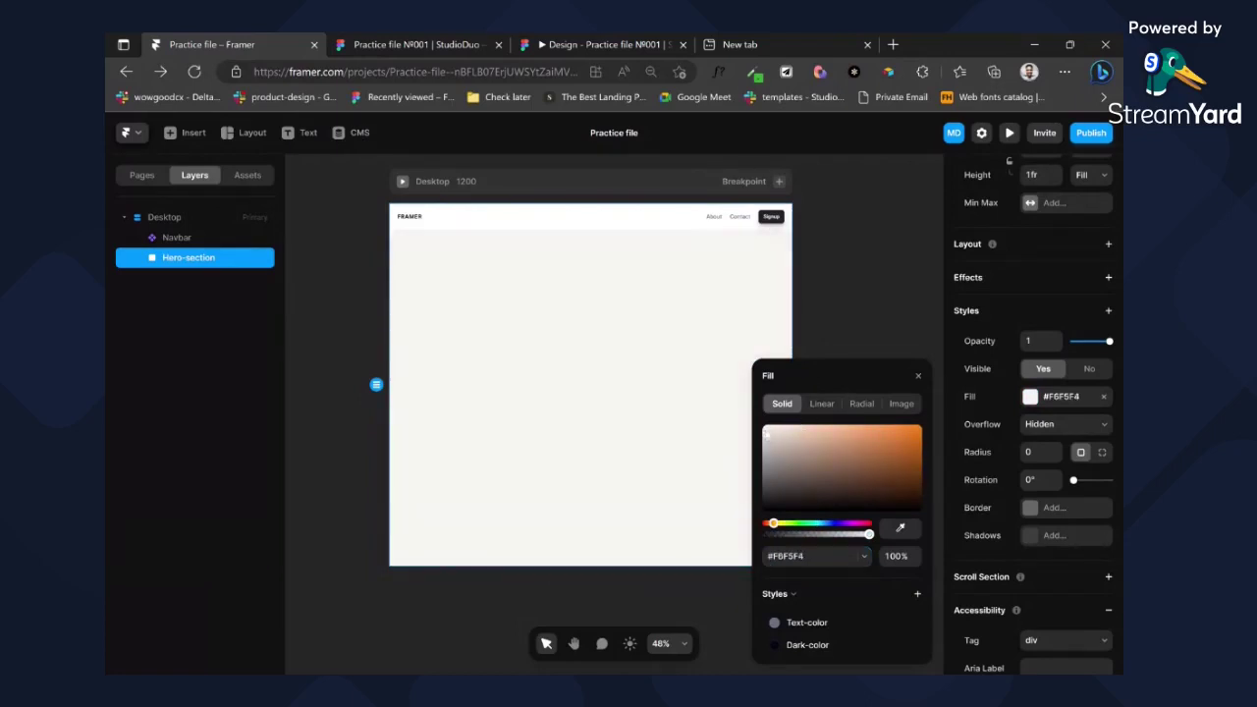
{"action": "left_click_drag", "start_coordinate": [766, 432], "coordinate": [771, 435]}
- Open an editable copy of the Navbar component from the Desktop page
{"action": "left_click", "coordinate": [688, 217]}
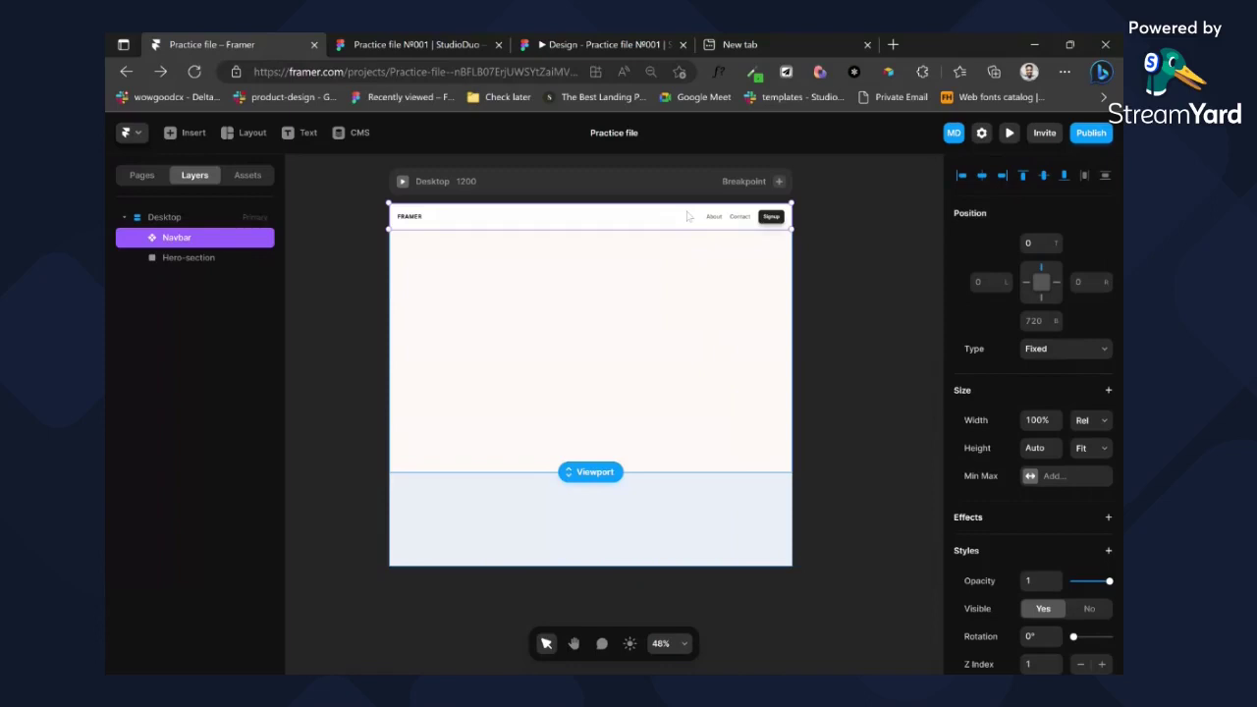
{"action": "left_click", "coordinate": [564, 357]}
{"action": "left_click", "coordinate": [514, 215]}
{"action": "double_click", "coordinate": [513, 214]}
{"action": "scroll", "coordinate": [404, 471], "scroll_direction": "up", "scroll_amount": 5}
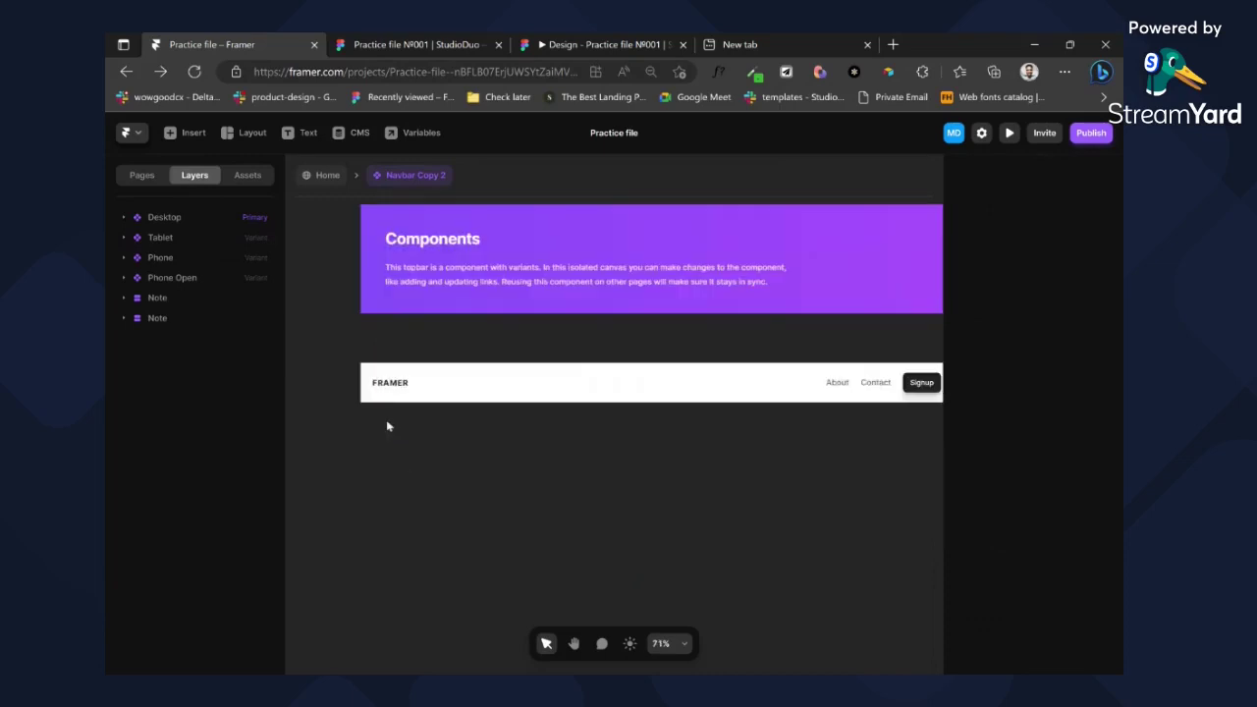
- Set individual padding on the Desktop navbar variant: 16 for top and bottom, 50 for right and left
{"action": "left_click", "coordinate": [390, 383]}
{"action": "left_click", "coordinate": [413, 355]}
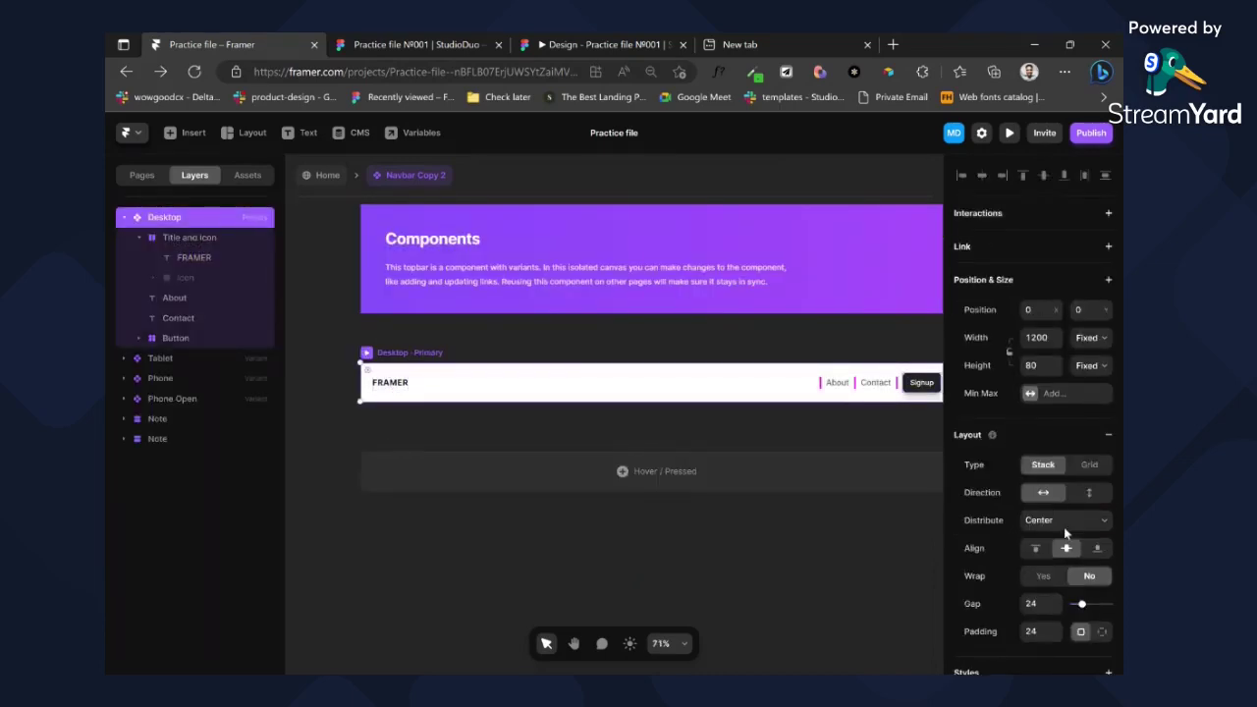
{"action": "scroll", "coordinate": [1063, 526], "scroll_direction": "down", "scroll_amount": 3}
{"action": "left_click", "coordinate": [1102, 475]}
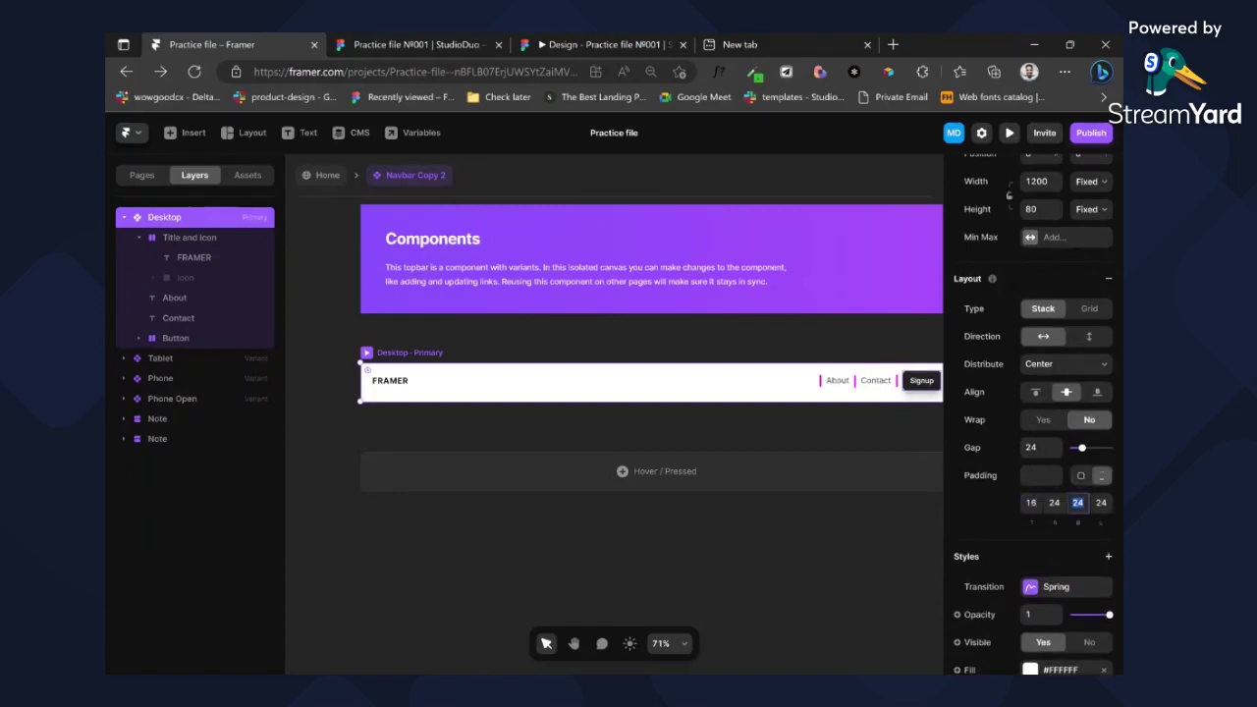
{"action": "key", "text": "Tab"}
{"action": "type", "text": "5"}
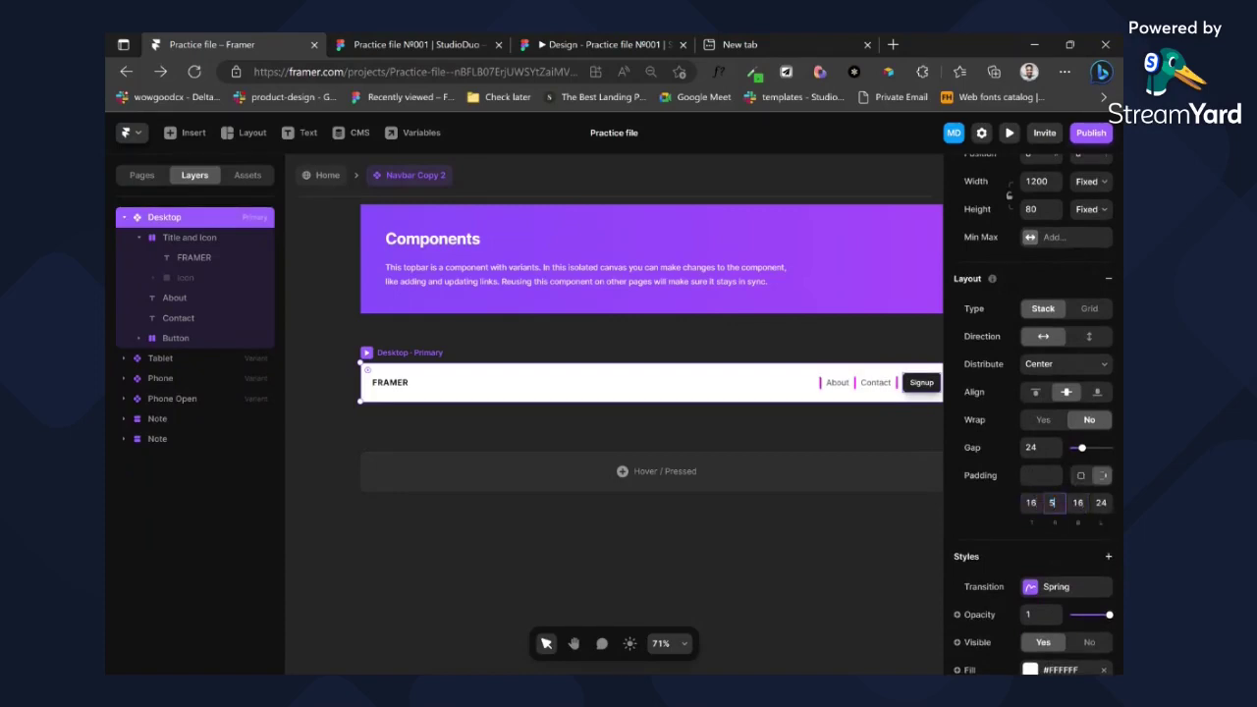
{"action": "type", "text": "0"}
{"action": "key", "text": "Tab"}
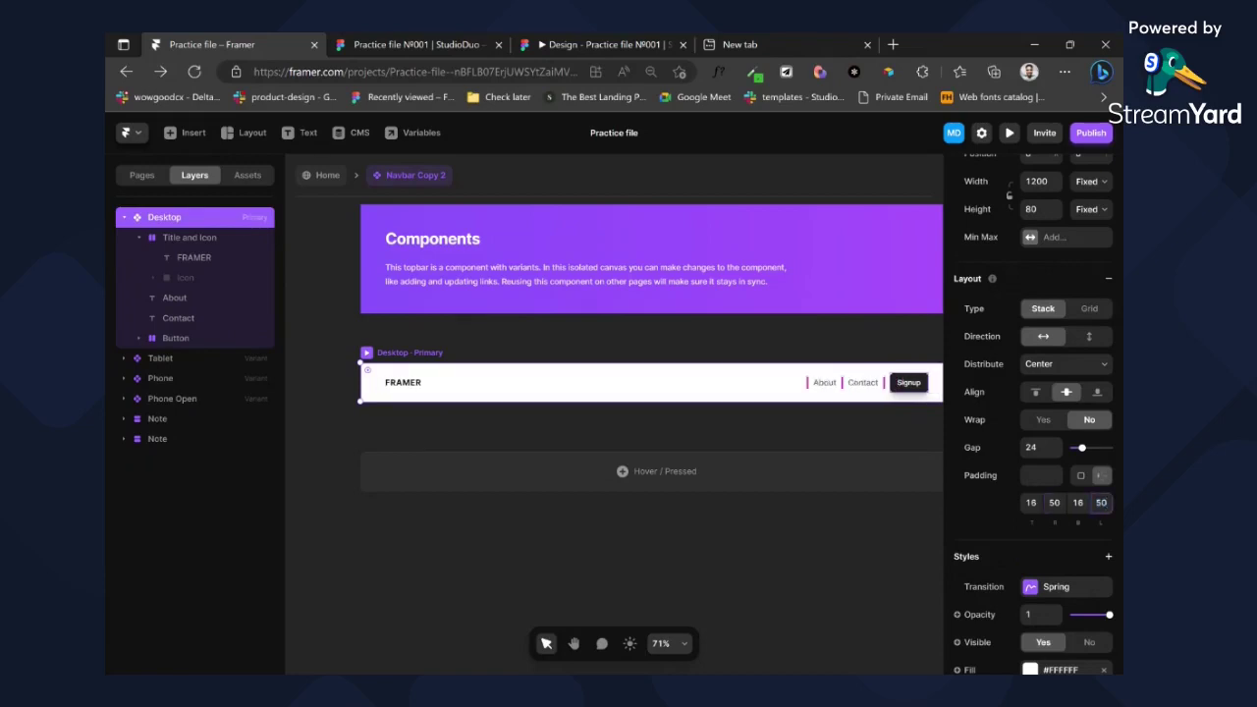
- Set the Tablet navbar variant's right and left padding to 40
{"action": "scroll", "coordinate": [573, 356], "scroll_direction": "right", "scroll_amount": 5}
{"action": "left_click", "coordinate": [675, 353]}
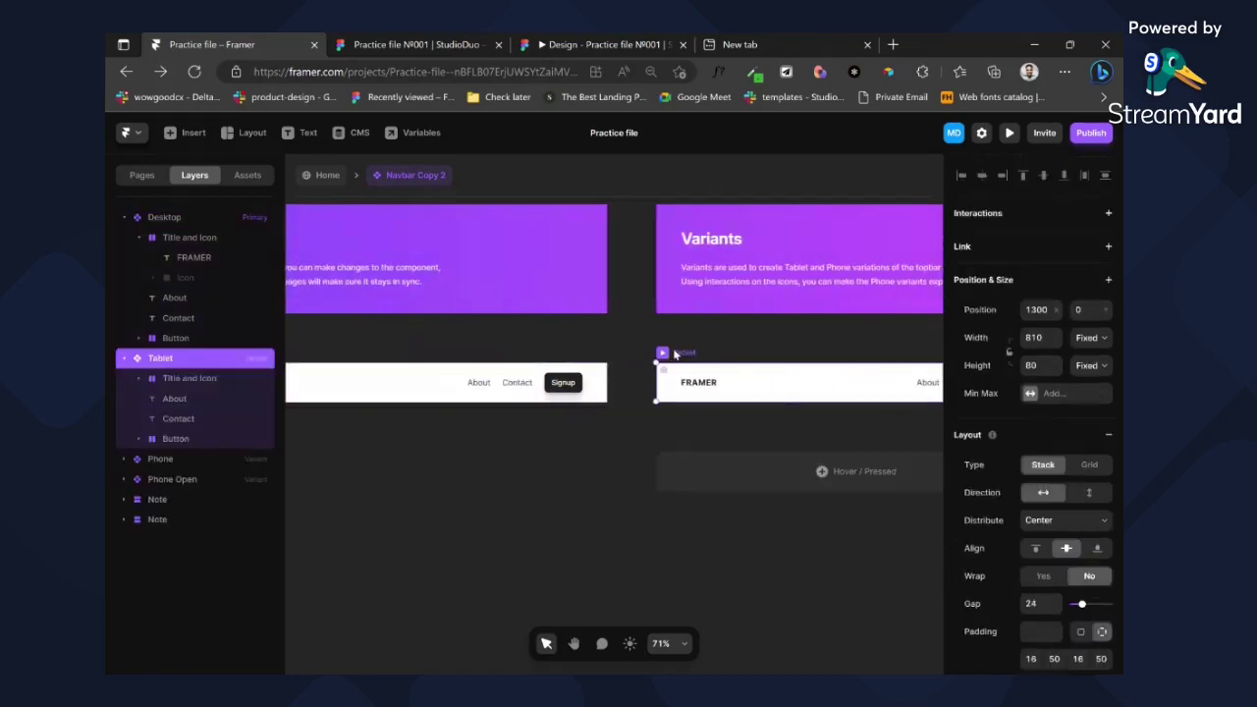
{"action": "scroll", "coordinate": [1043, 557], "scroll_direction": "down", "scroll_amount": 3}
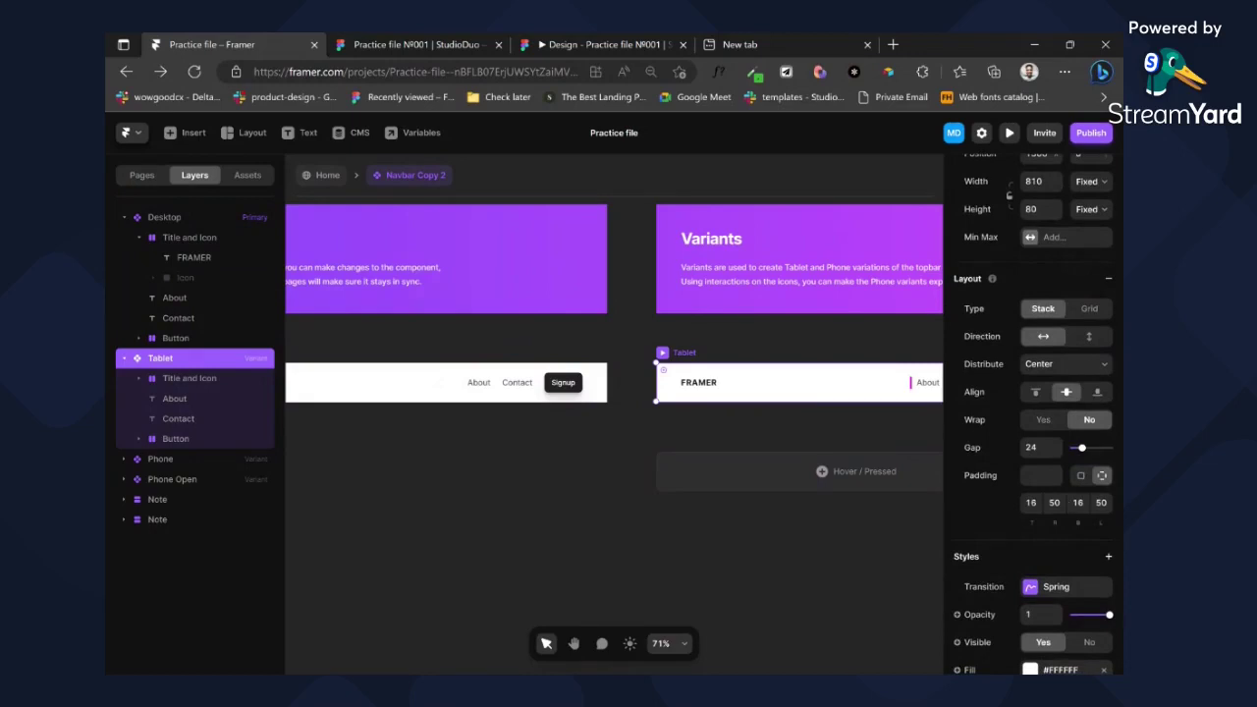
{"action": "left_click", "coordinate": [1055, 503]}
{"action": "left_click", "coordinate": [1102, 503]}
{"action": "scroll", "coordinate": [755, 406], "scroll_direction": "right", "scroll_amount": 5}
- Set the Phone navbar variant's right and left padding to 20
{"action": "left_click", "coordinate": [786, 382]}
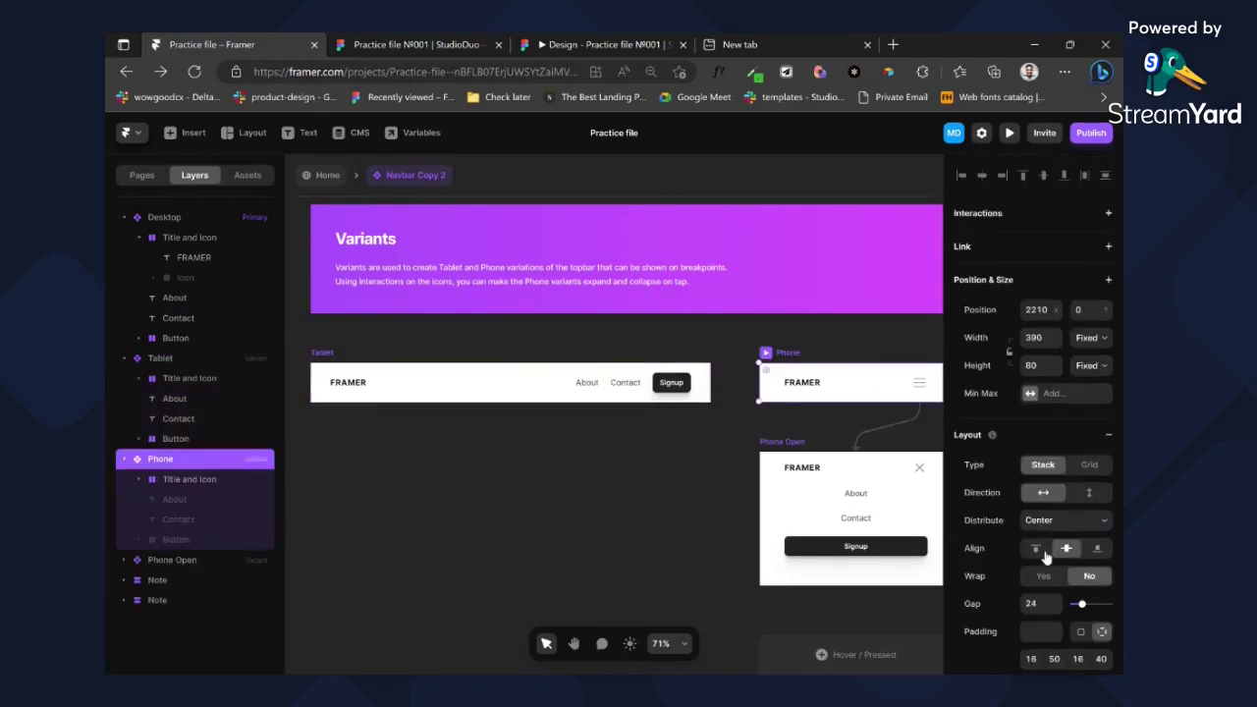
{"action": "left_click", "coordinate": [1055, 659]}
{"action": "left_click", "coordinate": [1099, 660]}
{"action": "type", "text": "20"}
{"action": "scroll", "coordinate": [720, 413], "scroll_direction": "down", "scroll_amount": 2}
- Set the Phone Open variant's right and left padding to 20 and its bottom padding to 56
{"action": "left_click", "coordinate": [777, 325]}
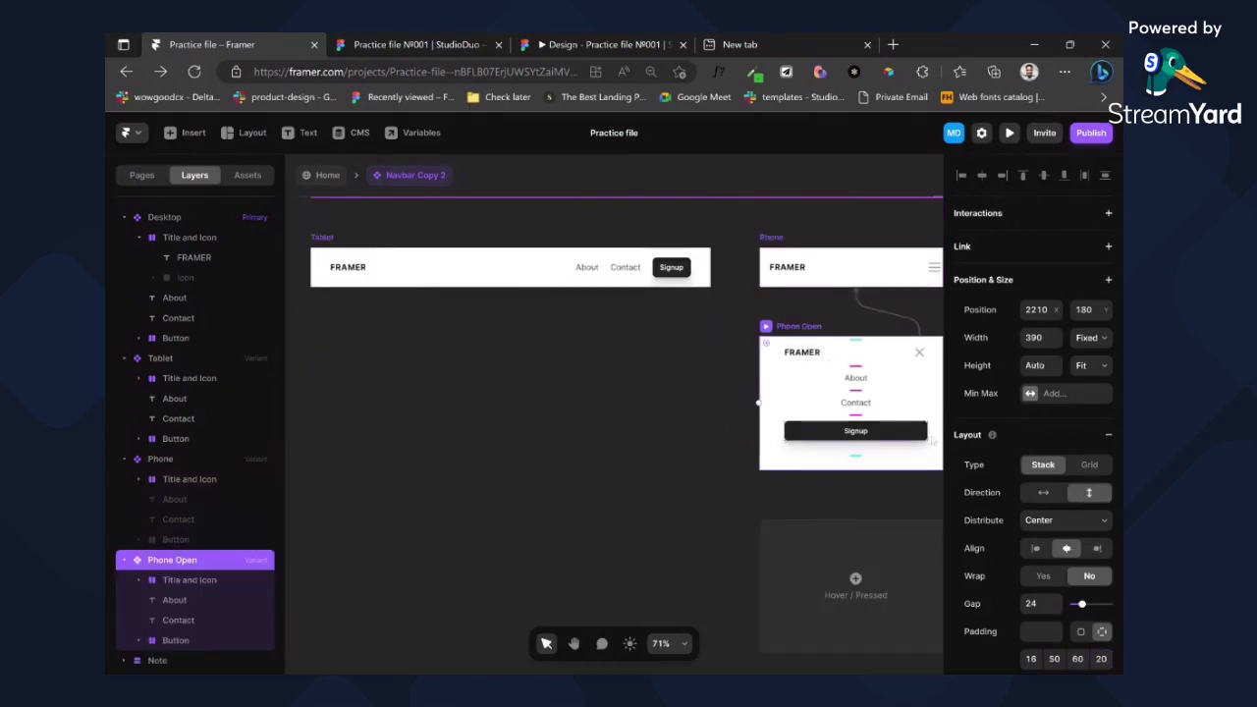
{"action": "scroll", "coordinate": [850, 349], "scroll_direction": "down", "scroll_amount": 3}
{"action": "scroll", "coordinate": [1031, 413], "scroll_direction": "down", "scroll_amount": 2}
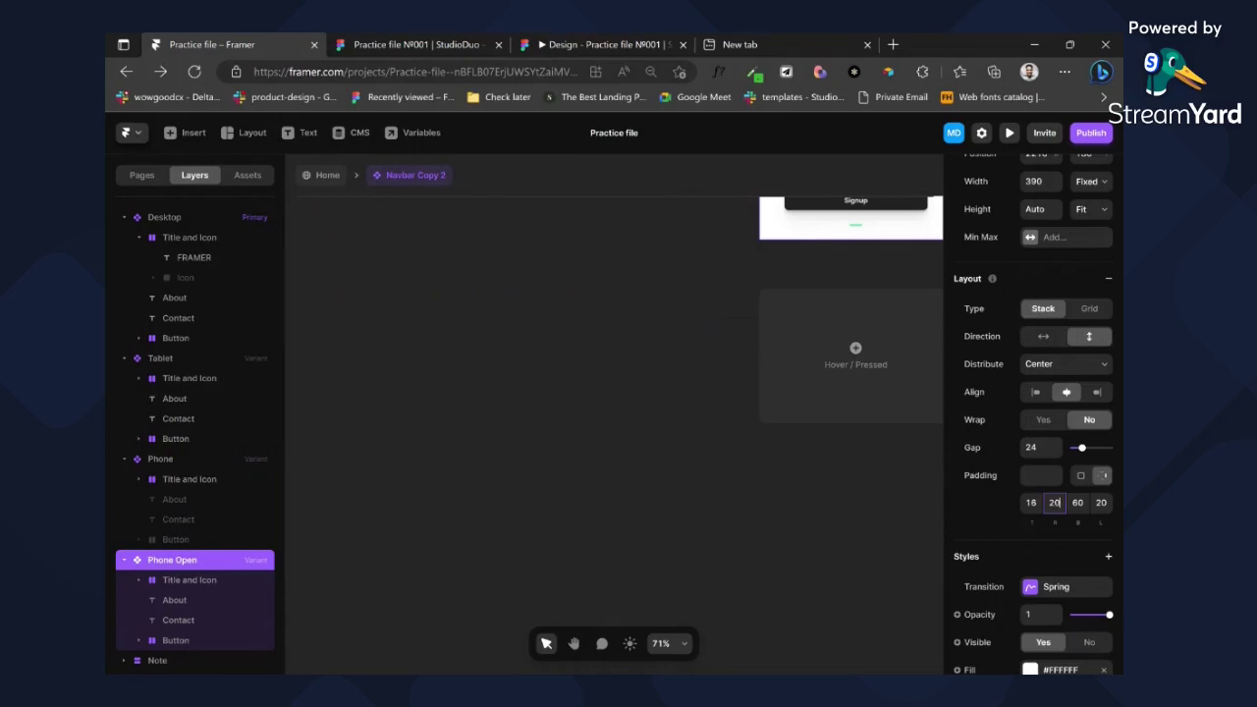
{"action": "key", "text": "Tab"}
{"action": "key", "text": "Tab"}
{"action": "key", "text": "shift+Tab"}
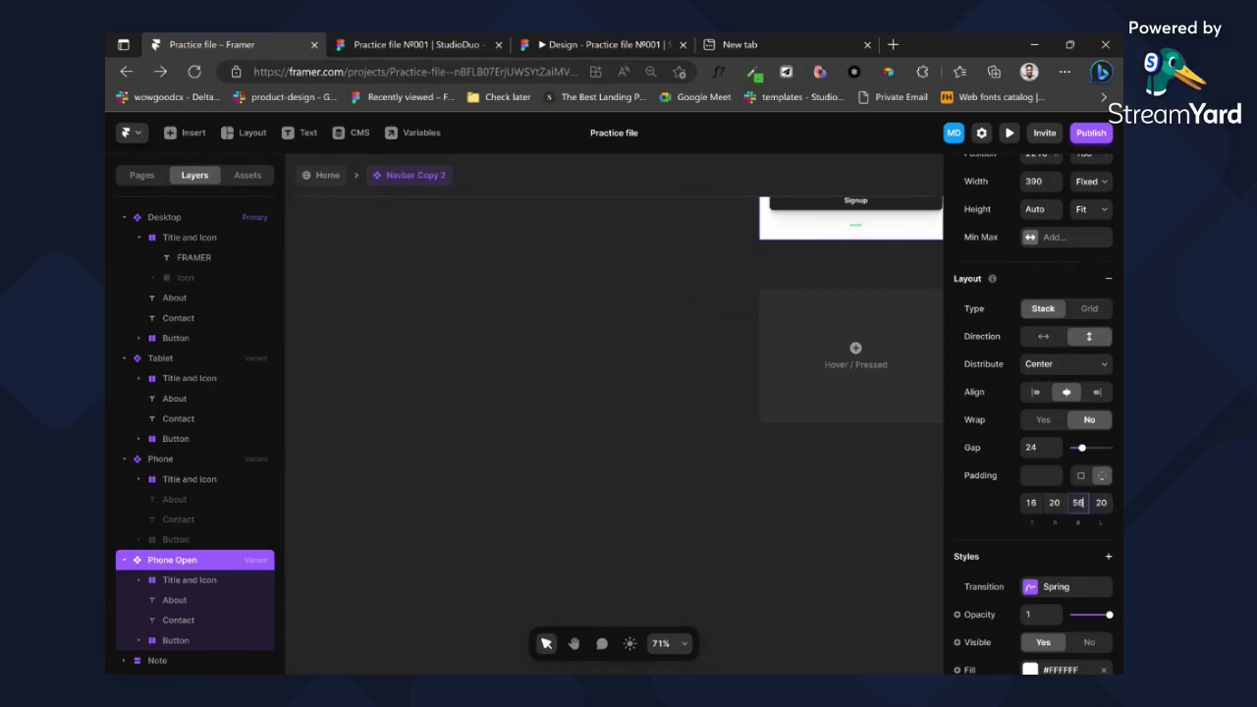
- Leave the navbar component and return to the Home page canvas
{"action": "scroll", "coordinate": [631, 401], "scroll_direction": "up", "scroll_amount": 6}
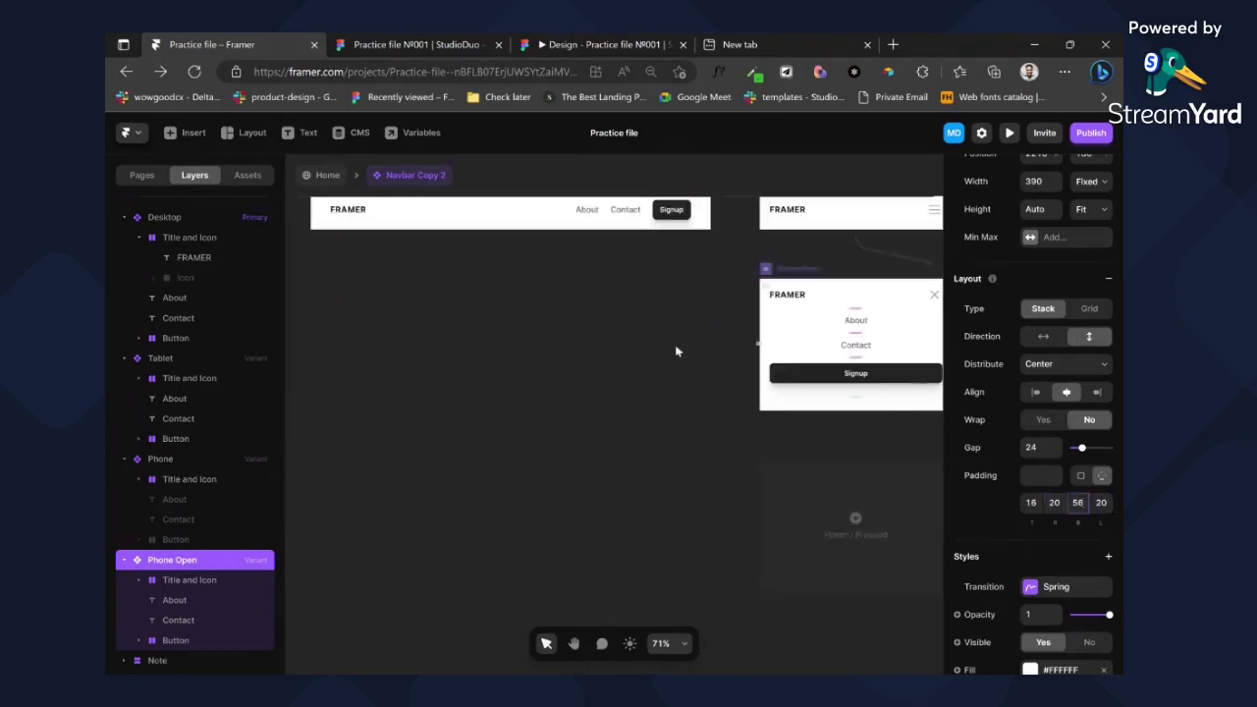
{"action": "scroll", "coordinate": [675, 341], "scroll_direction": "up", "scroll_amount": 1}
{"action": "scroll", "coordinate": [628, 318], "scroll_direction": "left", "scroll_amount": 5}
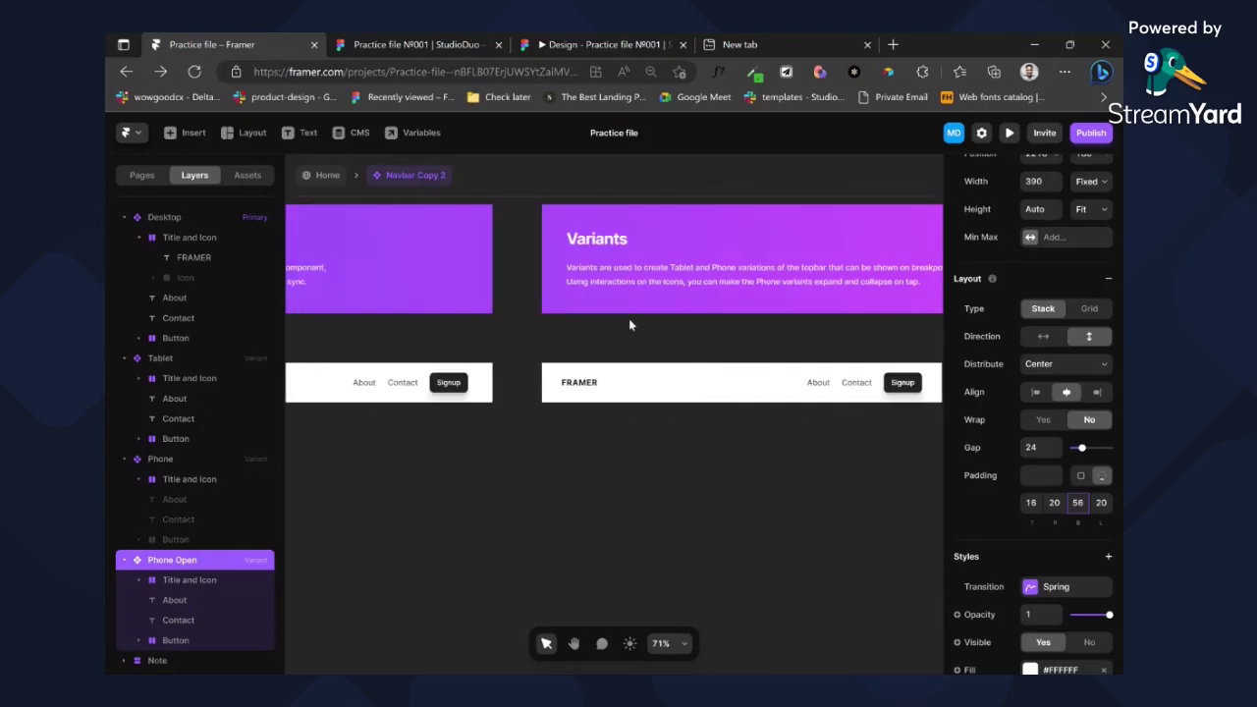
{"action": "left_click", "coordinate": [311, 181]}
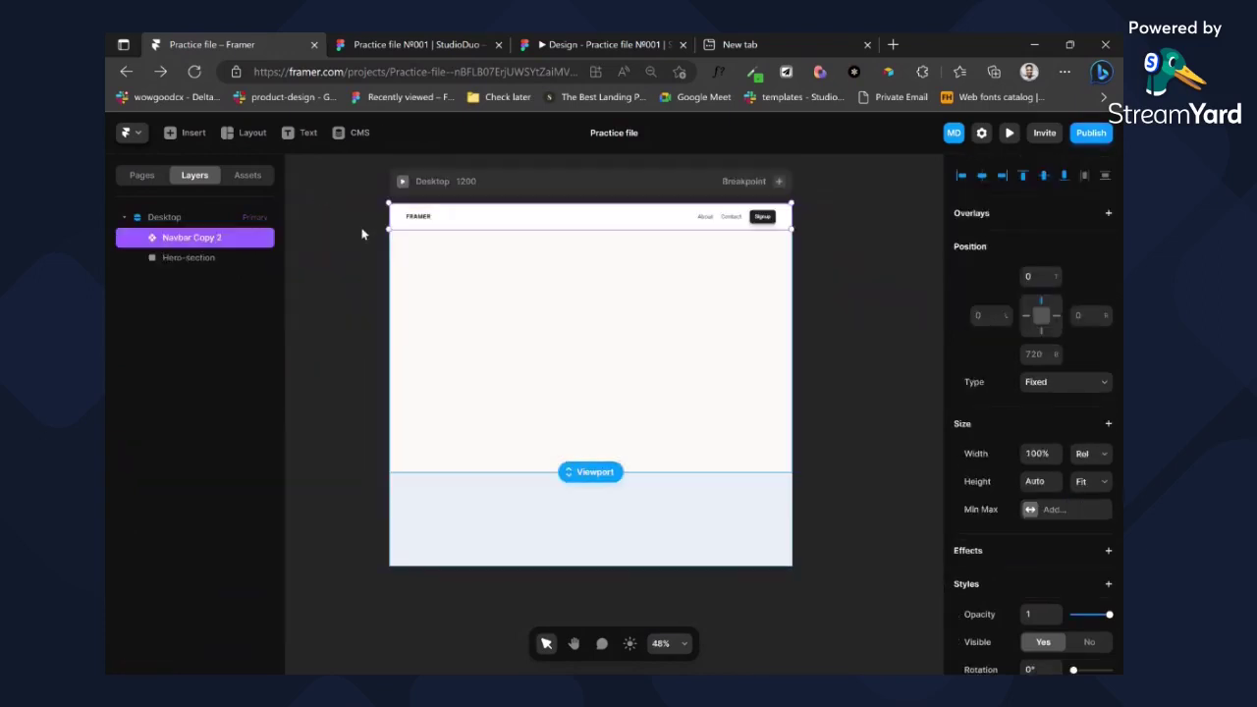
- Preview the Desktop page and resize the preview narrower and wider to test the navbar's responsiveness
{"action": "left_click", "coordinate": [520, 181]}
{"action": "left_click", "coordinate": [402, 181]}
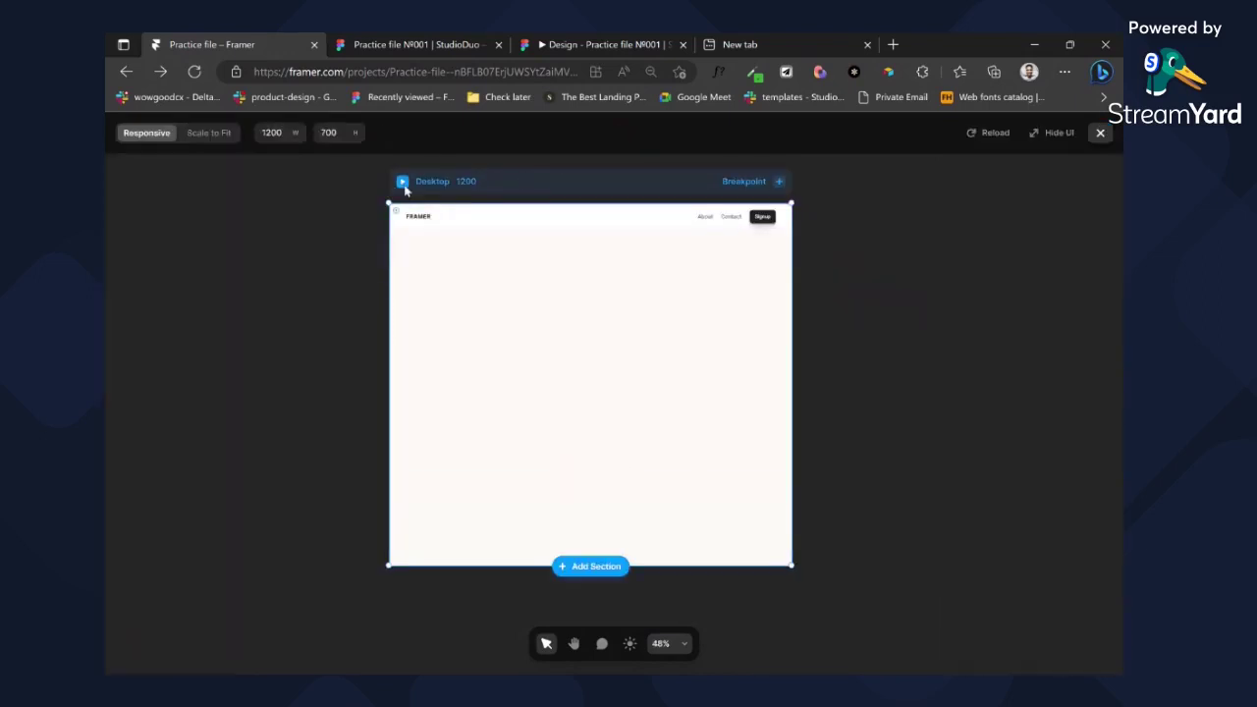
{"action": "left_click_drag", "start_coordinate": [1037, 392], "coordinate": [607, 358]}
{"action": "left_click_drag", "start_coordinate": [802, 360], "coordinate": [1116, 367]}
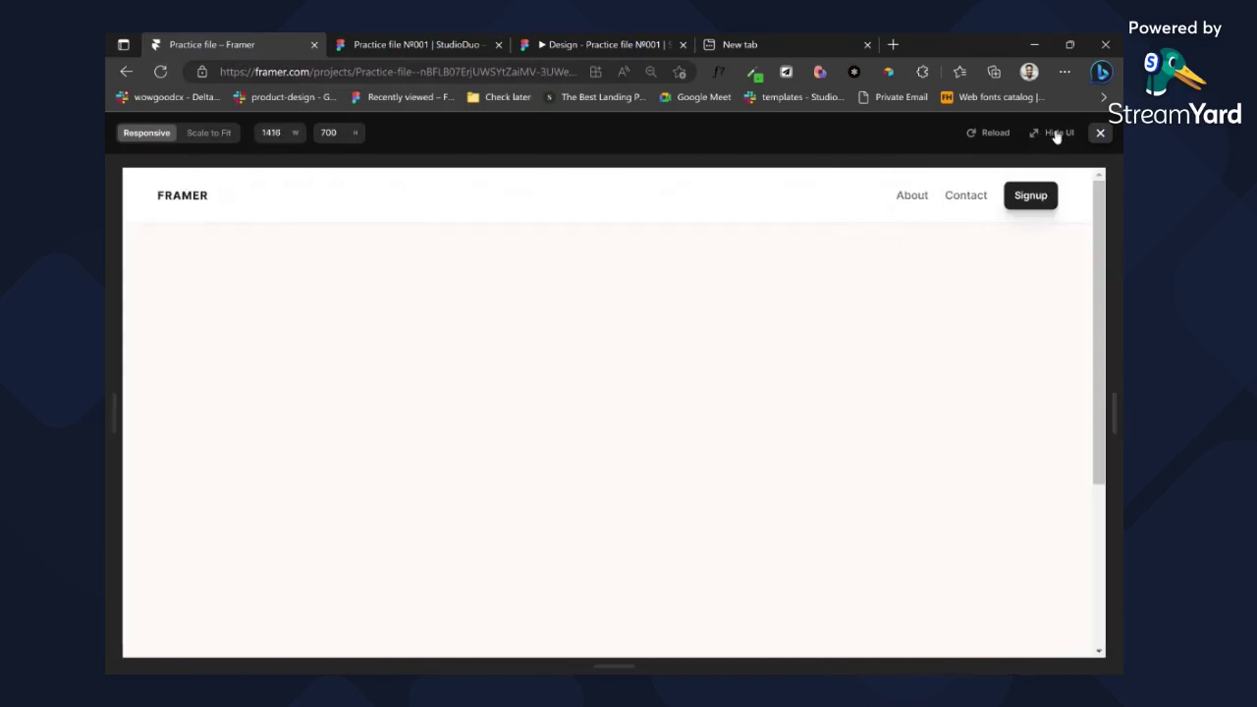
{"action": "key", "text": "Escape"}
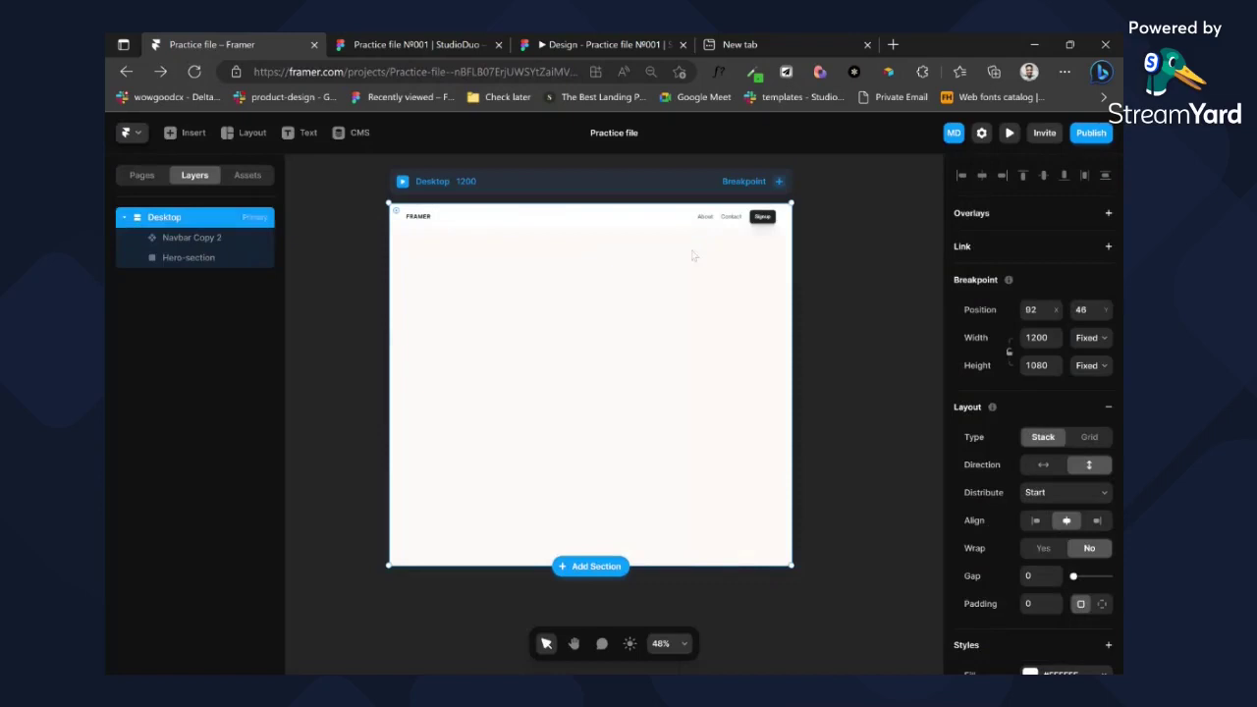
- Add the Tablet (810) and Phone (390) breakpoints to the Home page
{"action": "left_click", "coordinate": [779, 181]}
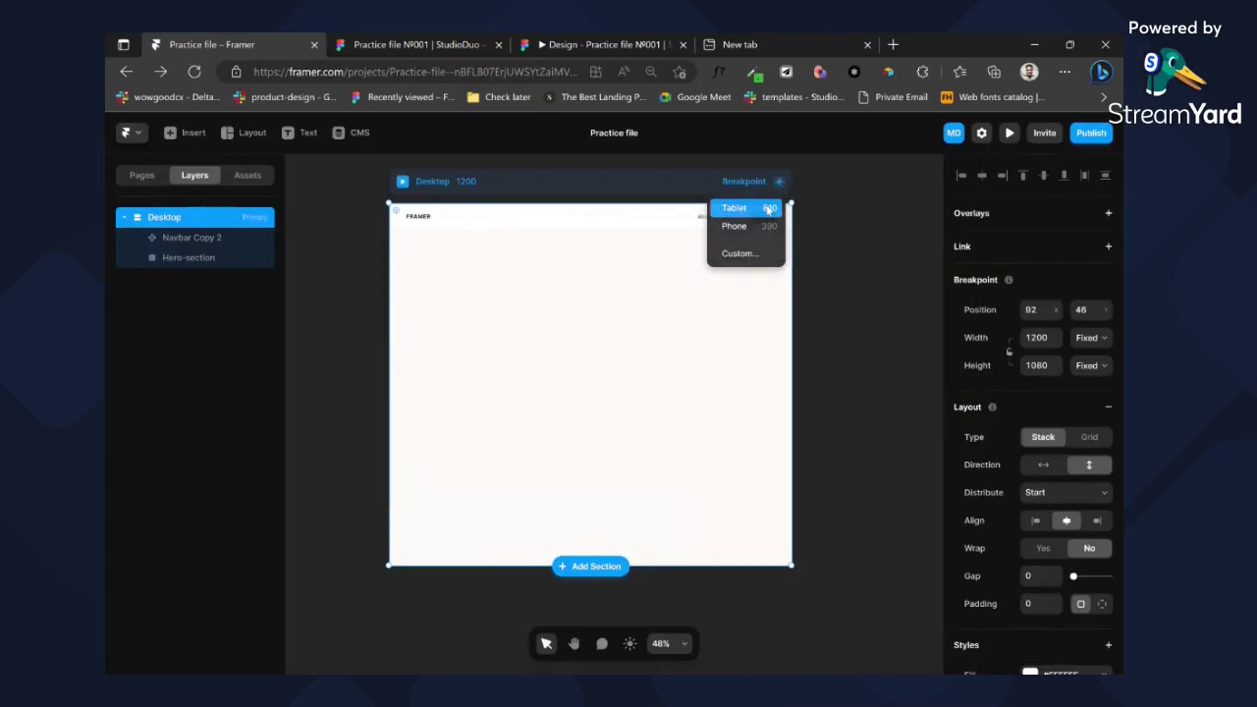
{"action": "left_click", "coordinate": [761, 208]}
{"action": "left_click", "coordinate": [738, 213]}
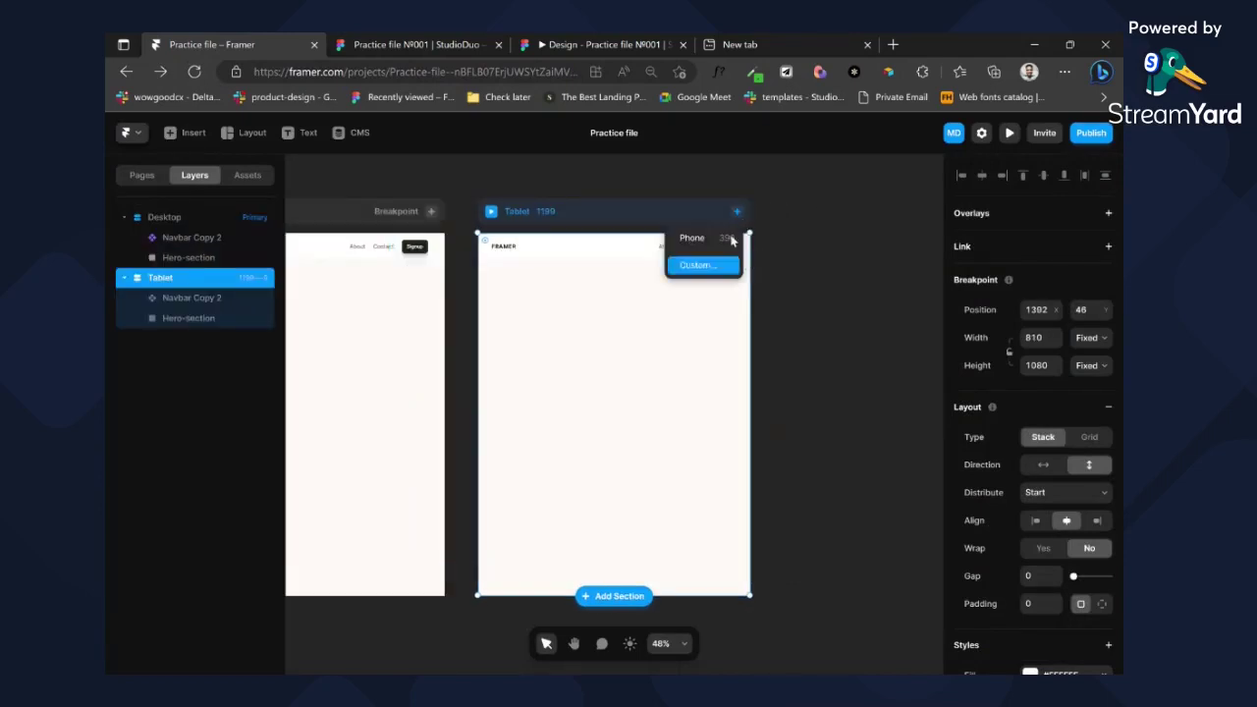
{"action": "left_click", "coordinate": [730, 236]}
{"action": "left_click", "coordinate": [751, 255]}
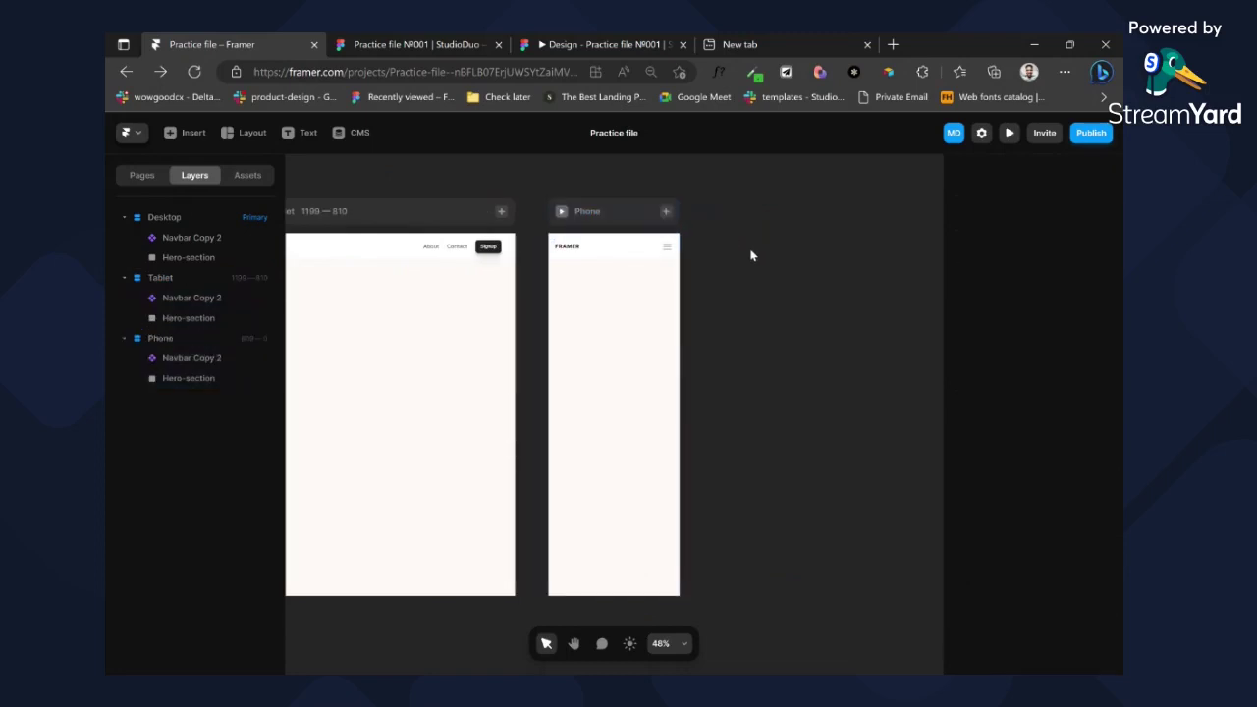
- Preview the Desktop page, narrow it to phone width, and test opening and closing the navbar's hamburger menu
{"action": "scroll", "coordinate": [752, 255], "scroll_direction": "left", "scroll_amount": 10}
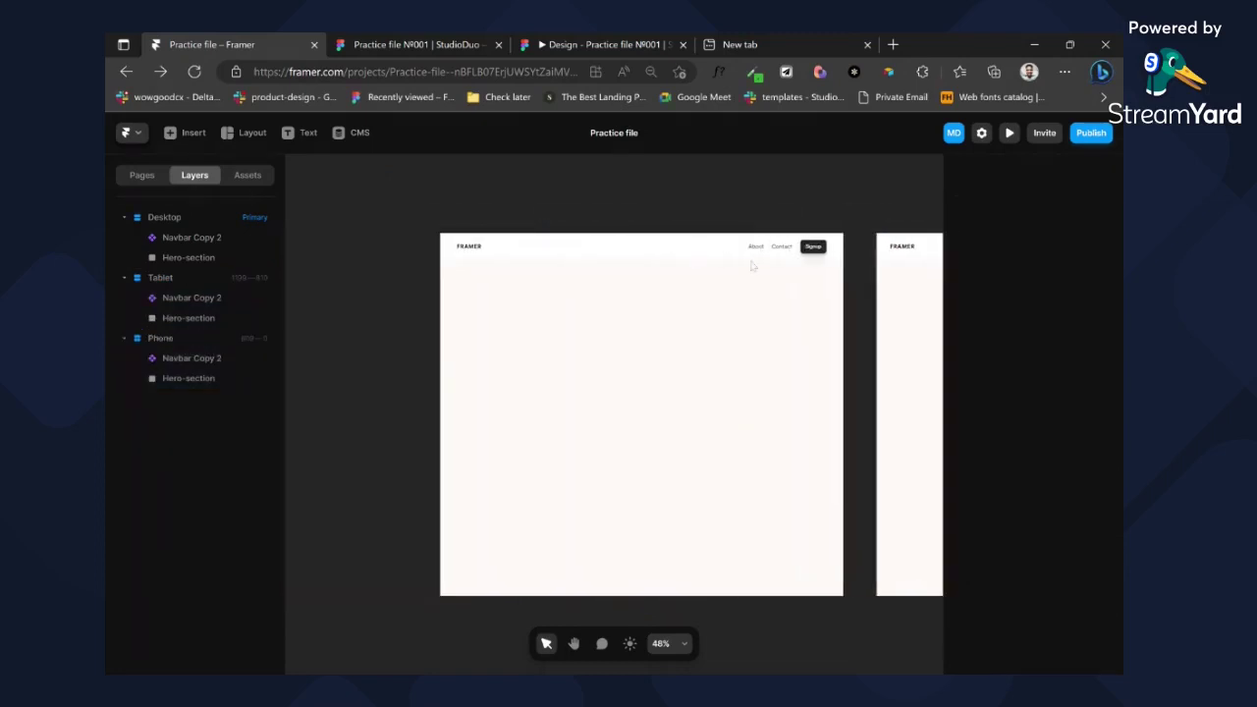
{"action": "left_click", "coordinate": [453, 214]}
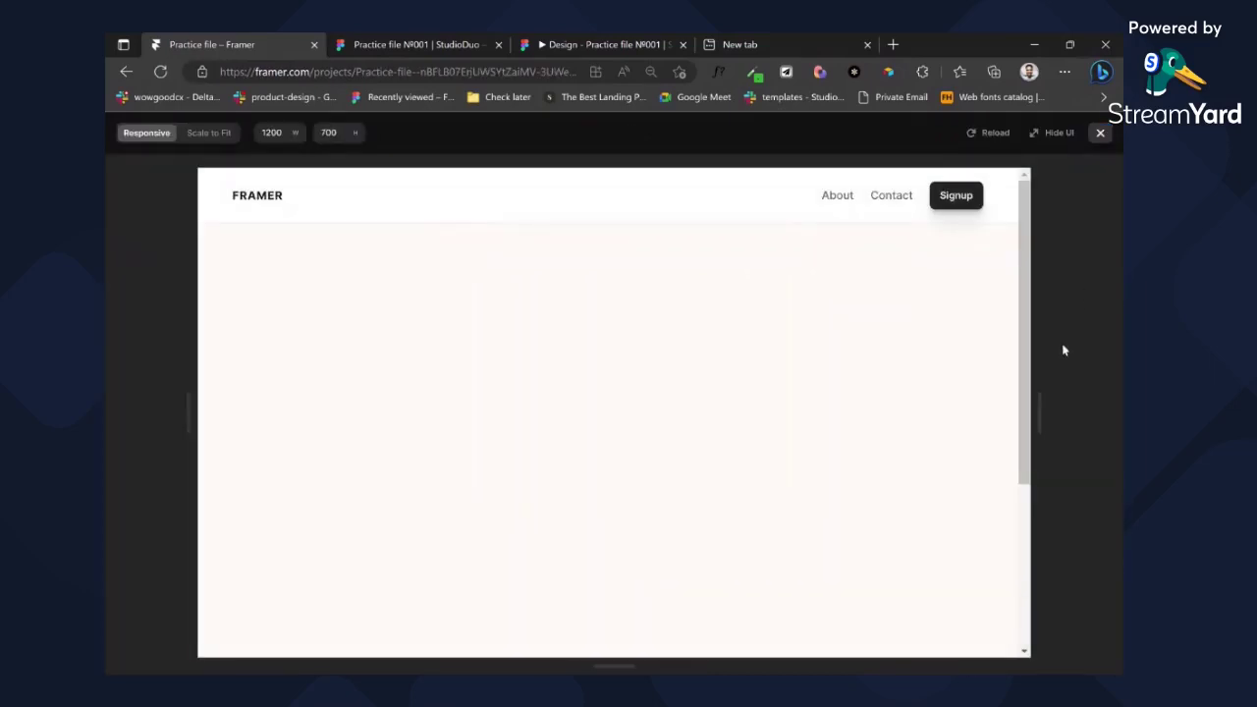
{"action": "left_click_drag", "start_coordinate": [1037, 421], "coordinate": [785, 382]}
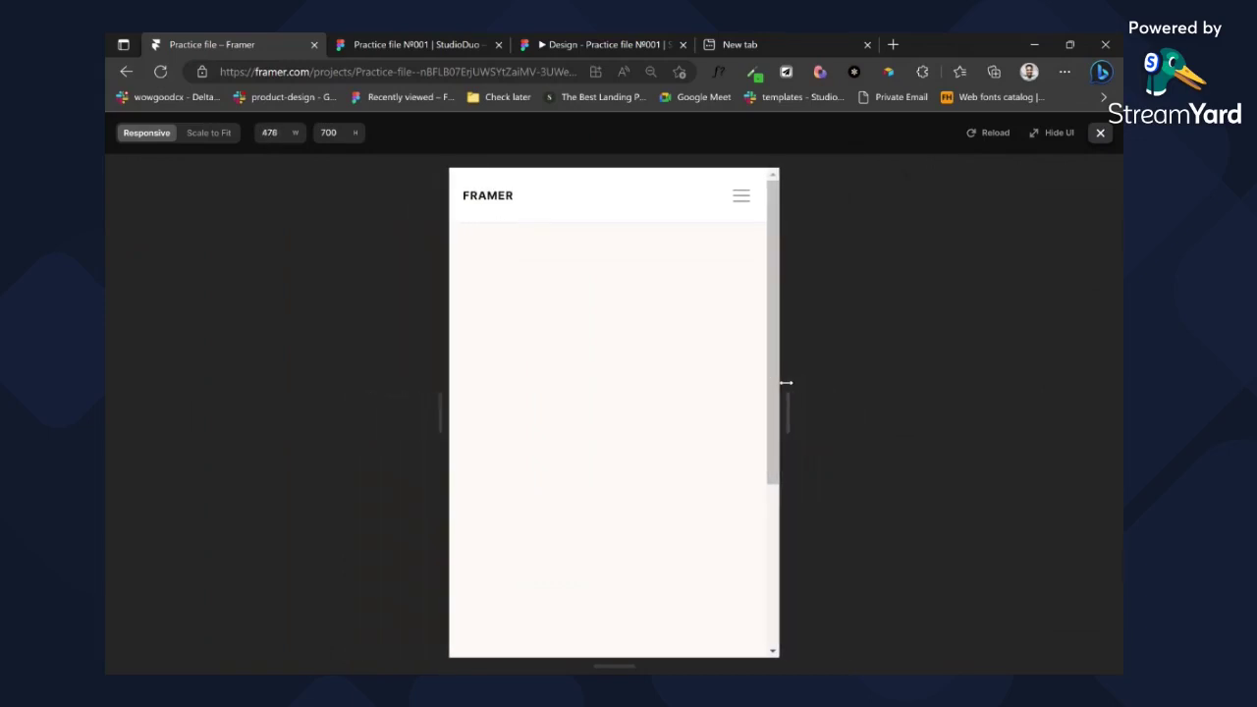
{"action": "left_click", "coordinate": [737, 199]}
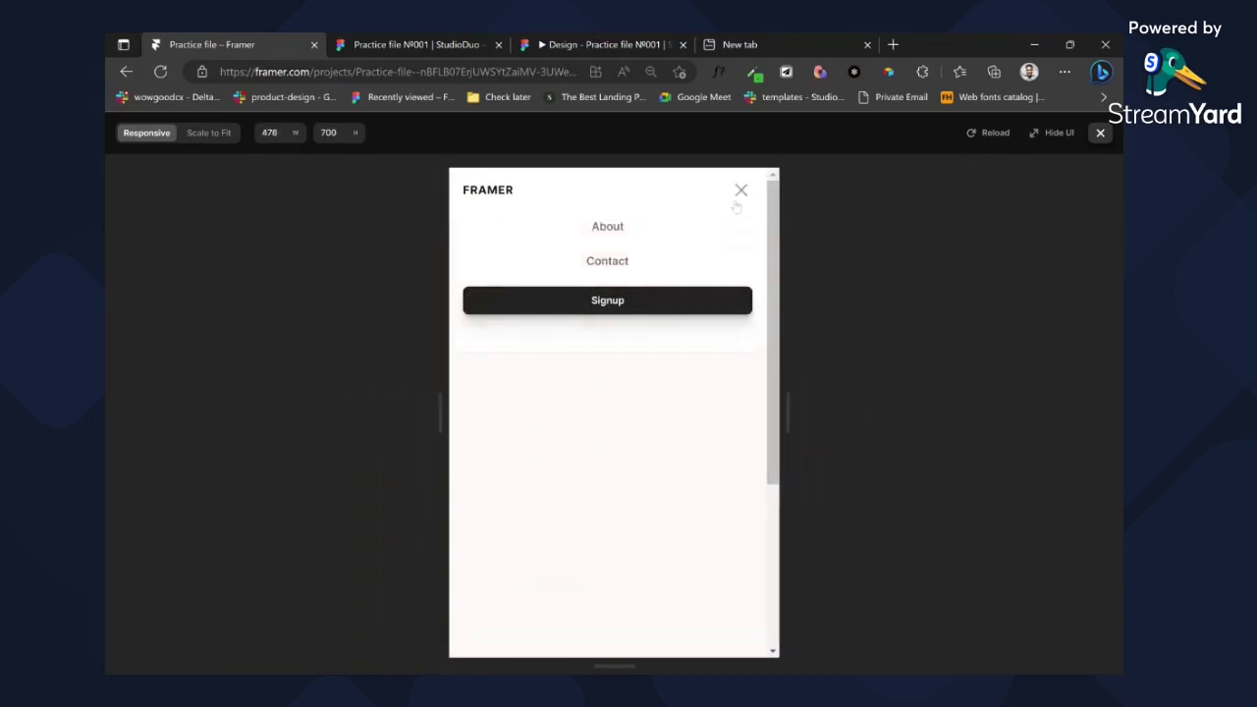
{"action": "left_click", "coordinate": [740, 197]}
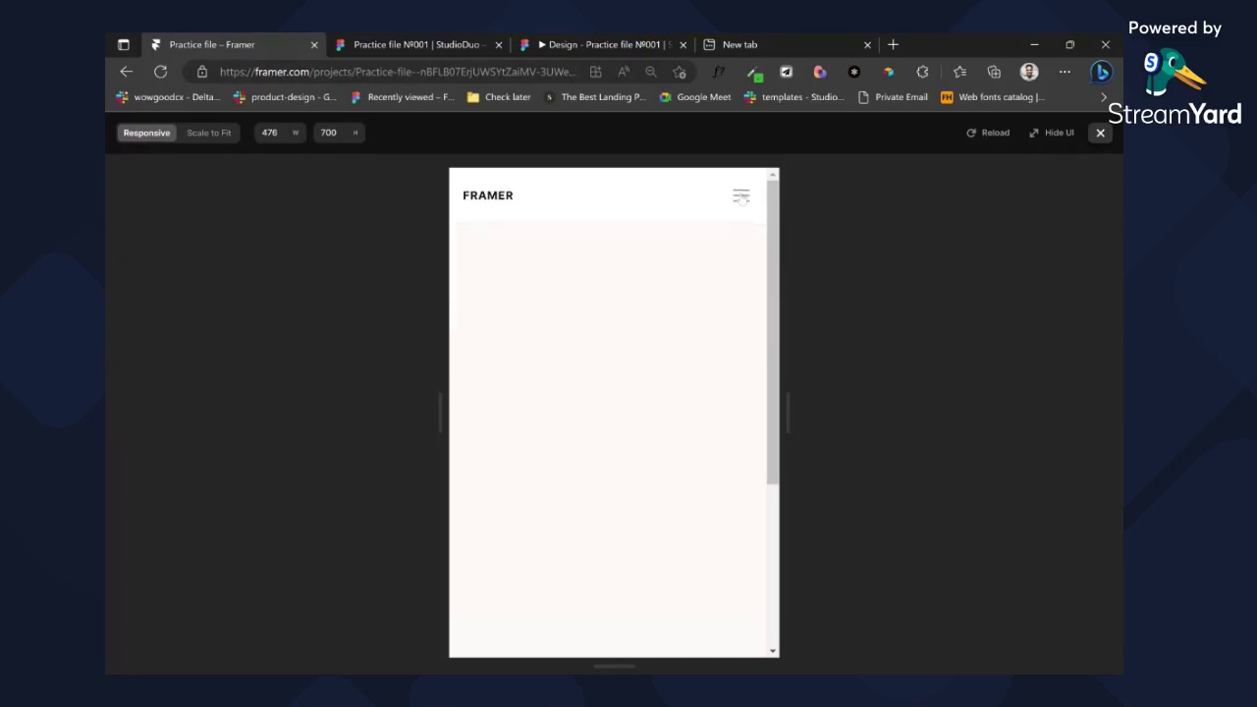
{"action": "left_click", "coordinate": [741, 198]}
{"action": "left_click", "coordinate": [742, 196]}
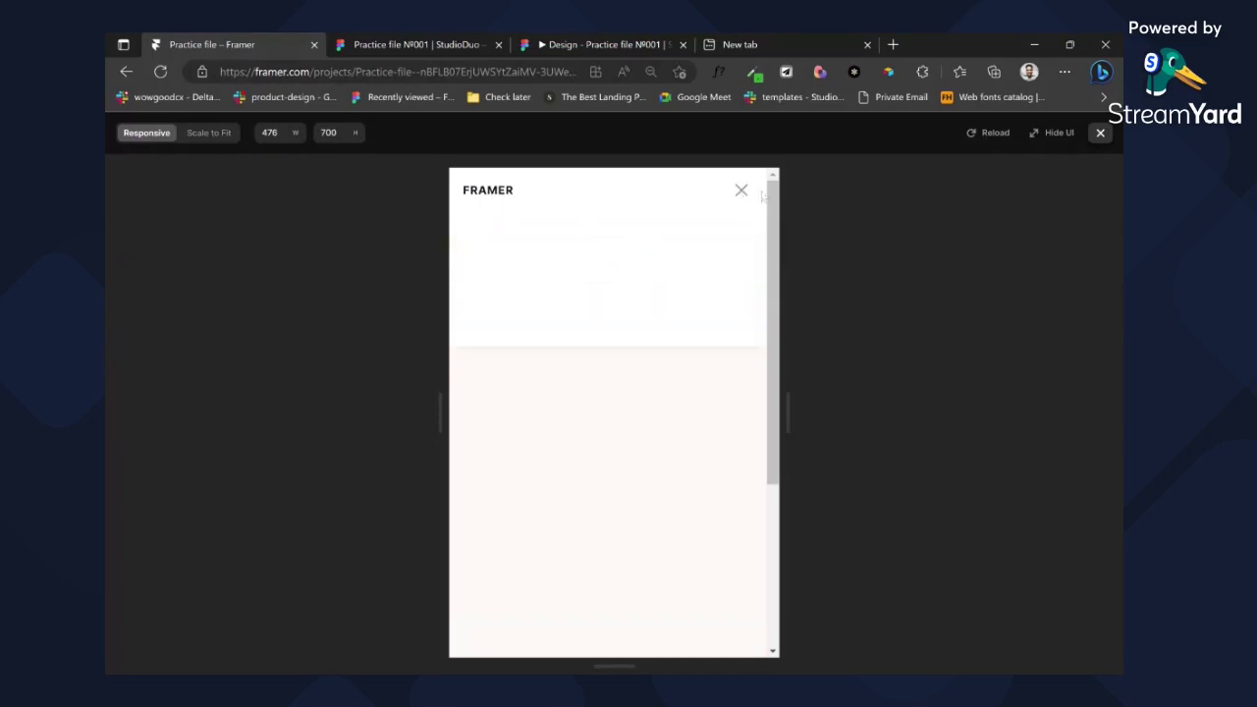
{"action": "left_click", "coordinate": [1102, 132]}
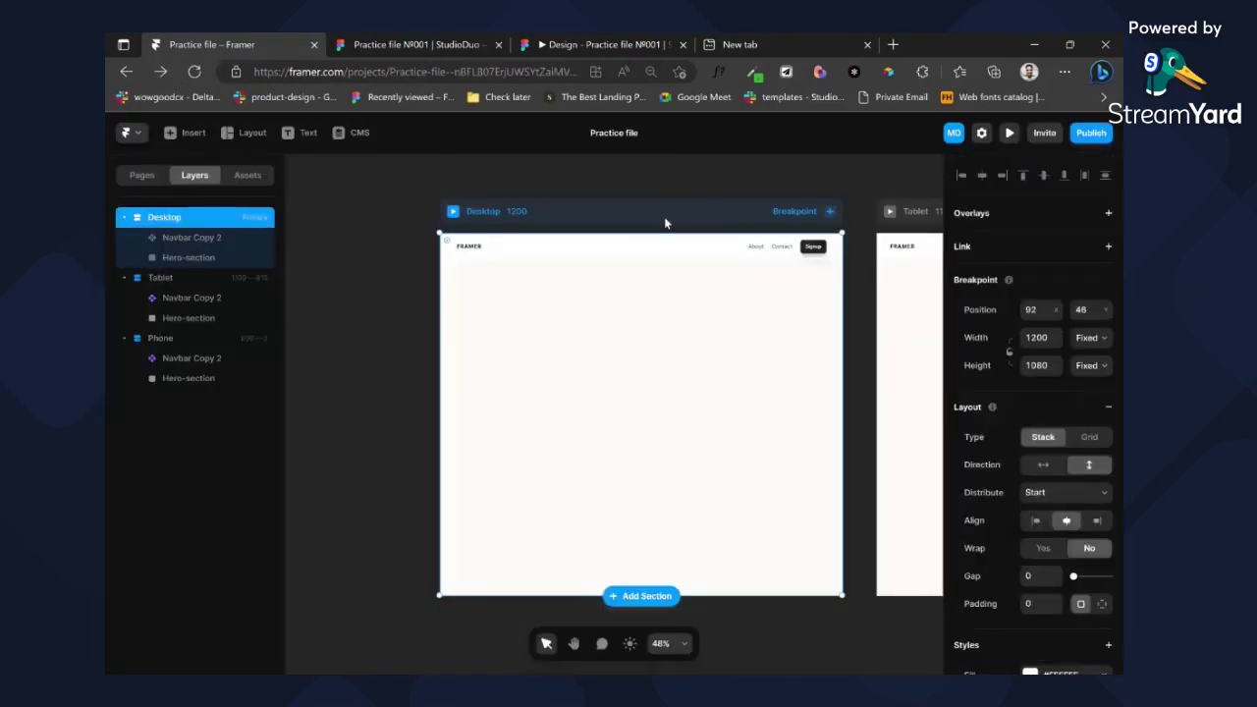
- Open the navbar component, set the Desktop variant's height to Fit, and check the Tablet and Phone variants' settings
{"action": "left_click", "coordinate": [619, 247]}
{"action": "double_click", "coordinate": [619, 248]}
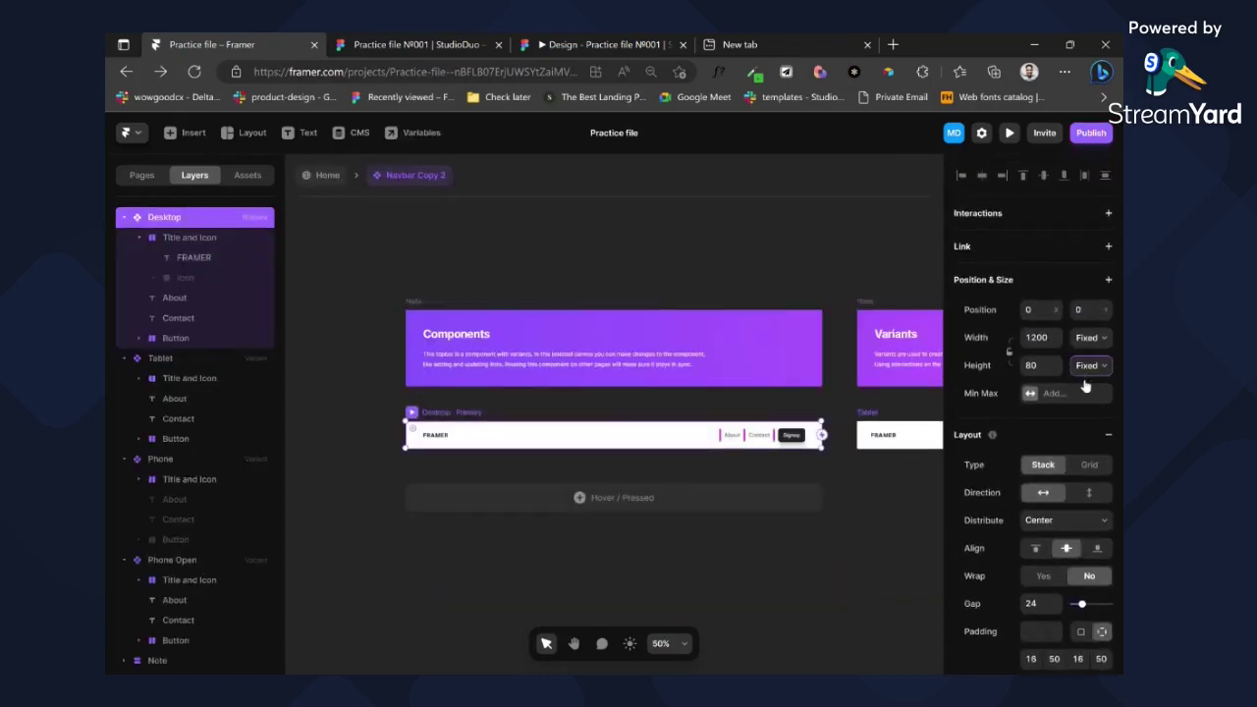
{"action": "left_click", "coordinate": [1085, 388]}
{"action": "left_click", "coordinate": [868, 414]}
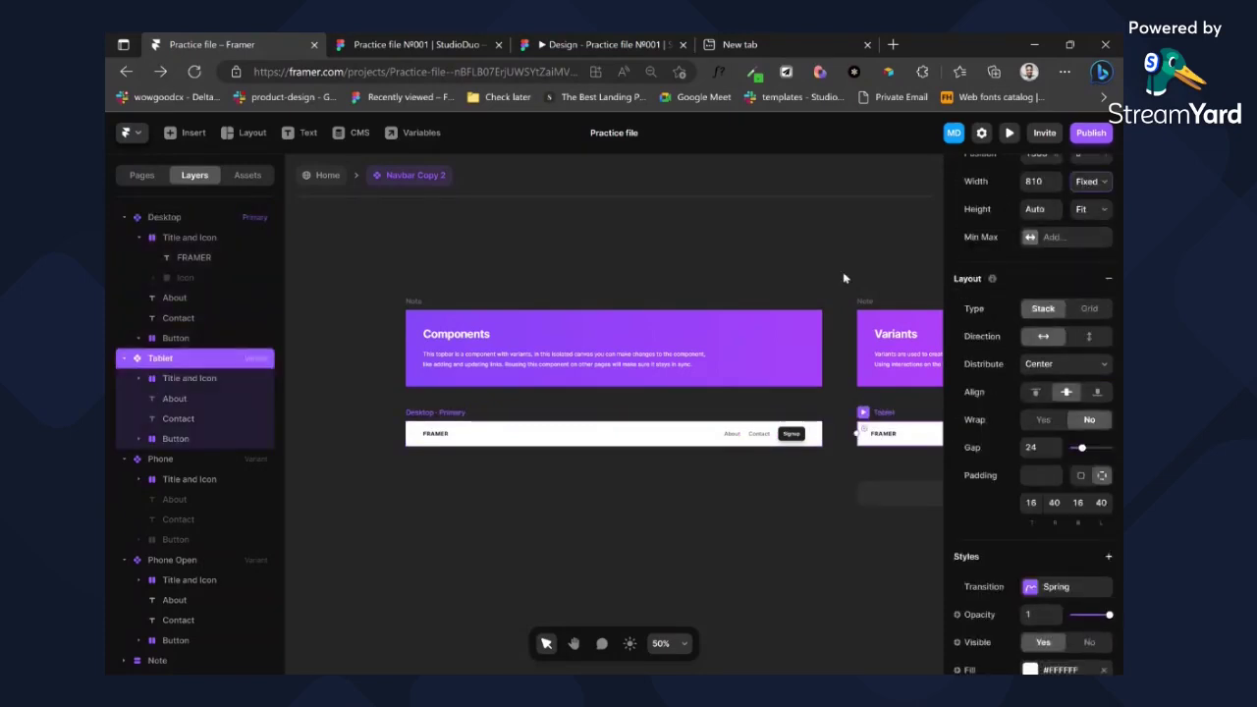
{"action": "scroll", "coordinate": [832, 360], "scroll_direction": "right", "scroll_amount": 5}
{"action": "left_click", "coordinate": [842, 418]}
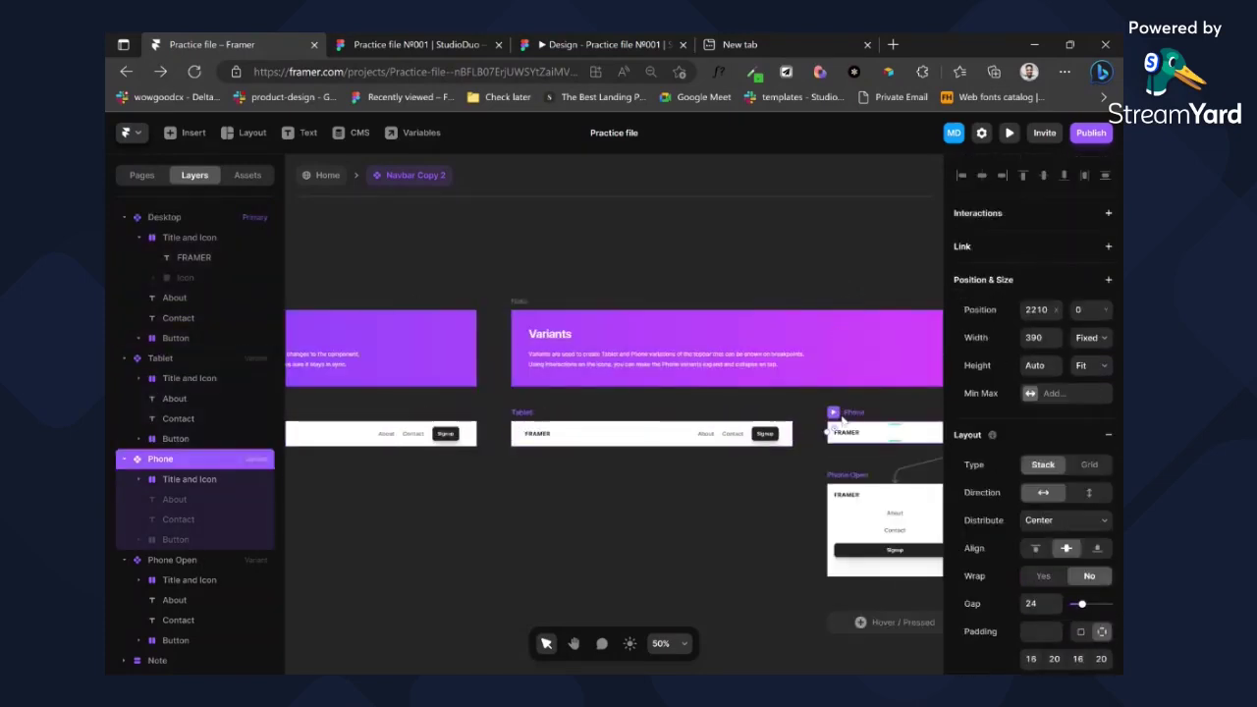
{"action": "scroll", "coordinate": [1039, 546], "scroll_direction": "down", "scroll_amount": 4}
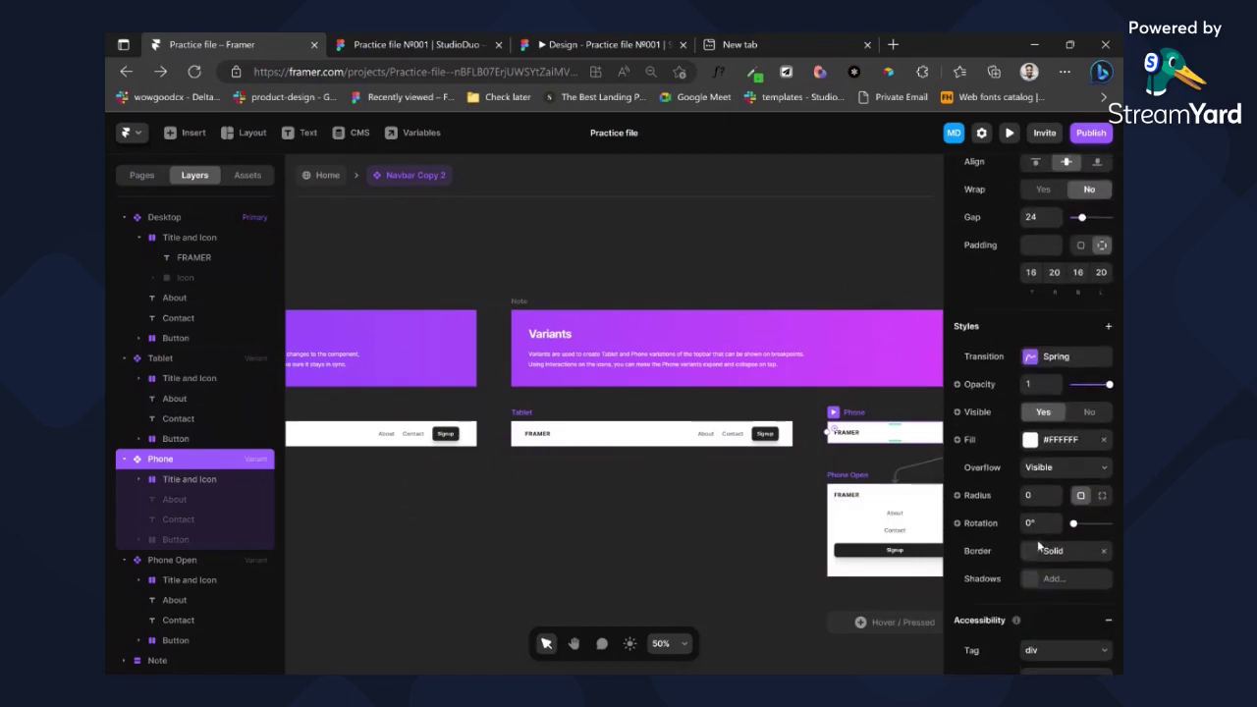
{"action": "scroll", "coordinate": [724, 488], "scroll_direction": "left", "scroll_amount": 5}
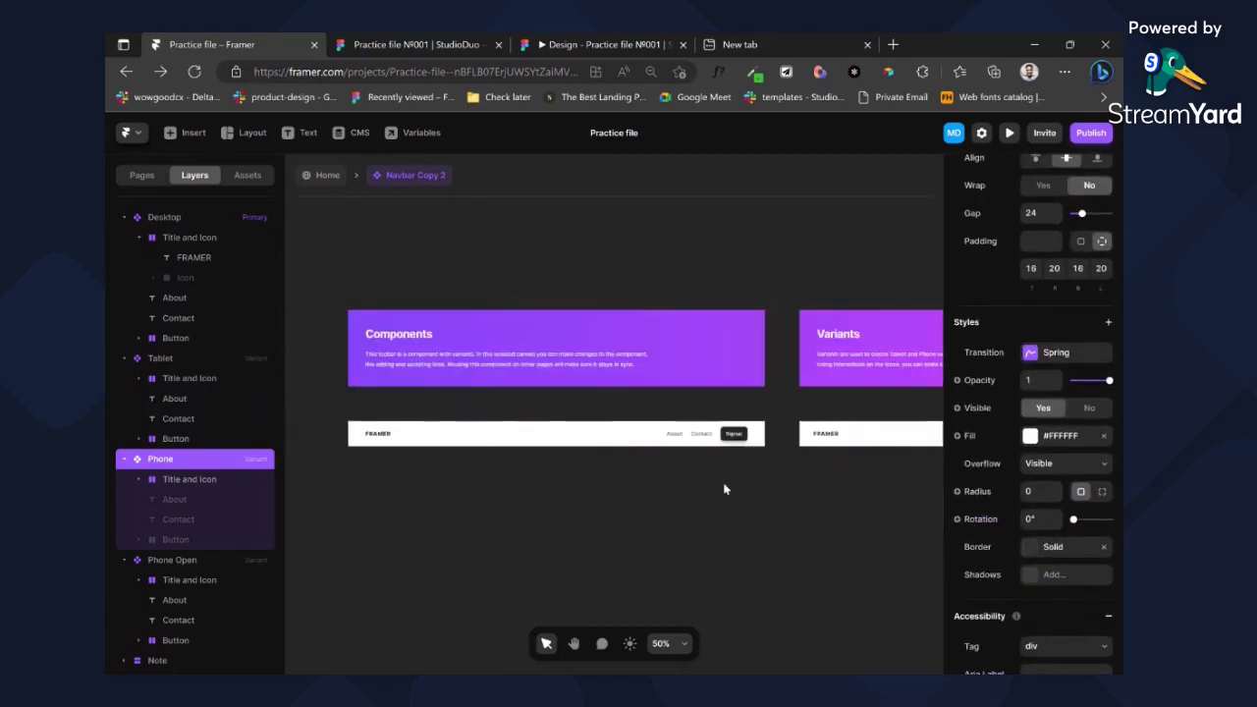
- Inspect the FRAMER logo text and the Signup button in the Desktop navbar variant
{"action": "scroll", "coordinate": [724, 488], "scroll_direction": "left", "scroll_amount": 2}
{"action": "double_click", "coordinate": [551, 434]}
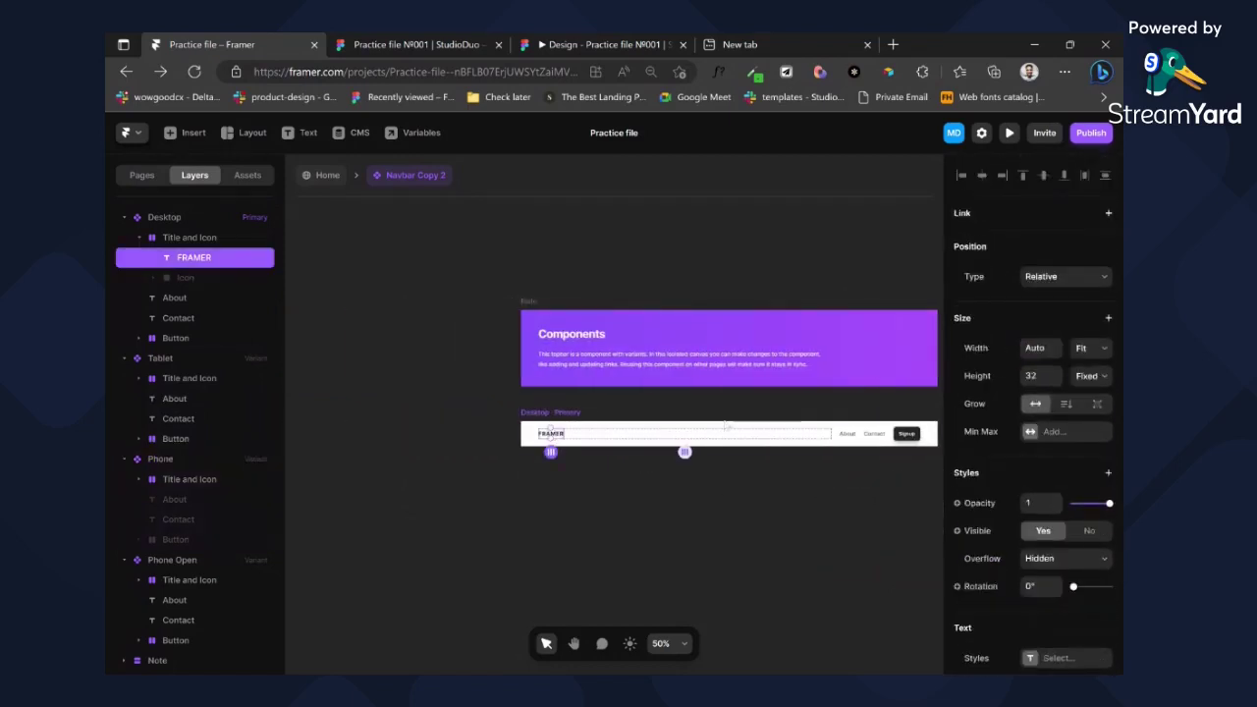
{"action": "scroll", "coordinate": [916, 447], "scroll_direction": "up", "scroll_amount": 5}
{"action": "left_click", "coordinate": [896, 413]}
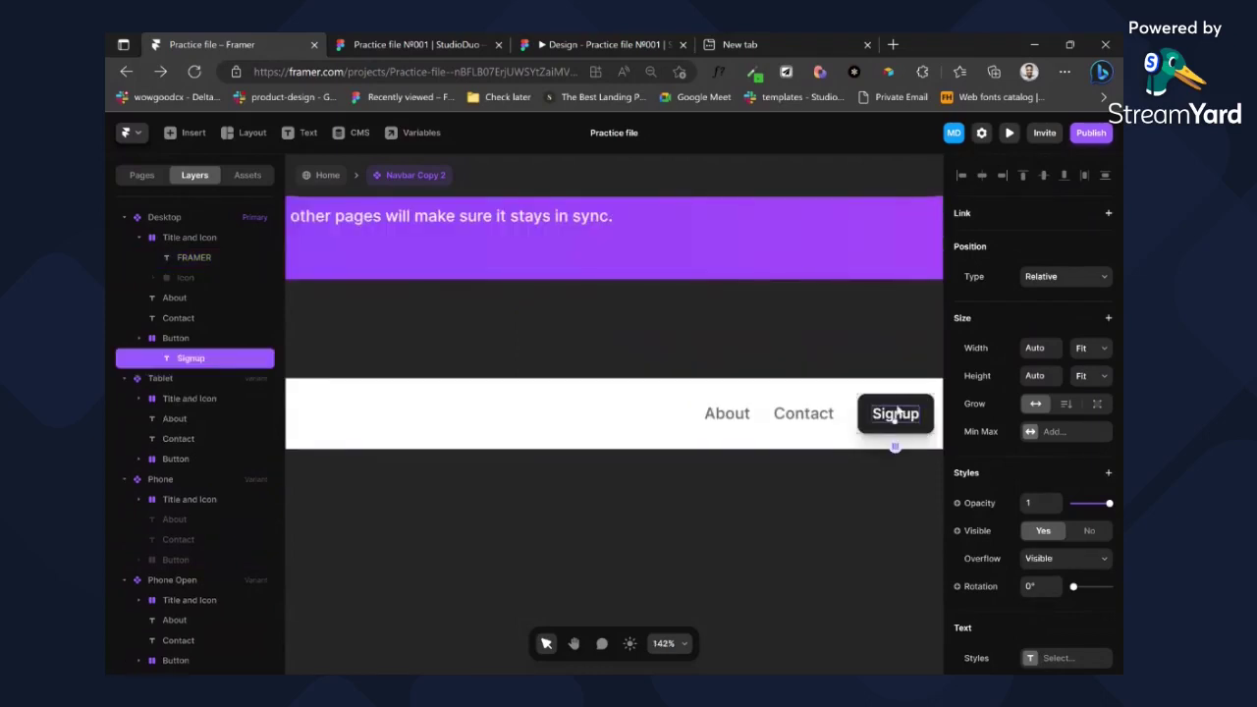
{"action": "left_click", "coordinate": [887, 402]}
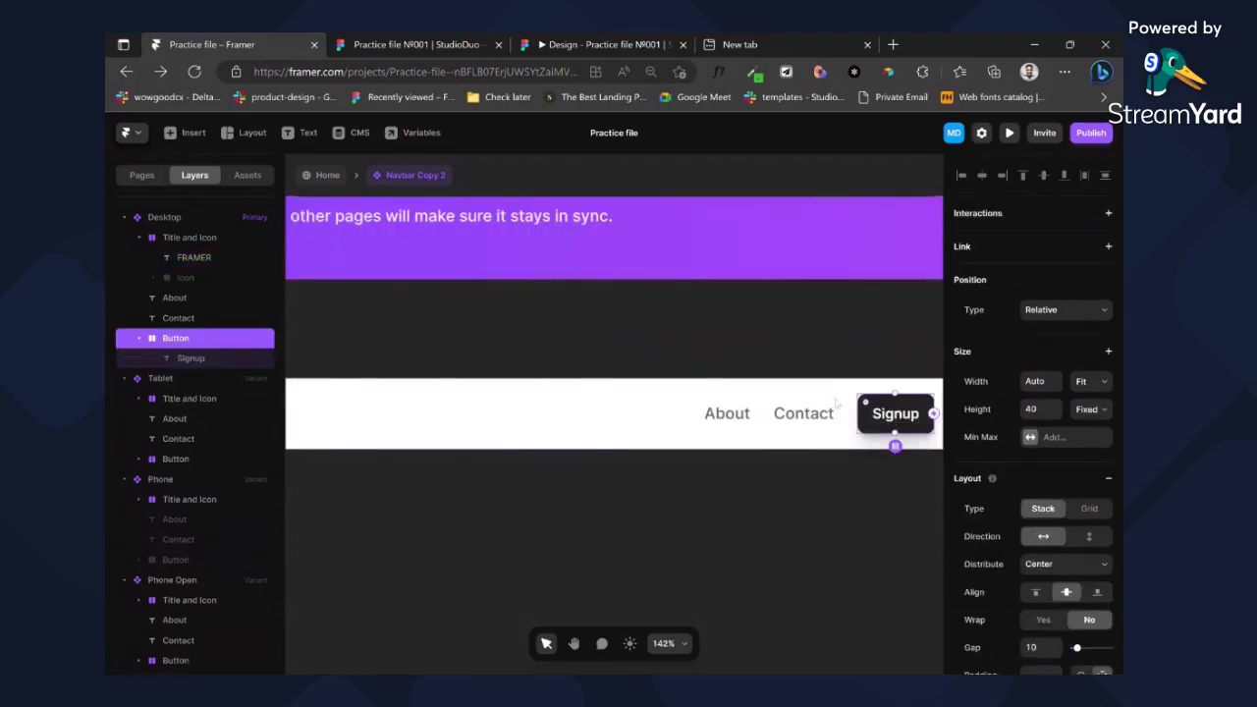
- Change the Desktop variant's Contact link text to "Join Community", following the navbar in the Figma prototype
{"action": "left_click", "coordinate": [801, 414]}
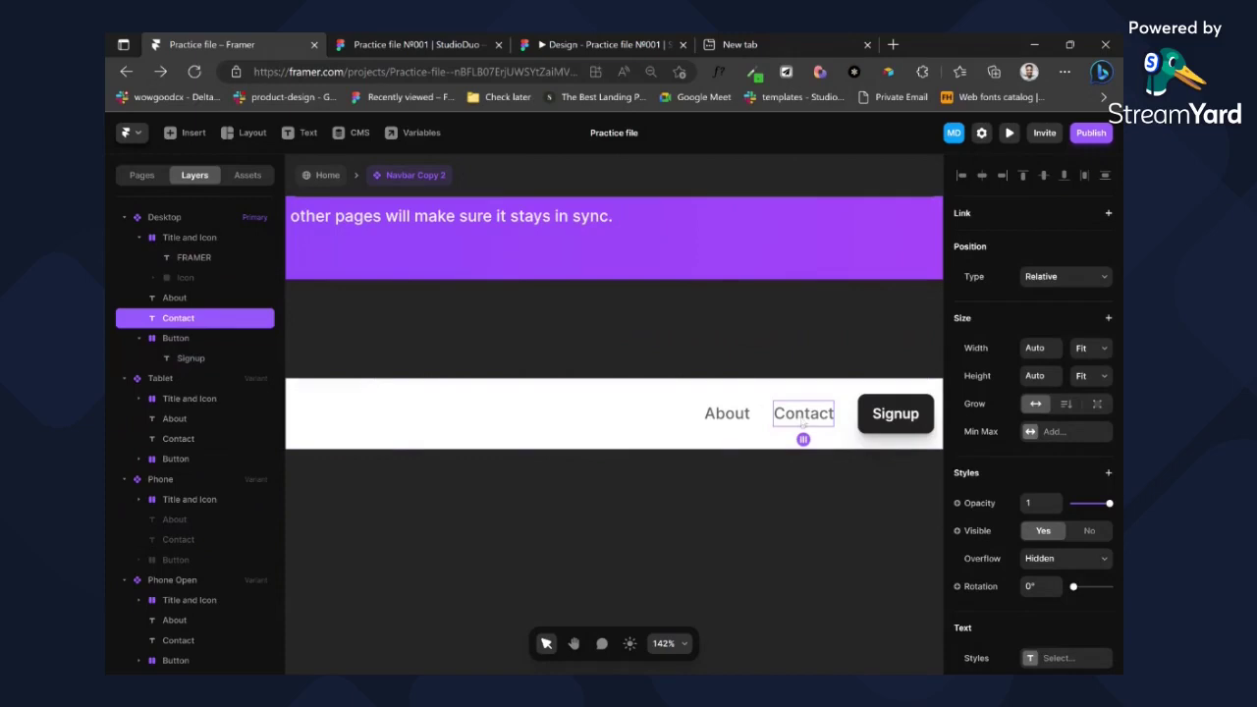
{"action": "double_click", "coordinate": [804, 422]}
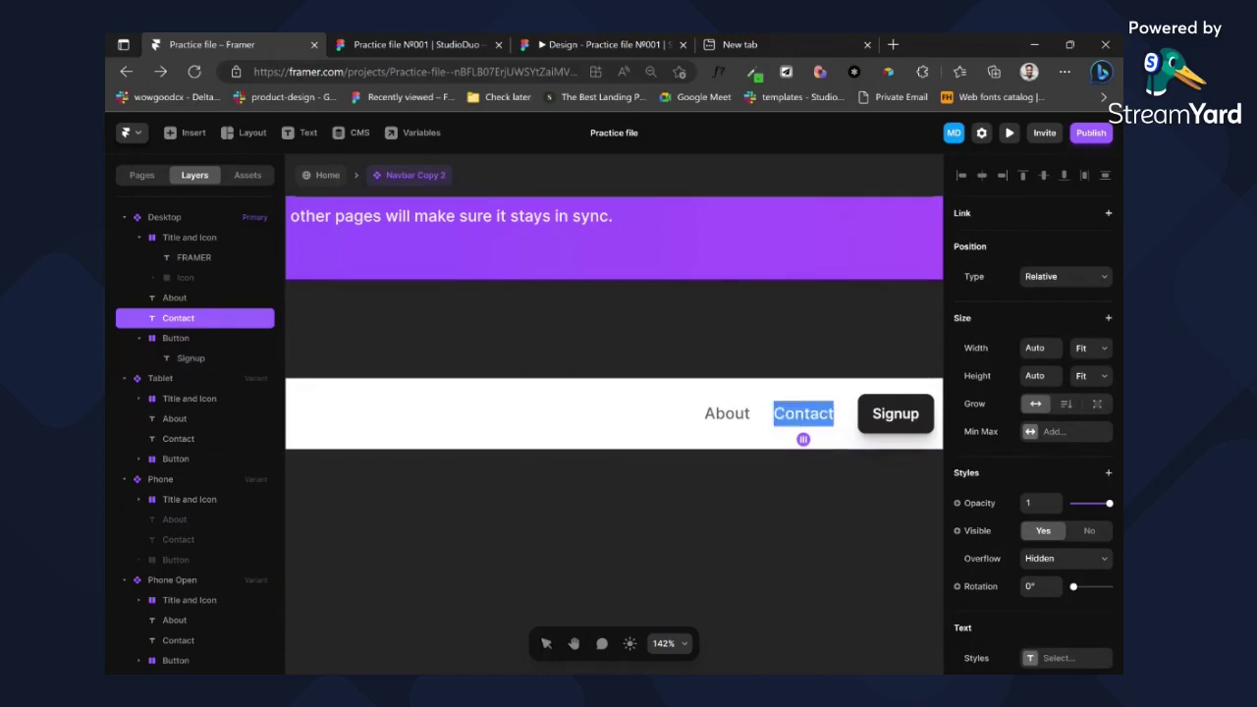
{"action": "left_click", "coordinate": [428, 43]}
{"action": "left_click", "coordinate": [601, 44]}
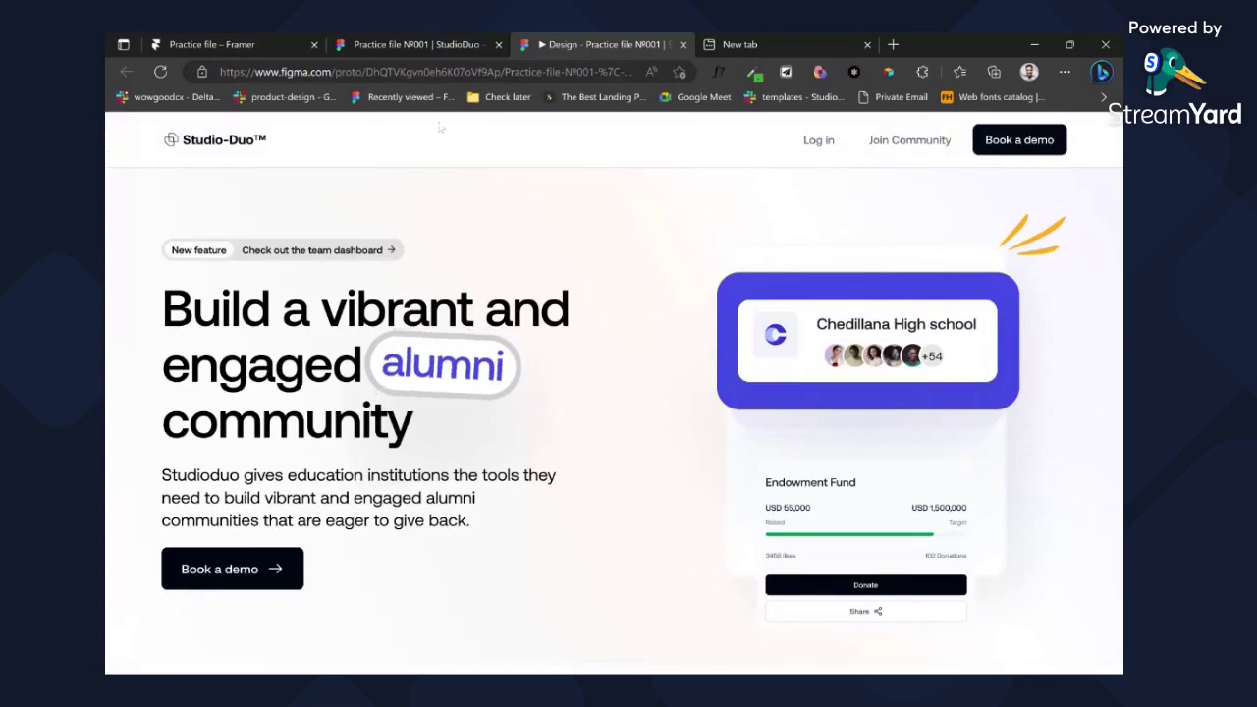
{"action": "left_click", "coordinate": [192, 49]}
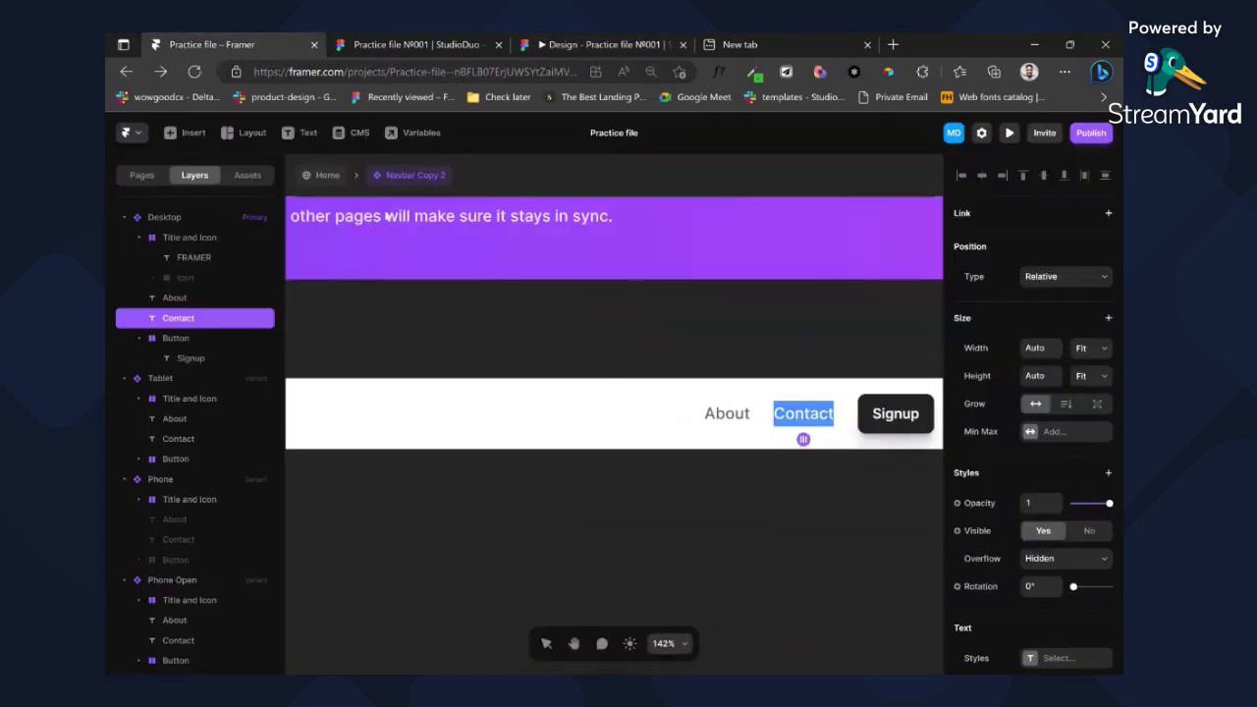
{"action": "type", "text": "J"}
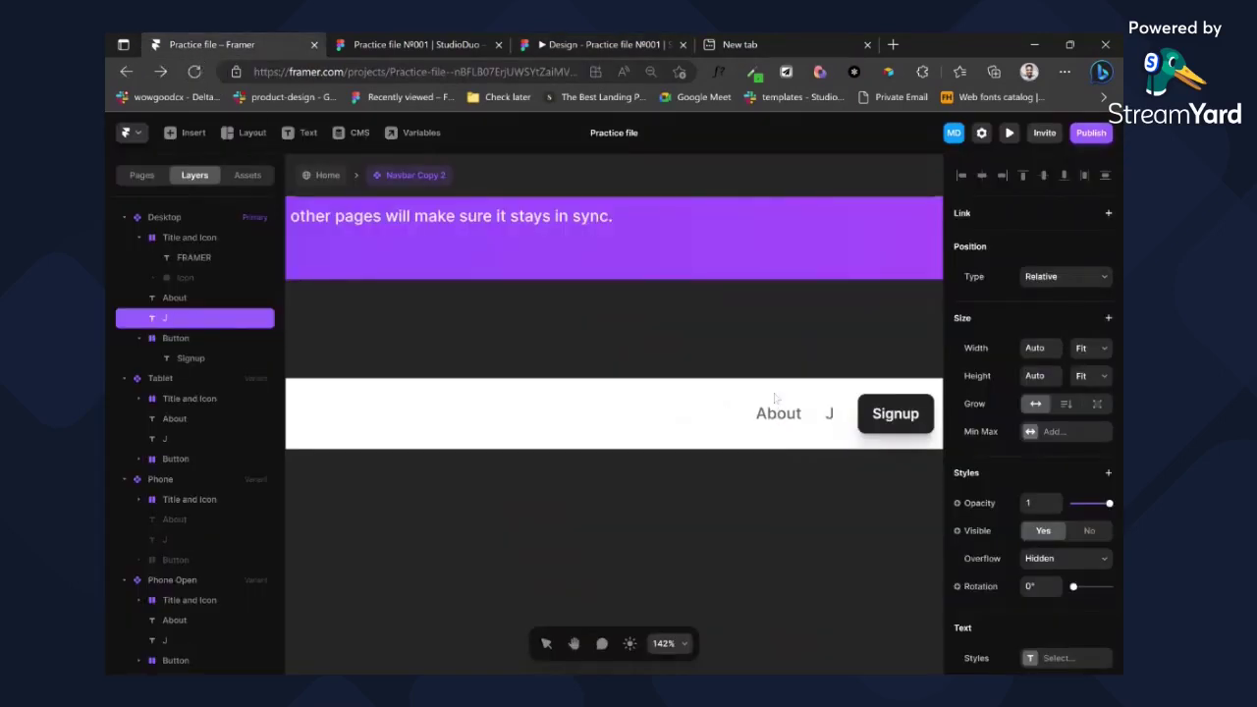
{"action": "type", "text": "oin Xo"}
{"action": "key", "text": "BackSpace"}
{"action": "key", "text": "BackSpace"}
{"action": "type", "text": "Co"}
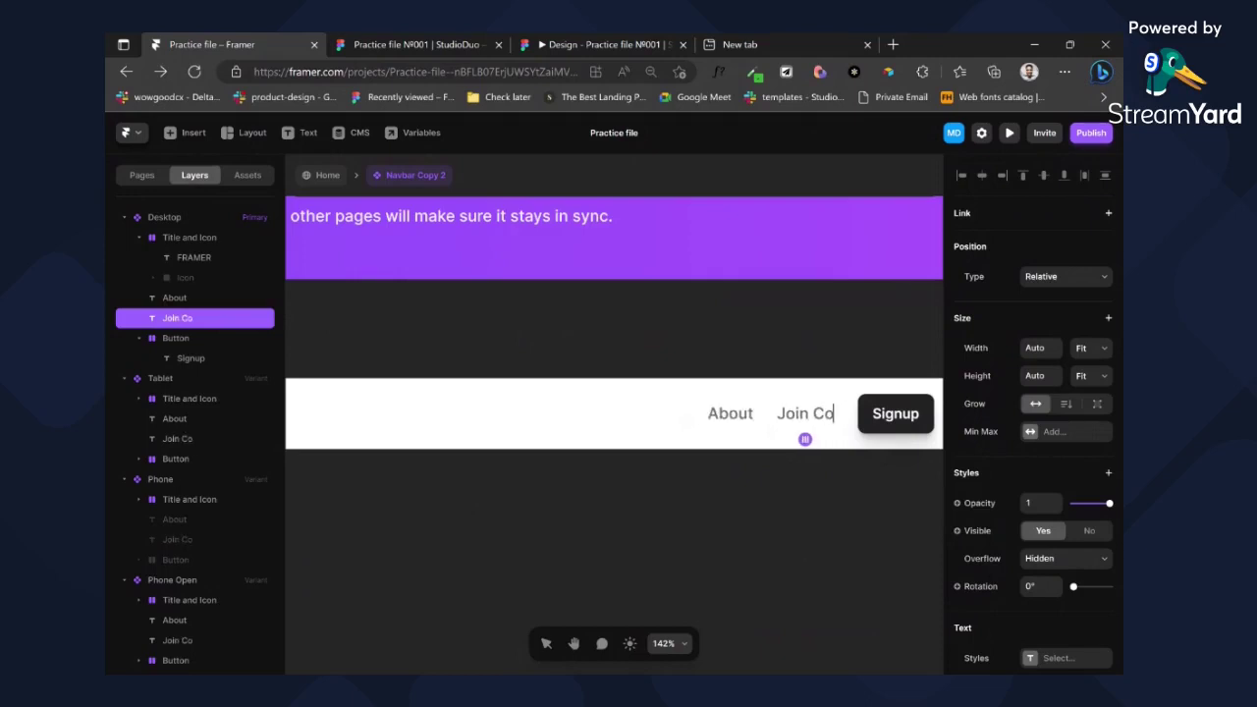
{"action": "type", "text": "mmunity"}
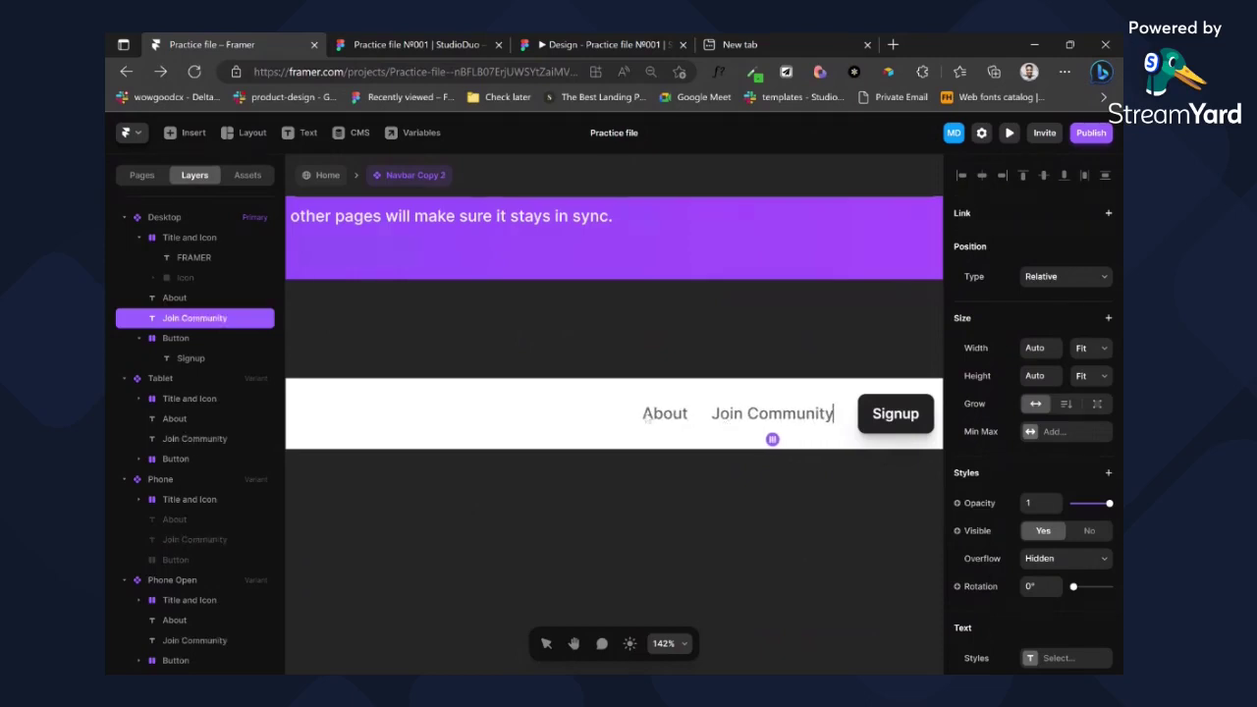
- Change the About link's text to "Login" and move it between Join Community and the Signup button
{"action": "left_click", "coordinate": [649, 413]}
{"action": "double_click", "coordinate": [653, 414]}
{"action": "type", "text": "Login"}
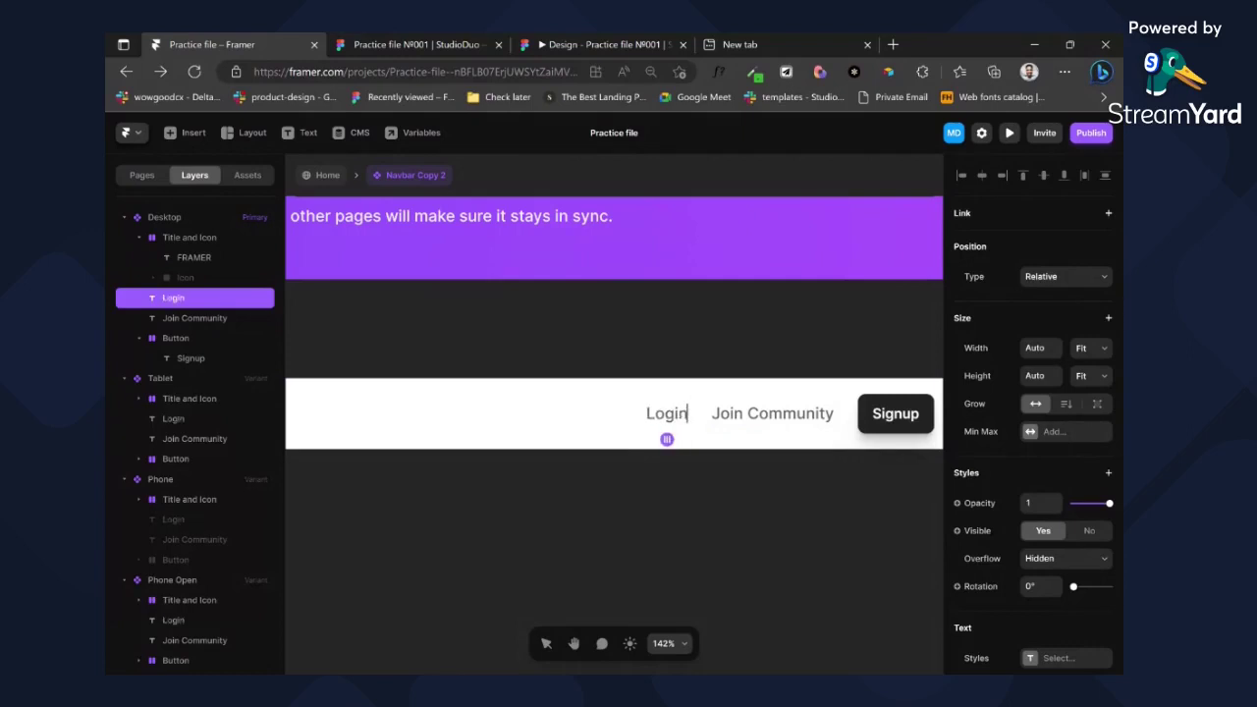
{"action": "key", "text": "Escape"}
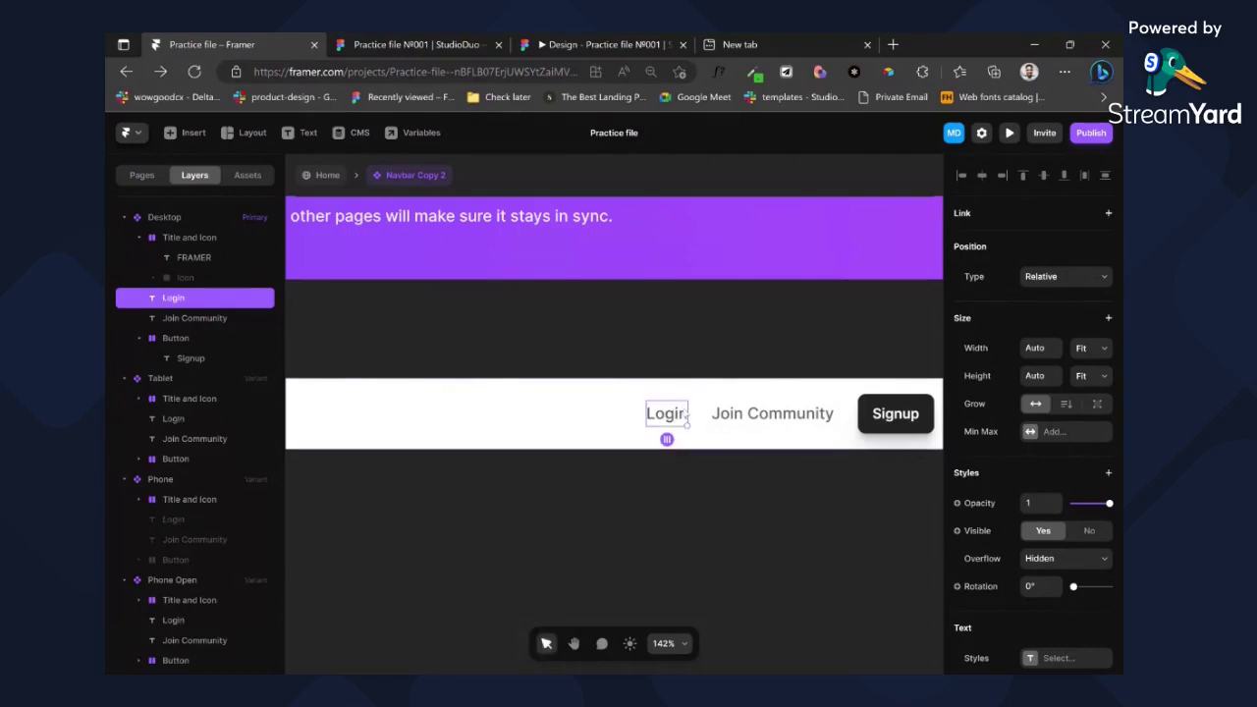
{"action": "key", "text": "Right"}
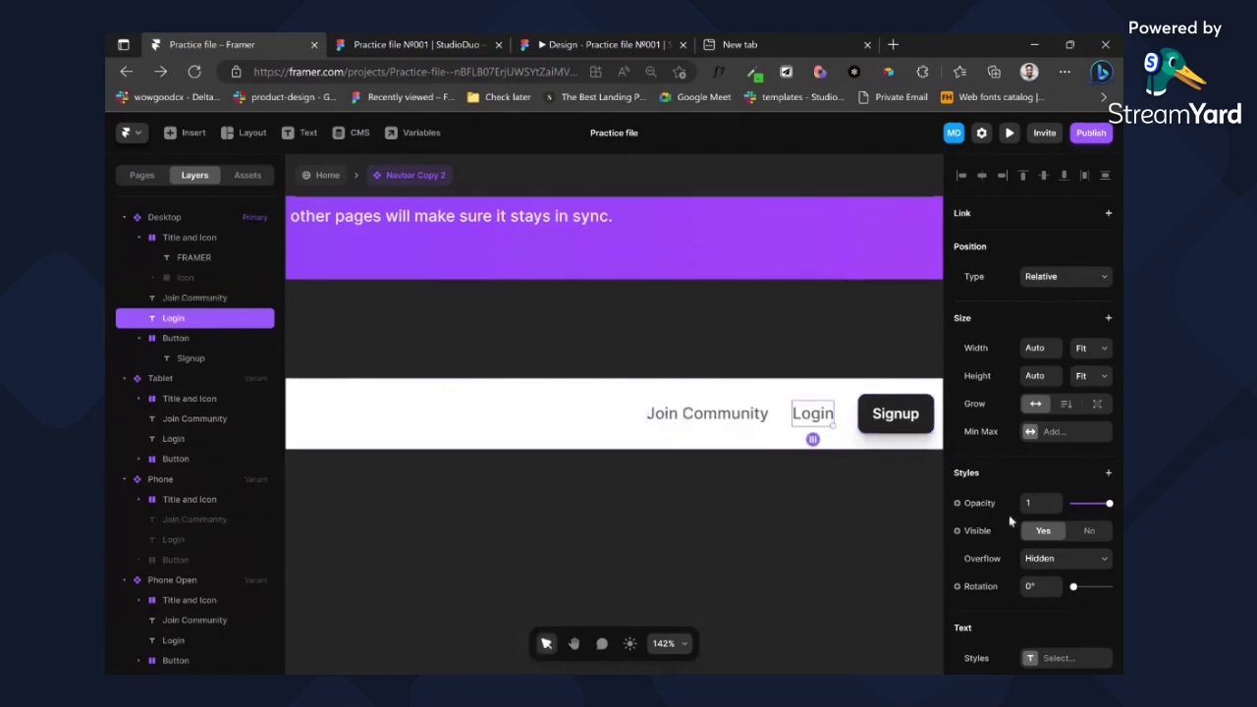
- Set the Desktop variant's Login link font to the custom font Aeonik Regular
{"action": "scroll", "coordinate": [1057, 554], "scroll_direction": "down", "scroll_amount": 4}
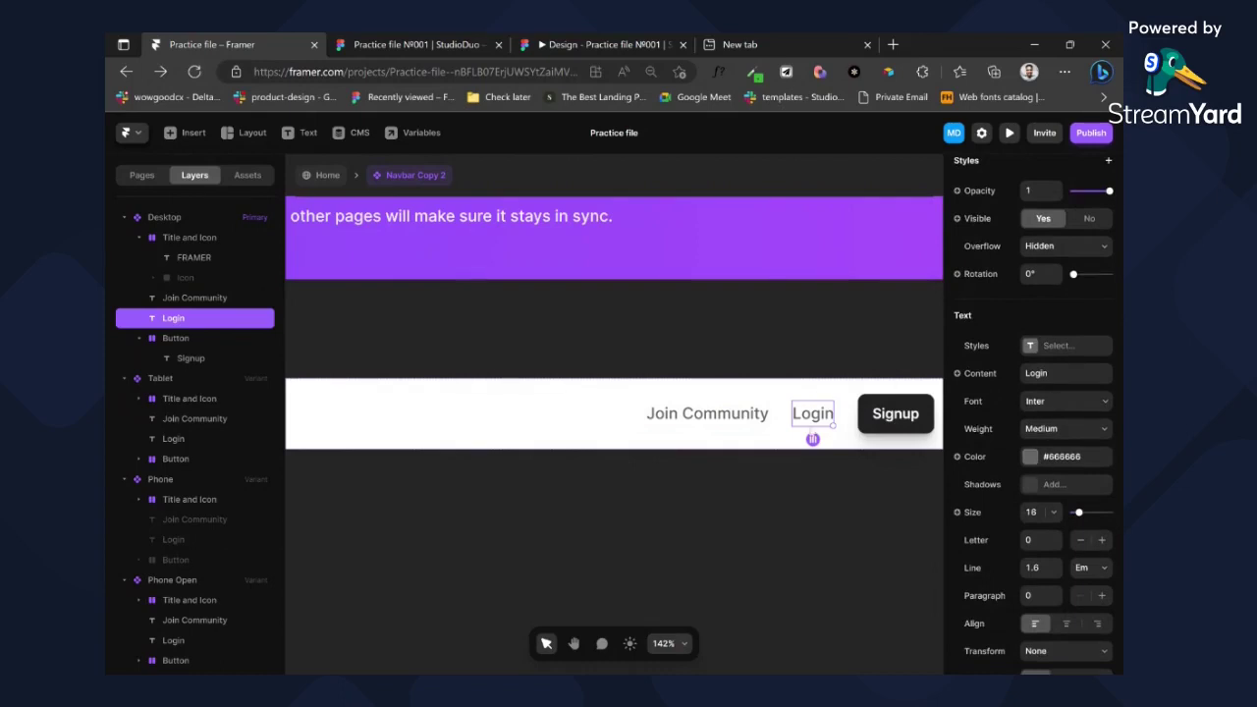
{"action": "scroll", "coordinate": [773, 428], "scroll_direction": "left", "scroll_amount": 10}
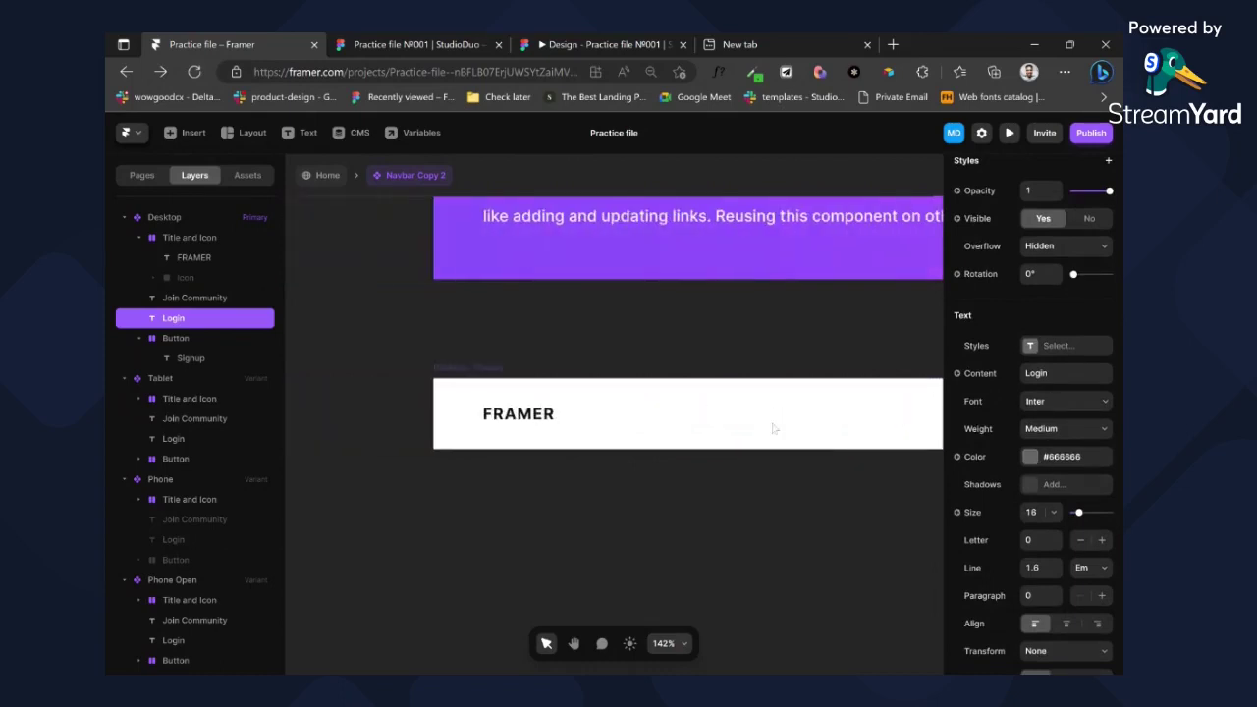
{"action": "scroll", "coordinate": [773, 428], "scroll_direction": "right", "scroll_amount": 10}
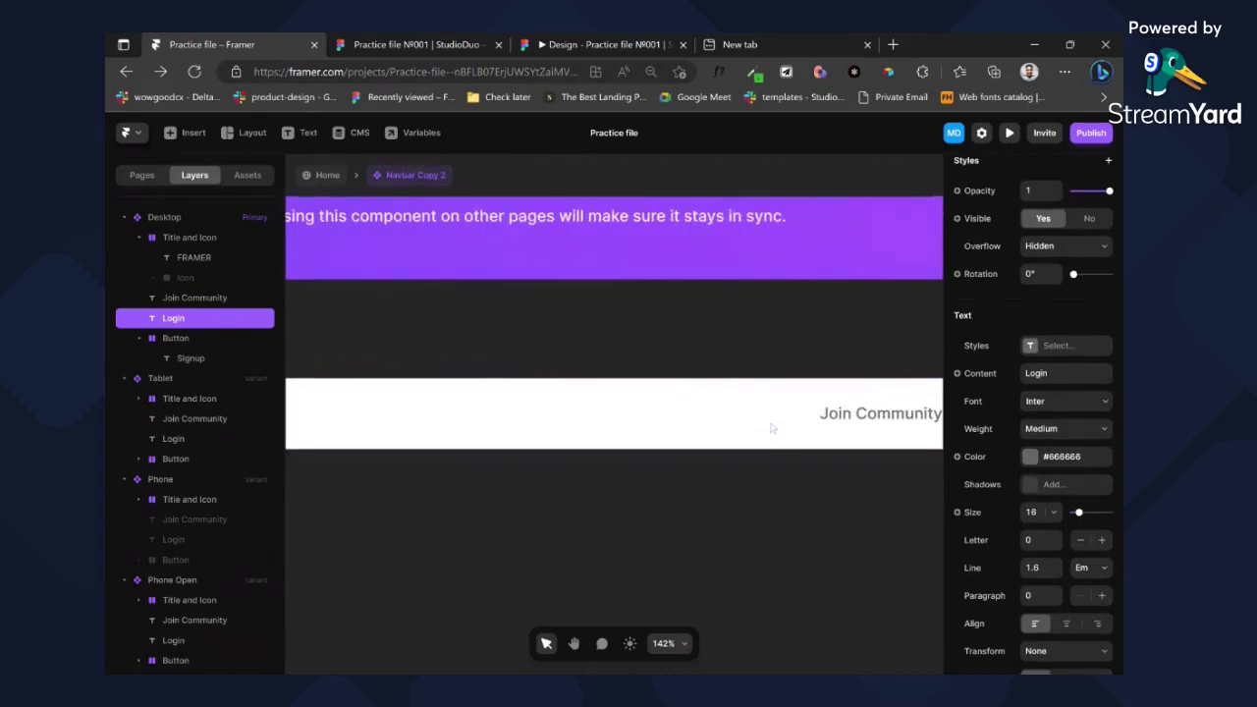
{"action": "scroll", "coordinate": [771, 428], "scroll_direction": "right", "scroll_amount": 3}
{"action": "left_click", "coordinate": [1069, 402]}
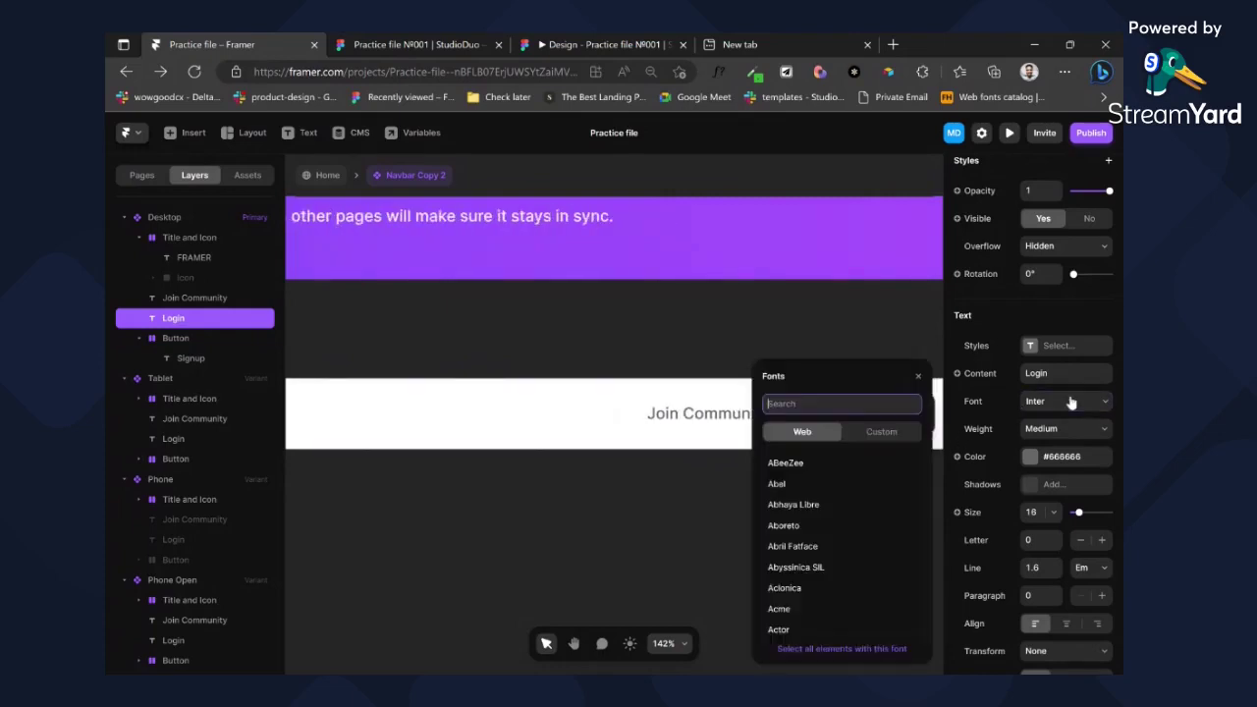
{"action": "left_click", "coordinate": [881, 431]}
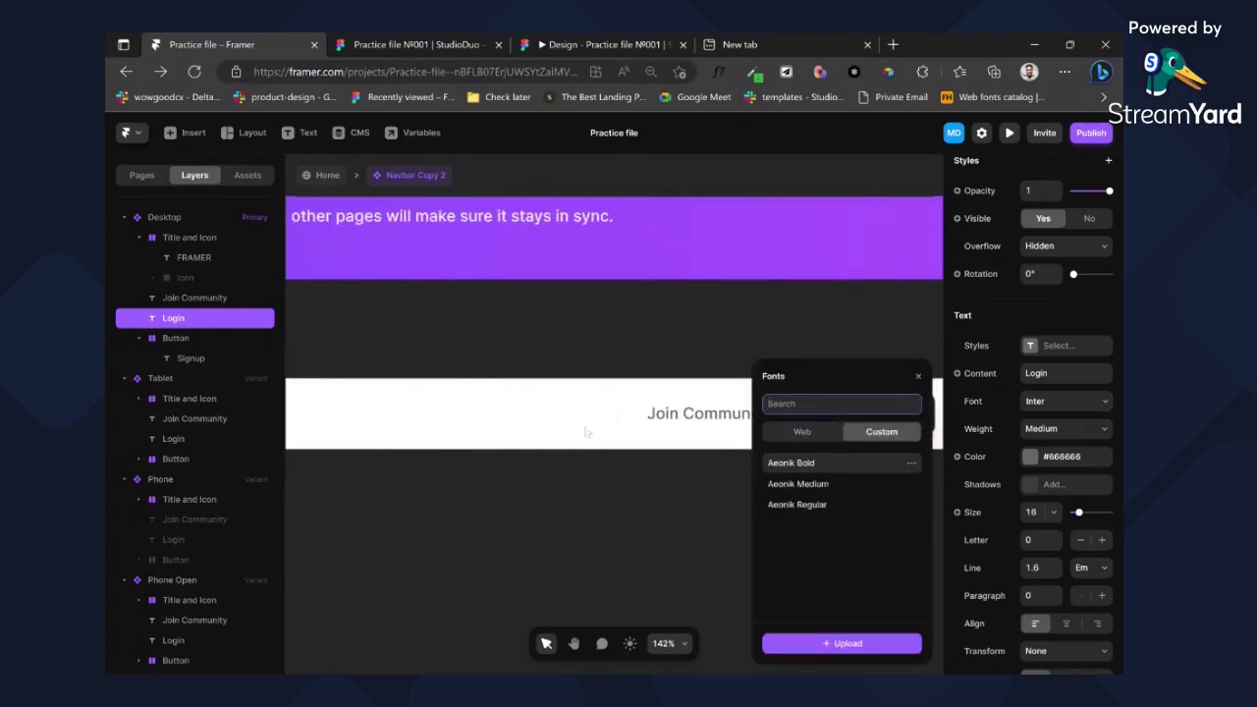
{"action": "scroll", "coordinate": [574, 425], "scroll_direction": "right", "scroll_amount": 3}
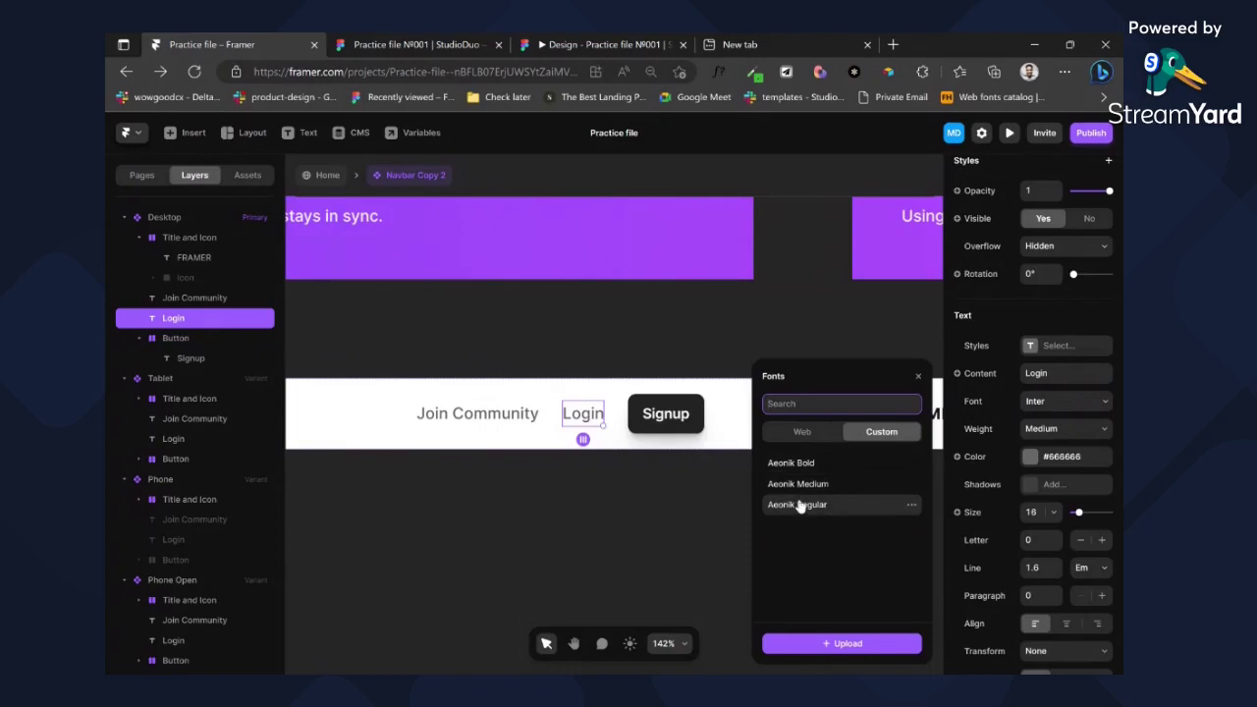
{"action": "left_click", "coordinate": [797, 504]}
- Upload the Aeonik Black custom font and set the Join Community link's font to Aeonik Regular
{"action": "left_click", "coordinate": [486, 414]}
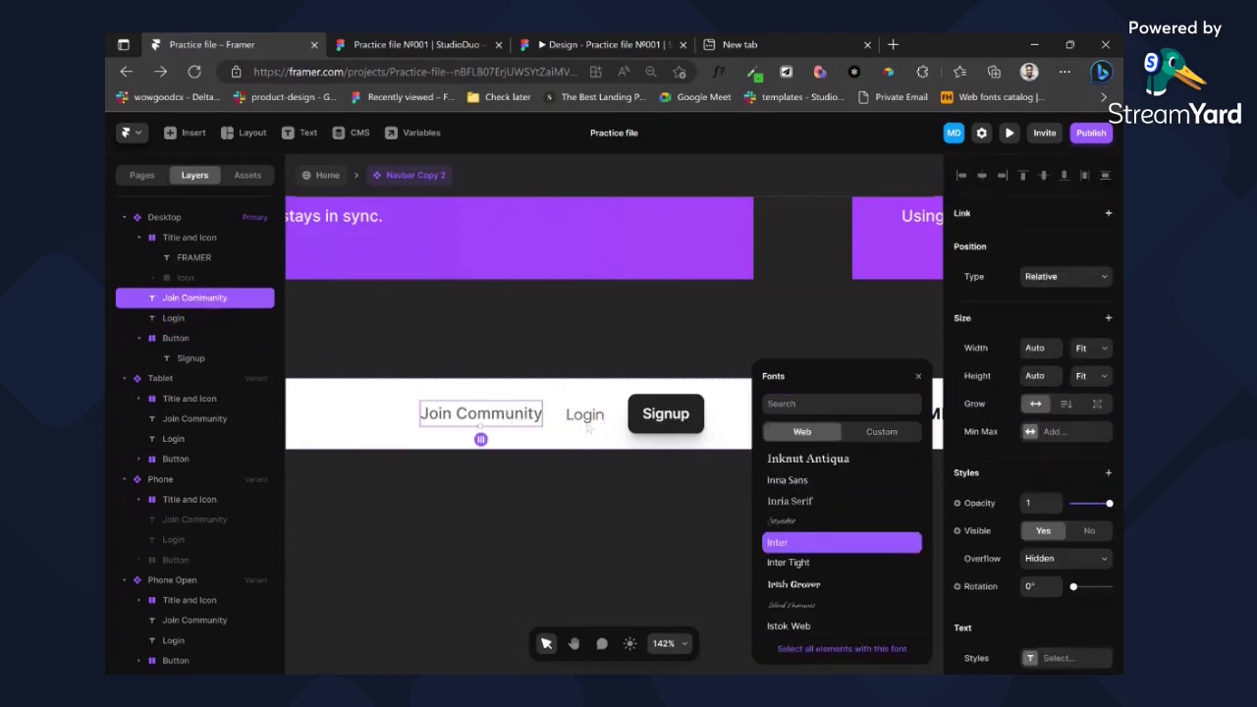
{"action": "left_click", "coordinate": [879, 432]}
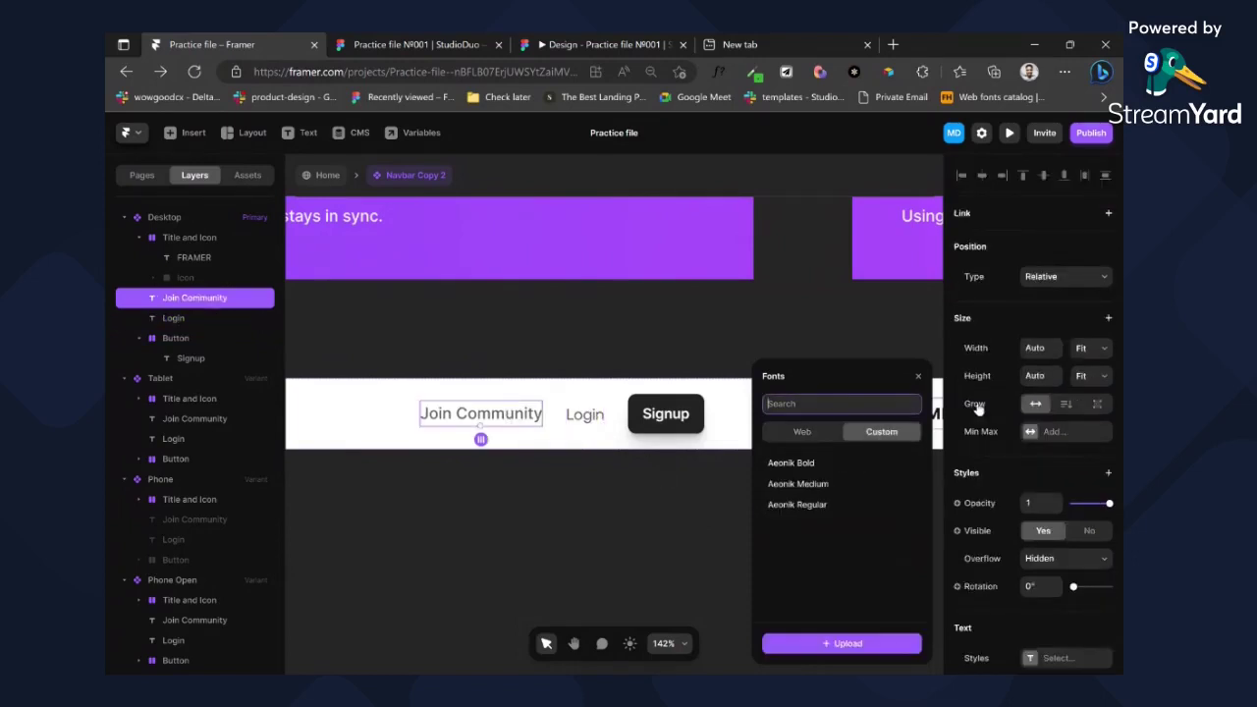
{"action": "left_click", "coordinate": [846, 644]}
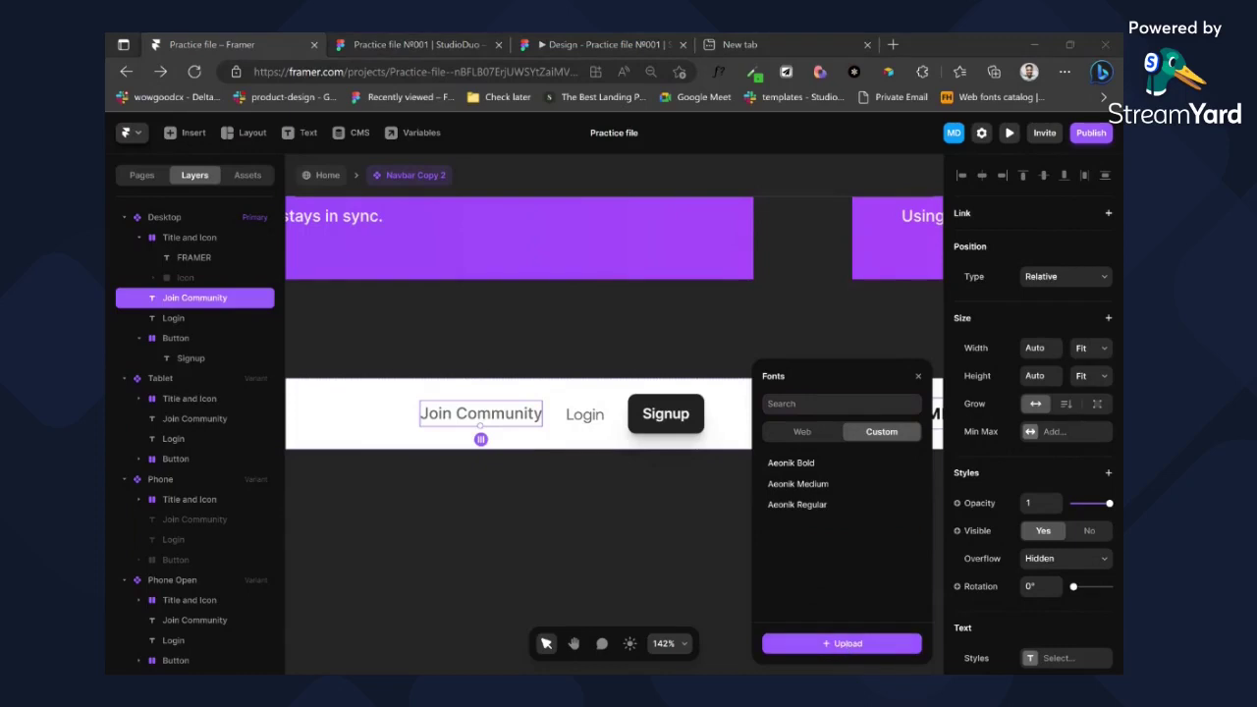
{"action": "left_click", "coordinate": [812, 499]}
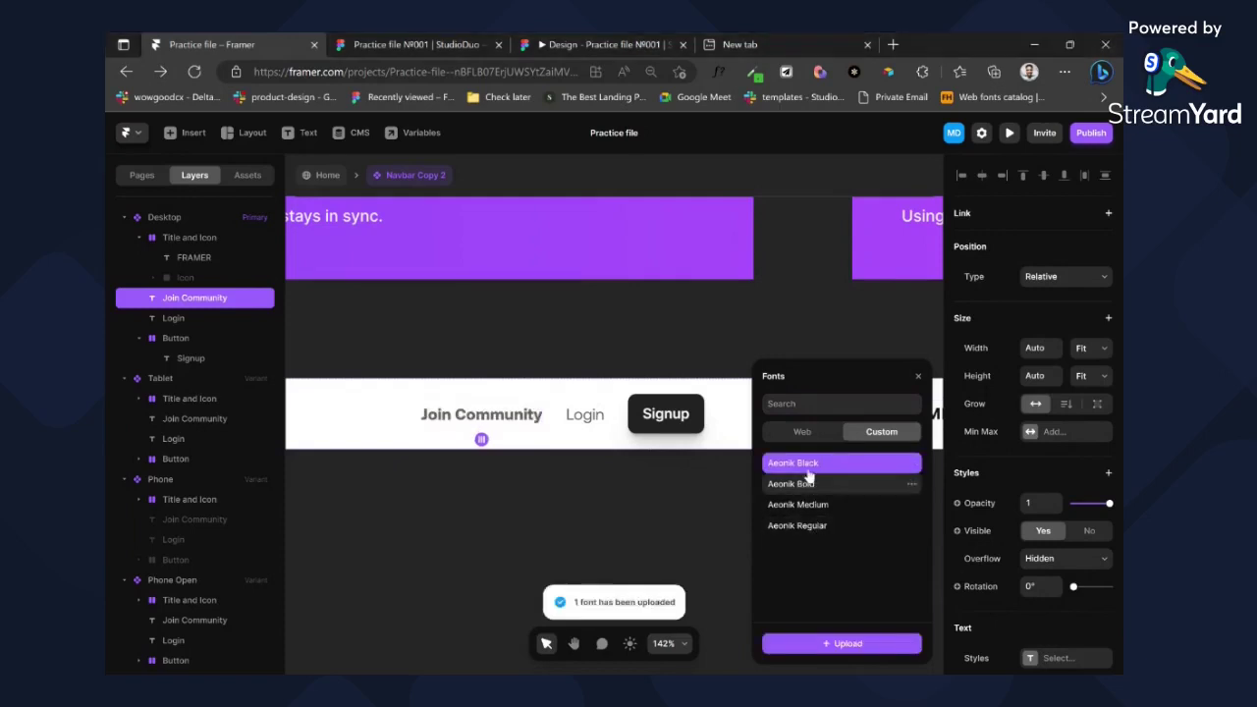
{"action": "left_click", "coordinate": [814, 526]}
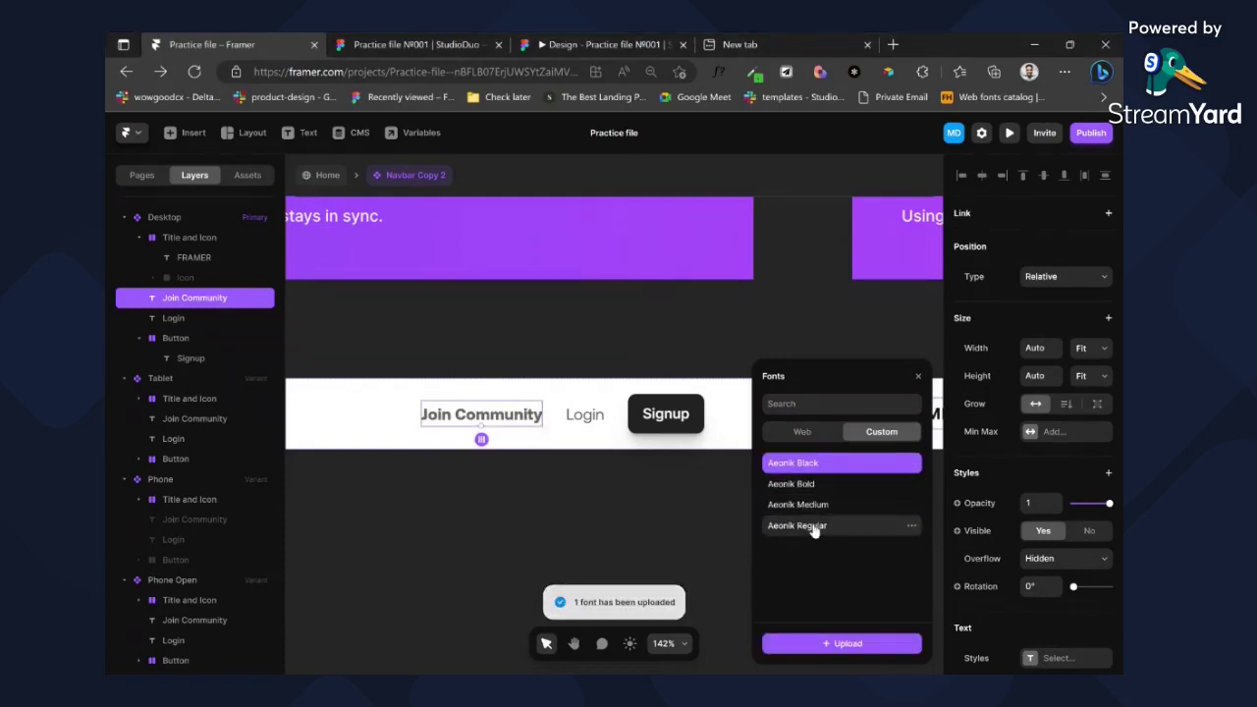
- Check the Signup button and select the FRAMER logo text in the Desktop navbar variant
{"action": "left_click", "coordinate": [672, 415]}
{"action": "left_click", "coordinate": [675, 424]}
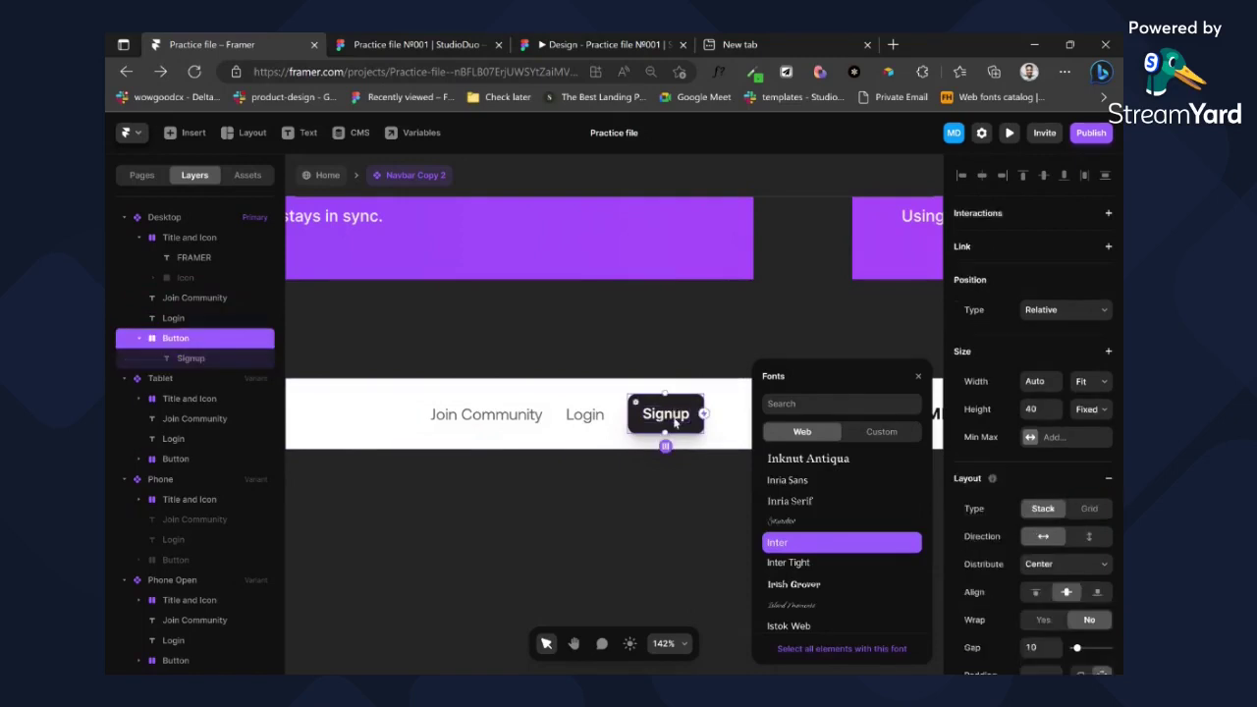
{"action": "scroll", "coordinate": [668, 413], "scroll_direction": "left", "scroll_amount": 10}
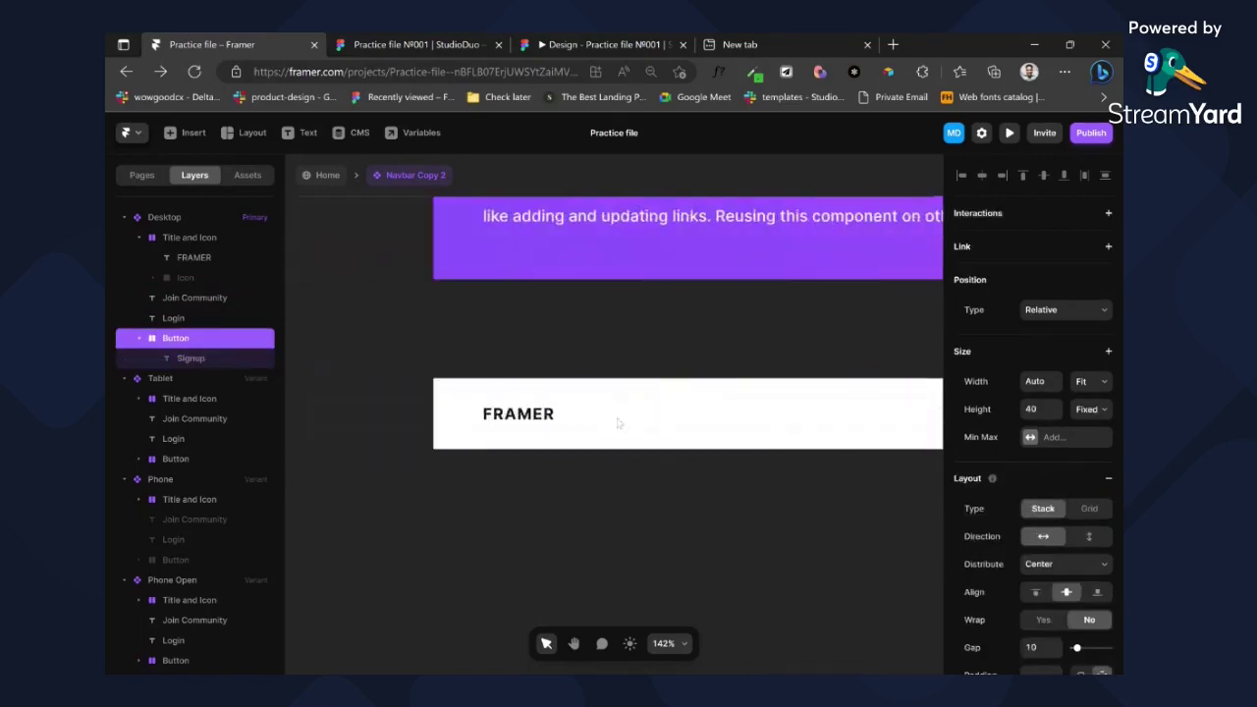
{"action": "left_click", "coordinate": [509, 414]}
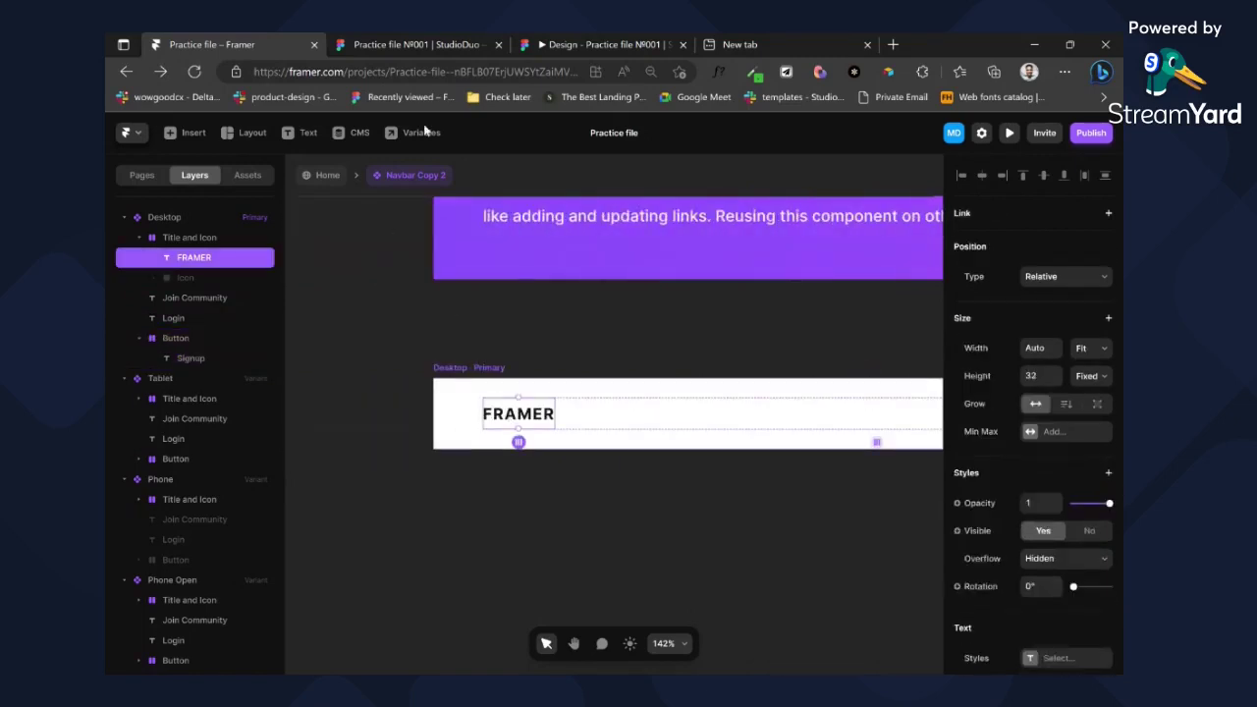
- Switch to the Figma design file and select the Studio-Duo logo frame in the Desktop - 4 header
{"action": "left_click", "coordinate": [450, 41]}
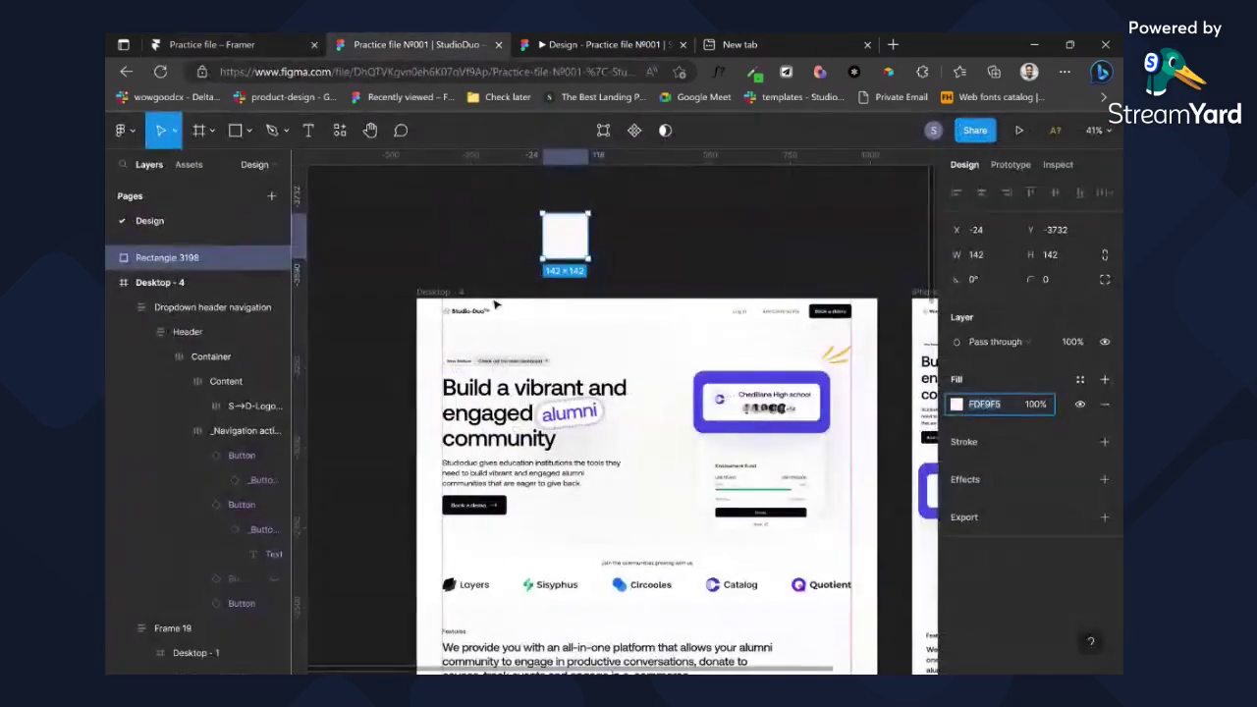
{"action": "left_click", "coordinate": [482, 309]}
{"action": "scroll", "coordinate": [469, 310], "scroll_direction": "up", "scroll_amount": 3}
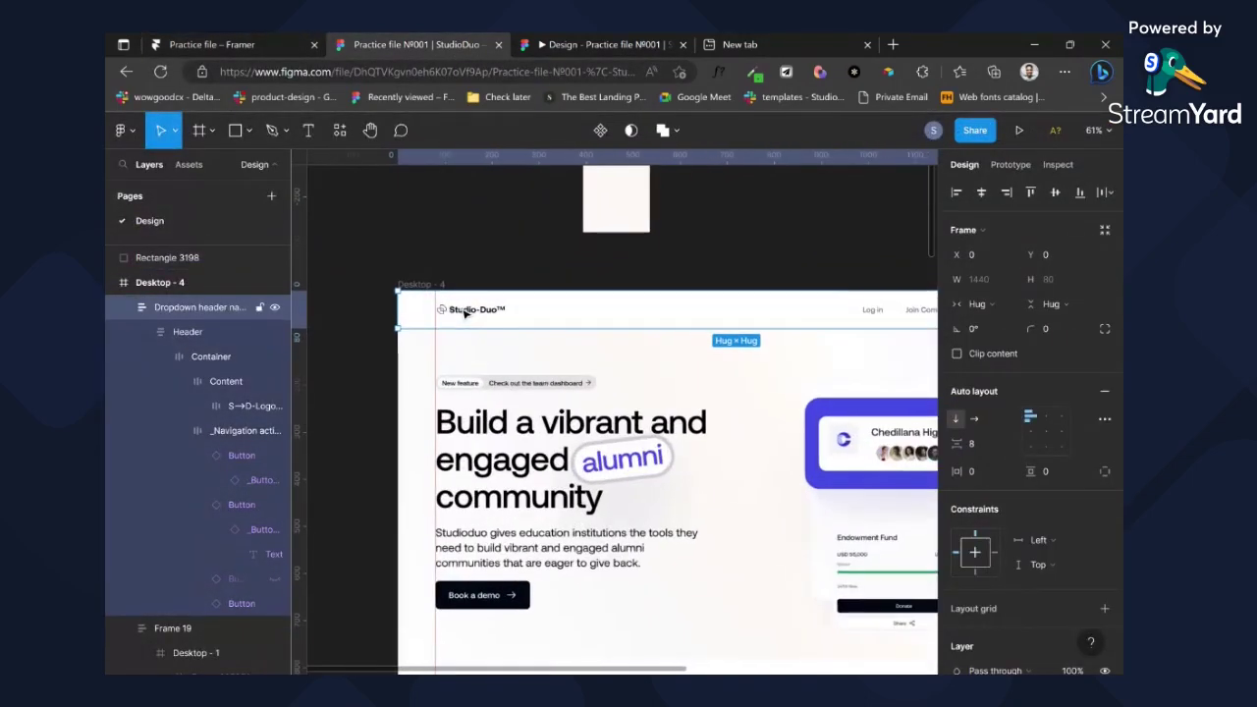
{"action": "double_click", "coordinate": [465, 312]}
{"action": "double_click", "coordinate": [466, 312]}
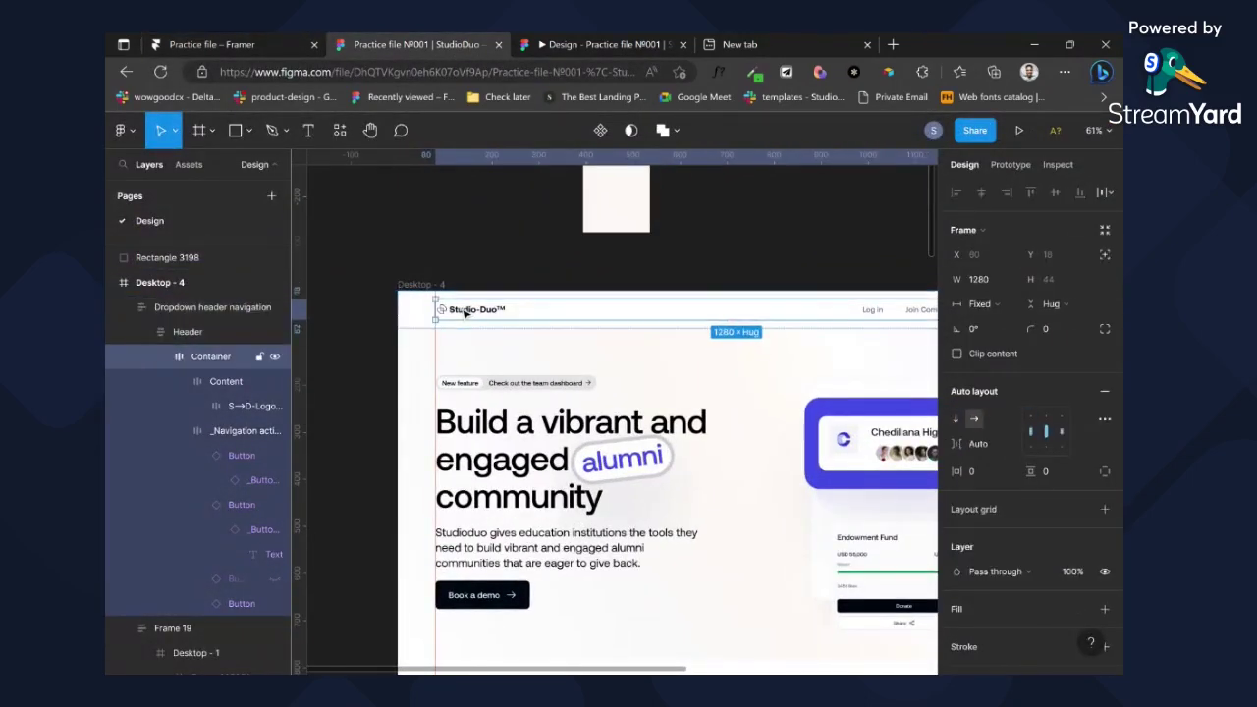
{"action": "double_click", "coordinate": [465, 312]}
{"action": "left_click", "coordinate": [537, 312]}
{"action": "double_click", "coordinate": [496, 311]}
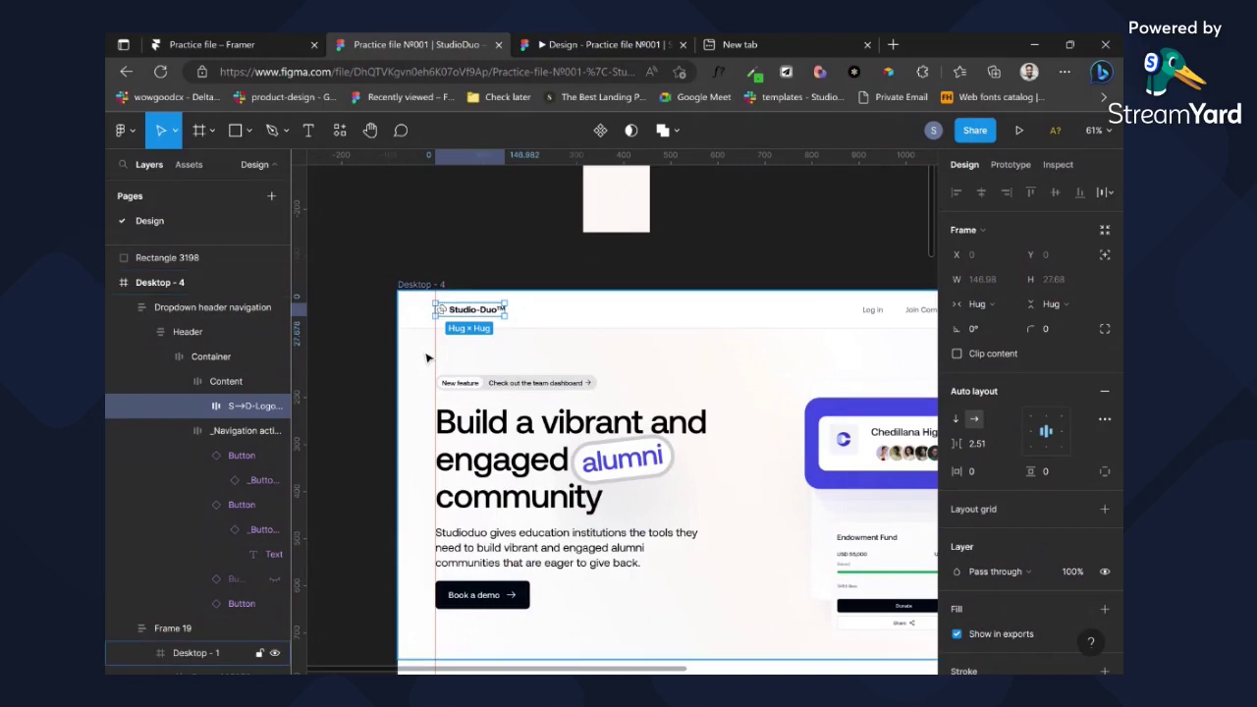
- Copy the selected Studio-Duo logo with the Figma to HTML with Framer plugin
{"action": "key", "text": "ctrl+/"}
{"action": "type", "text": "framer"}
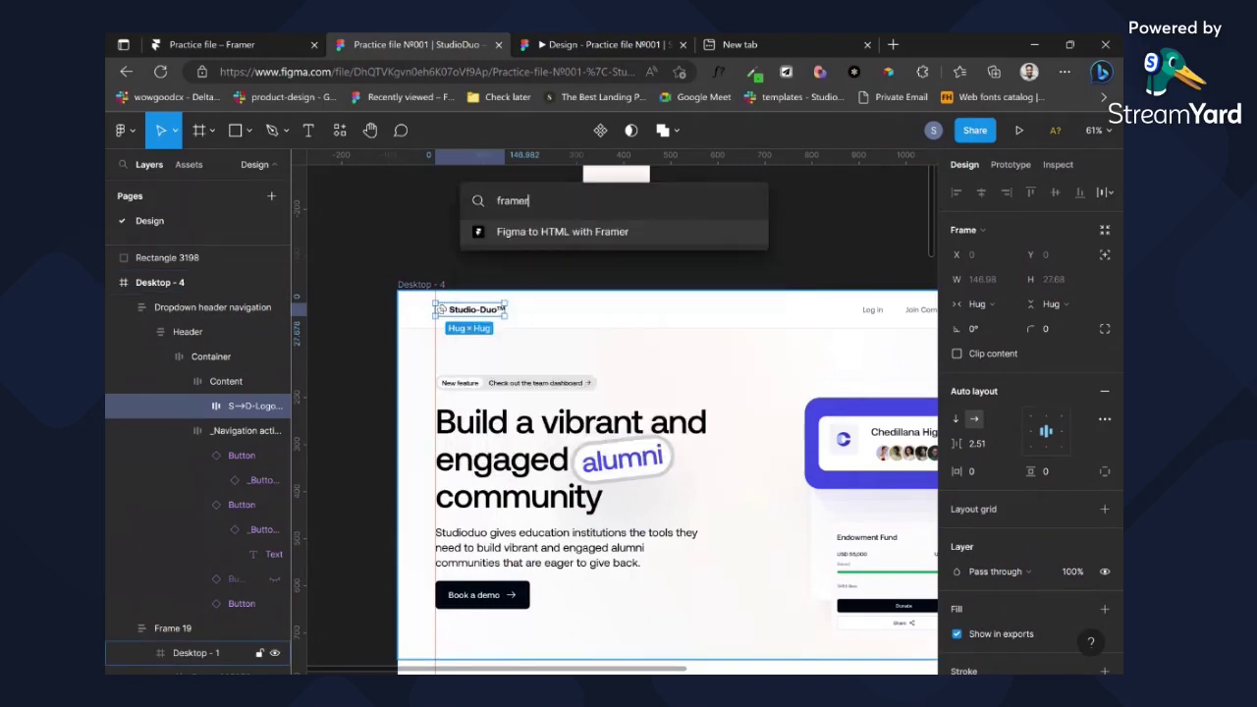
{"action": "key", "text": "Return"}
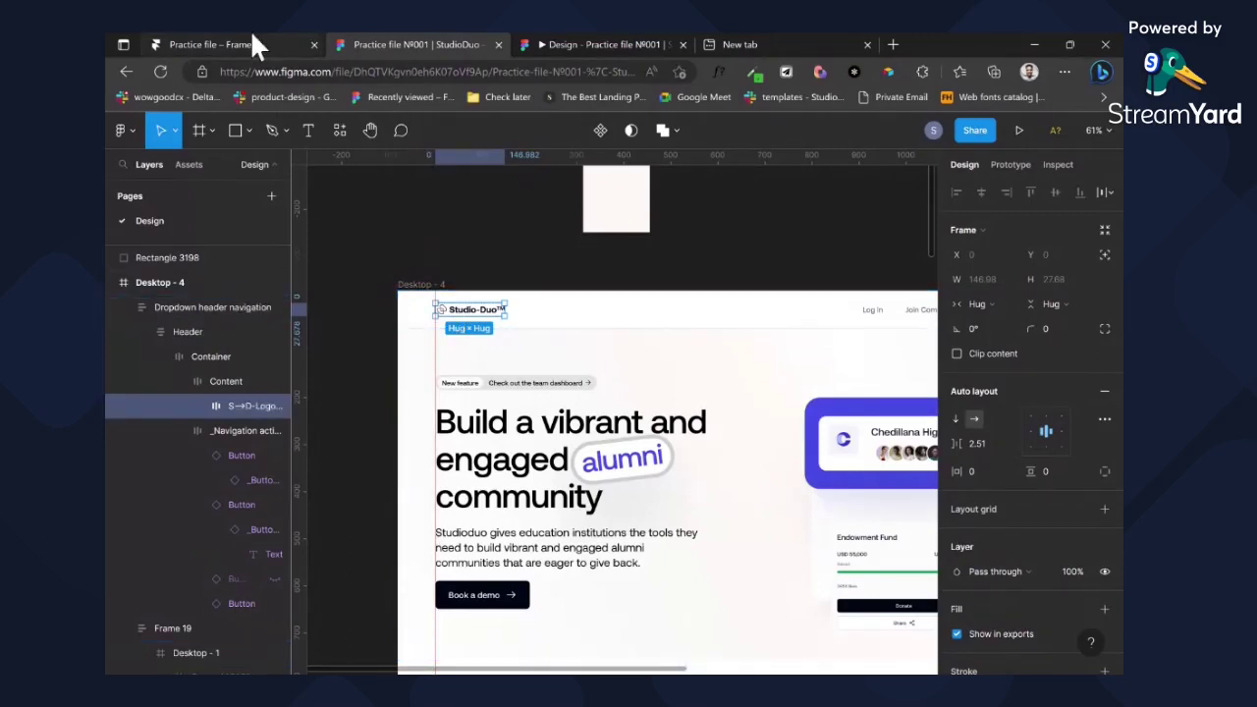
- Return to Framer, paste the logo into the Desktop variant's Title and Icon stack, and delete the FRAMER text
{"action": "left_click", "coordinate": [212, 44]}
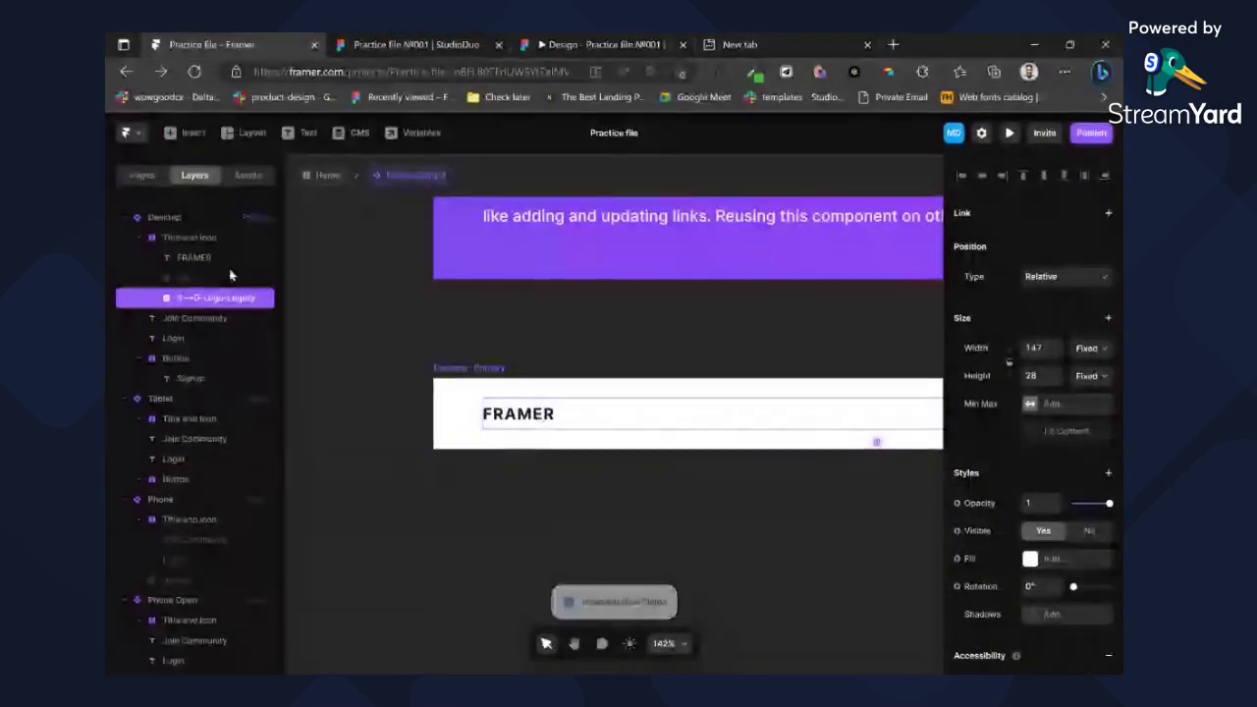
{"action": "left_click", "coordinate": [202, 263]}
{"action": "key", "text": "Delete"}
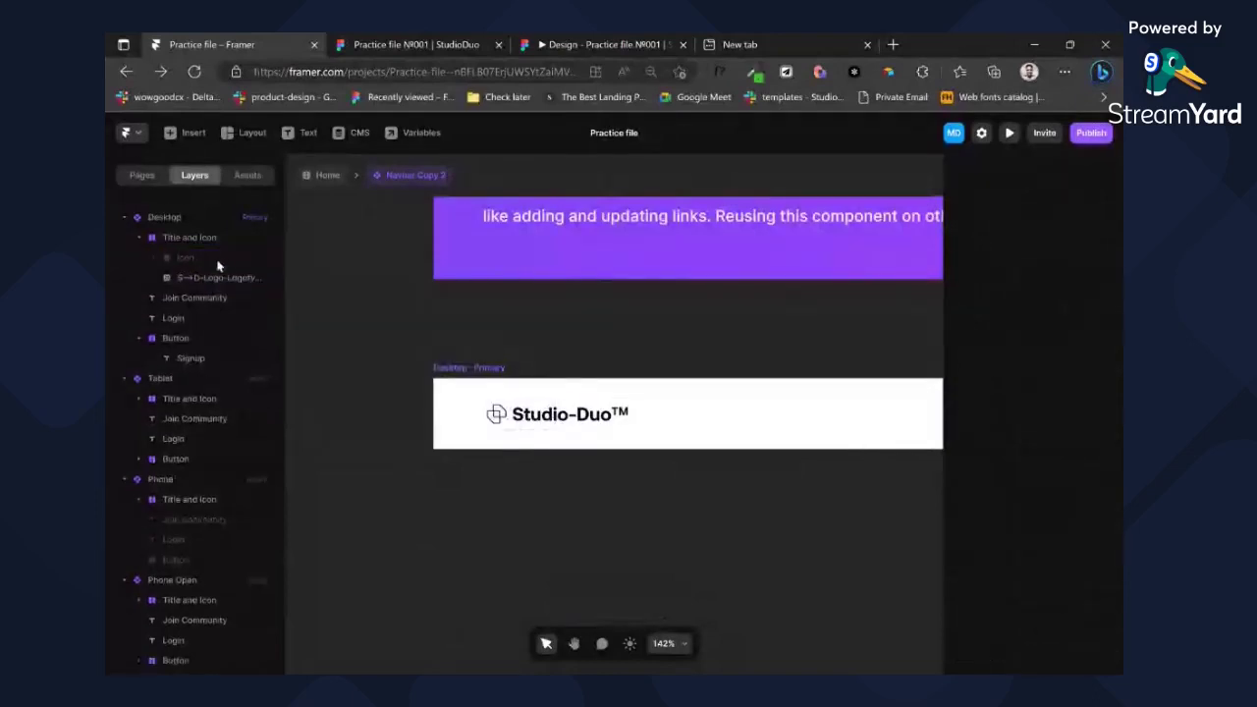
- Inspect the pasted logo and the hidden Icon layer in the Desktop variant
{"action": "left_click", "coordinate": [202, 279]}
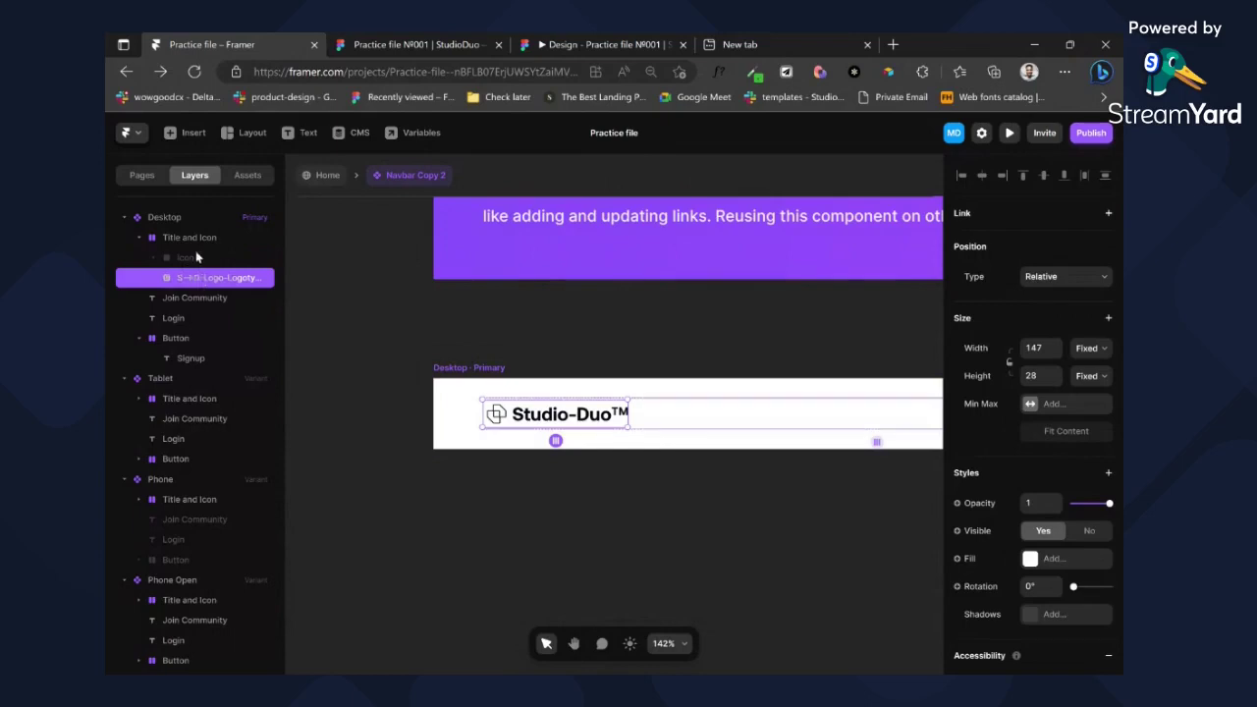
{"action": "key", "text": "Escape"}
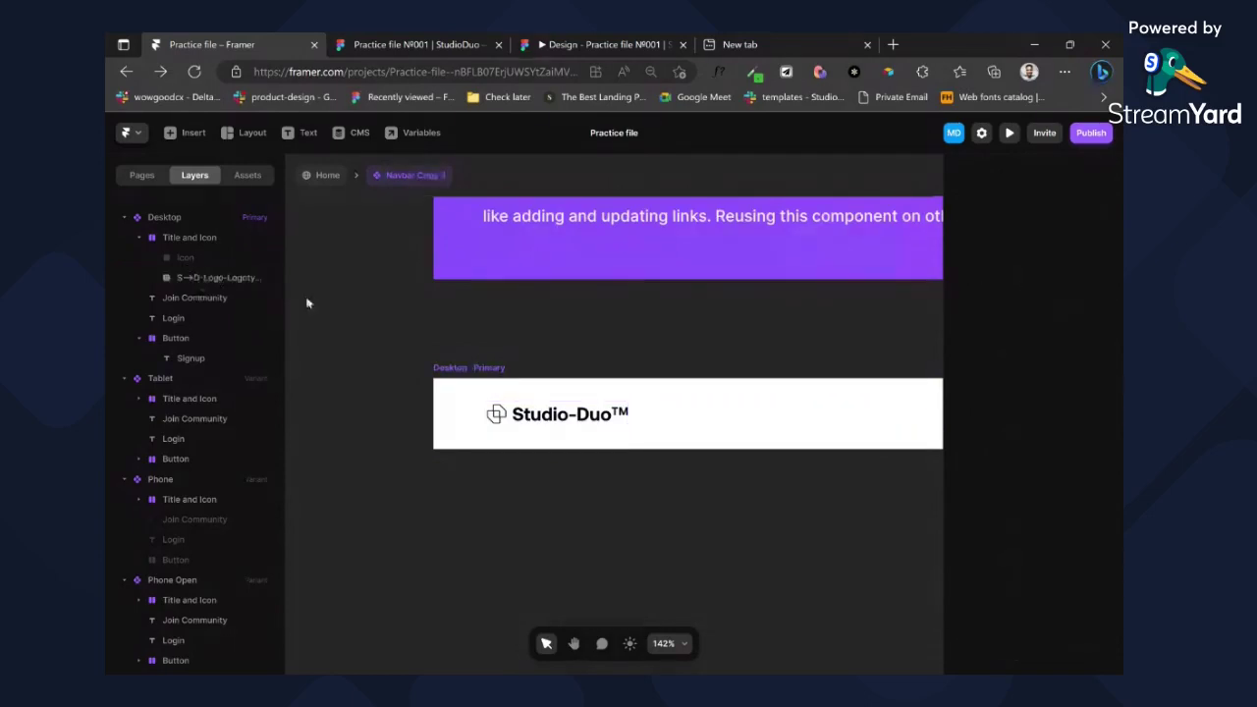
{"action": "left_click", "coordinate": [489, 367]}
{"action": "left_click", "coordinate": [192, 259]}
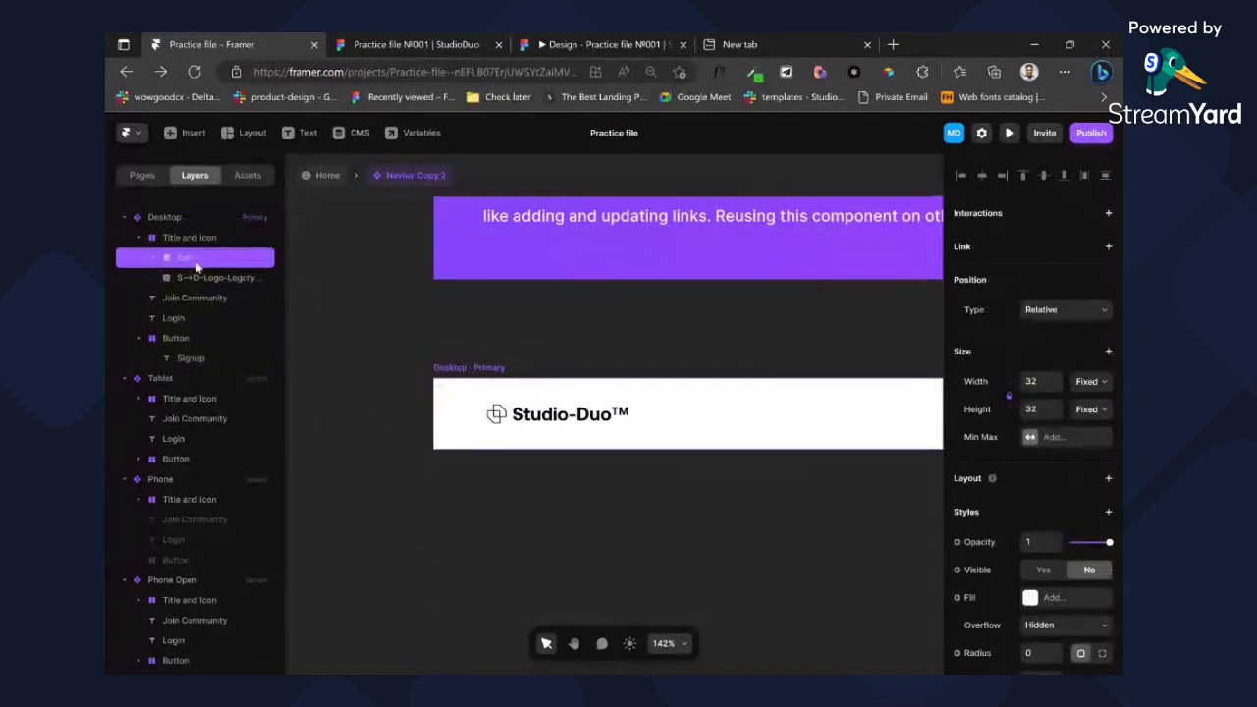
{"action": "left_click", "coordinate": [489, 332]}
- Move the Studio-Duo logo ahead of the menu icon in the Phone variant's Title and Icon stack
{"action": "scroll", "coordinate": [489, 332], "scroll_direction": "right", "scroll_amount": 10}
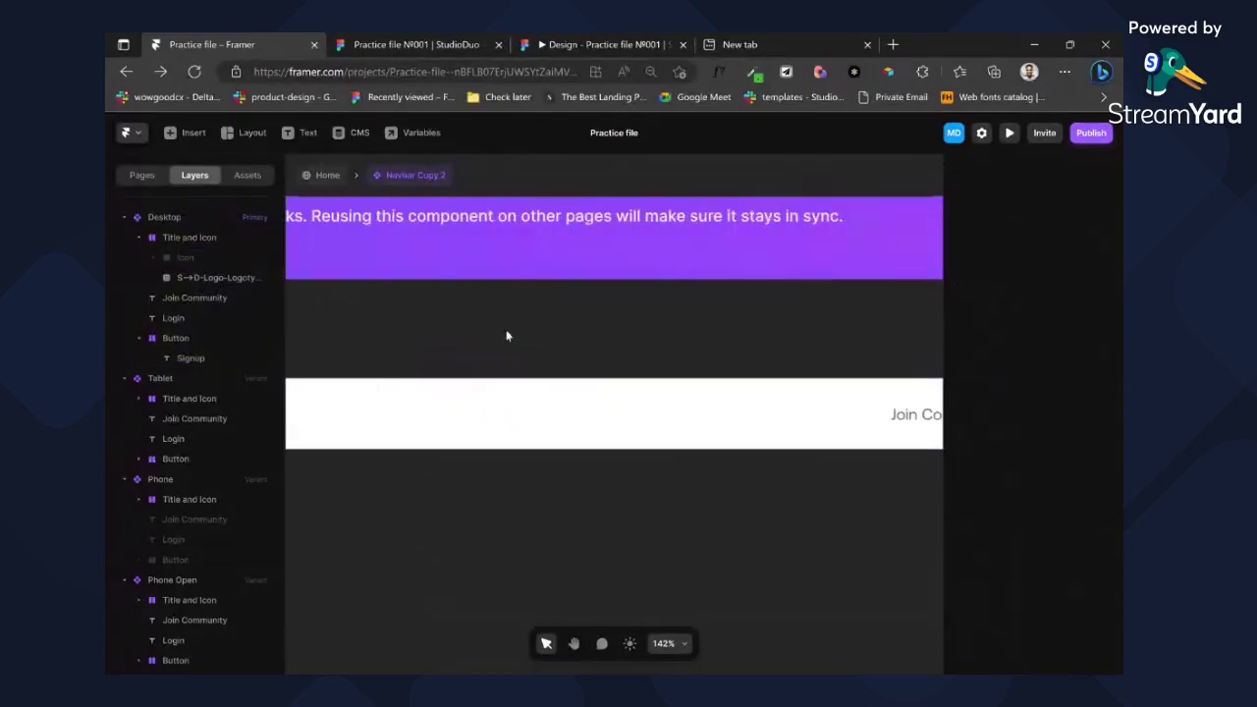
{"action": "scroll", "coordinate": [525, 351], "scroll_direction": "right", "scroll_amount": 10}
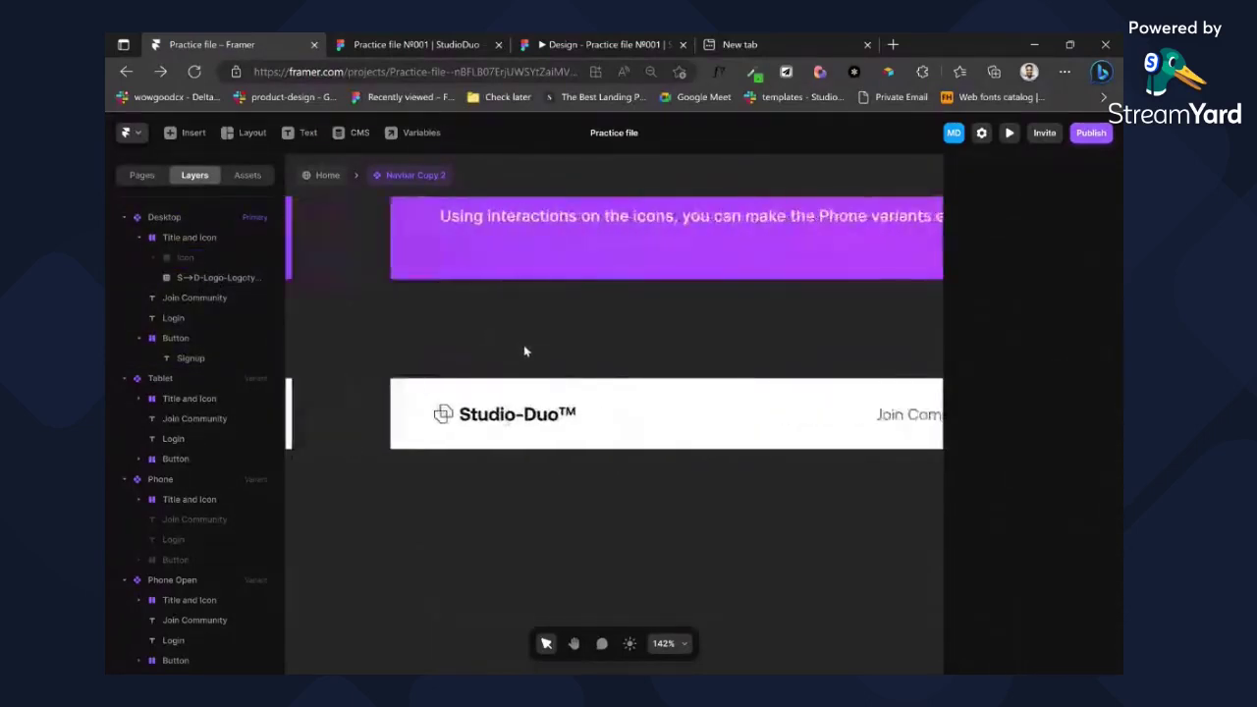
{"action": "left_click", "coordinate": [756, 410]}
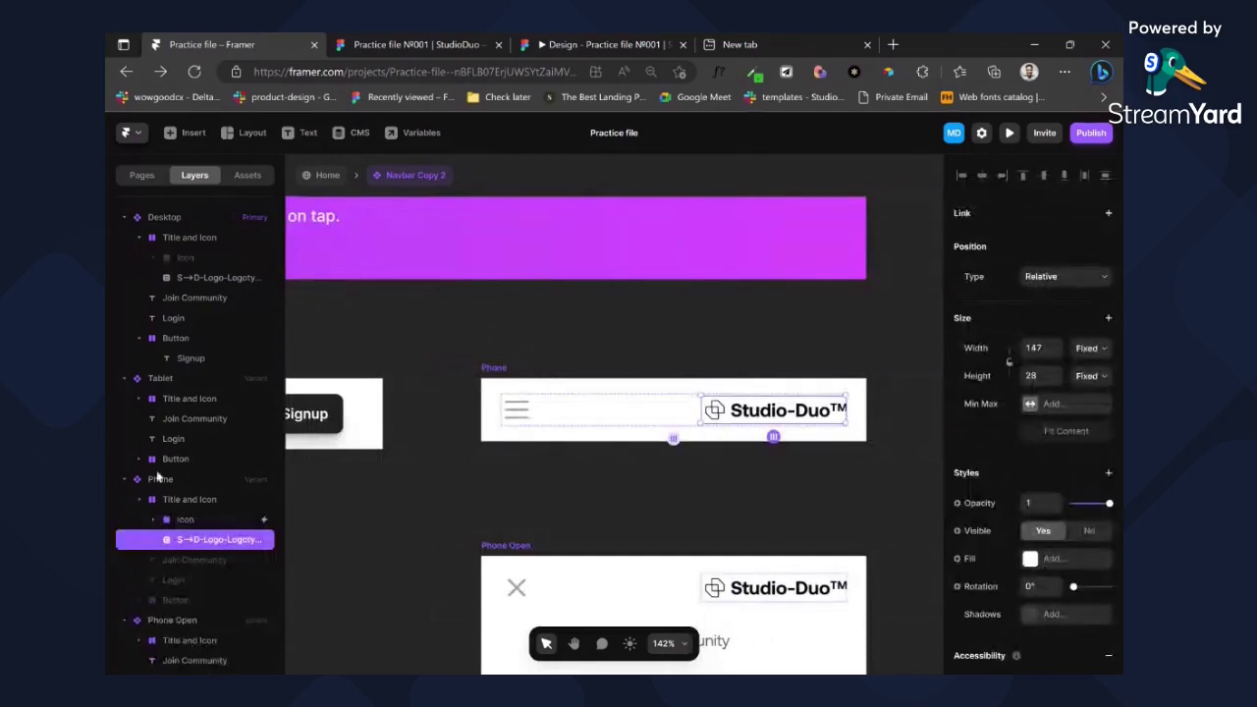
{"action": "left_click_drag", "start_coordinate": [207, 539], "coordinate": [206, 510]}
- Move the Studio-Duo logo ahead of the close icon in the Phone Open variant, then review the Desktop navbar
{"action": "scroll", "coordinate": [536, 469], "scroll_direction": "left", "scroll_amount": 10}
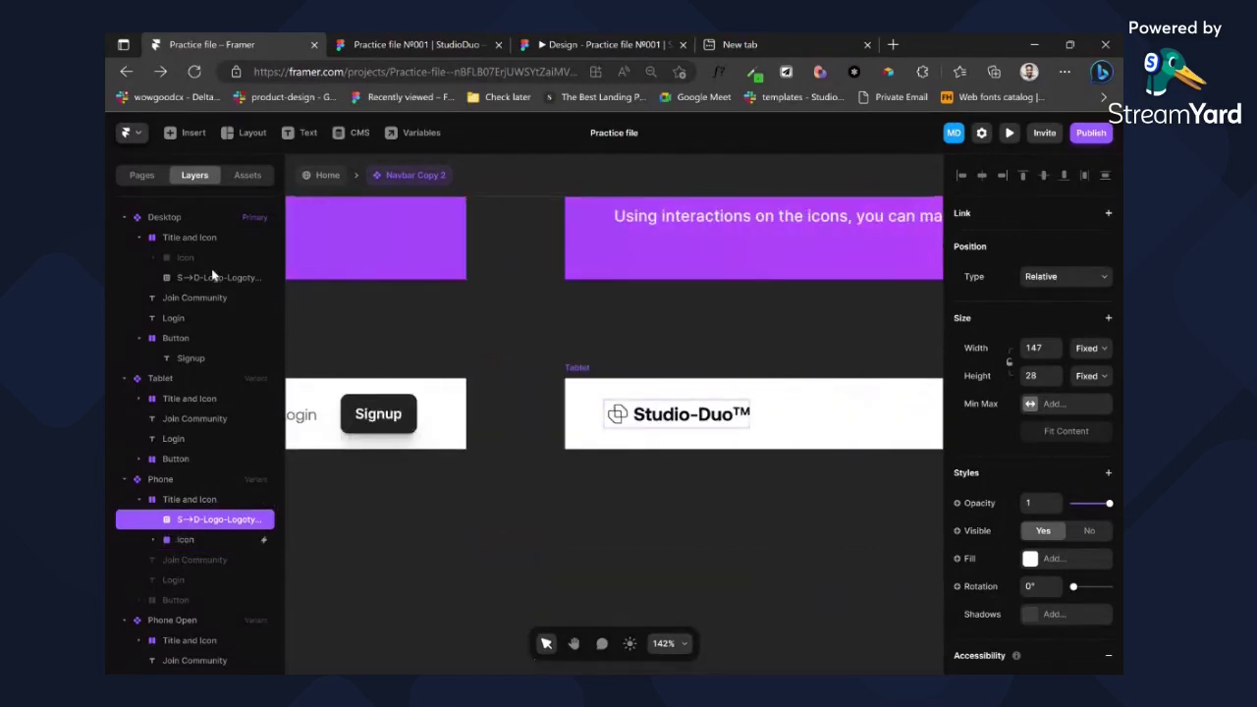
{"action": "scroll", "coordinate": [533, 376], "scroll_direction": "left", "scroll_amount": 5}
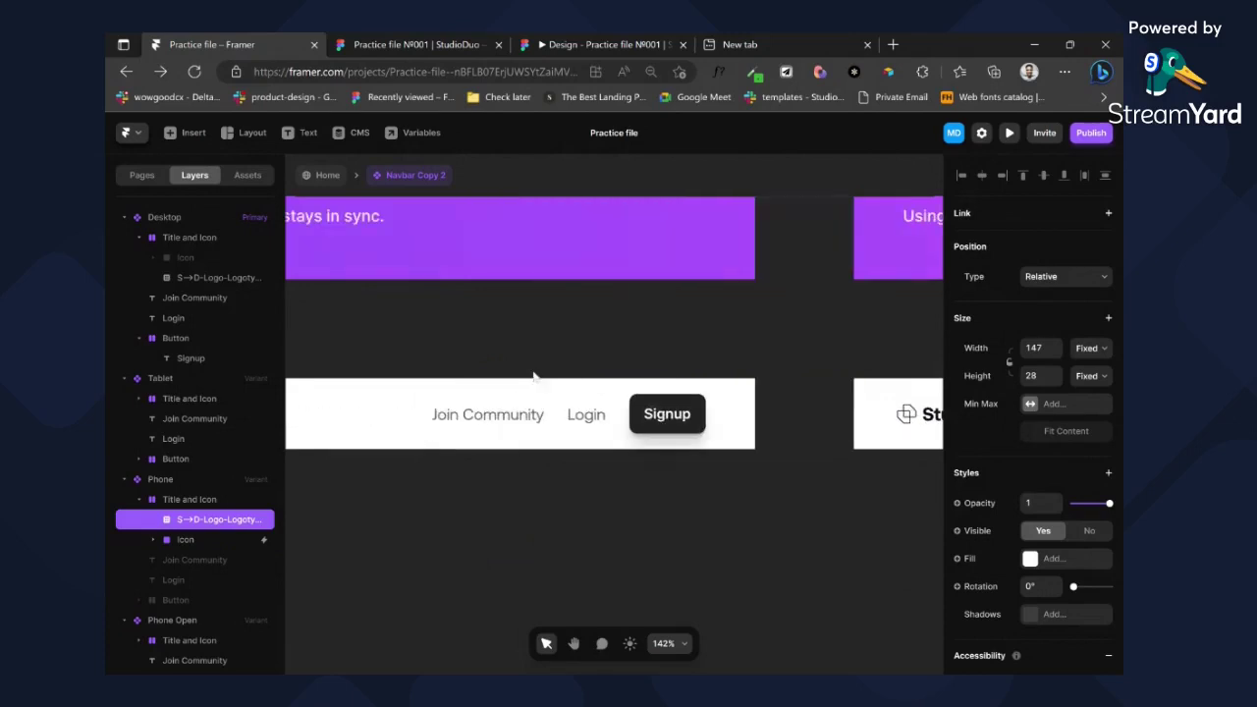
{"action": "scroll", "coordinate": [533, 374], "scroll_direction": "right", "scroll_amount": 6}
{"action": "scroll", "coordinate": [535, 376], "scroll_direction": "down", "scroll_amount": 10}
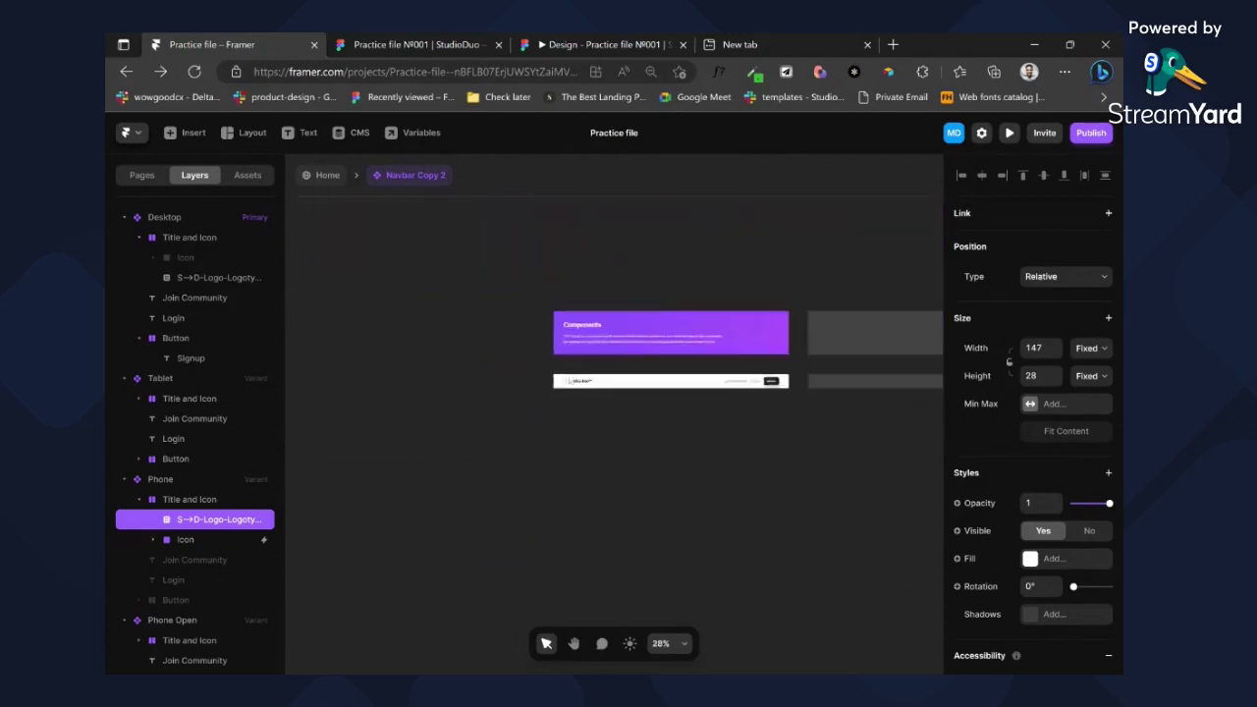
{"action": "scroll", "coordinate": [569, 377], "scroll_direction": "up", "scroll_amount": 4}
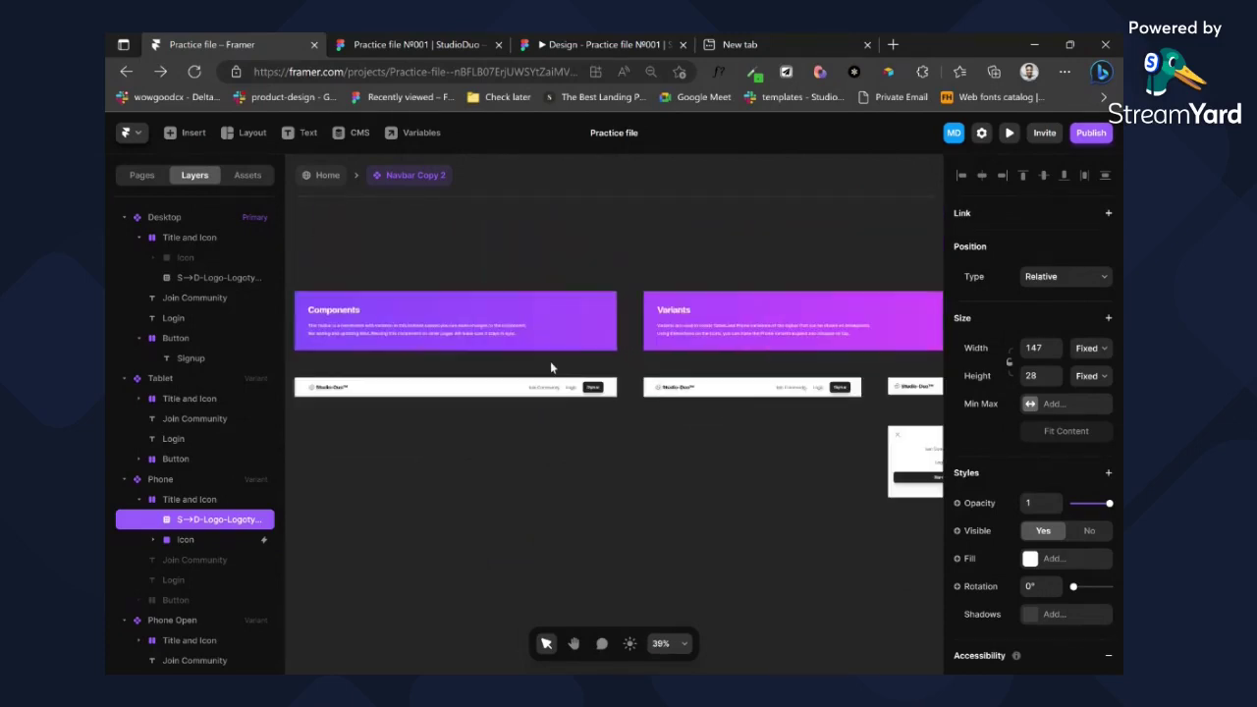
{"action": "left_click", "coordinate": [197, 66]}
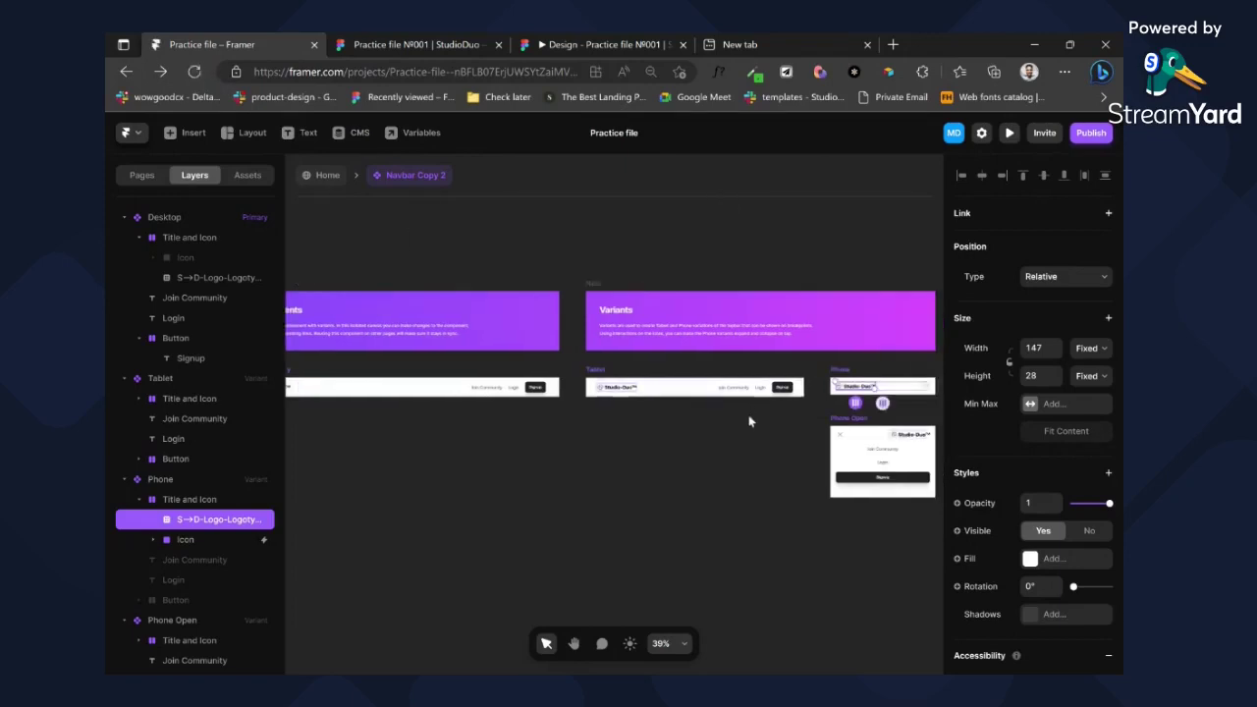
{"action": "left_click", "coordinate": [905, 435]}
{"action": "key", "text": "Left"}
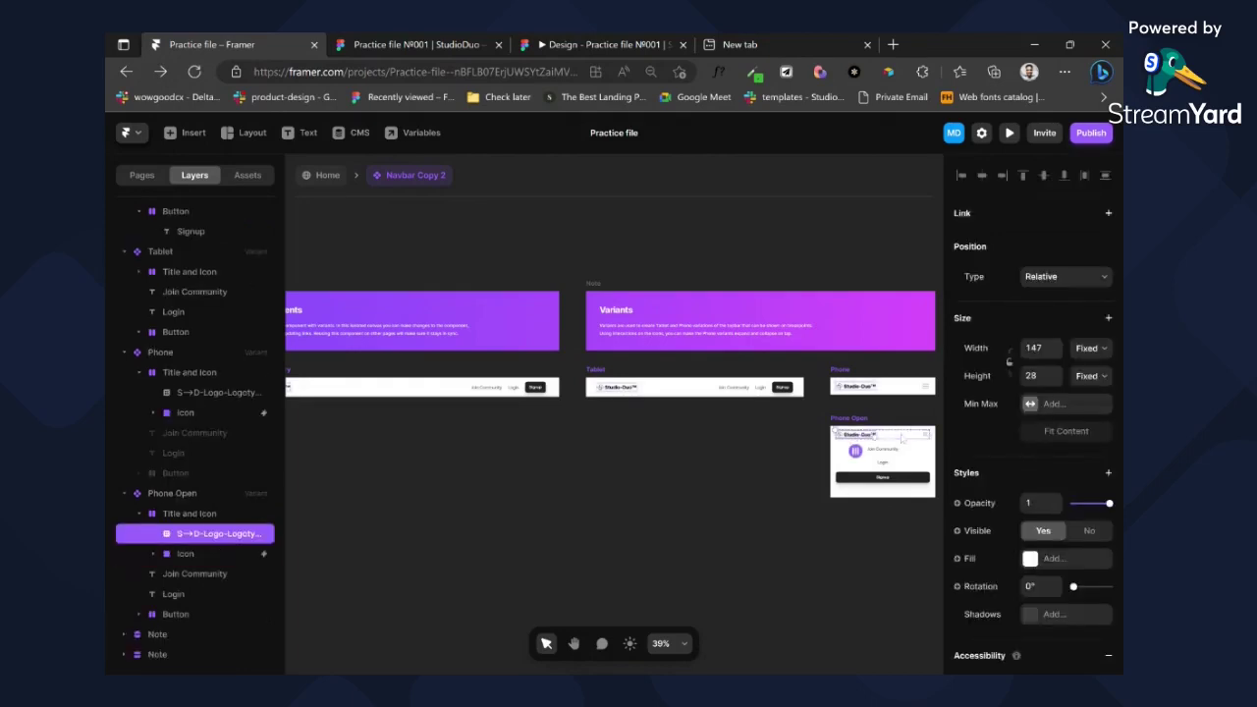
{"action": "scroll", "coordinate": [901, 439], "scroll_direction": "left", "scroll_amount": 3}
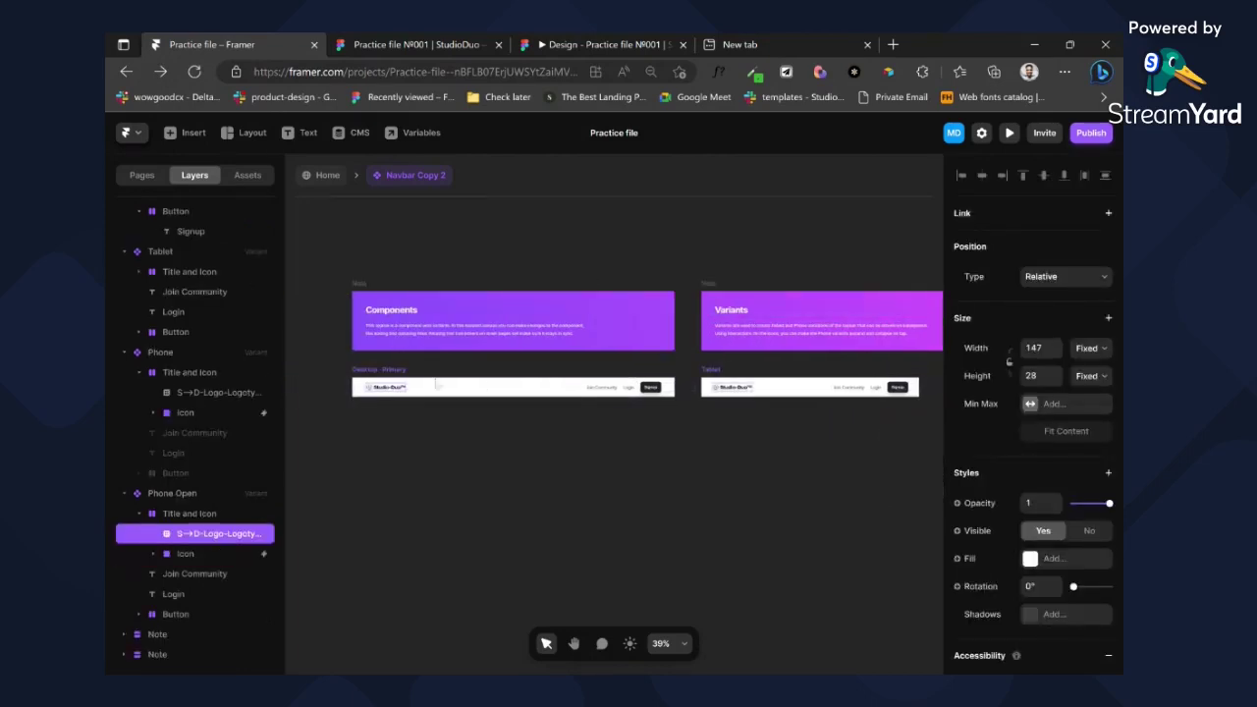
- Check the Studio-Duo logo in the Desktop and Tablet navbar variants and return to the Home page
{"action": "left_click", "coordinate": [395, 389]}
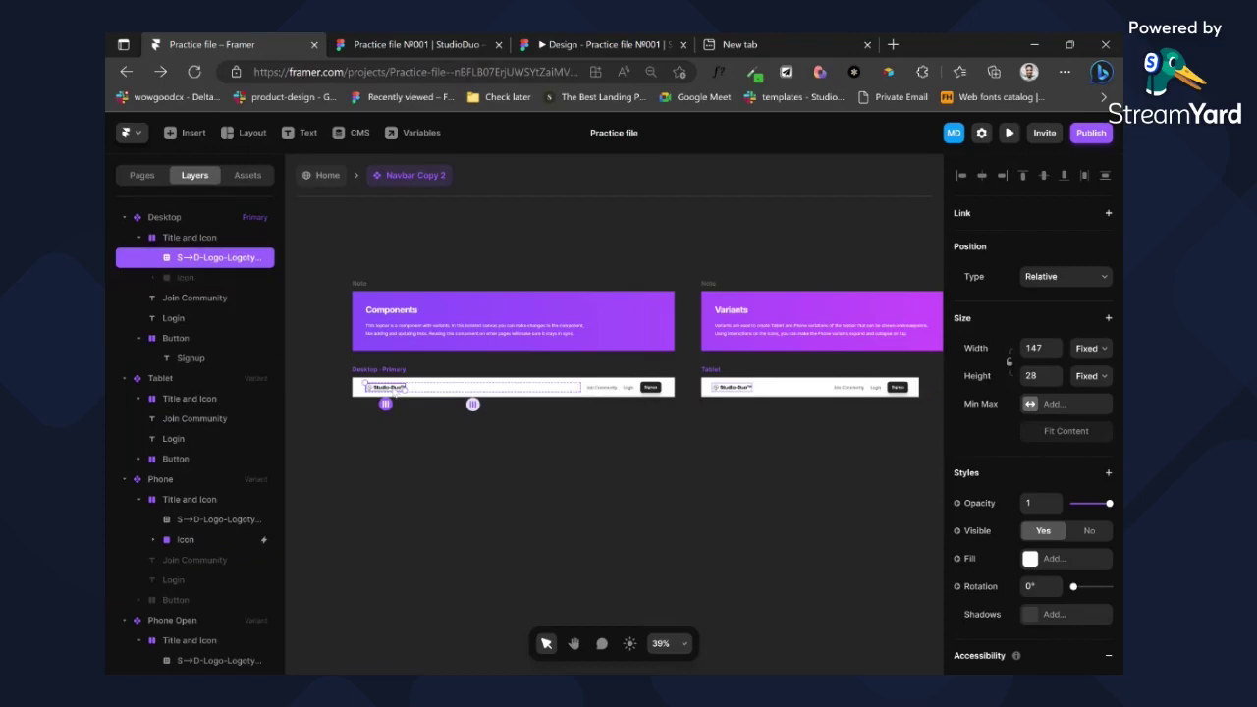
{"action": "left_click", "coordinate": [732, 387]}
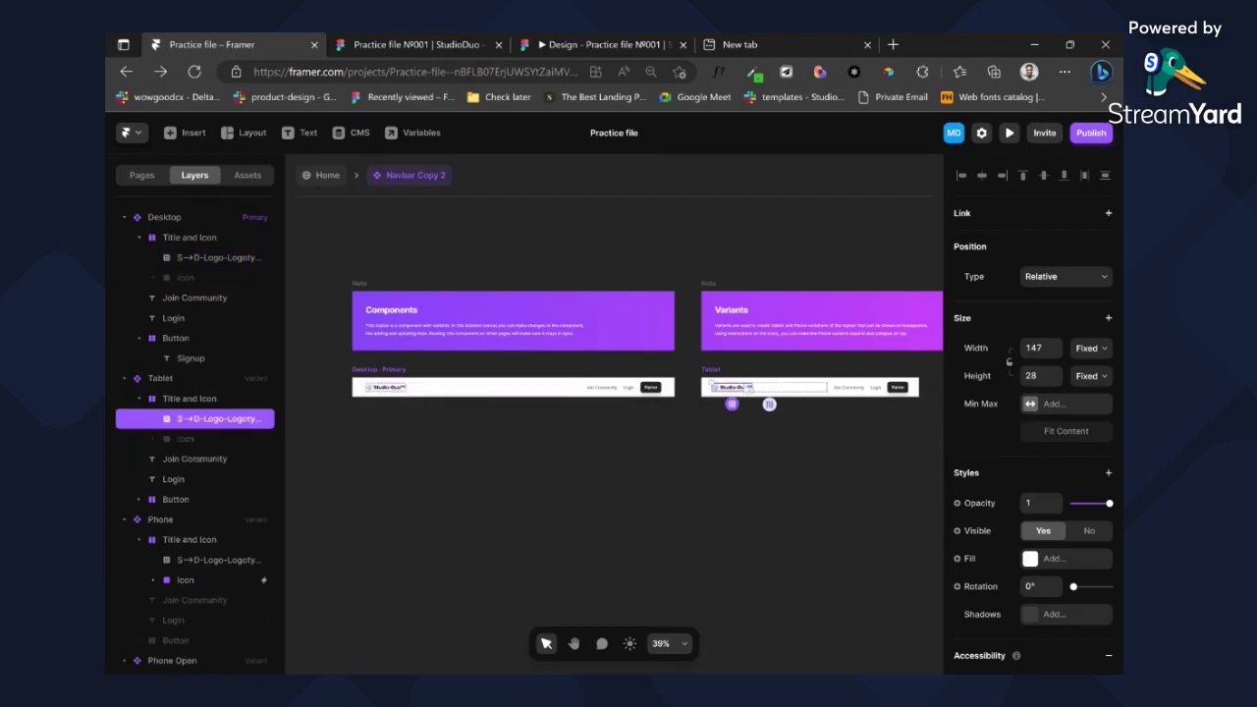
{"action": "left_click", "coordinate": [327, 177]}
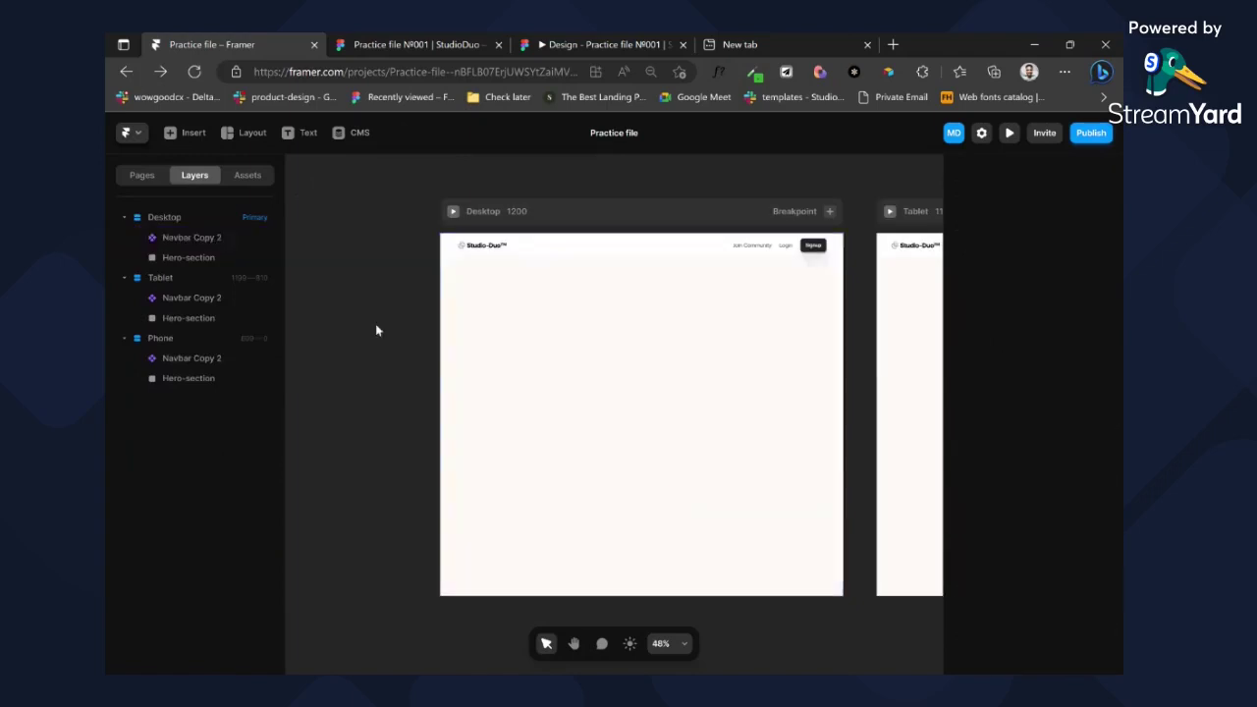
- Review the hero design in the Figma prototype, return to Framer and add a horizontal stack layout to the Desktop Hero-section
{"action": "left_click", "coordinate": [525, 275]}
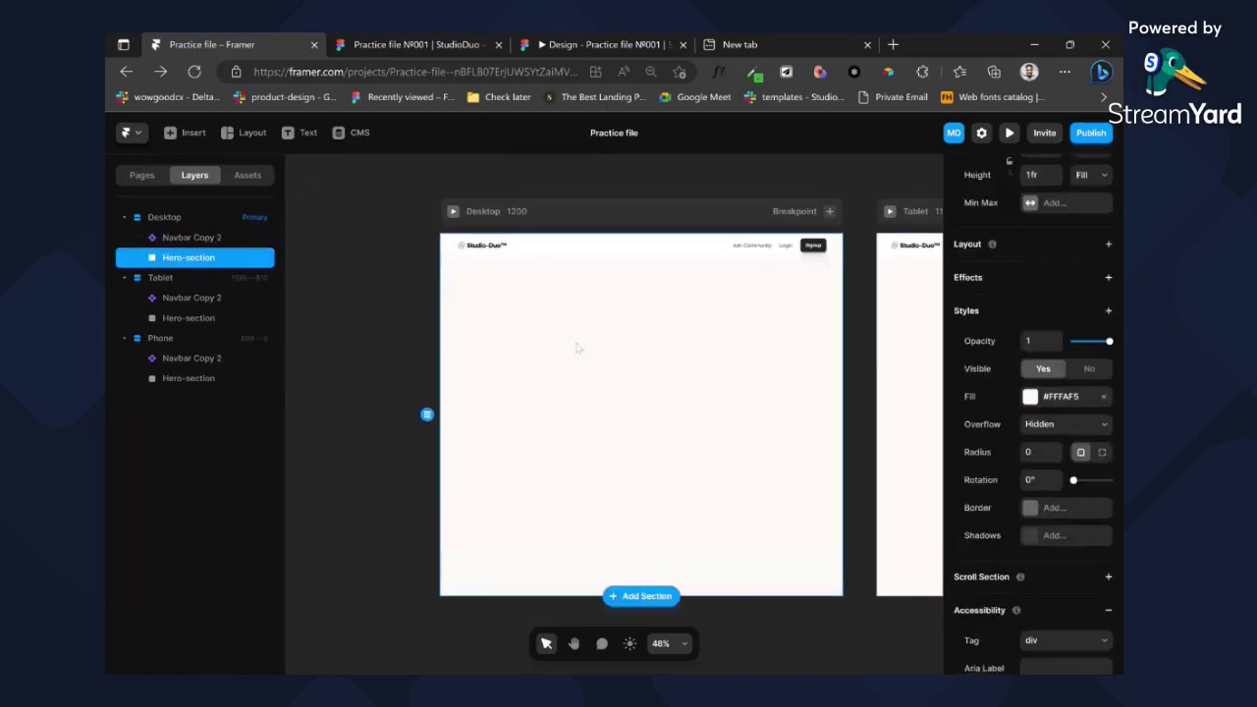
{"action": "left_click", "coordinate": [596, 40]}
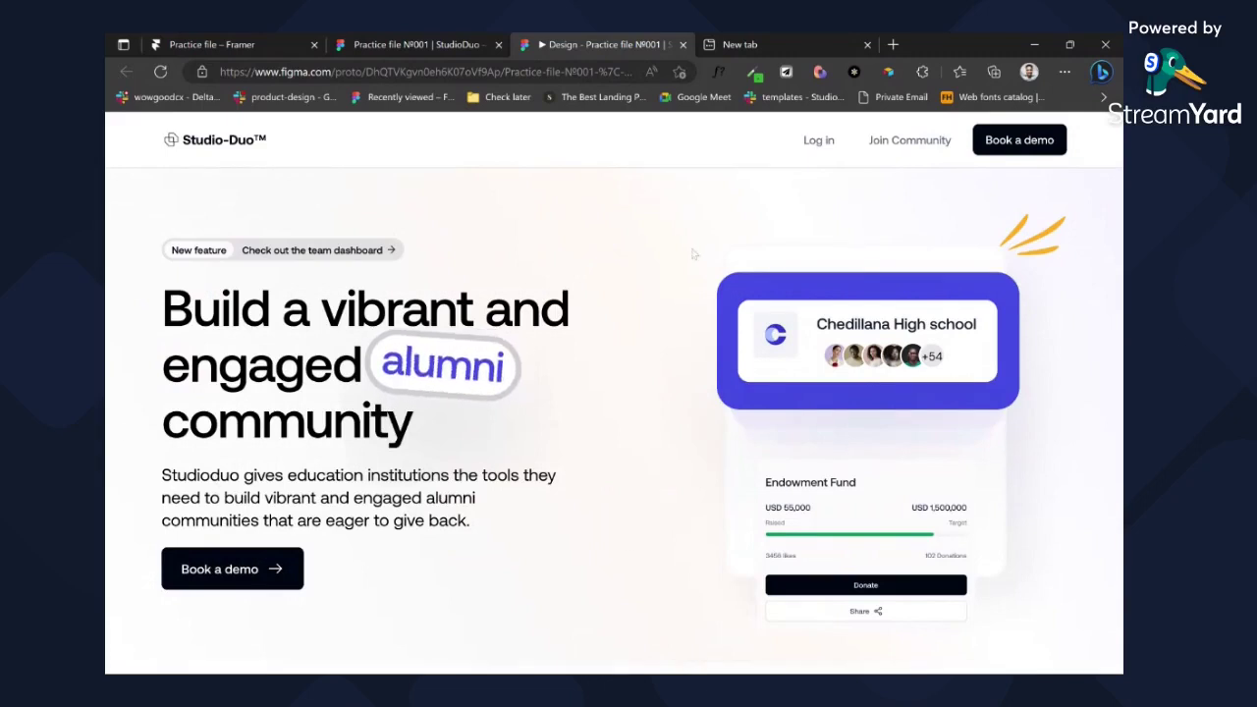
{"action": "mouse_move", "coordinate": [208, 274]}
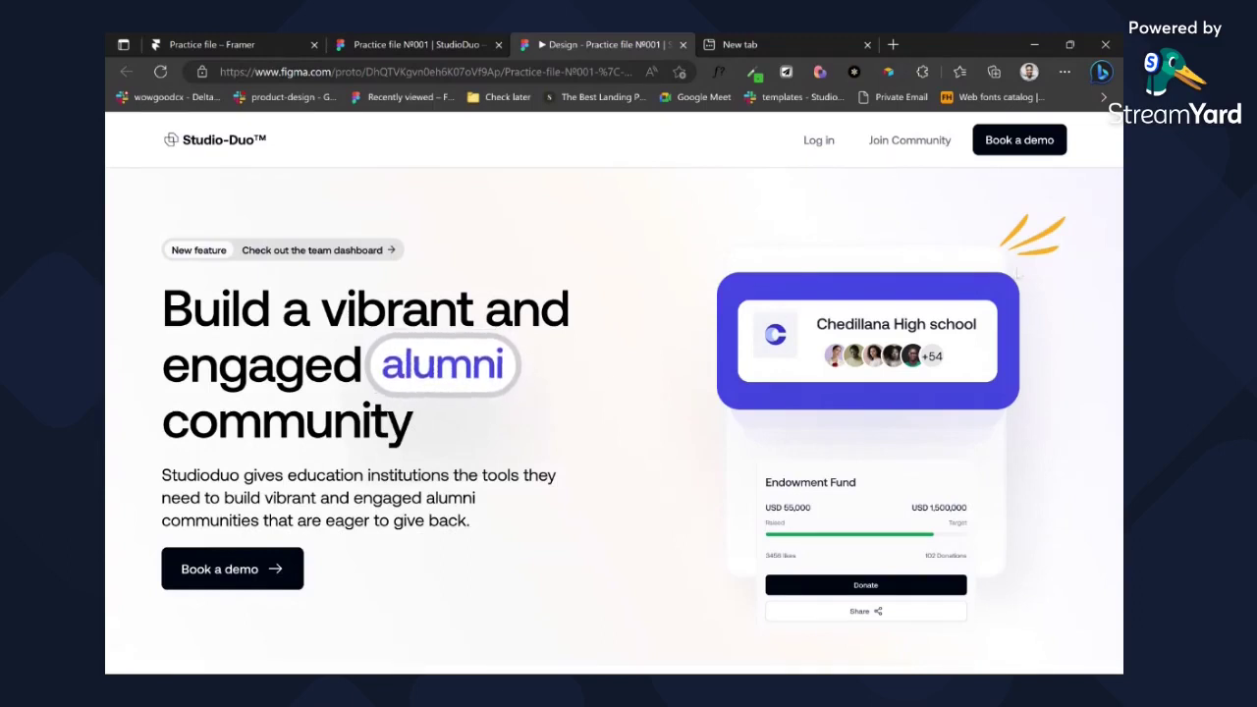
{"action": "left_click", "coordinate": [240, 47]}
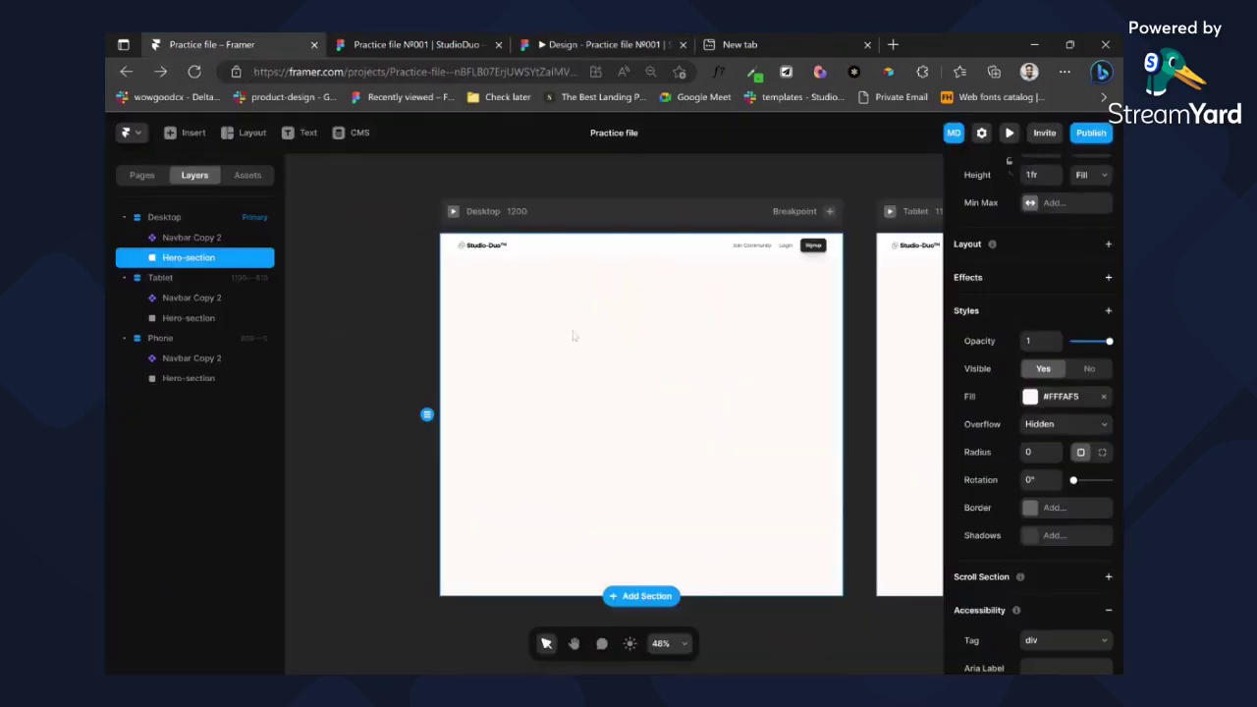
{"action": "scroll", "coordinate": [1108, 402], "scroll_direction": "up", "scroll_amount": 3}
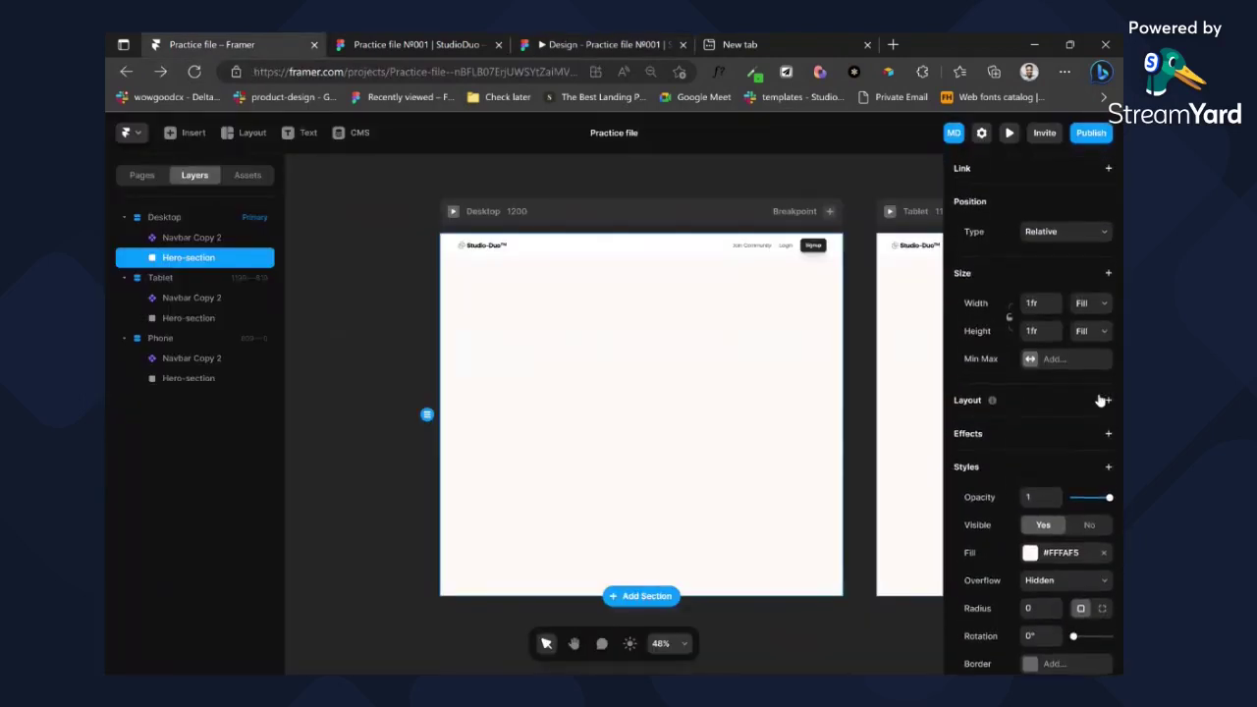
{"action": "left_click", "coordinate": [1111, 403]}
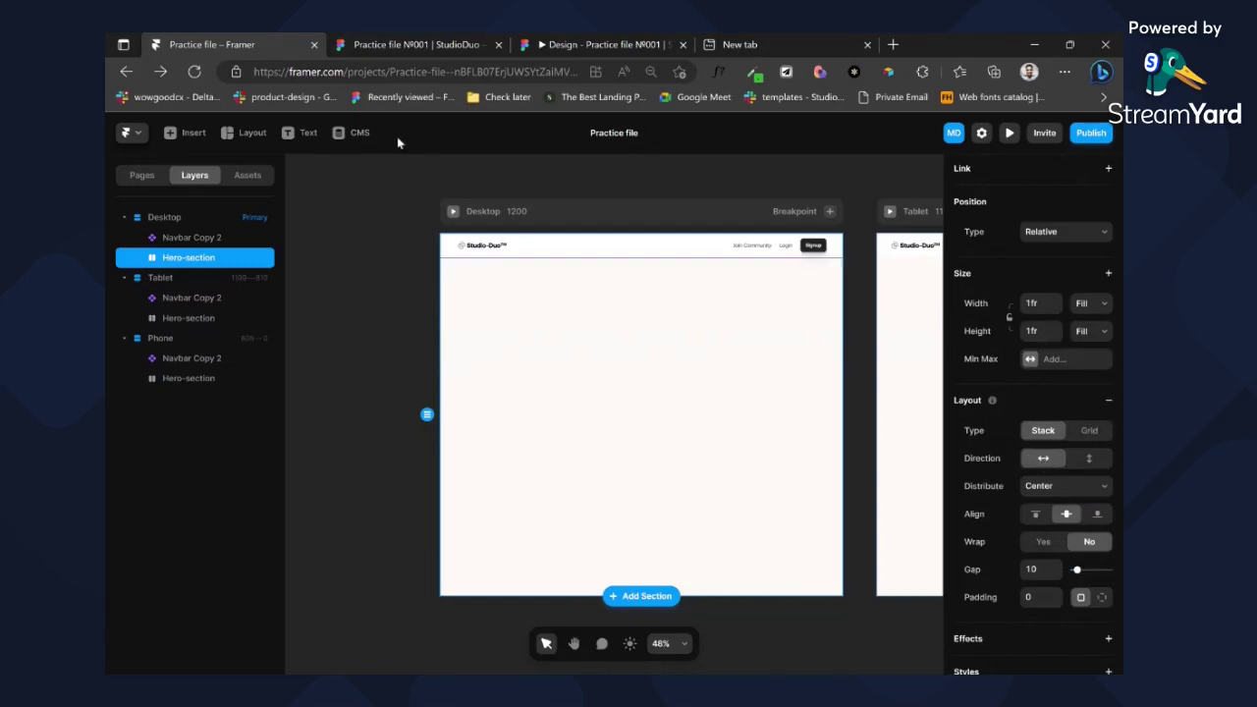
- Recheck the Figma design, return to Framer and set the Hero-section's padding to 180 at the top and 50 on the other sides
{"action": "left_click", "coordinate": [442, 41]}
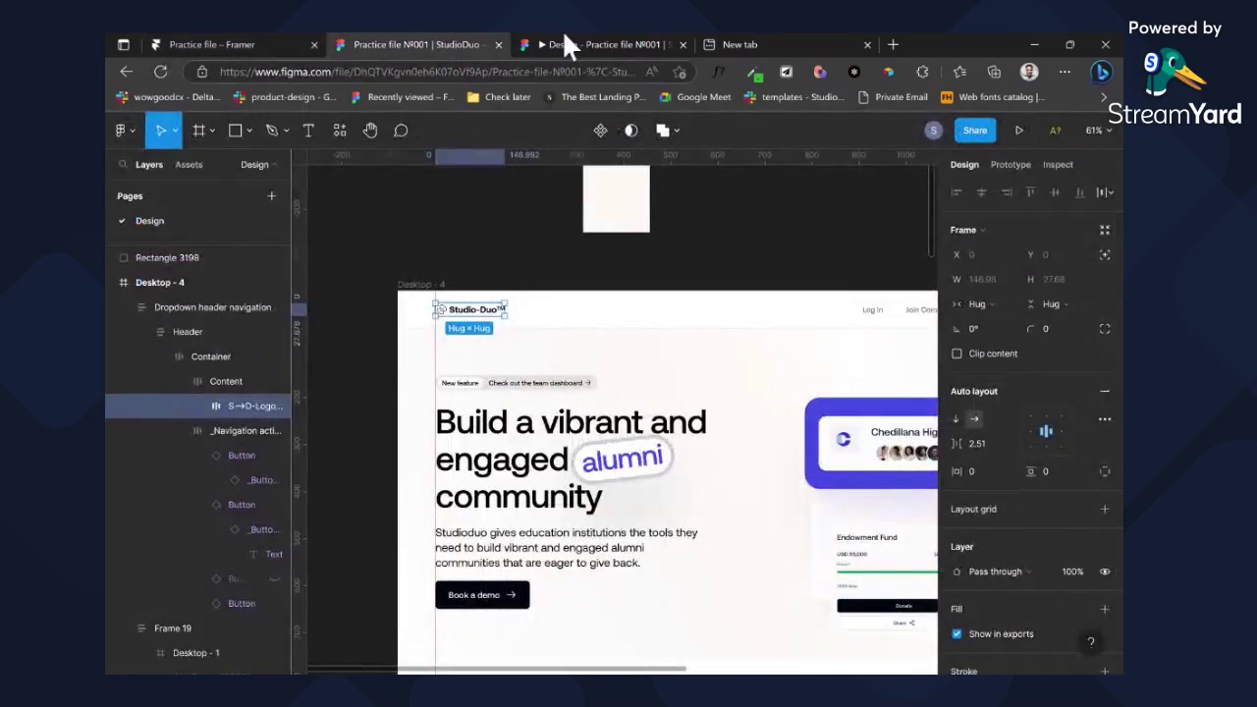
{"action": "left_click", "coordinate": [565, 42]}
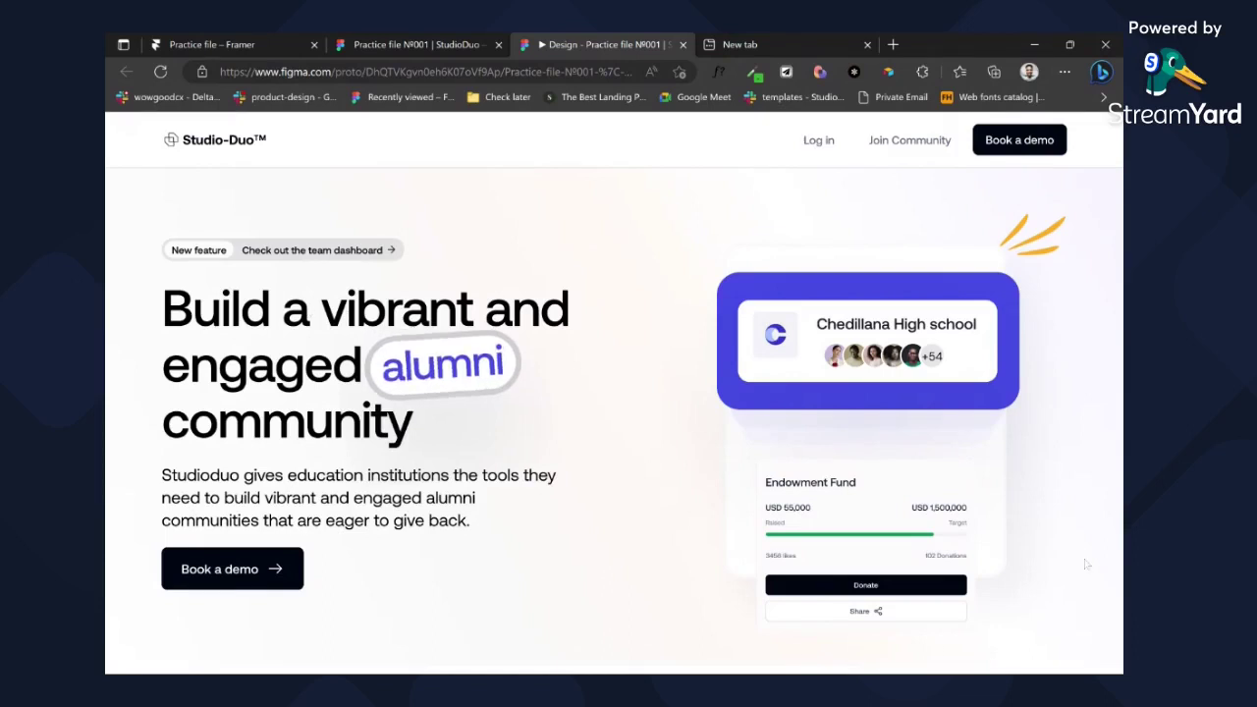
{"action": "left_click", "coordinate": [252, 43]}
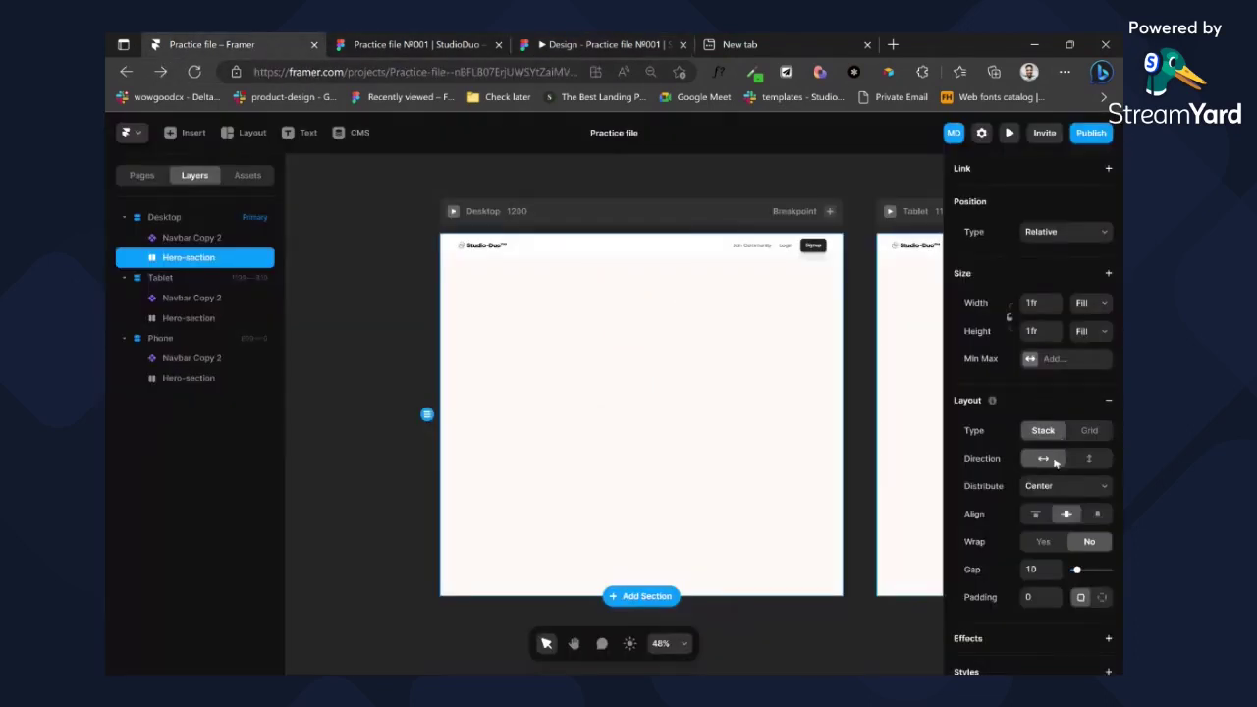
{"action": "scroll", "coordinate": [1041, 412], "scroll_direction": "down", "scroll_amount": 2}
{"action": "left_click", "coordinate": [1101, 520]}
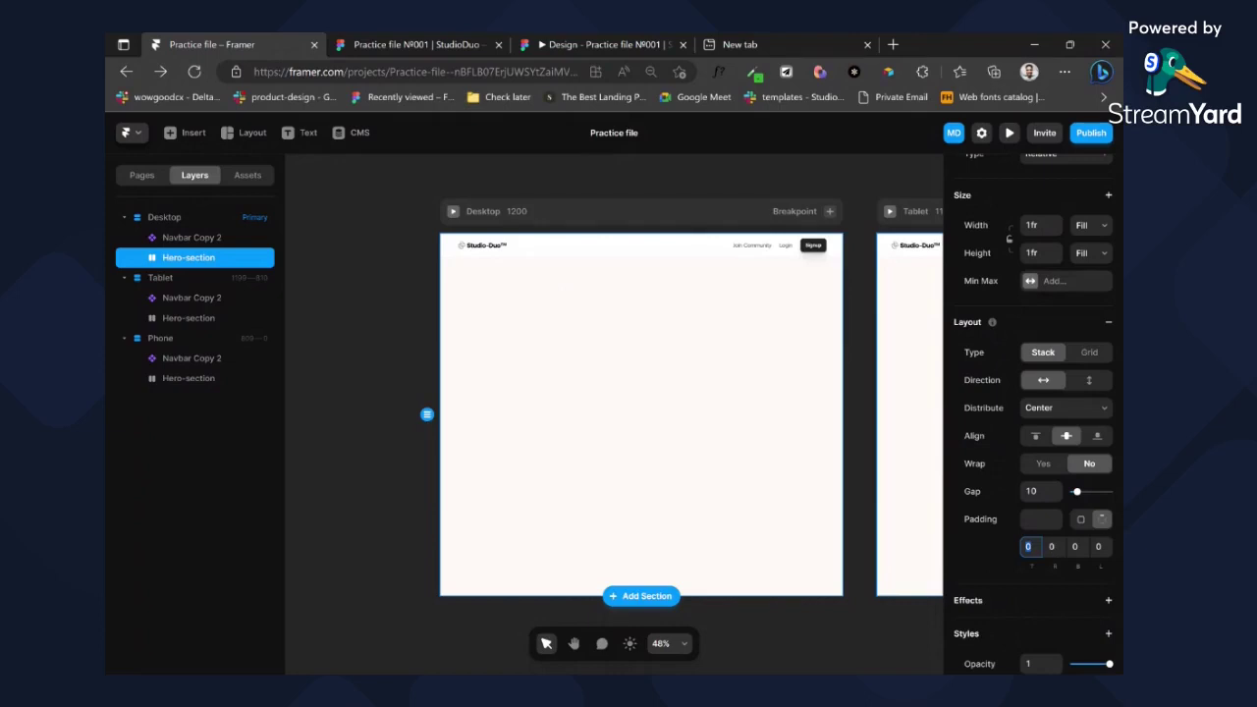
{"action": "type", "text": "180"}
{"action": "key", "text": "Return"}
{"action": "left_click", "coordinate": [1051, 546]}
{"action": "key", "text": "Tab"}
{"action": "key", "text": "Tab"}
- Draw a frame about 333 by 428 inside the Desktop Hero-section and duplicate it
{"action": "left_click", "coordinate": [421, 292]}
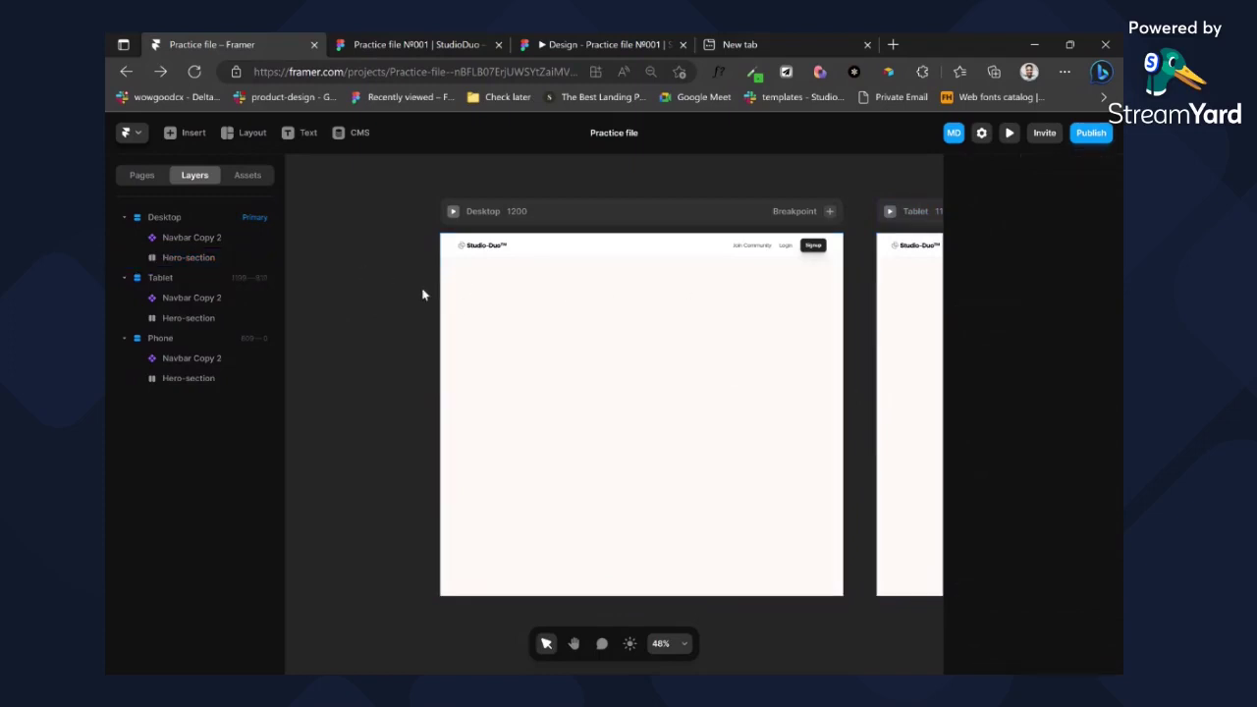
{"action": "key", "text": "f"}
{"action": "left_click_drag", "start_coordinate": [487, 282], "coordinate": [502, 295]}
{"action": "left_click_drag", "start_coordinate": [587, 384], "coordinate": [599, 424]}
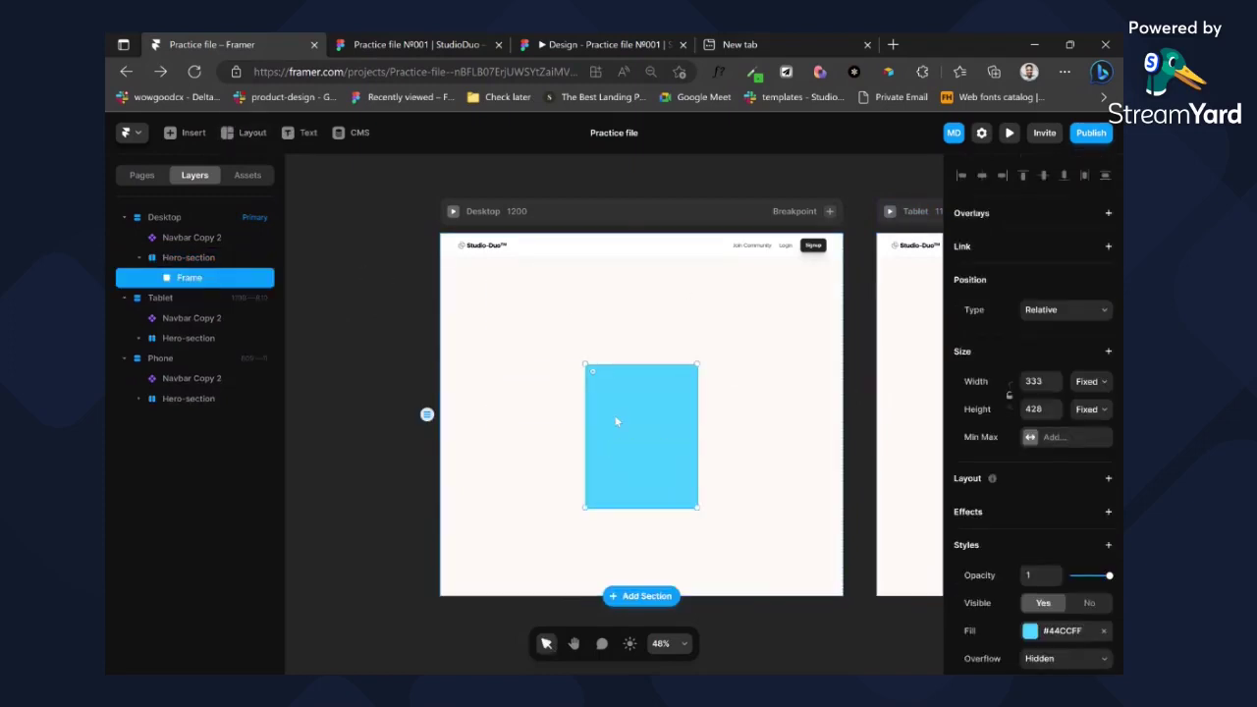
{"action": "key", "text": "ctrl+d"}
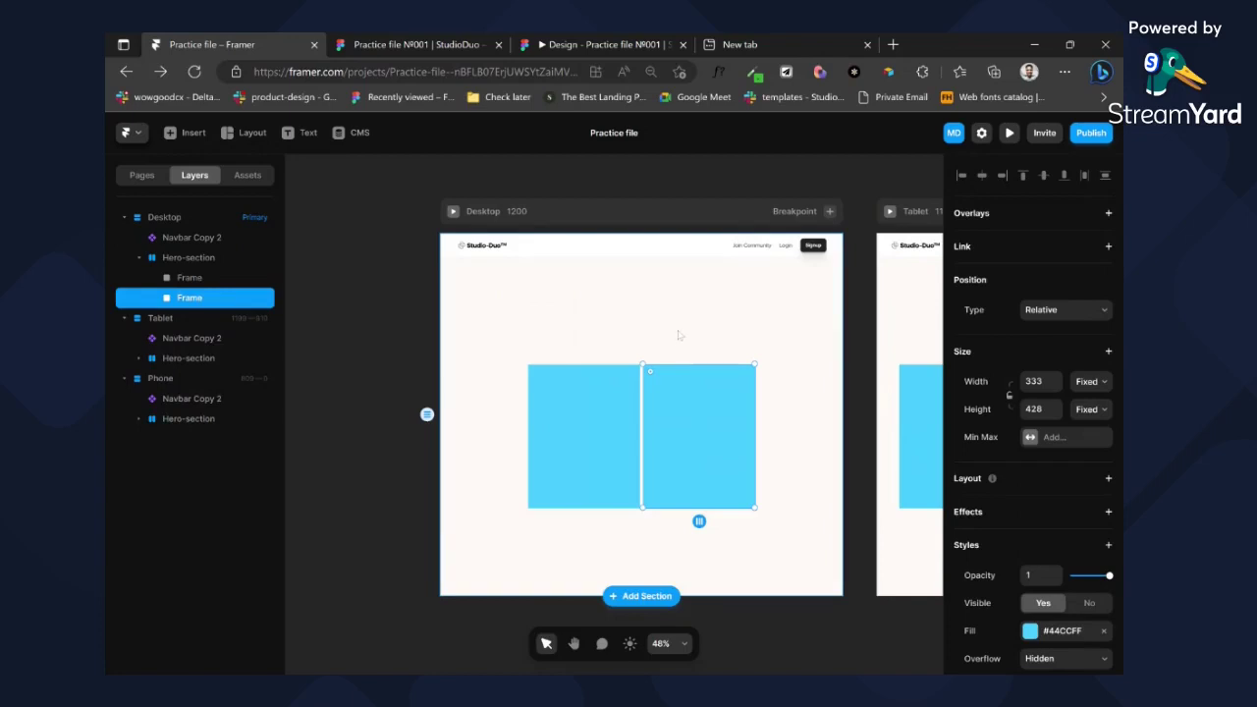
- Set the Hero-section stack's distribution to Start and align its two frames to the top
{"action": "left_click", "coordinate": [675, 341]}
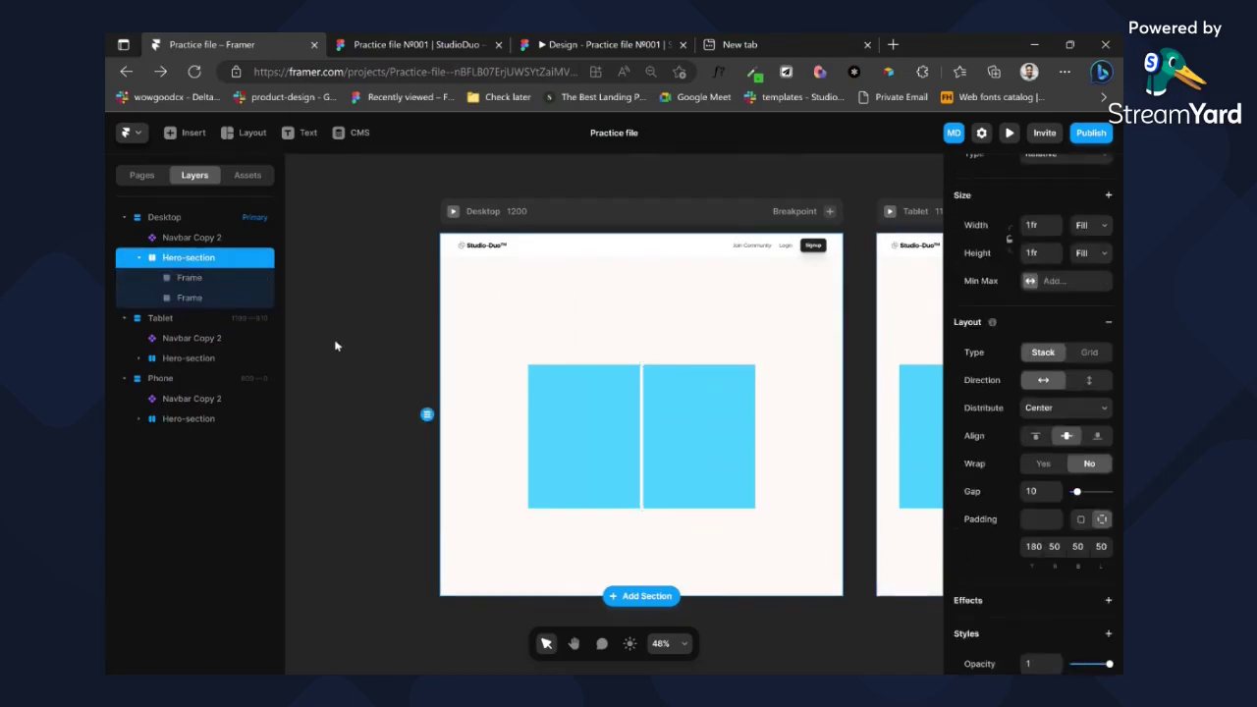
{"action": "left_click", "coordinate": [1047, 424]}
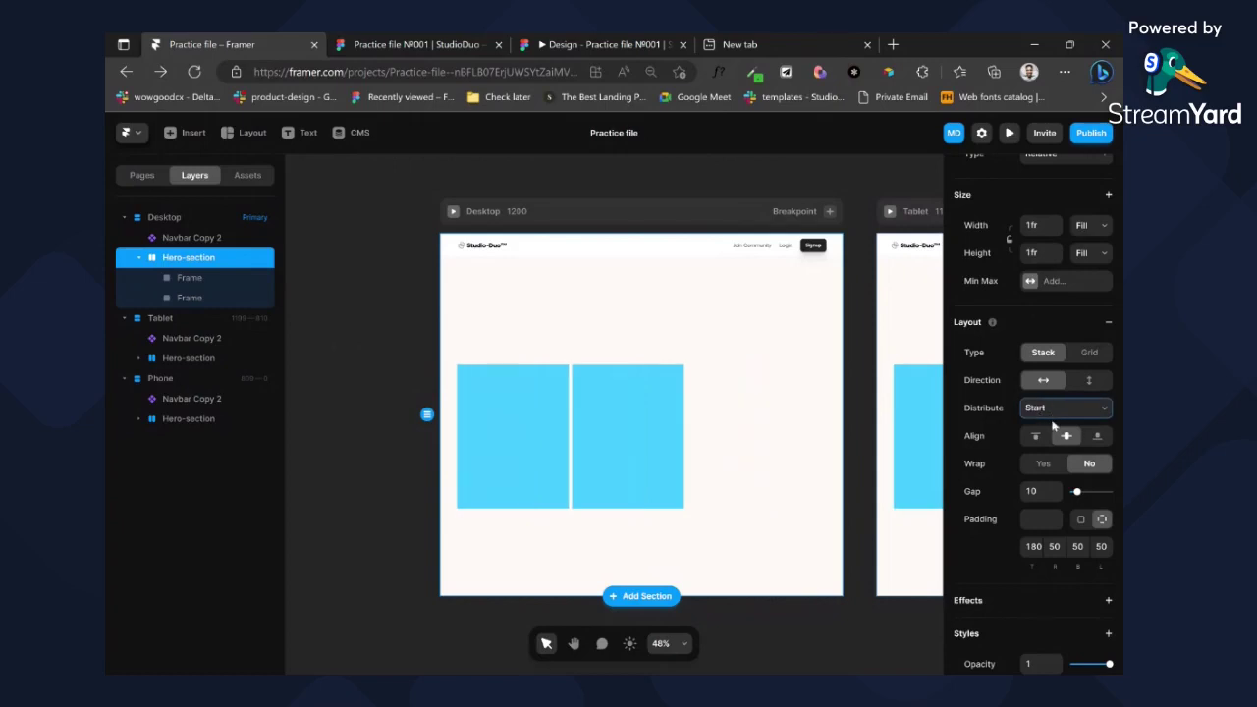
{"action": "left_click", "coordinate": [1034, 435]}
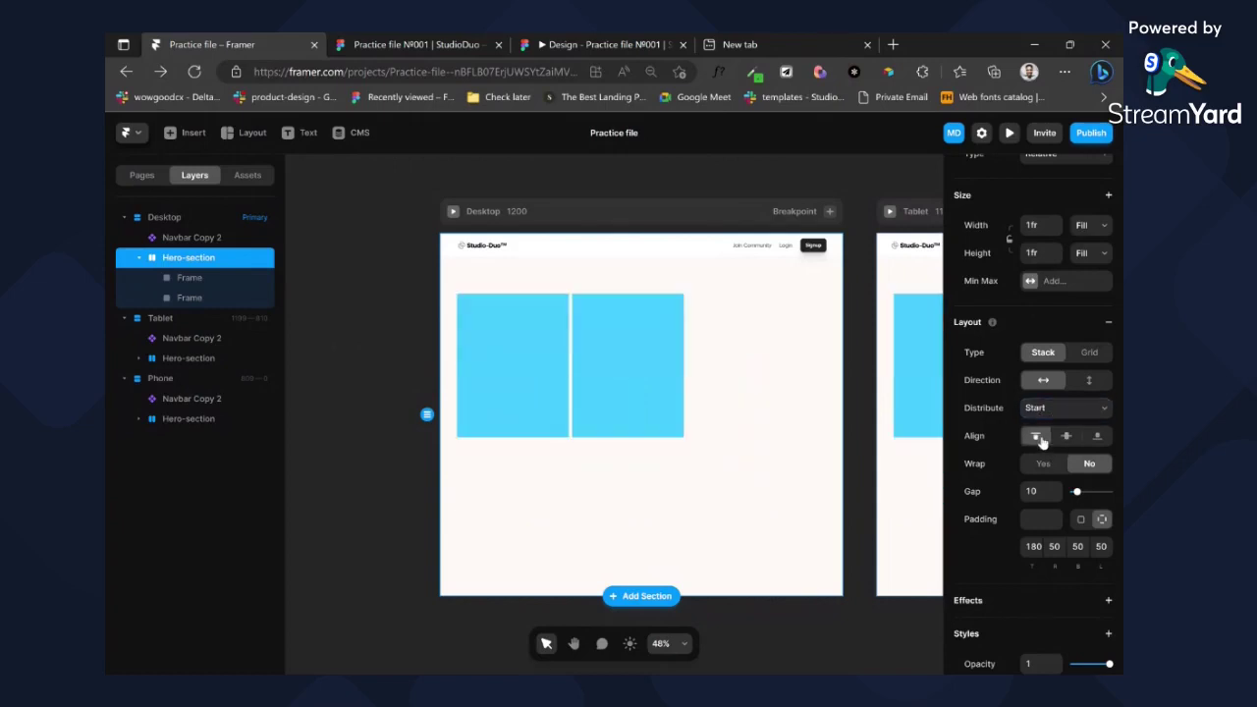
- Widen the first hero frame to about 592 and set the Hero-section's distribution to Space Between
{"action": "left_click", "coordinate": [559, 325]}
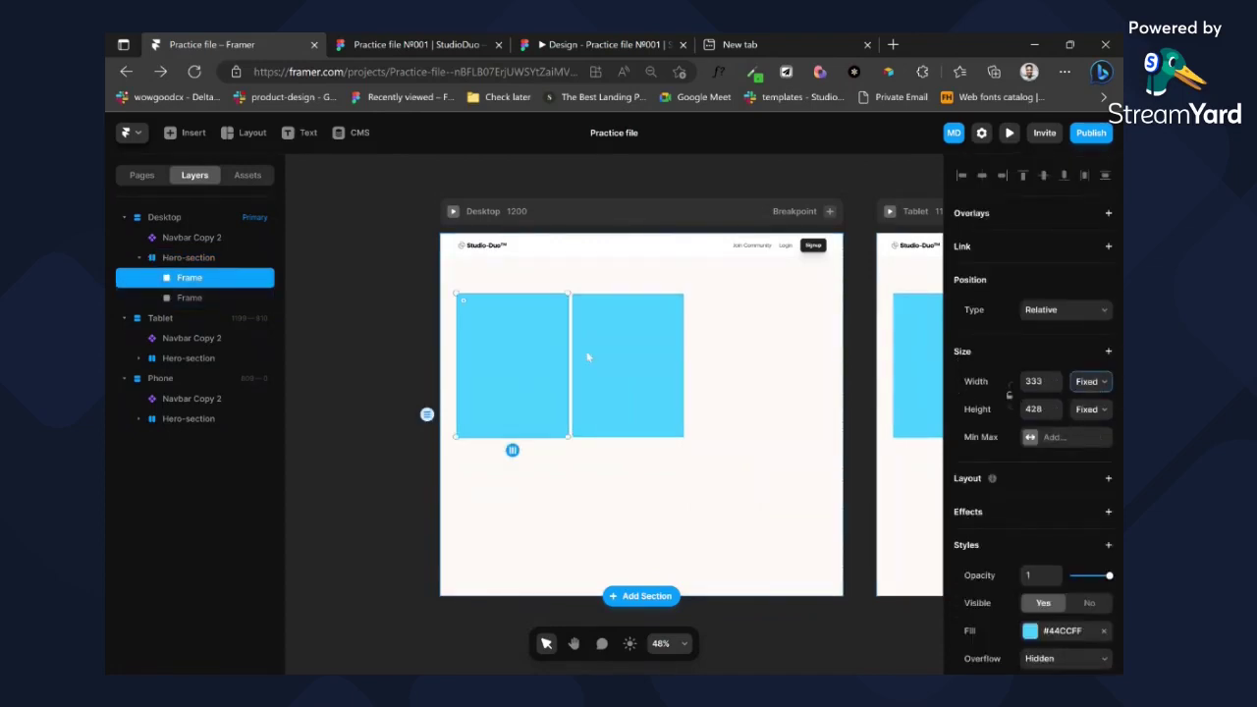
{"action": "left_click_drag", "start_coordinate": [568, 351], "coordinate": [656, 350]}
{"action": "left_click", "coordinate": [681, 457]}
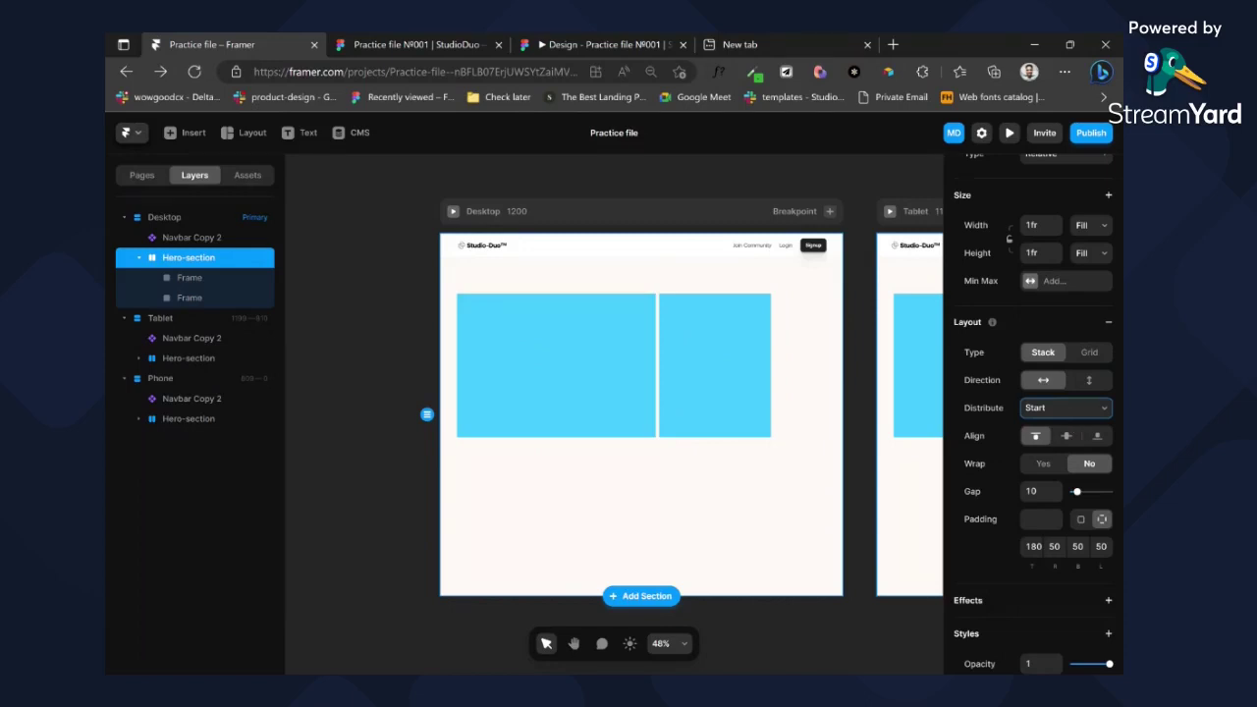
{"action": "left_click", "coordinate": [1090, 428]}
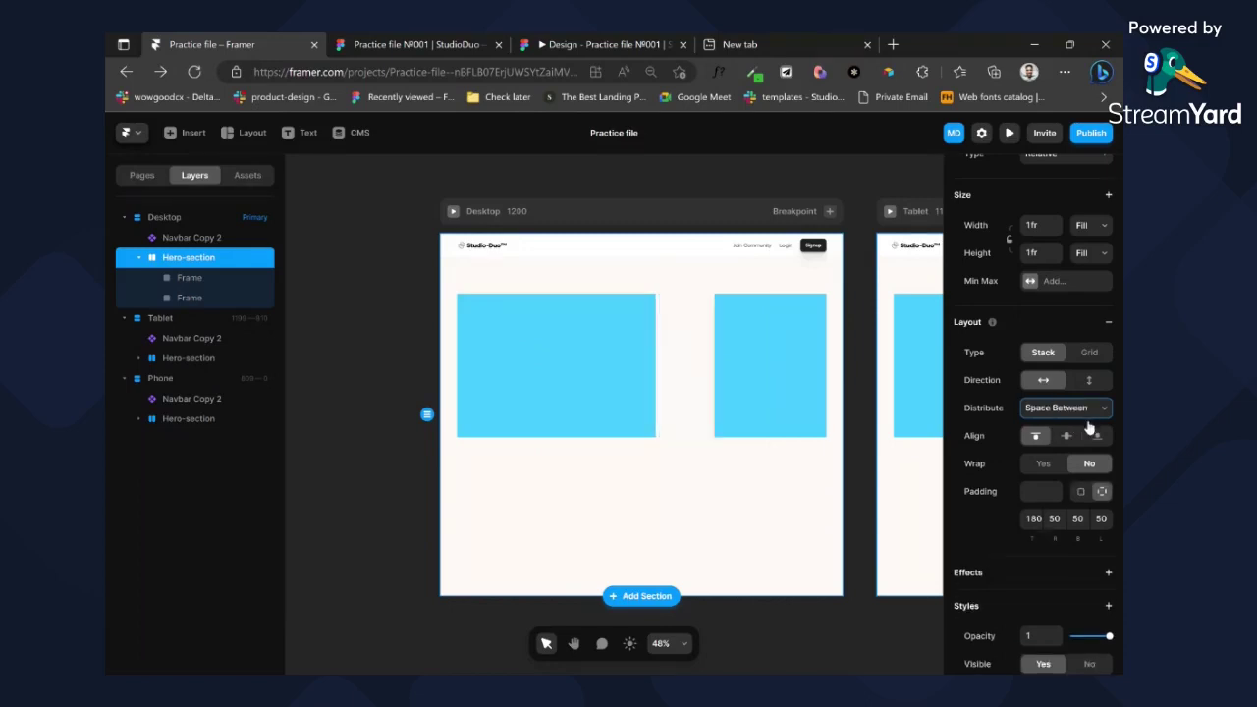
- Inspect both hero frames, compare them with the hero layout in the Figma prototype, and return to Framer
{"action": "left_click", "coordinate": [634, 342]}
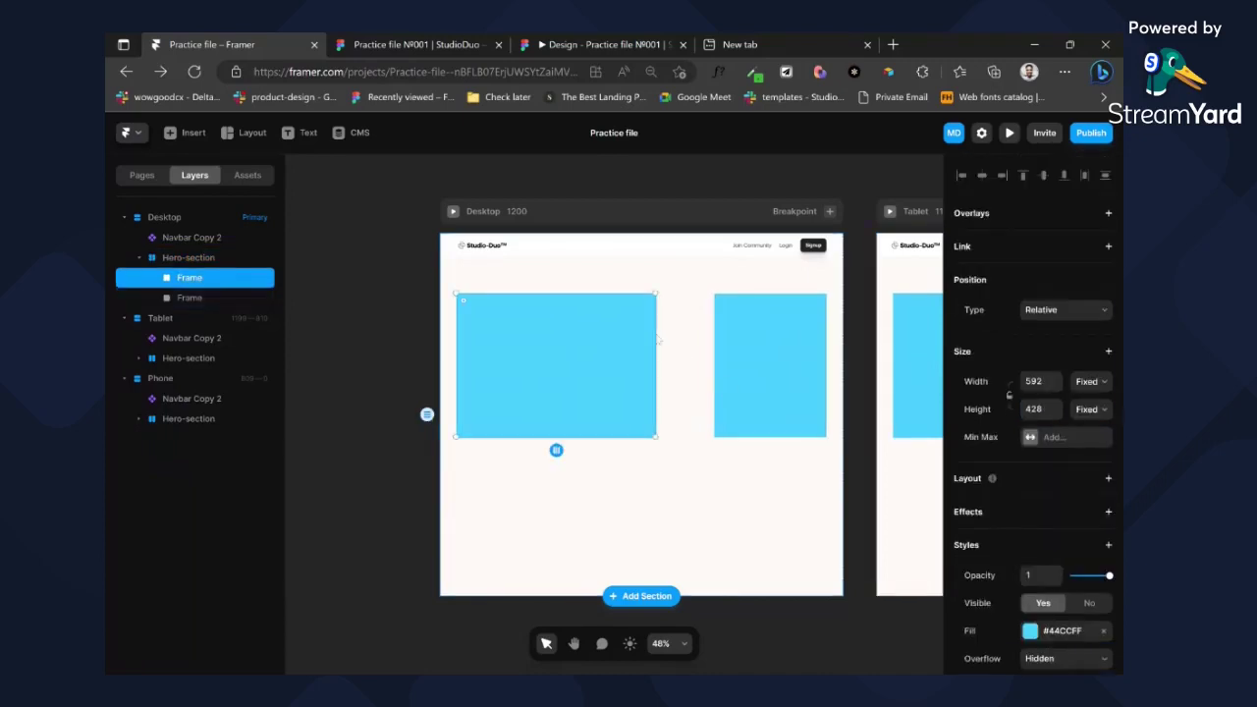
{"action": "left_click", "coordinate": [743, 325]}
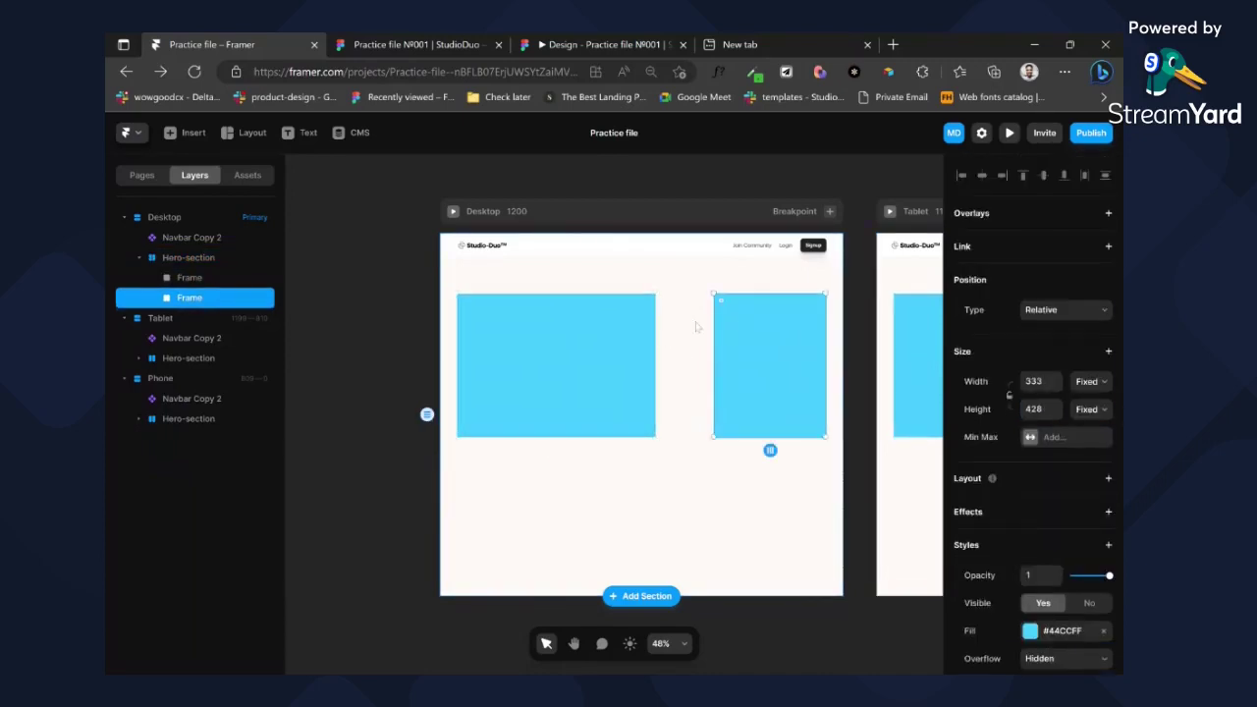
{"action": "scroll", "coordinate": [1021, 424], "scroll_direction": "down", "scroll_amount": 3}
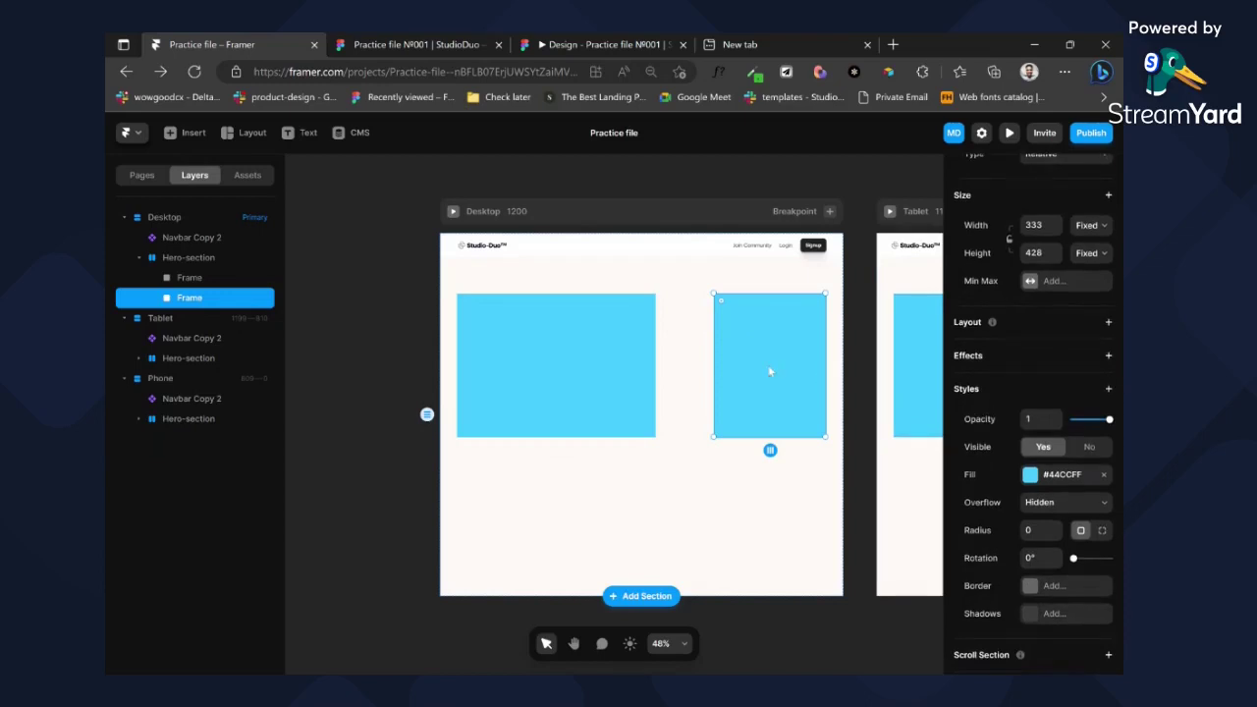
{"action": "left_click", "coordinate": [513, 353]}
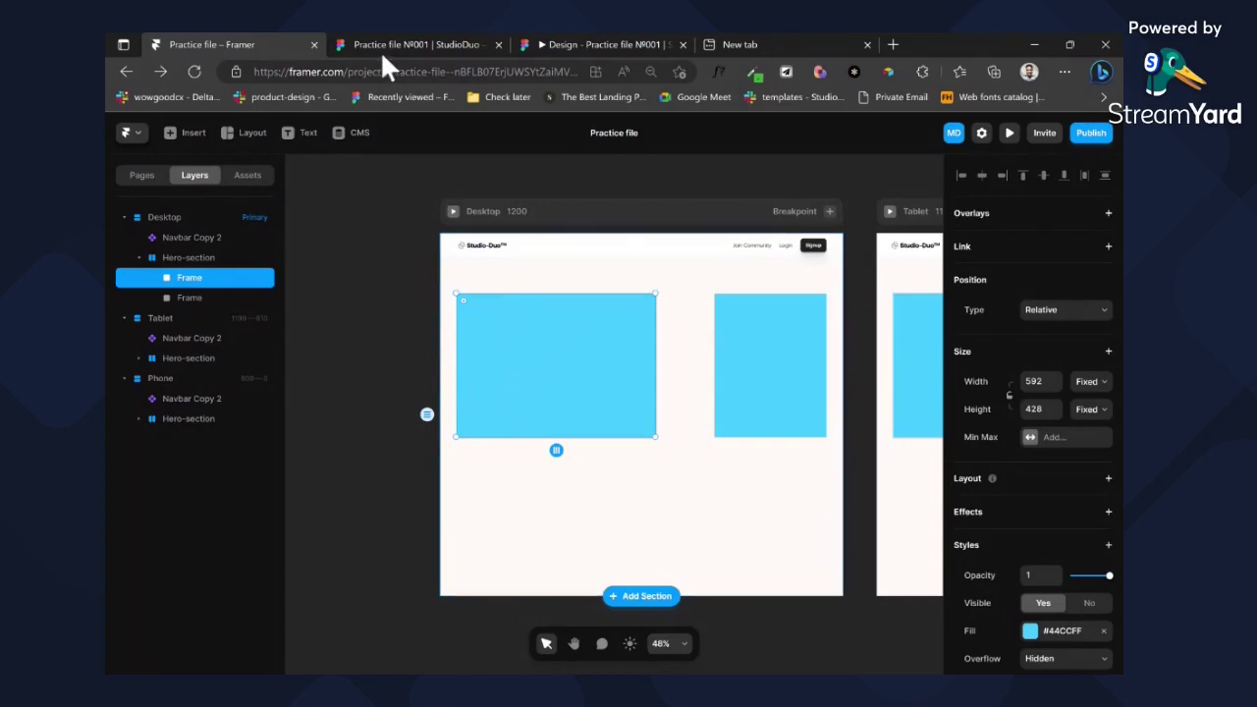
{"action": "left_click", "coordinate": [628, 39]}
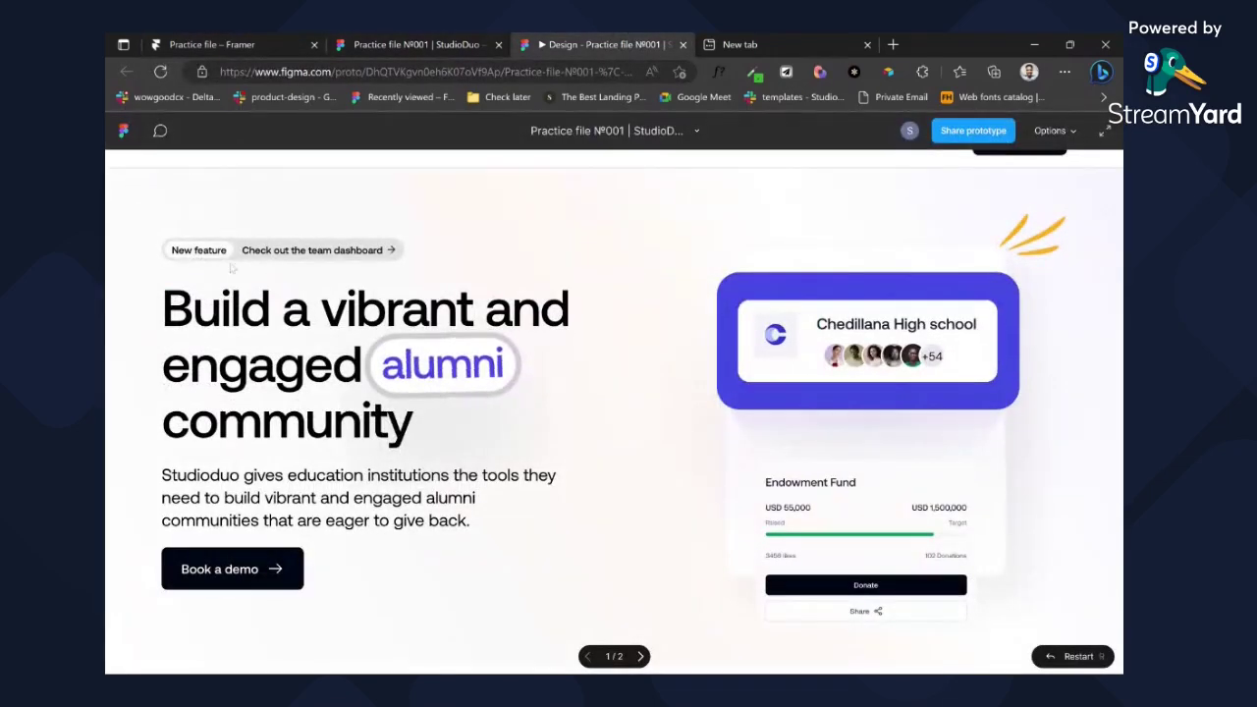
{"action": "left_click", "coordinate": [259, 44]}
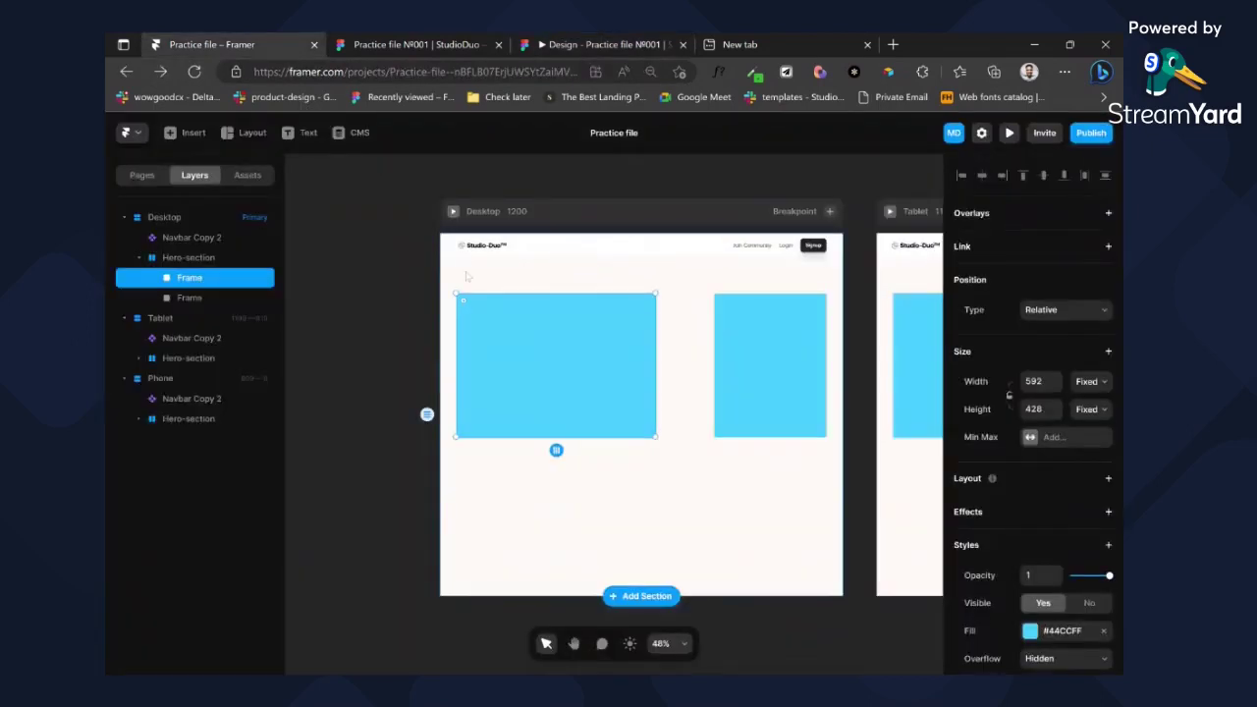
- Open the navbar component and set the font of the Desktop variant's Signup button text to Aeonik Regular
{"action": "double_click", "coordinate": [818, 247]}
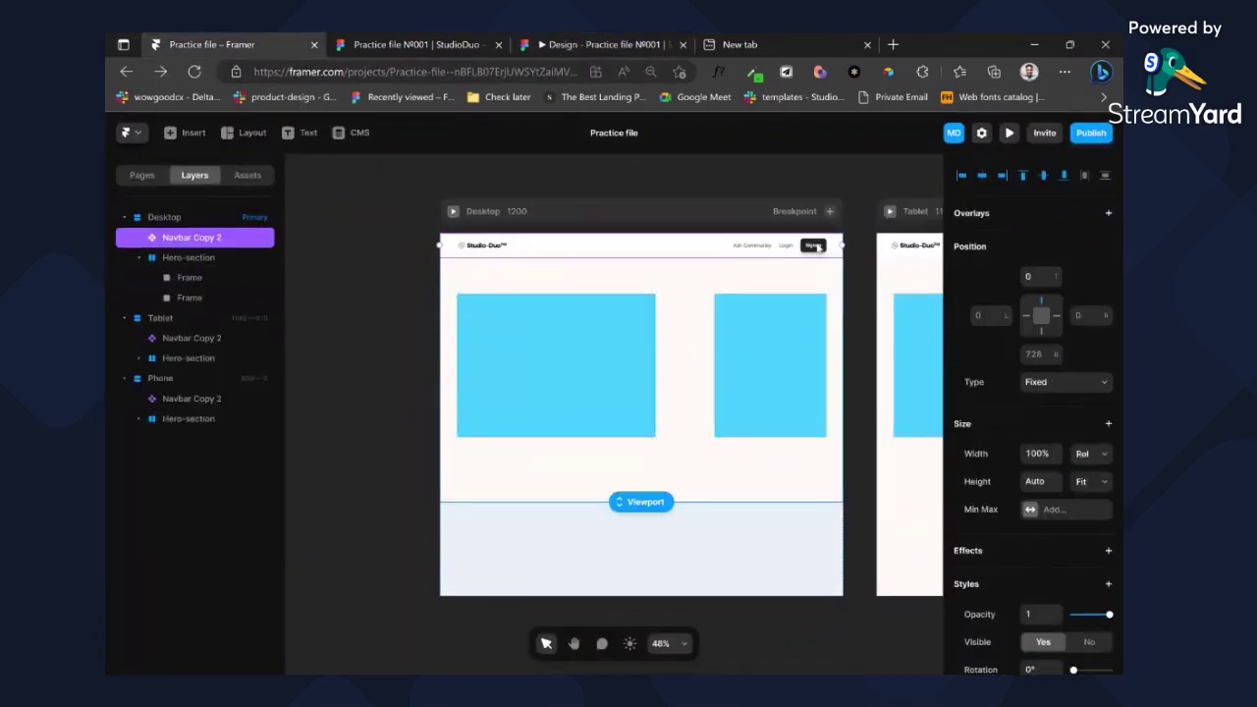
{"action": "scroll", "coordinate": [792, 442], "scroll_direction": "up", "scroll_amount": 5}
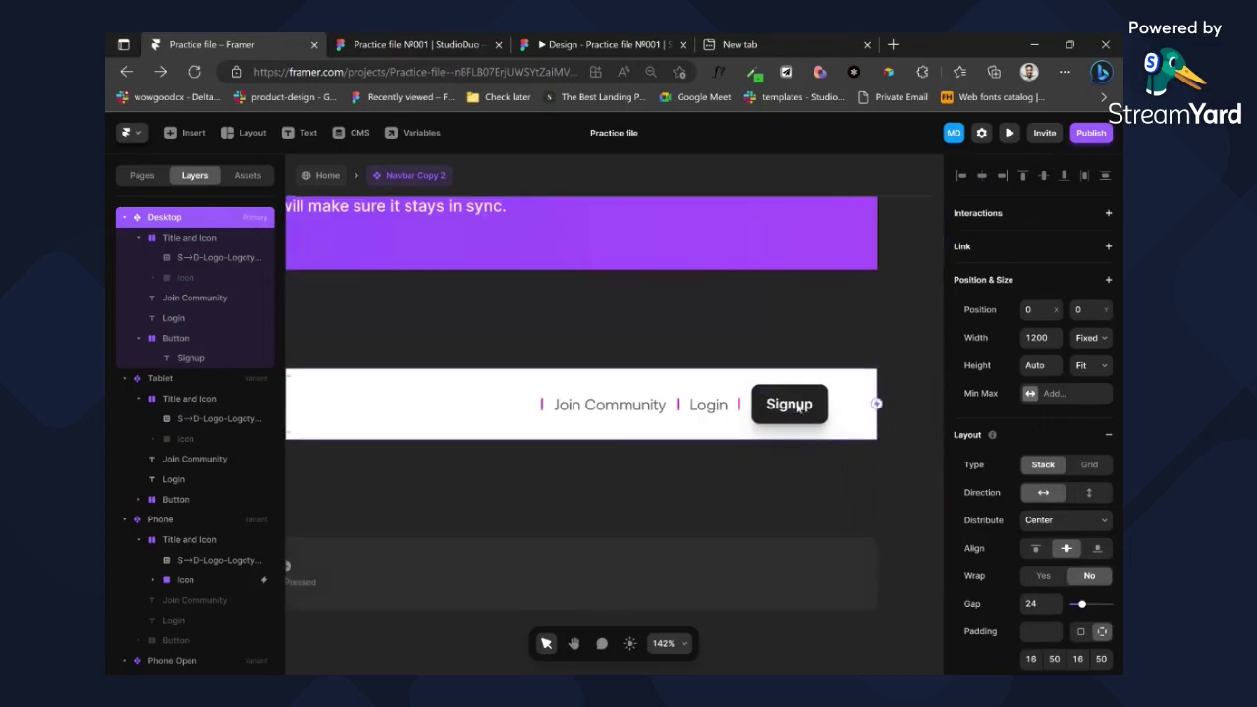
{"action": "left_click", "coordinate": [791, 414]}
{"action": "scroll", "coordinate": [1070, 517], "scroll_direction": "down", "scroll_amount": 3}
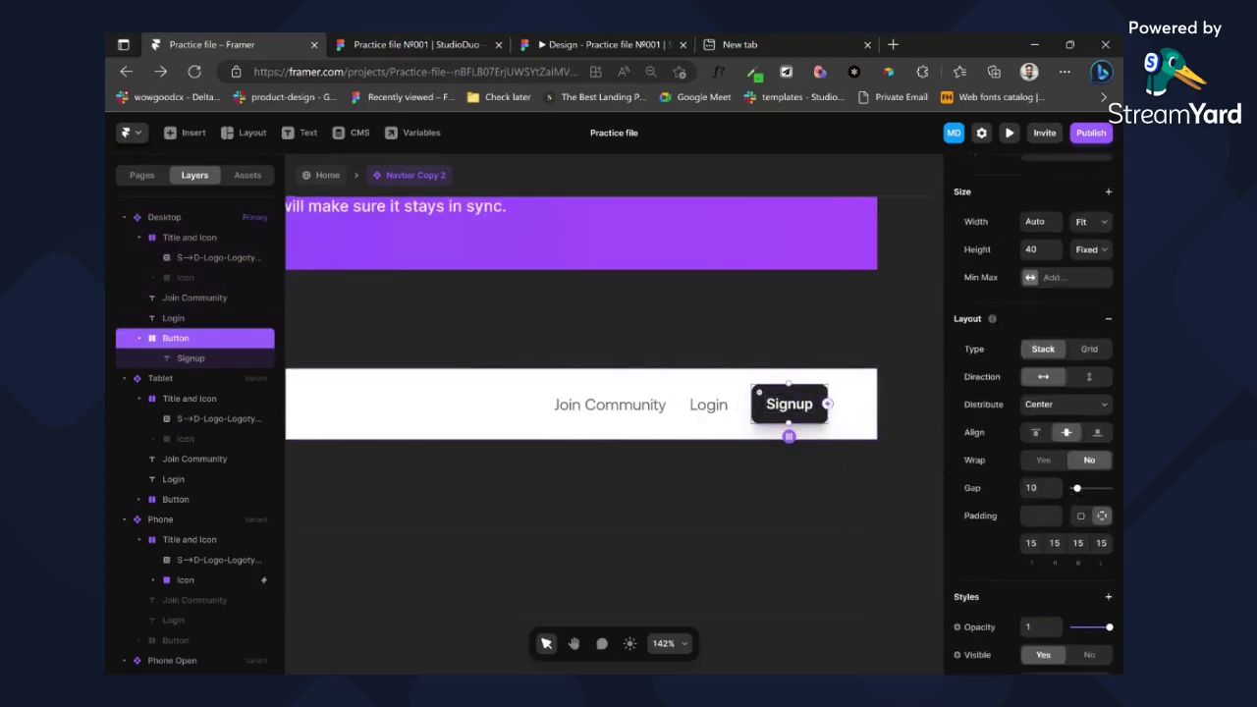
{"action": "left_click", "coordinate": [812, 408]}
{"action": "scroll", "coordinate": [1031, 294], "scroll_direction": "down", "scroll_amount": 5}
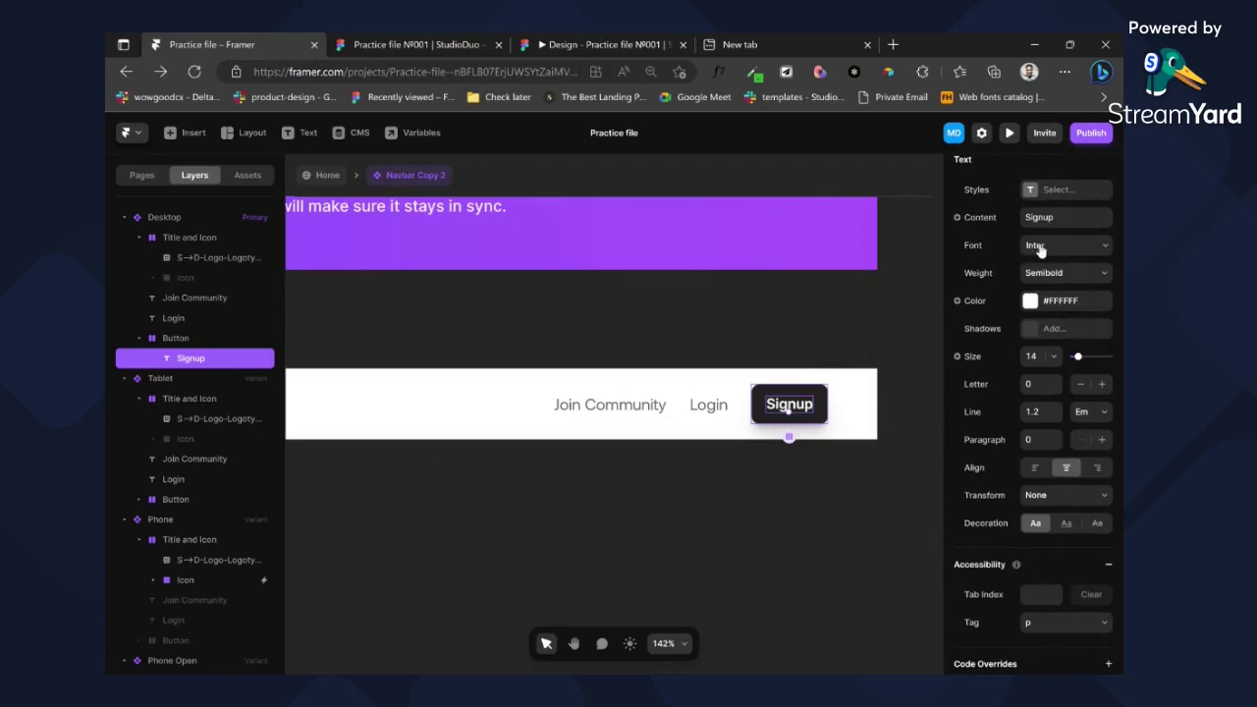
{"action": "left_click", "coordinate": [1040, 248]}
{"action": "left_click", "coordinate": [863, 304]}
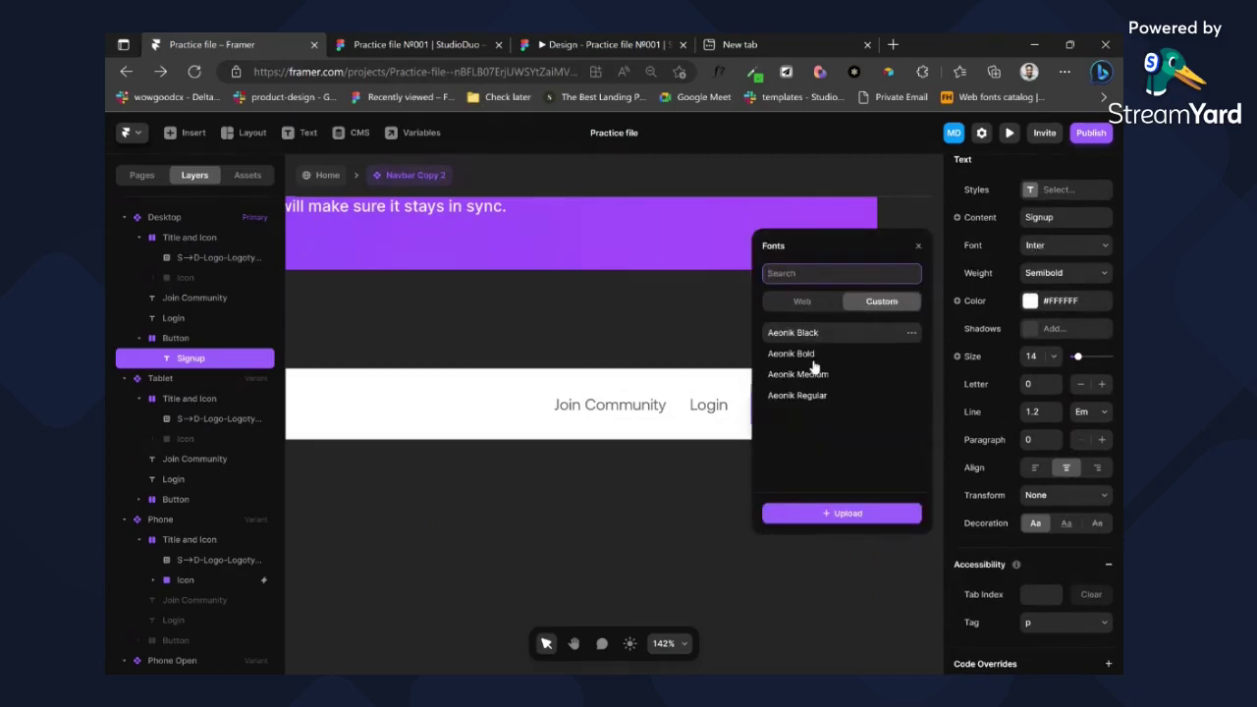
{"action": "left_click", "coordinate": [808, 395]}
{"action": "left_click", "coordinate": [918, 245]}
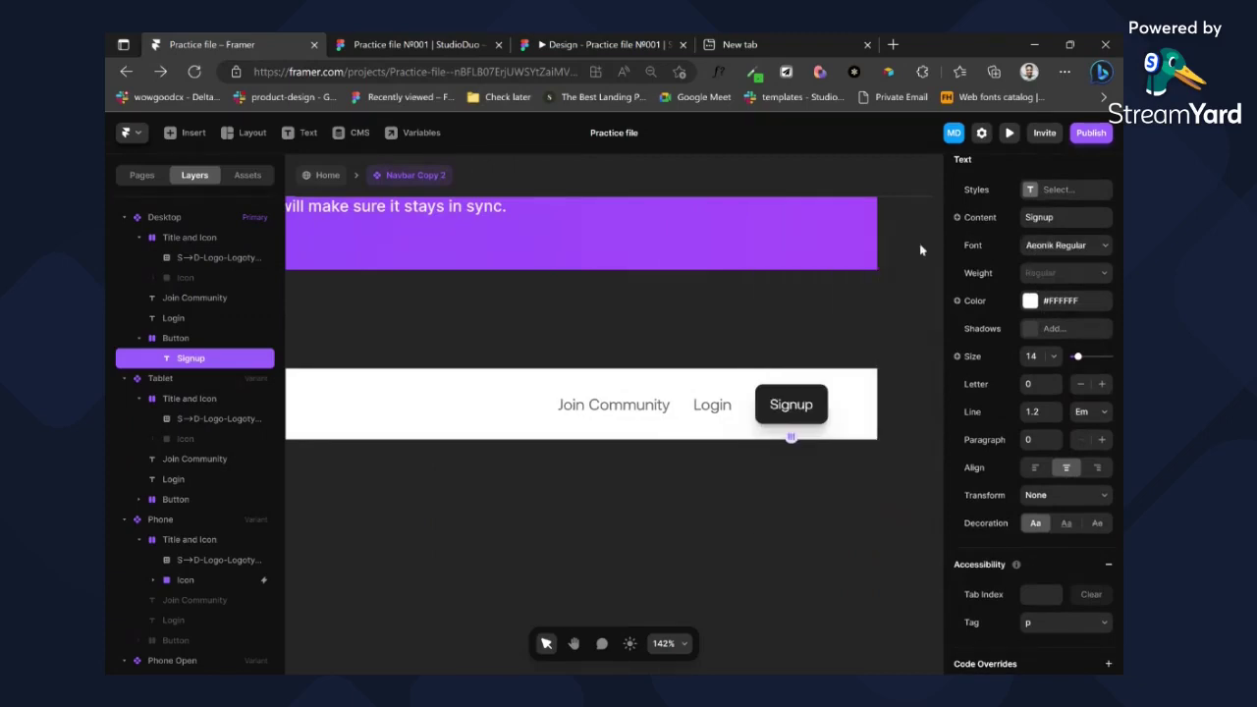
{"action": "left_click", "coordinate": [799, 399]}
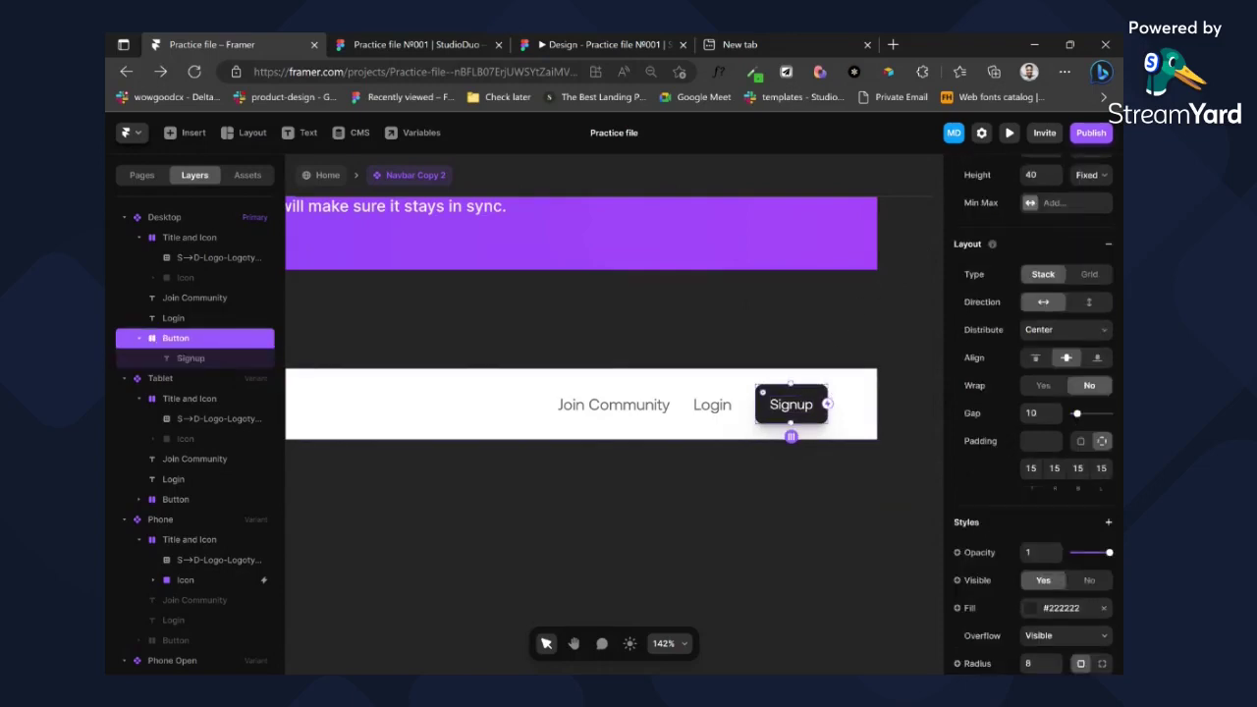
- Switch to the Figma design file and inspect the size variant of the navbar's Book a demo button
{"action": "left_click", "coordinate": [423, 39]}
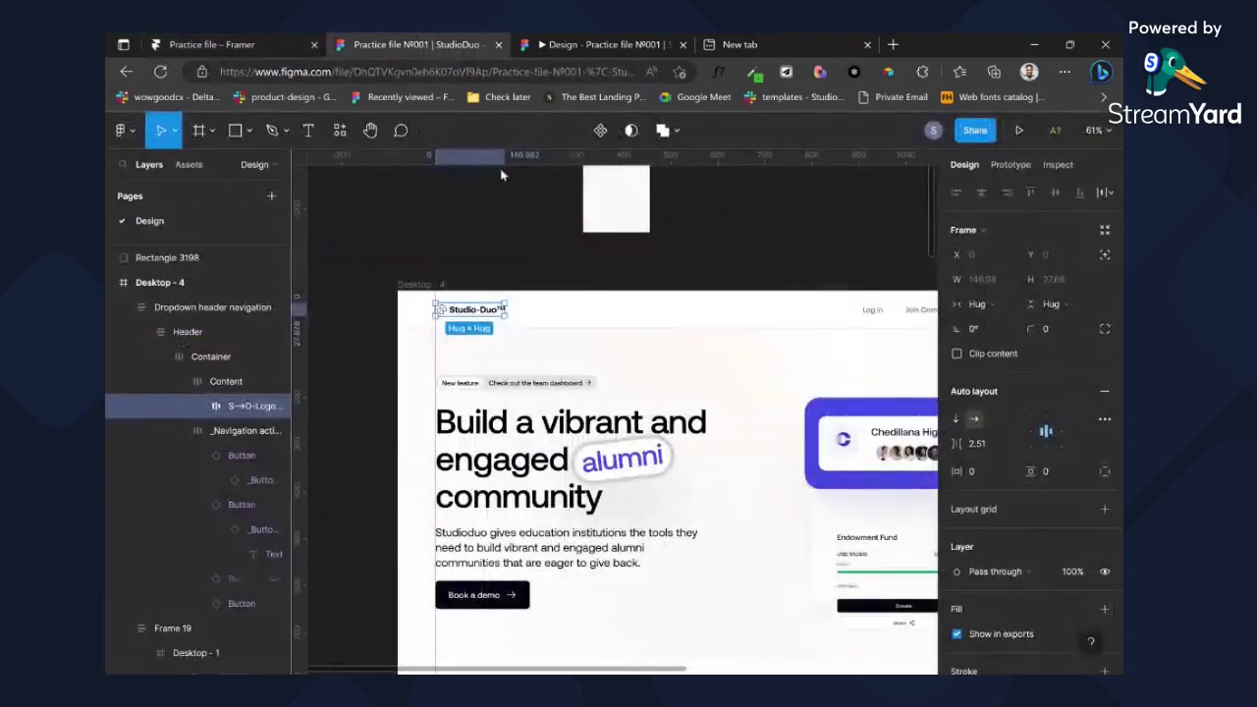
{"action": "scroll", "coordinate": [721, 364], "scroll_direction": "right", "scroll_amount": 6}
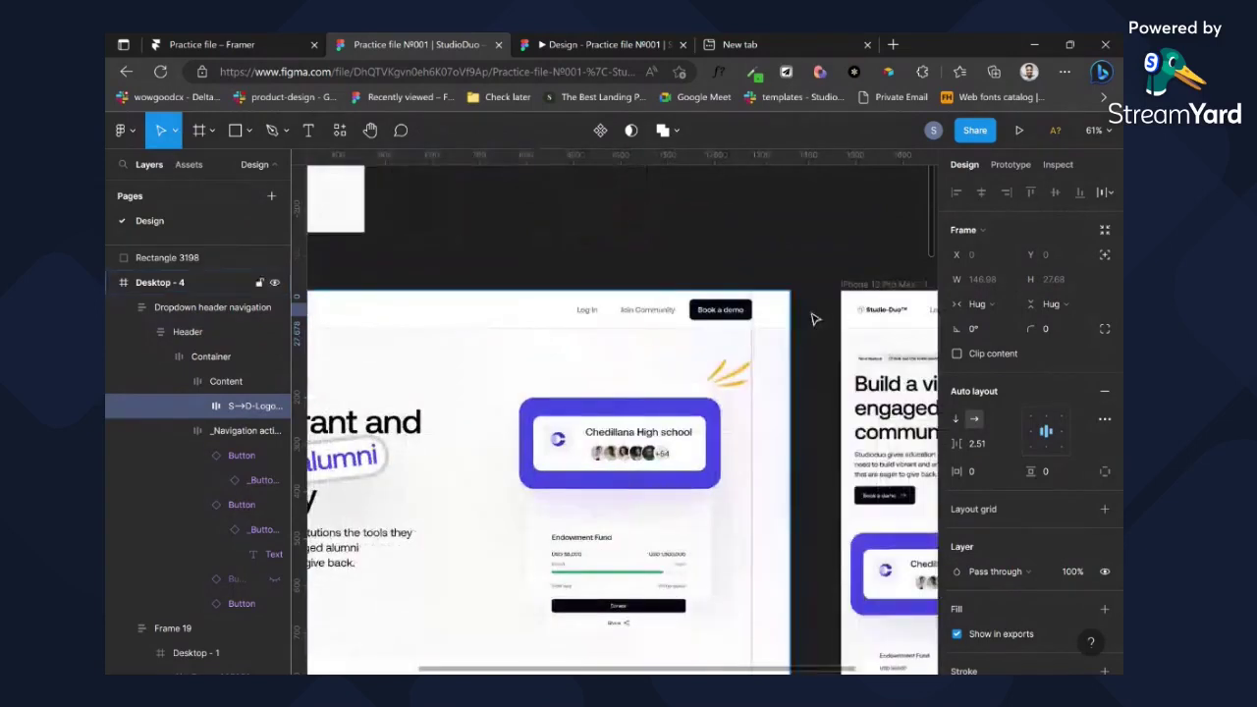
{"action": "left_click", "coordinate": [693, 310]}
{"action": "double_click", "coordinate": [703, 311]}
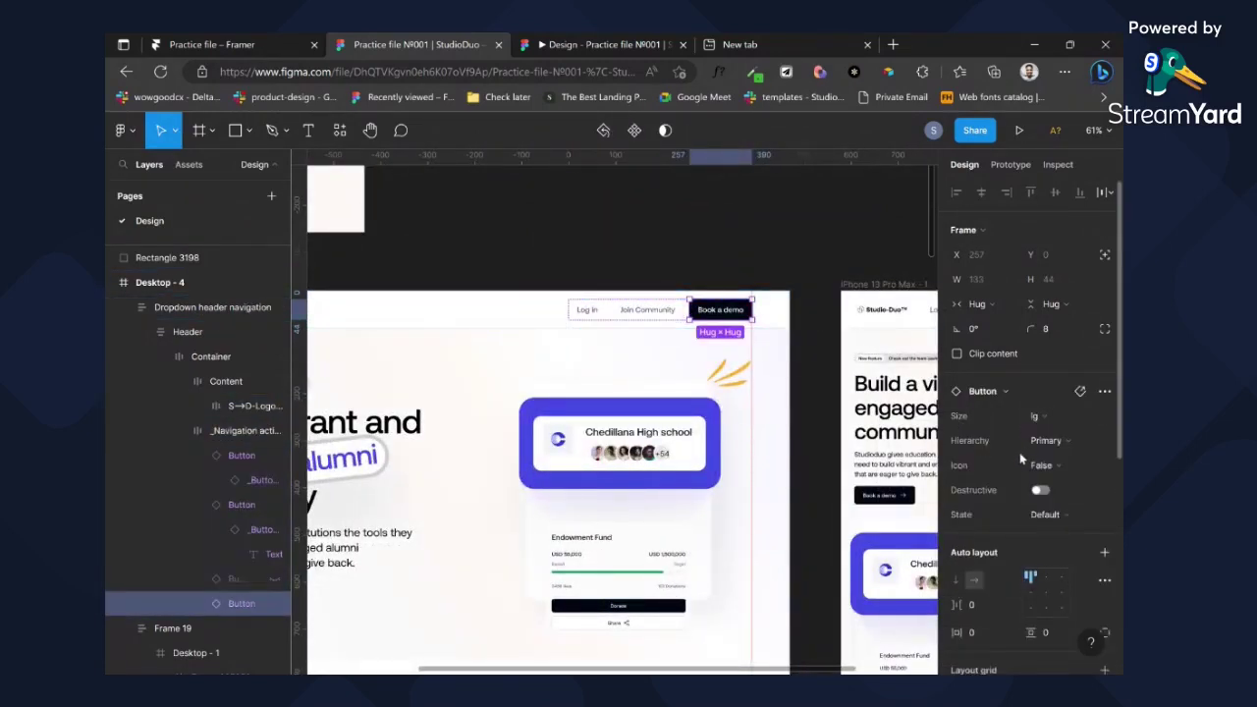
{"action": "left_click", "coordinate": [1051, 420]}
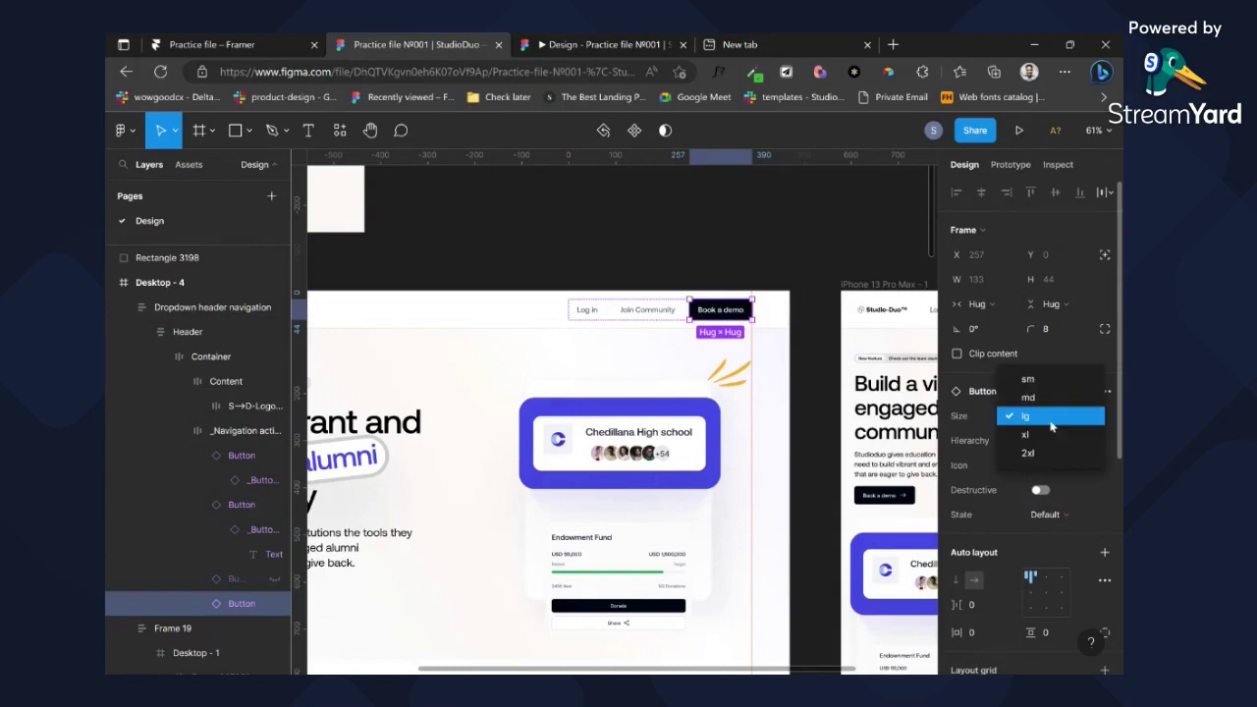
{"action": "left_click", "coordinate": [1027, 416]}
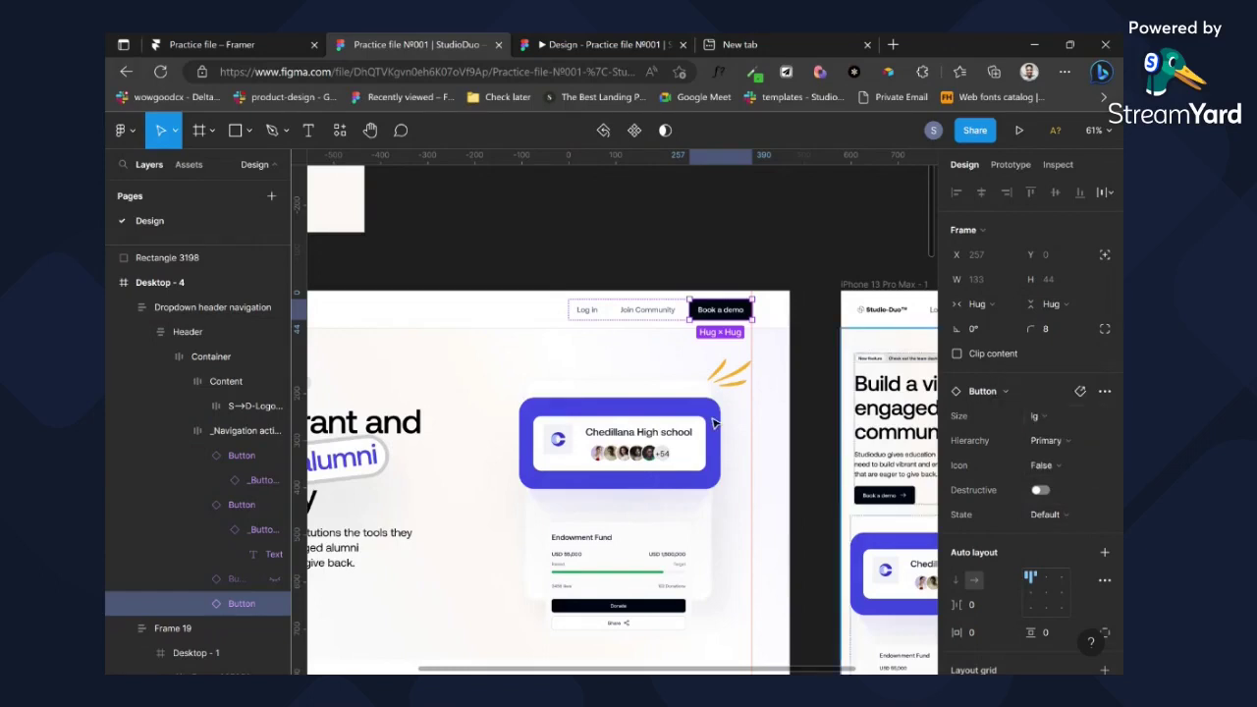
- Inspect the size, padding and gap of the hero section's Book a demo button
{"action": "scroll", "coordinate": [618, 481], "scroll_direction": "left", "scroll_amount": 5}
{"action": "left_click", "coordinate": [359, 597]}
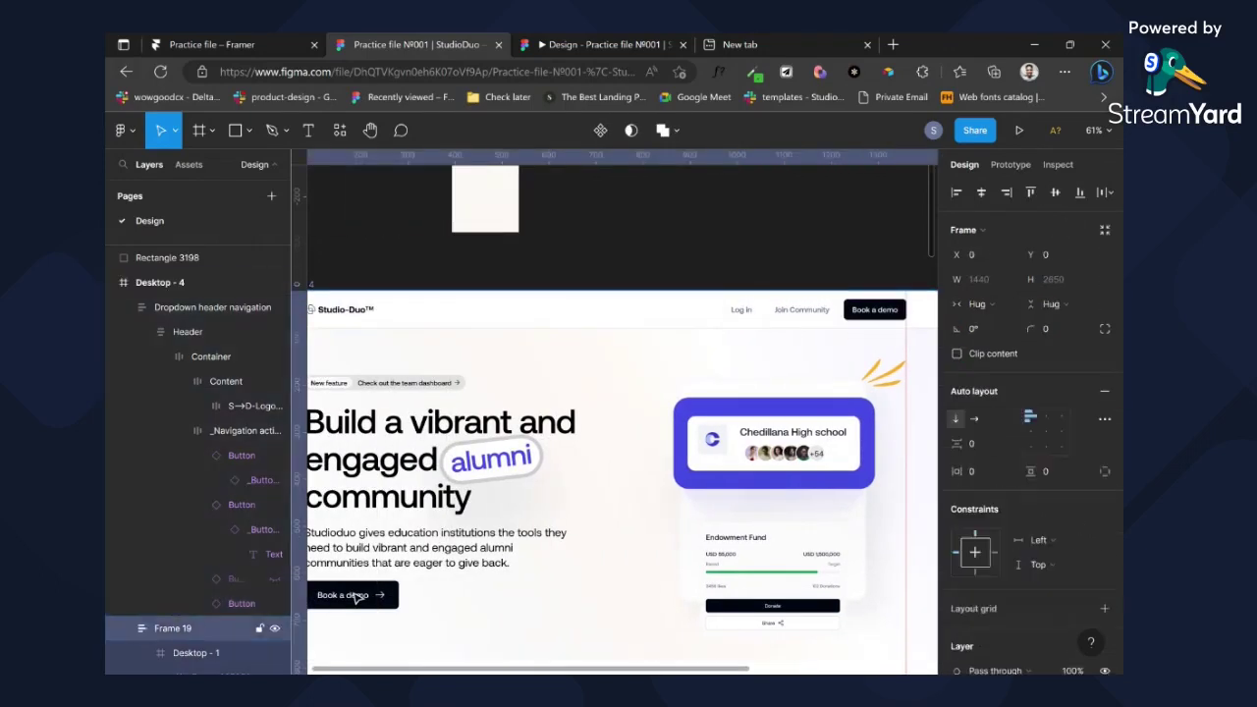
{"action": "left_click", "coordinate": [358, 597]}
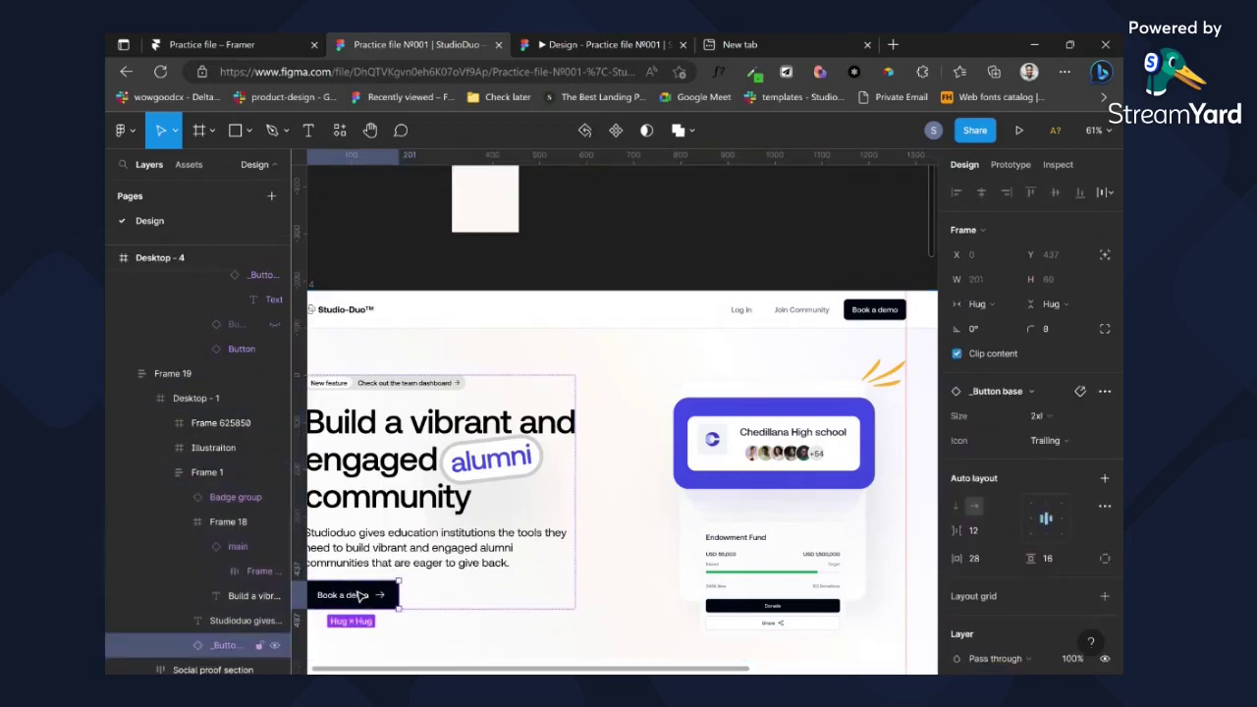
{"action": "double_click", "coordinate": [360, 595]}
{"action": "left_click", "coordinate": [366, 562]}
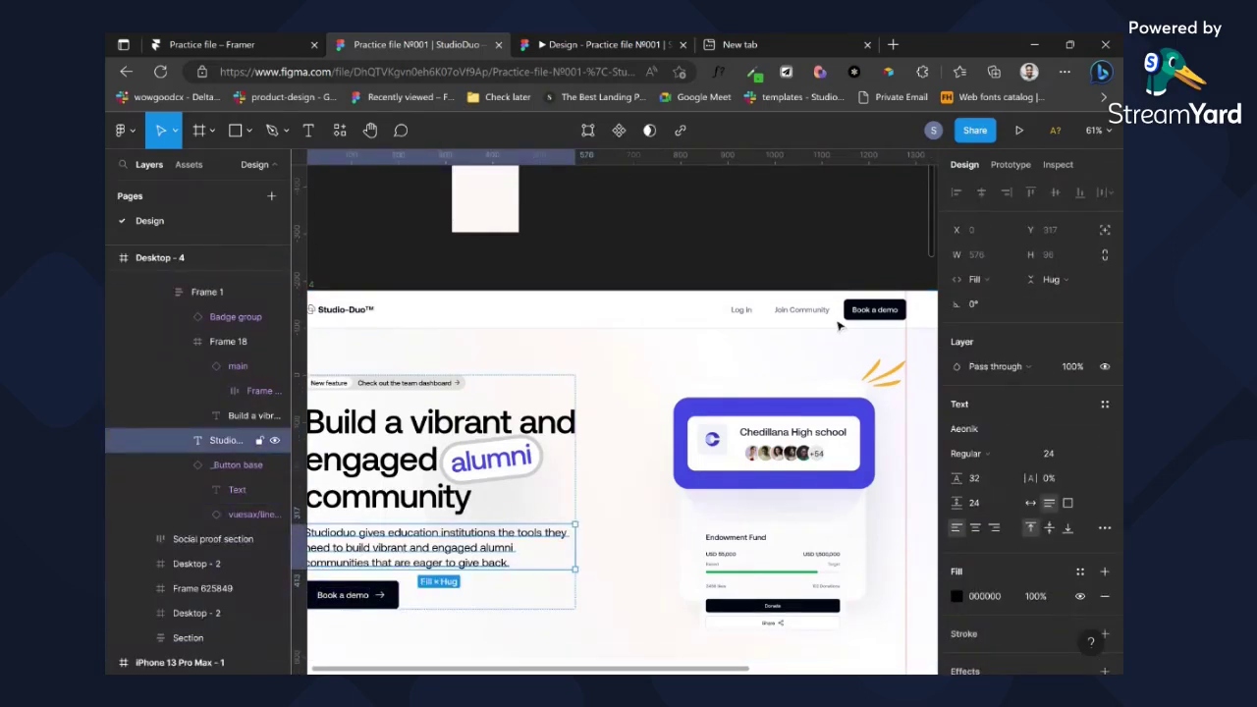
{"action": "left_click", "coordinate": [377, 595]}
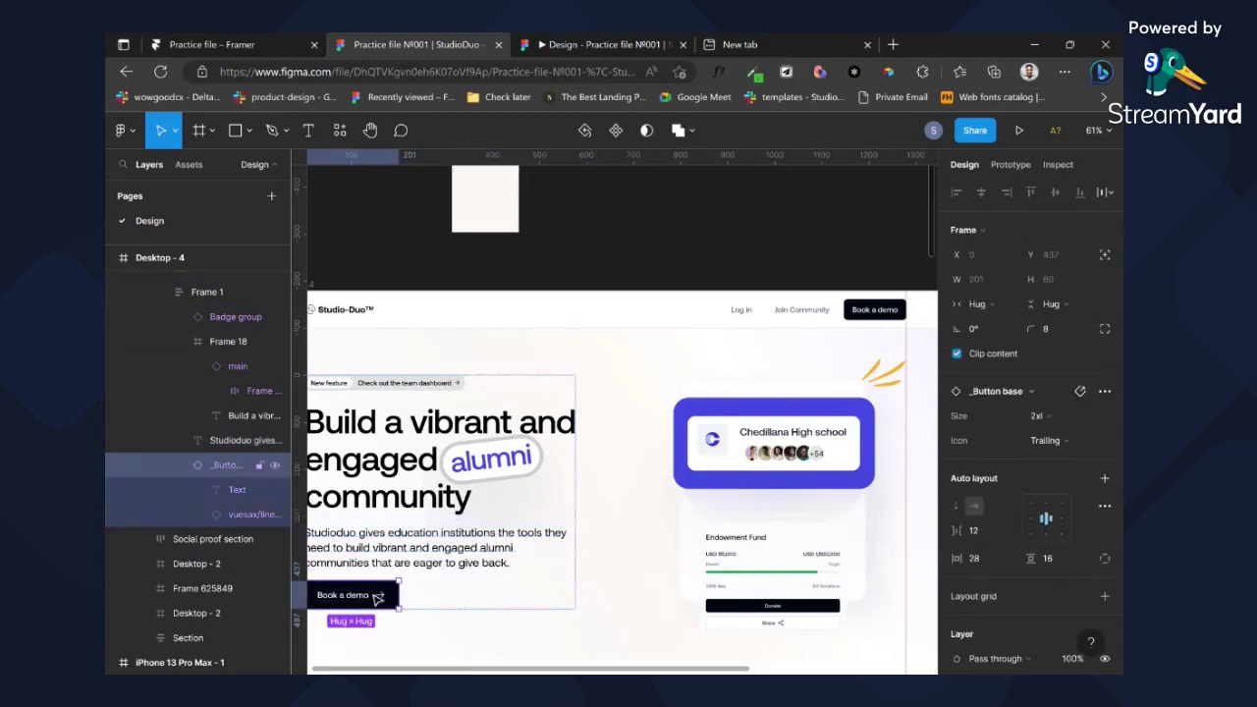
- Inspect the size variants of the Book a demo and Subscribe buttons in the CTA section
{"action": "scroll", "coordinate": [677, 531], "scroll_direction": "down", "scroll_amount": 3}
{"action": "scroll", "coordinate": [674, 527], "scroll_direction": "down", "scroll_amount": 6}
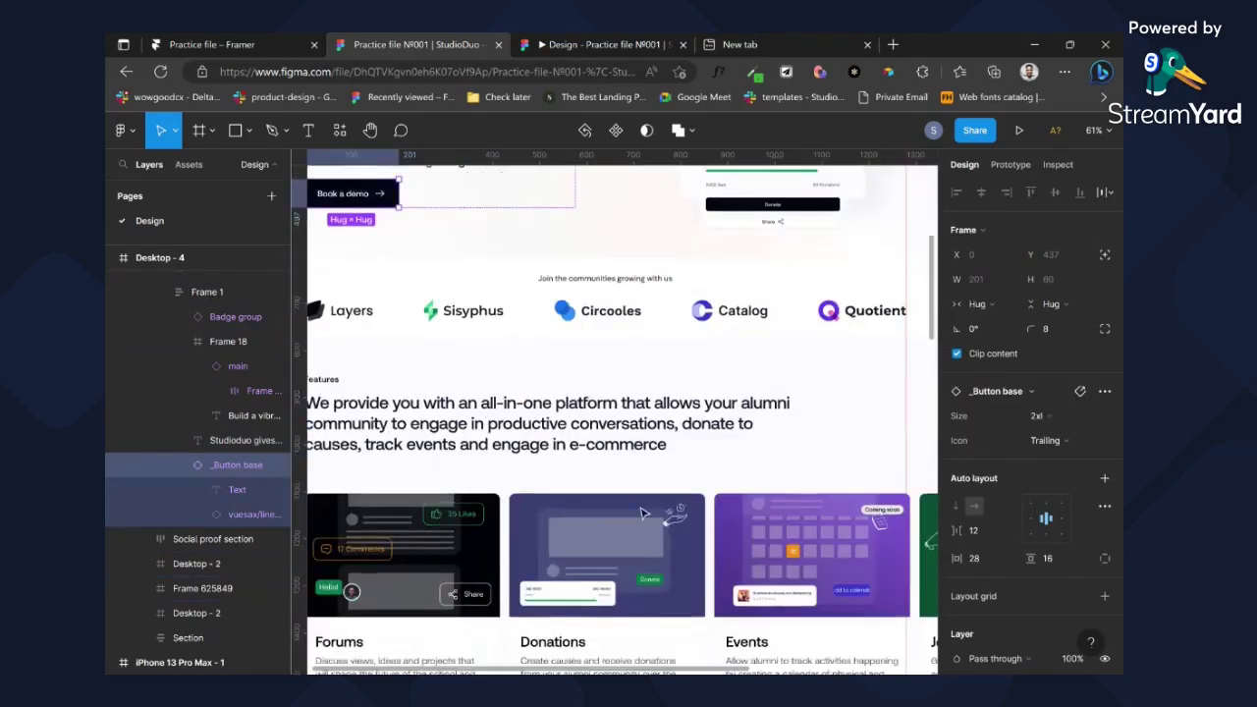
{"action": "scroll", "coordinate": [619, 512], "scroll_direction": "down", "scroll_amount": 6}
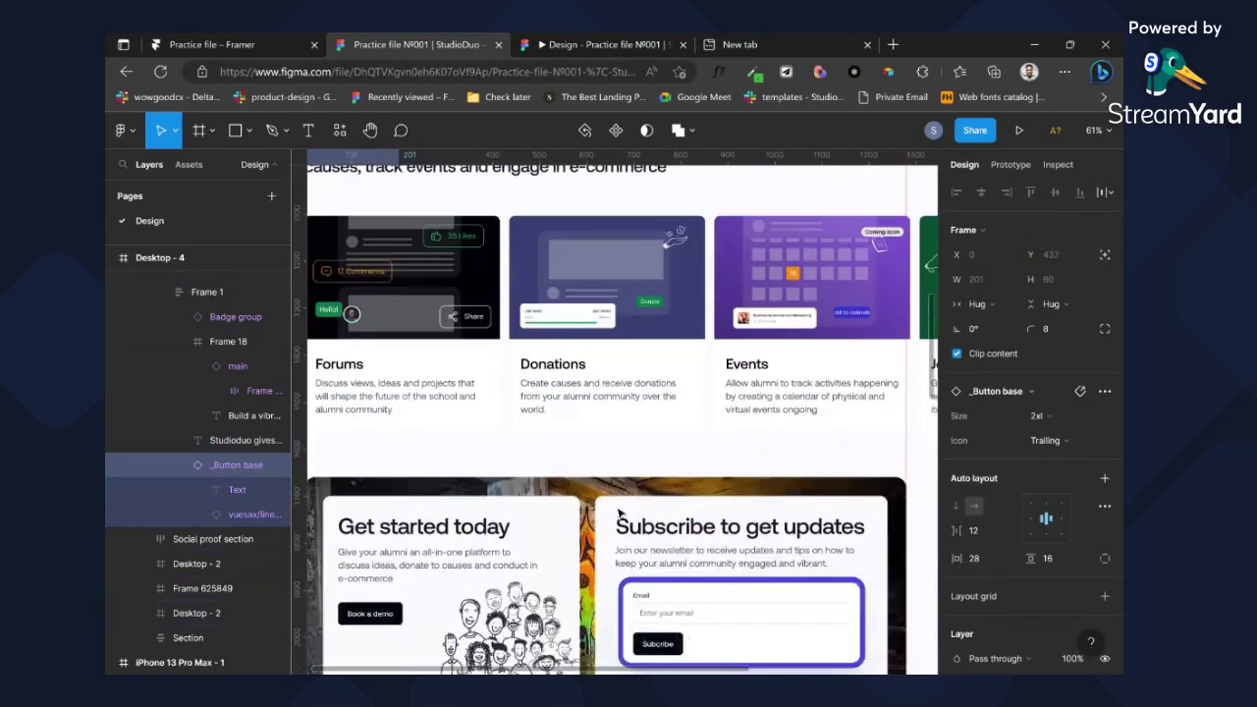
{"action": "left_click", "coordinate": [382, 488]}
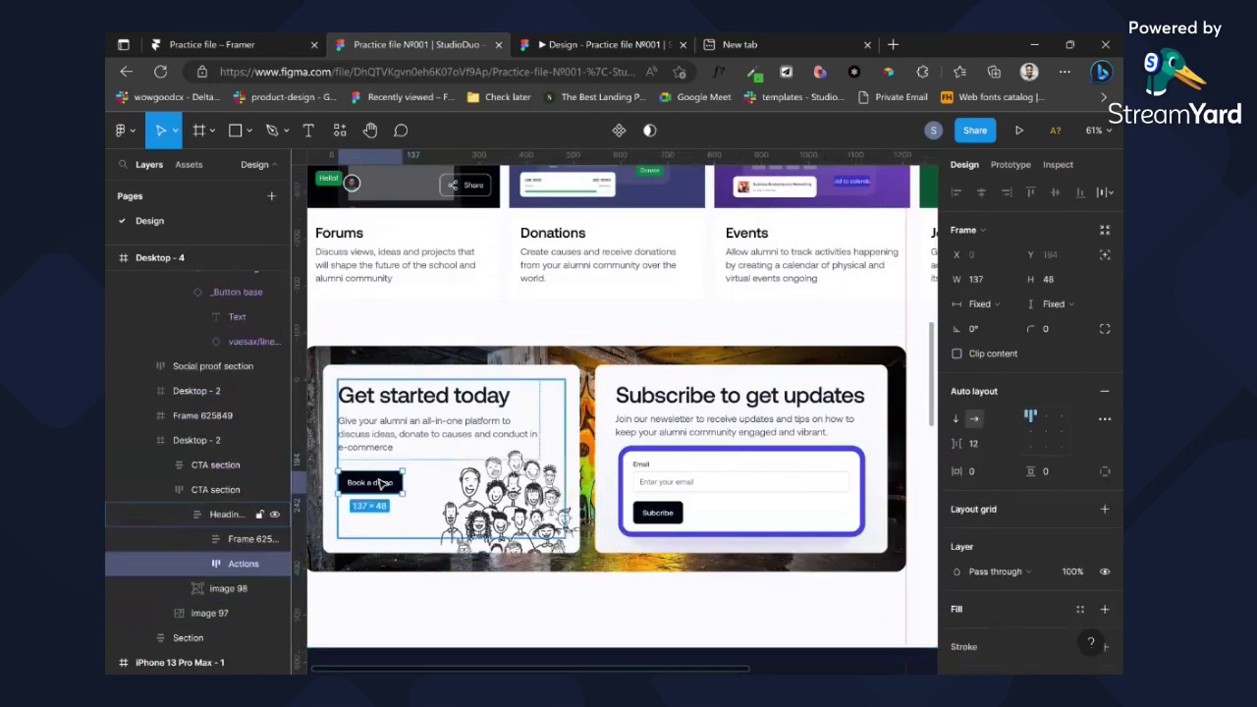
{"action": "left_click", "coordinate": [383, 484]}
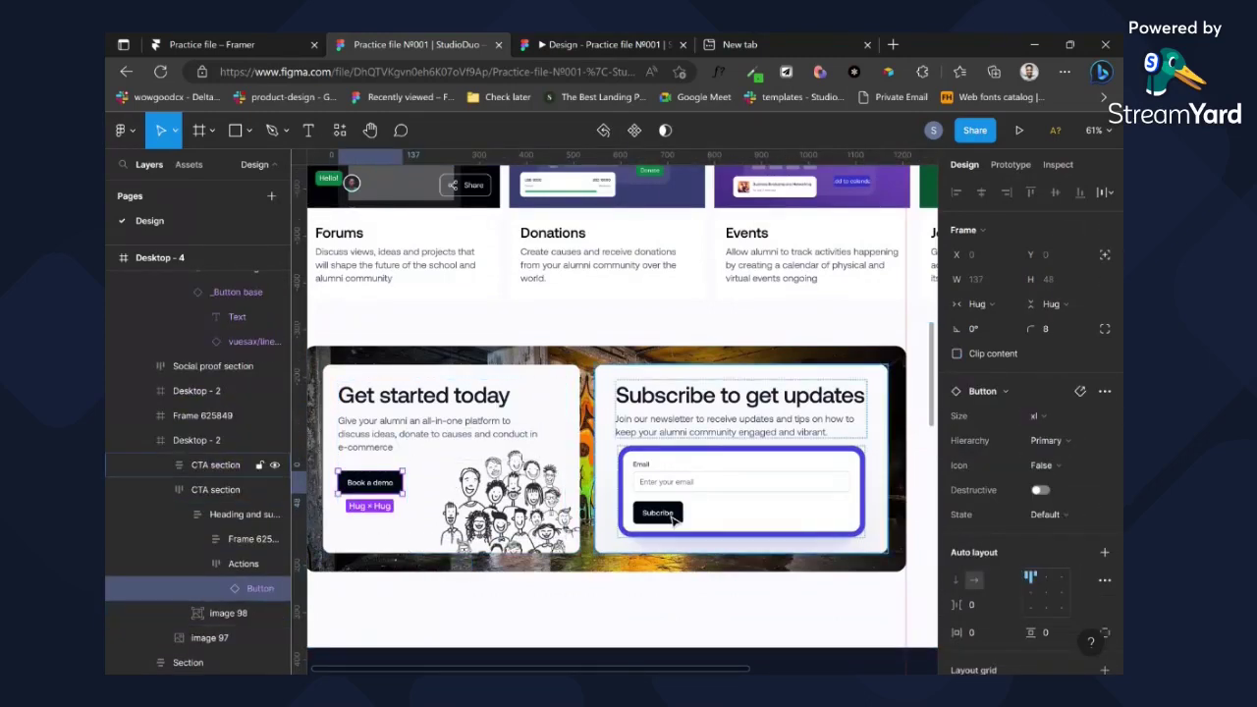
{"action": "left_click", "coordinate": [673, 518]}
{"action": "left_click", "coordinate": [674, 519]}
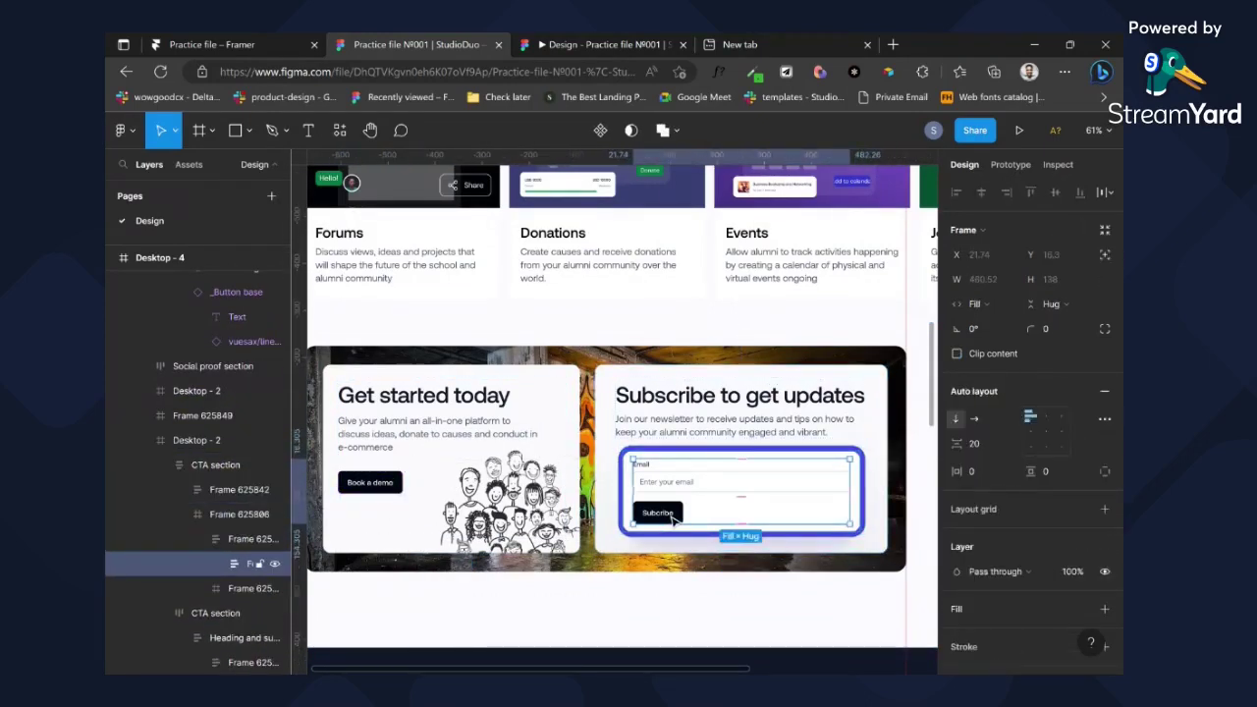
{"action": "double_click", "coordinate": [674, 519]}
{"action": "double_click", "coordinate": [674, 518]}
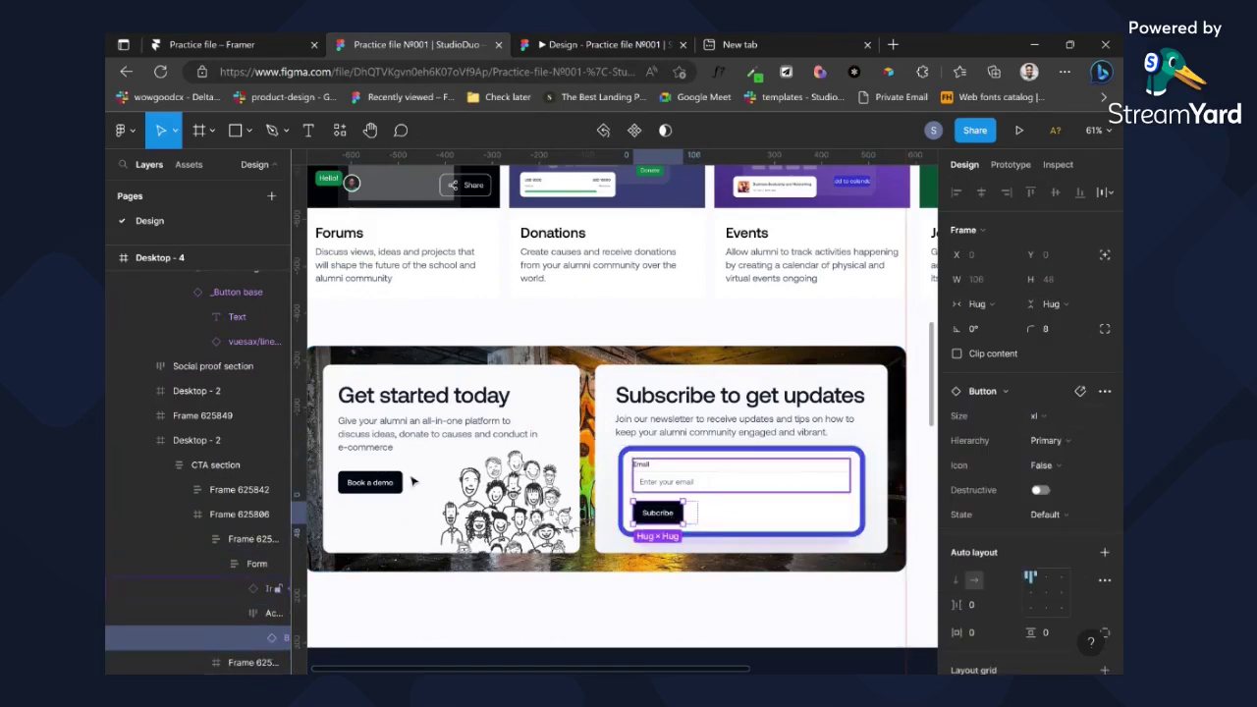
- Recheck the navbar's Book a demo button against the CTA buttons by examining its size variant
{"action": "scroll", "coordinate": [825, 432], "scroll_direction": "up", "scroll_amount": 5}
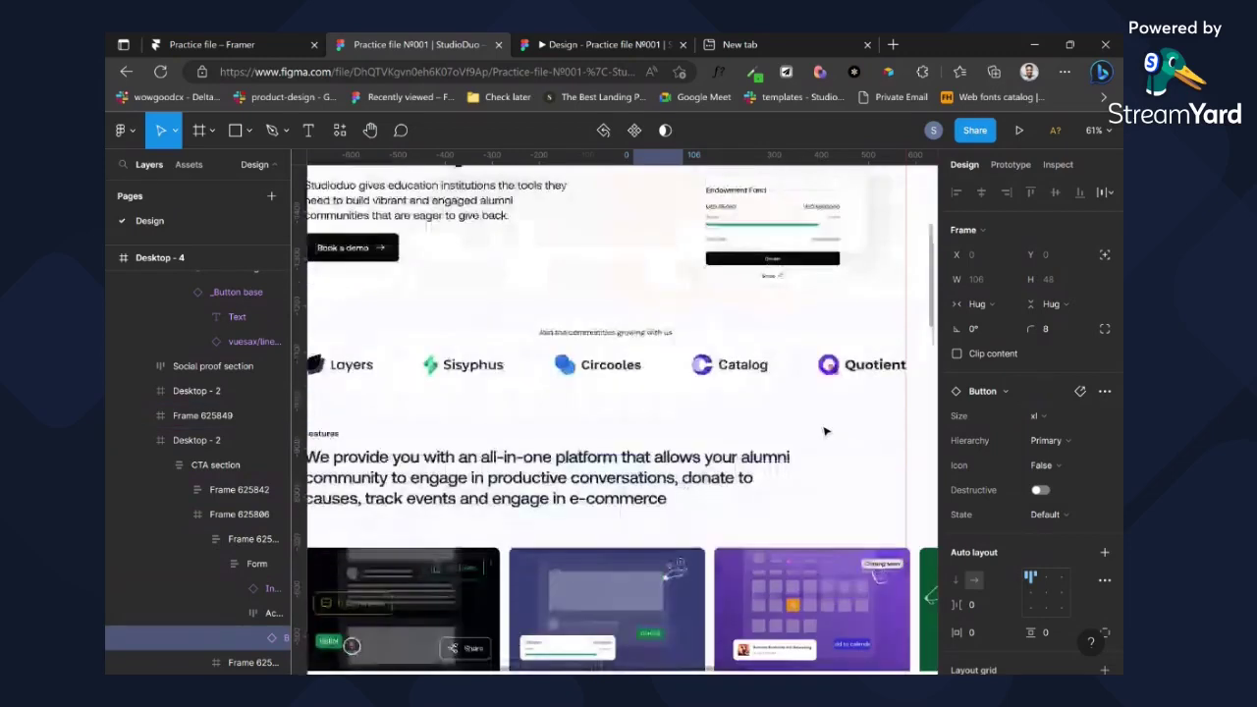
{"action": "scroll", "coordinate": [825, 432], "scroll_direction": "up", "scroll_amount": 5}
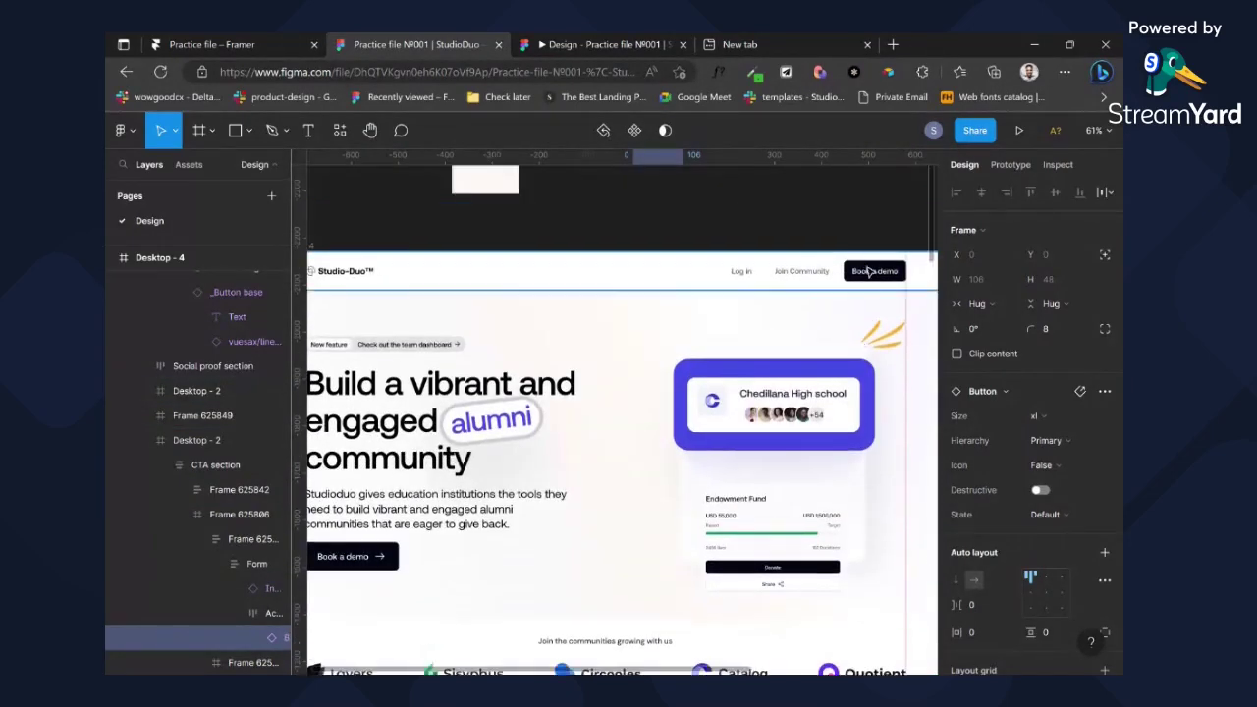
{"action": "double_click", "coordinate": [871, 274]}
{"action": "double_click", "coordinate": [871, 276]}
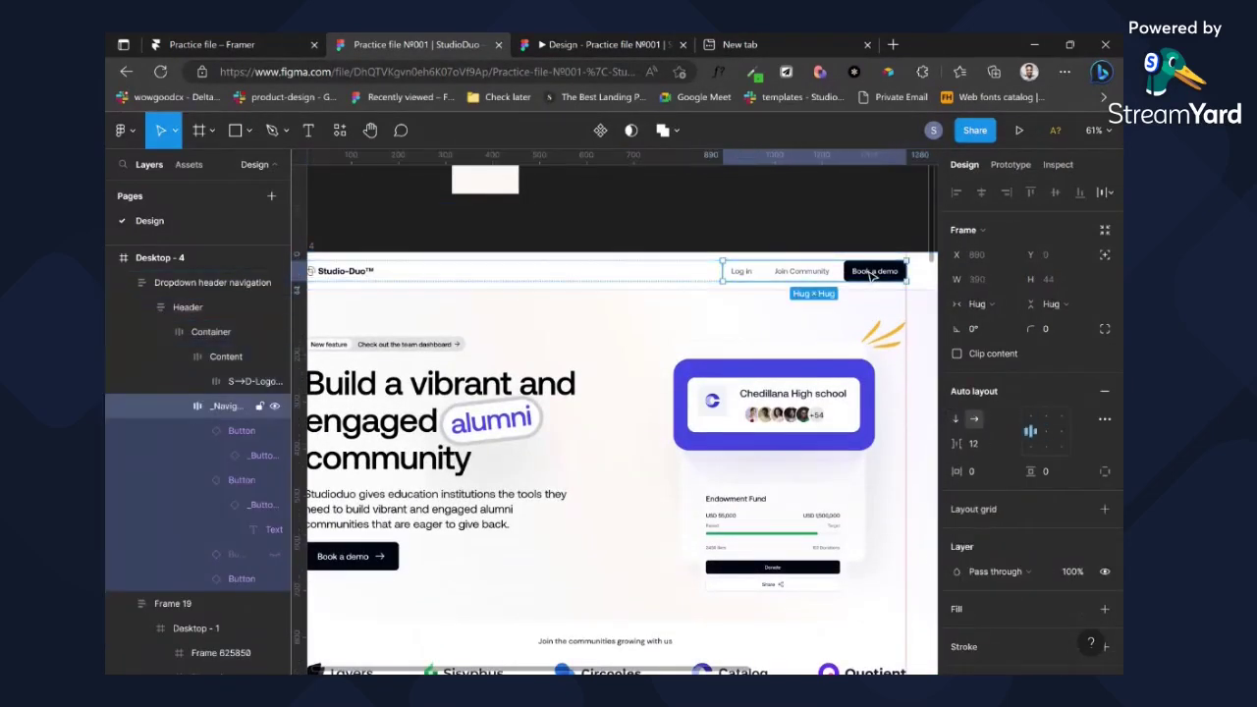
{"action": "left_click", "coordinate": [868, 275]}
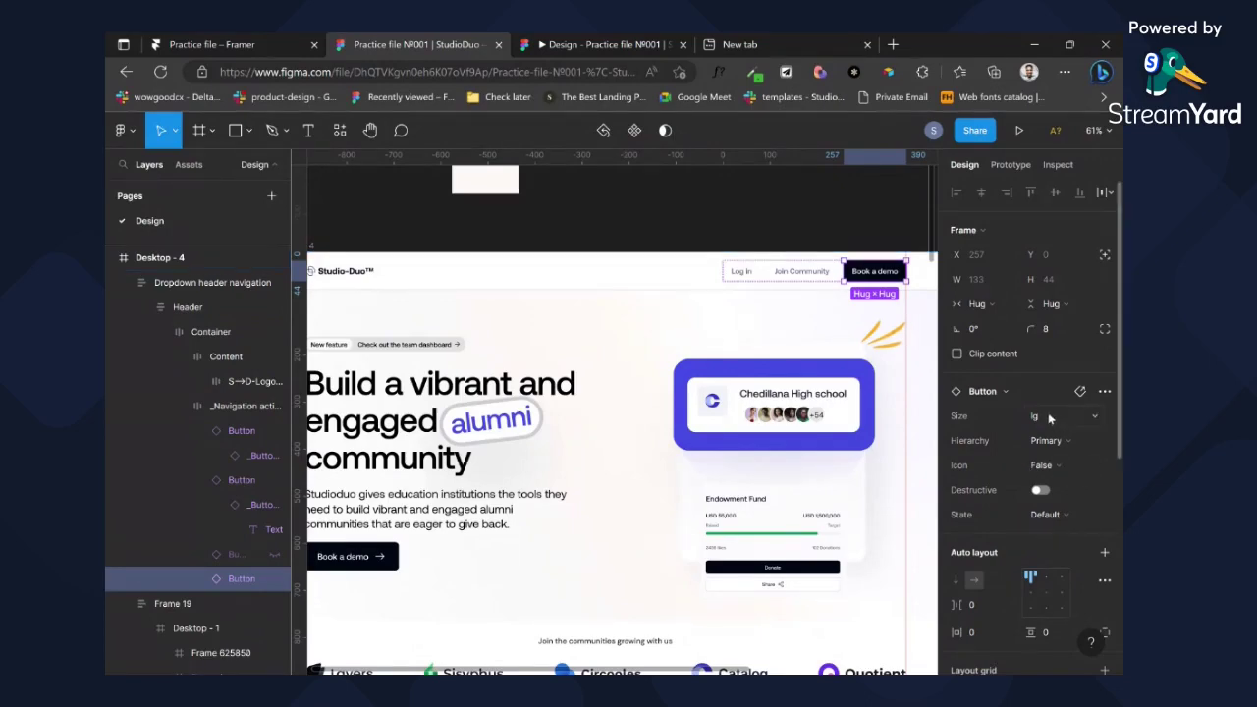
- Examine the padding and text style of the Book a demo button in the Get started today card
{"action": "scroll", "coordinate": [745, 459], "scroll_direction": "down", "scroll_amount": 15}
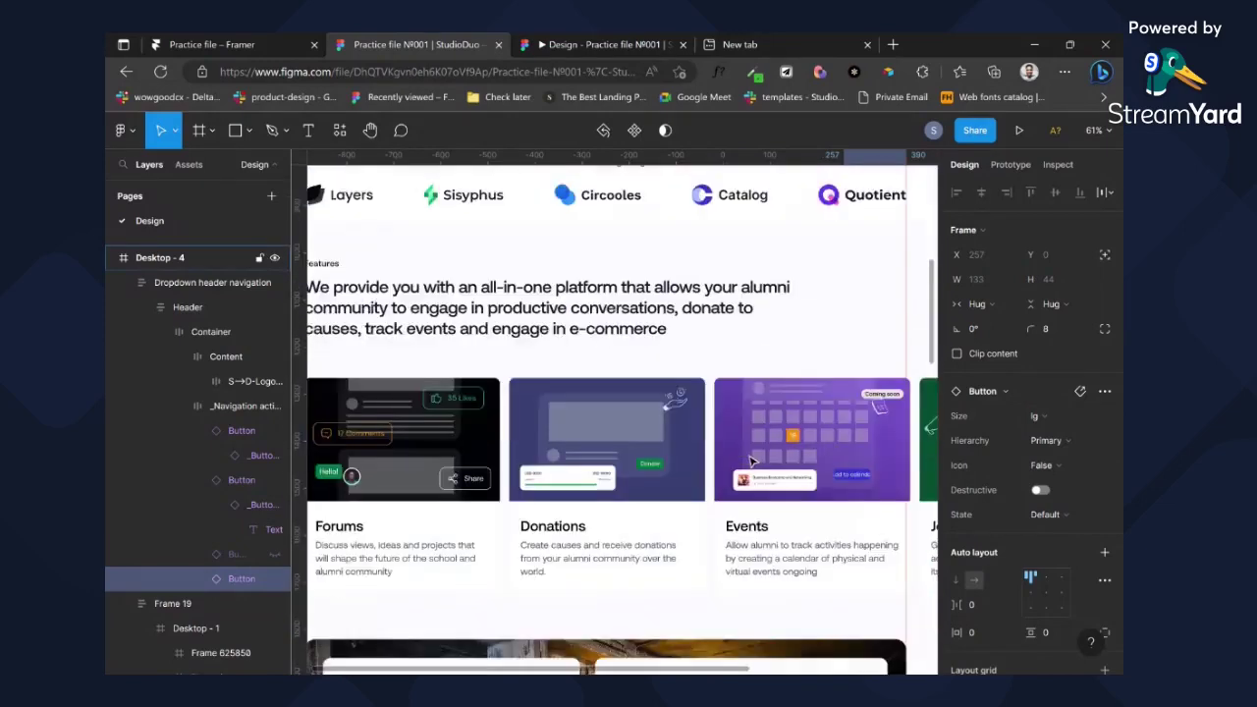
{"action": "scroll", "coordinate": [744, 460], "scroll_direction": "down", "scroll_amount": 2}
{"action": "left_click", "coordinate": [358, 441]}
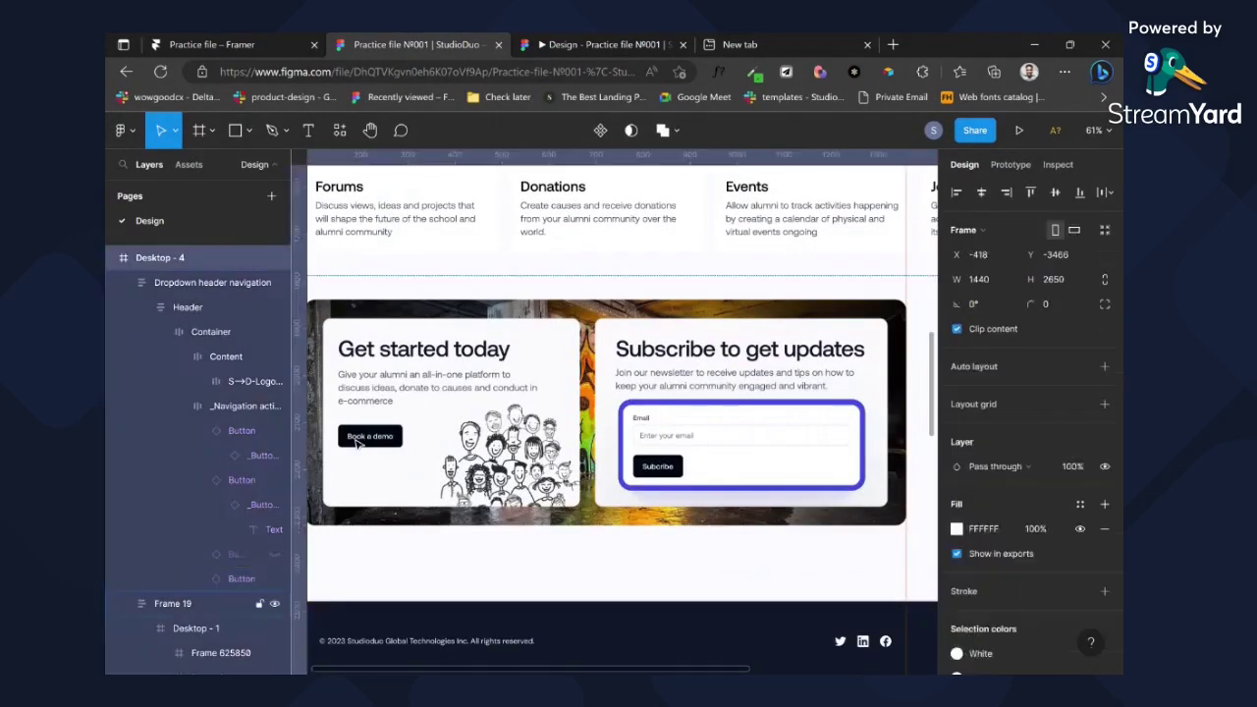
{"action": "double_click", "coordinate": [358, 442]}
{"action": "double_click", "coordinate": [371, 442]}
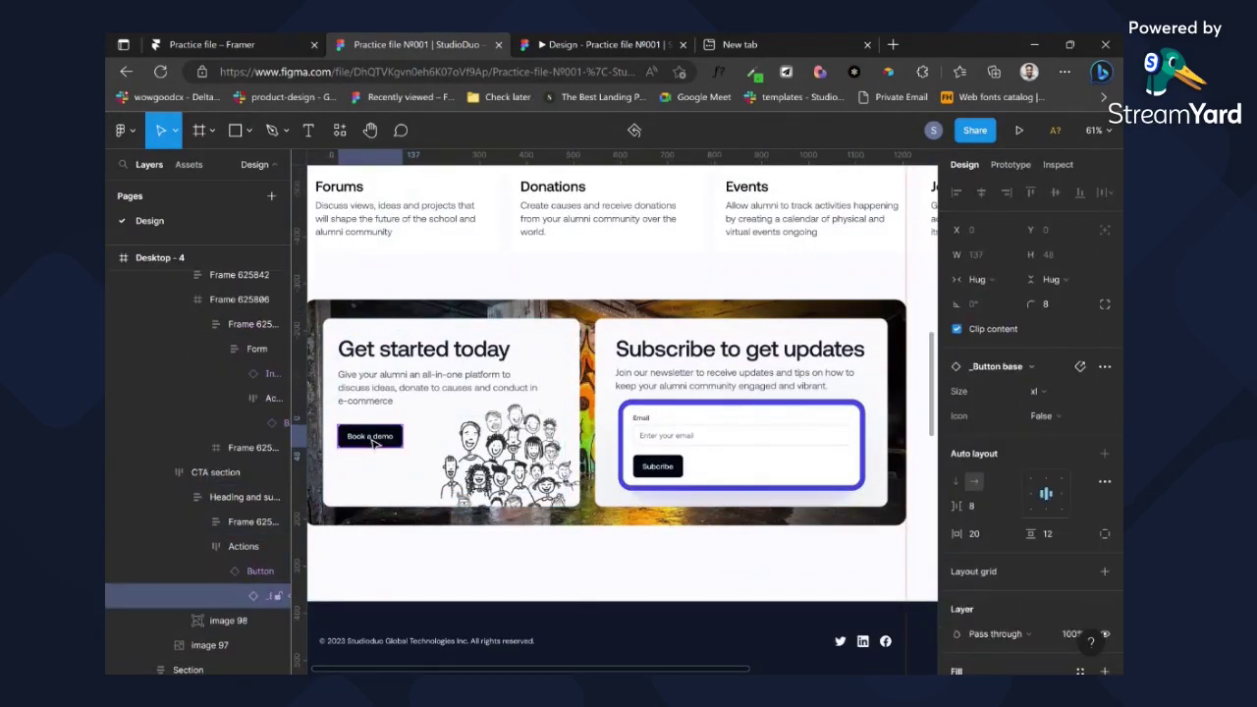
{"action": "double_click", "coordinate": [373, 442]}
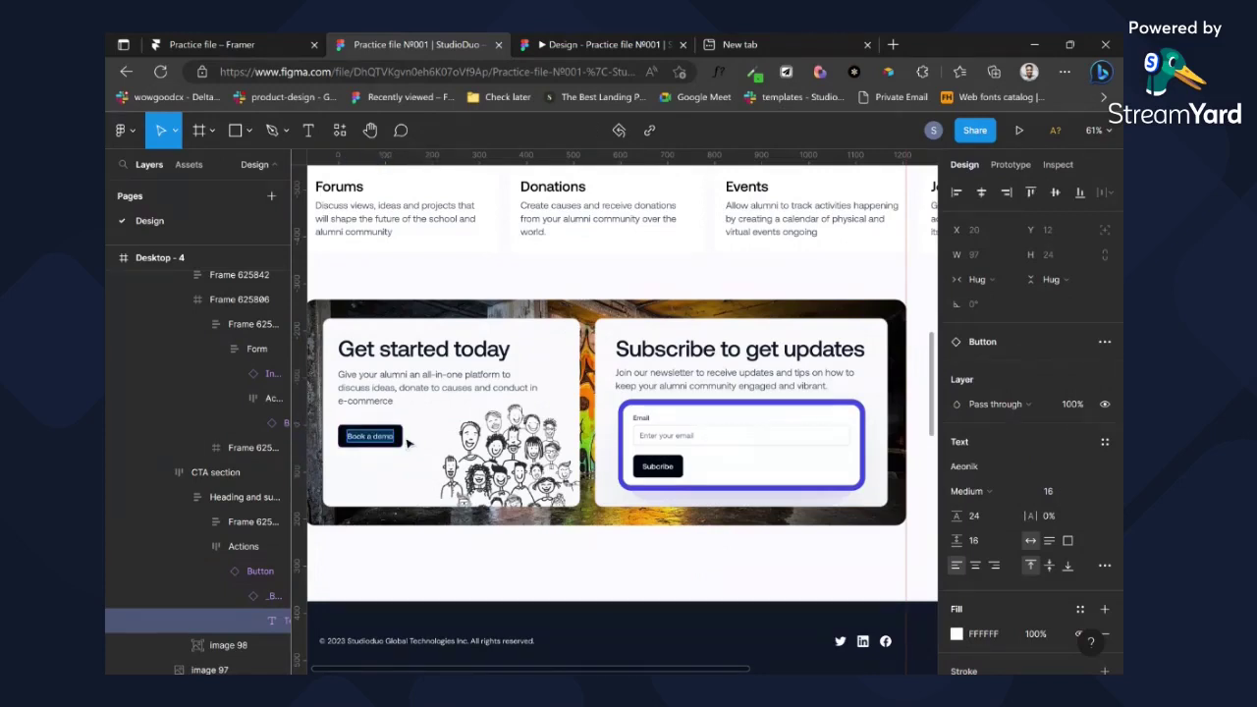
{"action": "key", "text": "Escape"}
{"action": "key", "text": "alt"}
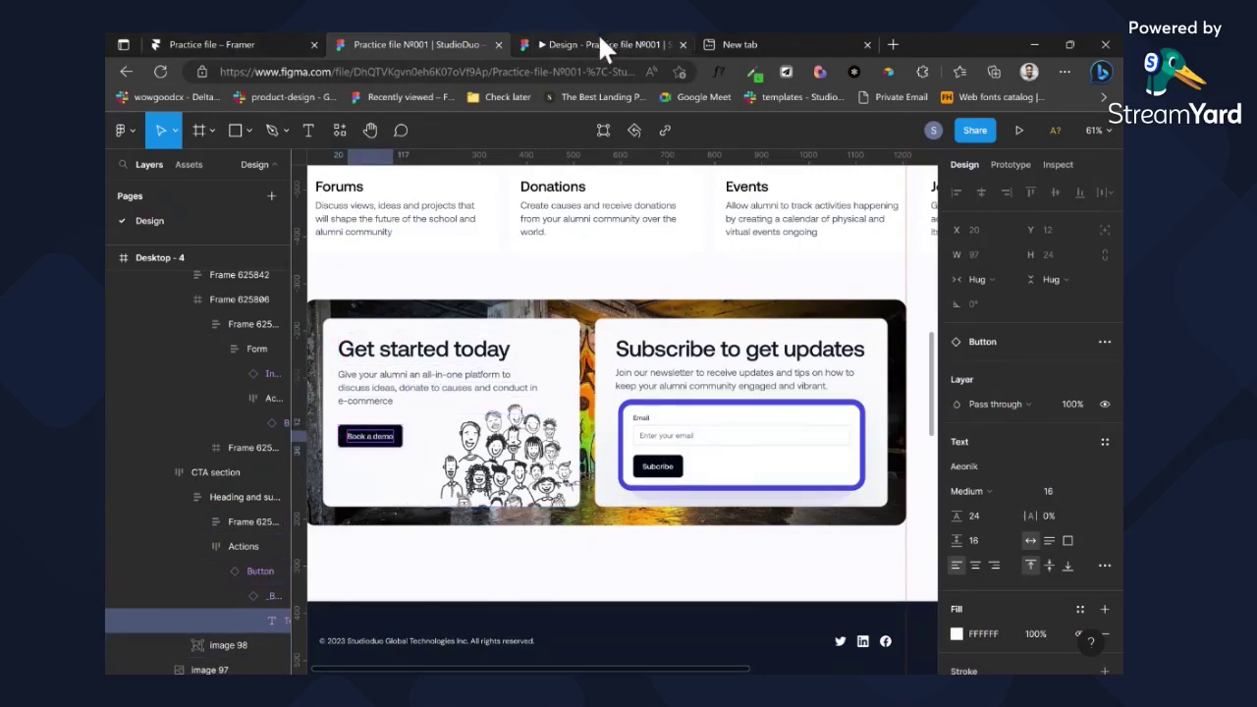
- In Framer, set the navbar Signup button's padding to 12 vertically and 20 horizontally, and turn the button into a component
{"action": "left_click", "coordinate": [220, 41]}
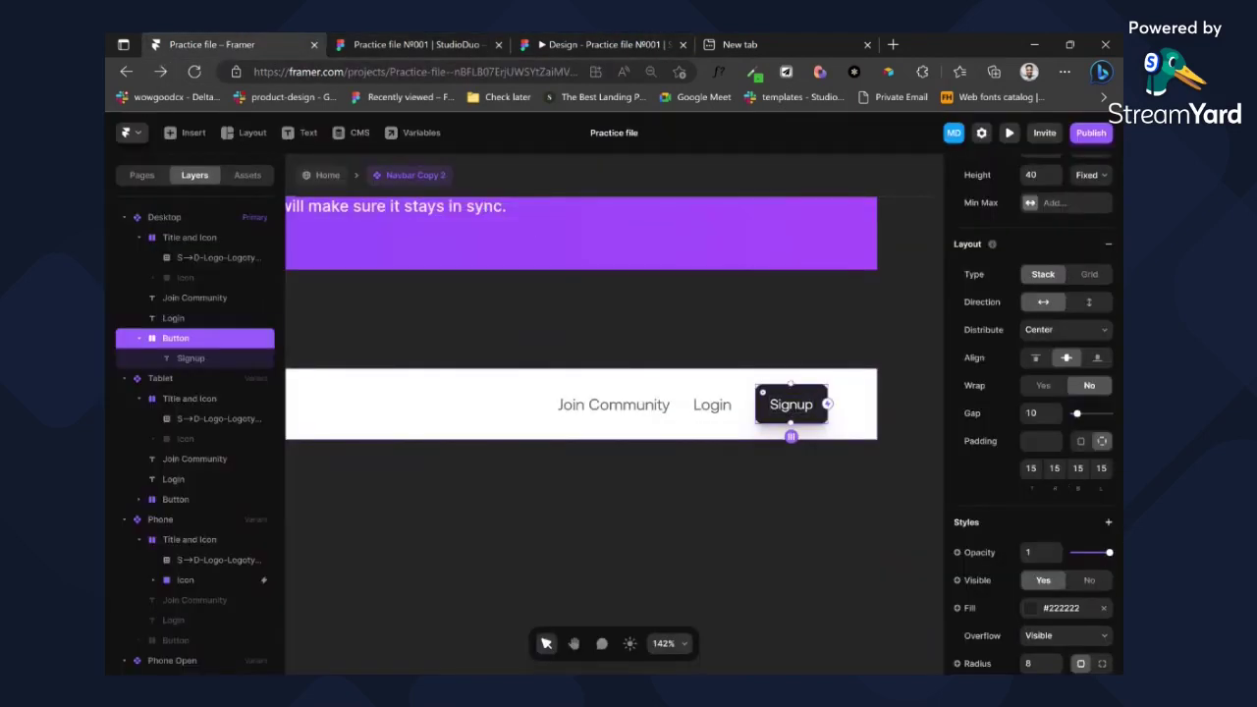
{"action": "left_click", "coordinate": [1055, 468]}
{"action": "key", "text": "shift+Tab"}
{"action": "type", "text": "1"}
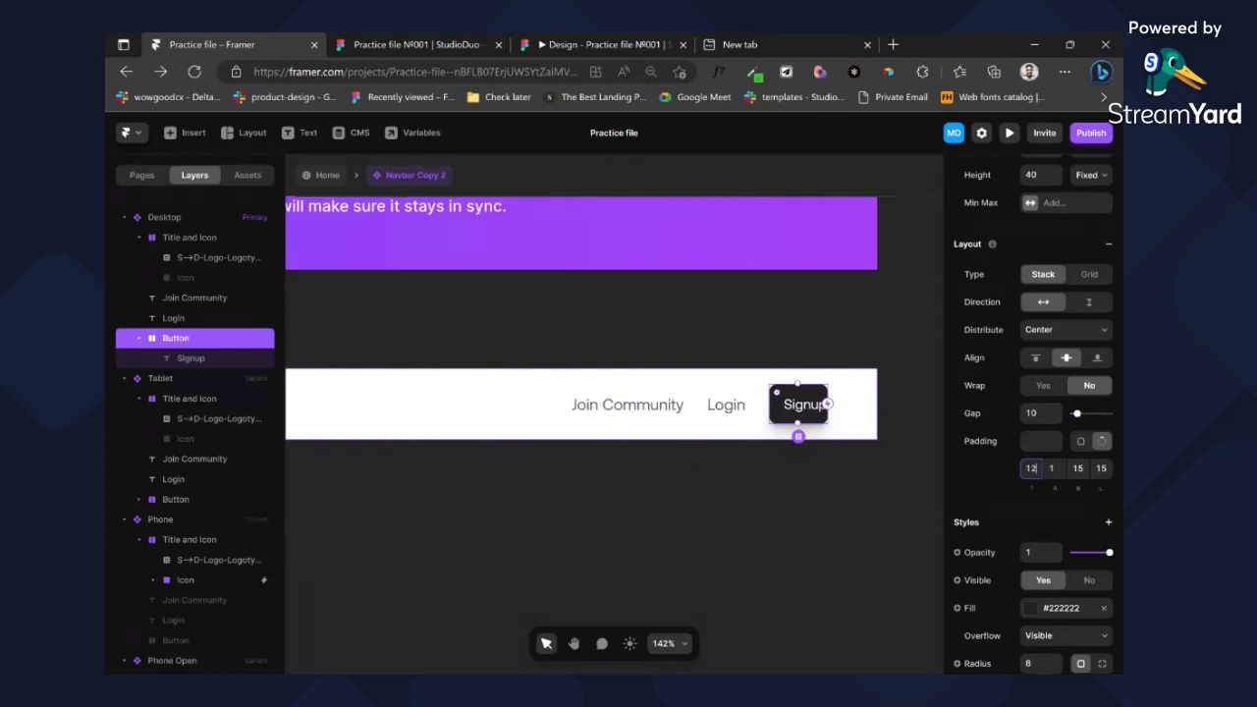
{"action": "key", "text": "Tab"}
{"action": "type", "text": "20"}
{"action": "key", "text": "Tab"}
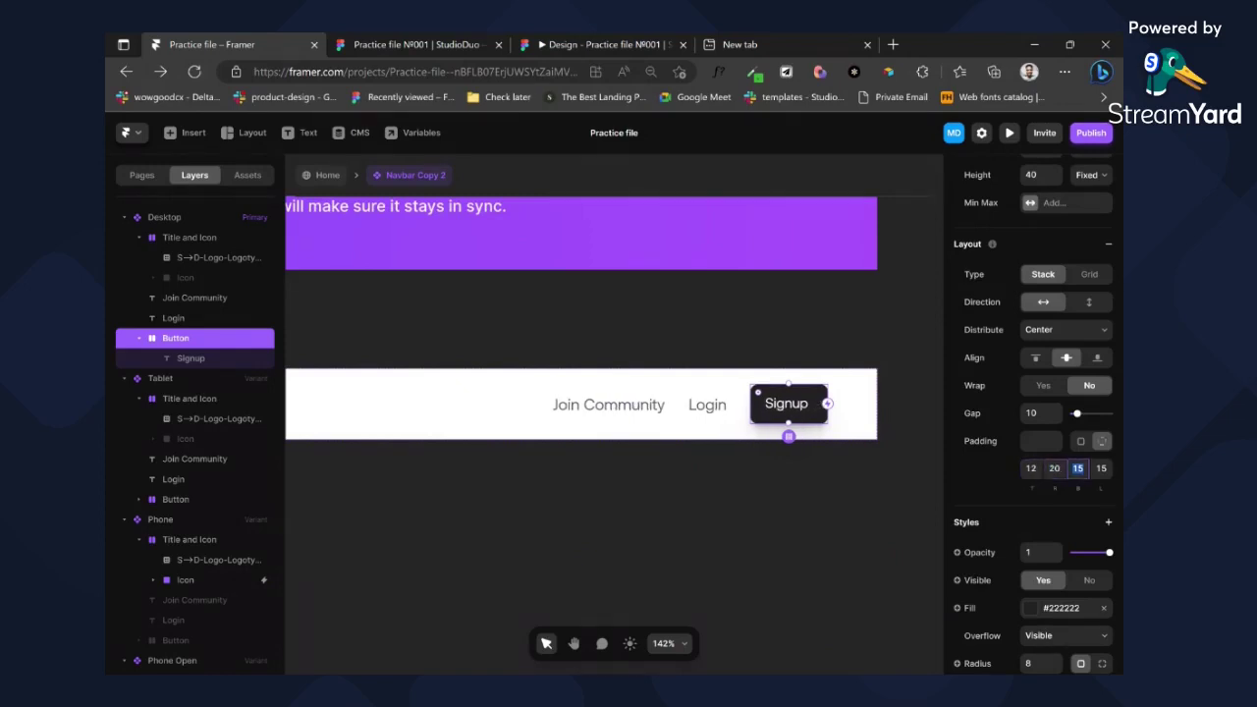
{"action": "type", "text": "12"}
{"action": "key", "text": "Tab"}
{"action": "type", "text": "20"}
{"action": "key", "text": "Return"}
{"action": "right_click", "coordinate": [776, 405]}
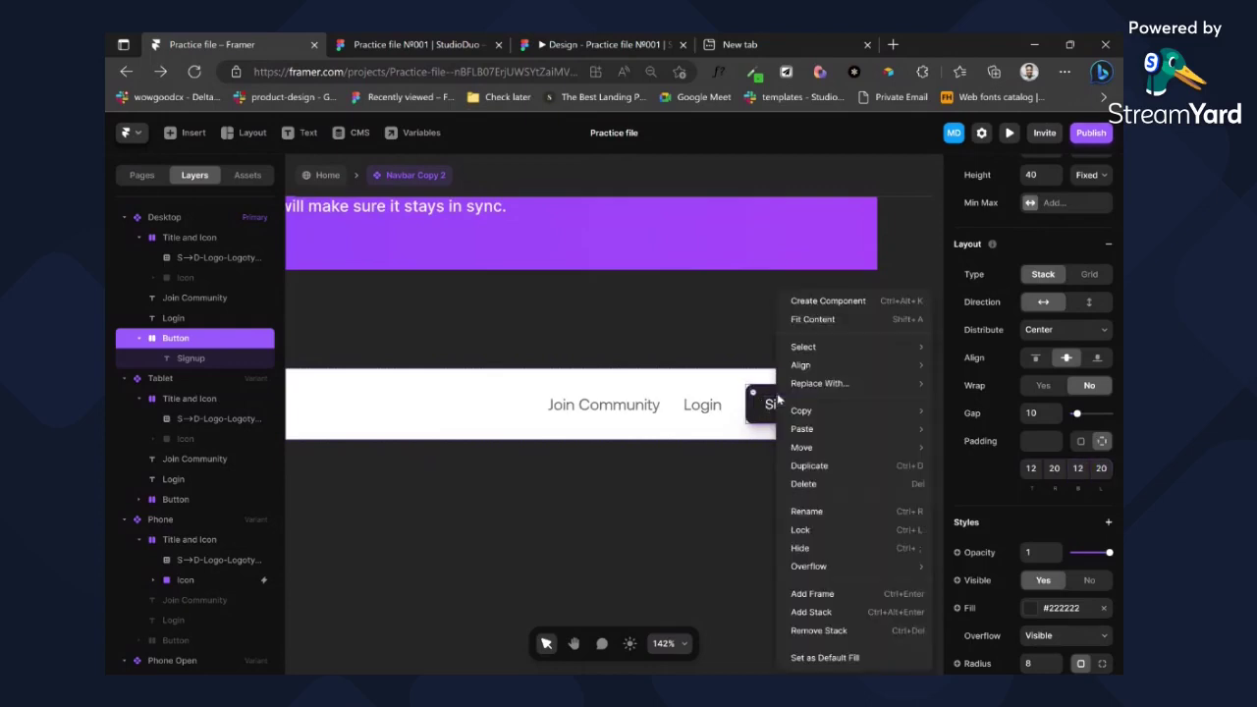
{"action": "left_click", "coordinate": [827, 308]}
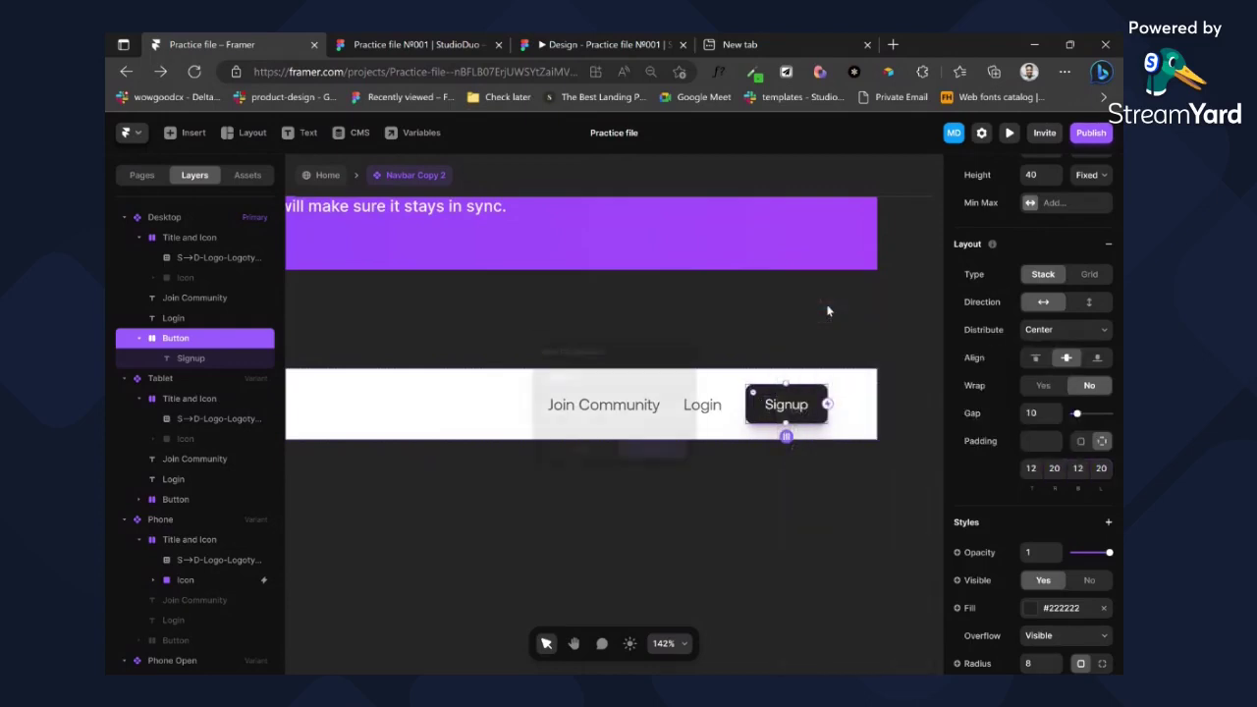
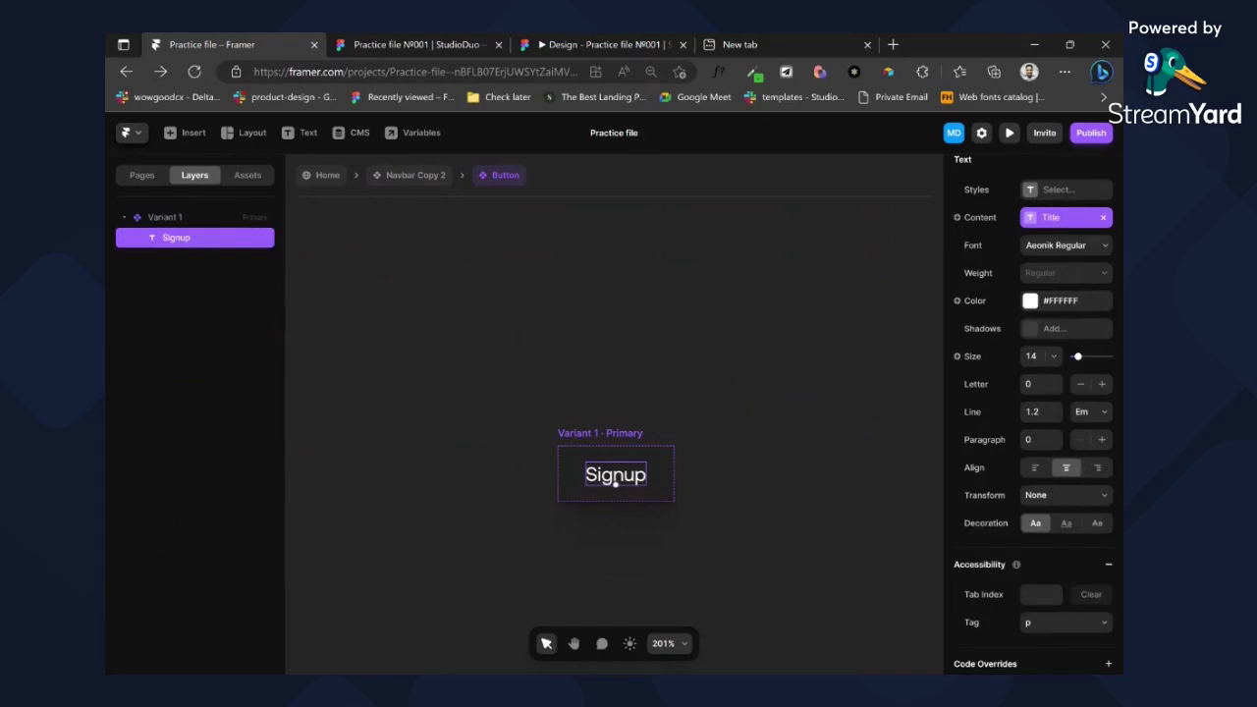
- Switch back to the Figma design and inspect the text style of the Subscribe button's label
{"action": "left_click", "coordinate": [434, 35]}
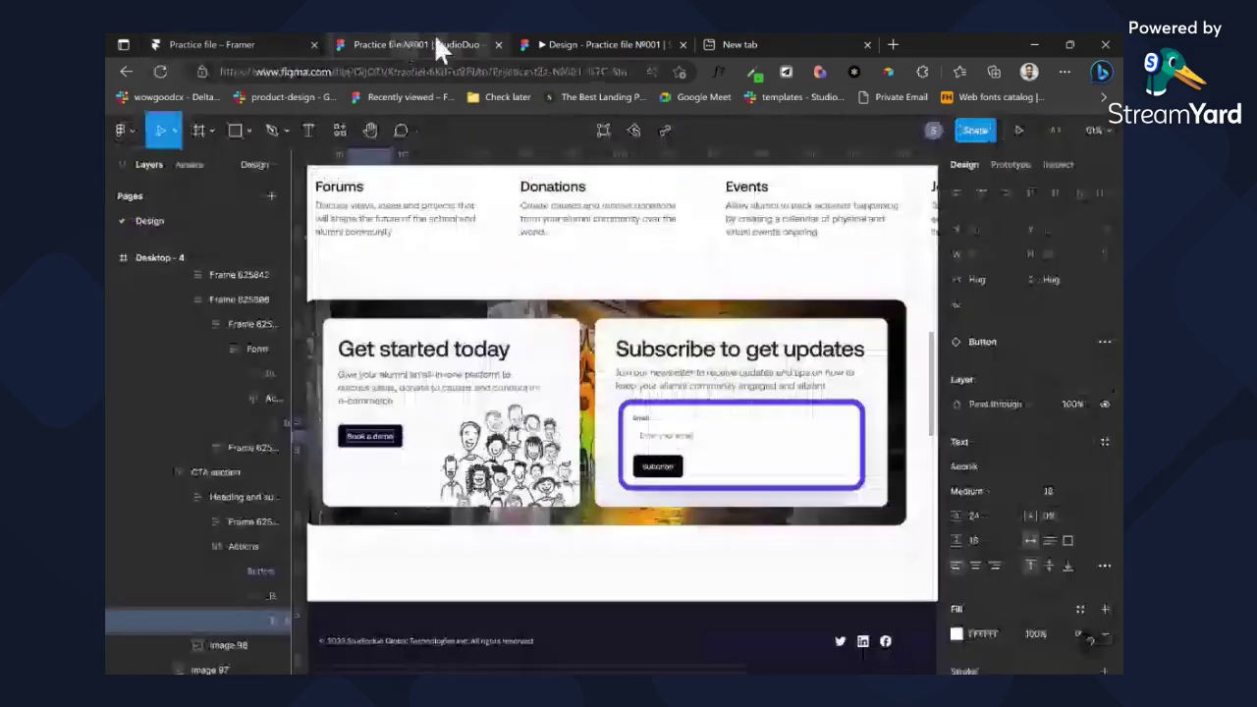
{"action": "left_click", "coordinate": [653, 471]}
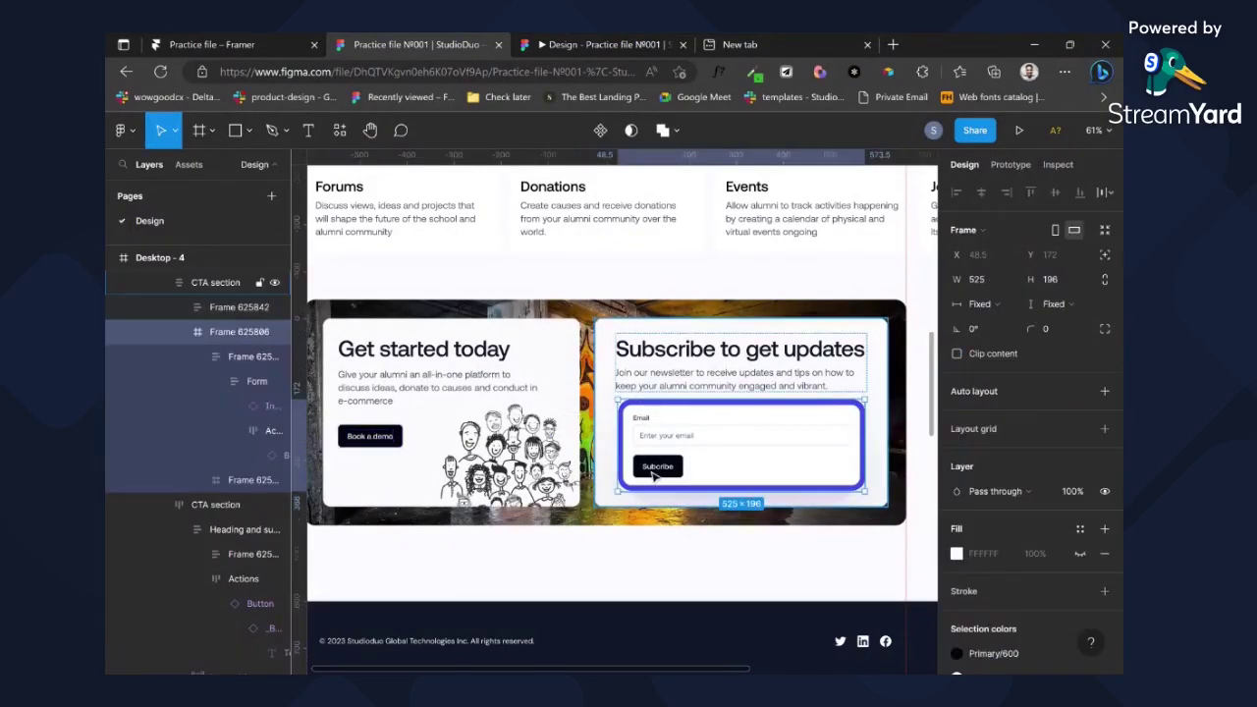
{"action": "left_click", "coordinate": [653, 473]}
{"action": "left_click", "coordinate": [652, 476]}
{"action": "left_click", "coordinate": [654, 475]}
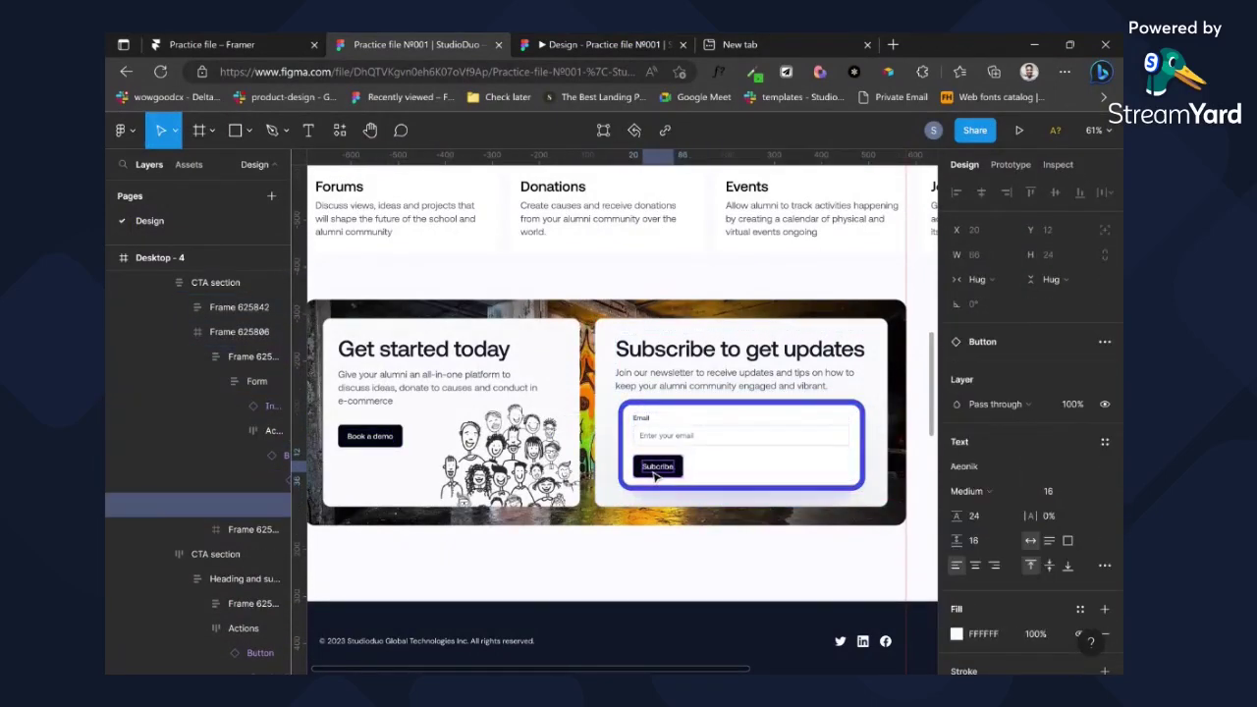
- Examine the text style of the Book a demo button's label in the Figma navbar
{"action": "scroll", "coordinate": [668, 462], "scroll_direction": "up", "scroll_amount": 10}
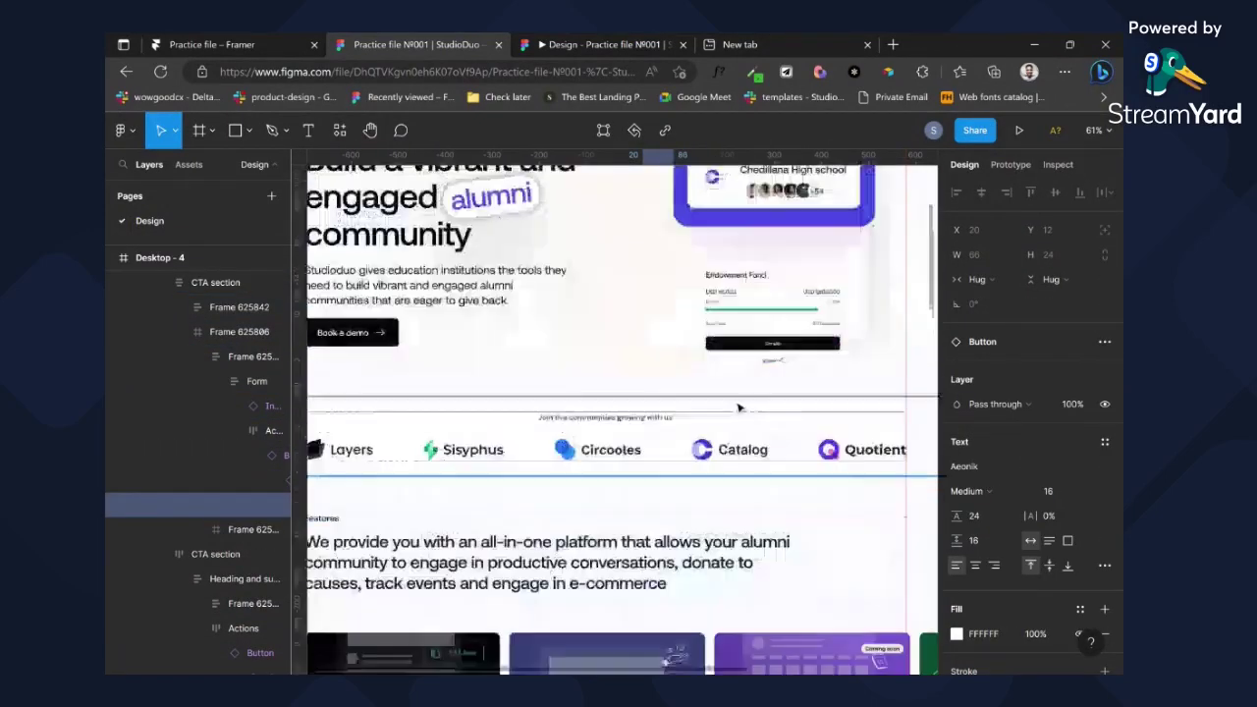
{"action": "scroll", "coordinate": [758, 374], "scroll_direction": "up", "scroll_amount": 2}
{"action": "left_click", "coordinate": [880, 209]}
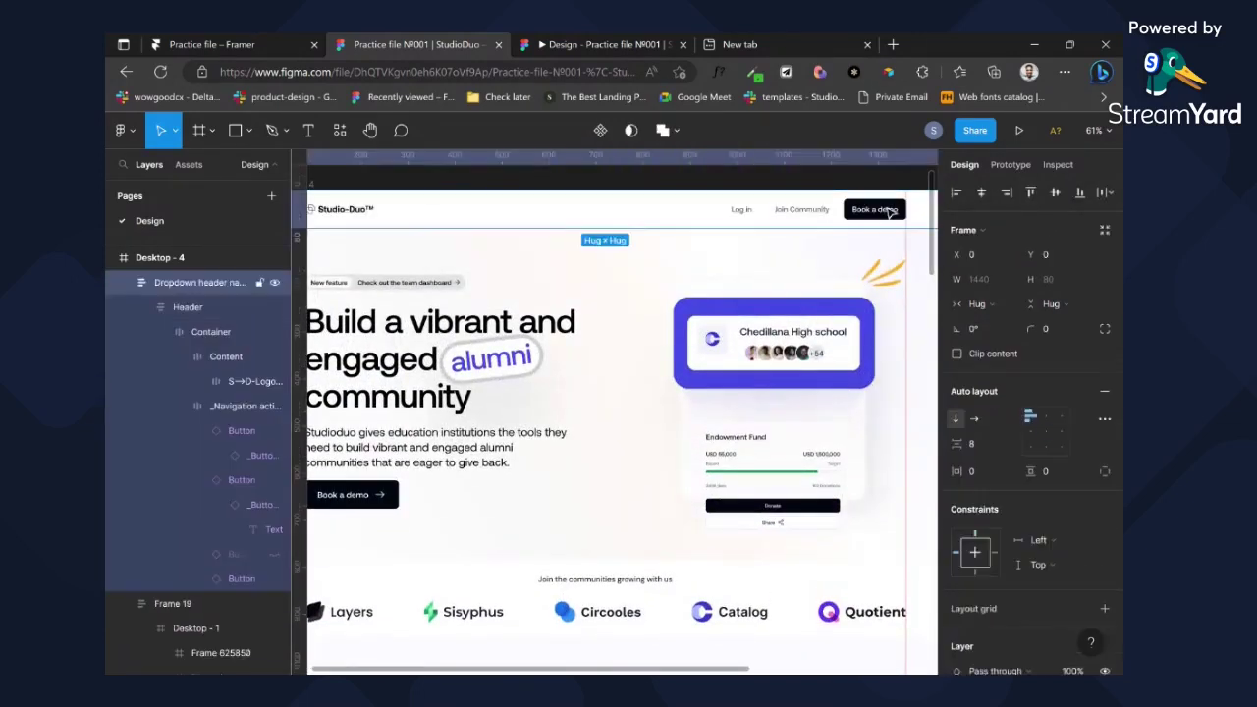
{"action": "left_click", "coordinate": [889, 211]}
{"action": "left_click", "coordinate": [889, 211]}
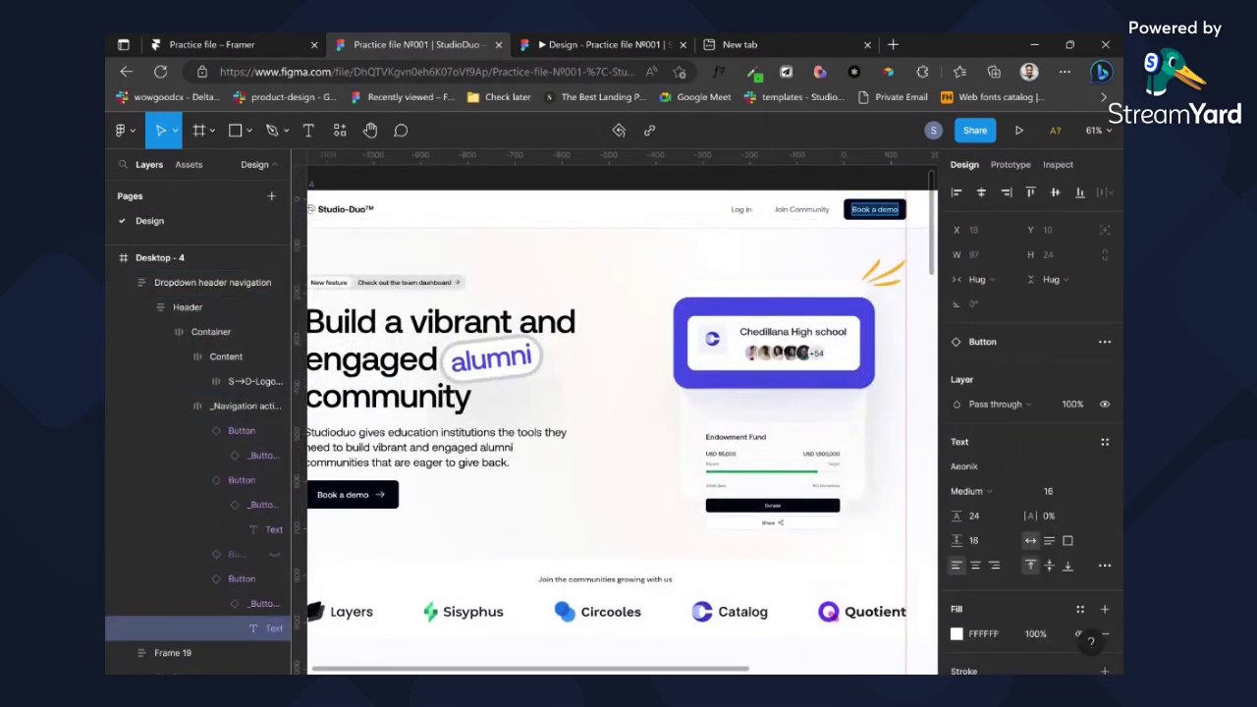
- Switch back to Framer and insert a Feather icon after the Signup text inside the button component
{"action": "left_click", "coordinate": [220, 39]}
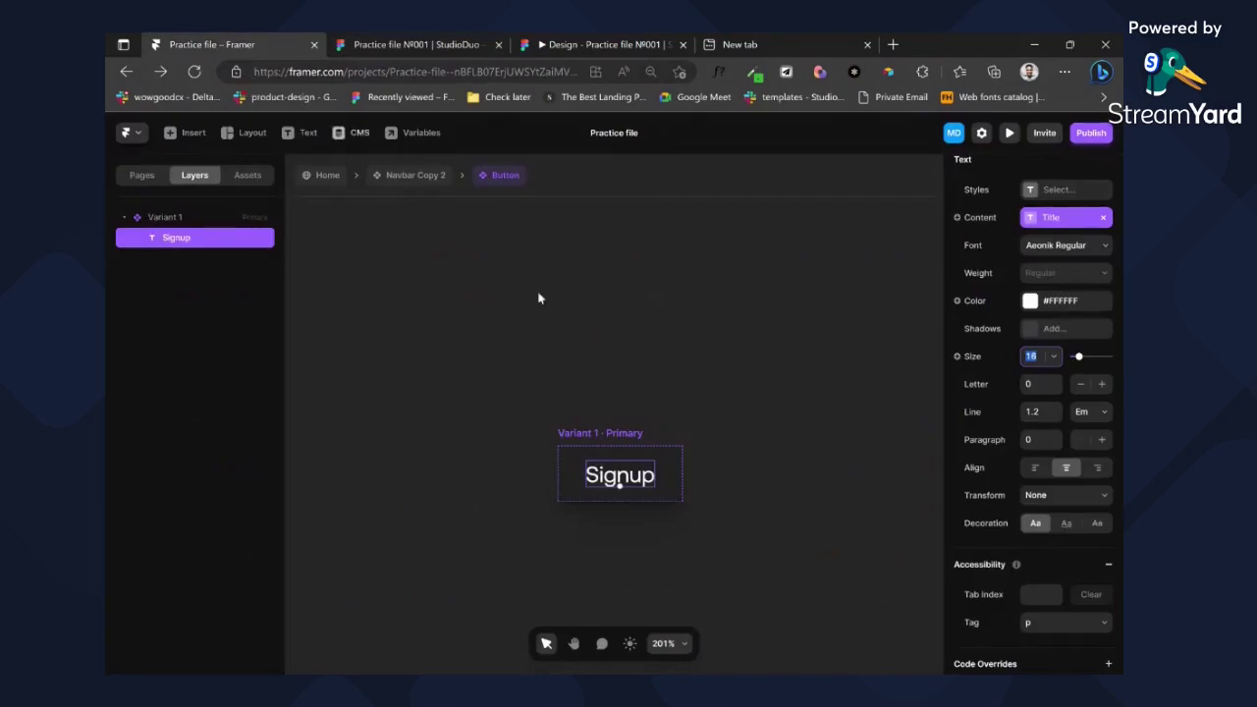
{"action": "left_click", "coordinate": [630, 448]}
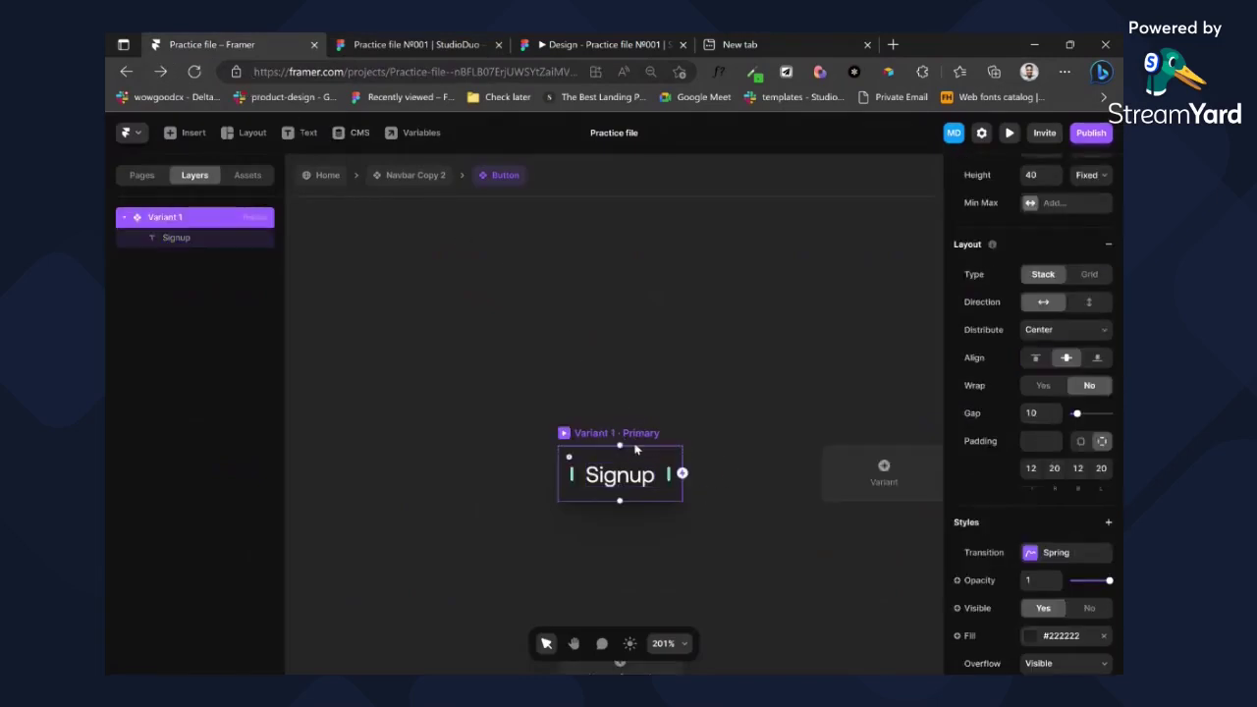
{"action": "left_click", "coordinate": [142, 177]}
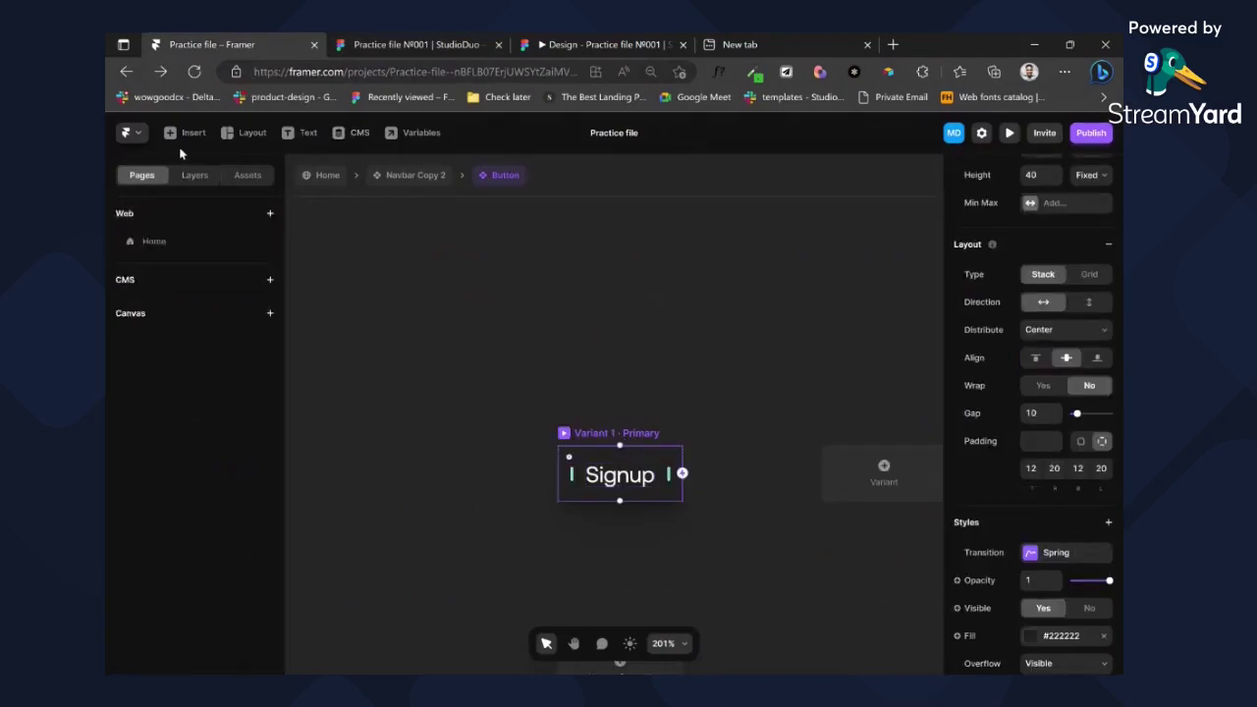
{"action": "left_click", "coordinate": [197, 134]}
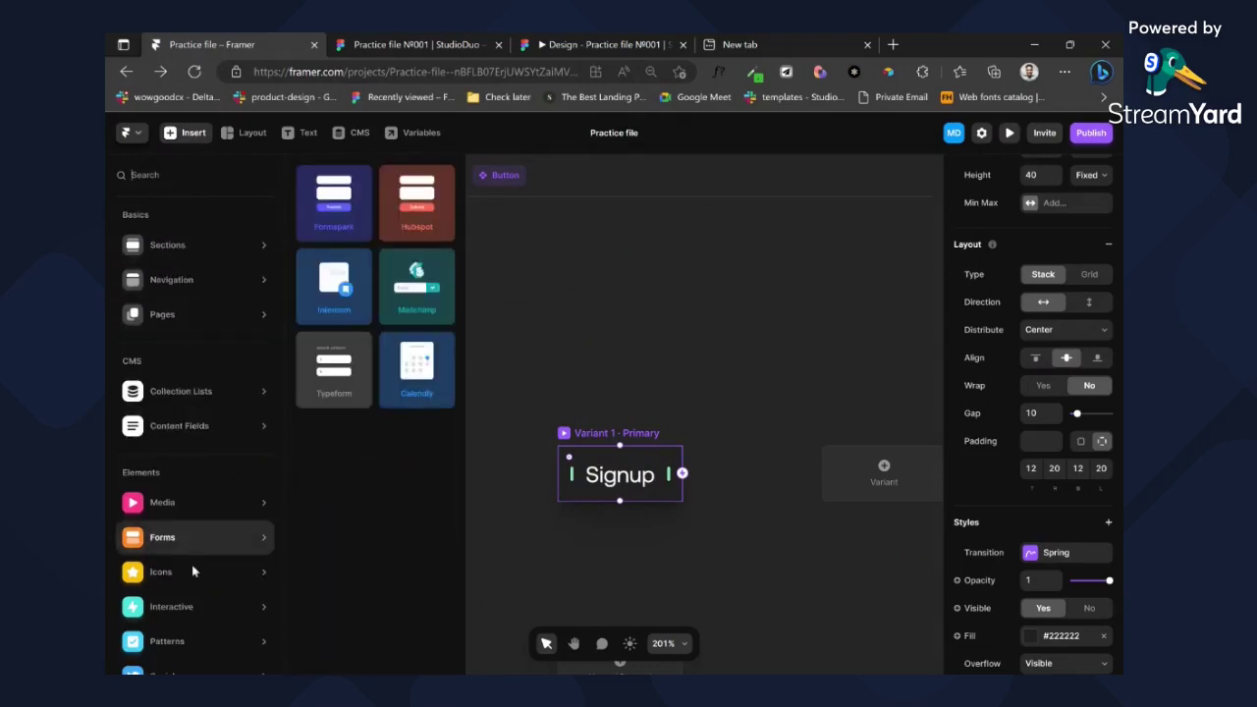
{"action": "mouse_move", "coordinate": [193, 572]}
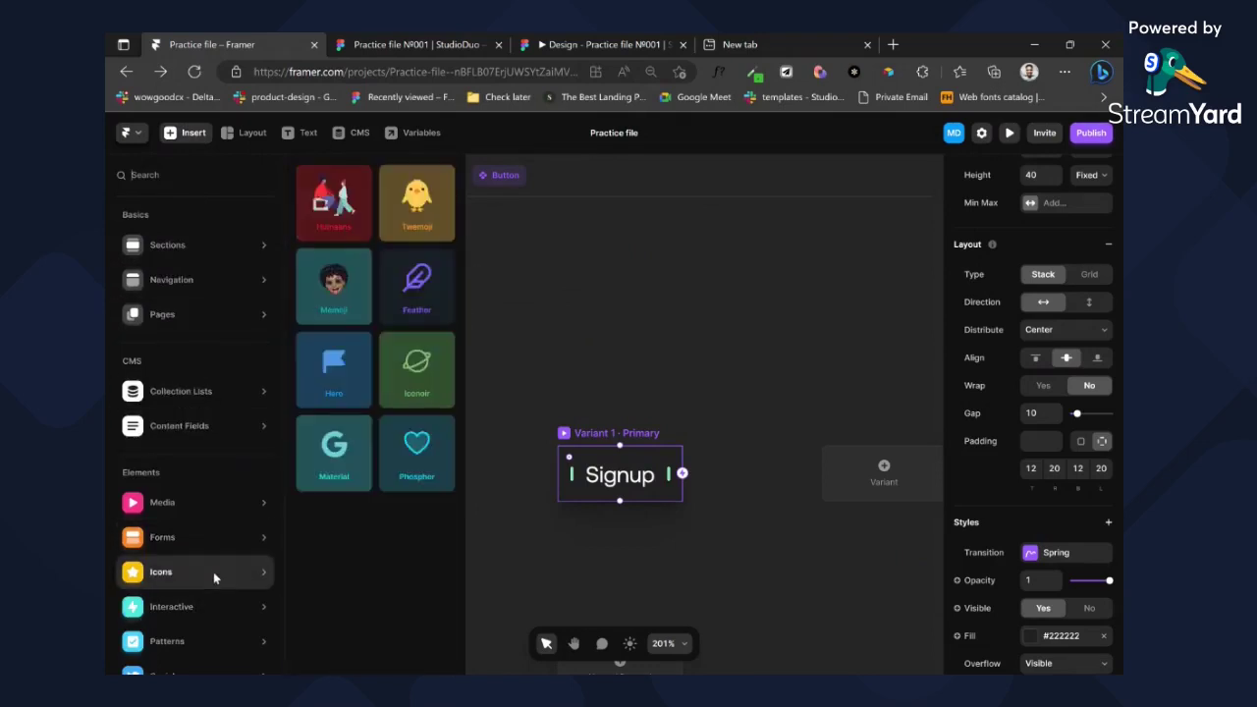
{"action": "left_click_drag", "start_coordinate": [408, 283], "coordinate": [655, 481]}
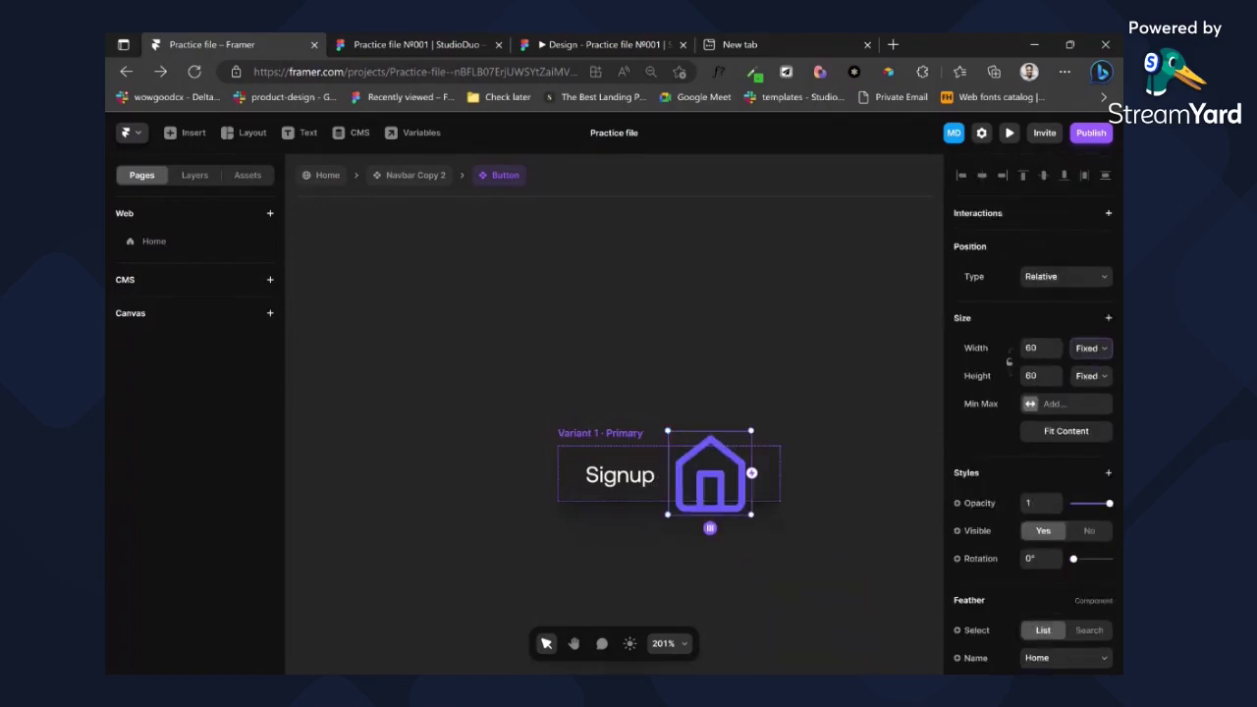
- Set the Feather icon's width and height to 16 and its colour to white, #FFFFFF
{"action": "left_click", "coordinate": [1031, 351]}
{"action": "type", "text": "16"}
{"action": "key", "text": "Tab"}
{"action": "type", "text": "16"}
{"action": "scroll", "coordinate": [1058, 441], "scroll_direction": "down", "scroll_amount": 3}
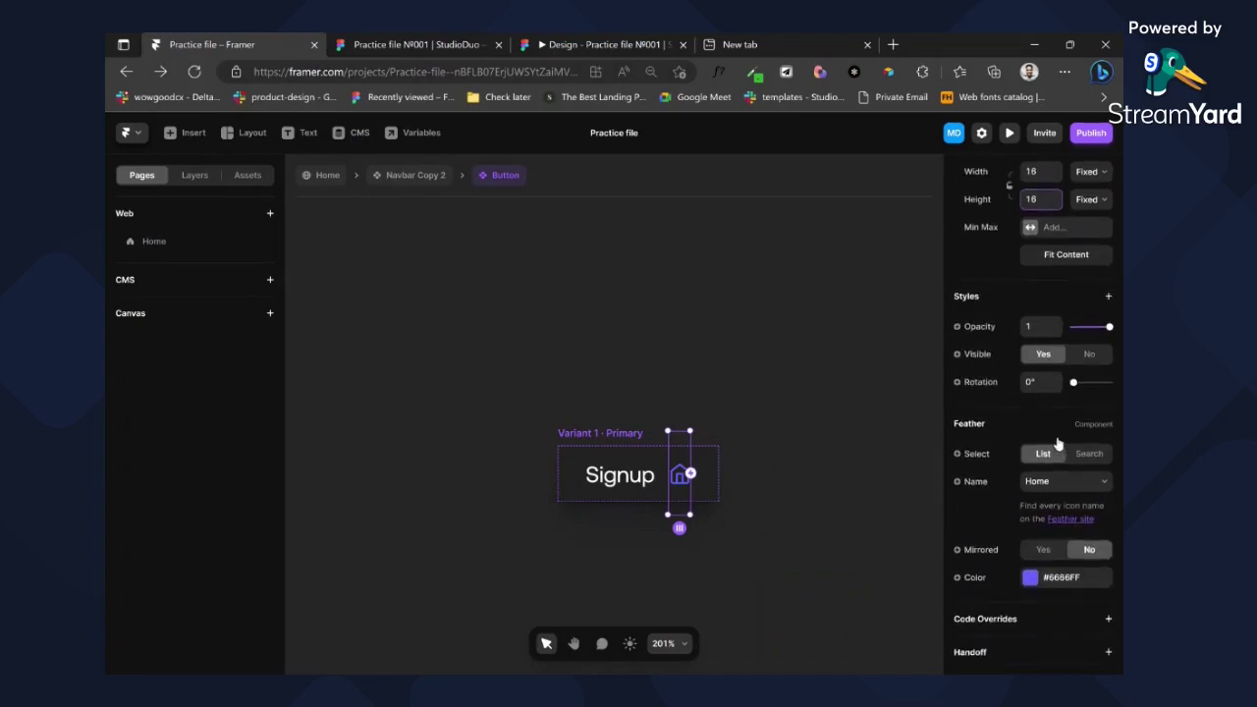
{"action": "left_click", "coordinate": [1030, 577]}
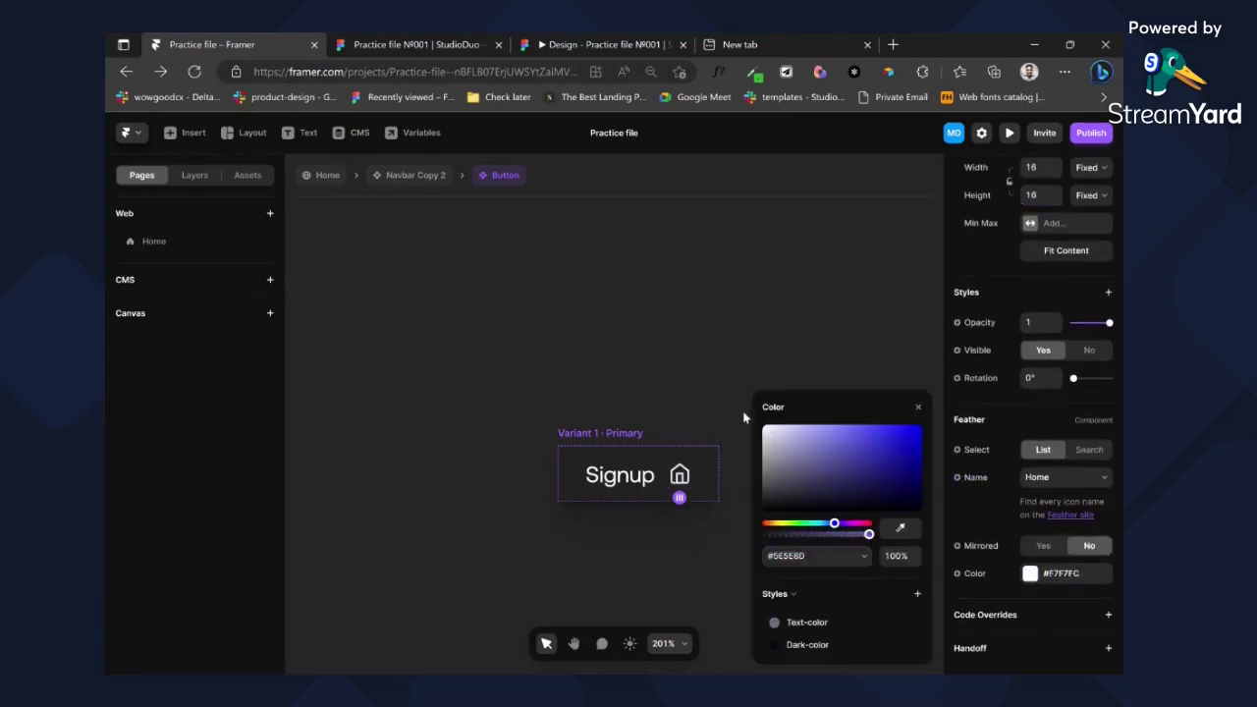
{"action": "left_click_drag", "start_coordinate": [743, 414], "coordinate": [738, 408]}
- Change the Feather icon beside the Signup text to Chevron-right
{"action": "left_click", "coordinate": [1000, 474]}
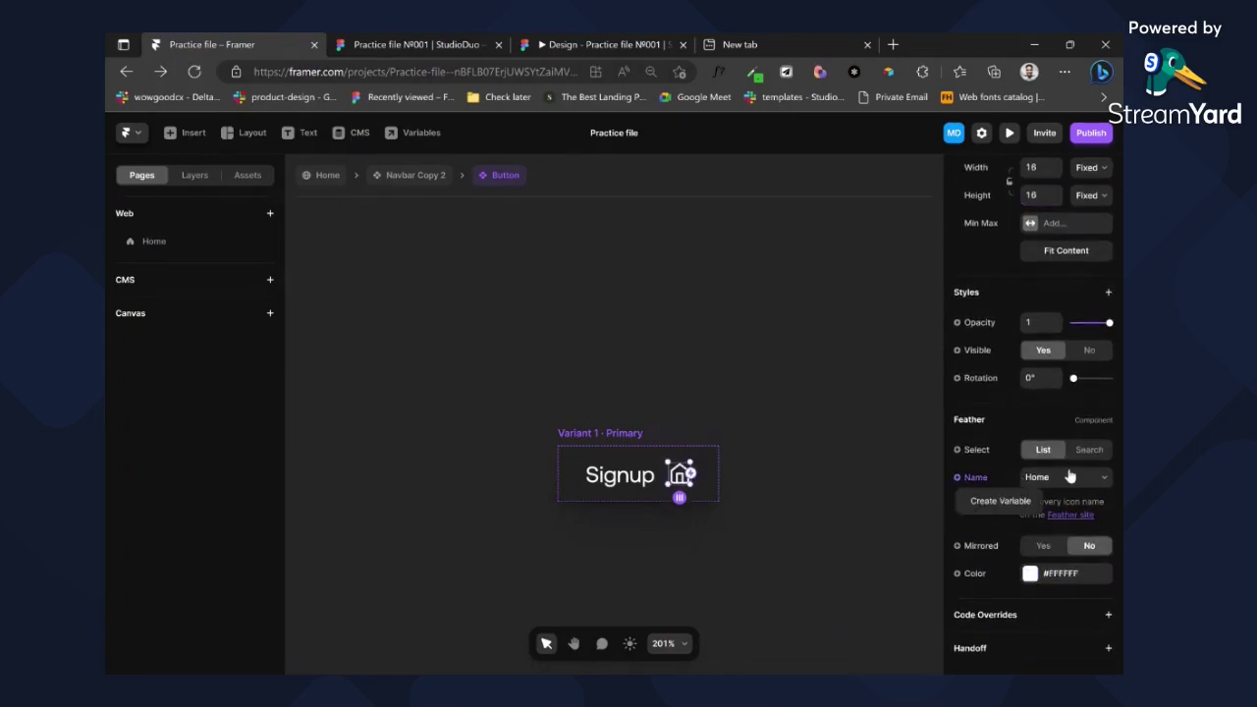
{"action": "left_click", "coordinate": [1071, 477]}
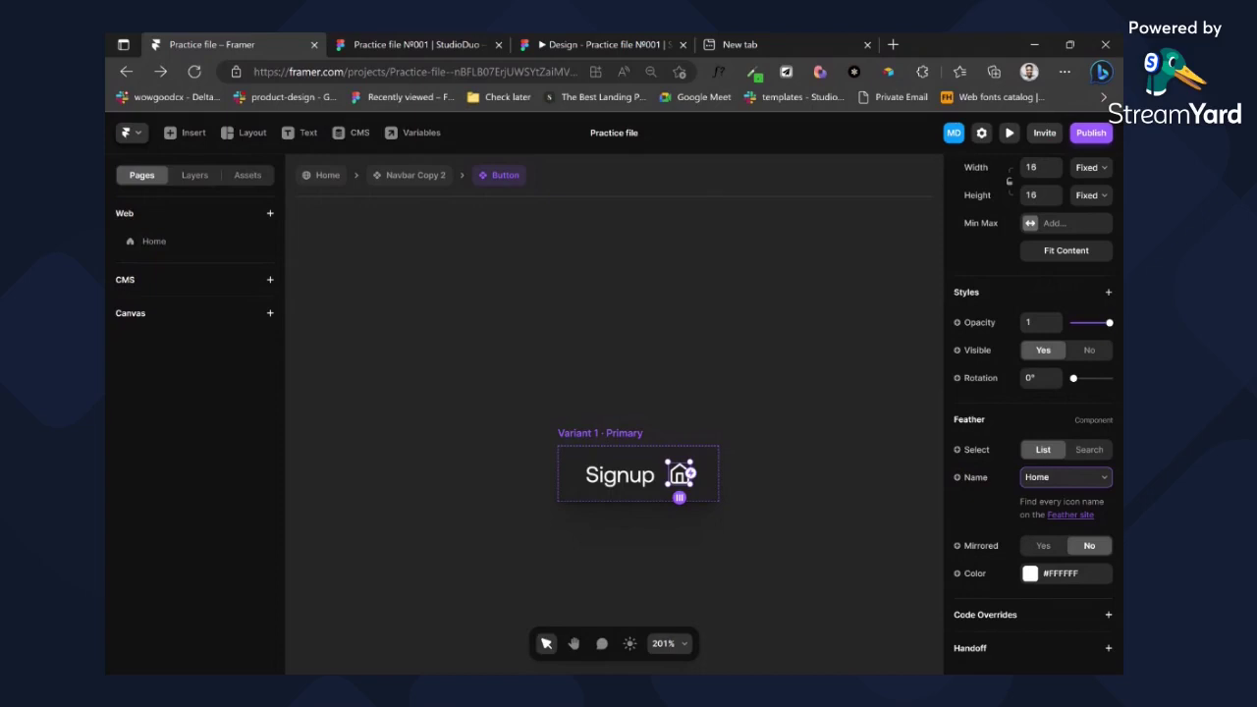
{"action": "left_click", "coordinate": [1012, 460]}
- Add a second variant of the Signup button component beside the primary one
{"action": "left_click", "coordinate": [605, 435]}
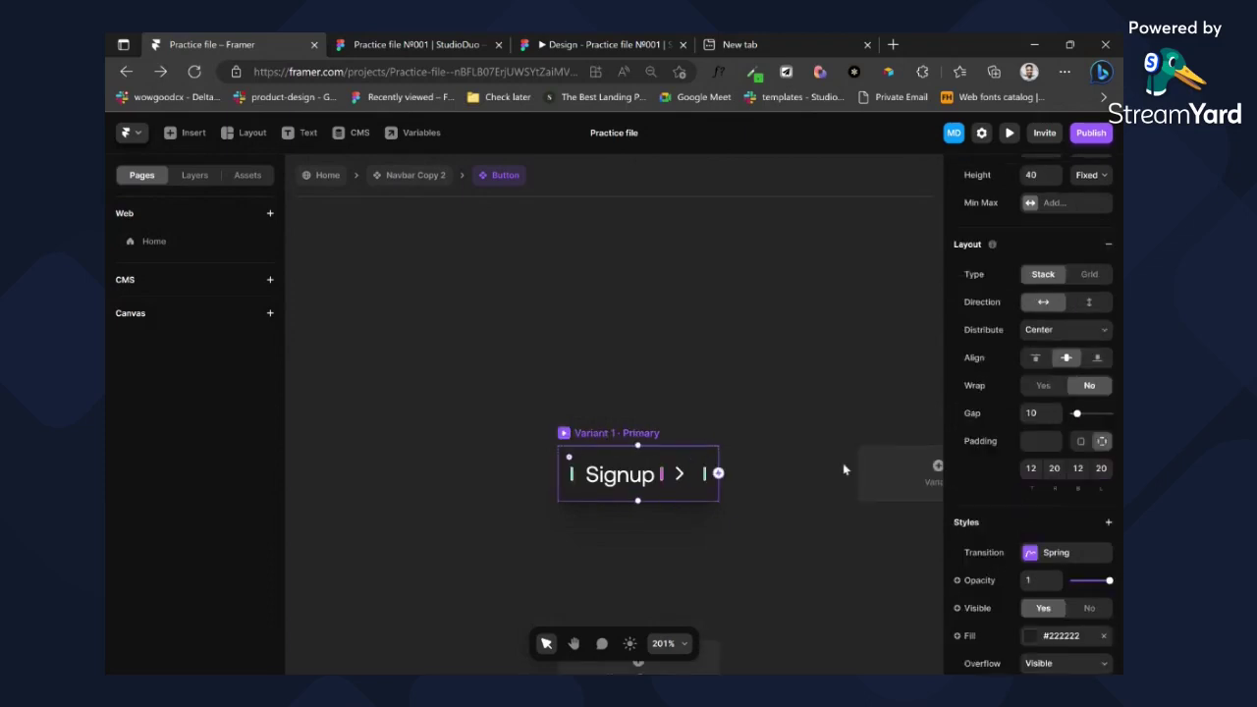
{"action": "scroll", "coordinate": [831, 465], "scroll_direction": "right", "scroll_amount": 3}
{"action": "left_click", "coordinate": [709, 469]}
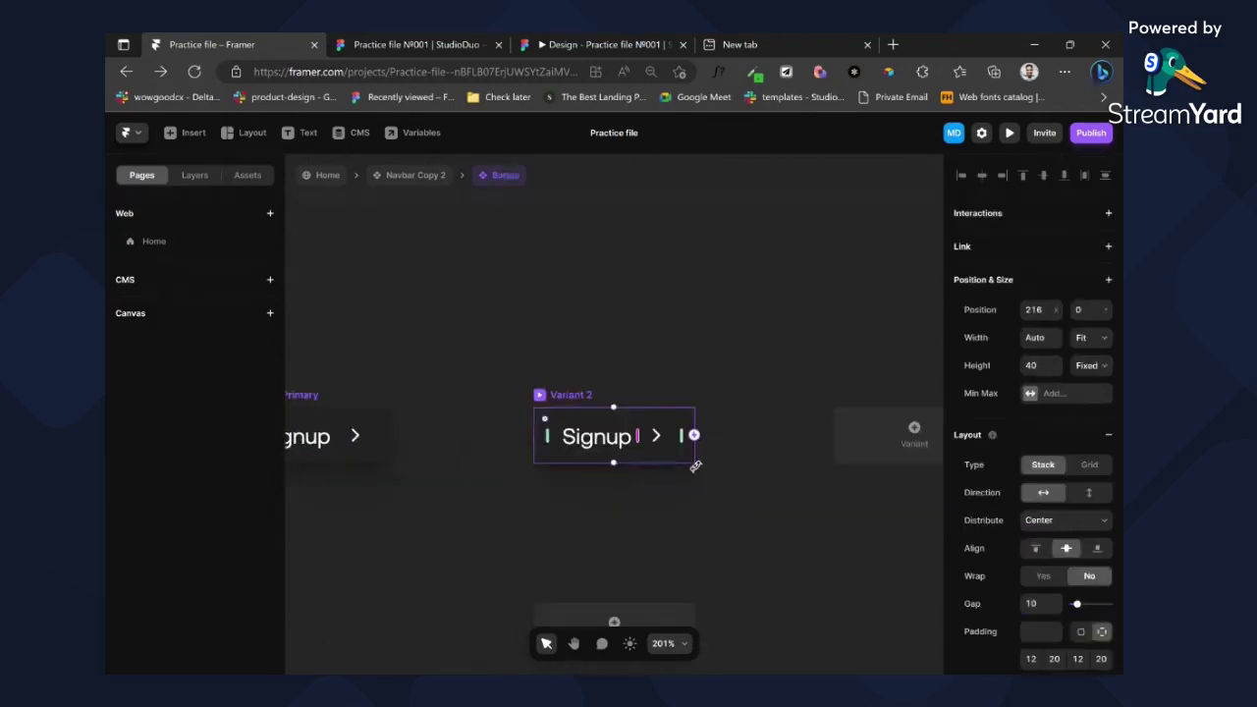
{"action": "scroll", "coordinate": [402, 354], "scroll_direction": "left", "scroll_amount": 1}
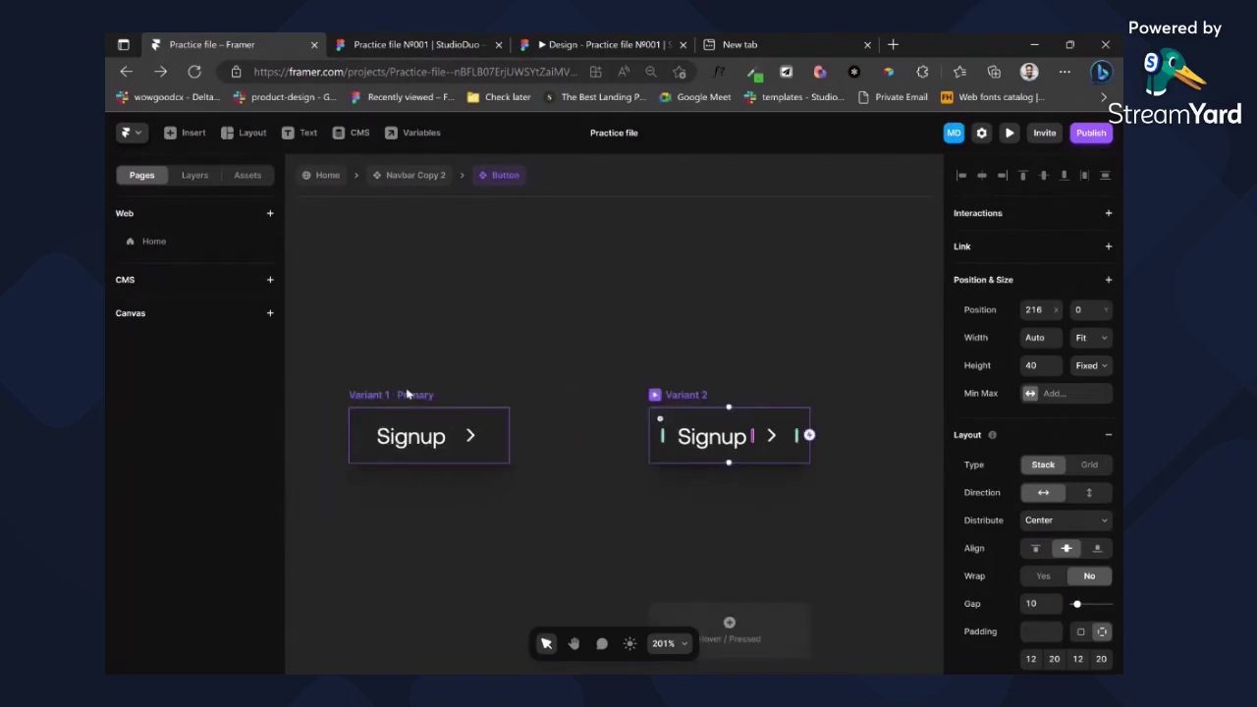
- Rename the primary button variant to Regular and the second variant to Large
{"action": "left_click", "coordinate": [406, 395]}
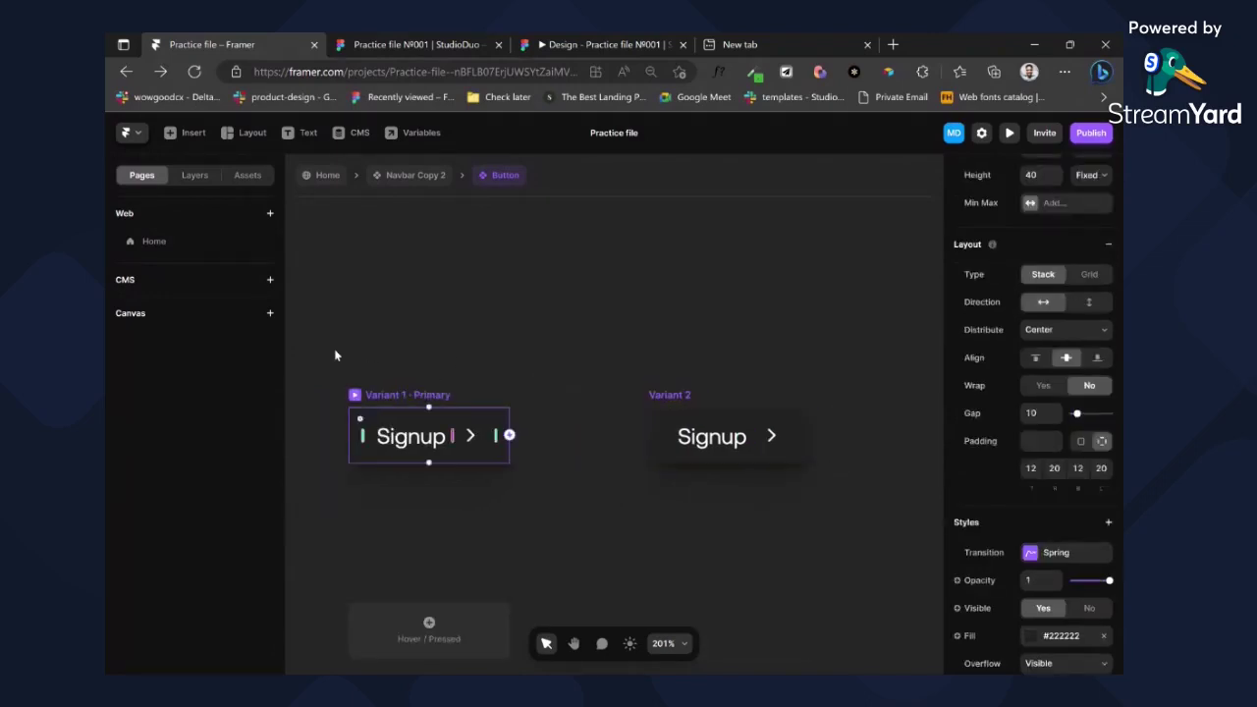
{"action": "left_click", "coordinate": [191, 175]}
{"action": "double_click", "coordinate": [182, 217]}
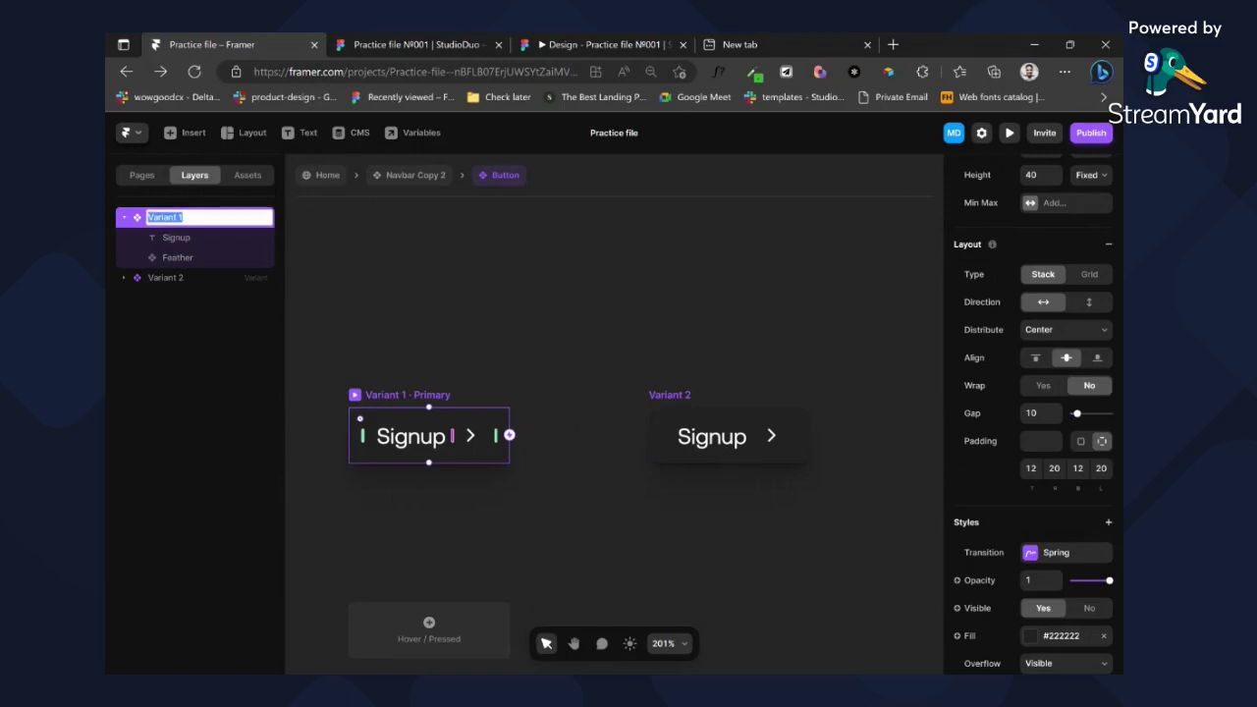
{"action": "type", "text": "Regular"}
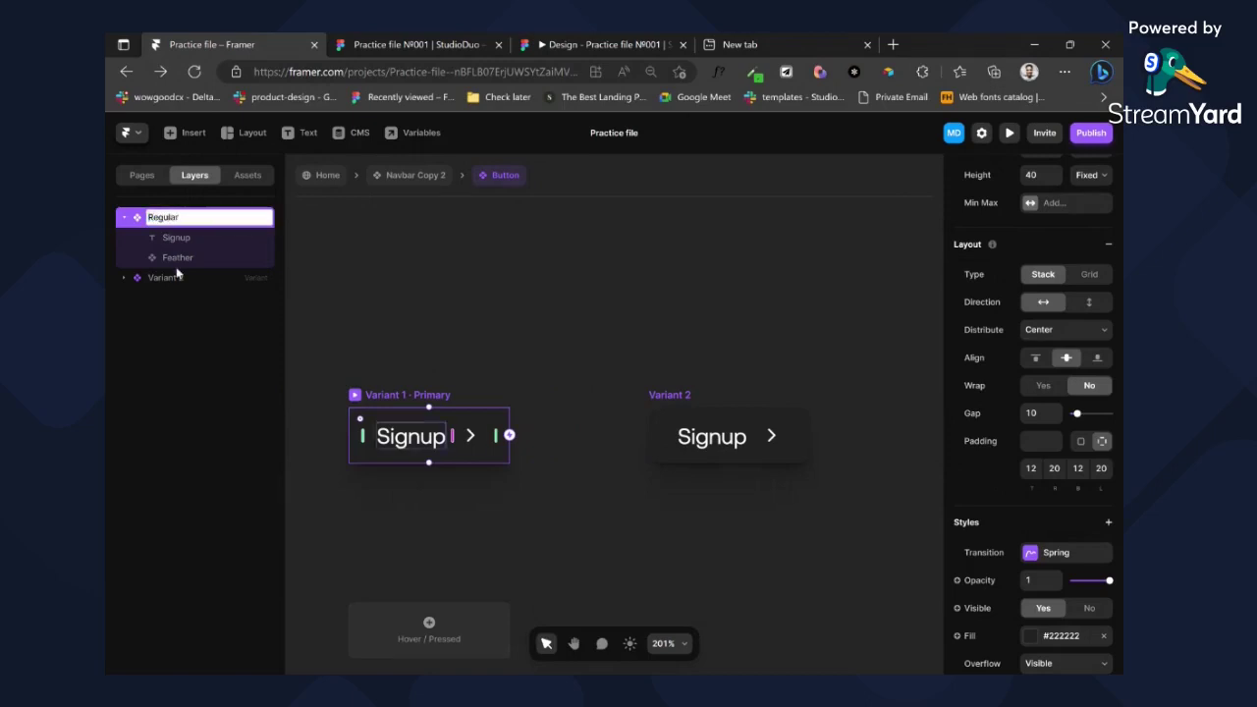
{"action": "left_click", "coordinate": [169, 278]}
{"action": "double_click", "coordinate": [169, 278]}
{"action": "type", "text": "Large"}
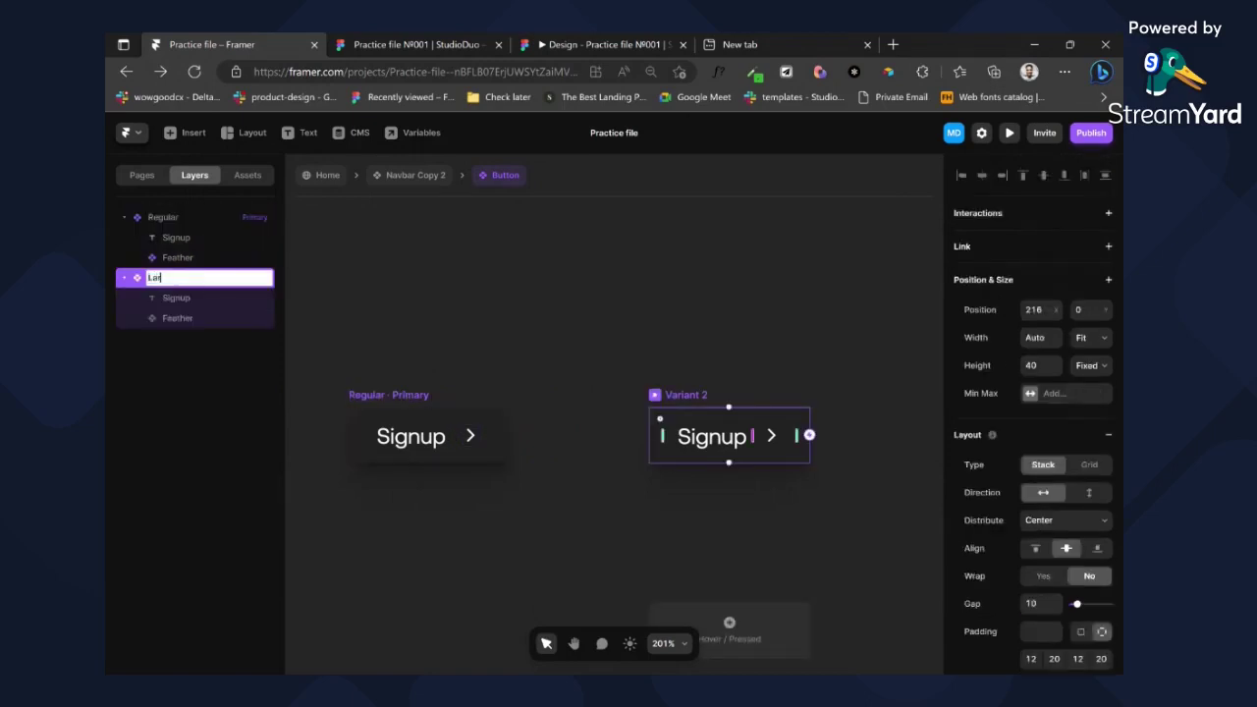
{"action": "key", "text": "Return"}
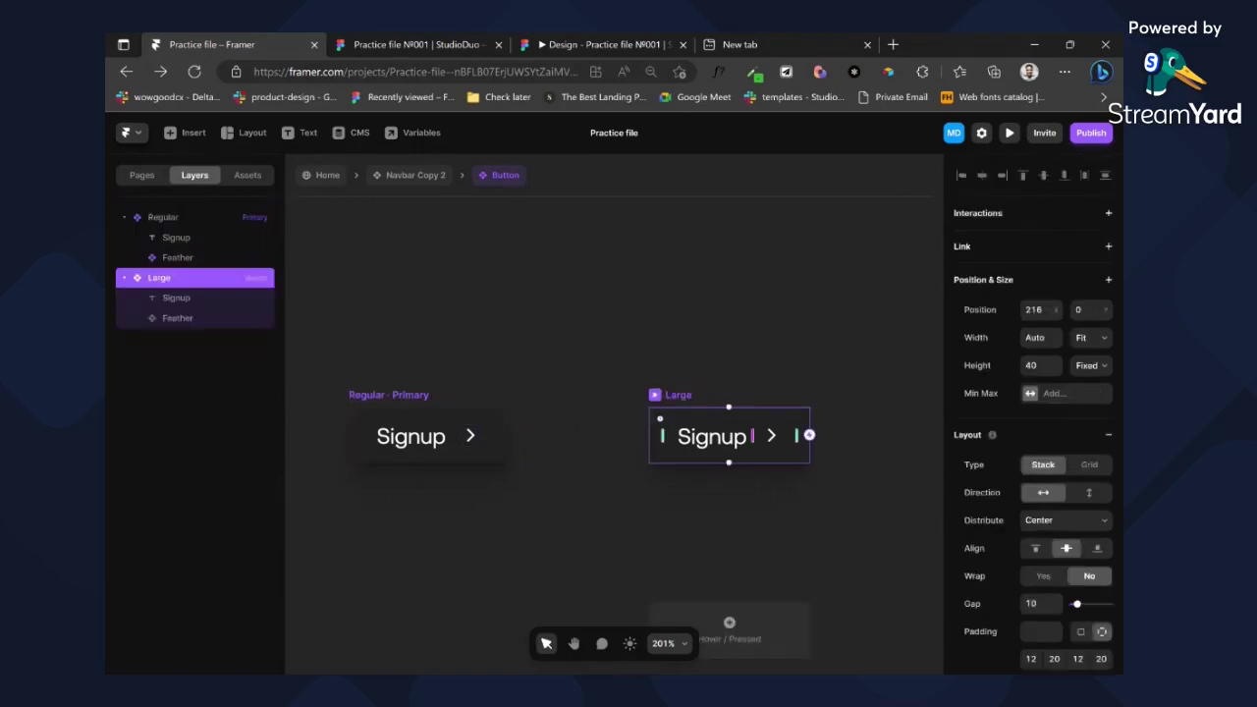
- Set the gap between the text and the icon in the Regular variant to 8
{"action": "left_click", "coordinate": [471, 435]}
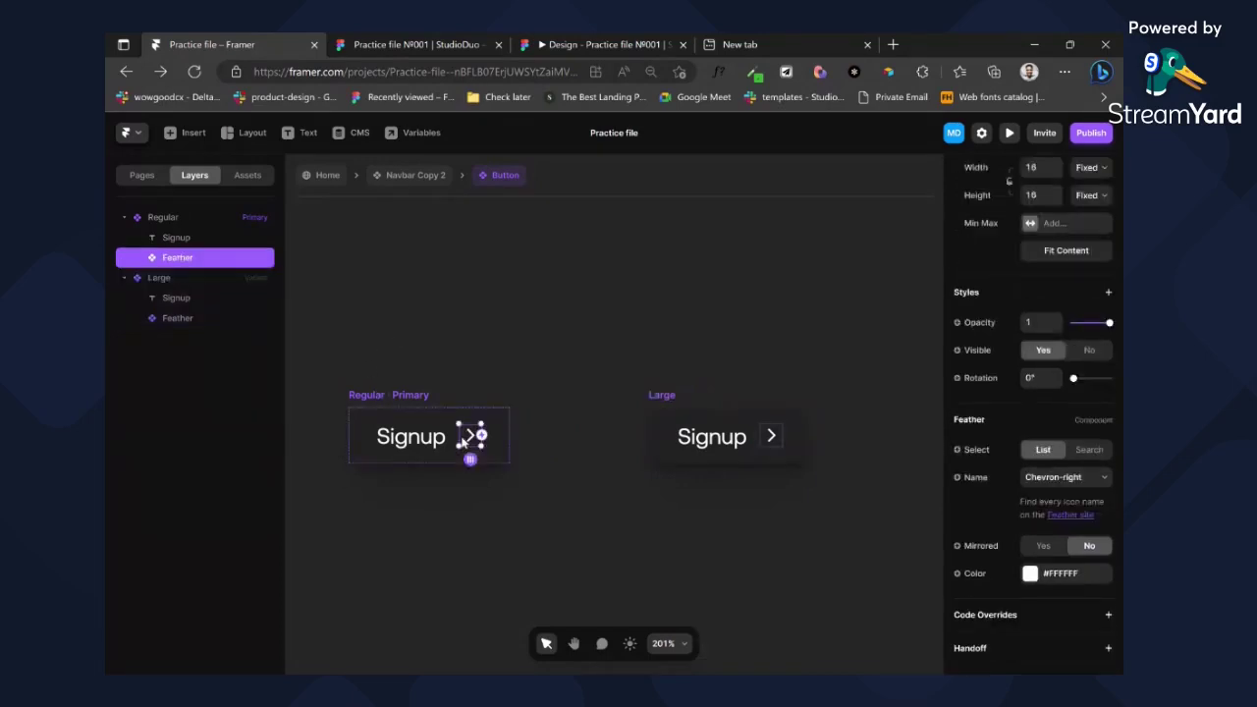
{"action": "left_click", "coordinate": [400, 396]}
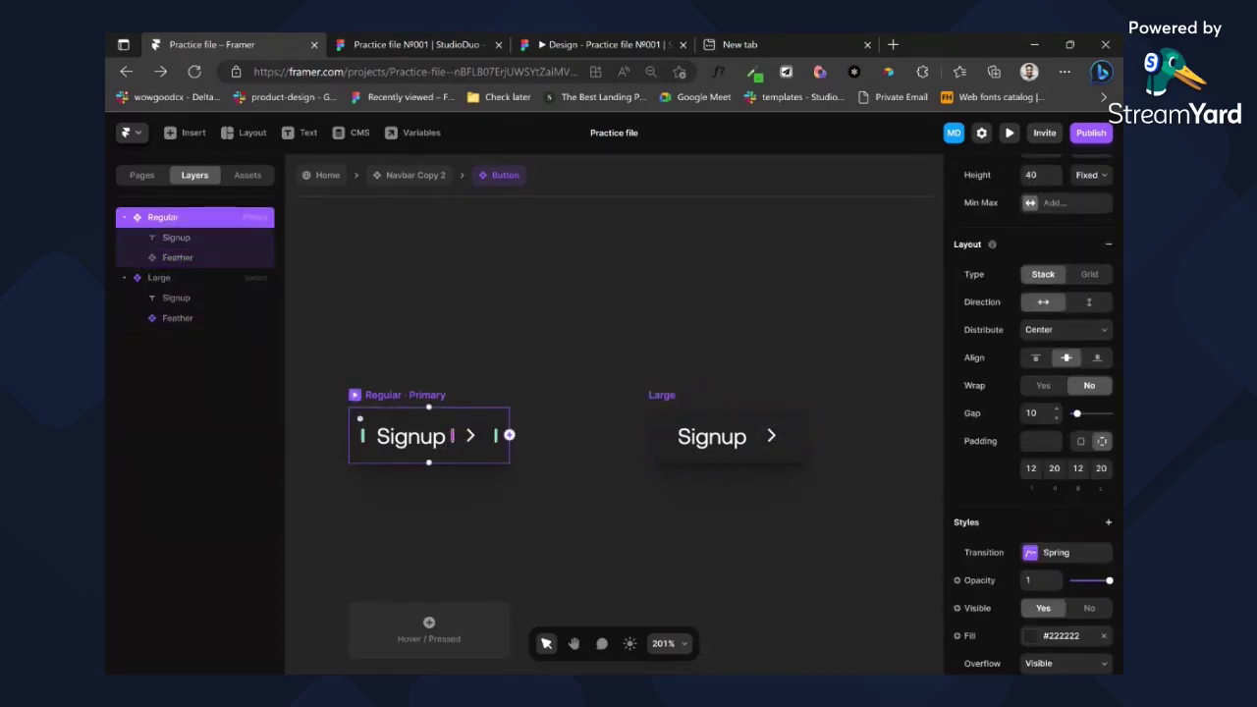
{"action": "left_click", "coordinate": [1032, 413]}
{"action": "type", "text": "12"}
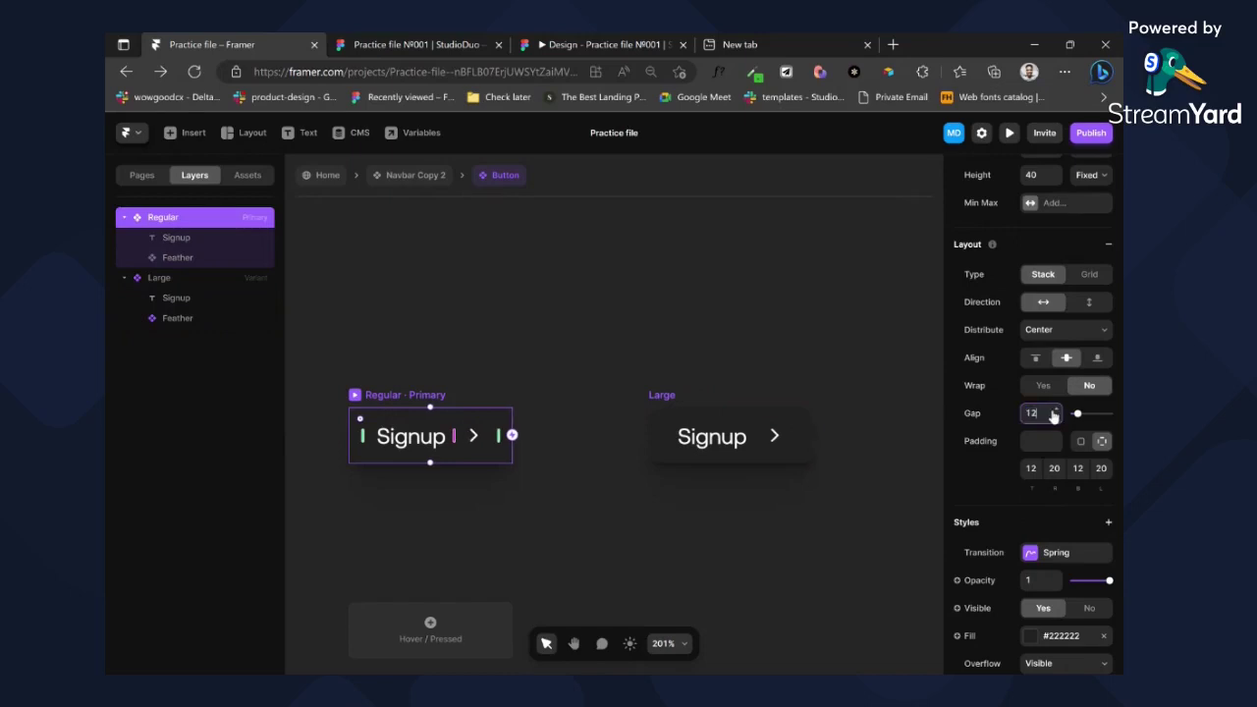
{"action": "key", "text": "Return"}
{"action": "type", "text": "8"}
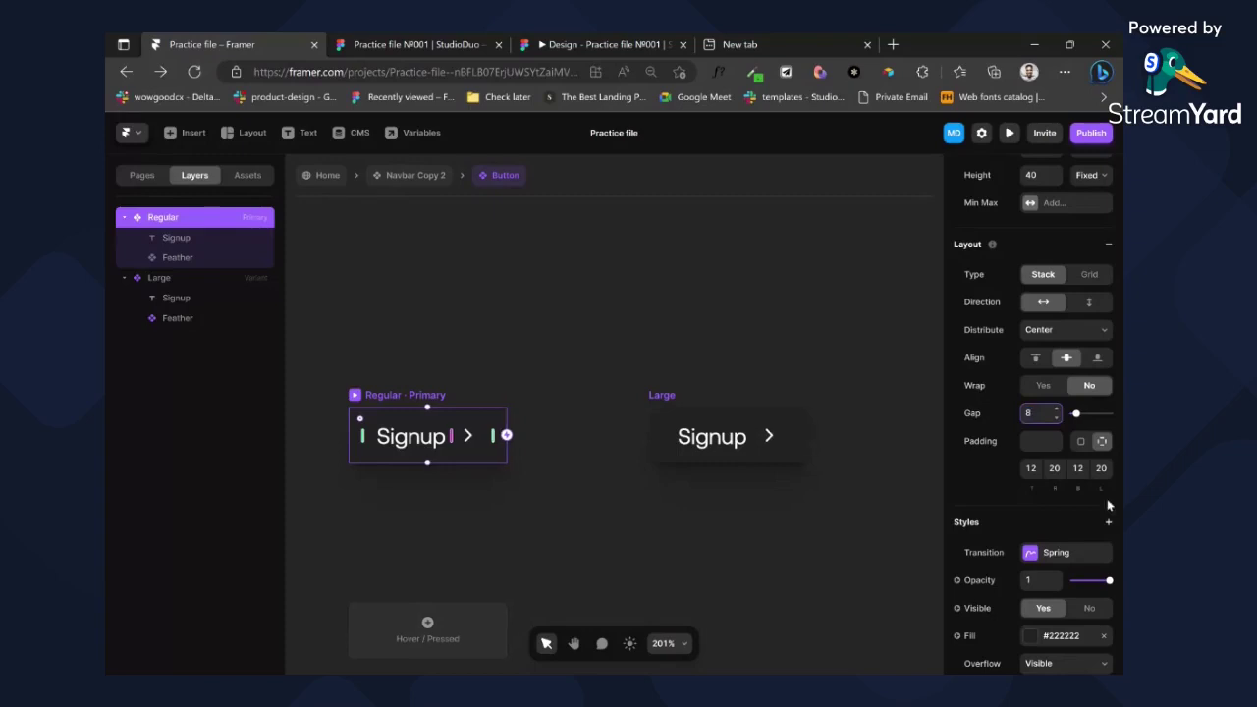
- Open the Regular variant's fill, and copy the 000712 colour code from the navbar's Book a demo button in Figma
{"action": "scroll", "coordinate": [1107, 505], "scroll_direction": "down", "scroll_amount": 3}
{"action": "left_click", "coordinate": [1029, 481]}
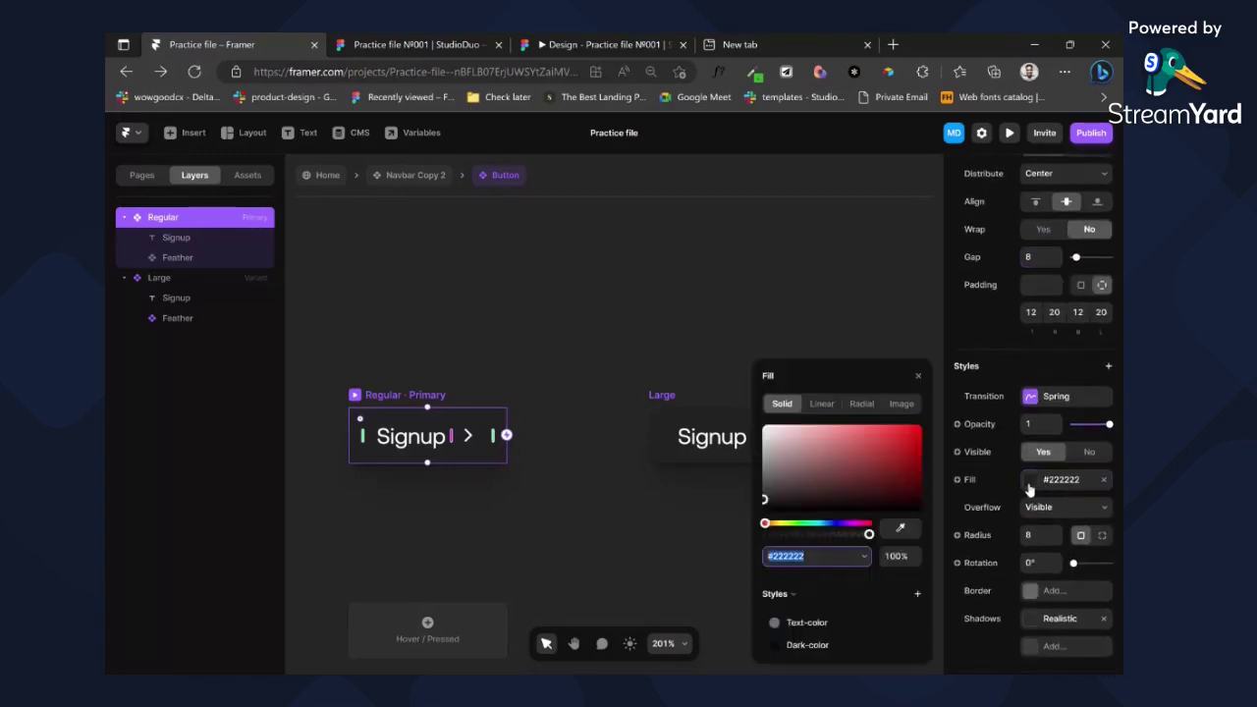
{"action": "left_click", "coordinate": [372, 48]}
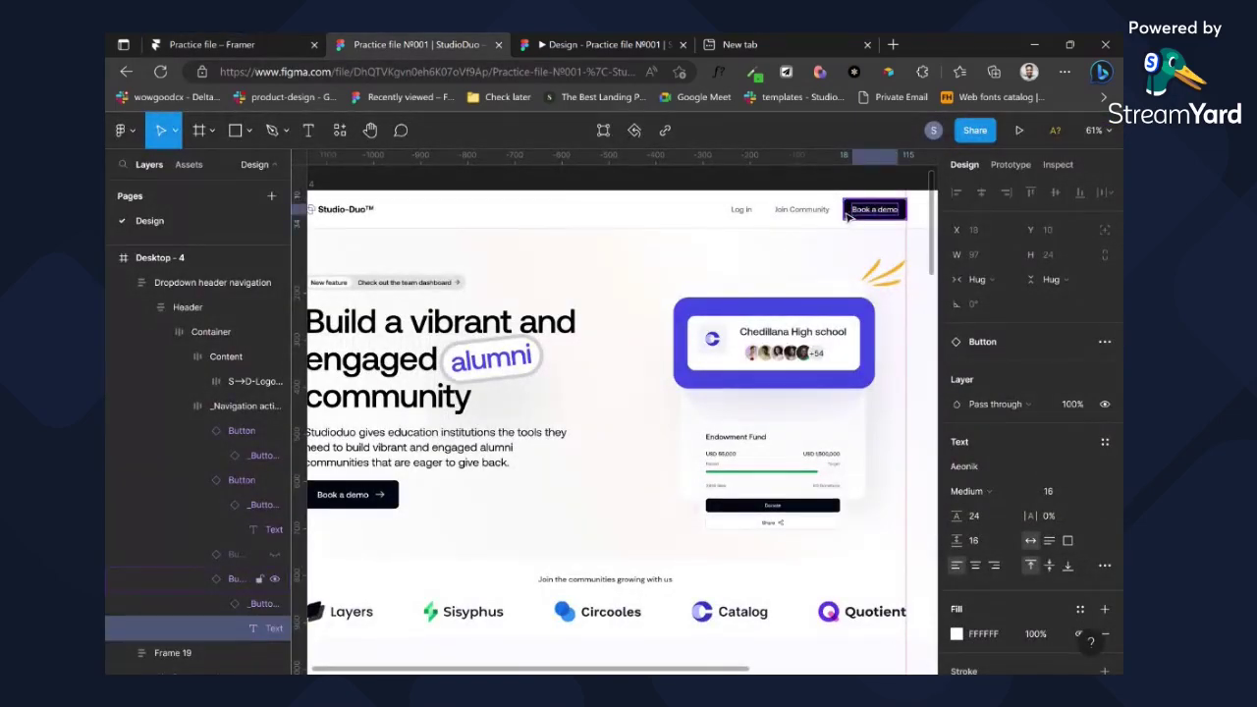
{"action": "left_click", "coordinate": [847, 217]}
{"action": "scroll", "coordinate": [1015, 535], "scroll_direction": "down", "scroll_amount": 4}
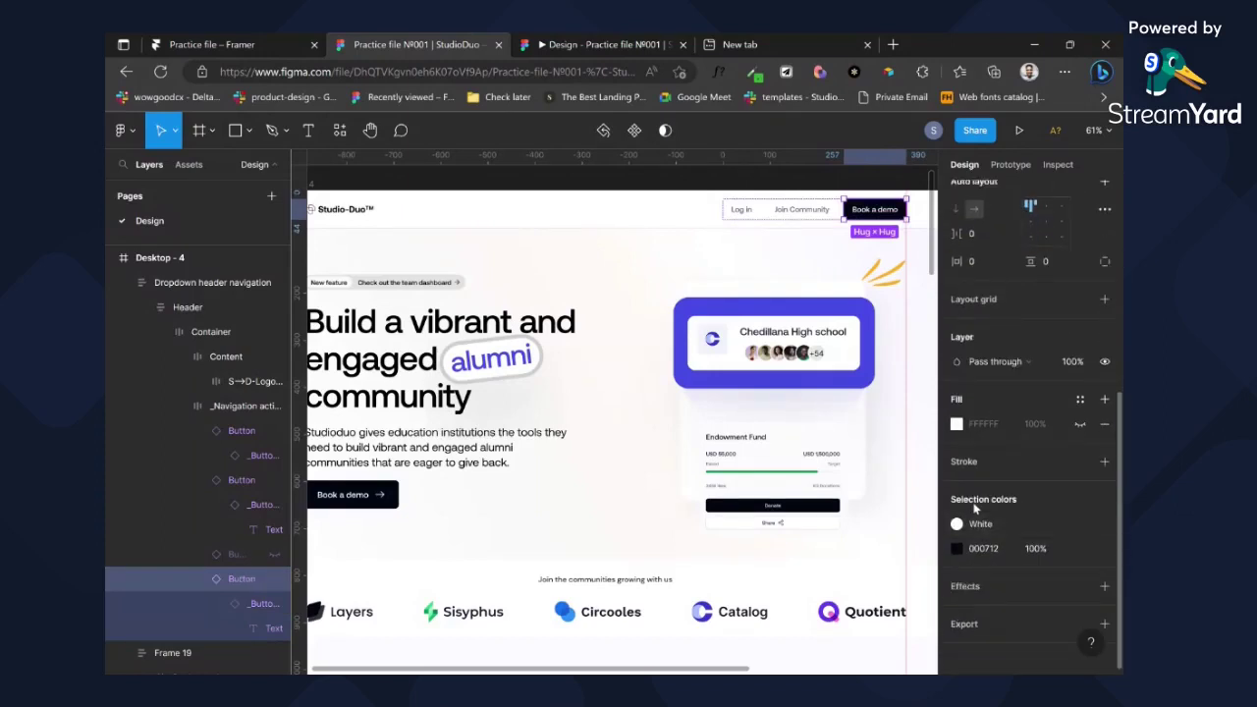
{"action": "left_click", "coordinate": [957, 547]}
{"action": "left_click", "coordinate": [959, 548]}
{"action": "left_click", "coordinate": [982, 549]}
{"action": "key", "text": "ctrl+c"}
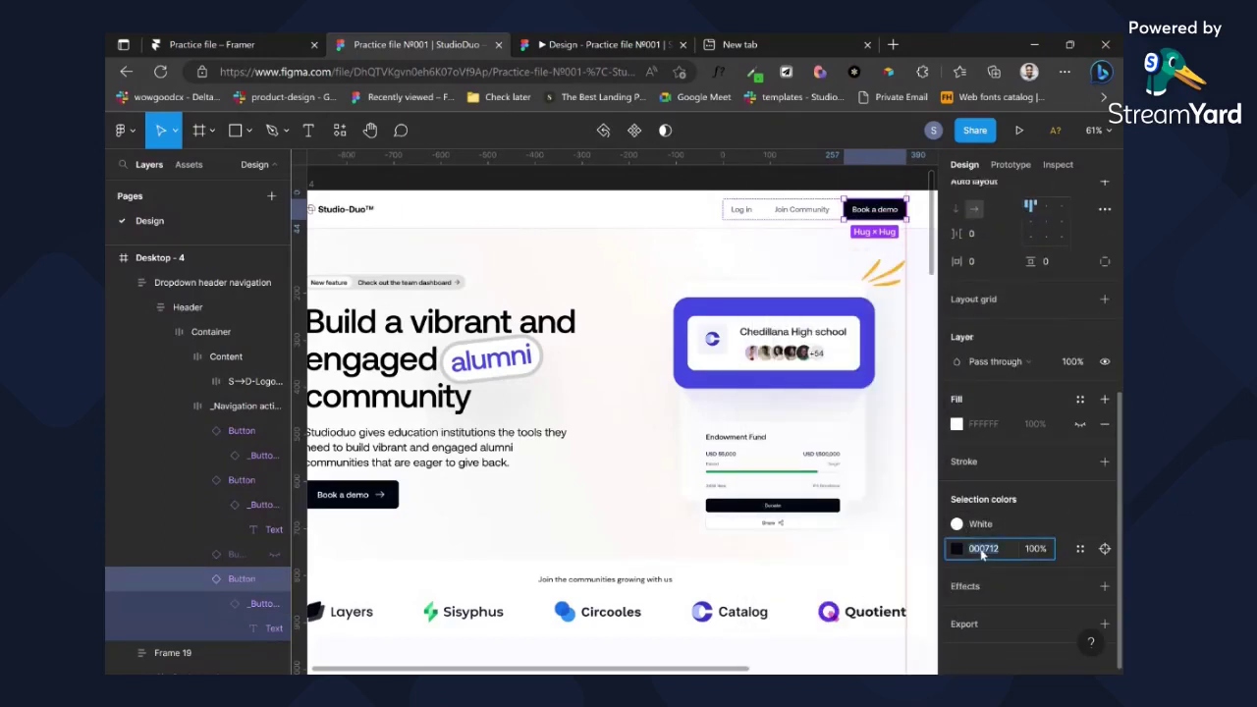
- Back in Framer, set the Regular variant's fill to the copied colour 000712
{"action": "left_click", "coordinate": [219, 39]}
{"action": "key", "text": "ctrl+v"}
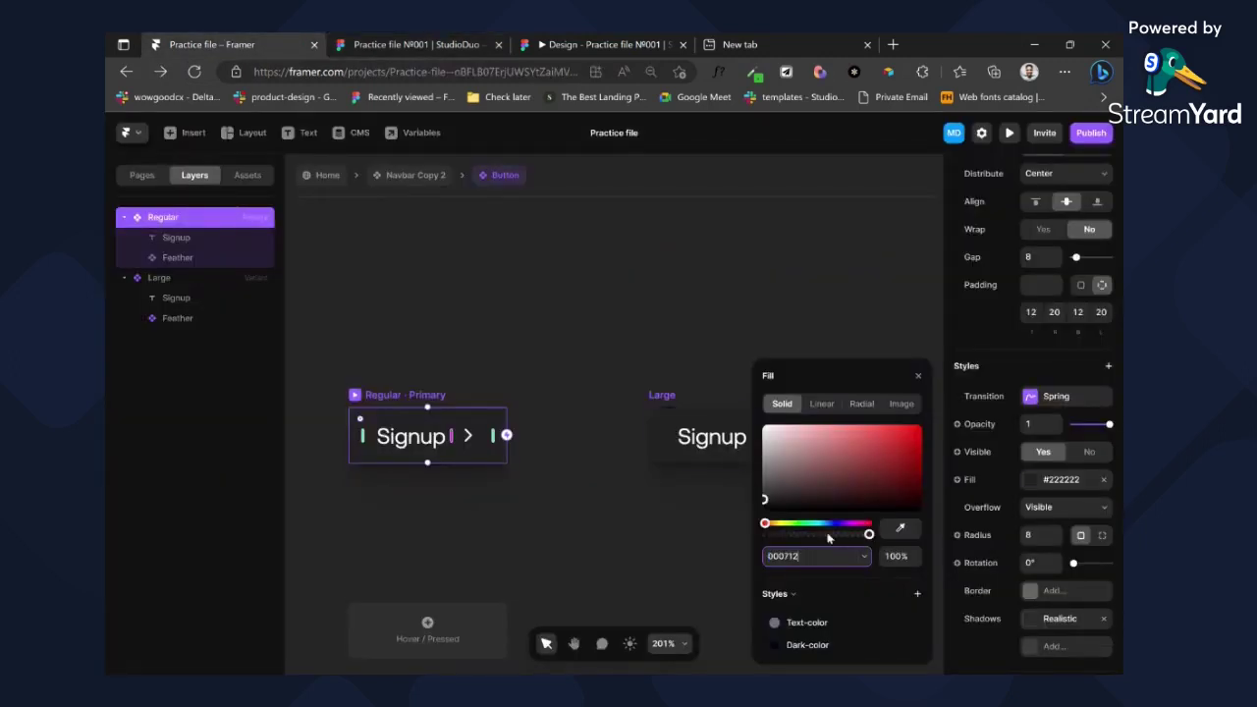
{"action": "key", "text": "Return"}
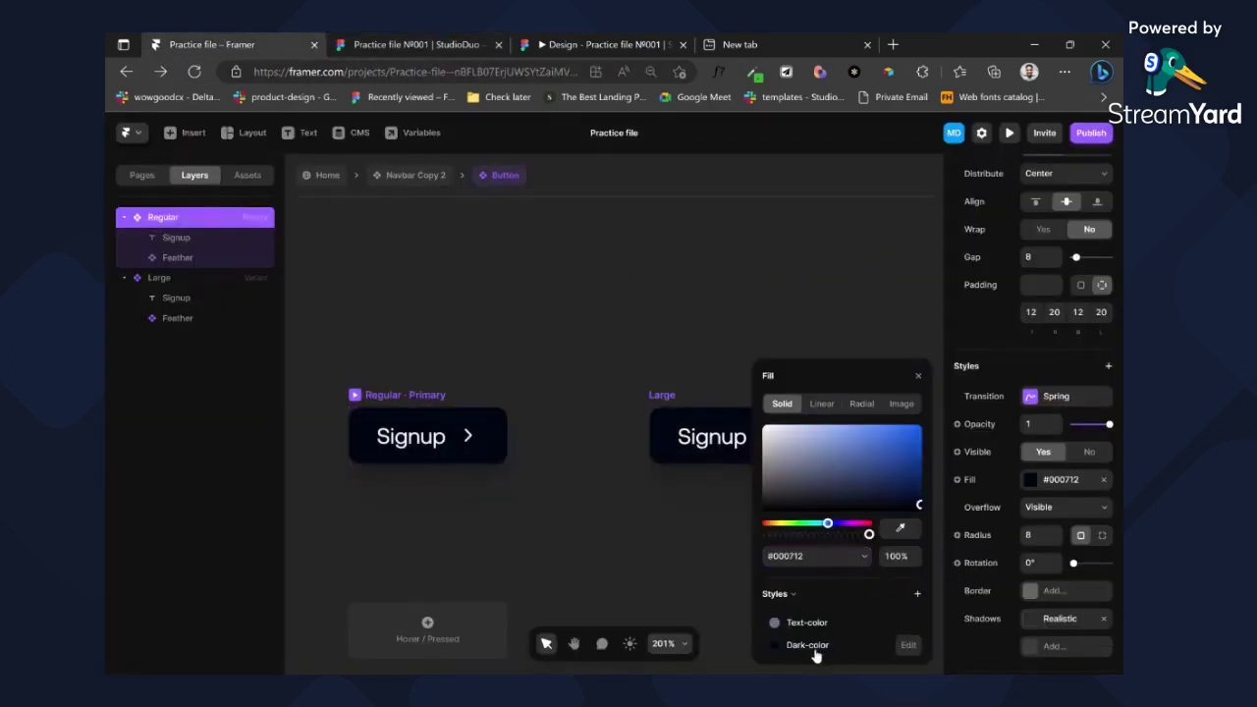
- Try the Dark-color style on the Regular variant's fill, and return the fill to #000712
{"action": "left_click", "coordinate": [810, 651]}
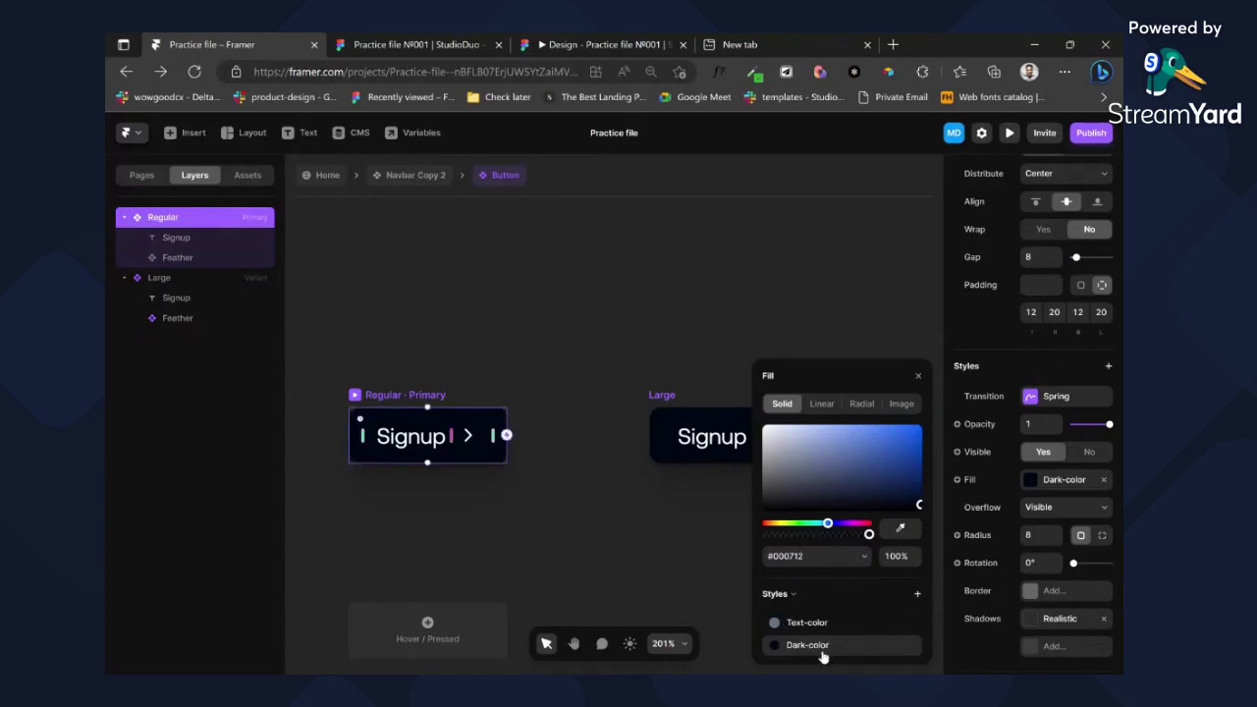
{"action": "left_click", "coordinate": [833, 554]}
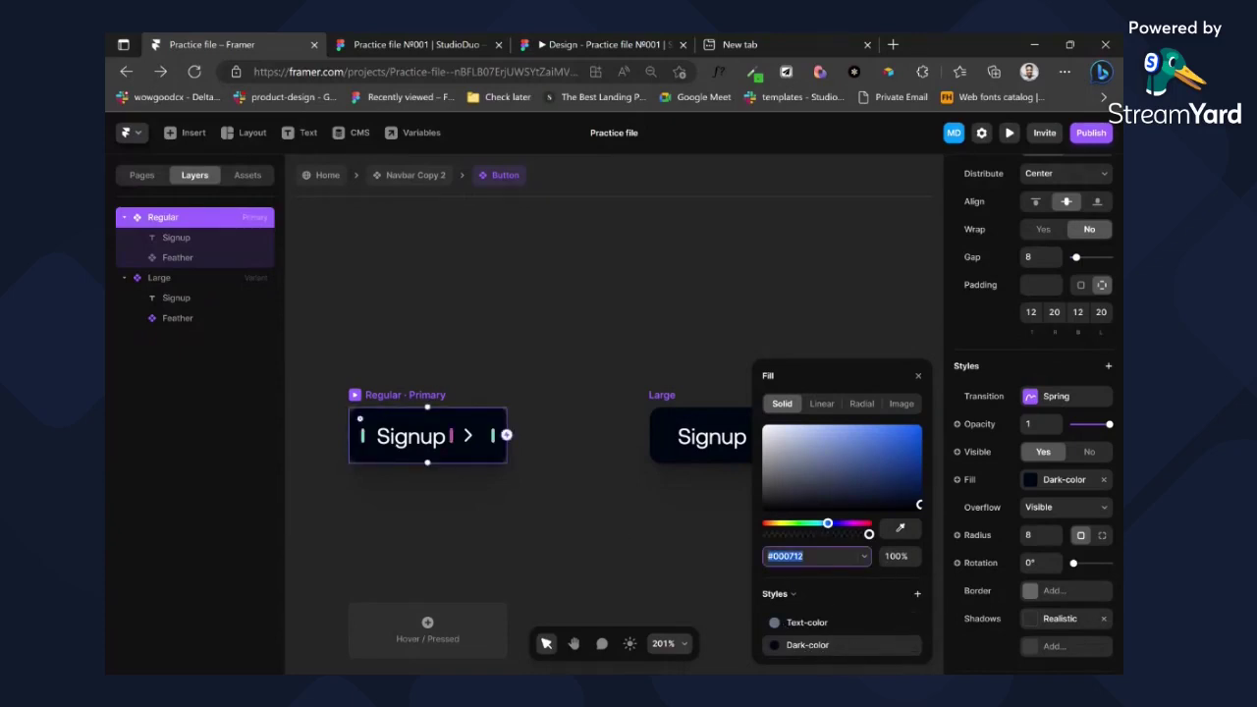
{"action": "key", "text": "Return"}
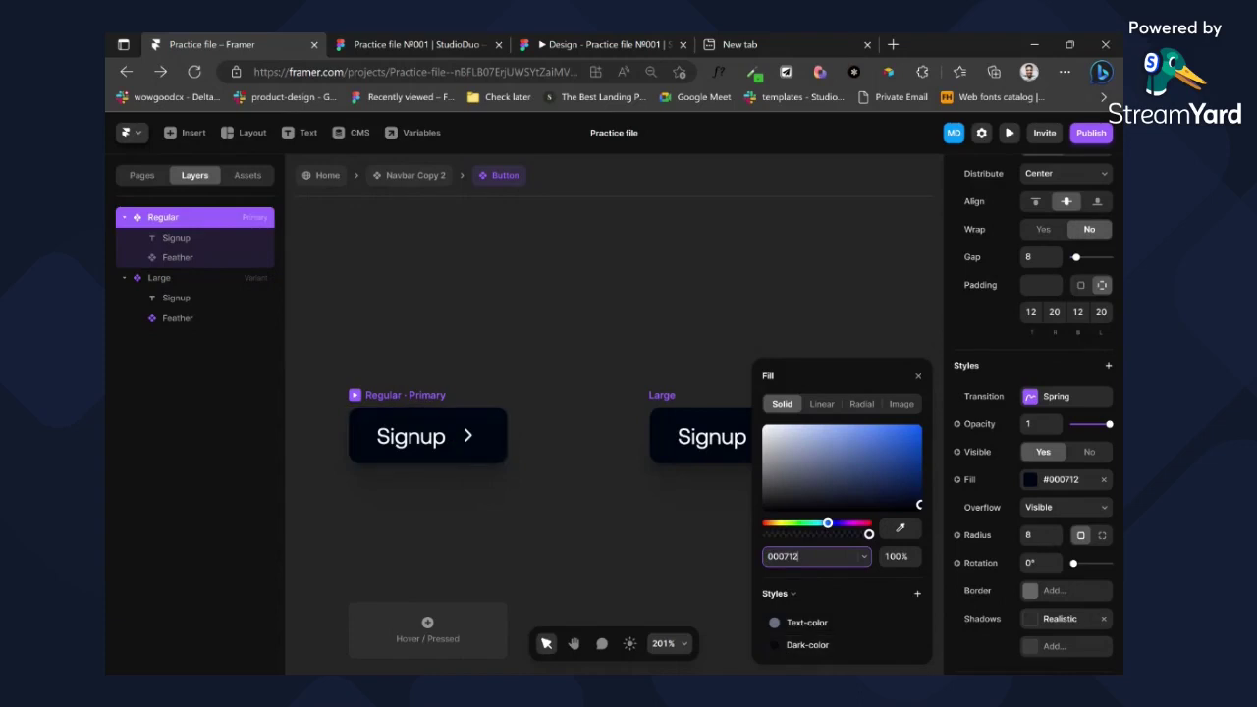
- Save the Regular variant's 000712 fill as a new colour style named Button-bg, and close the fill settings
{"action": "left_click", "coordinate": [919, 596]}
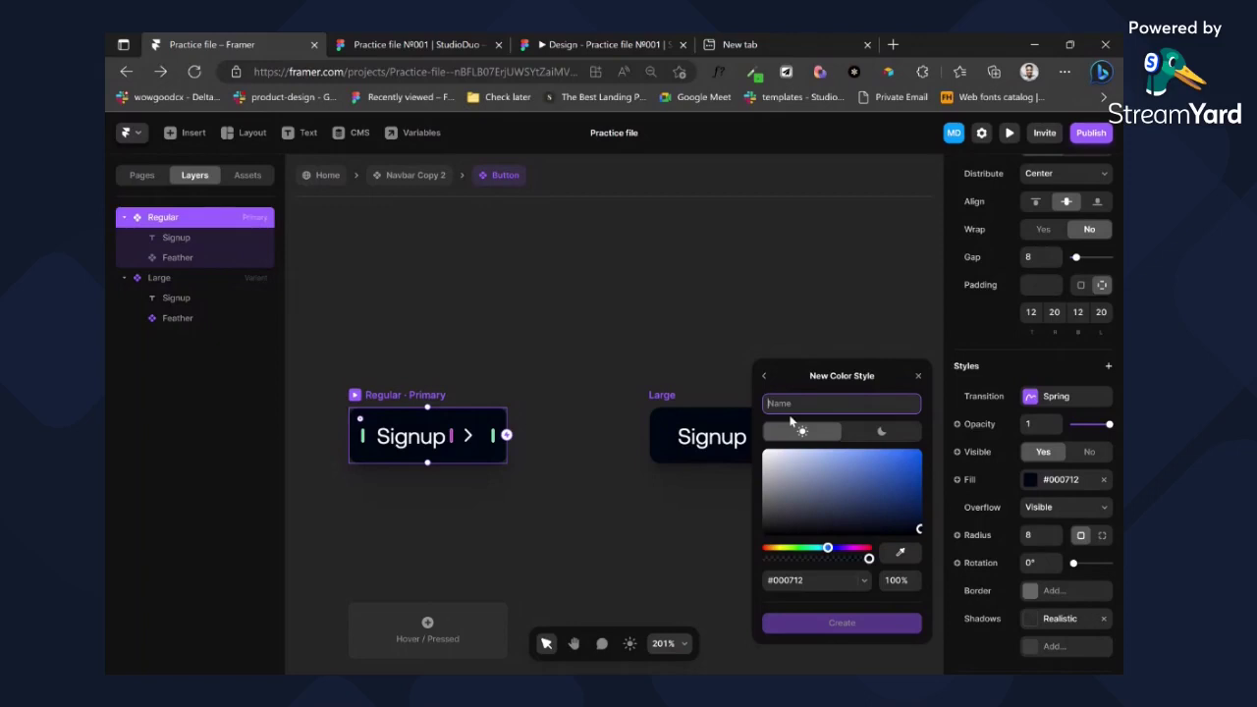
{"action": "type", "text": "Button-"}
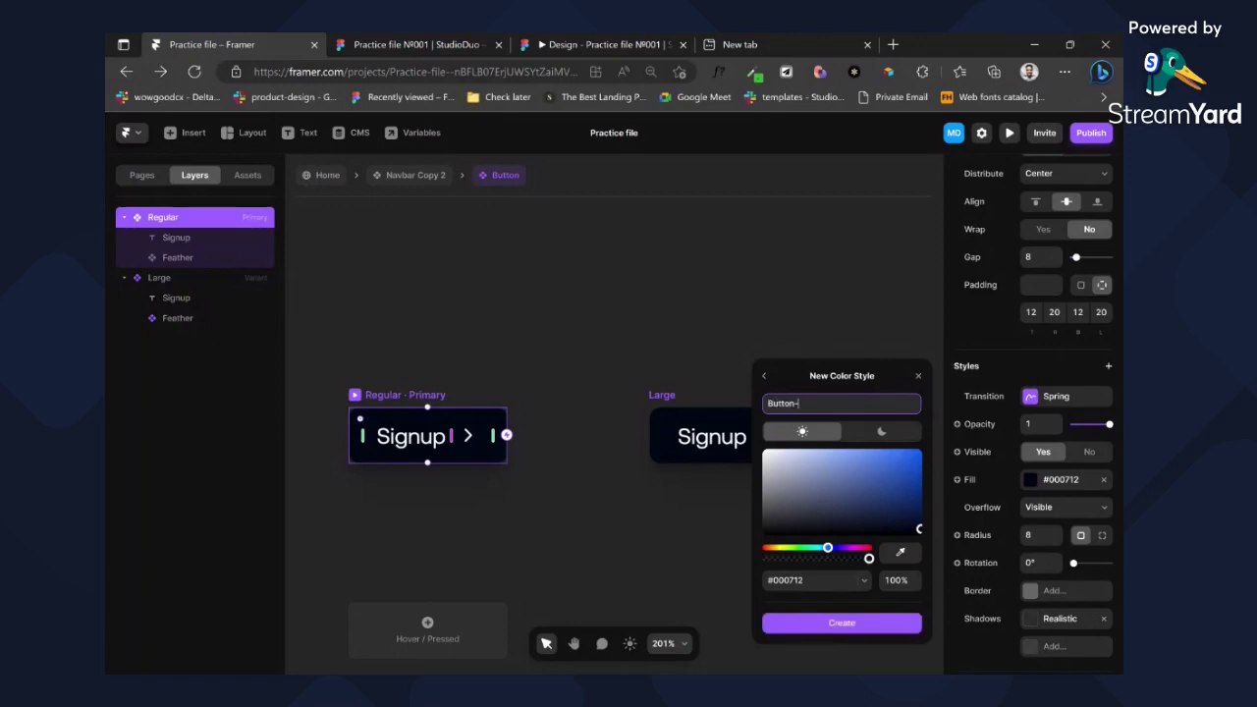
{"action": "type", "text": "bg"}
{"action": "key", "text": "Return"}
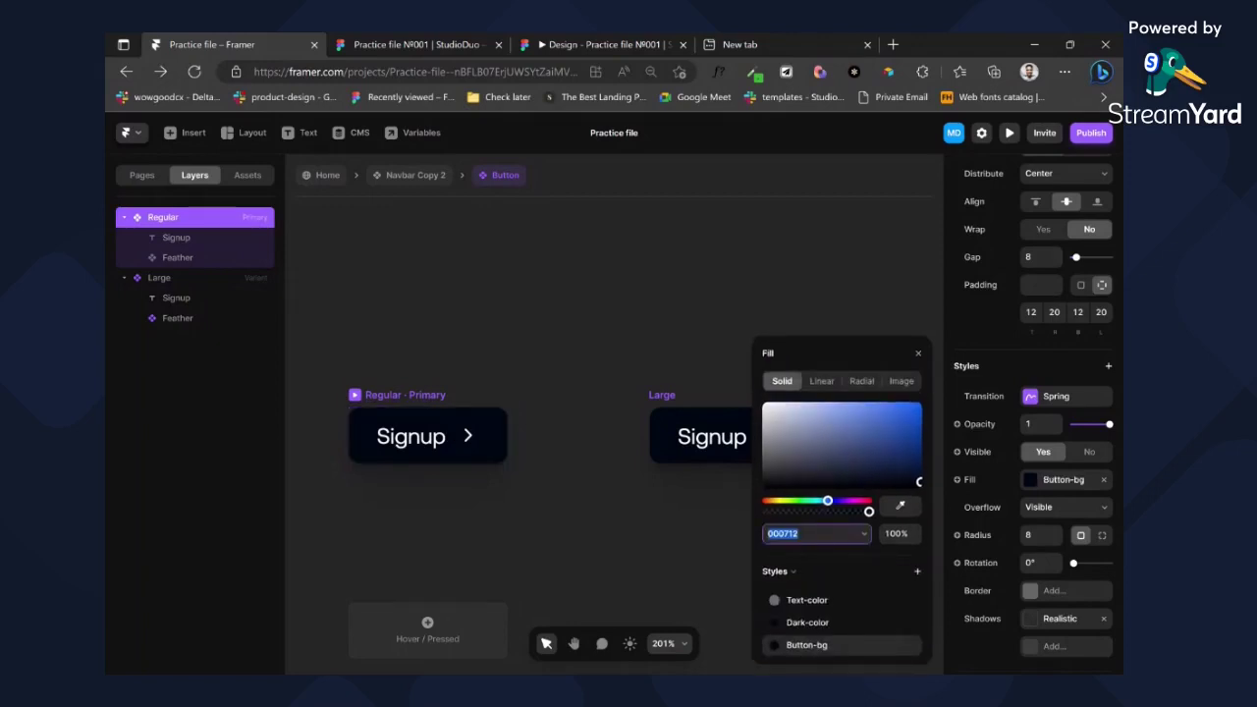
{"action": "left_click", "coordinate": [628, 644]}
{"action": "left_click", "coordinate": [629, 644]}
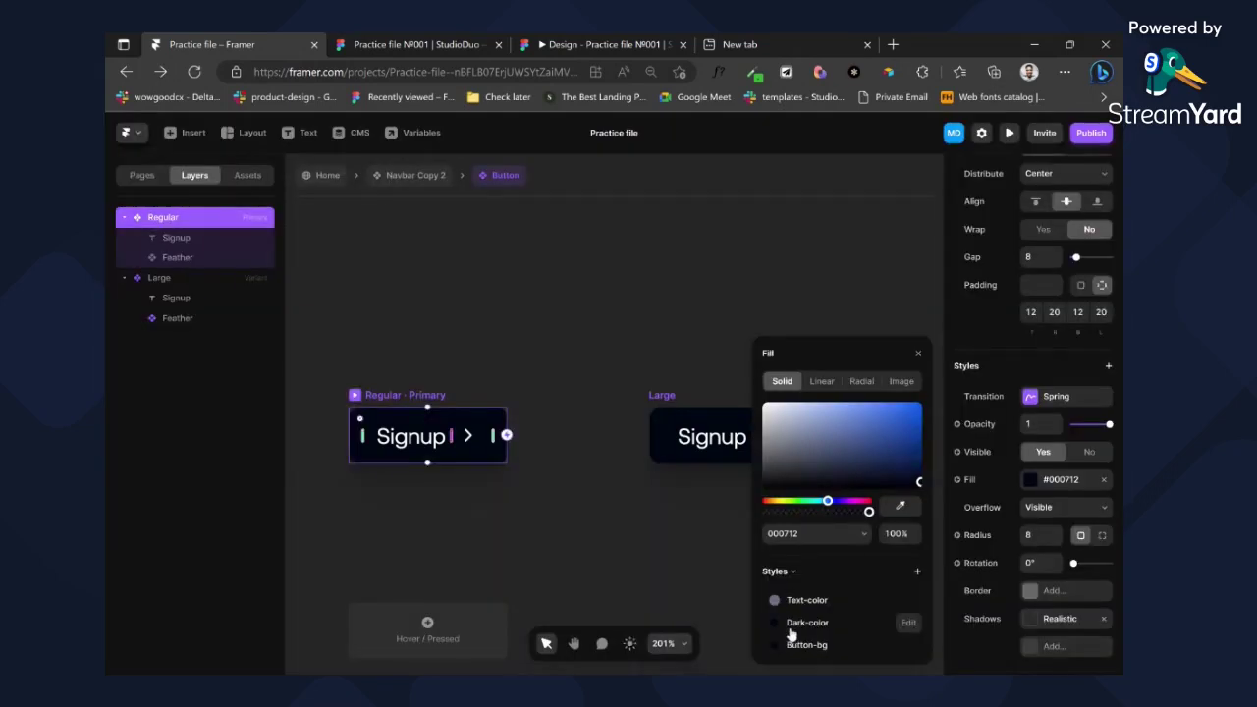
{"action": "left_click", "coordinate": [510, 387]}
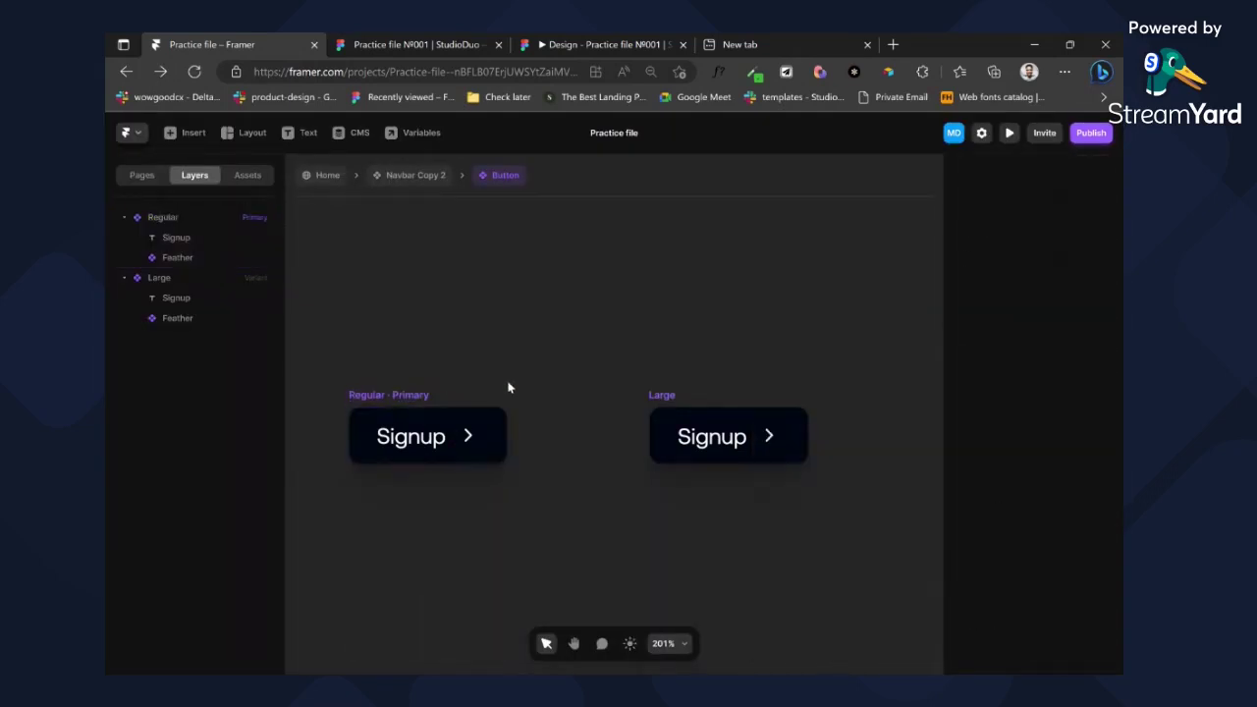
- Inspect the text settings of the Regular variant's Signup label and the Title variable linked to its content
{"action": "left_click", "coordinate": [424, 393]}
{"action": "double_click", "coordinate": [412, 436]}
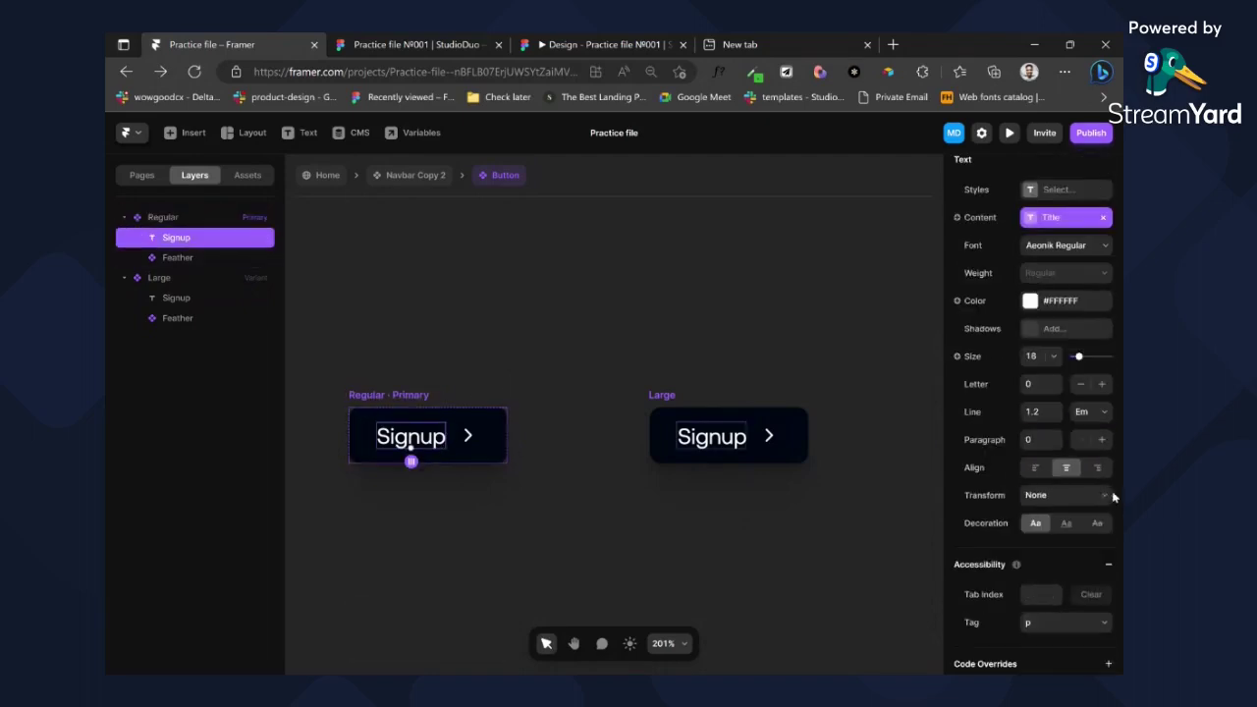
{"action": "scroll", "coordinate": [1114, 496], "scroll_direction": "down", "scroll_amount": 1}
{"action": "scroll", "coordinate": [1071, 508], "scroll_direction": "up", "scroll_amount": 3}
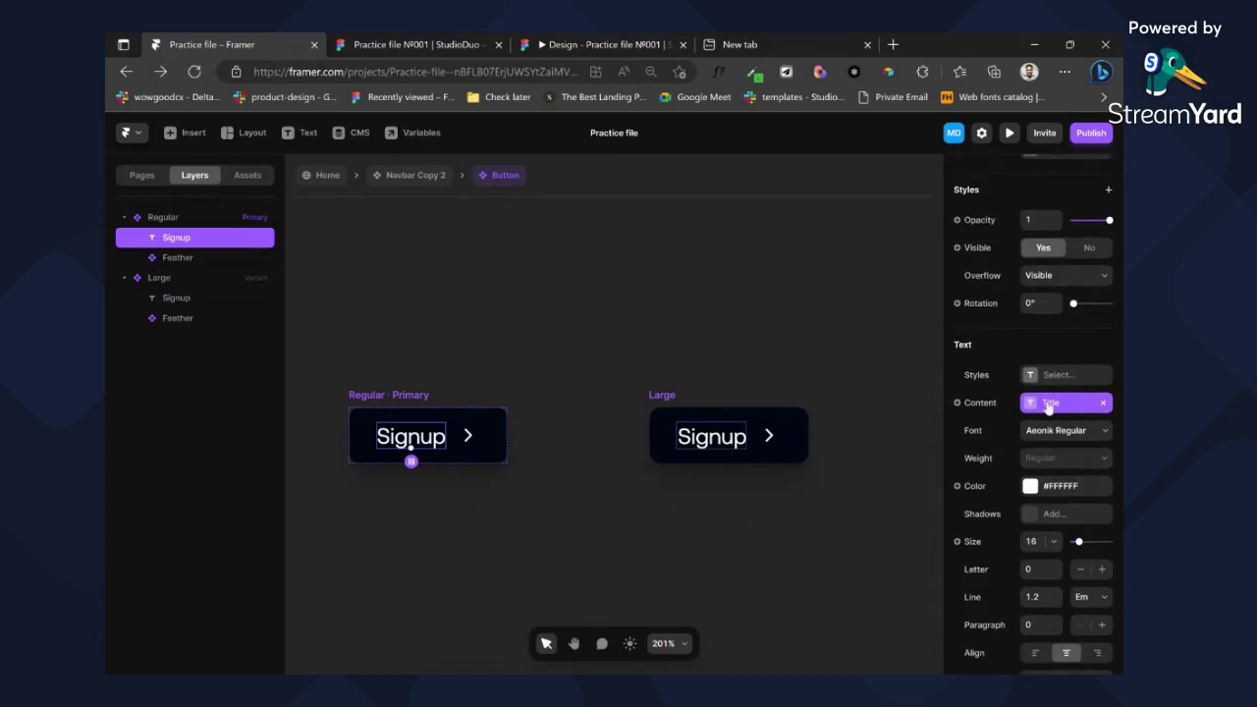
{"action": "left_click", "coordinate": [1044, 407]}
{"action": "left_click", "coordinate": [971, 416]}
{"action": "left_click", "coordinate": [451, 510]}
- Check the icon on the hero's Book a demo button in Figma, and change the Regular variant's icon in Framer to Arrow-right
{"action": "left_click", "coordinate": [404, 395]}
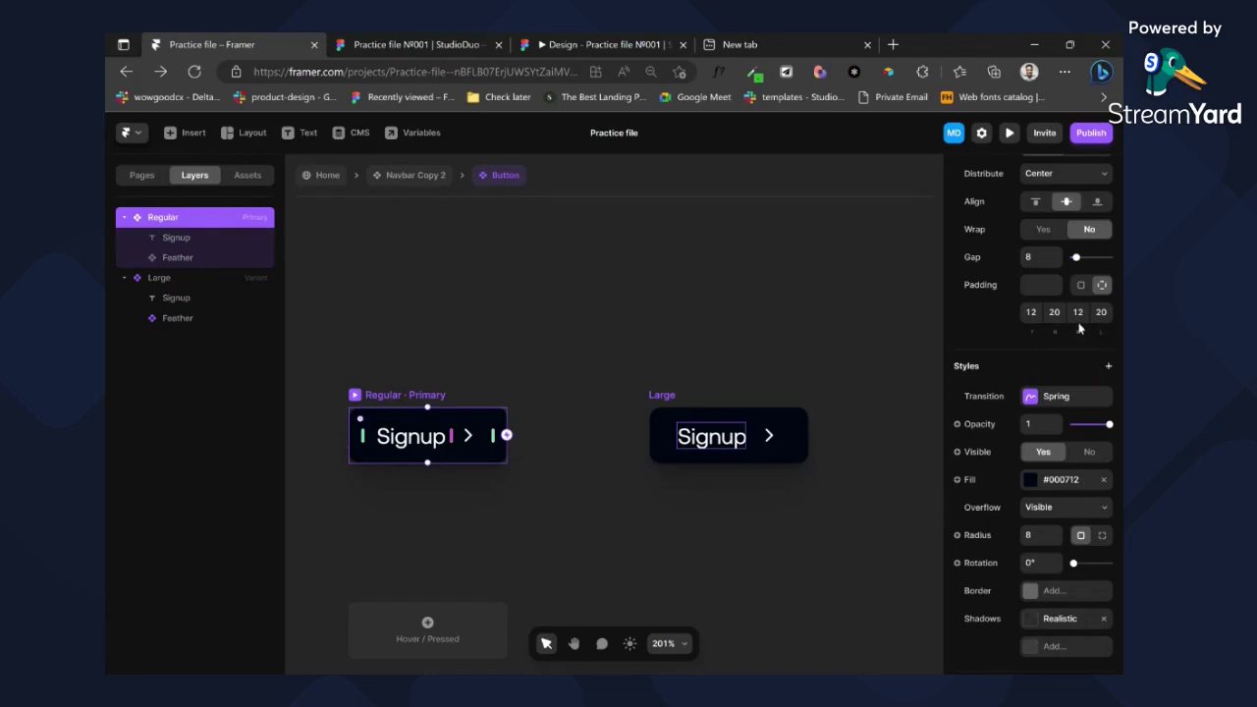
{"action": "scroll", "coordinate": [502, 440], "scroll_direction": "down", "scroll_amount": 2}
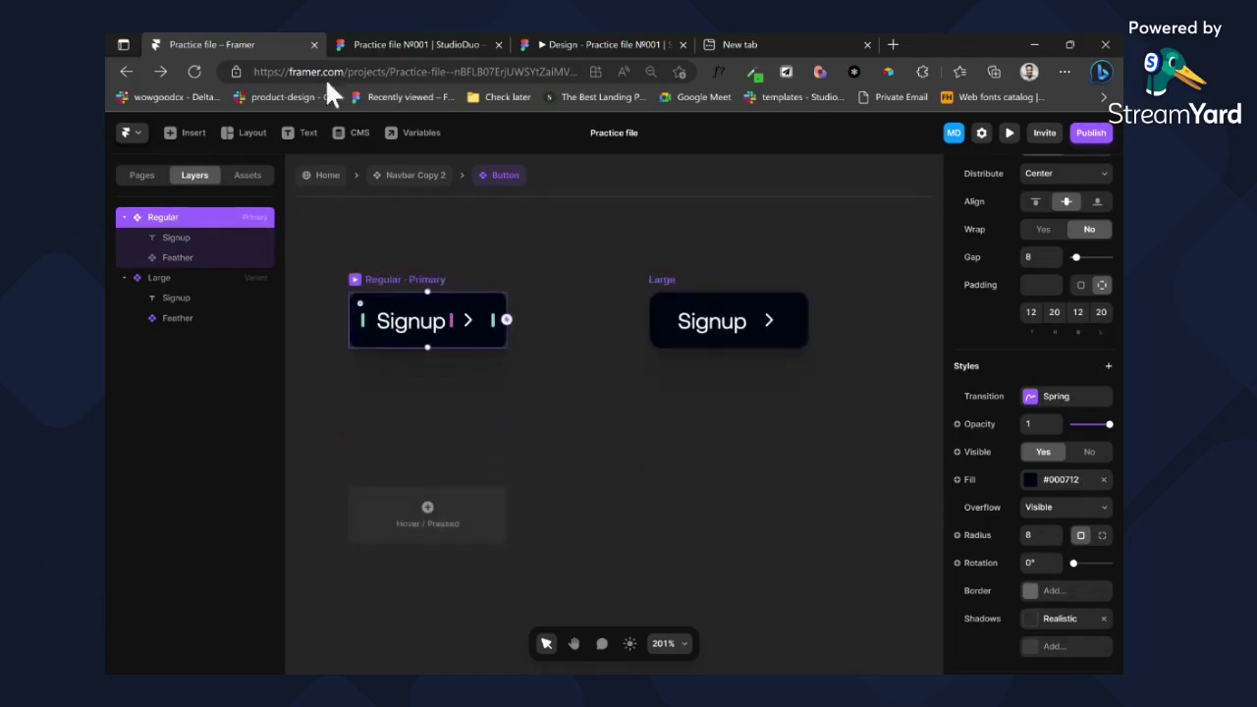
{"action": "left_click", "coordinate": [400, 47]}
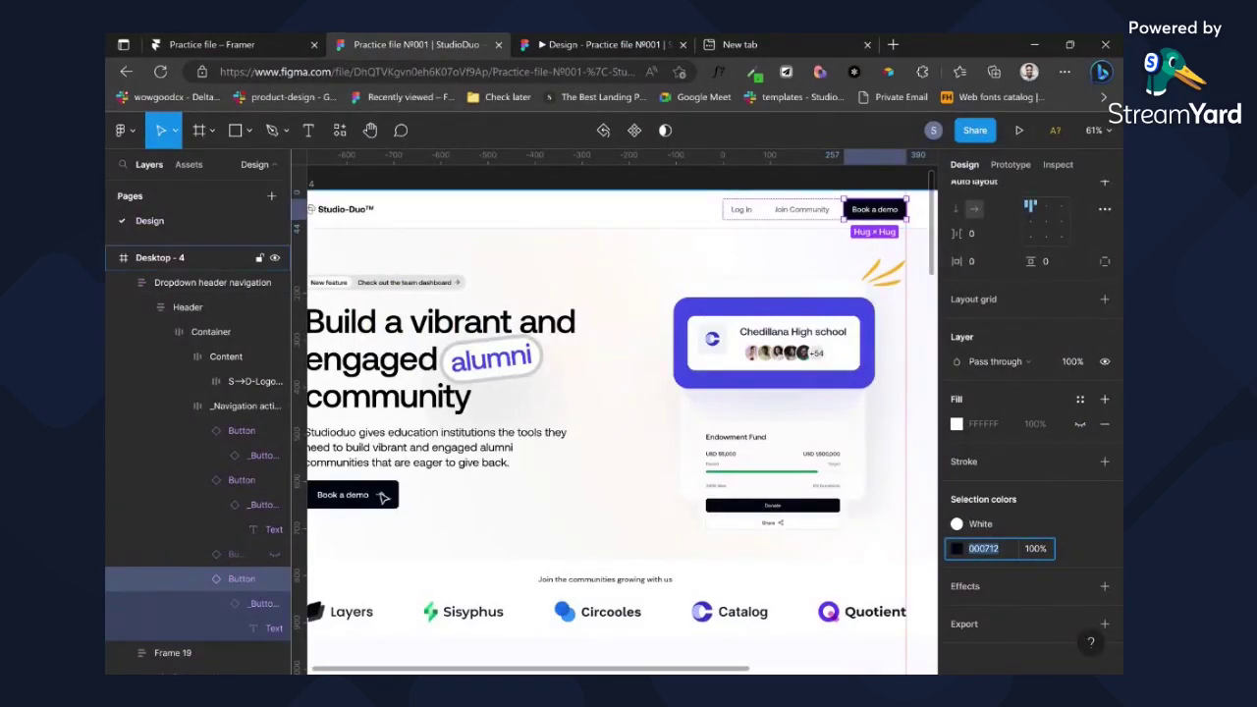
{"action": "left_click", "coordinate": [236, 44]}
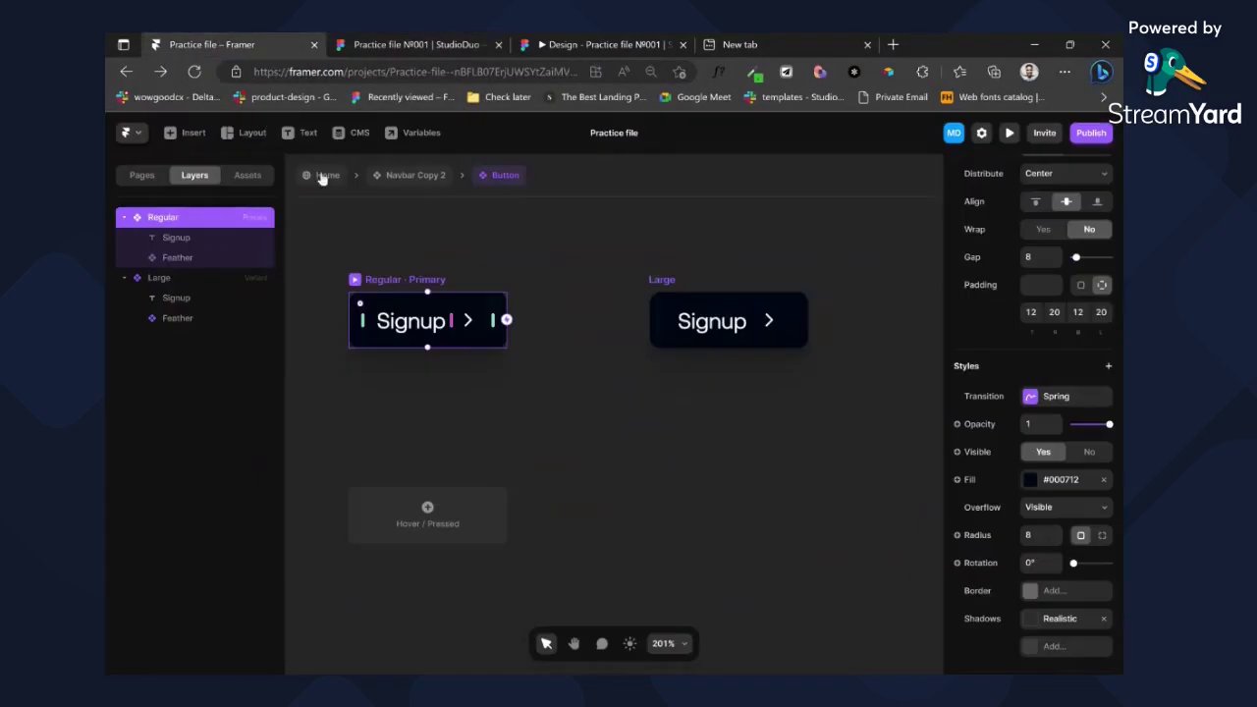
{"action": "left_click", "coordinate": [470, 320]}
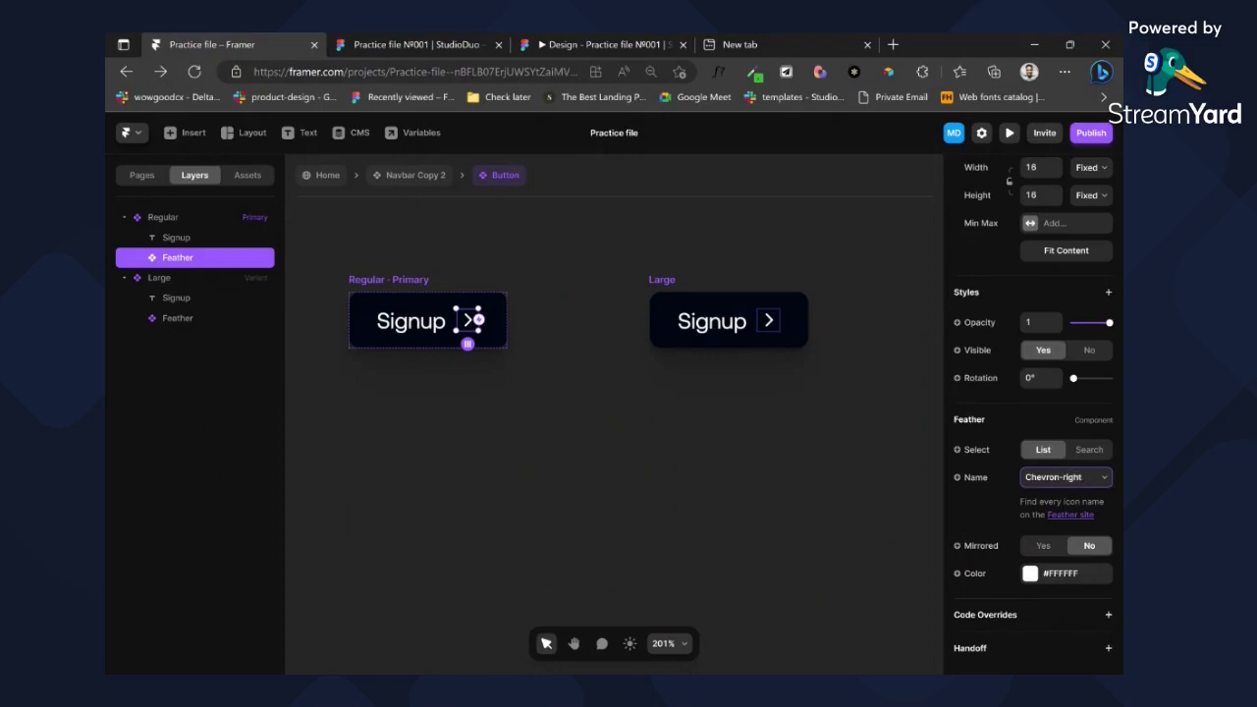
{"action": "left_click", "coordinate": [1058, 373]}
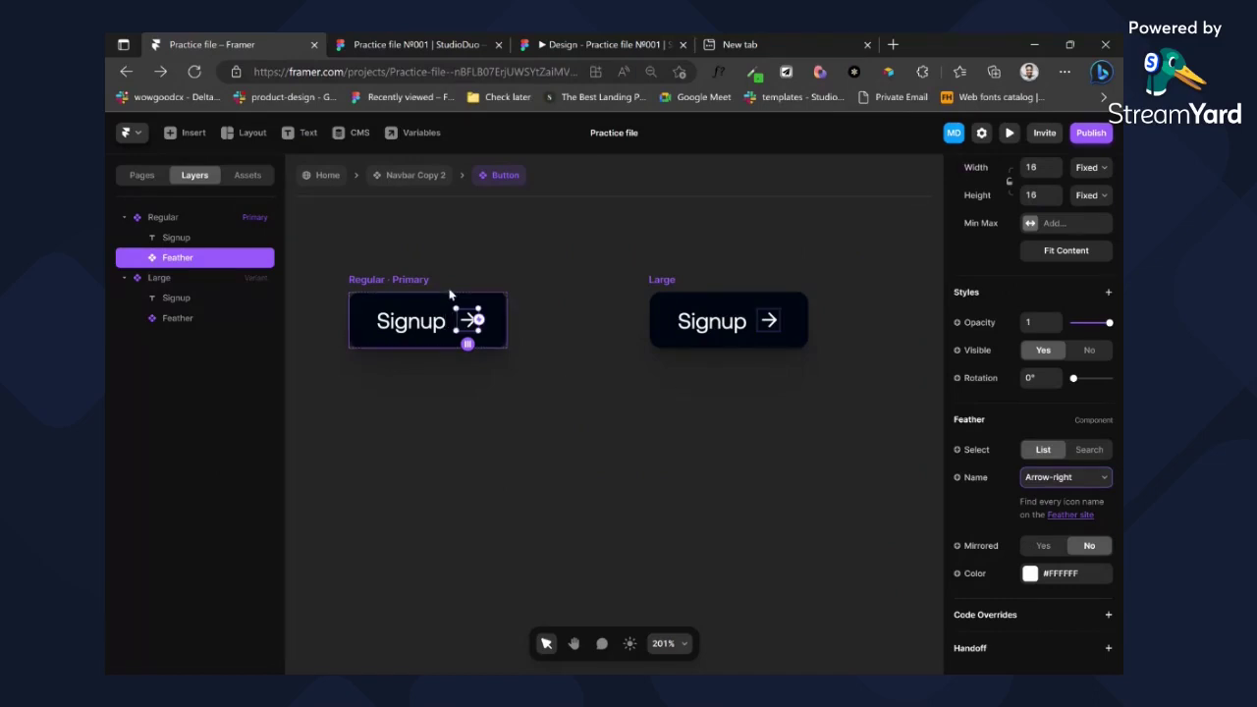
- Set the Large variant's right and left padding to 24
{"action": "left_click", "coordinate": [668, 283]}
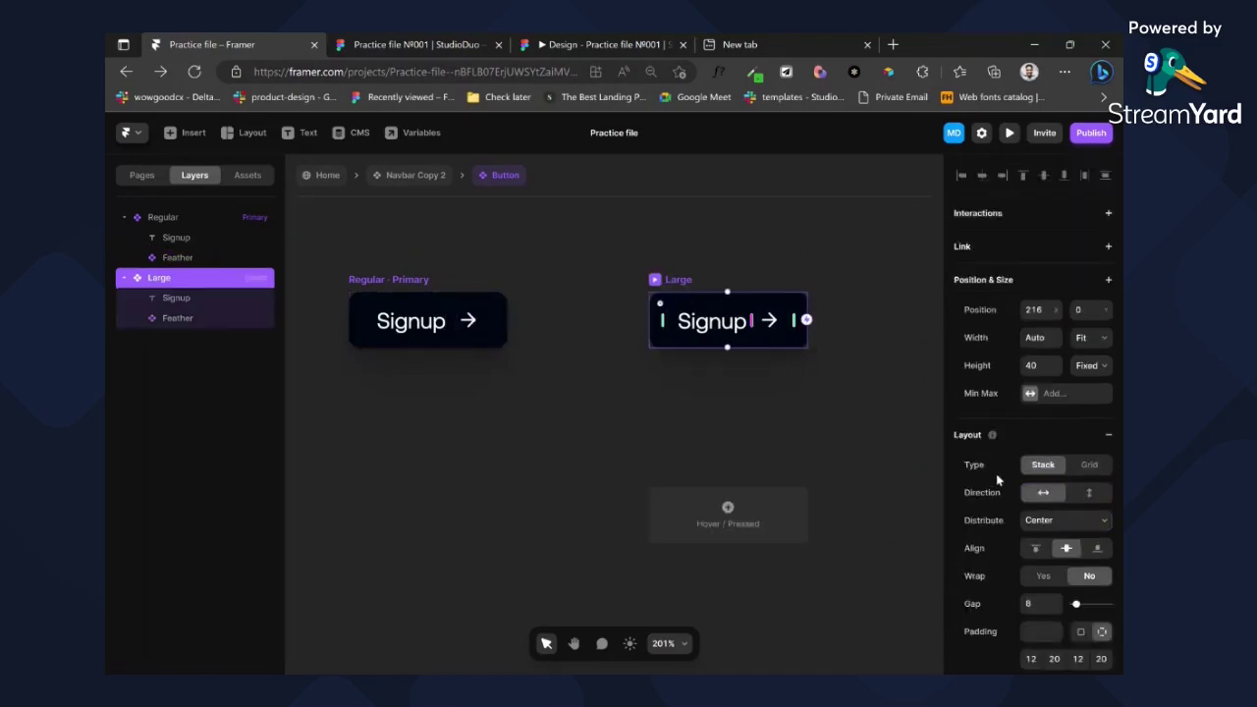
{"action": "scroll", "coordinate": [1009, 514], "scroll_direction": "down", "scroll_amount": 3}
{"action": "left_click", "coordinate": [1054, 502]}
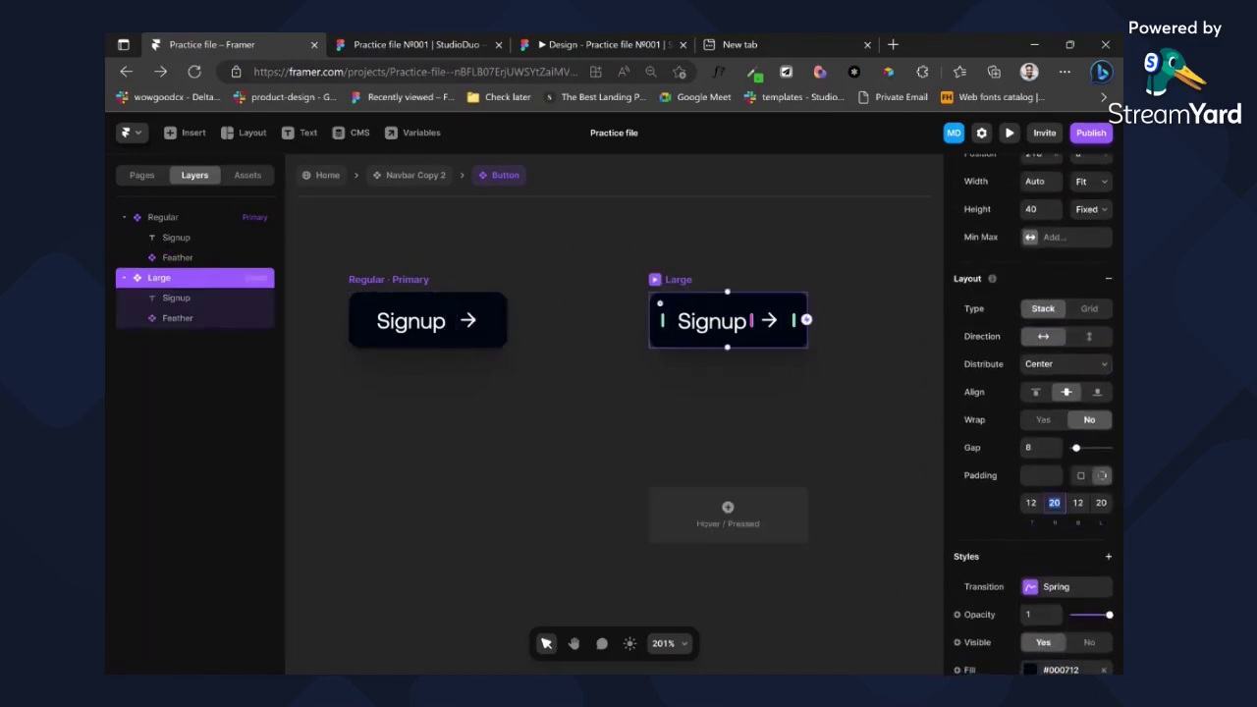
{"action": "type", "text": "24"}
{"action": "key", "text": "Tab"}
{"action": "key", "text": "Tab"}
{"action": "type", "text": "24"}
{"action": "key", "text": "Return"}
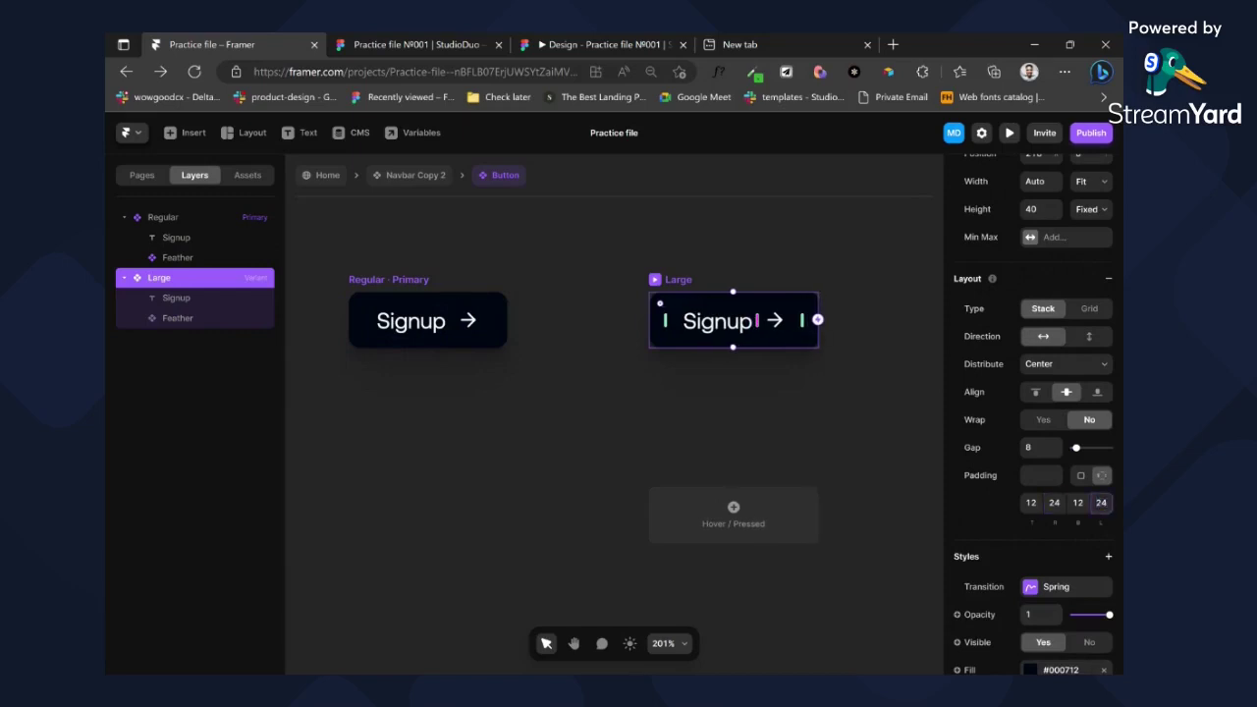
- Select the hero's Book a demo button in Figma to examine its auto layout padding
{"action": "left_click", "coordinate": [410, 44]}
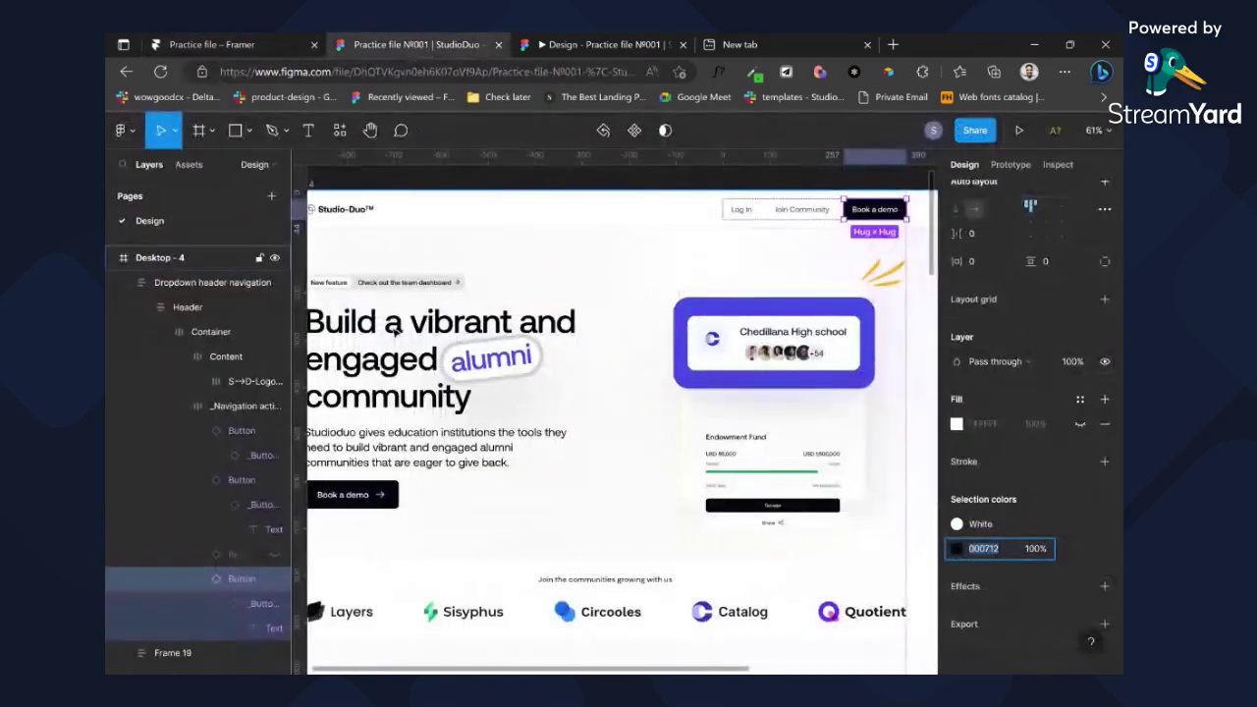
{"action": "double_click", "coordinate": [377, 490]}
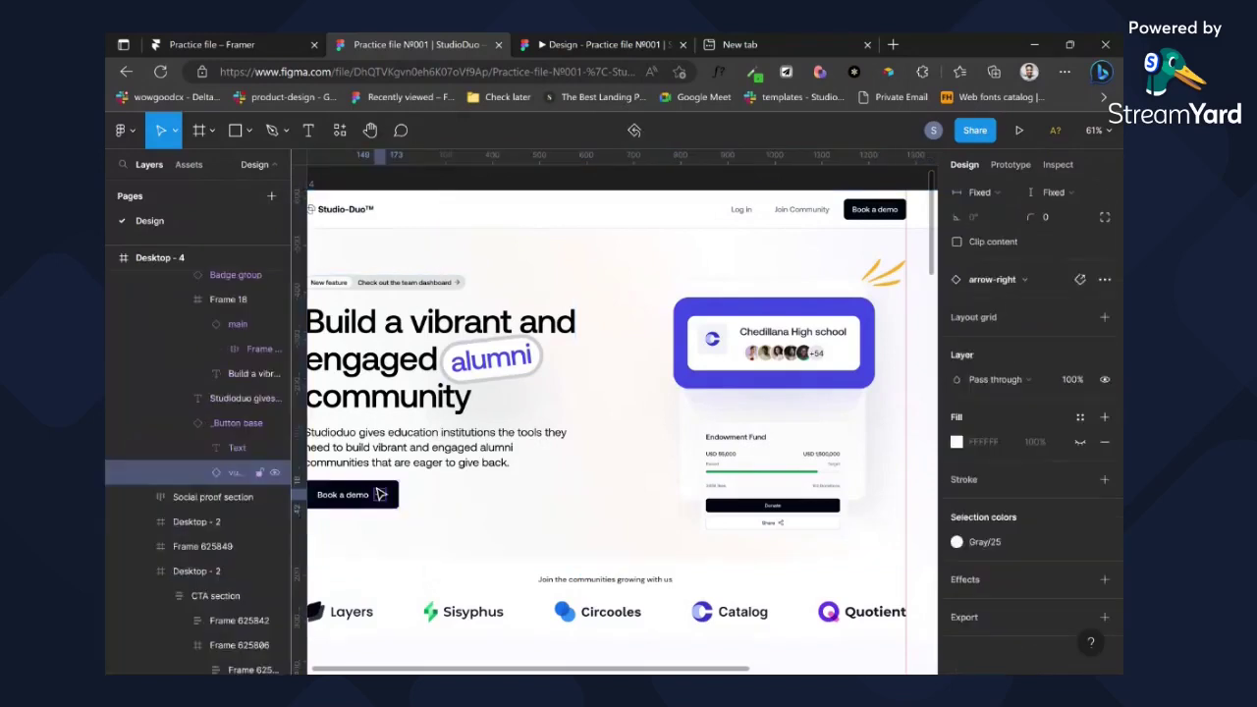
{"action": "double_click", "coordinate": [377, 490]}
{"action": "left_click", "coordinate": [395, 489]}
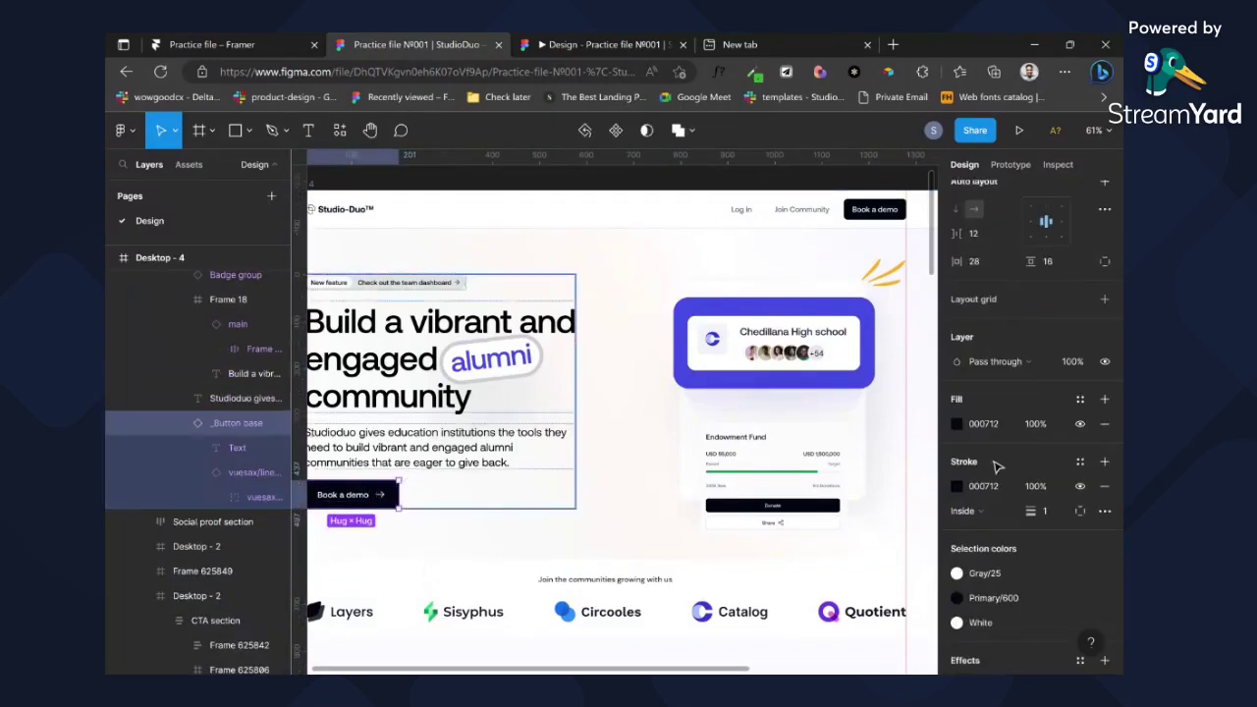
- Back in Framer, set the Large variant's padding to 28 on the right and left and 16 on the top and bottom
{"action": "left_click", "coordinate": [246, 44]}
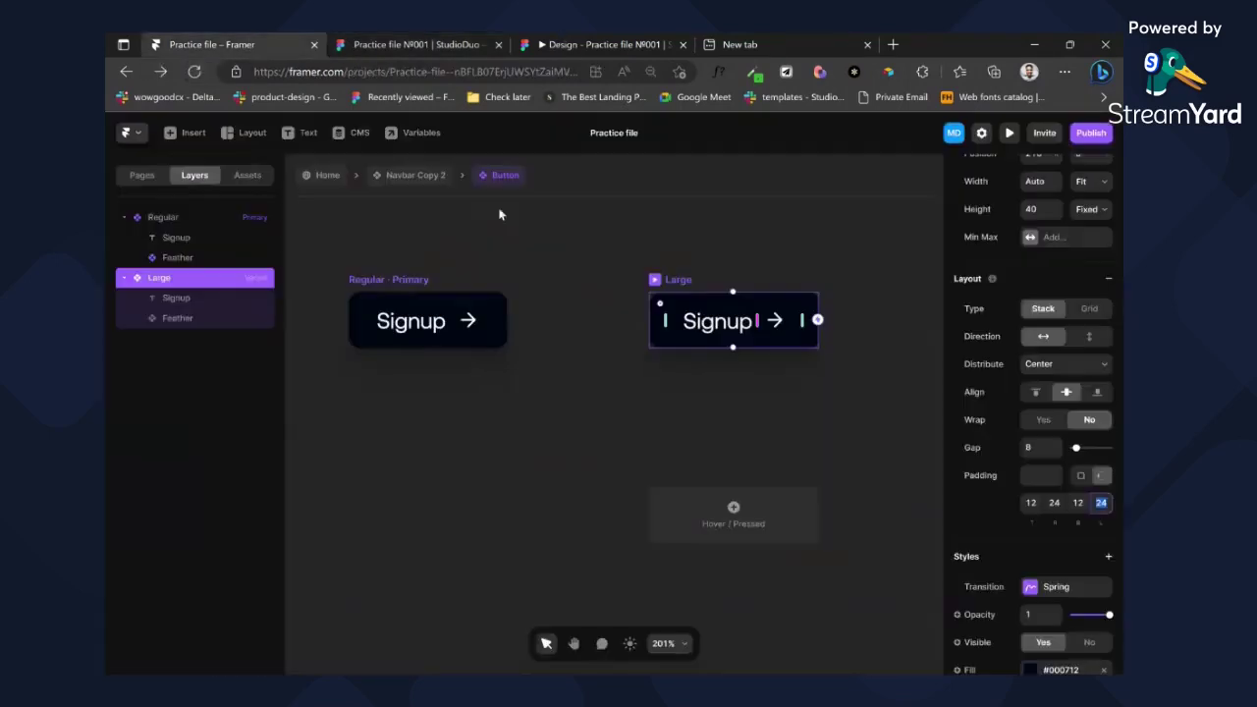
{"action": "left_click", "coordinate": [1054, 502]}
{"action": "type", "text": "28"}
{"action": "key", "text": "Tab"}
{"action": "type", "text": "1"}
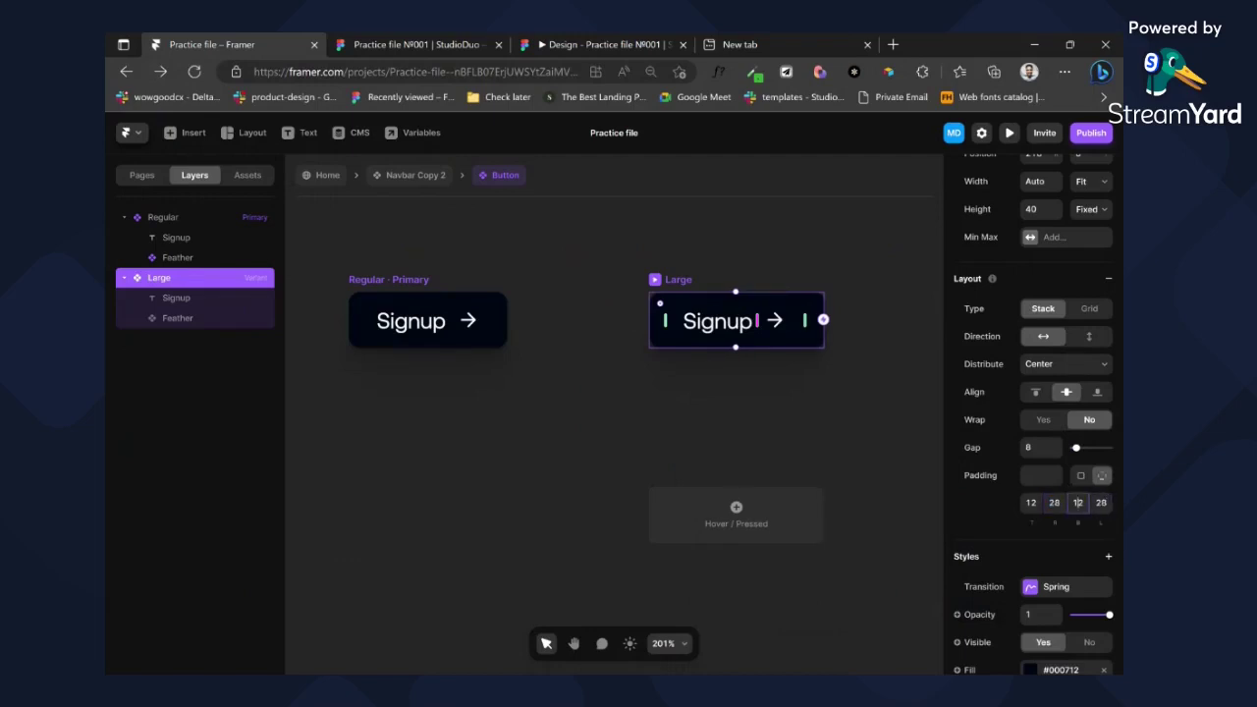
{"action": "left_click", "coordinate": [1036, 501]}
{"action": "type", "text": "16"}
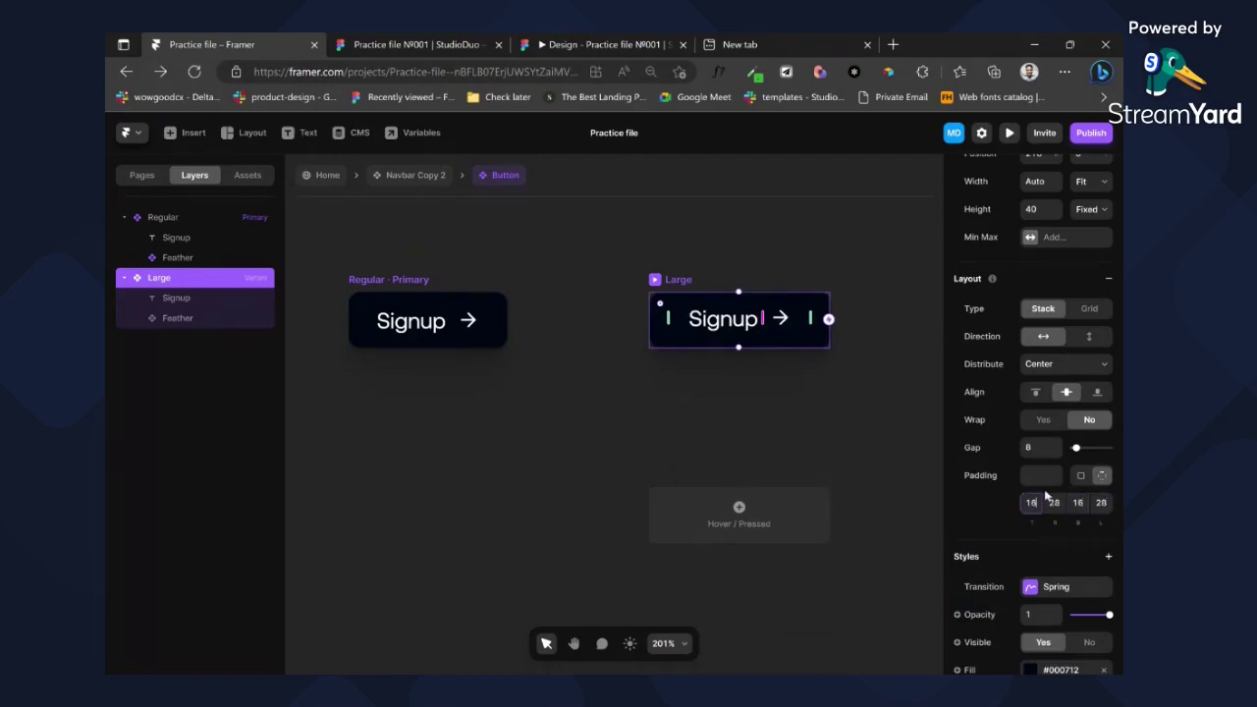
- Change the height sizing of both the Large and Regular variants from Fixed to Fit
{"action": "scroll", "coordinate": [1073, 331], "scroll_direction": "up", "scroll_amount": 3}
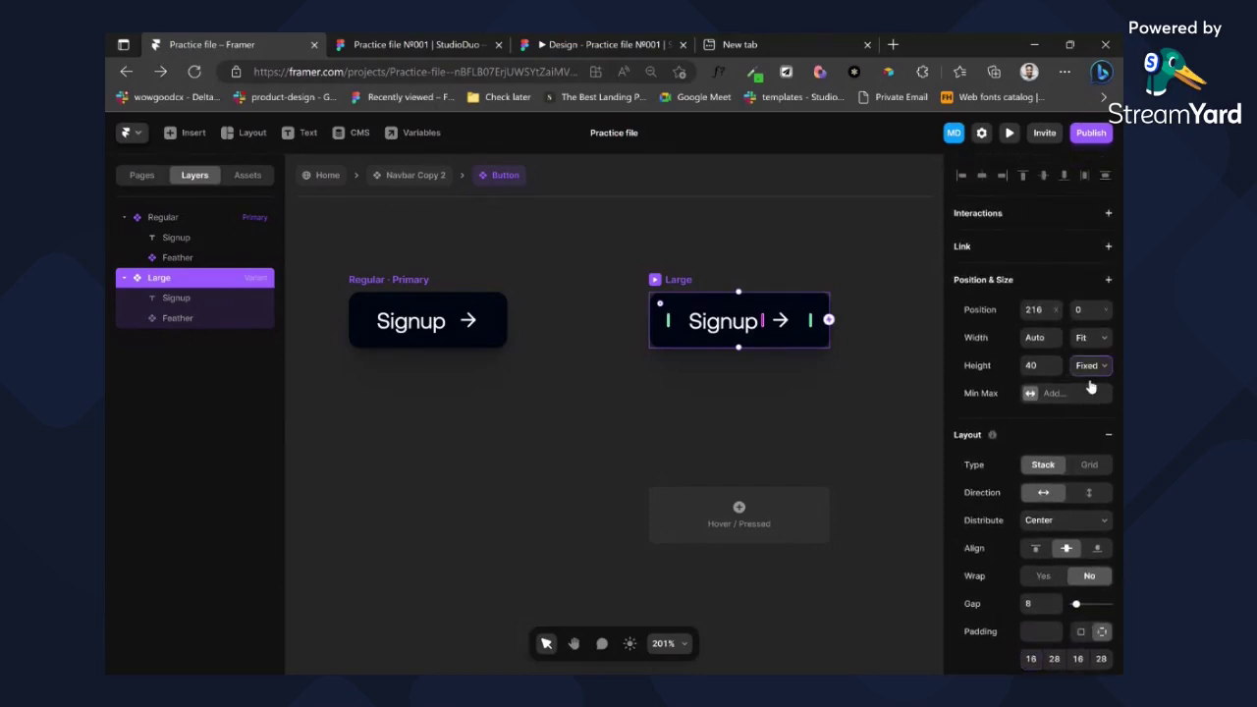
{"action": "left_click", "coordinate": [371, 282]}
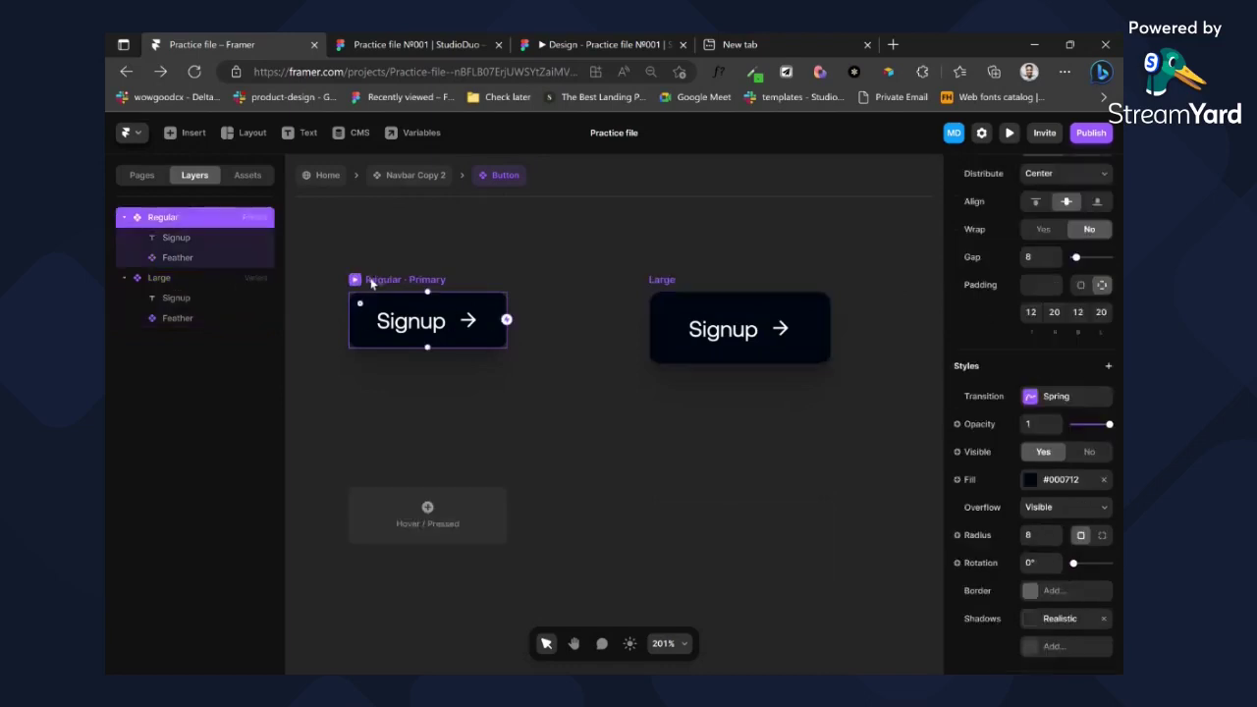
{"action": "scroll", "coordinate": [1088, 282], "scroll_direction": "up", "scroll_amount": 3}
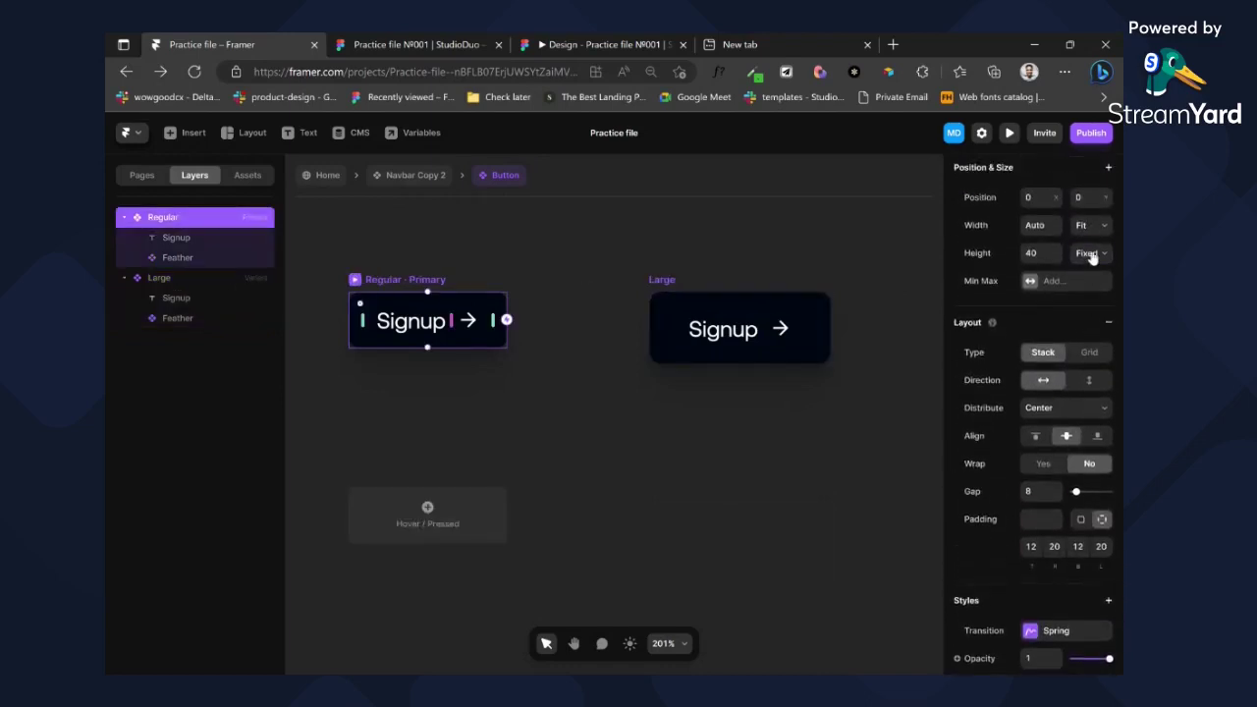
{"action": "left_click", "coordinate": [1092, 255]}
{"action": "left_click", "coordinate": [1094, 308]}
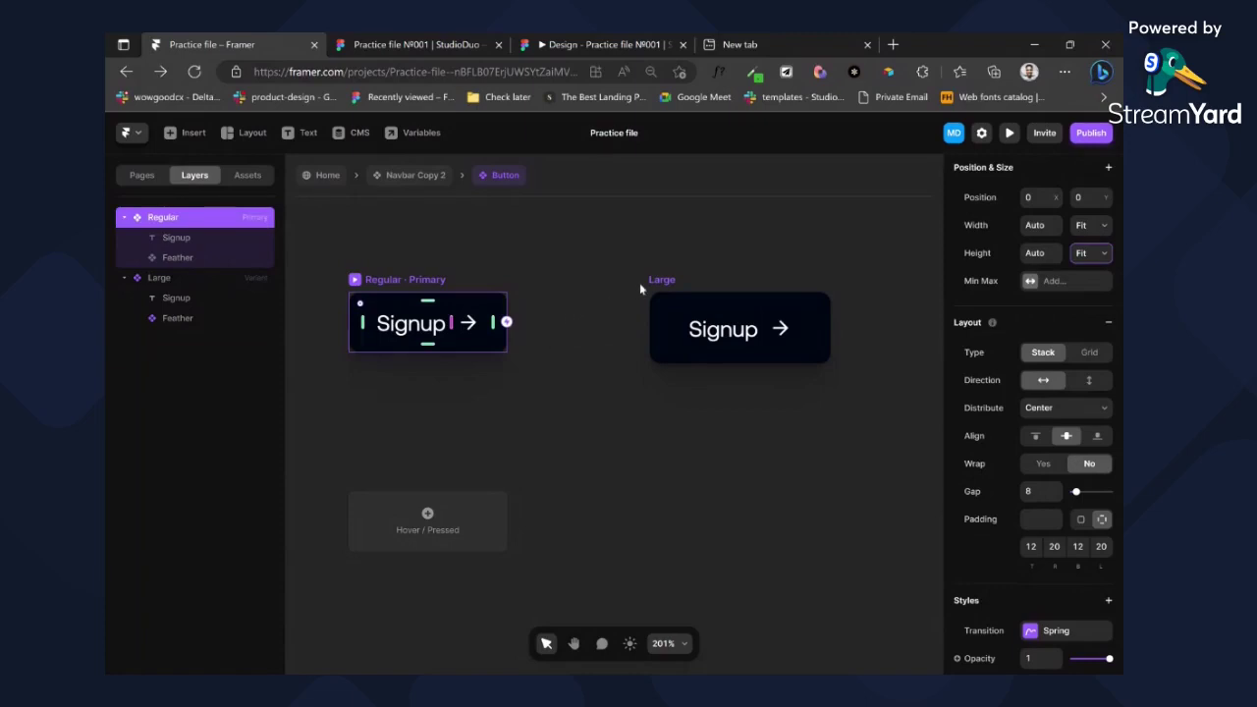
- Create a button variable from the Select property of the Regular variant's Feather icon
{"action": "left_click", "coordinate": [432, 331]}
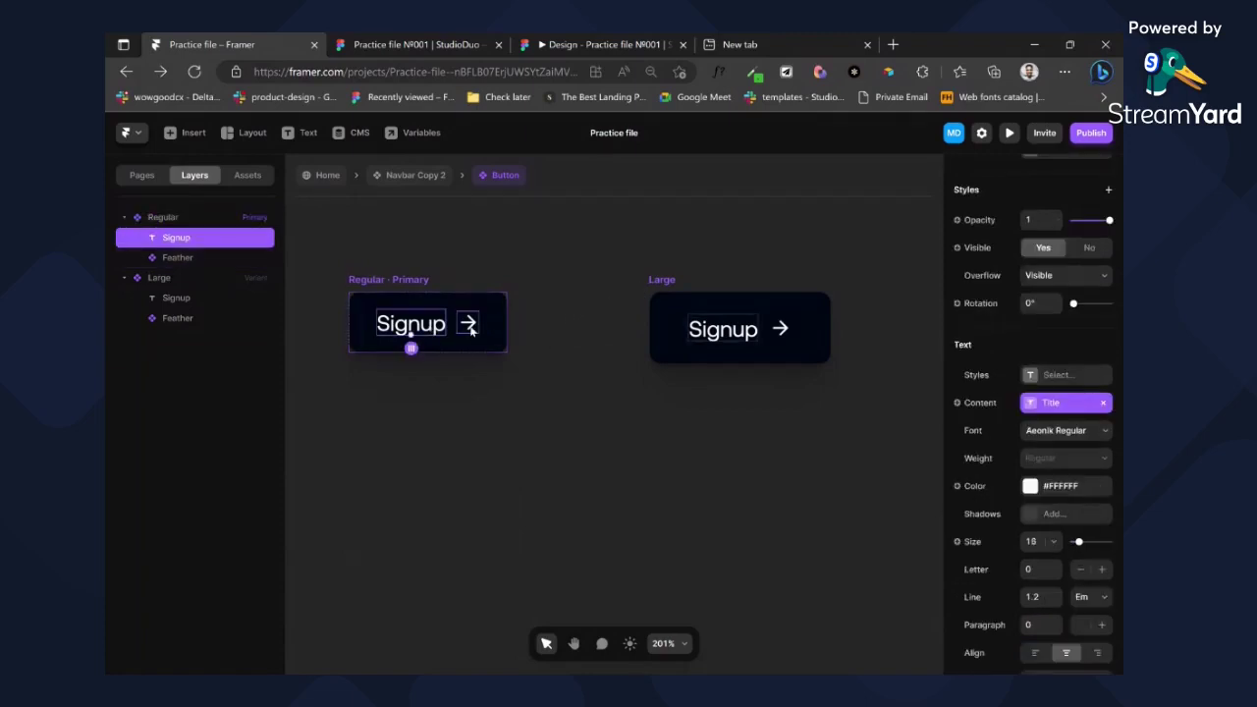
{"action": "left_click", "coordinate": [470, 324]}
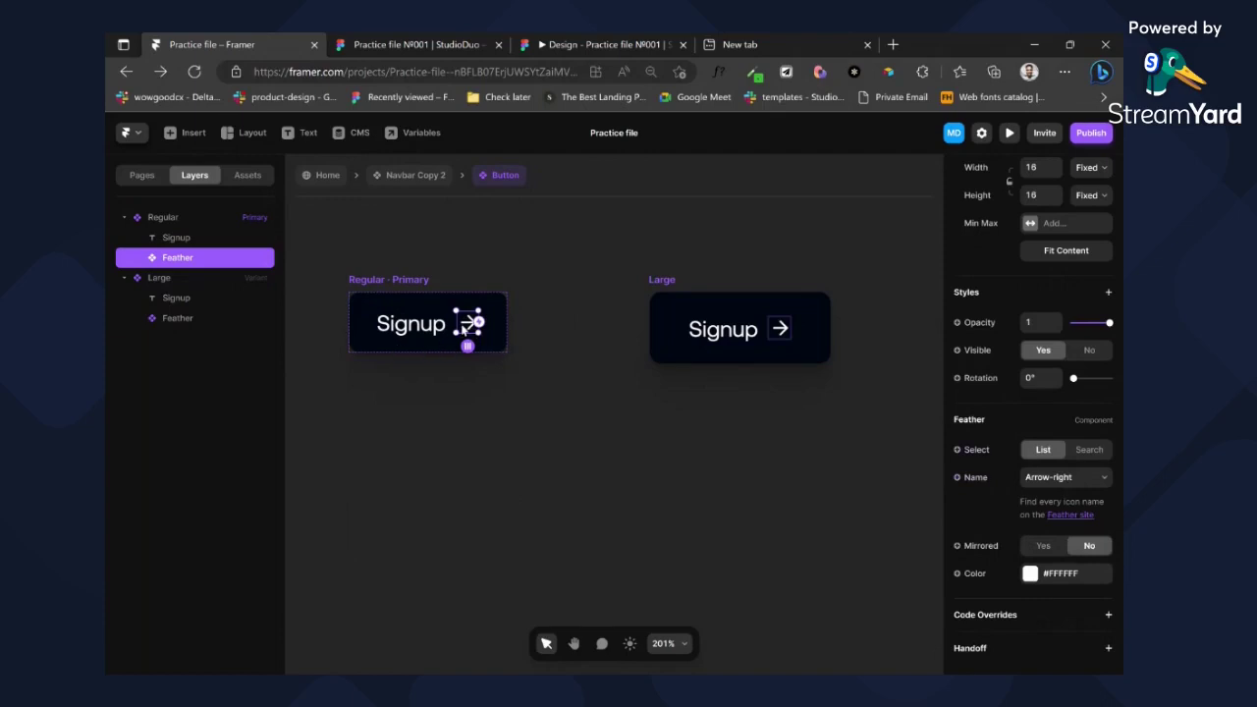
{"action": "left_click", "coordinate": [990, 450]}
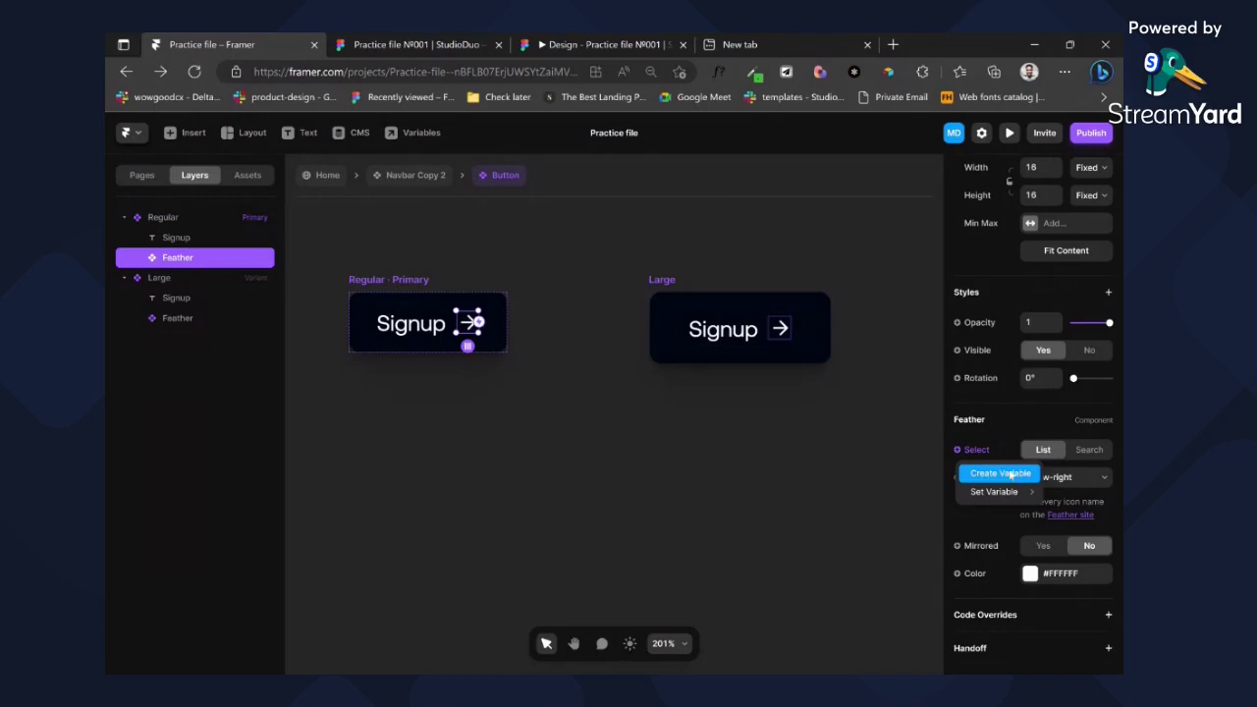
{"action": "left_click", "coordinate": [1000, 476]}
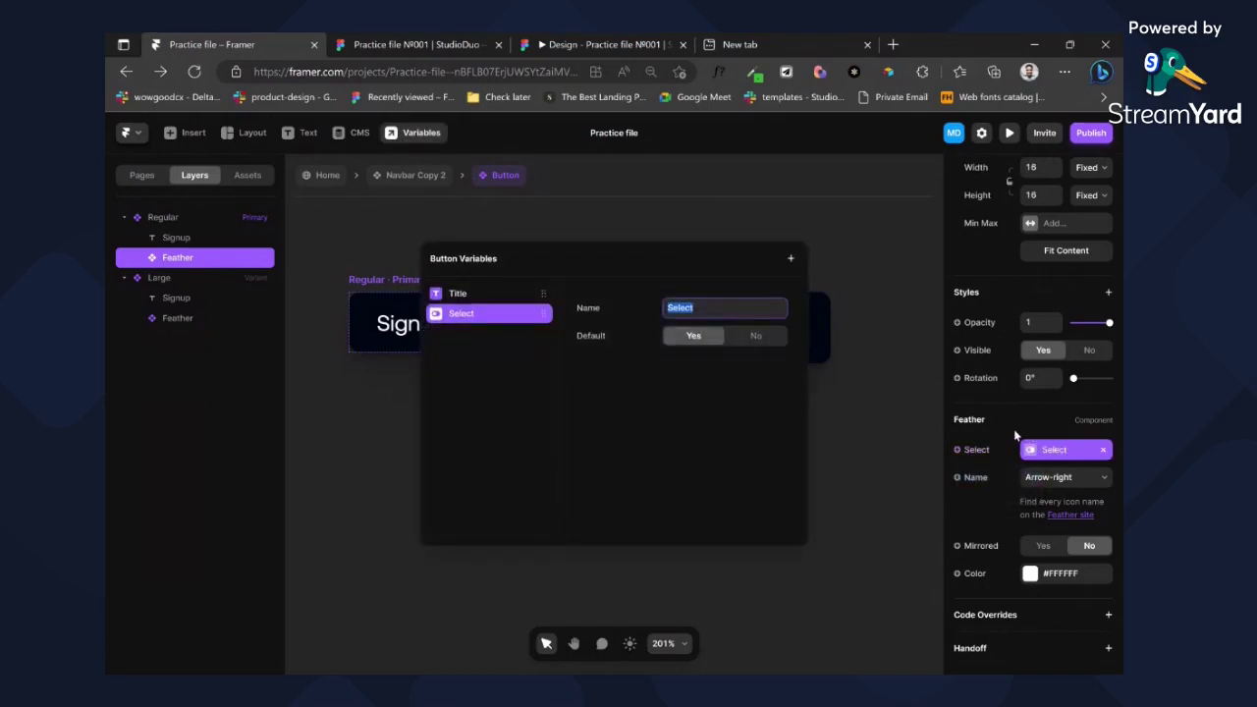
{"action": "left_click", "coordinate": [1013, 429]}
- Create a variable called Name from the Feather icon's Name property, with Arrow-right as the default
{"action": "left_click", "coordinate": [982, 481]}
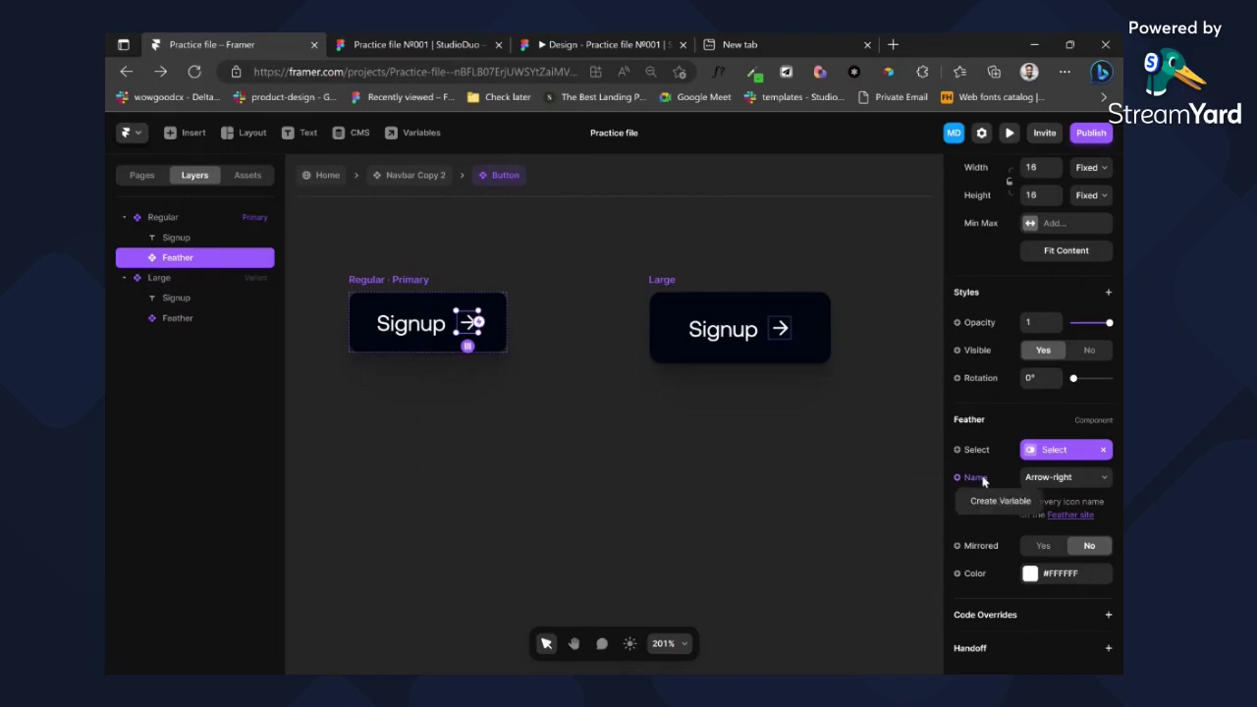
{"action": "left_click", "coordinate": [998, 500]}
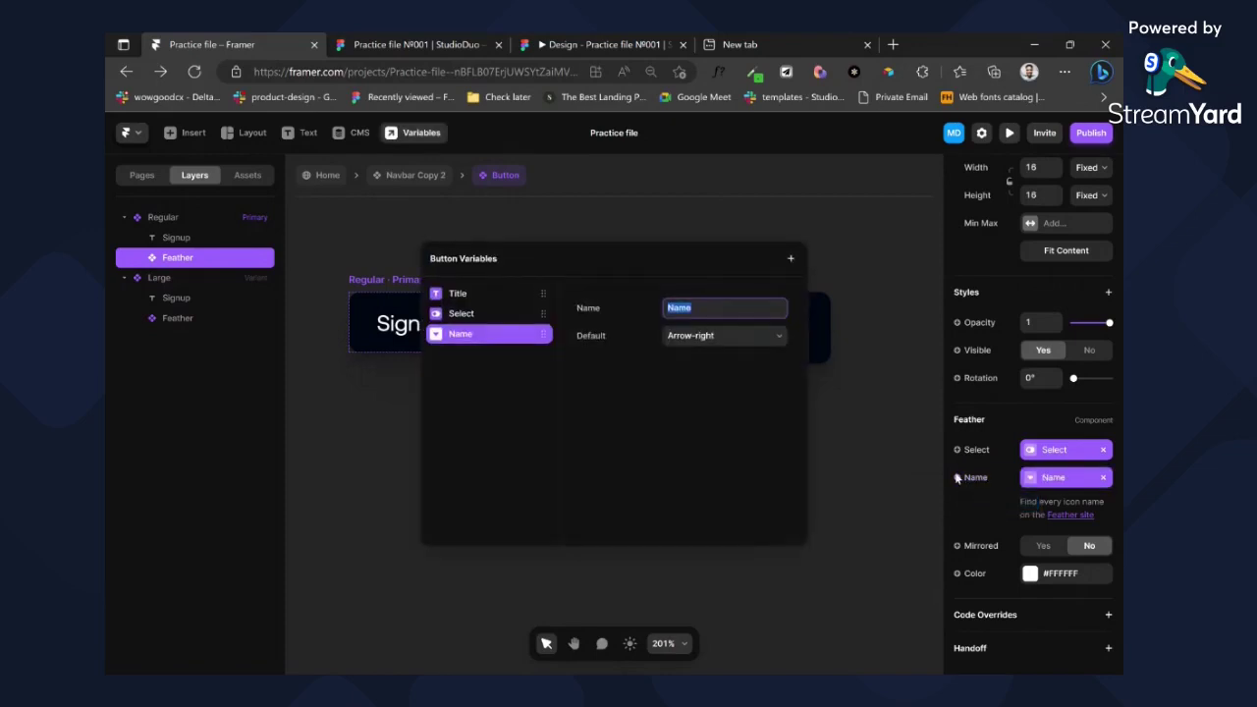
{"action": "type", "text": "Name"}
{"action": "left_click", "coordinate": [1004, 509]}
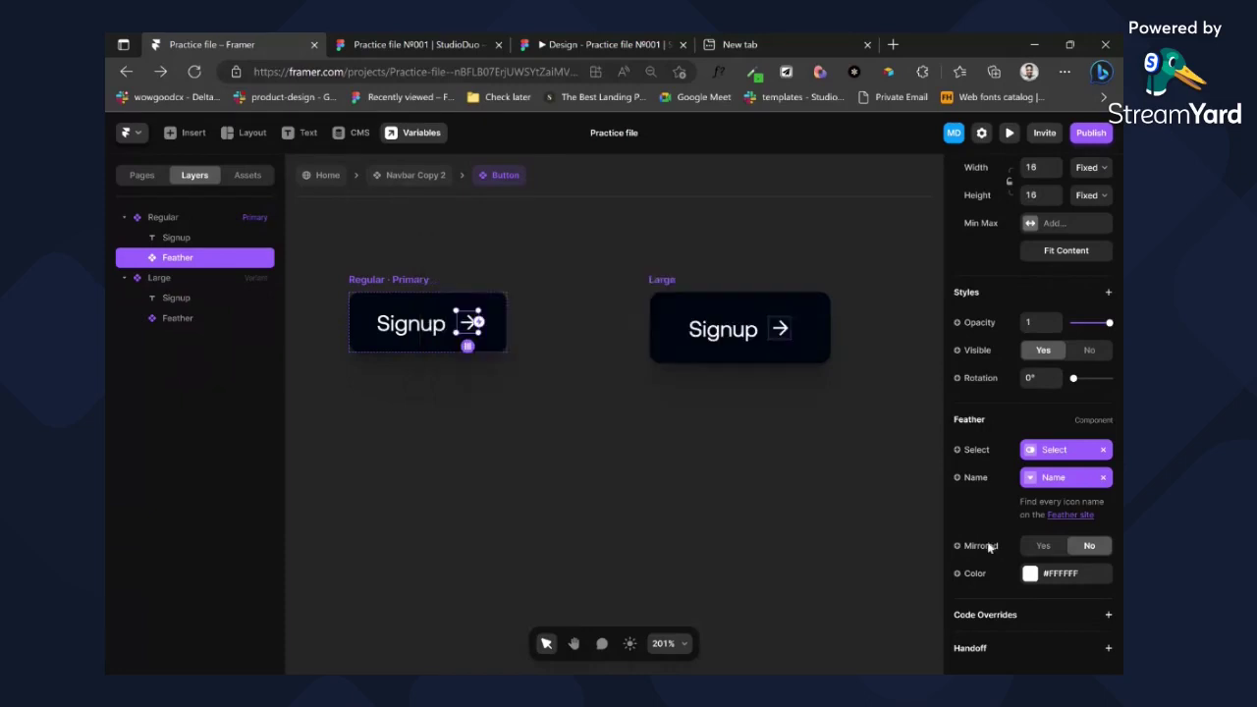
- Create a variable from the Feather icon's Color property and name it Icon-color
{"action": "left_click", "coordinate": [972, 573]}
{"action": "left_click", "coordinate": [992, 598]}
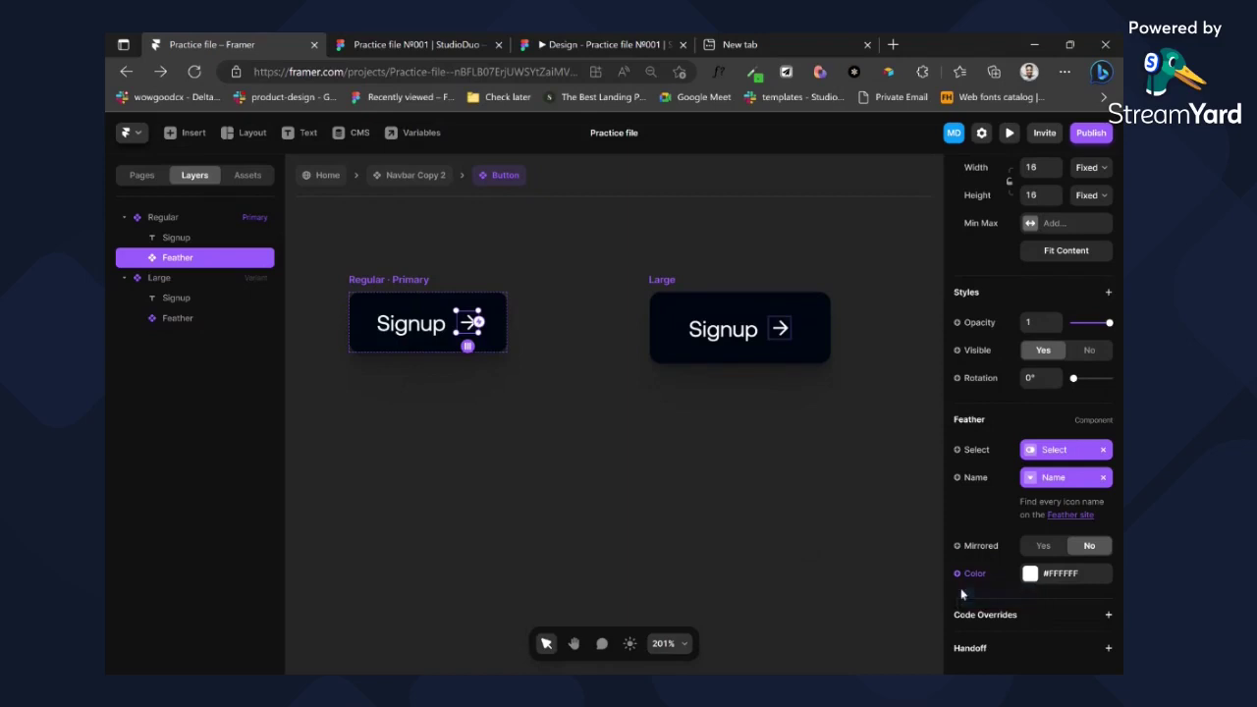
{"action": "type", "text": "Icon-color"}
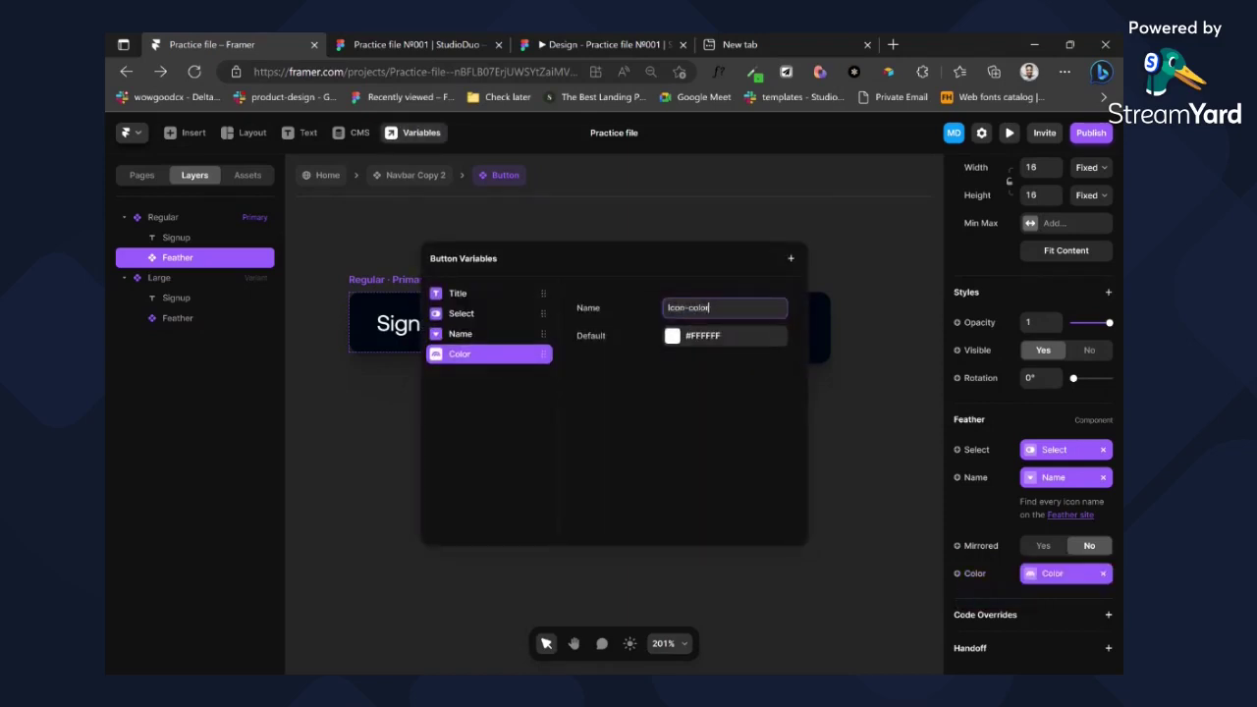
- Create a button variable from the Visible property of the Regular variant's Feather icon and name it Icon-visible
{"action": "key", "text": "Return"}
{"action": "left_click", "coordinate": [868, 289]}
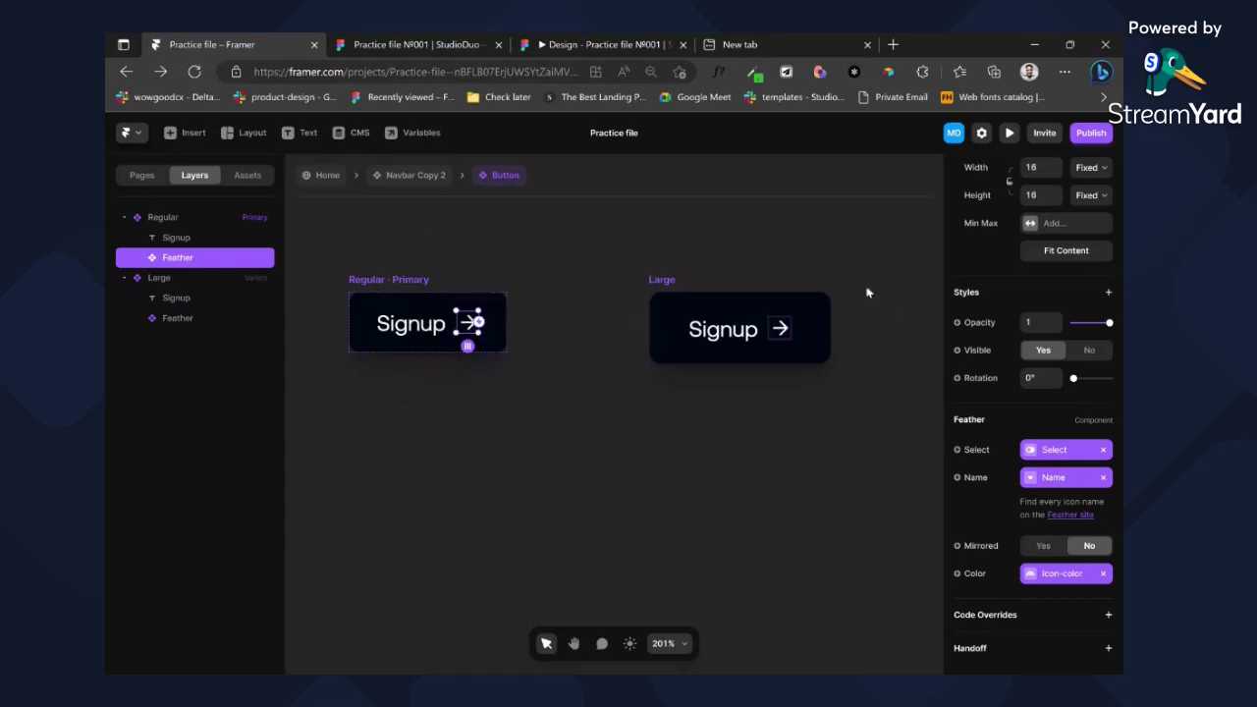
{"action": "left_click", "coordinate": [986, 359]}
{"action": "left_click", "coordinate": [998, 374]}
{"action": "type", "text": "Icon-vi"}
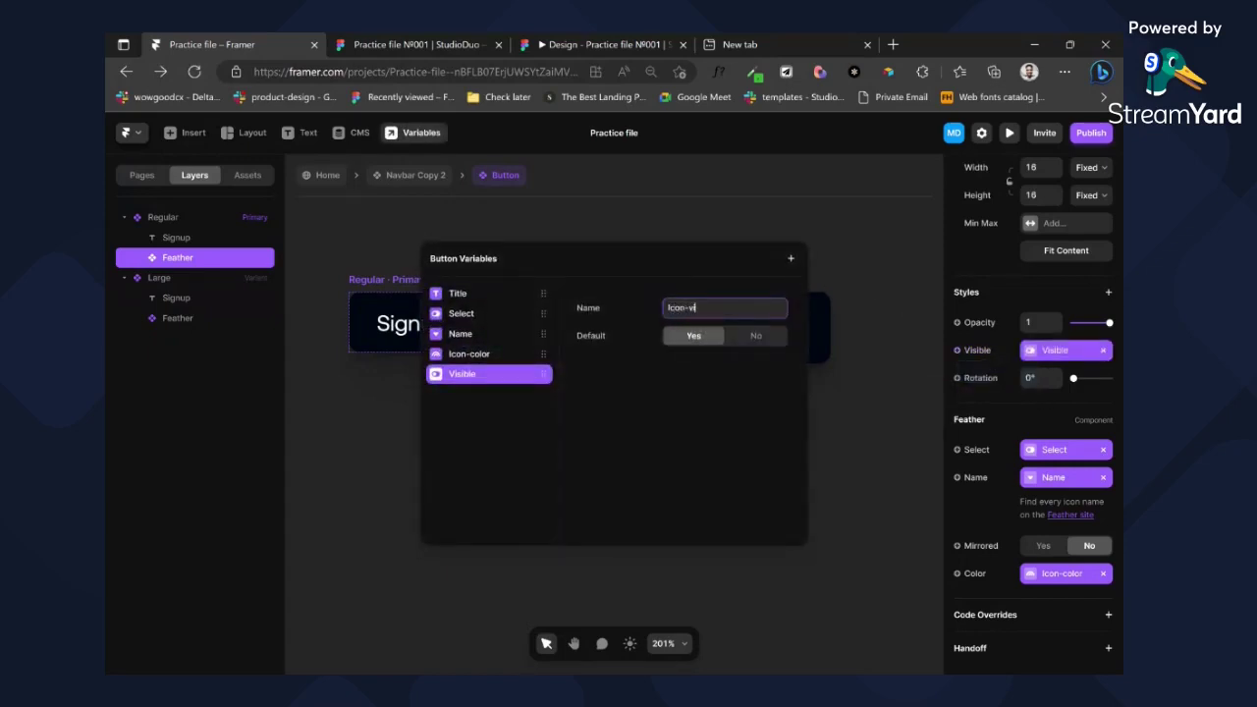
{"action": "type", "text": "sible"}
{"action": "left_click", "coordinate": [540, 218]}
- Return to the Navbar Copy 2 component and change the button instance's height sizing from Fixed to Fit
{"action": "left_click", "coordinate": [413, 176]}
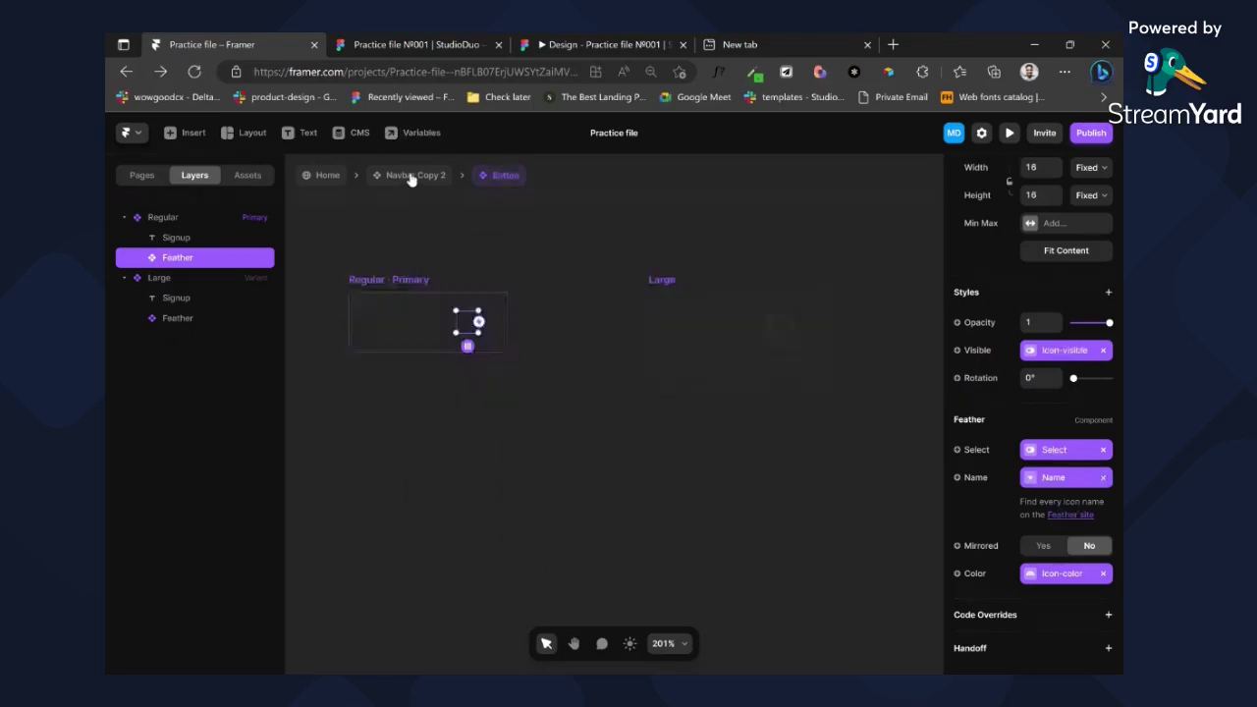
{"action": "scroll", "coordinate": [883, 471], "scroll_direction": "down", "scroll_amount": 1}
{"action": "scroll", "coordinate": [1117, 592], "scroll_direction": "down", "scroll_amount": 3}
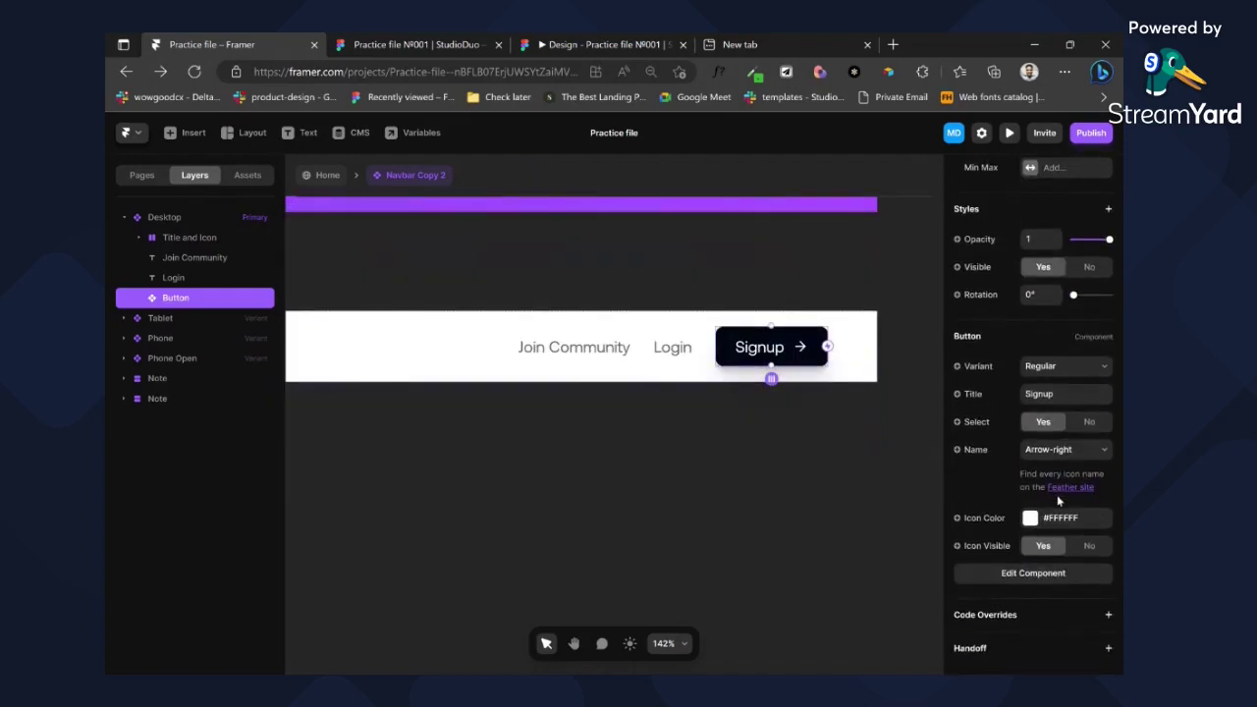
{"action": "scroll", "coordinate": [1040, 412], "scroll_direction": "up", "scroll_amount": 4}
{"action": "scroll", "coordinate": [1070, 324], "scroll_direction": "down", "scroll_amount": 2}
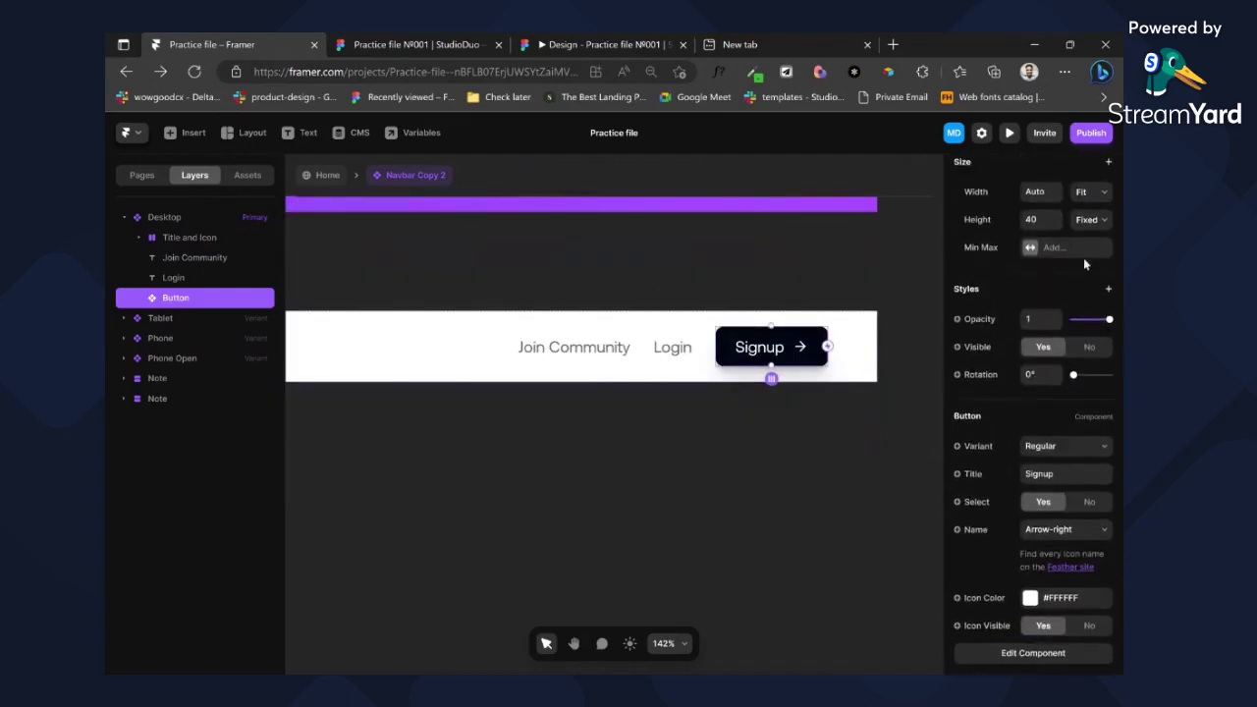
{"action": "scroll", "coordinate": [1085, 263], "scroll_direction": "up", "scroll_amount": 1}
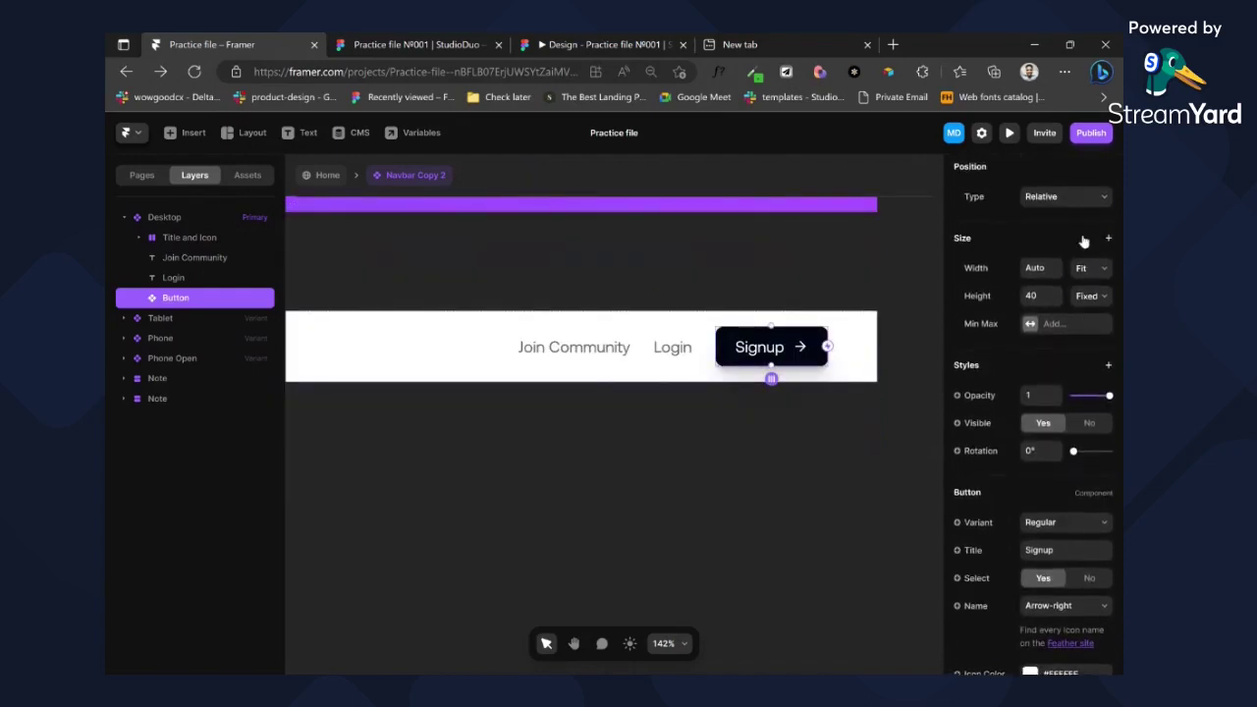
{"action": "left_click", "coordinate": [1090, 298]}
{"action": "left_click", "coordinate": [1088, 334]}
{"action": "scroll", "coordinate": [1041, 393], "scroll_direction": "down", "scroll_amount": 1}
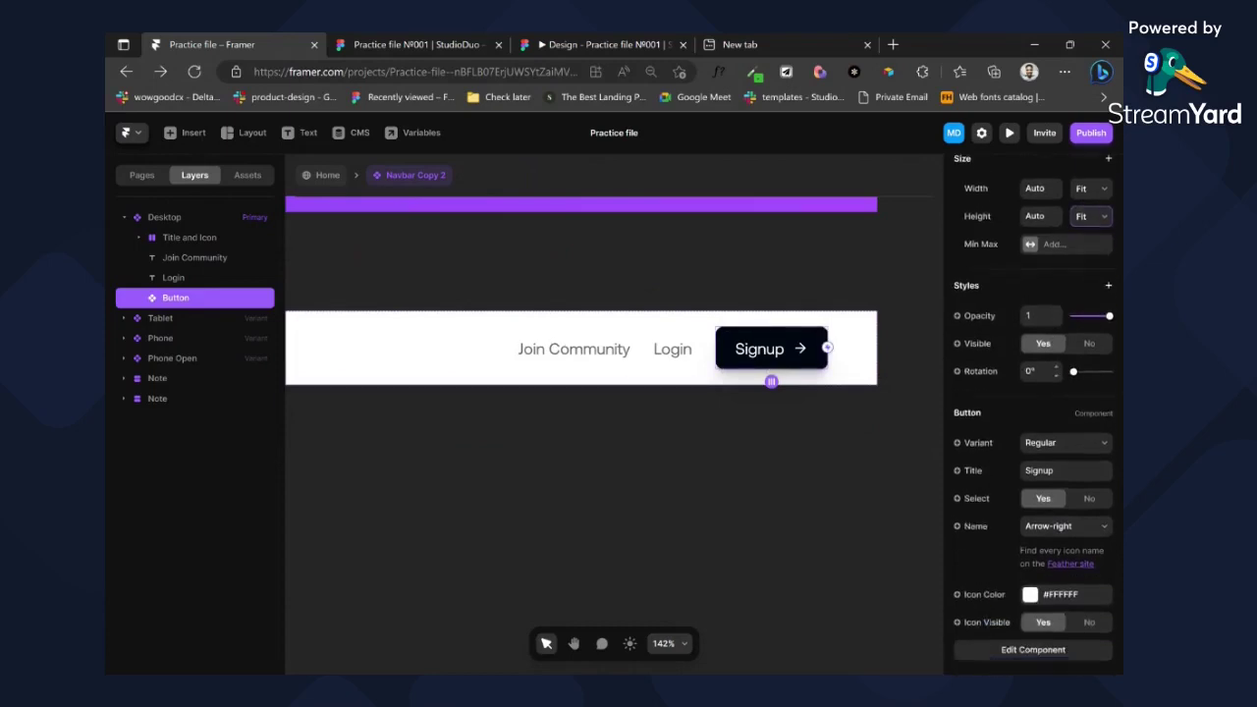
- Set the navbar button's Title to "Book a demo"
{"action": "scroll", "coordinate": [1054, 442], "scroll_direction": "down", "scroll_amount": 1}
{"action": "left_click", "coordinate": [1065, 396]}
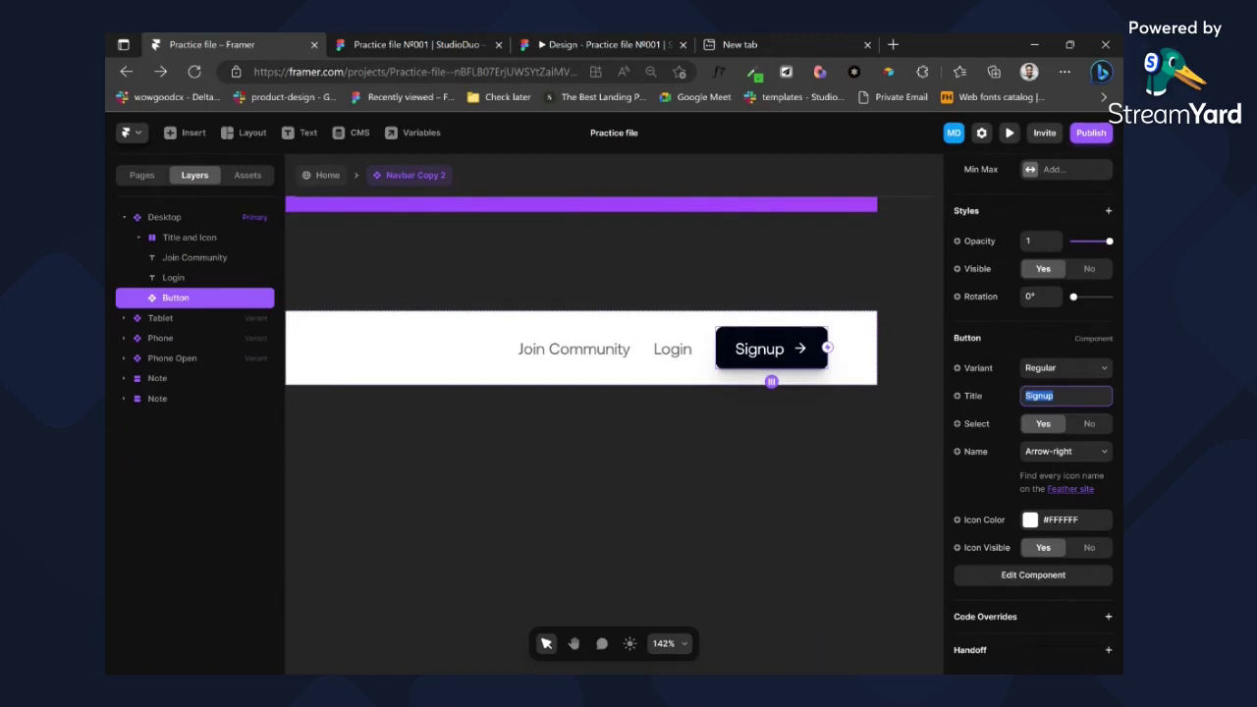
{"action": "type", "text": "Book a demo"}
{"action": "key", "text": "Return"}
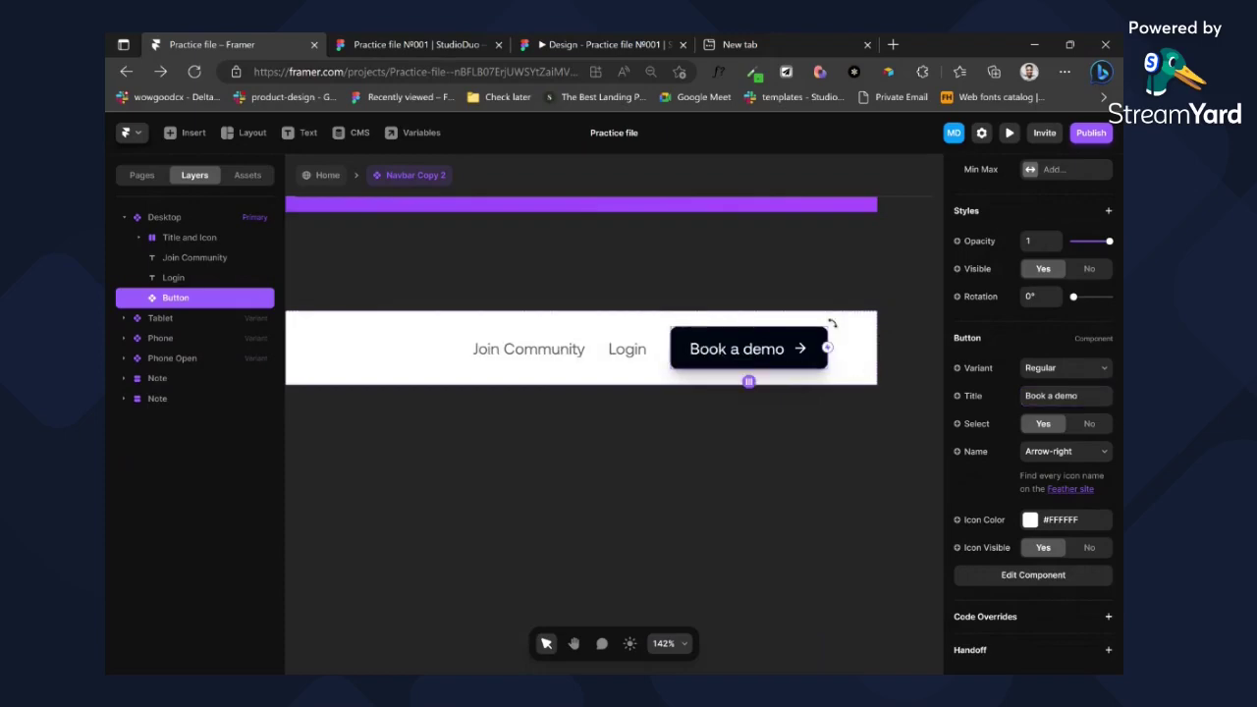
- Compare the navbar button with the Figma prototype and set its Icon Visible variable to No
{"action": "left_click", "coordinate": [411, 46]}
{"action": "left_click", "coordinate": [598, 45]}
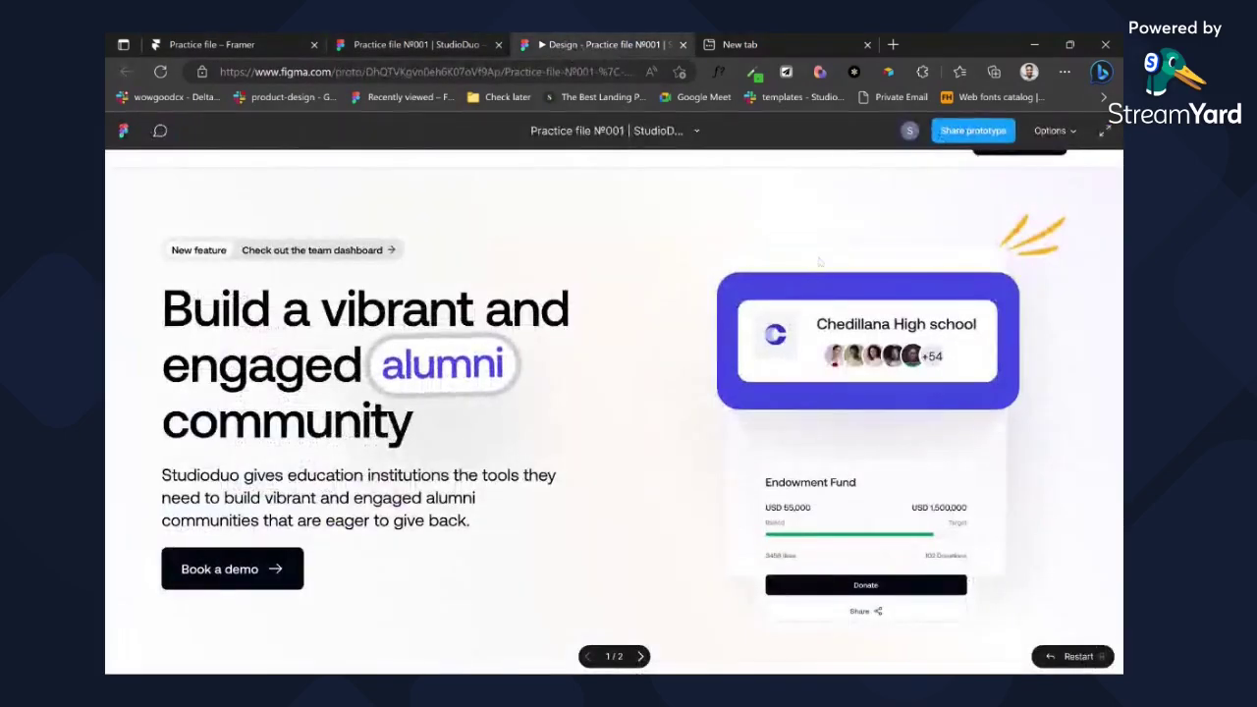
{"action": "left_click", "coordinate": [212, 44]}
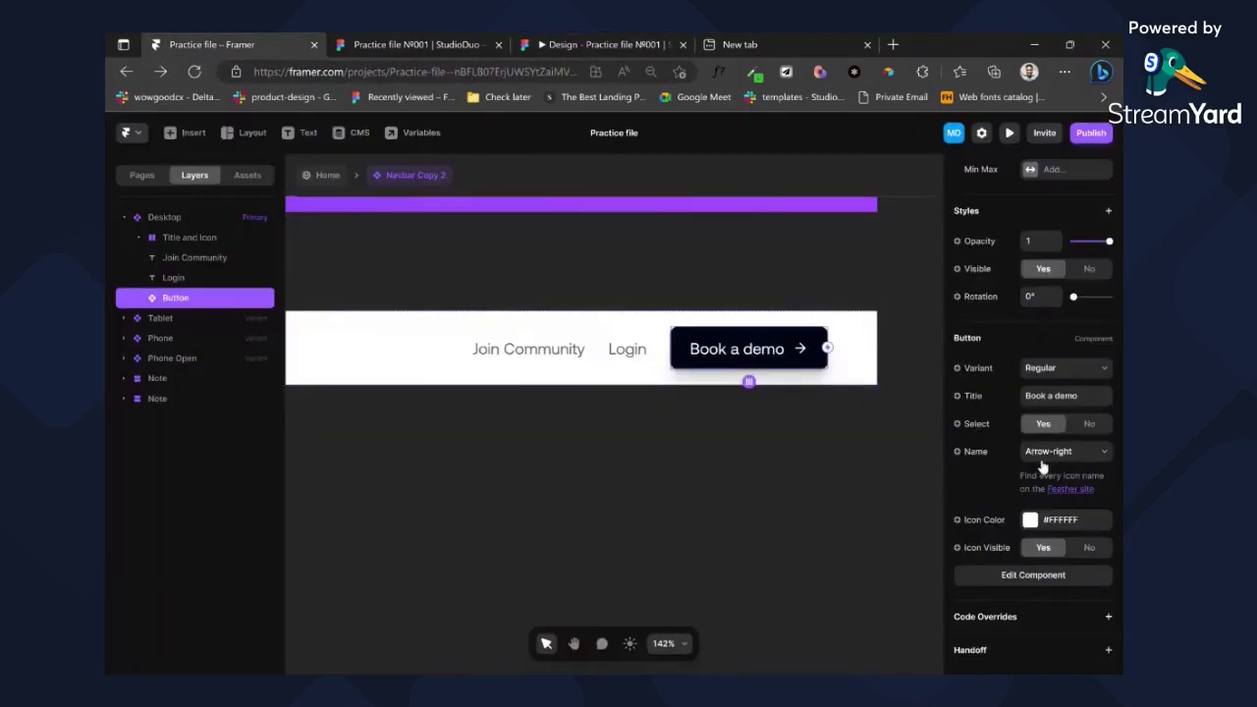
{"action": "left_click", "coordinate": [1088, 547]}
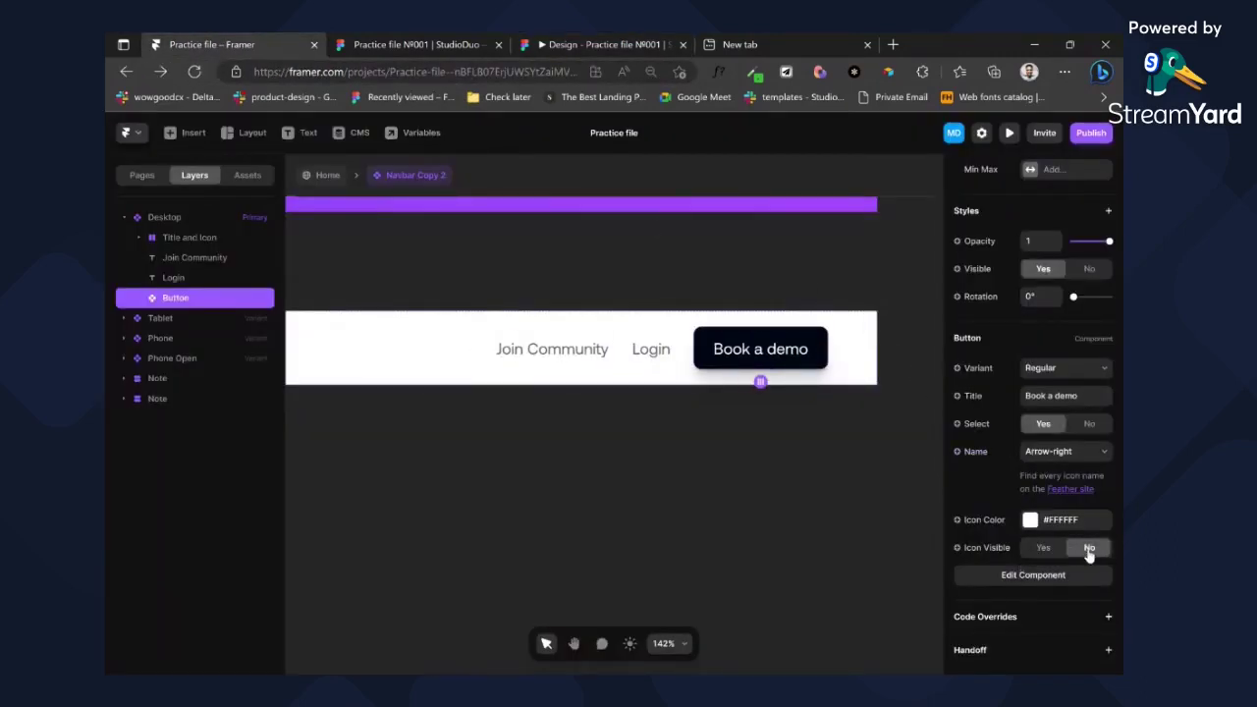
- Return to the Home page and widen the hero section's first frame on the Desktop breakpoint to 598
{"action": "scroll", "coordinate": [746, 412], "scroll_direction": "left", "scroll_amount": 5}
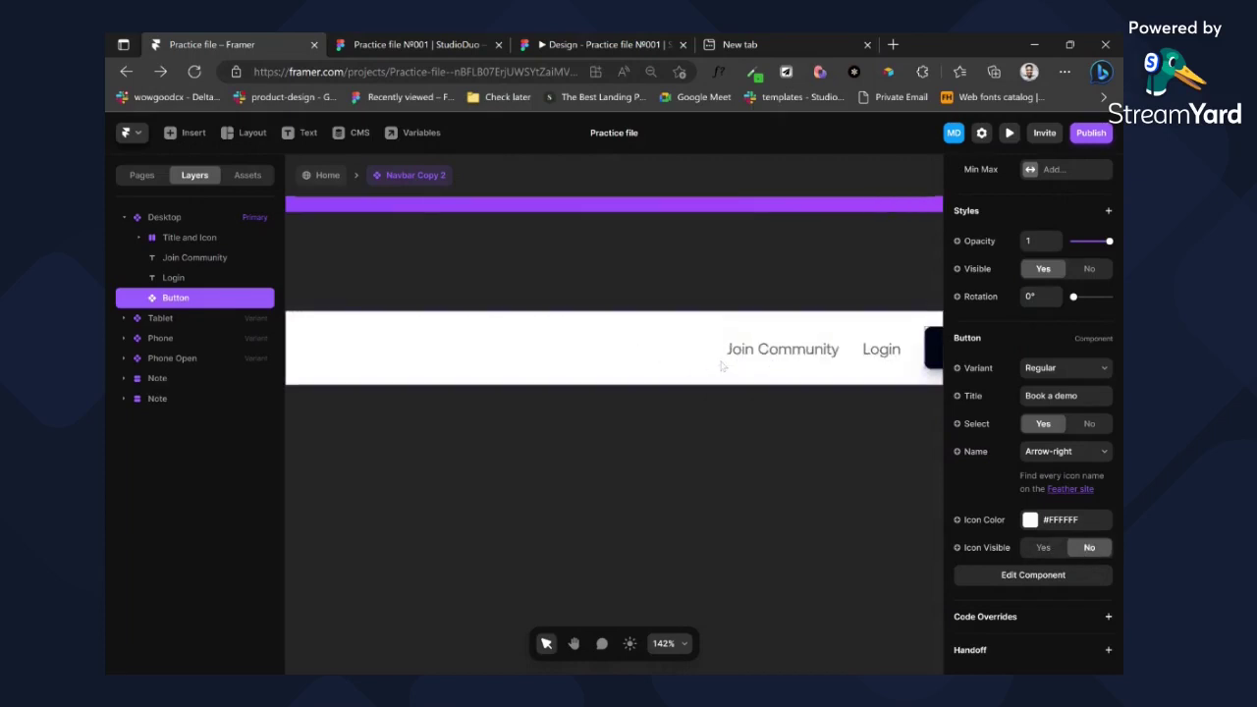
{"action": "scroll", "coordinate": [721, 365], "scroll_direction": "down", "scroll_amount": 5}
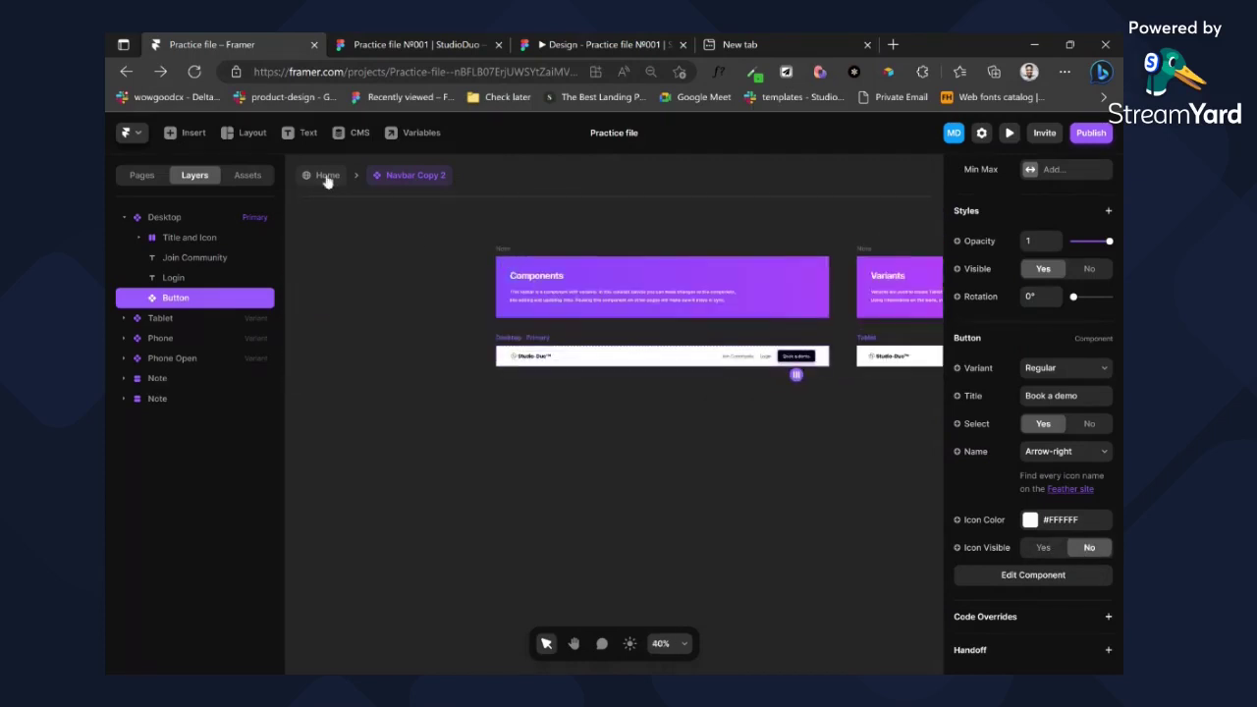
{"action": "left_click", "coordinate": [327, 177]}
{"action": "left_click", "coordinate": [596, 327]}
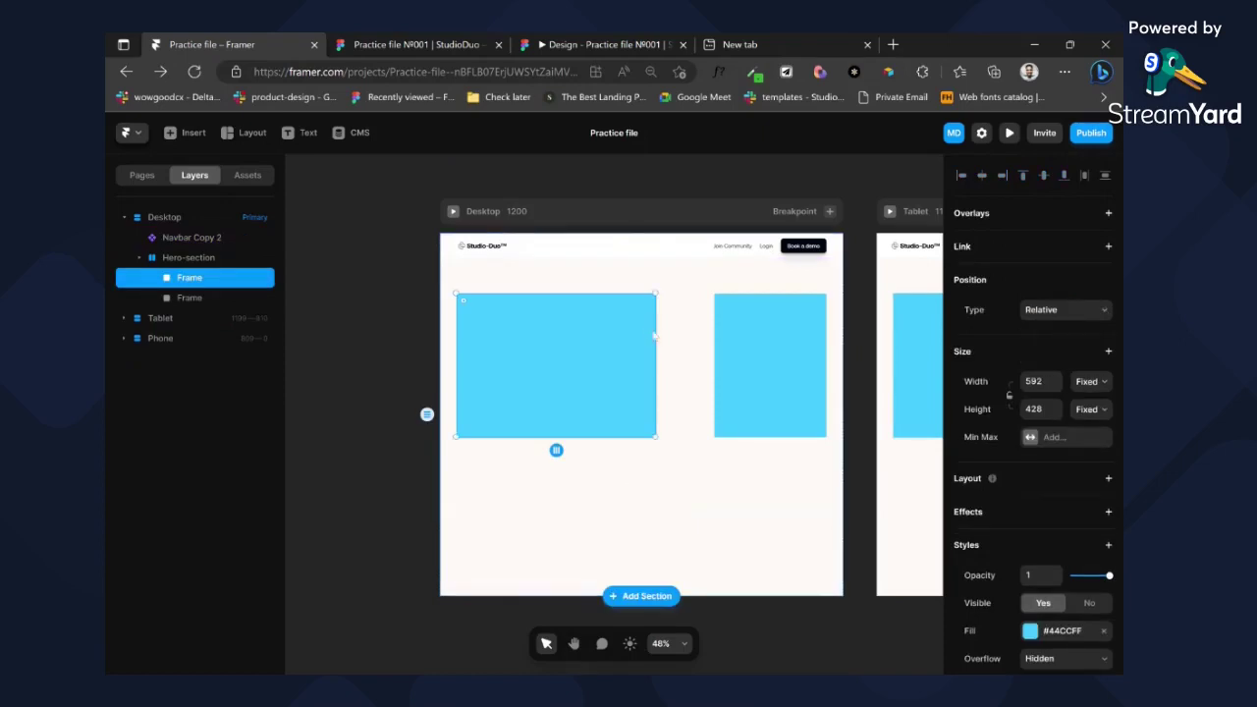
{"action": "left_click_drag", "start_coordinate": [655, 334], "coordinate": [659, 333]}
- Rename the hero section's two frames as Hero-content and hero-img
{"action": "double_click", "coordinate": [191, 281]}
{"action": "type", "text": "Hero"}
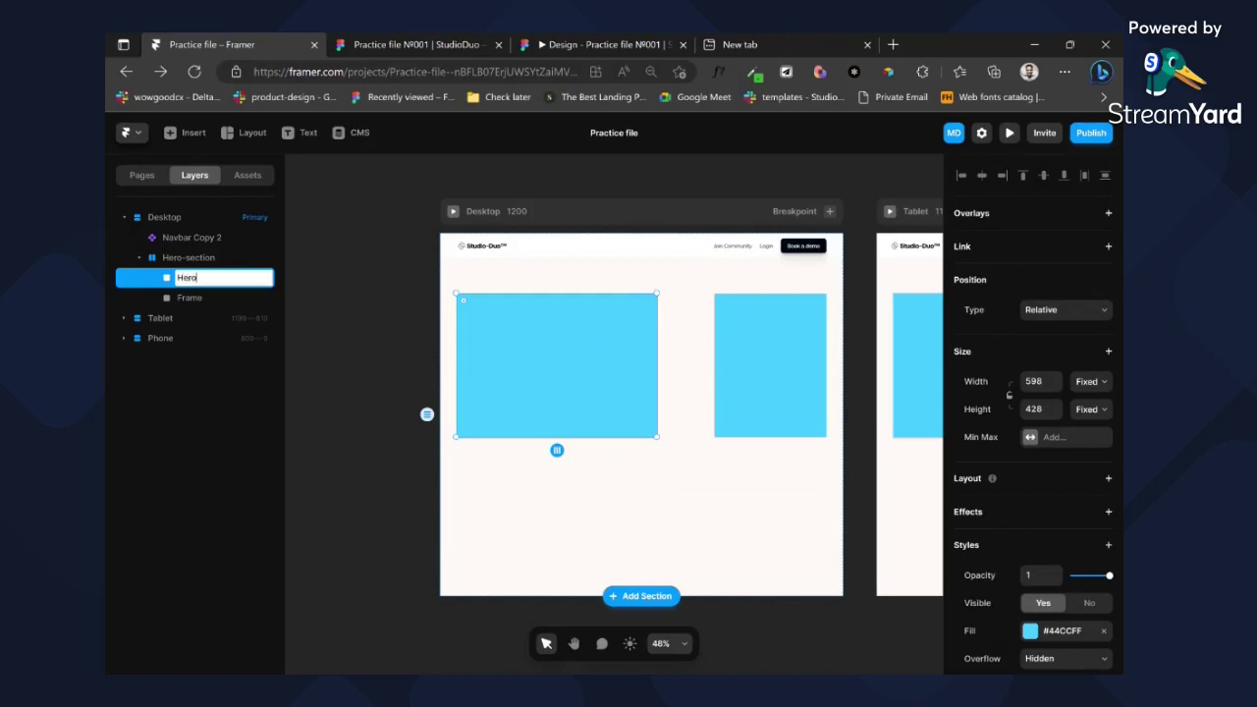
{"action": "type", "text": "-content"}
{"action": "key", "text": "Tab"}
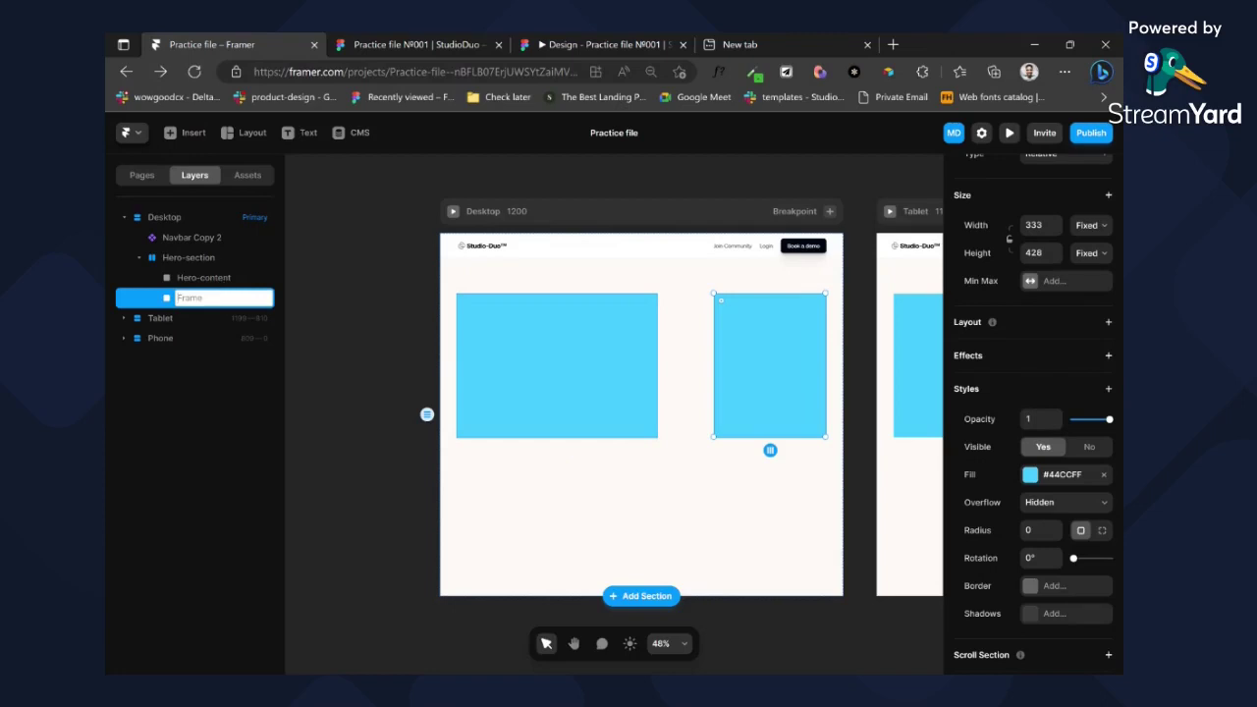
{"action": "type", "text": "hero-img"}
{"action": "key", "text": "Return"}
{"action": "left_click", "coordinate": [224, 281]}
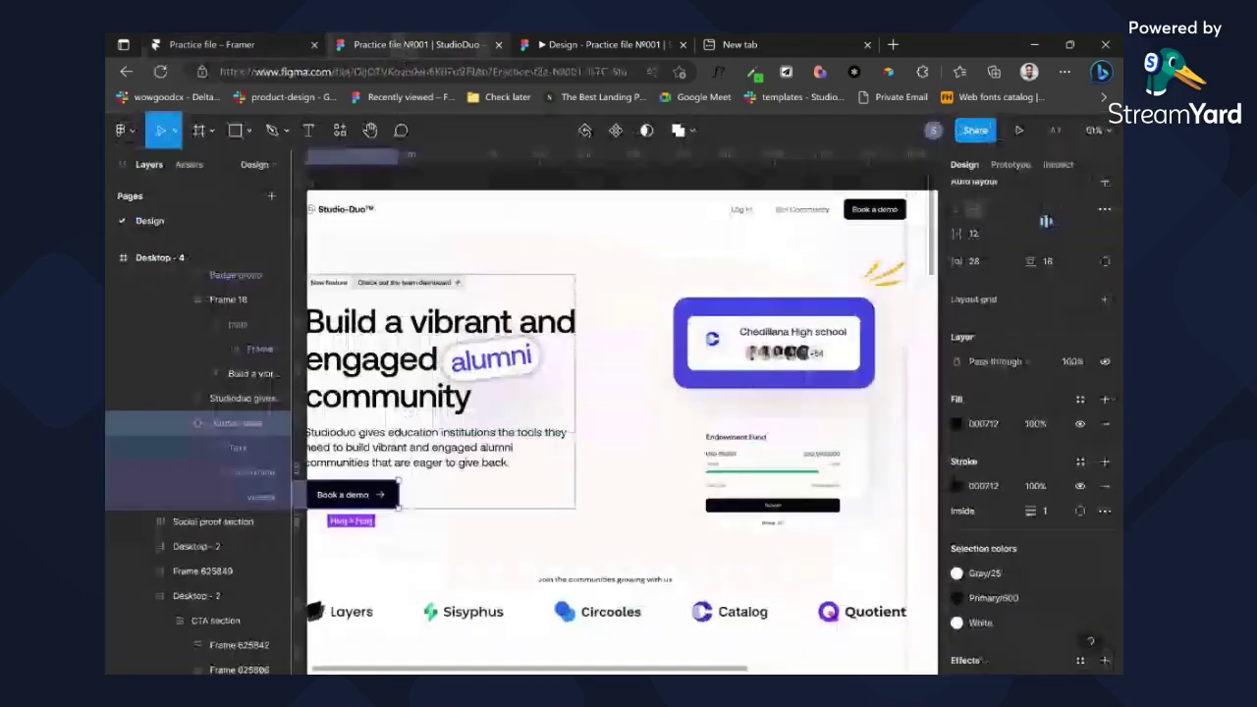
- Switch to the Figma design and examine the text properties of the hero heading and the paragraph below it
{"action": "left_click", "coordinate": [392, 40]}
{"action": "scroll", "coordinate": [421, 328], "scroll_direction": "left", "scroll_amount": 3}
{"action": "left_click", "coordinate": [531, 336]}
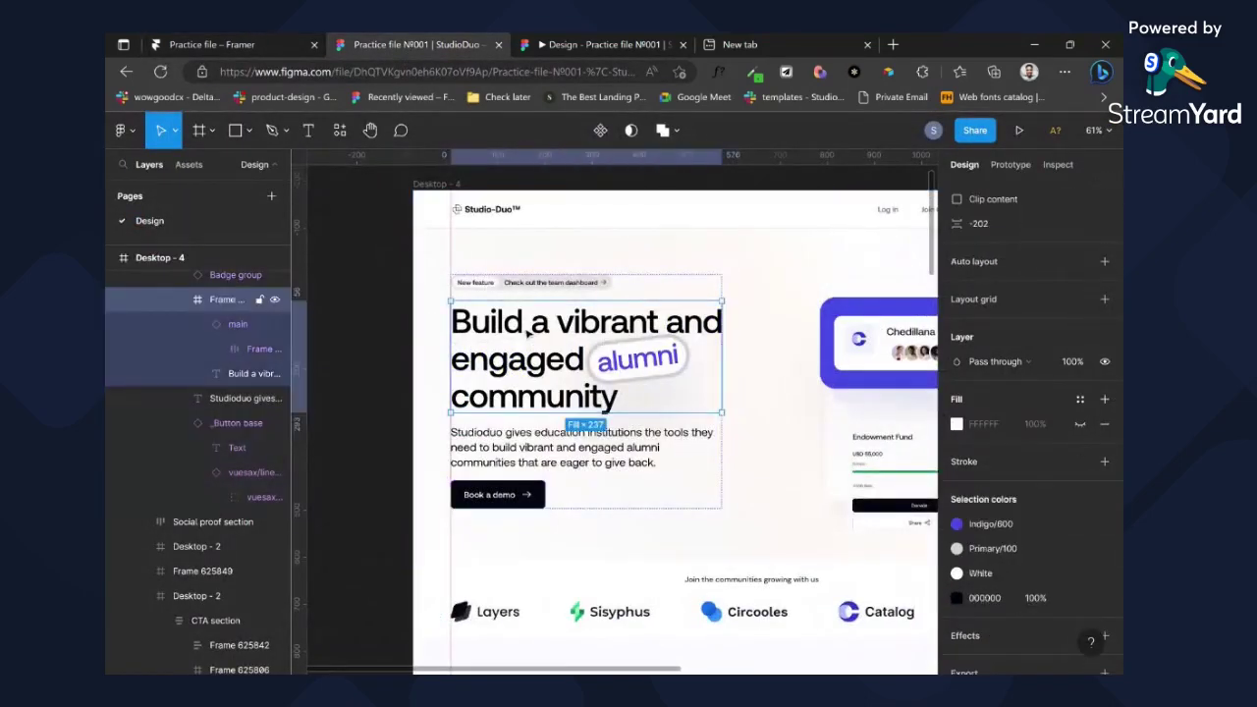
{"action": "left_click", "coordinate": [570, 443]}
{"action": "left_click", "coordinate": [542, 365]}
{"action": "left_click", "coordinate": [555, 457]}
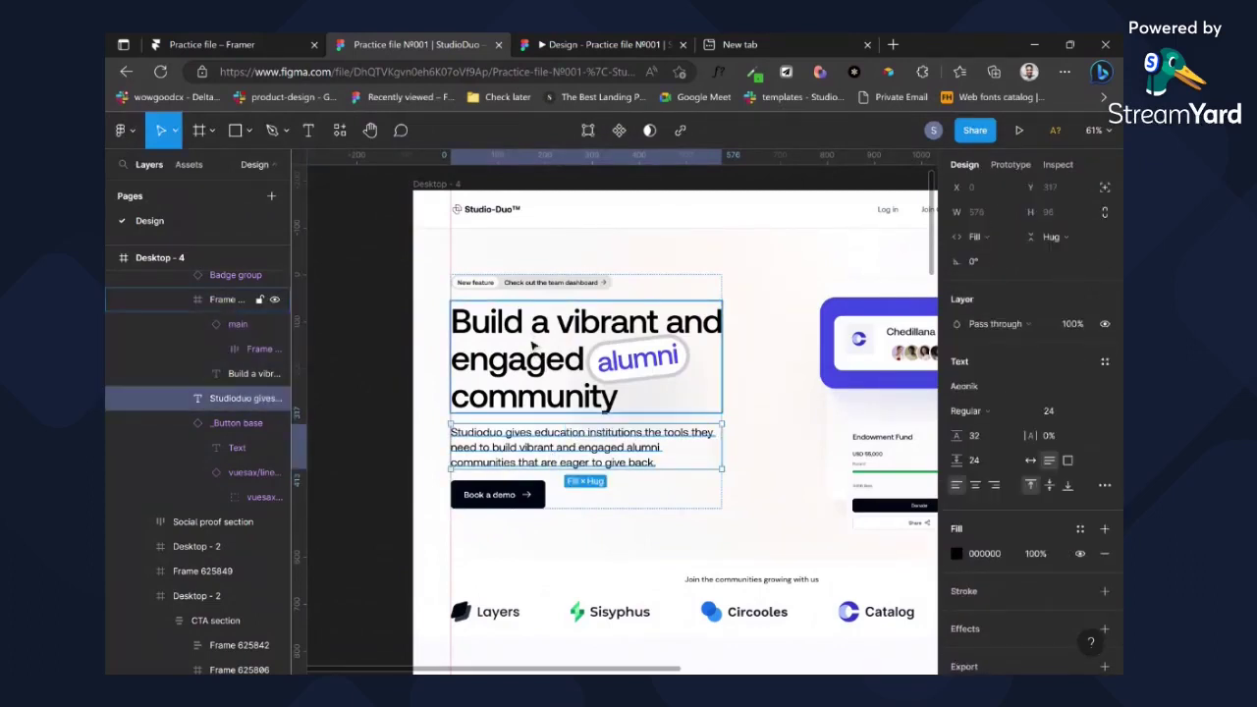
{"action": "left_click", "coordinate": [531, 343]}
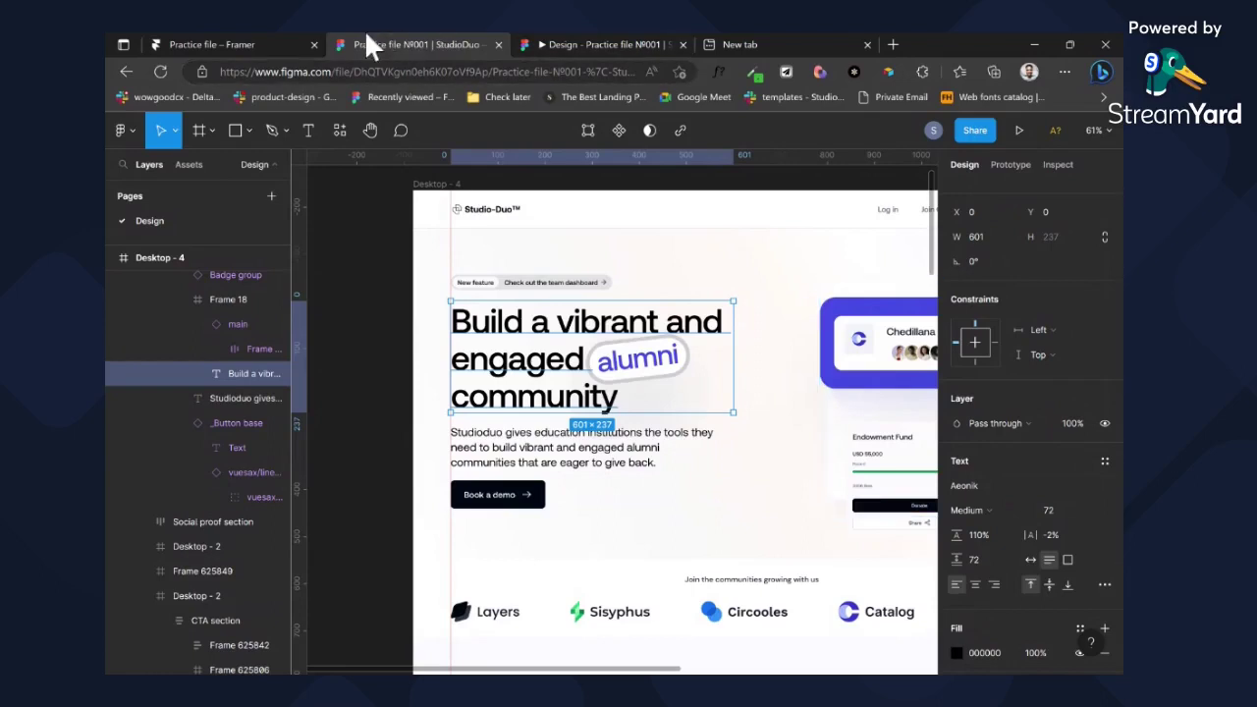
- Add a text layer reading "Build a vibrant and engaged community" inside Hero-content in Framer, copying the wording from the Figma heading
{"action": "left_click", "coordinate": [300, 42]}
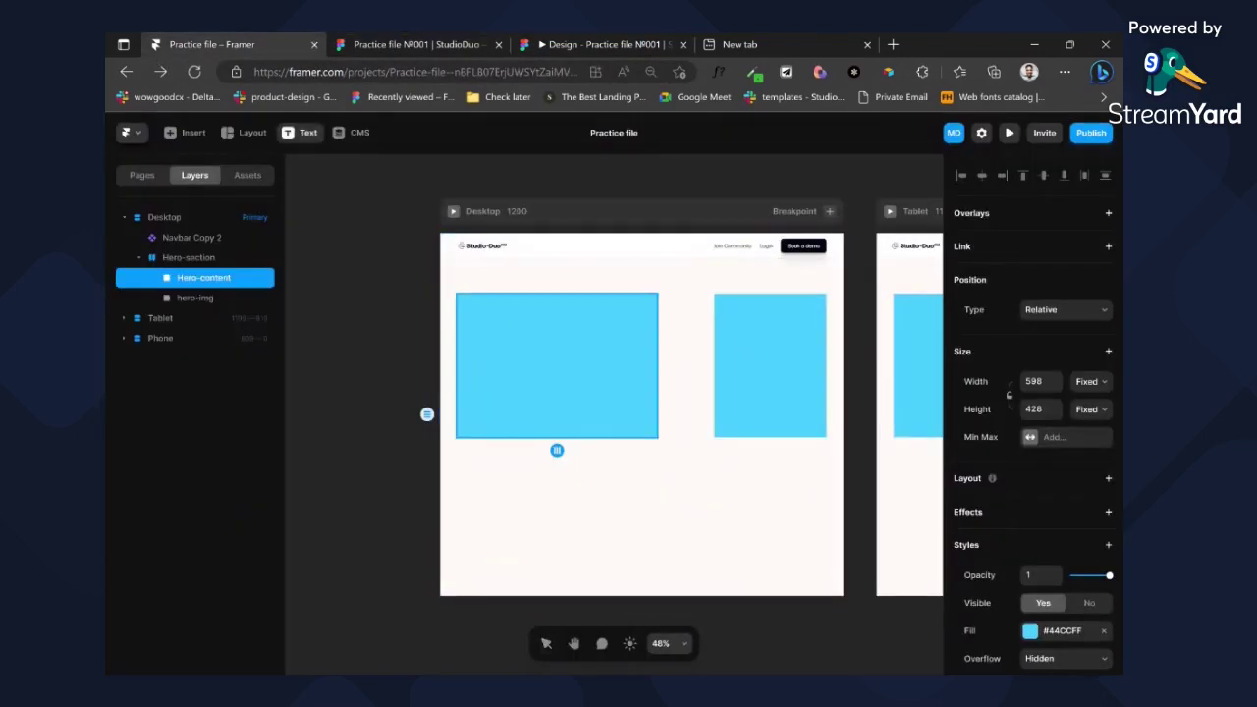
{"action": "left_click", "coordinate": [513, 342]}
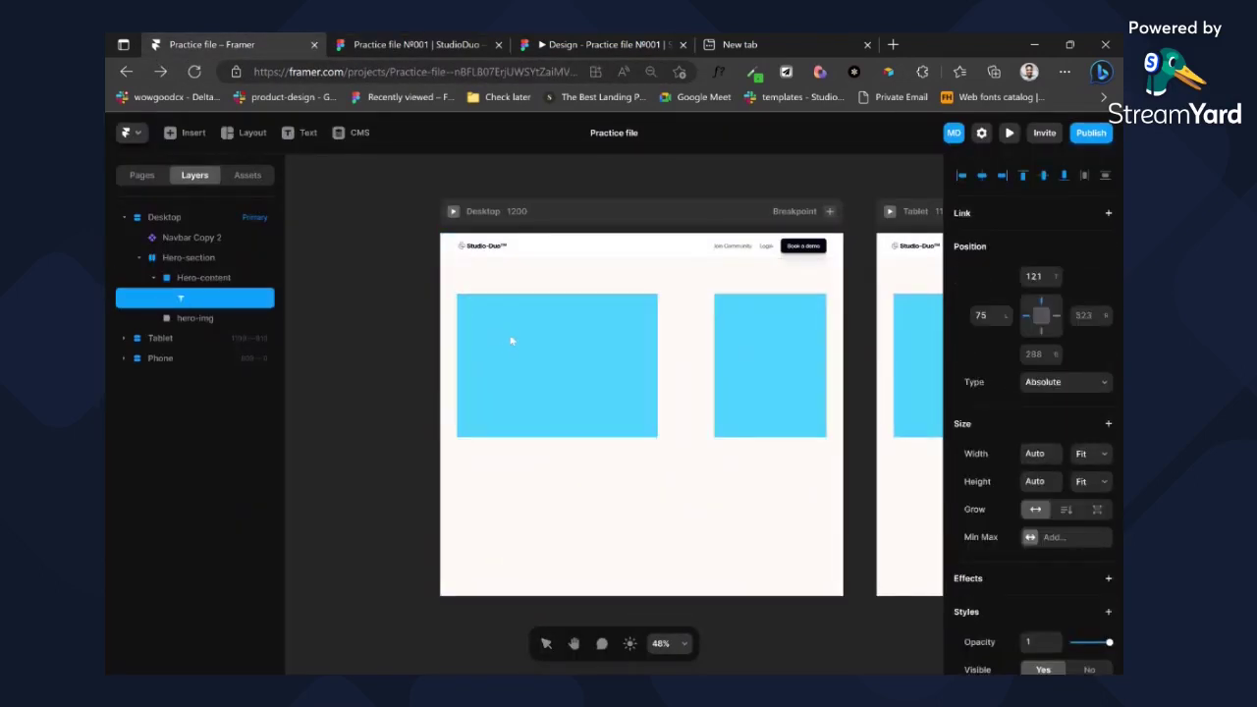
{"action": "type", "text": "000712"}
{"action": "left_click", "coordinate": [385, 41]}
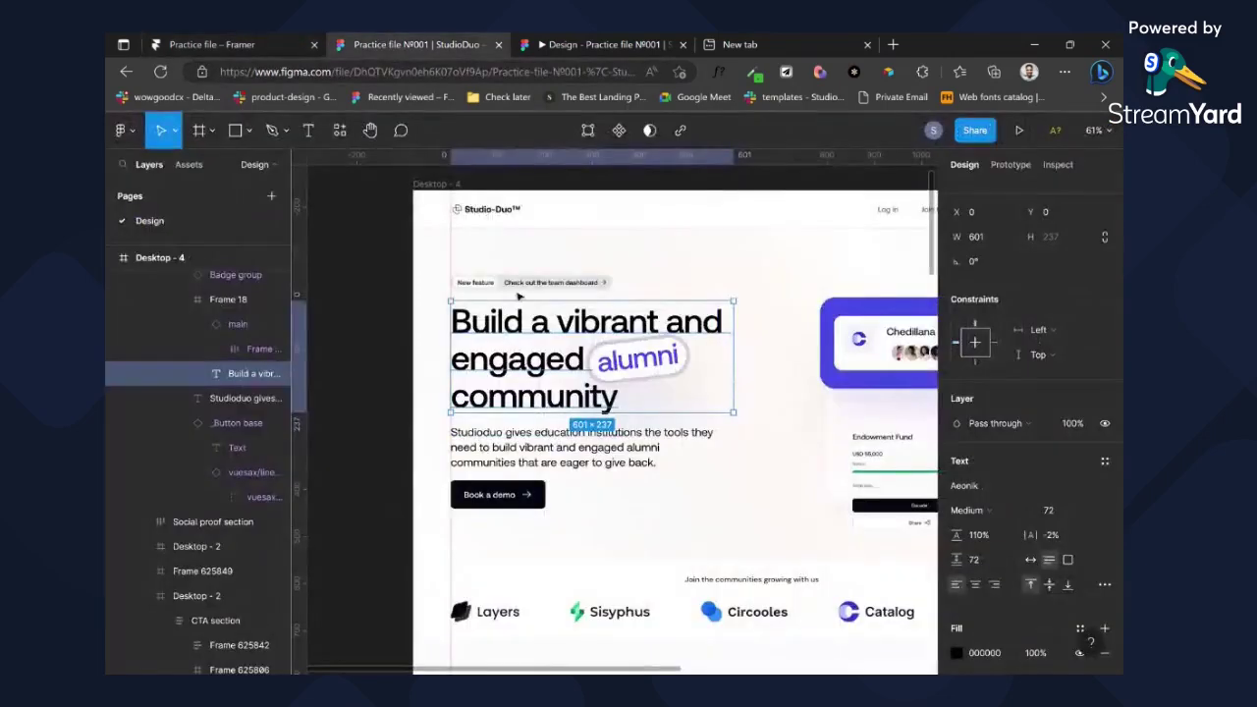
{"action": "double_click", "coordinate": [547, 323]}
{"action": "left_click", "coordinate": [258, 37]}
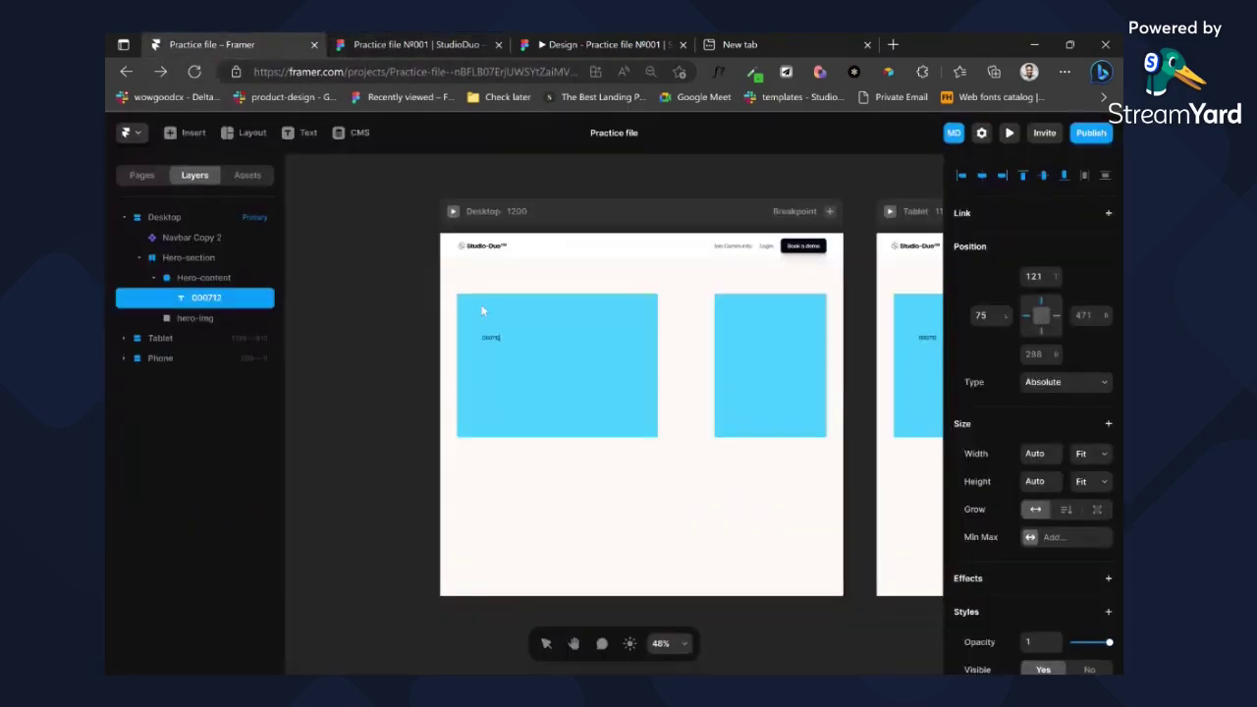
{"action": "key", "text": "ctrl+a"}
{"action": "type", "text": "Build a vibrant and engaged community"}
{"action": "key", "text": "Escape"}
- Apply the H1 Title text style to the hero heading
{"action": "scroll", "coordinate": [1031, 413], "scroll_direction": "down", "scroll_amount": 3}
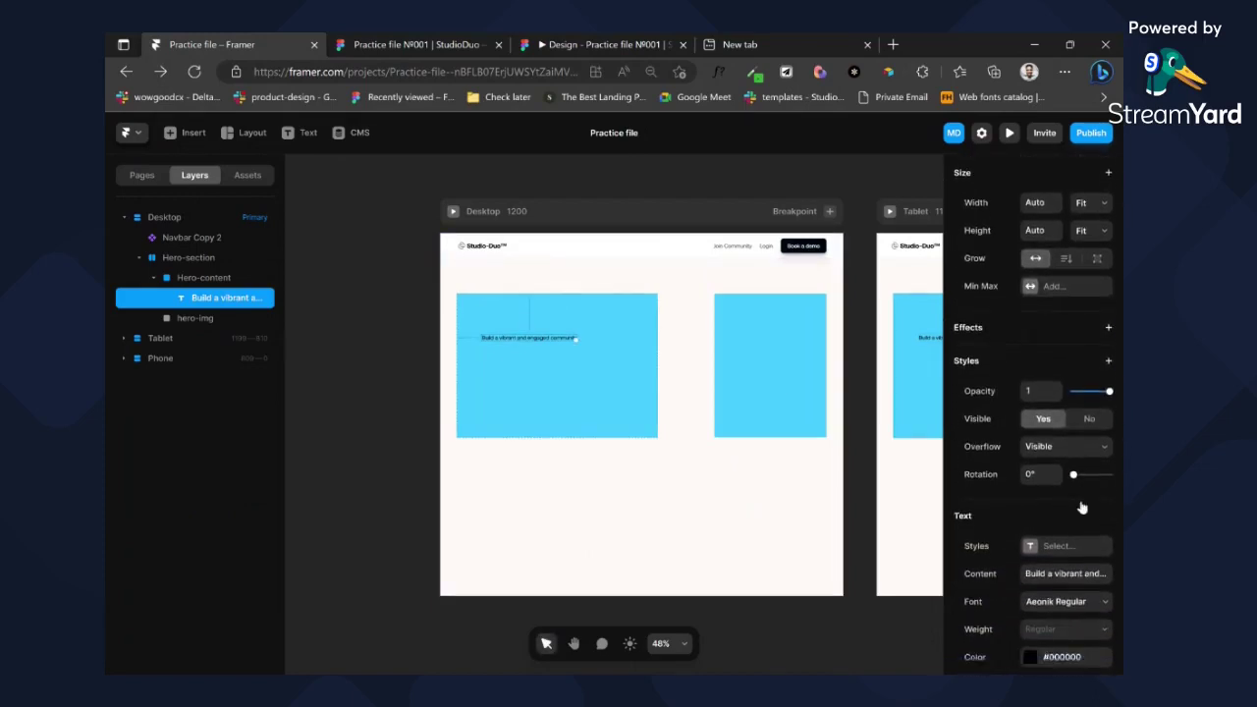
{"action": "left_click", "coordinate": [1060, 494]}
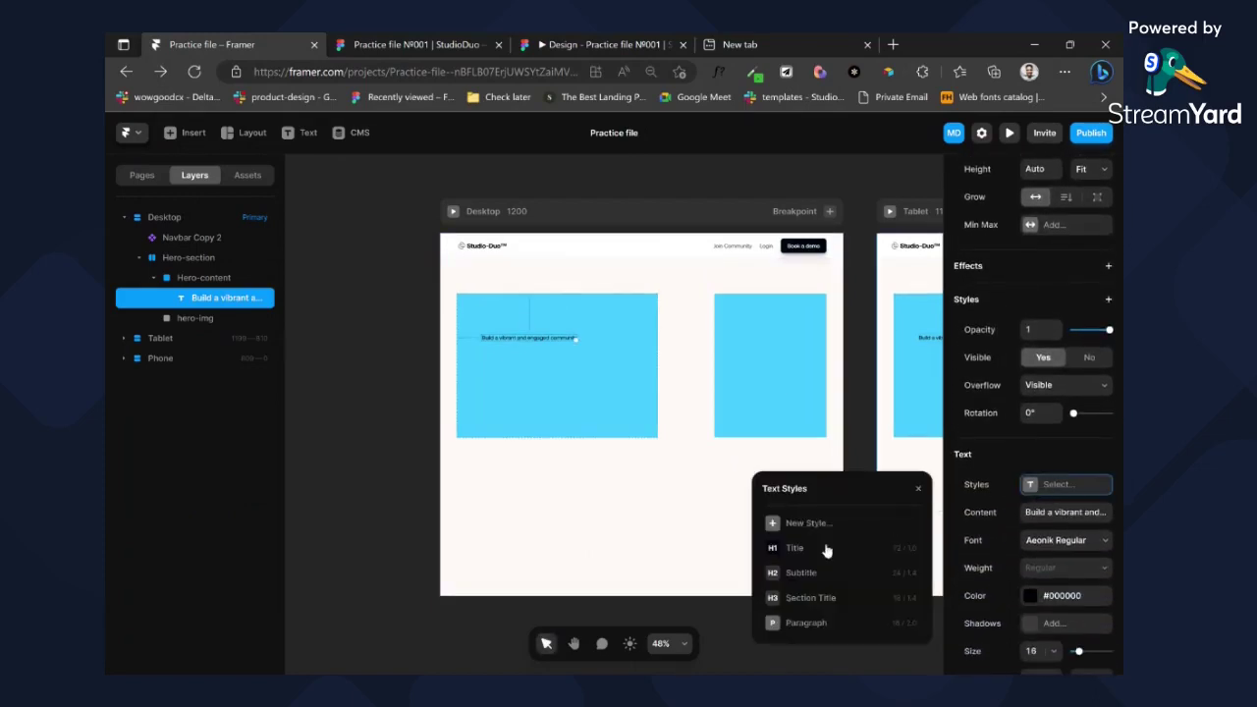
{"action": "left_click", "coordinate": [791, 548]}
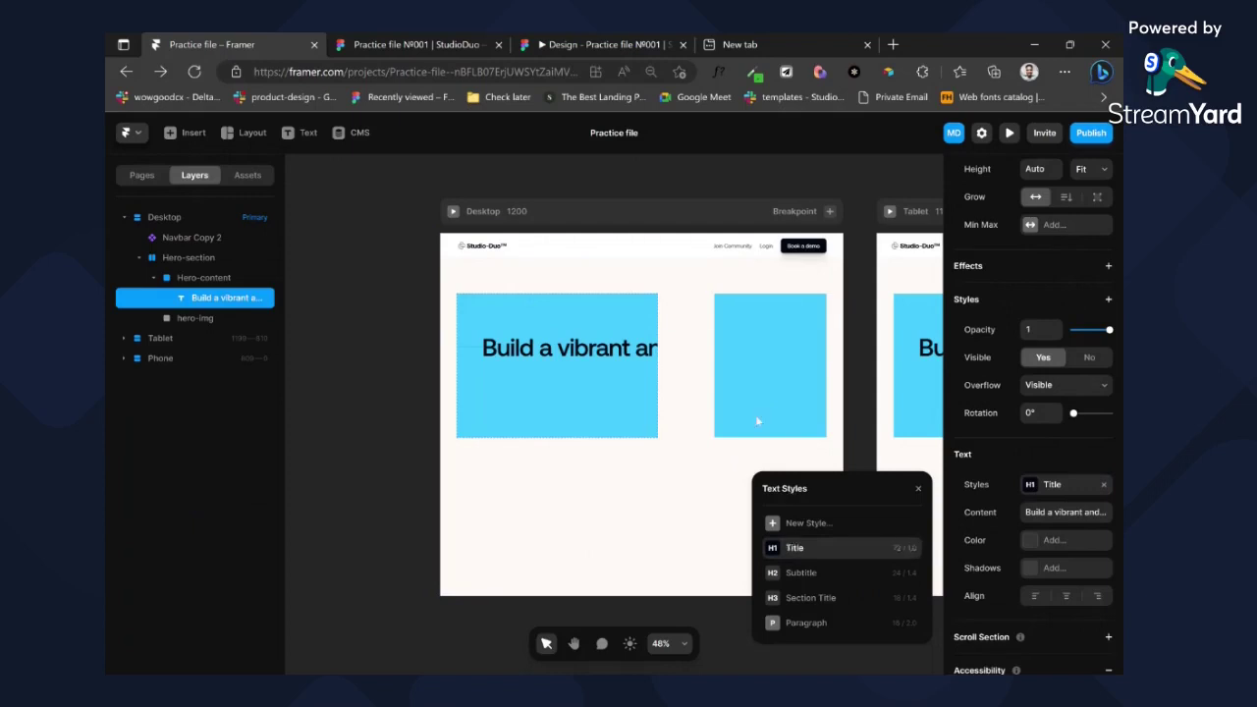
- Open the Title text style for editing and examine its font size and color settings
{"action": "left_click", "coordinate": [910, 548]}
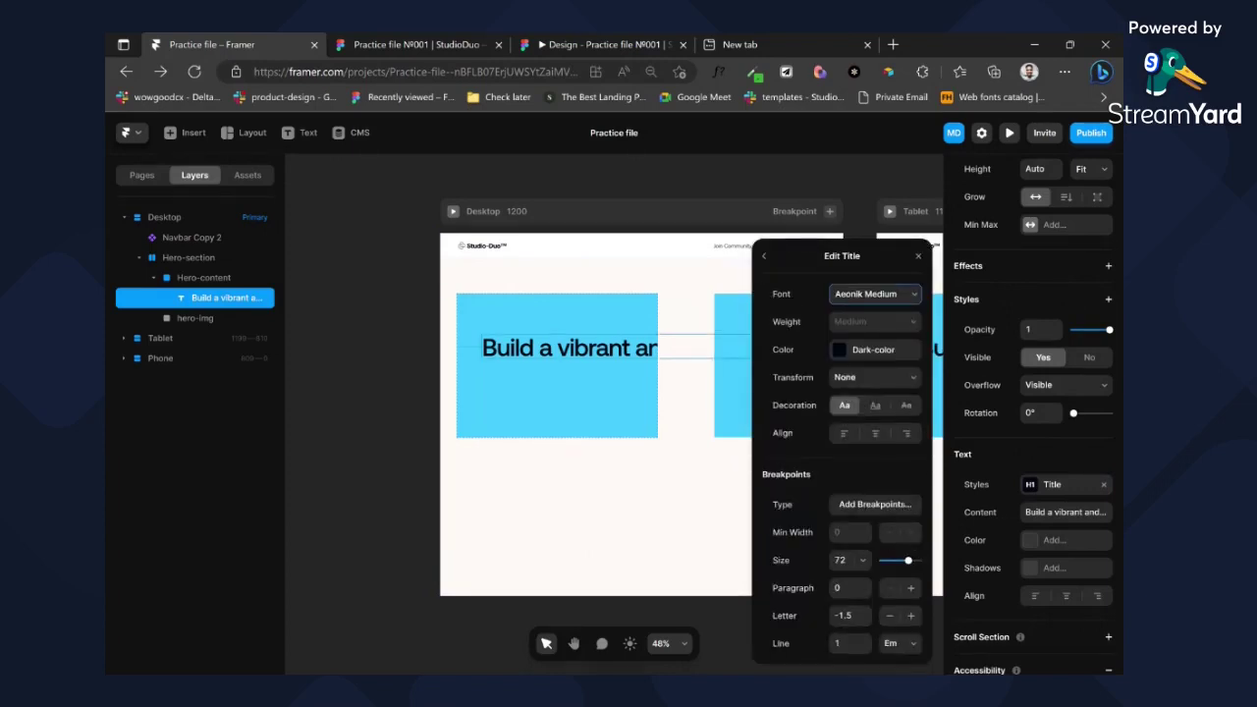
{"action": "left_click", "coordinate": [841, 560]}
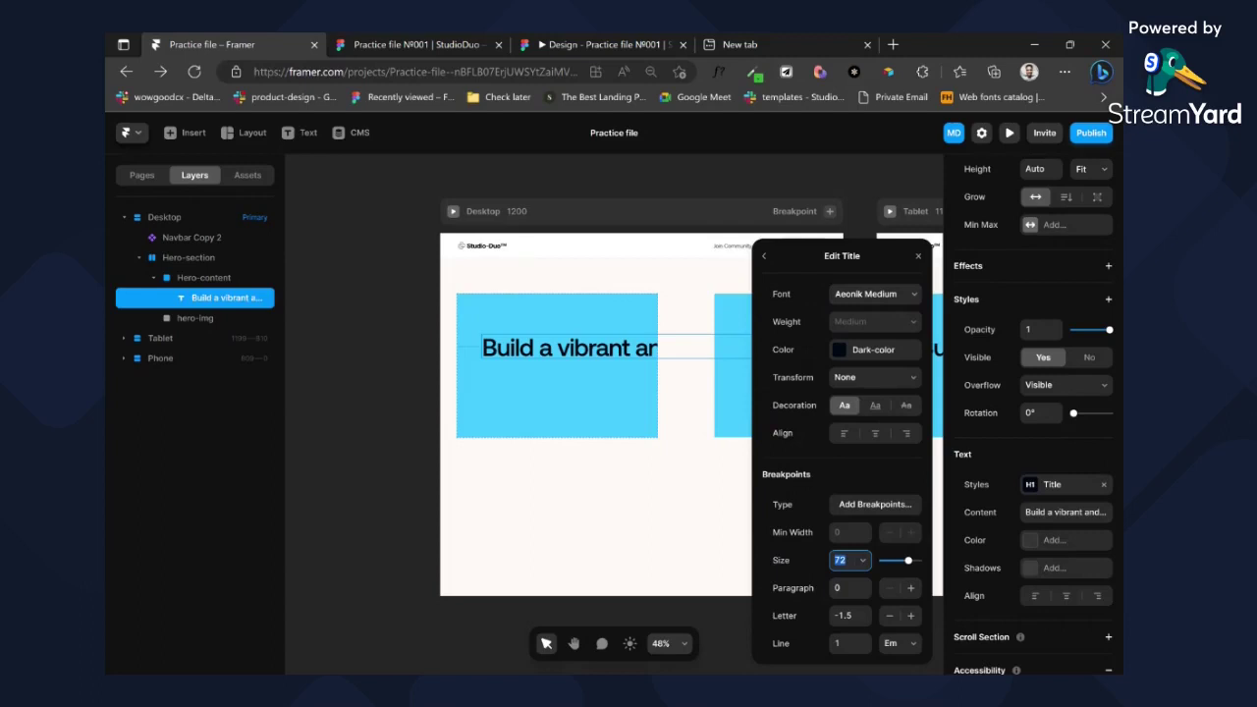
{"action": "left_click", "coordinate": [814, 566]}
{"action": "left_click", "coordinate": [844, 351]}
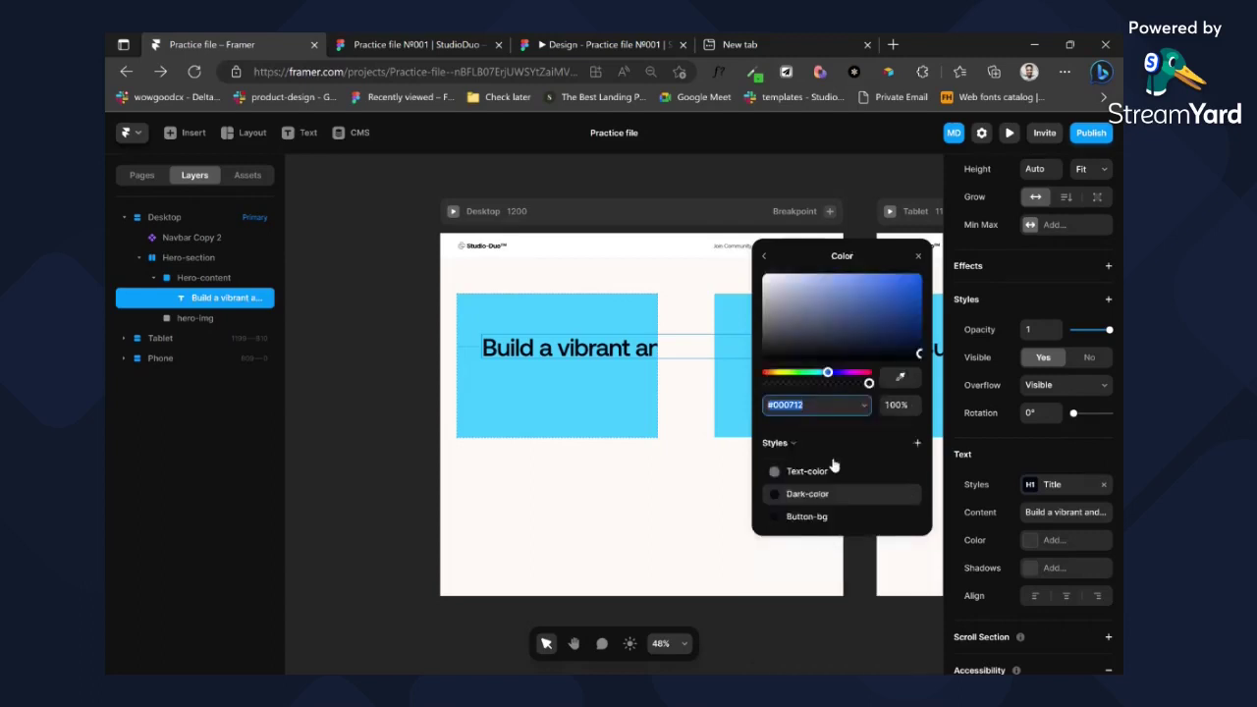
{"action": "left_click", "coordinate": [765, 257]}
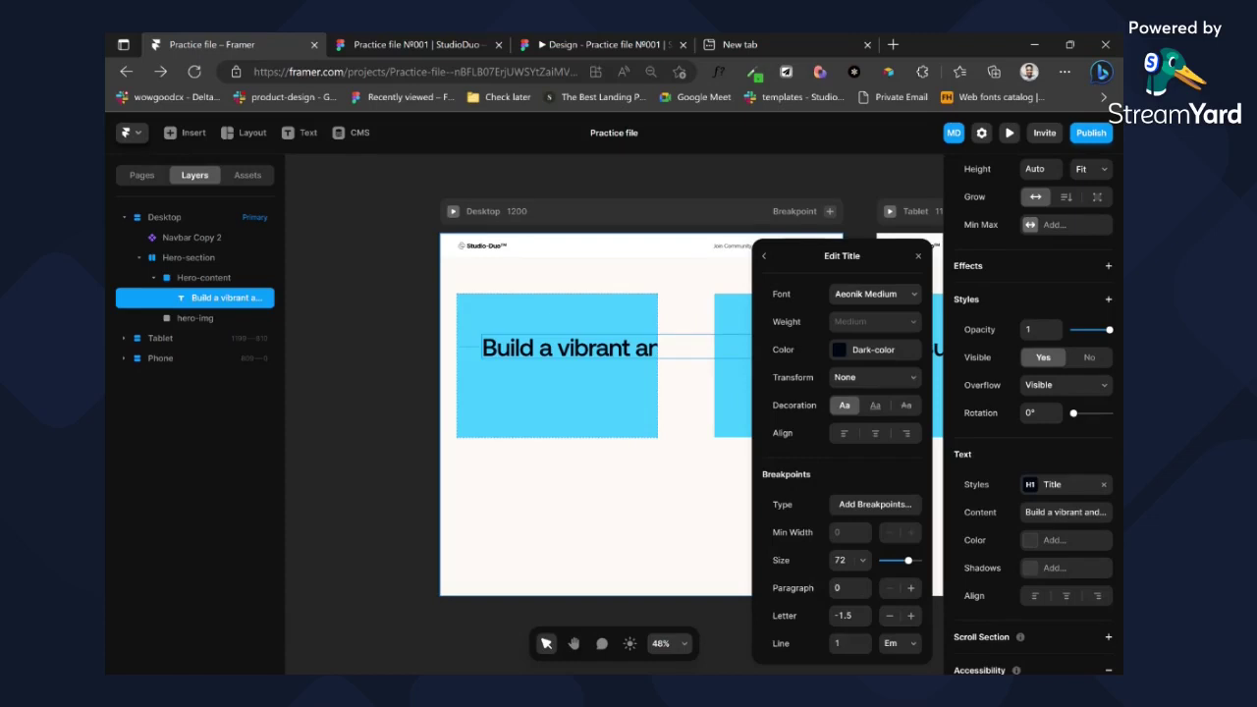
- Examine how the hero heading fits its frame on the Tablet, Phone and Desktop breakpoints
{"action": "left_click", "coordinate": [866, 503]}
{"action": "scroll", "coordinate": [651, 426], "scroll_direction": "right", "scroll_amount": 5}
{"action": "scroll", "coordinate": [627, 426], "scroll_direction": "right", "scroll_amount": 4}
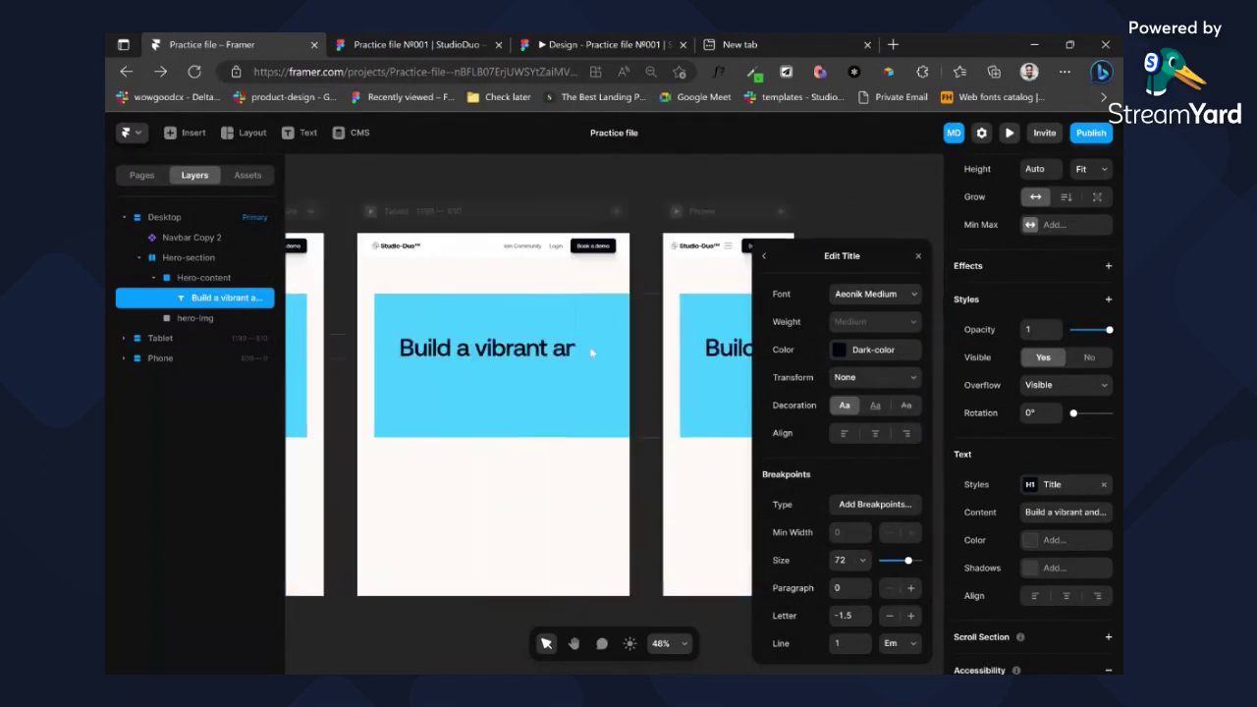
{"action": "scroll", "coordinate": [522, 359], "scroll_direction": "right", "scroll_amount": 2}
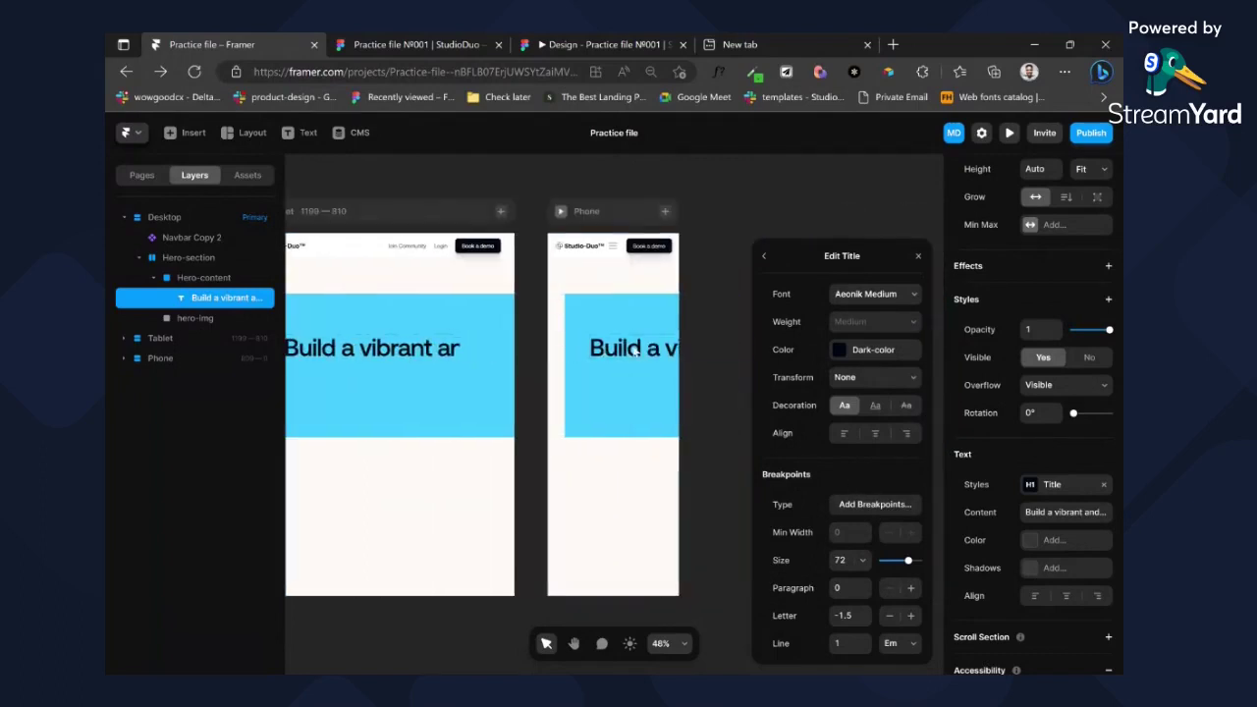
{"action": "scroll", "coordinate": [629, 352], "scroll_direction": "down", "scroll_amount": 1}
{"action": "scroll", "coordinate": [693, 369], "scroll_direction": "left", "scroll_amount": 2}
{"action": "scroll", "coordinate": [692, 368], "scroll_direction": "left", "scroll_amount": 4}
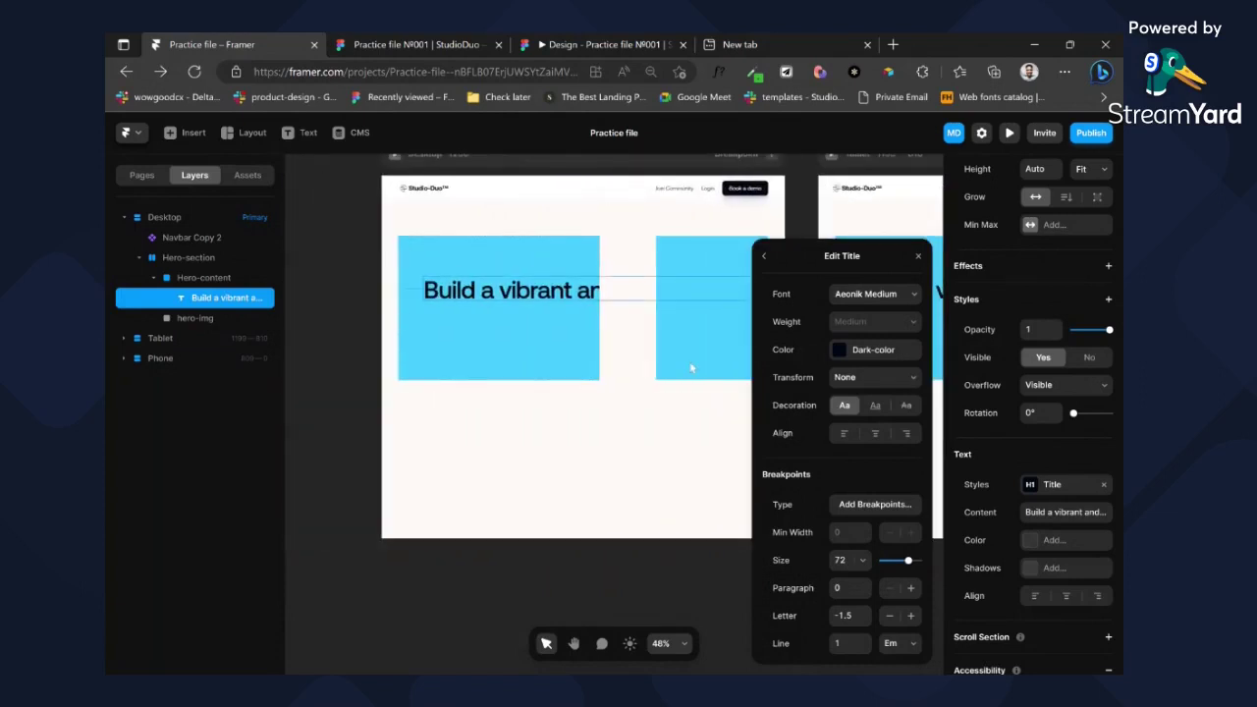
- Close the text style settings and examine the size and position settings of Hero-content and its heading
{"action": "left_click", "coordinate": [765, 257]}
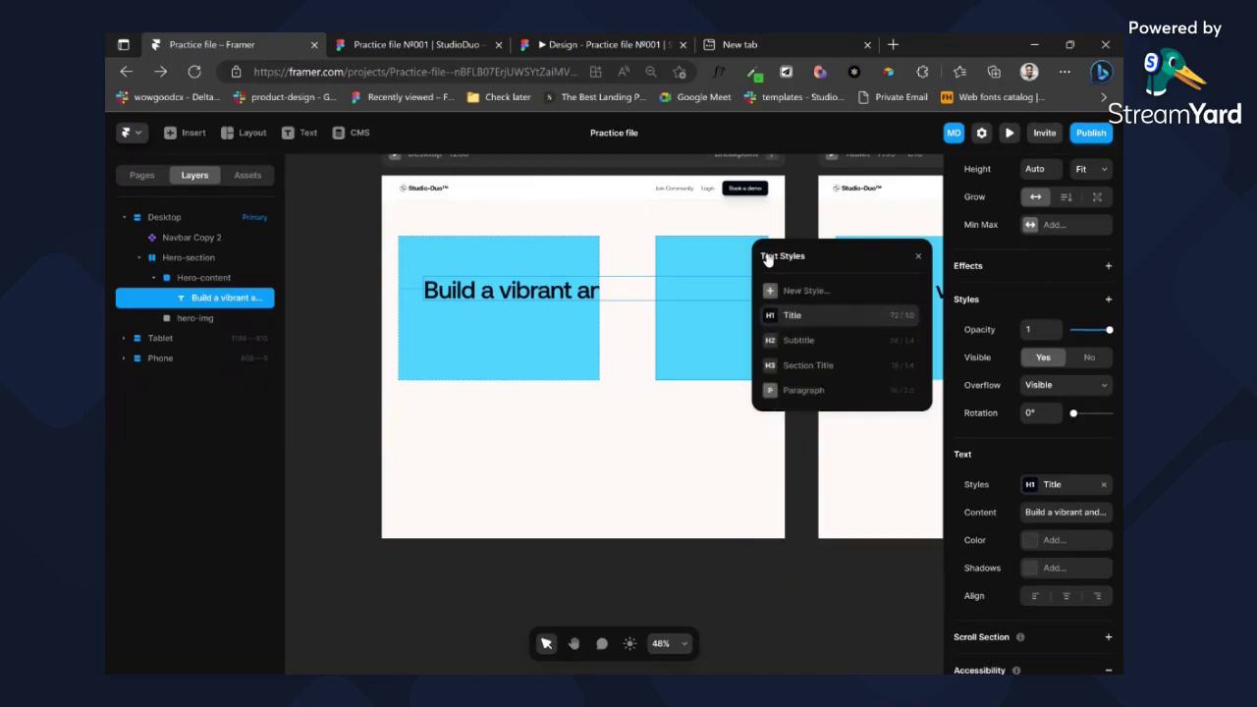
{"action": "left_click", "coordinate": [918, 256]}
{"action": "scroll", "coordinate": [1027, 265], "scroll_direction": "up", "scroll_amount": 4}
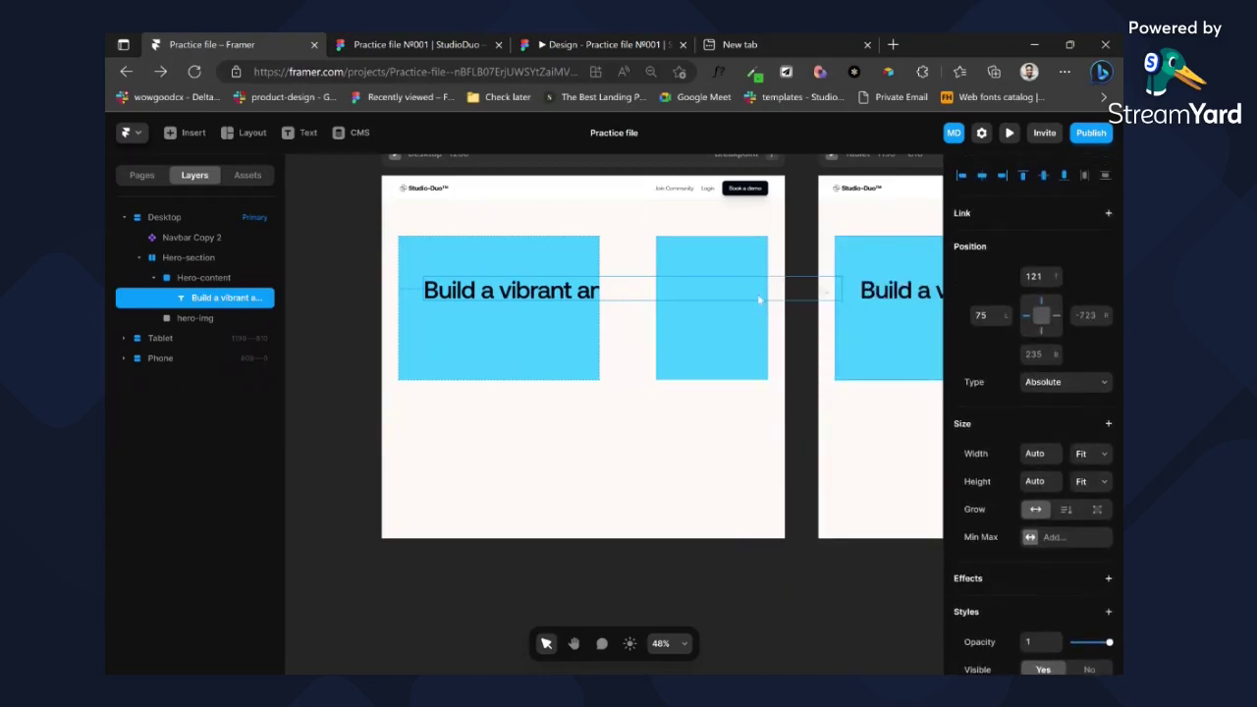
{"action": "left_click", "coordinate": [445, 317]}
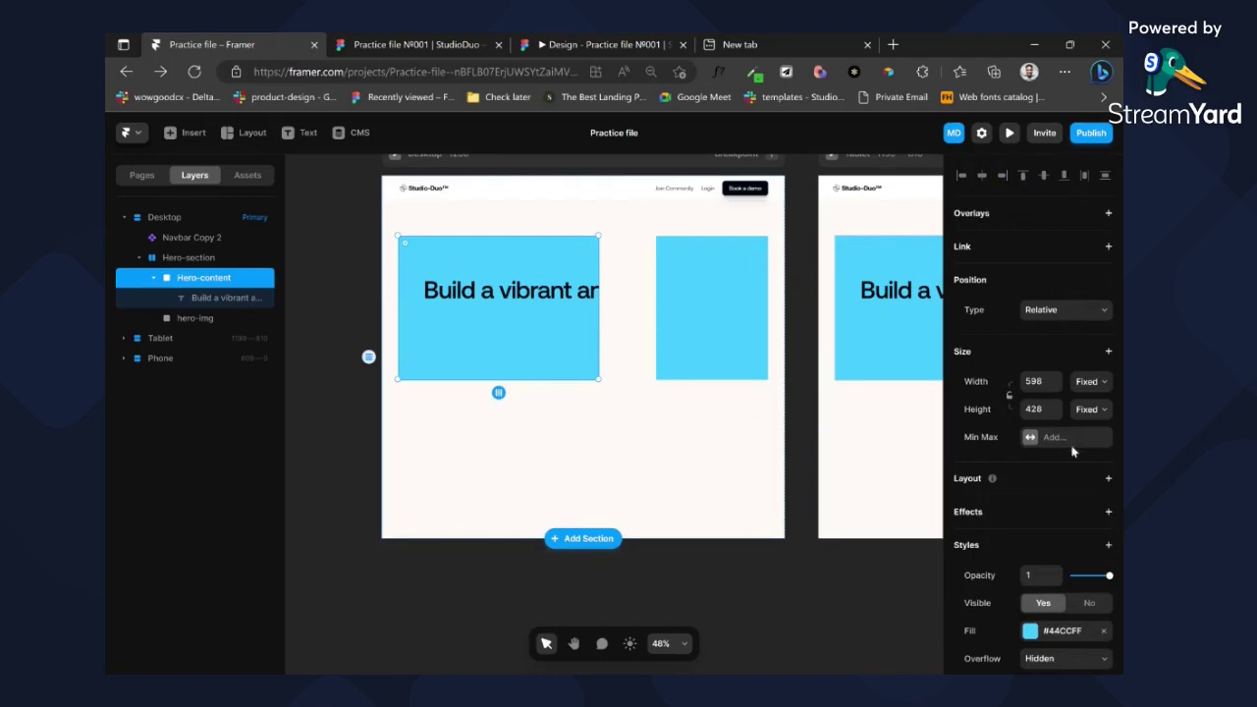
{"action": "scroll", "coordinate": [1094, 452], "scroll_direction": "down", "scroll_amount": 2}
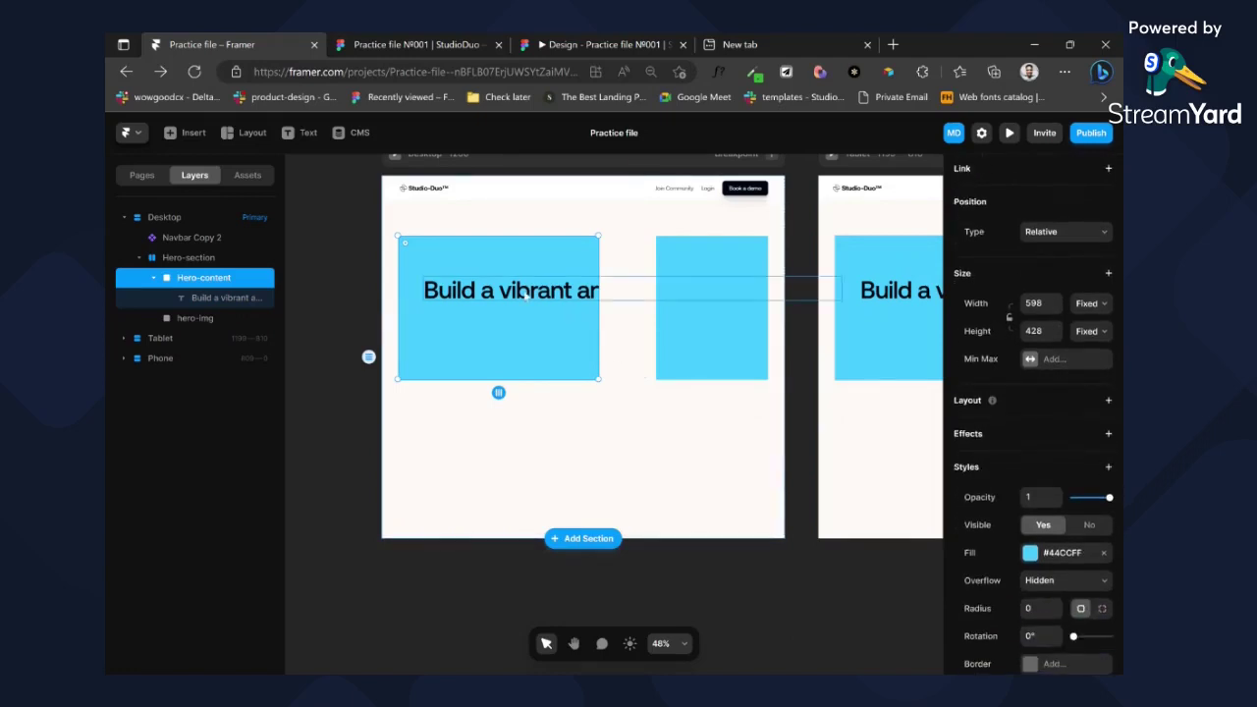
{"action": "left_click_drag", "start_coordinate": [525, 294], "coordinate": [549, 314]}
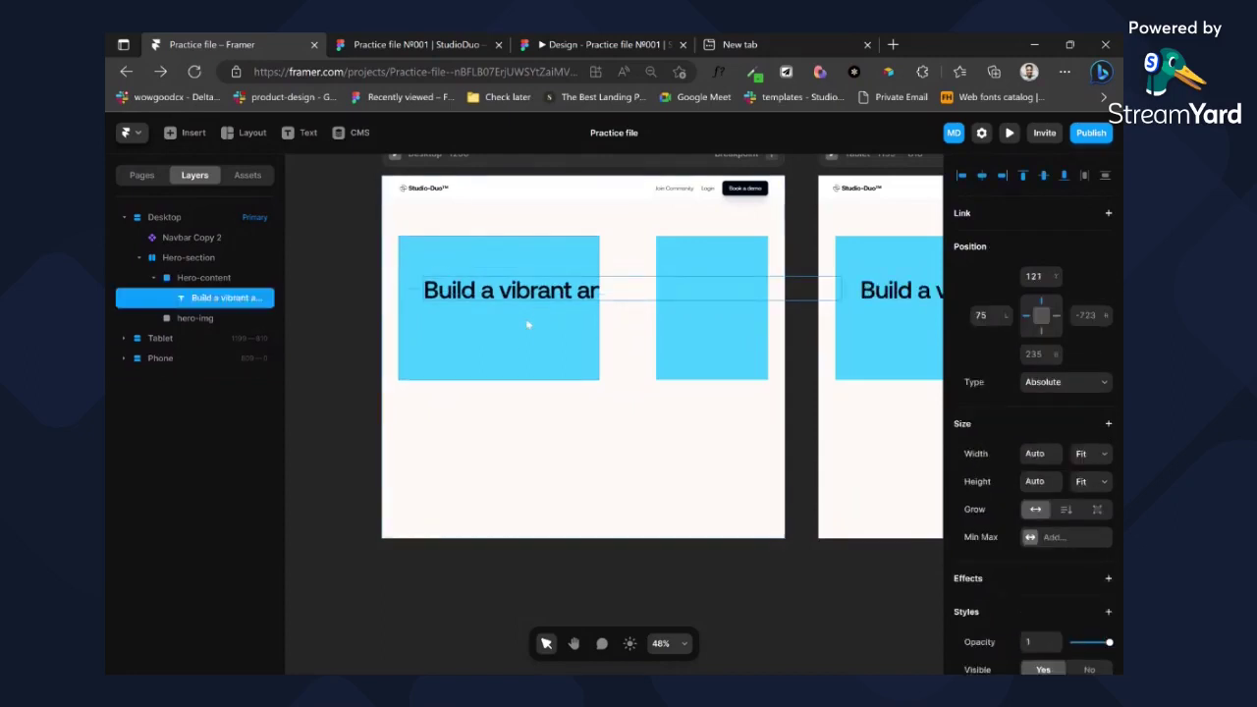
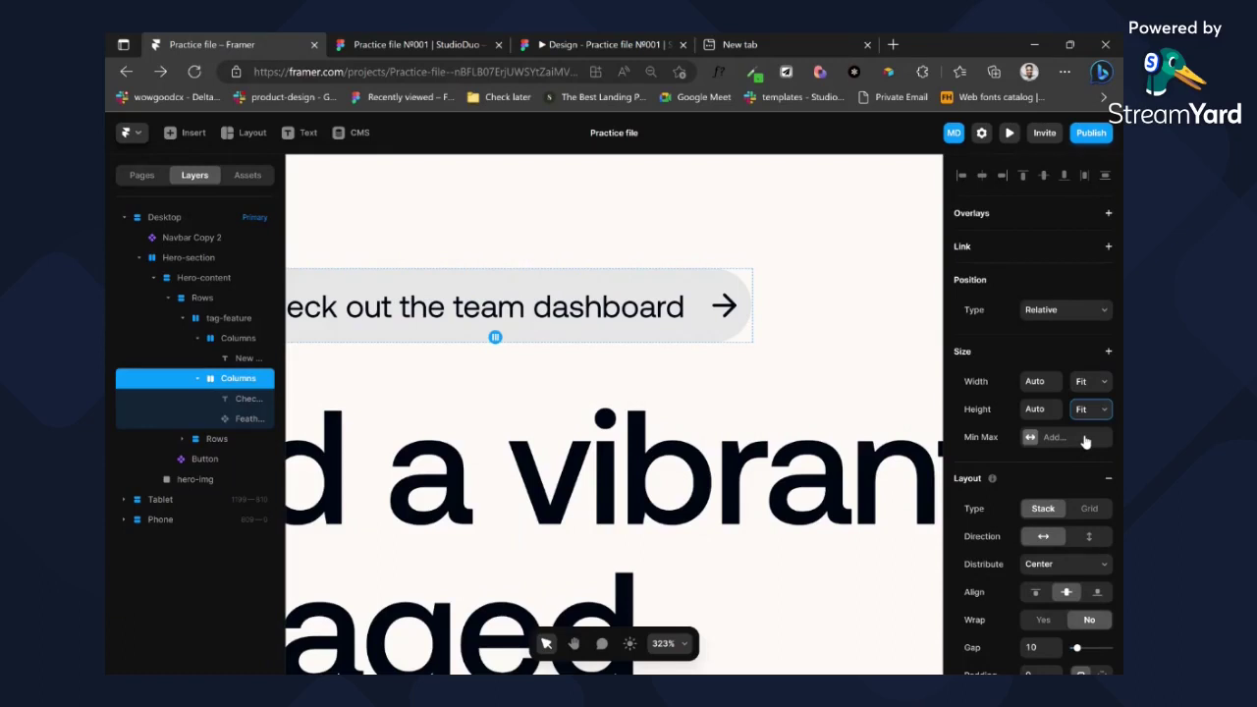
- Set the gap to 8 in the stack holding the tag's message and arrow, with wrapping off
{"action": "scroll", "coordinate": [1080, 442], "scroll_direction": "down", "scroll_amount": 5}
{"action": "left_click", "coordinate": [1040, 387]}
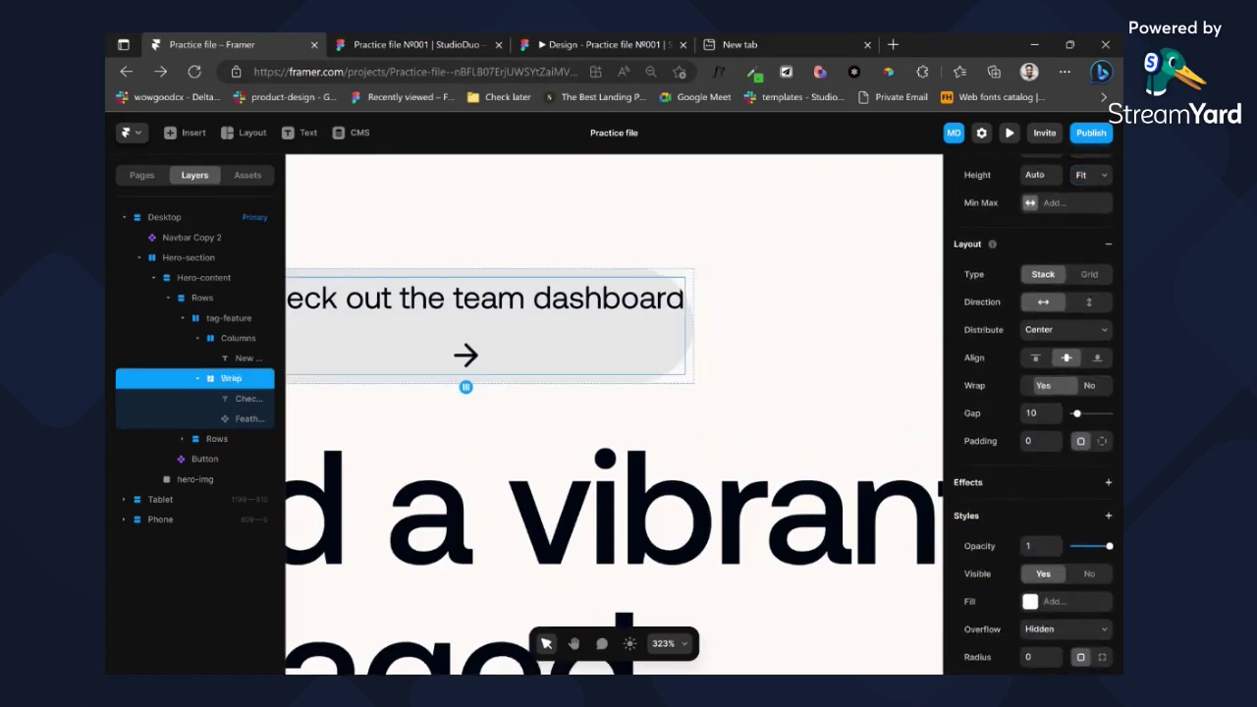
{"action": "left_click", "coordinate": [1035, 414]}
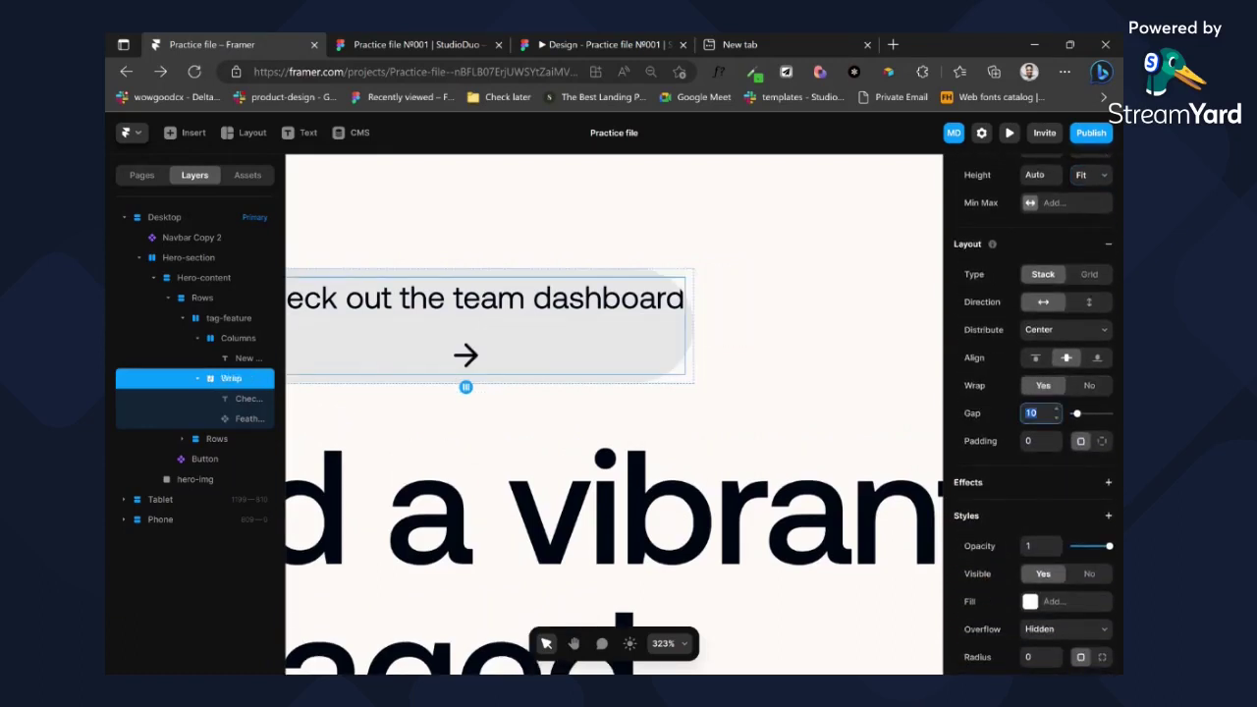
{"action": "left_click", "coordinate": [1085, 386]}
{"action": "left_click", "coordinate": [1034, 413]}
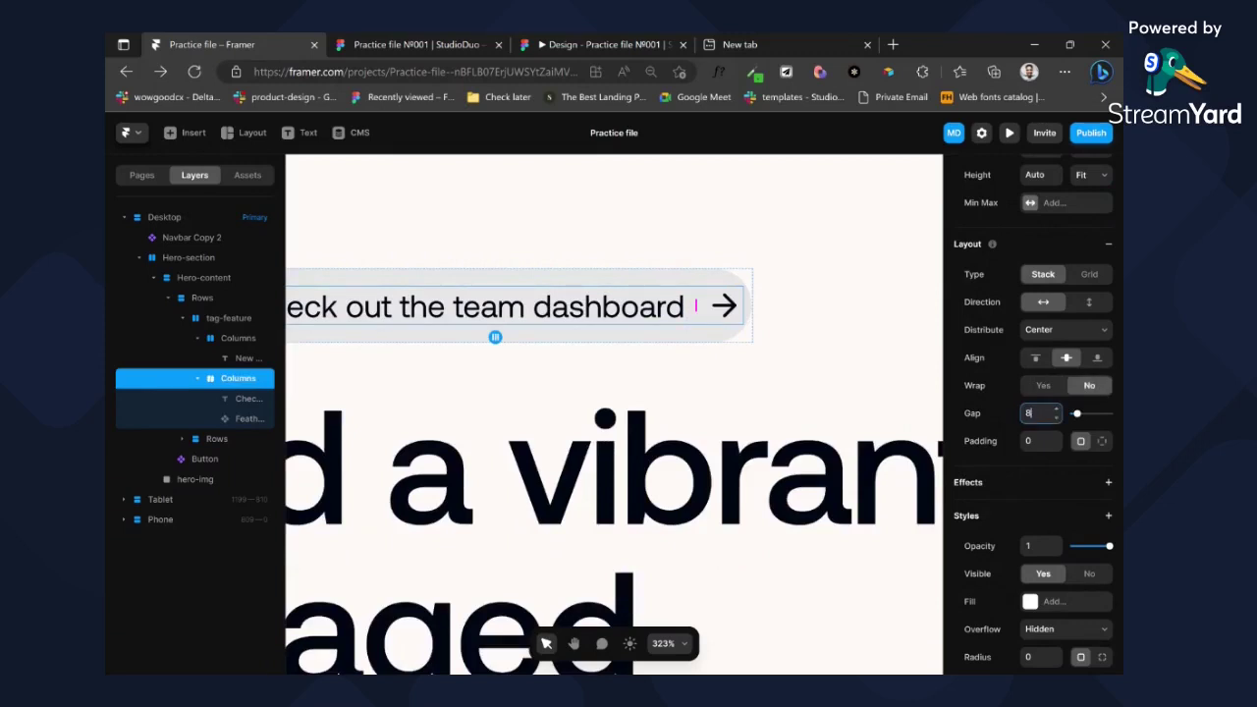
- Give tag-feature individual padding per side and set its right padding to 8
{"action": "left_click", "coordinate": [687, 279]}
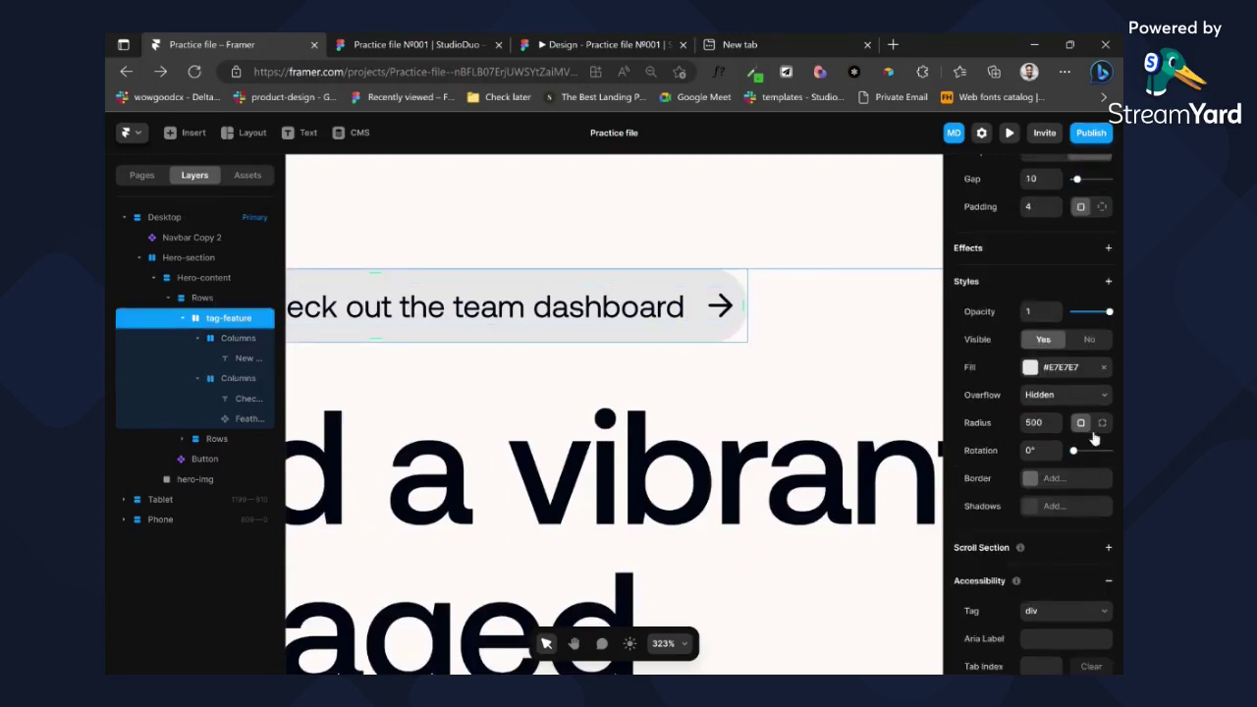
{"action": "scroll", "coordinate": [1096, 428], "scroll_direction": "up", "scroll_amount": 2}
{"action": "left_click", "coordinate": [1101, 365]}
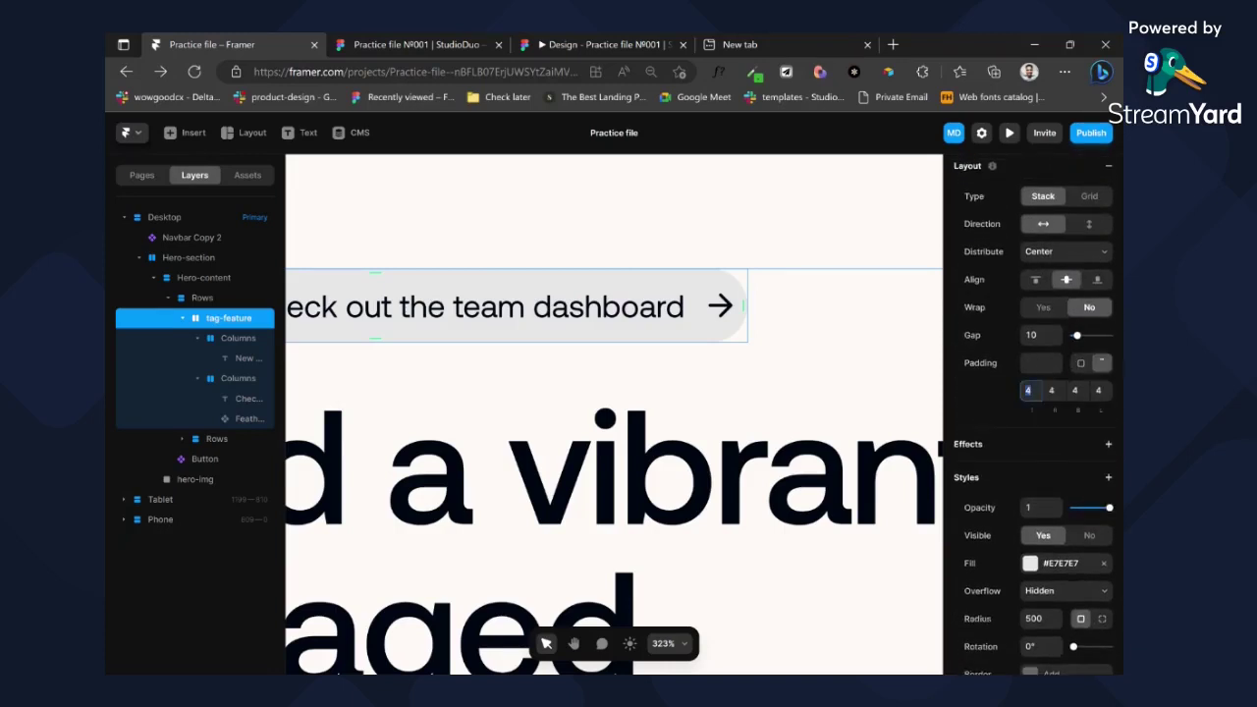
{"action": "key", "text": "Tab"}
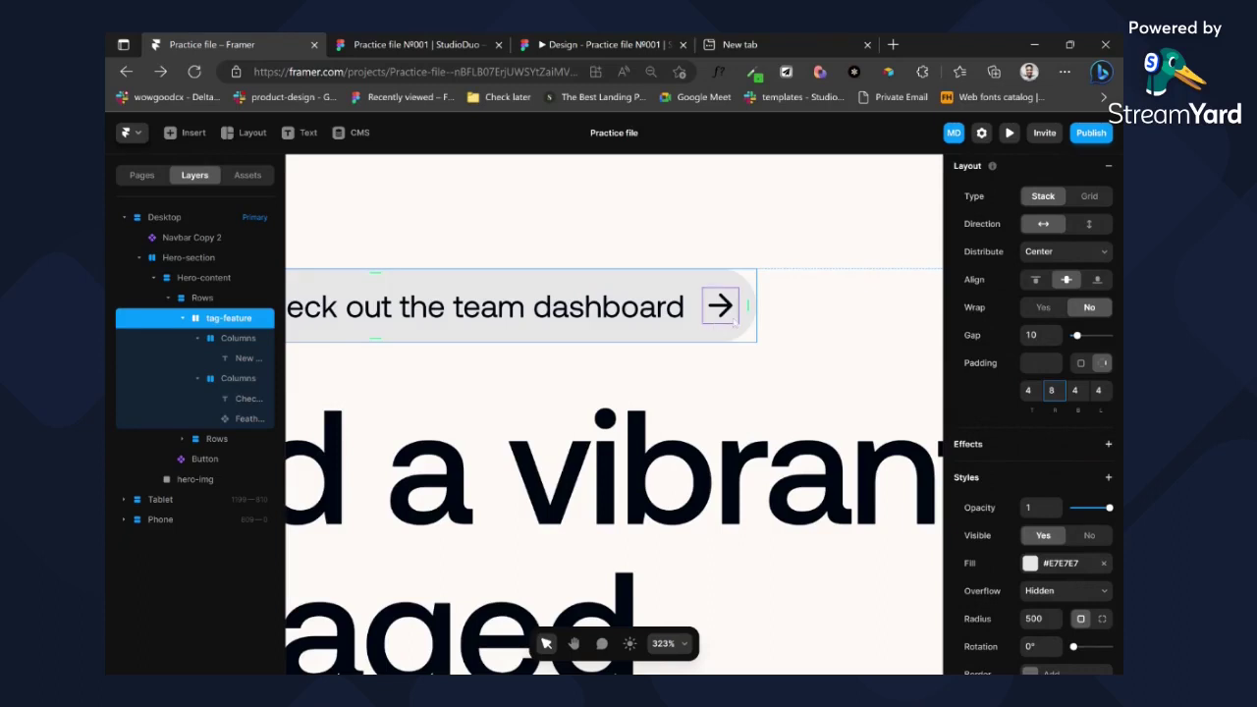
- Duplicate the "Build a vibrant and engaged community" heading in the Desktop hero section
{"action": "scroll", "coordinate": [712, 313], "scroll_direction": "left", "scroll_amount": 5}
{"action": "scroll", "coordinate": [711, 315], "scroll_direction": "down", "scroll_amount": 5}
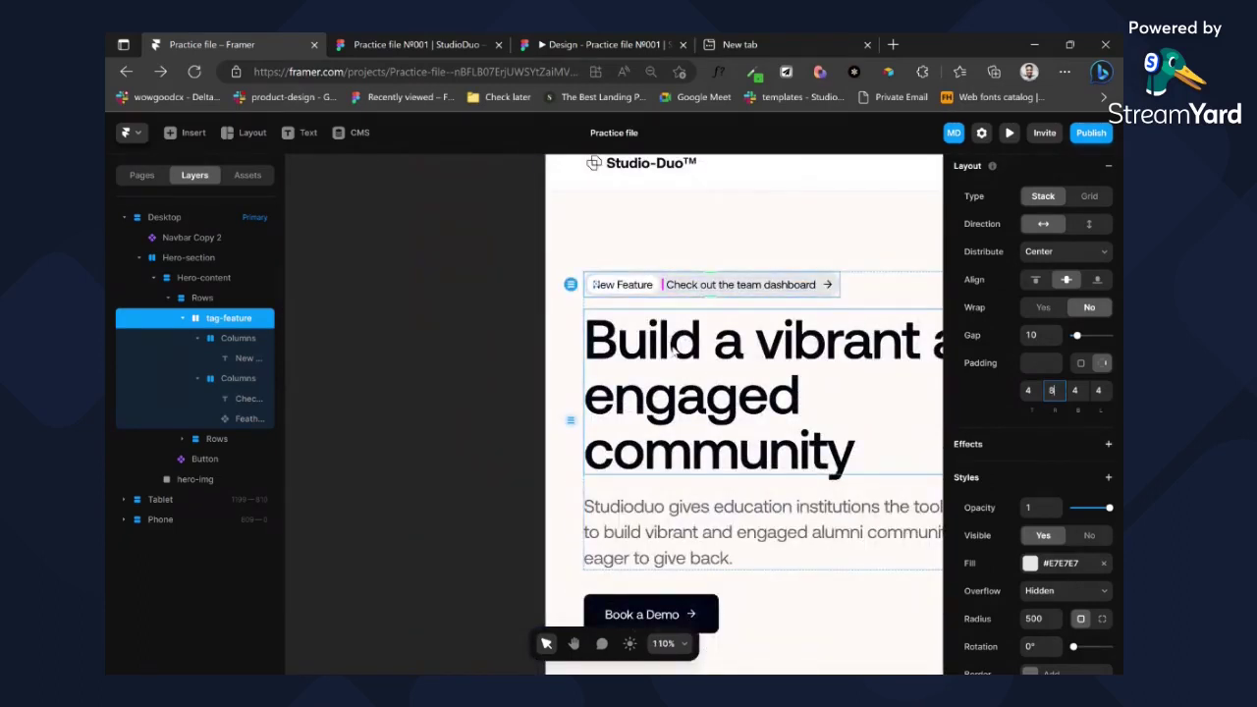
{"action": "scroll", "coordinate": [677, 347], "scroll_direction": "right", "scroll_amount": 3}
{"action": "scroll", "coordinate": [677, 346], "scroll_direction": "down", "scroll_amount": 5}
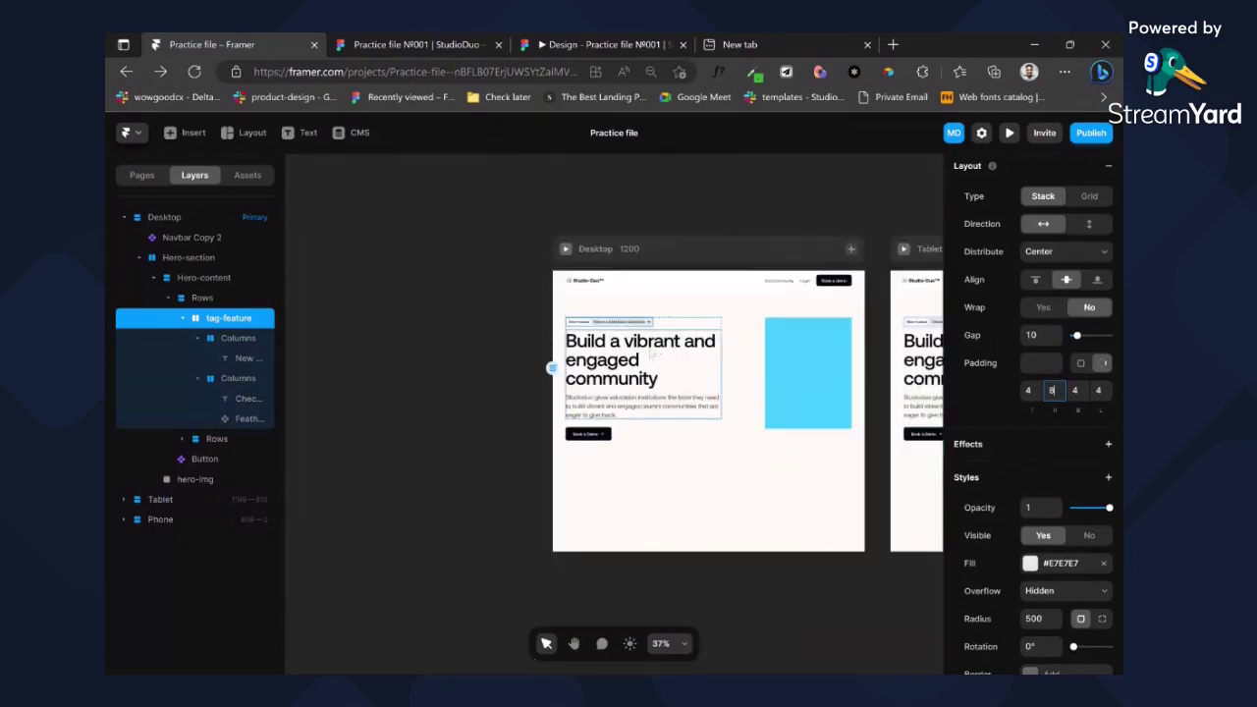
{"action": "scroll", "coordinate": [653, 352], "scroll_direction": "up", "scroll_amount": 3}
{"action": "left_click", "coordinate": [625, 366]}
{"action": "key", "text": "ctrl+d"}
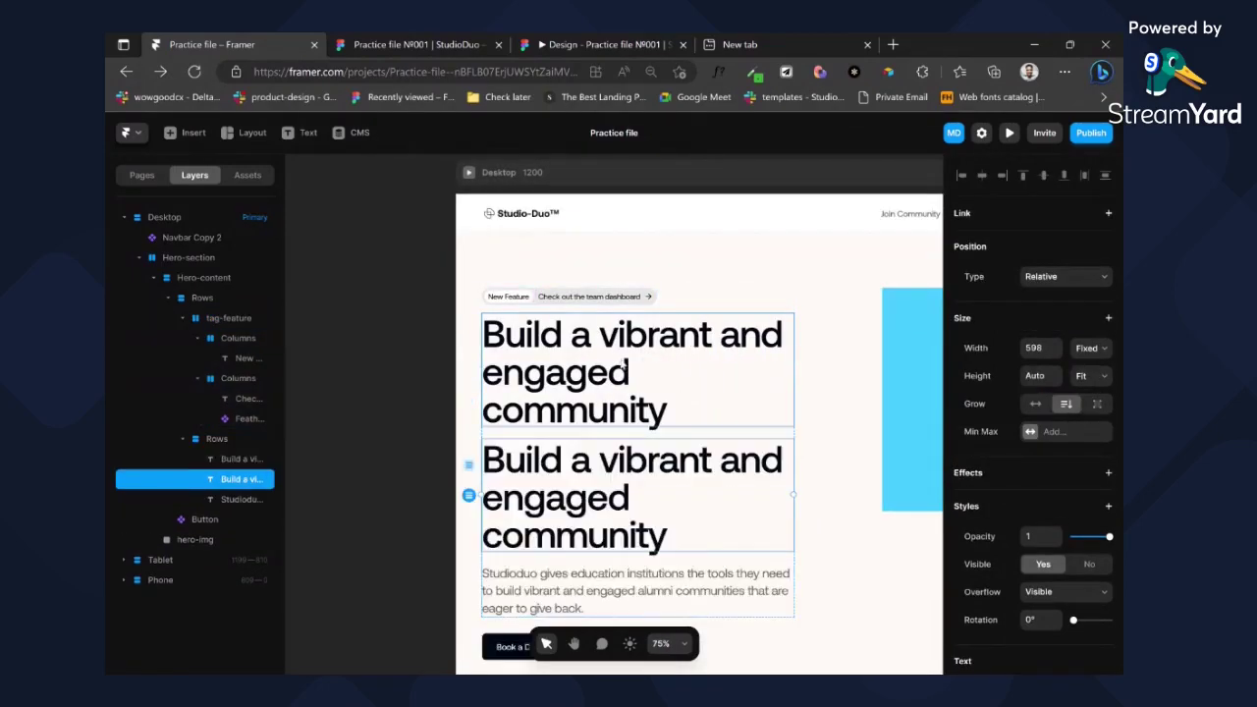
- Switch to Figma and inspect the "alumni" badge and its text in the hero heading, including in the prototype preview
{"action": "left_click", "coordinate": [421, 35]}
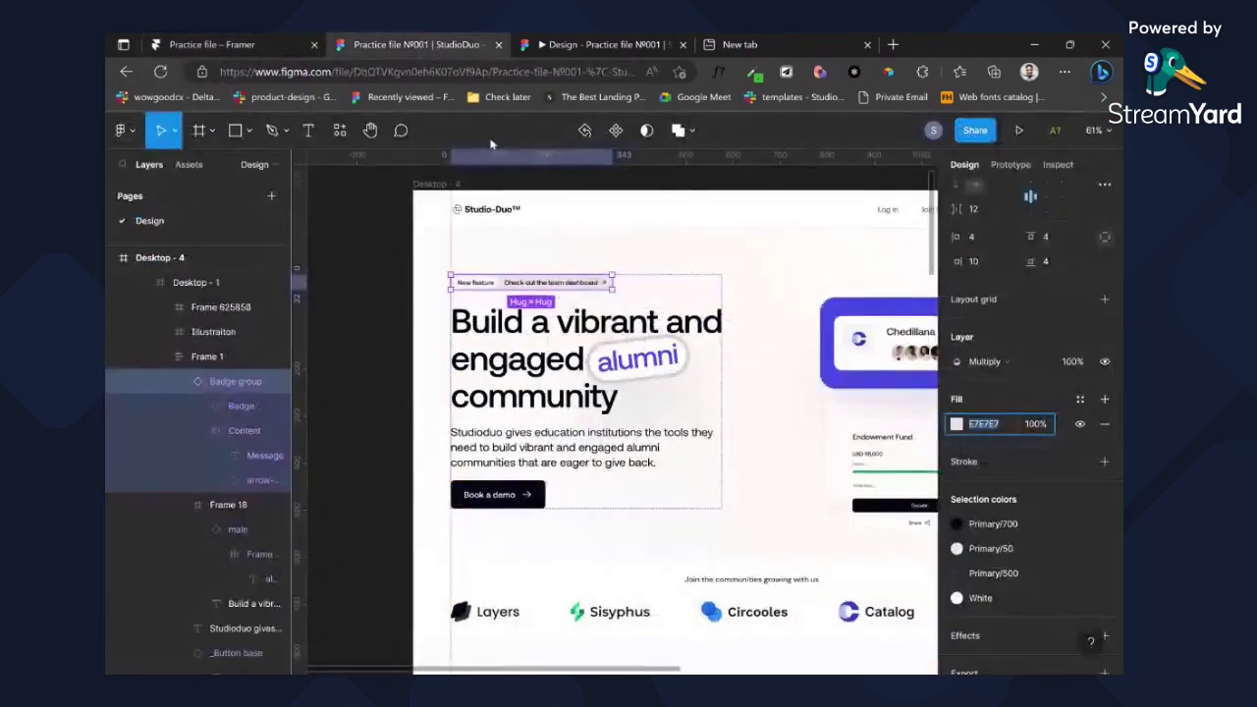
{"action": "left_click", "coordinate": [626, 363]}
{"action": "double_click", "coordinate": [626, 363]}
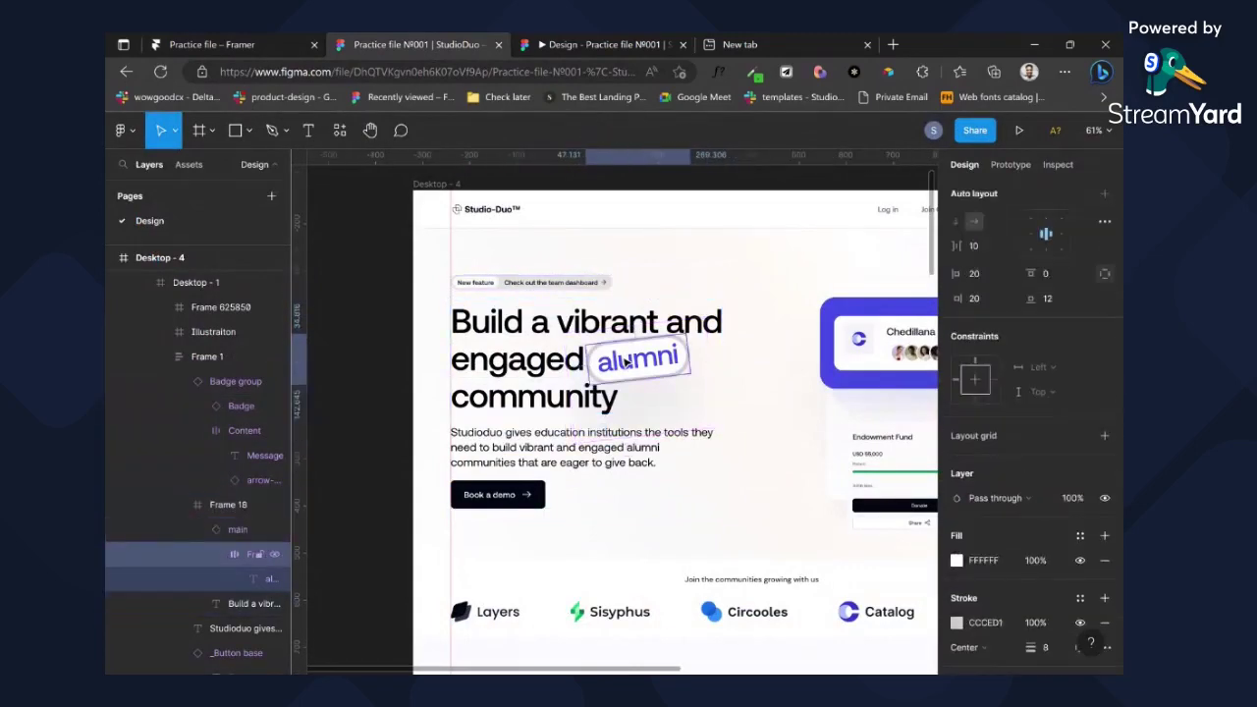
{"action": "double_click", "coordinate": [626, 364]}
{"action": "double_click", "coordinate": [626, 363]}
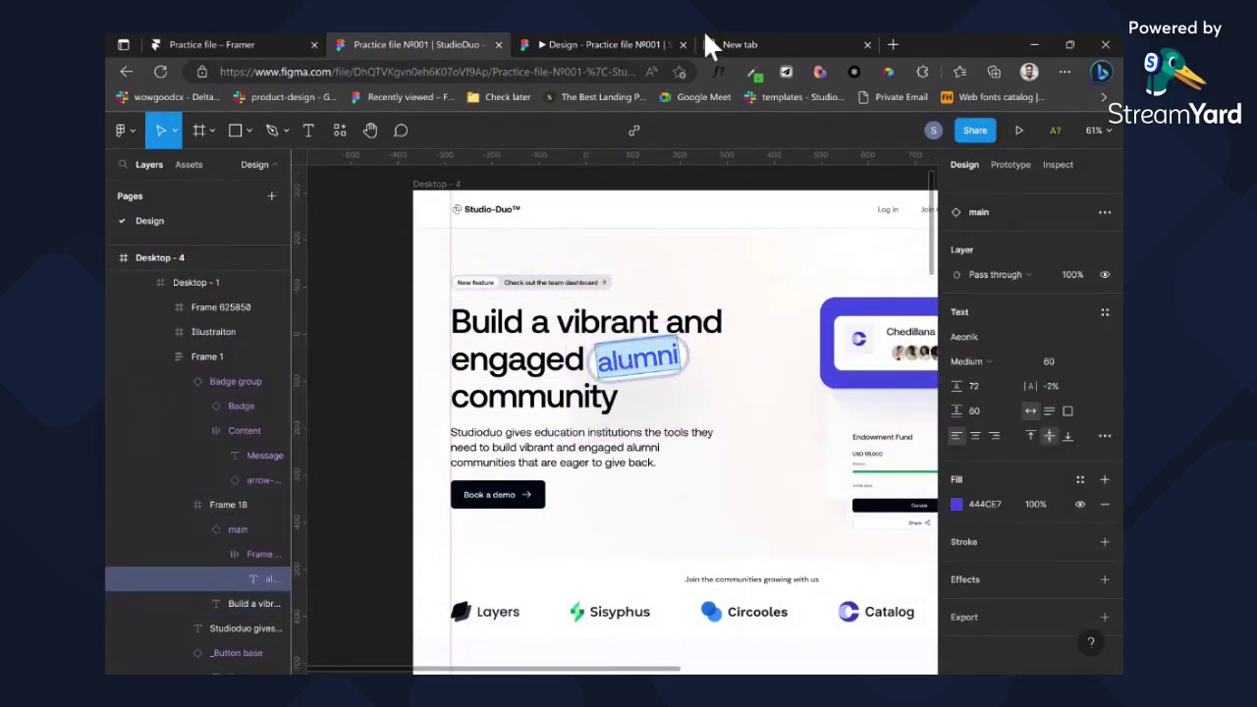
{"action": "left_click", "coordinate": [638, 44]}
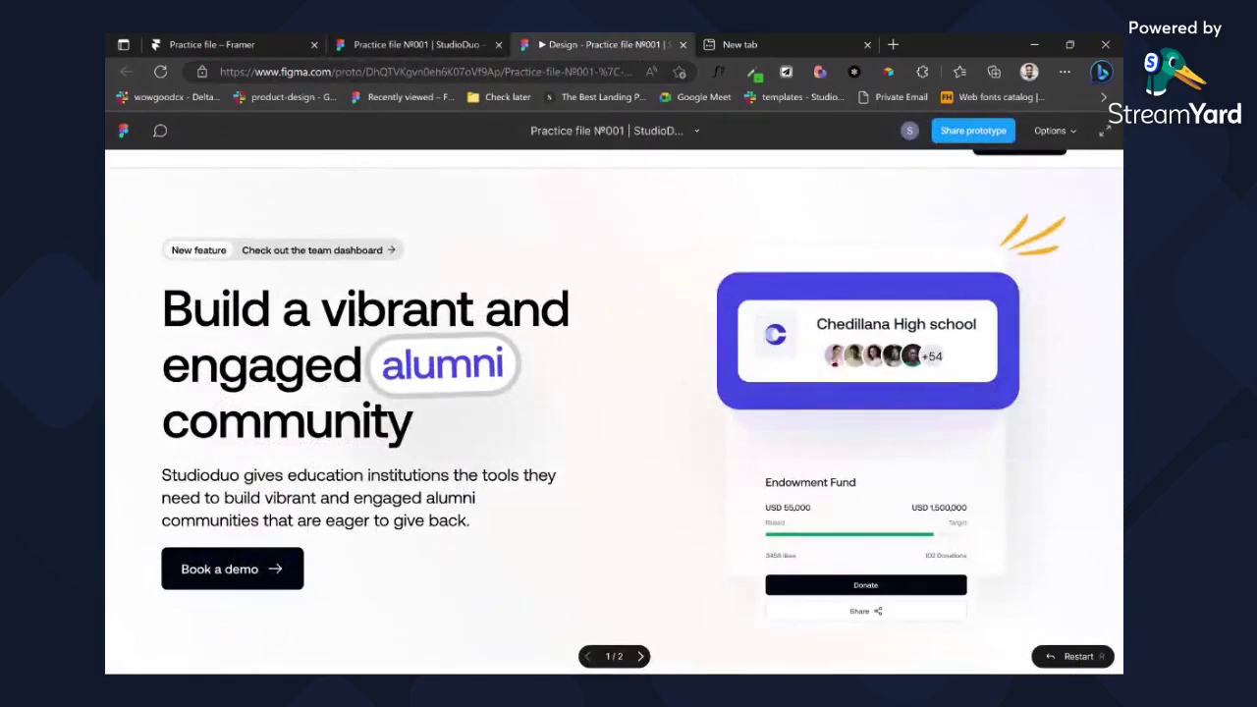
- Back in Framer, replace the duplicated heading's text with "alumni" and set its width to Fit
{"action": "left_click", "coordinate": [241, 42]}
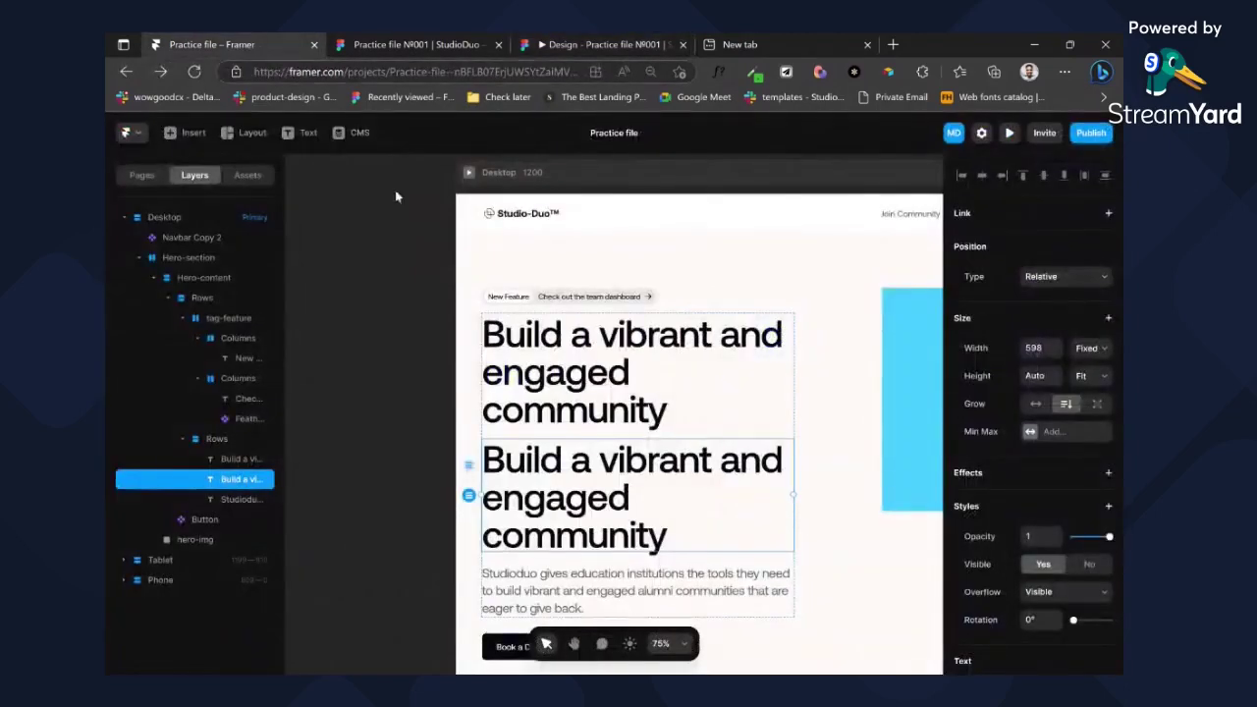
{"action": "double_click", "coordinate": [640, 460]}
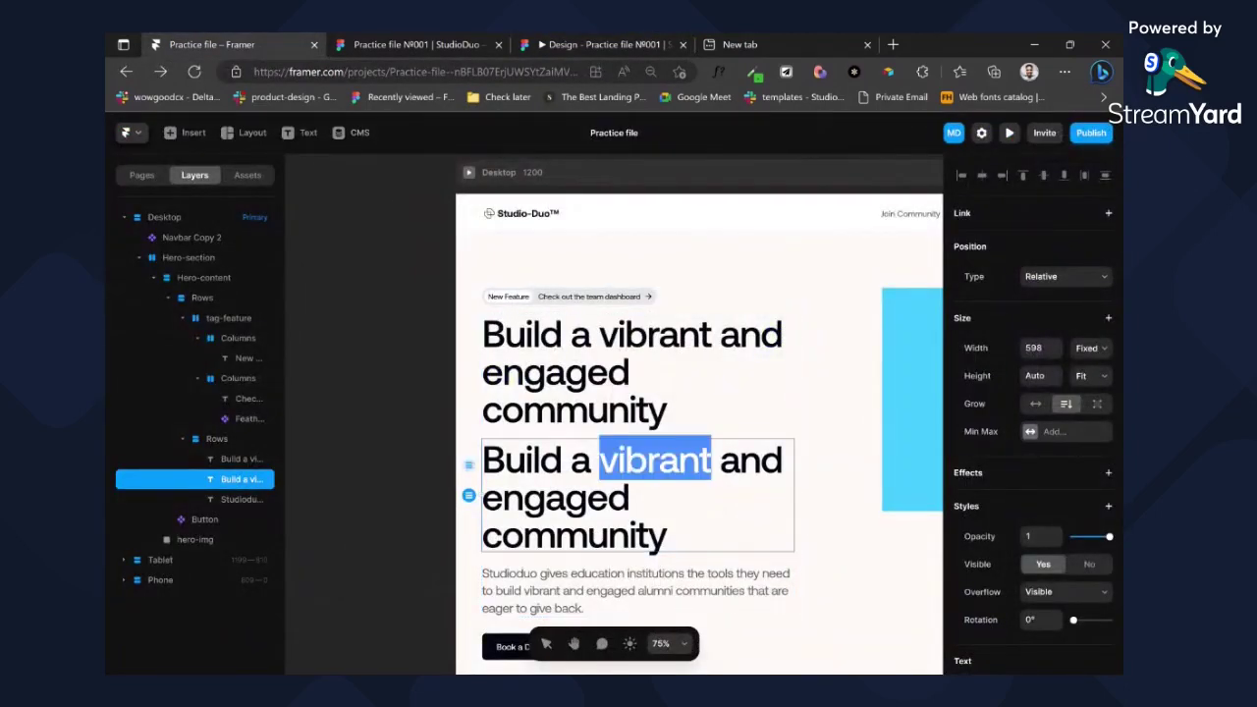
{"action": "key", "text": "ctrl+a"}
{"action": "type", "text": "alumni"}
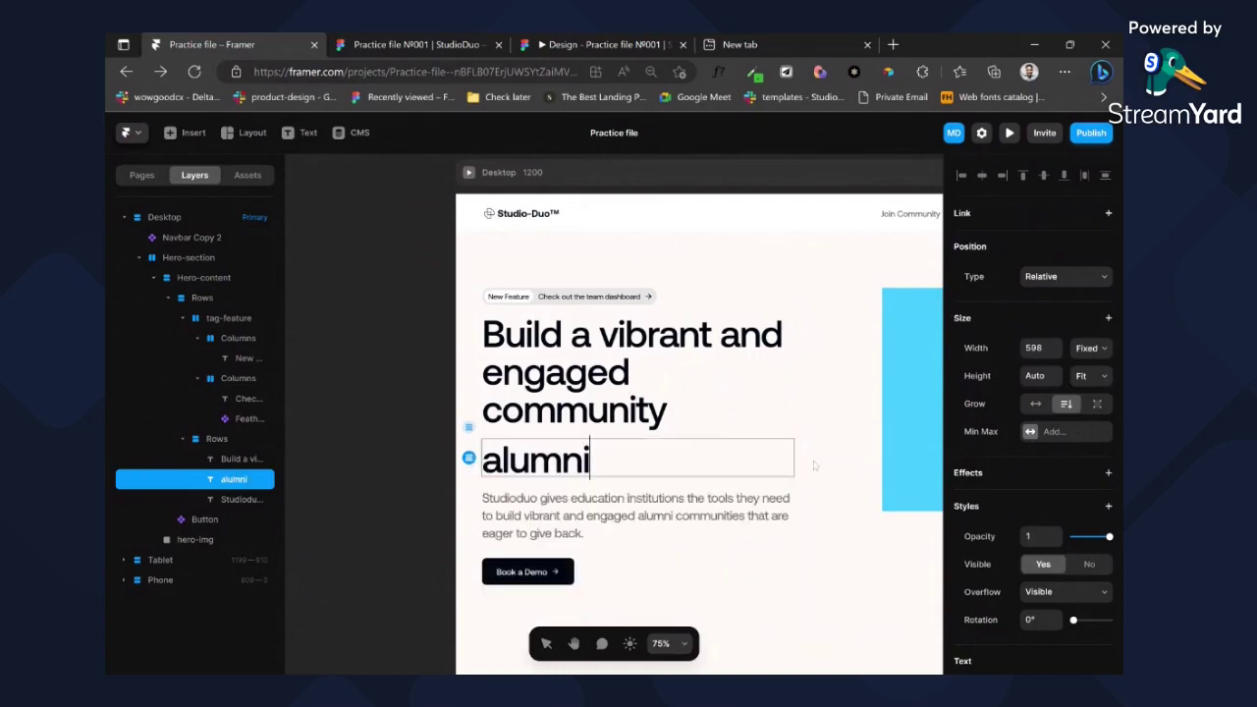
{"action": "key", "text": "Escape"}
{"action": "scroll", "coordinate": [1080, 207], "scroll_direction": "down", "scroll_amount": 3}
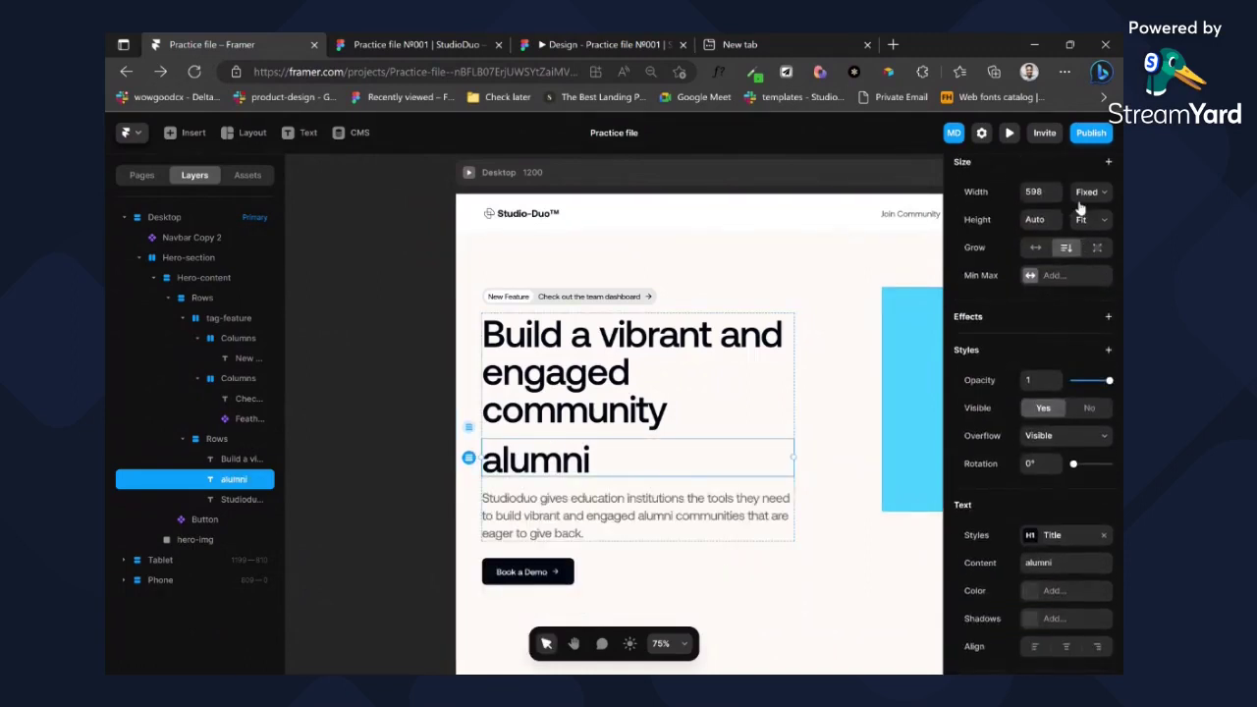
{"action": "left_click", "coordinate": [1091, 244]}
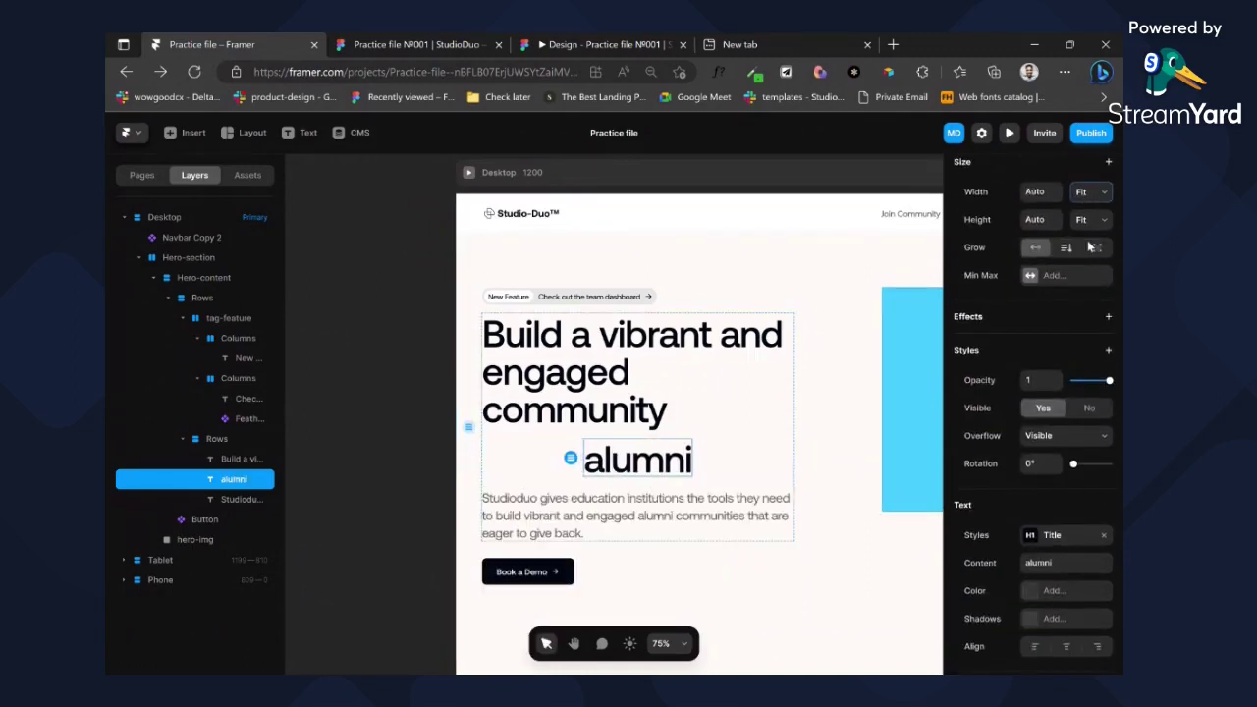
- Detach the Title text style from the "alumni" text and set its font size to 56
{"action": "scroll", "coordinate": [1053, 412], "scroll_direction": "down", "scroll_amount": 2}
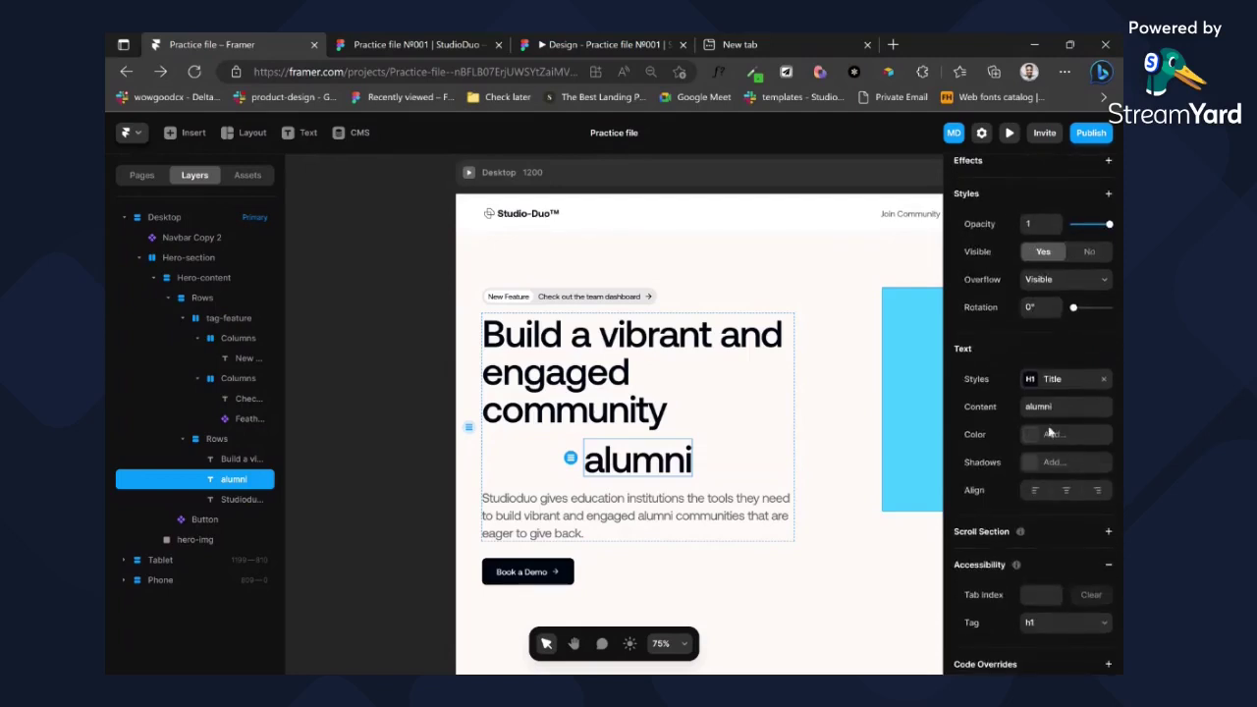
{"action": "left_click", "coordinate": [1106, 382]}
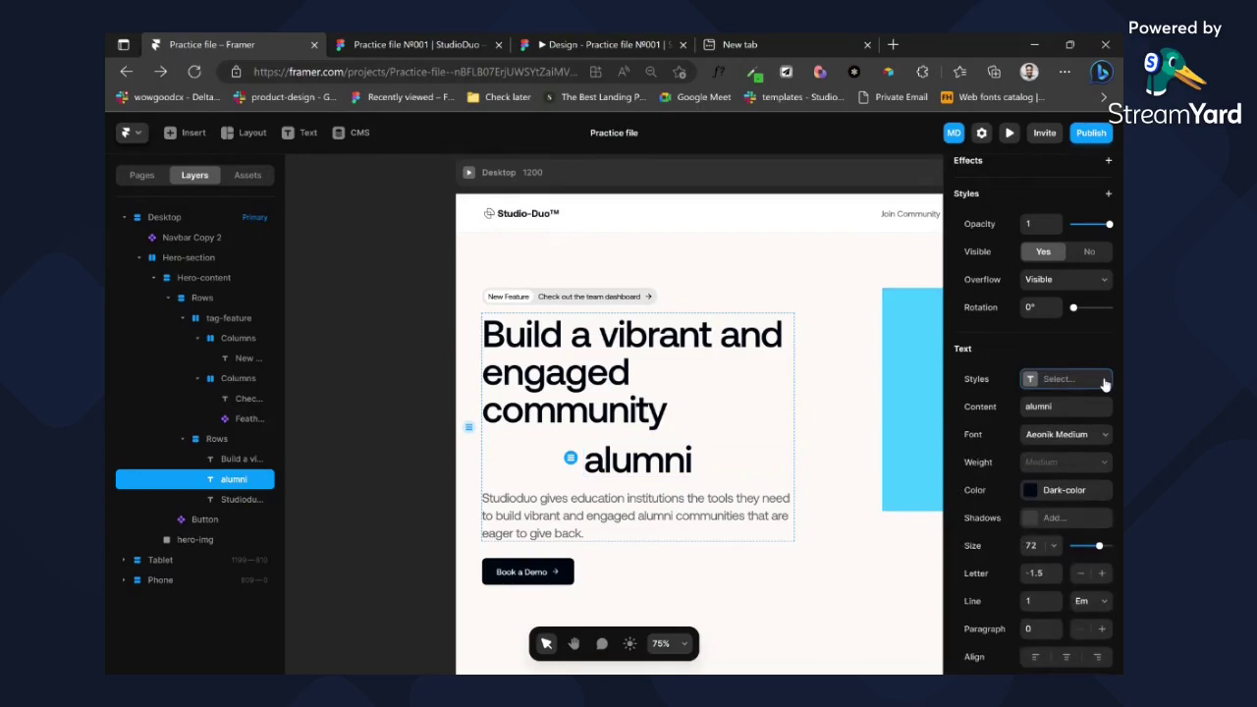
{"action": "left_click", "coordinate": [1031, 545]}
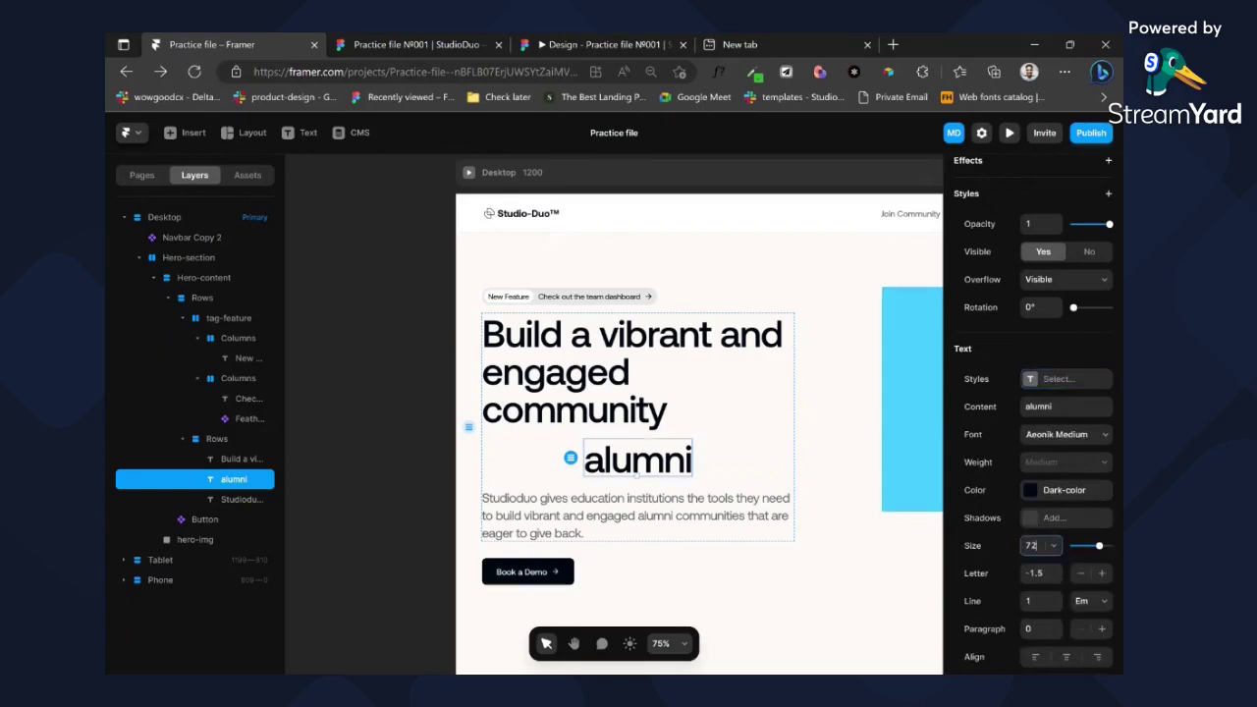
{"action": "type", "text": "56"}
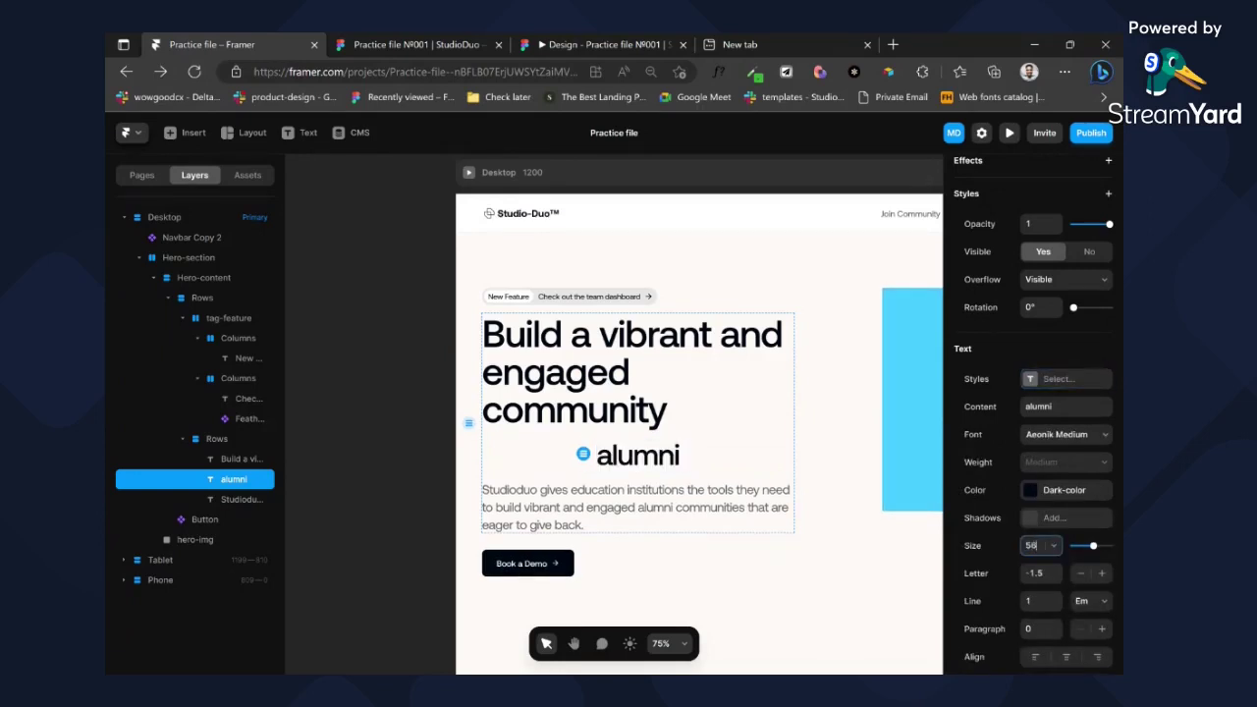
{"action": "scroll", "coordinate": [1043, 505], "scroll_direction": "down", "scroll_amount": 2}
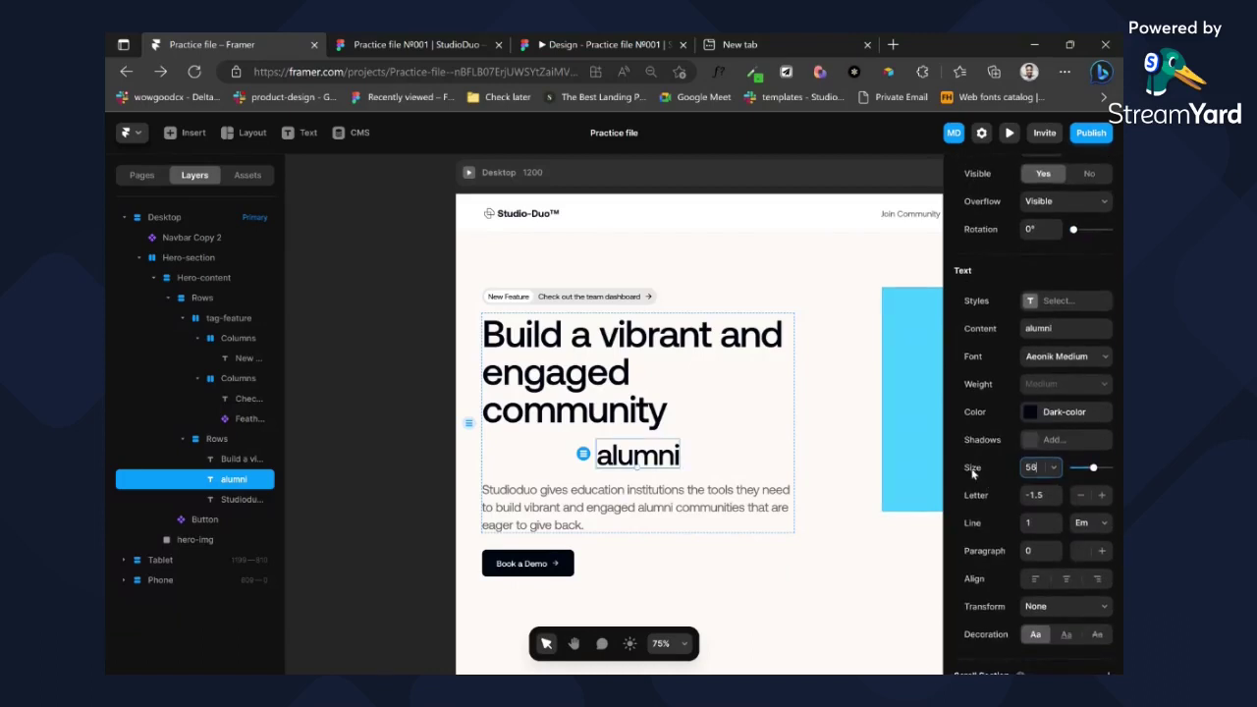
{"action": "left_click", "coordinate": [723, 486]}
- Copy the fill color of Figma's "alumni" text and apply it, #444CE7, to the "alumni" text in Framer
{"action": "left_click", "coordinate": [655, 465]}
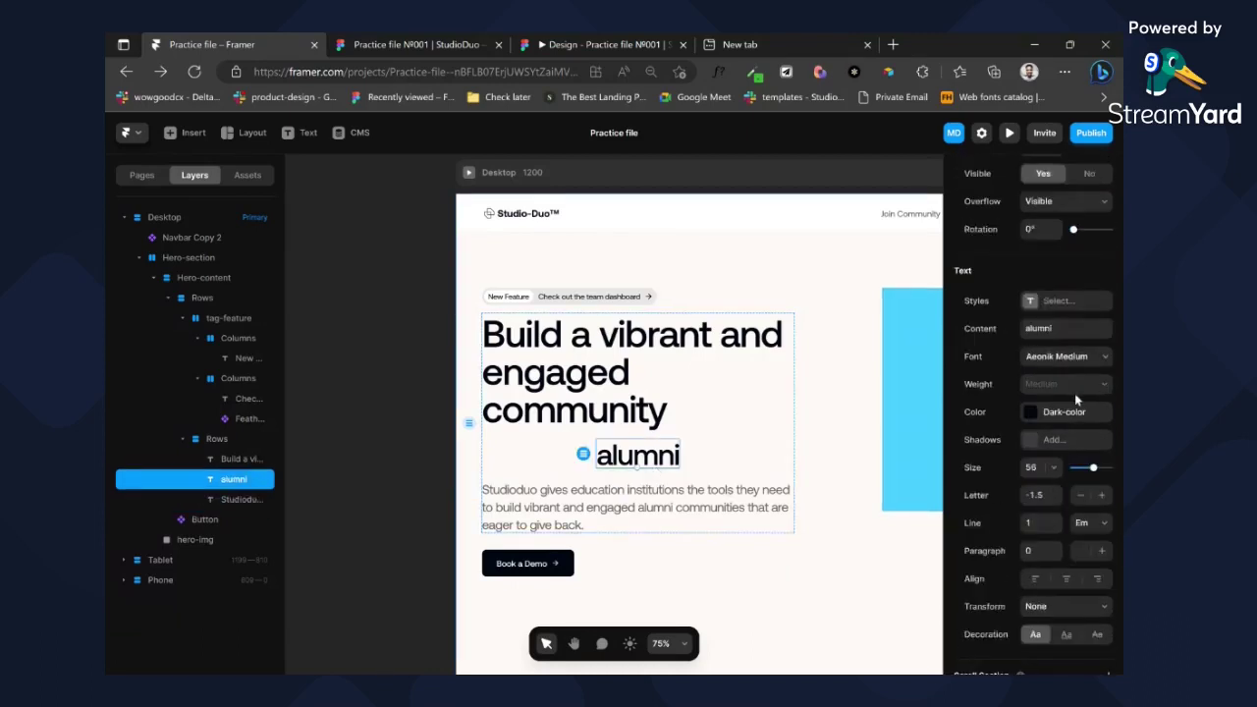
{"action": "left_click", "coordinate": [1031, 413]}
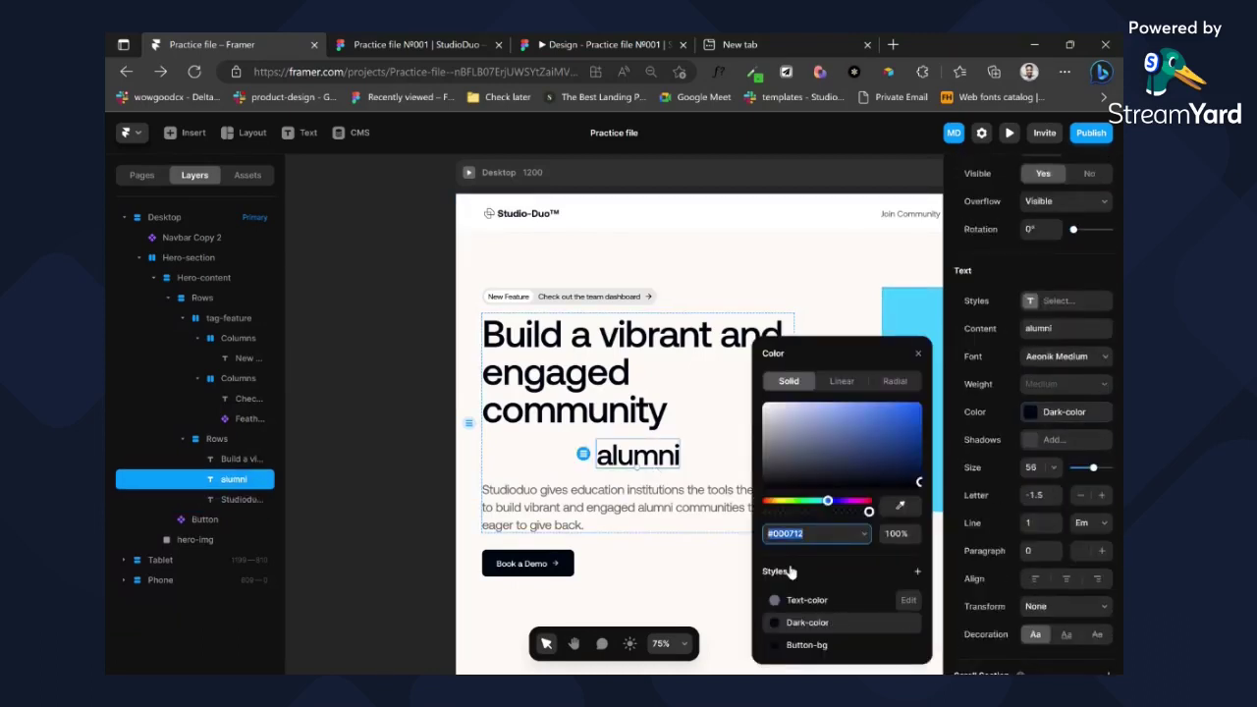
{"action": "left_click", "coordinate": [412, 44]}
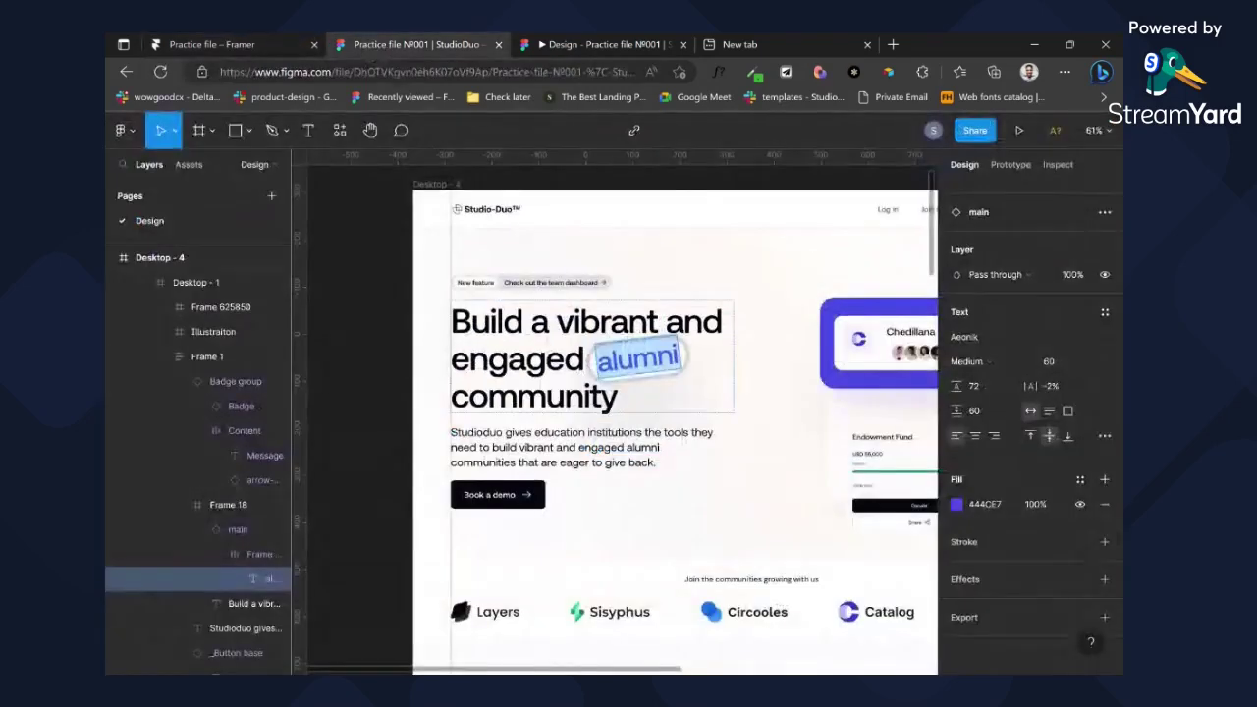
{"action": "left_click", "coordinate": [987, 504]}
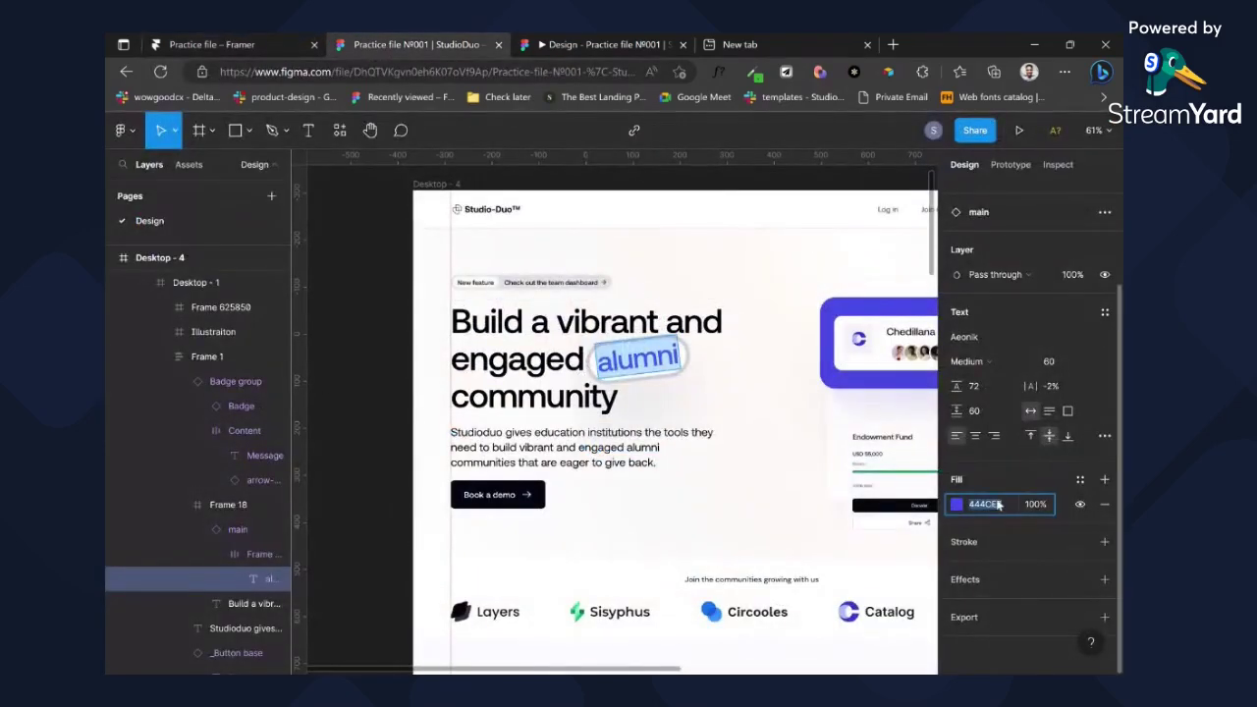
{"action": "left_click", "coordinate": [205, 44]}
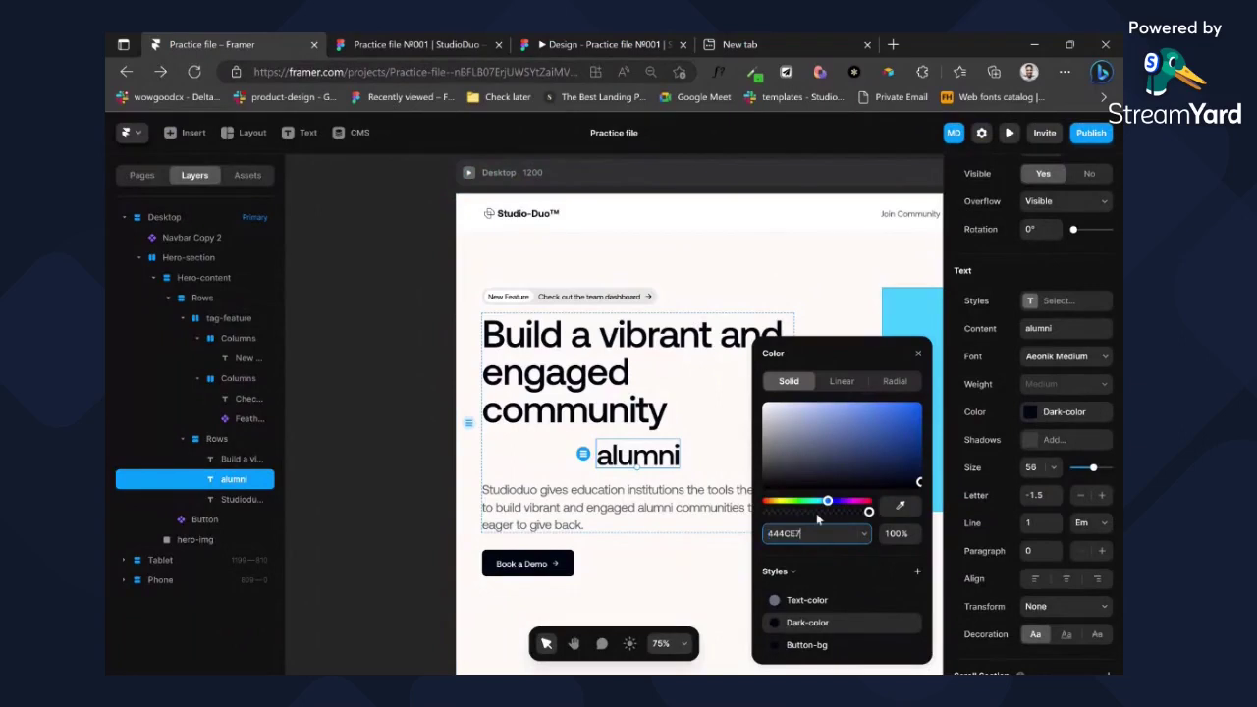
{"action": "key", "text": "Return"}
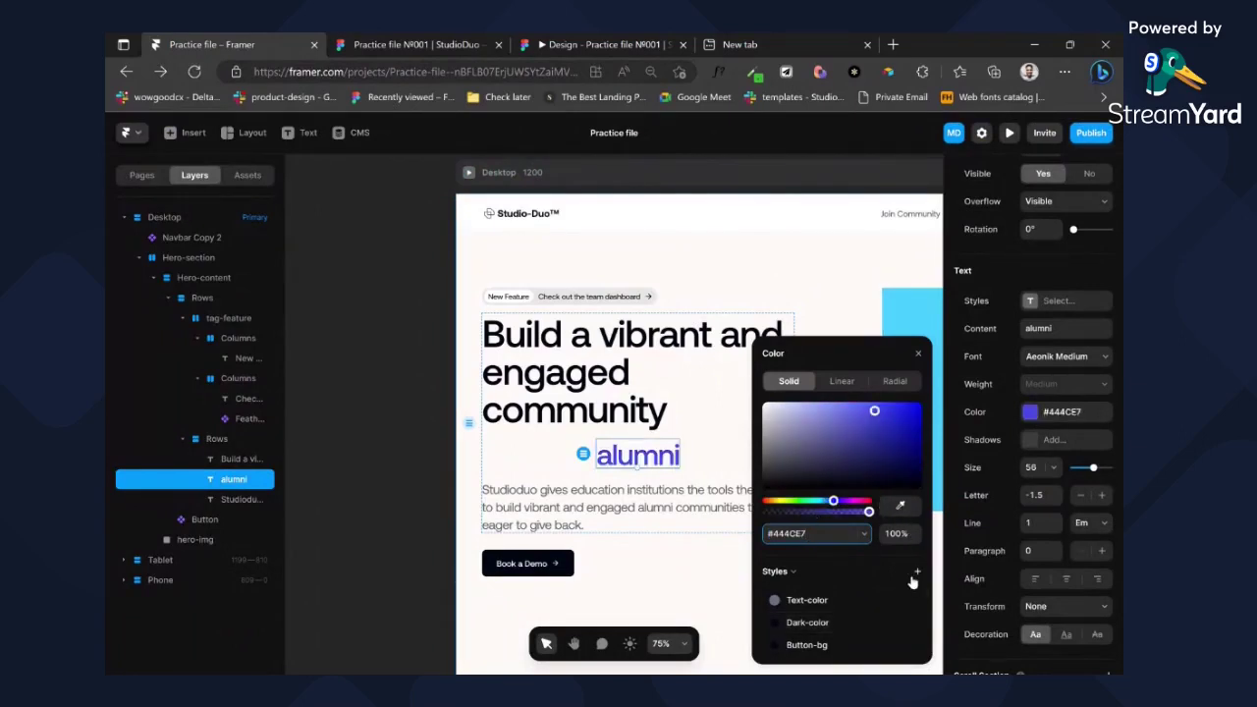
- Save the "alumni" text's #444CE7 color as a new color style named "Main-color"
{"action": "left_click", "coordinate": [914, 573]}
{"action": "type", "text": "Main-"}
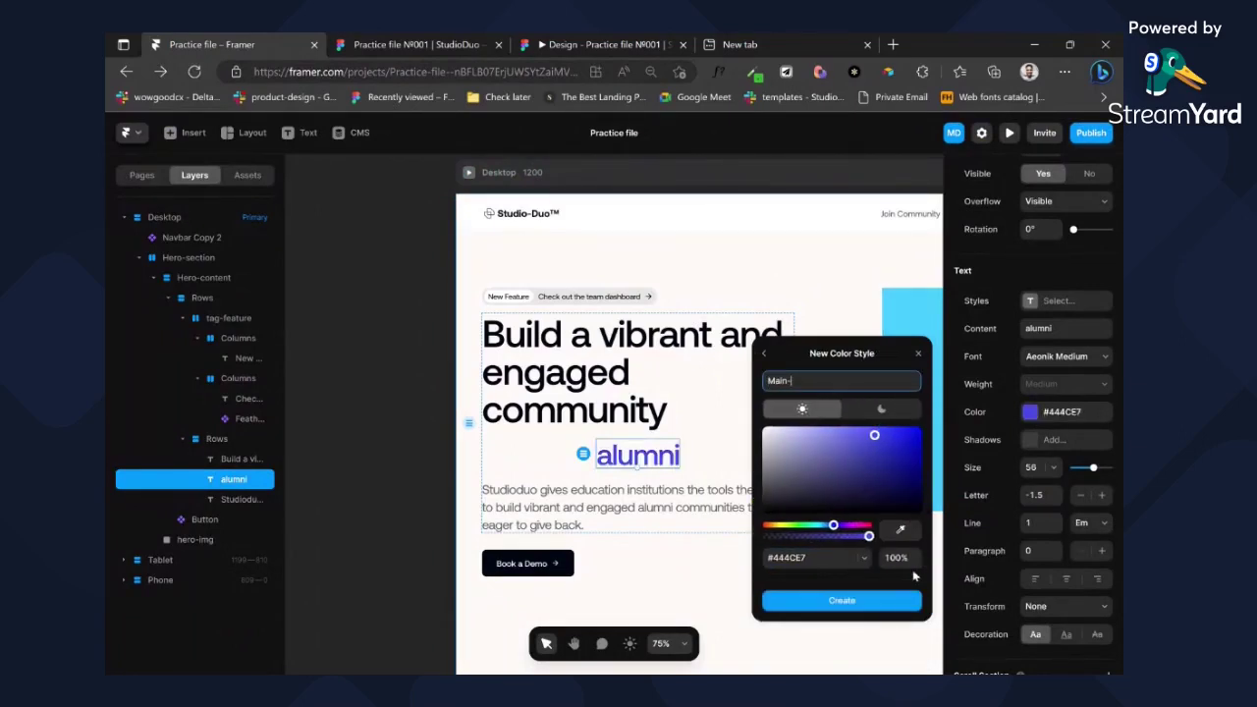
{"action": "type", "text": "color"}
{"action": "left_click", "coordinate": [903, 600]}
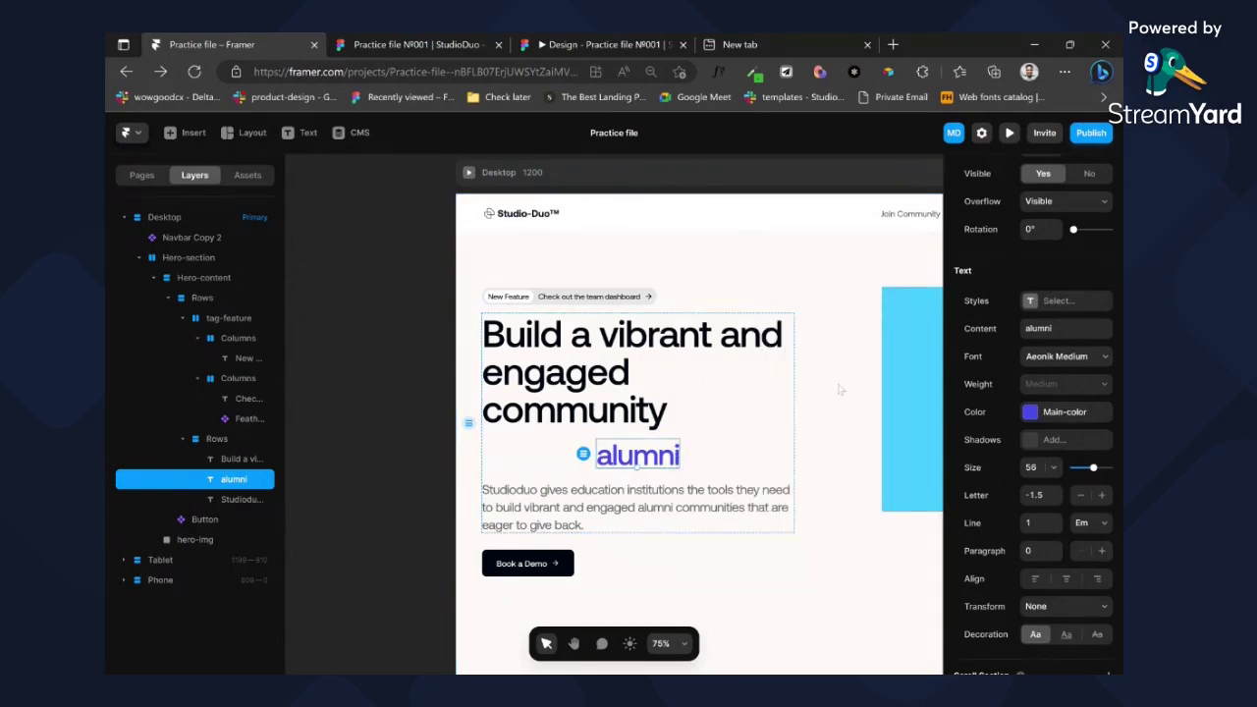
{"action": "left_click", "coordinate": [918, 331]}
- Wrap the "alumni" text in a stack and set the stack's width and height to Fit
{"action": "key", "text": "ctrl+Return"}
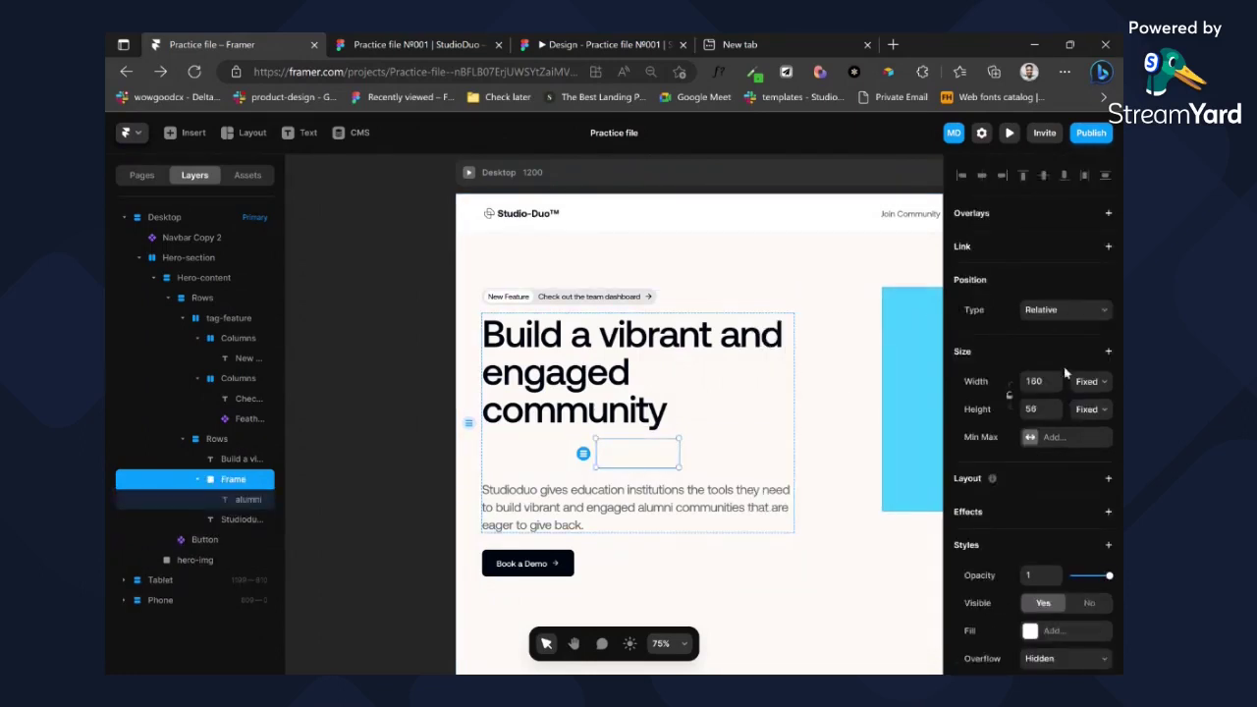
{"action": "left_click", "coordinate": [1092, 384]}
{"action": "key", "text": "shift+a"}
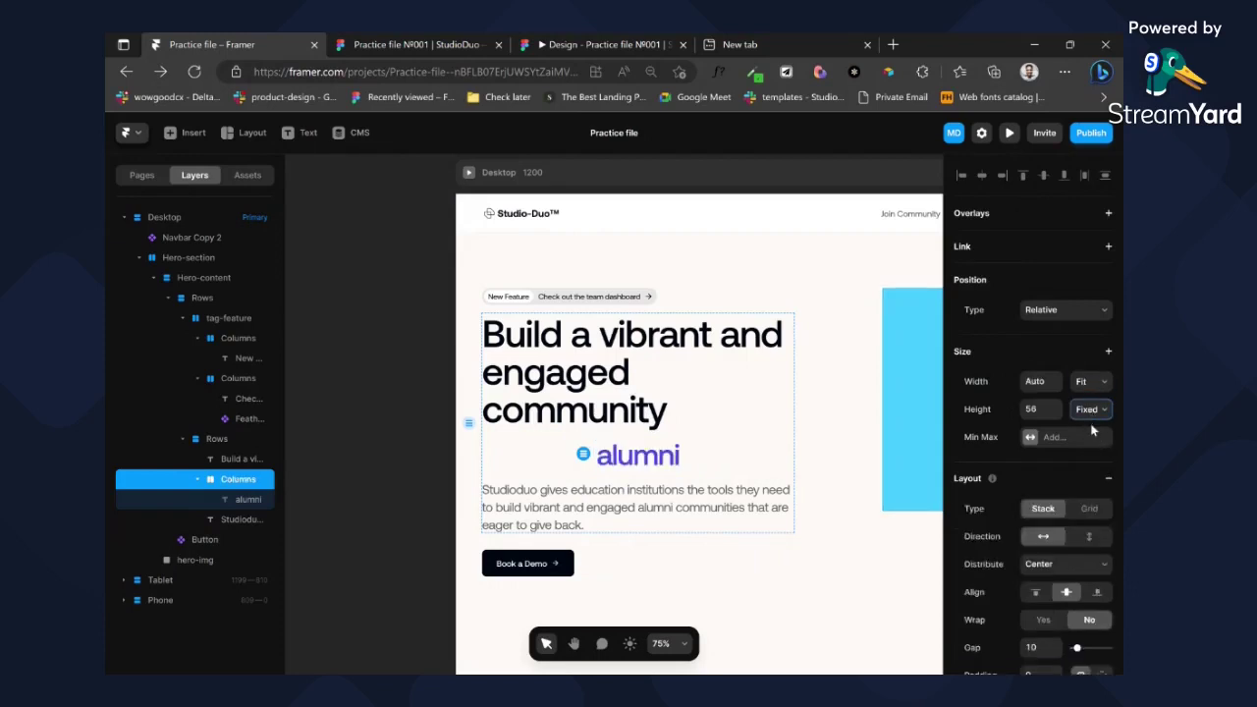
{"action": "left_click", "coordinate": [1090, 457]}
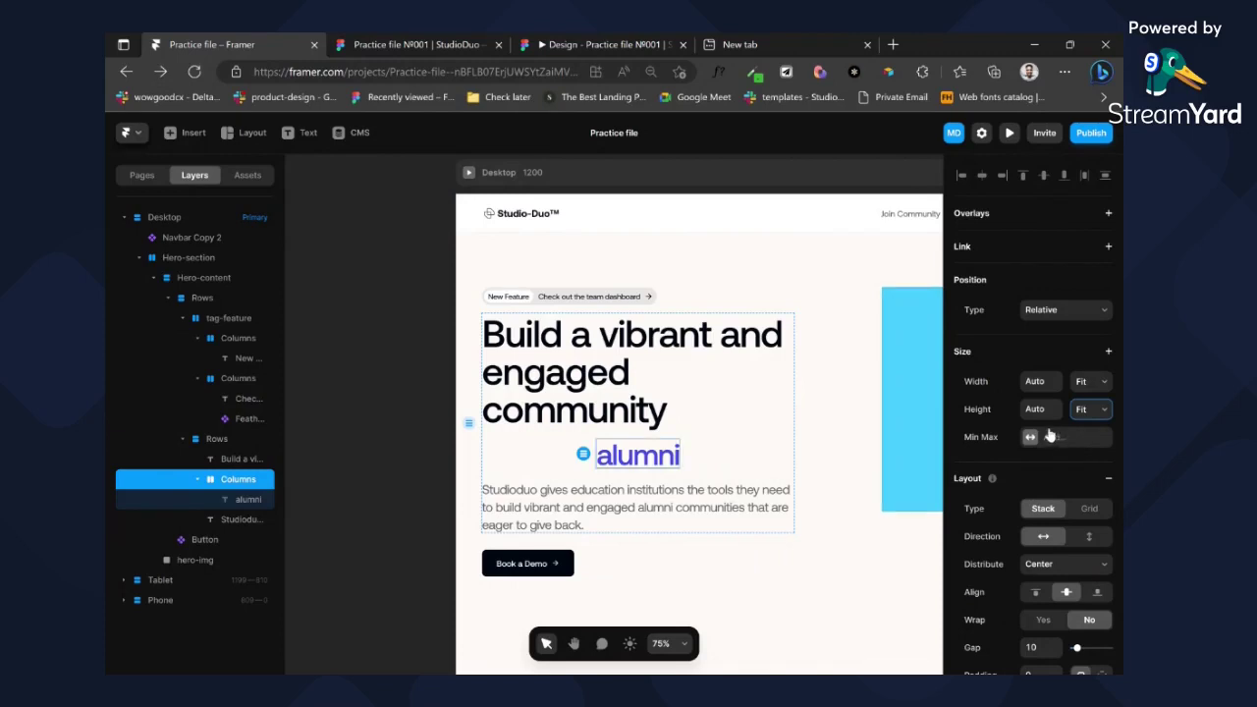
- Set the padding of the stack around "alumni" to 8 on all sides
{"action": "scroll", "coordinate": [1058, 541], "scroll_direction": "down", "scroll_amount": 2}
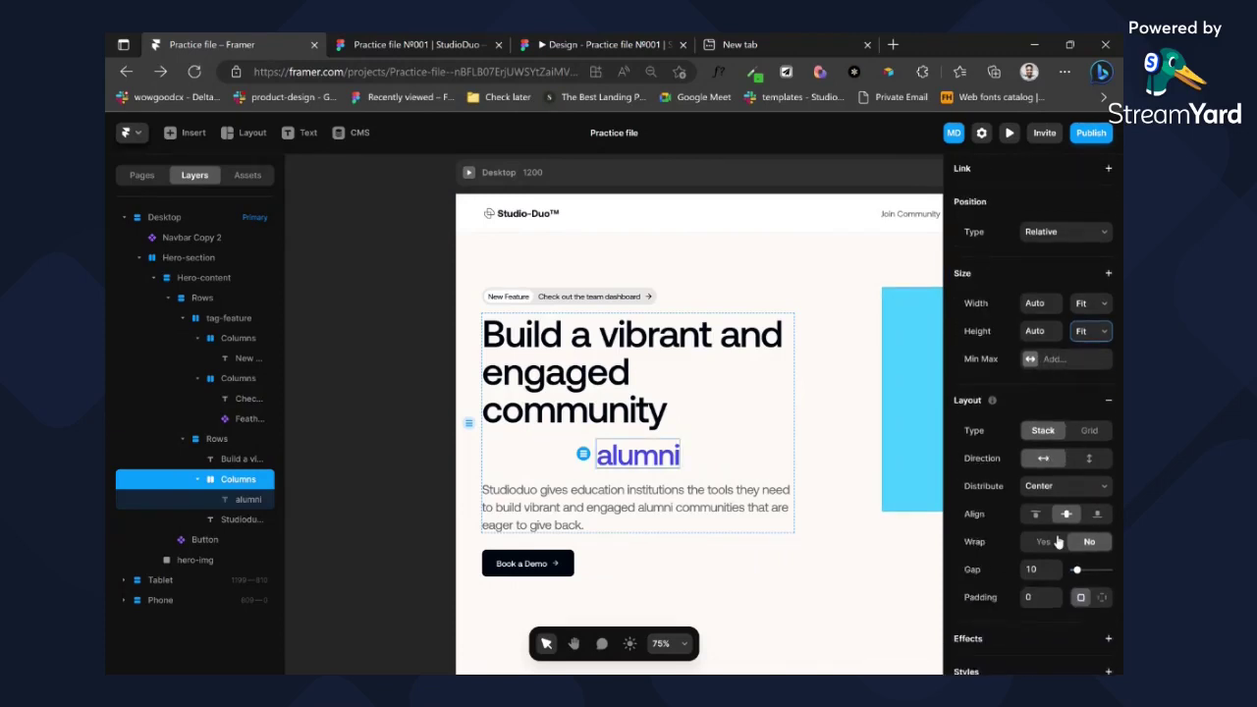
{"action": "scroll", "coordinate": [1057, 541], "scroll_direction": "down", "scroll_amount": 2}
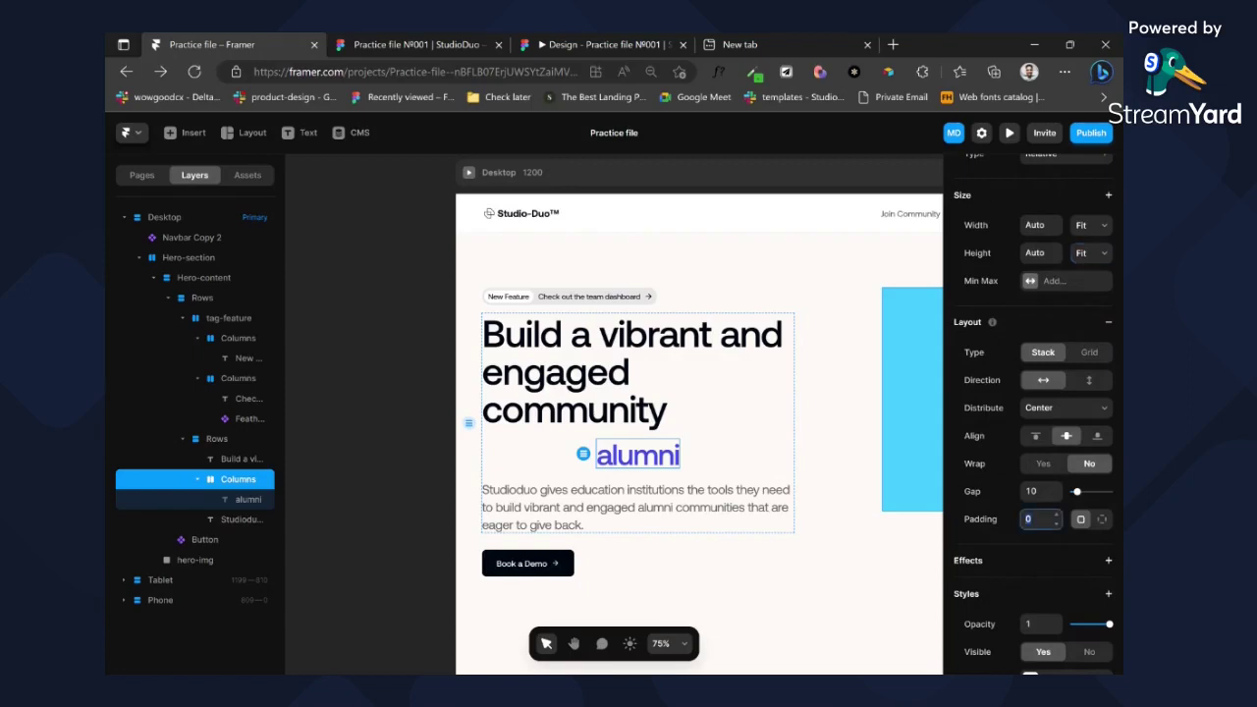
{"action": "type", "text": "8"}
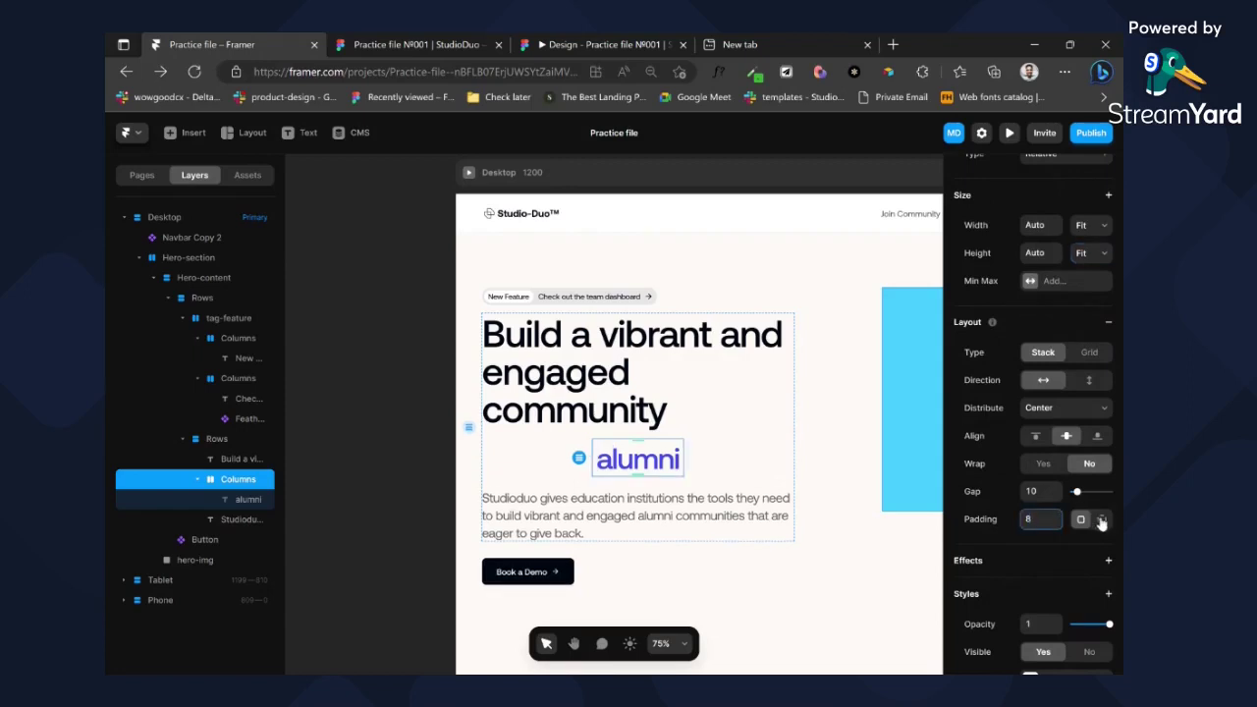
- Give the "alumni" stack a white #FFFFFF fill and a corner radius of 500
{"action": "scroll", "coordinate": [1060, 508], "scroll_direction": "down", "scroll_amount": 1}
{"action": "scroll", "coordinate": [1061, 509], "scroll_direction": "down", "scroll_amount": 4}
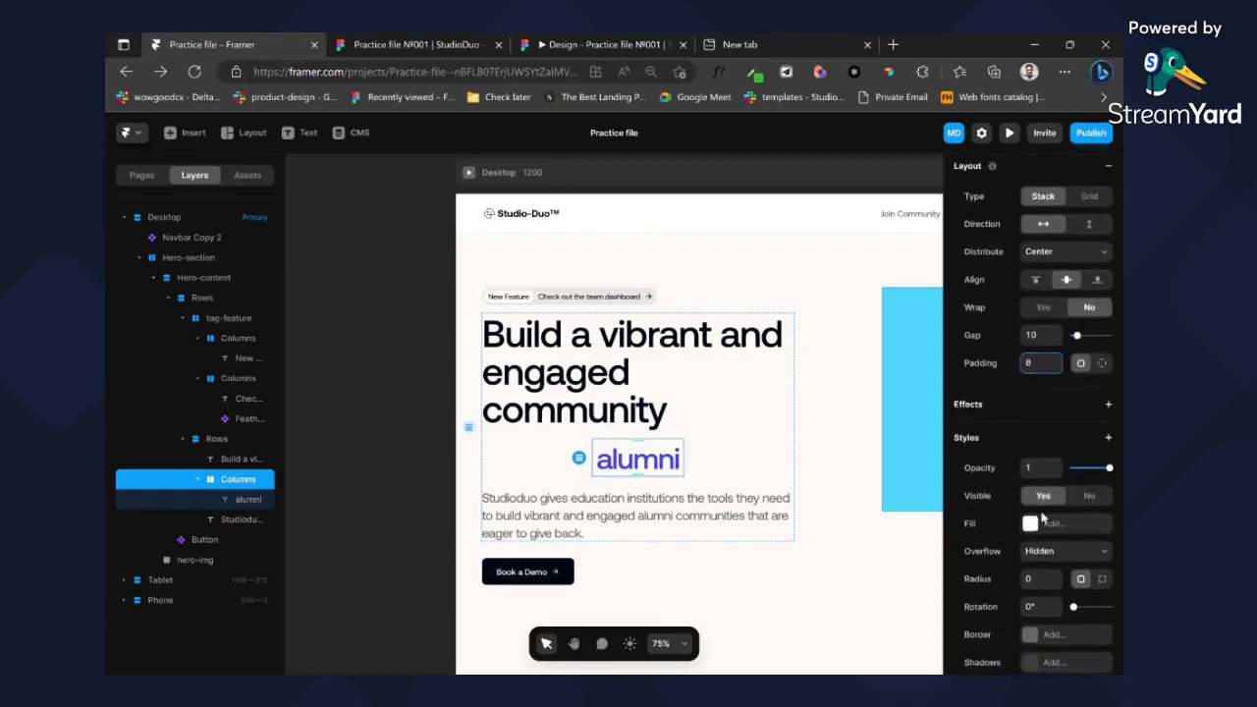
{"action": "left_click", "coordinate": [1029, 523]}
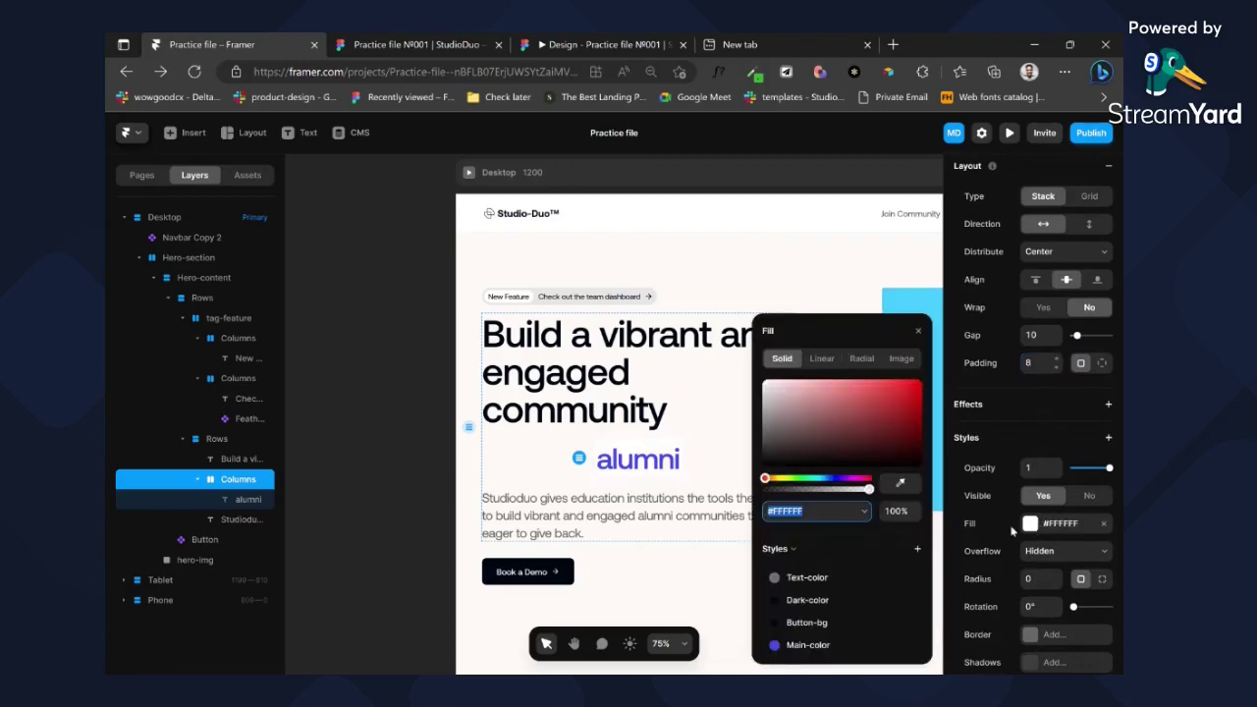
{"action": "left_click", "coordinate": [1039, 578]}
{"action": "type", "text": "500"}
{"action": "key", "text": "Return"}
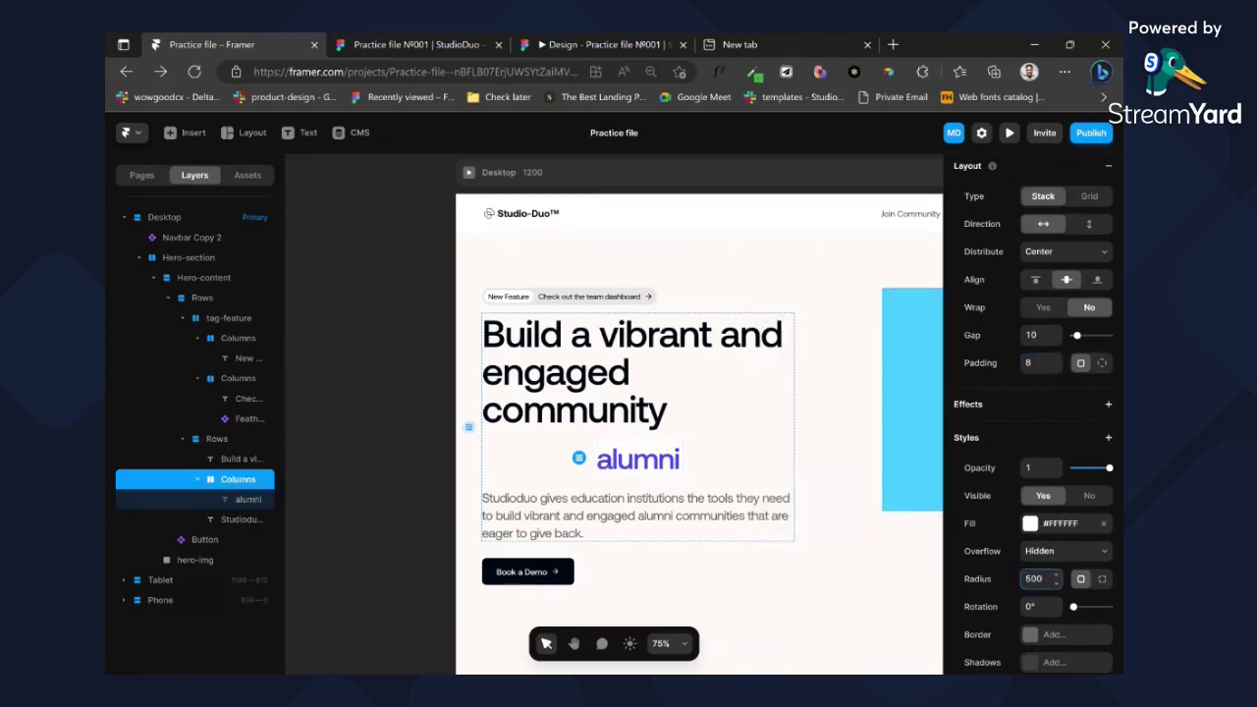
- Set the right and left padding of the "alumni" stack individually to 16
{"action": "left_click", "coordinate": [1101, 363]}
{"action": "left_click", "coordinate": [1050, 390]}
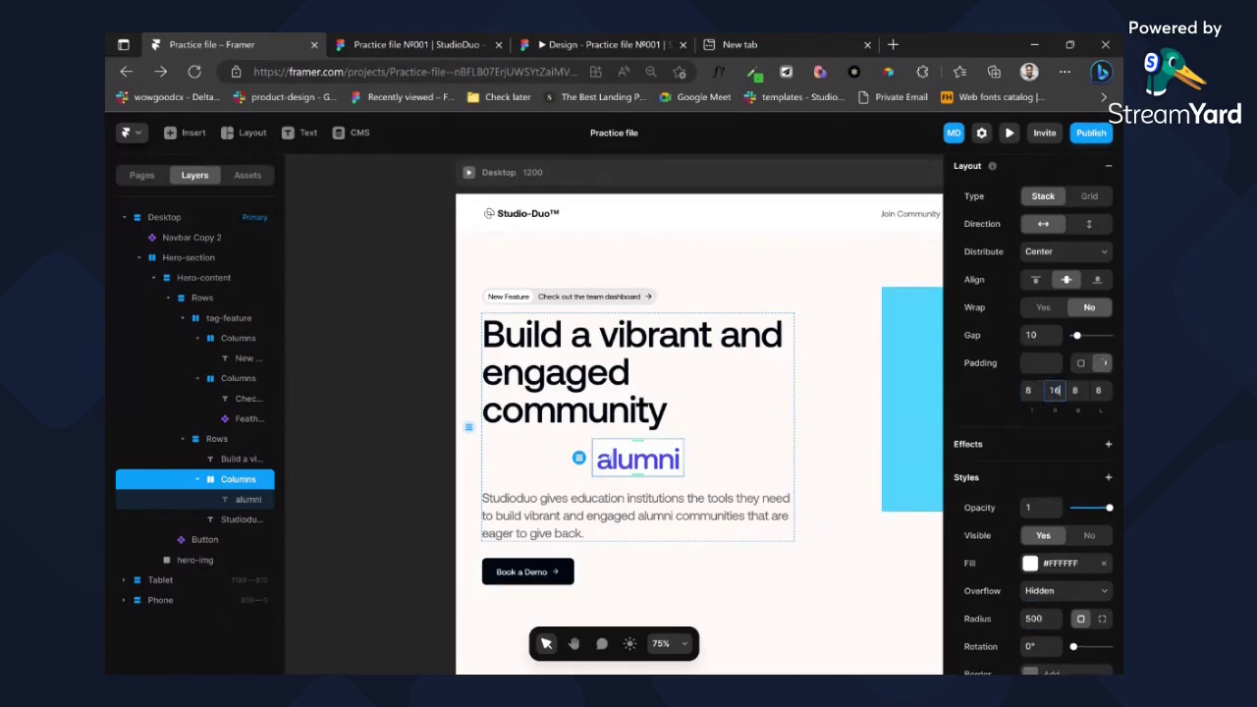
{"action": "type", "text": "16"}
{"action": "key", "text": "Tab"}
{"action": "key", "text": "Tab"}
{"action": "type", "text": "16"}
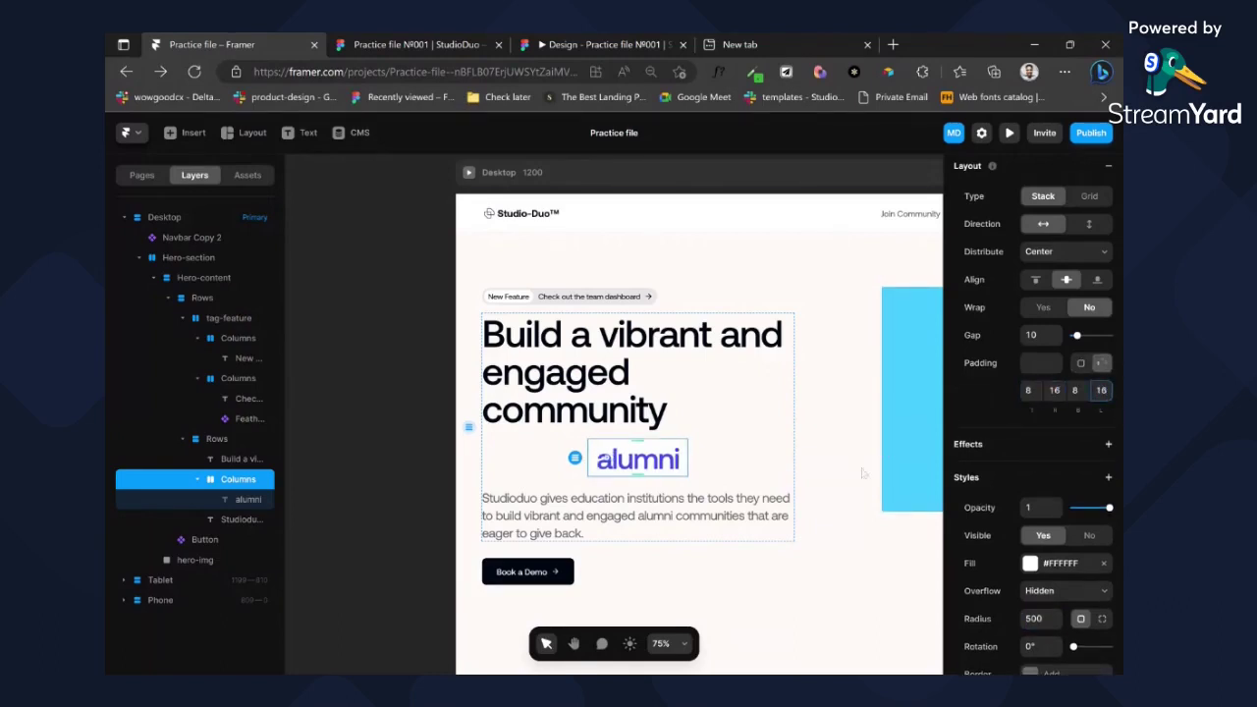
- Wrap the white "alumni" stack in an outer stack with its height and width set to Fit
{"action": "left_click", "coordinate": [721, 477]}
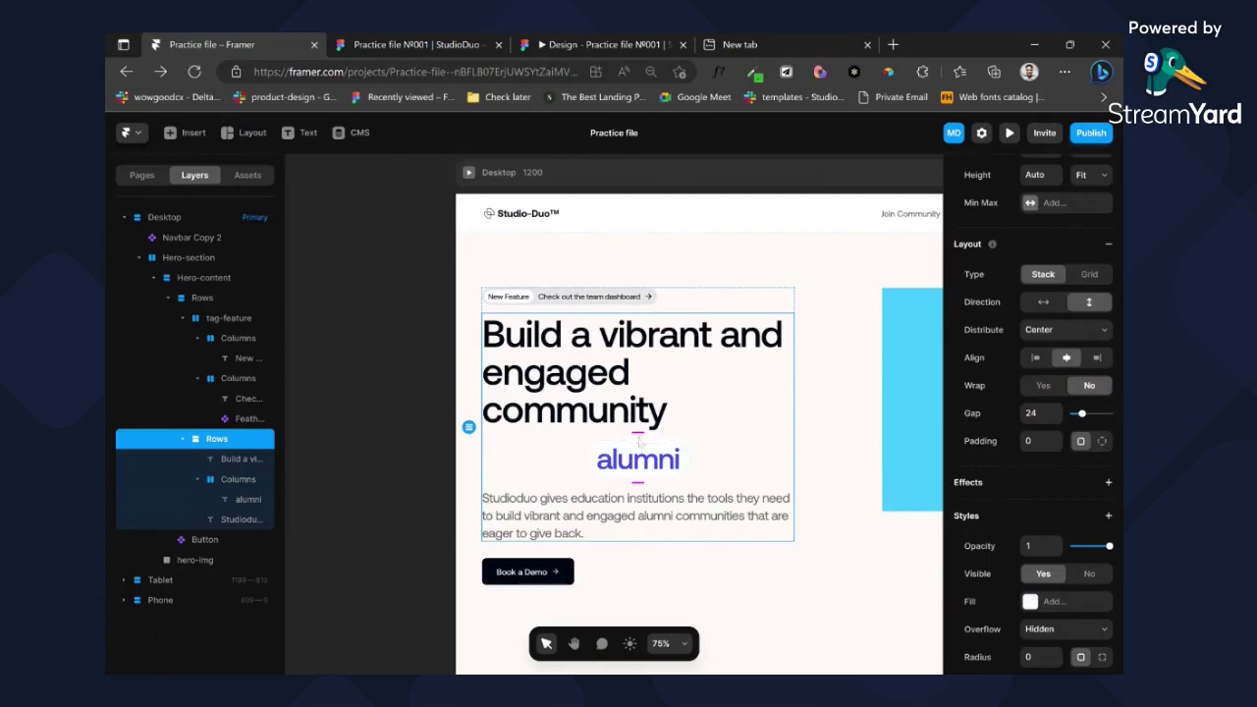
{"action": "left_click", "coordinate": [639, 447]}
{"action": "key", "text": "ctrl+alt+Return"}
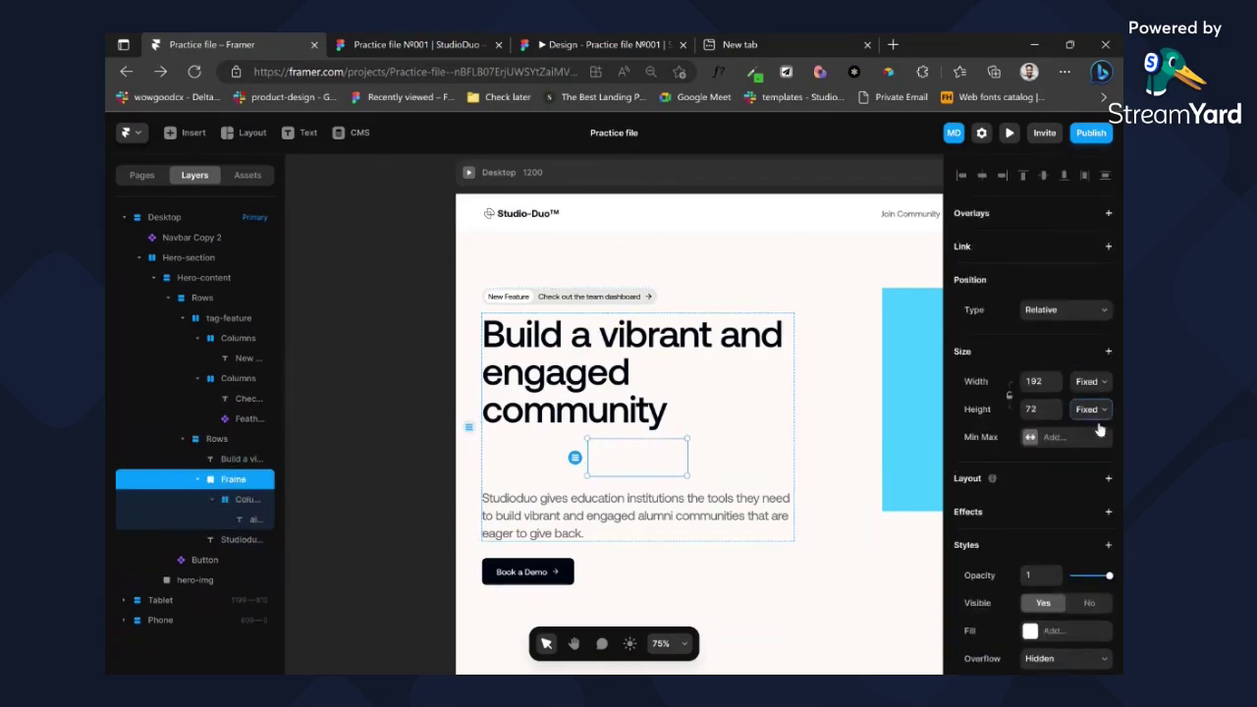
{"action": "left_click", "coordinate": [1093, 454]}
{"action": "left_click", "coordinate": [1097, 385]}
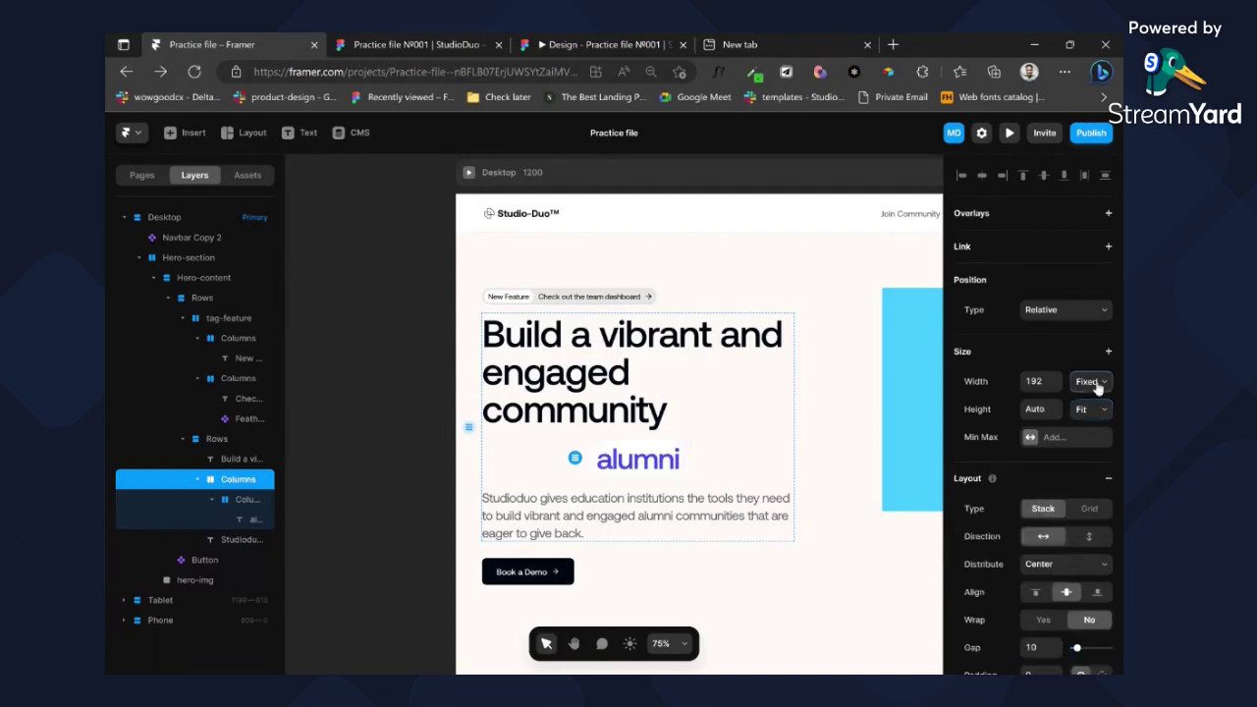
{"action": "left_click", "coordinate": [1100, 434]}
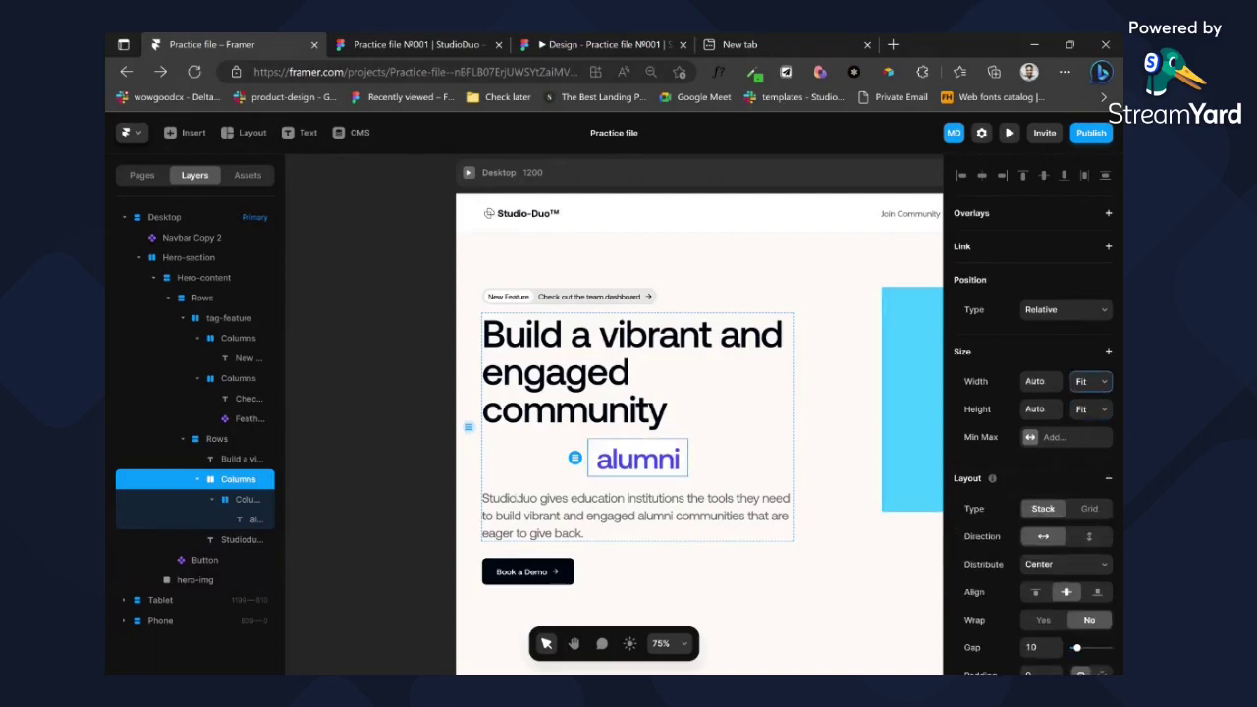
- Switch to Figma and copy the stroke color CCCED1 of the "alumni" badge frame
{"action": "left_click", "coordinate": [360, 38]}
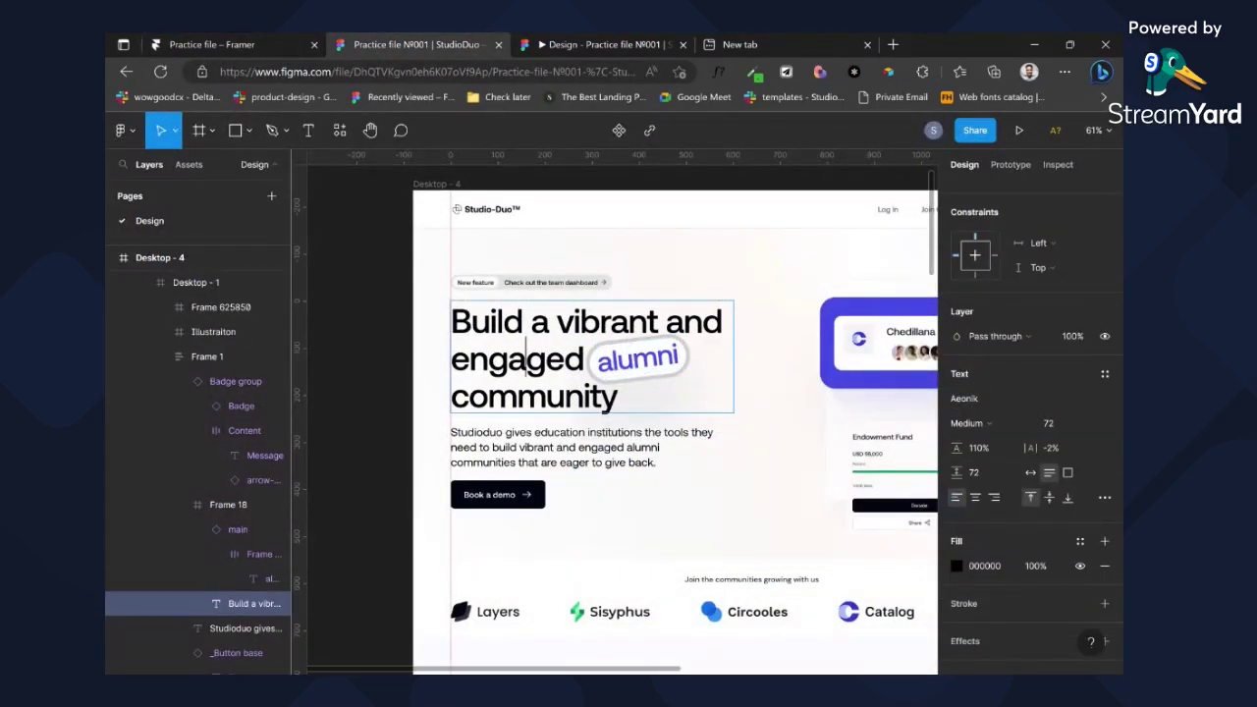
{"action": "key", "text": "Escape"}
{"action": "left_click", "coordinate": [672, 358]}
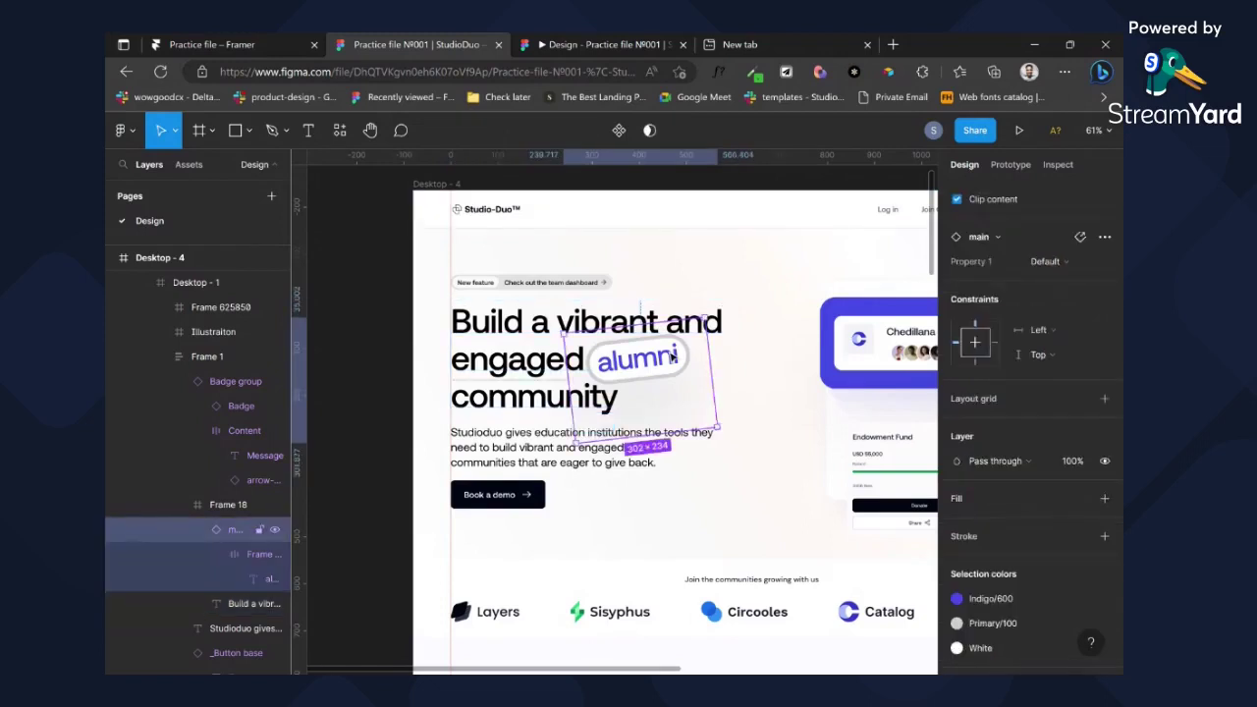
{"action": "left_click", "coordinate": [673, 358]}
{"action": "scroll", "coordinate": [962, 540], "scroll_direction": "down", "scroll_amount": 2}
{"action": "scroll", "coordinate": [960, 543], "scroll_direction": "down", "scroll_amount": 1}
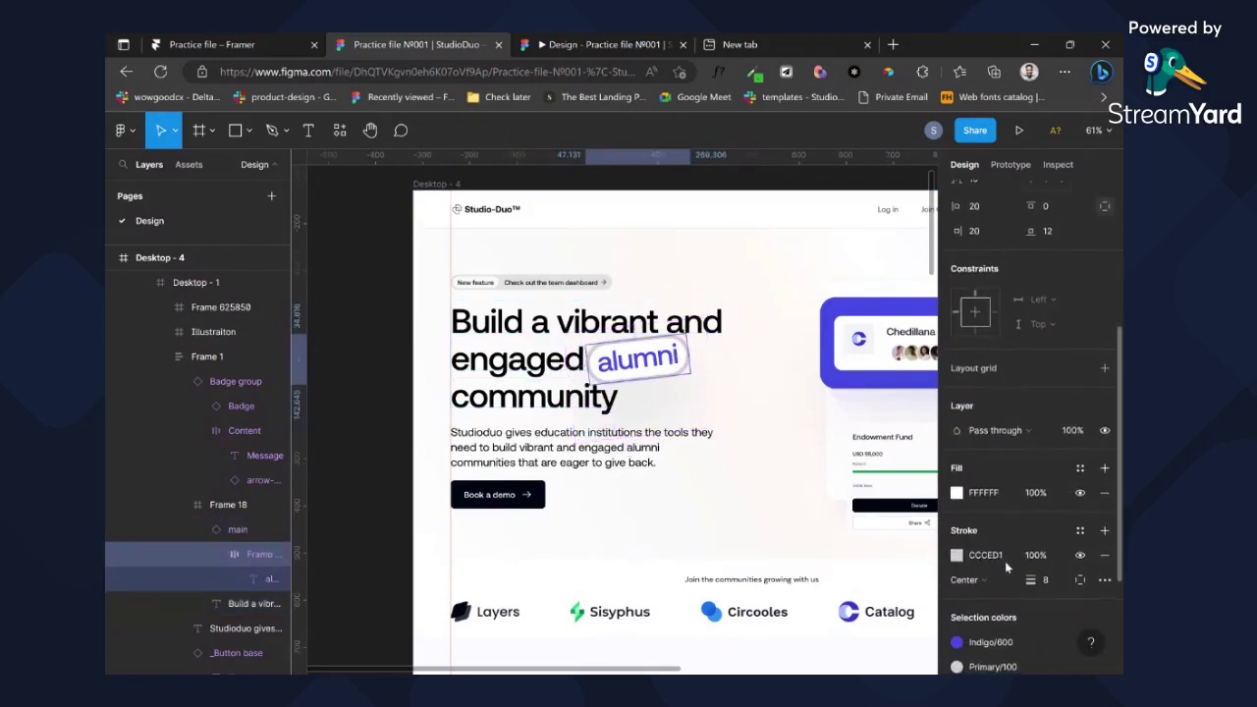
{"action": "left_click", "coordinate": [993, 556]}
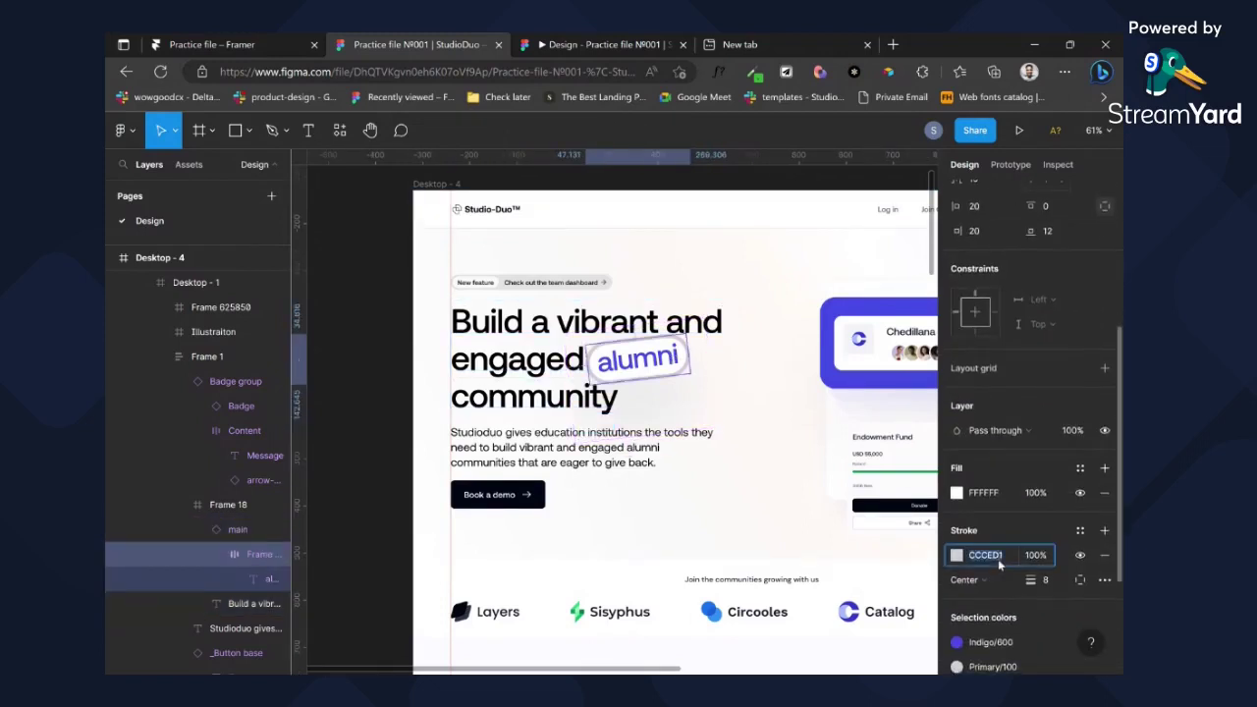
- Back in Framer, fill the outer "alumni" stack with #CCCED1
{"action": "left_click", "coordinate": [281, 44]}
{"action": "scroll", "coordinate": [1028, 508], "scroll_direction": "down", "scroll_amount": 5}
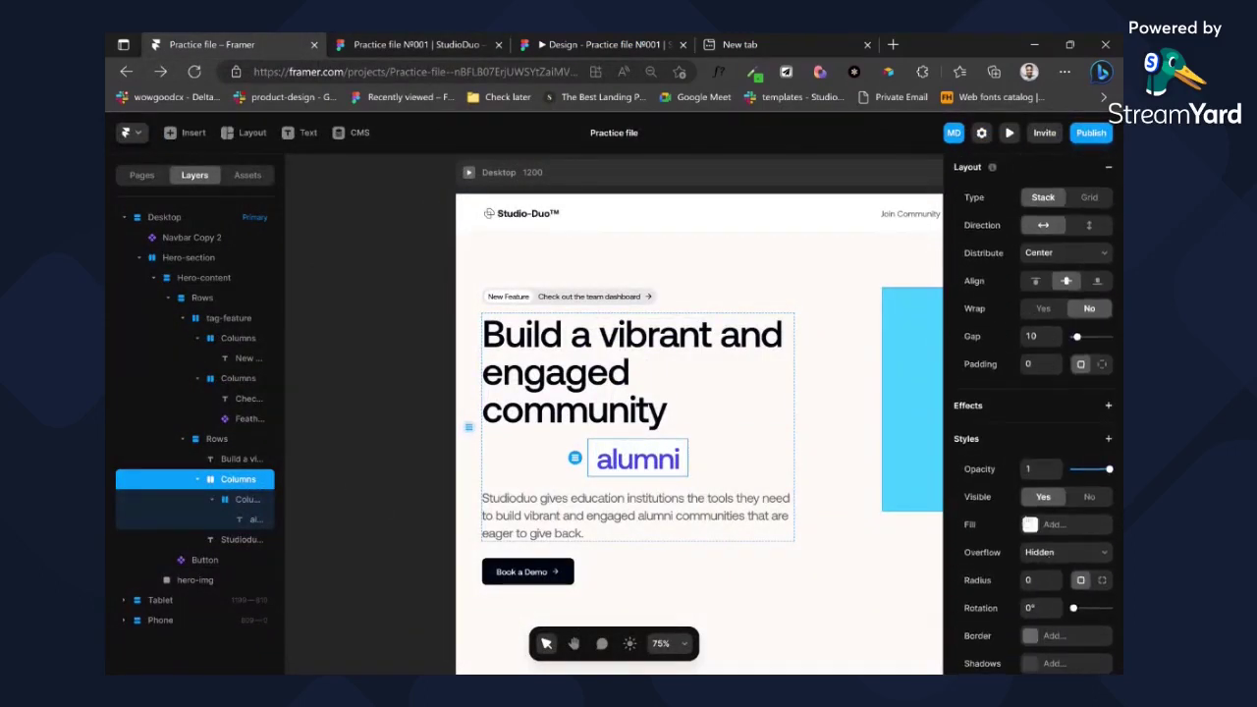
{"action": "left_click", "coordinate": [1043, 526]}
{"action": "type", "text": "#CCCED1"}
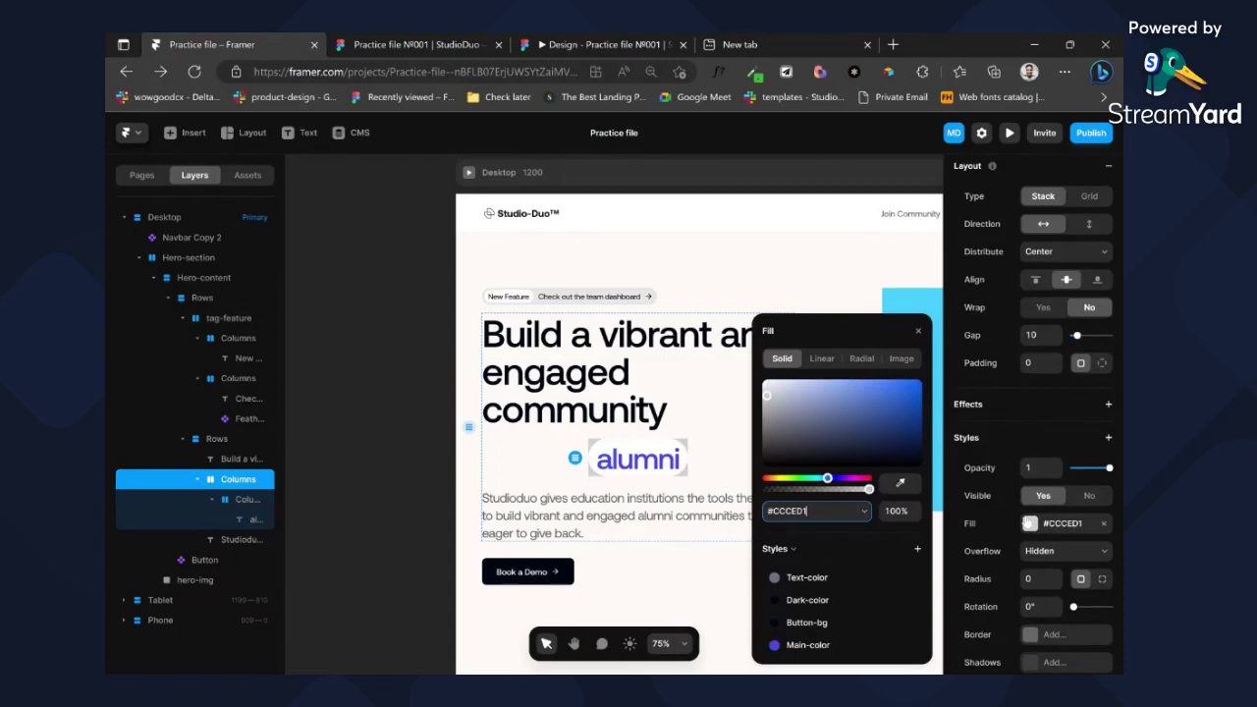
- Set the outer "alumni" stack's padding to 8 and its corner radius to 500
{"action": "scroll", "coordinate": [1031, 510], "scroll_direction": "down", "scroll_amount": 2}
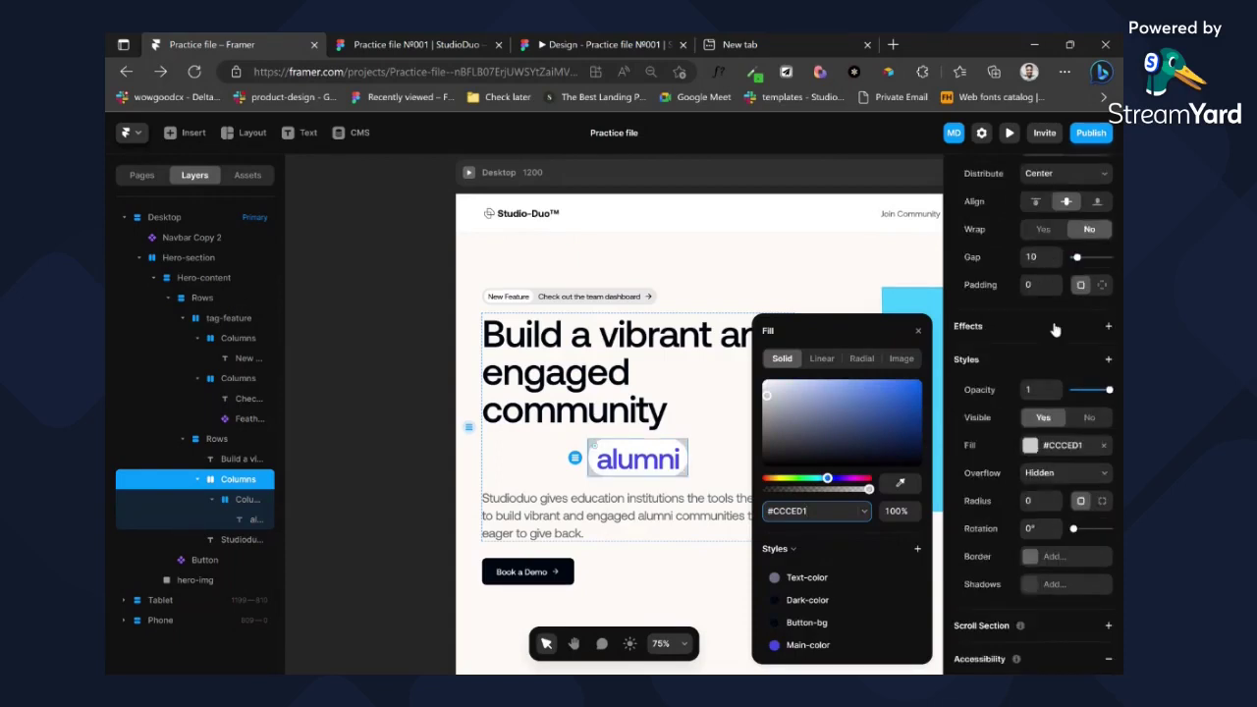
{"action": "left_click", "coordinate": [1043, 284]}
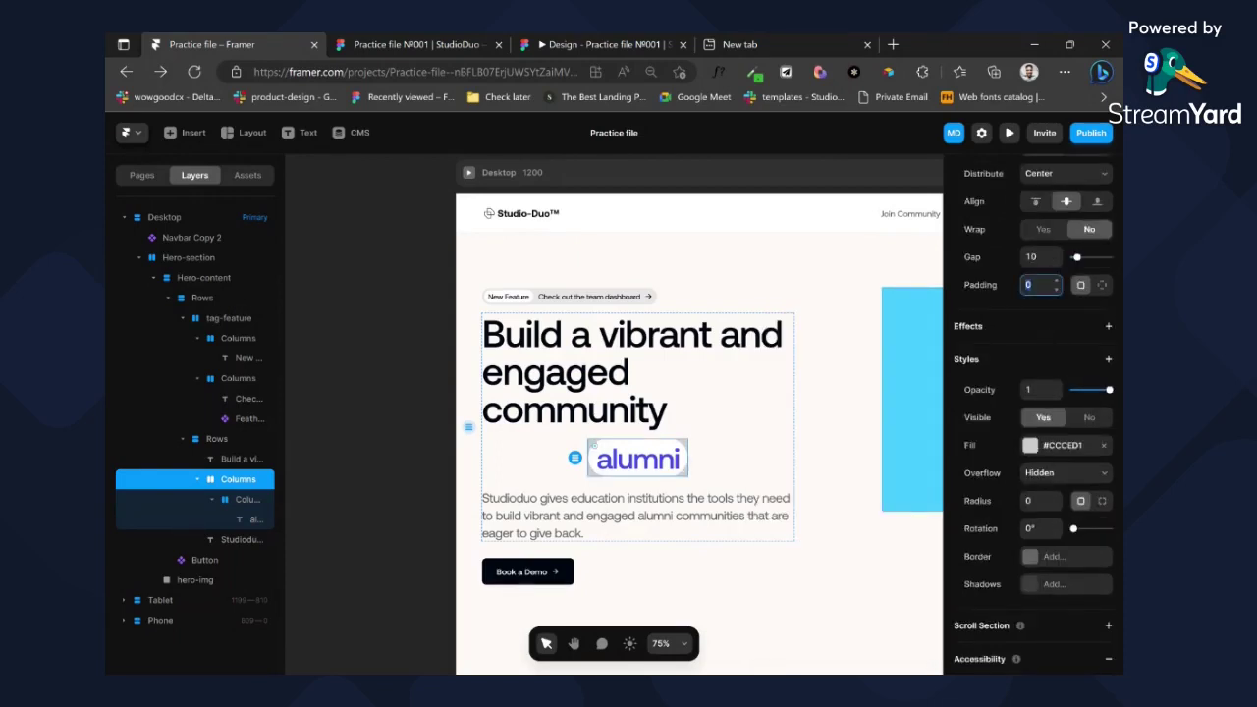
{"action": "type", "text": "8"}
{"action": "left_click", "coordinate": [1037, 501]}
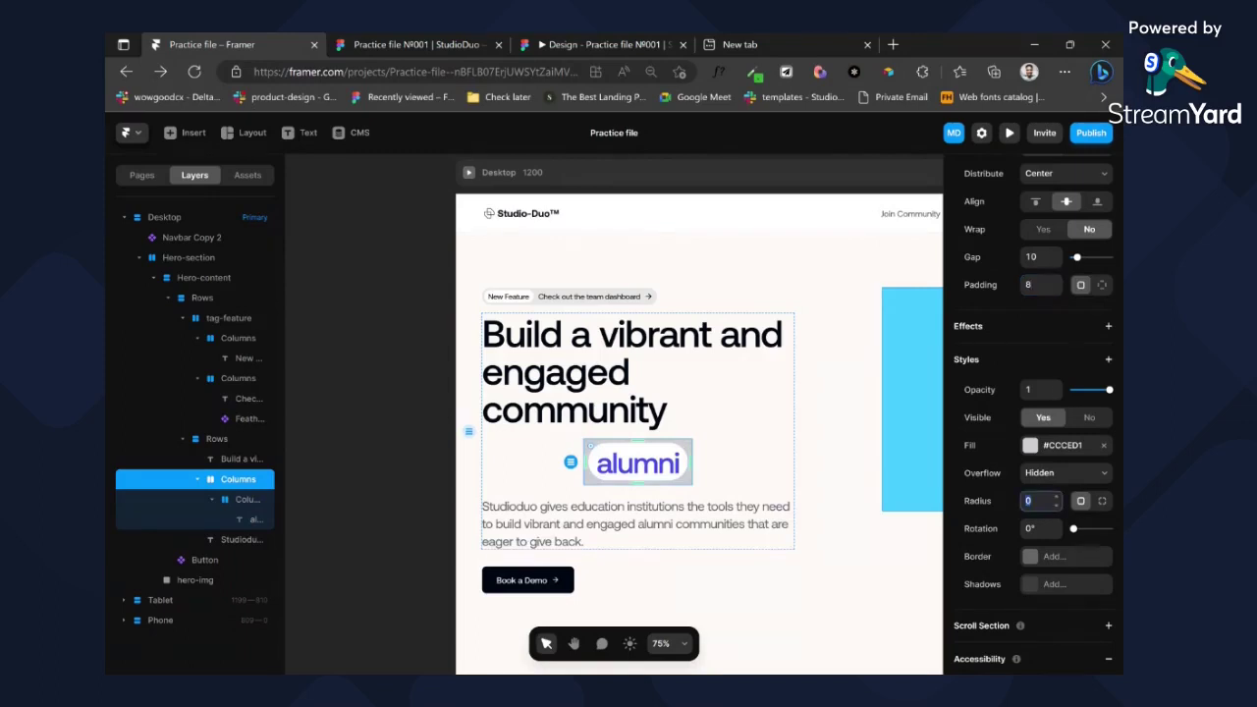
{"action": "type", "text": "500"}
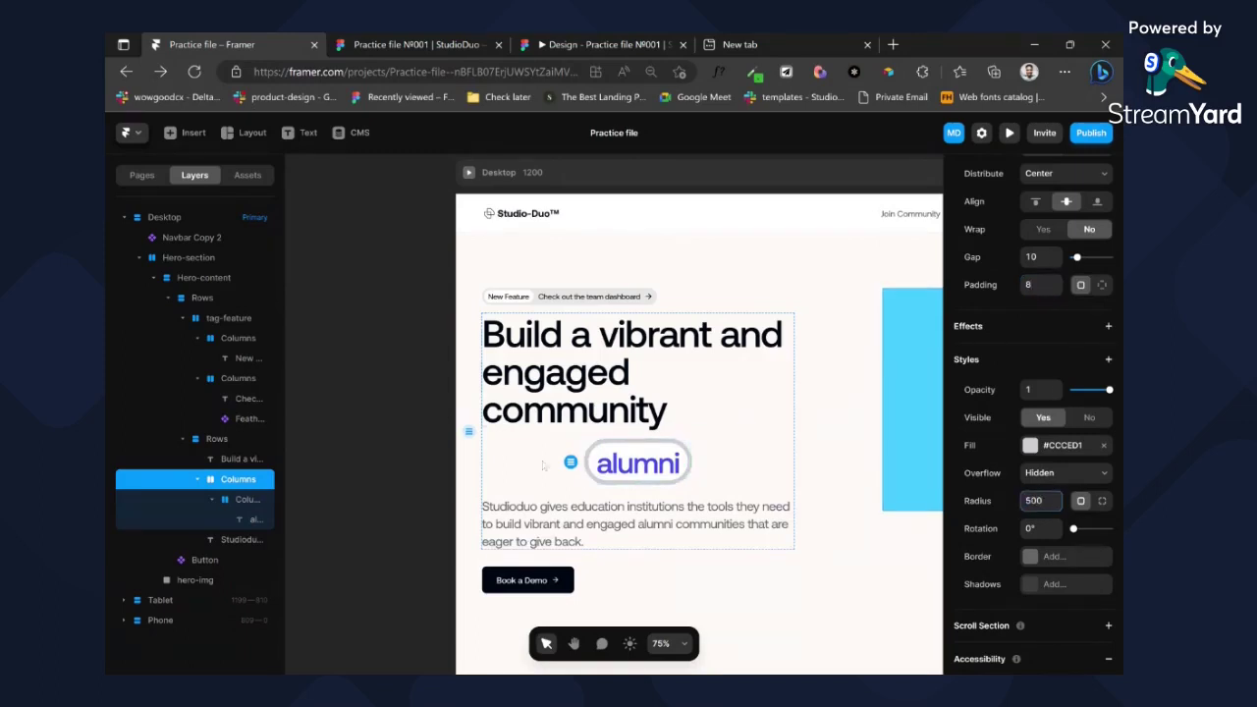
- Rename the outer "alumni" stack layer to "tag-heading"
{"action": "left_click", "coordinate": [246, 499]}
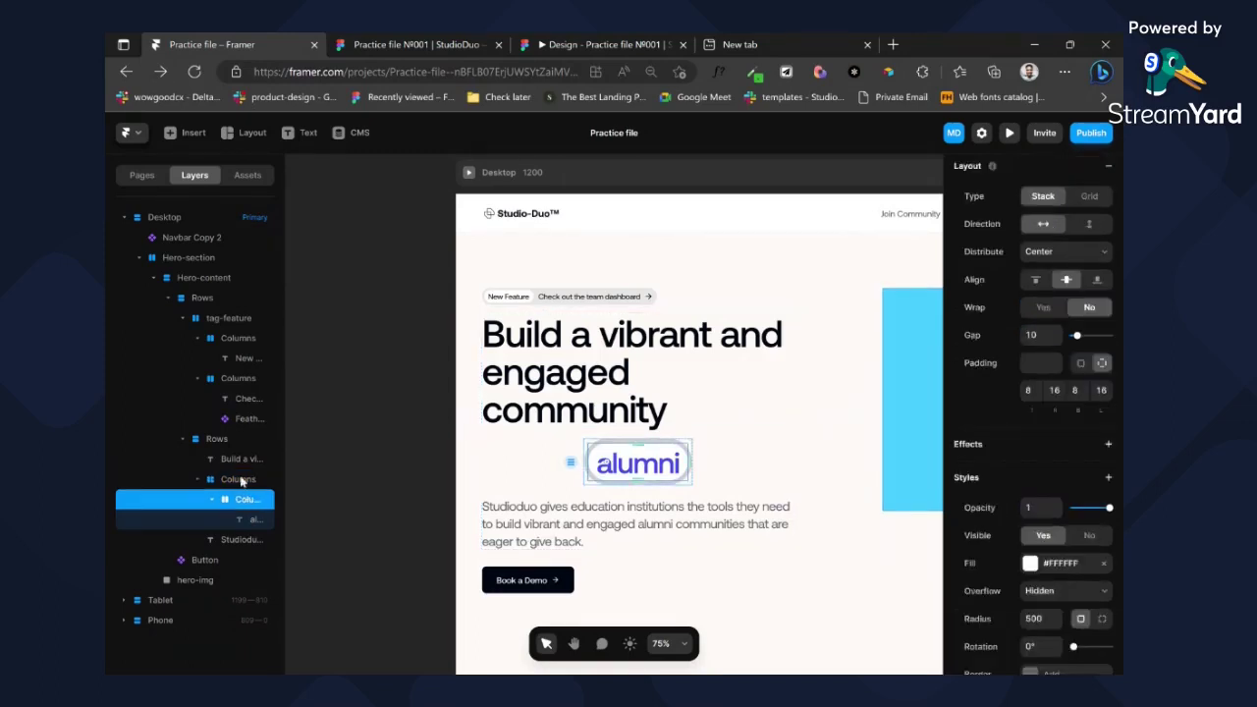
{"action": "double_click", "coordinate": [241, 479]}
{"action": "type", "text": "tag-"}
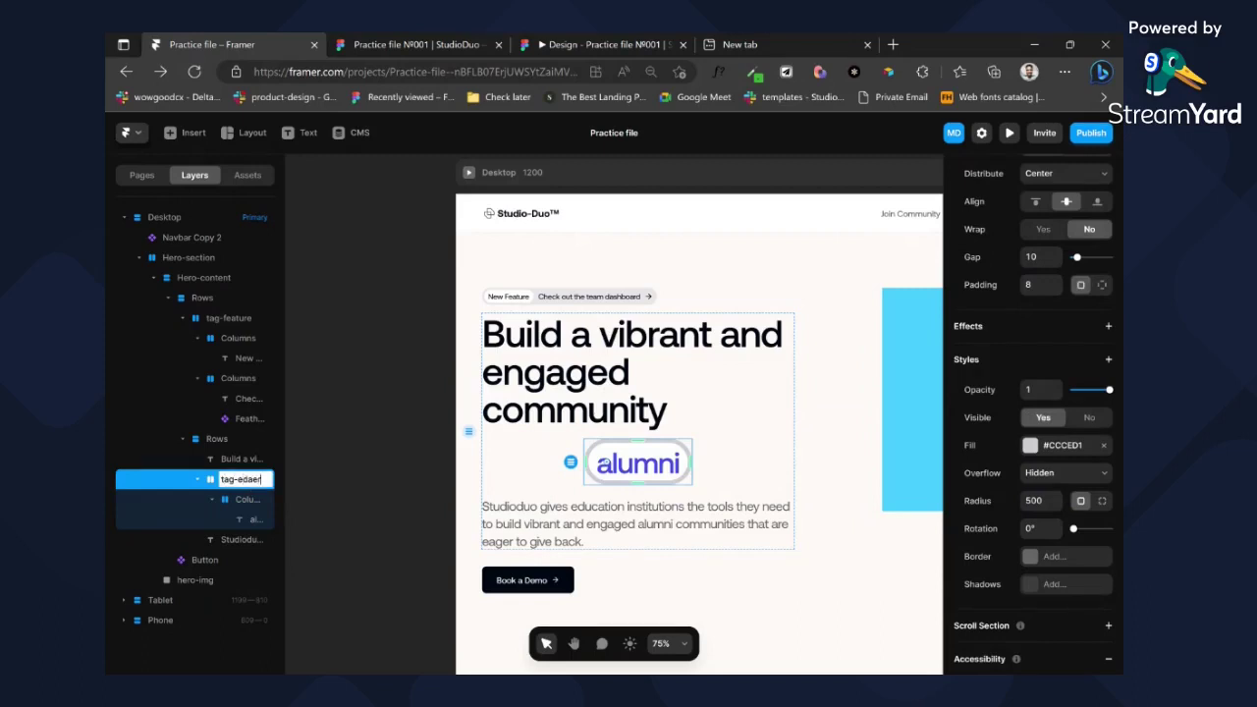
{"action": "type", "text": "heading"}
{"action": "key", "text": "Return"}
{"action": "left_click", "coordinate": [240, 500]}
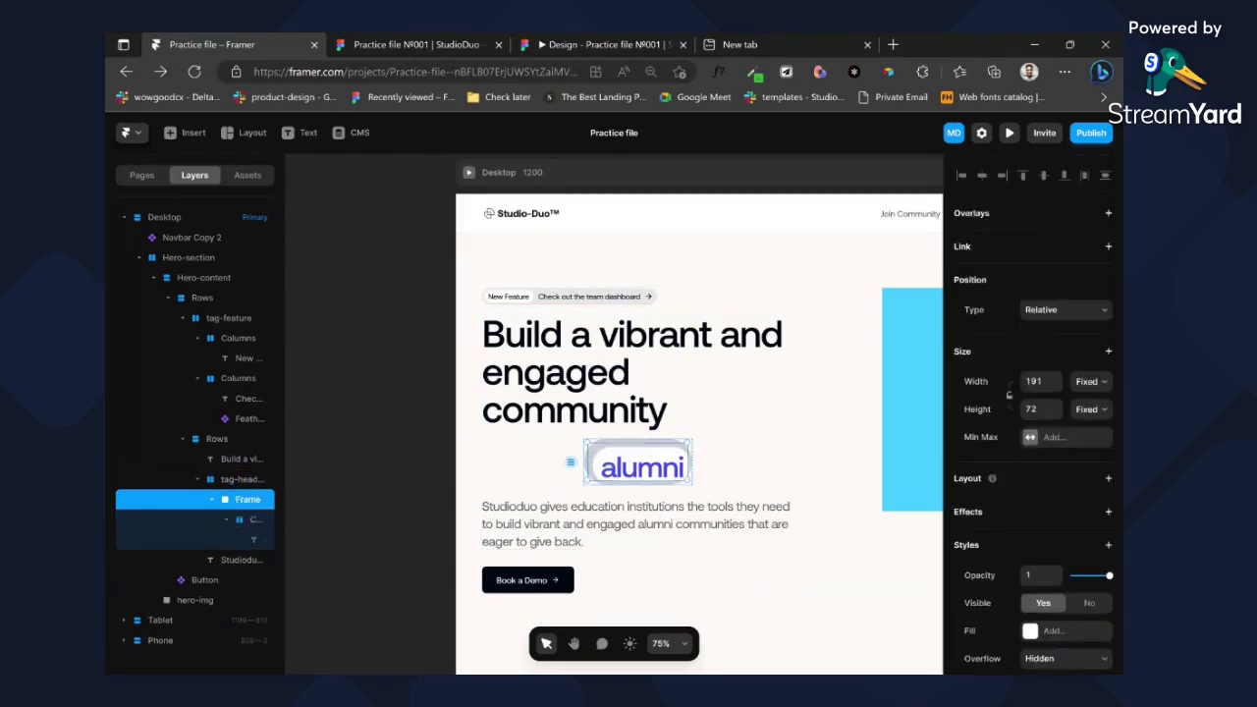
{"action": "key", "text": "ctrl+alt+Return"}
{"action": "key", "text": "ctrl+z"}
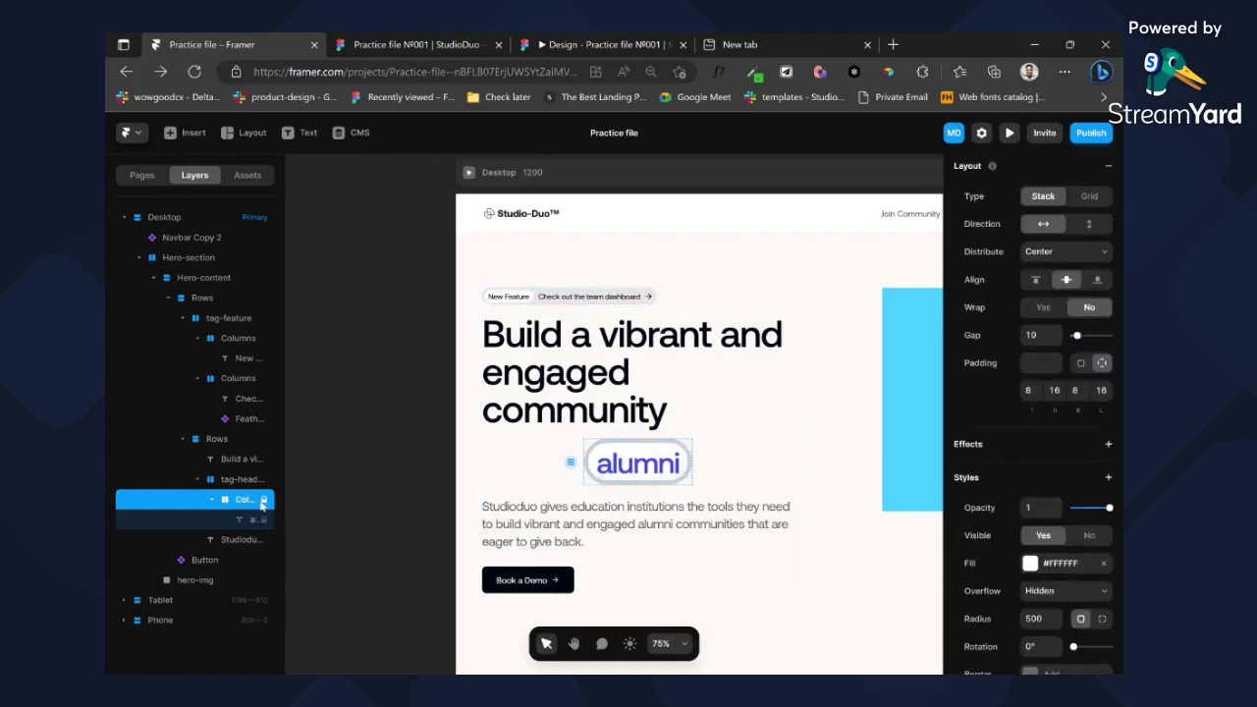
- Try switching the tag-heading stack's position type to Absolute, and revert it to Relative
{"action": "left_click", "coordinate": [241, 479]}
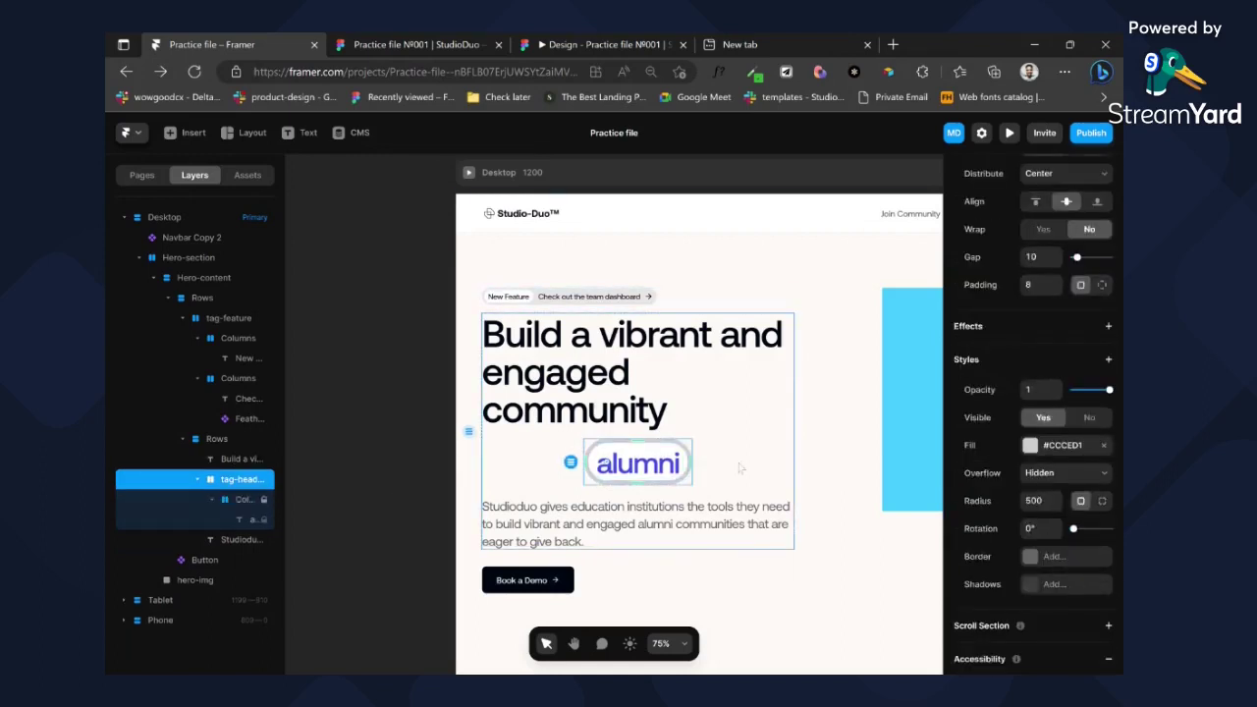
{"action": "scroll", "coordinate": [1052, 294], "scroll_direction": "up", "scroll_amount": 4}
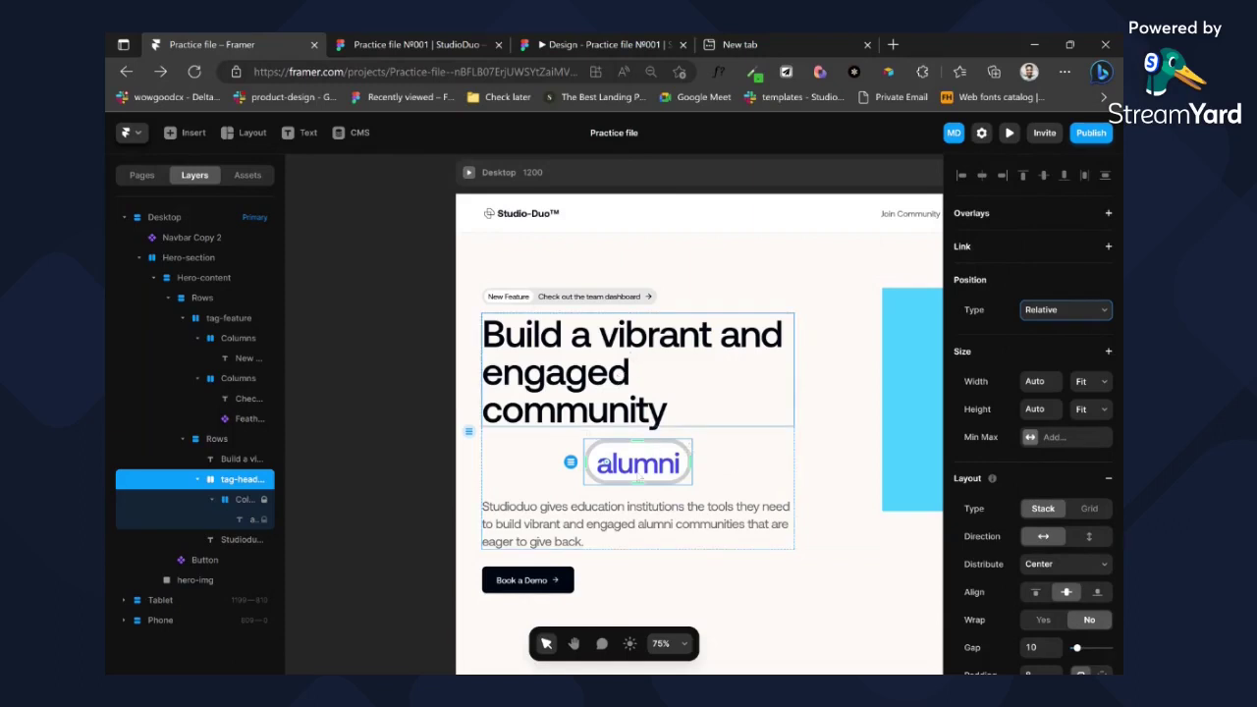
{"action": "key", "text": "Down"}
{"action": "key", "text": "Down"}
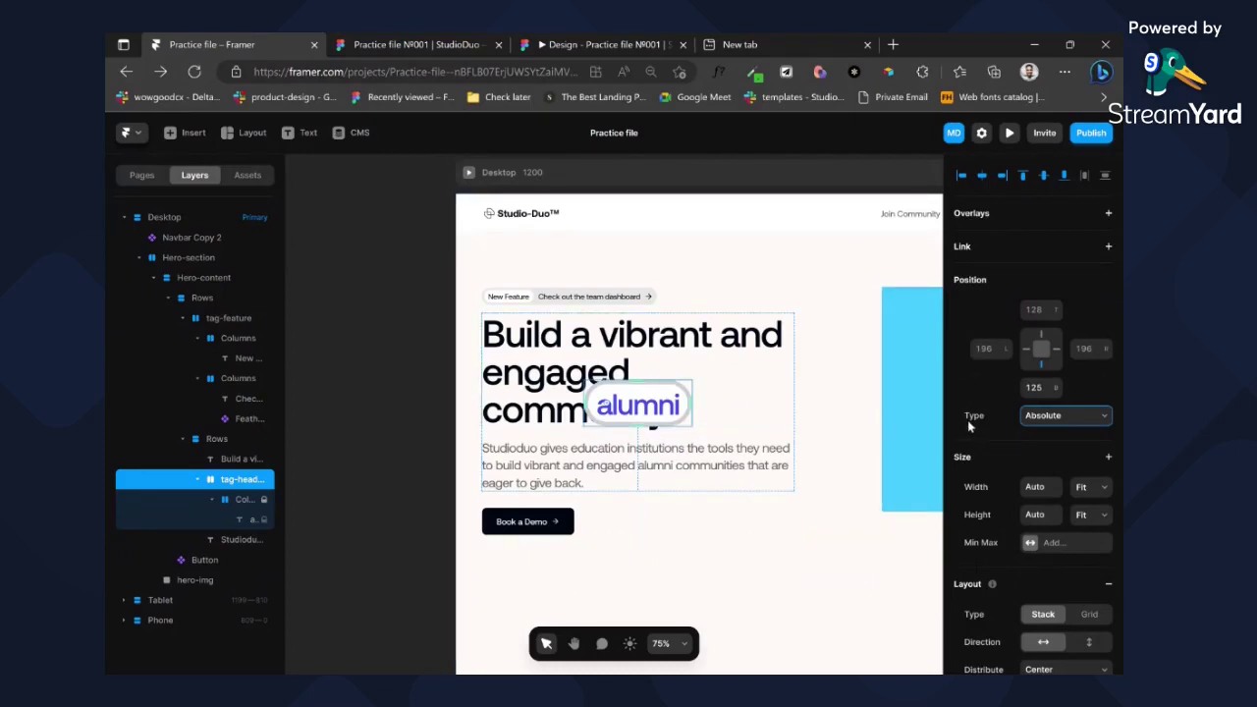
{"action": "key", "text": "ctrl+shift+z"}
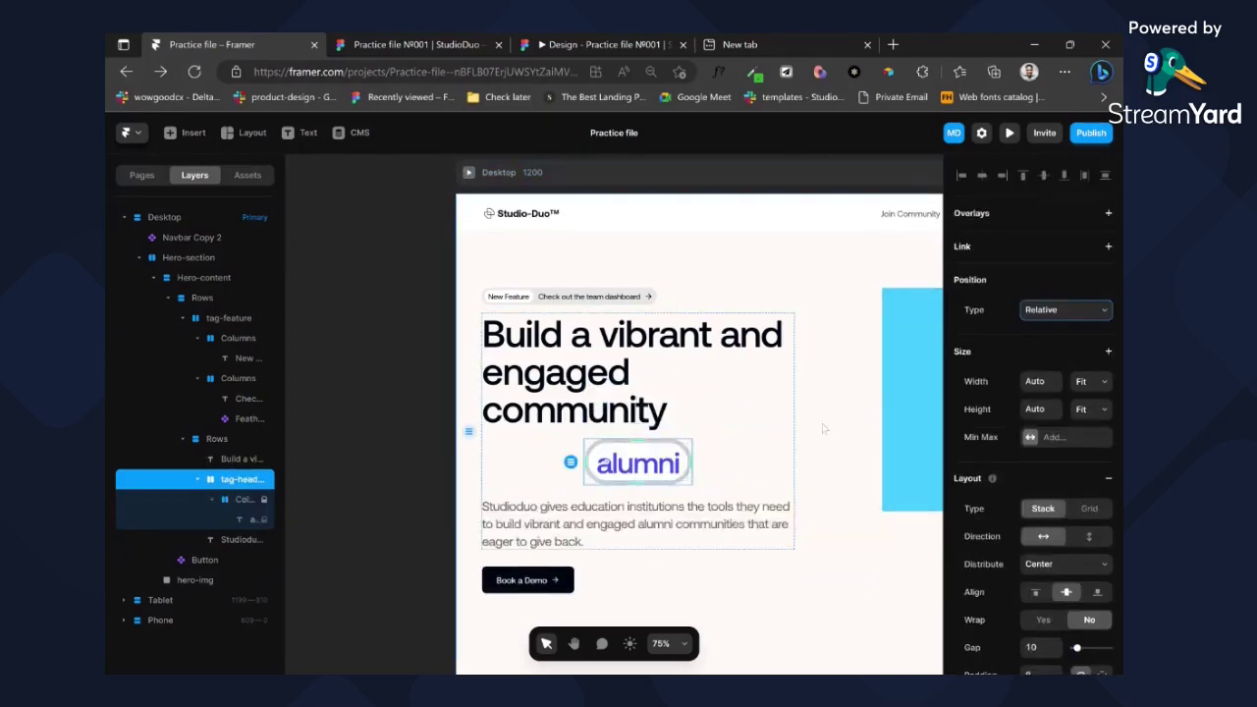
- Return the tag-heading stack to Absolute positioning and preview how the badge scrolls against the fixed navbar
{"action": "key", "text": "ctrl+z"}
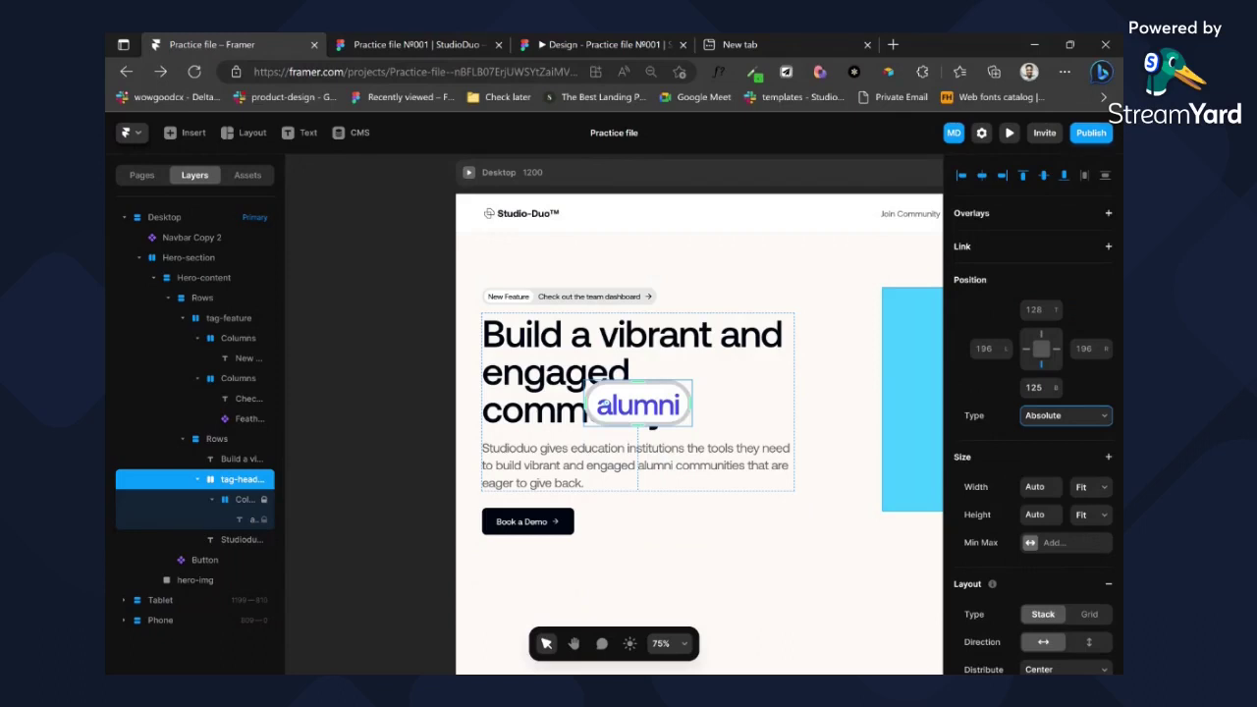
{"action": "left_click", "coordinate": [468, 172]}
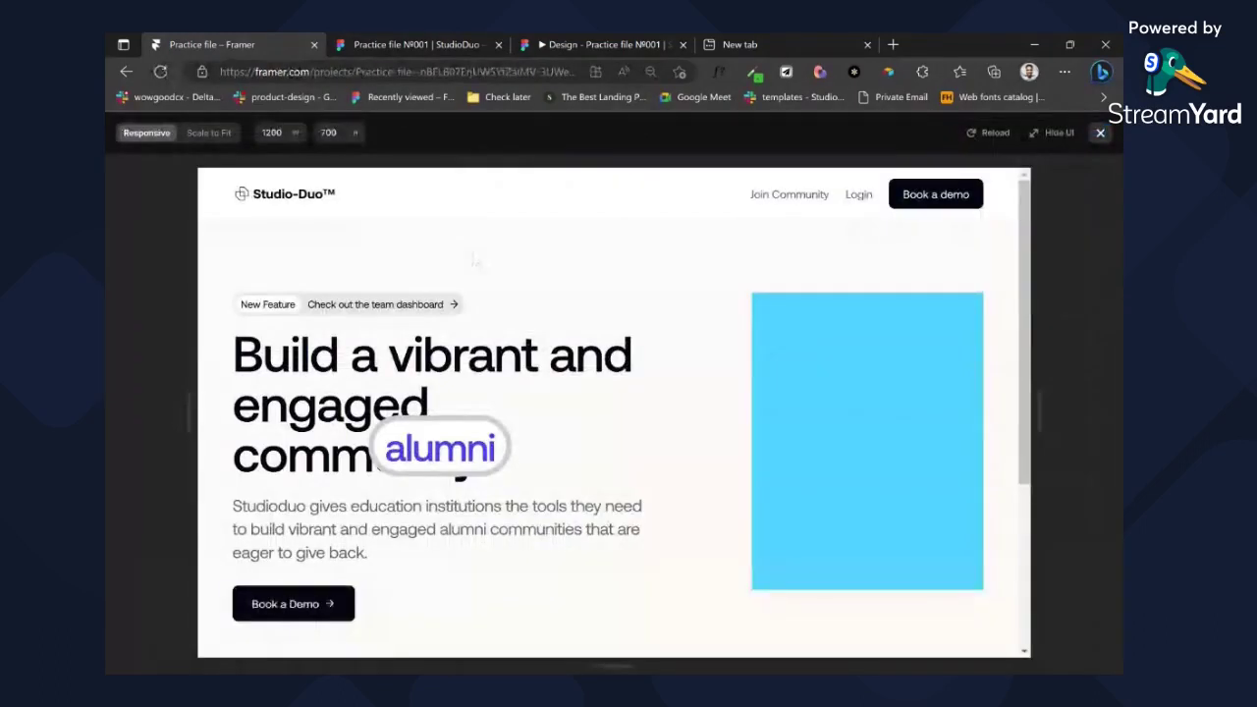
{"action": "scroll", "coordinate": [481, 266], "scroll_direction": "down", "scroll_amount": 1}
{"action": "scroll", "coordinate": [614, 412], "scroll_direction": "down", "scroll_amount": 3}
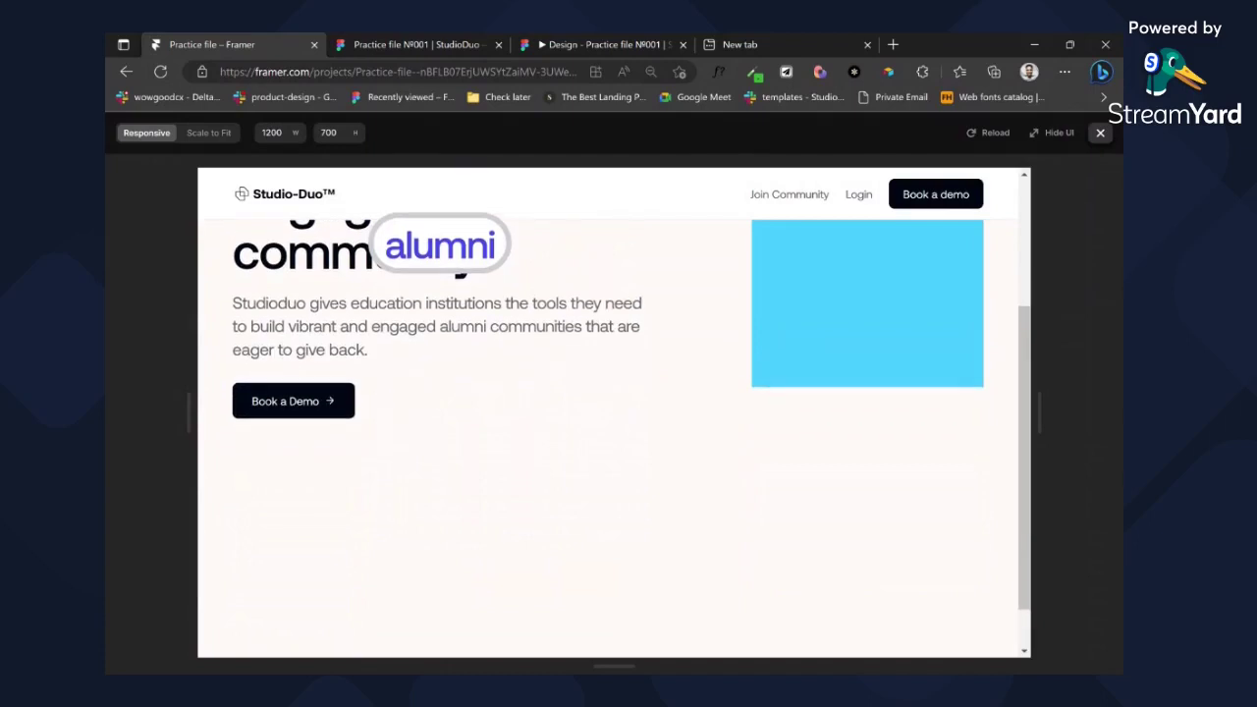
{"action": "scroll", "coordinate": [614, 412], "scroll_direction": "down", "scroll_amount": 1}
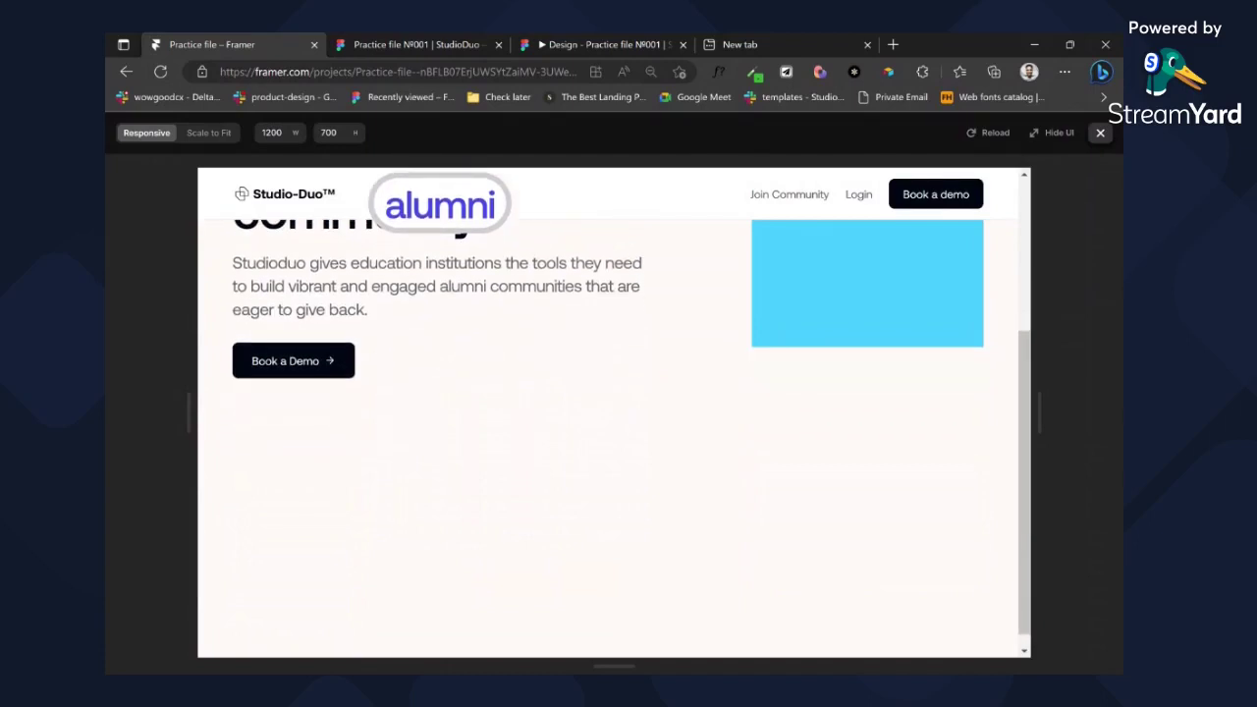
{"action": "left_click", "coordinate": [1100, 133]}
- Set the Z Index of the desktop navbar component to 10
{"action": "left_click", "coordinate": [802, 226]}
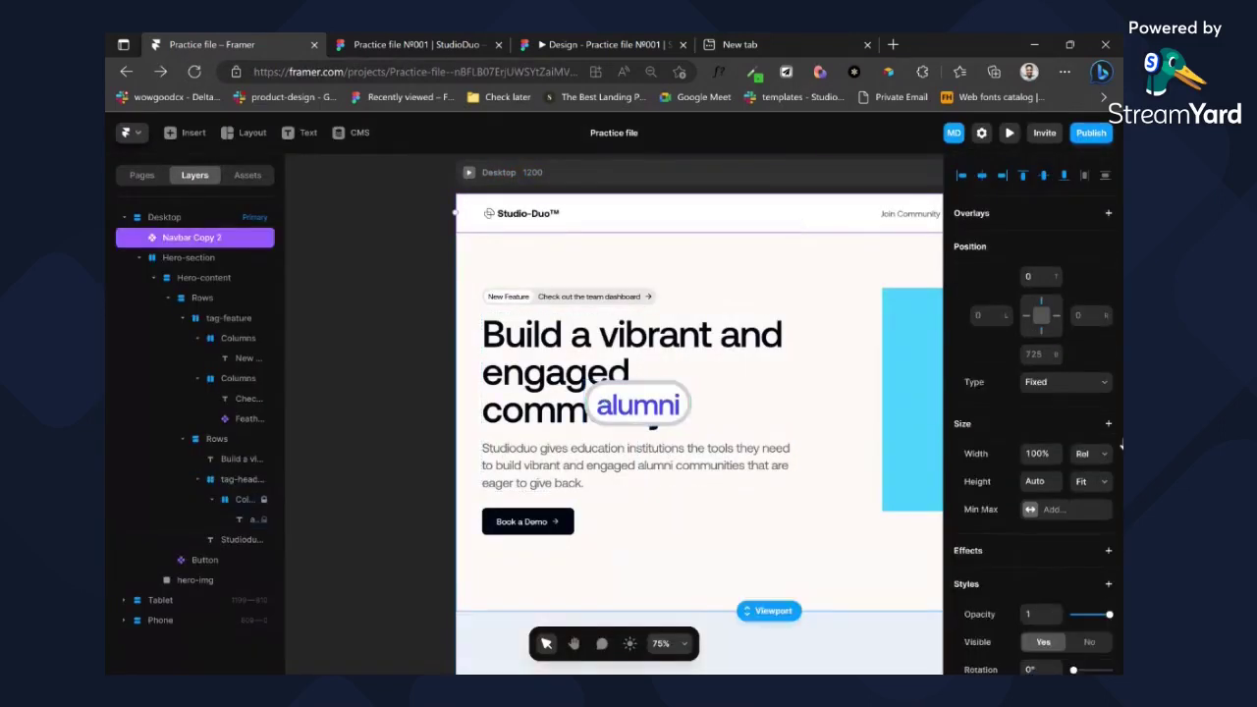
{"action": "scroll", "coordinate": [1094, 502], "scroll_direction": "down", "scroll_amount": 5}
{"action": "left_click", "coordinate": [1038, 440]}
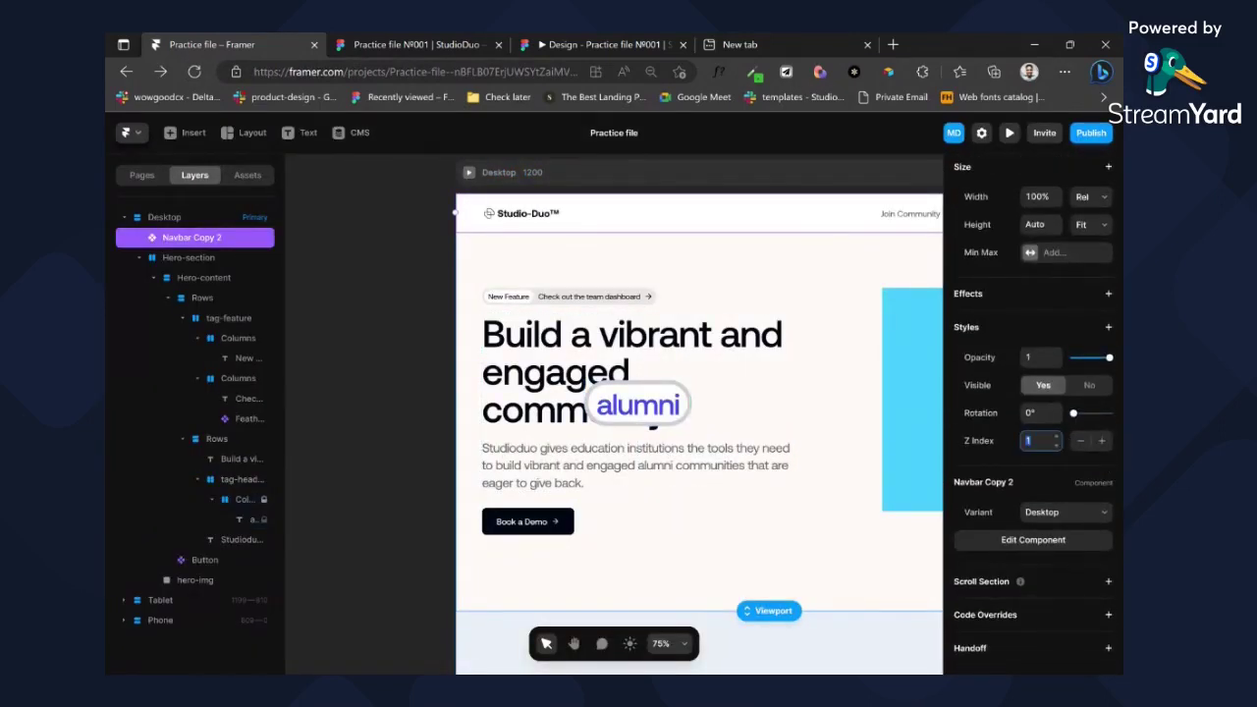
{"action": "type", "text": "10"}
{"action": "key", "text": "Return"}
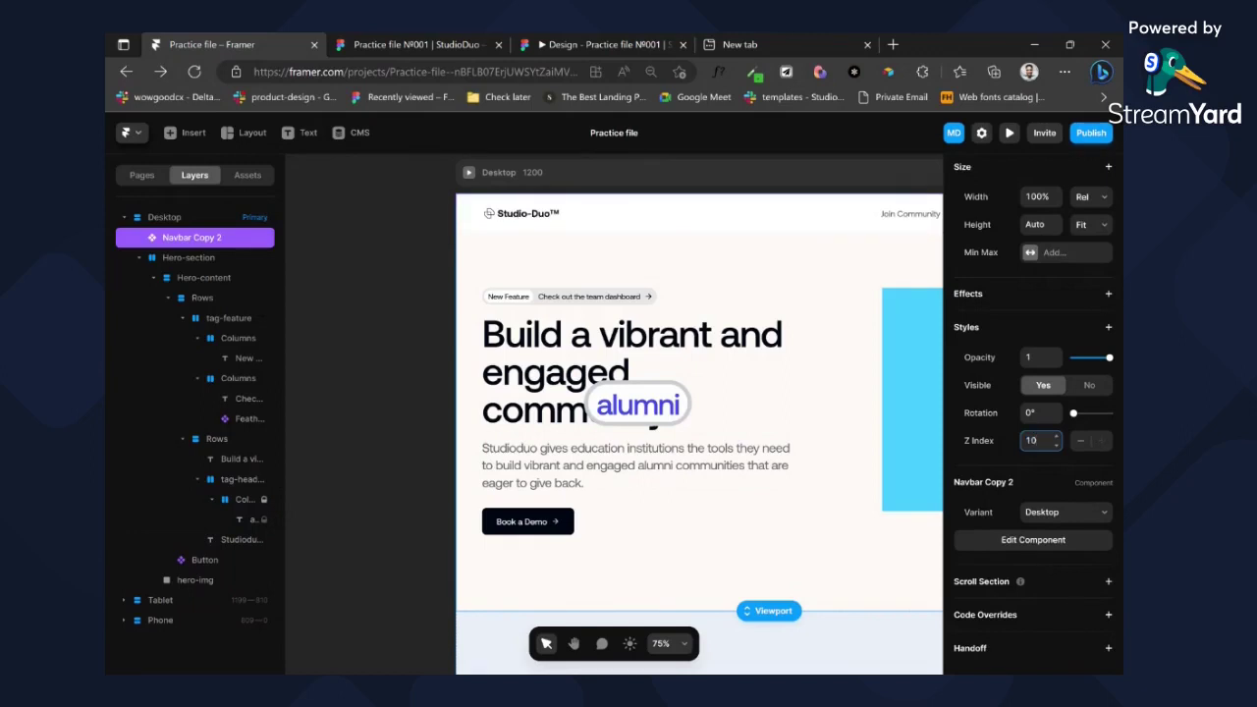
{"action": "left_click", "coordinate": [1108, 330]}
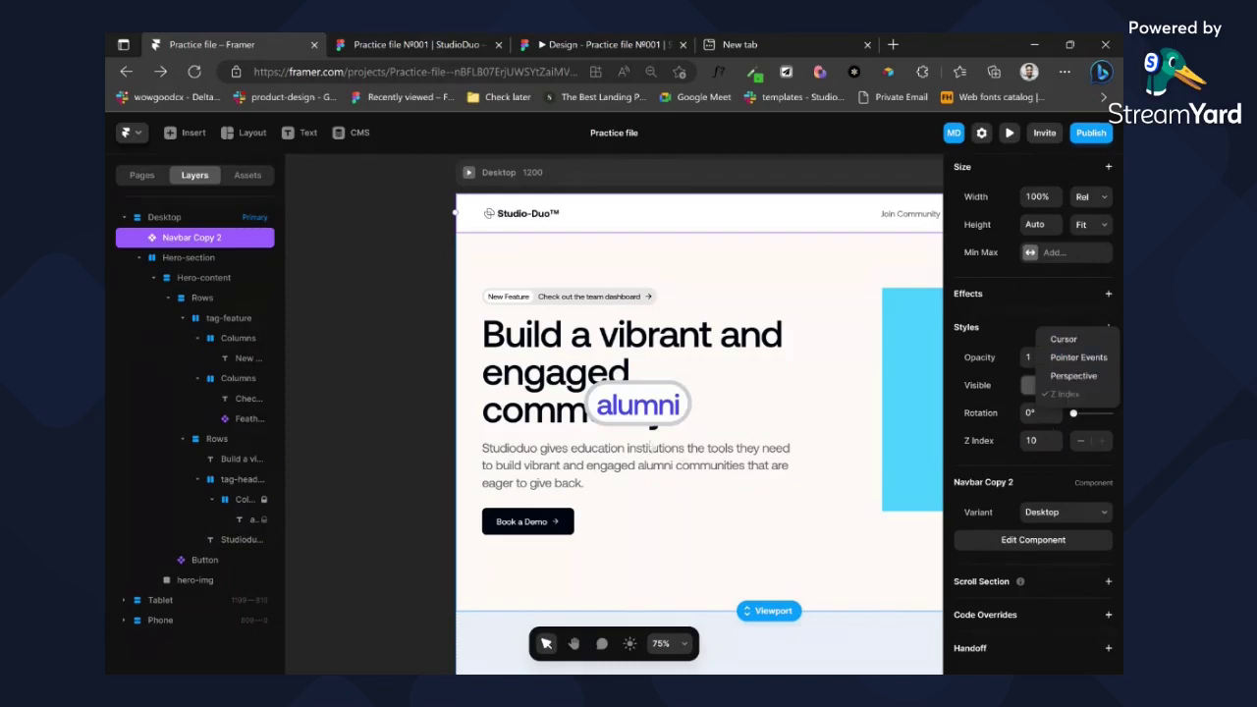
- Move the "alumni" badge beside the word "engaged" on the heading's second line, at about 64 from the top and 299 from the left
{"action": "left_click", "coordinate": [633, 389]}
{"action": "left_click", "coordinate": [638, 405]}
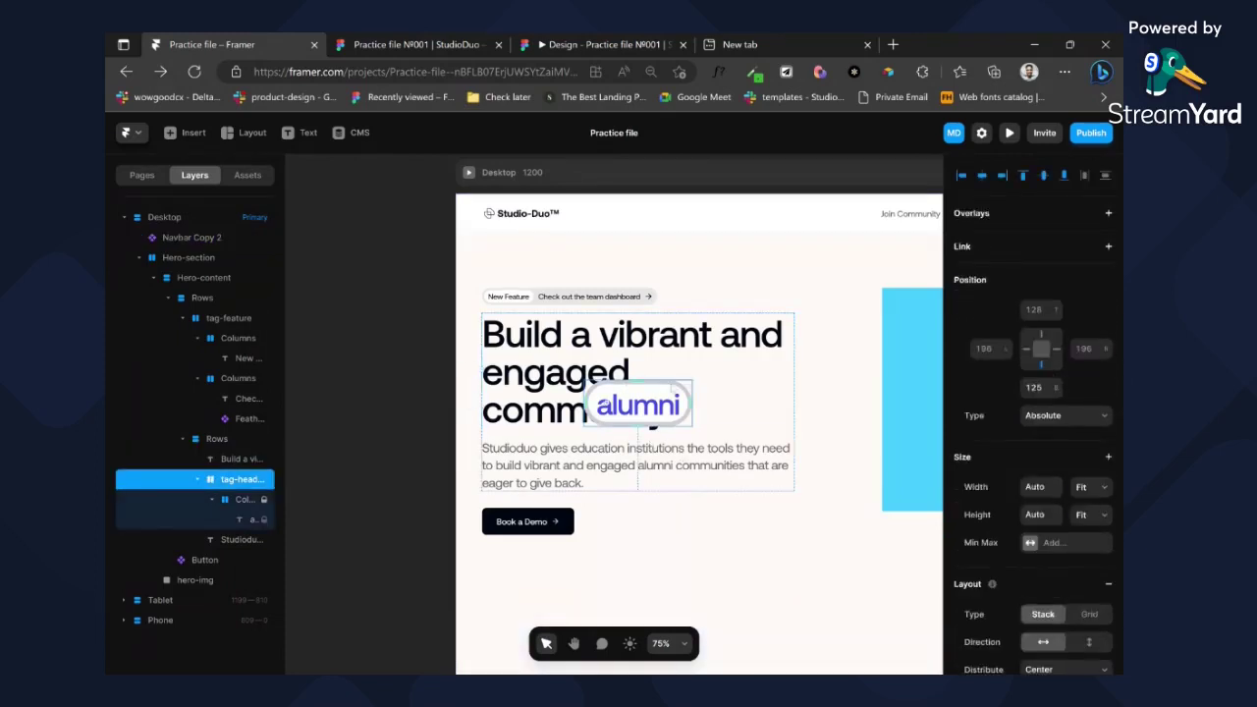
{"action": "left_click_drag", "start_coordinate": [672, 392], "coordinate": [729, 360]}
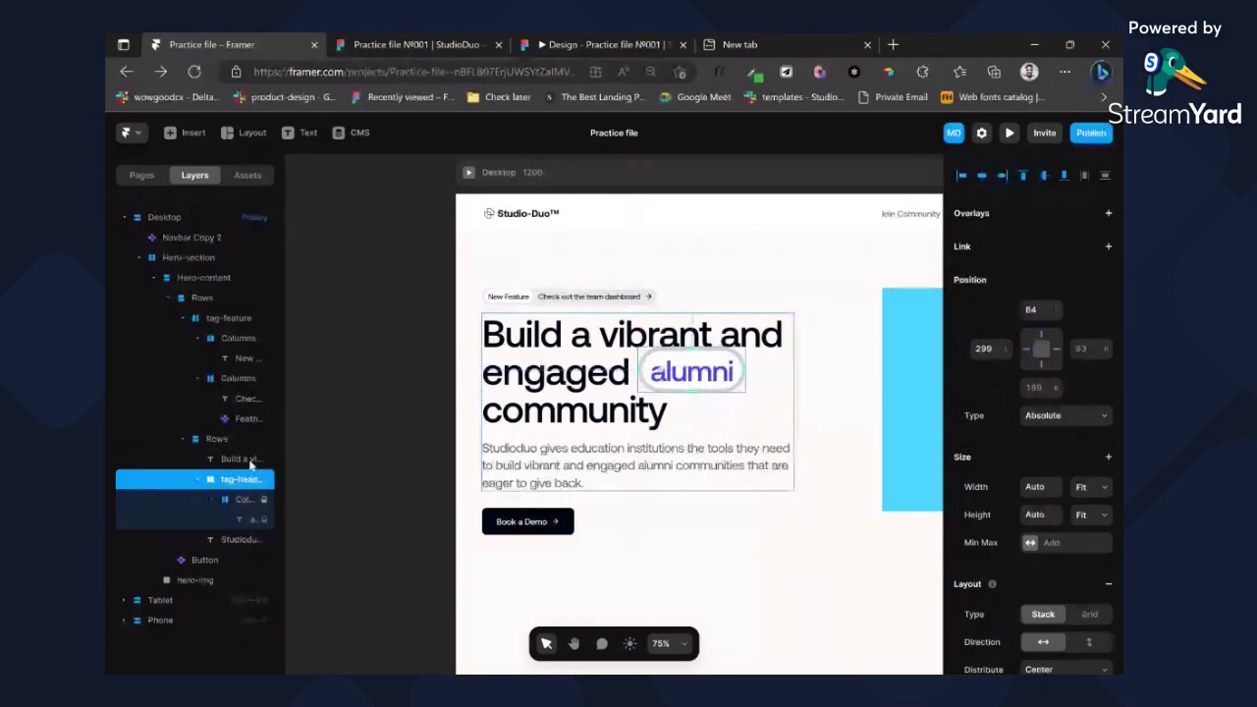
- Select the "alumni" text layer inside the tag-heading stack and review its size, style and text properties
{"action": "left_click", "coordinate": [240, 499]}
{"action": "left_click", "coordinate": [237, 519]}
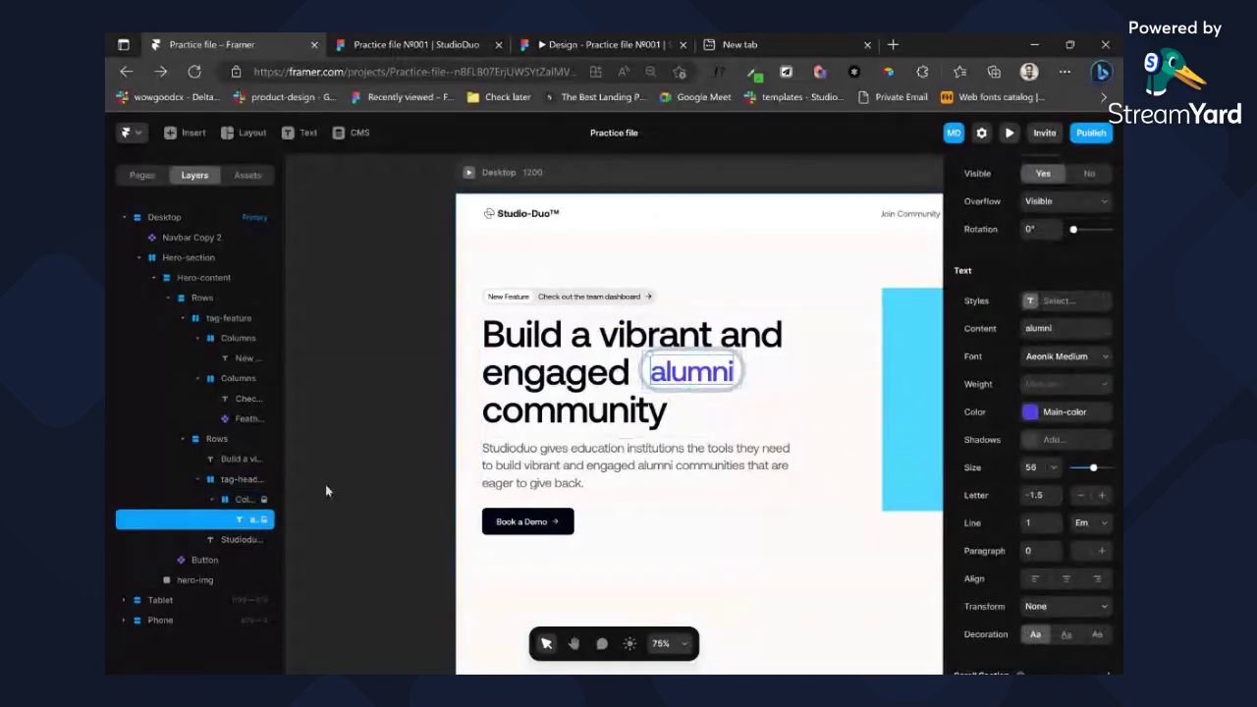
{"action": "scroll", "coordinate": [1106, 310], "scroll_direction": "up", "scroll_amount": 4}
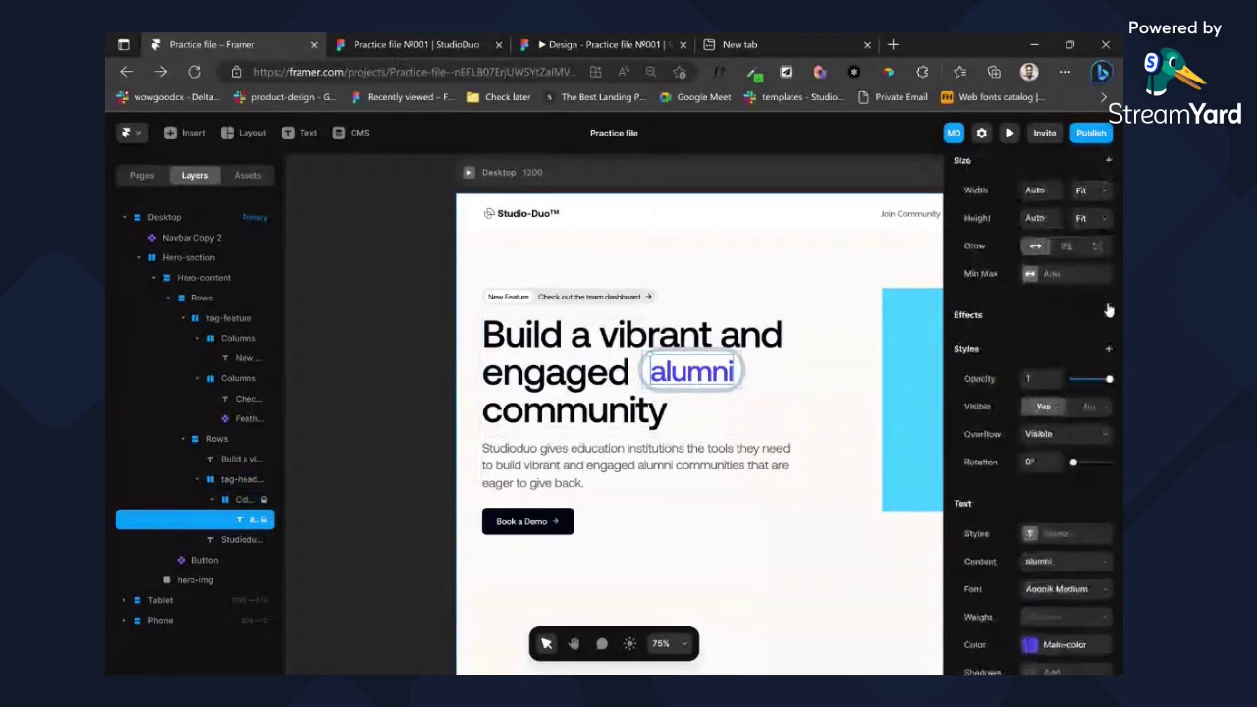
- Try a top and bottom padding of 4 on the white pill around the word "alumni" in the heading
{"action": "left_click", "coordinate": [231, 504]}
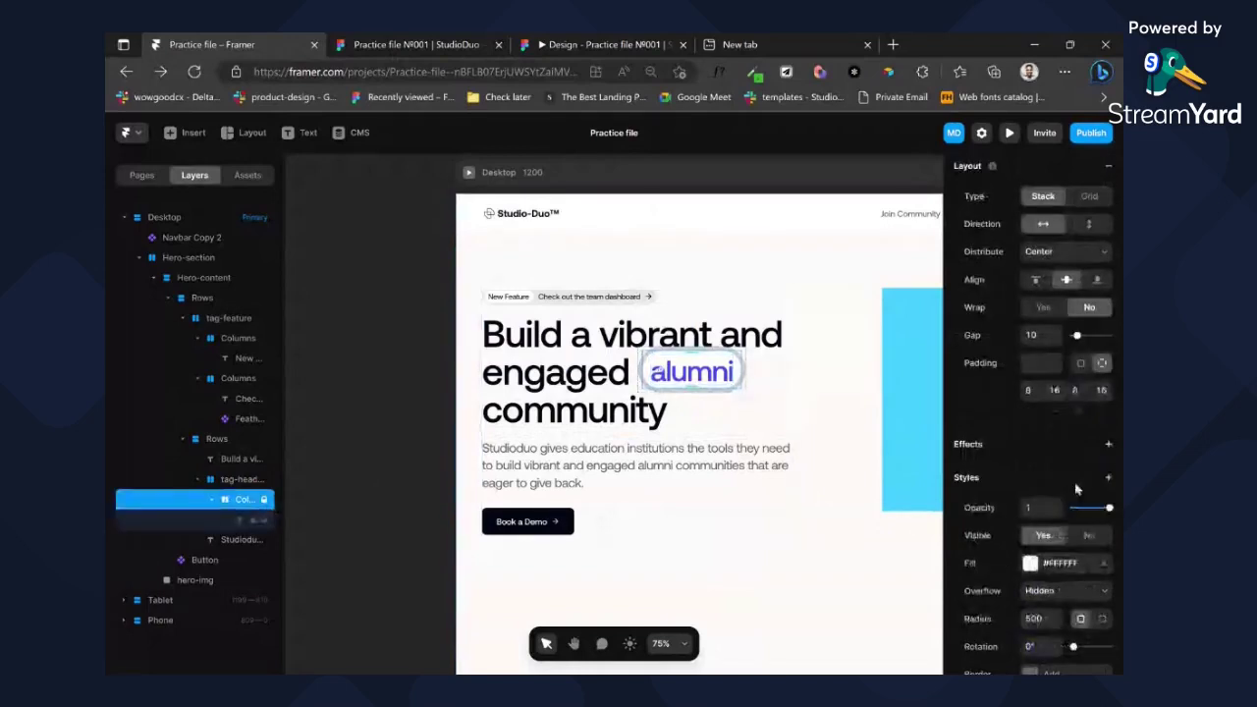
{"action": "type", "text": "4"}
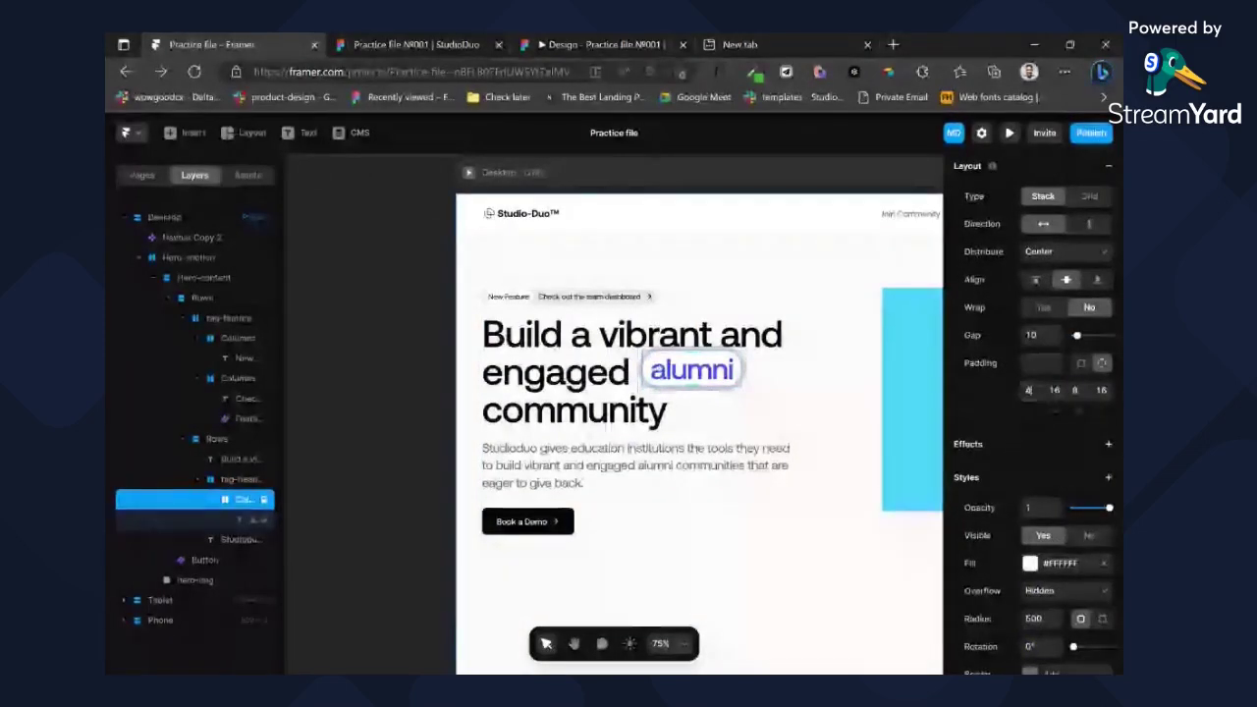
{"action": "key", "text": "Tab"}
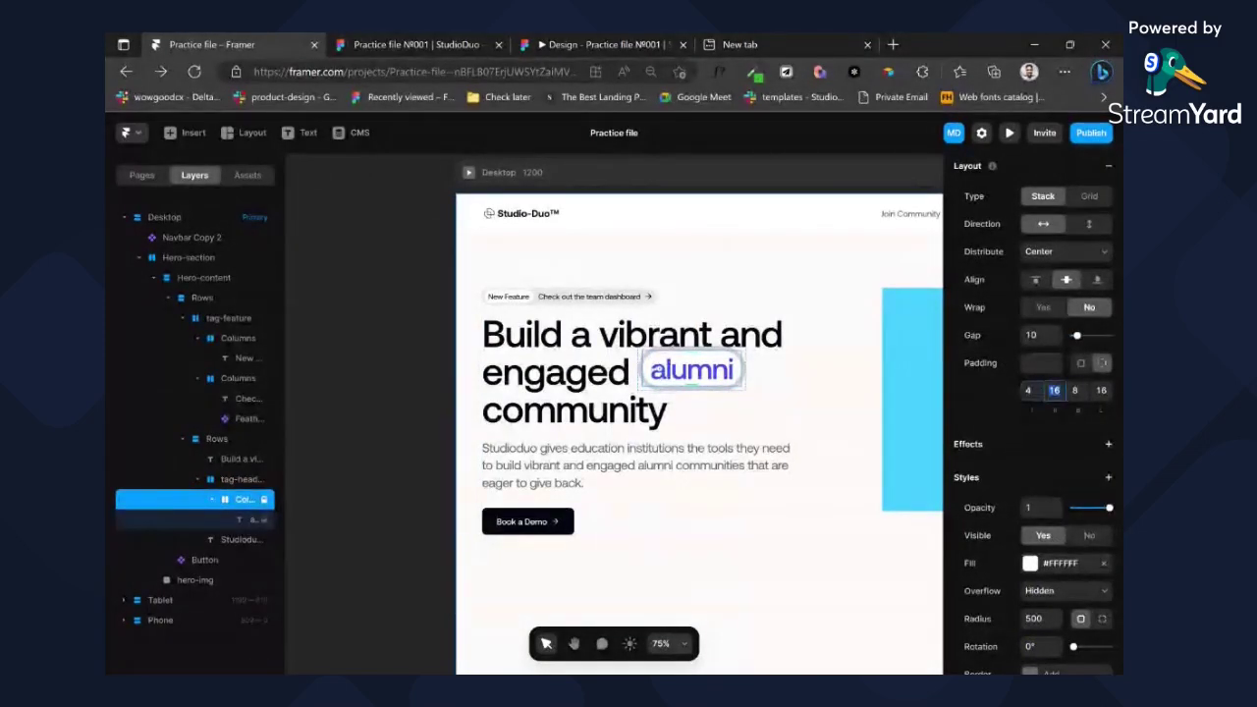
{"action": "key", "text": "Tab"}
{"action": "type", "text": "4"}
{"action": "left_click", "coordinate": [754, 362]}
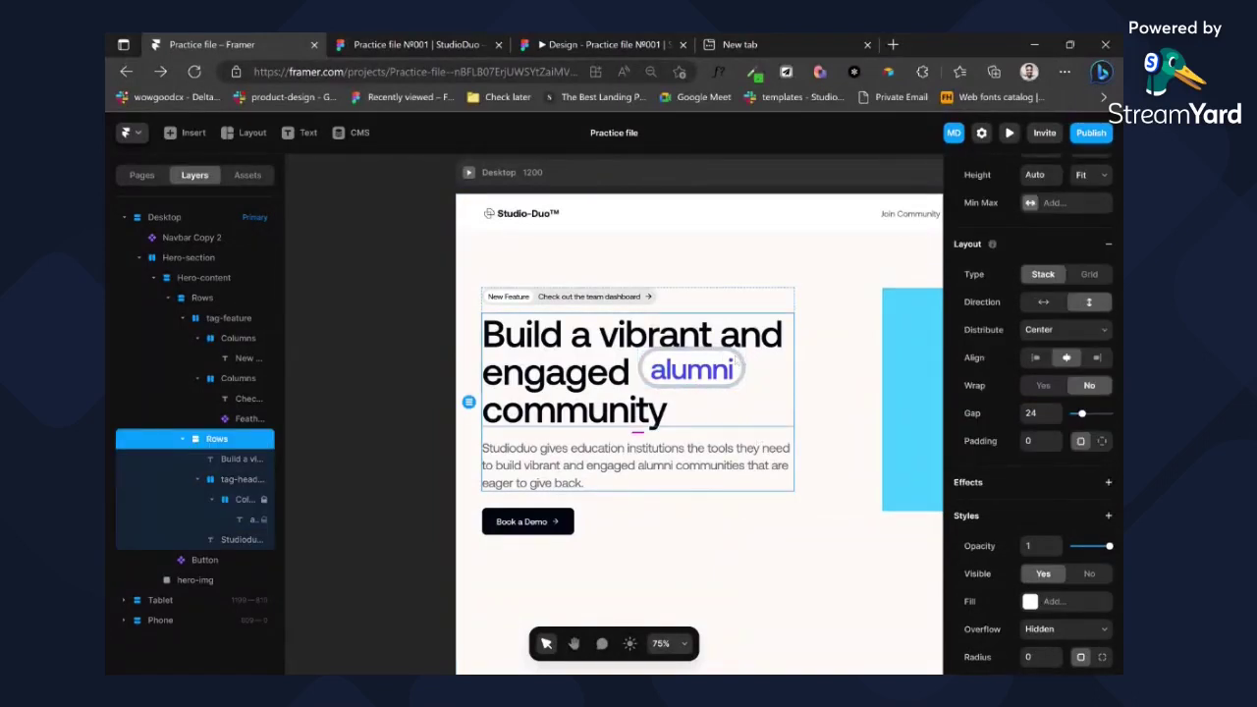
{"action": "double_click", "coordinate": [729, 365]}
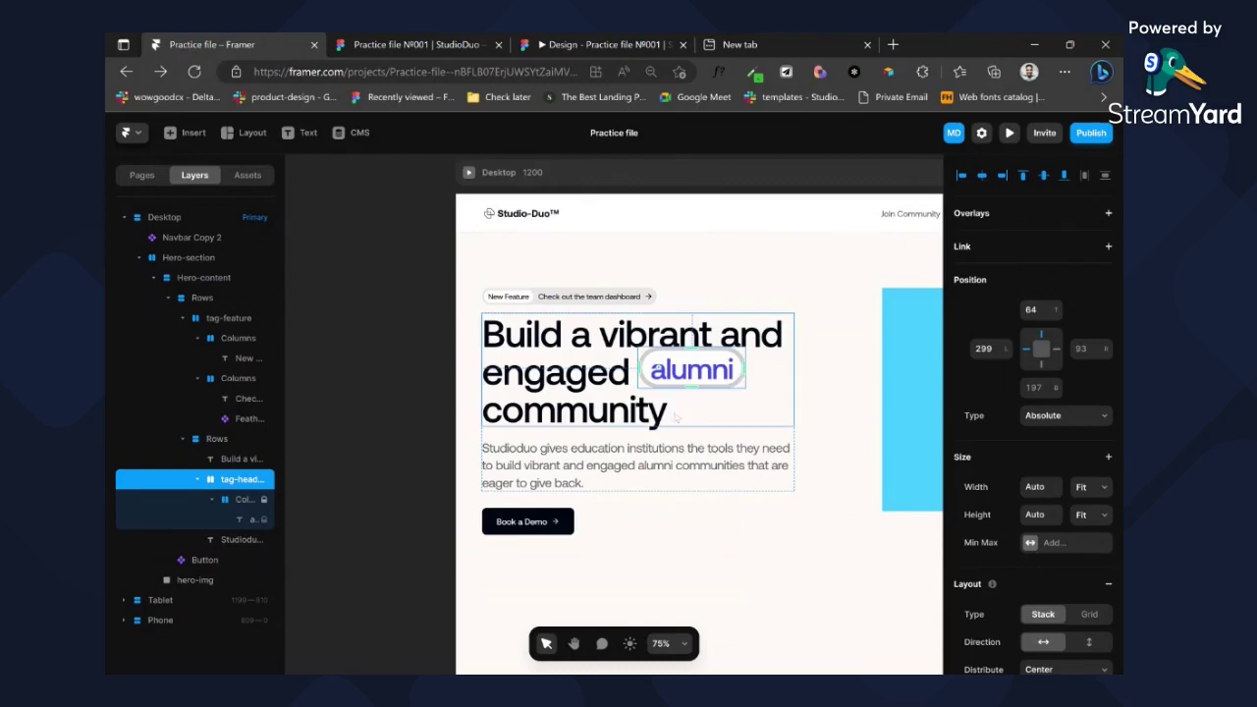
{"action": "left_click", "coordinate": [731, 371]}
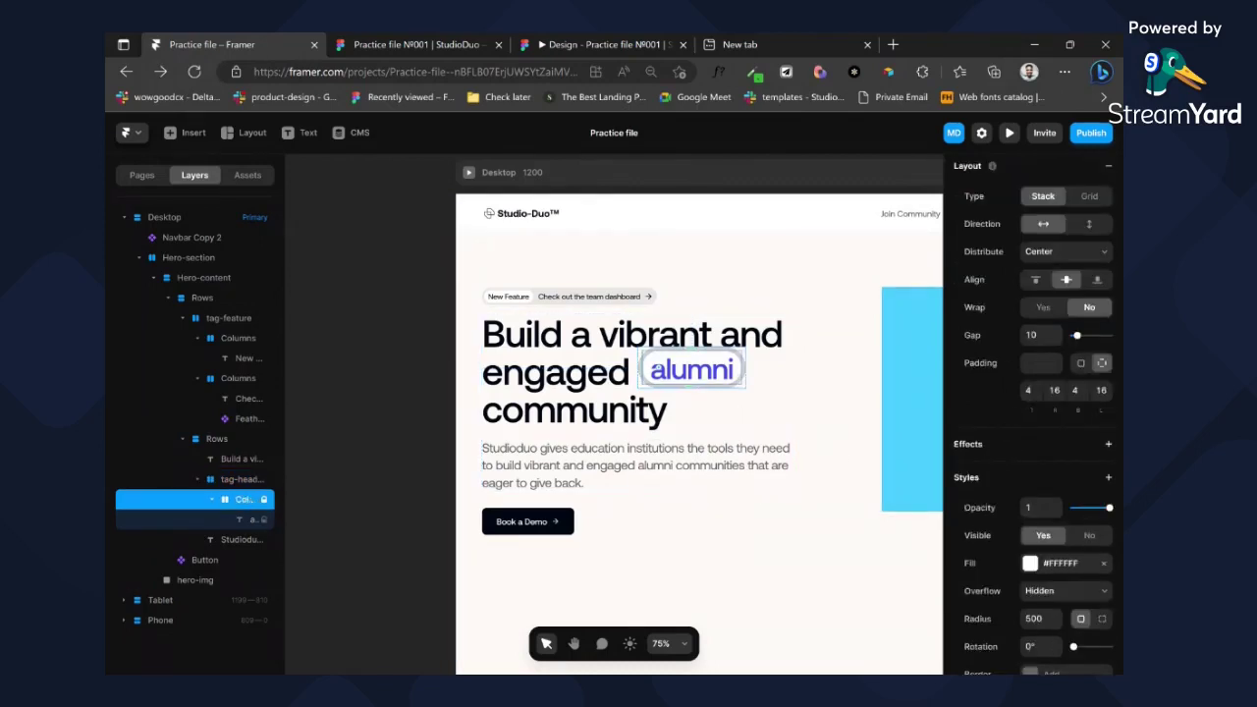
{"action": "left_click", "coordinate": [1076, 391]}
{"action": "left_click", "coordinate": [638, 466]}
- Add a Loop effect to the outer heading tag around "alumni" and set its rotation to 12
{"action": "left_click", "coordinate": [717, 369]}
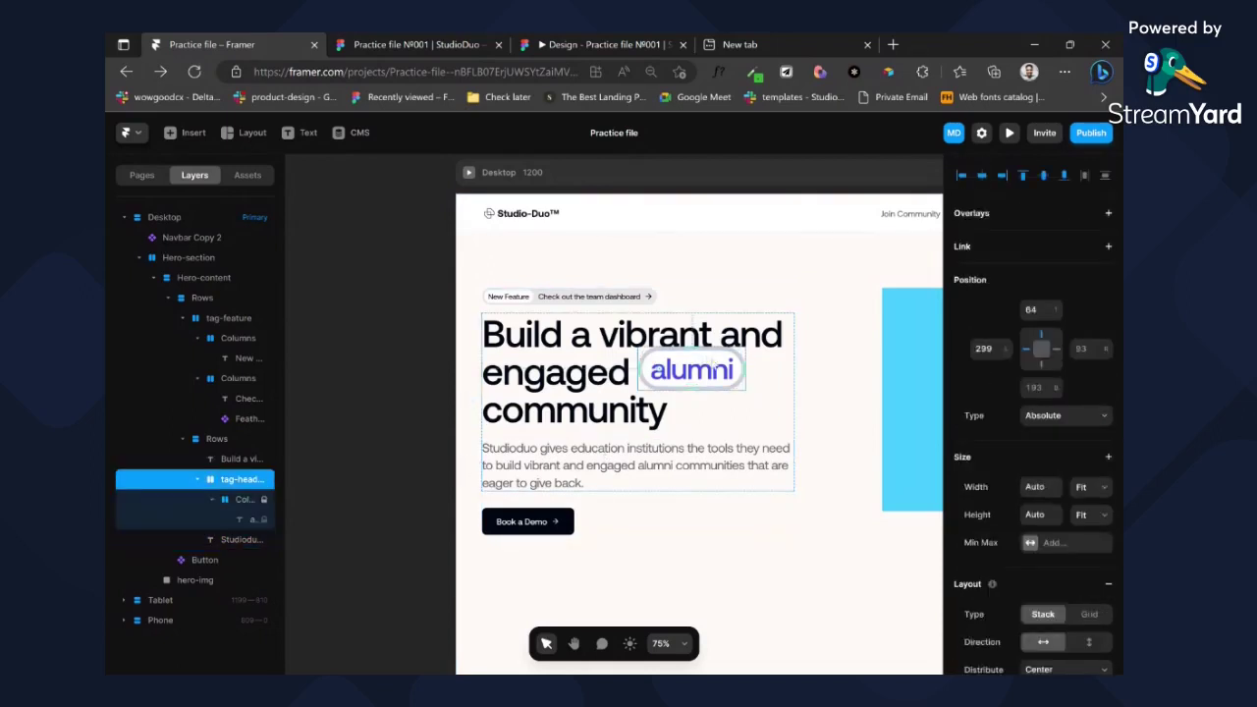
{"action": "scroll", "coordinate": [1041, 422], "scroll_direction": "down", "scroll_amount": 5}
{"action": "scroll", "coordinate": [688, 354], "scroll_direction": "right", "scroll_amount": 1}
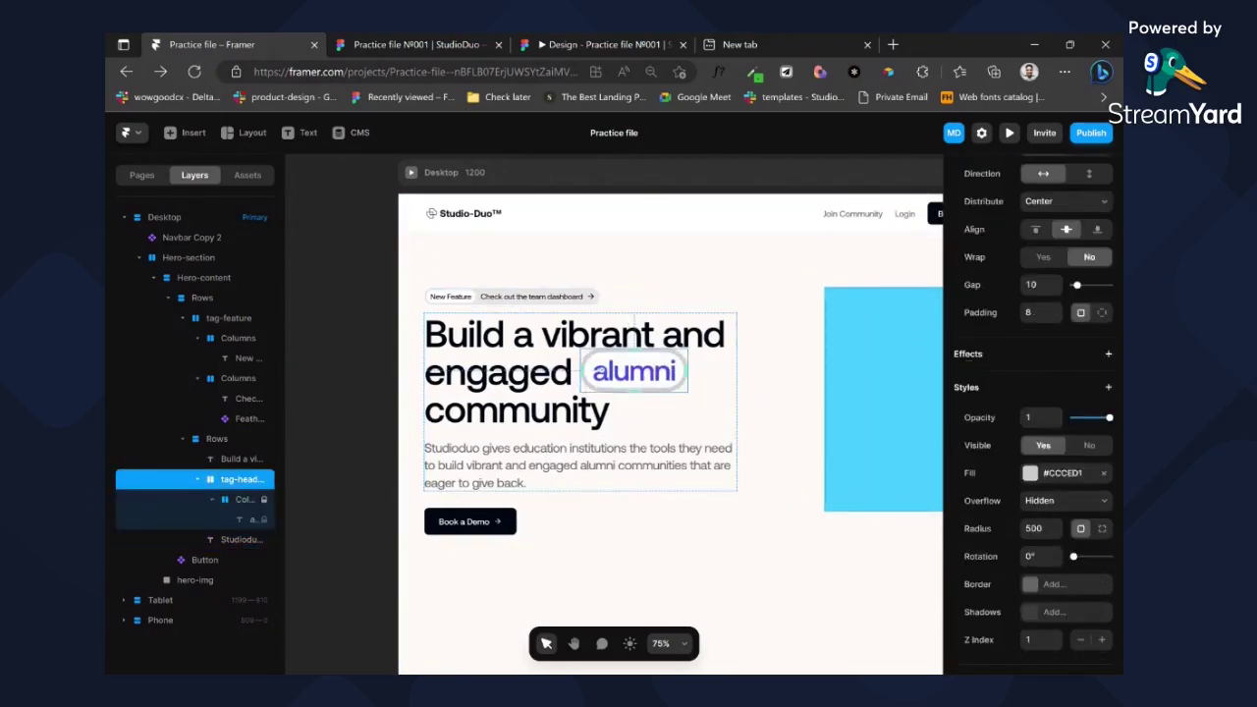
{"action": "left_click", "coordinate": [1108, 355]}
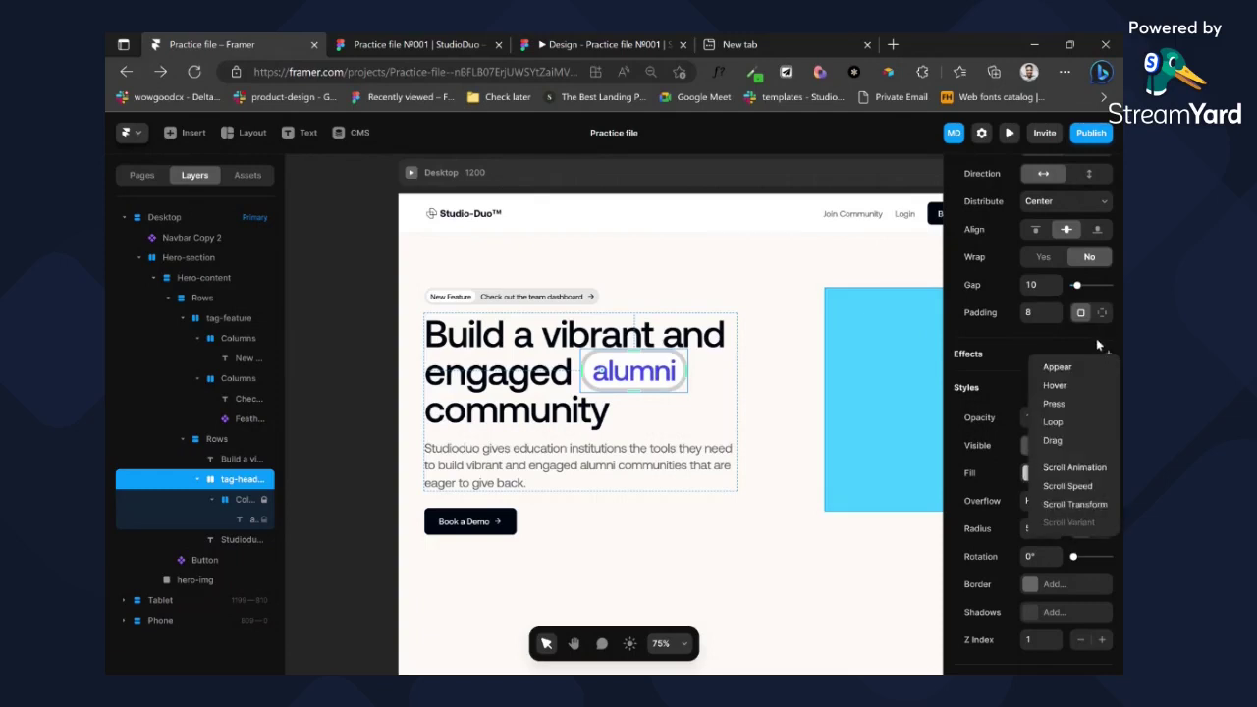
{"action": "left_click", "coordinate": [1054, 422]}
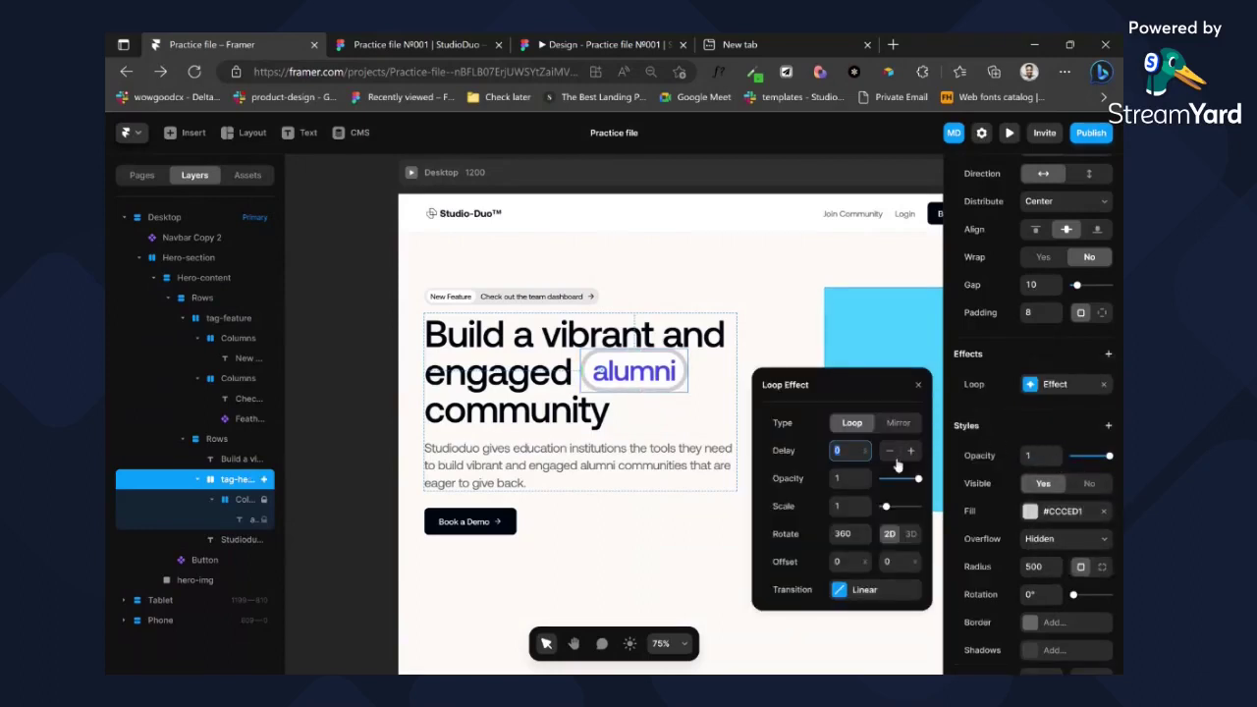
{"action": "left_click", "coordinate": [844, 534]}
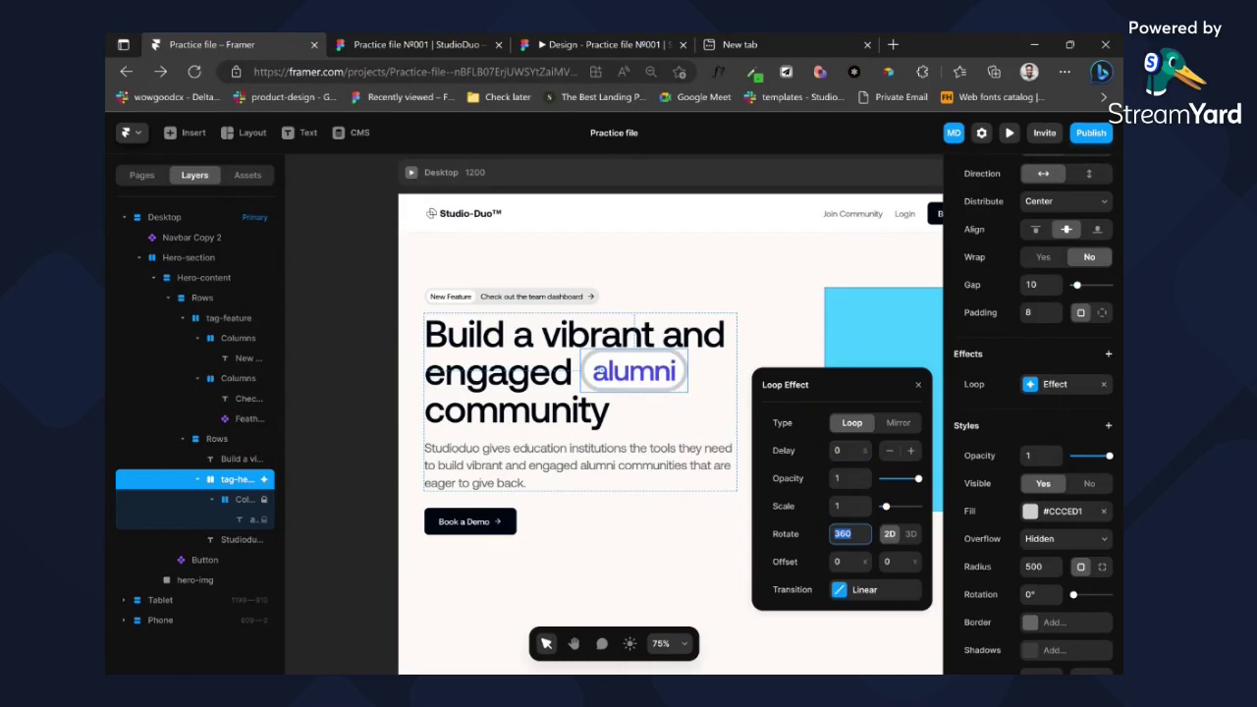
{"action": "type", "text": "12"}
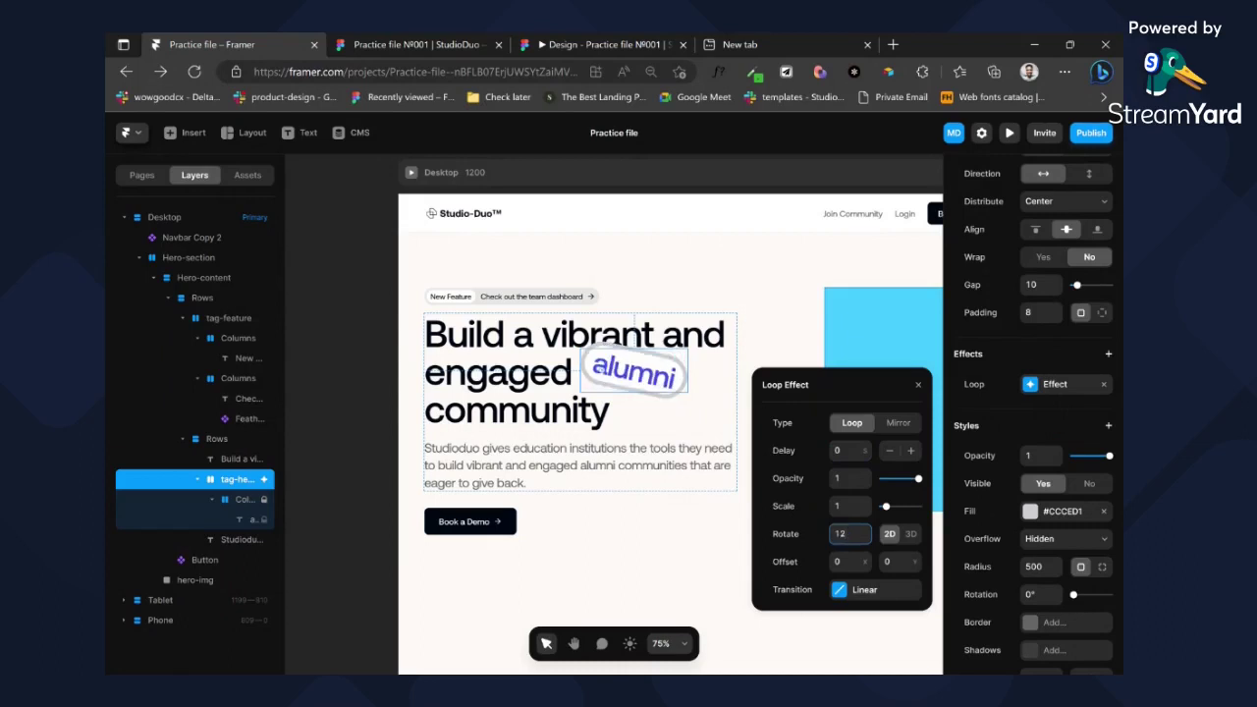
- Switch the loop transition to Spring with stiffness 255 and damping 100, and preview the desktop page
{"action": "left_click", "coordinate": [846, 593]}
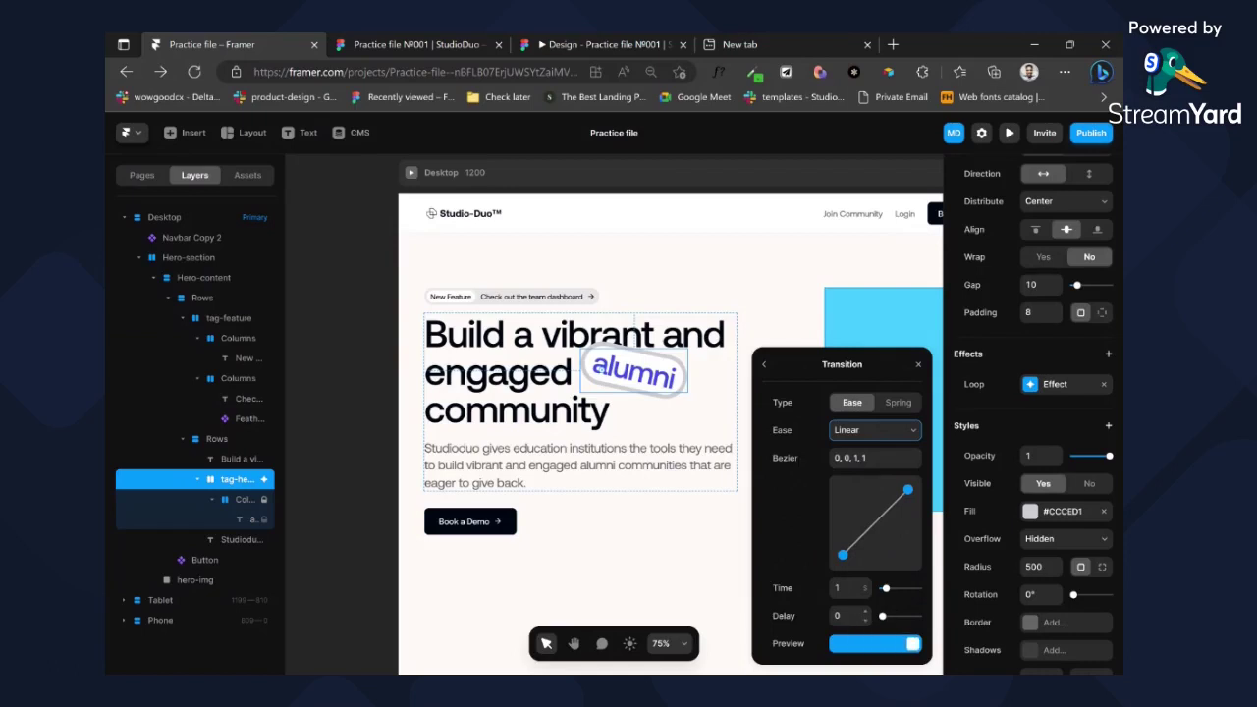
{"action": "left_click", "coordinate": [898, 404]}
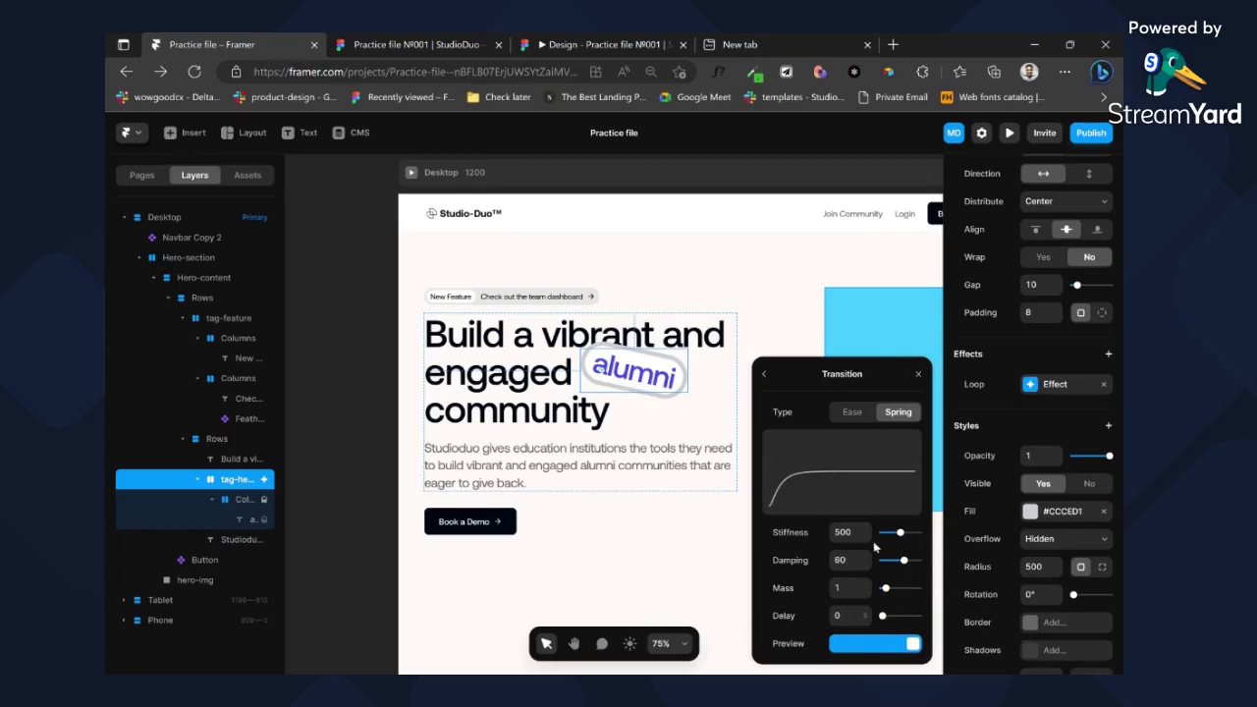
{"action": "left_click_drag", "start_coordinate": [897, 532], "coordinate": [920, 561]}
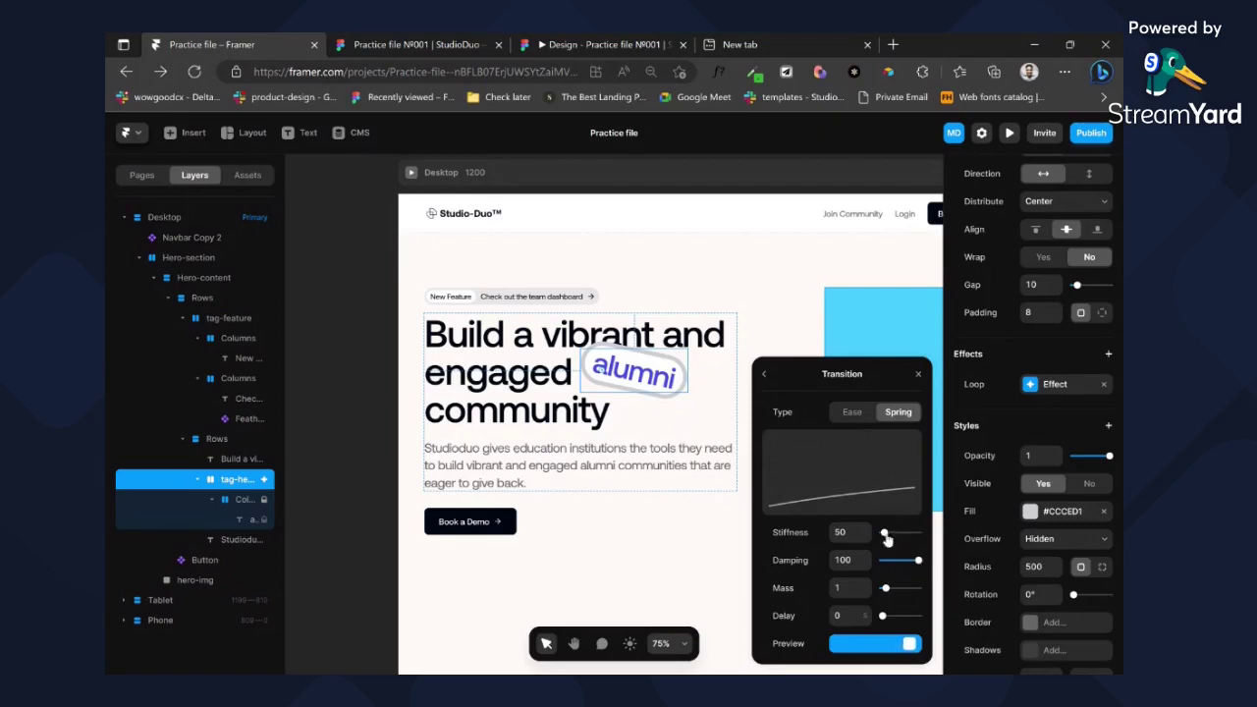
{"action": "left_click_drag", "start_coordinate": [885, 532], "coordinate": [891, 542]}
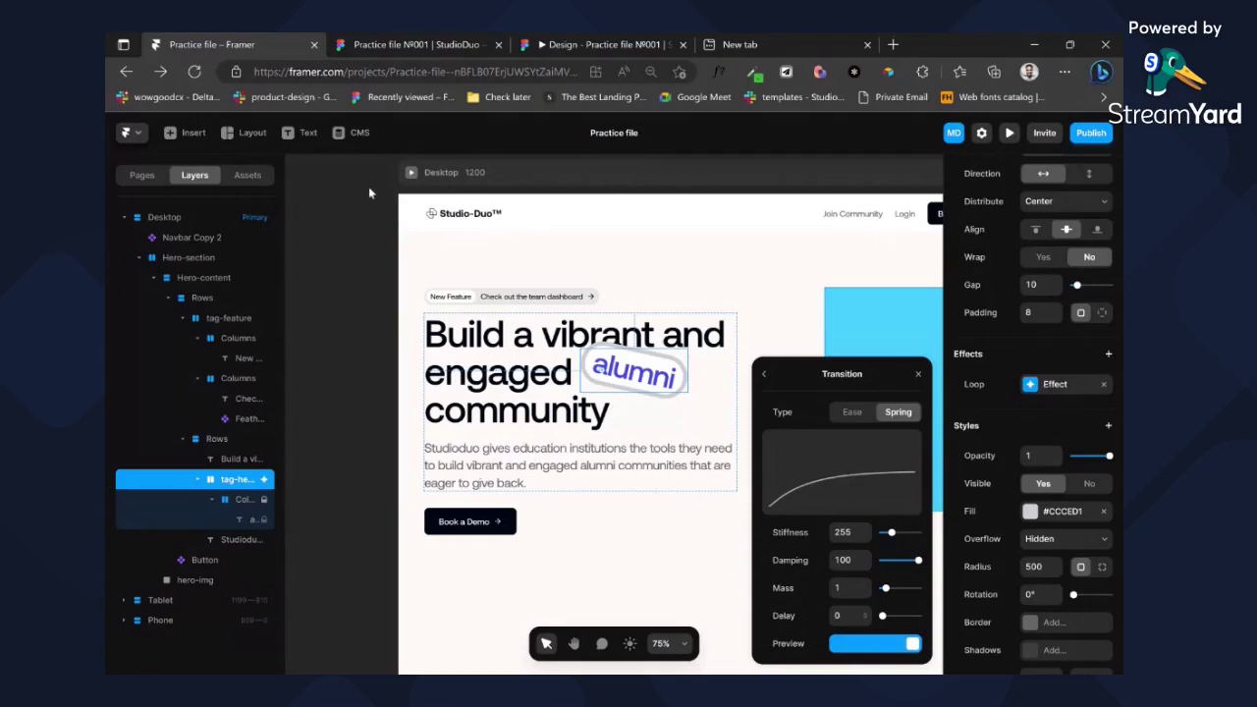
{"action": "left_click", "coordinate": [411, 174]}
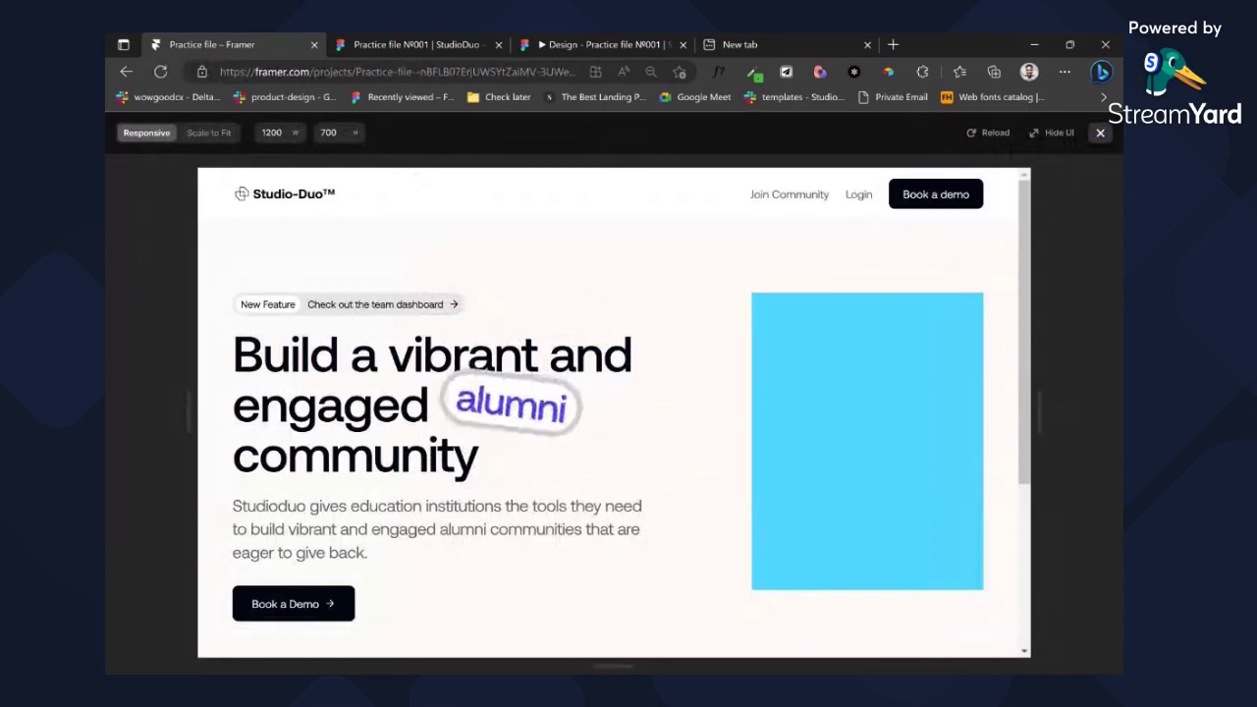
{"action": "left_click", "coordinate": [1100, 133]}
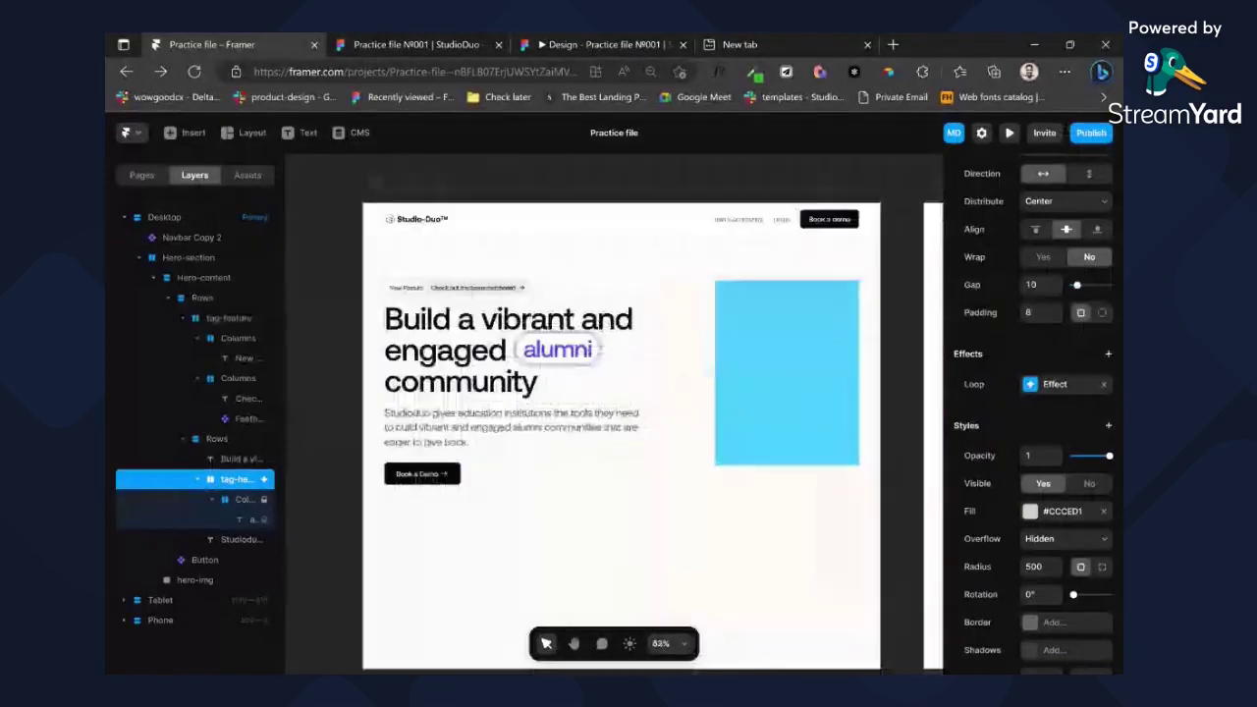
- Insert an image element from the media elements into the blue hero-img frame
{"action": "left_click", "coordinate": [752, 356]}
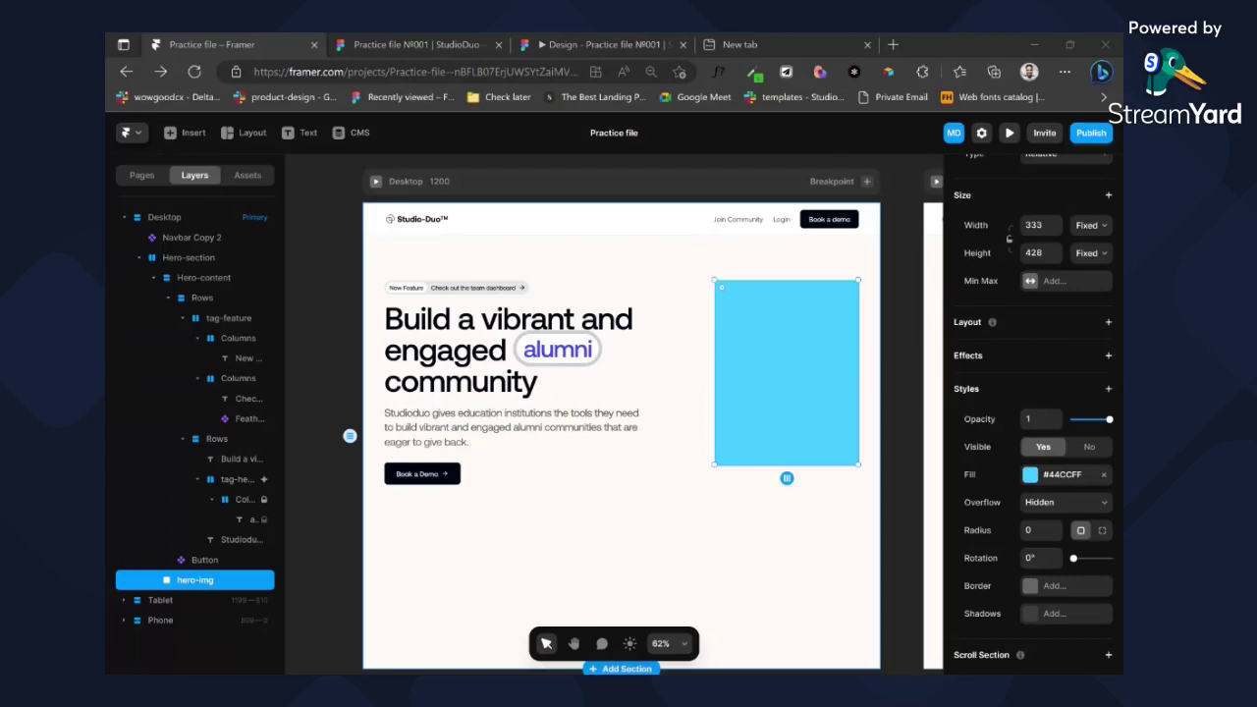
{"action": "left_click", "coordinate": [194, 136]}
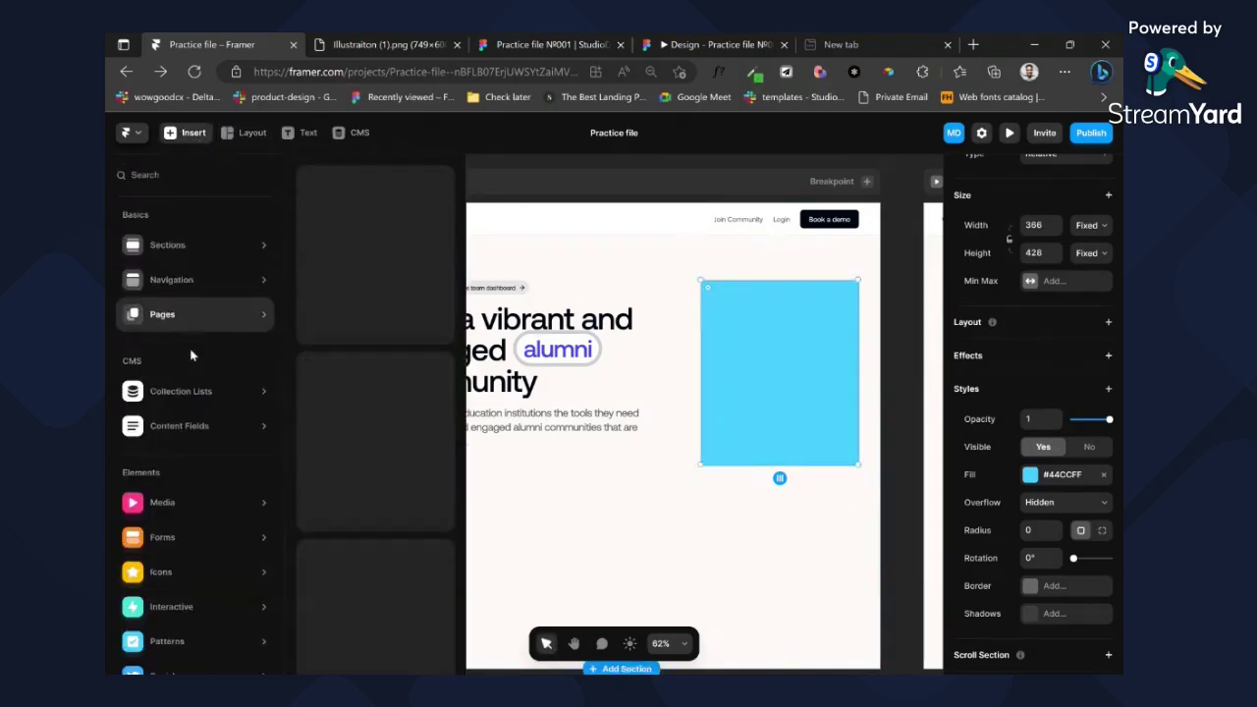
{"action": "mouse_move", "coordinate": [195, 506]}
{"action": "left_click_drag", "start_coordinate": [334, 223], "coordinate": [796, 373]}
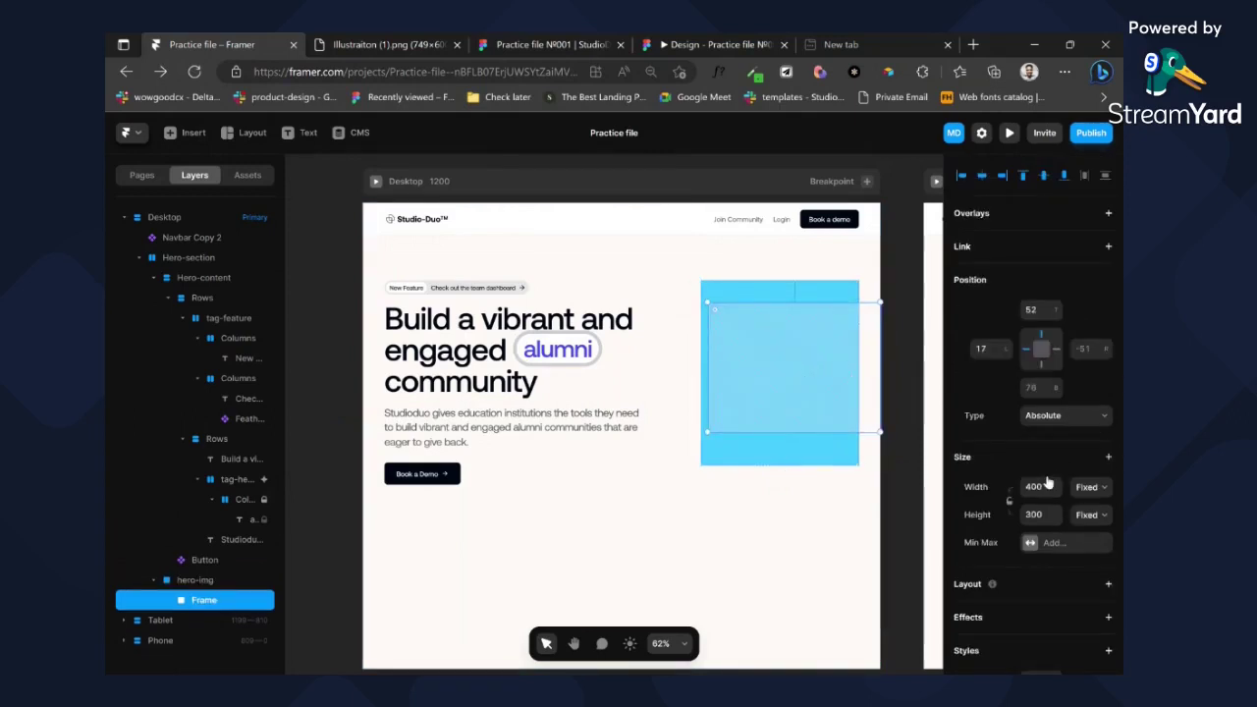
- Fill the new image frame with the file Illustraiton (1).png
{"action": "scroll", "coordinate": [1047, 470], "scroll_direction": "down", "scroll_amount": 3}
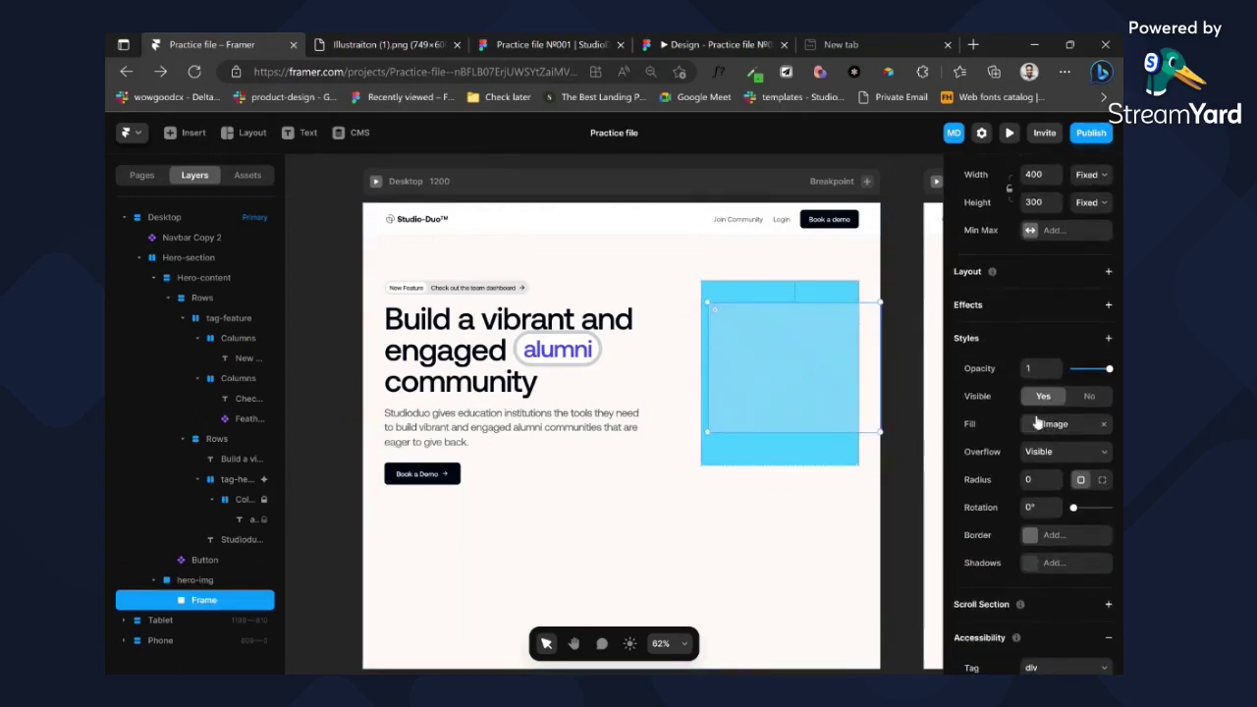
{"action": "left_click", "coordinate": [1040, 425]}
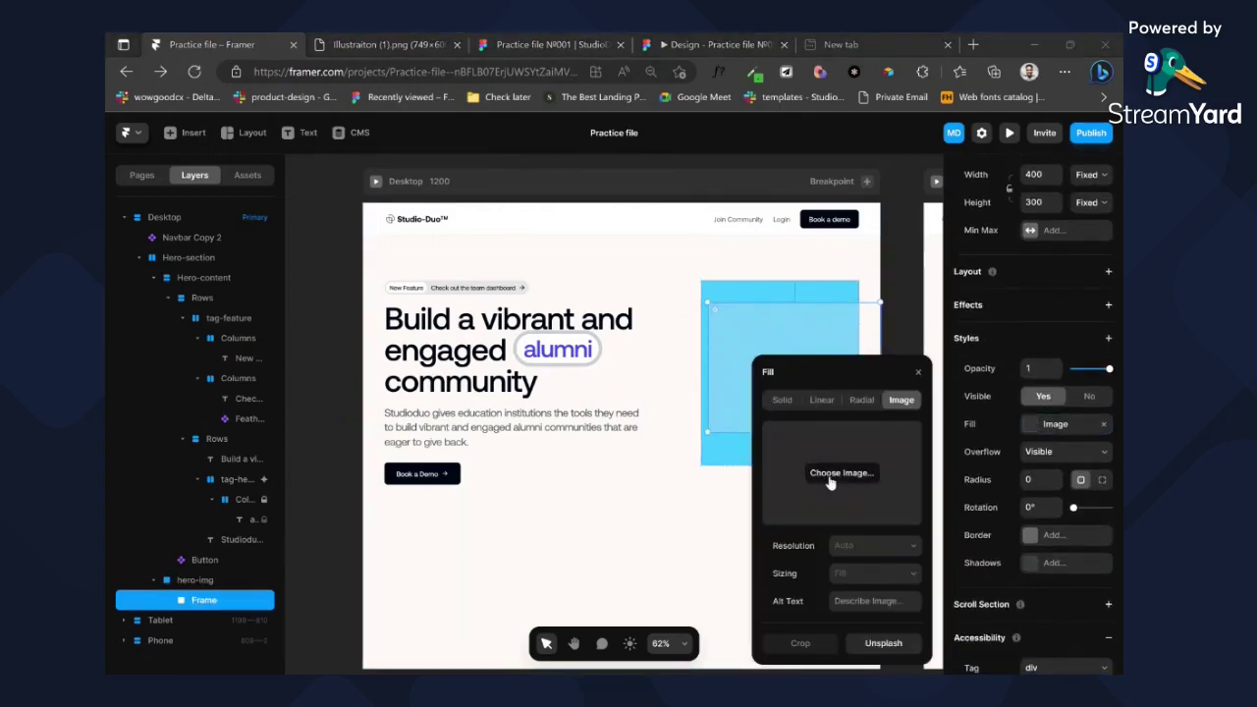
{"action": "left_click", "coordinate": [830, 478]}
{"action": "double_click", "coordinate": [599, 230]}
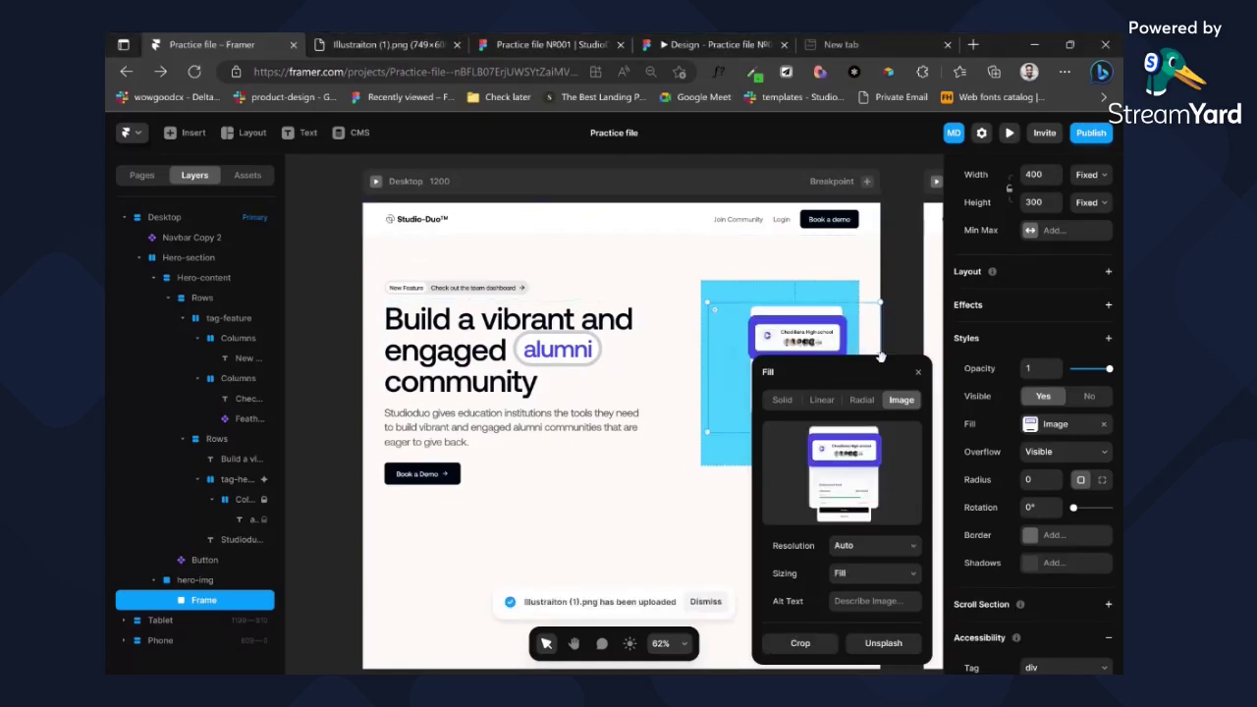
{"action": "left_click", "coordinate": [917, 372]}
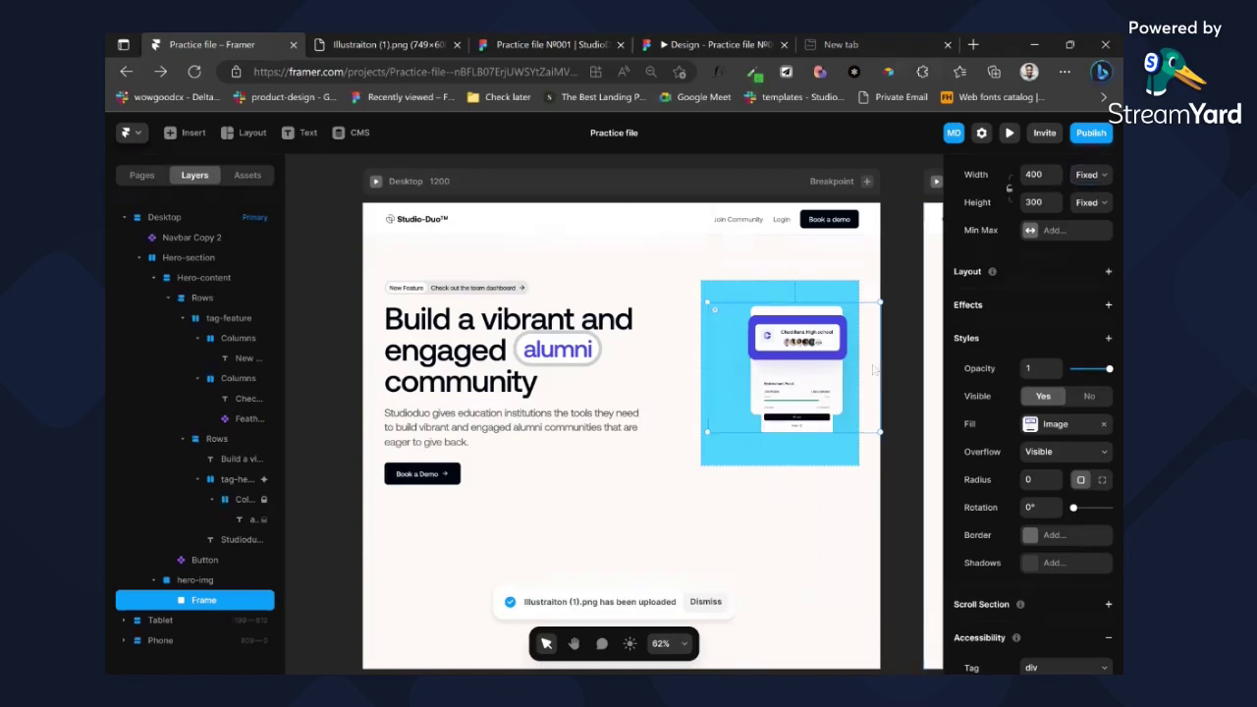
- Narrow the illustration frame to about 246 wide, and enlarge it to about 355 × 430
{"action": "left_click_drag", "start_coordinate": [880, 368], "coordinate": [818, 381]}
{"action": "left_click", "coordinate": [828, 362]}
{"action": "left_click", "coordinate": [784, 367]}
{"action": "left_click", "coordinate": [833, 385]}
{"action": "left_click", "coordinate": [788, 390]}
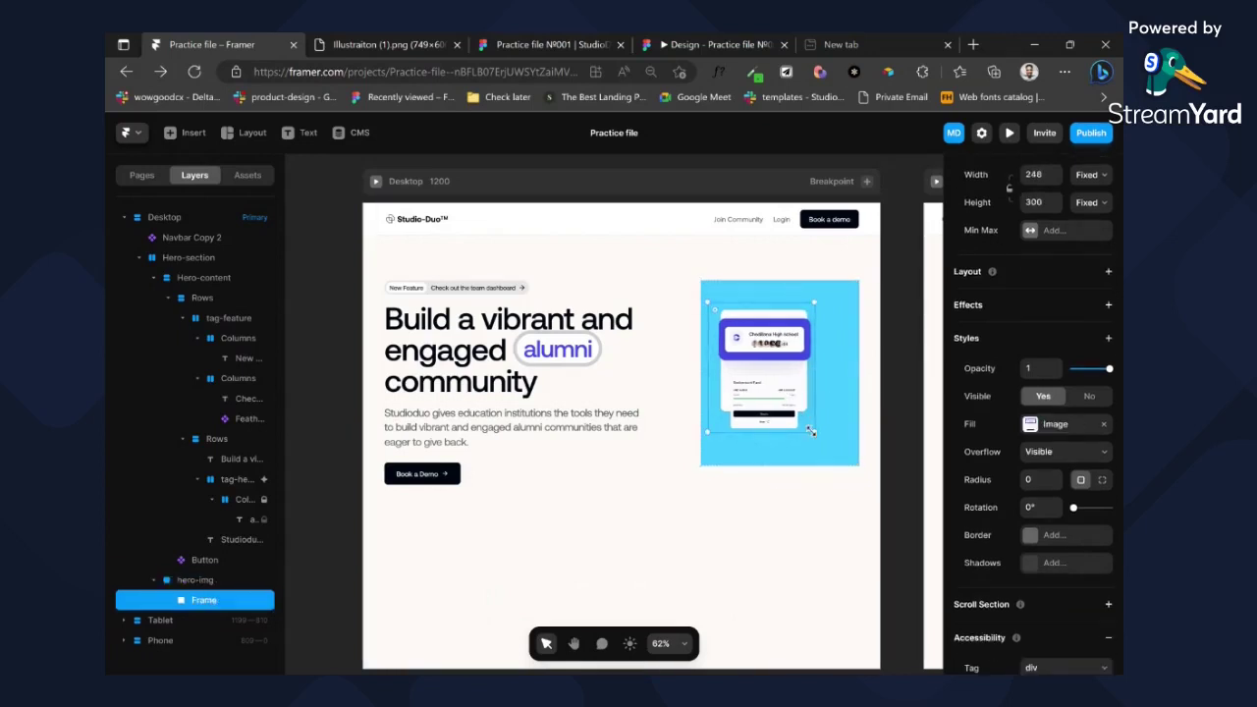
{"action": "left_click_drag", "start_coordinate": [814, 432], "coordinate": [839, 458]}
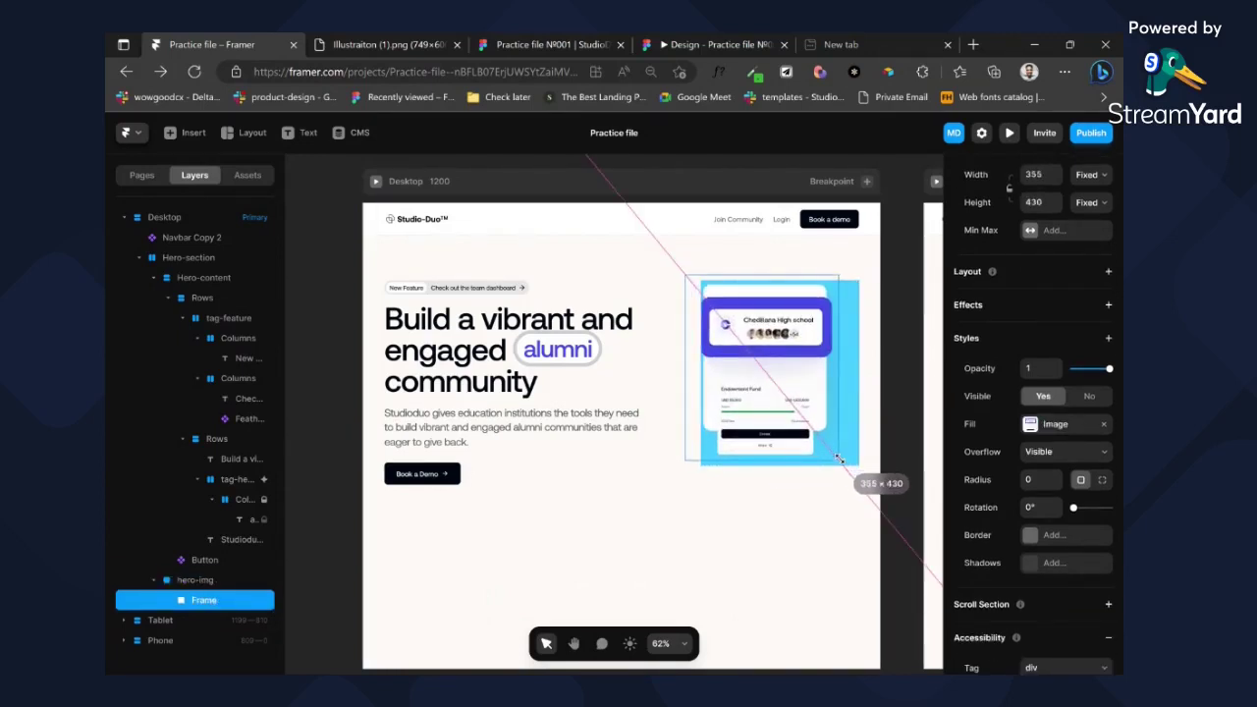
- Nudge the illustration frame to the right until it sits roughly over the blue hero-img frame
{"action": "mouse_move", "coordinate": [807, 378]}
{"action": "left_mouse_down"}
{"action": "mouse_move", "coordinate": [824, 394]}
{"action": "mouse_move", "coordinate": [814, 374]}
{"action": "left_mouse_up"}
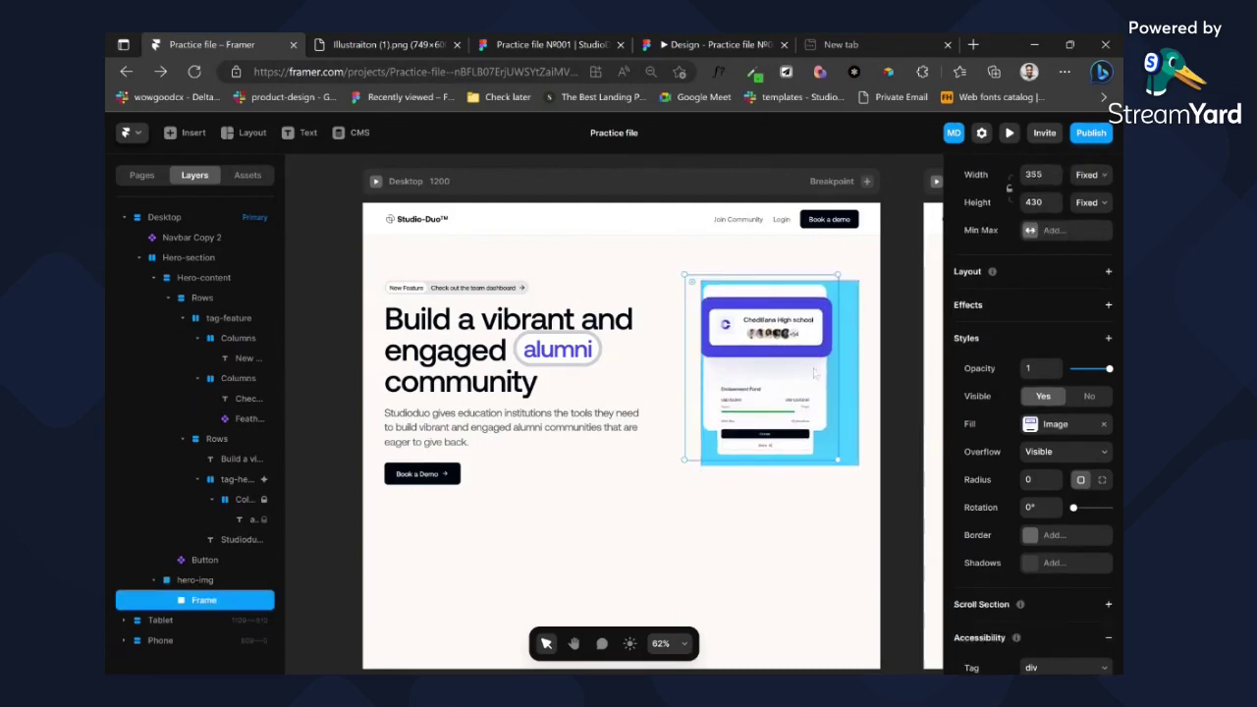
{"action": "key", "text": "Right"}
{"action": "key", "text": "Right"}
{"action": "key", "text": "Right"}
{"action": "key", "text": "Right"}
{"action": "key", "text": "Right"}
{"action": "key", "text": "Right"}
{"action": "key", "text": "Right"}
{"action": "key", "text": "Right"}
{"action": "key", "text": "Right"}
{"action": "key", "text": "Right"}
{"action": "key", "text": "Right"}
{"action": "key", "text": "Right"}
{"action": "key", "text": "Right"}
{"action": "key", "text": "Right"}
{"action": "key", "text": "Right"}
{"action": "key", "text": "Right"}
{"action": "key", "text": "Right"}
{"action": "key", "text": "Right"}
{"action": "key", "text": "Right"}
{"action": "key", "text": "Right"}
{"action": "key", "text": "Right"}
{"action": "key", "text": "Right"}
{"action": "key", "text": "Right"}
{"action": "key", "text": "Right"}
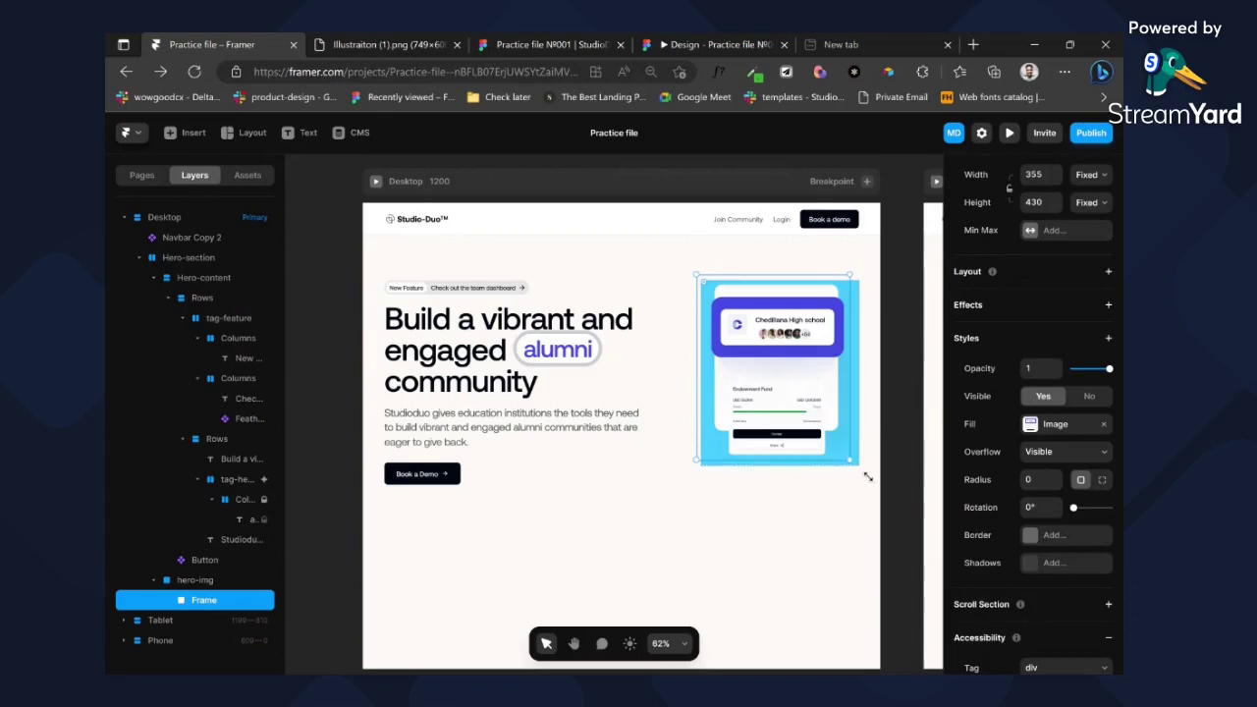
- Enlarge the illustration frame to about 410 × 486 and center it horizontally within the hero-img frame
{"action": "left_click_drag", "start_coordinate": [868, 477], "coordinate": [874, 484]}
{"action": "left_click_drag", "start_coordinate": [798, 403], "coordinate": [792, 403]}
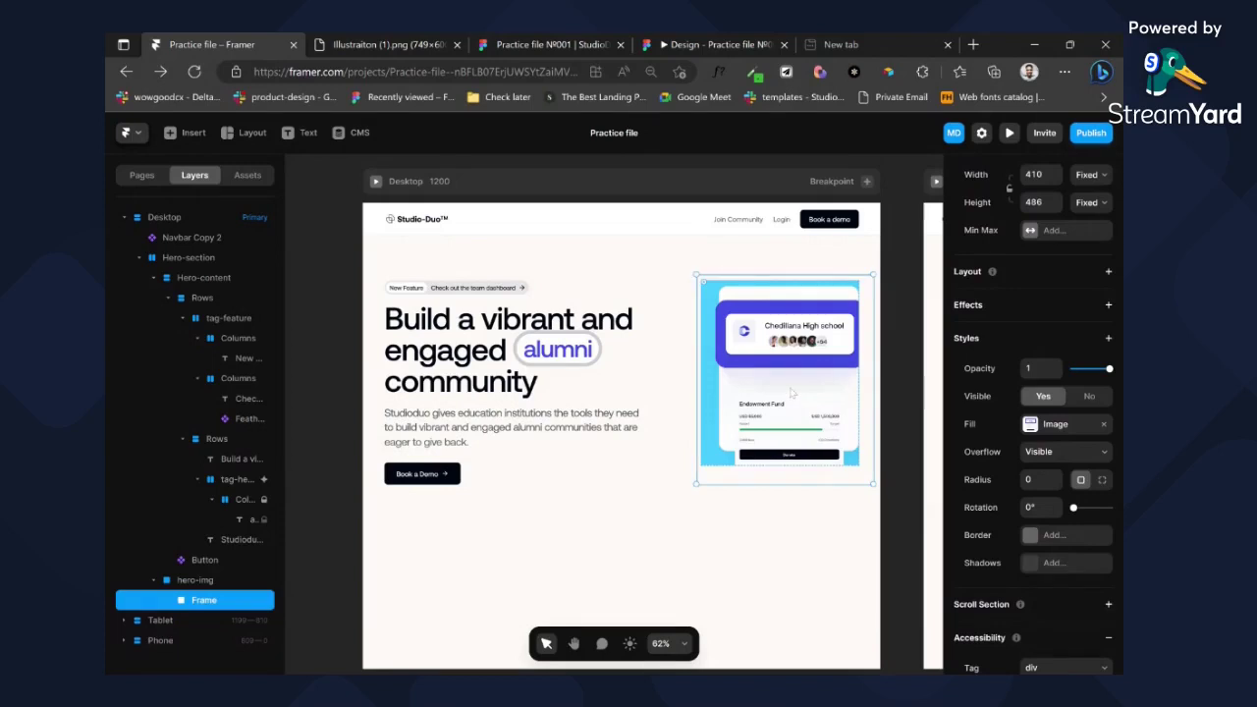
{"action": "scroll", "coordinate": [1004, 241], "scroll_direction": "up", "scroll_amount": 5}
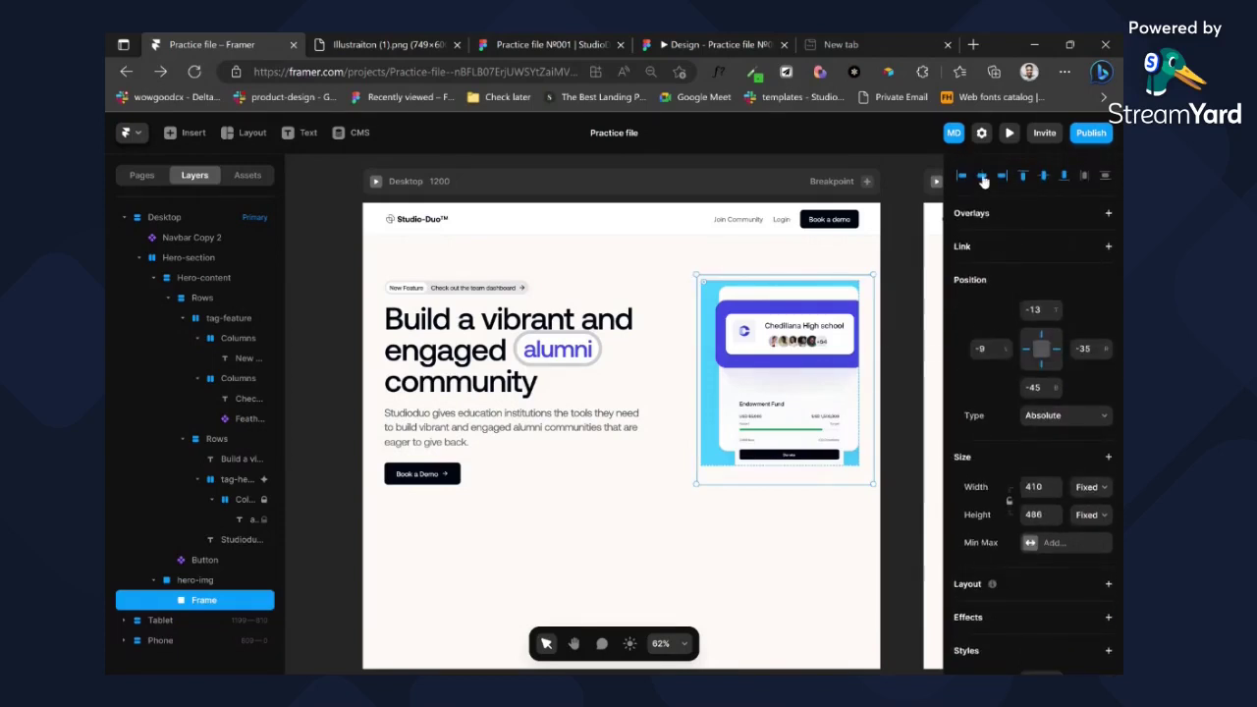
{"action": "left_click", "coordinate": [982, 177]}
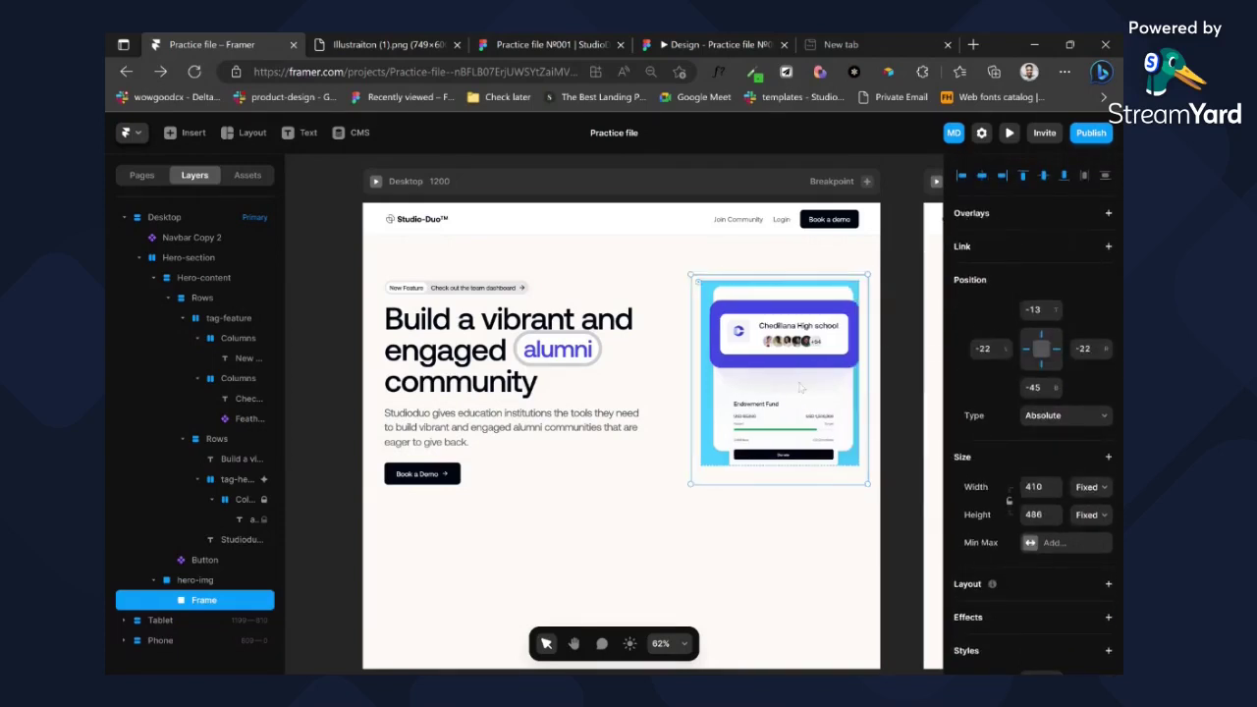
{"action": "left_click_drag", "start_coordinate": [800, 388], "coordinate": [798, 386]}
{"action": "key", "text": "ctrl+z"}
- Remove the blue fill from the hero-img frame behind the illustration
{"action": "left_click", "coordinate": [754, 289]}
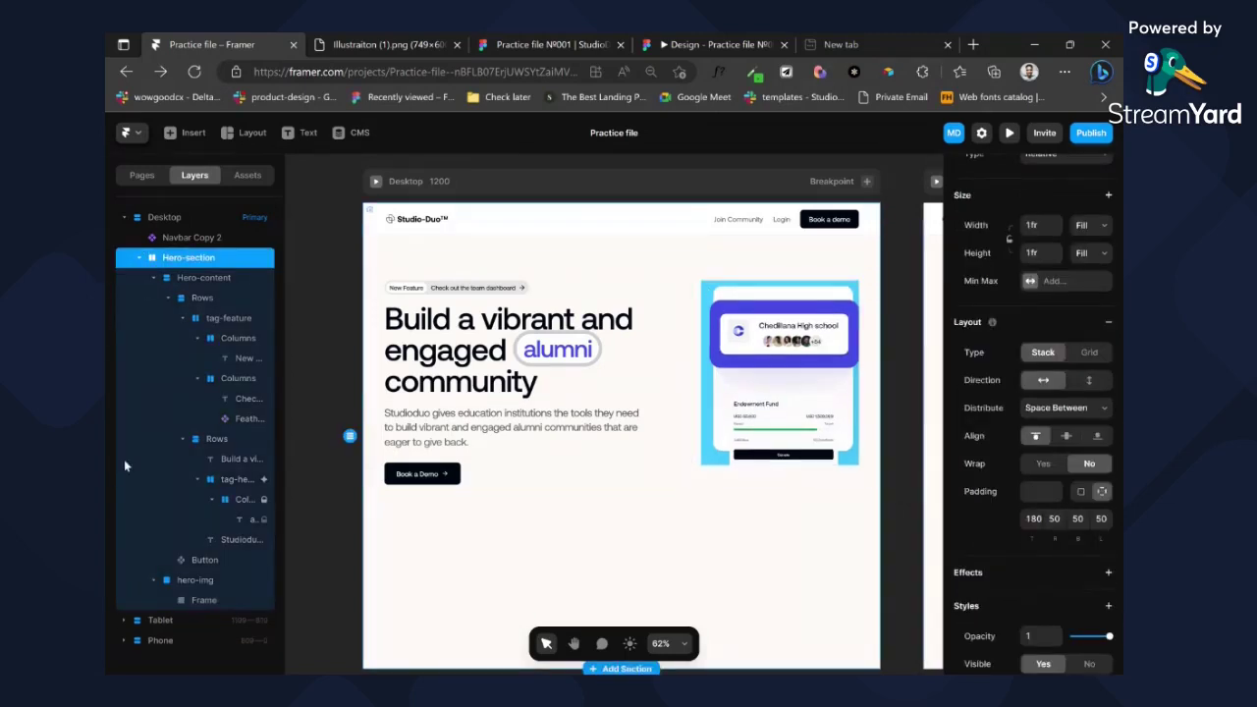
{"action": "left_click", "coordinate": [201, 581]}
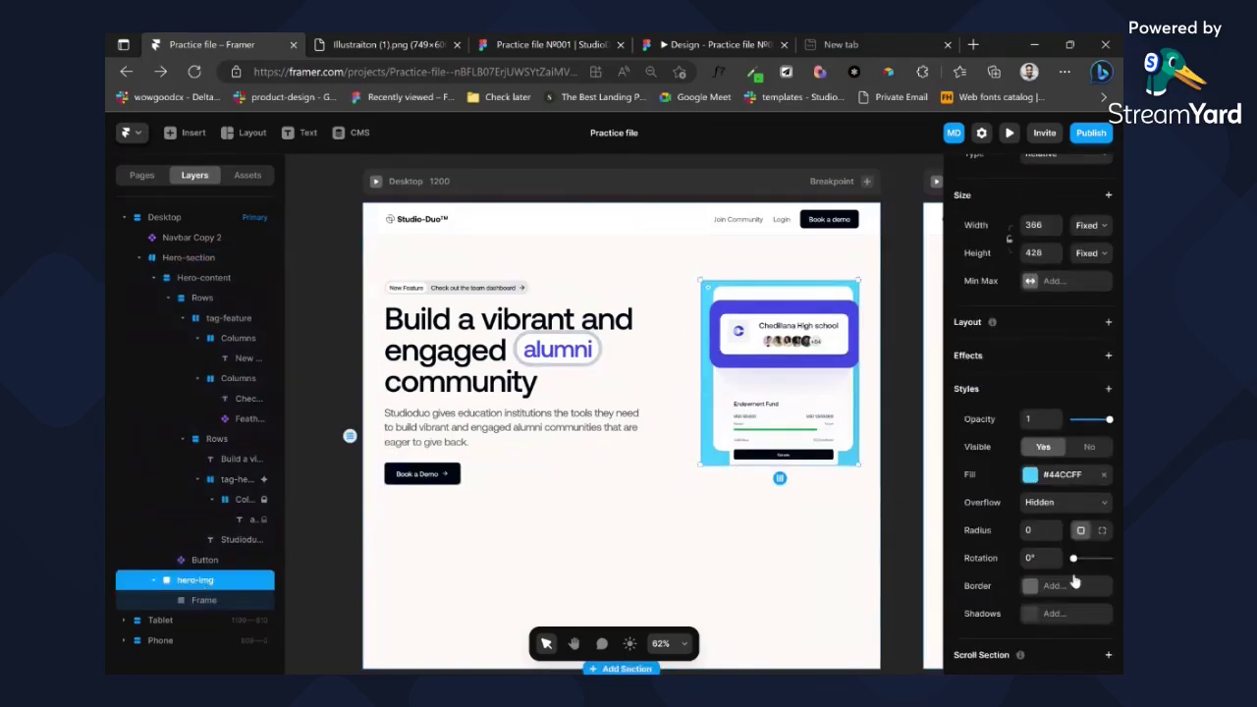
{"action": "left_click", "coordinate": [1103, 474]}
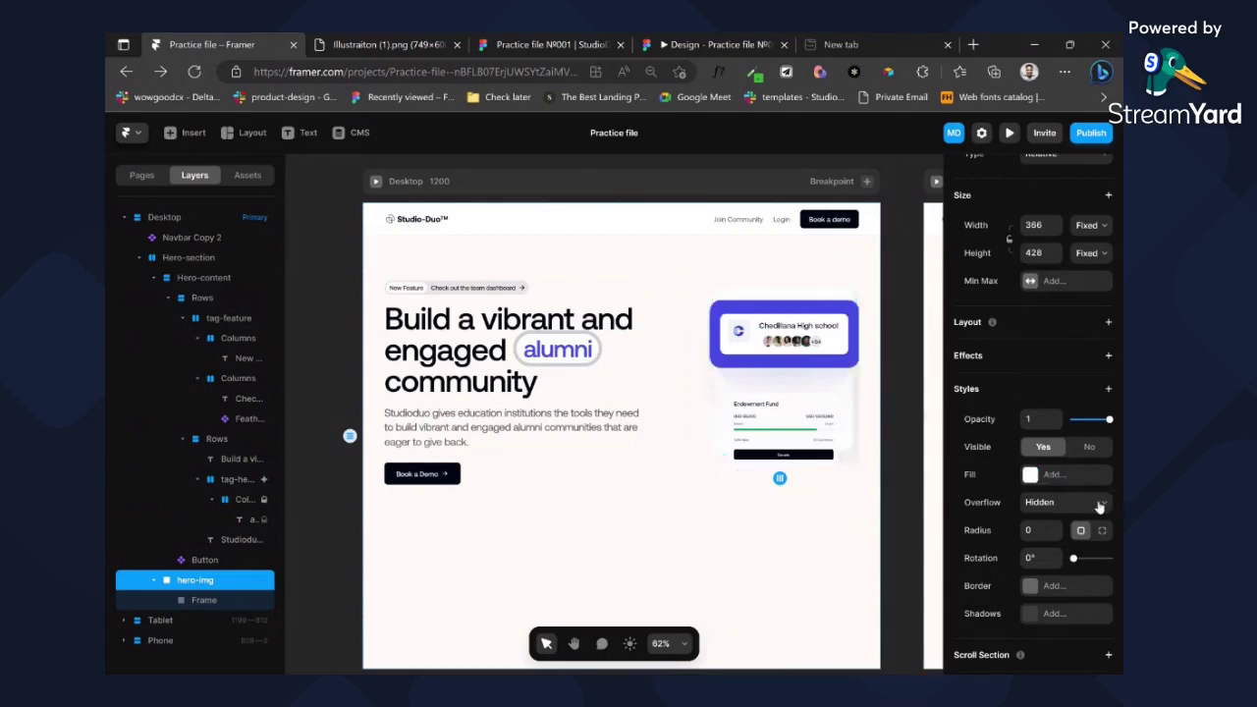
- Set the hero-img frame's overflow to Visible, and enlarge the illustration frame inside it to about 438 × 508
{"action": "left_click", "coordinate": [1099, 503]}
{"action": "left_click", "coordinate": [1058, 531]}
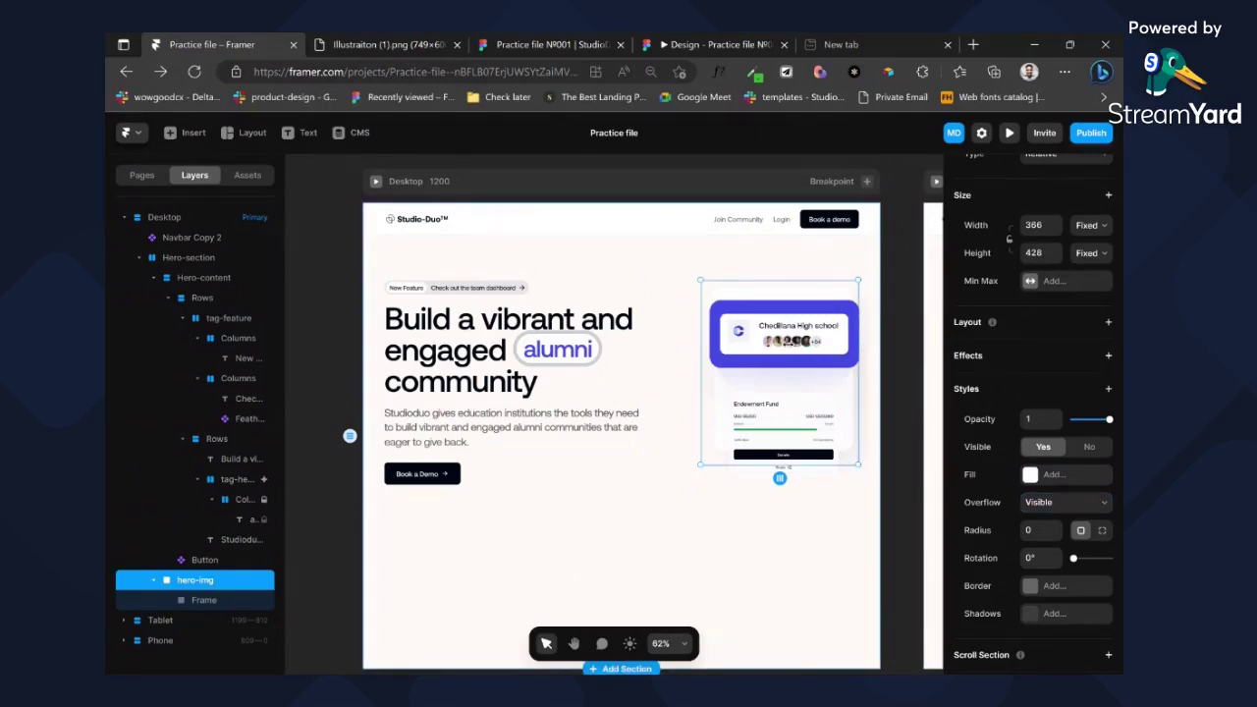
{"action": "left_click", "coordinate": [789, 350]}
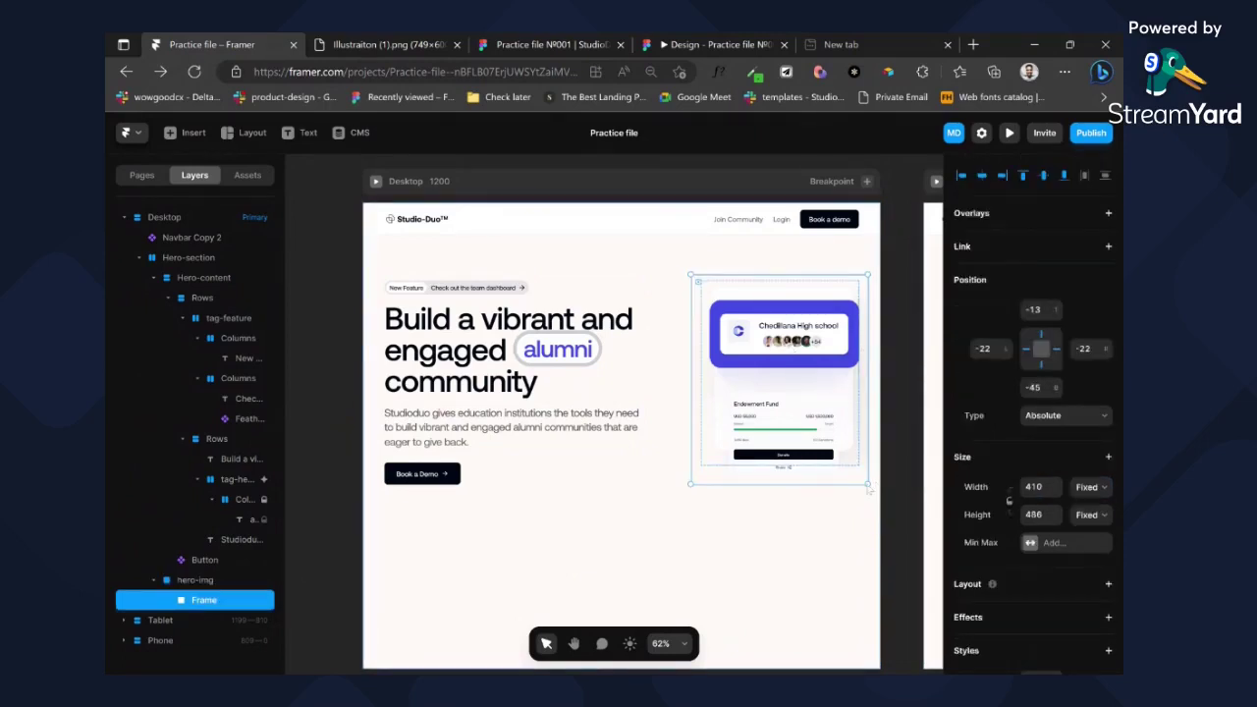
{"action": "left_click_drag", "start_coordinate": [870, 483], "coordinate": [881, 496]}
{"action": "left_click_drag", "start_coordinate": [819, 419], "coordinate": [811, 411]}
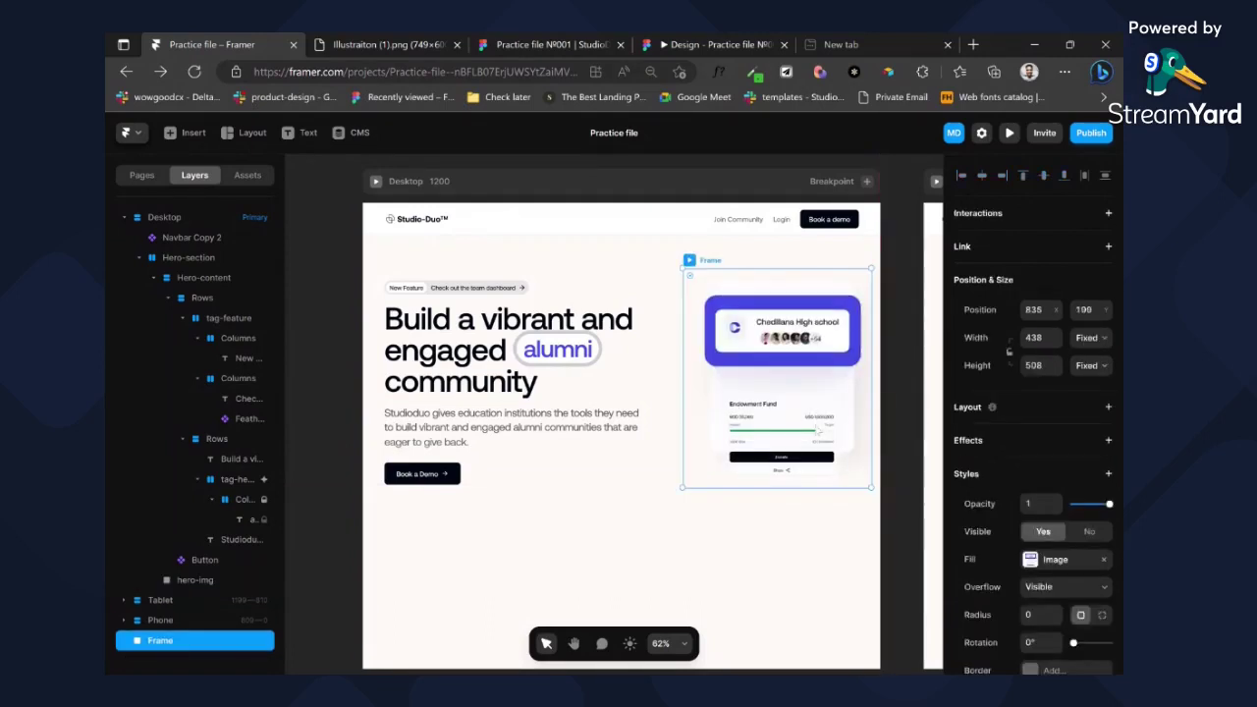
{"action": "key", "text": "ctrl+z"}
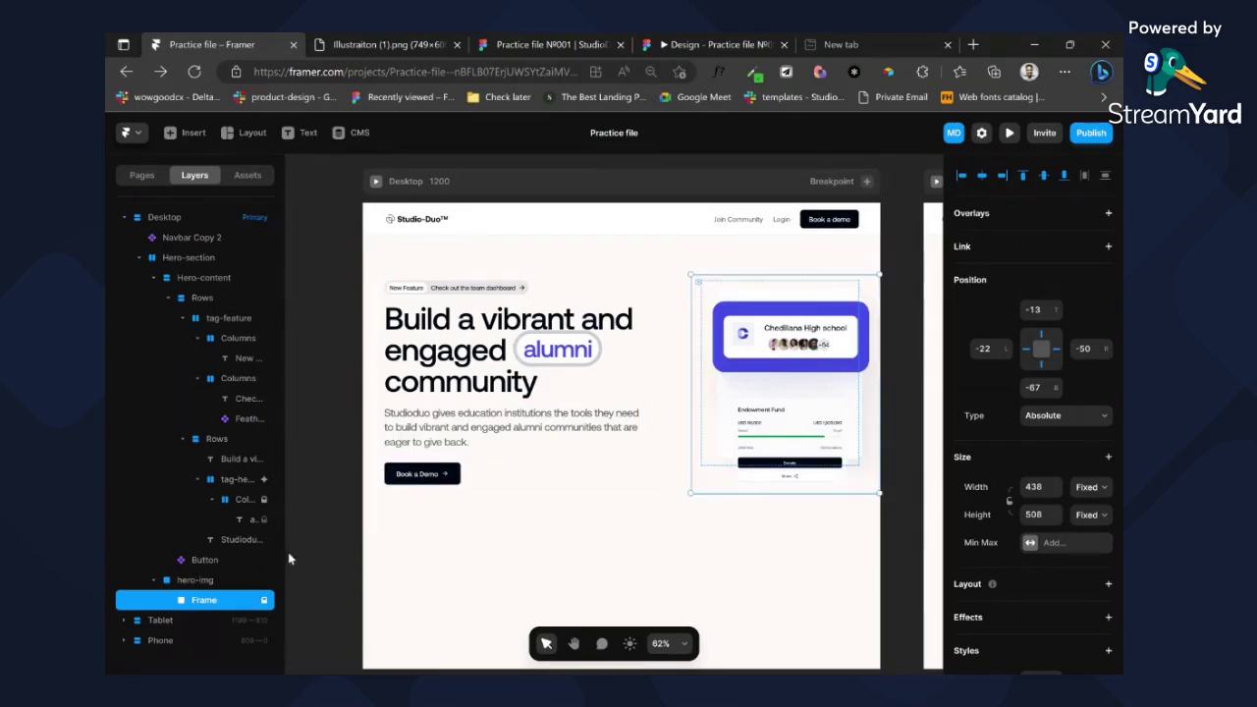
- Widen the hero-img frame to about 418 by extending its left edge
{"action": "left_click", "coordinate": [718, 586]}
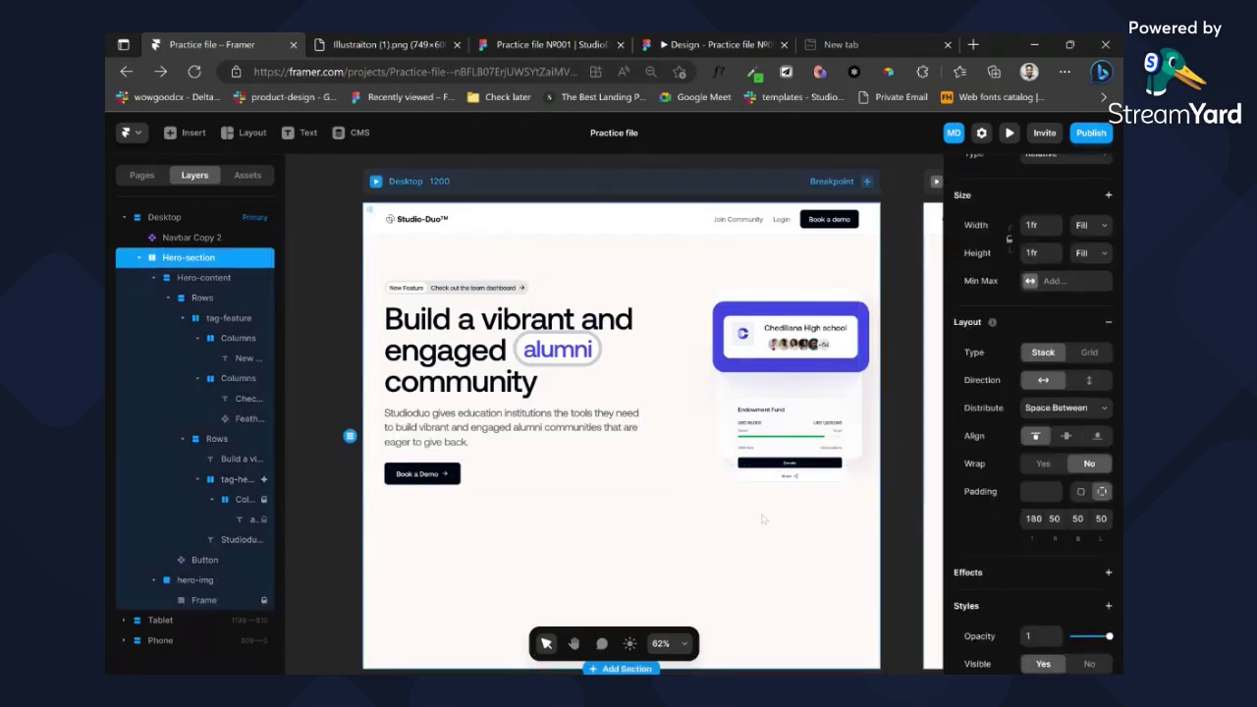
{"action": "scroll", "coordinate": [763, 520], "scroll_direction": "up", "scroll_amount": 5}
{"action": "scroll", "coordinate": [757, 492], "scroll_direction": "down", "scroll_amount": 5}
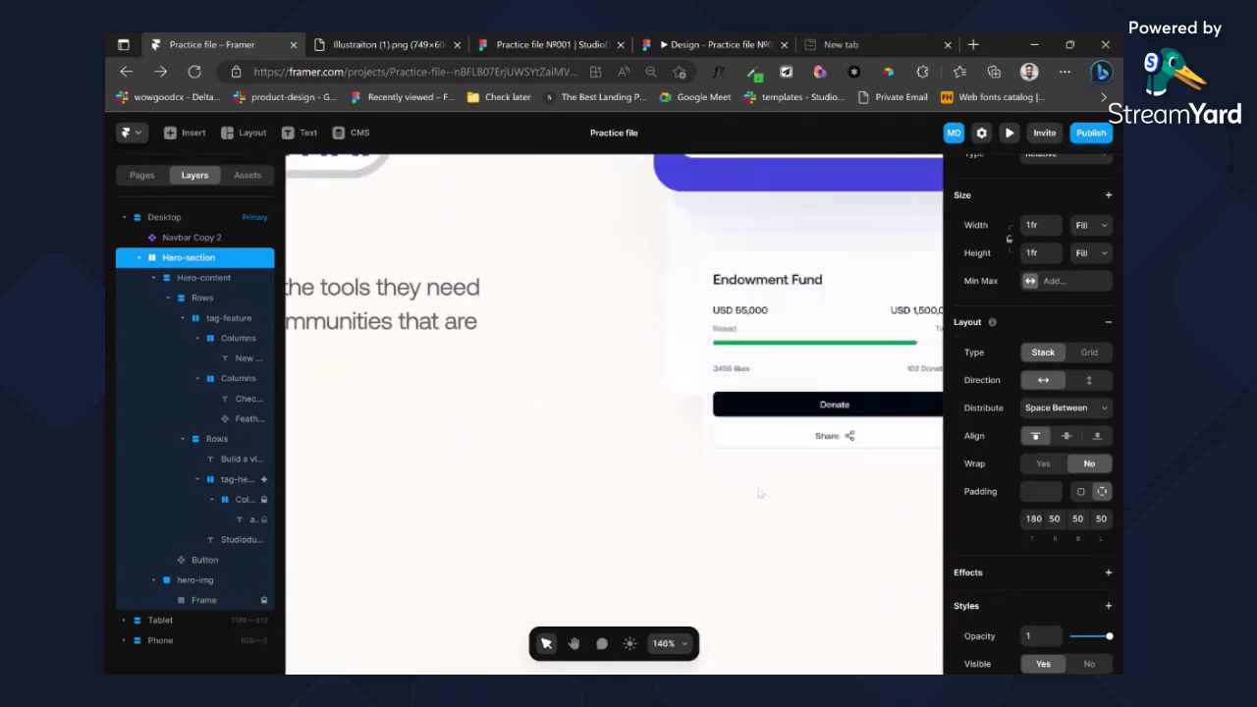
{"action": "scroll", "coordinate": [732, 447], "scroll_direction": "up", "scroll_amount": 4}
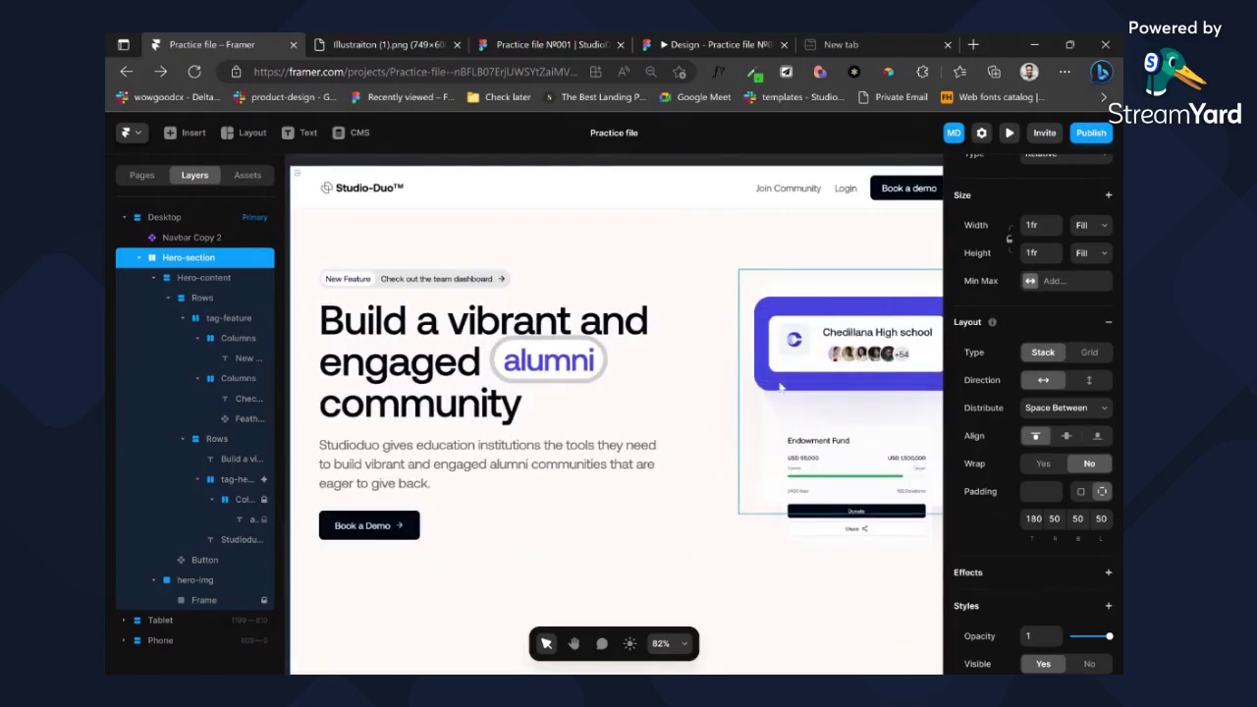
{"action": "left_click", "coordinate": [770, 391]}
{"action": "scroll", "coordinate": [770, 390], "scroll_direction": "down", "scroll_amount": 3}
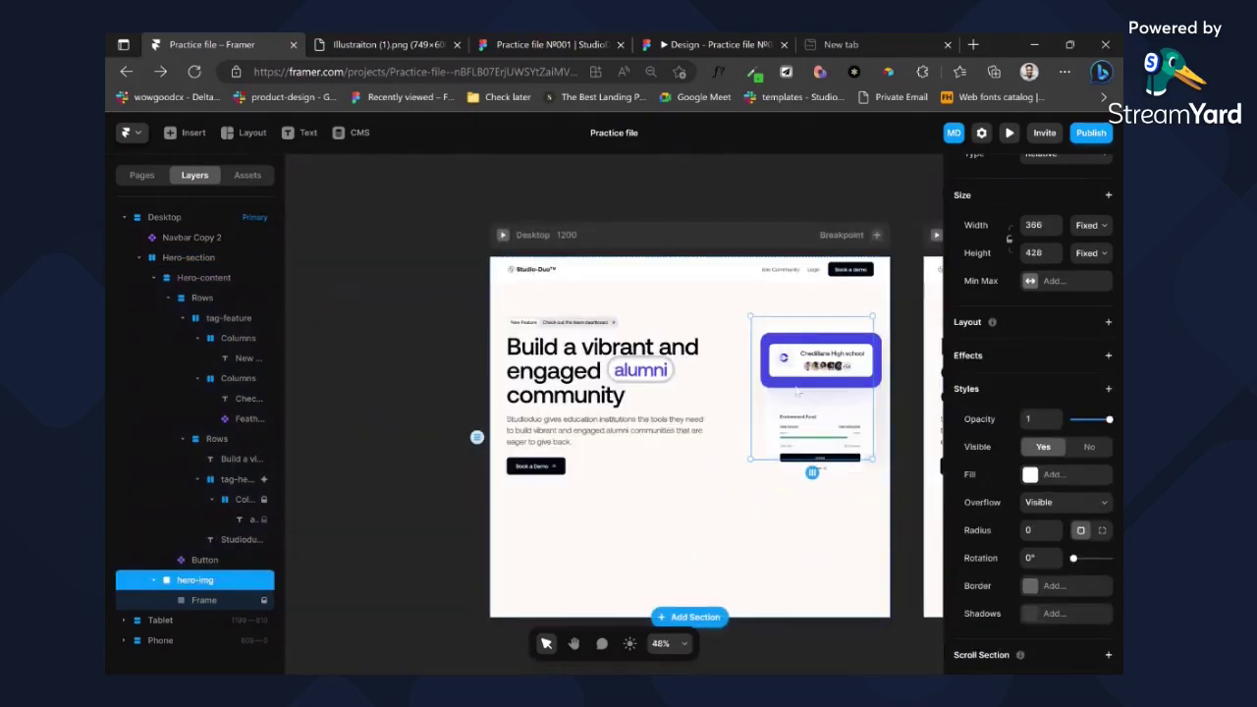
{"action": "left_click_drag", "start_coordinate": [743, 370], "coordinate": [733, 366]}
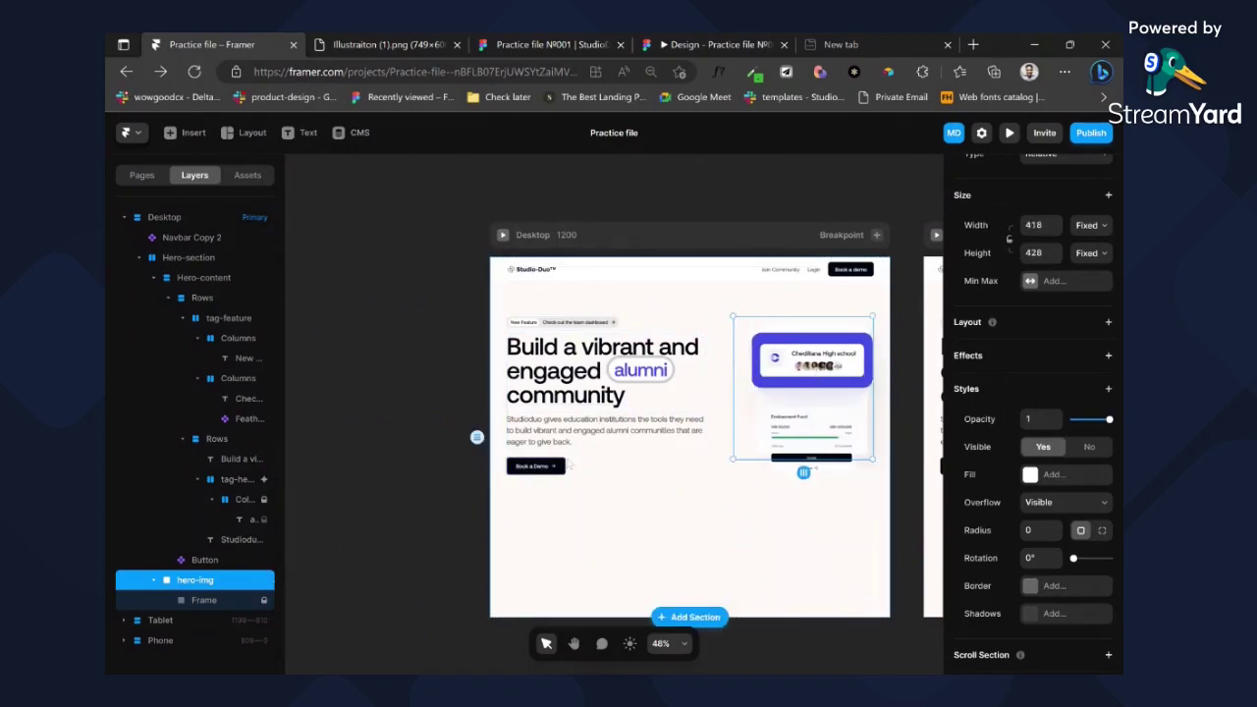
{"action": "left_click", "coordinate": [614, 499]}
- Switch to the Figma practice file and copy the Social proof section with the Figma to HTML with Framer plugin
{"action": "scroll", "coordinate": [648, 412], "scroll_direction": "down", "scroll_amount": 3}
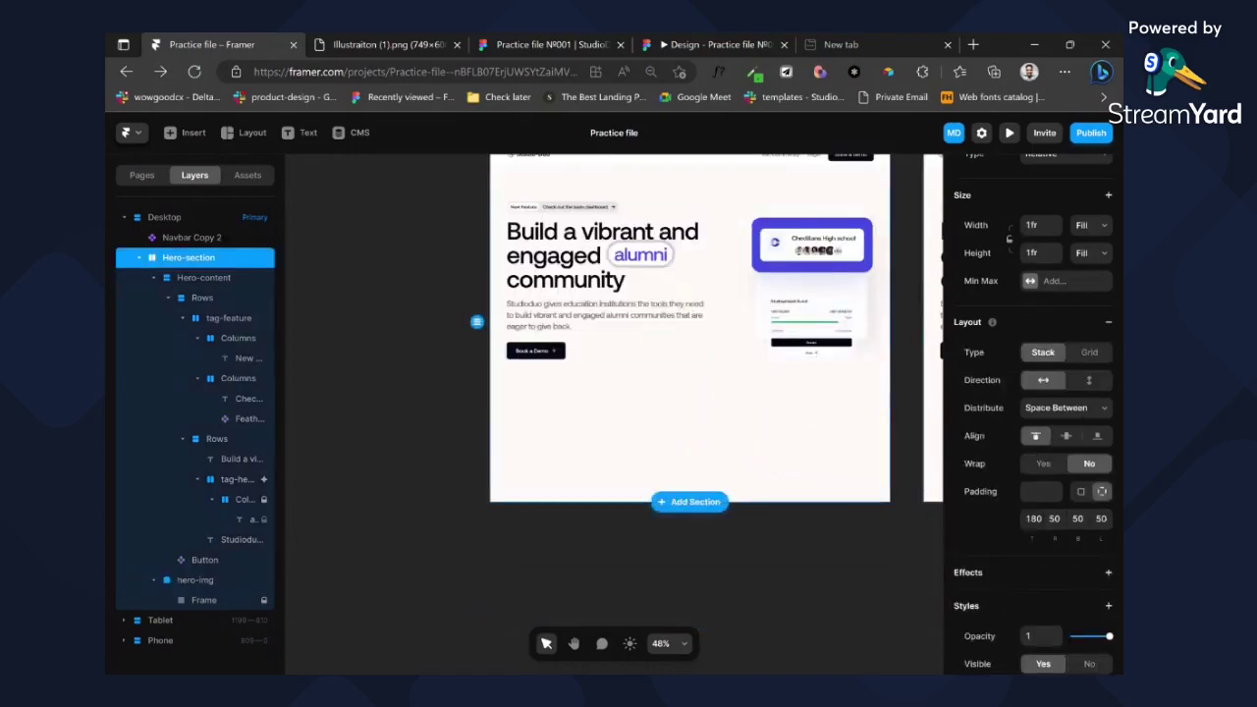
{"action": "left_click", "coordinate": [537, 42]}
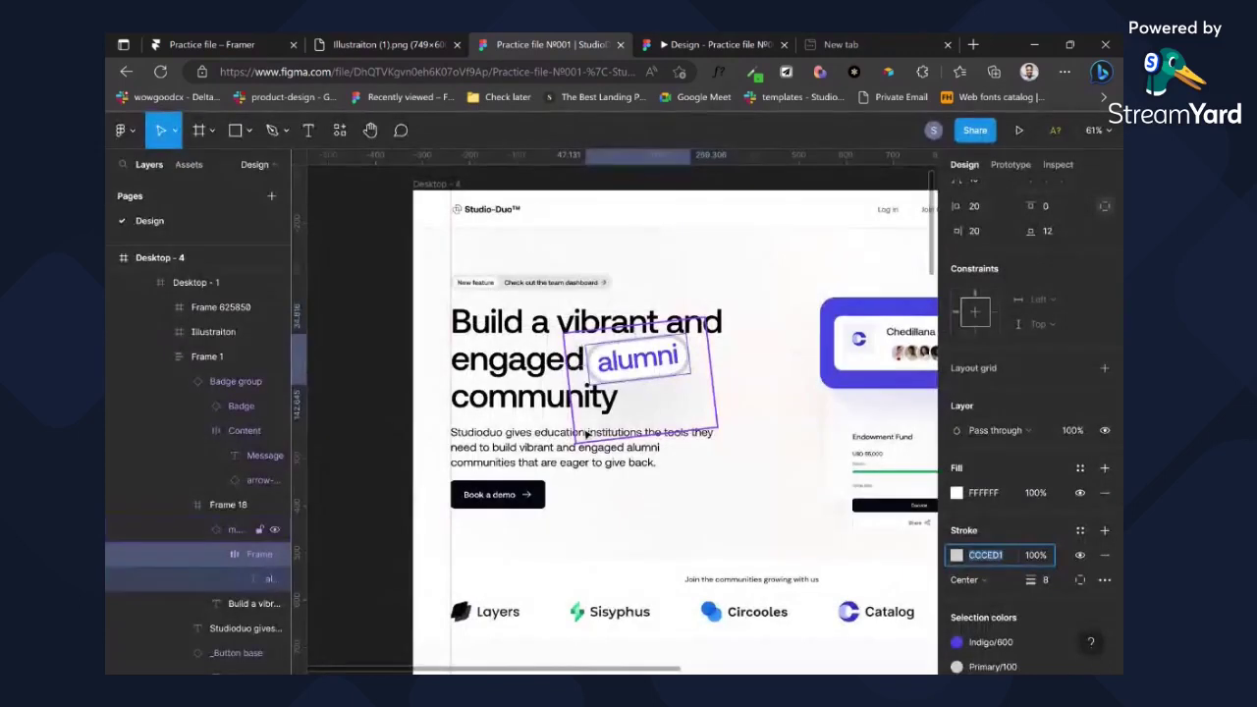
{"action": "scroll", "coordinate": [590, 440], "scroll_direction": "down", "scroll_amount": 2}
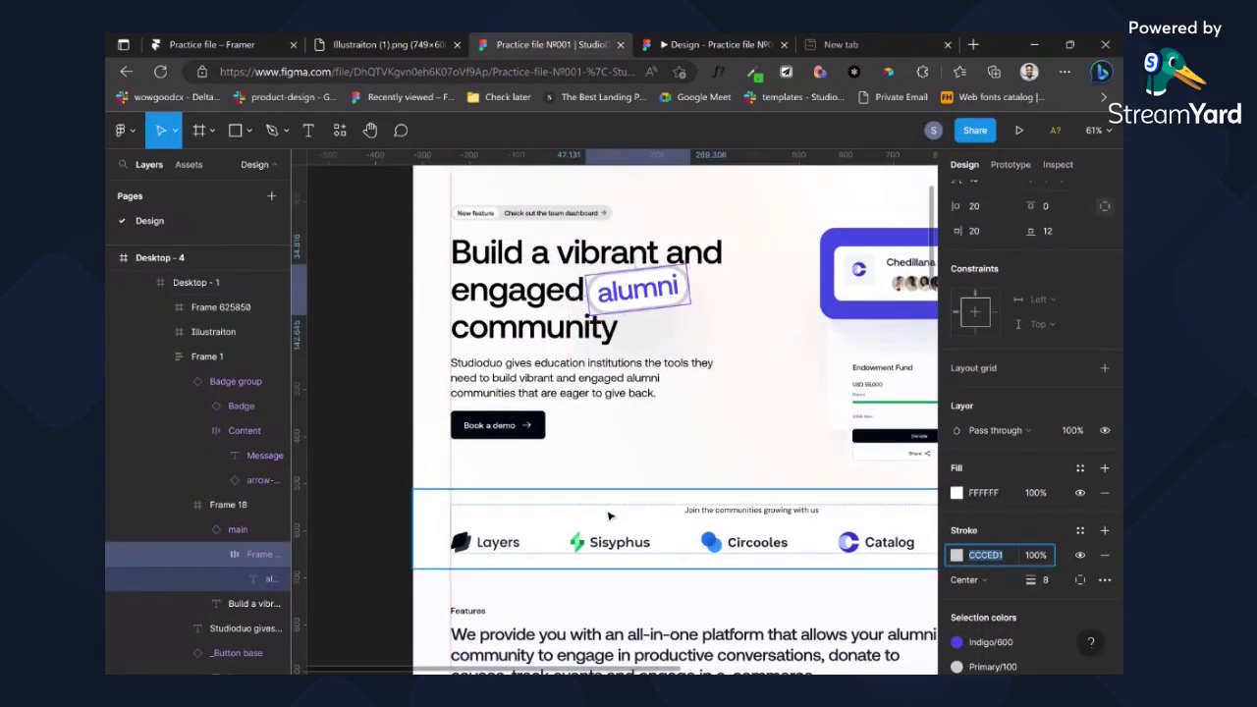
{"action": "left_click", "coordinate": [603, 501]}
{"action": "key", "text": "ctrl+slash"}
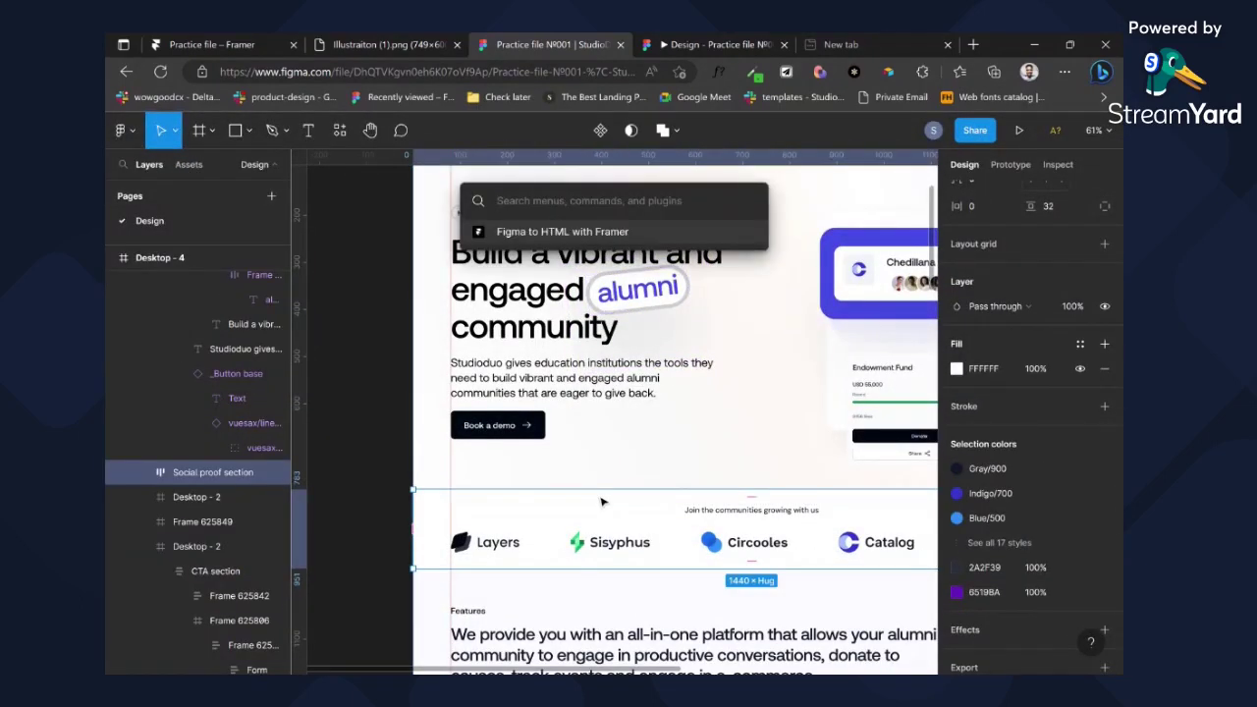
{"action": "key", "text": "Return"}
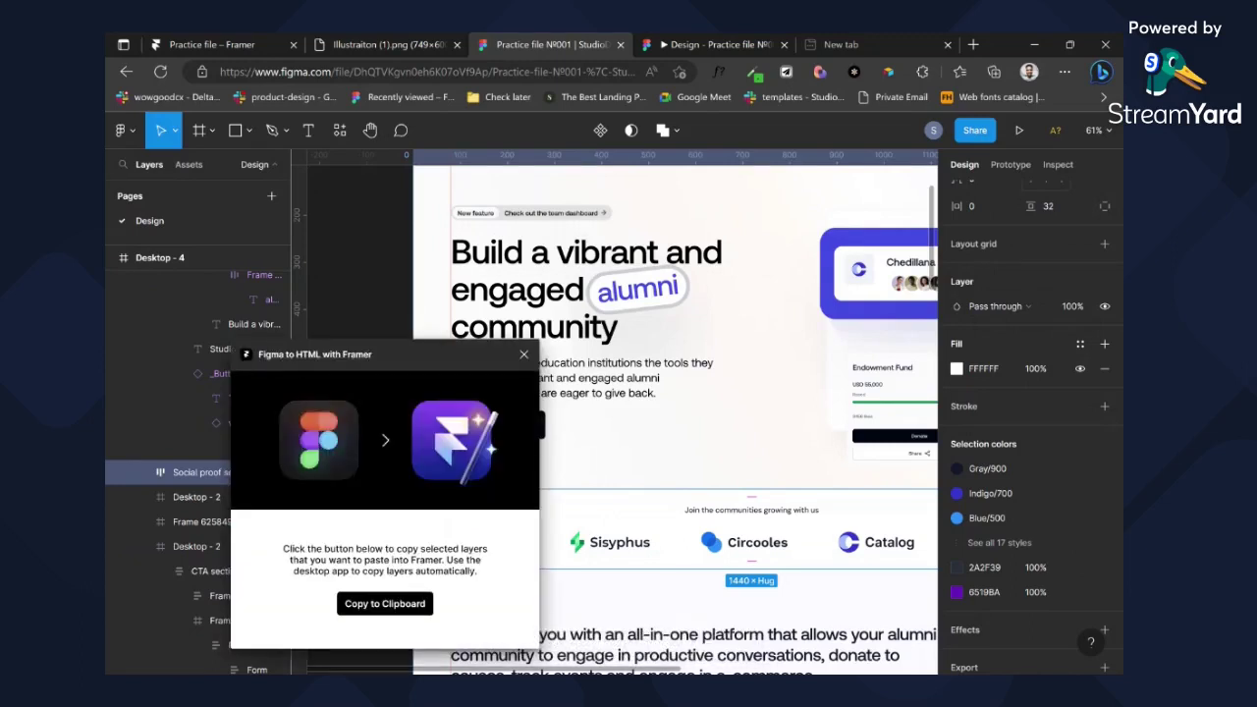
{"action": "left_click", "coordinate": [398, 600]}
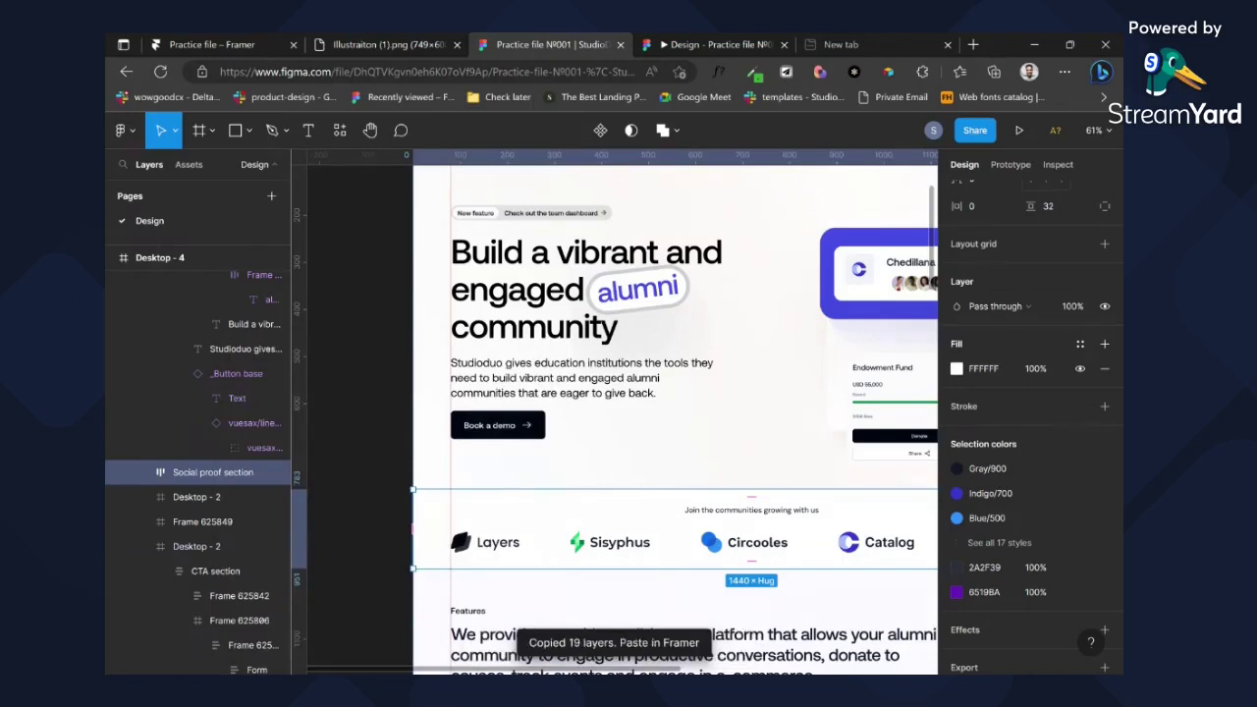
- Return to Framer and paste the copied Social proof section into the Desktop breakpoint below the Hero-section
{"action": "left_click", "coordinate": [218, 46]}
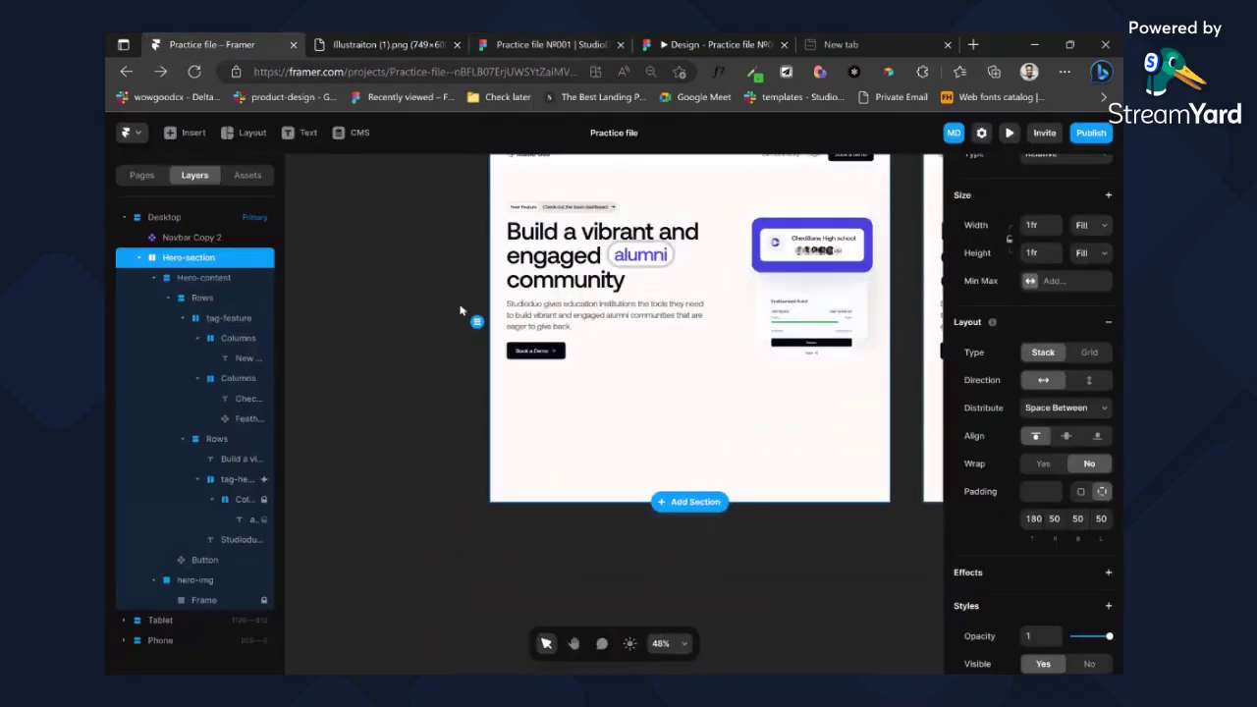
{"action": "left_click", "coordinate": [546, 237]}
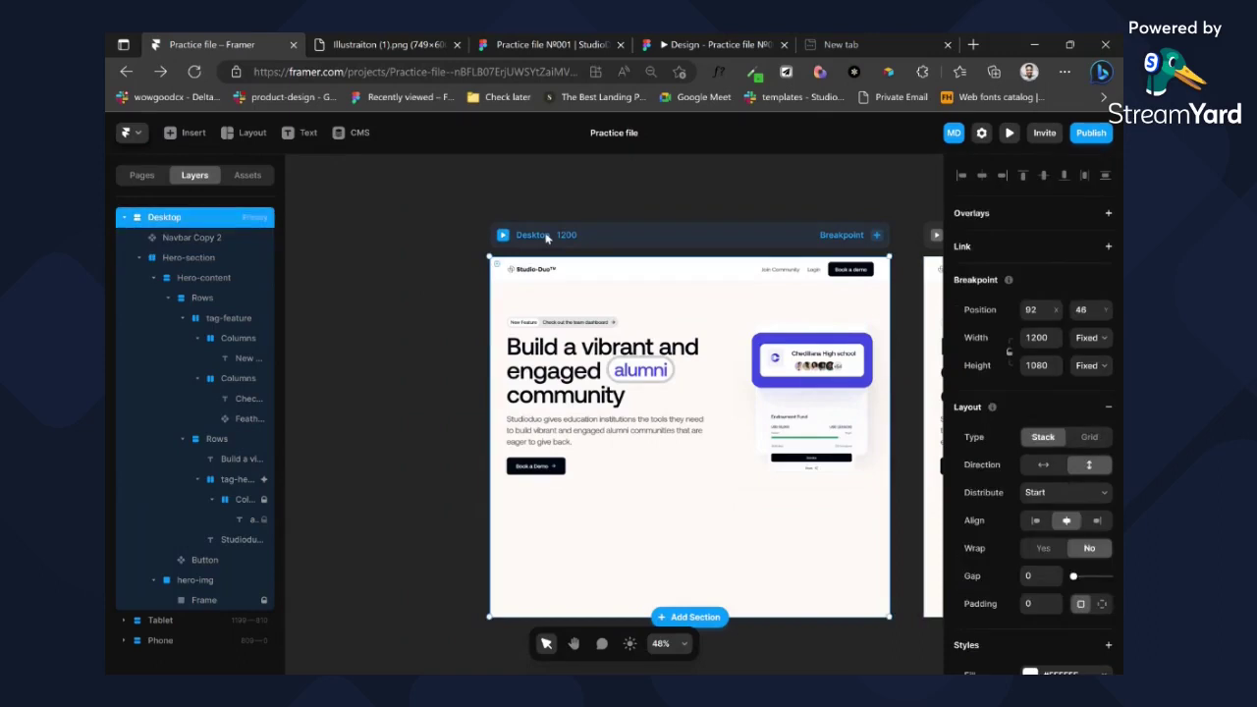
{"action": "left_click", "coordinate": [162, 257]}
{"action": "left_click", "coordinate": [138, 257]}
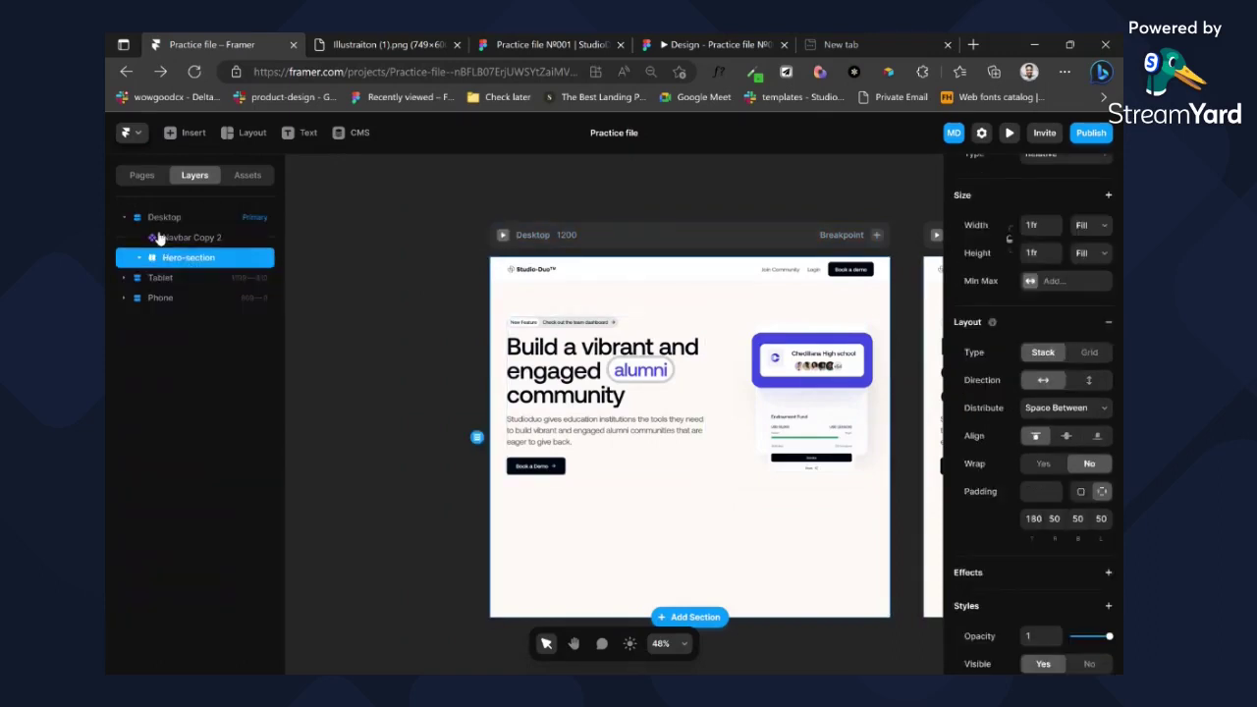
{"action": "left_click", "coordinate": [170, 219]}
{"action": "key", "text": "ctrl+v"}
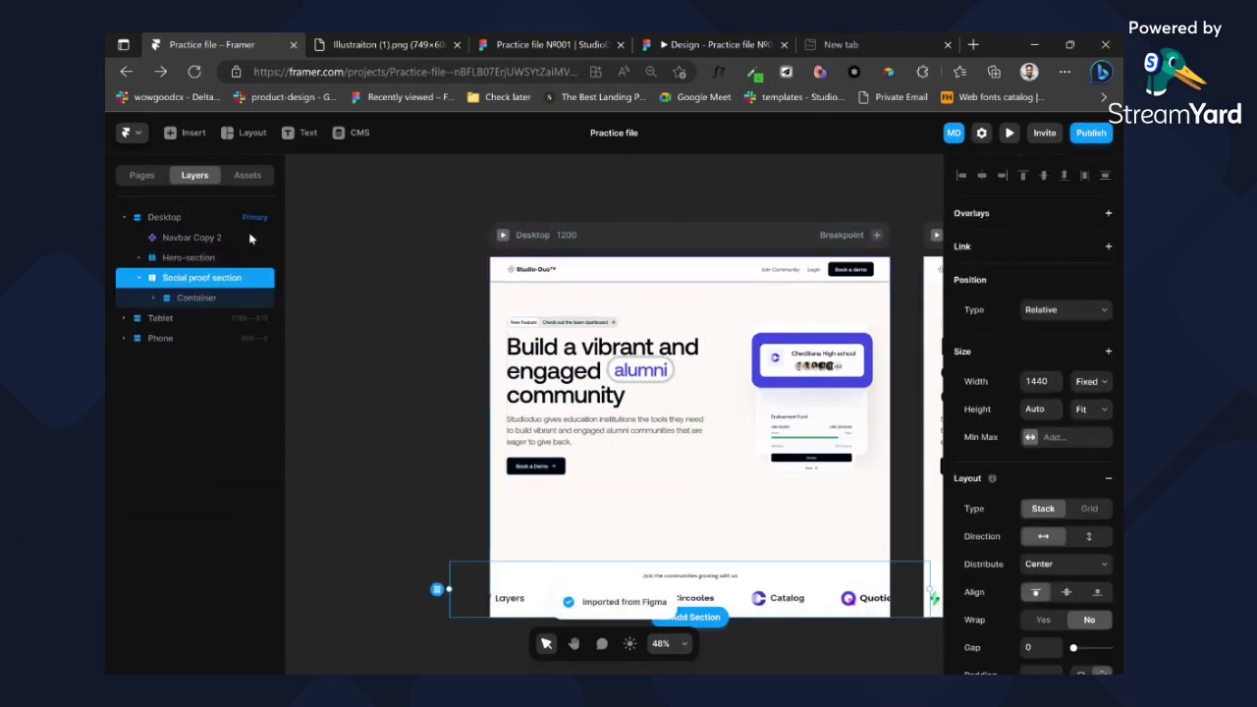
- Set the Hero-section's height to Fit and its bottom padding to 64
{"action": "left_click", "coordinate": [656, 511]}
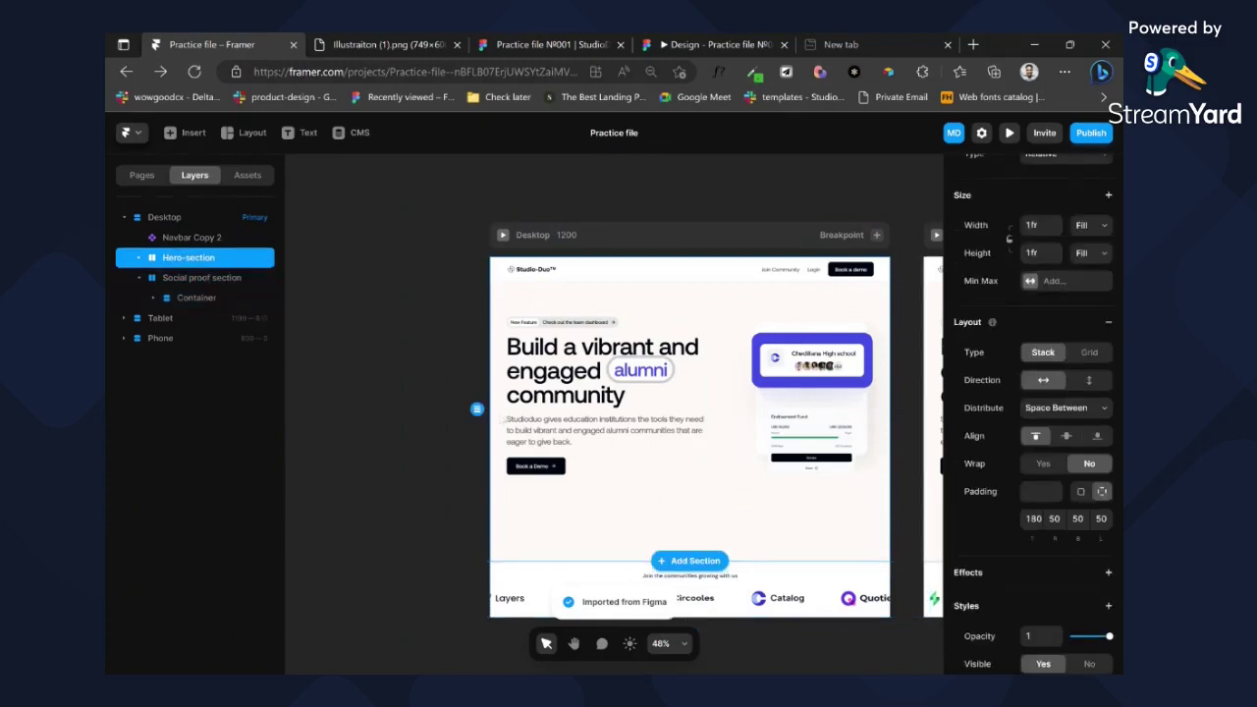
{"action": "scroll", "coordinate": [1099, 350], "scroll_direction": "up", "scroll_amount": 3}
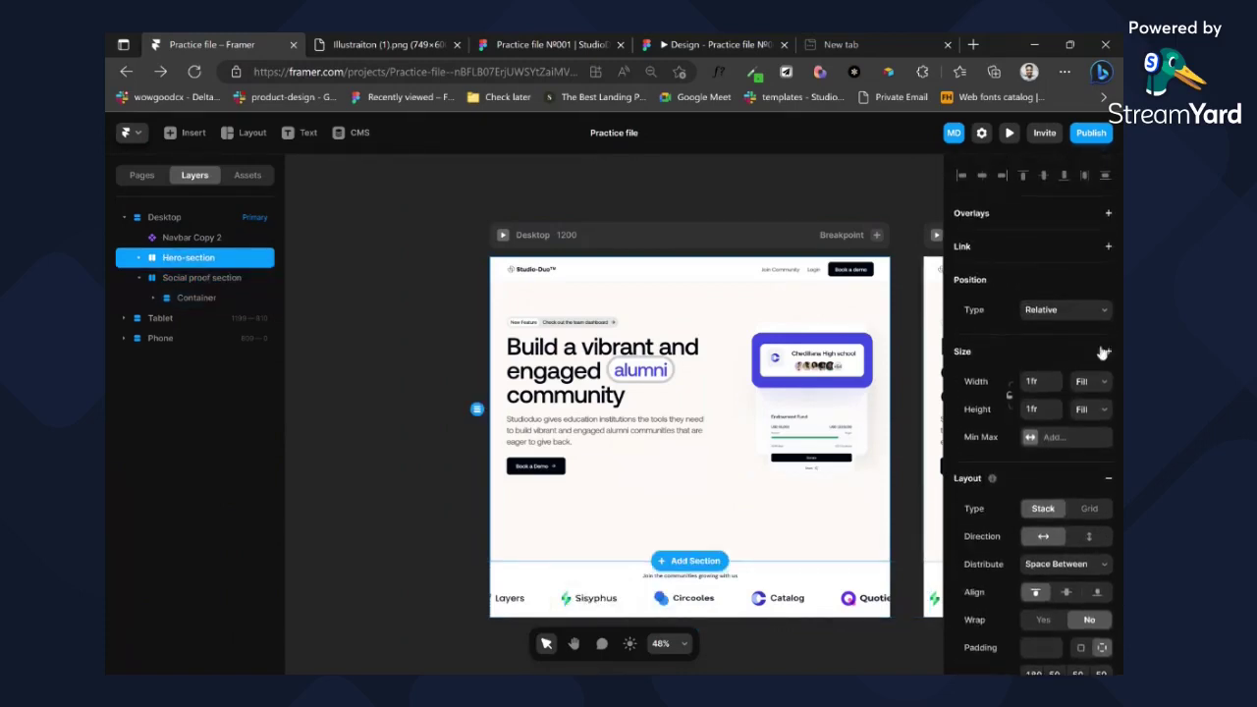
{"action": "left_click", "coordinate": [1101, 412]}
{"action": "left_click", "coordinate": [1097, 463]}
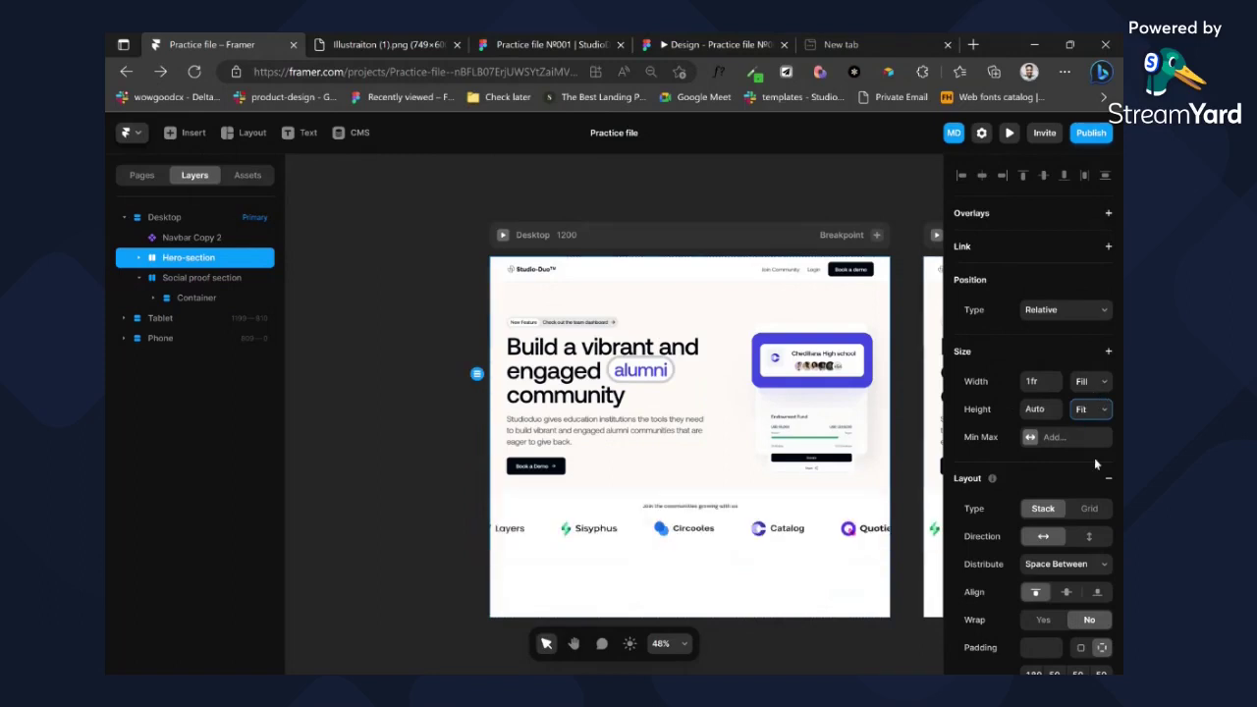
{"action": "scroll", "coordinate": [1067, 523], "scroll_direction": "down", "scroll_amount": 1}
{"action": "scroll", "coordinate": [1068, 524], "scroll_direction": "down", "scroll_amount": 1}
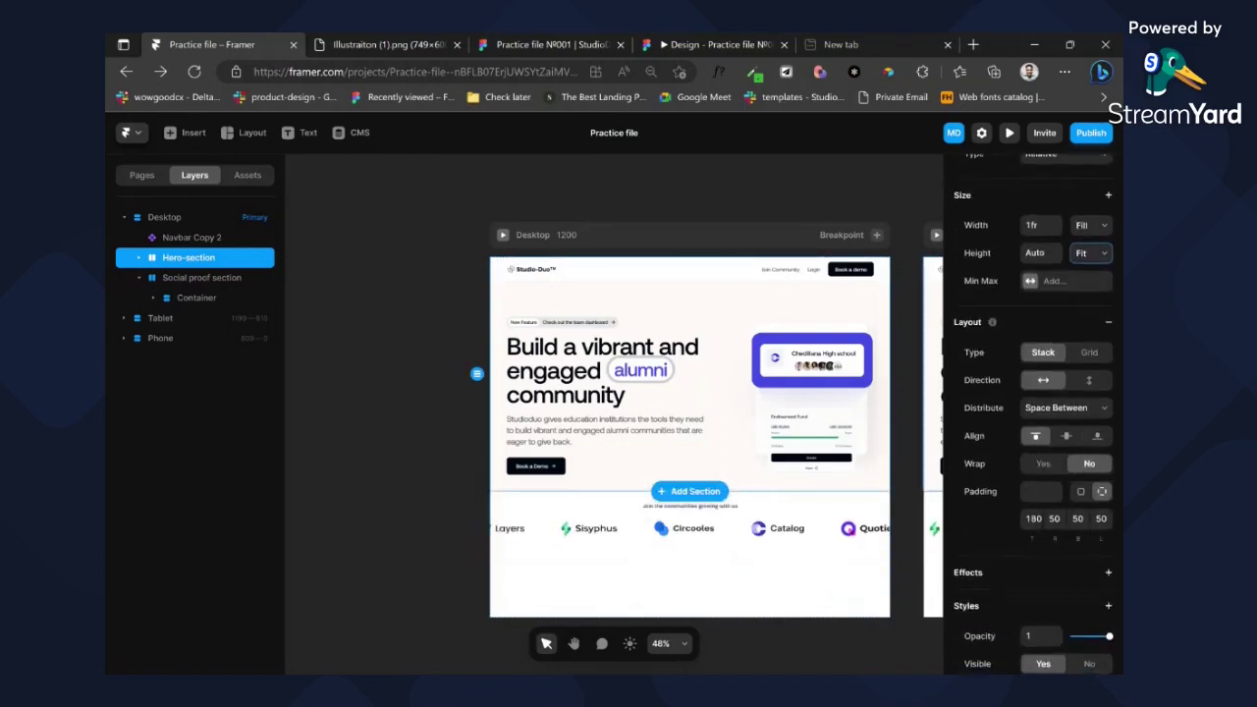
{"action": "left_click", "coordinate": [1076, 519]}
{"action": "type", "text": "64"}
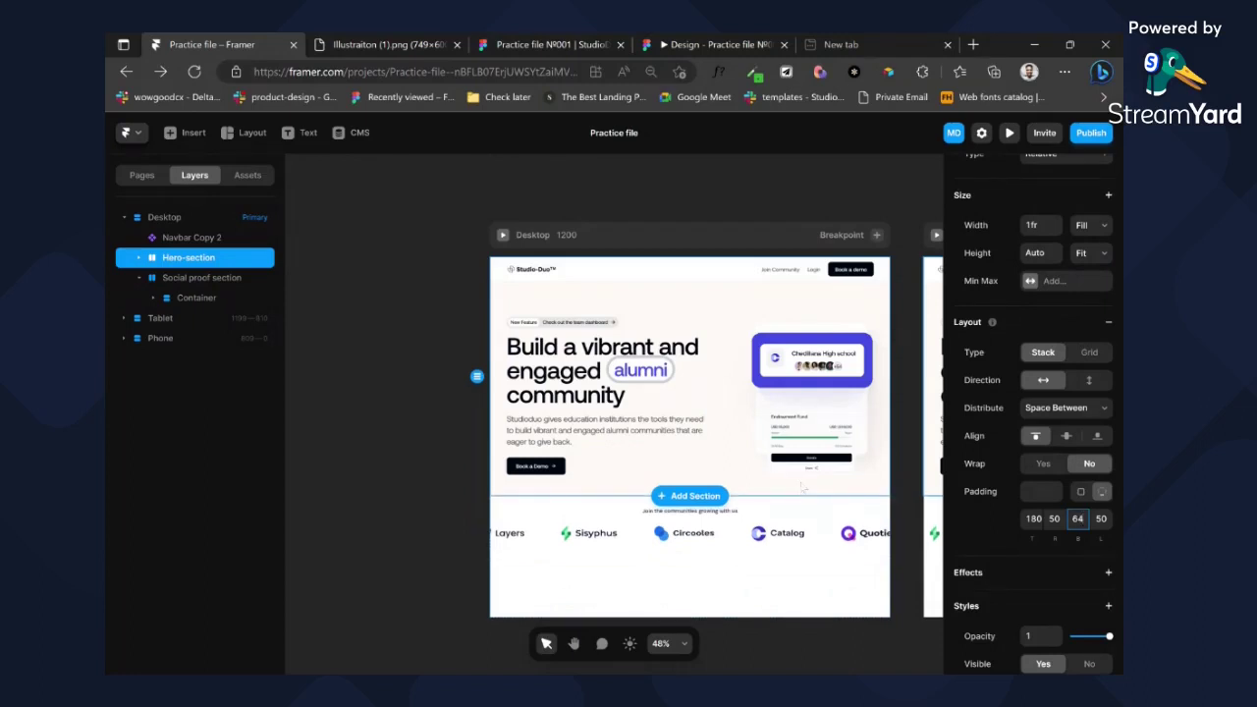
- Change the Hero-section's fill to the light grey #F7F7F7
{"action": "left_click", "coordinate": [787, 444]}
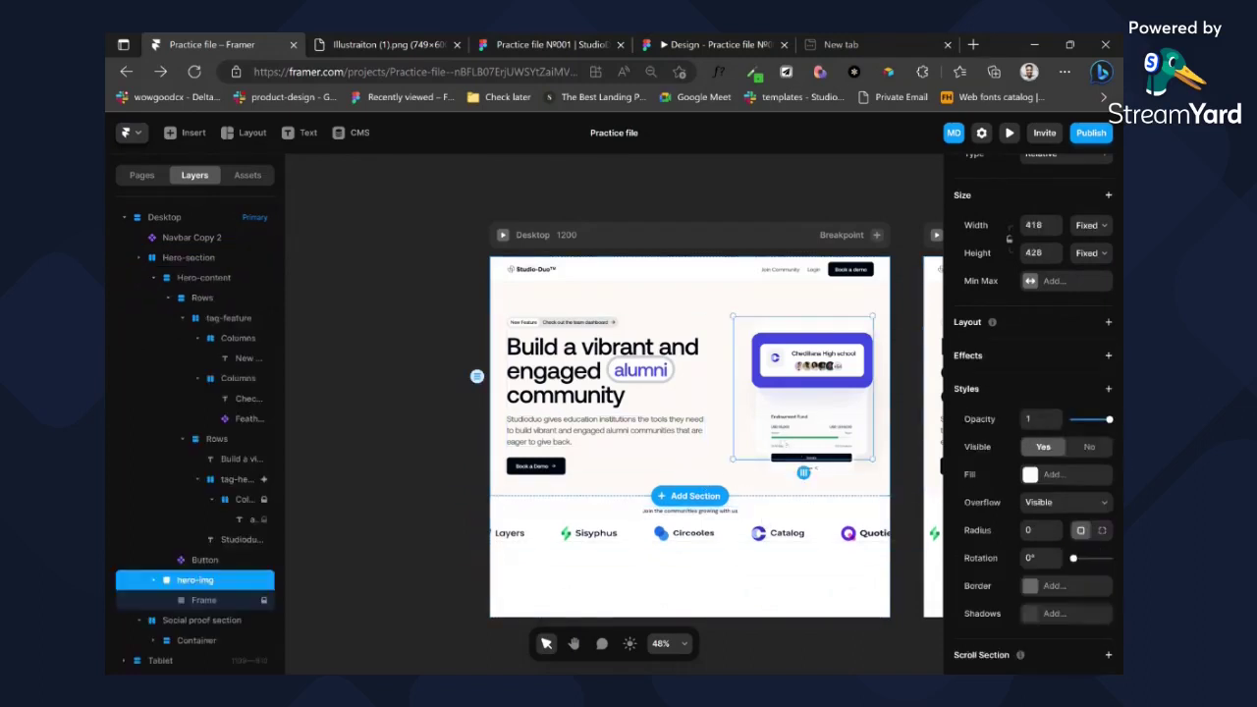
{"action": "key", "text": "Escape"}
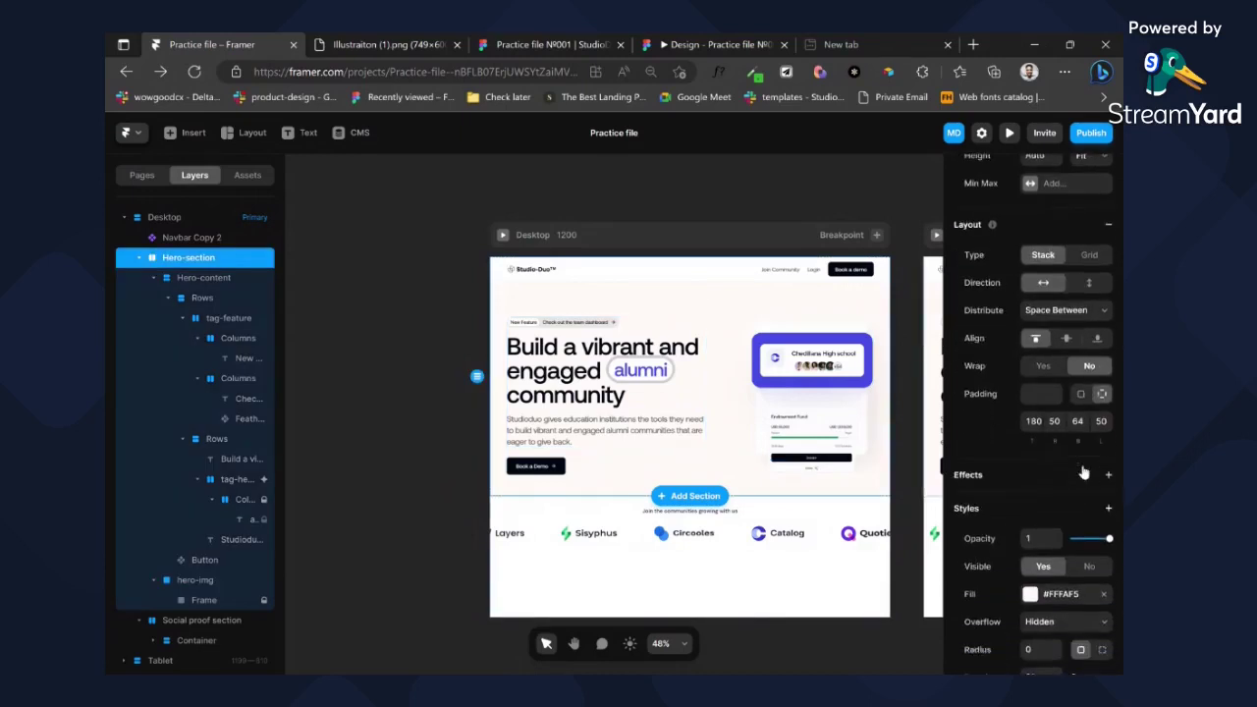
{"action": "scroll", "coordinate": [1075, 491], "scroll_direction": "down", "scroll_amount": 1}
{"action": "left_click", "coordinate": [1061, 535]}
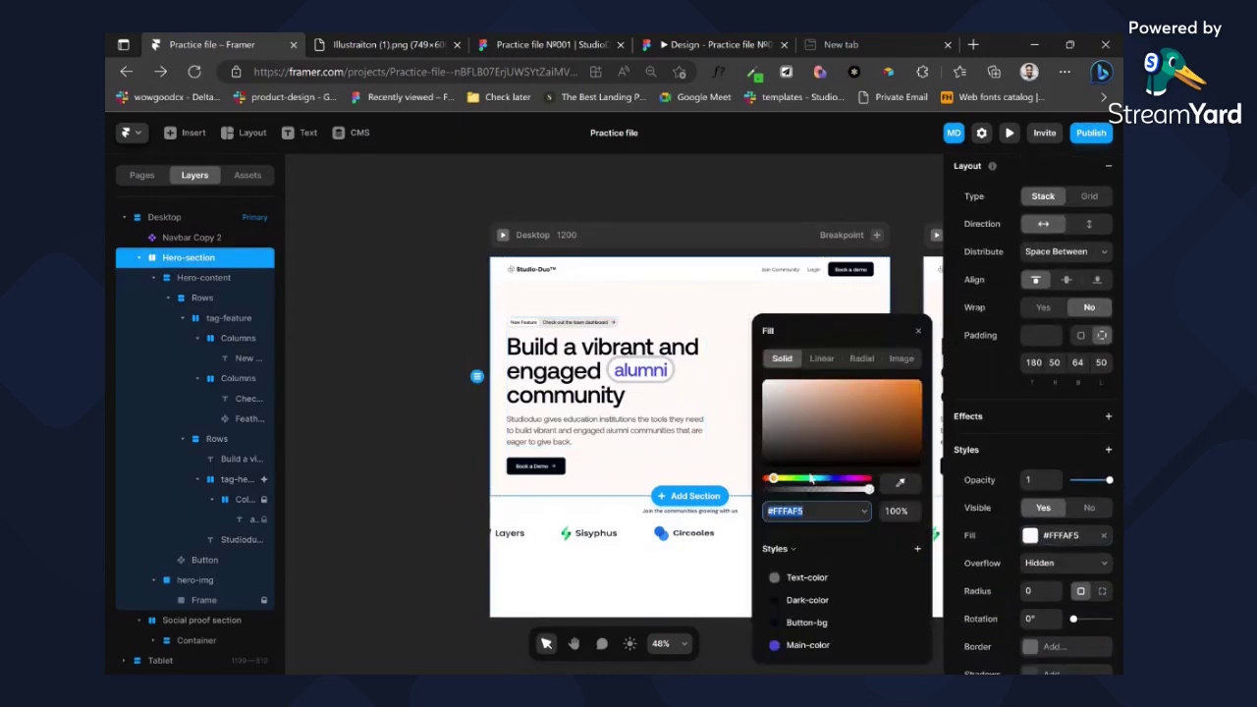
{"action": "type", "text": "FBFAF9"}
{"action": "key", "text": "Return"}
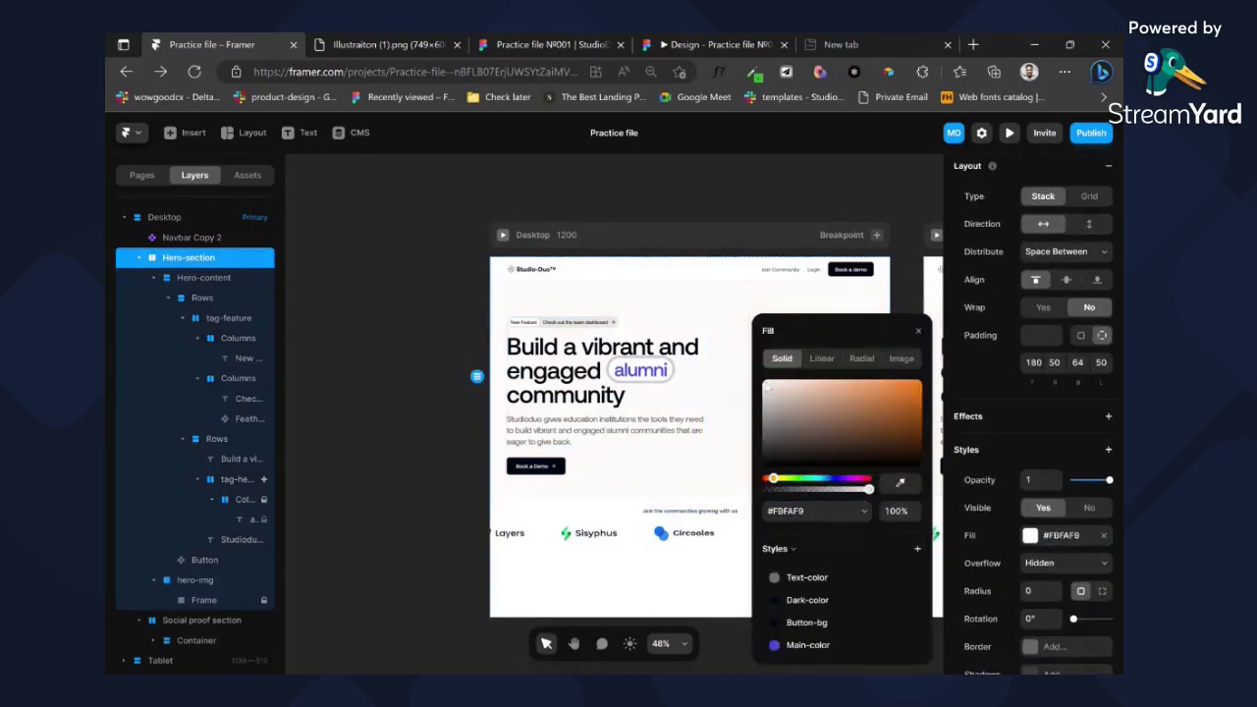
{"action": "left_click_drag", "start_coordinate": [764, 386], "coordinate": [760, 383]}
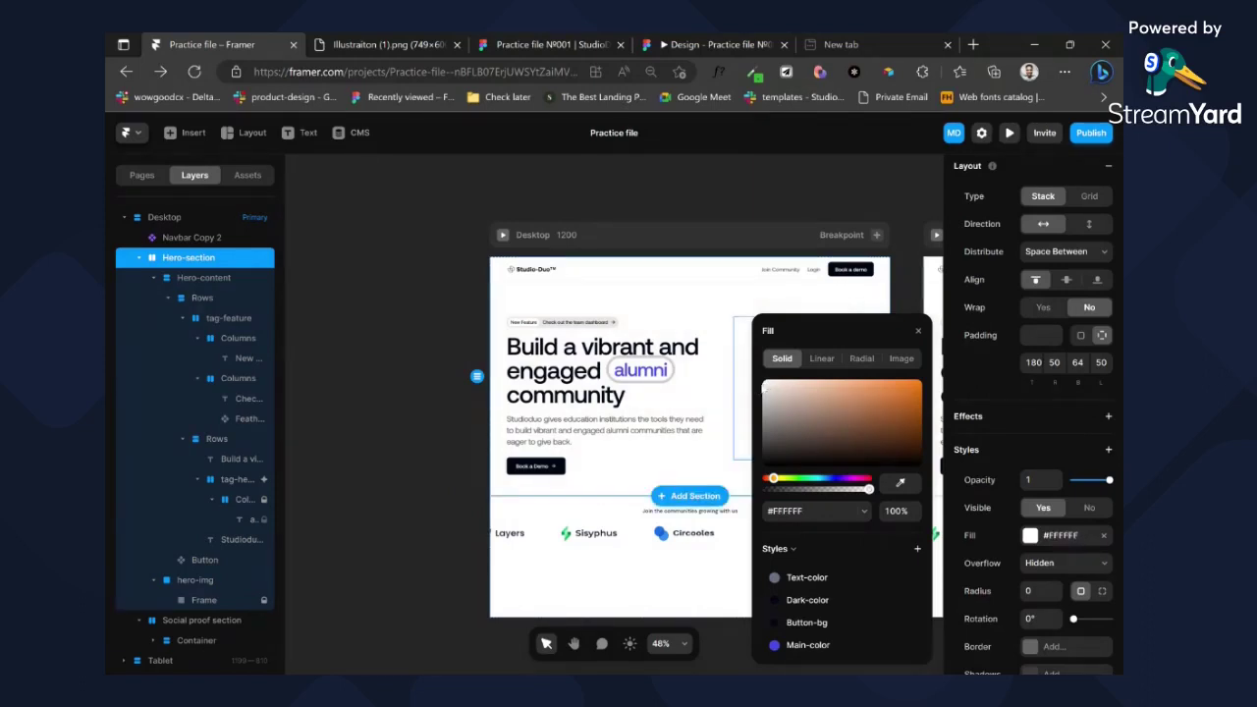
{"action": "left_click", "coordinate": [766, 386]}
{"action": "left_click_drag", "start_coordinate": [763, 387], "coordinate": [759, 384]}
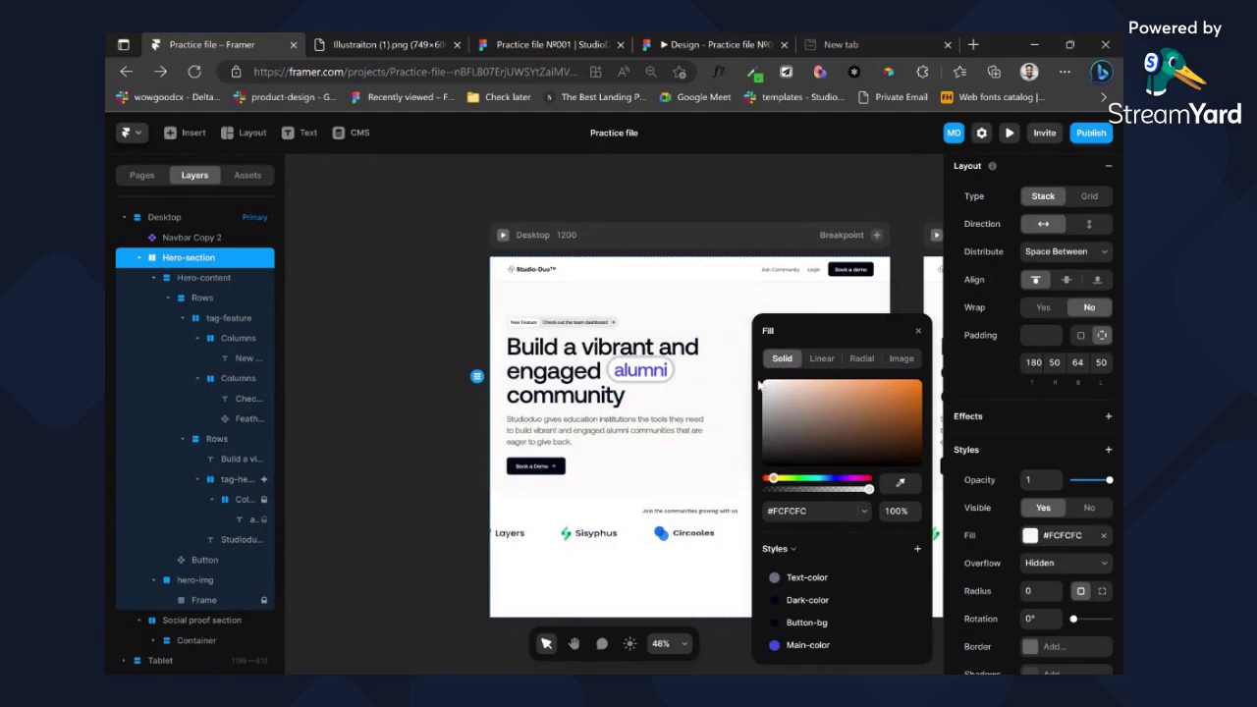
{"action": "left_click", "coordinate": [762, 388]}
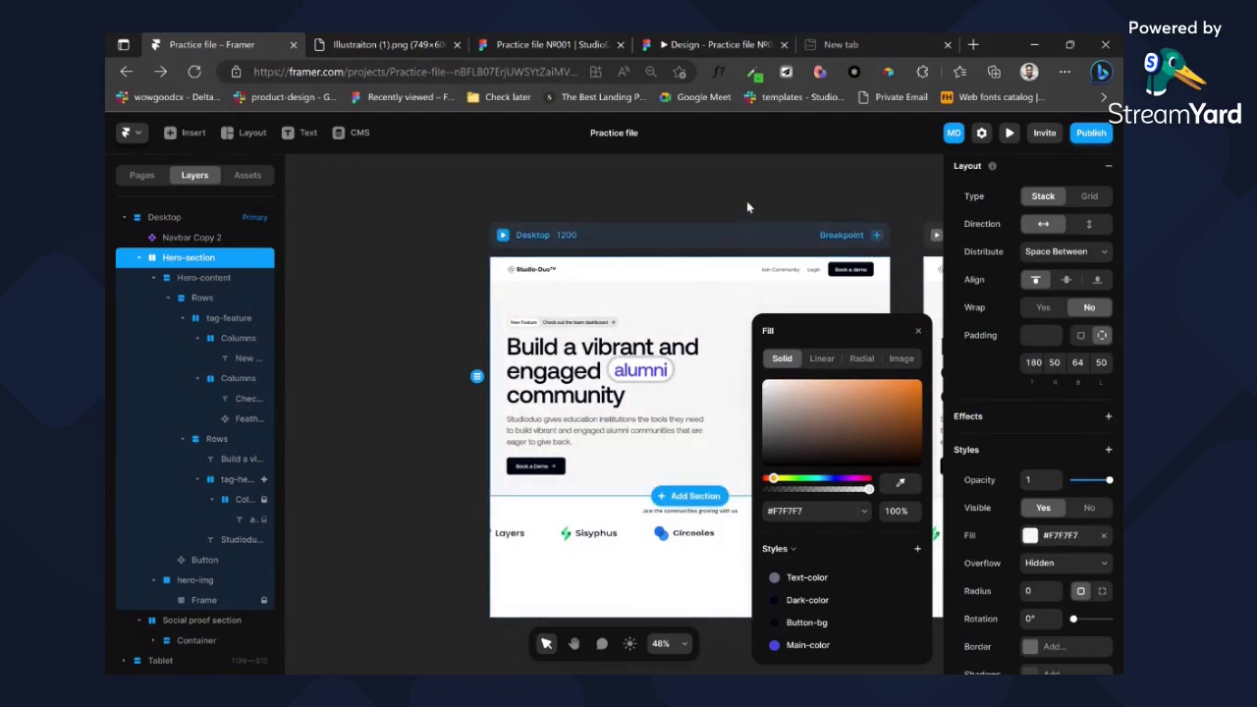
{"action": "left_click", "coordinate": [721, 249]}
- Set the Social proof section's width to Fill
{"action": "scroll", "coordinate": [729, 428], "scroll_direction": "down", "scroll_amount": 2}
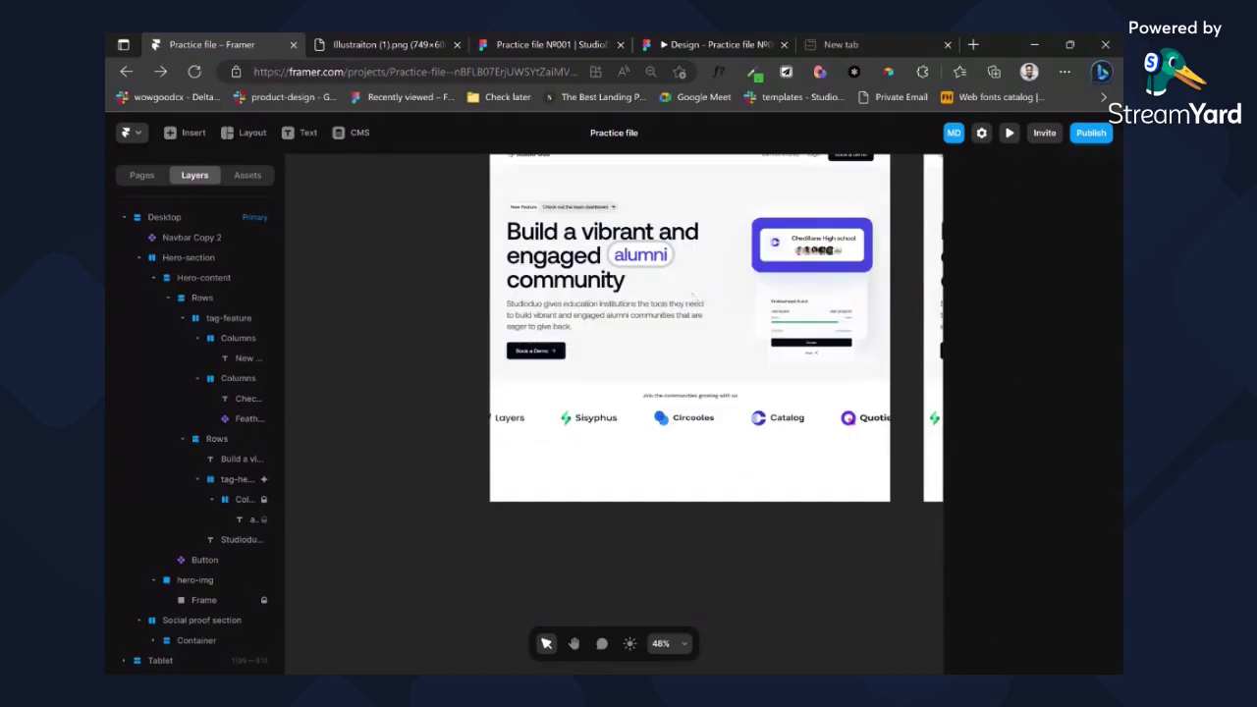
{"action": "left_click", "coordinate": [722, 421]}
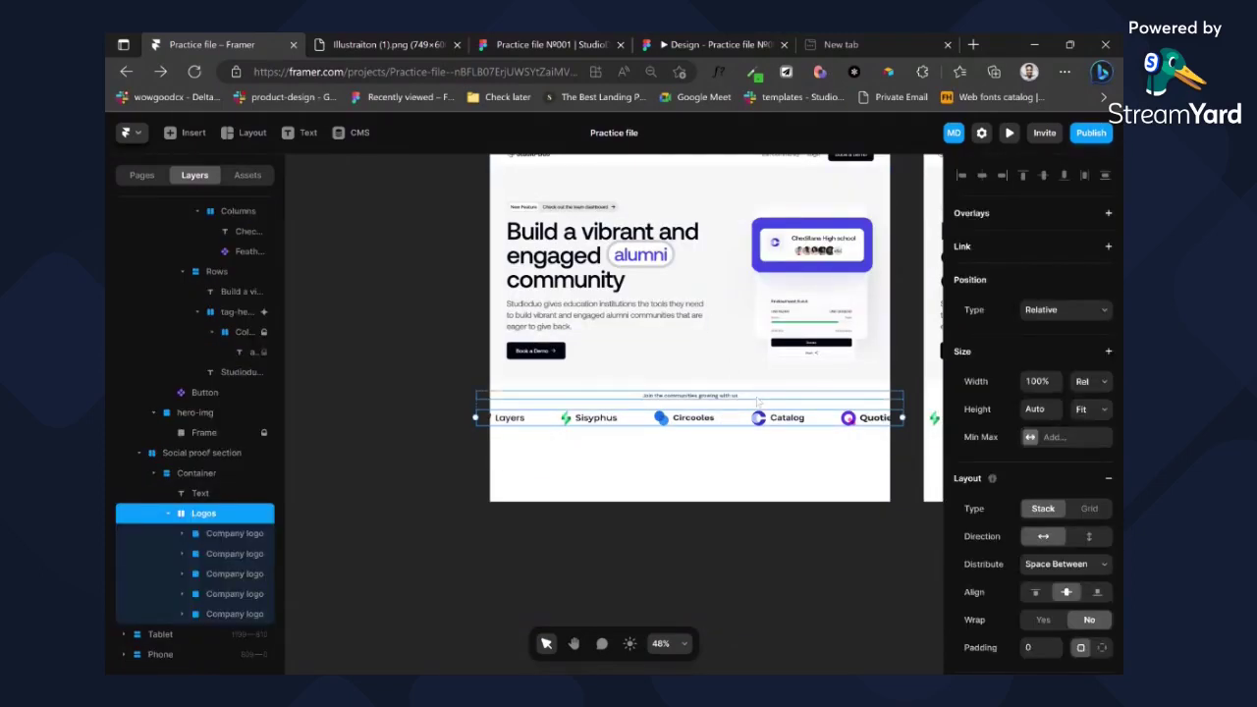
{"action": "left_click", "coordinate": [759, 406]}
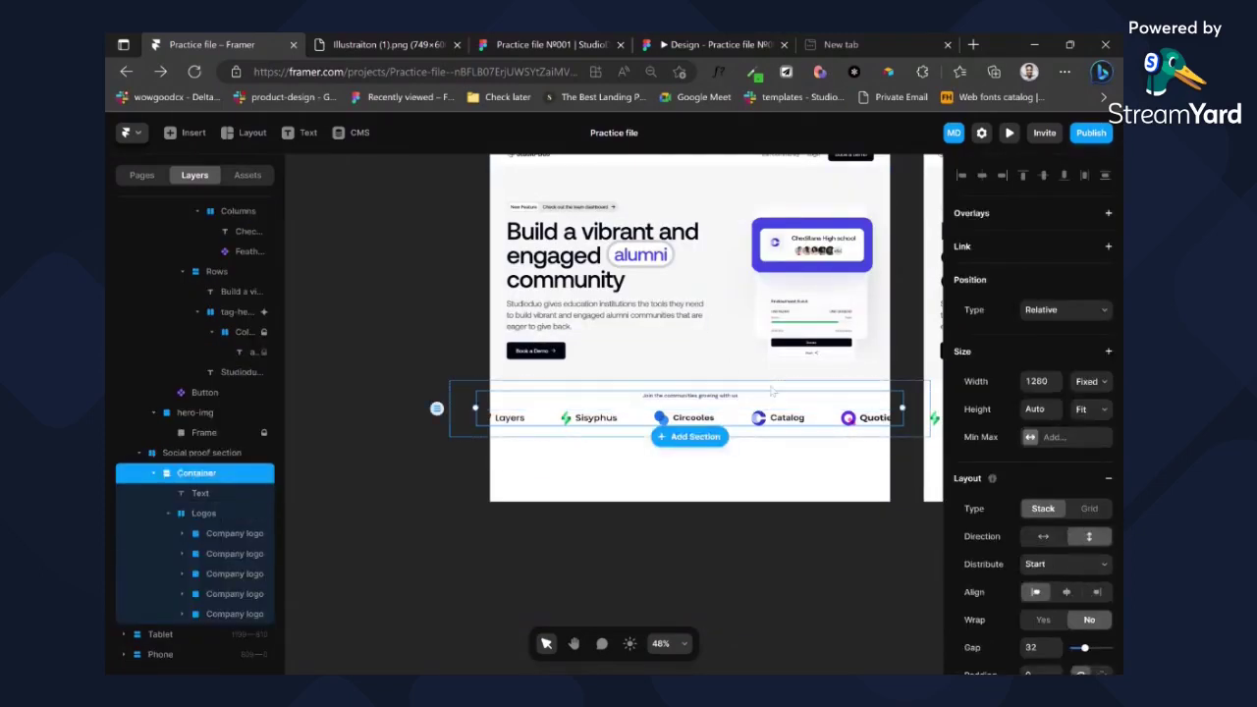
{"action": "left_click", "coordinate": [206, 456]}
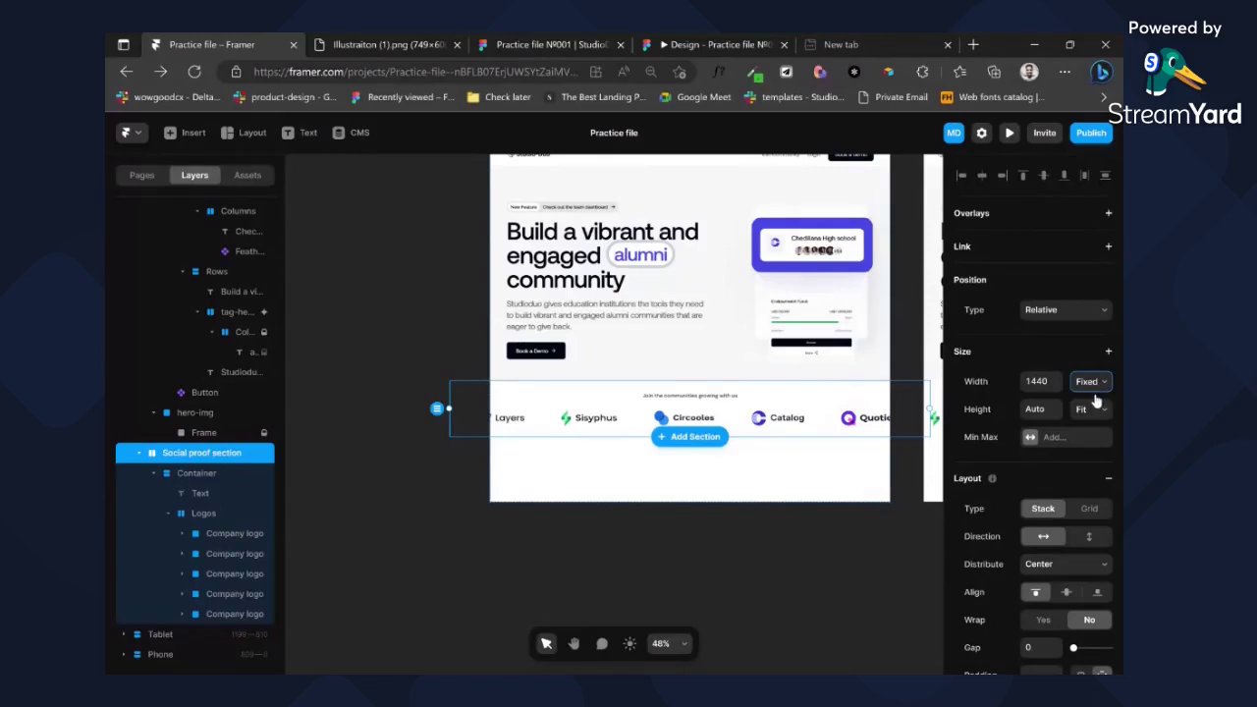
{"action": "left_click", "coordinate": [1090, 425]}
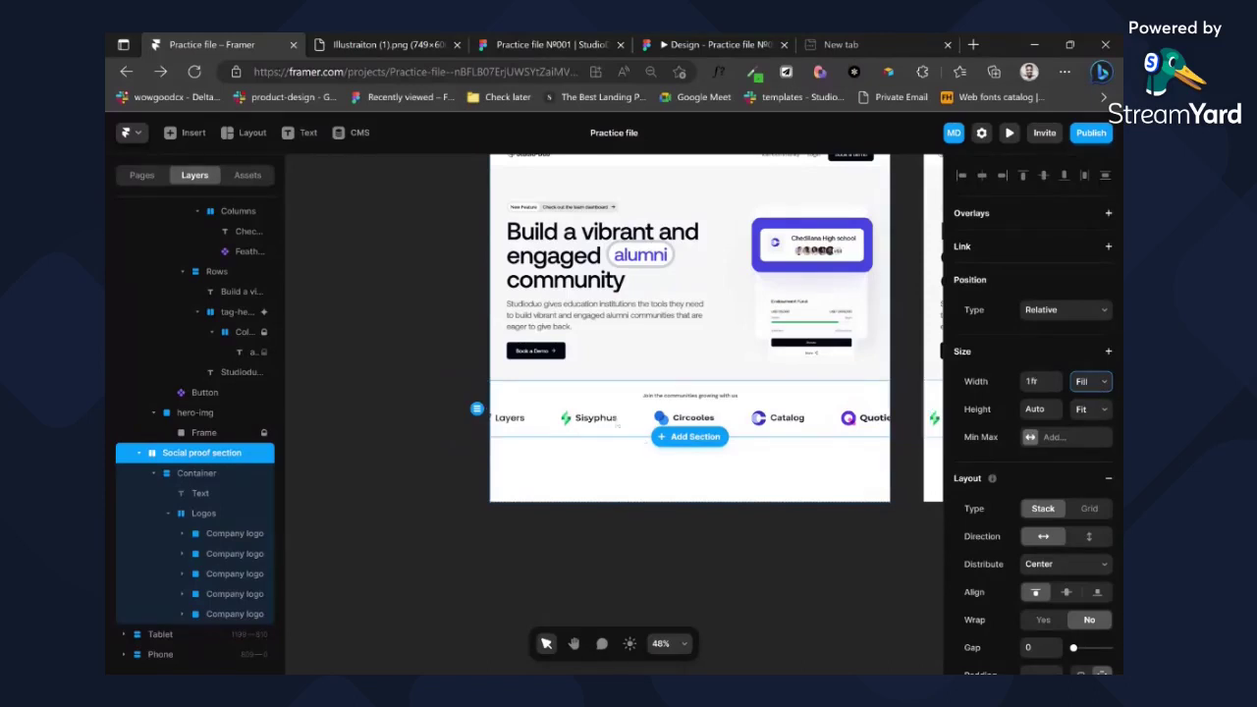
- Set the Social proof Container's width to Fill and give it a fixed max width of 1280
{"action": "left_click", "coordinate": [202, 473]}
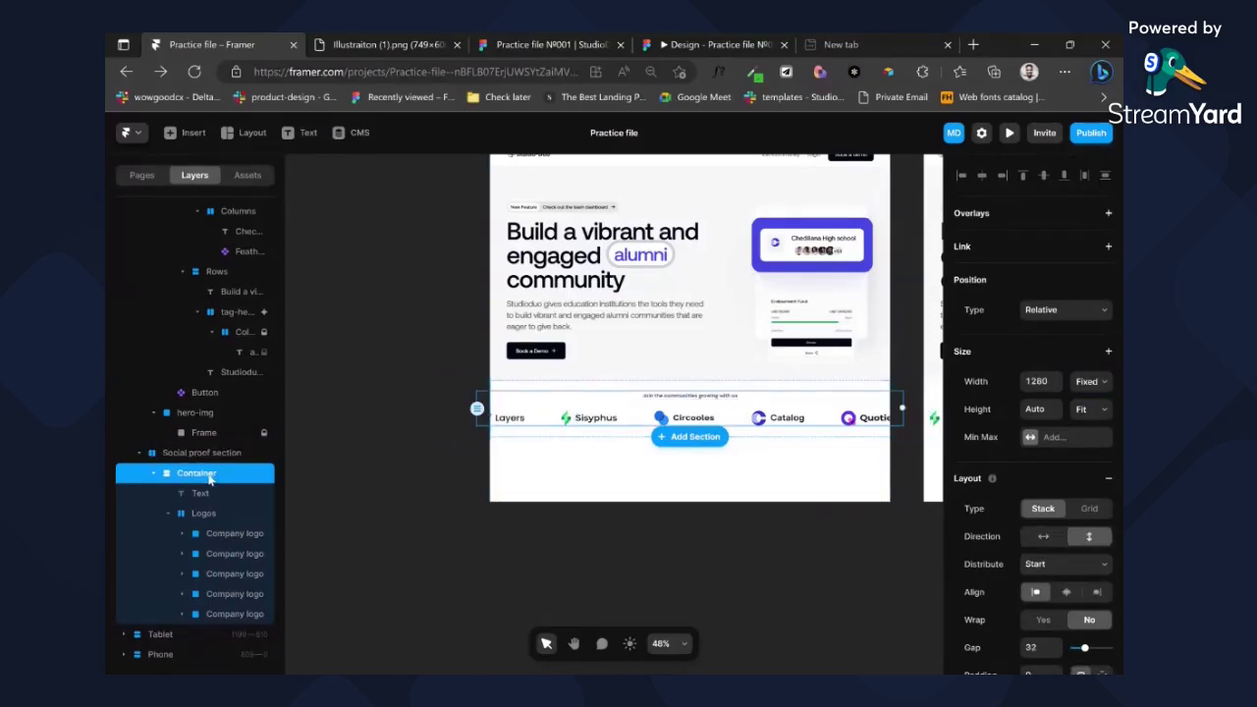
{"action": "left_click", "coordinate": [1090, 398]}
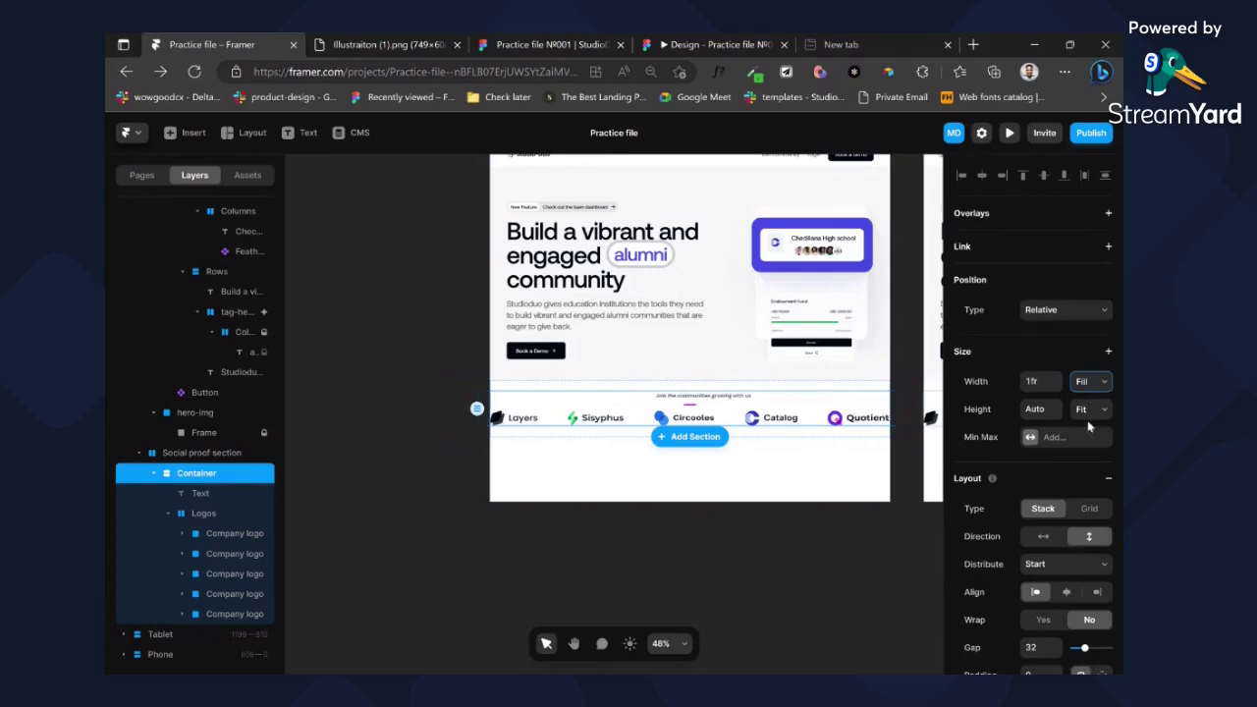
{"action": "left_click", "coordinate": [1107, 350]}
{"action": "left_click", "coordinate": [1083, 364]}
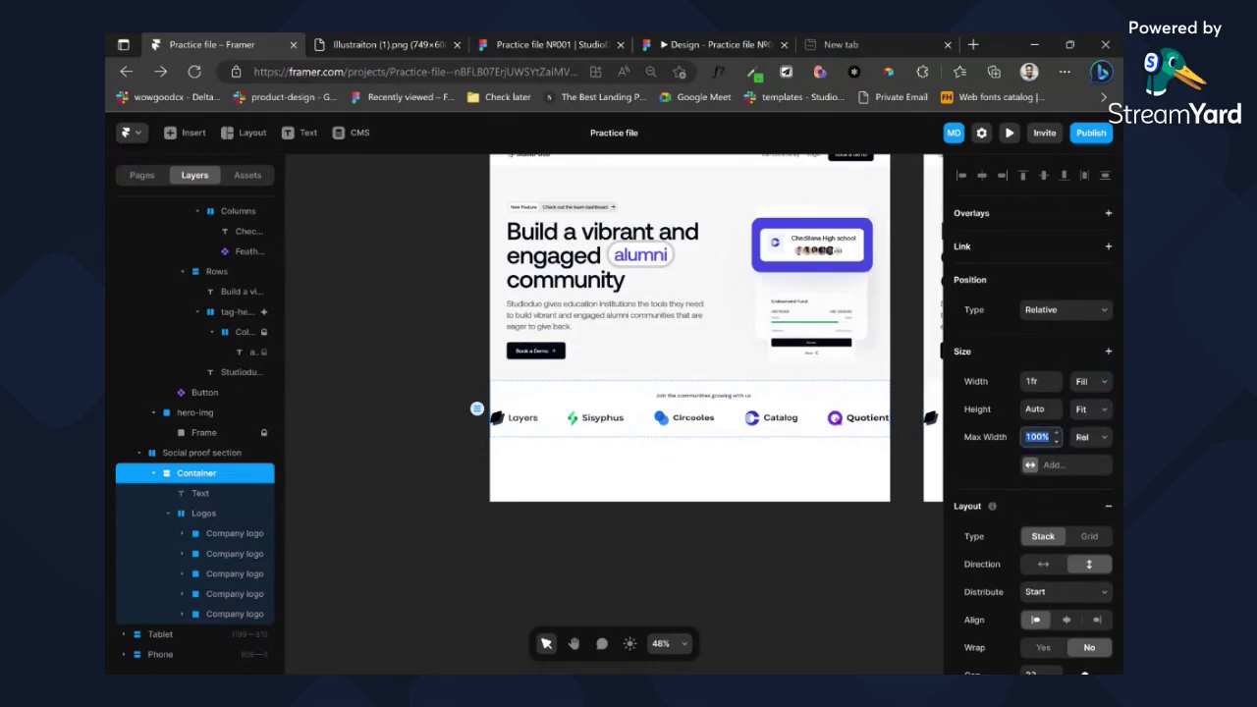
{"action": "type", "text": "128"}
{"action": "key", "text": "Return"}
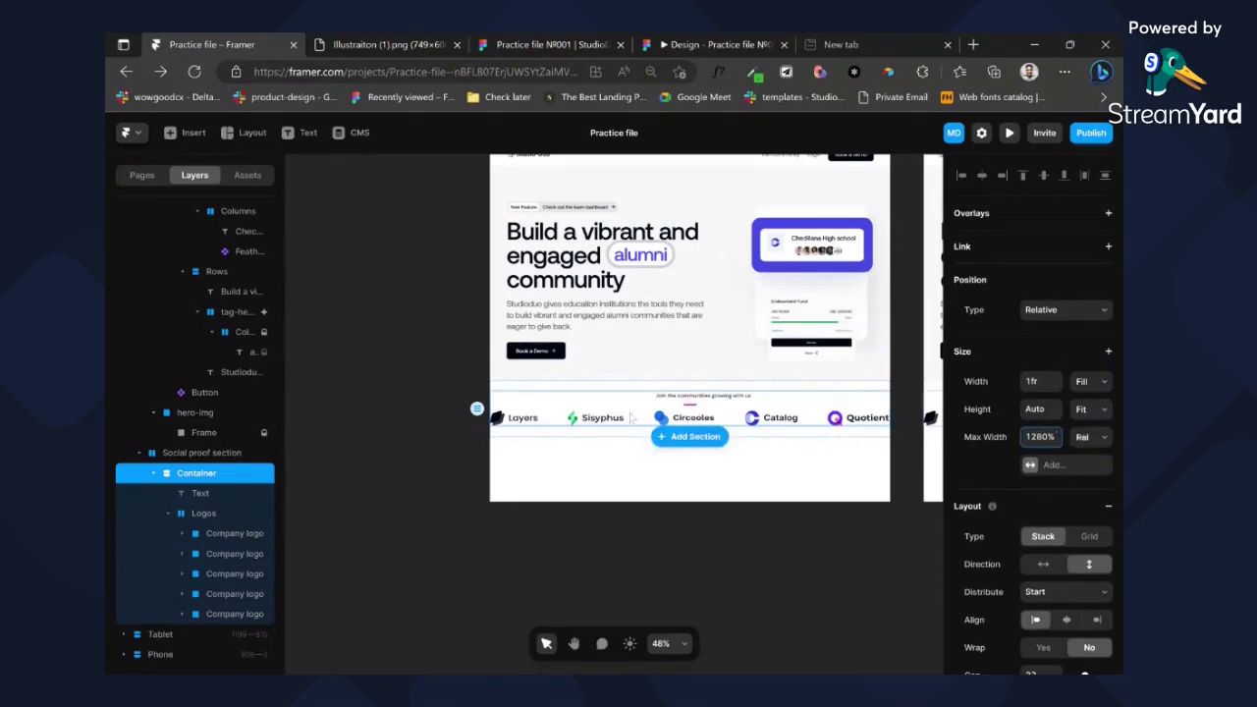
{"action": "left_click", "coordinate": [1095, 439]}
{"action": "left_click", "coordinate": [1089, 458]}
{"action": "left_click", "coordinate": [1051, 442]}
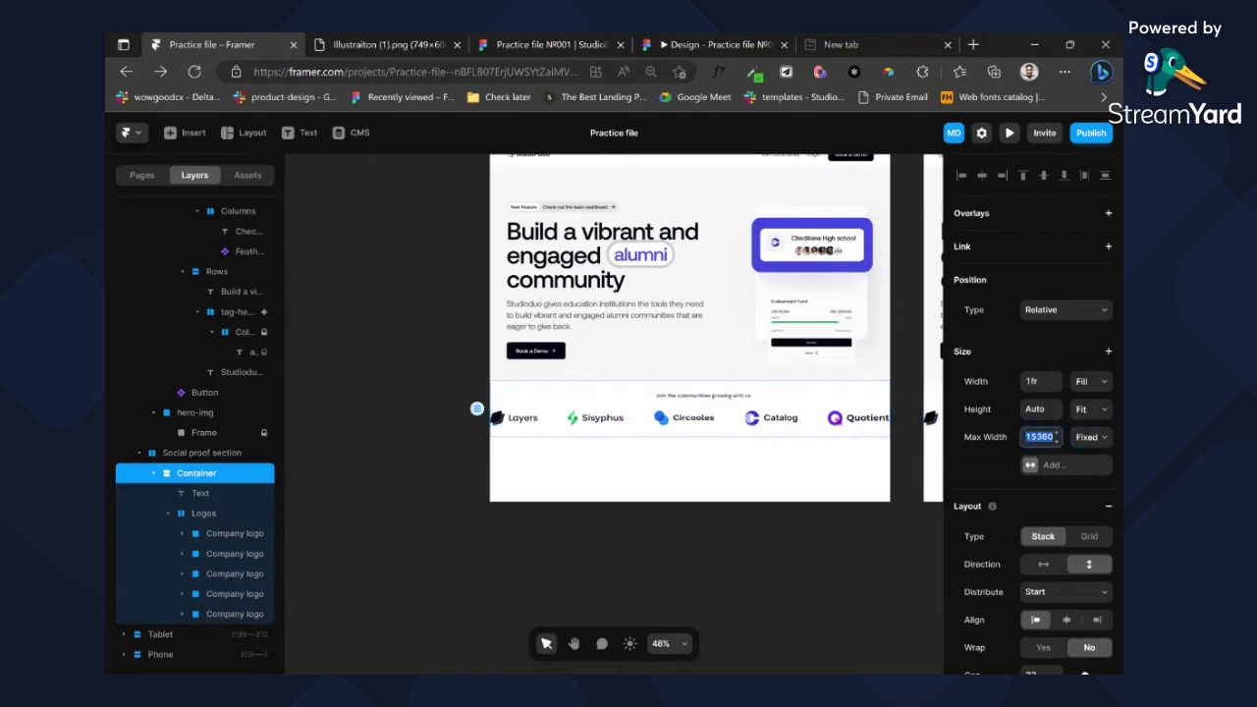
{"action": "type", "text": "1280"}
- Wrap the Hero-content and hero-img layers of the Hero-section together in a new frame
{"action": "scroll", "coordinate": [670, 366], "scroll_direction": "up", "scroll_amount": 3}
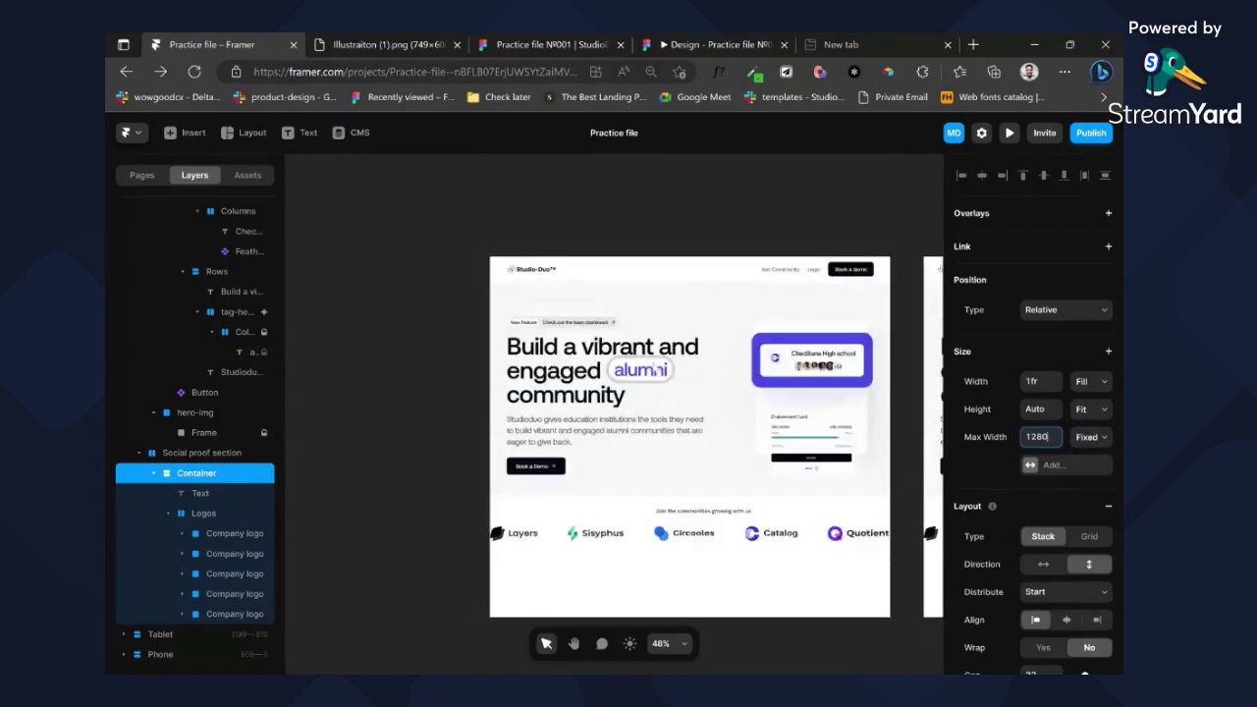
{"action": "left_click", "coordinate": [732, 319]}
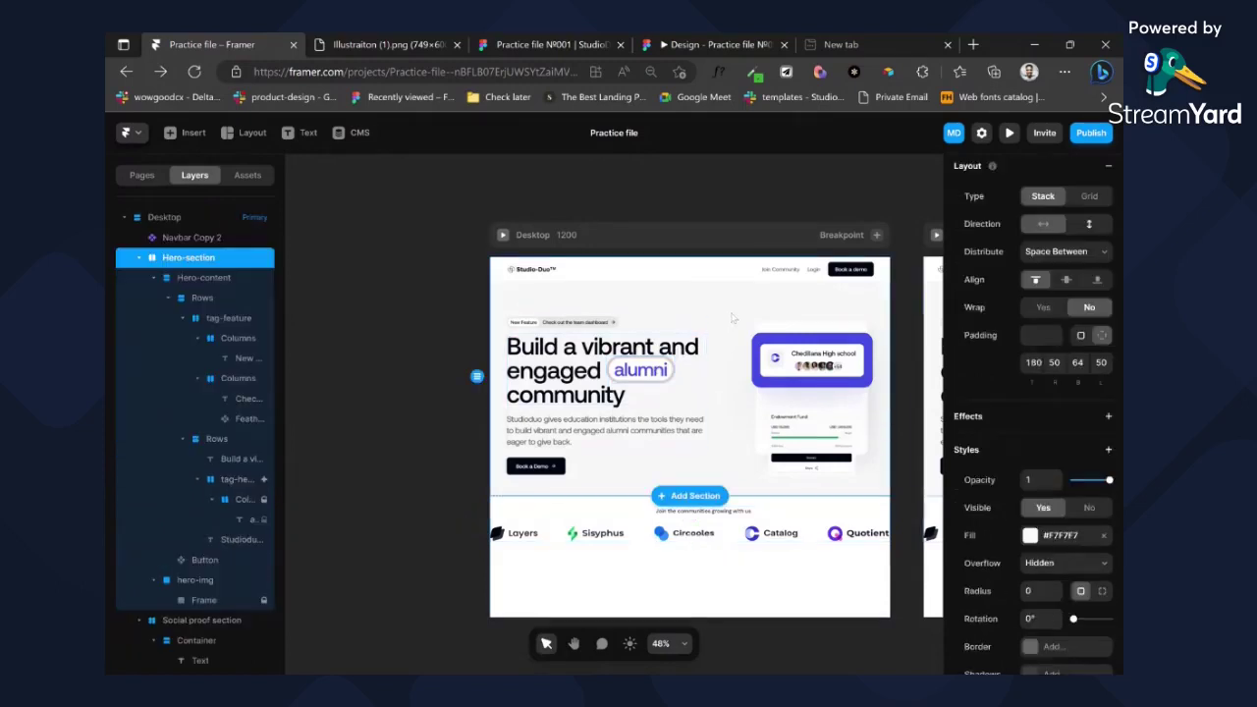
{"action": "scroll", "coordinate": [1055, 378], "scroll_direction": "up", "scroll_amount": 1}
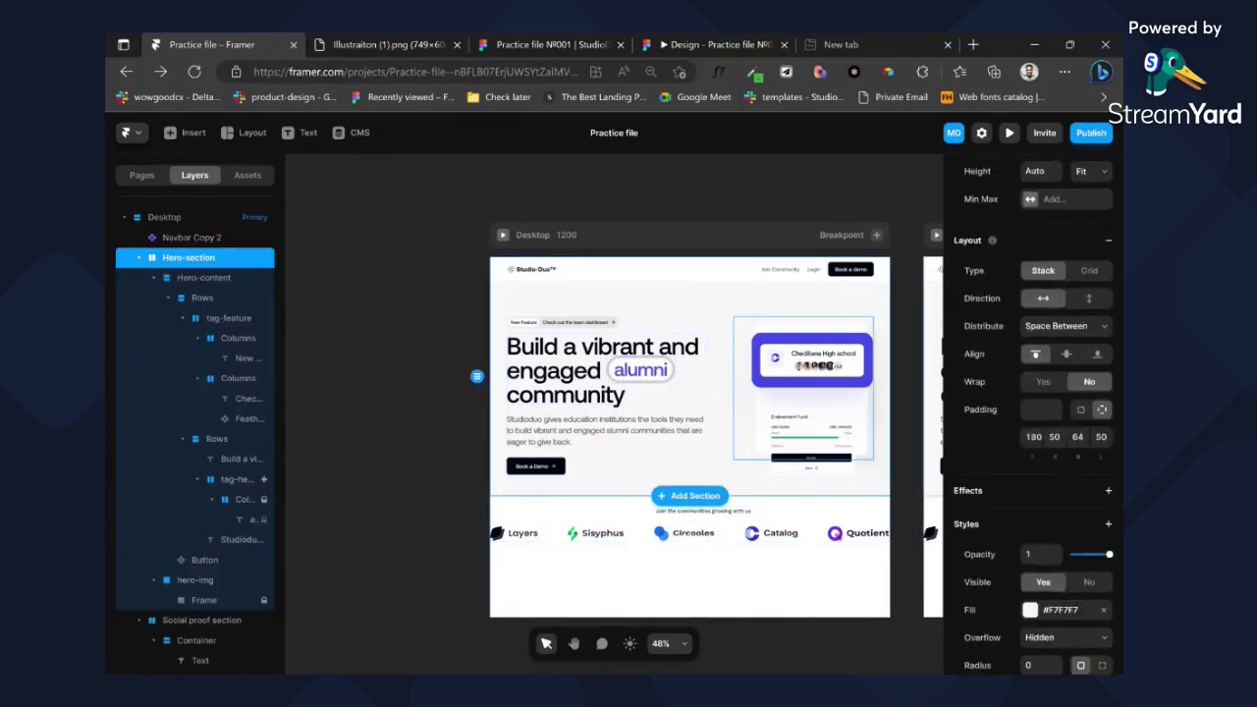
{"action": "left_click", "coordinate": [203, 283]}
{"action": "left_click", "coordinate": [159, 279]}
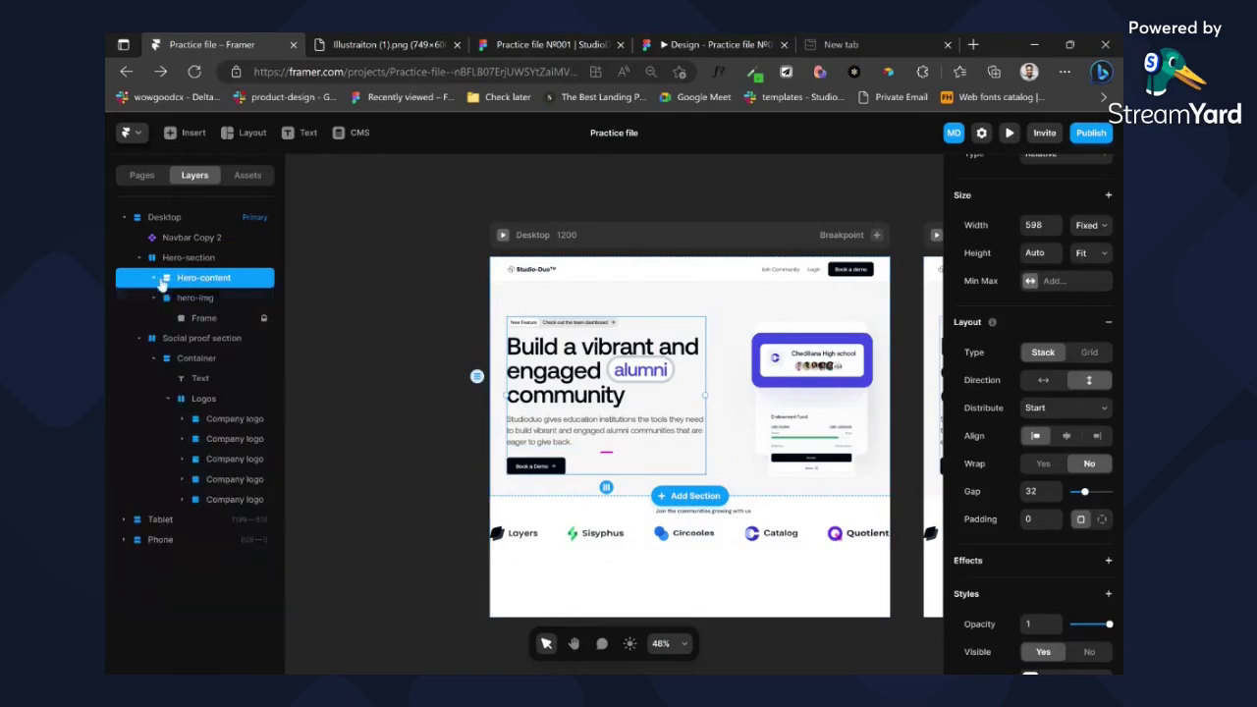
{"action": "left_click", "coordinate": [195, 302], "text": "shift"}
{"action": "key", "text": "ctrl+alt+Return"}
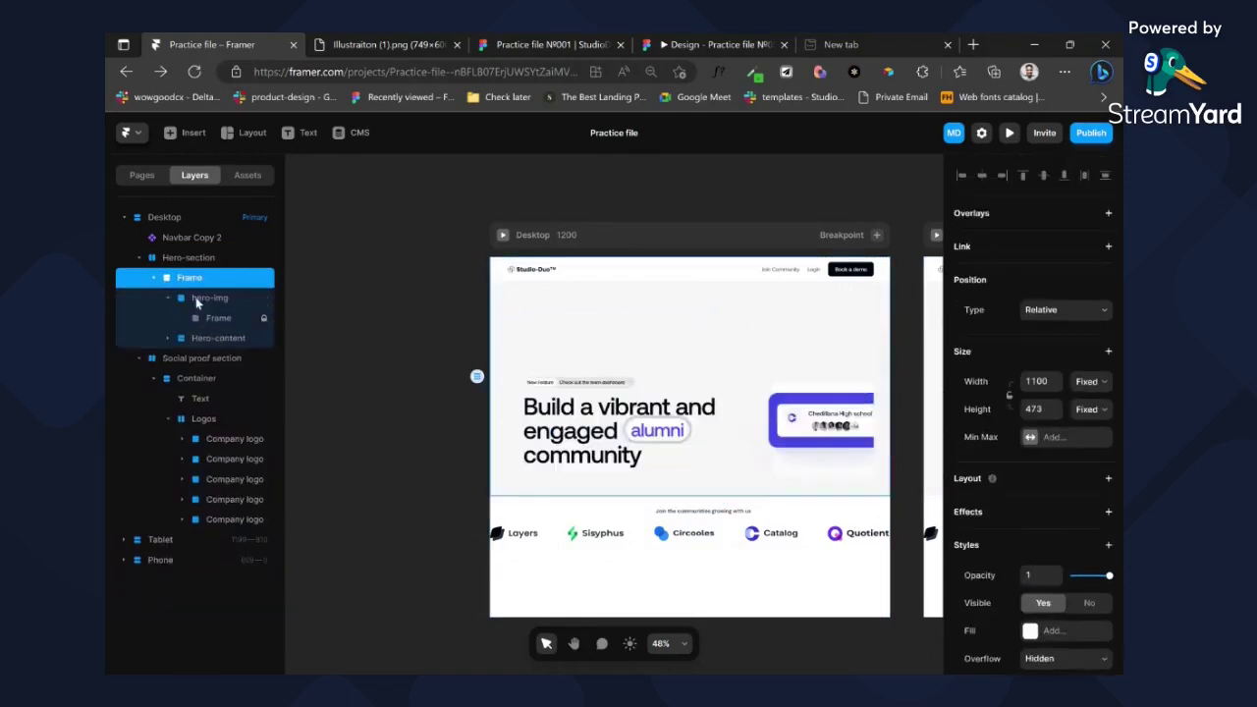
- Rename the new frame in the Hero-section as Container
{"action": "key", "text": "ctrl+r"}
{"action": "type", "text": "container"}
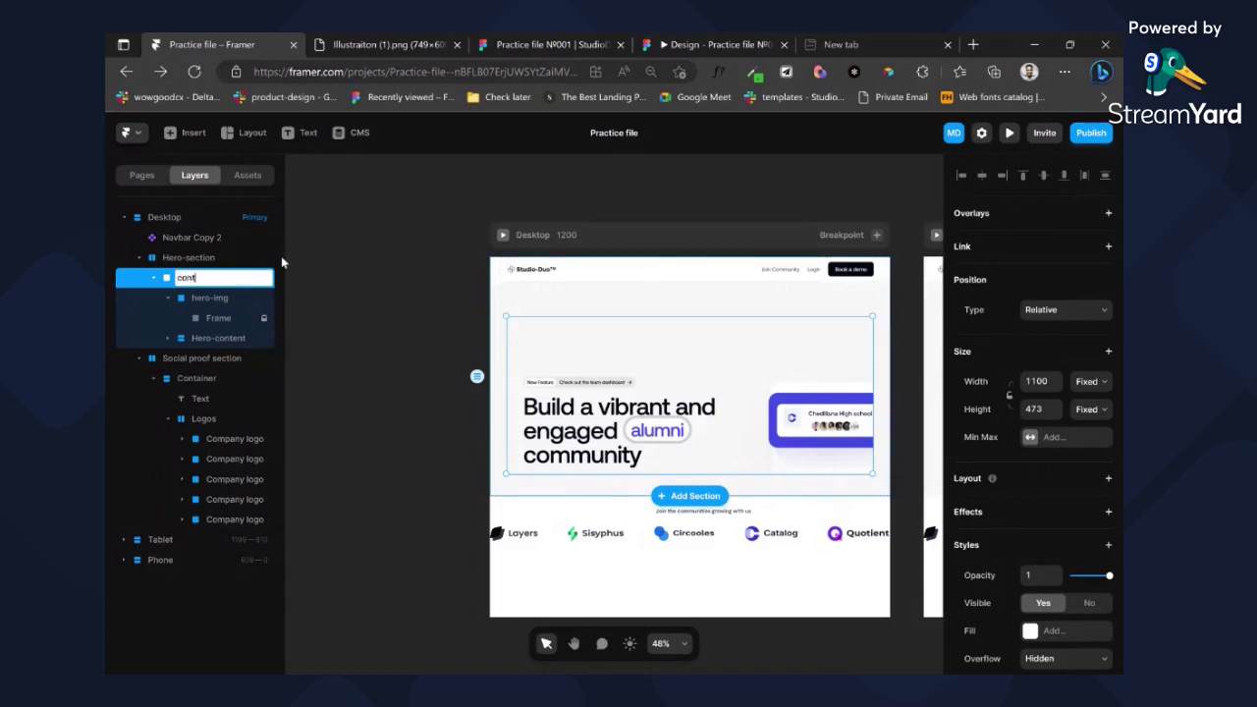
{"action": "key", "text": "Return"}
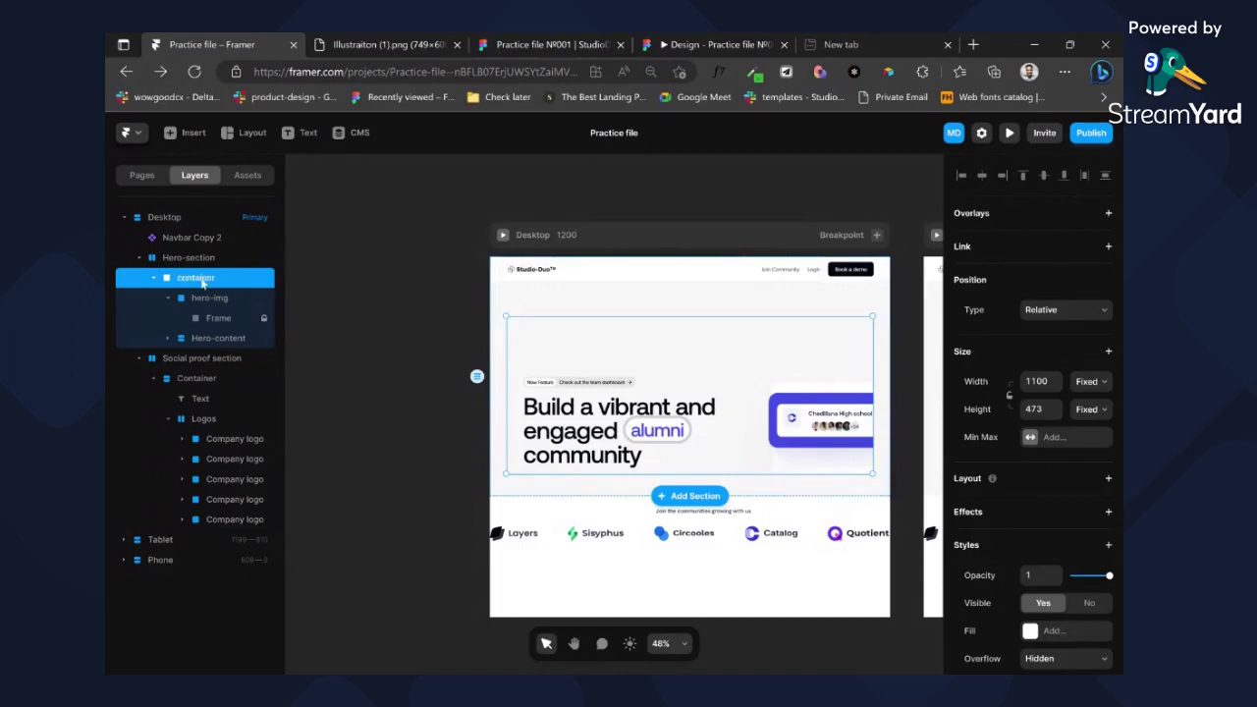
{"action": "key", "text": "ctrl+r"}
{"action": "type", "text": "C"}
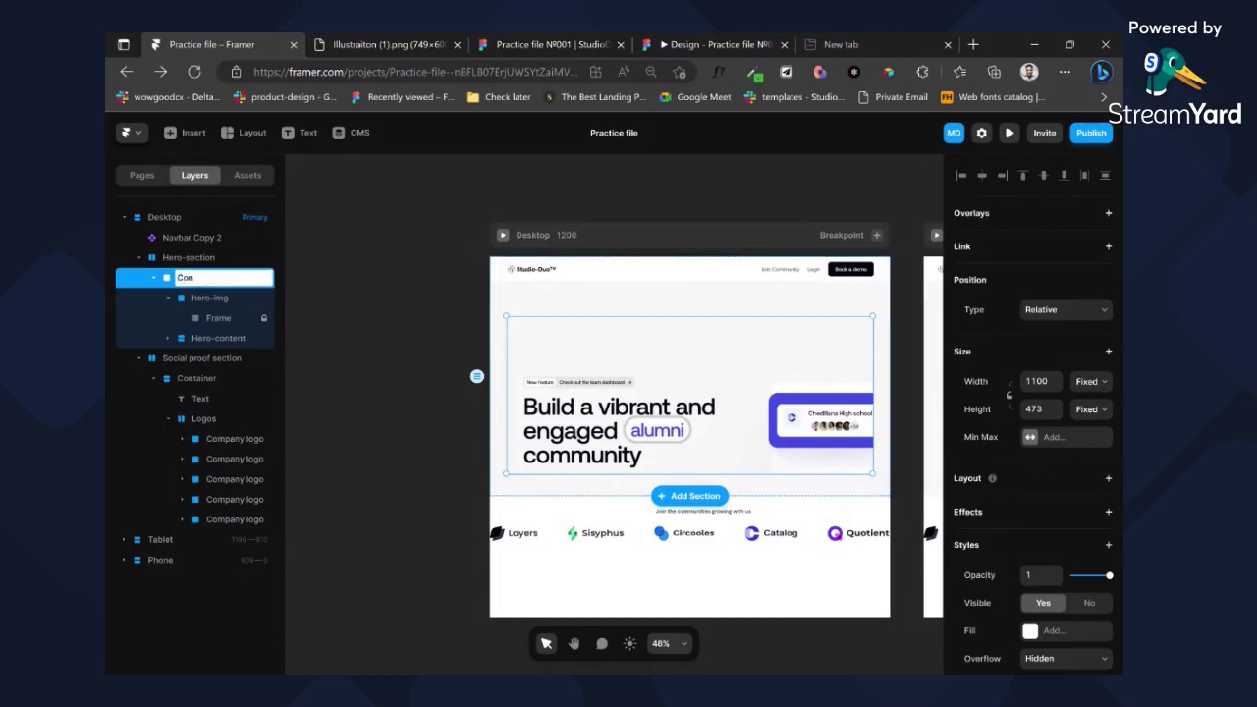
{"action": "type", "text": "ontainer"}
{"action": "key", "text": "Return"}
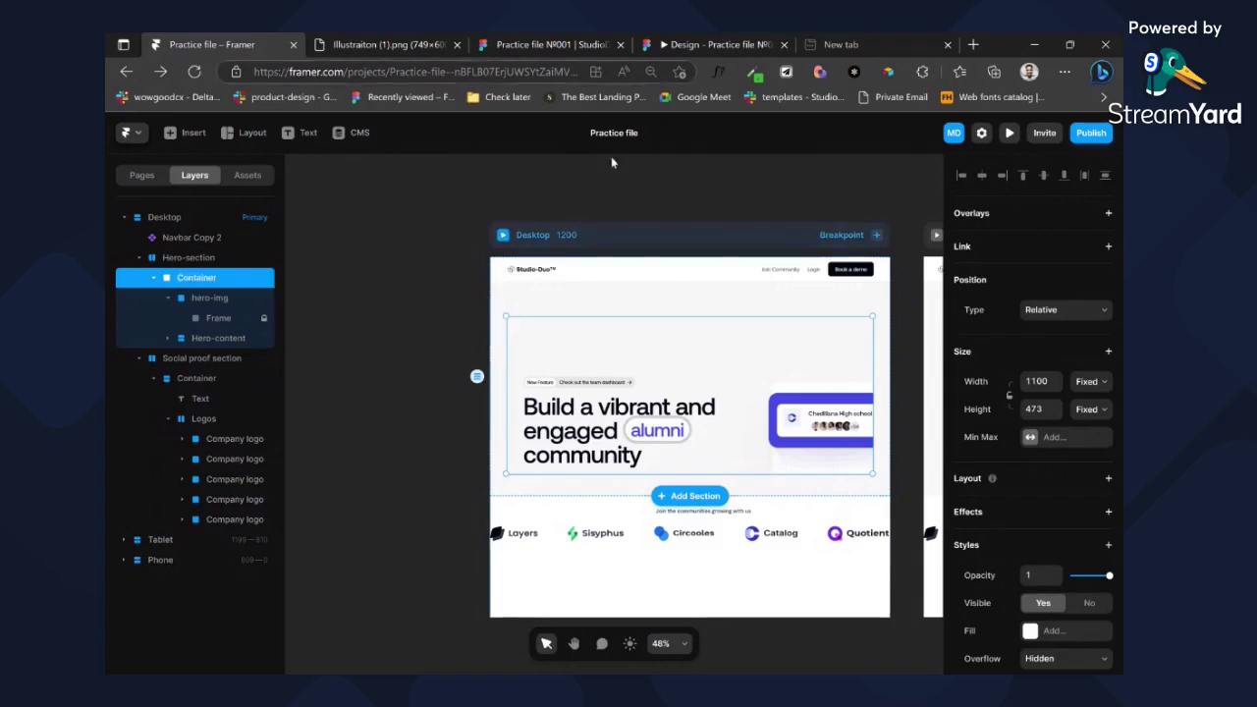
- Convert the hero Container into a stack and set its height to Fit
{"action": "key", "text": "shift+a"}
{"action": "left_click", "coordinate": [1090, 412]}
{"action": "left_click", "coordinate": [1089, 430]}
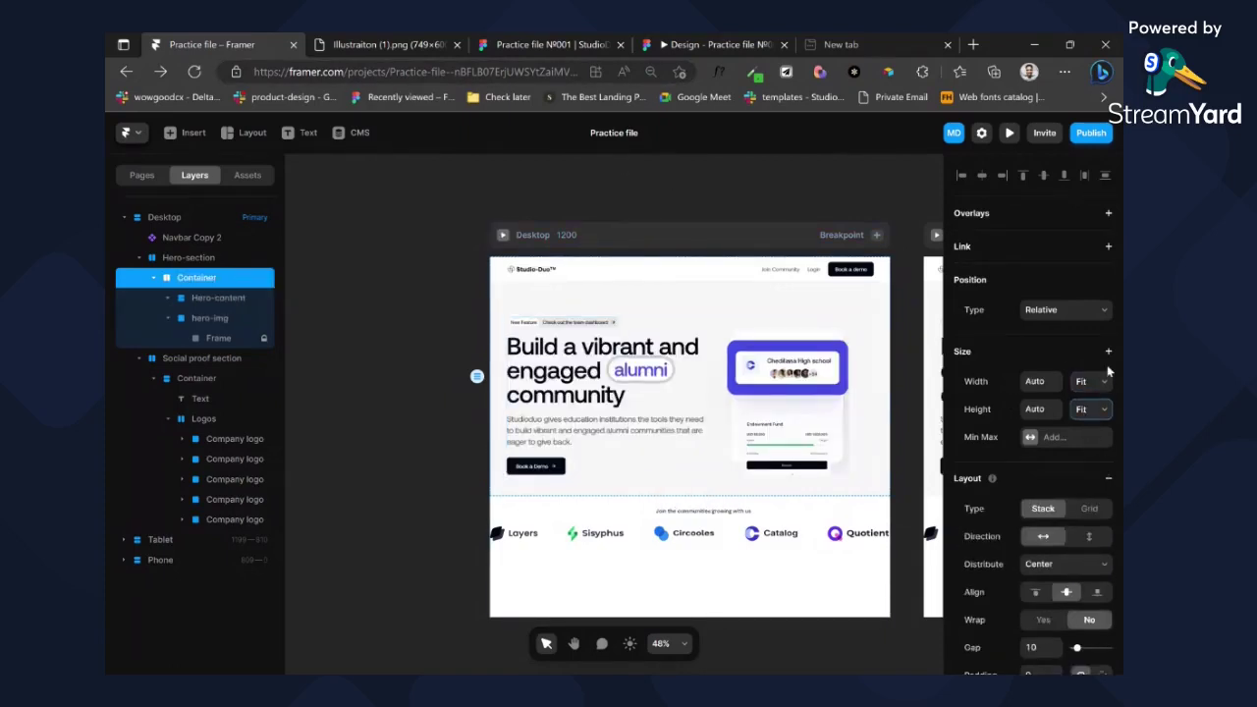
- Add a fixed max width of 1280 px to the hero Container
{"action": "left_click", "coordinate": [1108, 353]}
{"action": "left_click", "coordinate": [1083, 365]}
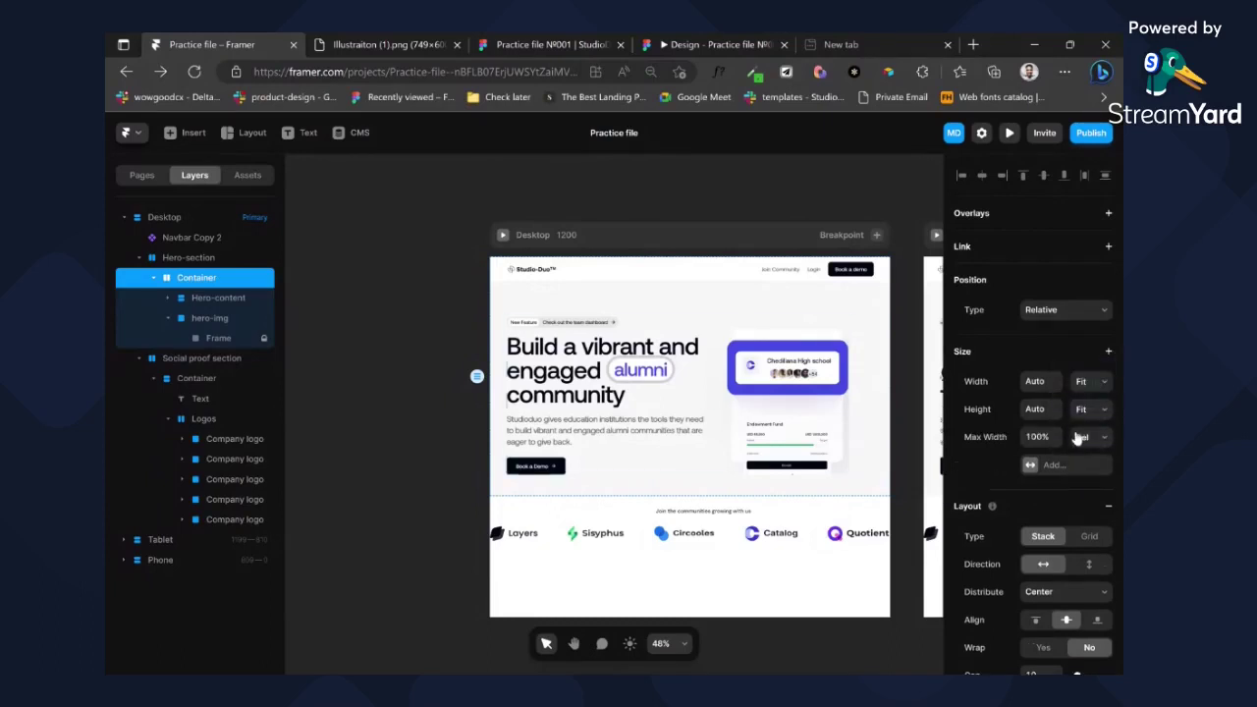
{"action": "left_click", "coordinate": [1039, 436]}
{"action": "type", "text": "1"}
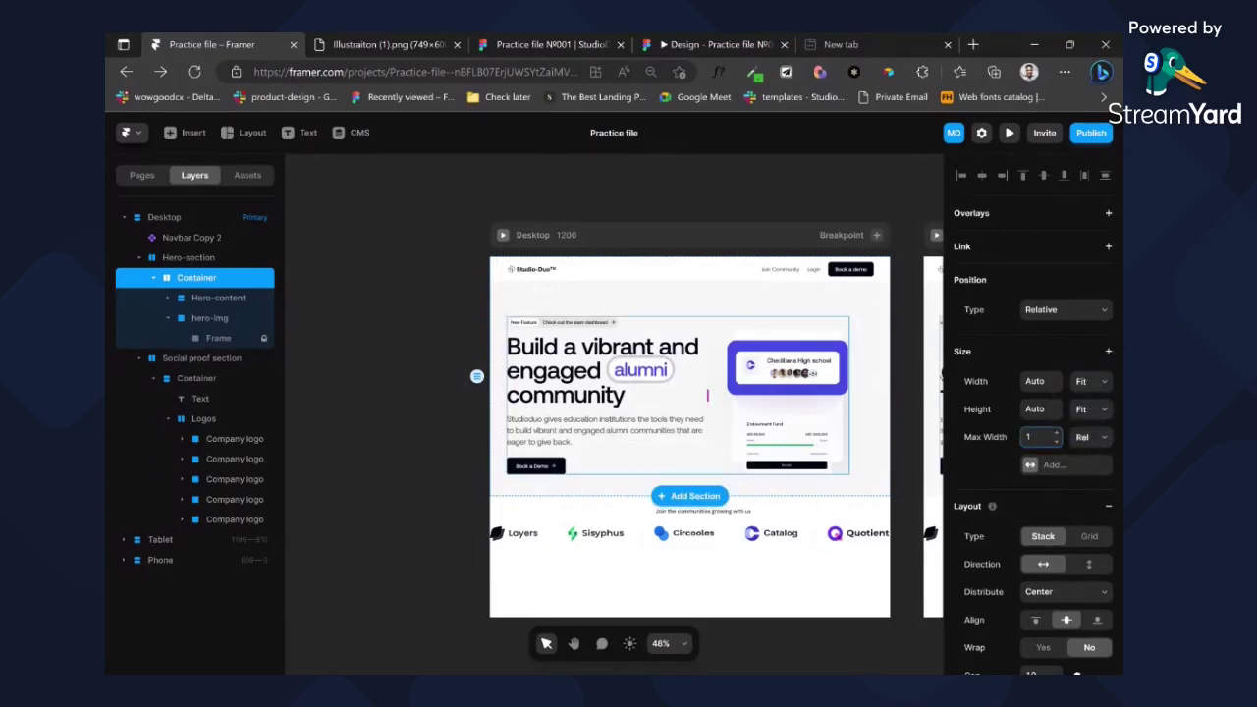
{"action": "type", "text": "280"}
{"action": "key", "text": "Return"}
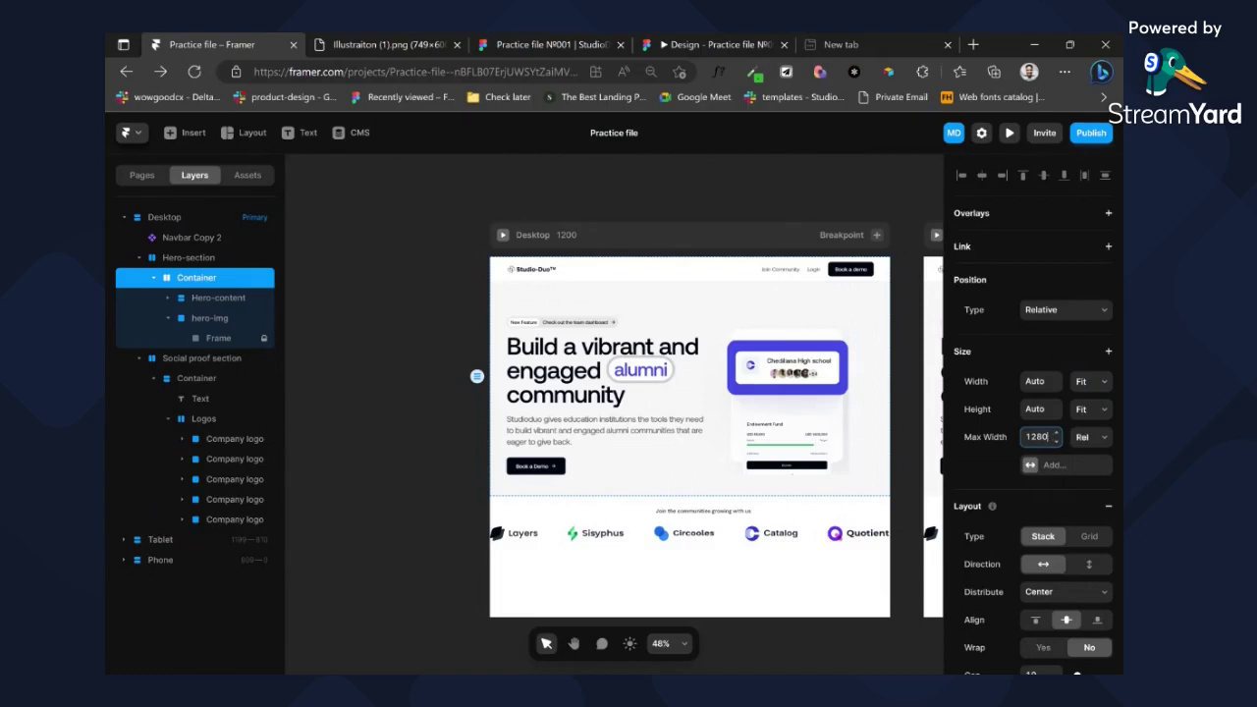
{"action": "type", "text": "px"}
{"action": "key", "text": "Return"}
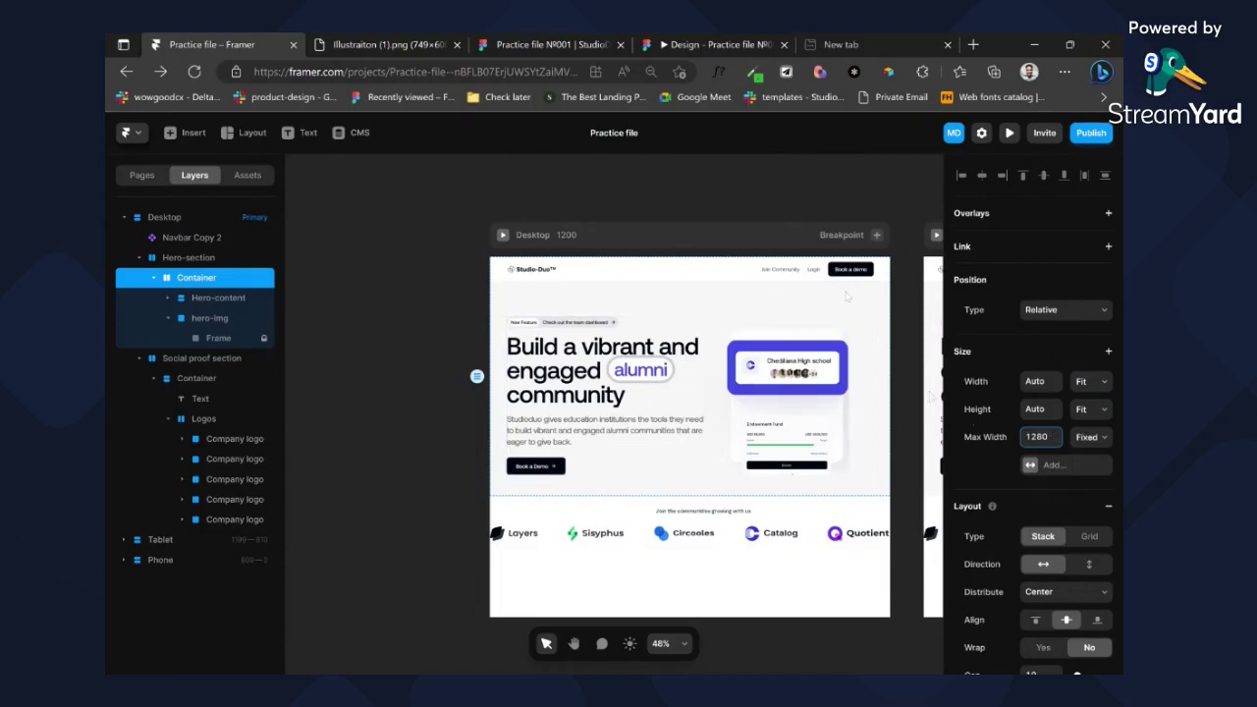
- Open the navbar component and wrap the Desktop variant's Title and Icon, Join Community, Login and Button layers in one frame
{"action": "double_click", "coordinate": [789, 270]}
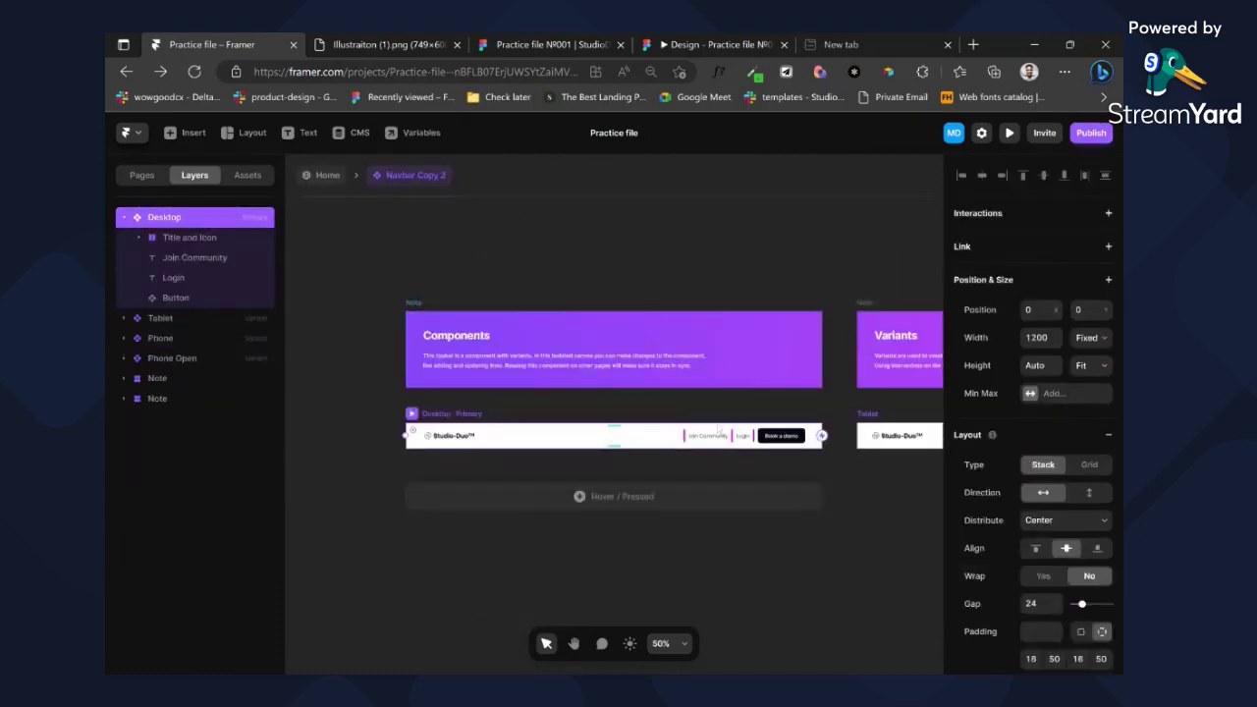
{"action": "left_click", "coordinate": [176, 239]}
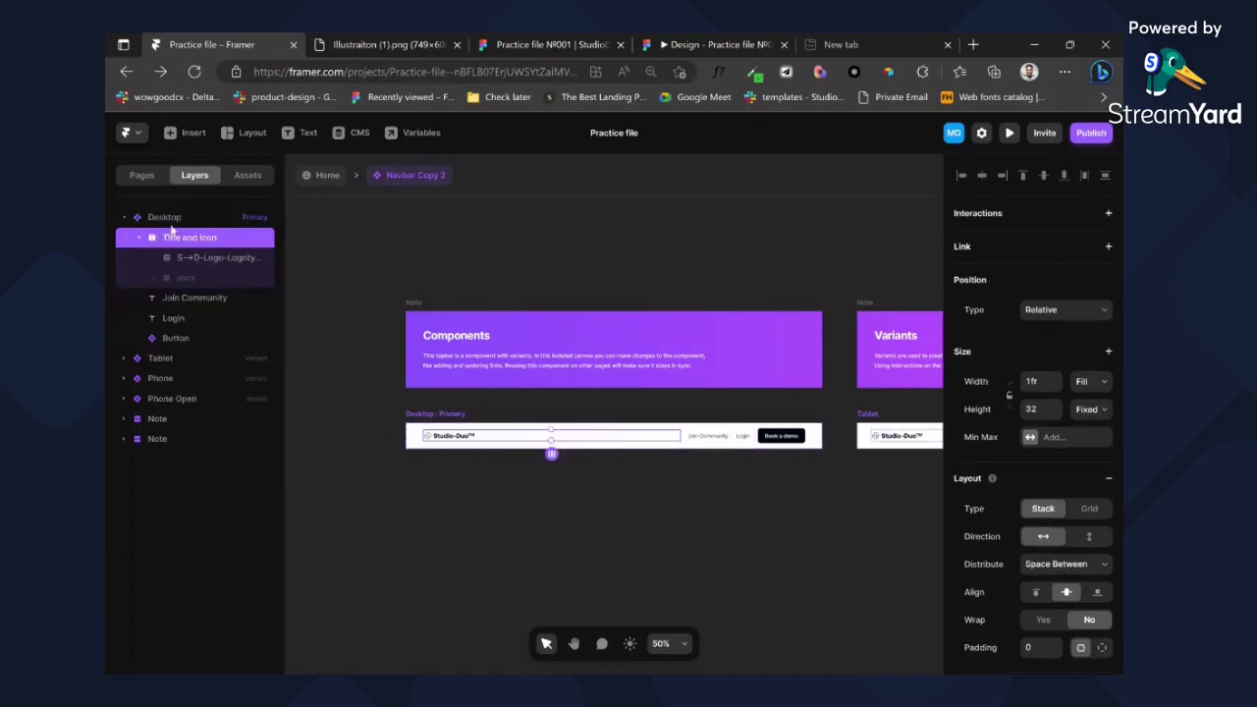
{"action": "left_click", "coordinate": [180, 220]}
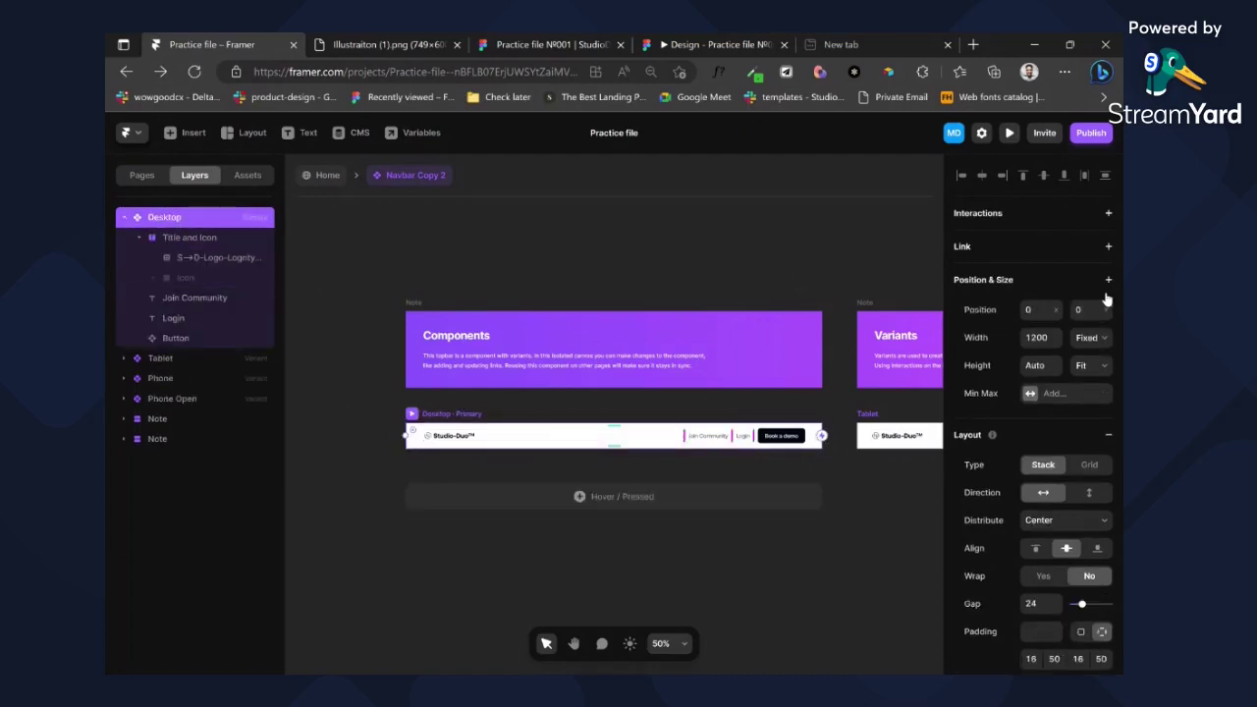
{"action": "left_click", "coordinate": [140, 239]}
{"action": "left_click", "coordinate": [175, 239]}
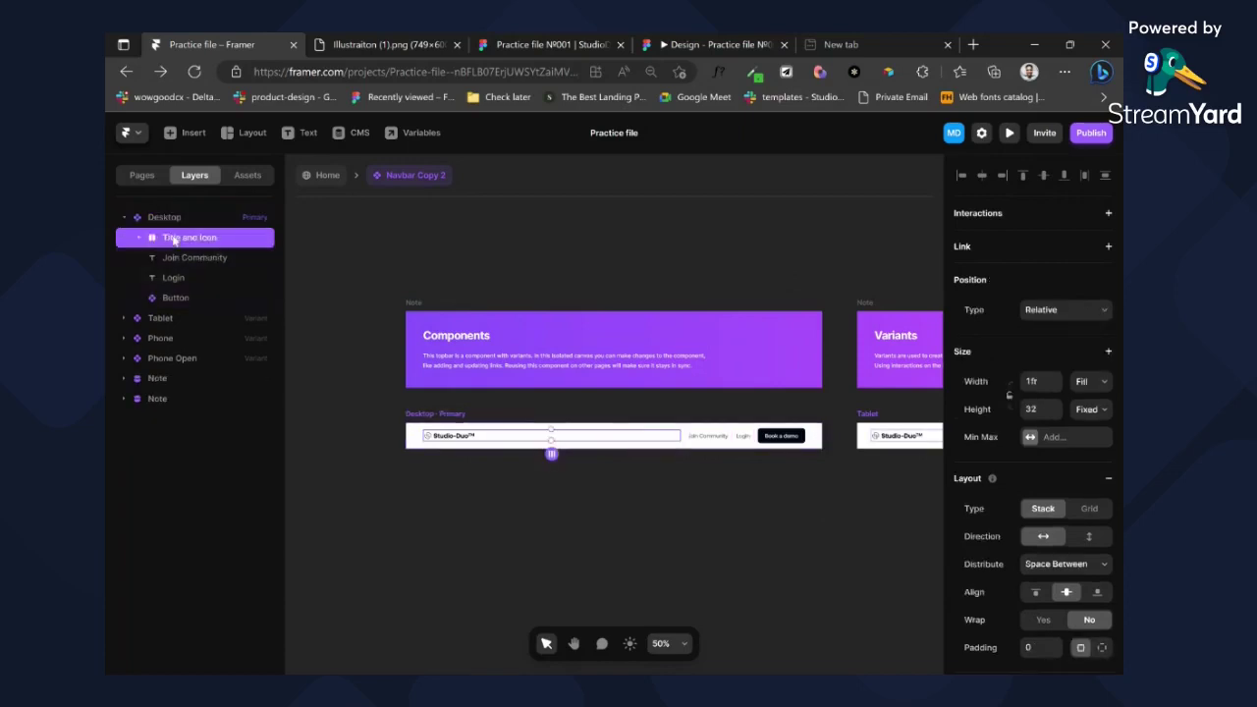
{"action": "left_click", "coordinate": [182, 296], "text": "shift"}
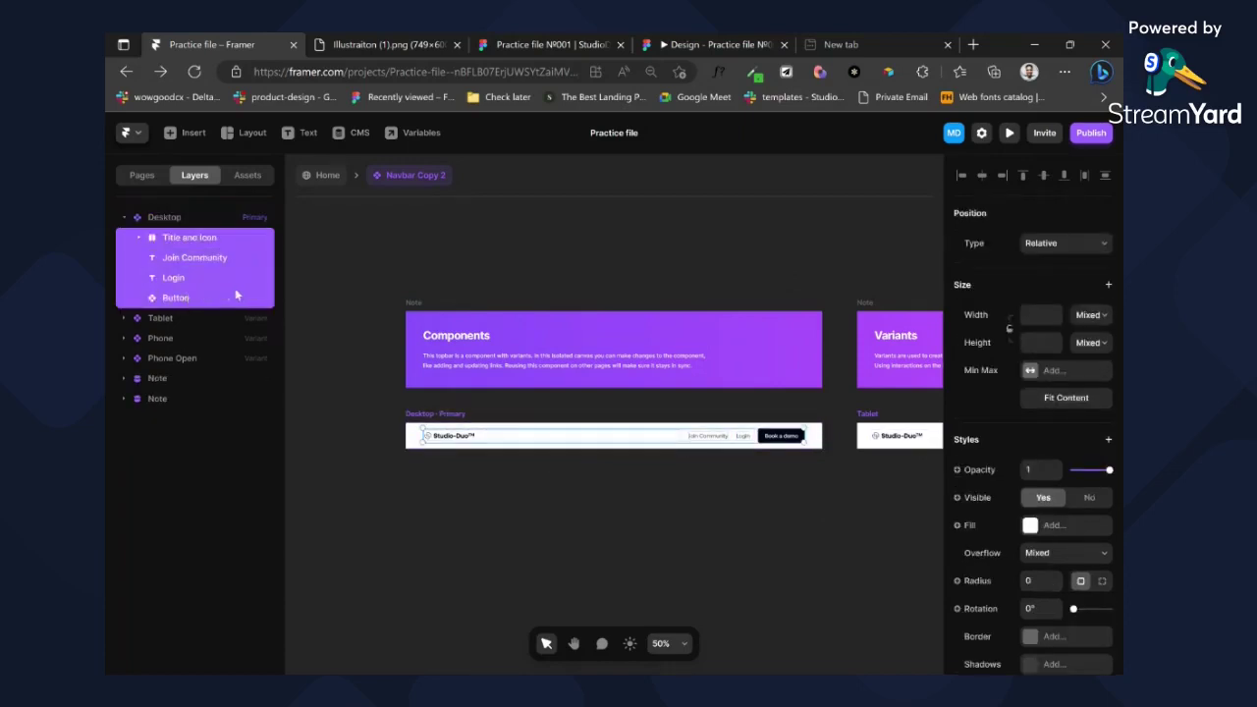
{"action": "key", "text": "ctrl+alt+Return"}
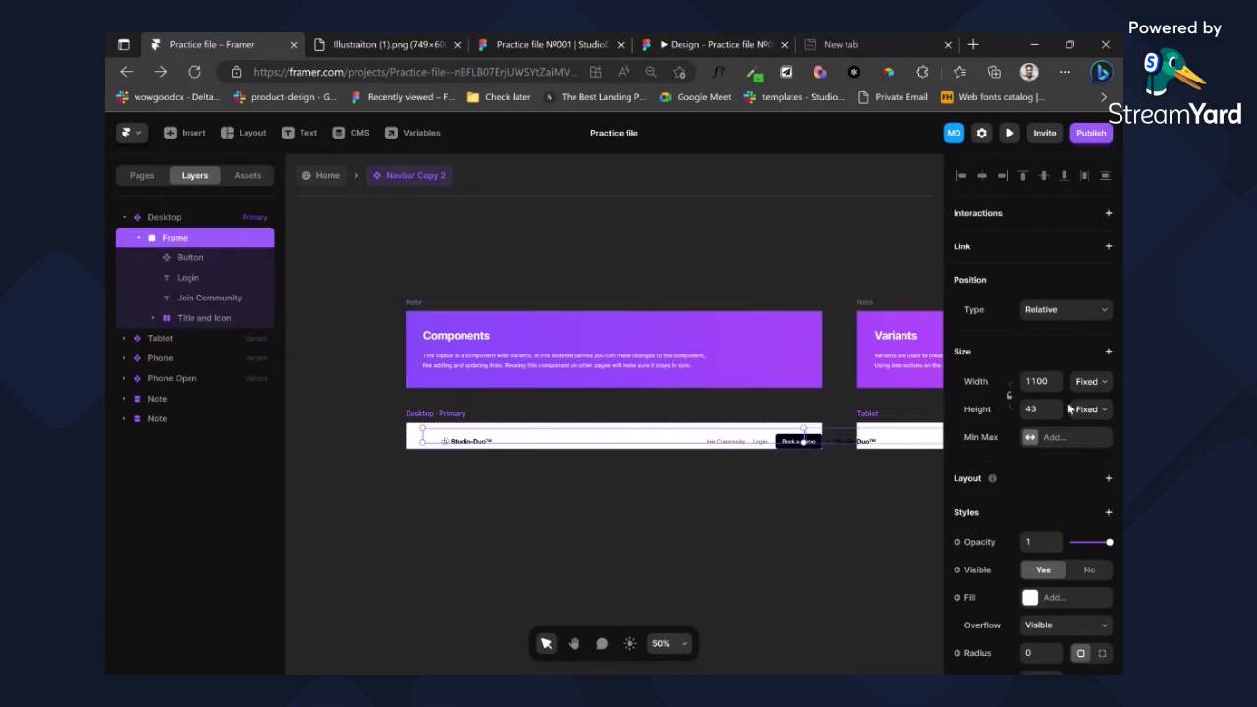
- Convert the navbar's new wrapper frame into a stack and set its height to Fit
{"action": "left_click", "coordinate": [1090, 441]}
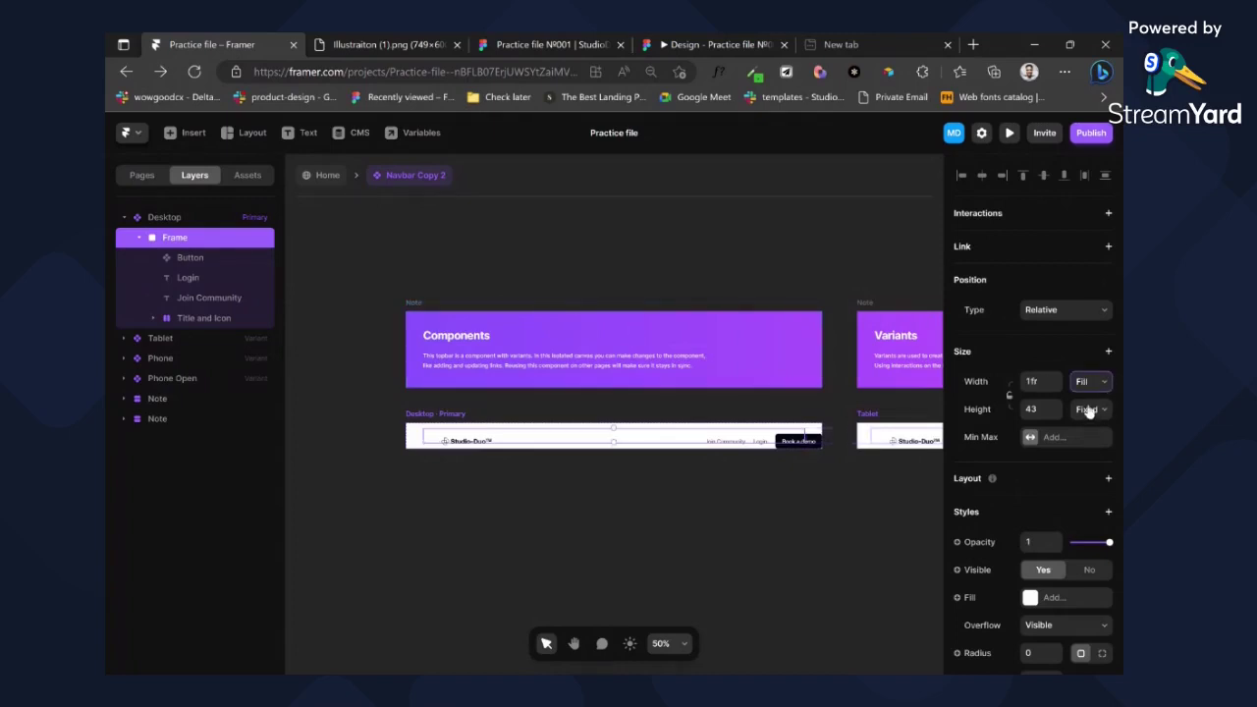
{"action": "left_click", "coordinate": [1086, 382]}
{"action": "key", "text": "shift+a"}
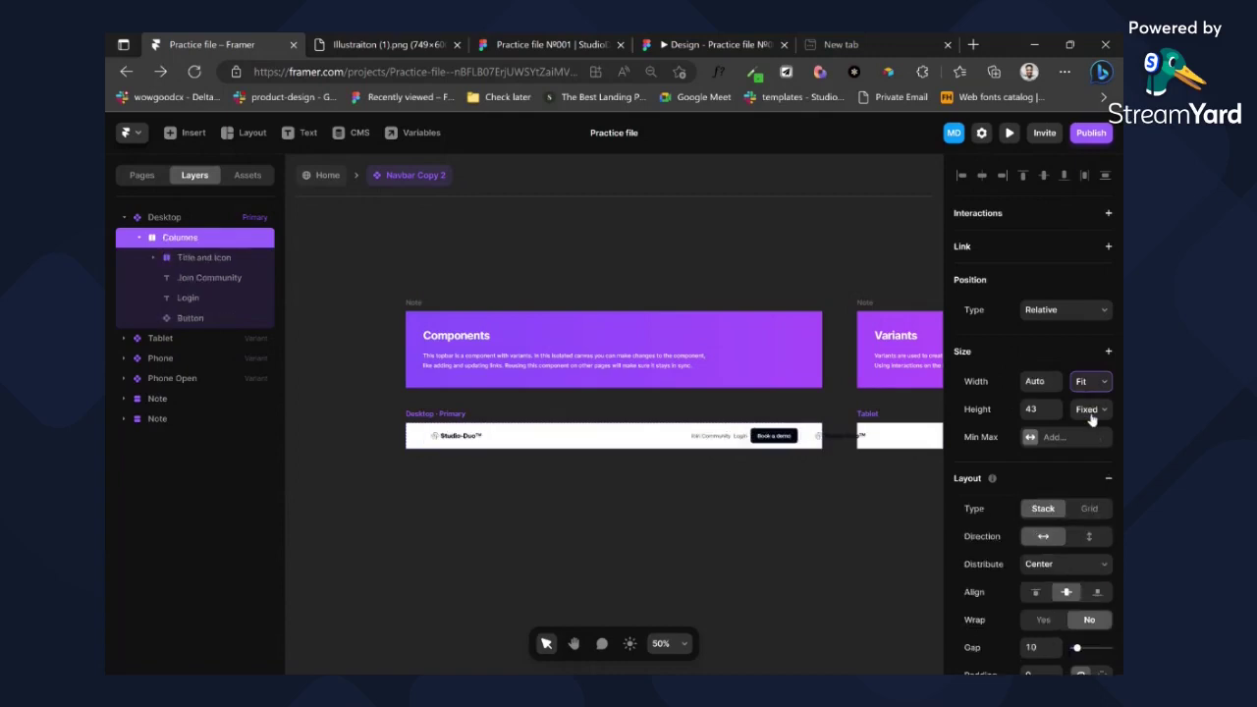
{"action": "left_click", "coordinate": [1090, 408]}
{"action": "left_click", "coordinate": [1083, 454]}
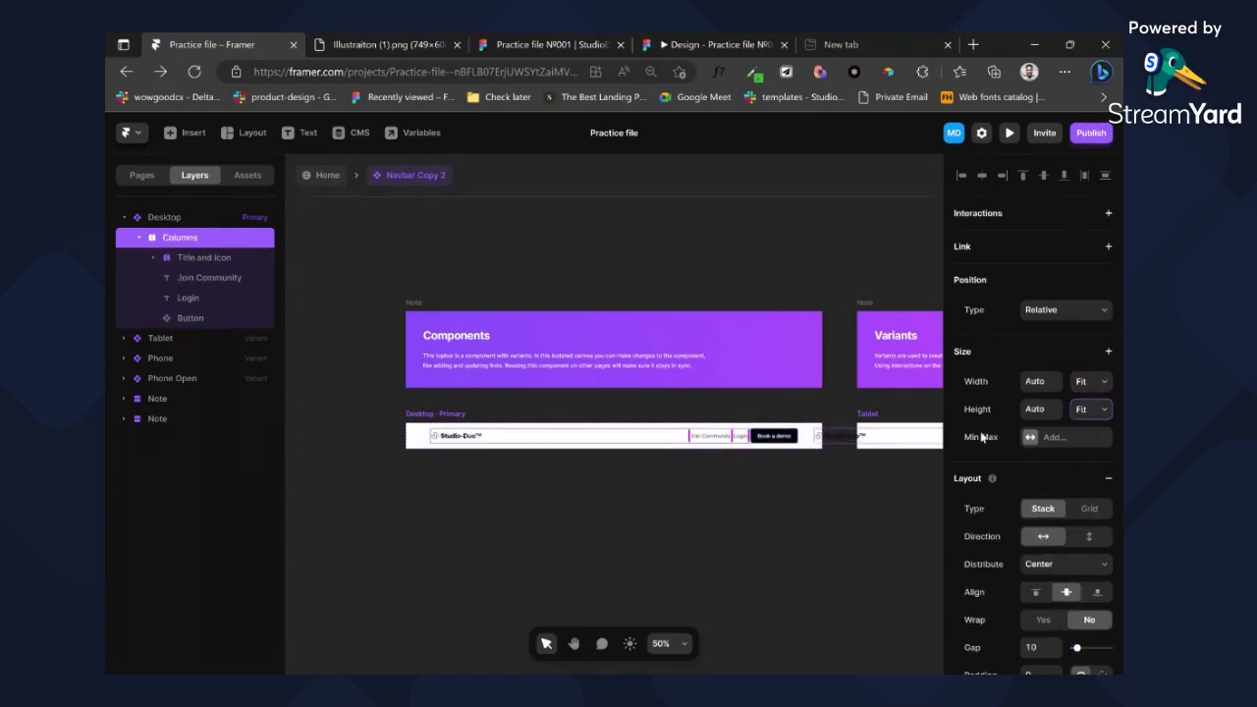
- Set the Desktop navbar wrapper's width to Fill and add a fixed max width of 1280 px
{"action": "left_click", "coordinate": [1077, 386]}
{"action": "left_click", "coordinate": [1085, 425]}
{"action": "left_click", "coordinate": [1107, 352]}
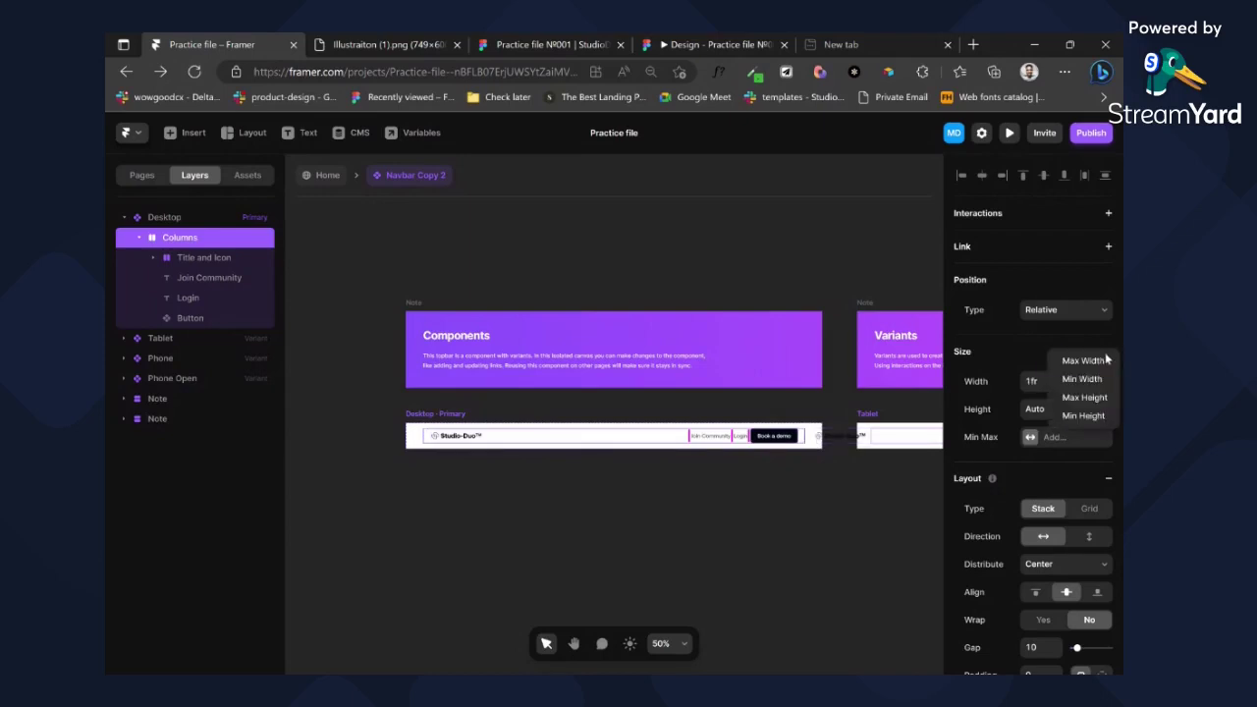
{"action": "left_click", "coordinate": [1080, 360]}
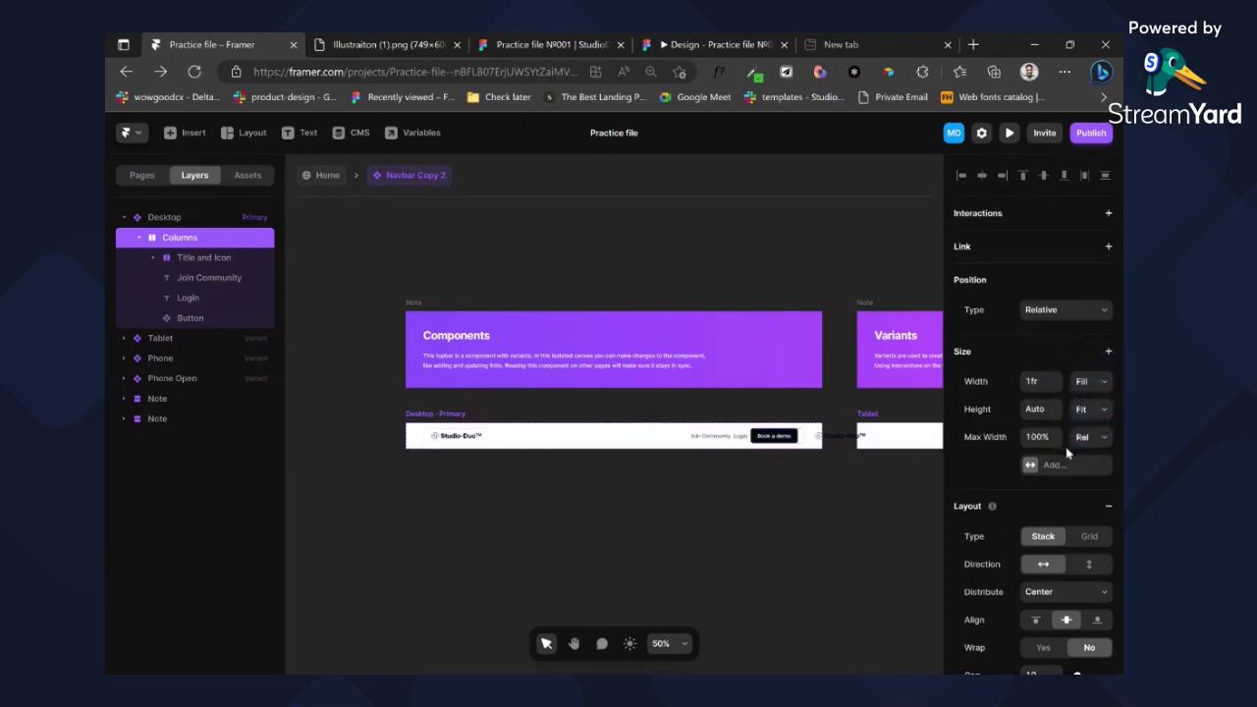
{"action": "left_click", "coordinate": [1037, 436]}
{"action": "type", "text": "2380"}
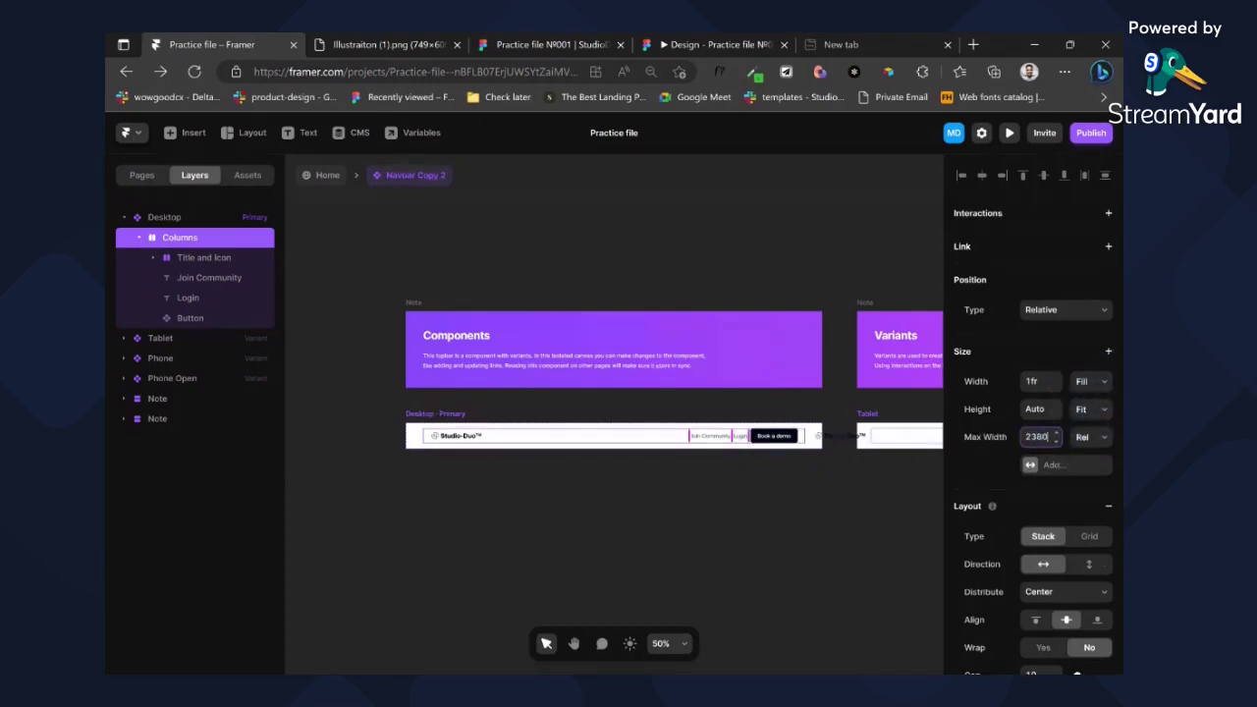
{"action": "key", "text": "Return"}
{"action": "double_click", "coordinate": [1037, 437]}
{"action": "type", "text": "1280"}
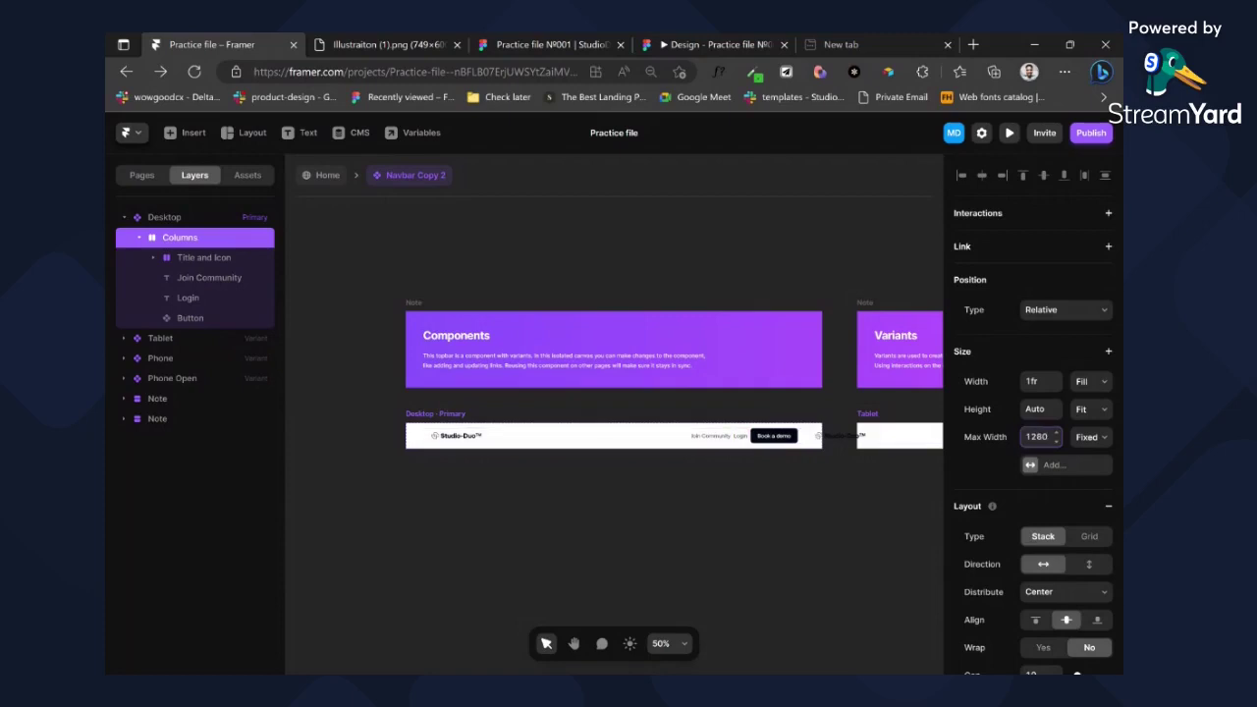
- Distribute the Desktop navbar wrapper's contents with Space Between
{"action": "scroll", "coordinate": [1103, 560], "scroll_direction": "down", "scroll_amount": 2}
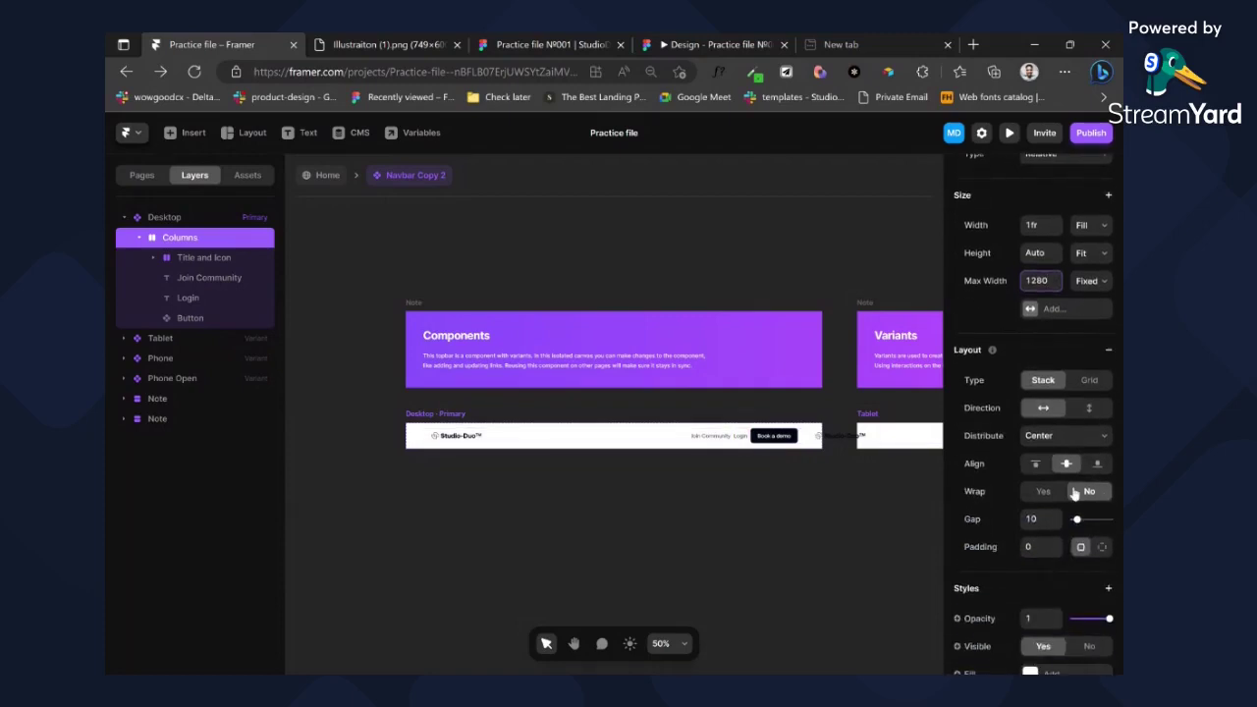
{"action": "left_click", "coordinate": [1066, 441]}
{"action": "left_click", "coordinate": [1064, 487]}
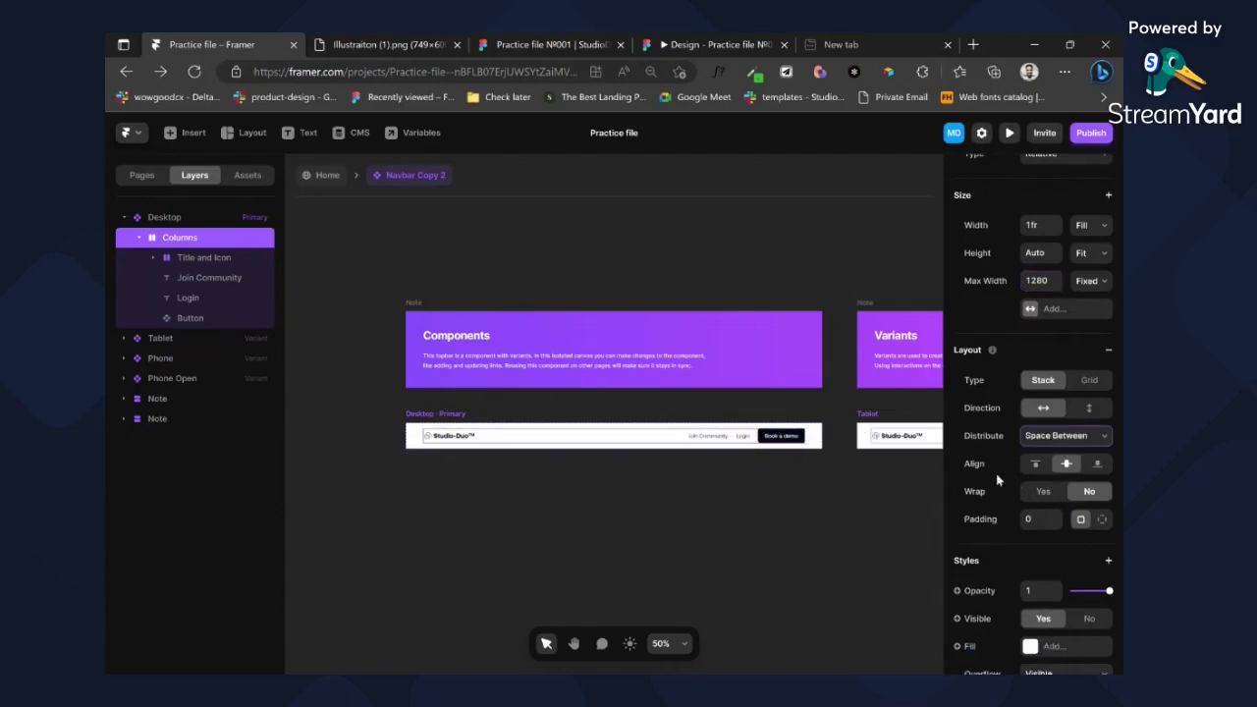
- Hide the Book a demo button in the navbar's Phone variant by setting its visibility to No
{"action": "scroll", "coordinate": [617, 325], "scroll_direction": "right", "scroll_amount": 10}
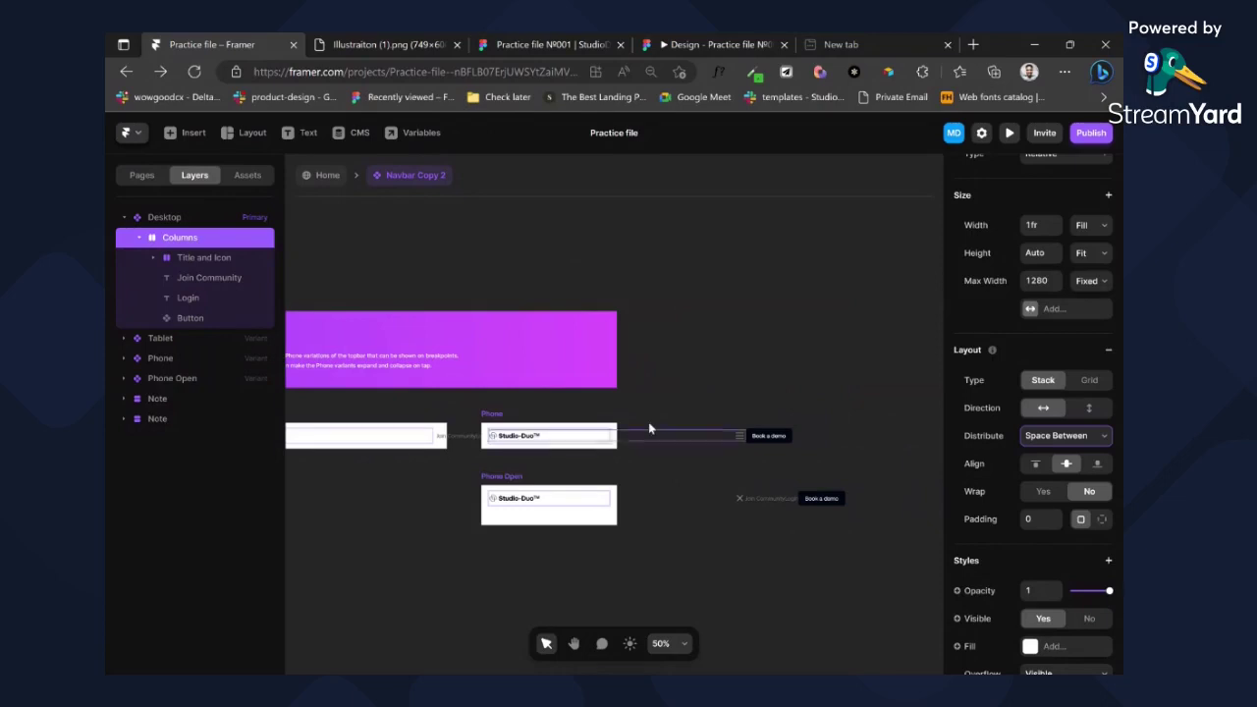
{"action": "left_click", "coordinate": [562, 439]}
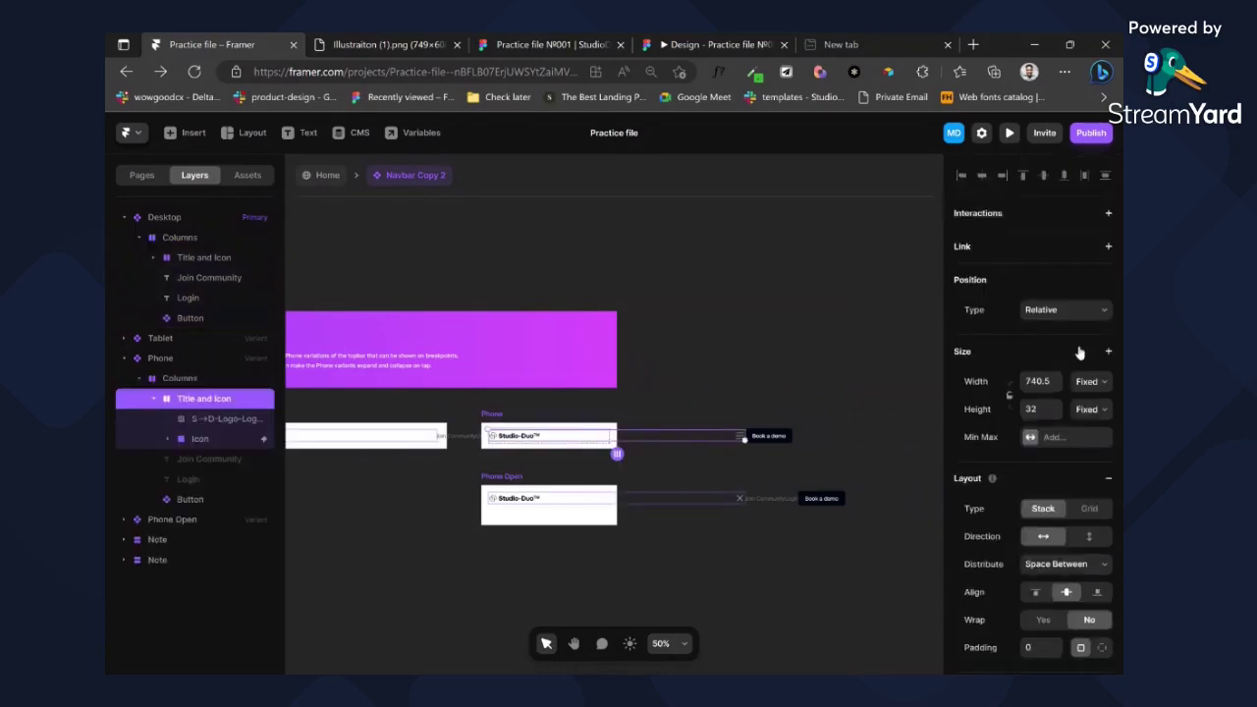
{"action": "left_click", "coordinate": [766, 435]}
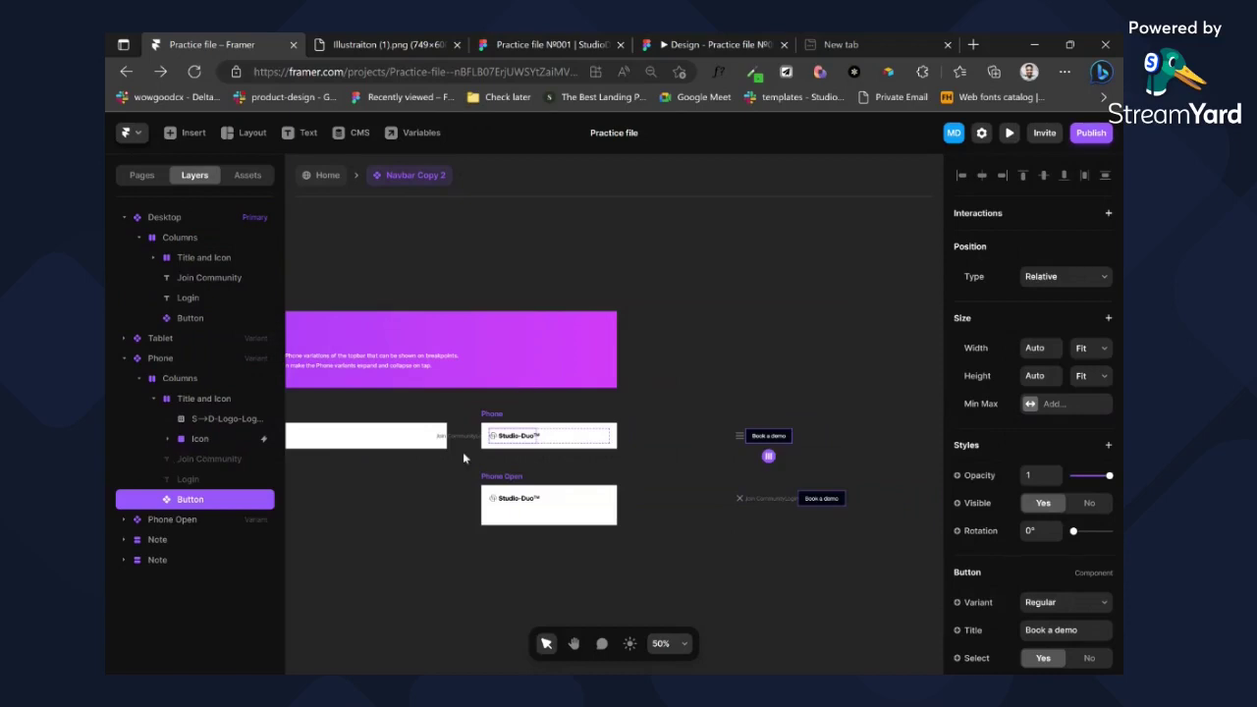
{"action": "scroll", "coordinate": [1073, 499], "scroll_direction": "down", "scroll_amount": 3}
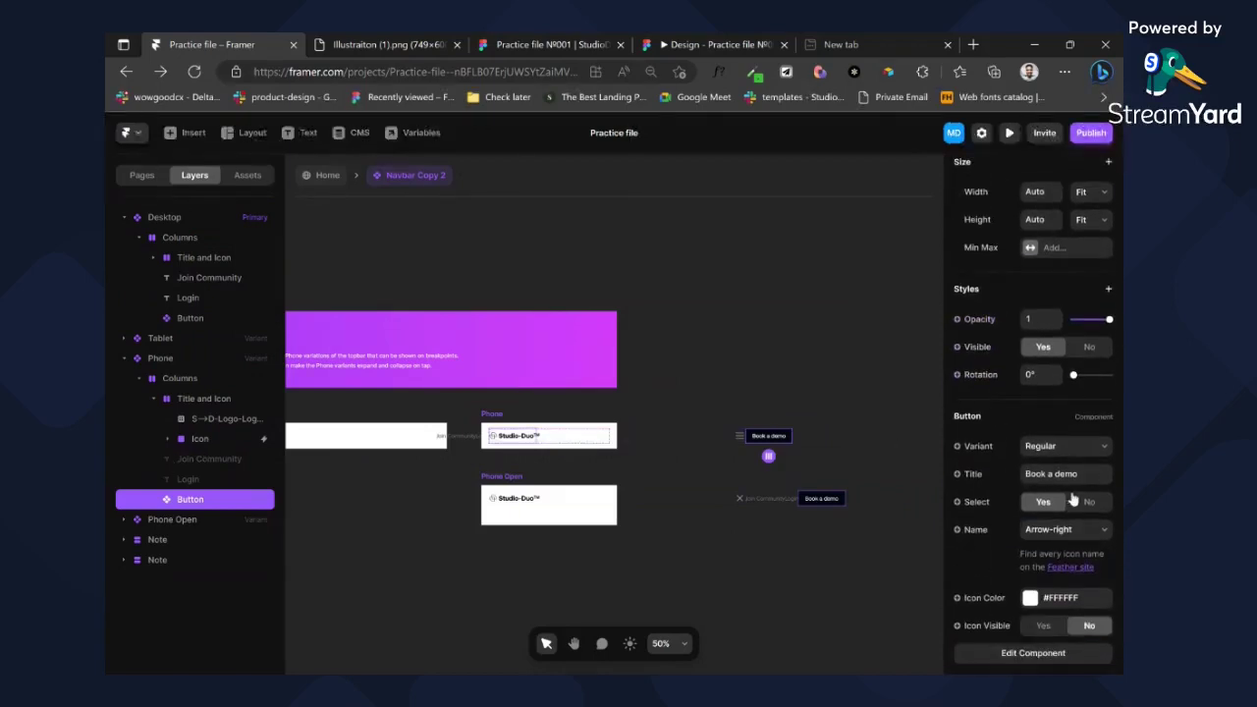
{"action": "left_click", "coordinate": [1085, 502]}
{"action": "left_click", "coordinate": [1047, 503]}
{"action": "left_click", "coordinate": [1084, 349]}
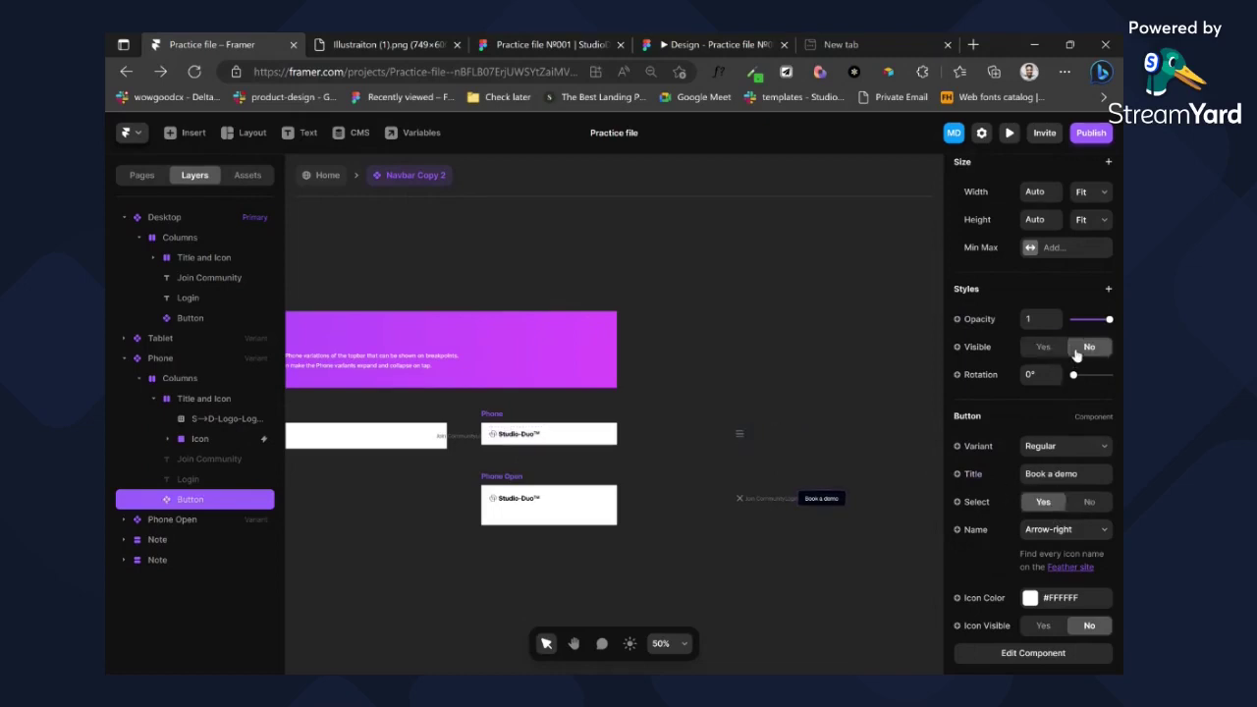
- Set the Title and Icon layer's width to Fill in both the Phone and Phone Open variants
{"action": "left_click", "coordinate": [572, 441]}
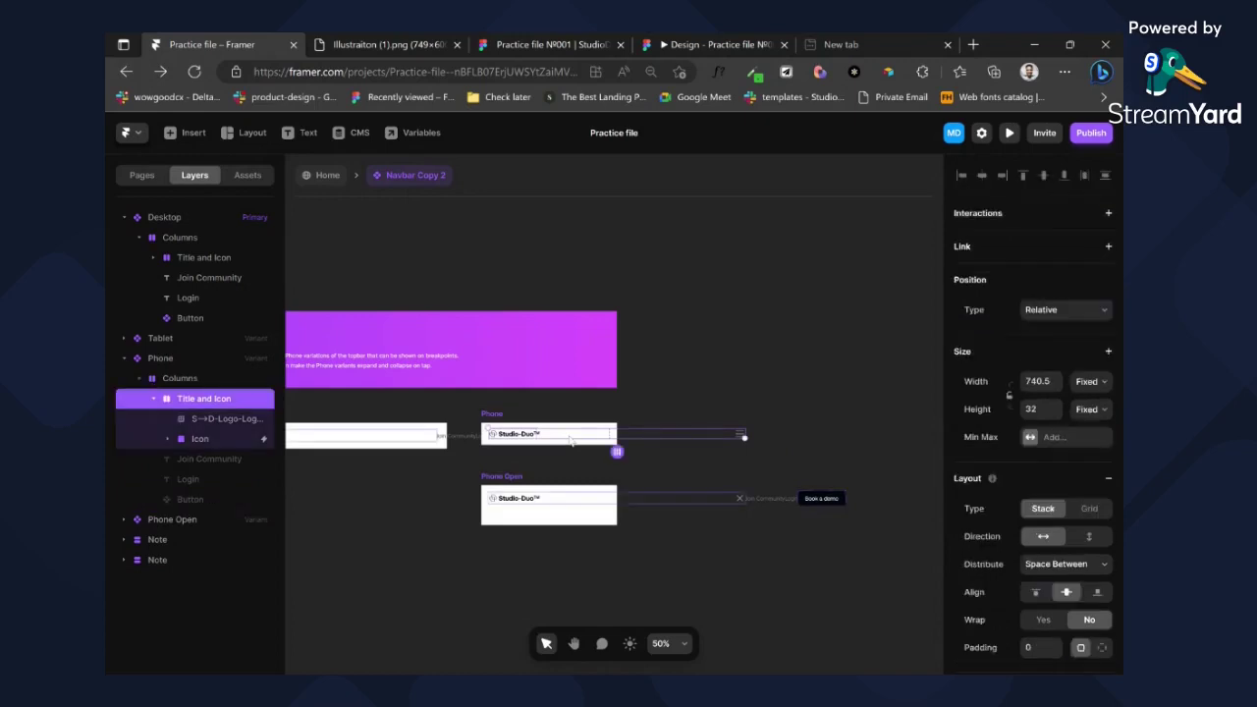
{"action": "left_click", "coordinate": [1088, 401]}
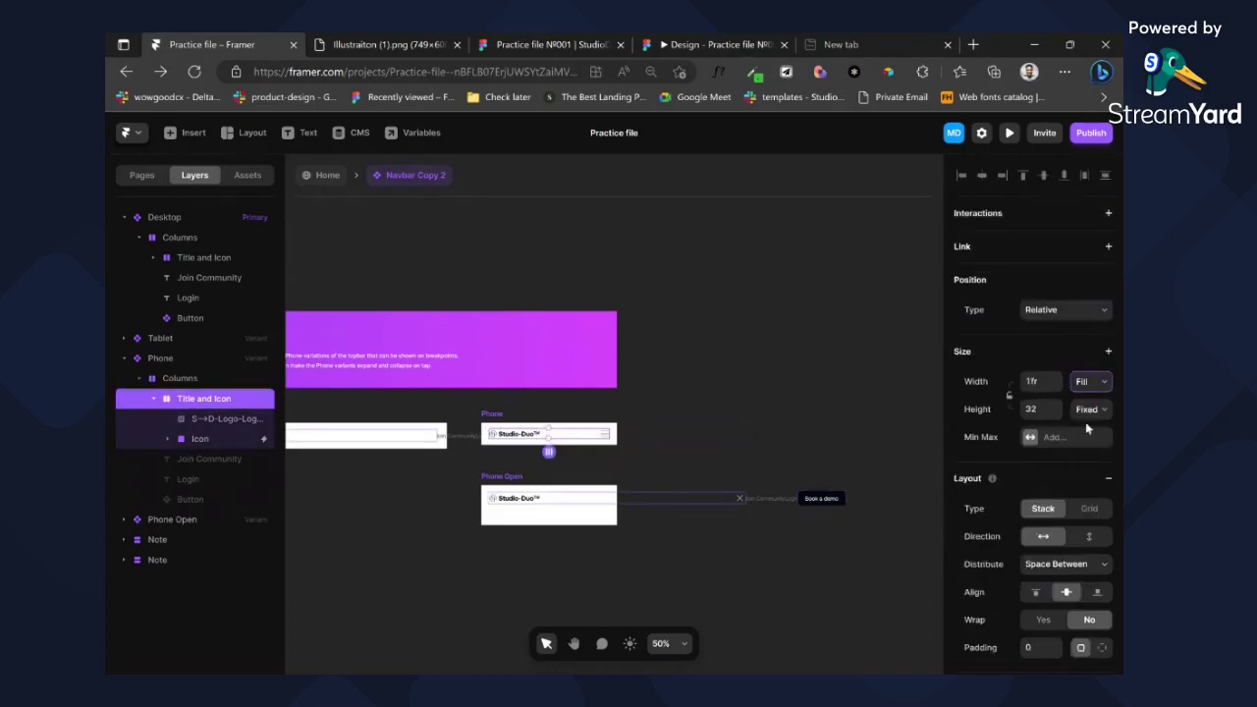
{"action": "left_click", "coordinate": [593, 502]}
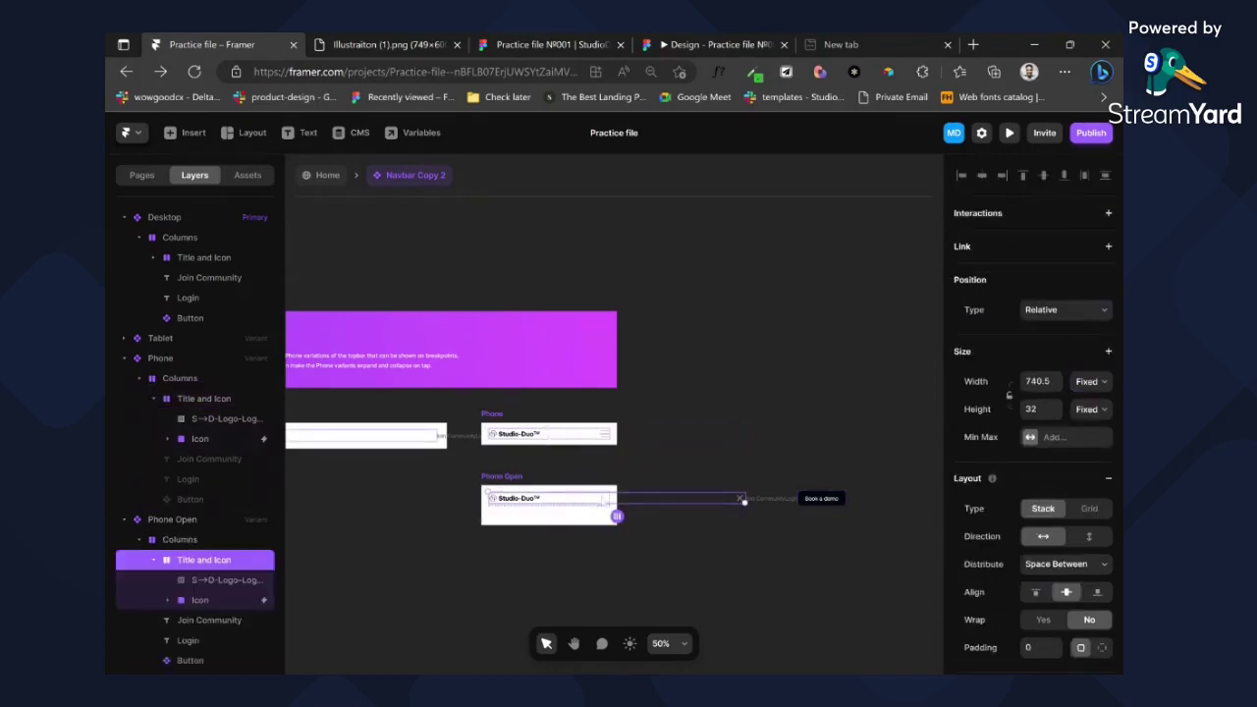
{"action": "left_click", "coordinate": [1088, 399]}
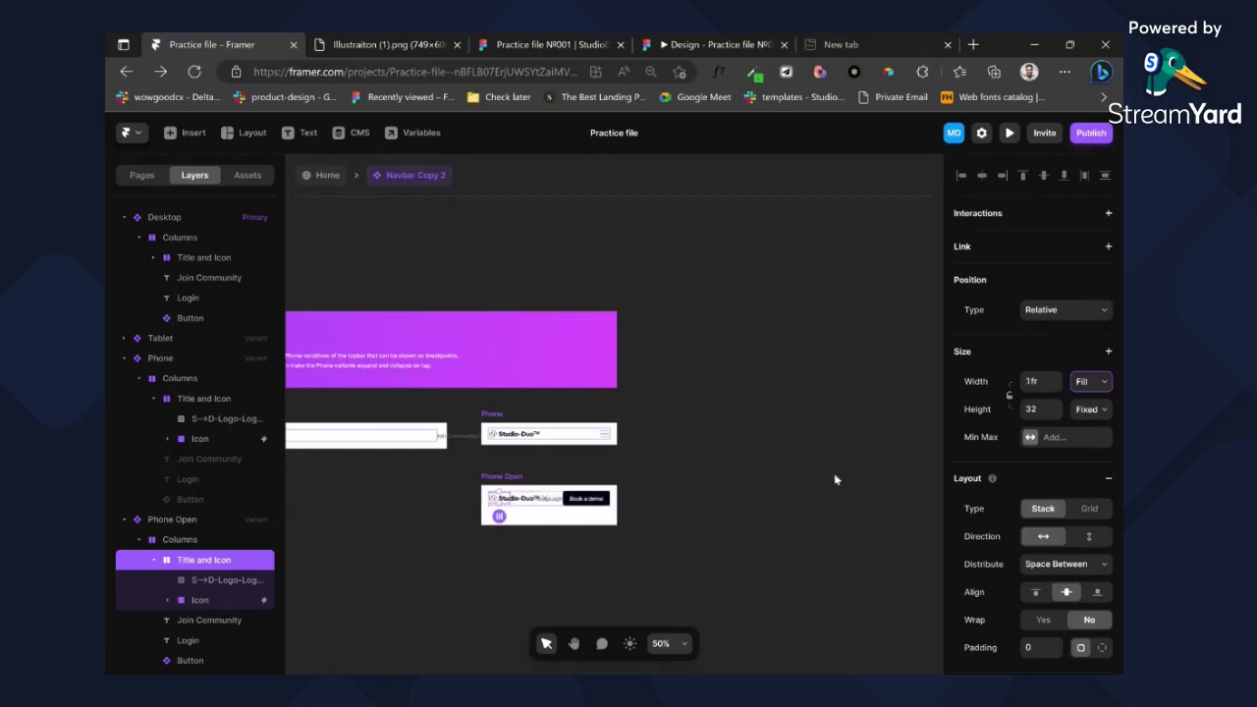
- Stack the Phone Open variant's wrapper vertically, distributed from Start with a gap of 32
{"action": "left_click", "coordinate": [173, 550]}
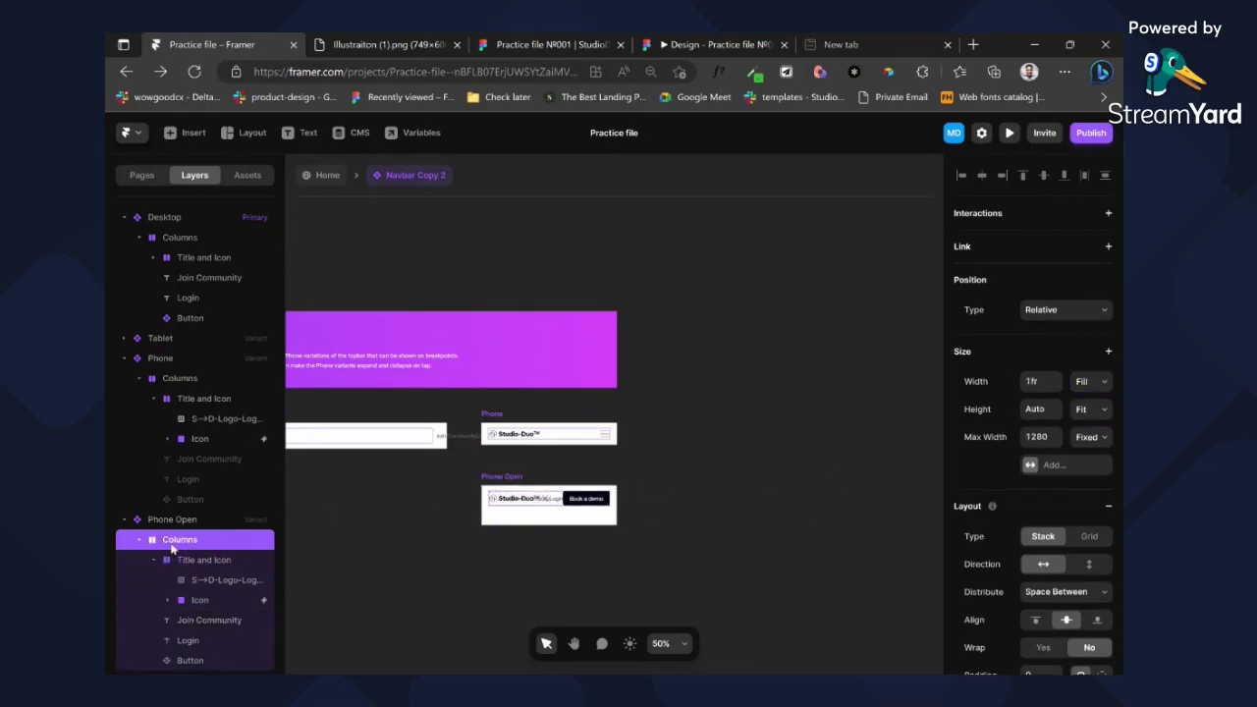
{"action": "scroll", "coordinate": [1098, 484], "scroll_direction": "down", "scroll_amount": 1}
{"action": "left_click", "coordinate": [1086, 485]}
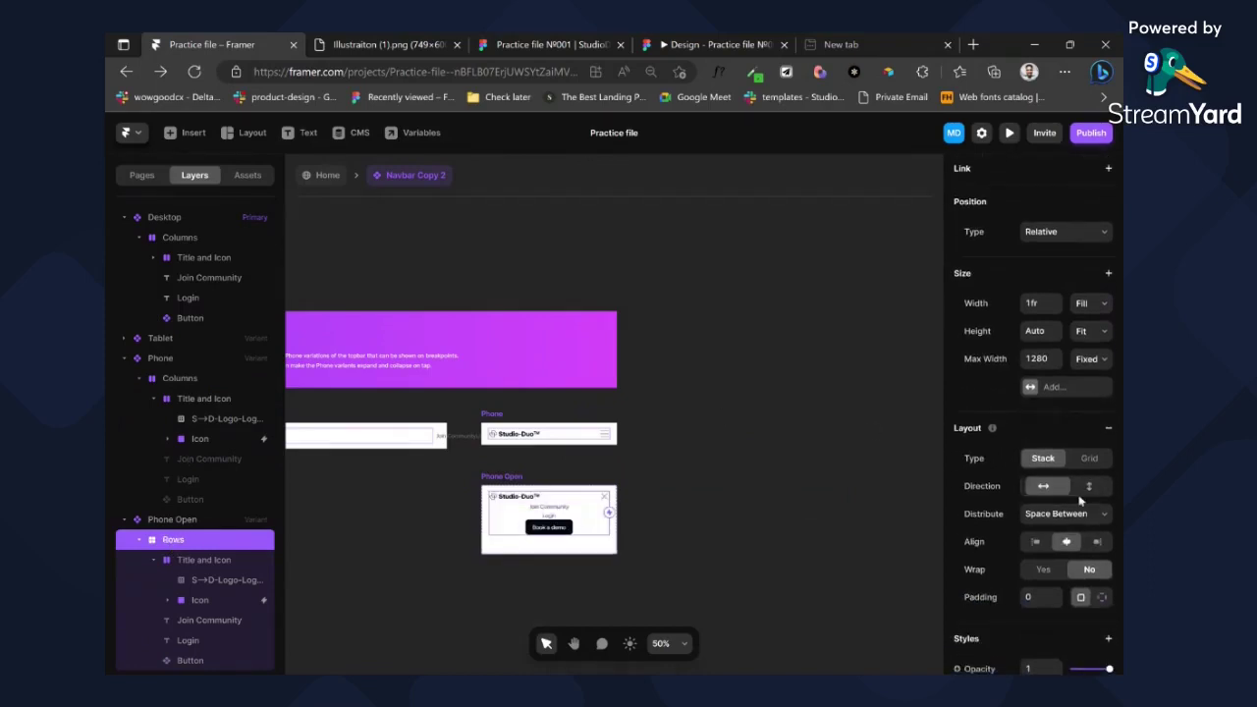
{"action": "left_click", "coordinate": [1059, 536]}
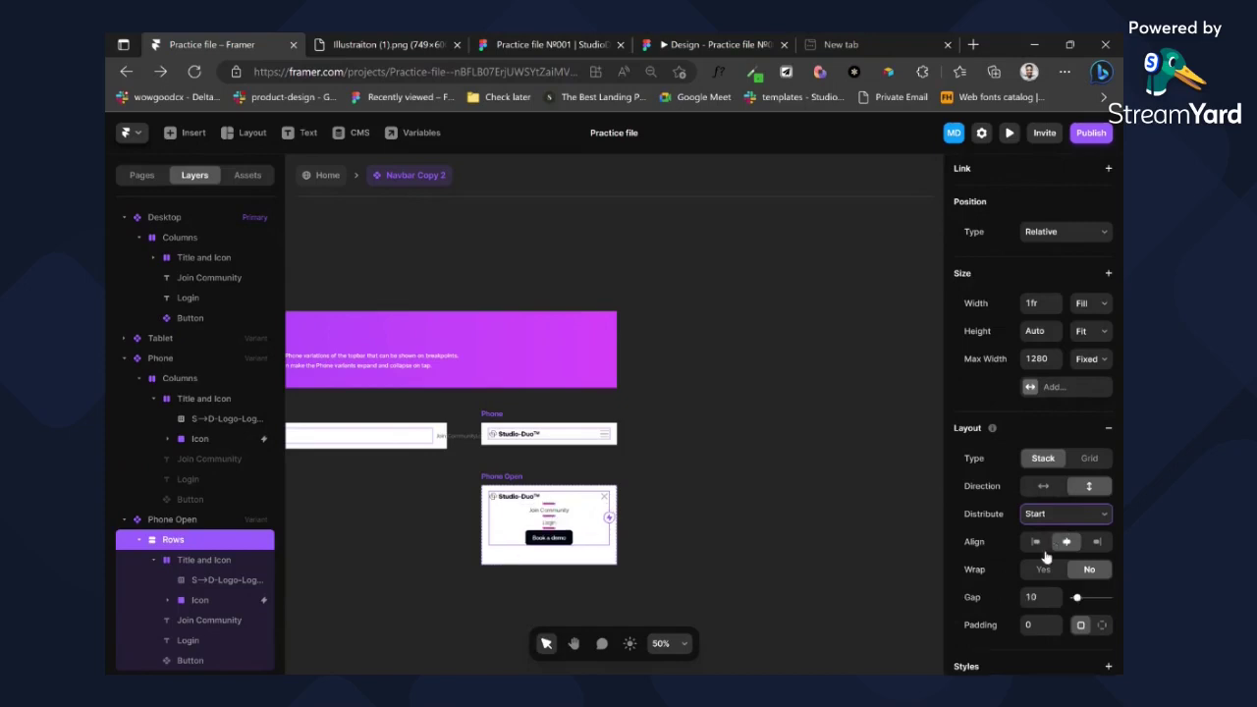
{"action": "left_click", "coordinate": [1033, 597]}
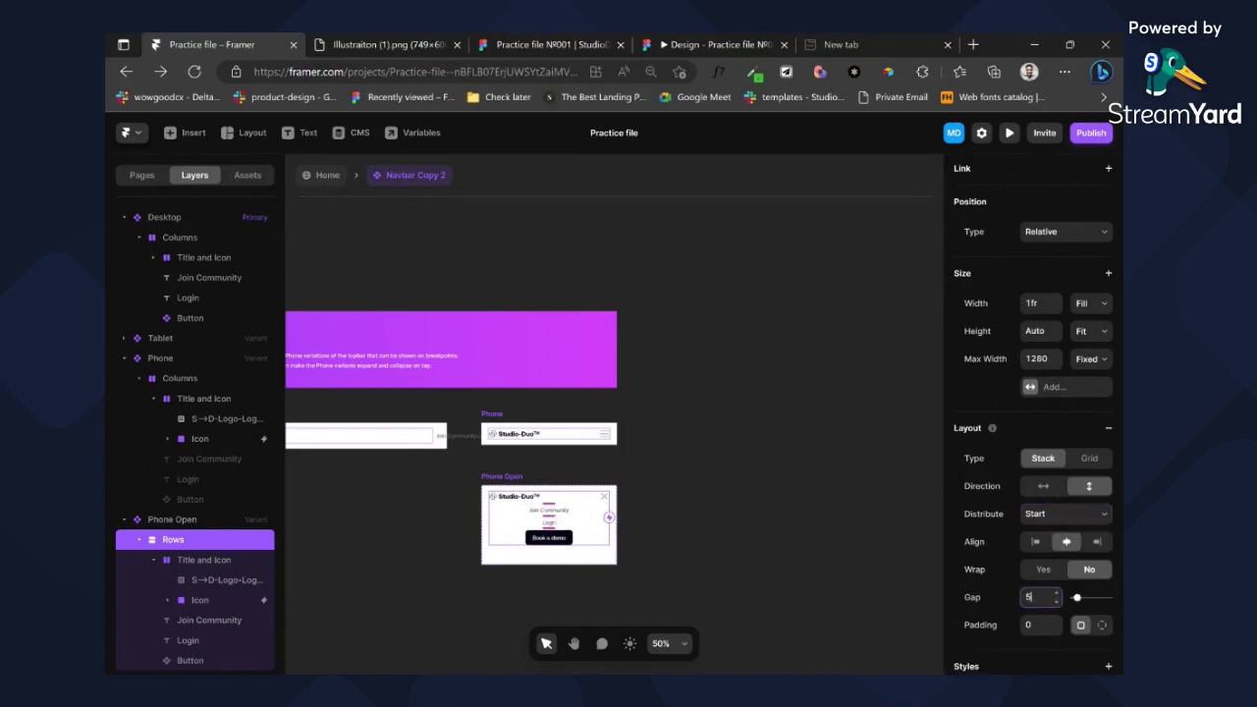
{"action": "type", "text": "24"}
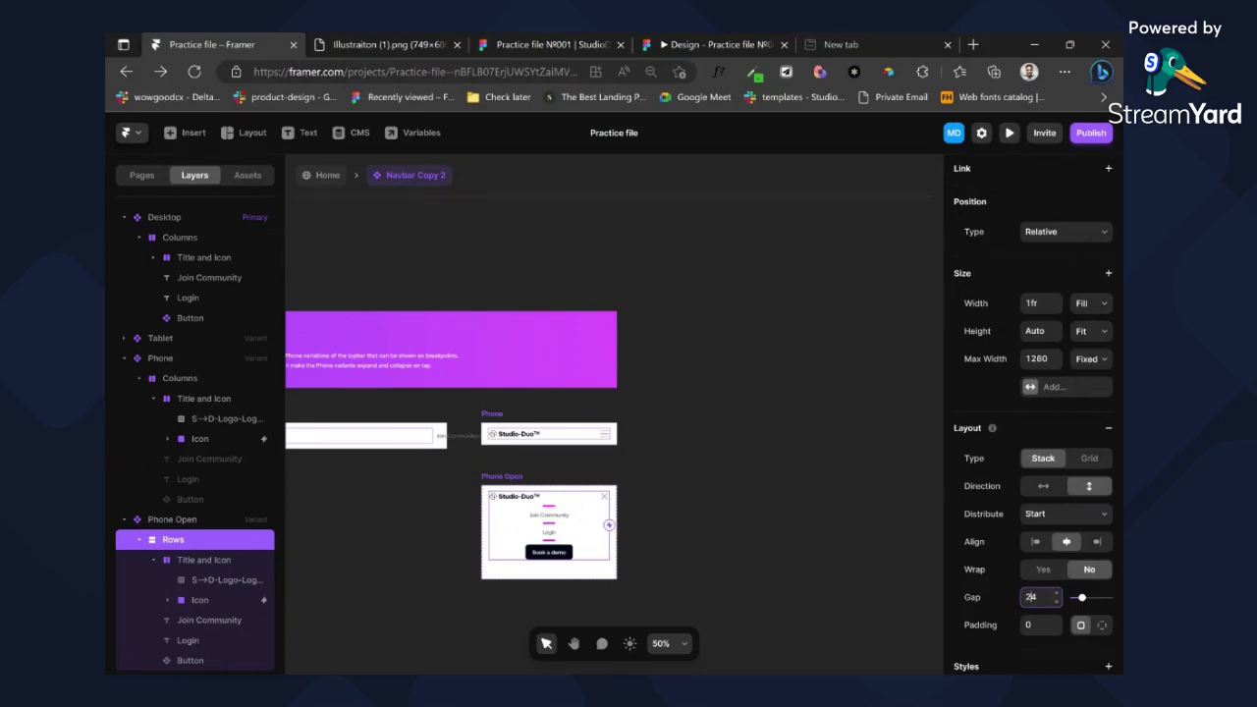
{"action": "key", "text": "Return"}
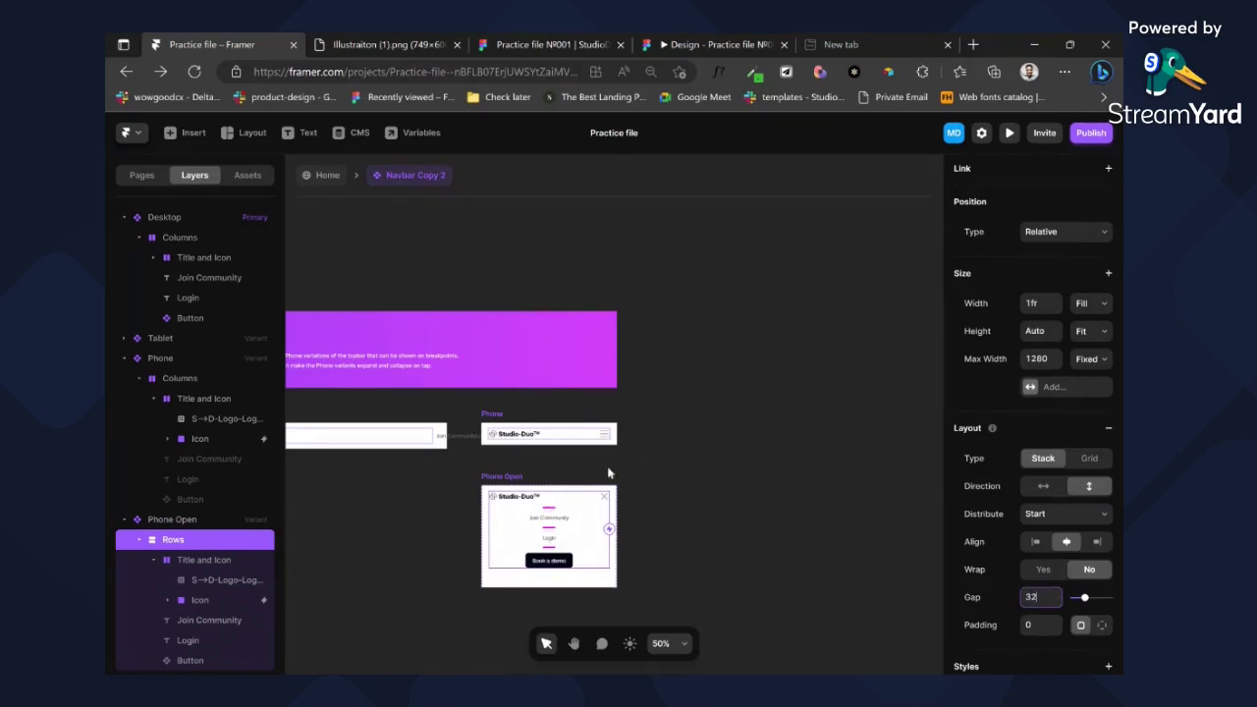
- Return to the Home page and preview its Desktop breakpoint to check the navbar and hero
{"action": "left_click", "coordinate": [568, 465]}
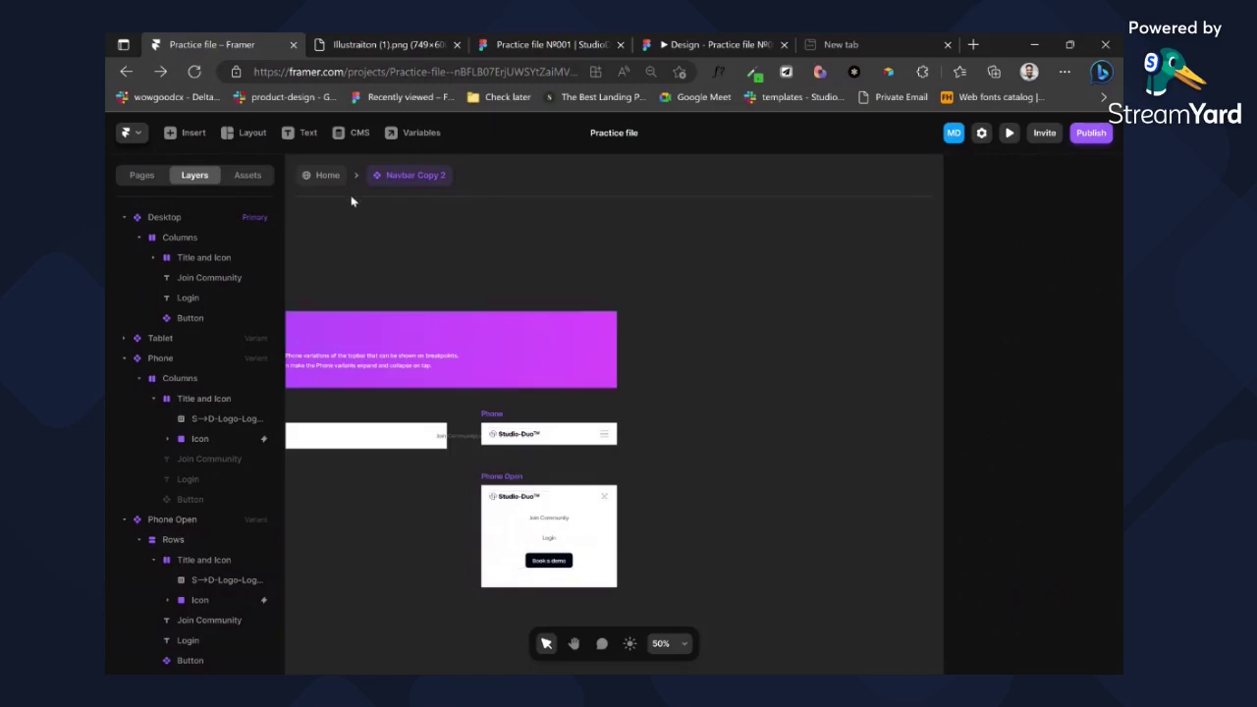
{"action": "left_click", "coordinate": [329, 178]}
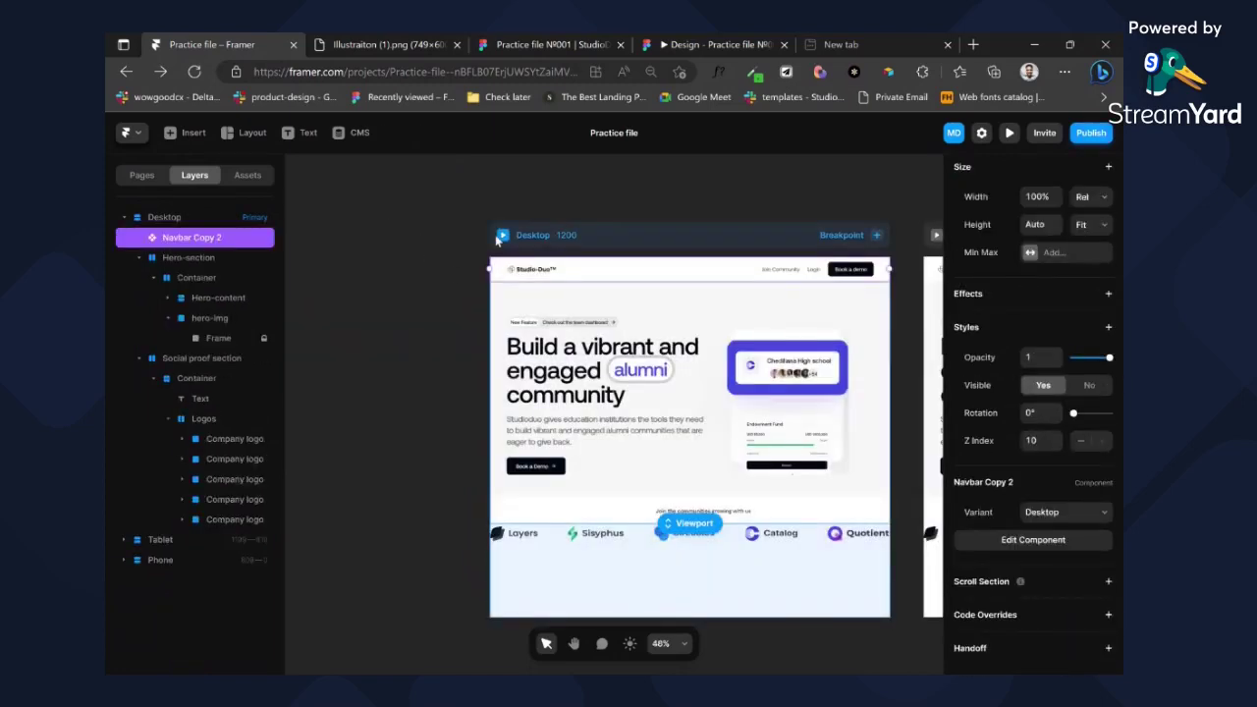
{"action": "left_click", "coordinate": [498, 239]}
{"action": "left_click", "coordinate": [501, 237]}
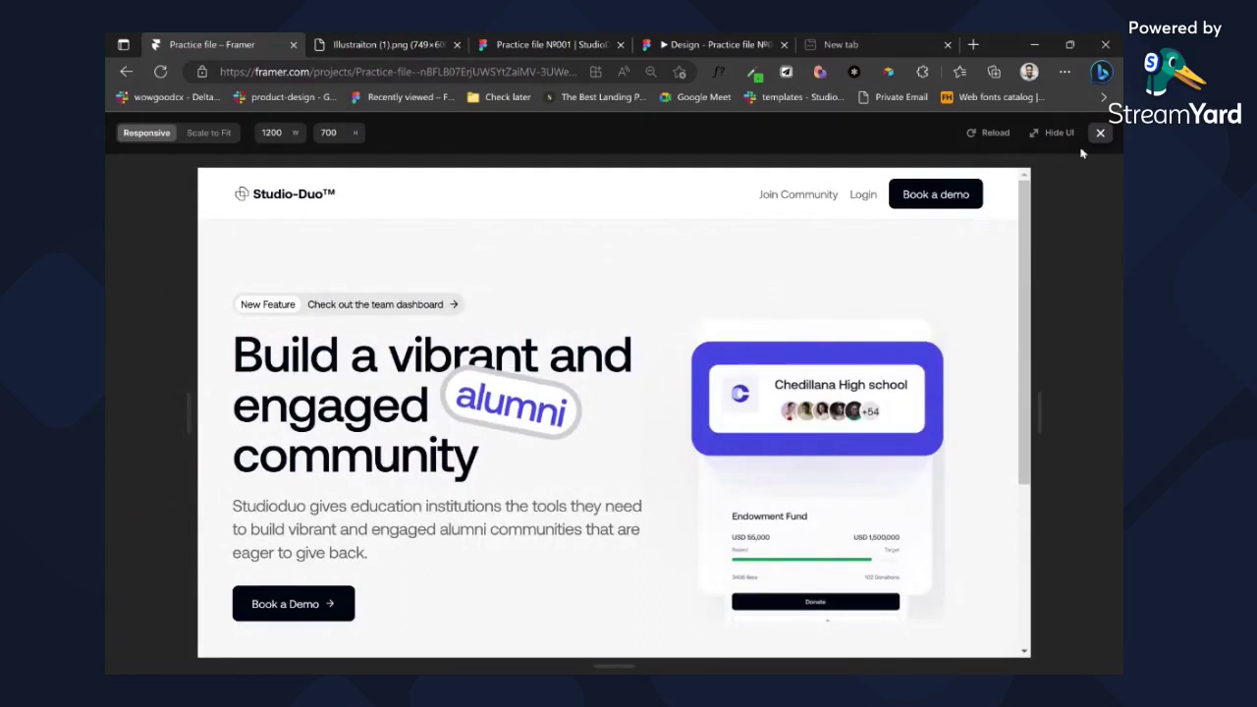
{"action": "left_click", "coordinate": [1099, 134]}
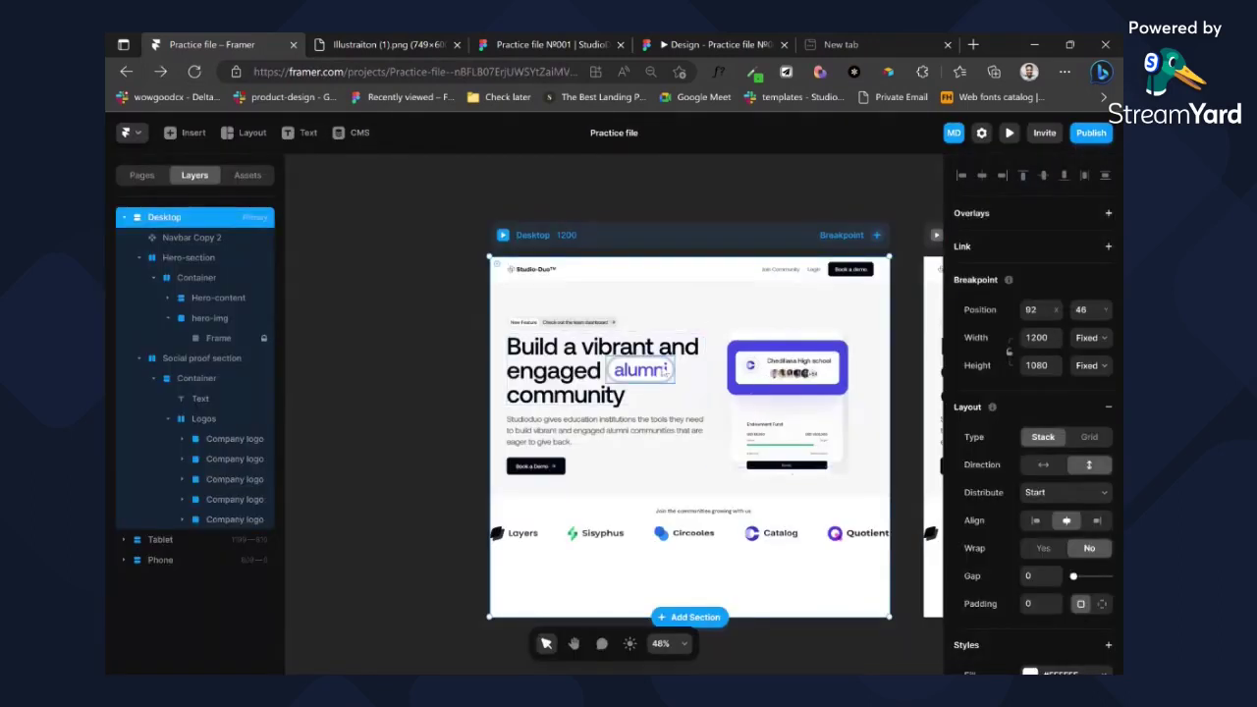
- Pin the hero heading's alumni tag to the right side instead of the left
{"action": "left_click", "coordinate": [666, 369]}
{"action": "scroll", "coordinate": [1065, 304], "scroll_direction": "up", "scroll_amount": 5}
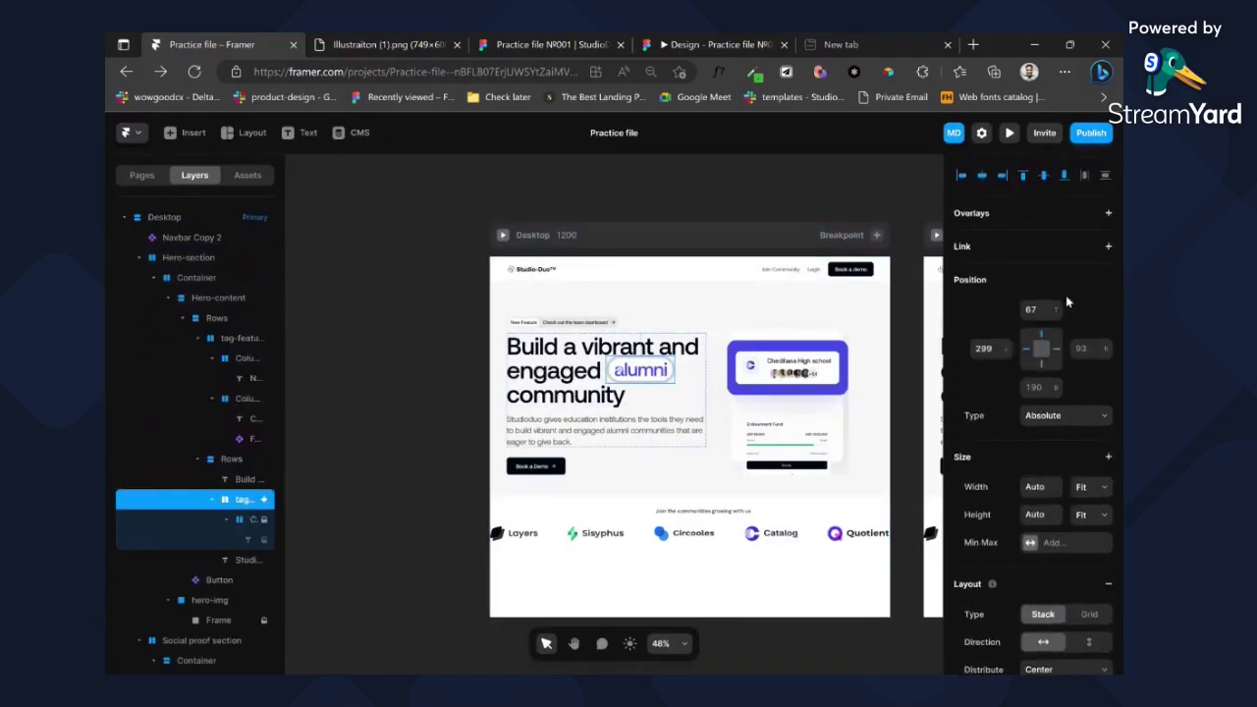
{"action": "left_click", "coordinate": [1054, 348]}
- Preview the page narrowed to 488 px, opening and closing the phone menu and checking down to the logos
{"action": "left_click", "coordinate": [502, 236]}
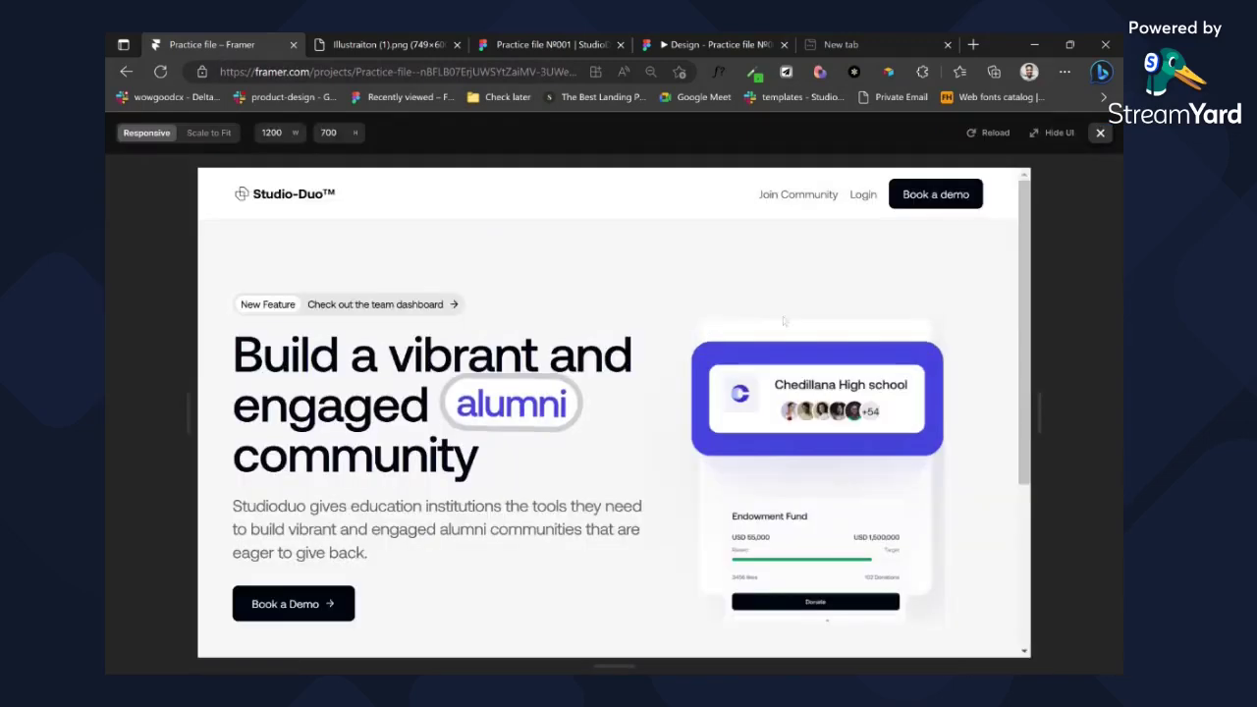
{"action": "left_click_drag", "start_coordinate": [969, 401], "coordinate": [790, 407]}
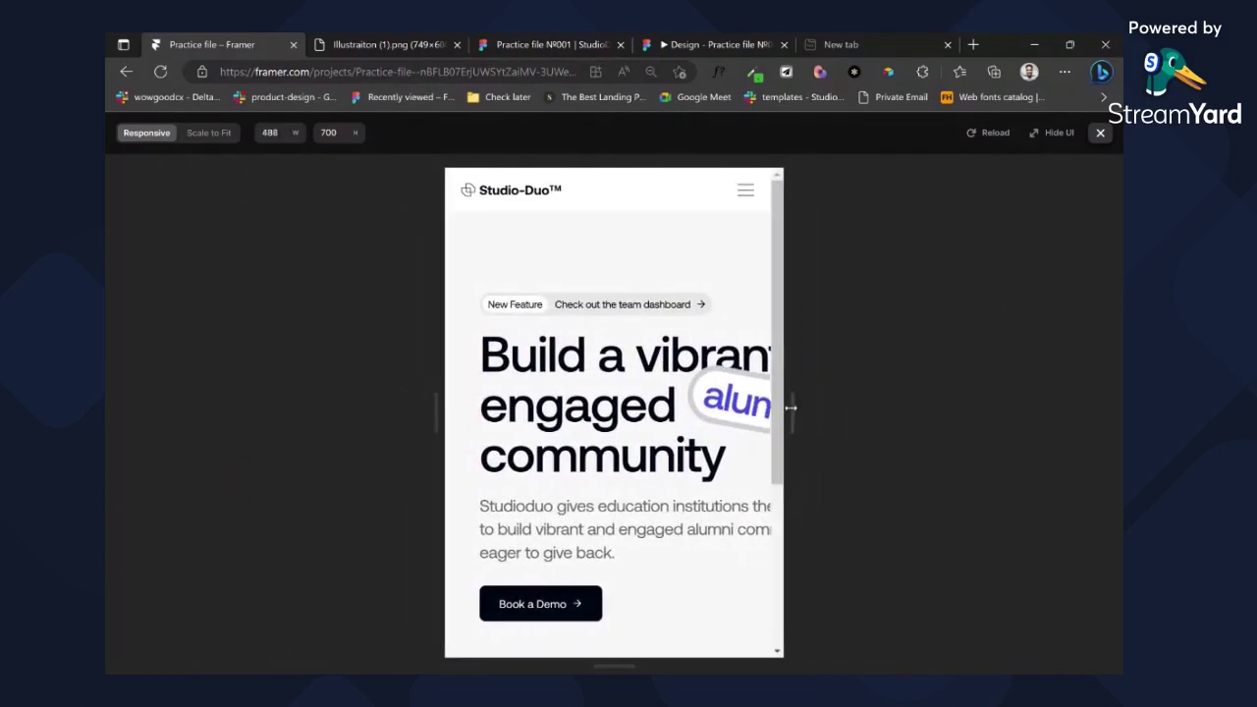
{"action": "left_click", "coordinate": [745, 191]}
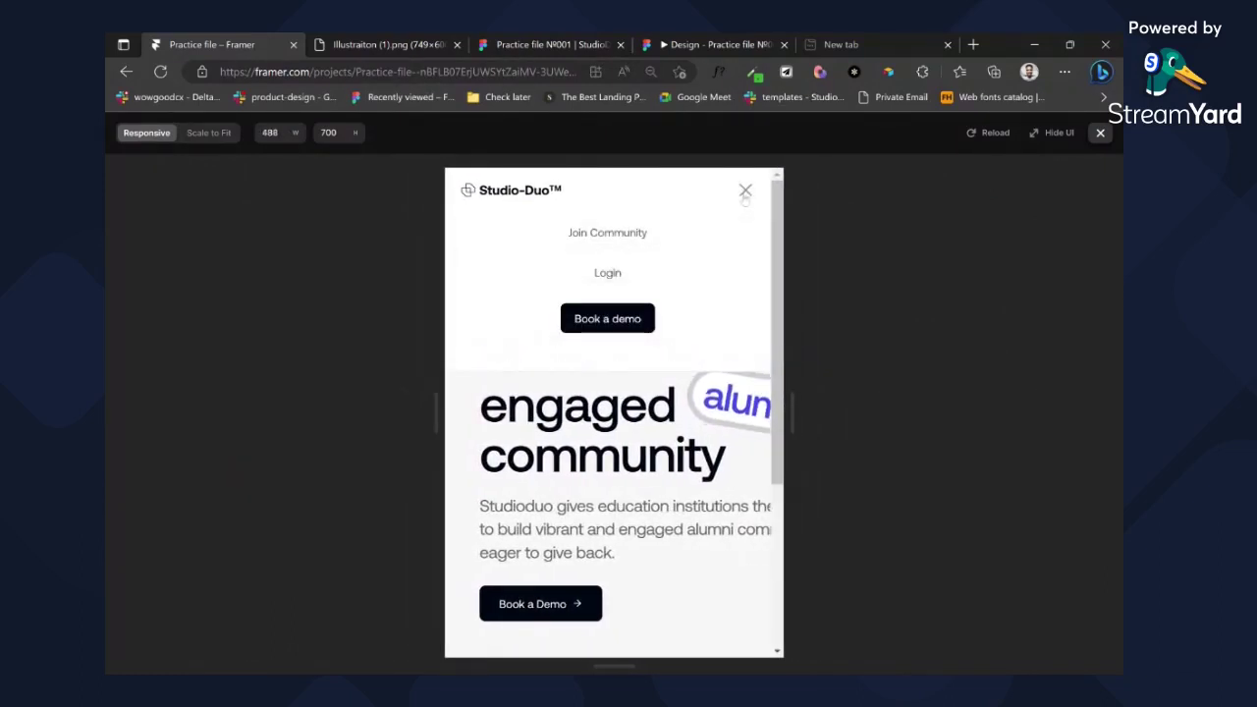
{"action": "left_click", "coordinate": [745, 192]}
{"action": "scroll", "coordinate": [745, 199], "scroll_direction": "down", "scroll_amount": 1}
{"action": "scroll", "coordinate": [680, 345], "scroll_direction": "down", "scroll_amount": 3}
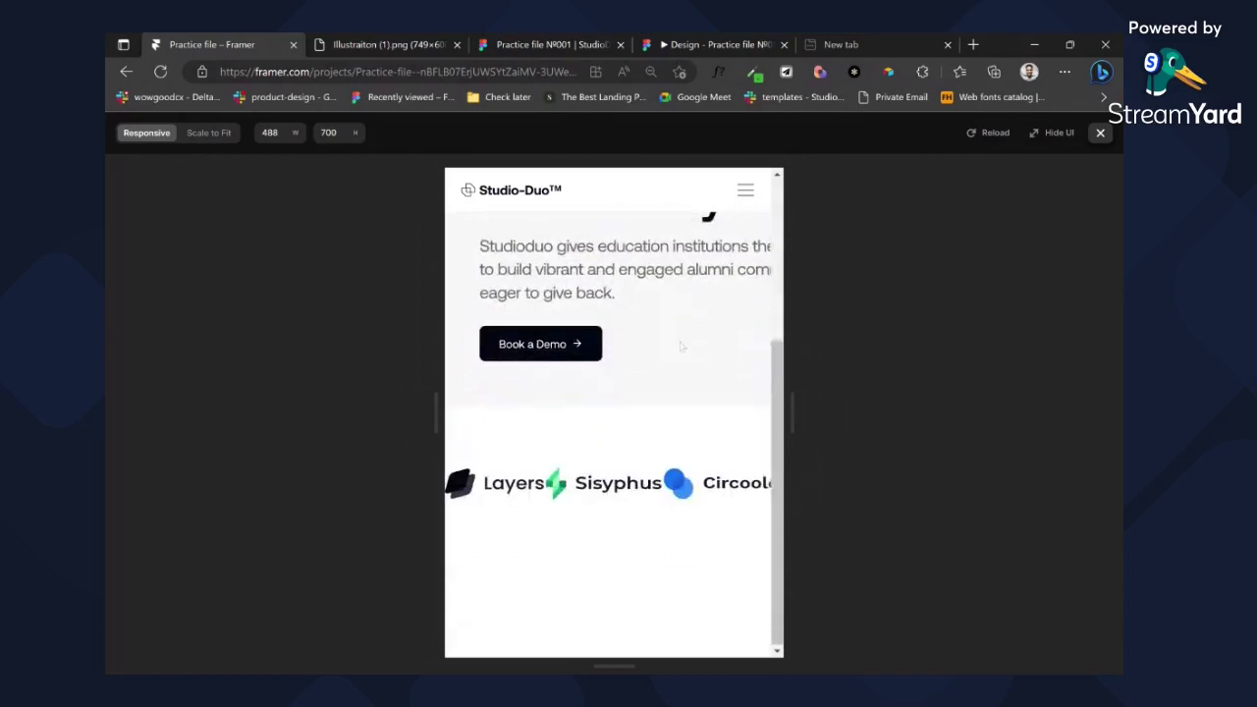
{"action": "left_click", "coordinate": [1100, 132]}
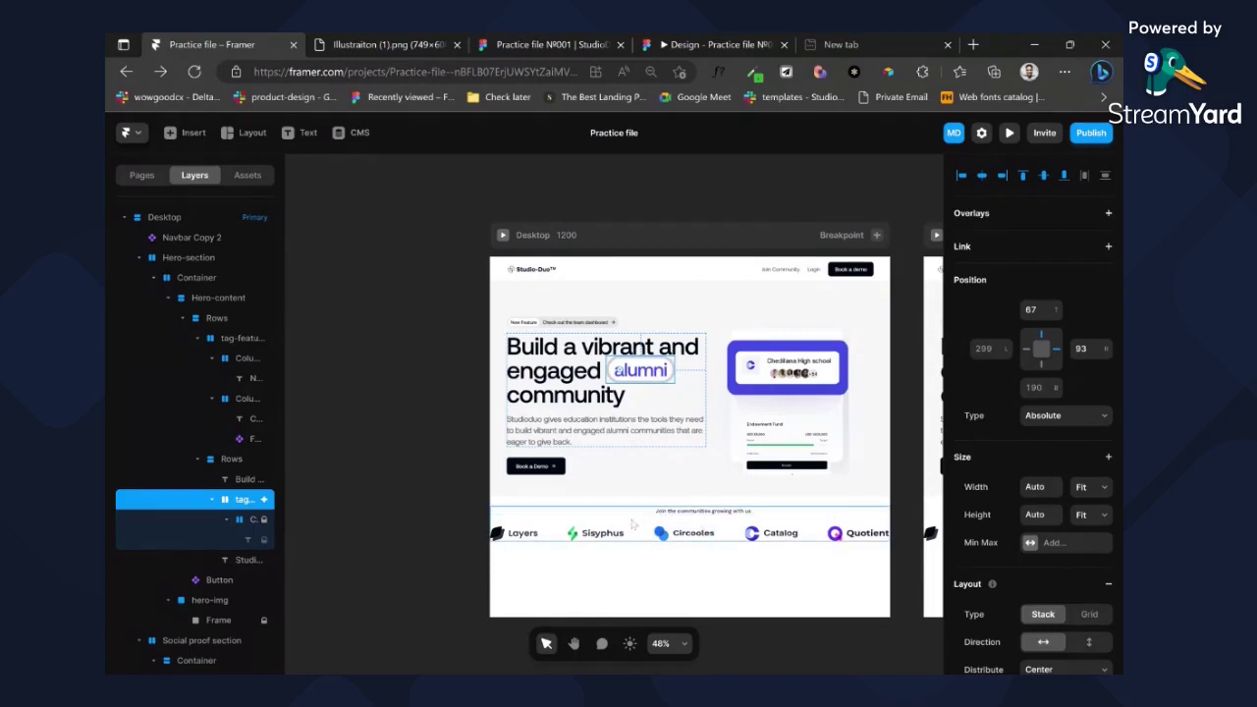
- Set the Social proof section's right and left padding to 50
{"action": "left_click", "coordinate": [634, 526]}
{"action": "key", "text": "Escape"}
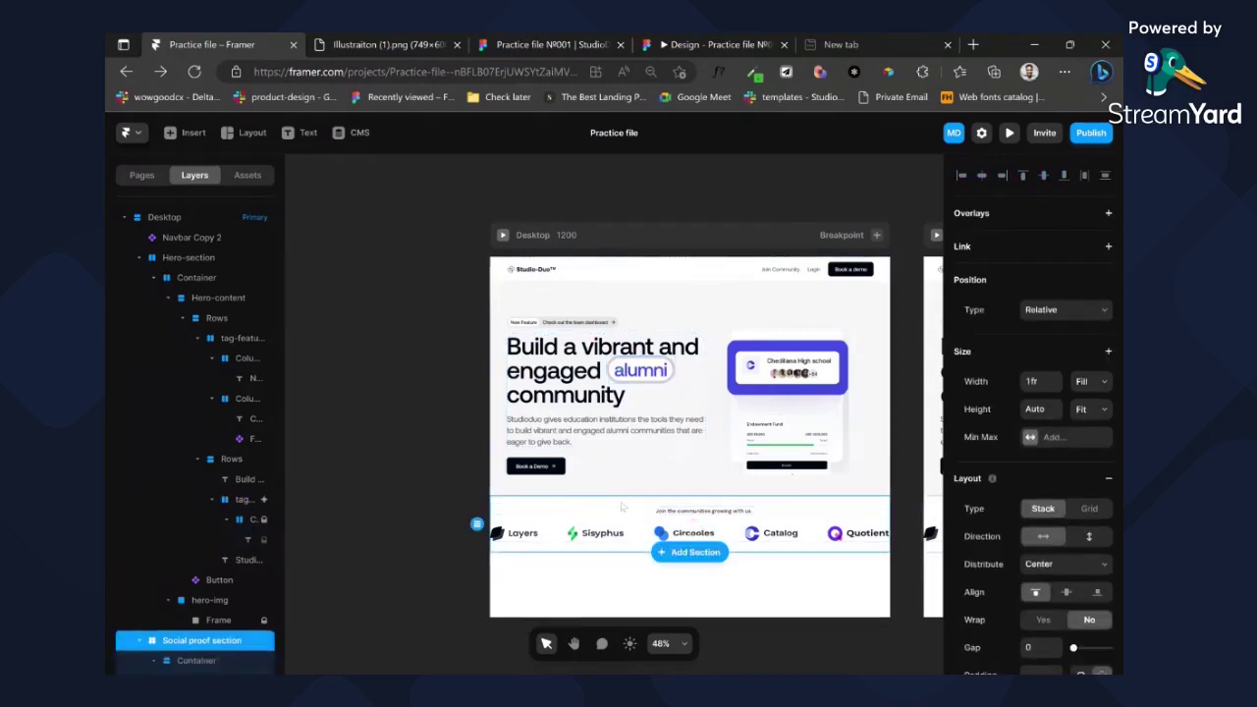
{"action": "scroll", "coordinate": [1087, 537], "scroll_direction": "down", "scroll_amount": 5}
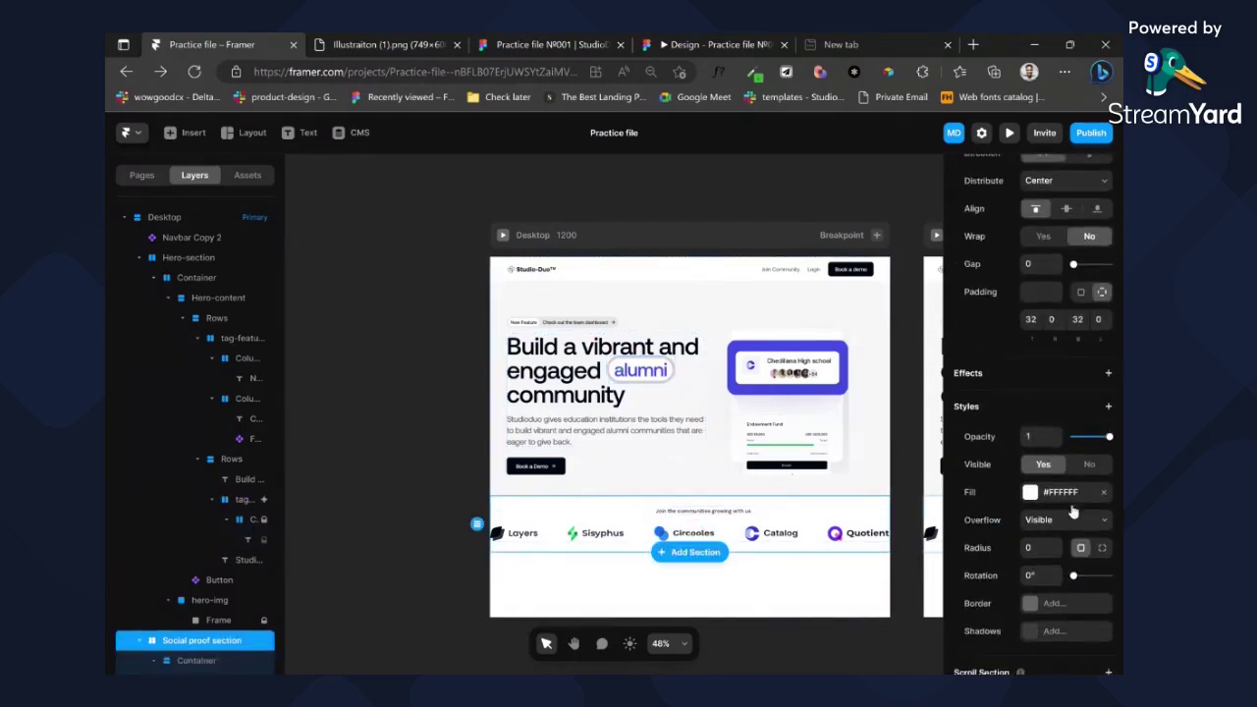
{"action": "left_click", "coordinate": [1053, 312]}
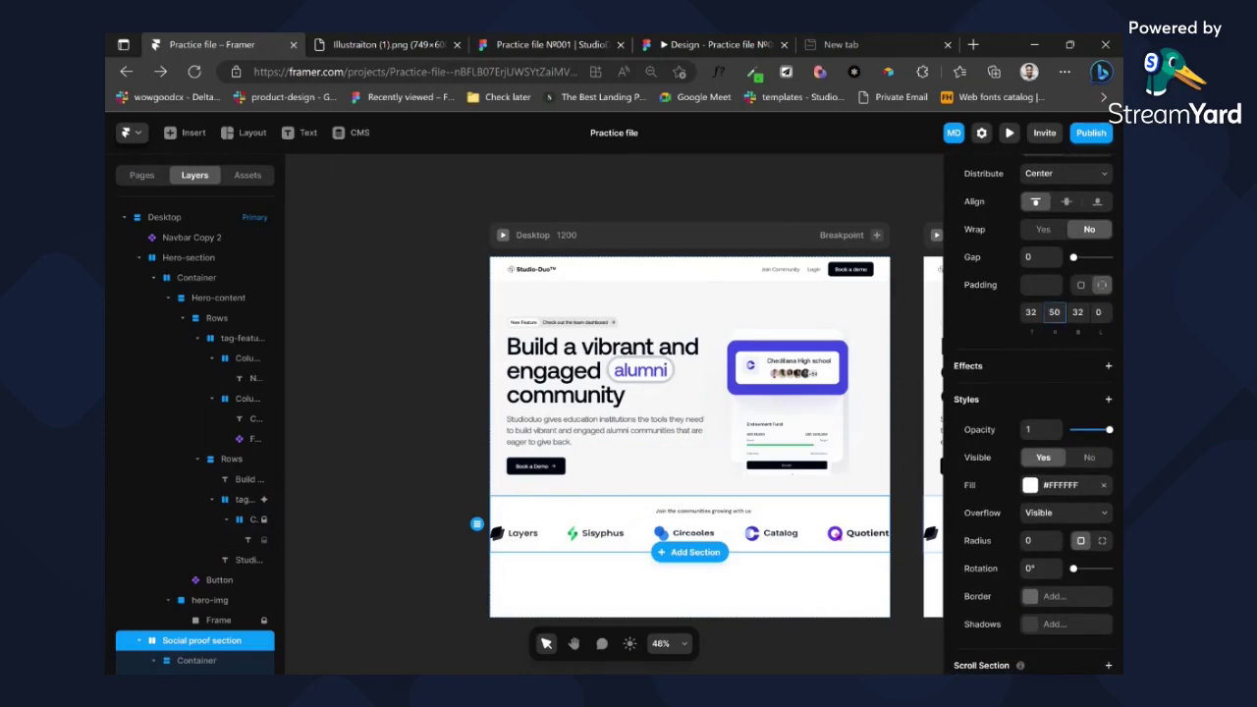
{"action": "key", "text": "Tab"}
{"action": "key", "text": "Tab"}
{"action": "type", "text": "50"}
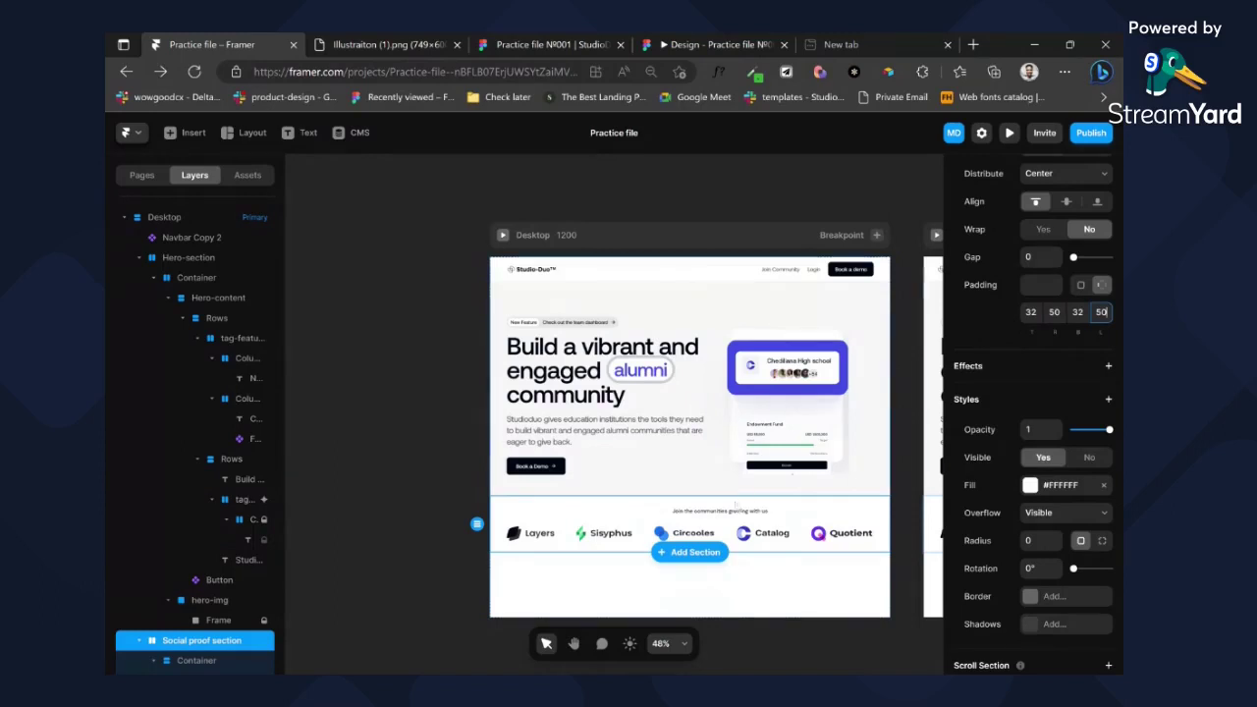
- Cut the Logos row out of the Social proof section and paste it on the empty canvas beside the Desktop breakpoint
{"action": "left_click", "coordinate": [644, 533], "text": "ctrl"}
{"action": "key", "text": "ctrl+x"}
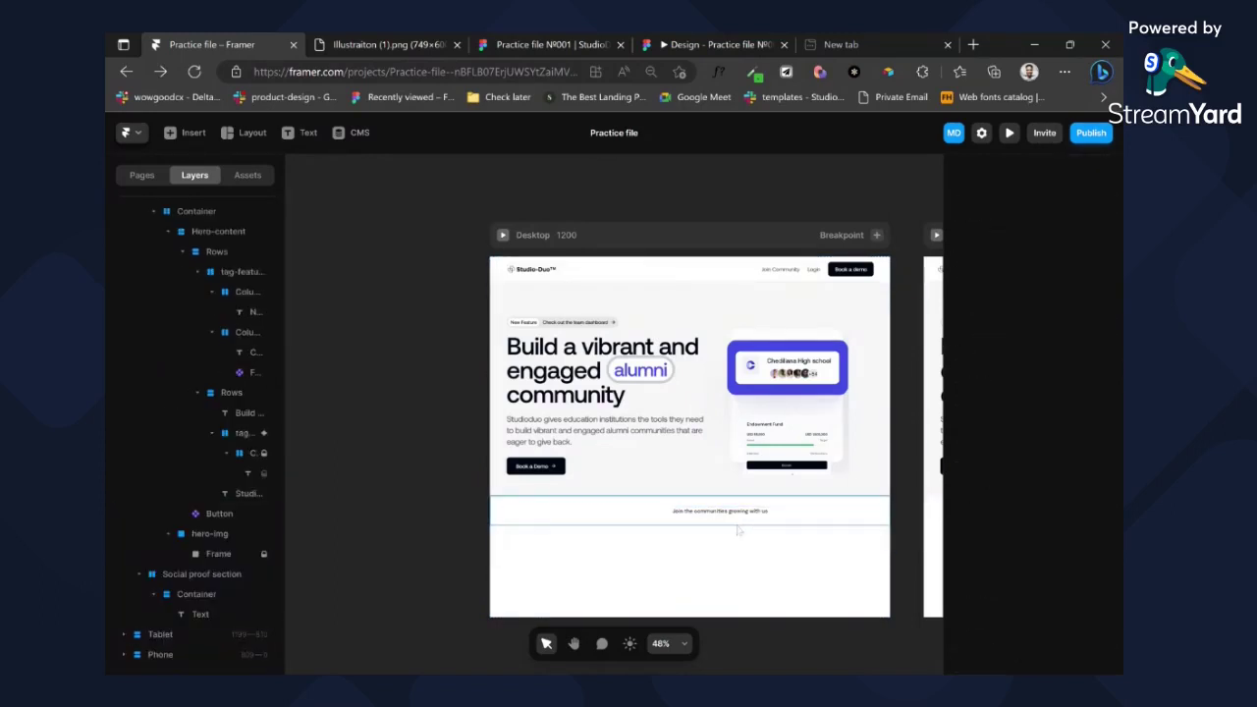
{"action": "scroll", "coordinate": [737, 528], "scroll_direction": "left", "scroll_amount": 3}
{"action": "scroll", "coordinate": [663, 522], "scroll_direction": "left", "scroll_amount": 4}
{"action": "key", "text": "ctrl+v"}
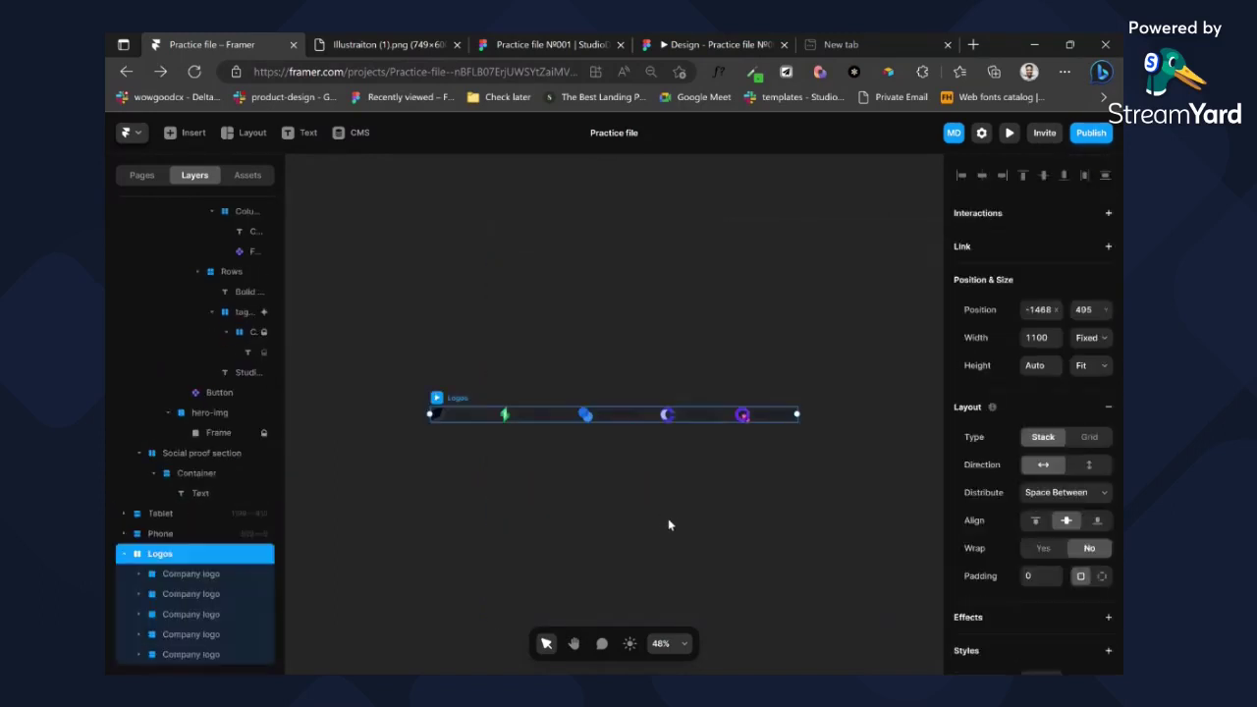
{"action": "left_click_drag", "start_coordinate": [719, 419], "coordinate": [849, 506]}
{"action": "scroll", "coordinate": [847, 505], "scroll_direction": "right", "scroll_amount": 4}
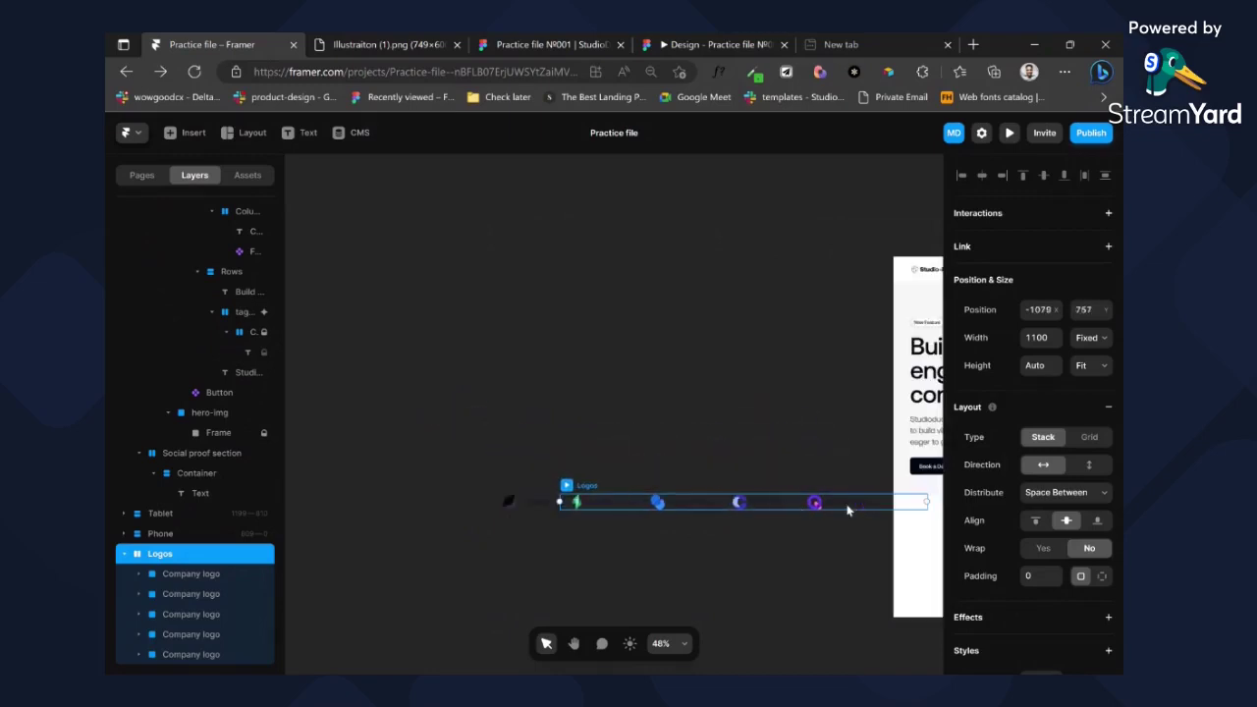
{"action": "scroll", "coordinate": [845, 511], "scroll_direction": "right", "scroll_amount": 1}
{"action": "scroll", "coordinate": [814, 511], "scroll_direction": "left", "scroll_amount": 1}
- Insert a Ticker component into the Social proof section's Container
{"action": "left_click", "coordinate": [757, 519]}
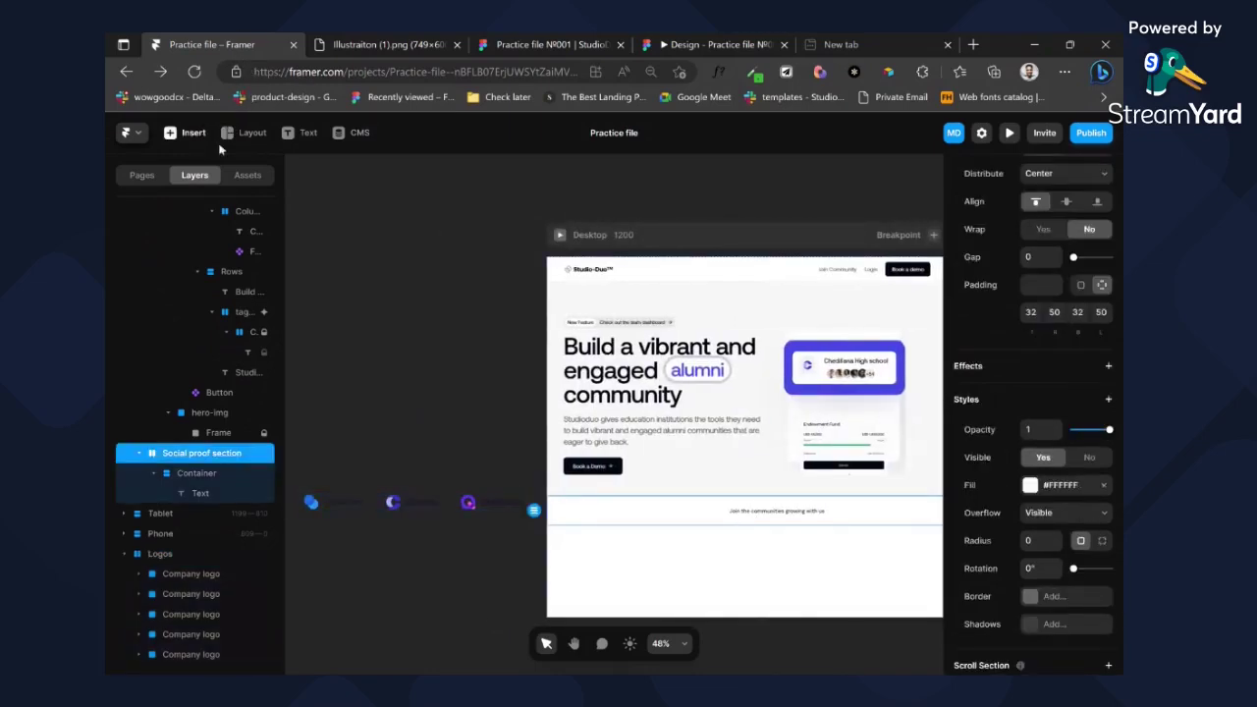
{"action": "left_click", "coordinate": [192, 133]}
{"action": "mouse_move", "coordinate": [200, 569]}
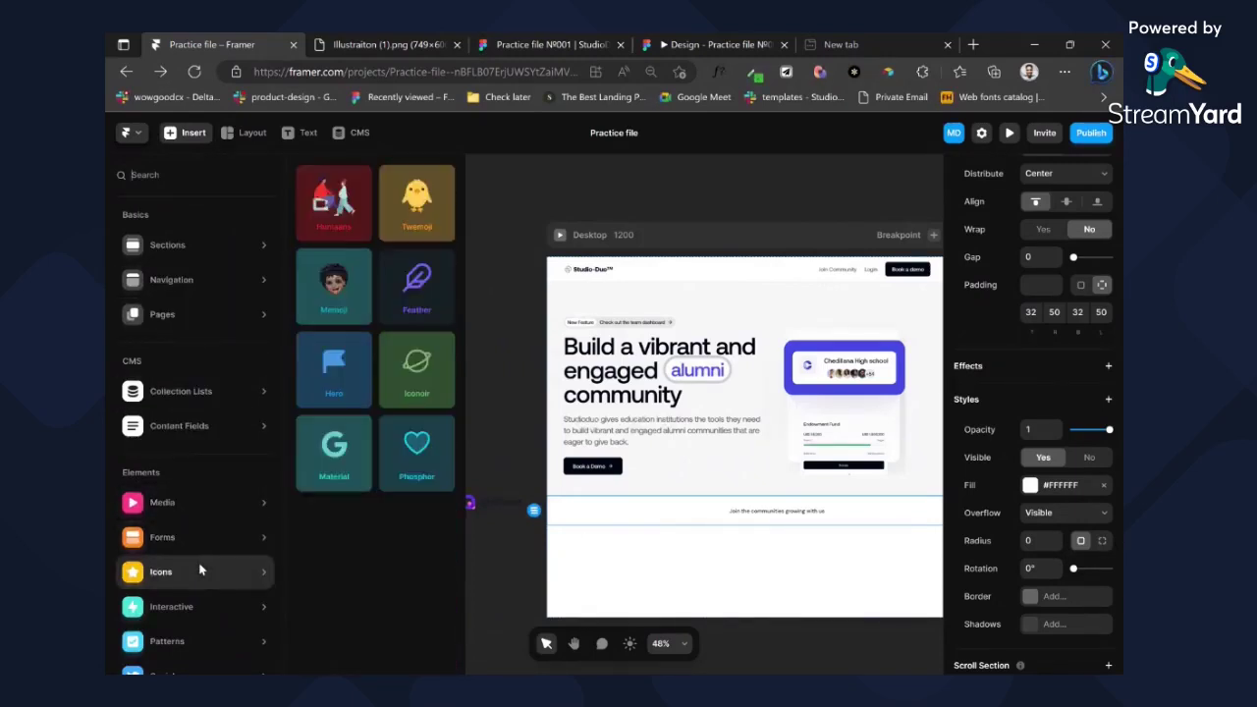
{"action": "mouse_move", "coordinate": [207, 610]}
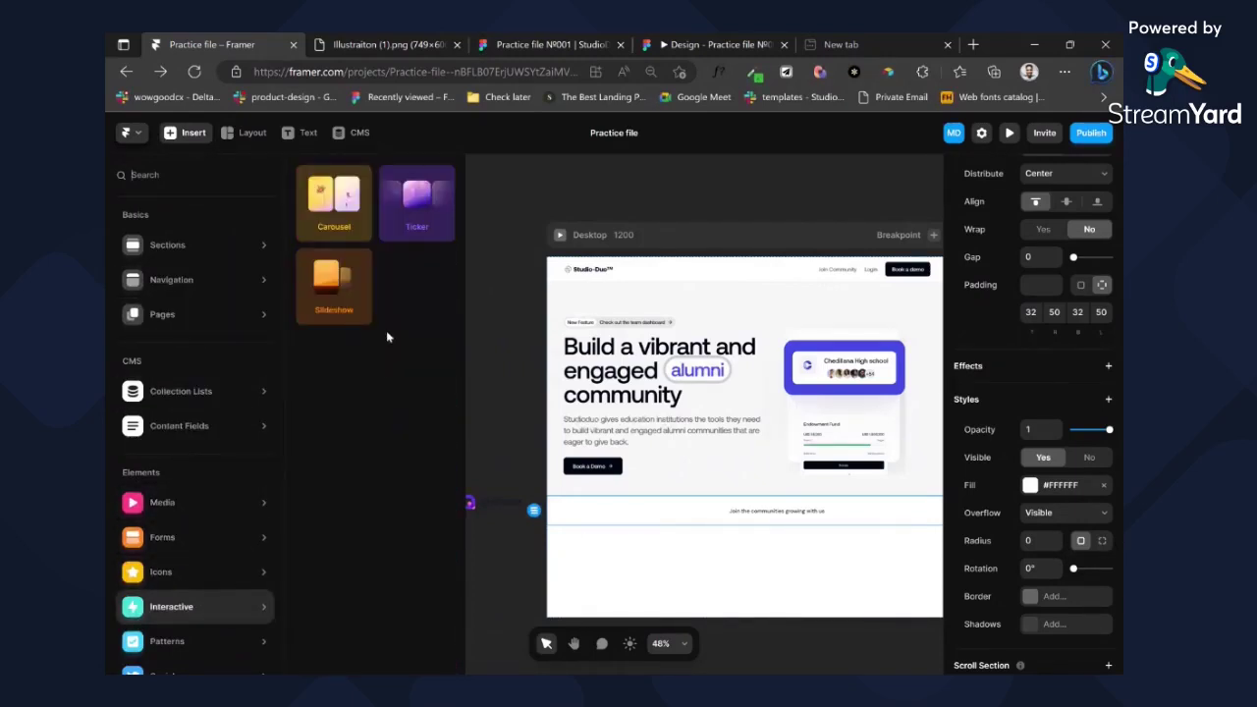
{"action": "left_click", "coordinate": [750, 444]}
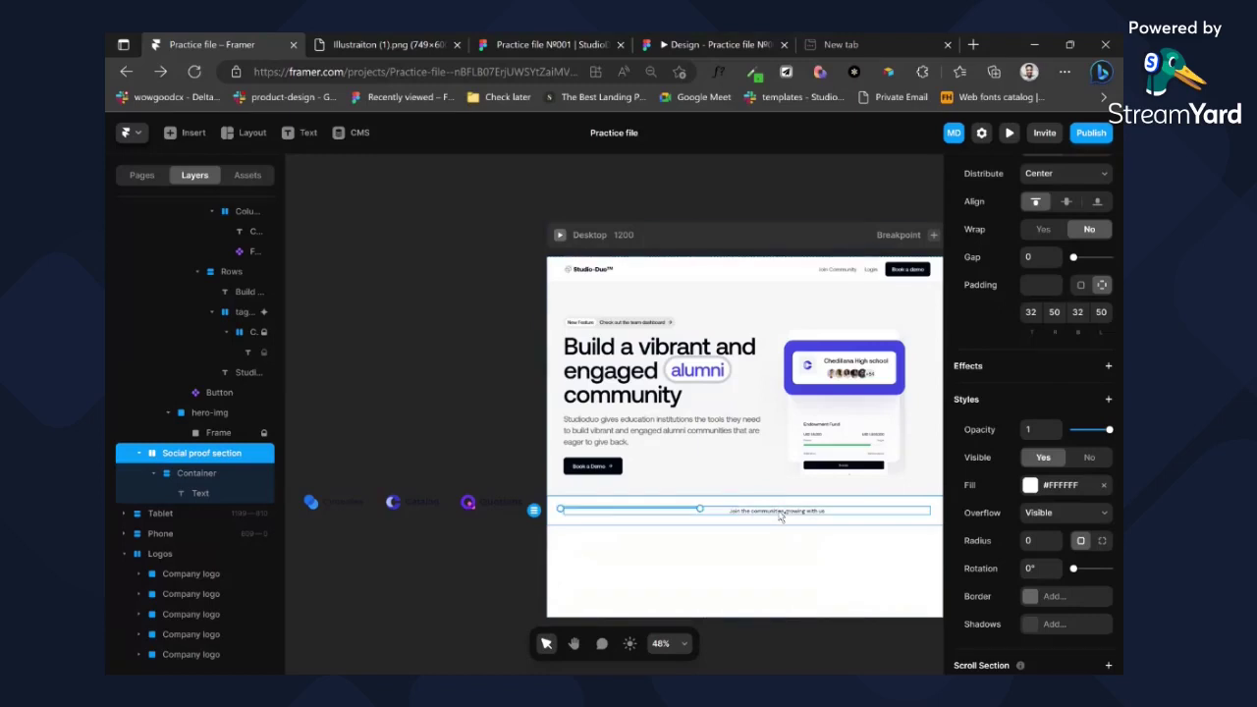
{"action": "left_click", "coordinate": [781, 516]}
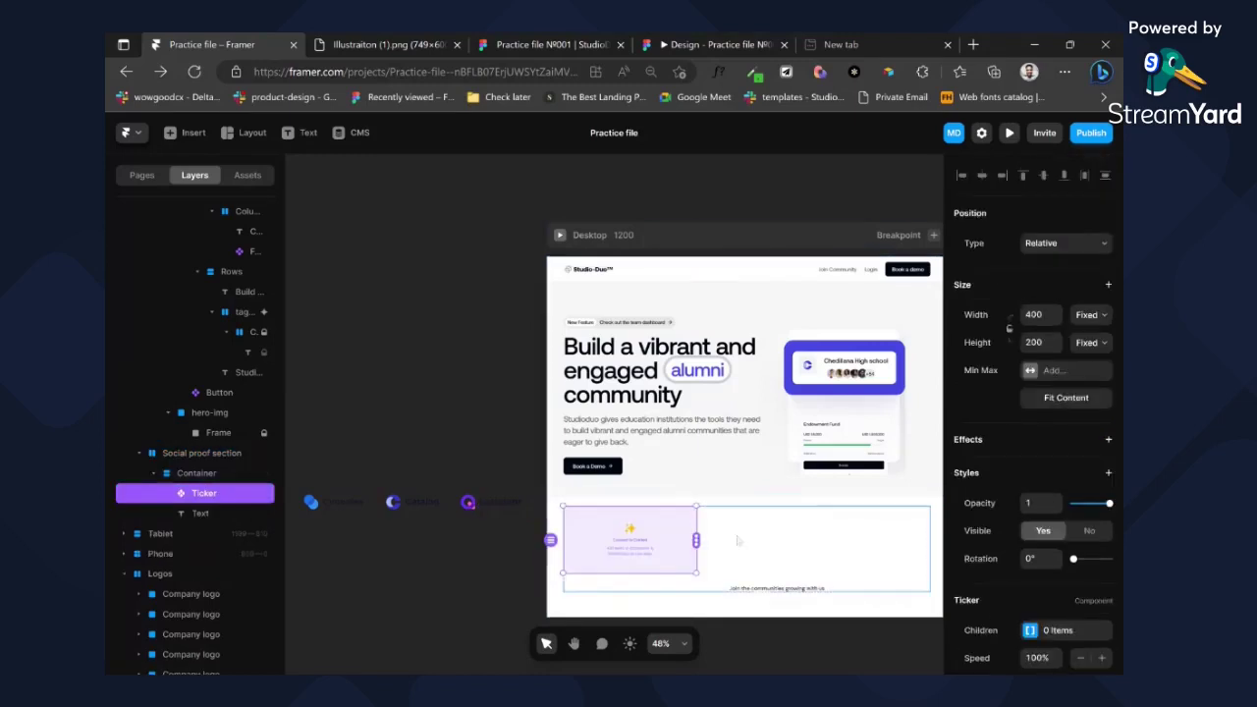
- Center-align the Social proof Container's contents and move its text above the Ticker
{"action": "left_click", "coordinate": [758, 540]}
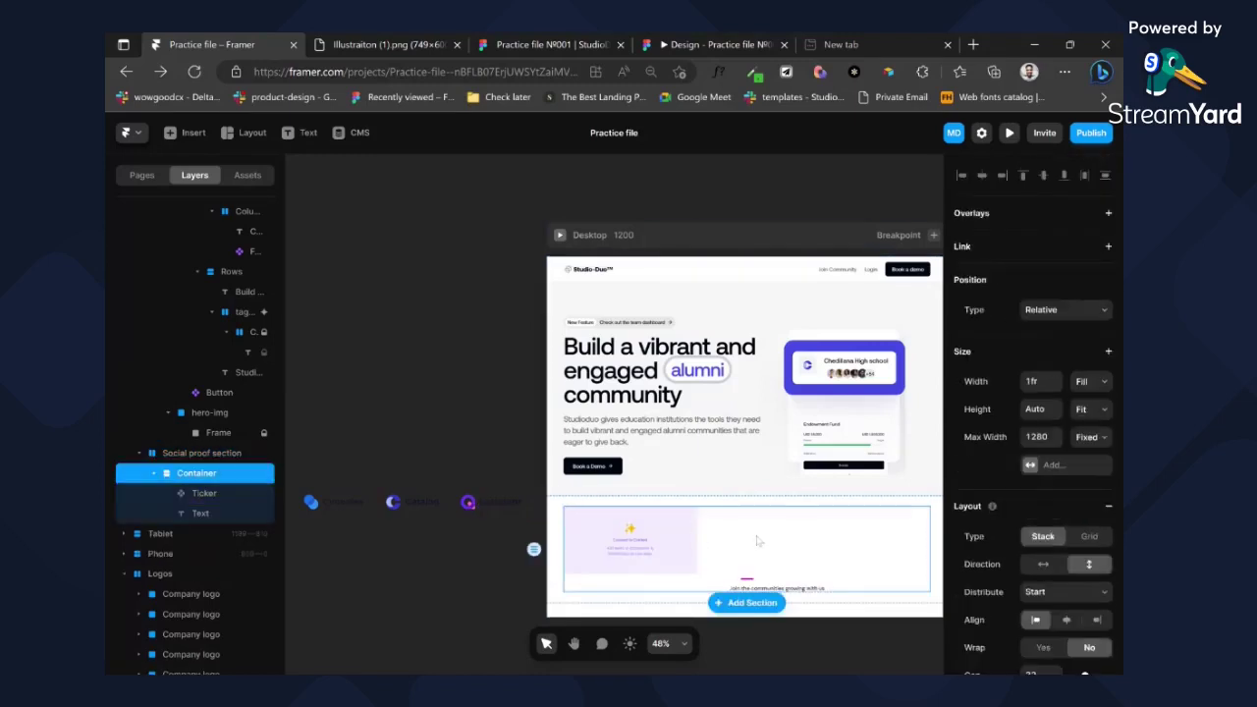
{"action": "left_click", "coordinate": [1063, 619]}
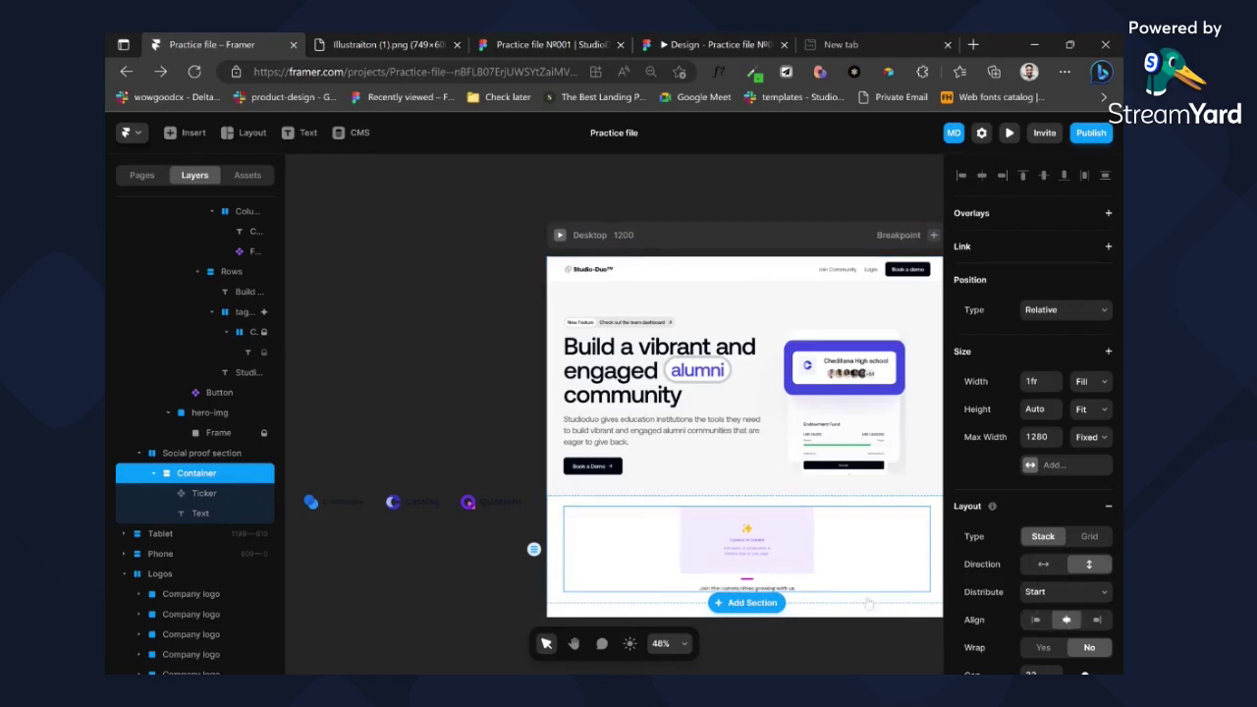
{"action": "left_click", "coordinate": [791, 588]}
{"action": "key", "text": "Up"}
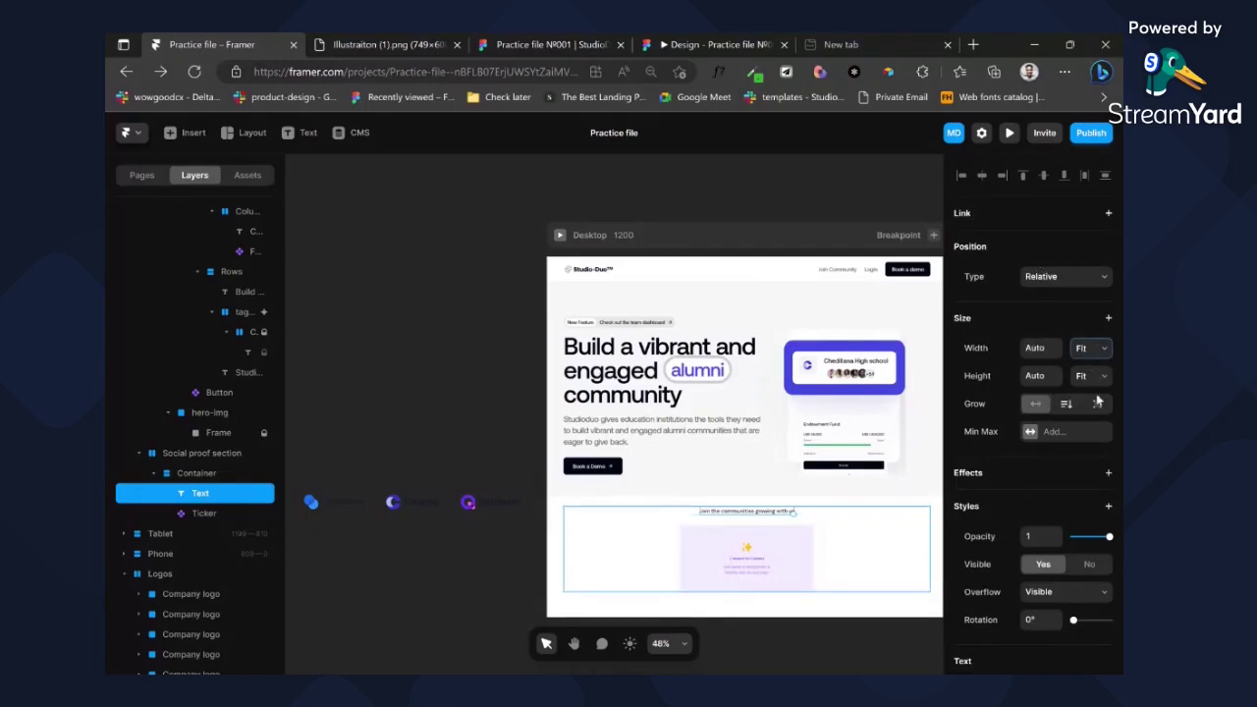
{"action": "left_click", "coordinate": [1035, 403]}
- Set the Ticker's height to 48 and its width to Fill
{"action": "scroll", "coordinate": [781, 481], "scroll_direction": "down", "scroll_amount": 2}
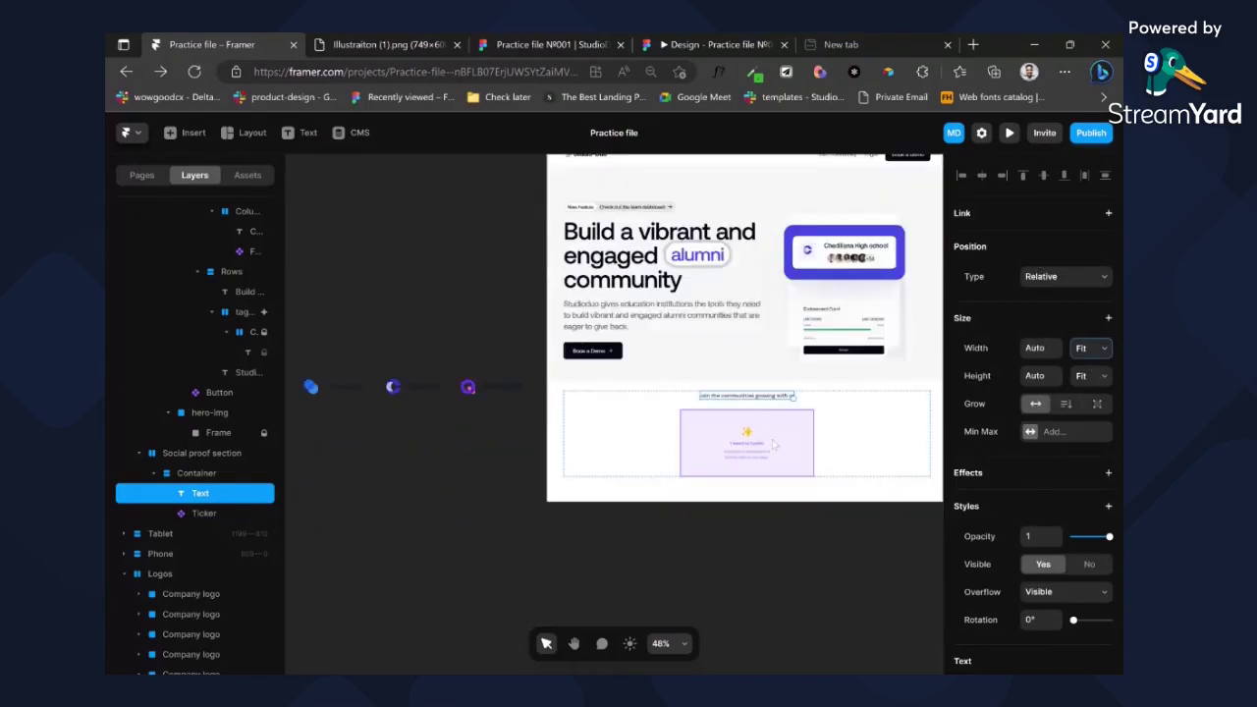
{"action": "left_click", "coordinate": [779, 473]}
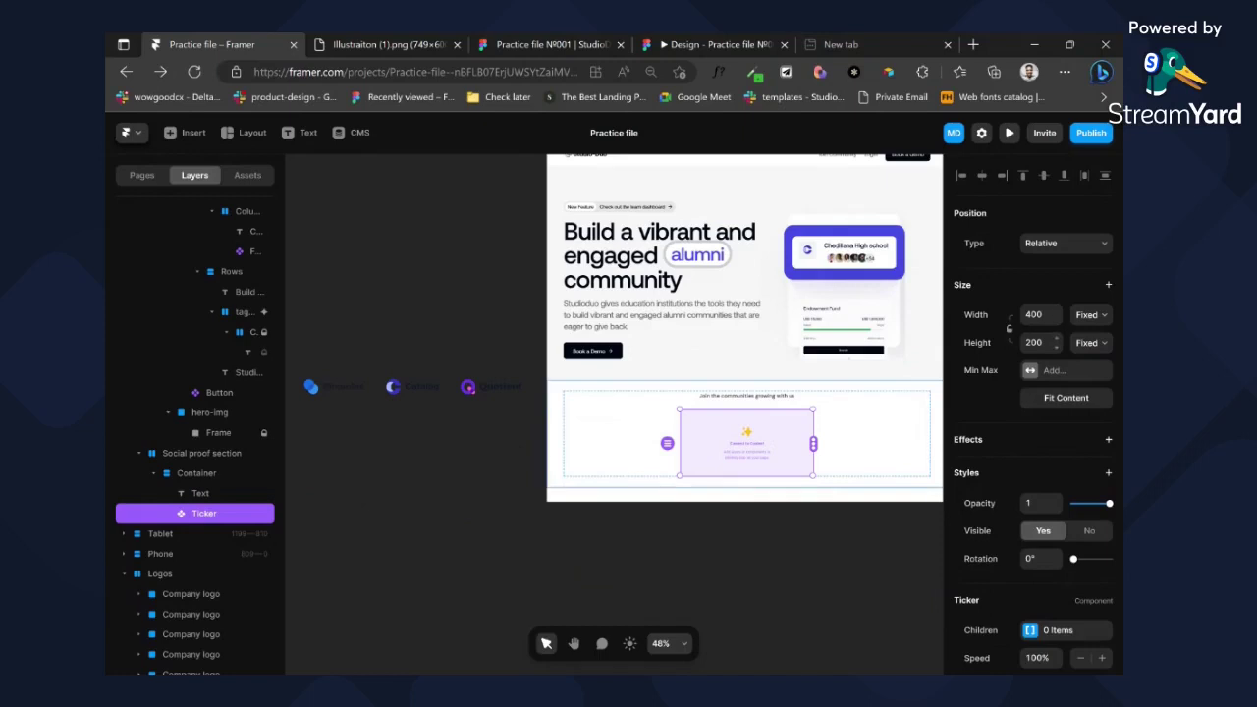
{"action": "left_click", "coordinate": [1035, 343]}
{"action": "key", "text": "Return"}
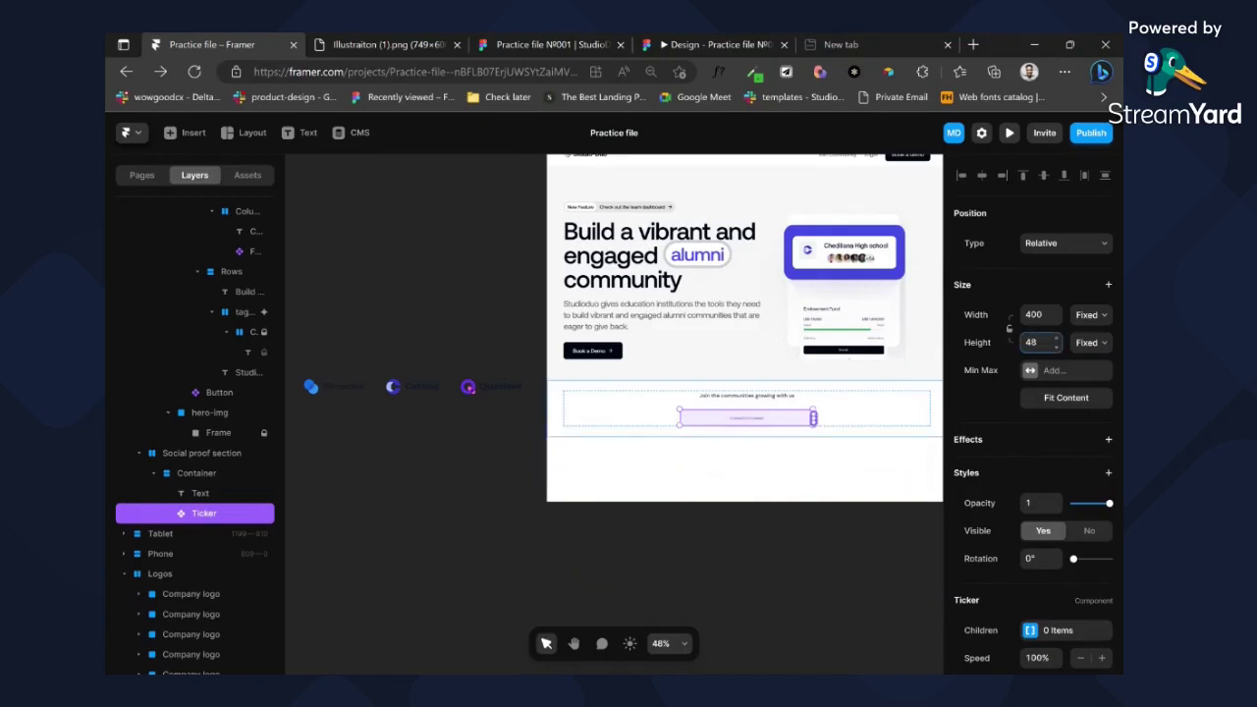
{"action": "left_click", "coordinate": [1085, 336]}
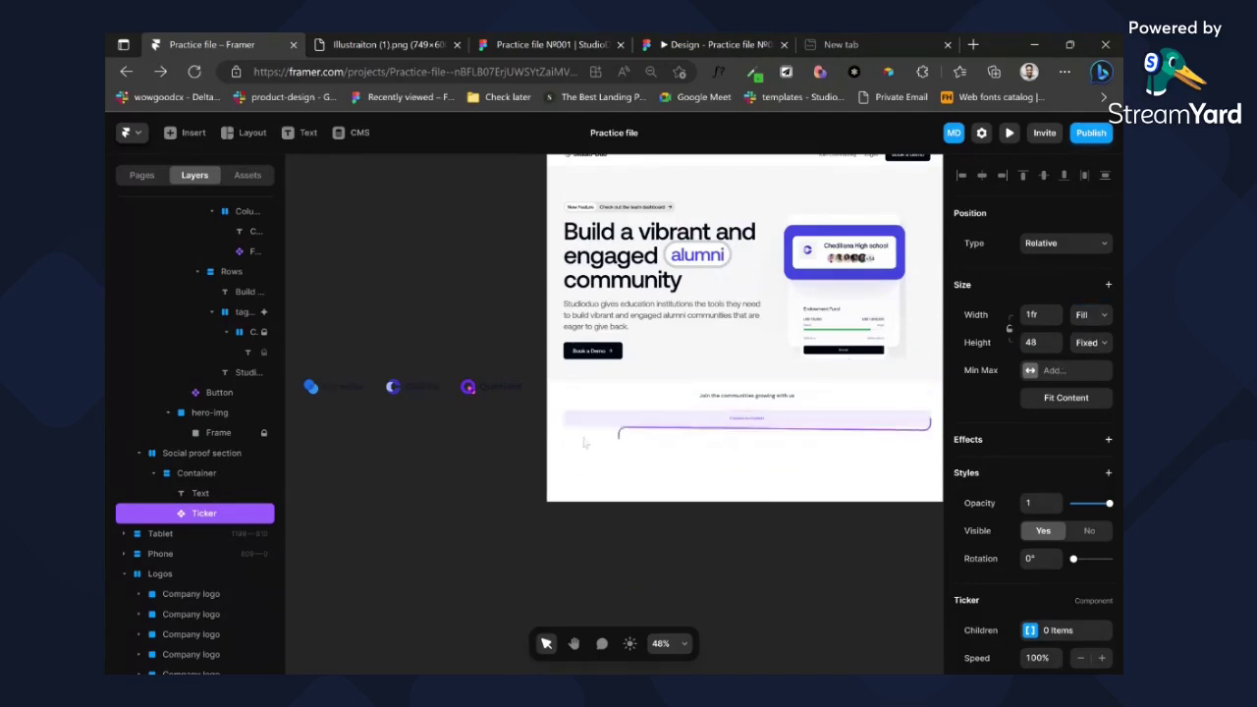
- Connect the Ticker to the Logos frame on the canvas twice to supply its child items
{"action": "left_click_drag", "start_coordinate": [584, 442], "coordinate": [469, 388]}
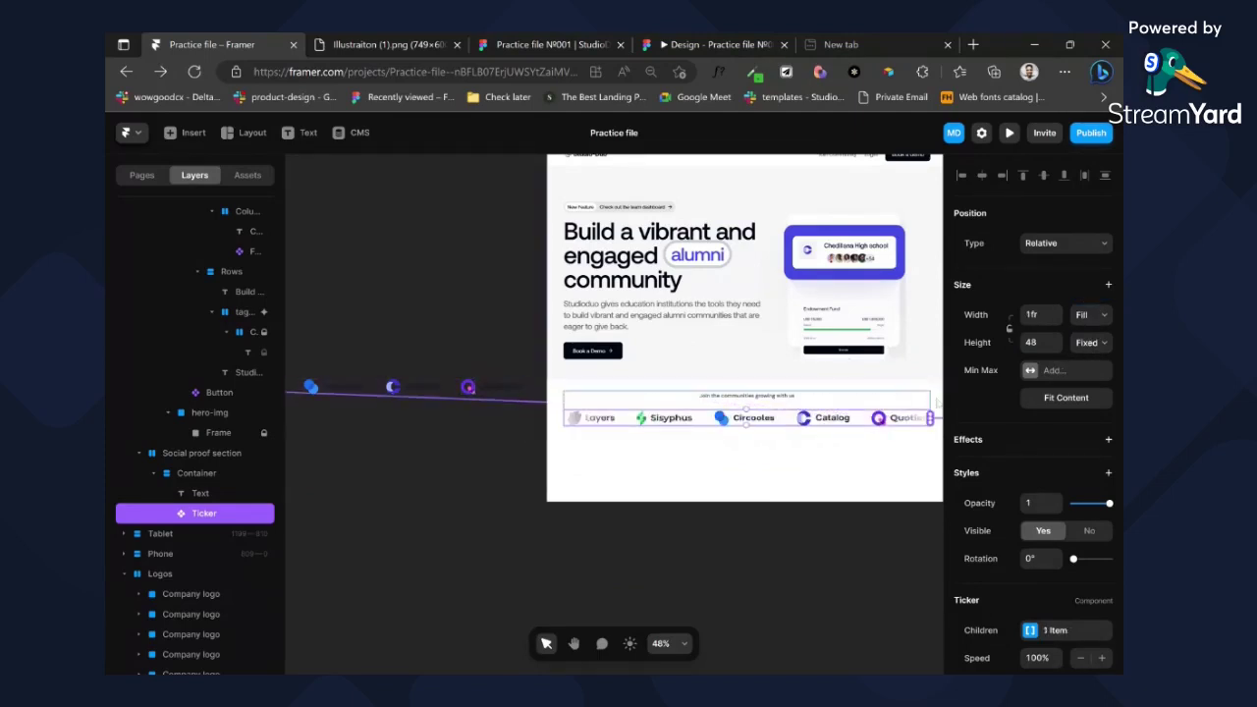
{"action": "left_click_drag", "start_coordinate": [929, 417], "coordinate": [493, 387]}
{"action": "scroll", "coordinate": [555, 317], "scroll_direction": "up", "scroll_amount": 2}
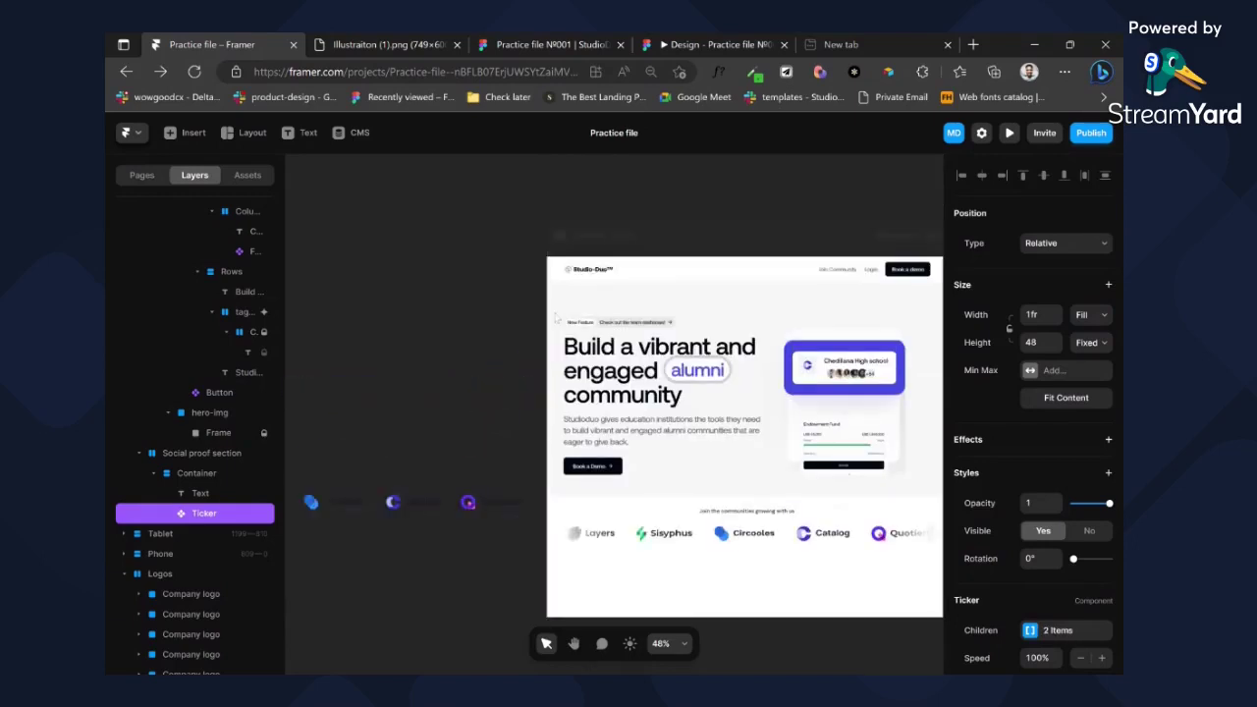
- Preview the Desktop breakpoint and check how the logo ticker scrolls below the hero
{"action": "left_click", "coordinate": [553, 263]}
{"action": "left_click", "coordinate": [560, 234]}
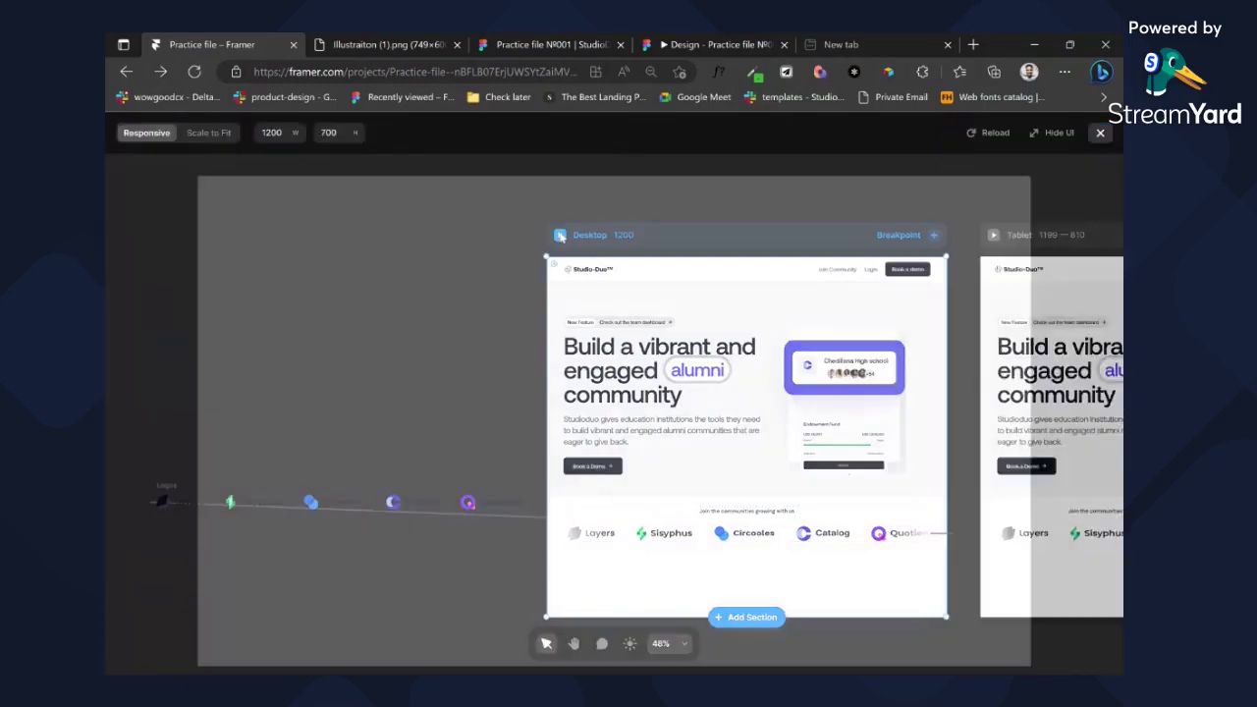
{"action": "scroll", "coordinate": [559, 235], "scroll_direction": "down", "scroll_amount": 2}
{"action": "scroll", "coordinate": [560, 245], "scroll_direction": "down", "scroll_amount": 2}
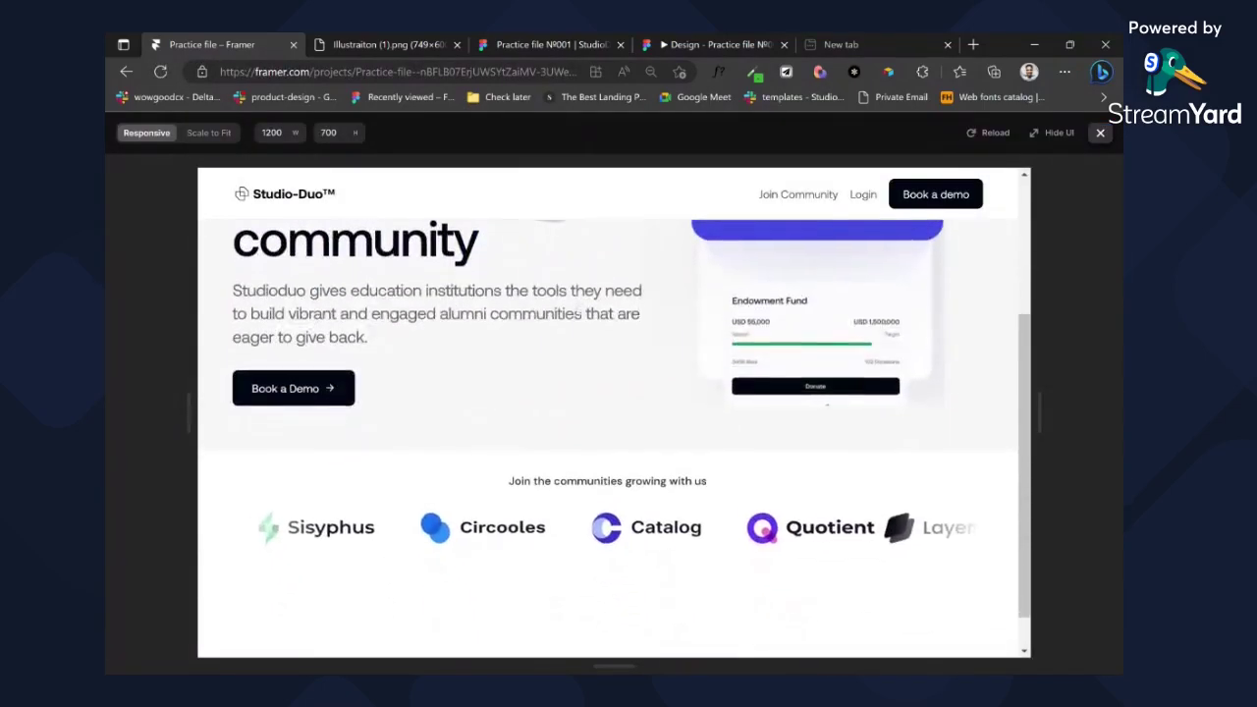
{"action": "scroll", "coordinate": [559, 245], "scroll_direction": "up", "scroll_amount": 1}
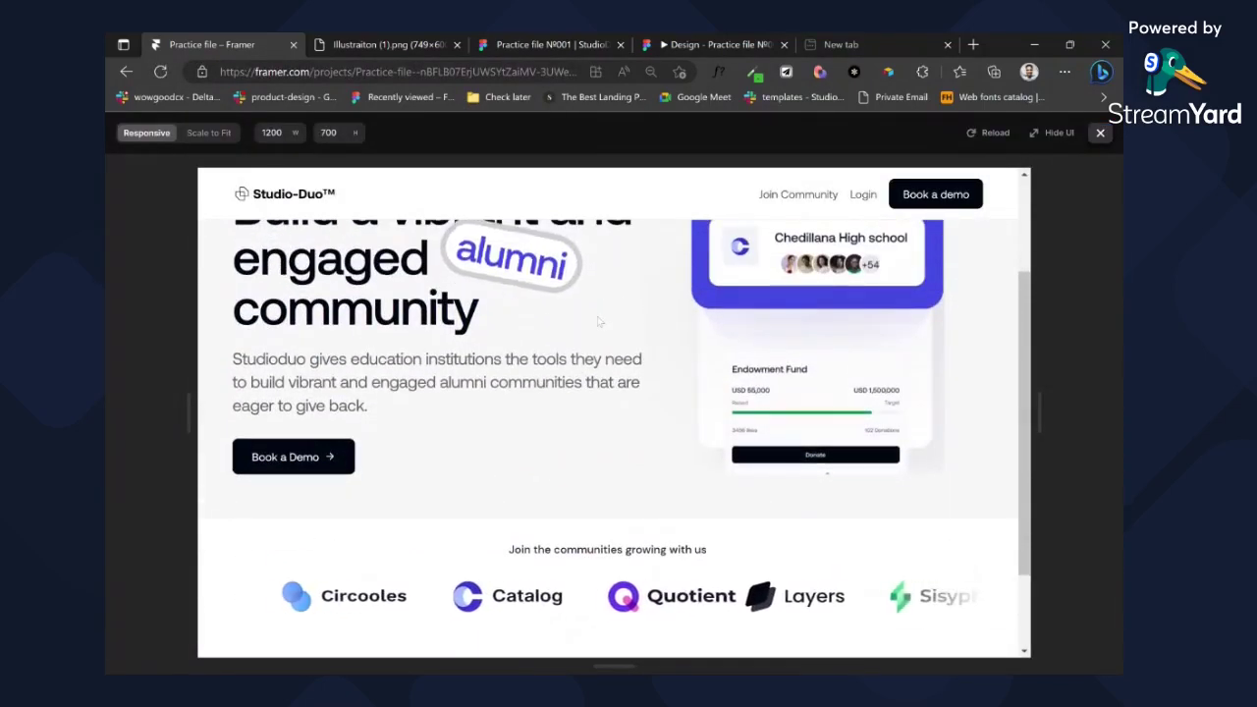
{"action": "scroll", "coordinate": [601, 323], "scroll_direction": "down", "scroll_amount": 2}
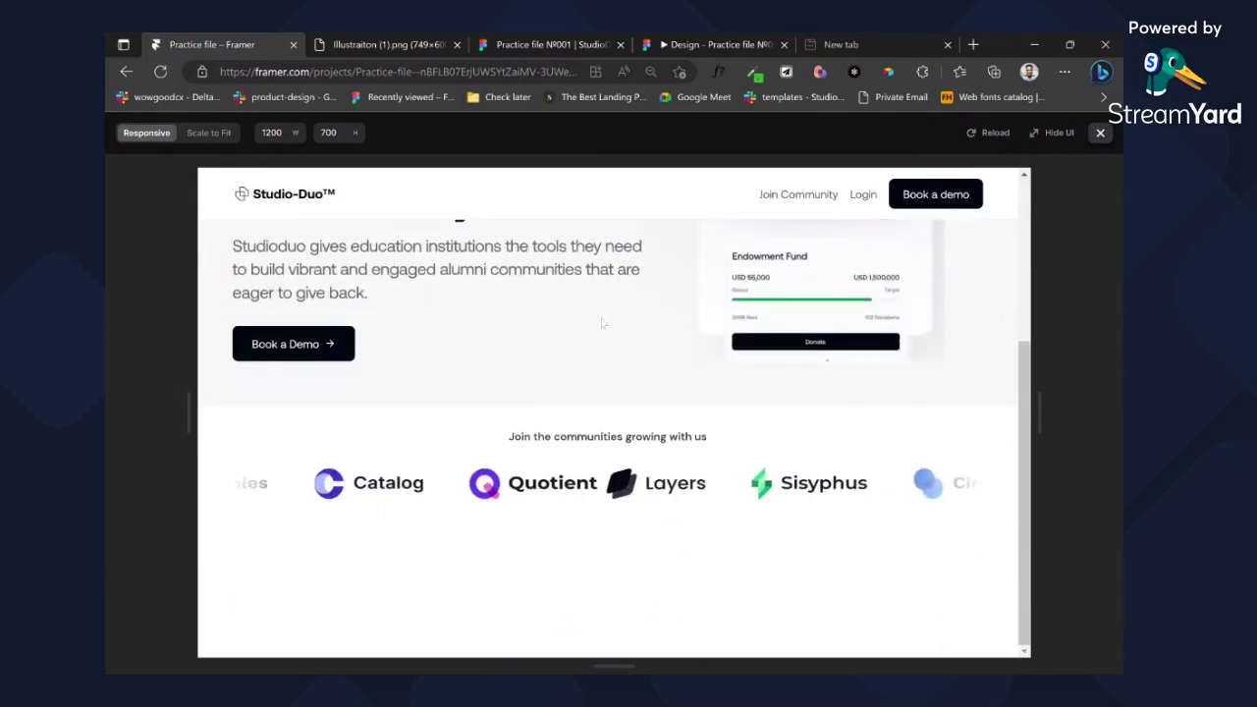
{"action": "scroll", "coordinate": [601, 323], "scroll_direction": "up", "scroll_amount": 1}
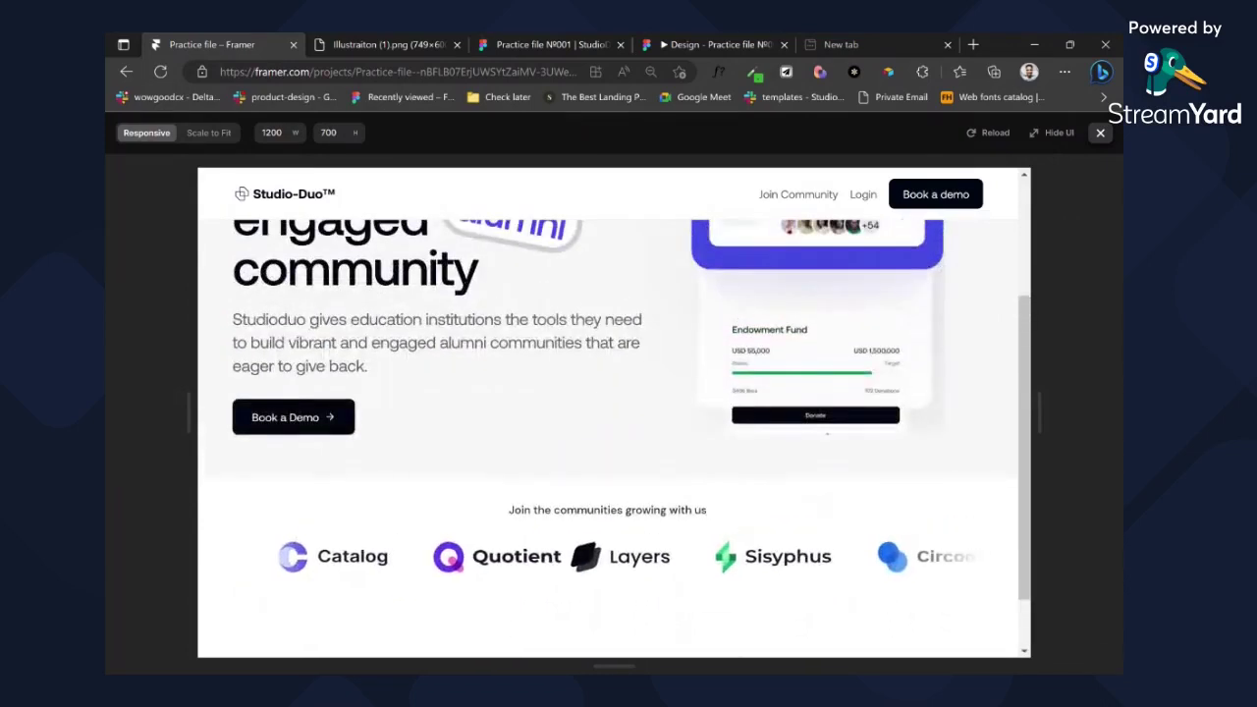
{"action": "left_click", "coordinate": [1101, 134]}
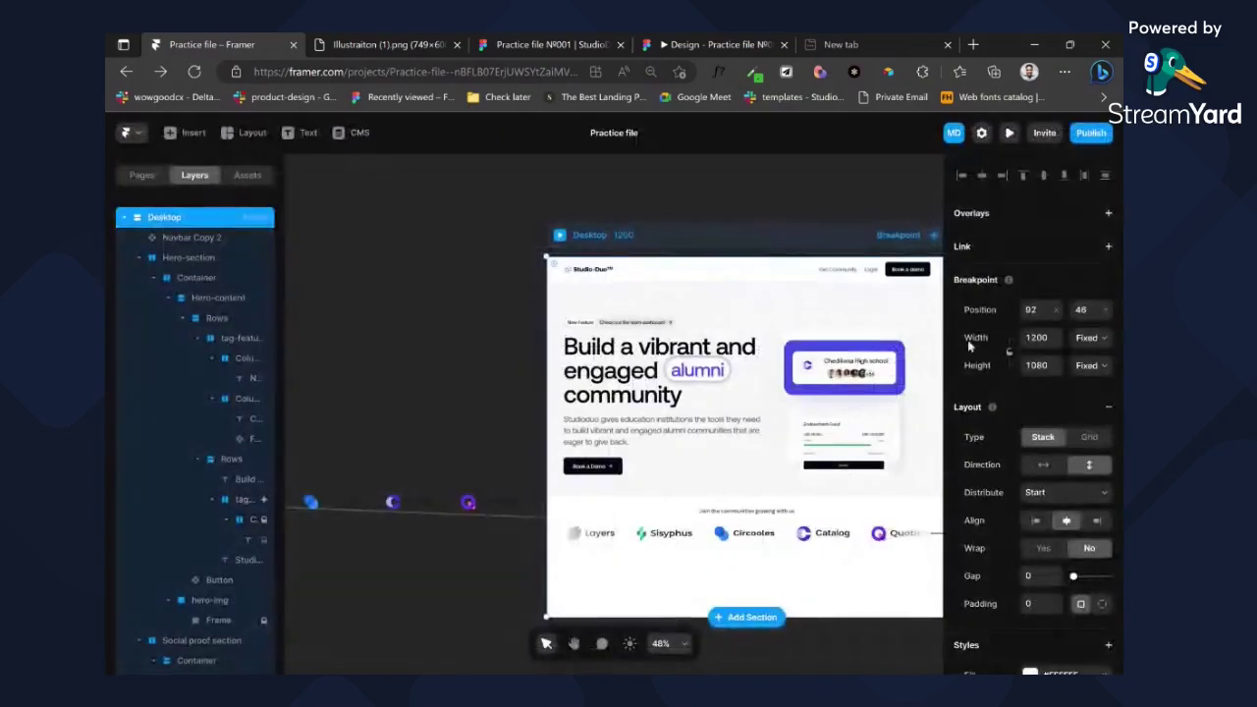
- Shorten the image Frame inside hero-img from its lower edge to a height of 491
{"action": "left_click", "coordinate": [892, 442]}
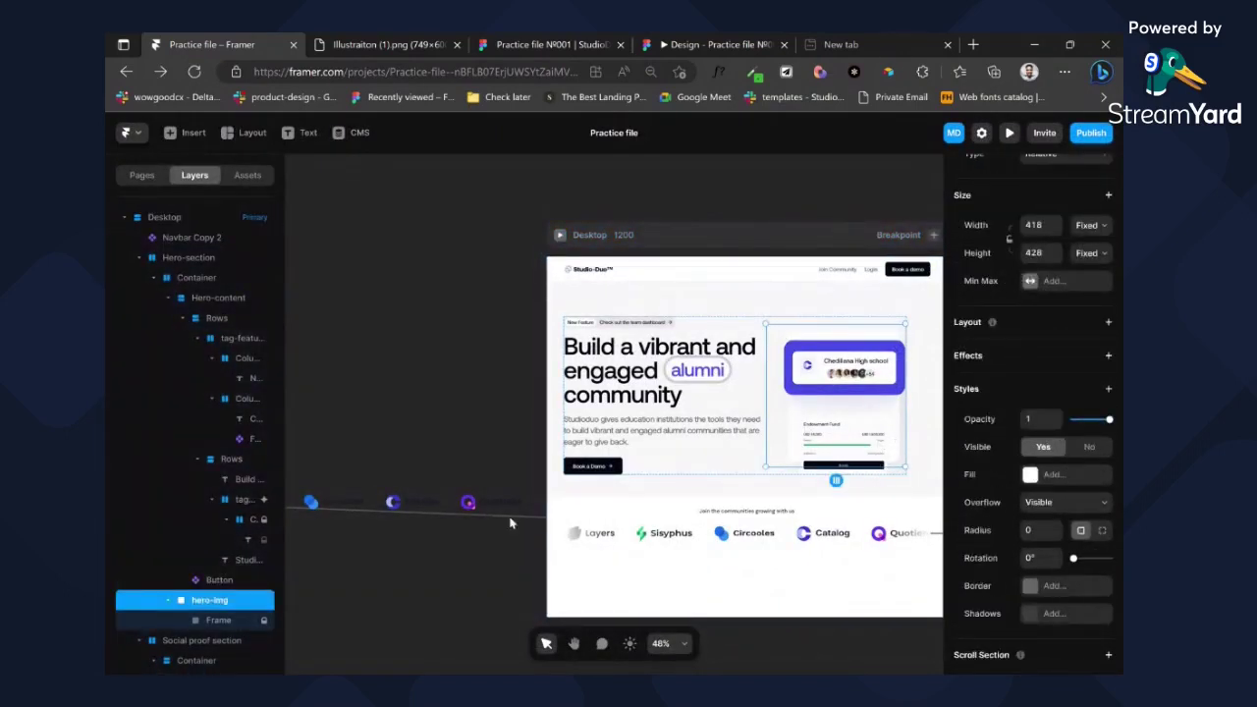
{"action": "left_click", "coordinate": [221, 621]}
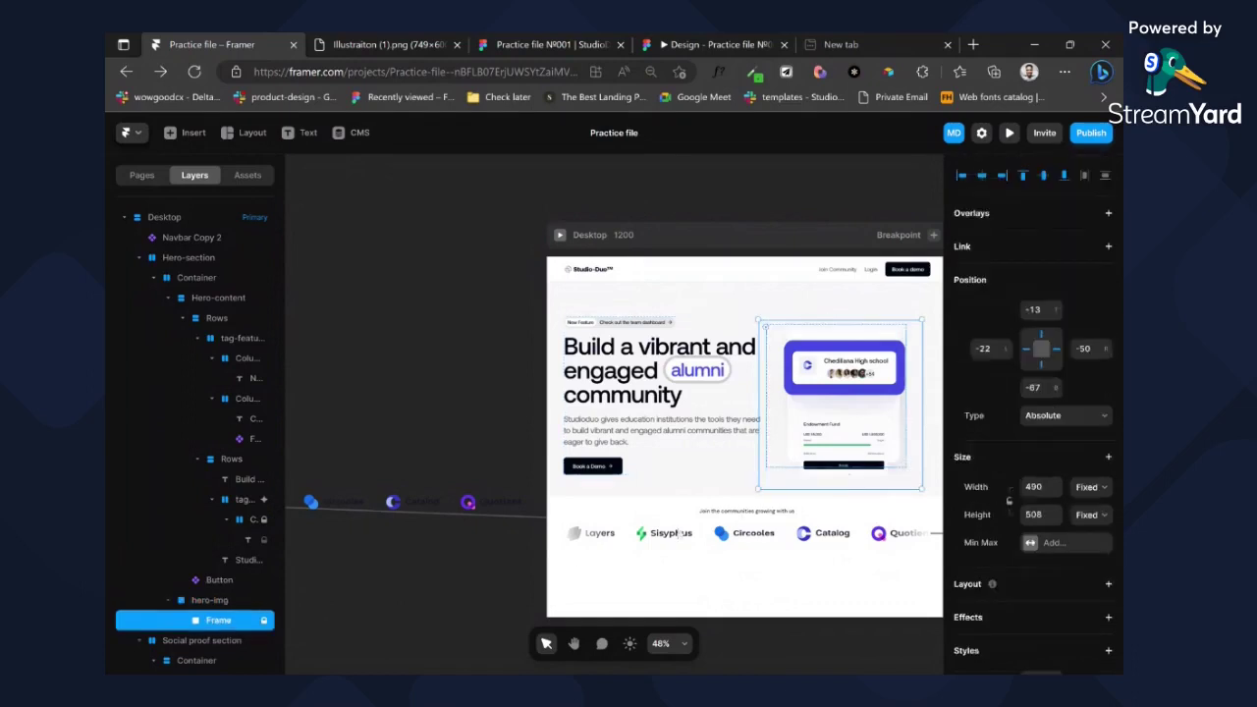
{"action": "mouse_move", "coordinate": [858, 488]}
{"action": "left_mouse_down"}
{"action": "mouse_move", "coordinate": [858, 471]}
{"action": "mouse_move", "coordinate": [856, 482]}
{"action": "left_mouse_up"}
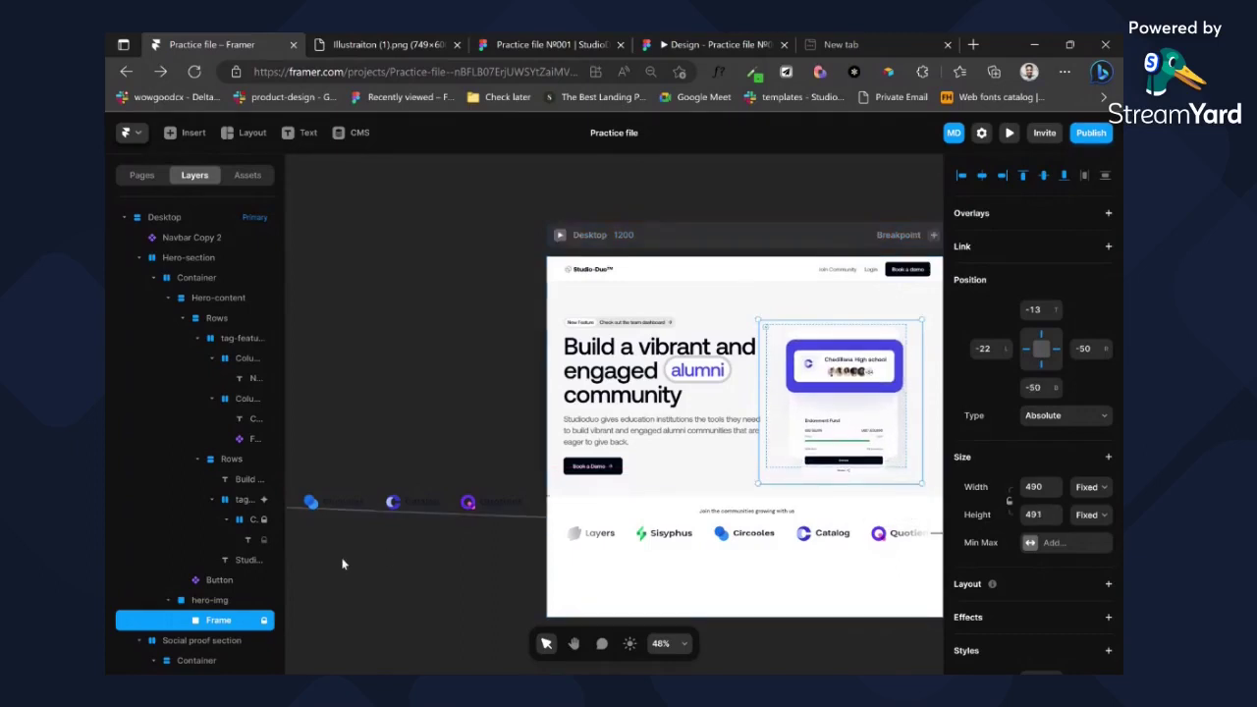
- Set the overflow of the Hero-section's Container to Visible
{"action": "left_click", "coordinate": [218, 599]}
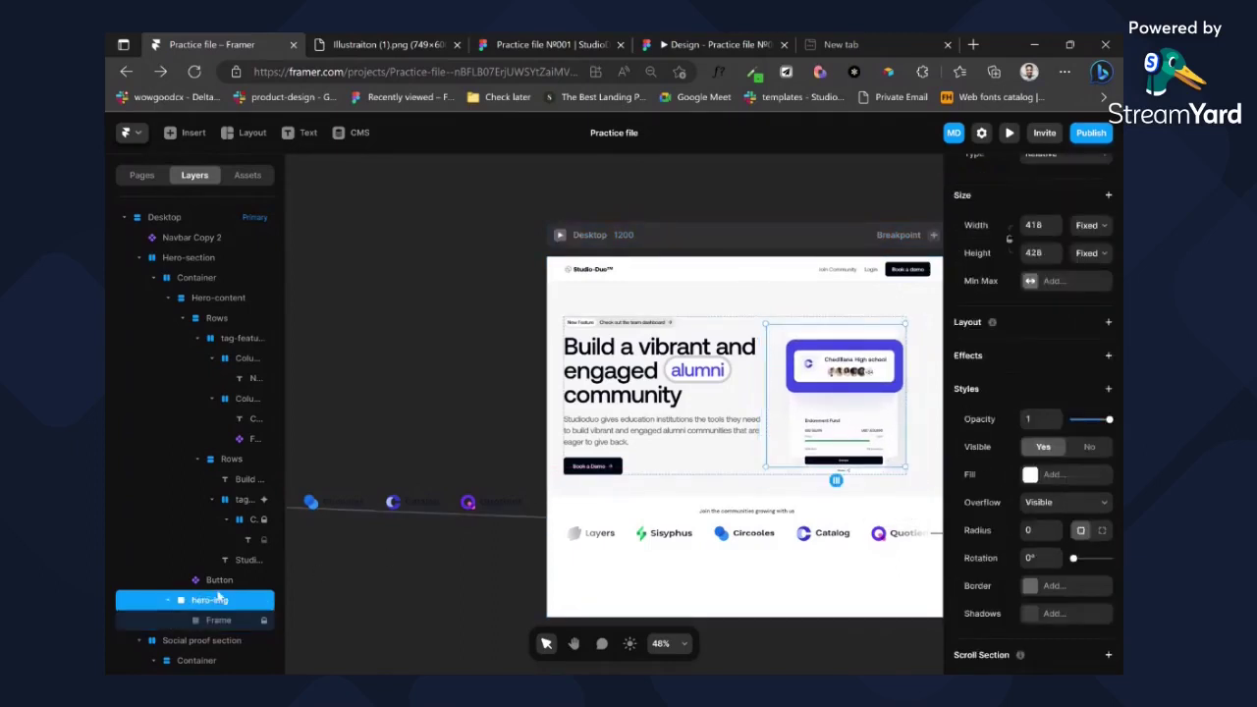
{"action": "left_click", "coordinate": [725, 456]}
{"action": "left_click", "coordinate": [775, 473]}
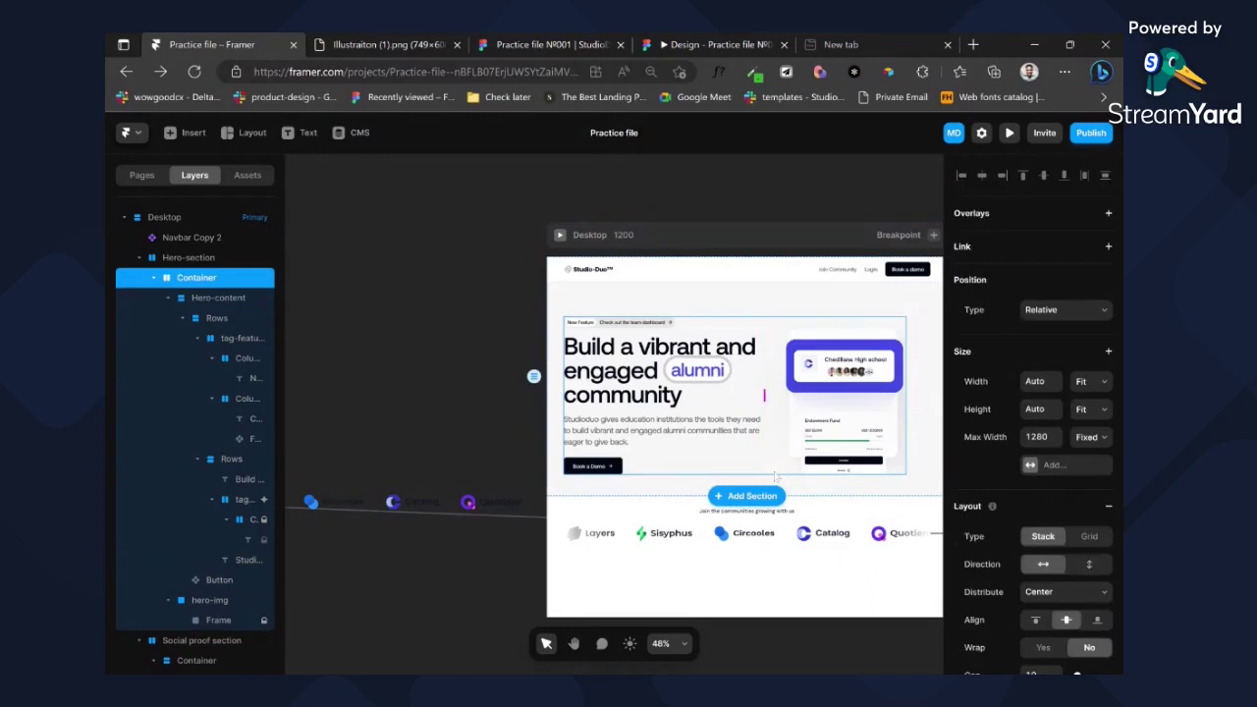
{"action": "scroll", "coordinate": [997, 501], "scroll_direction": "down", "scroll_amount": 4}
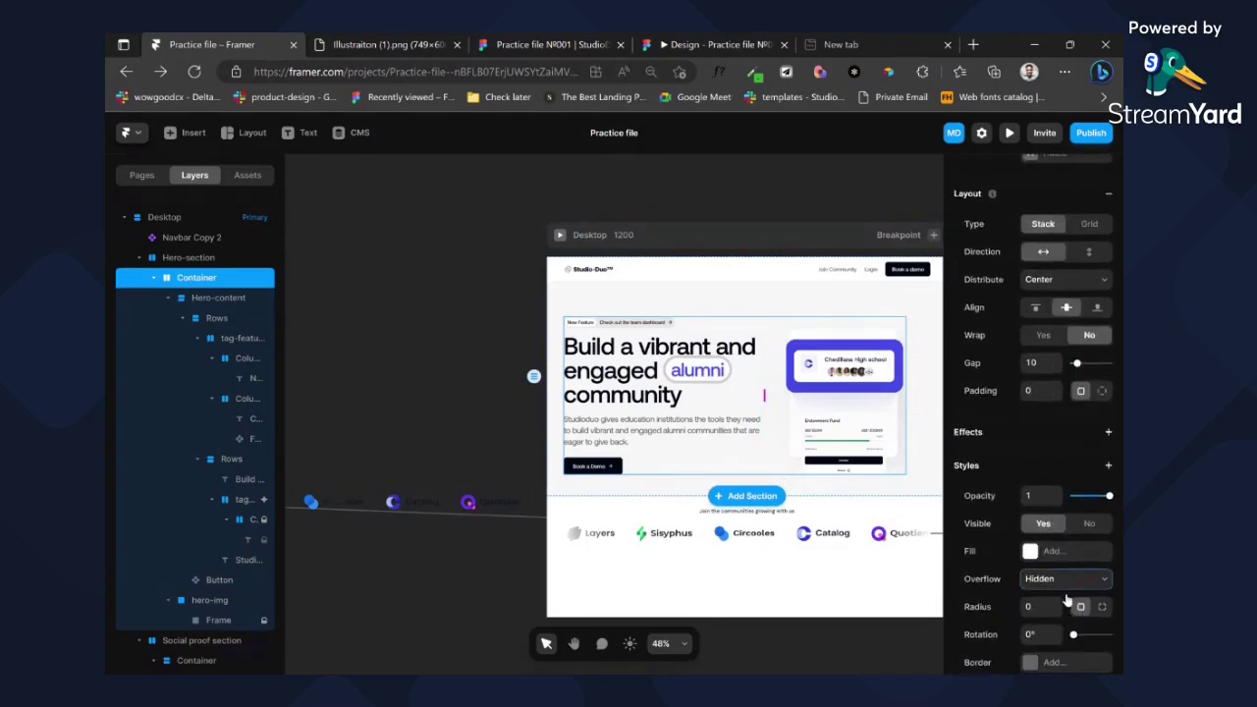
{"action": "left_click", "coordinate": [1067, 601]}
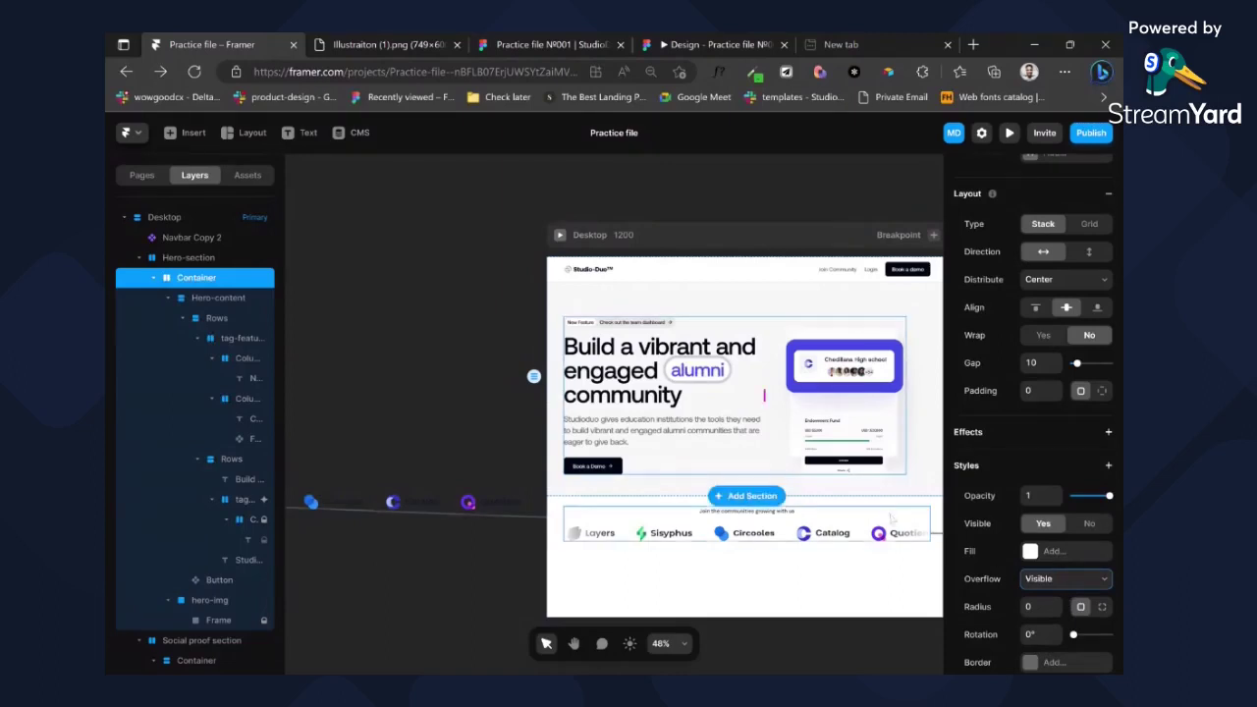
- Preview the Desktop breakpoint again to check the hero illustration's lower edge and the logo ticker
{"action": "left_click", "coordinate": [562, 236]}
{"action": "scroll", "coordinate": [770, 452], "scroll_direction": "down", "scroll_amount": 3}
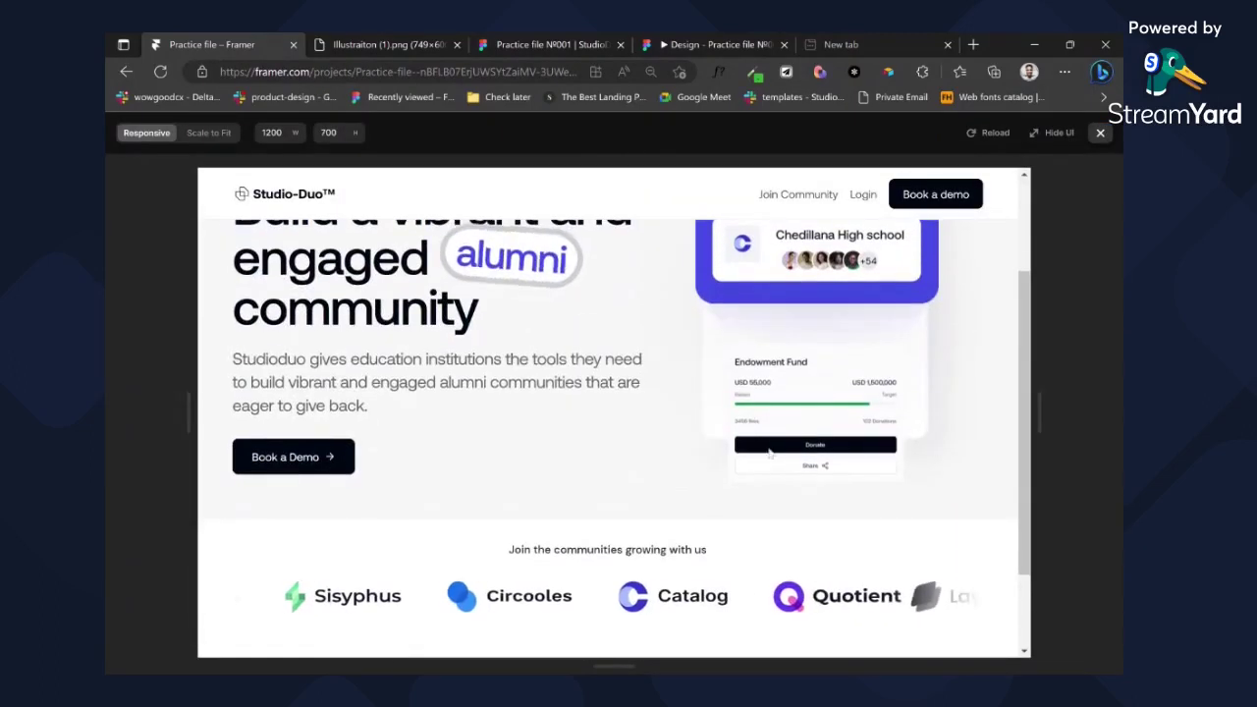
{"action": "scroll", "coordinate": [771, 451], "scroll_direction": "up", "scroll_amount": 3}
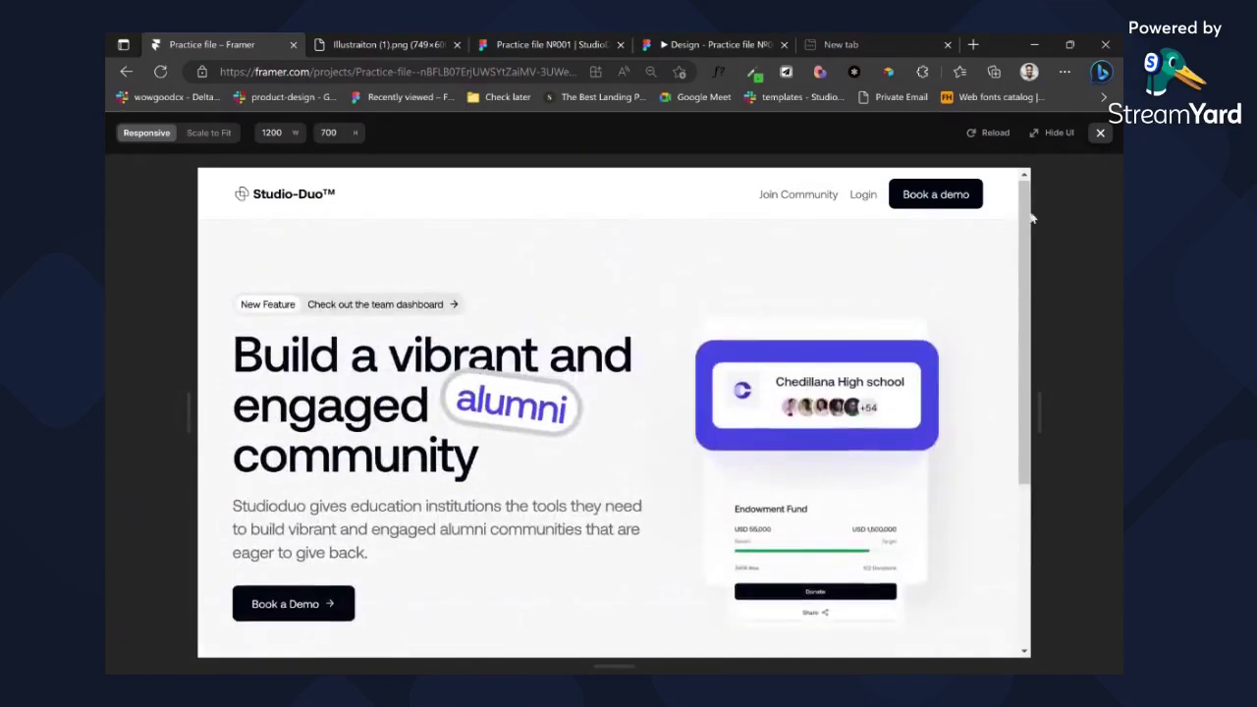
{"action": "left_click", "coordinate": [1100, 132]}
- Switch to the Figma practice file and copy the Features heading frame and Frame 625849 with the Figma to HTML with Framer plugin
{"action": "scroll", "coordinate": [787, 442], "scroll_direction": "down", "scroll_amount": 3}
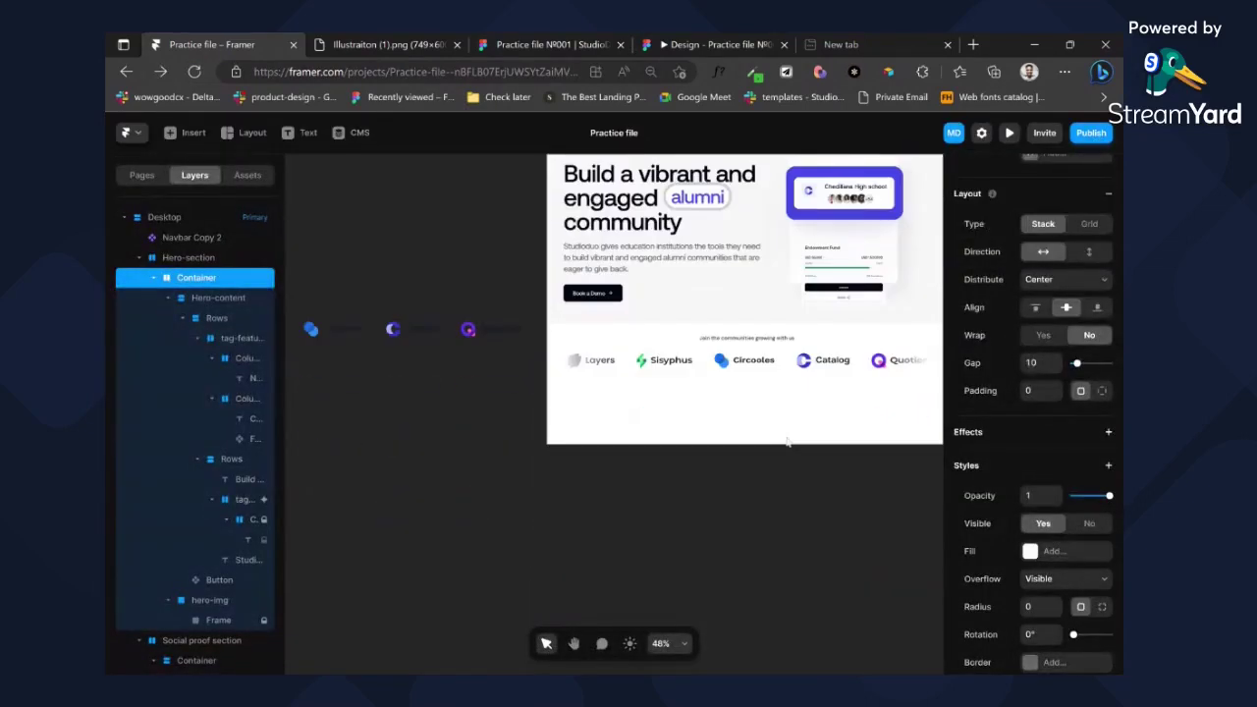
{"action": "left_click", "coordinate": [535, 46]}
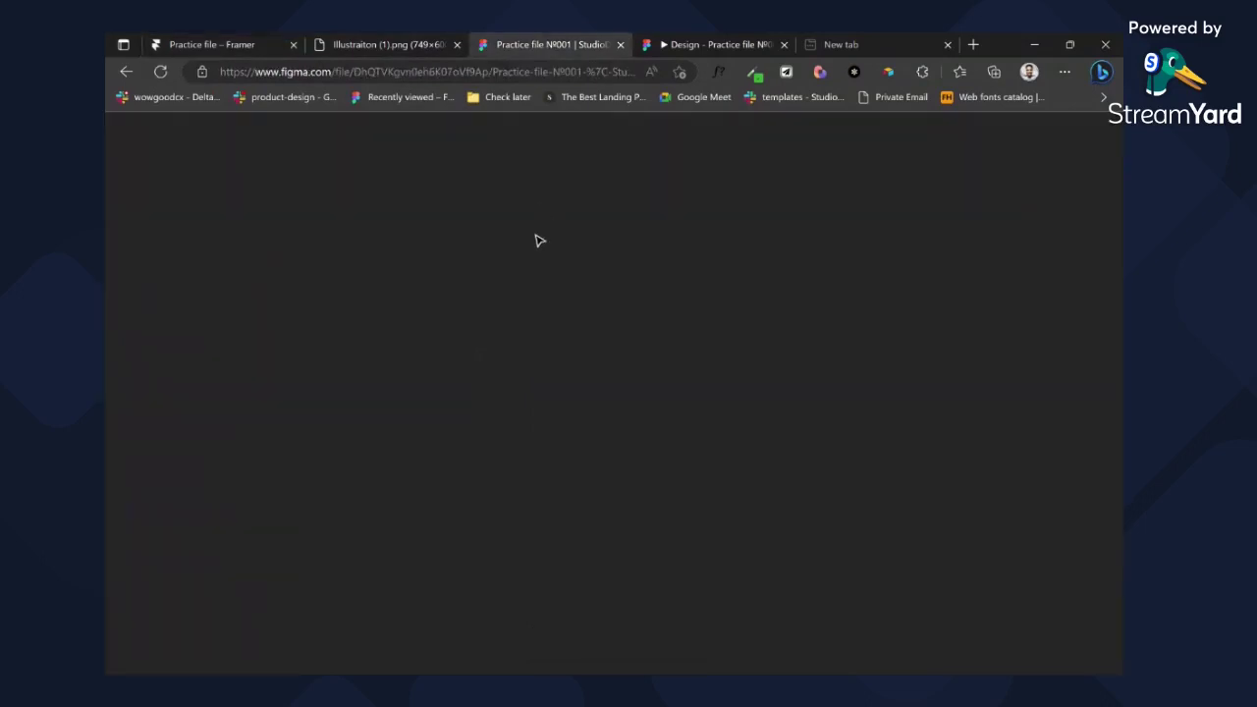
{"action": "scroll", "coordinate": [511, 302], "scroll_direction": "down", "scroll_amount": 4}
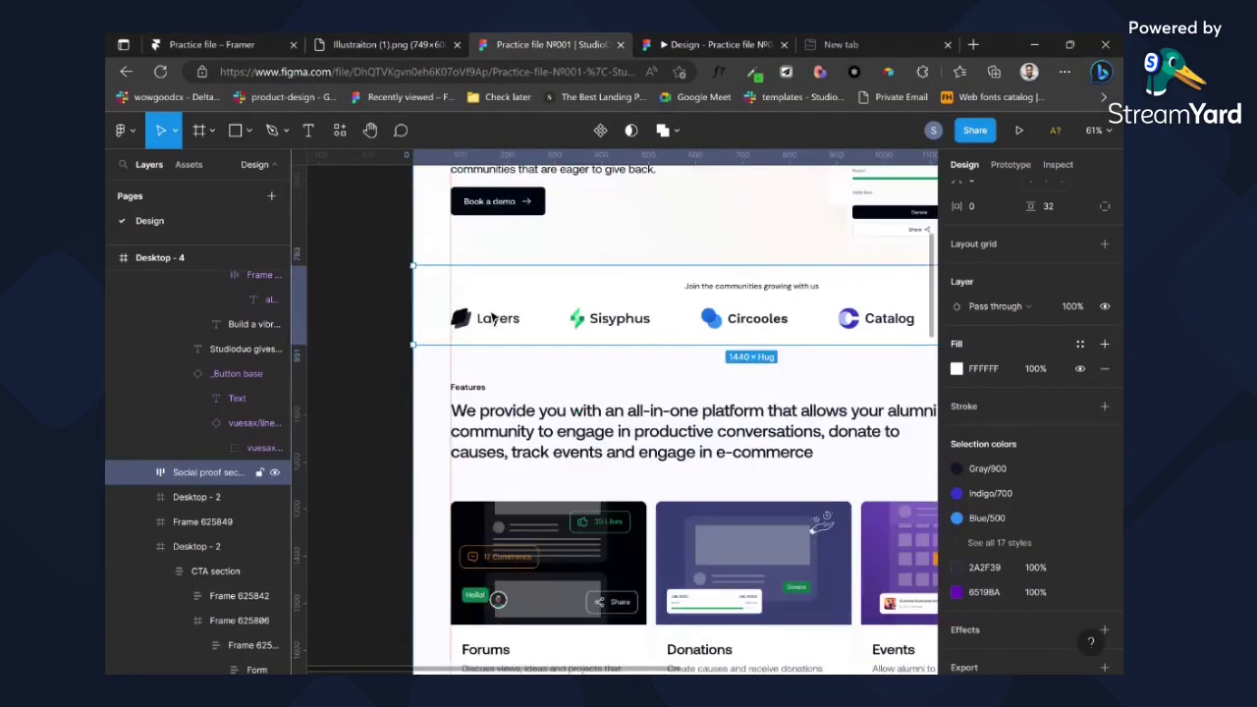
{"action": "scroll", "coordinate": [511, 319], "scroll_direction": "down", "scroll_amount": 2}
{"action": "left_click", "coordinate": [540, 312]}
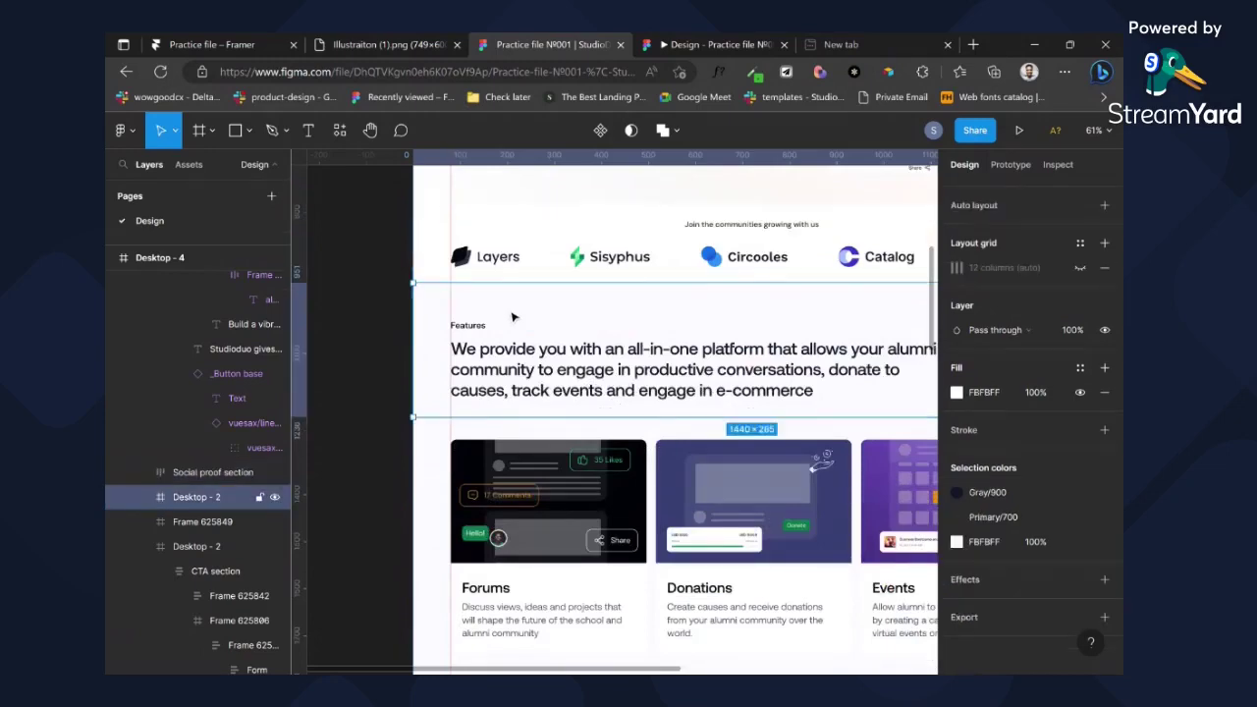
{"action": "scroll", "coordinate": [446, 385], "scroll_direction": "down", "scroll_amount": 3}
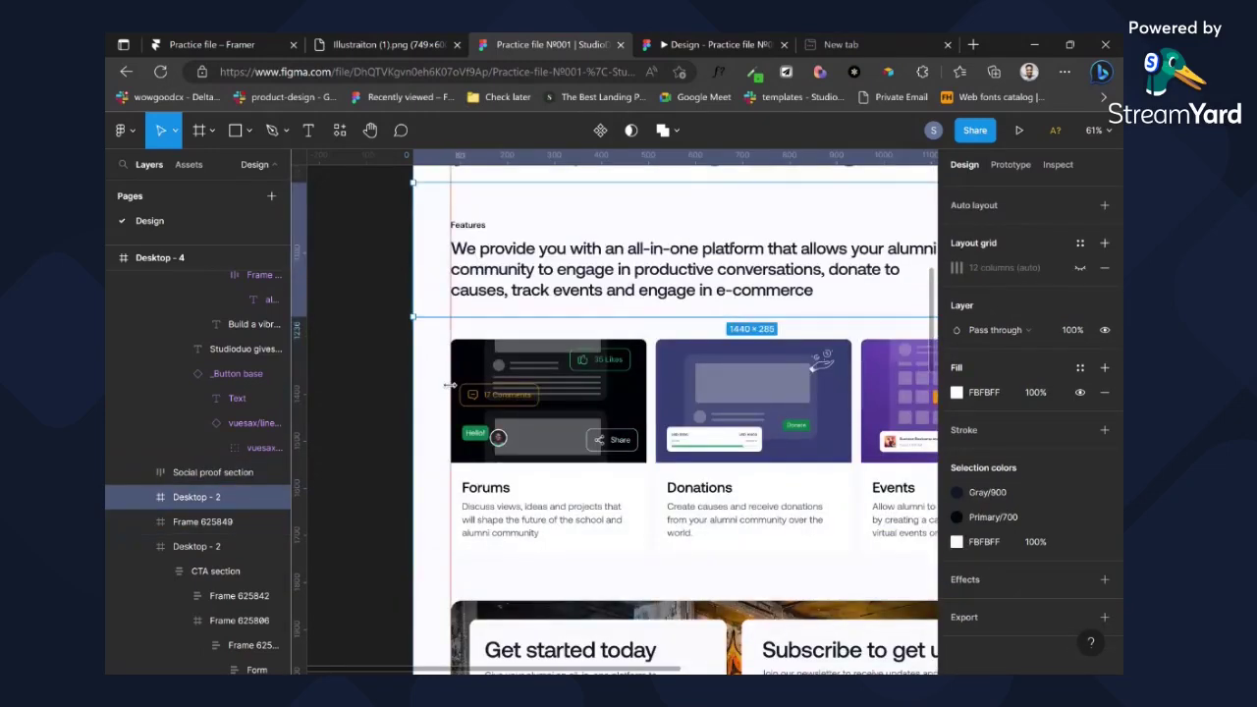
{"action": "scroll", "coordinate": [447, 385], "scroll_direction": "down", "scroll_amount": 2}
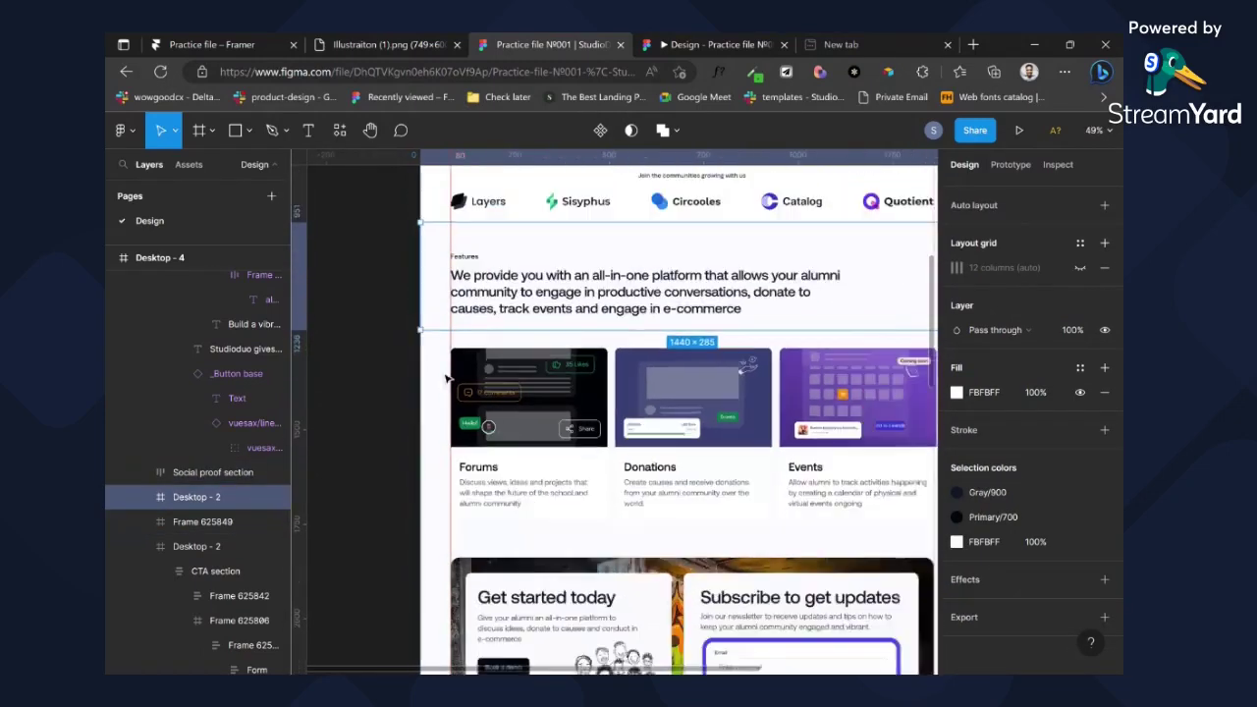
{"action": "left_click", "coordinate": [217, 523], "text": "shift"}
{"action": "scroll", "coordinate": [564, 402], "scroll_direction": "down", "scroll_amount": 2}
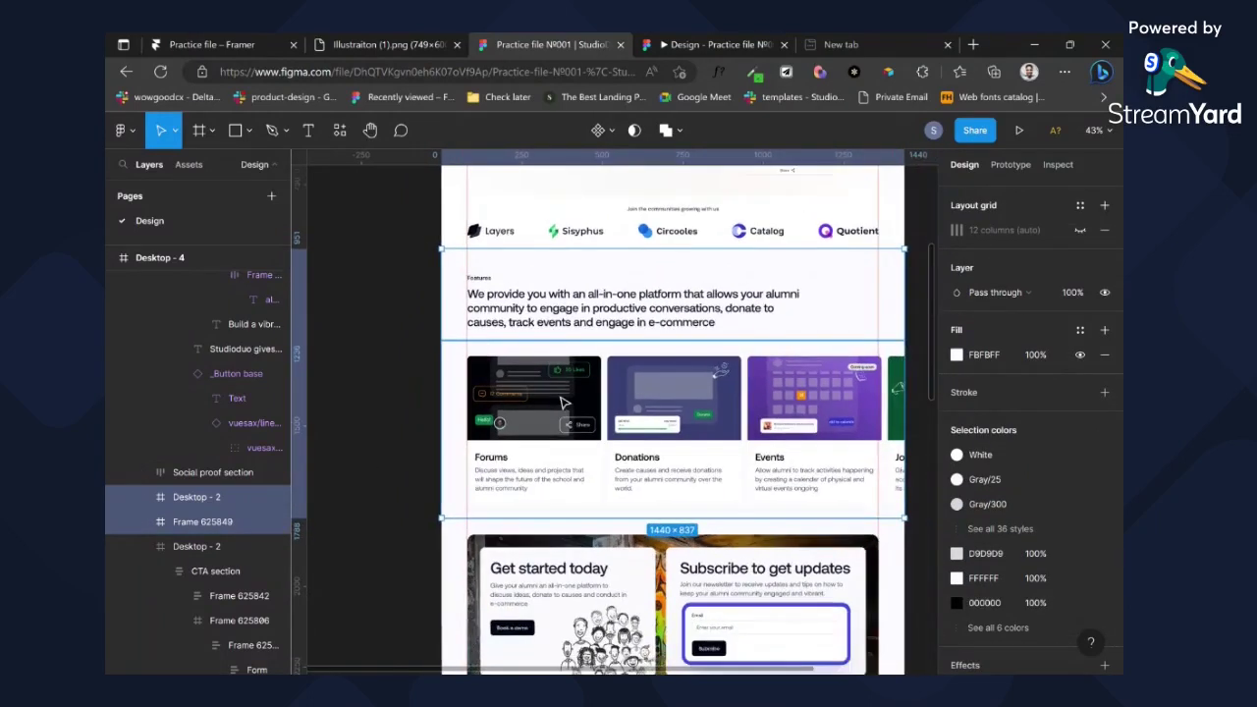
{"action": "key", "text": "ctrl+slash"}
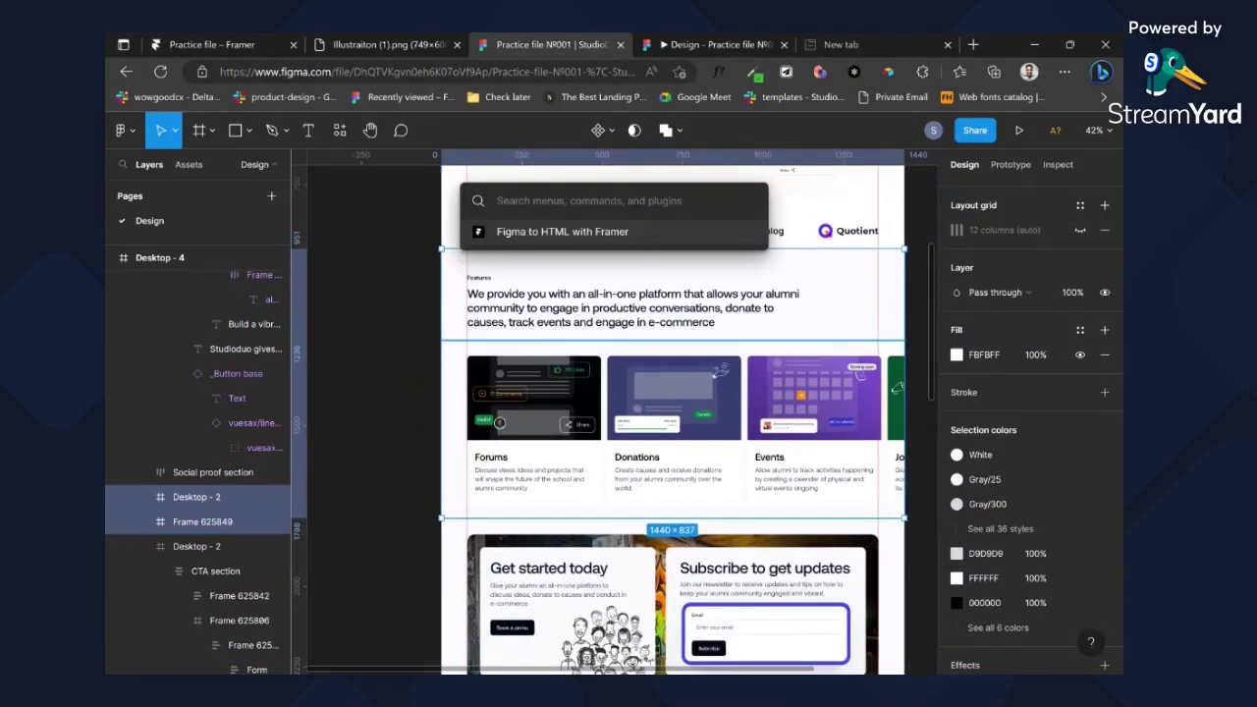
{"action": "left_click", "coordinate": [592, 234]}
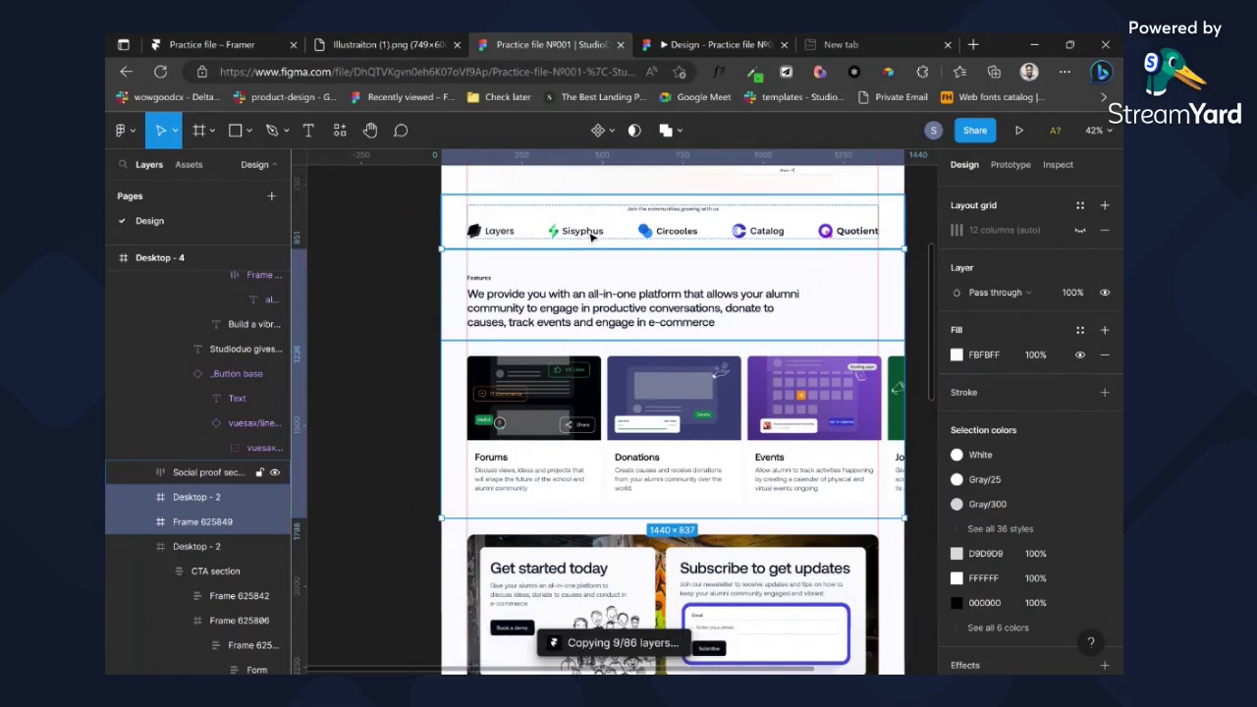
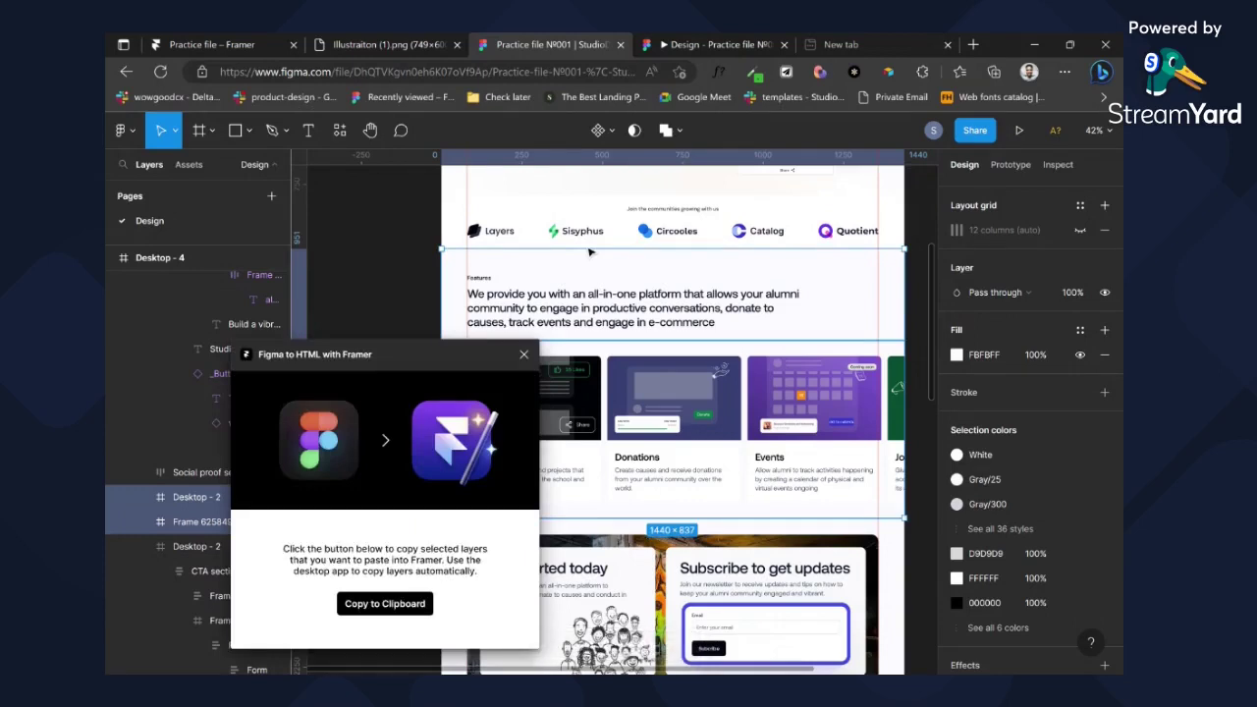
{"action": "left_click", "coordinate": [393, 603]}
- Return to the Framer project and paste the copied Features frames into the Desktop breakpoint beneath the logo ticker
{"action": "left_click", "coordinate": [264, 39]}
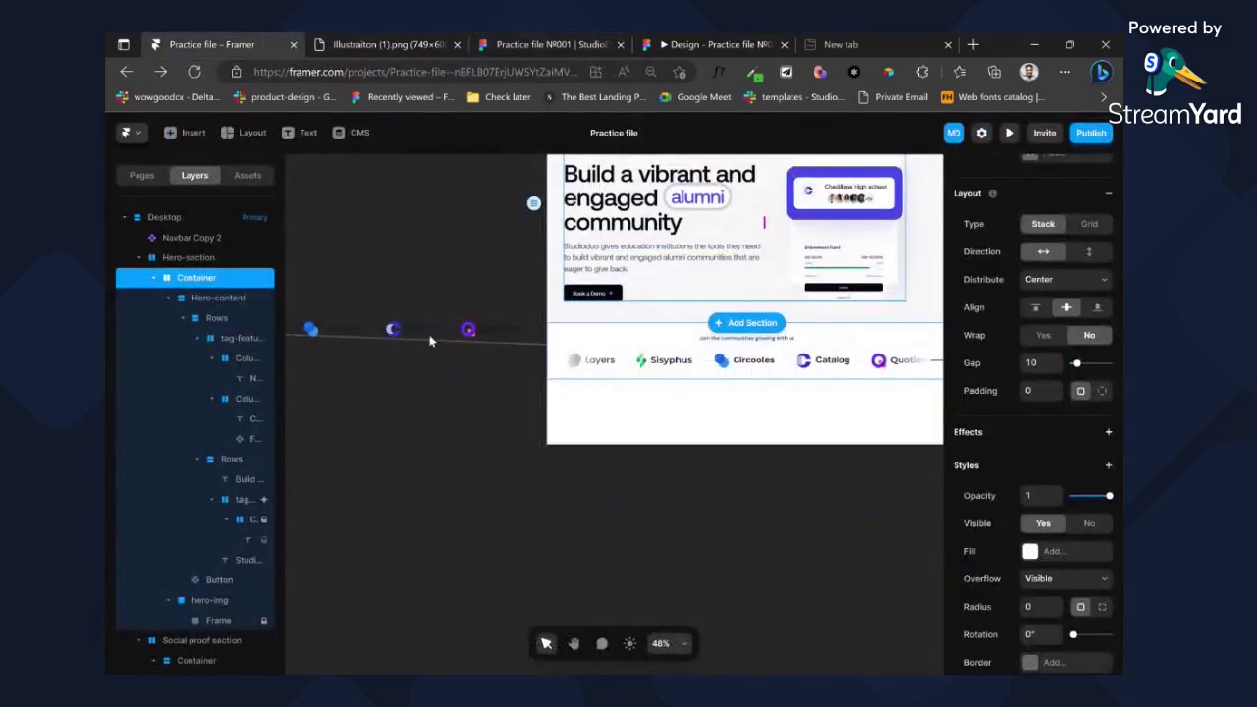
{"action": "left_click", "coordinate": [510, 406]}
{"action": "scroll", "coordinate": [605, 286], "scroll_direction": "up", "scroll_amount": 3}
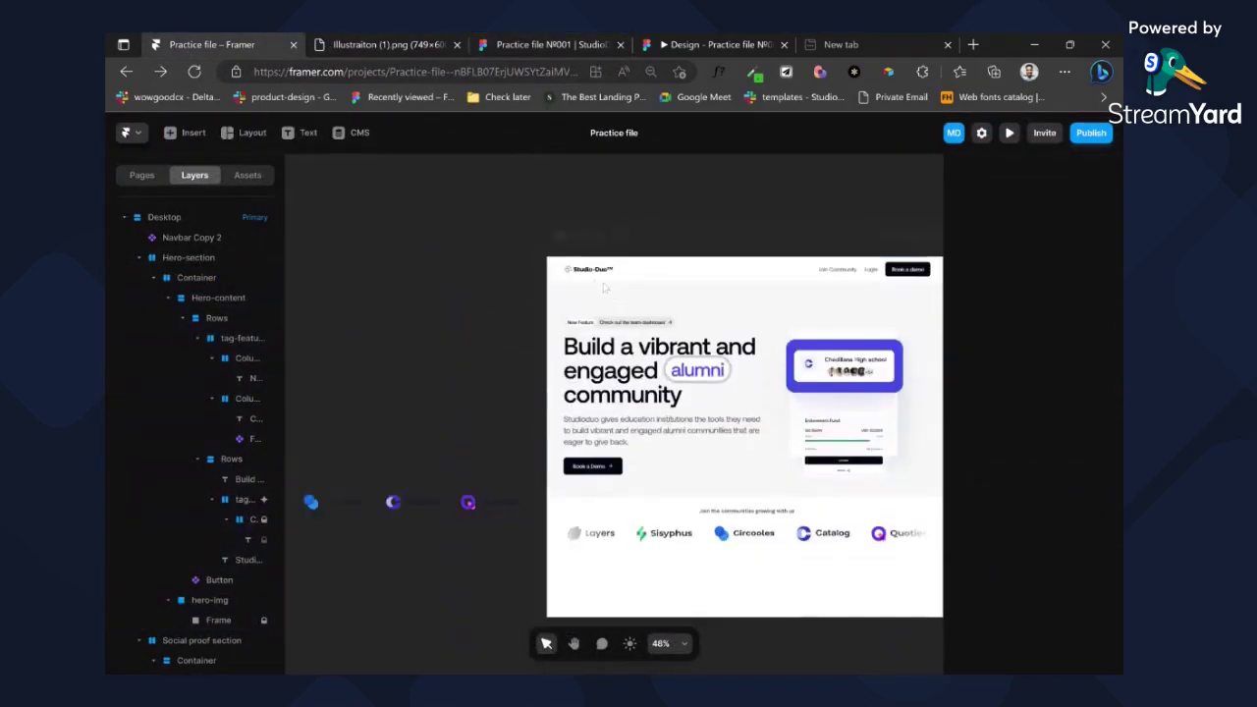
{"action": "left_click", "coordinate": [589, 236]}
{"action": "key", "text": "ctrl+v"}
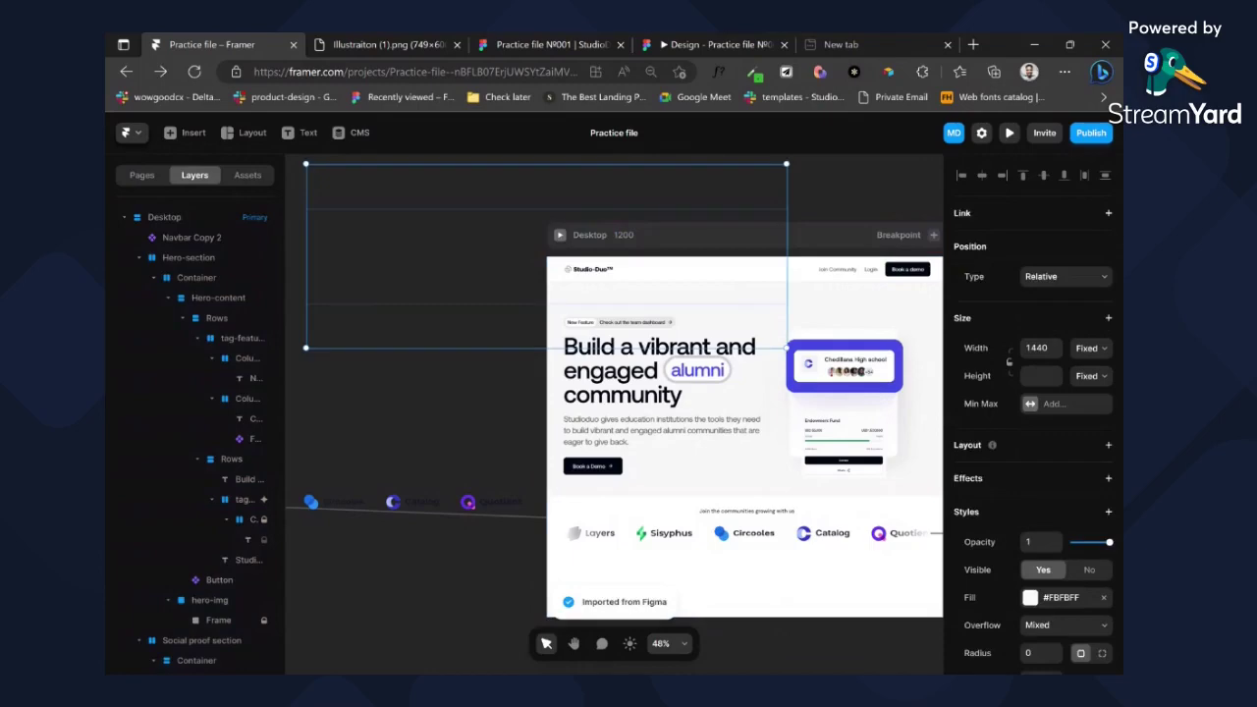
{"action": "scroll", "coordinate": [624, 274], "scroll_direction": "down", "scroll_amount": 2}
{"action": "scroll", "coordinate": [622, 280], "scroll_direction": "right", "scroll_amount": 1}
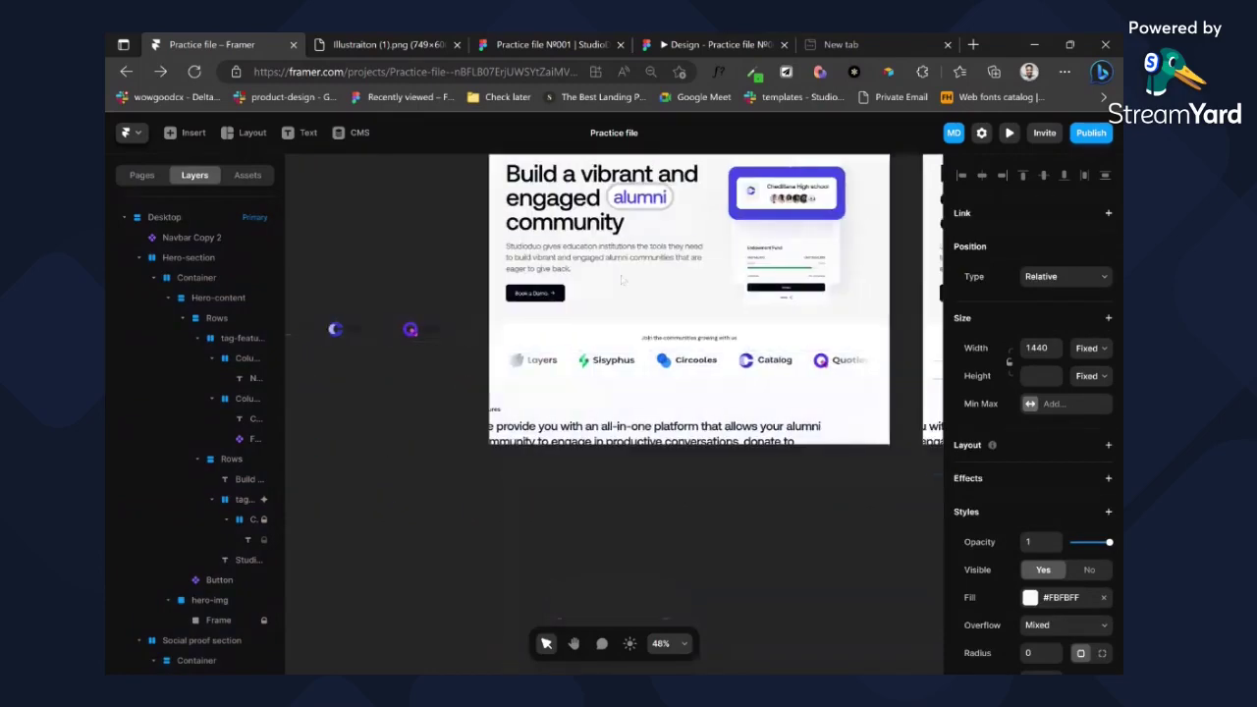
{"action": "scroll", "coordinate": [620, 280], "scroll_direction": "right", "scroll_amount": 2}
{"action": "scroll", "coordinate": [480, 253], "scroll_direction": "up", "scroll_amount": 5}
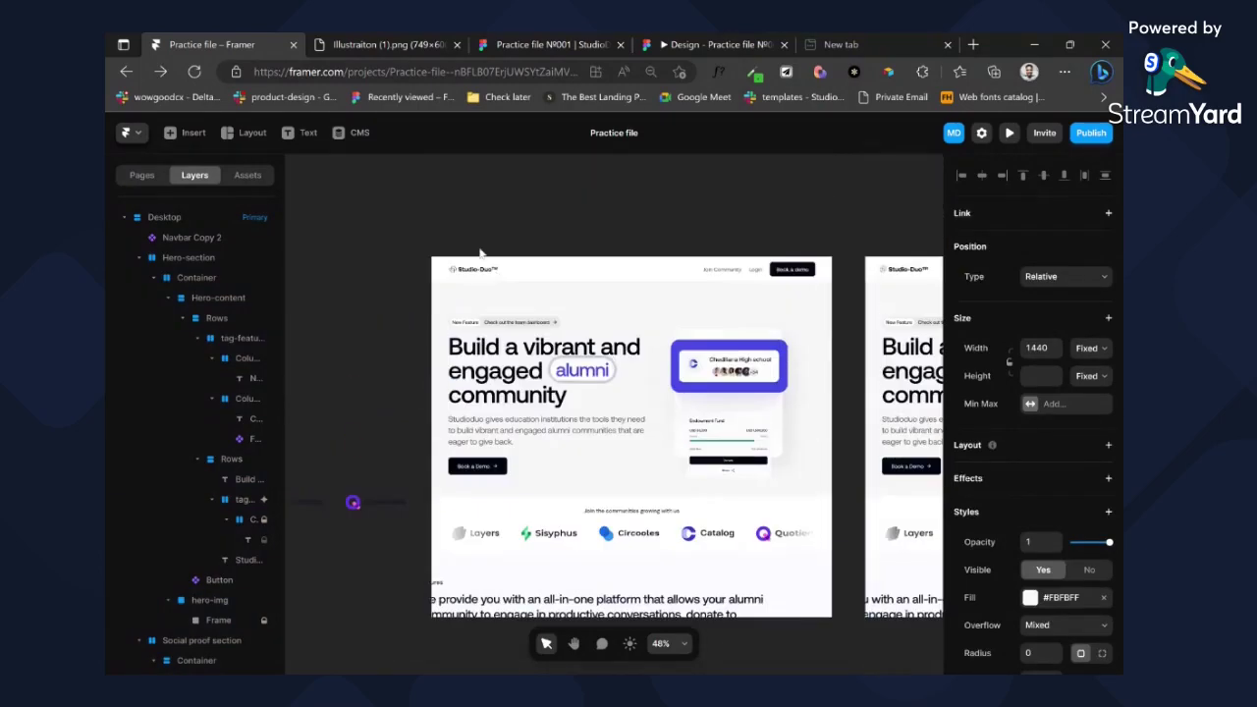
- Preview the Desktop breakpoint to check how the page scrolls with the pasted Features content, then close the preview
{"action": "left_click", "coordinate": [445, 236]}
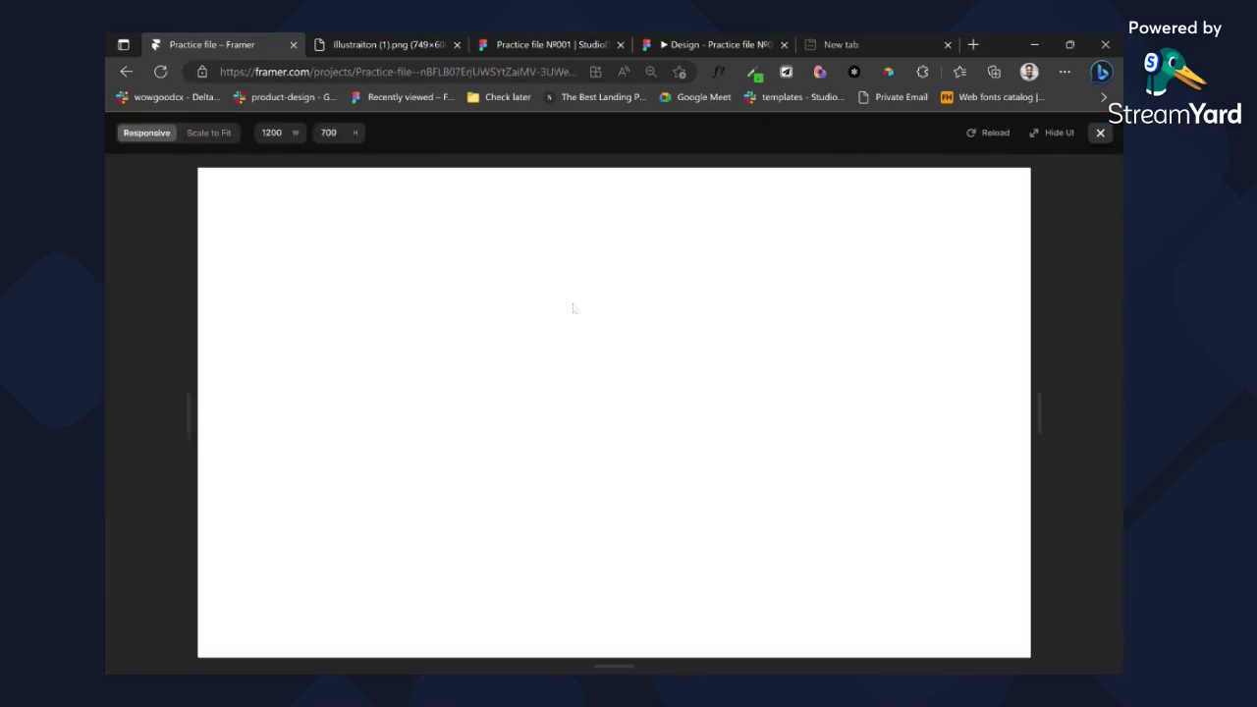
{"action": "scroll", "coordinate": [595, 320], "scroll_direction": "down", "scroll_amount": 2}
{"action": "scroll", "coordinate": [716, 335], "scroll_direction": "up", "scroll_amount": 3}
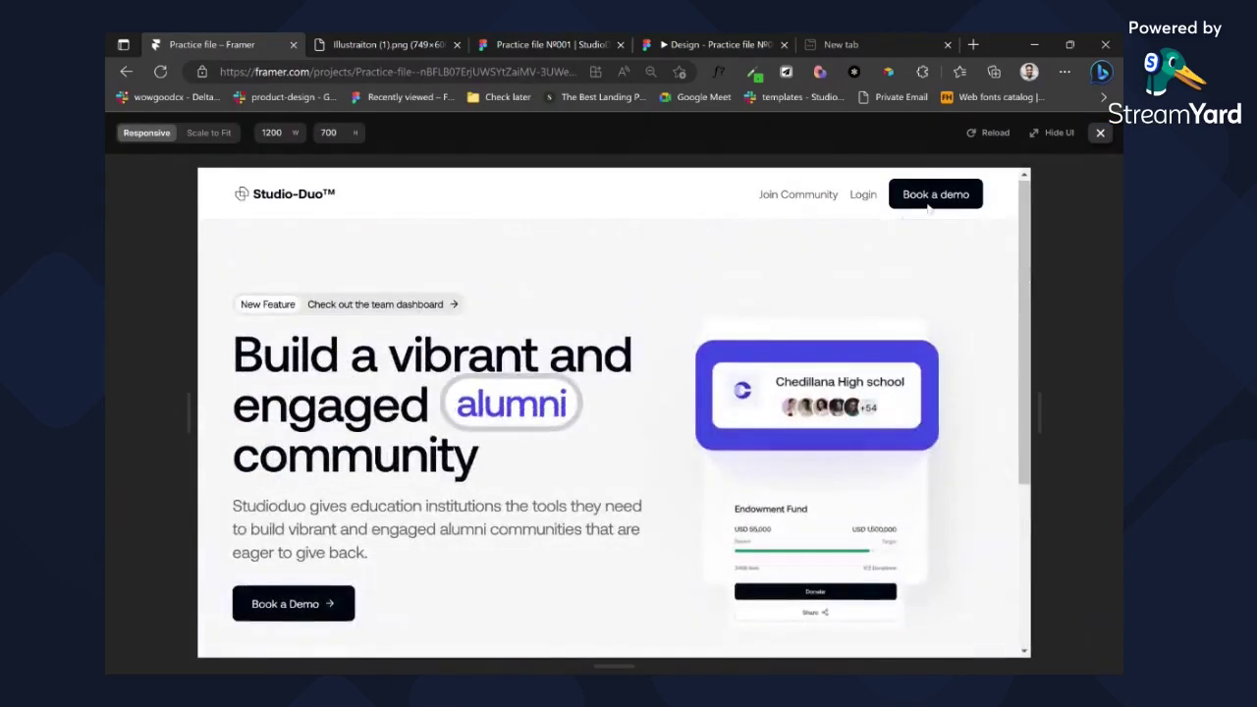
{"action": "left_click", "coordinate": [1103, 133]}
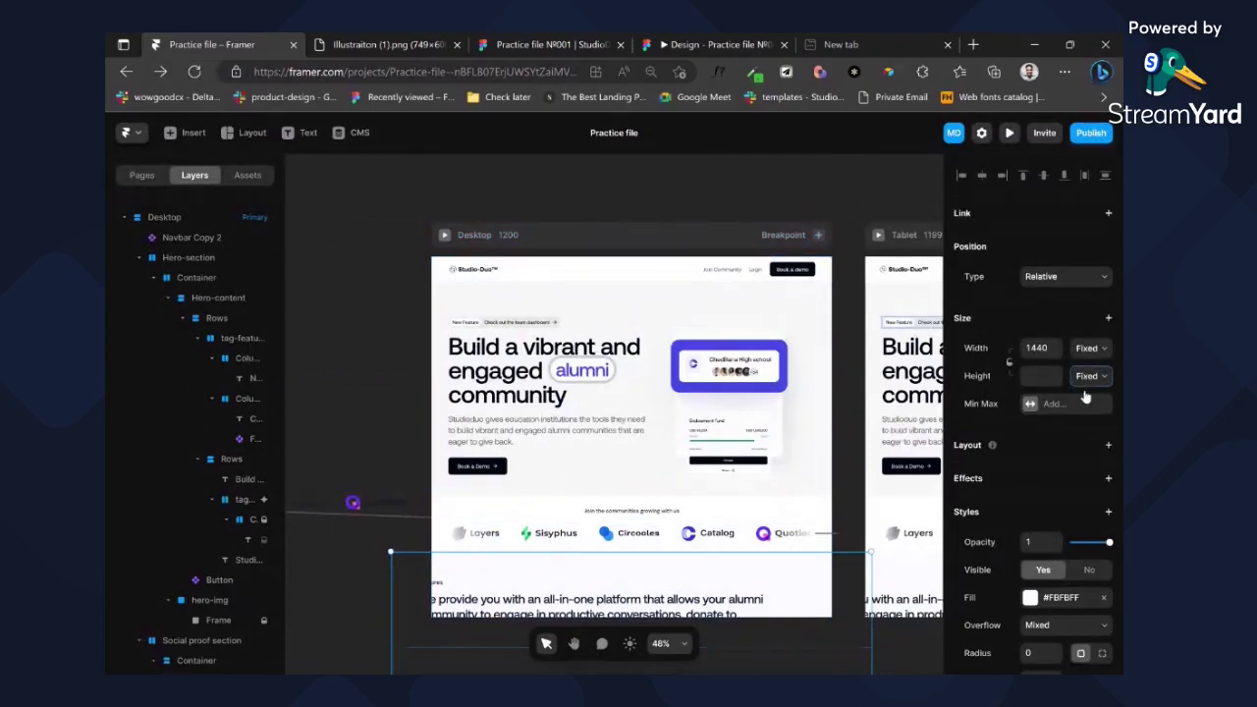
{"action": "left_click", "coordinate": [1094, 421]}
{"action": "scroll", "coordinate": [823, 397], "scroll_direction": "down", "scroll_amount": 3}
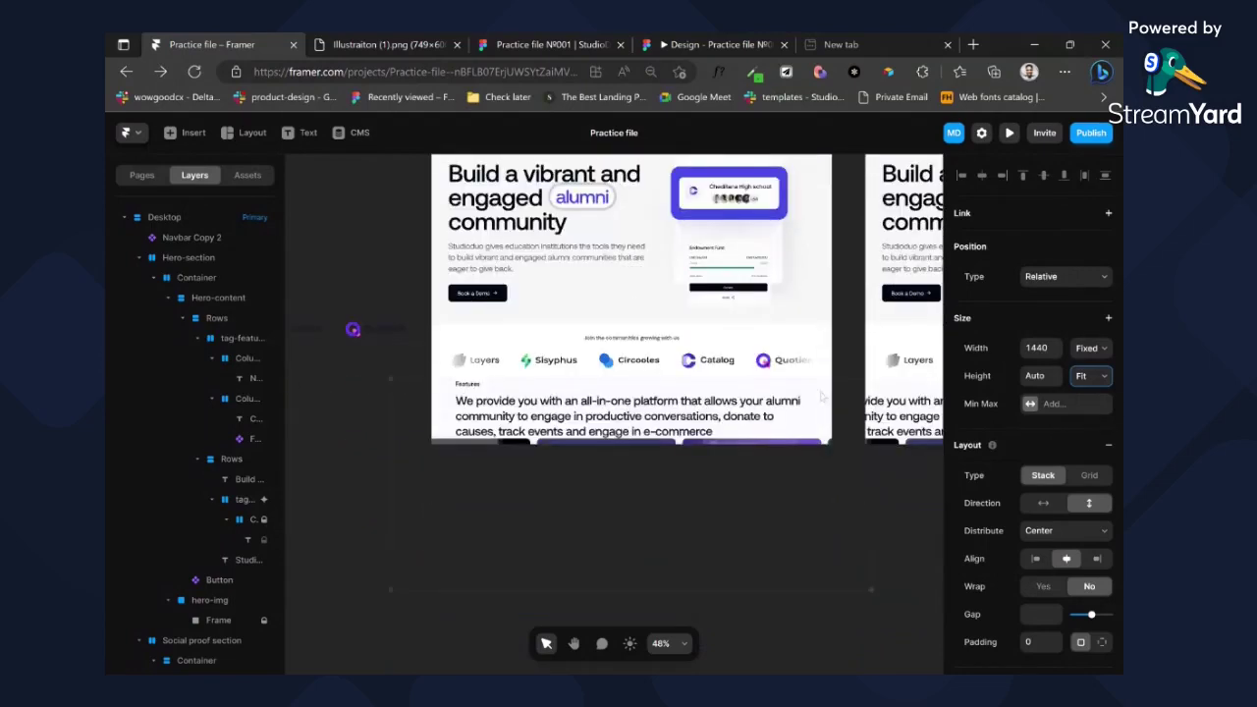
{"action": "key", "text": "ctrl+z"}
- Set the height of the Desktop breakpoint to Fit
{"action": "scroll", "coordinate": [677, 355], "scroll_direction": "up", "scroll_amount": 2}
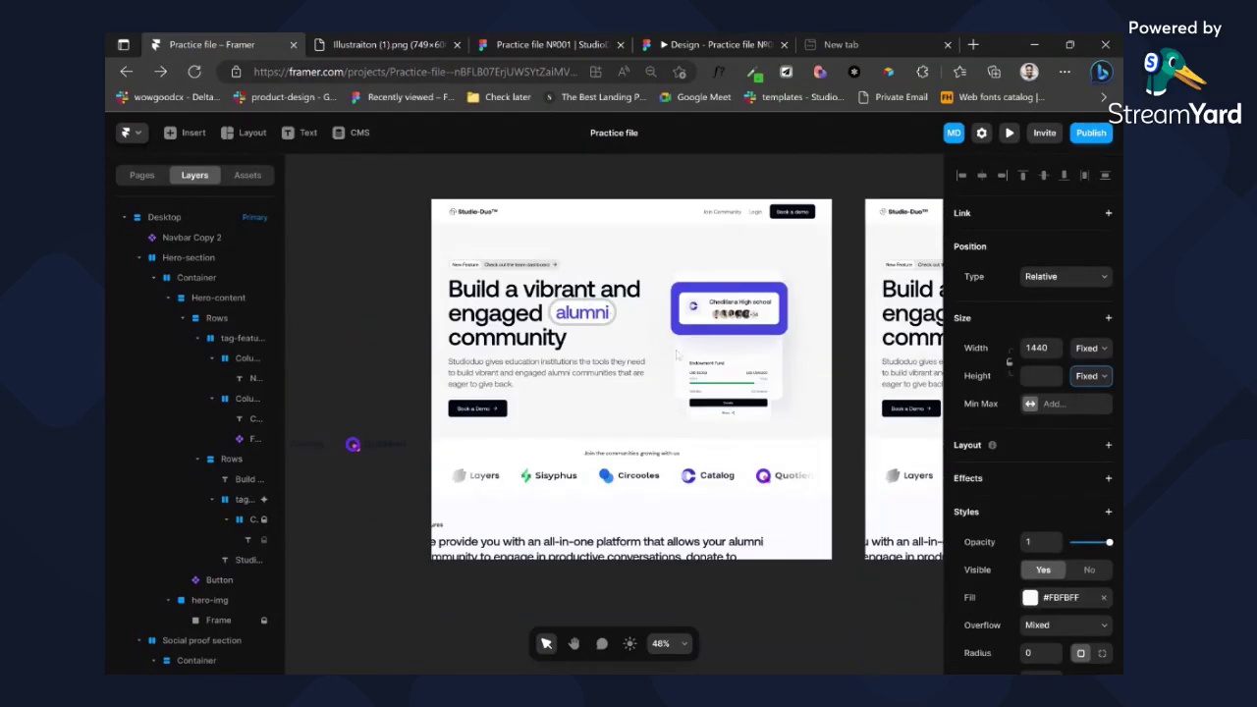
{"action": "left_click", "coordinate": [652, 214]}
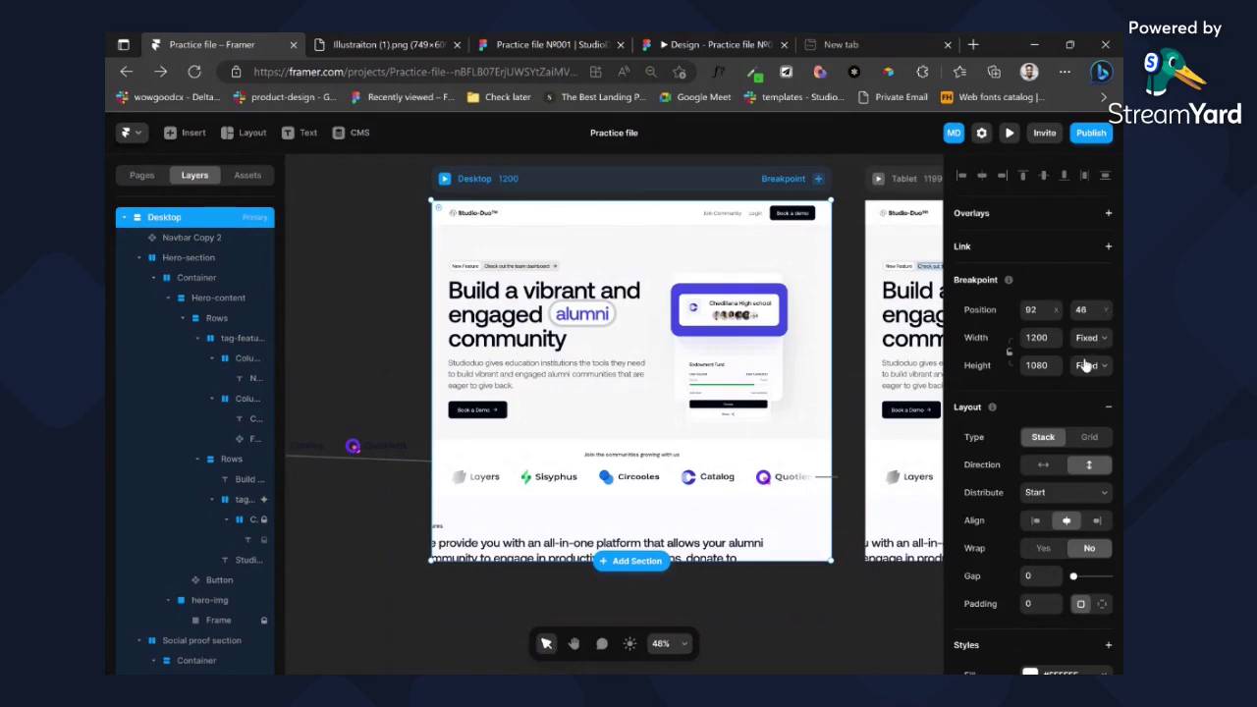
{"action": "left_click", "coordinate": [1081, 386]}
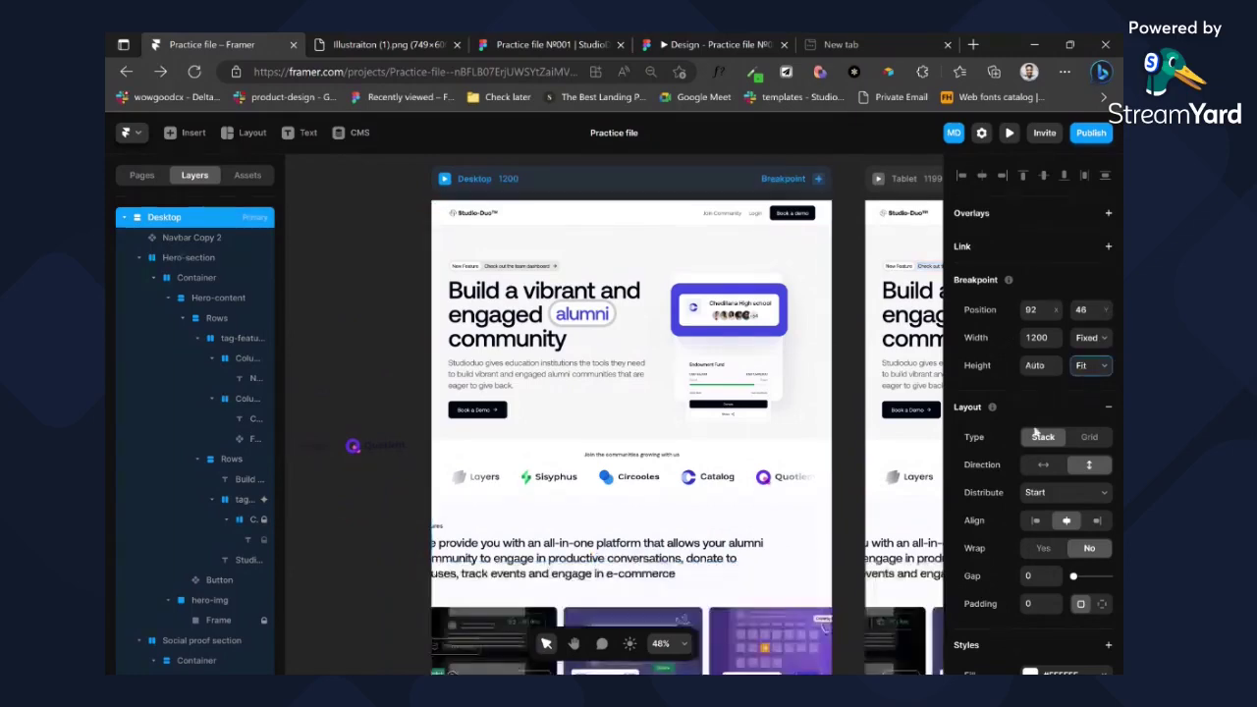
{"action": "scroll", "coordinate": [674, 393], "scroll_direction": "down", "scroll_amount": 5}
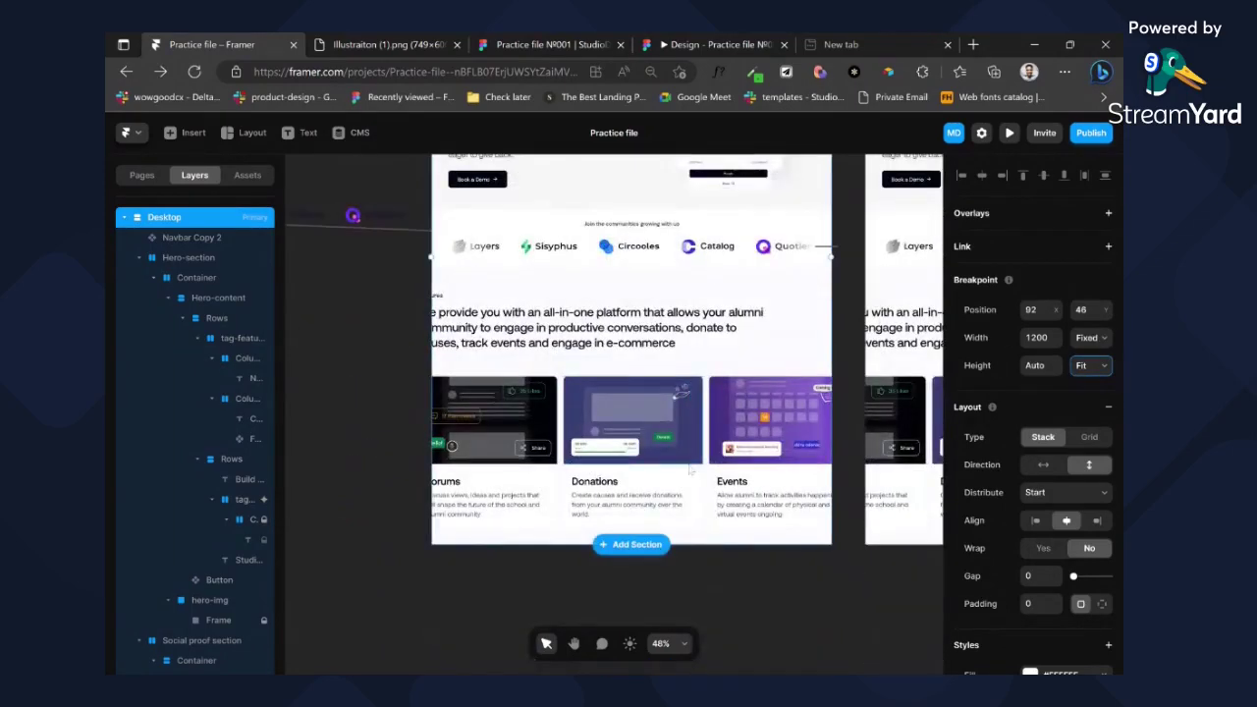
- Wrap the Features heading frame Desktop - 2 and the cards frame Frame 625849 together in a new frame
{"action": "left_click", "coordinate": [593, 284]}
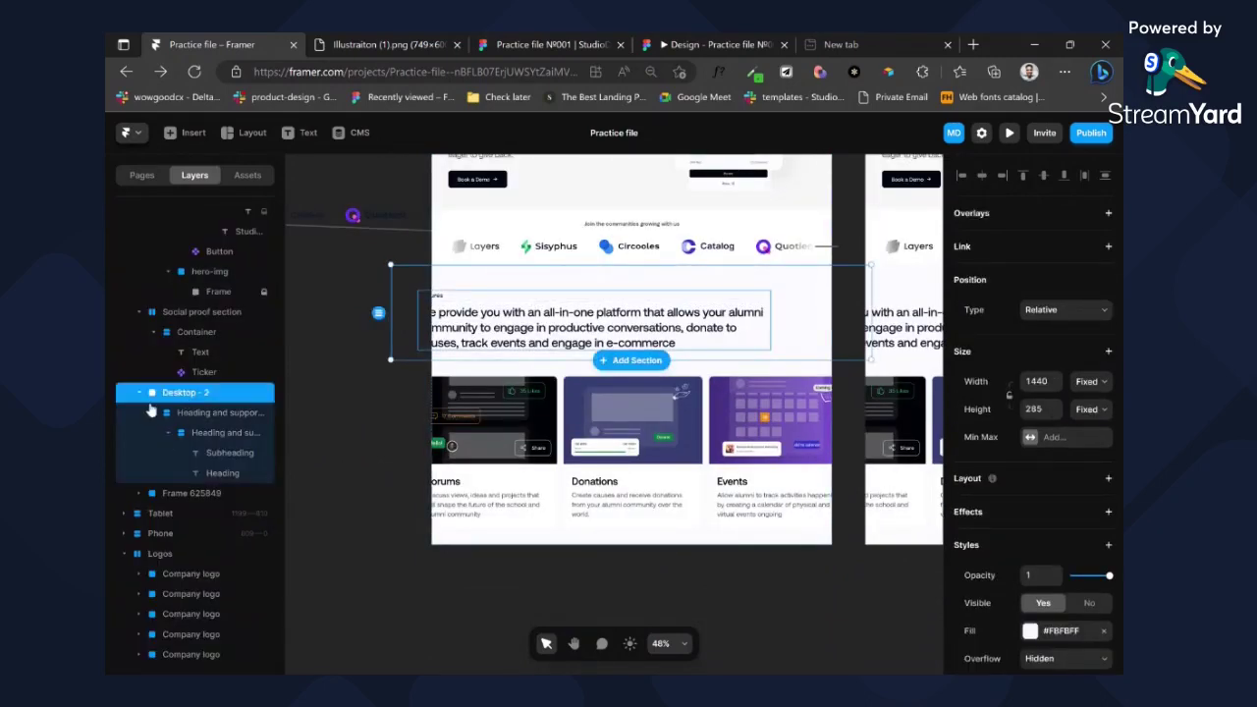
{"action": "left_click", "coordinate": [140, 393]}
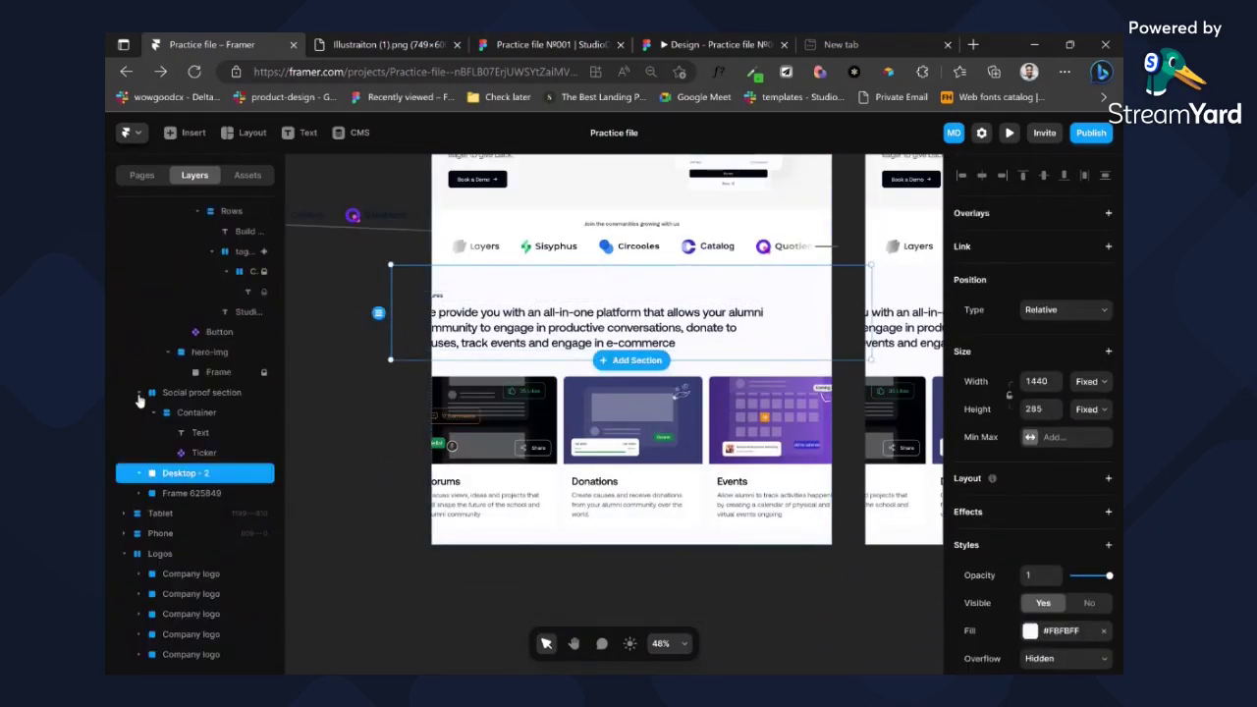
{"action": "left_click", "coordinate": [171, 489], "text": "shift"}
{"action": "key", "text": "ctrl+Return"}
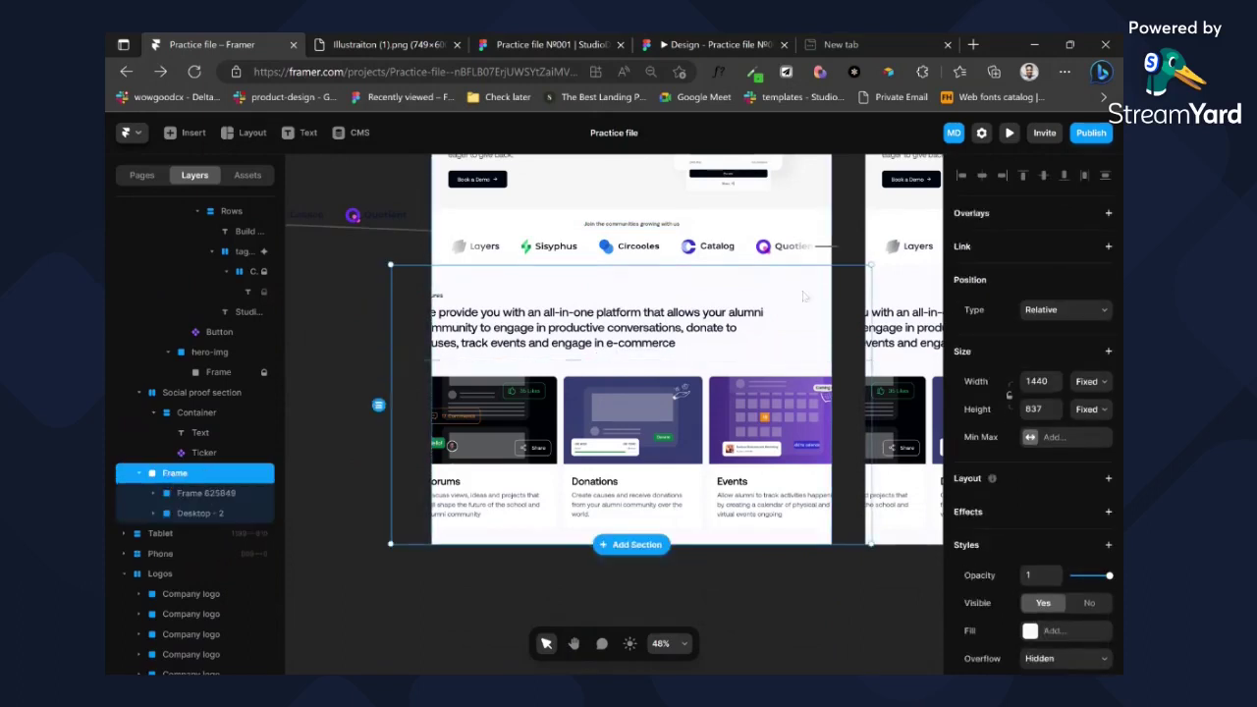
- Set the new wrapper frame's width to Fill and rename it Feature-section
{"action": "left_click", "coordinate": [1088, 381]}
{"action": "left_click", "coordinate": [1088, 424]}
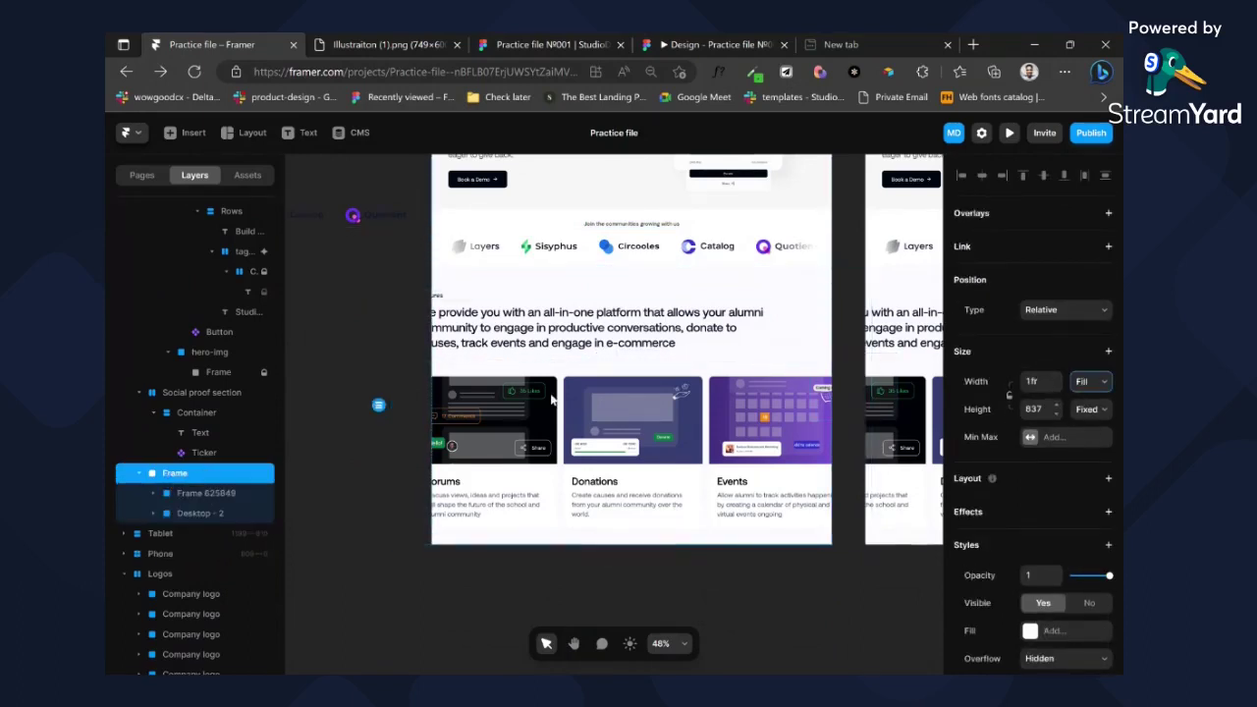
{"action": "double_click", "coordinate": [187, 475]}
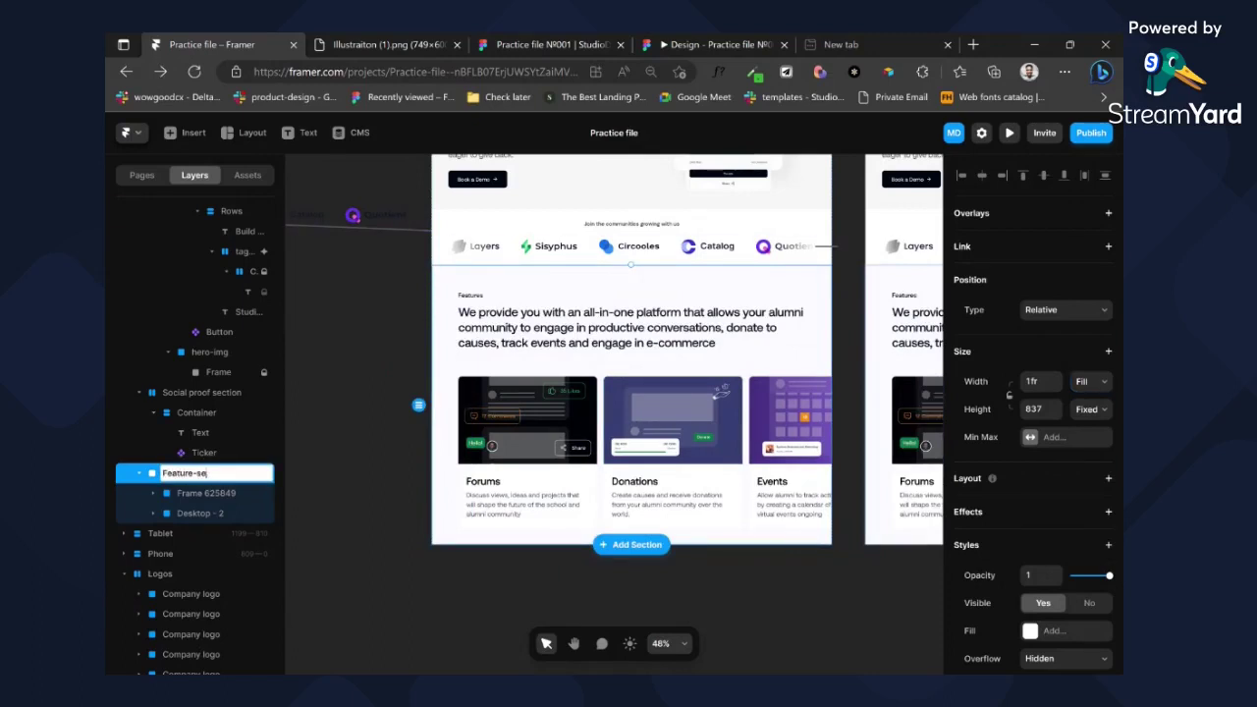
{"action": "type", "text": "Feature-section"}
{"action": "key", "text": "Return"}
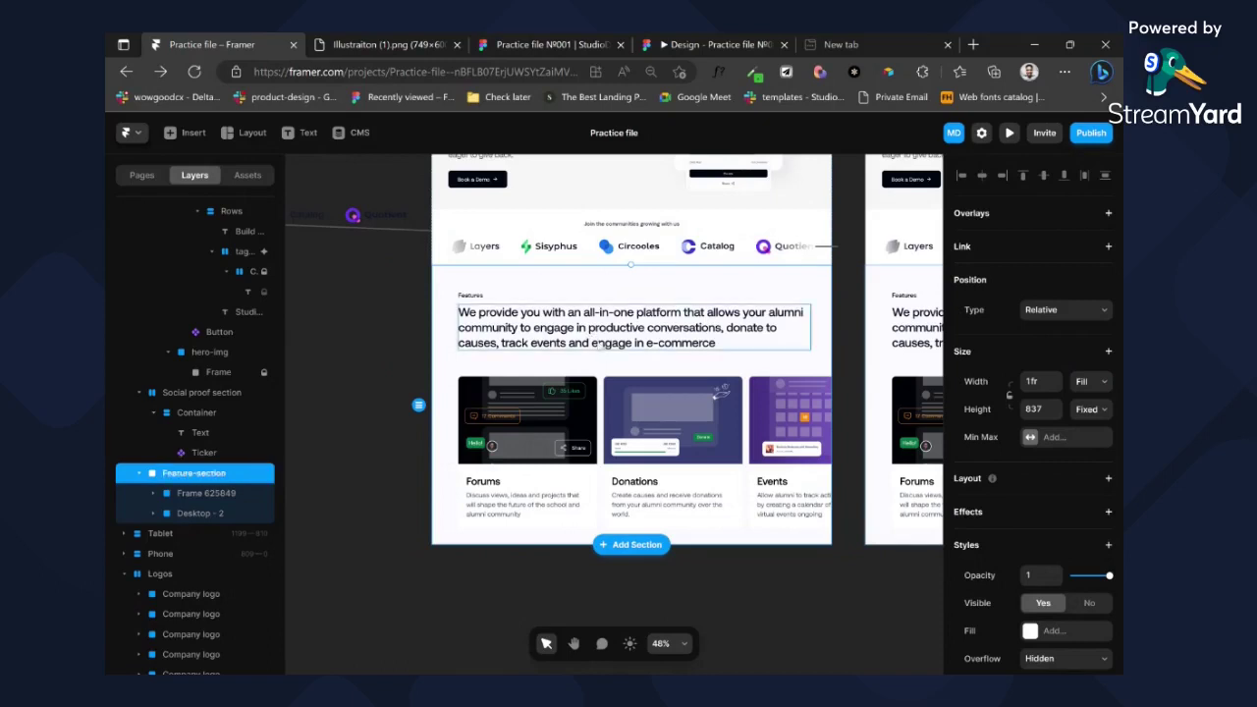
- Wrap Frame 625849 and Desktop - 2 inside Feature-section in another frame and name it Container
{"action": "scroll", "coordinate": [1092, 536], "scroll_direction": "down", "scroll_amount": 3}
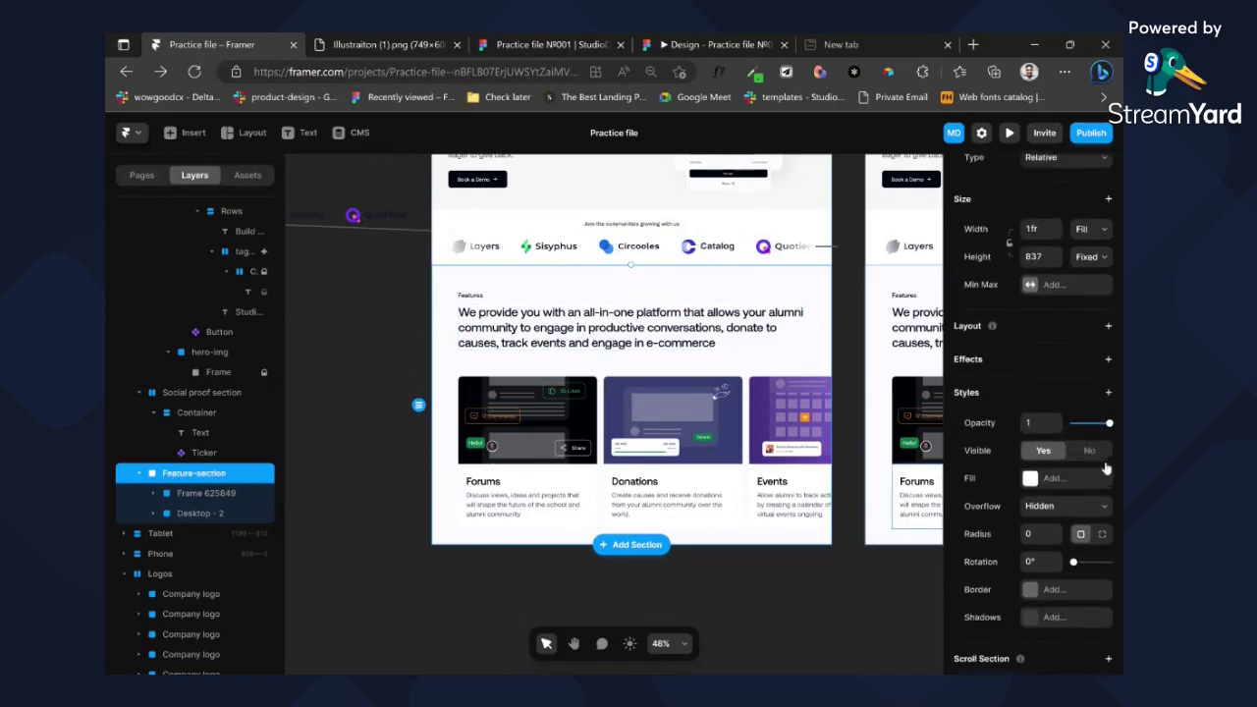
{"action": "left_click", "coordinate": [233, 498]}
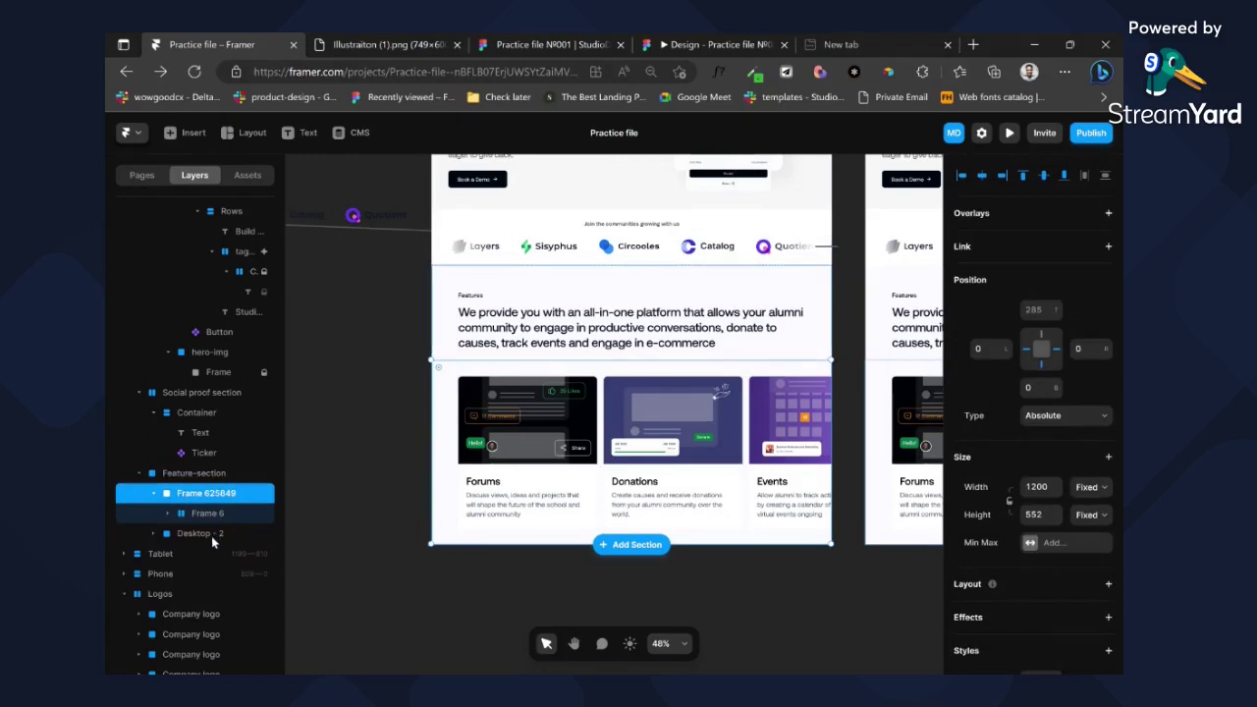
{"action": "left_click", "coordinate": [213, 536], "text": "shift"}
{"action": "key", "text": "ctrl+Return"}
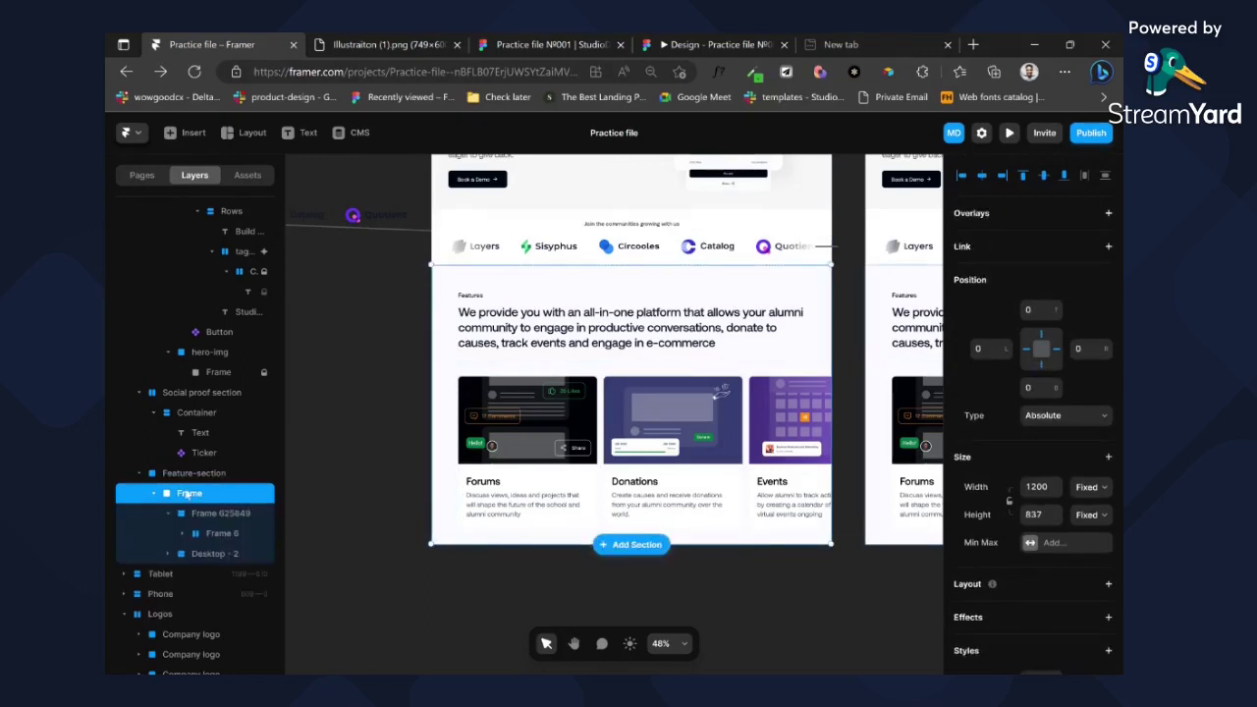
{"action": "double_click", "coordinate": [188, 493]}
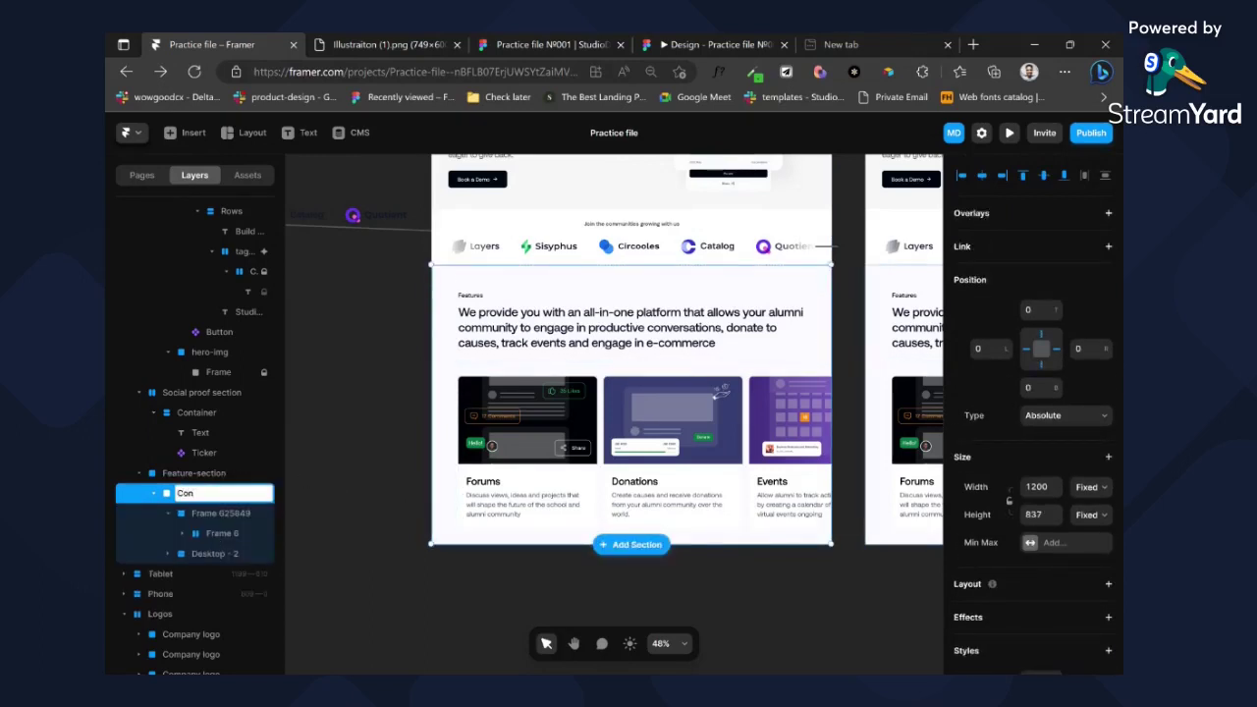
{"action": "type", "text": "Container"}
{"action": "key", "text": "Return"}
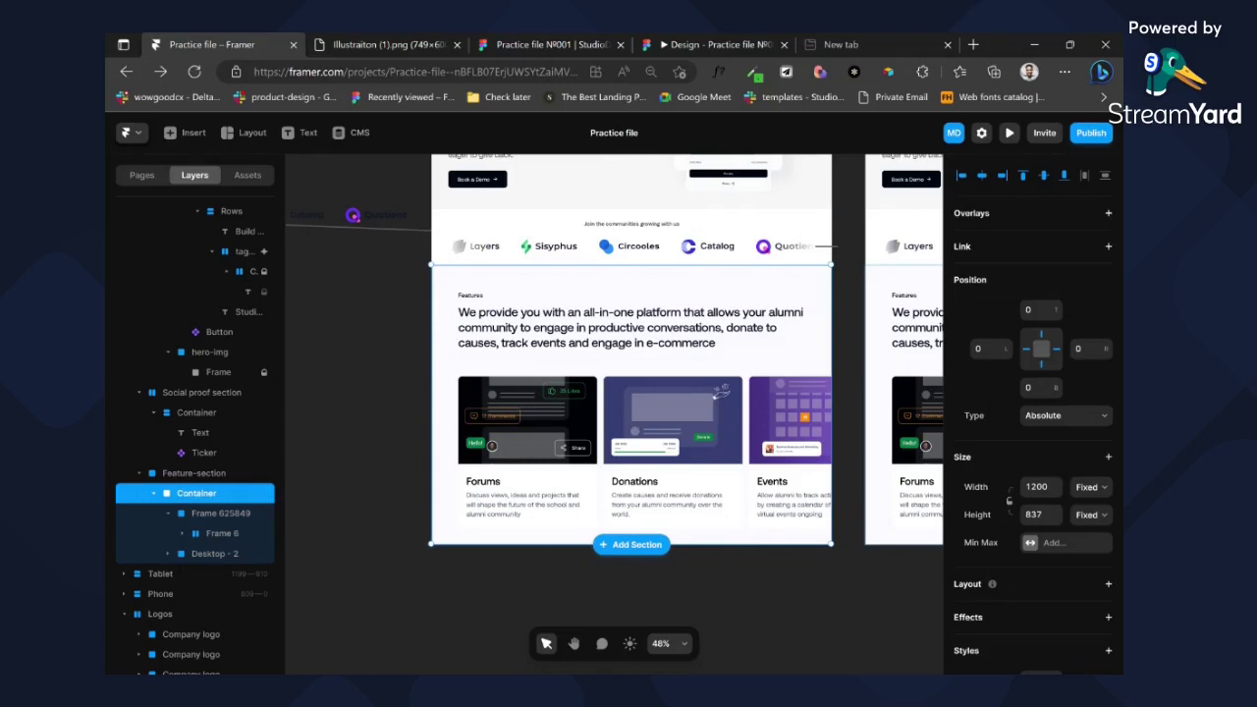
- Set Feature-section's height to Fit and give it a stack layout
{"action": "left_click", "coordinate": [195, 473]}
{"action": "scroll", "coordinate": [1090, 396], "scroll_direction": "up", "scroll_amount": 2}
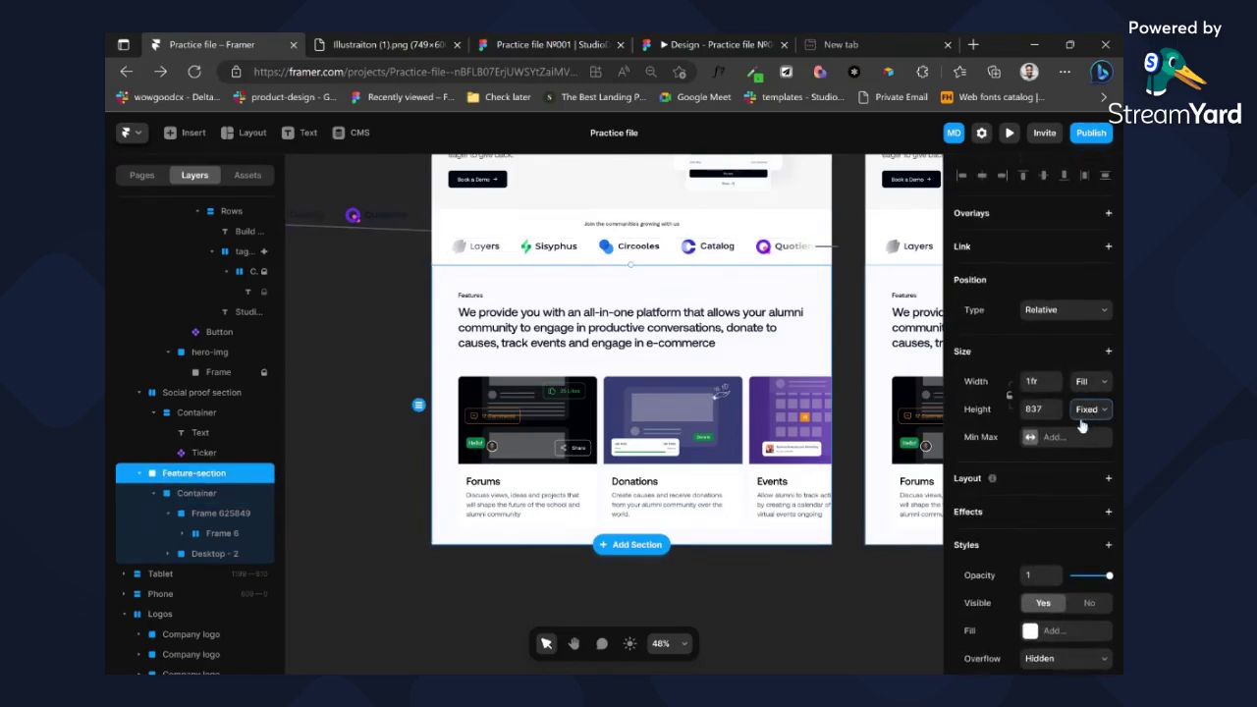
{"action": "left_click", "coordinate": [1108, 478]}
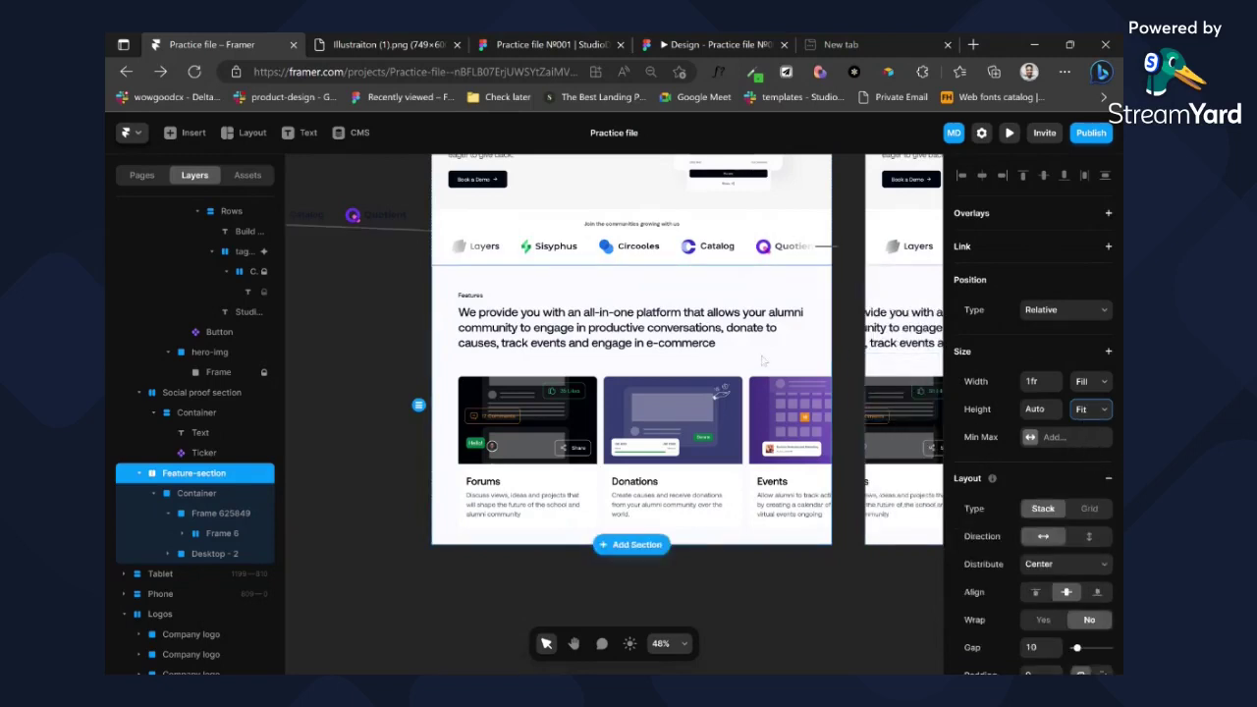
- Set Feature-section's padding individually to 50 on all four sides
{"action": "scroll", "coordinate": [1075, 441], "scroll_direction": "down", "scroll_amount": 3}
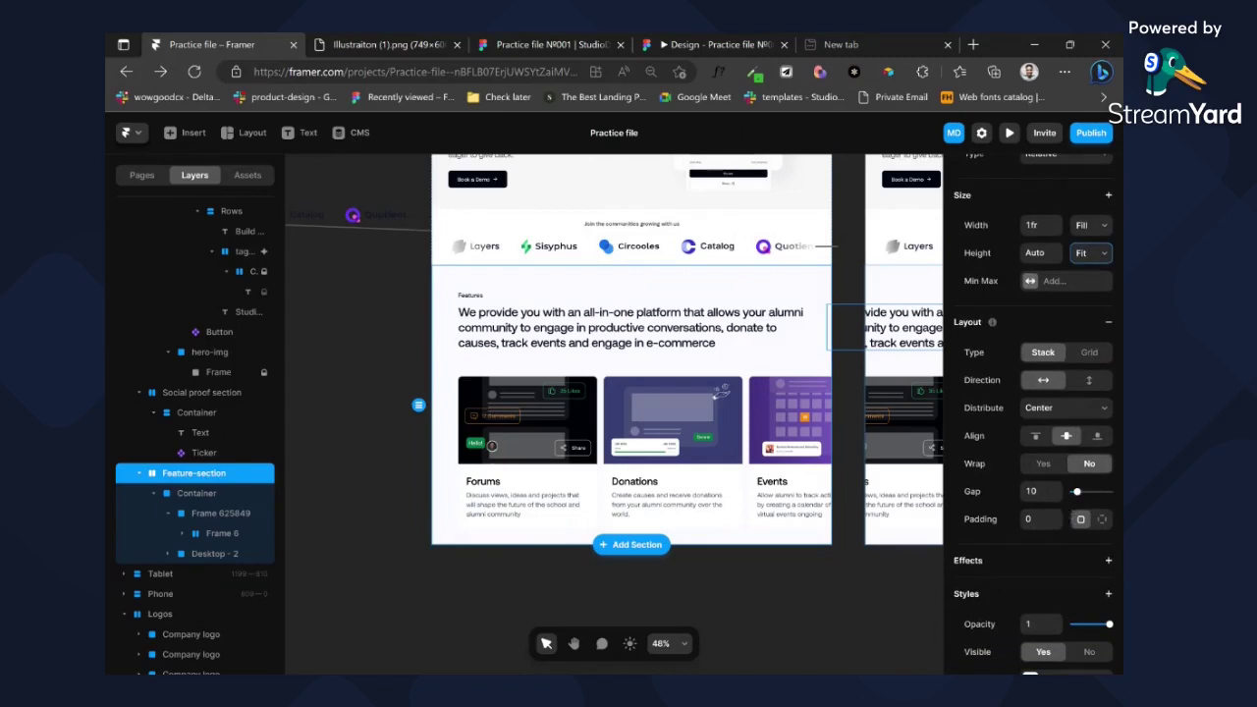
{"action": "left_click", "coordinate": [1043, 518]}
{"action": "left_click", "coordinate": [1101, 519]}
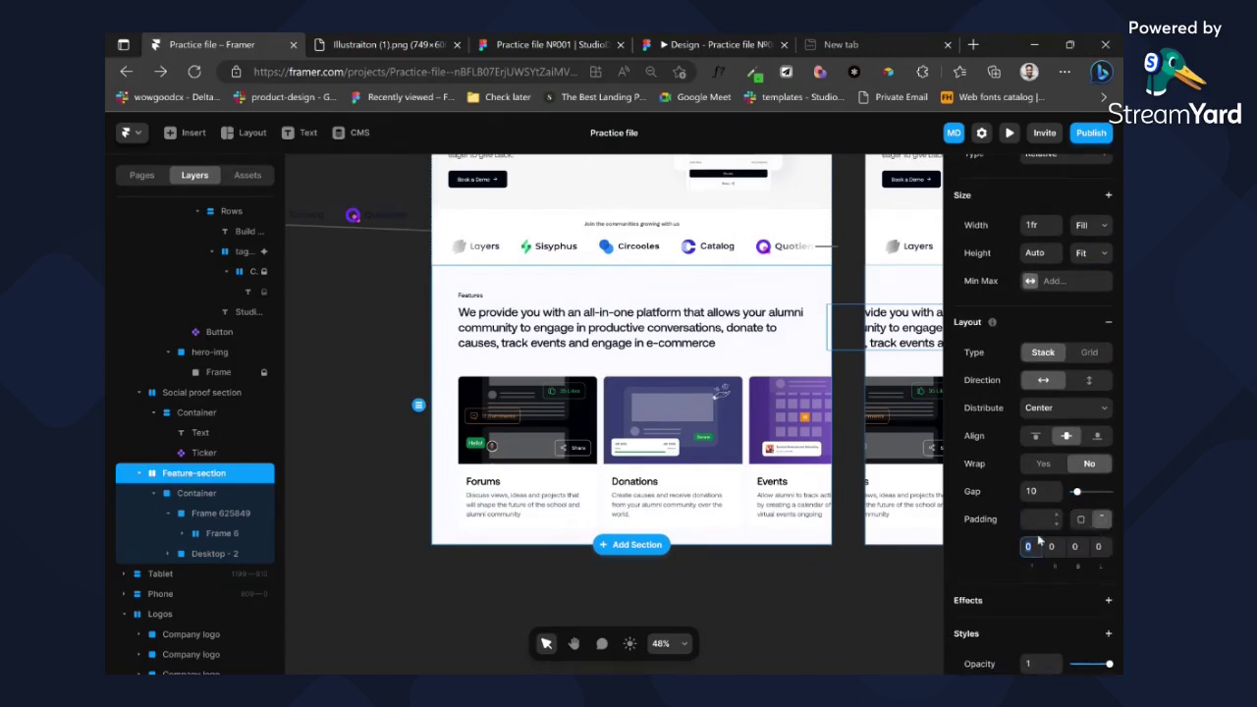
{"action": "type", "text": "50"}
{"action": "key", "text": "Tab"}
{"action": "type", "text": "50"}
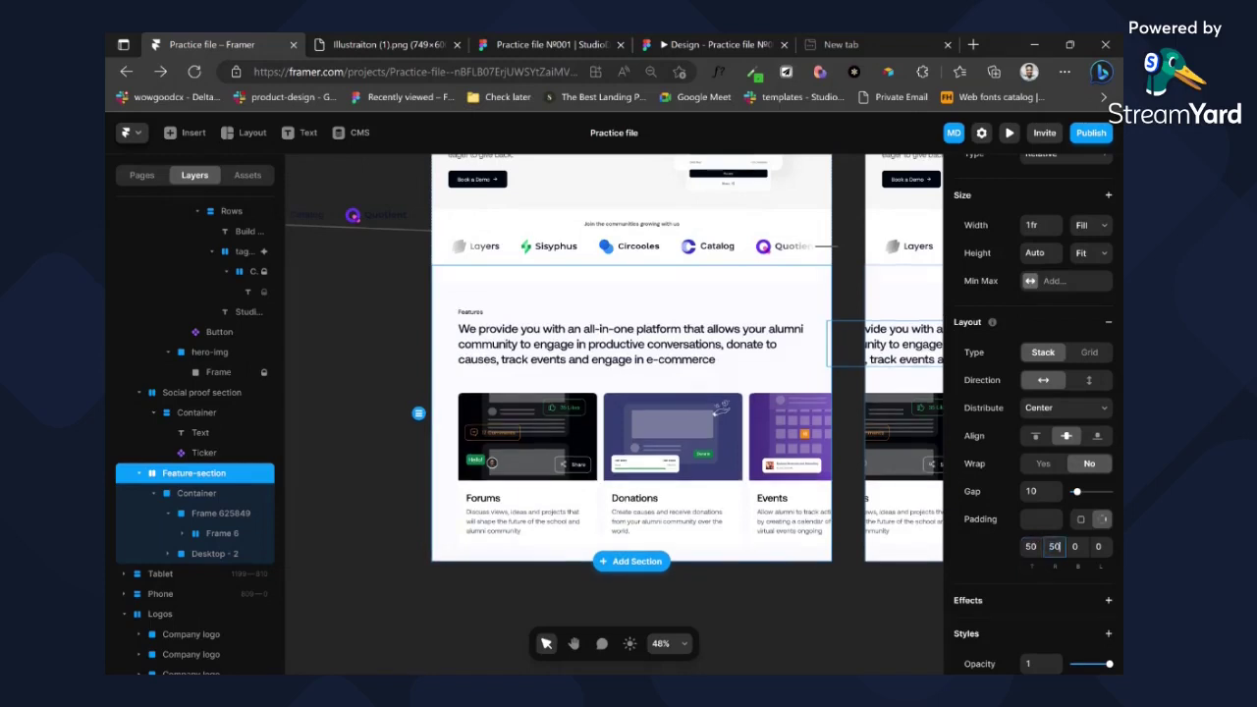
{"action": "key", "text": "Tab"}
{"action": "type", "text": "50"}
{"action": "key", "text": "Tab"}
{"action": "type", "text": "50"}
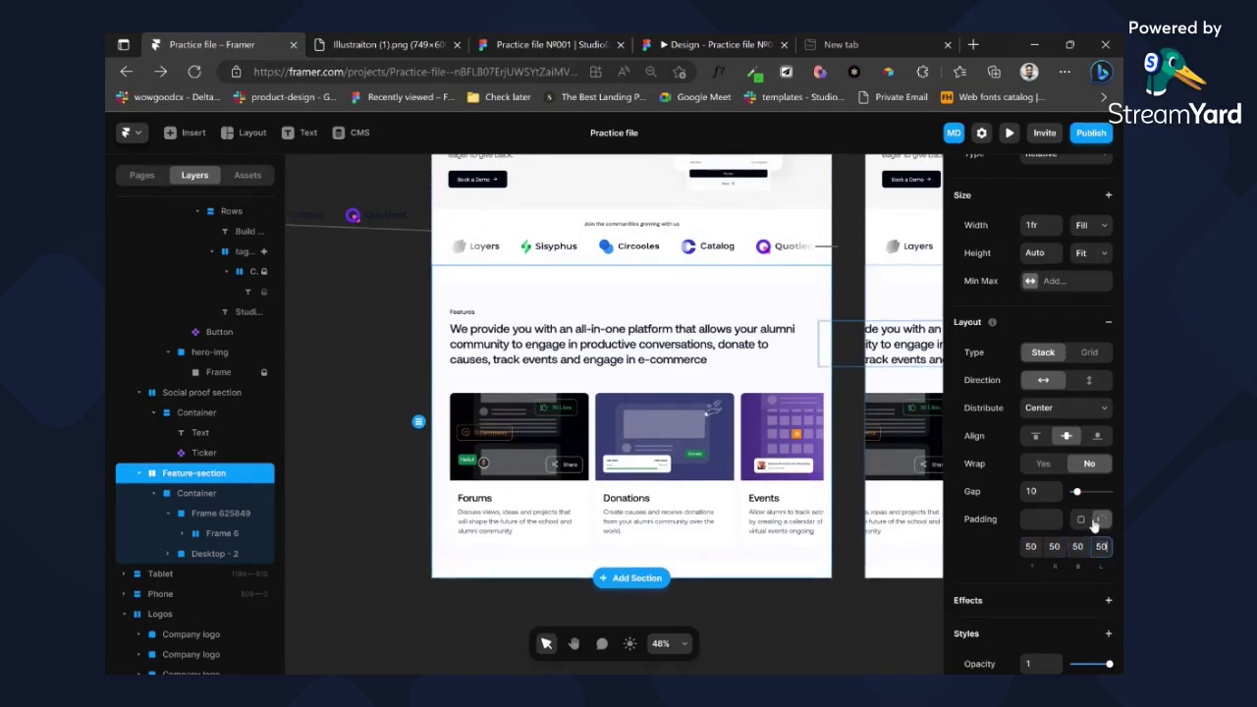
- Switch Feature-section to a single uniform padding value and inspect the Features heading layers
{"action": "left_click", "coordinate": [1081, 519]}
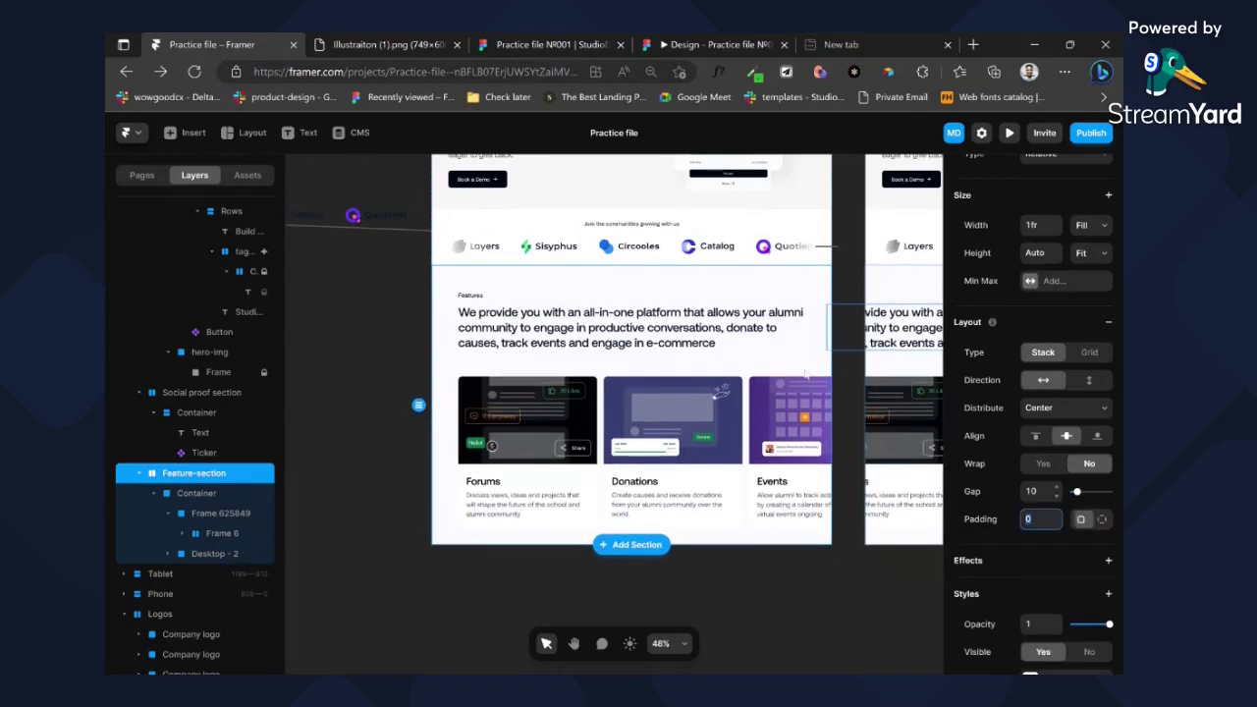
{"action": "left_click", "coordinate": [692, 312]}
{"action": "double_click", "coordinate": [620, 324]}
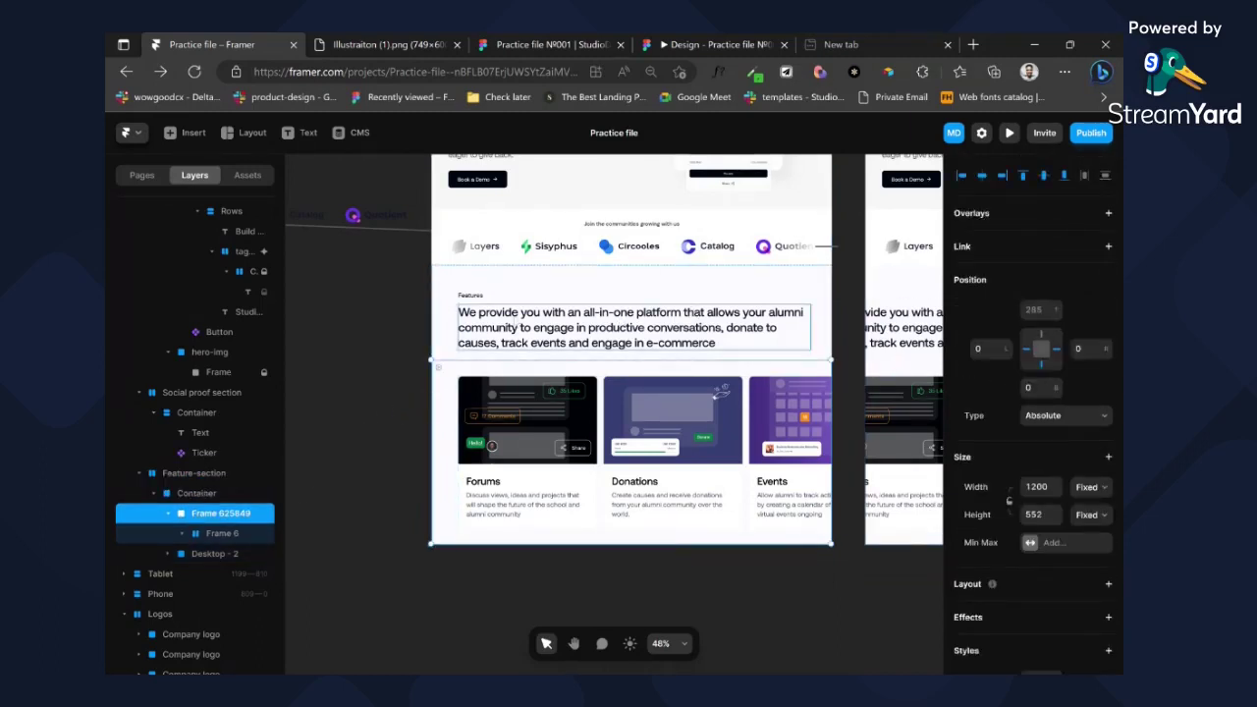
{"action": "double_click", "coordinate": [499, 312]}
{"action": "key", "text": "Escape"}
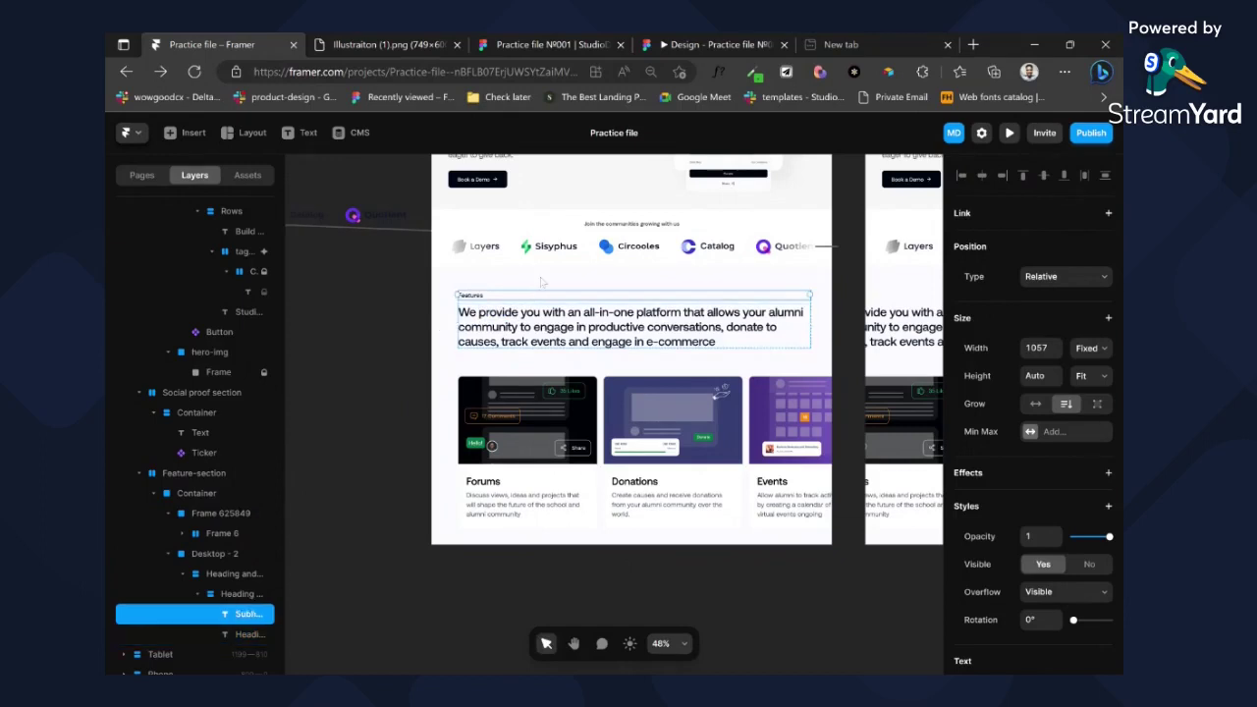
{"action": "left_click", "coordinate": [559, 280]}
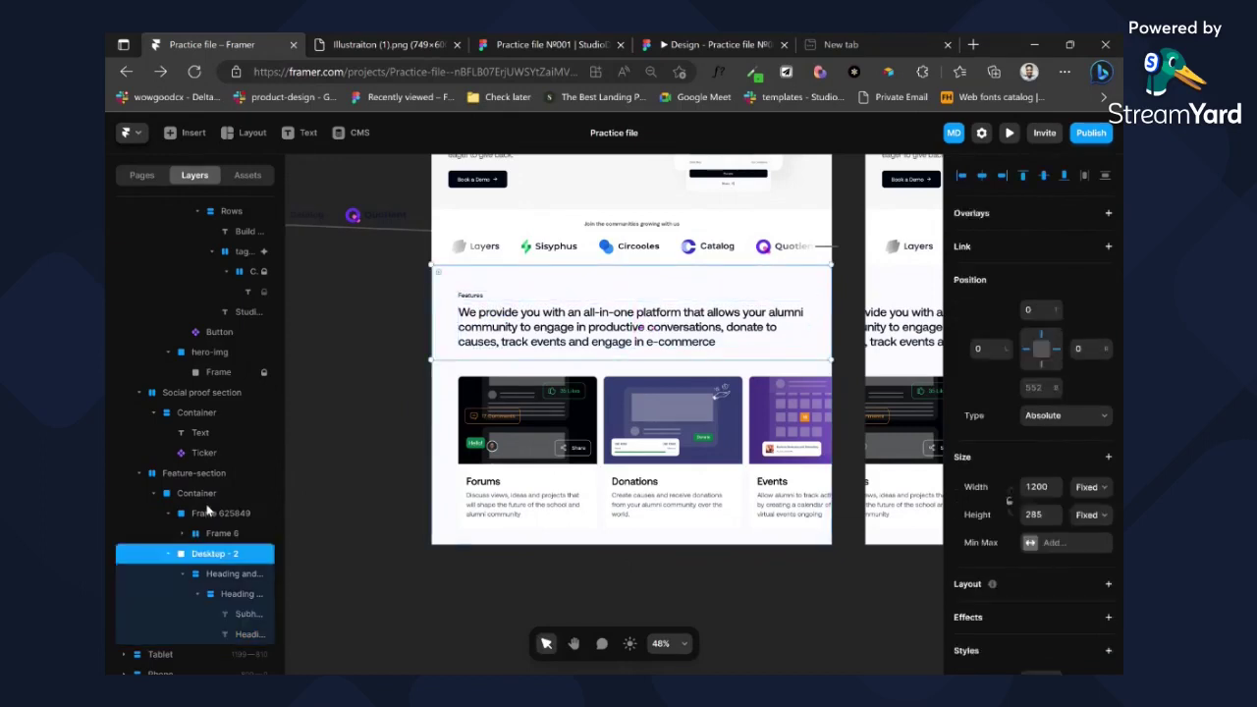
- Return Feature-section to individual side padding and set its top padding to 80
{"action": "left_click", "coordinate": [210, 494]}
{"action": "left_click", "coordinate": [216, 477]}
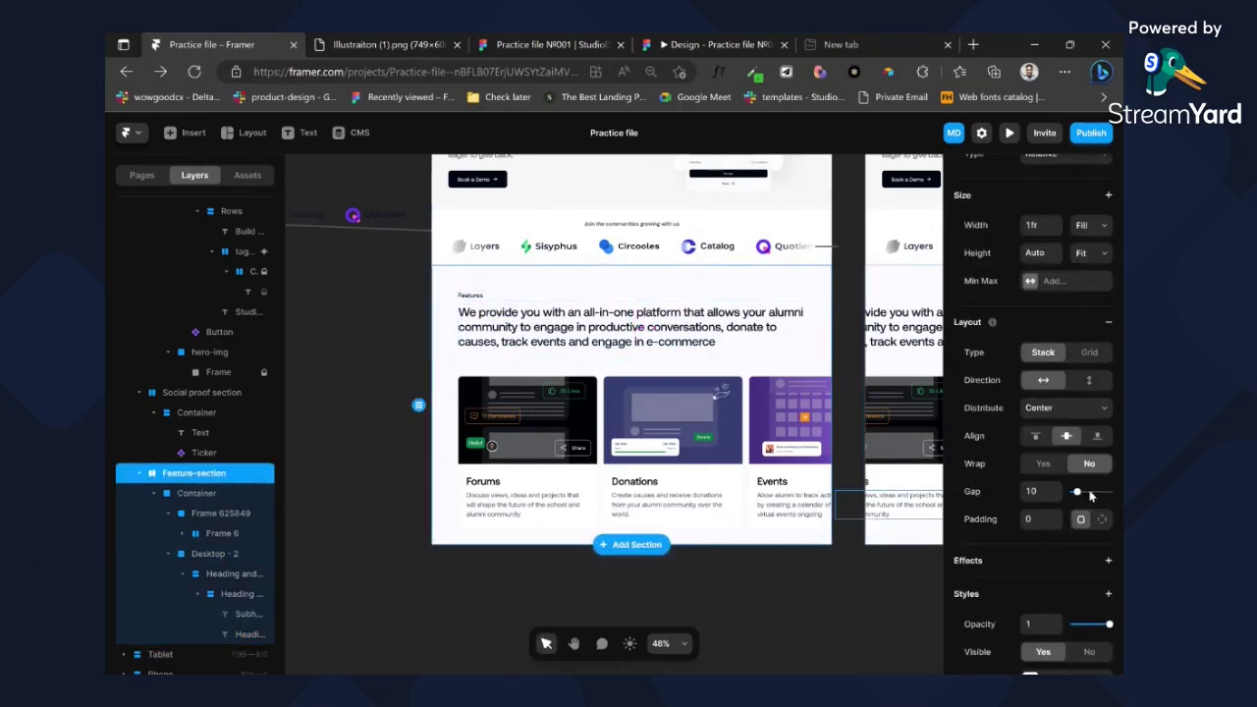
{"action": "left_click", "coordinate": [1103, 521]}
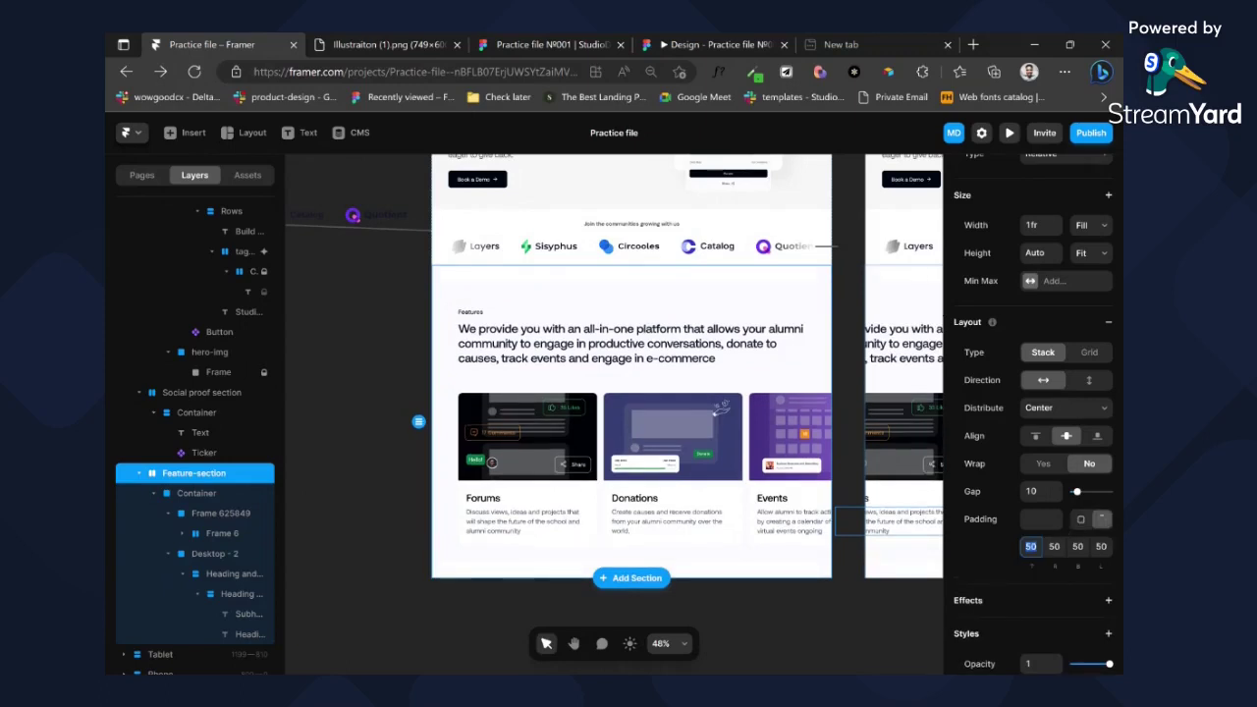
{"action": "type", "text": "772"}
{"action": "key", "text": "BackSpace"}
{"action": "key", "text": "BackSpace"}
{"action": "type", "text": "8"}
{"action": "type", "text": "80"}
{"action": "left_click", "coordinate": [847, 314]}
{"action": "left_click", "coordinate": [708, 284]}
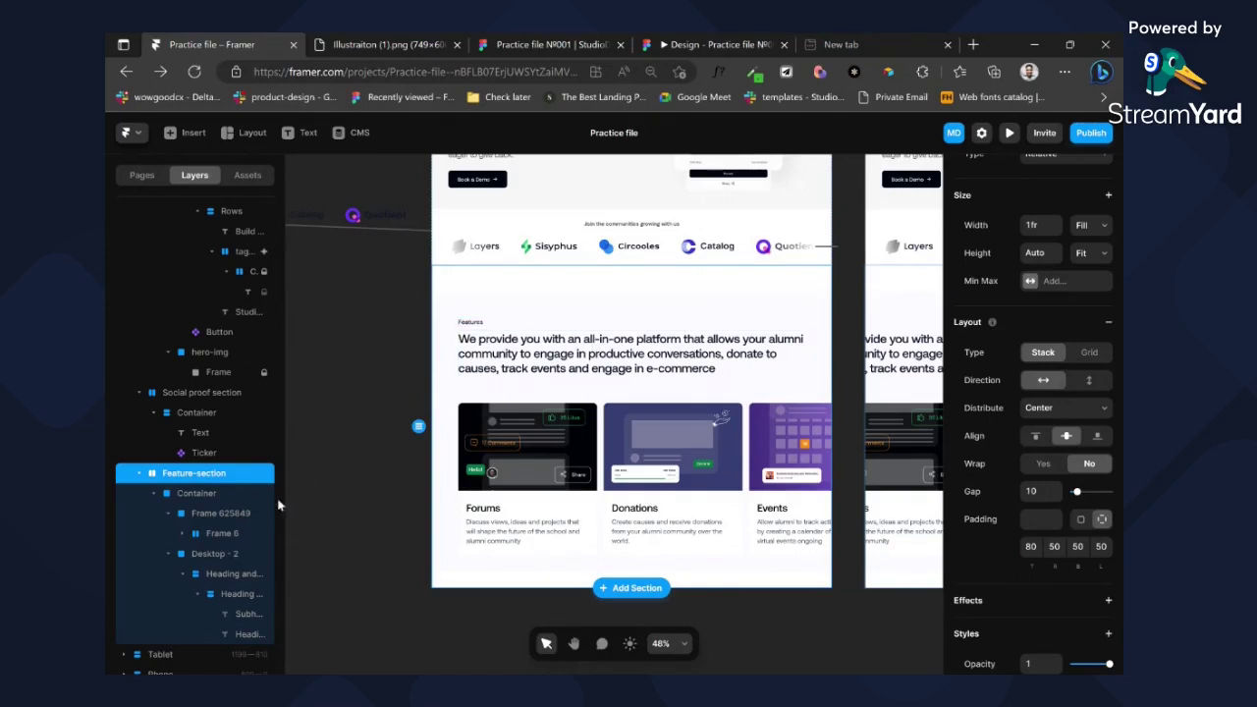
- Add a solid #FFFFFF fill to Feature-section
{"action": "scroll", "coordinate": [1075, 511], "scroll_direction": "down", "scroll_amount": 4}
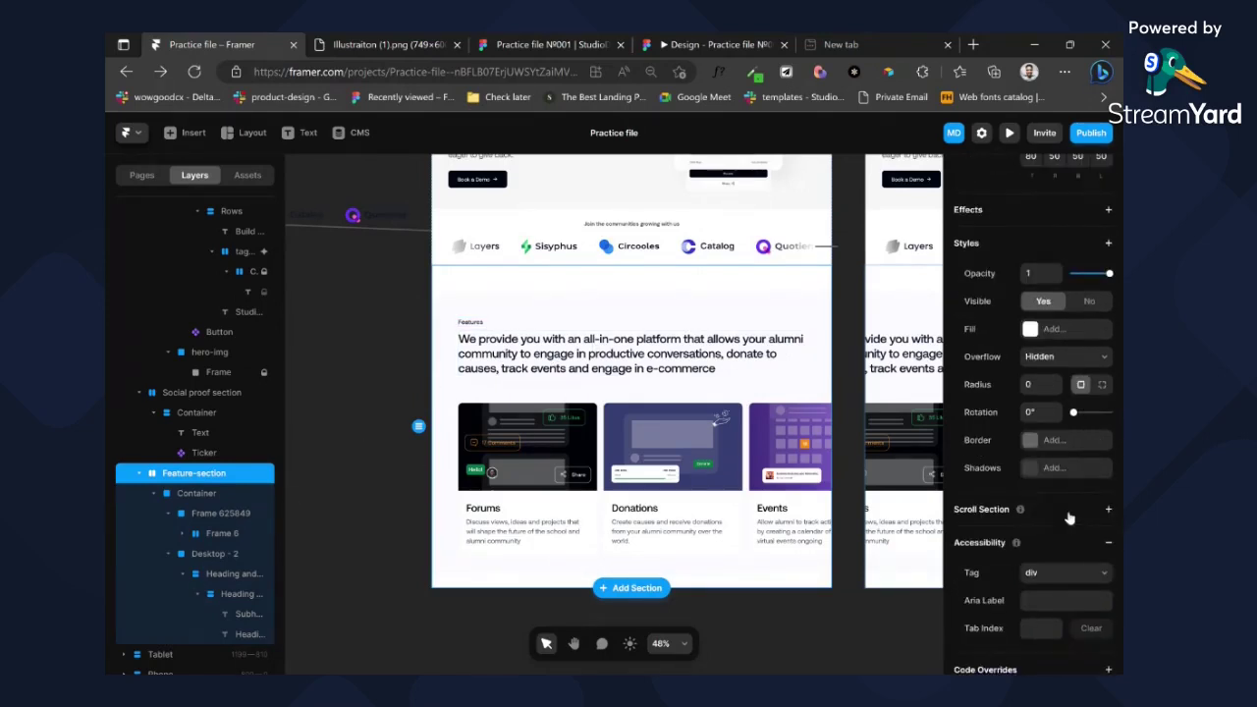
{"action": "scroll", "coordinate": [1069, 517], "scroll_direction": "up", "scroll_amount": 4}
{"action": "scroll", "coordinate": [1033, 412], "scroll_direction": "down", "scroll_amount": 3}
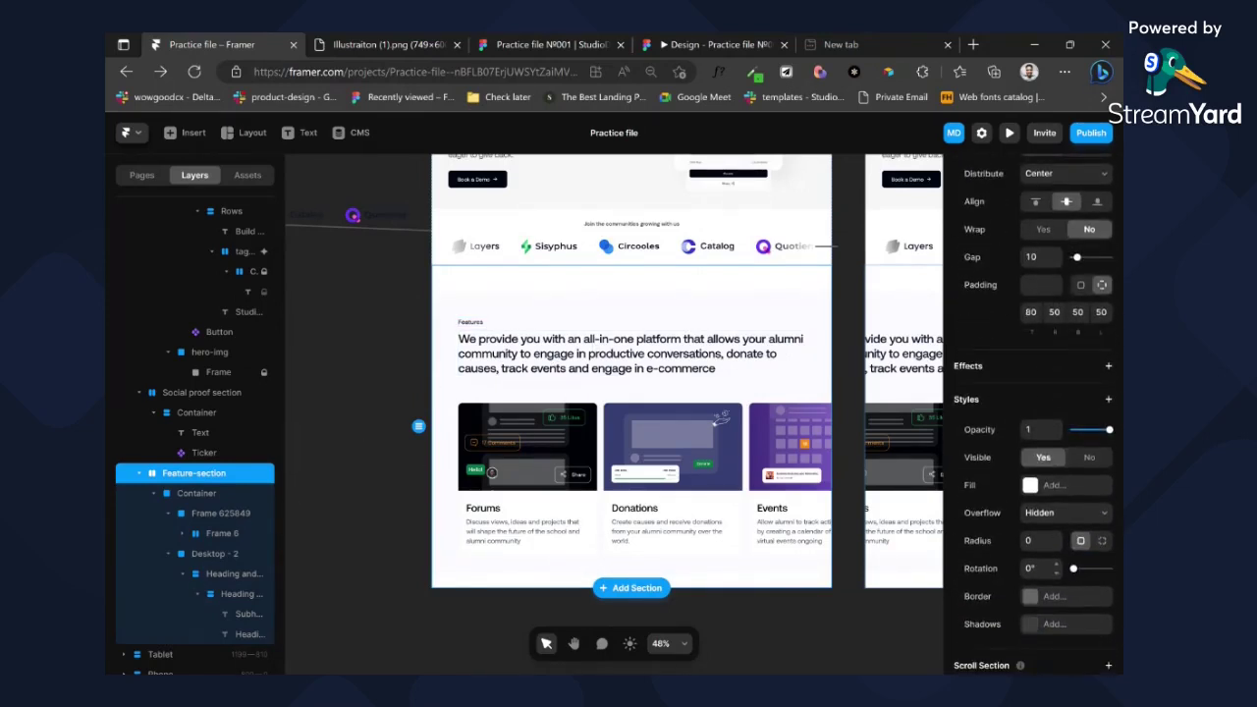
{"action": "left_click", "coordinate": [1030, 485]}
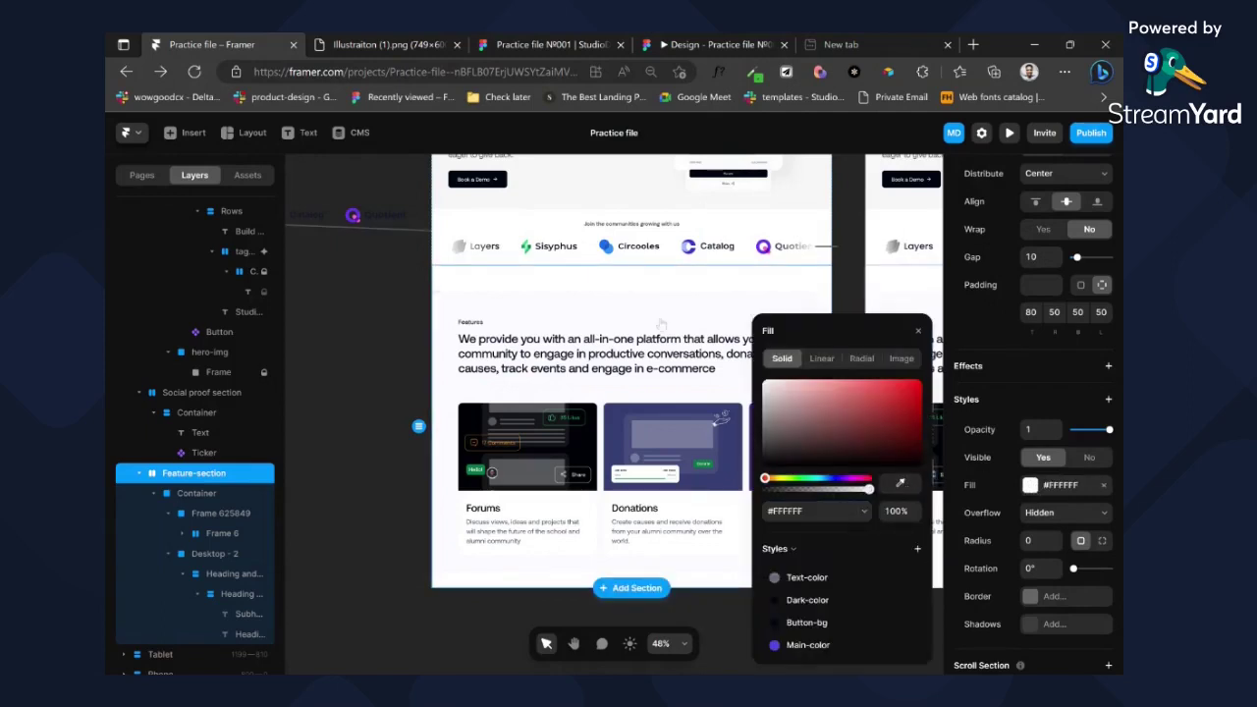
- Remove the Desktop - 2 frame and the redundant outer heading wrapper around the Features heading while keeping their contents
{"action": "left_click", "coordinate": [661, 324]}
{"action": "left_click", "coordinate": [673, 328], "text": "ctrl"}
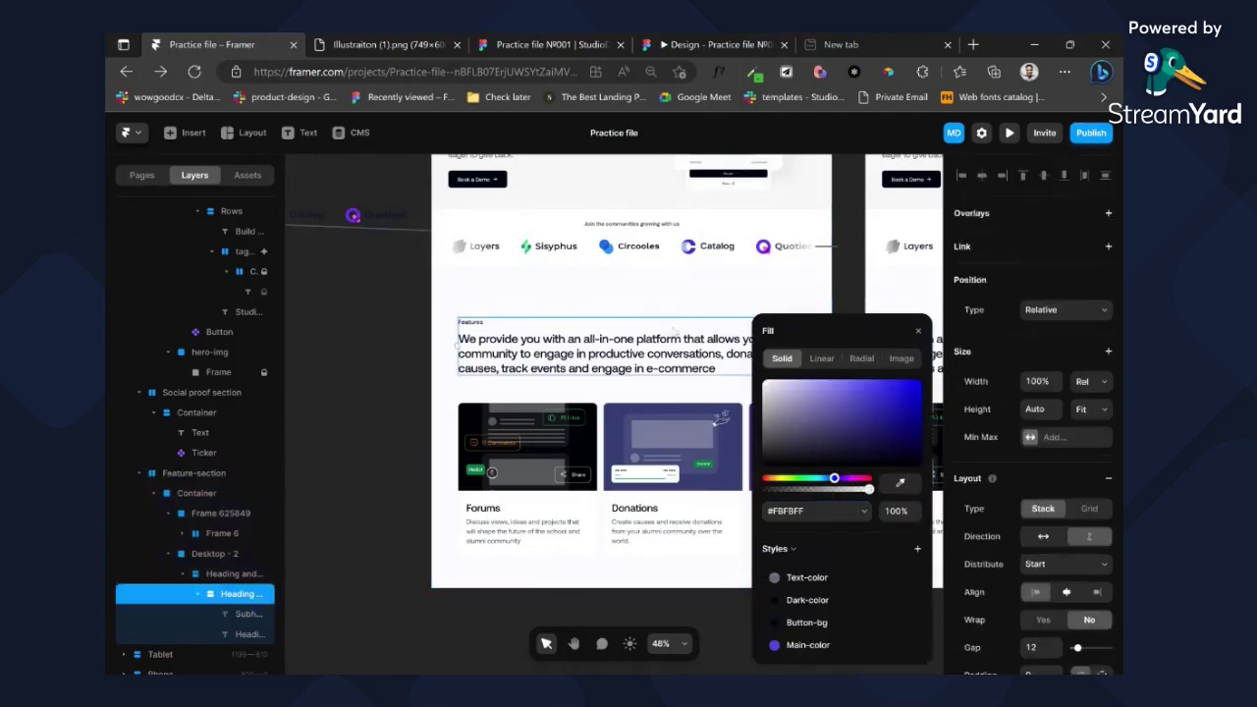
{"action": "left_click", "coordinate": [675, 307], "text": "ctrl"}
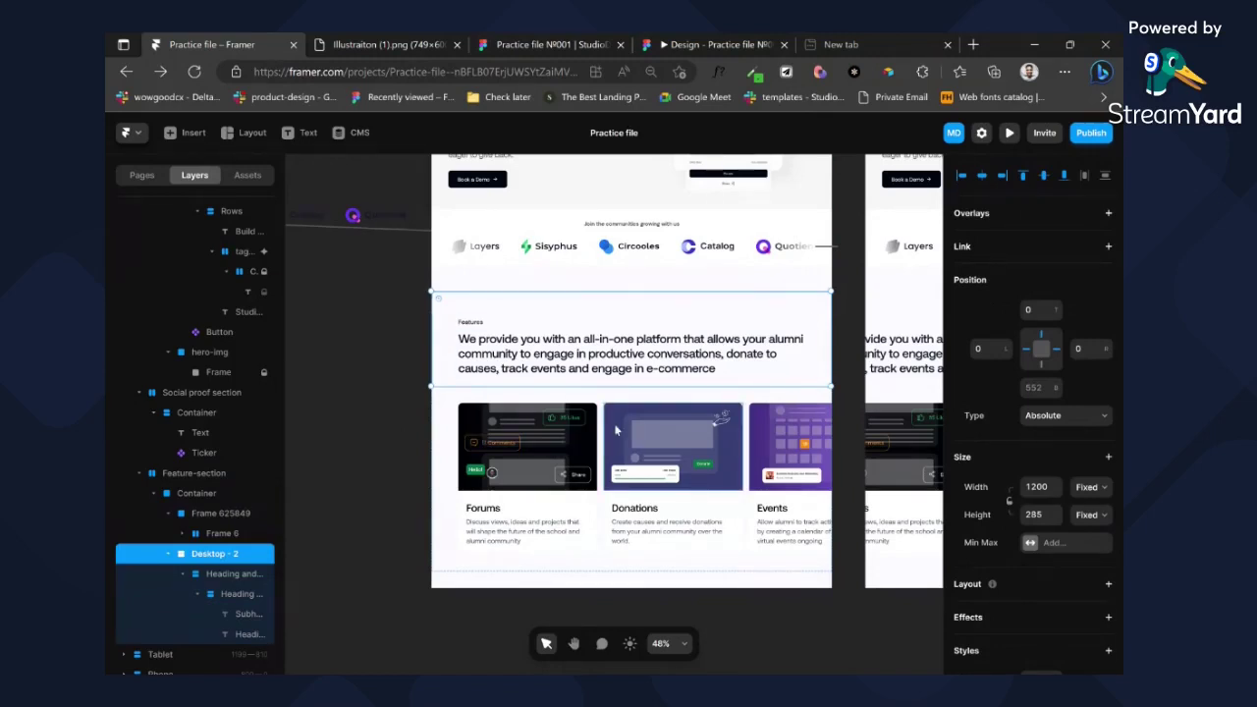
{"action": "key", "text": "ctrl+BackSpace"}
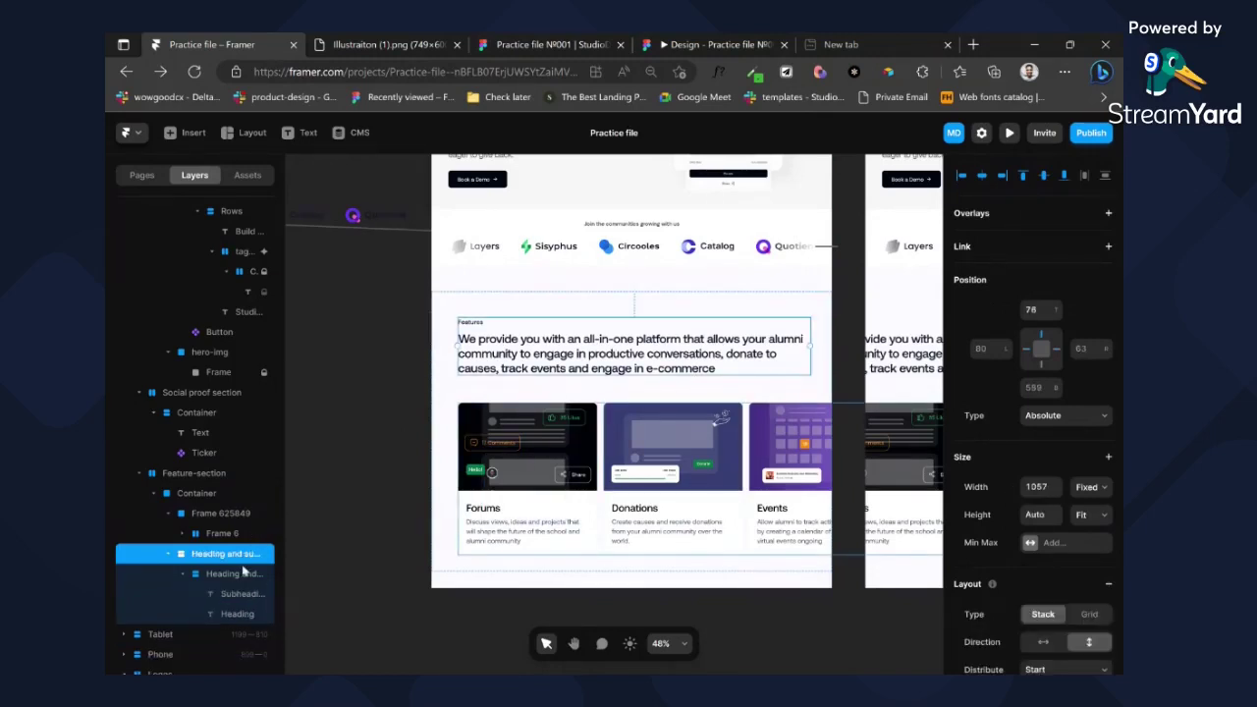
{"action": "key", "text": "ctrl+shift+g"}
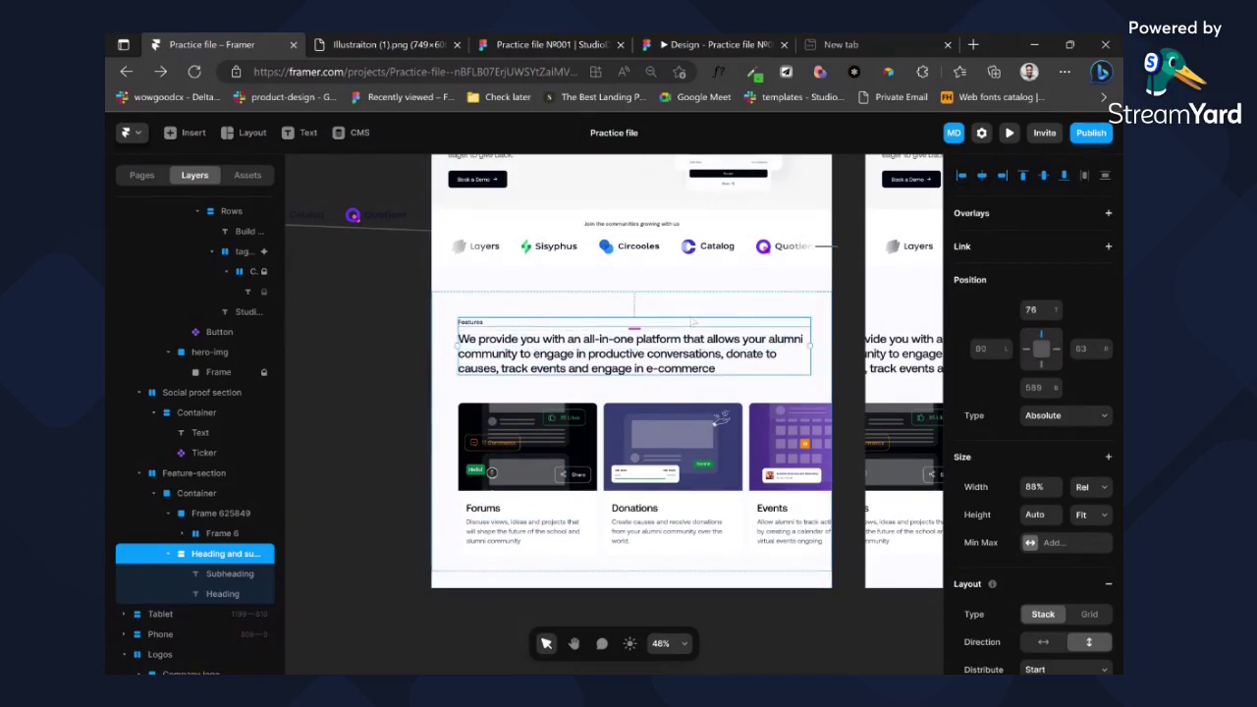
- Open the font list for the Features subheading
{"action": "left_click", "coordinate": [481, 323]}
{"action": "scroll", "coordinate": [1045, 479], "scroll_direction": "down", "scroll_amount": 4}
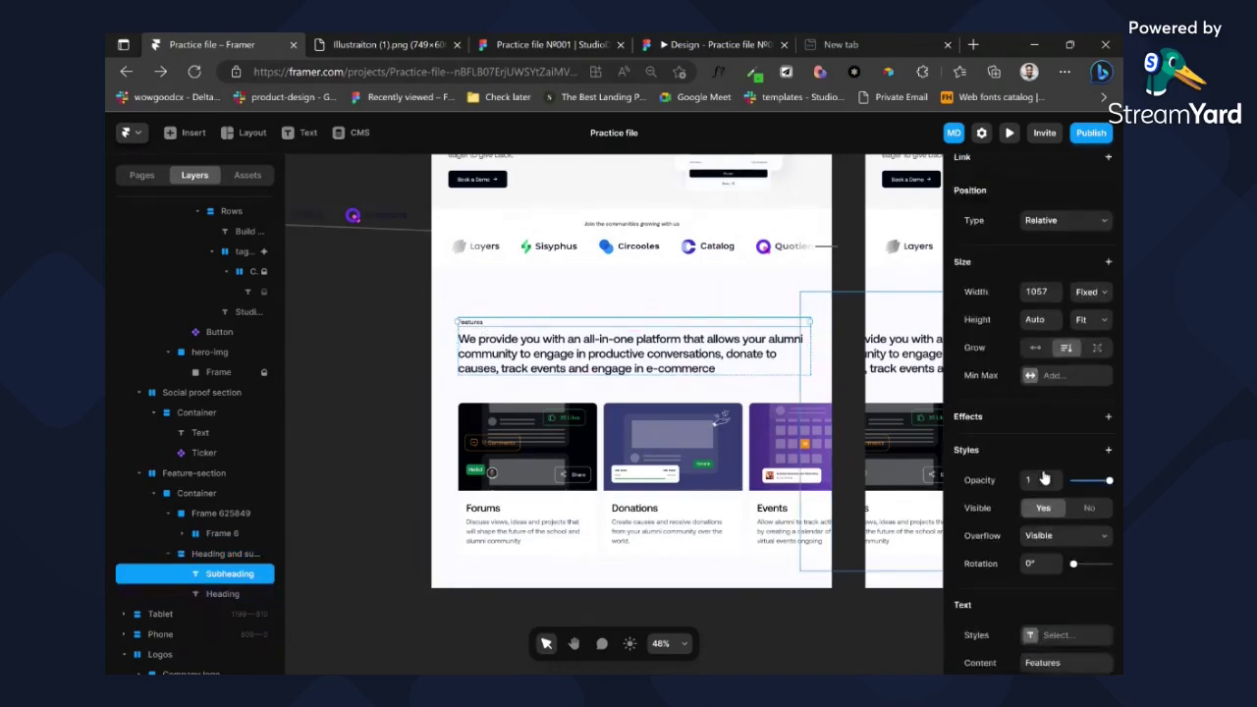
{"action": "left_click", "coordinate": [1059, 438]}
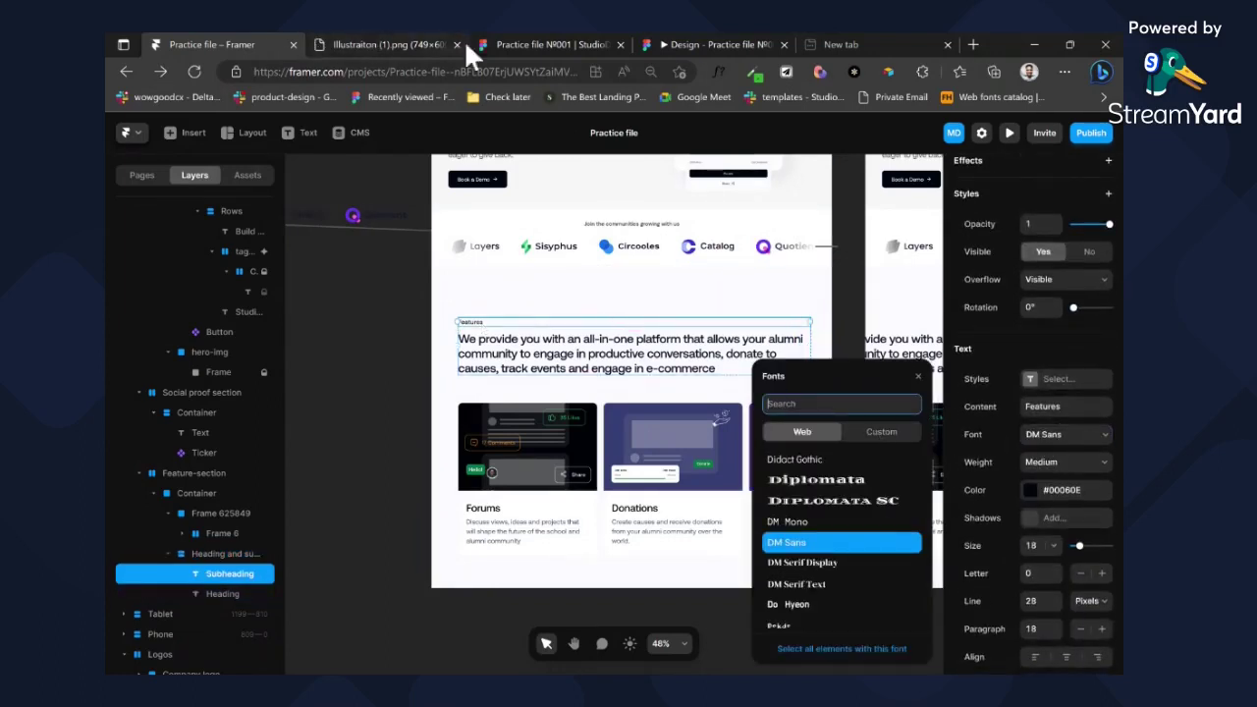
- Switch to the Figma design and check the fonts of the Features heading, subheading, and the Forums card's title and description
{"action": "left_click", "coordinate": [522, 44]}
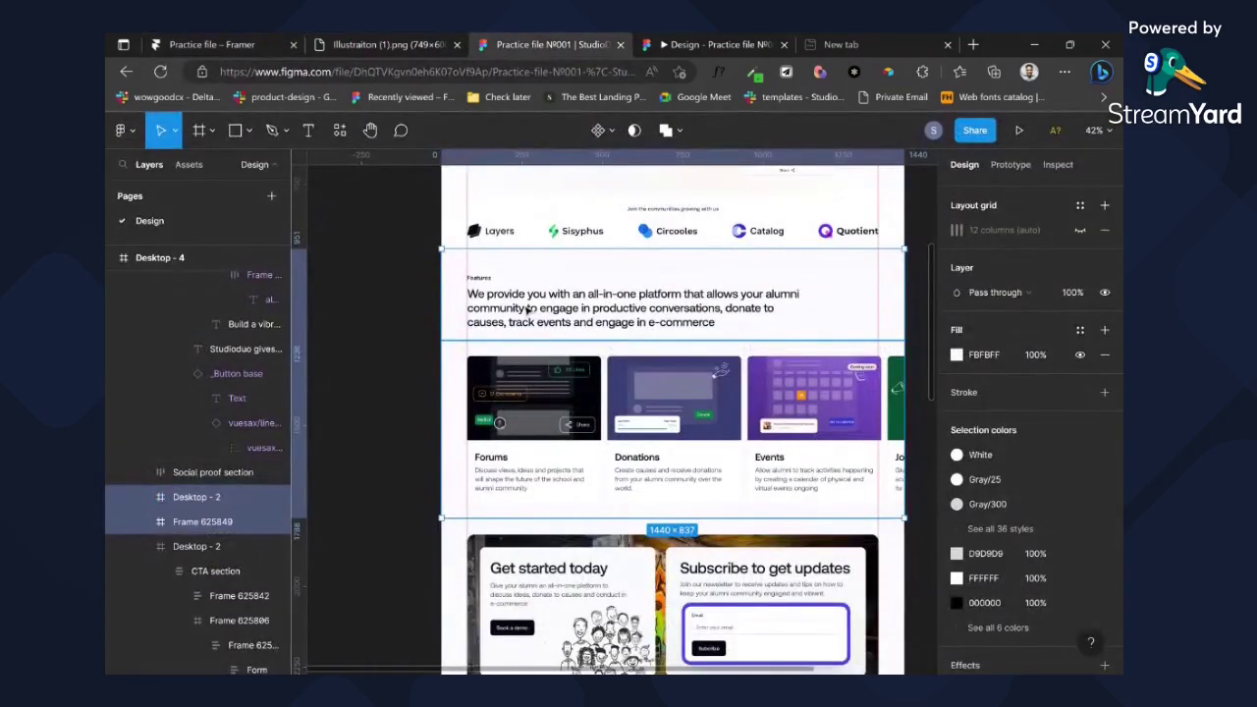
{"action": "double_click", "coordinate": [528, 310]}
{"action": "double_click", "coordinate": [527, 310]}
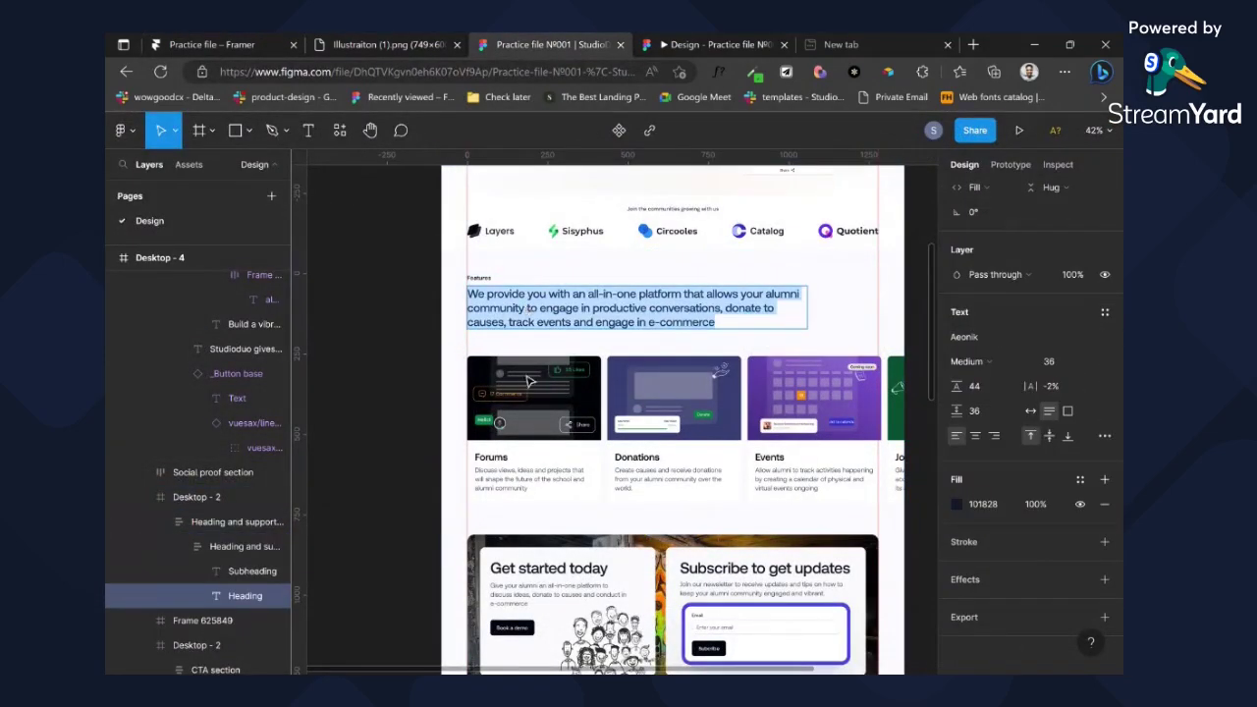
{"action": "left_click", "coordinate": [478, 278]}
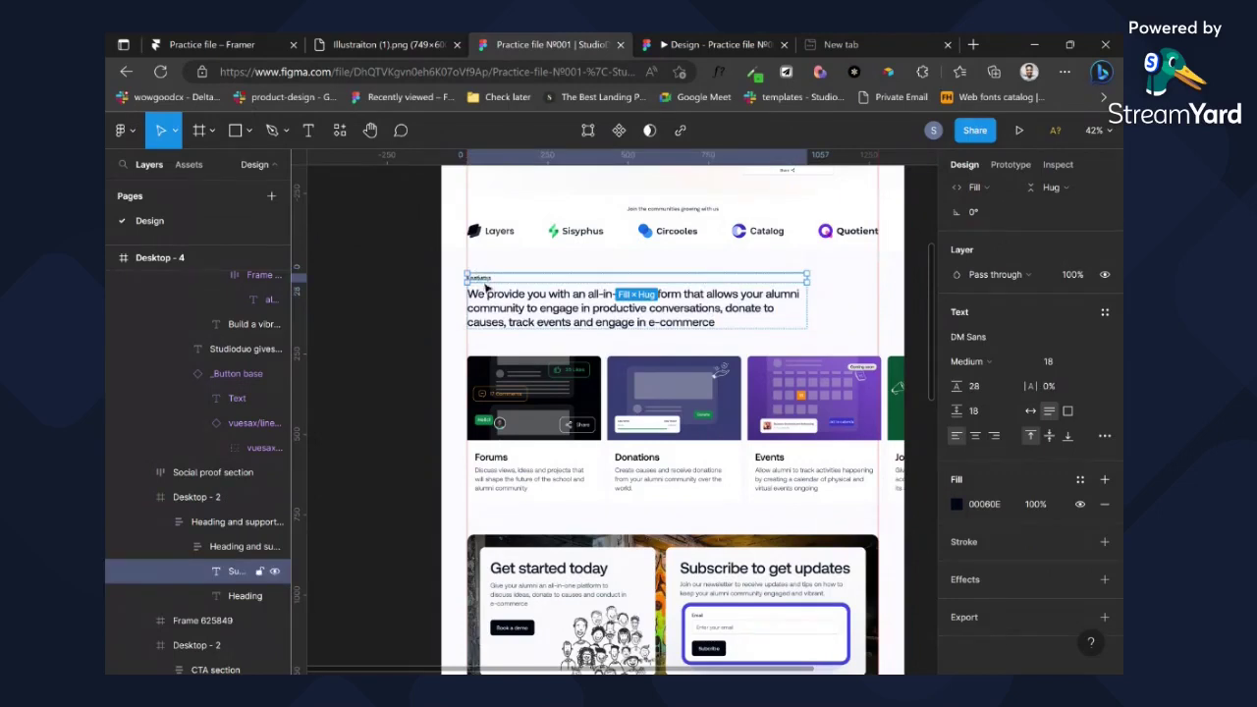
{"action": "double_click", "coordinate": [490, 462]}
{"action": "double_click", "coordinate": [490, 462]}
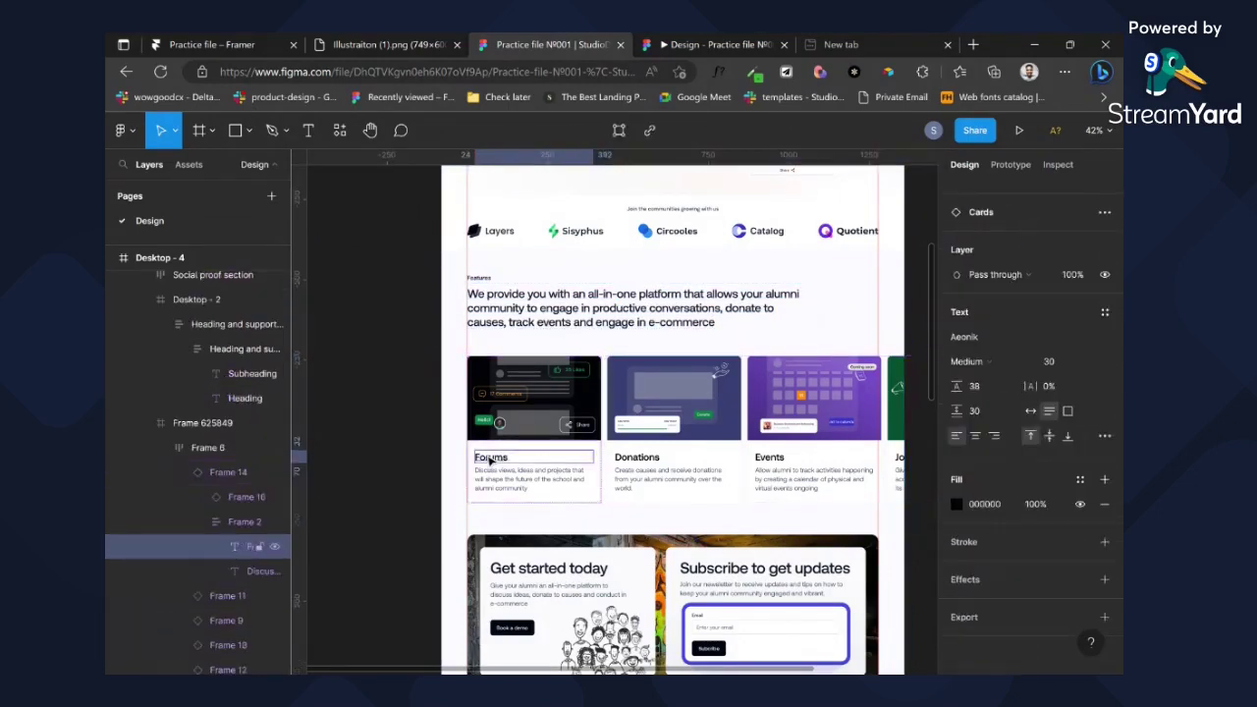
{"action": "double_click", "coordinate": [489, 463]}
{"action": "left_click", "coordinate": [496, 478]}
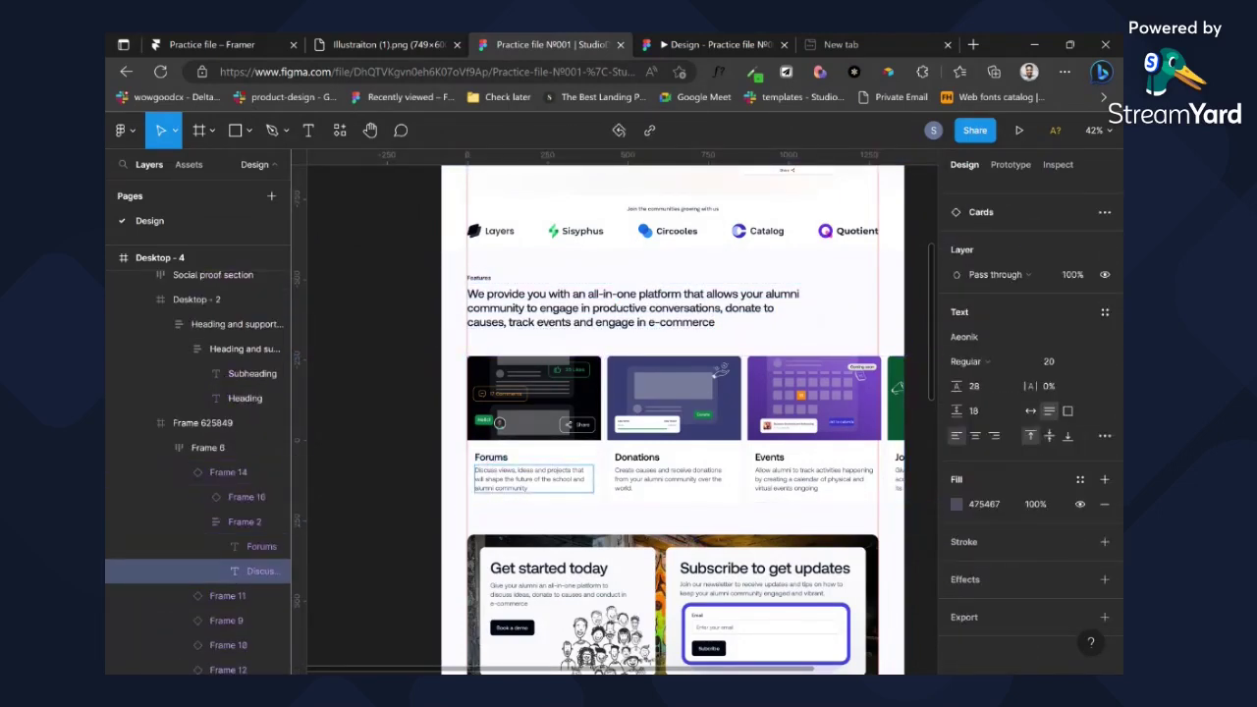
- Switch back to Framer and set the Features subheading to the custom font Aeonik Regular
{"action": "left_click", "coordinate": [229, 44]}
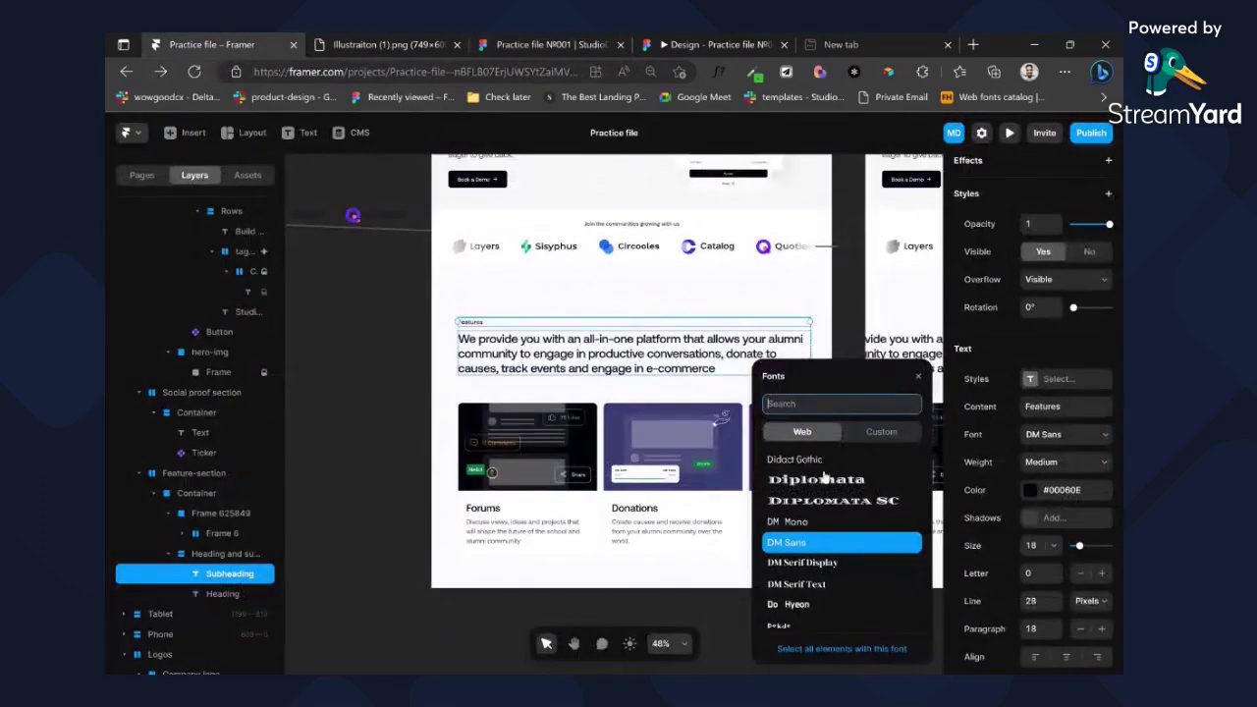
{"action": "left_click", "coordinate": [881, 442]}
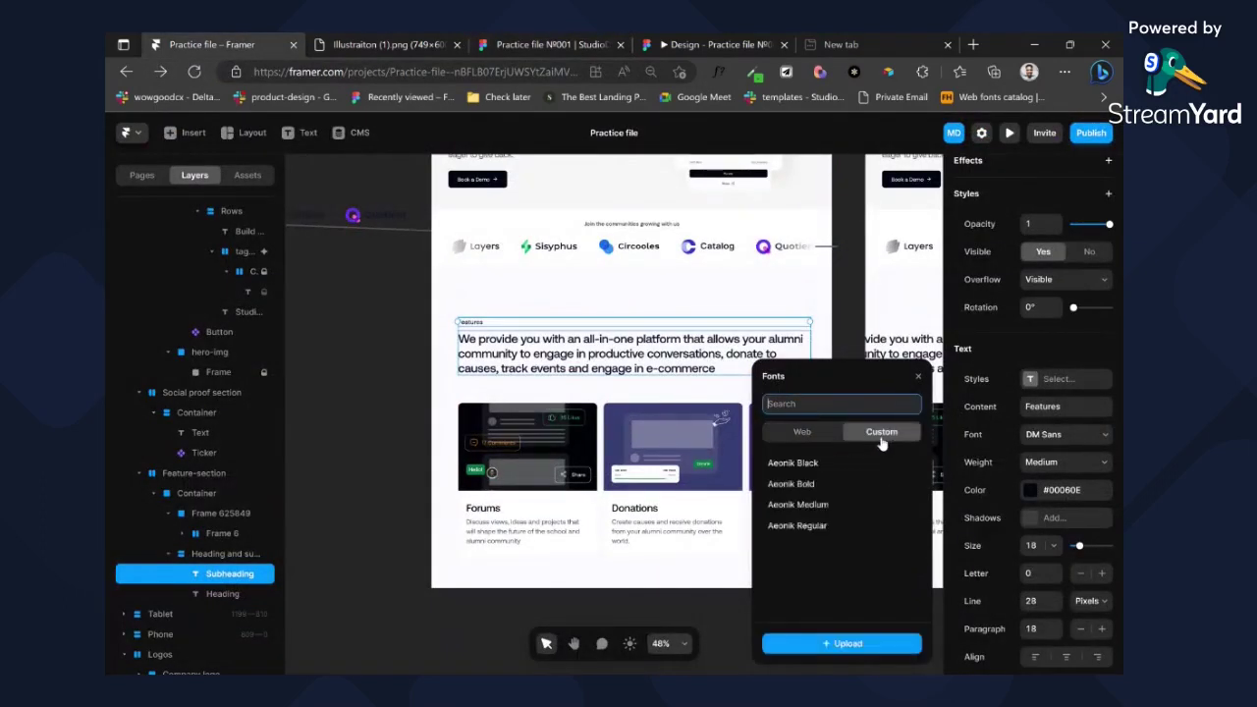
{"action": "left_click", "coordinate": [805, 530]}
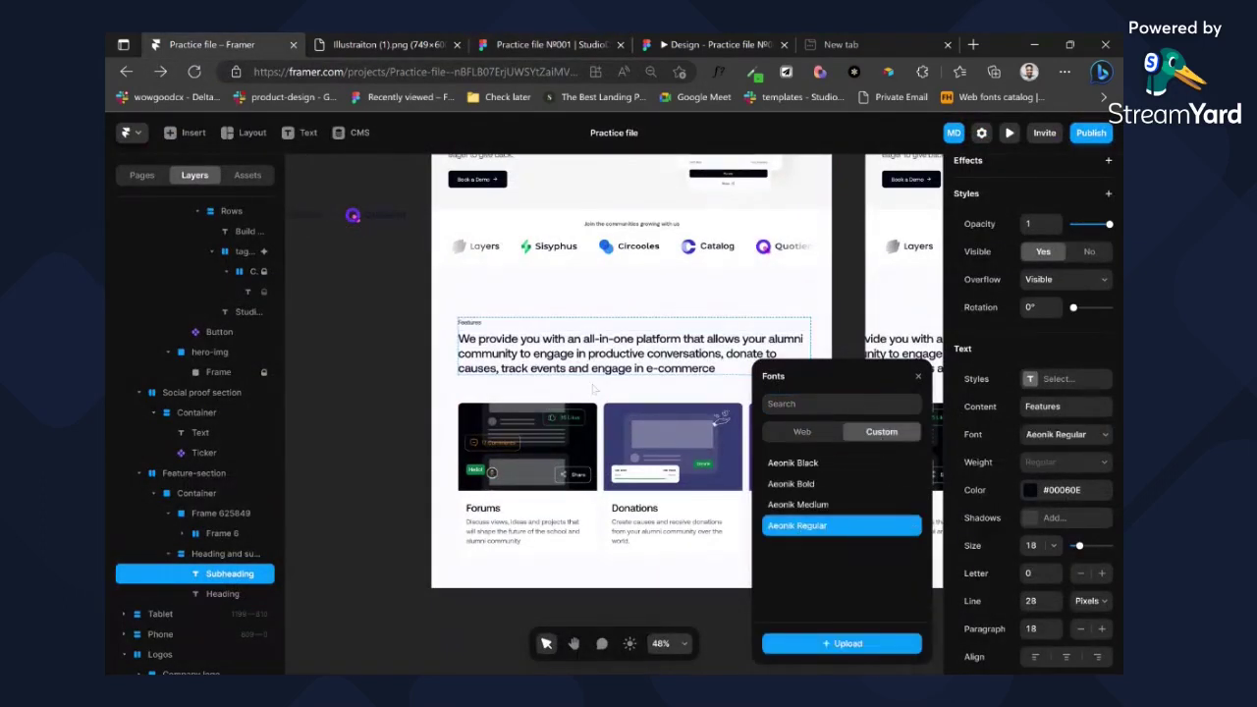
- Set the Features heading paragraph to the custom font Aeonik Medium
{"action": "left_click", "coordinate": [630, 368]}
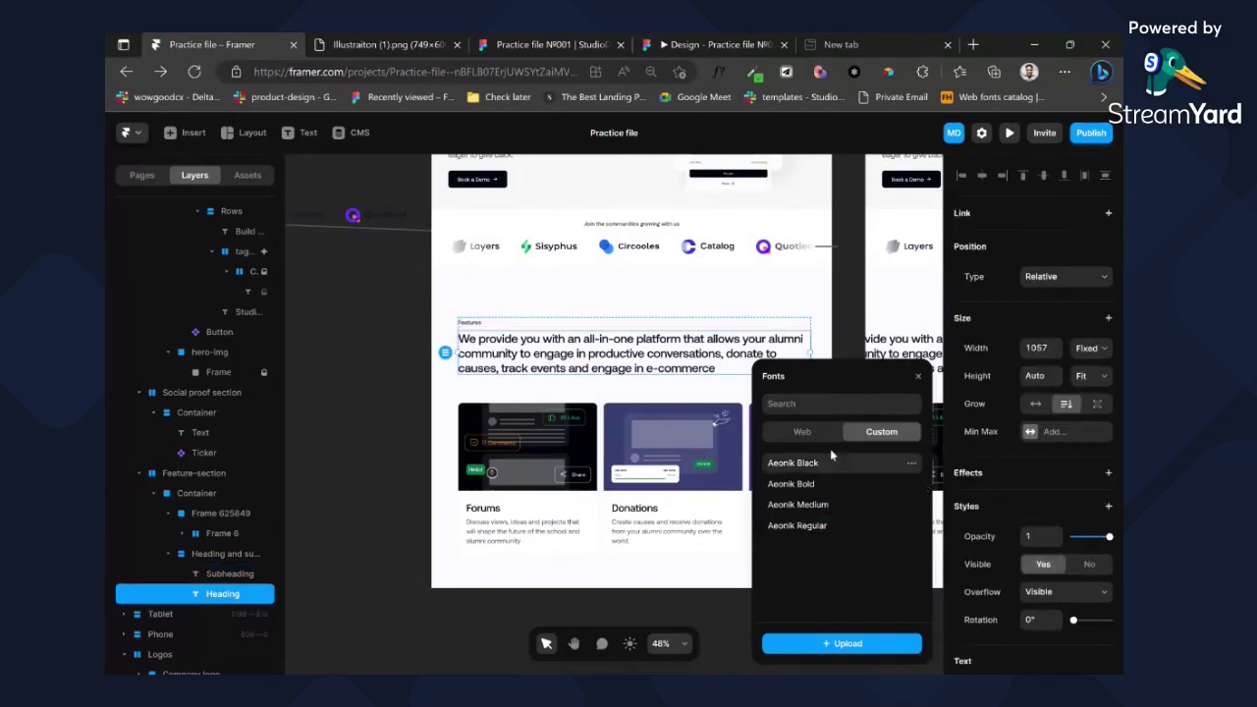
{"action": "left_click", "coordinate": [803, 507]}
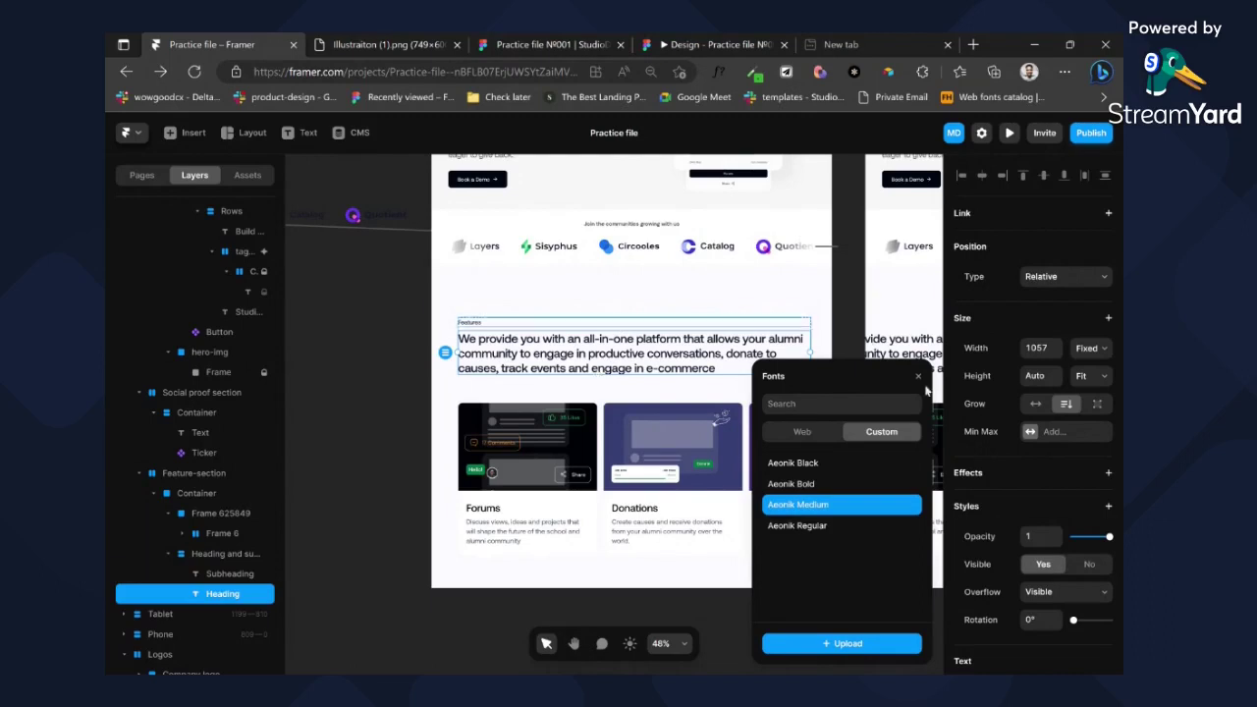
{"action": "scroll", "coordinate": [1022, 441], "scroll_direction": "down", "scroll_amount": 3}
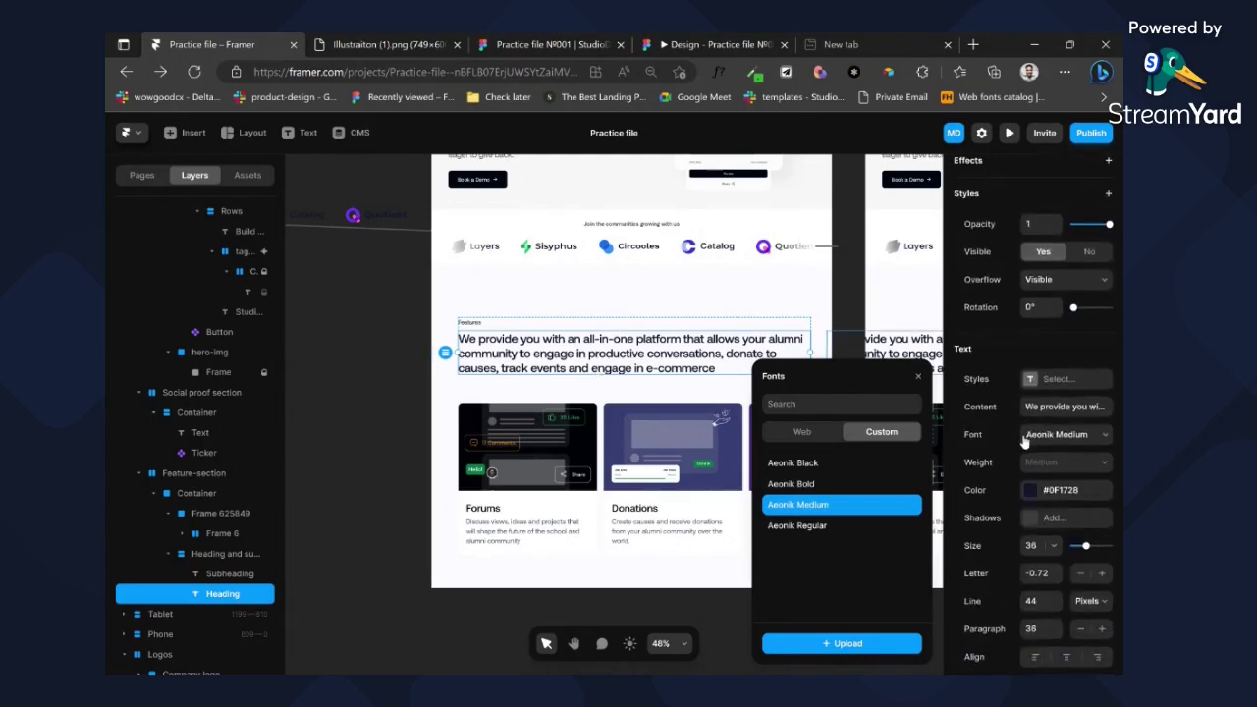
{"action": "left_click", "coordinate": [841, 314]}
- Remove the extra wrapper frame around the feature cards row, keeping the row itself in the Features container
{"action": "left_click", "coordinate": [625, 314]}
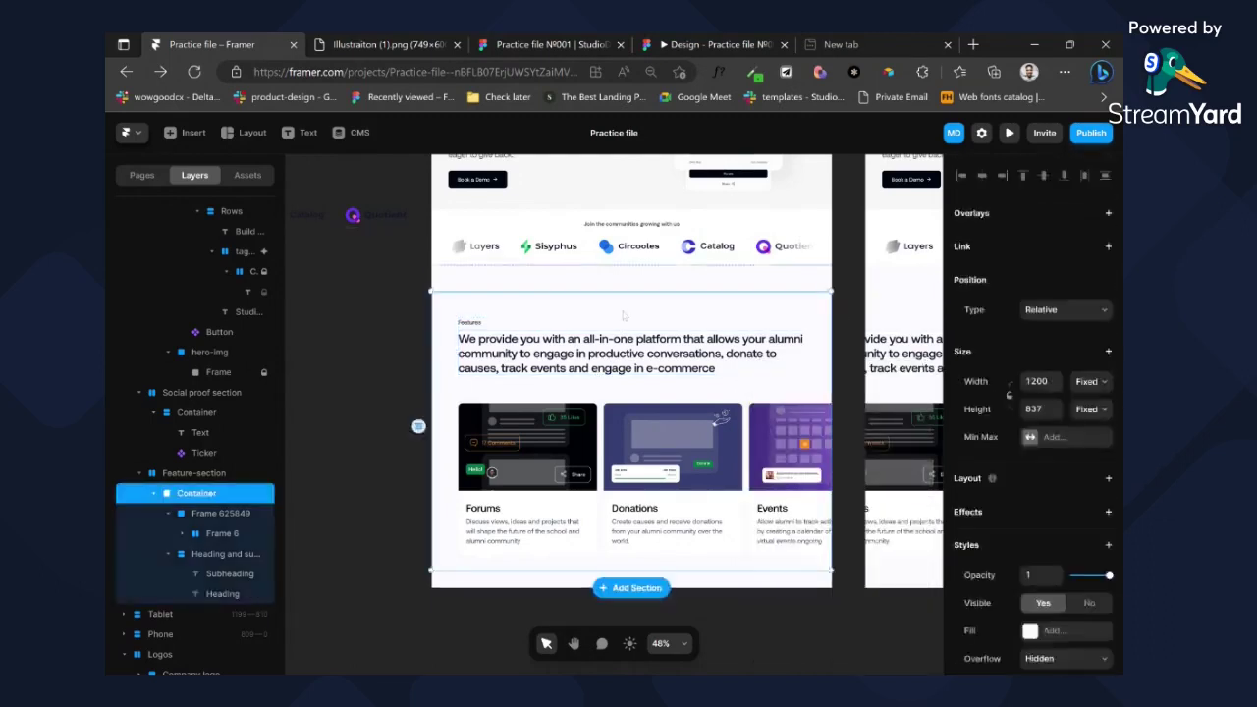
{"action": "scroll", "coordinate": [542, 421], "scroll_direction": "down", "scroll_amount": 2}
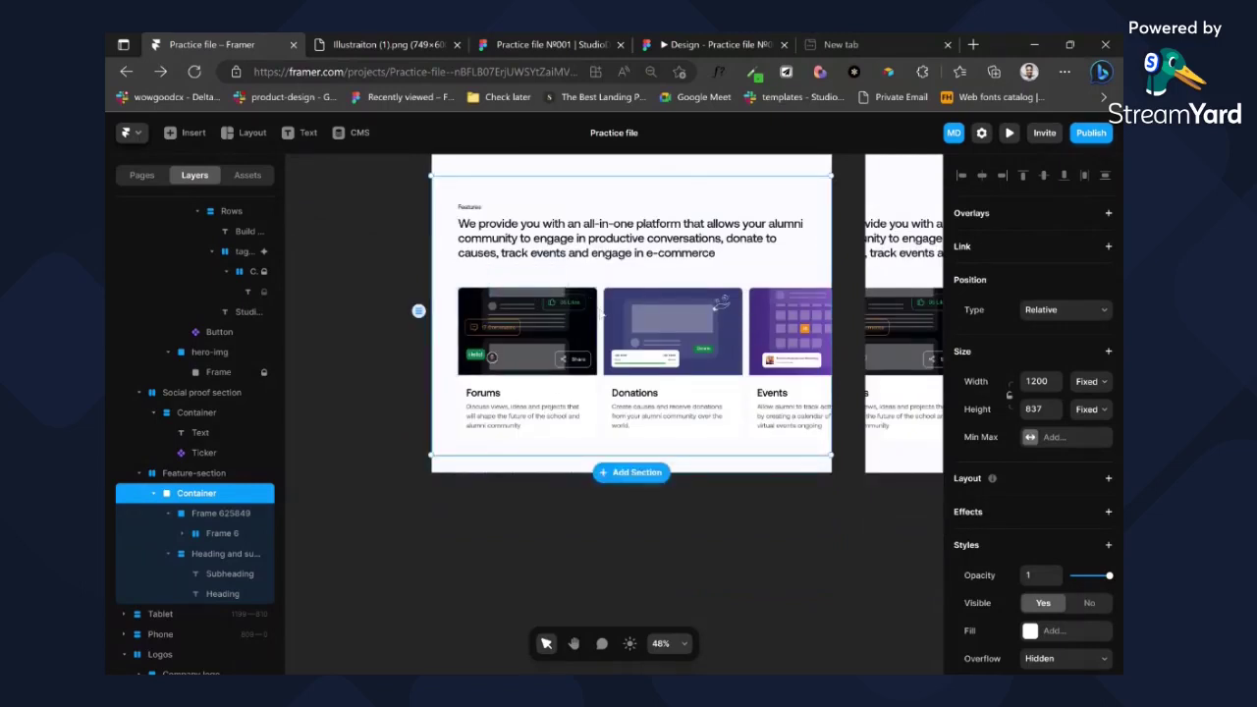
{"action": "left_click", "coordinate": [603, 314]}
{"action": "scroll", "coordinate": [614, 361], "scroll_direction": "down", "scroll_amount": 1}
{"action": "scroll", "coordinate": [618, 354], "scroll_direction": "right", "scroll_amount": 4}
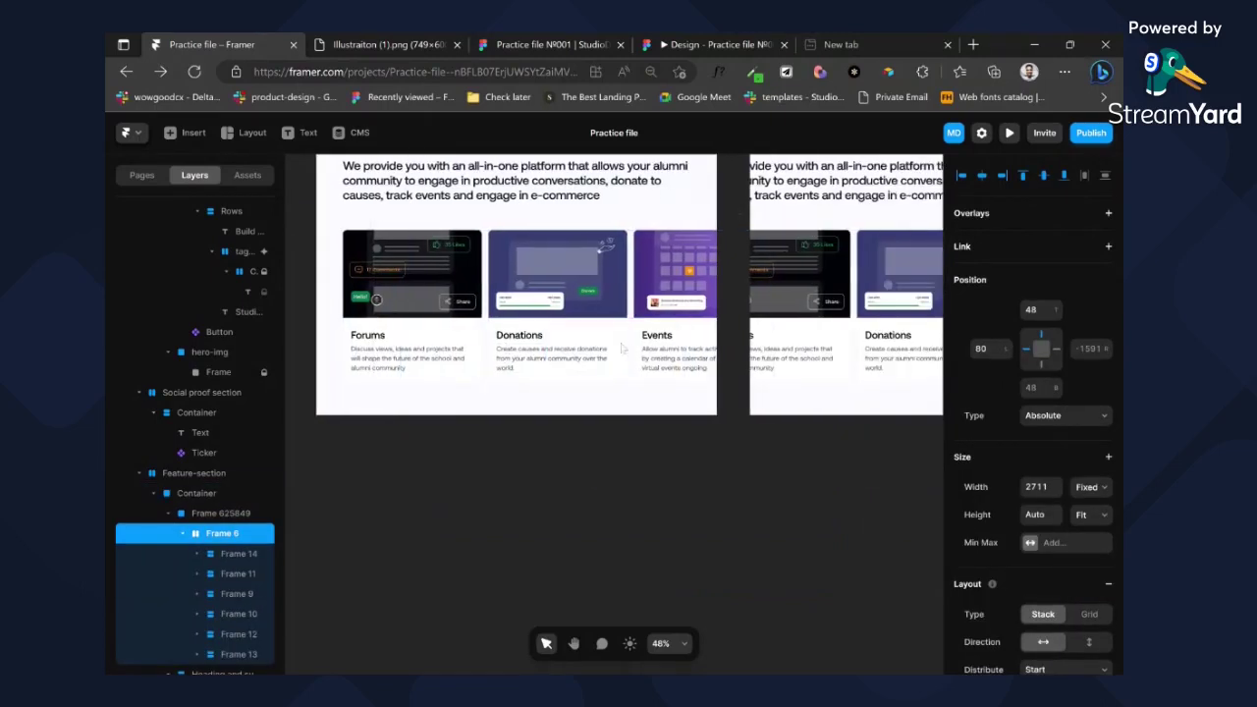
{"action": "scroll", "coordinate": [623, 349], "scroll_direction": "up", "scroll_amount": 4}
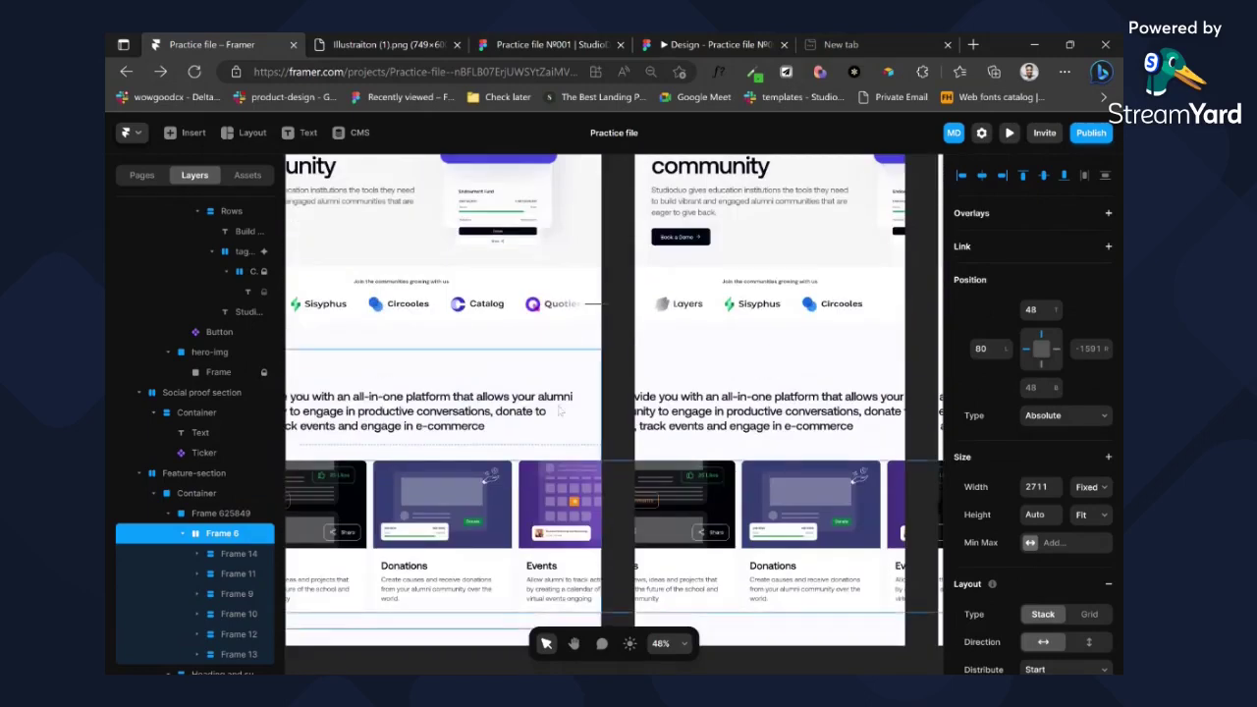
{"action": "scroll", "coordinate": [588, 398], "scroll_direction": "left", "scroll_amount": 3}
{"action": "left_click", "coordinate": [209, 515]}
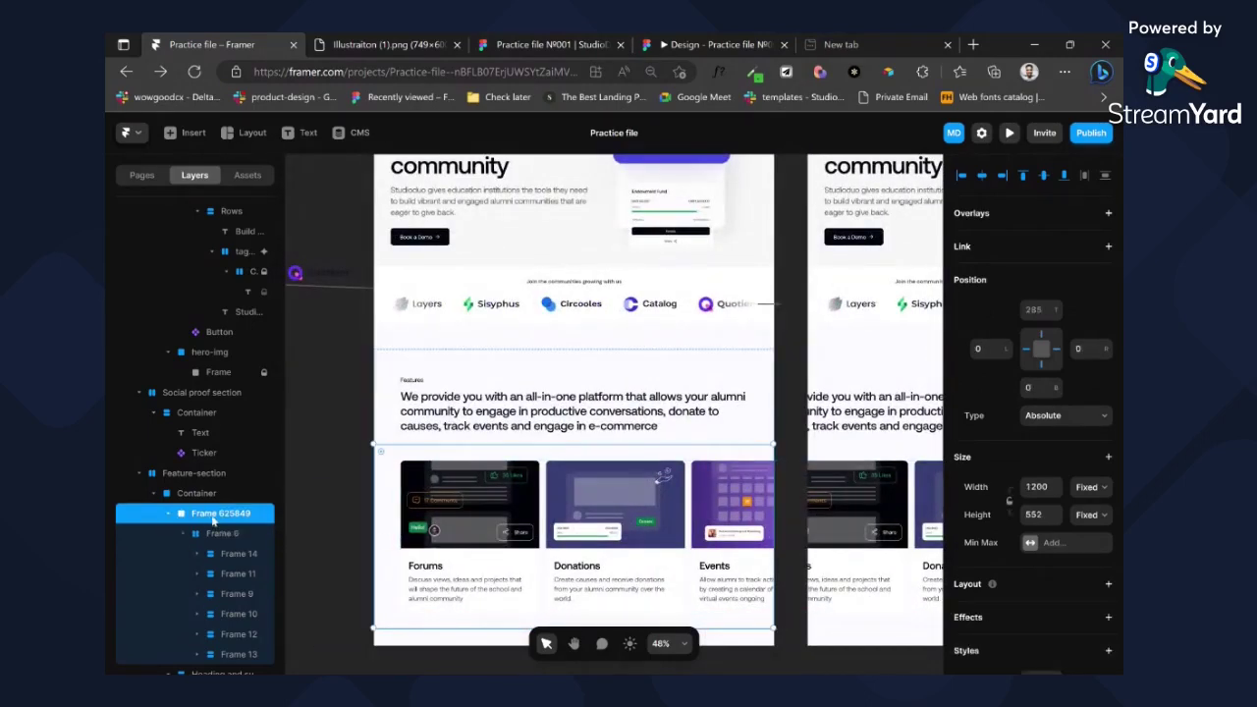
{"action": "key", "text": "ctrl+BackSpace"}
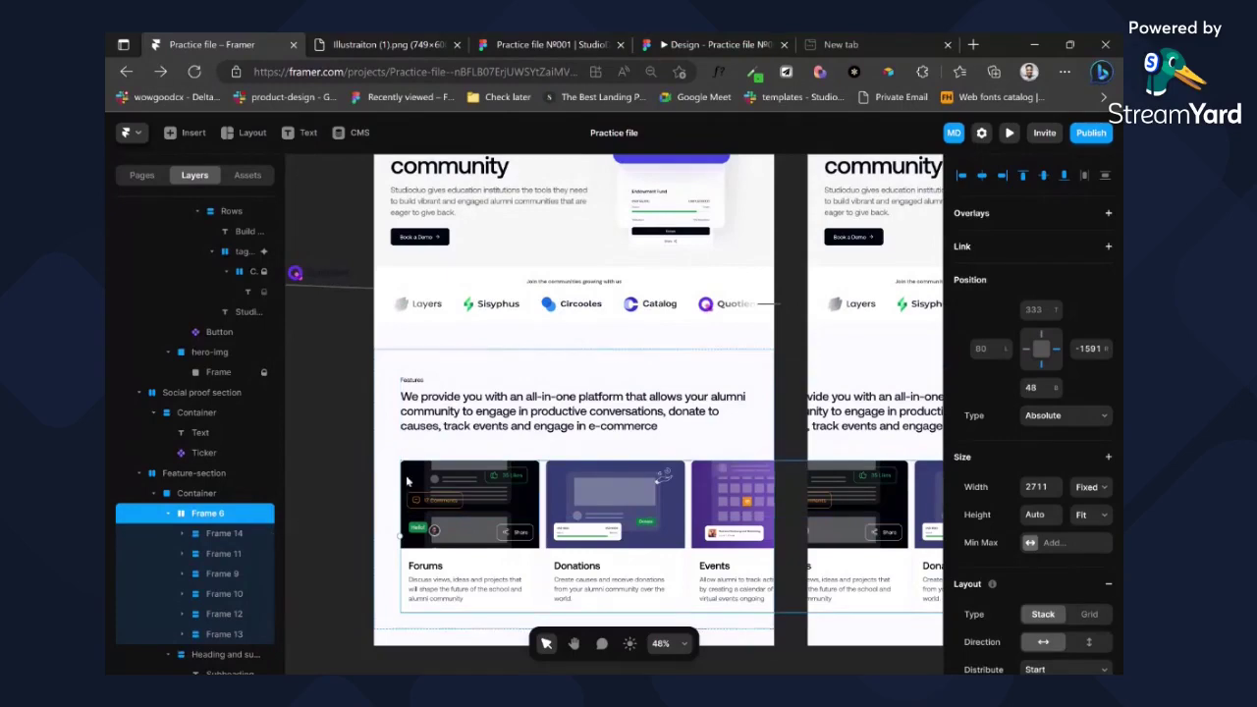
- Move the feature cards row out of the Features container onto the empty canvas beside the page
{"action": "scroll", "coordinate": [550, 476], "scroll_direction": "down", "scroll_amount": 2}
{"action": "scroll", "coordinate": [687, 469], "scroll_direction": "left", "scroll_amount": 1}
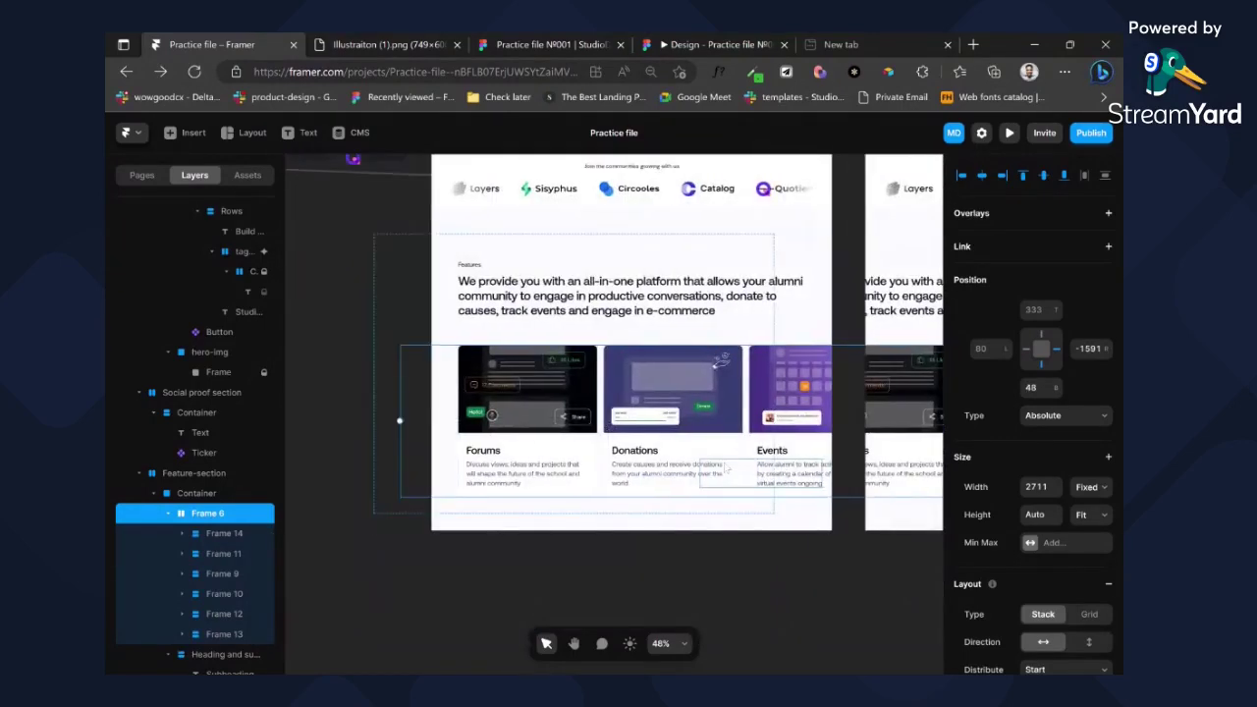
{"action": "scroll", "coordinate": [726, 468], "scroll_direction": "left", "scroll_amount": 1}
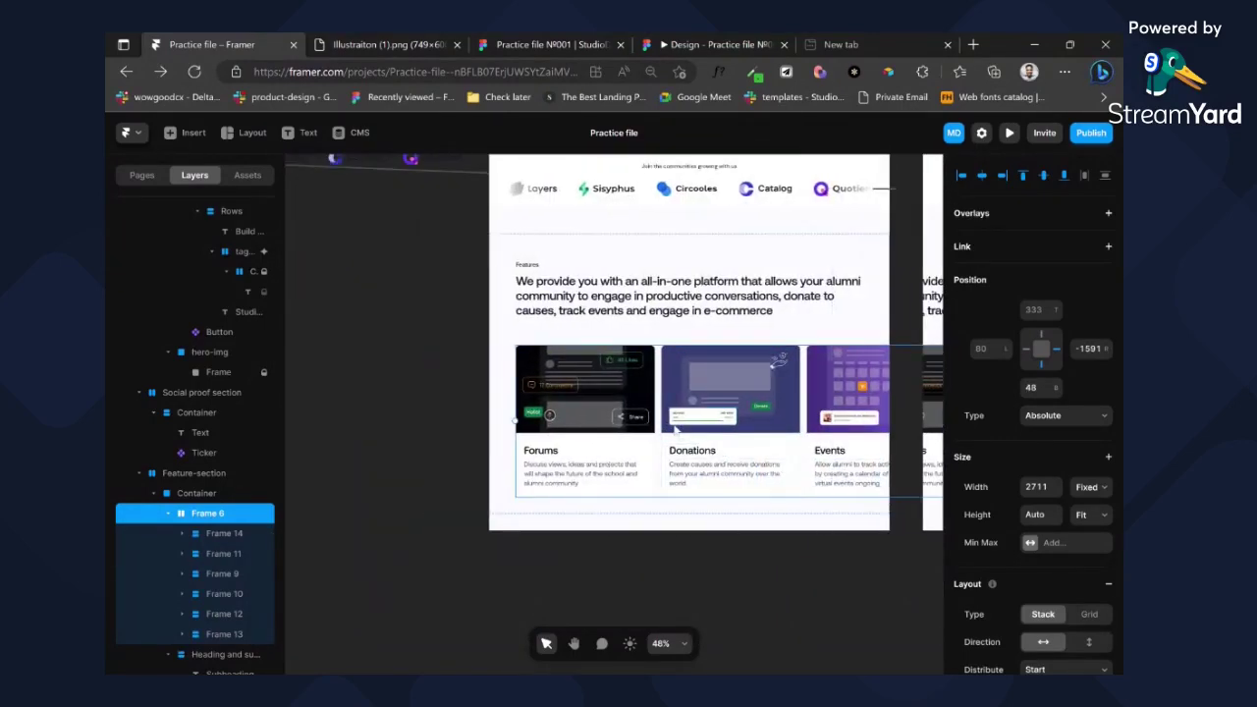
{"action": "scroll", "coordinate": [676, 428], "scroll_direction": "up", "scroll_amount": 2}
{"action": "scroll", "coordinate": [452, 373], "scroll_direction": "left", "scroll_amount": 4}
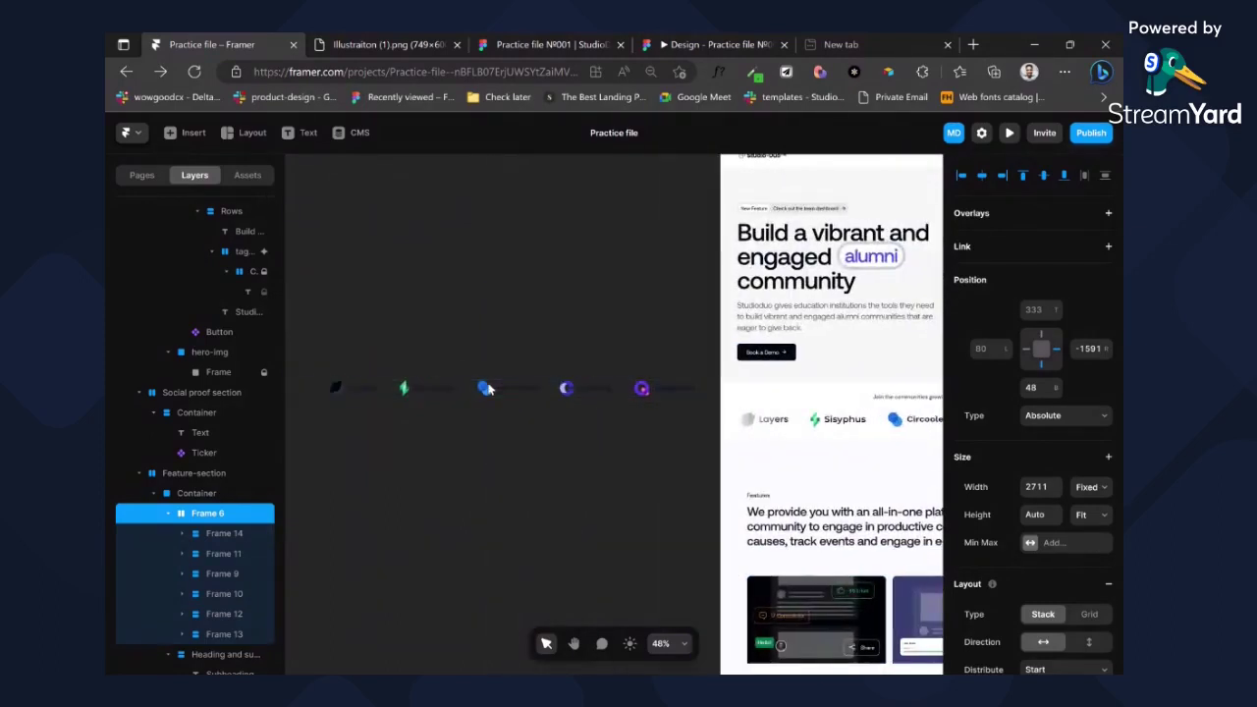
{"action": "scroll", "coordinate": [488, 390], "scroll_direction": "down", "scroll_amount": 5}
{"action": "scroll", "coordinate": [617, 419], "scroll_direction": "right", "scroll_amount": 1}
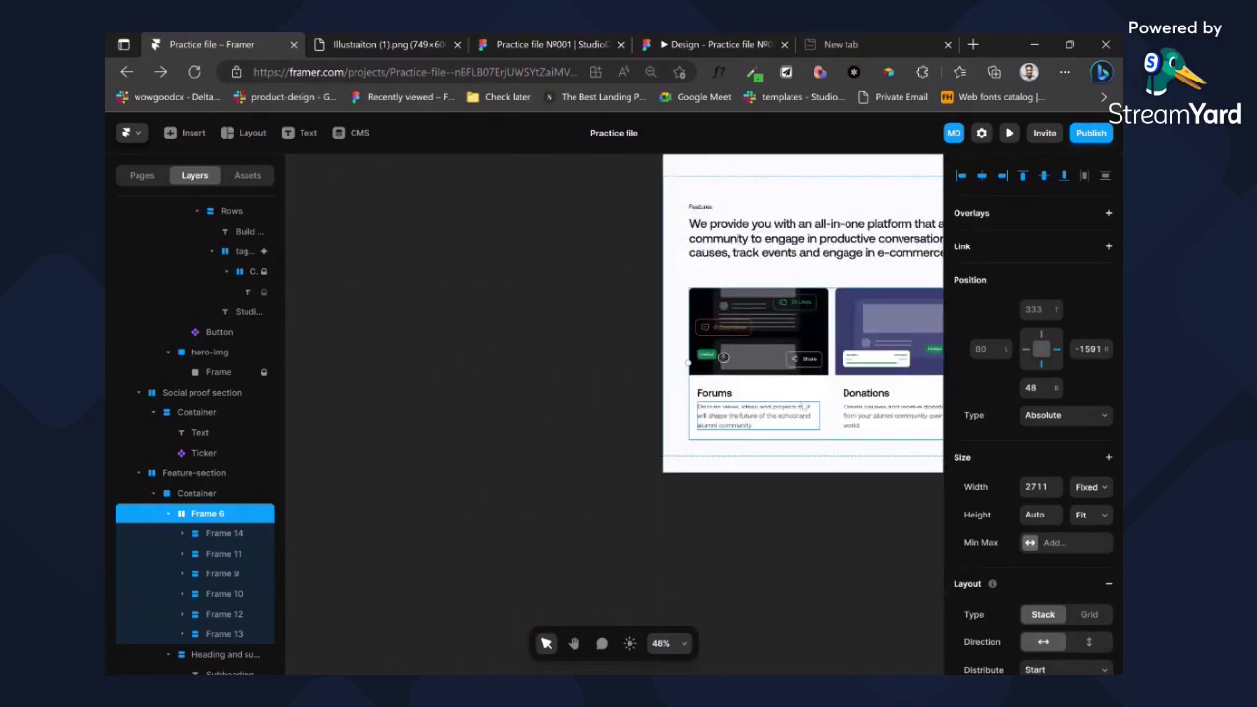
{"action": "key", "text": "Delete"}
{"action": "scroll", "coordinate": [766, 423], "scroll_direction": "left", "scroll_amount": 6}
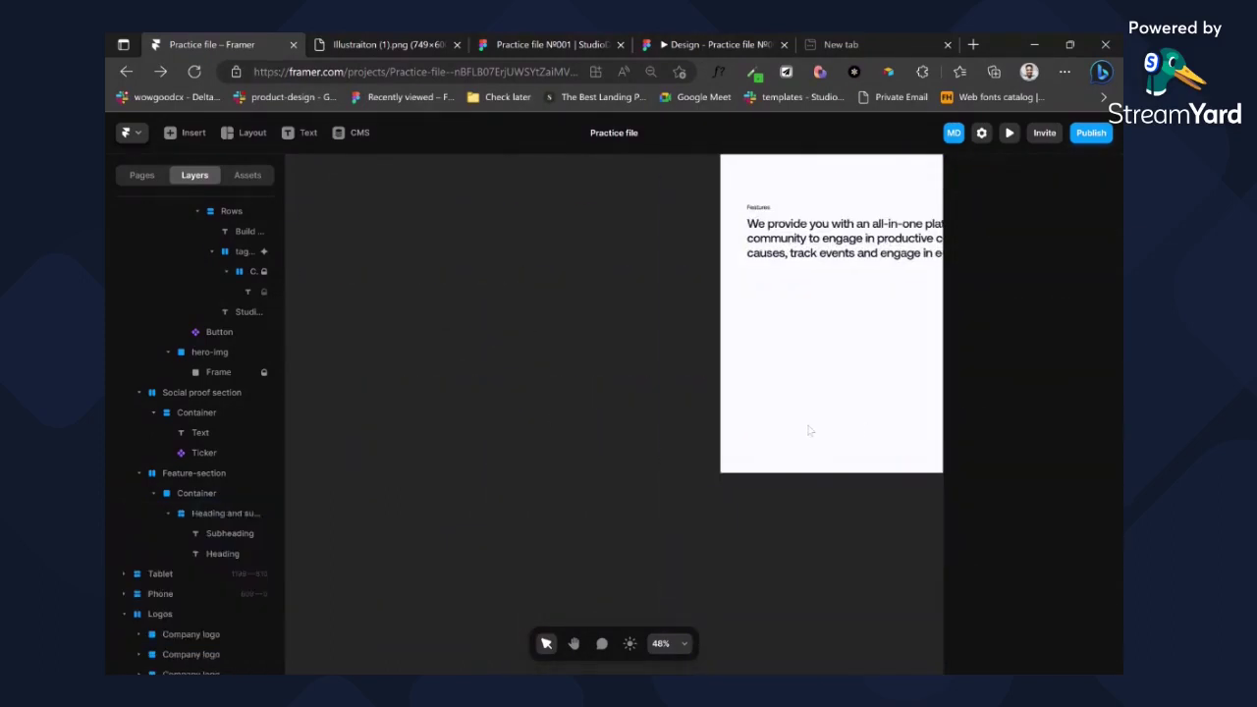
{"action": "key", "text": "ctrl+z"}
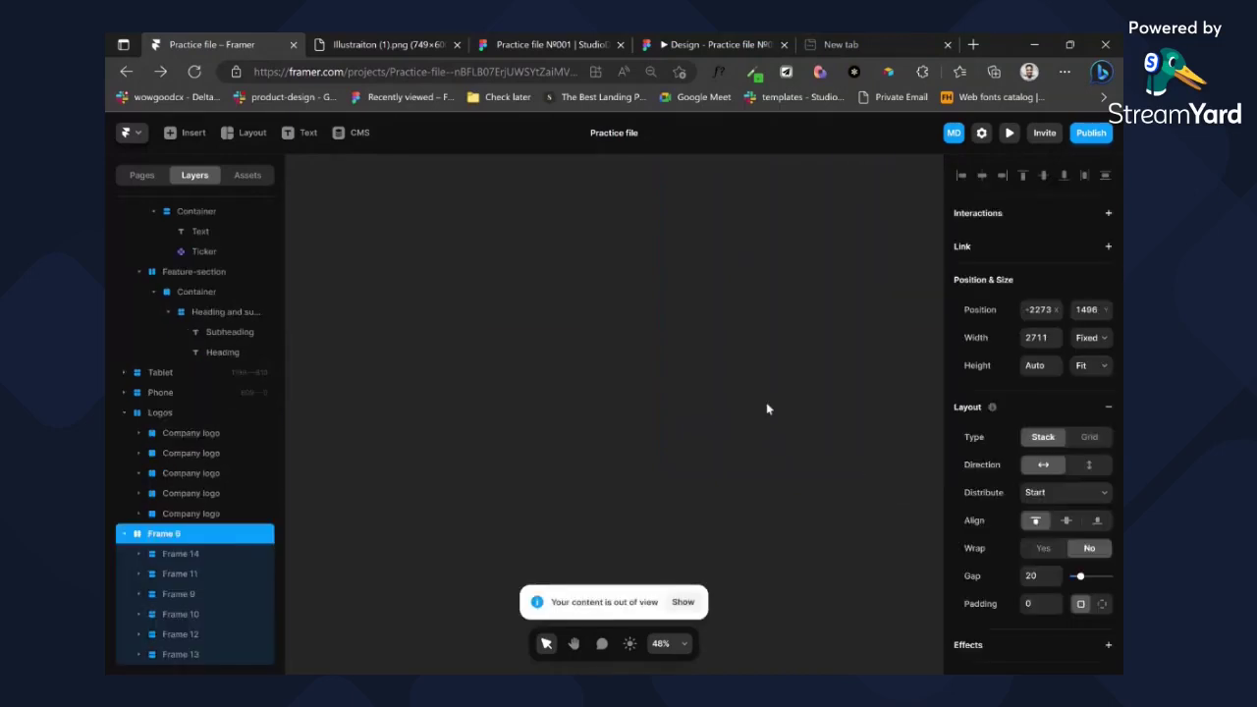
- Change the feature cards stack to a vertical direction and set its width to Fit
{"action": "scroll", "coordinate": [801, 395], "scroll_direction": "right", "scroll_amount": 3}
{"action": "scroll", "coordinate": [801, 395], "scroll_direction": "down", "scroll_amount": 5}
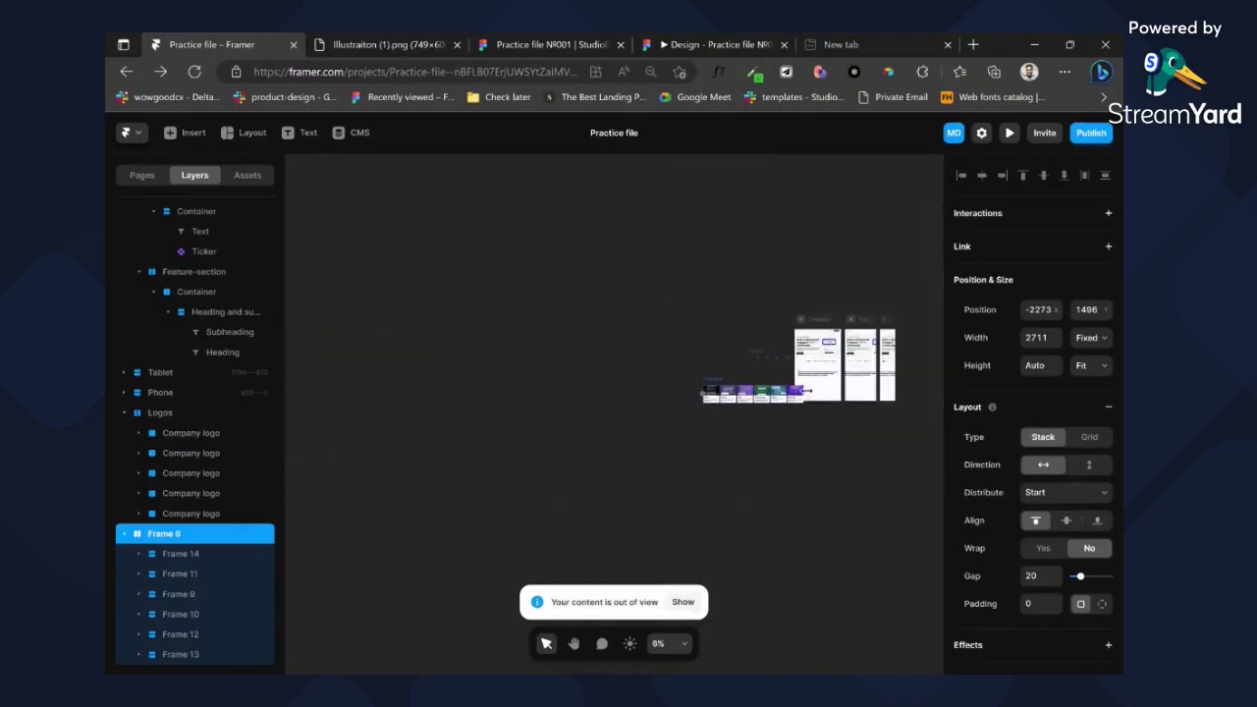
{"action": "scroll", "coordinate": [827, 398], "scroll_direction": "up", "scroll_amount": 2}
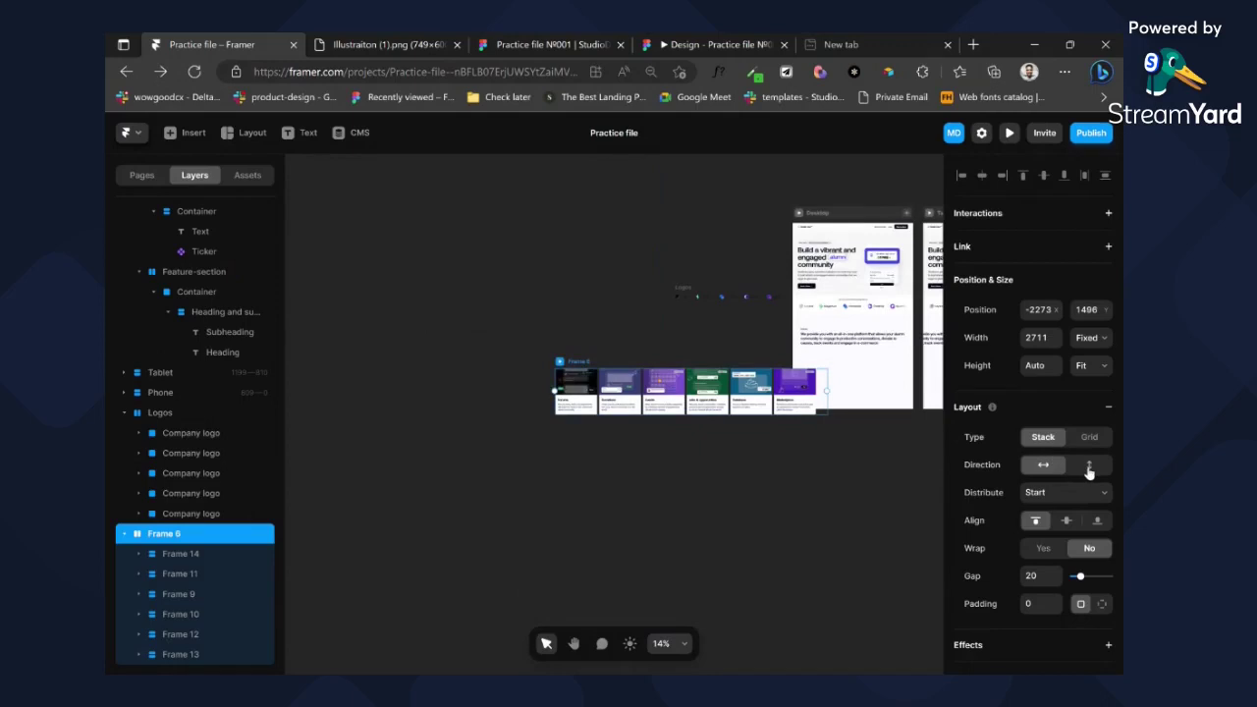
{"action": "left_click", "coordinate": [1089, 466]}
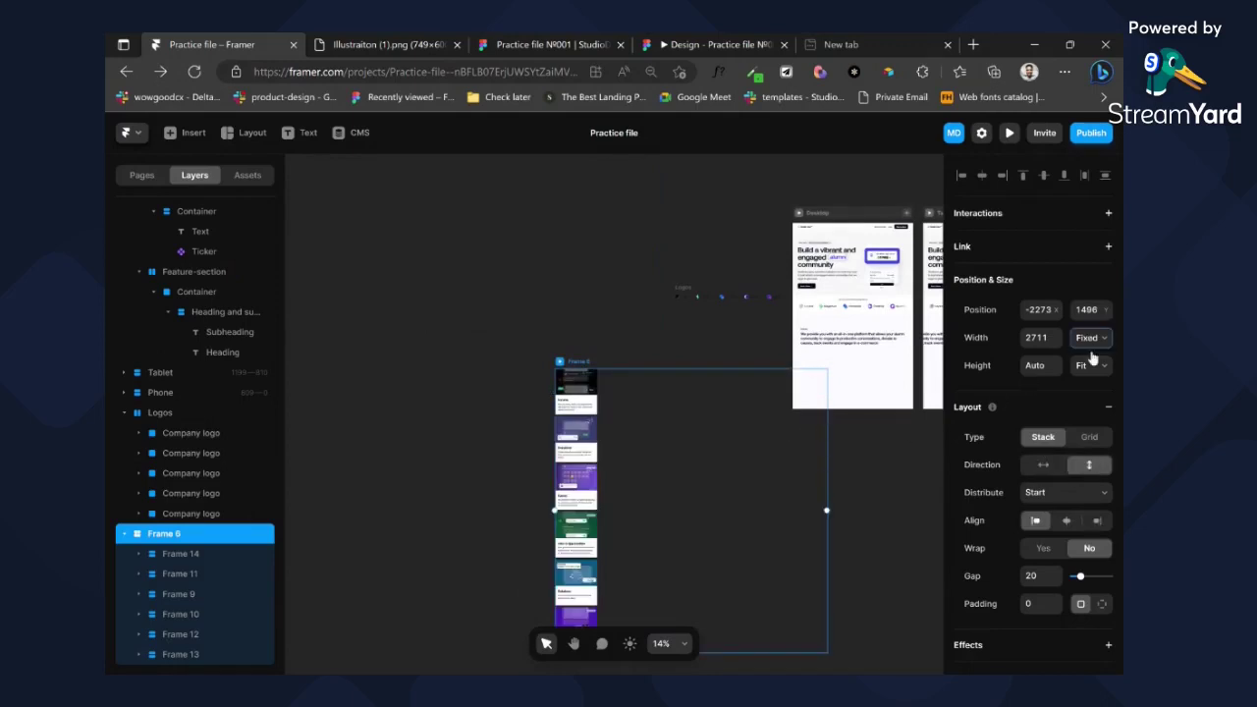
{"action": "key", "text": "Down"}
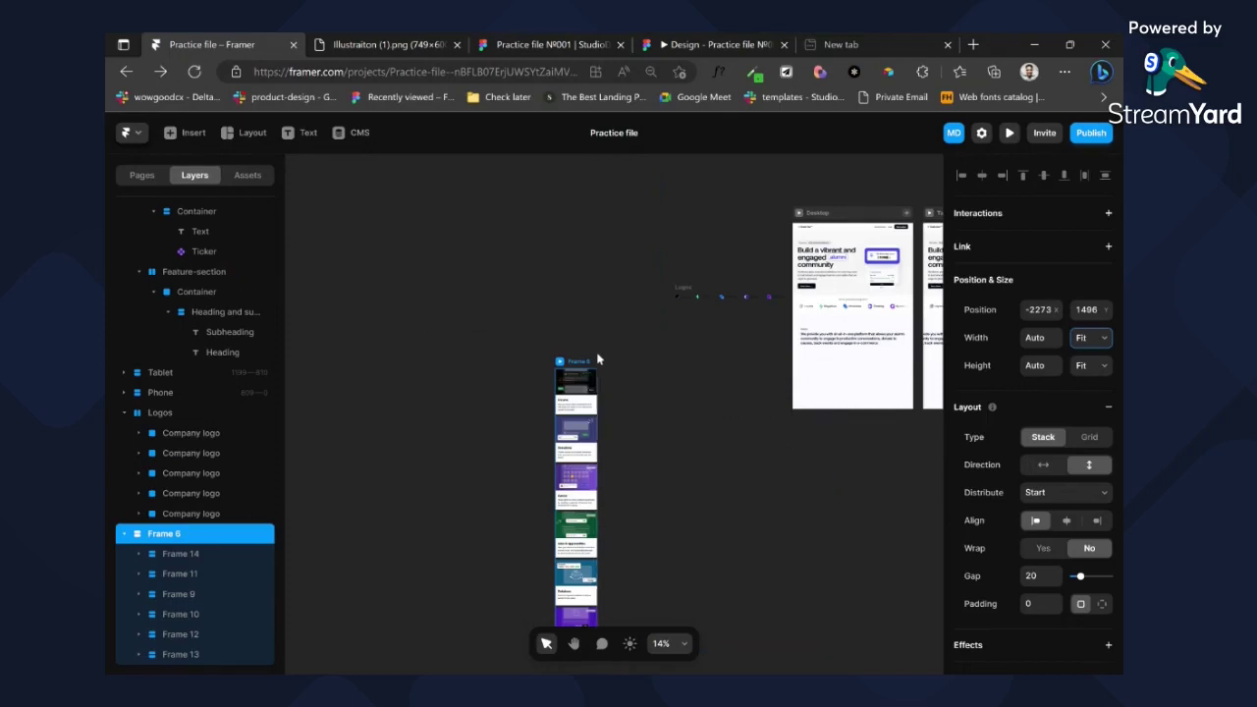
- Move the vertical feature cards stack next to the Desktop page's Features section, at about X -460, and check all its cards
{"action": "left_click_drag", "start_coordinate": [596, 361], "coordinate": [774, 325]}
{"action": "scroll", "coordinate": [772, 345], "scroll_direction": "up", "scroll_amount": 6}
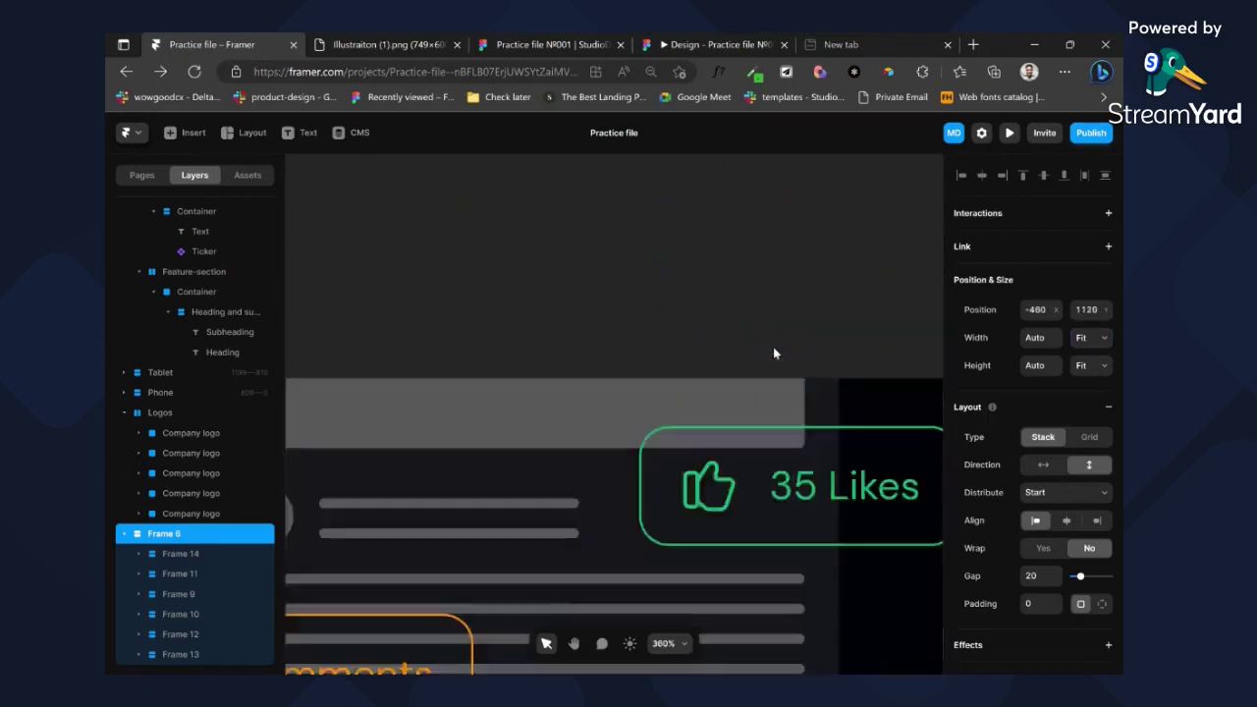
{"action": "scroll", "coordinate": [755, 358], "scroll_direction": "down", "scroll_amount": 1}
{"action": "scroll", "coordinate": [755, 356], "scroll_direction": "down", "scroll_amount": 6}
{"action": "scroll", "coordinate": [760, 405], "scroll_direction": "down", "scroll_amount": 10}
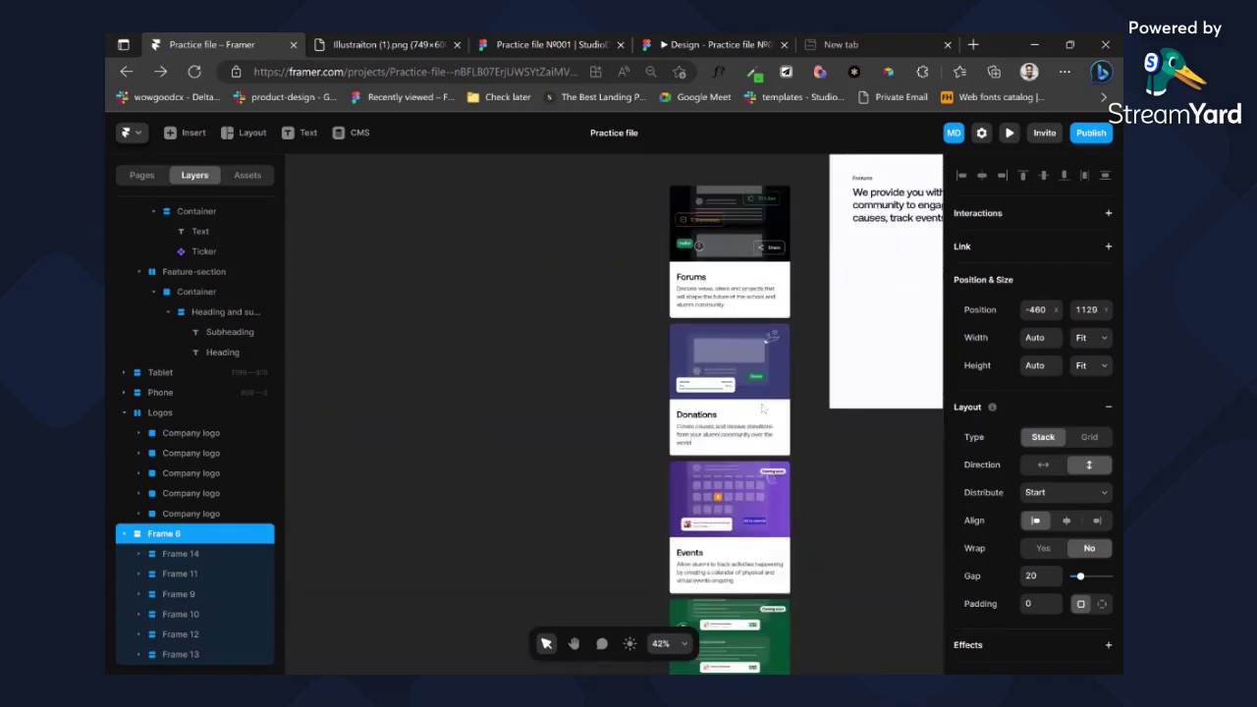
{"action": "scroll", "coordinate": [758, 405], "scroll_direction": "down", "scroll_amount": 5}
{"action": "scroll", "coordinate": [757, 404], "scroll_direction": "up", "scroll_amount": 8}
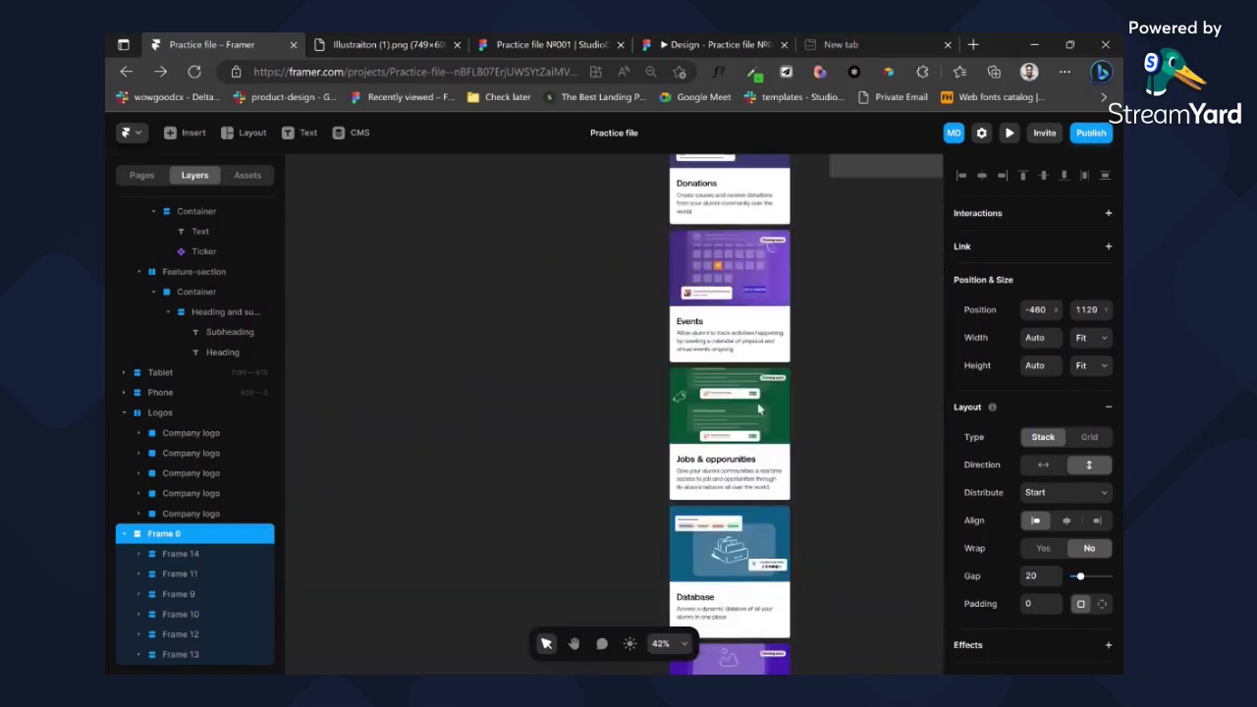
{"action": "scroll", "coordinate": [758, 404], "scroll_direction": "up", "scroll_amount": 6}
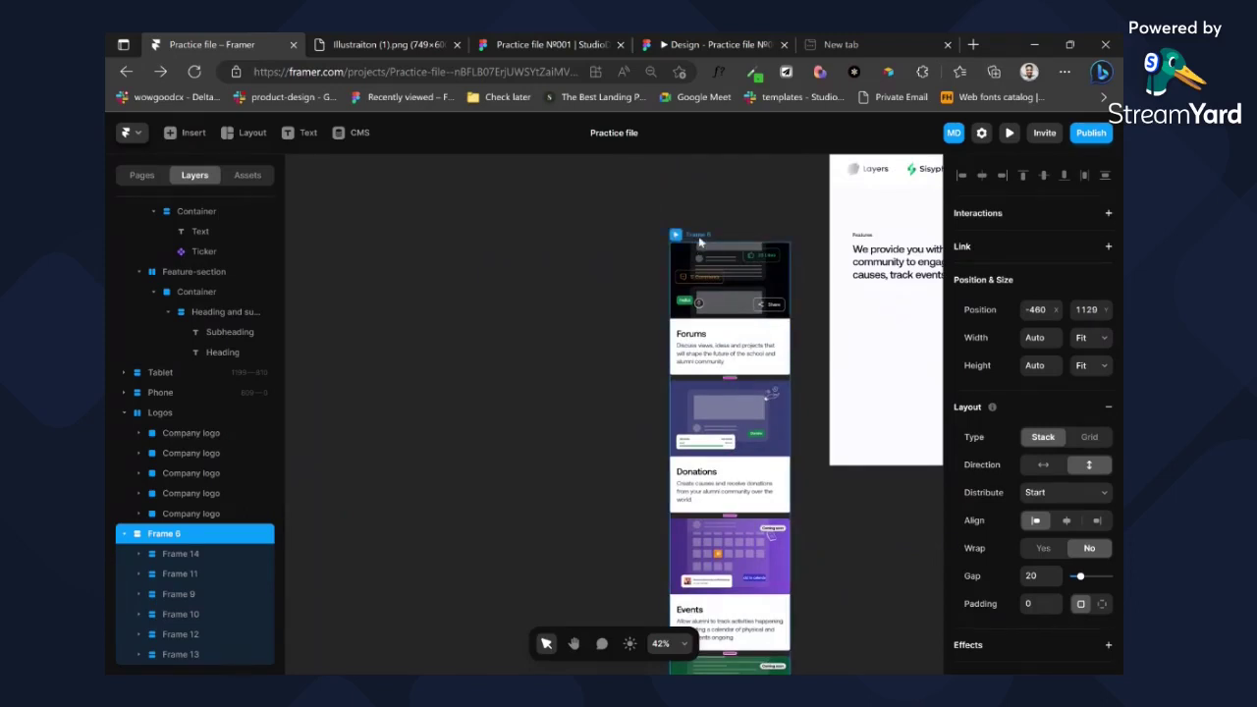
- Unwrap the vertical cards stack into separate card frames and select the Forums card
{"action": "key", "text": "ctrl+BackSpace"}
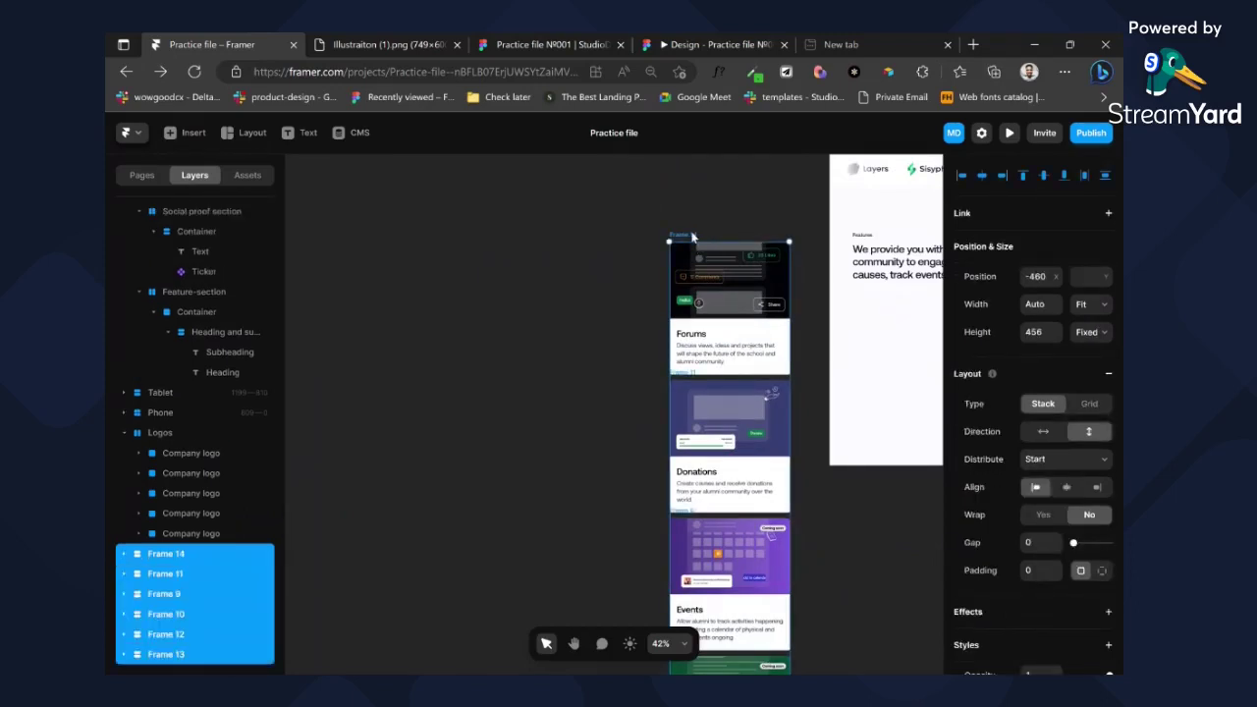
{"action": "key", "text": "ctrl+z"}
{"action": "key", "text": "ctrl+shift+z"}
{"action": "left_click", "coordinate": [724, 212]}
{"action": "left_click", "coordinate": [707, 232]}
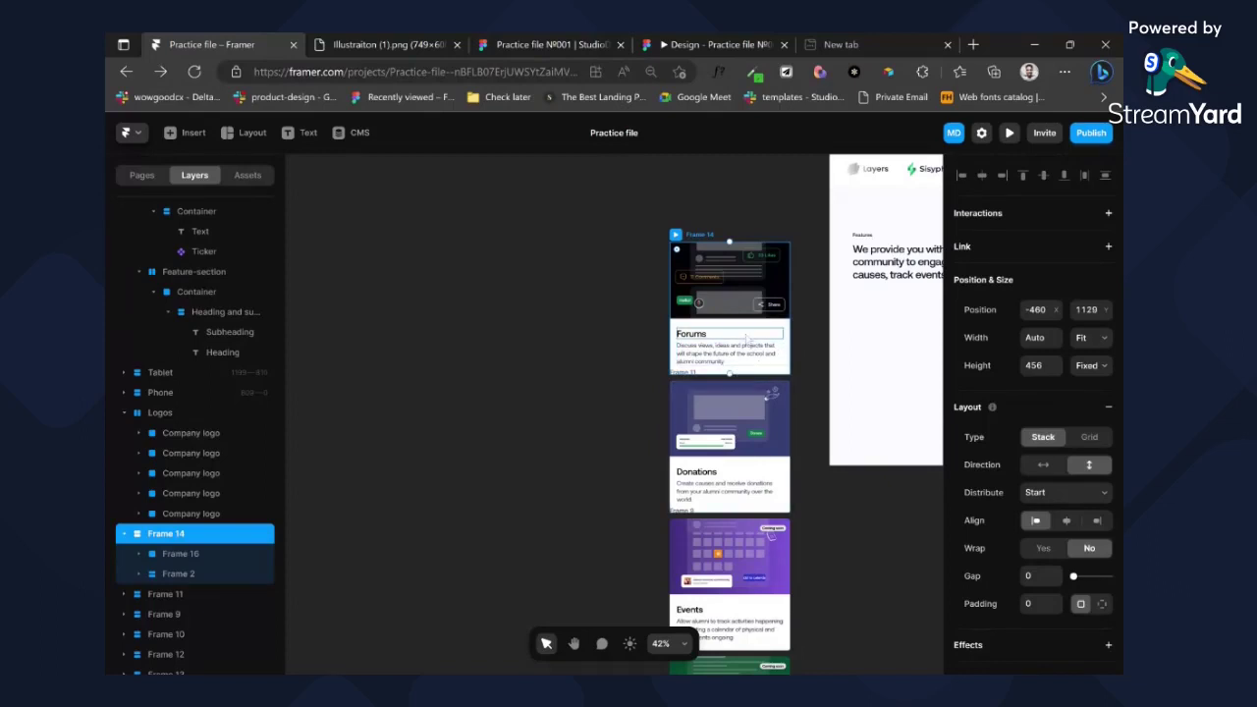
- Set the Features container's width to Fill and add a fixed maximum width of 1280
{"action": "scroll", "coordinate": [746, 338], "scroll_direction": "right", "scroll_amount": 3}
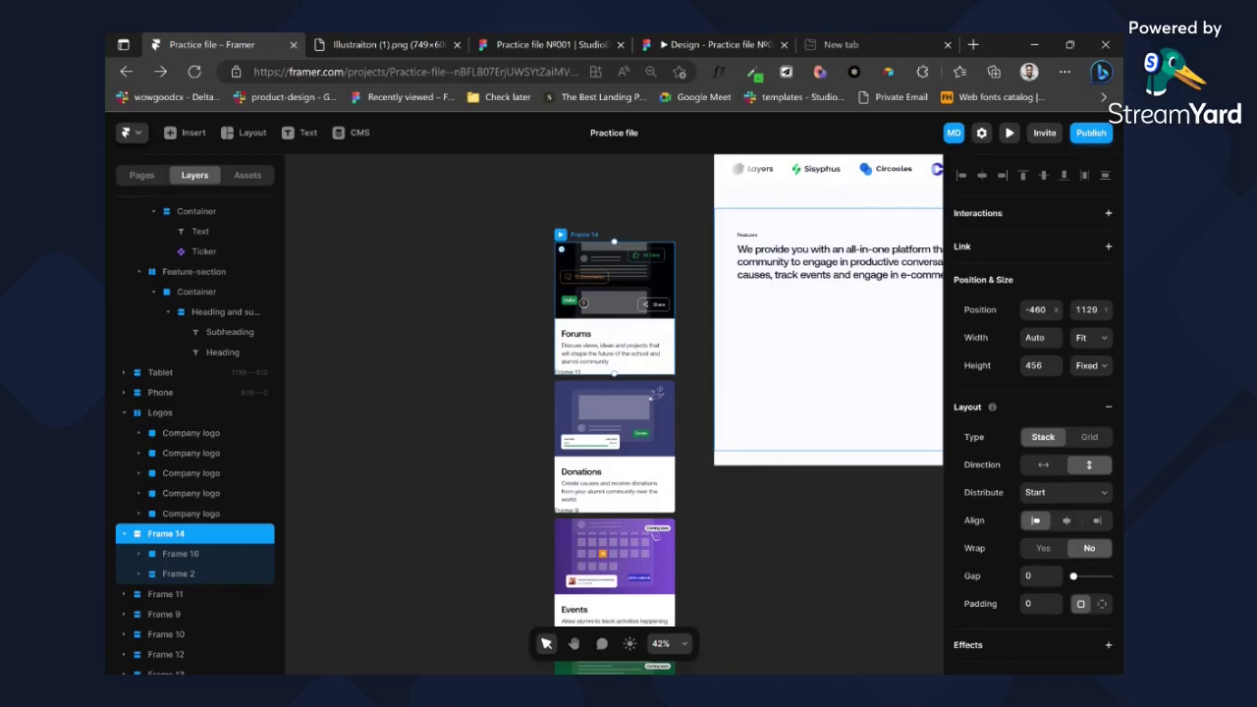
{"action": "scroll", "coordinate": [665, 305], "scroll_direction": "left", "scroll_amount": 4}
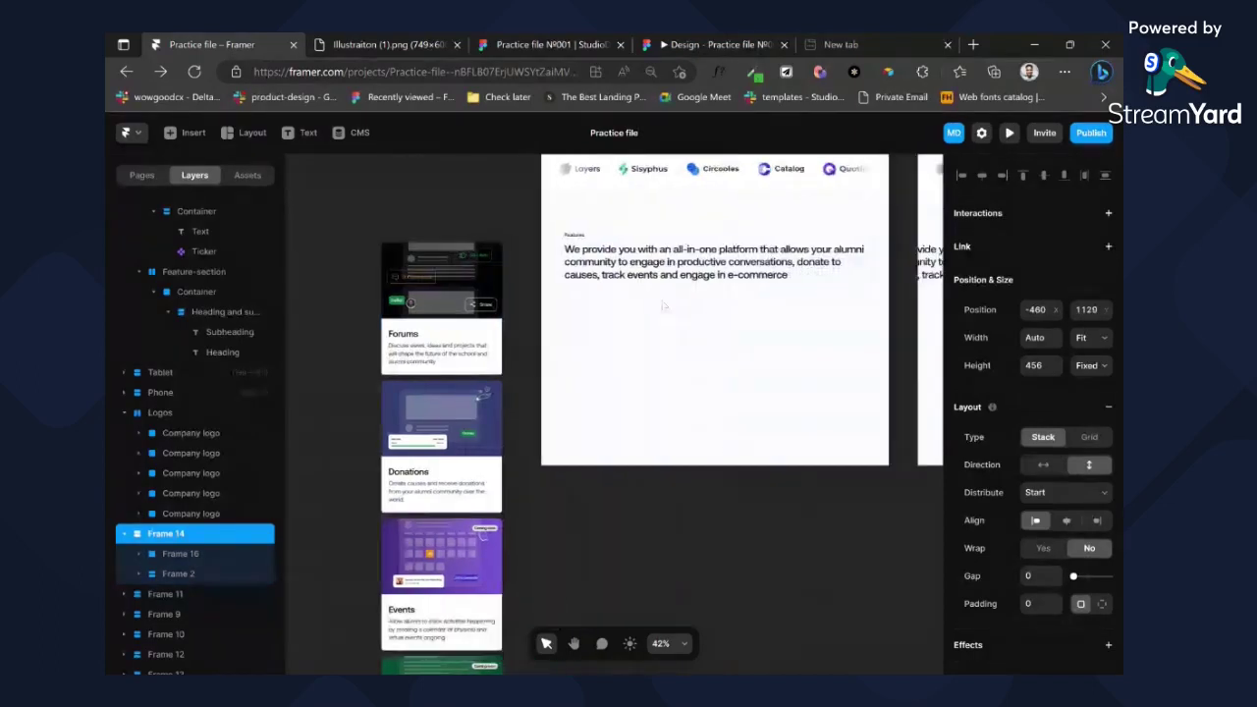
{"action": "left_click", "coordinate": [691, 354]}
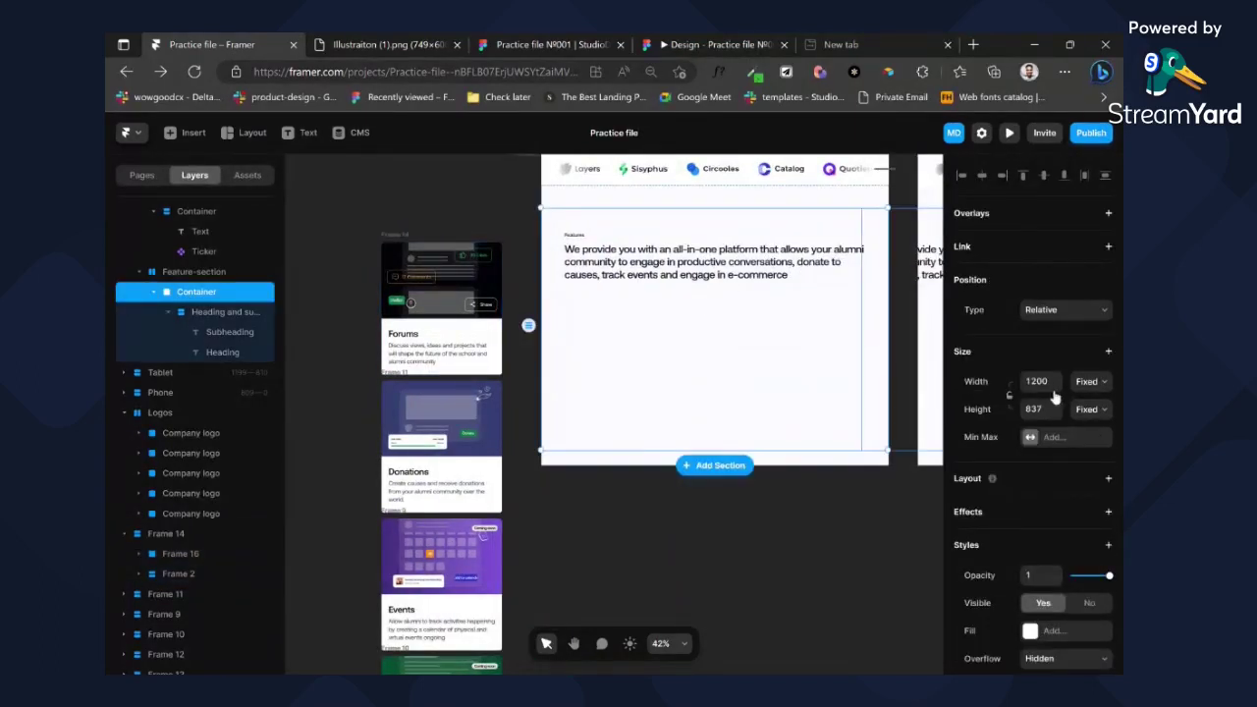
{"action": "left_click", "coordinate": [1084, 403]}
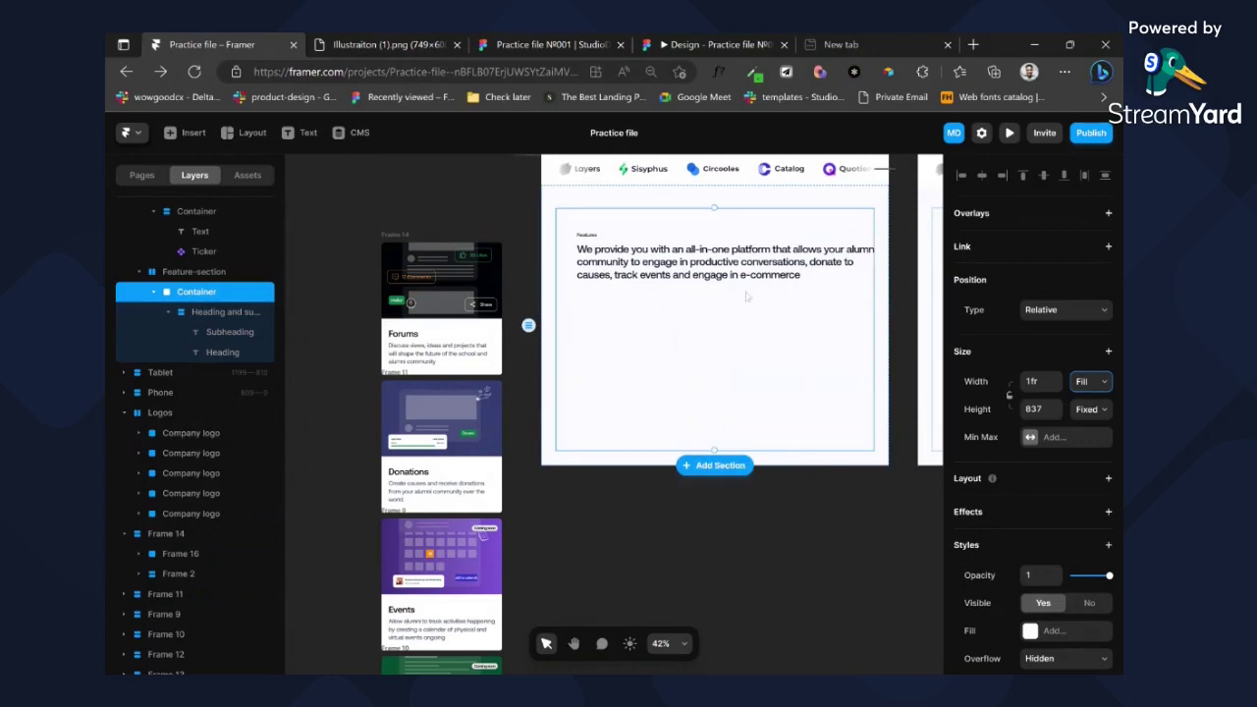
{"action": "left_click", "coordinate": [1108, 351]}
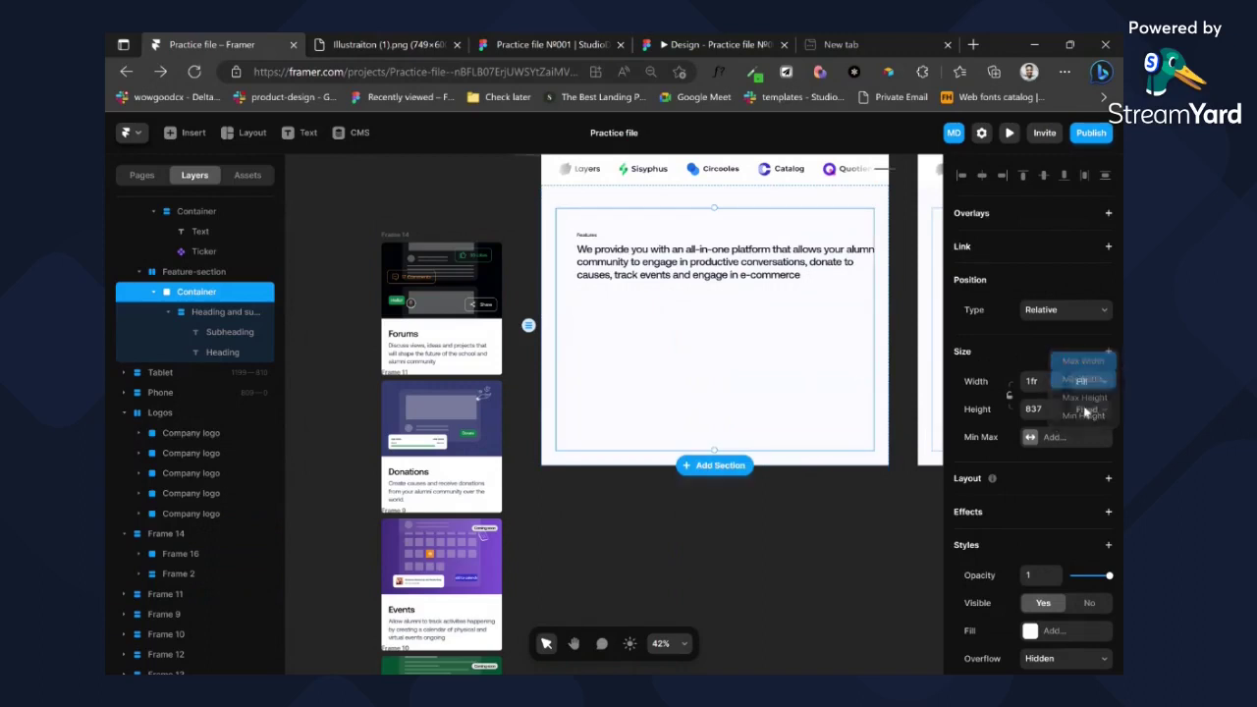
{"action": "left_click", "coordinate": [1089, 360]}
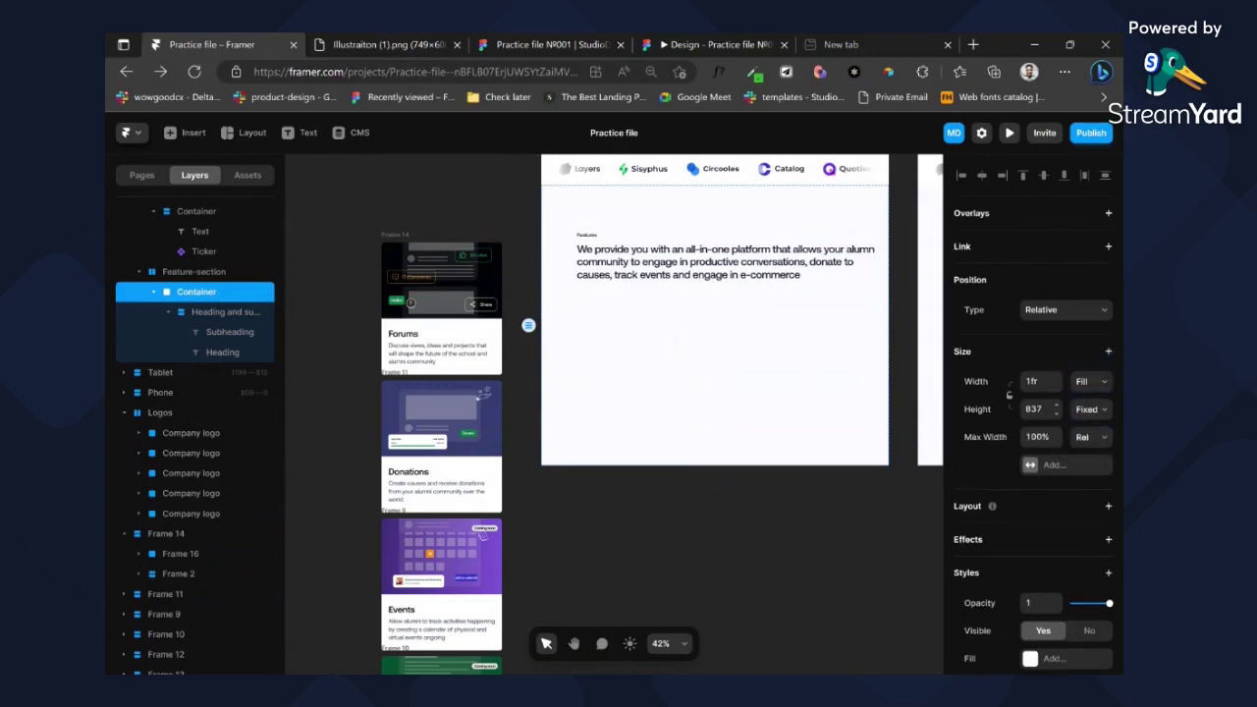
{"action": "left_click", "coordinate": [1081, 457]}
{"action": "left_click", "coordinate": [1039, 437]}
{"action": "type", "text": "1280"}
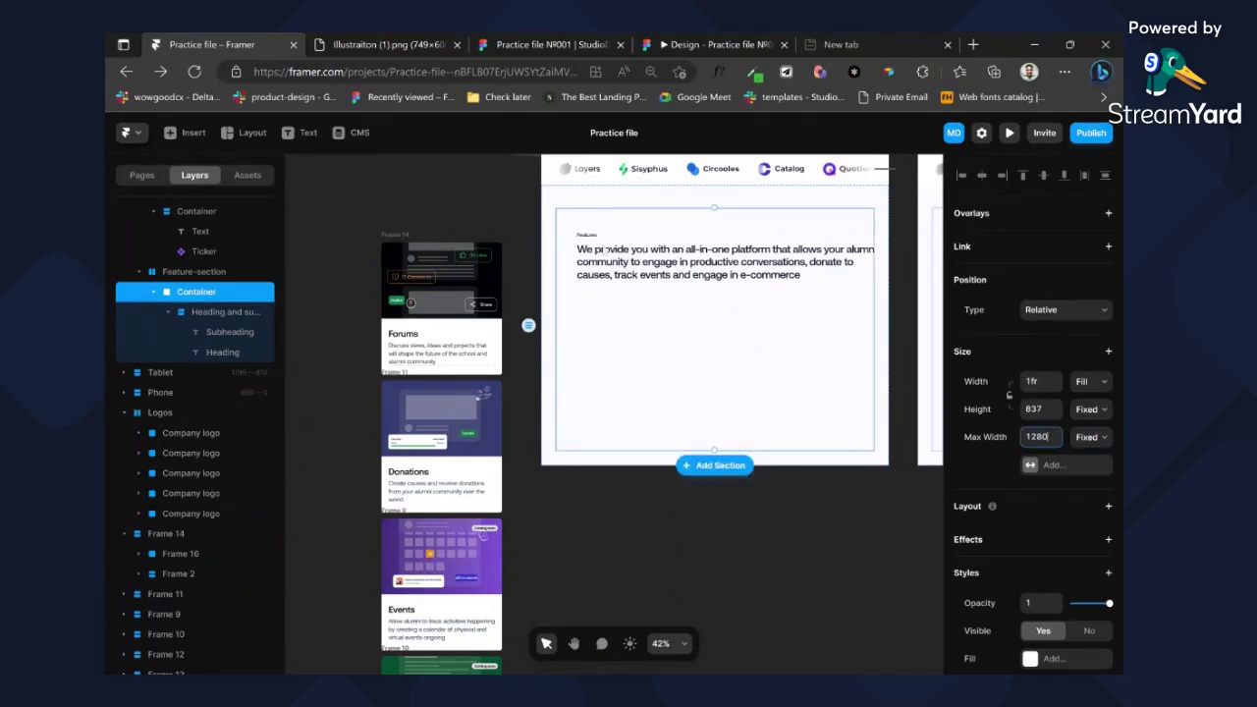
- Set the Features container's height to Fit
{"action": "scroll", "coordinate": [1043, 450], "scroll_direction": "down", "scroll_amount": 3}
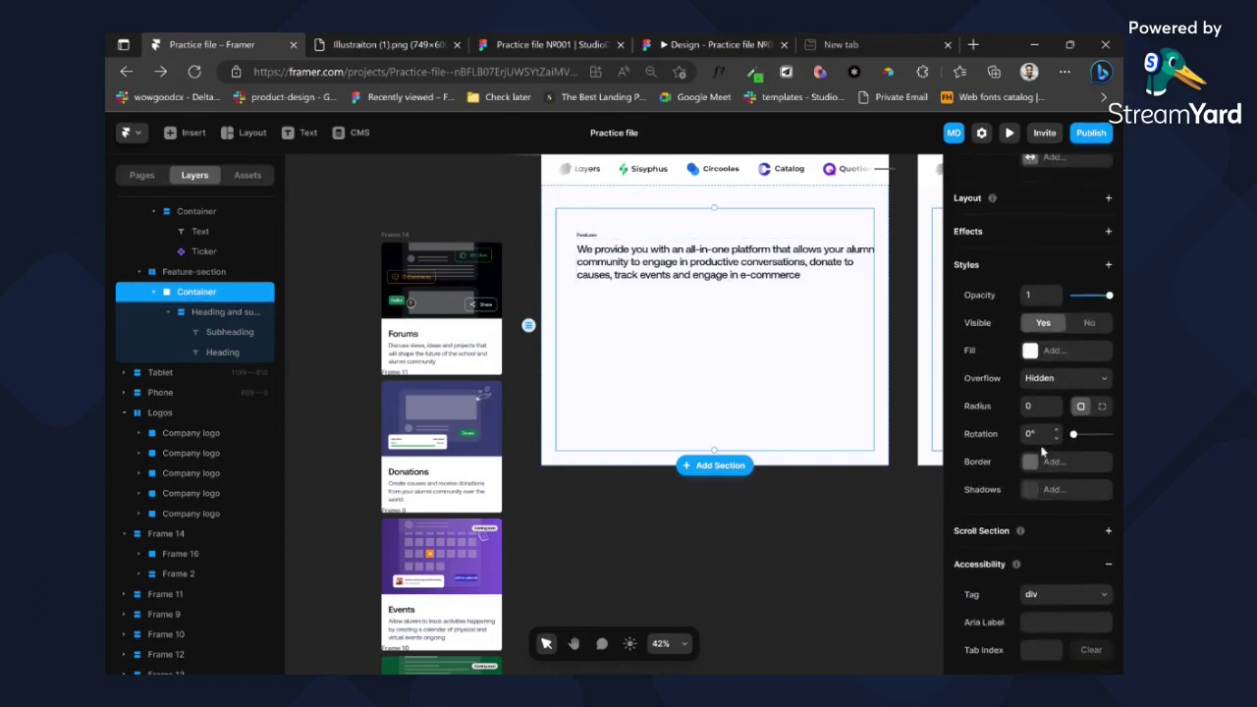
{"action": "scroll", "coordinate": [1044, 450], "scroll_direction": "down", "scroll_amount": 1}
{"action": "scroll", "coordinate": [1096, 493], "scroll_direction": "up", "scroll_amount": 2}
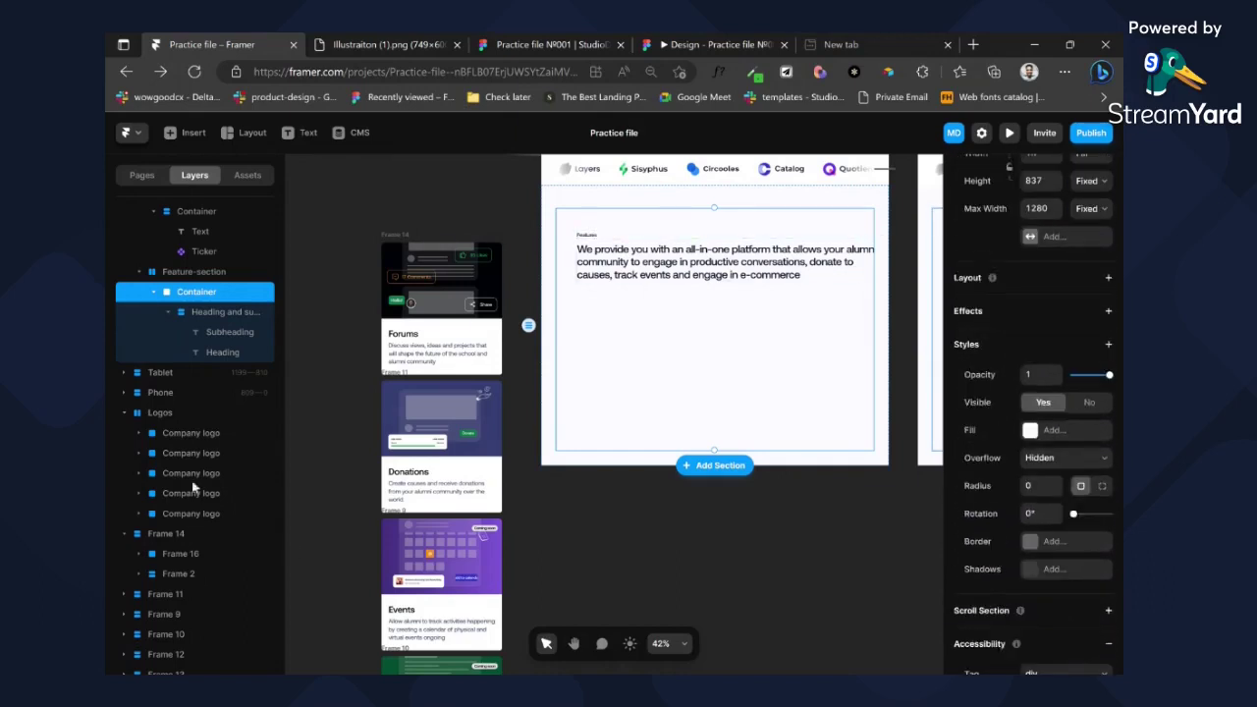
{"action": "left_click", "coordinate": [233, 320]}
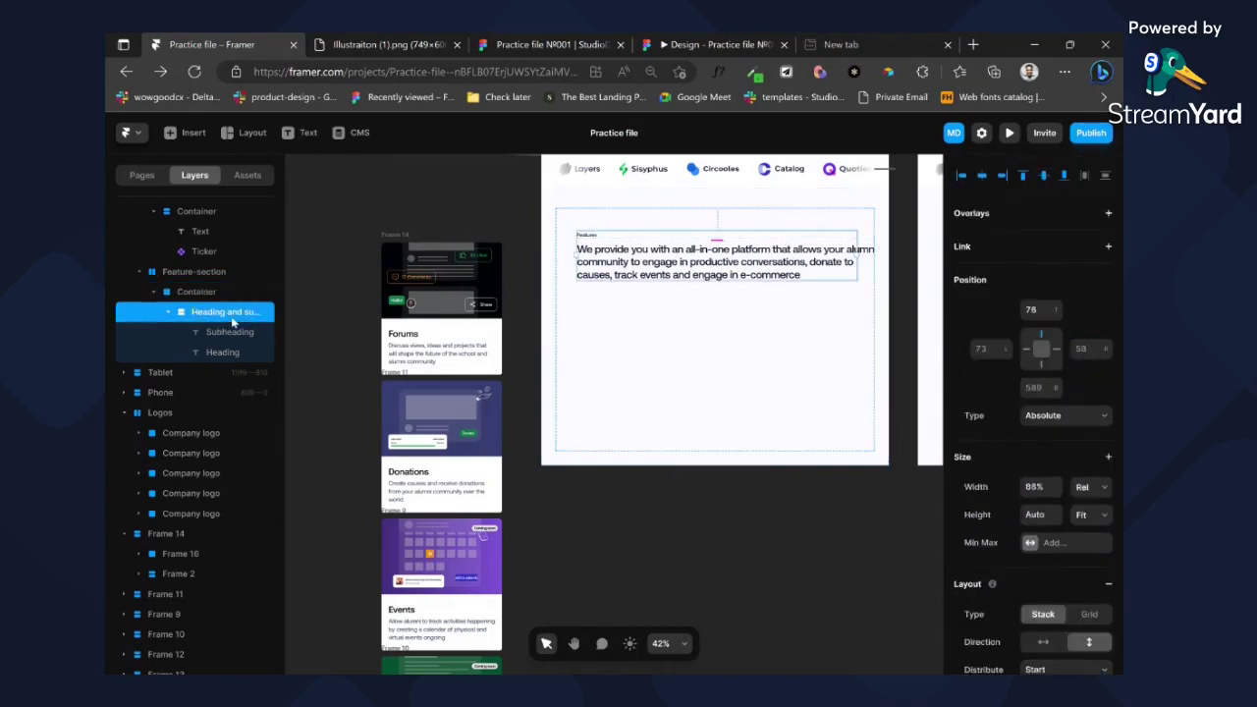
{"action": "left_click", "coordinate": [695, 297]}
{"action": "scroll", "coordinate": [1043, 405], "scroll_direction": "up", "scroll_amount": 2}
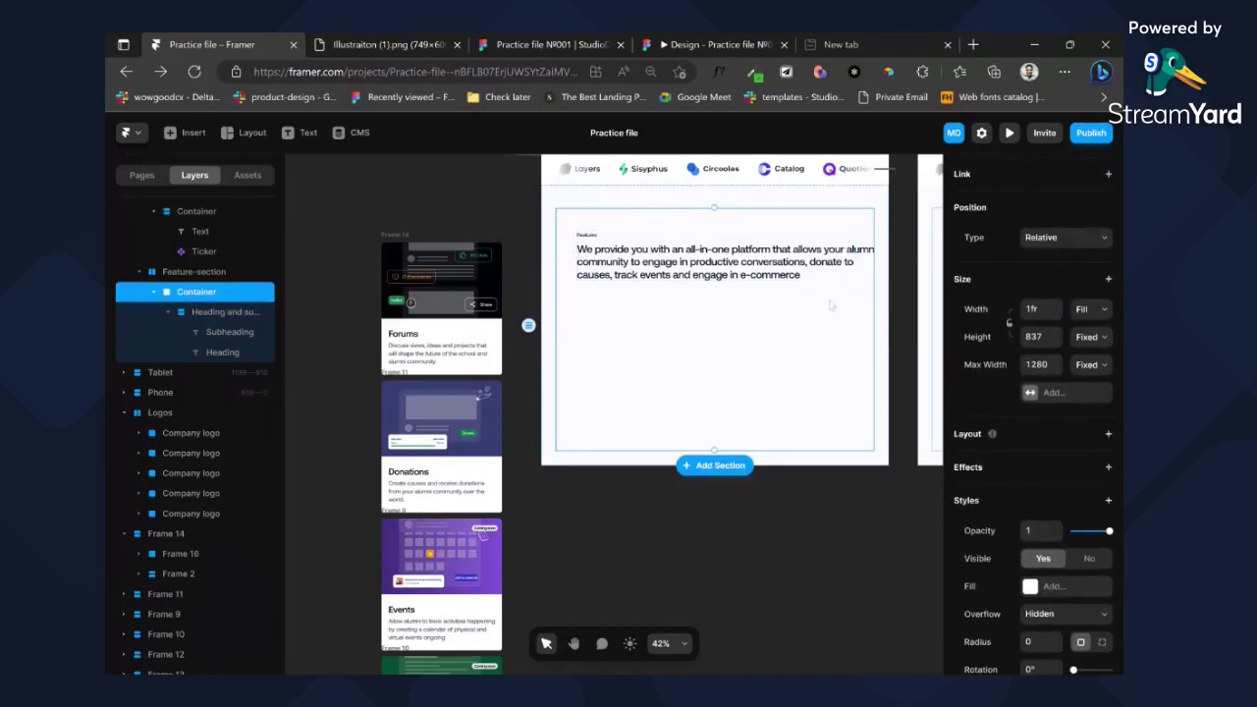
{"action": "left_click", "coordinate": [1085, 341]}
{"action": "left_click", "coordinate": [1090, 390]}
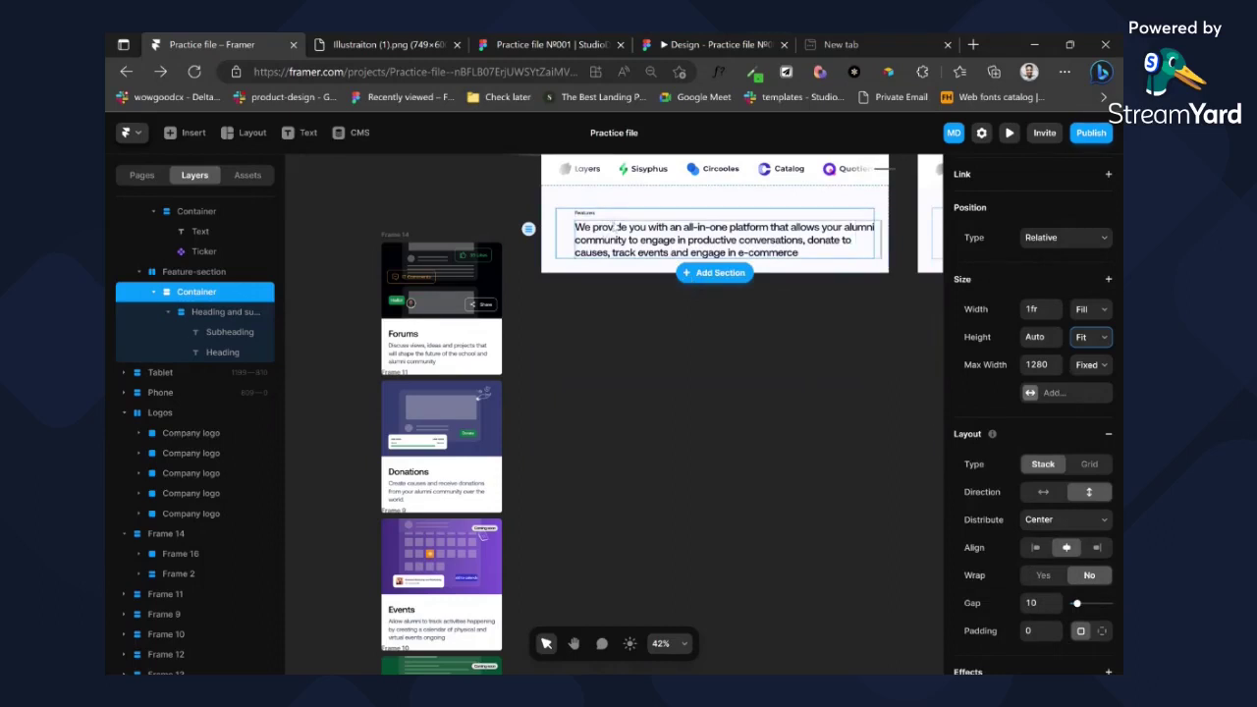
- Set the width of the Features heading and subheading stack to Fill
{"action": "left_click", "coordinate": [221, 312]}
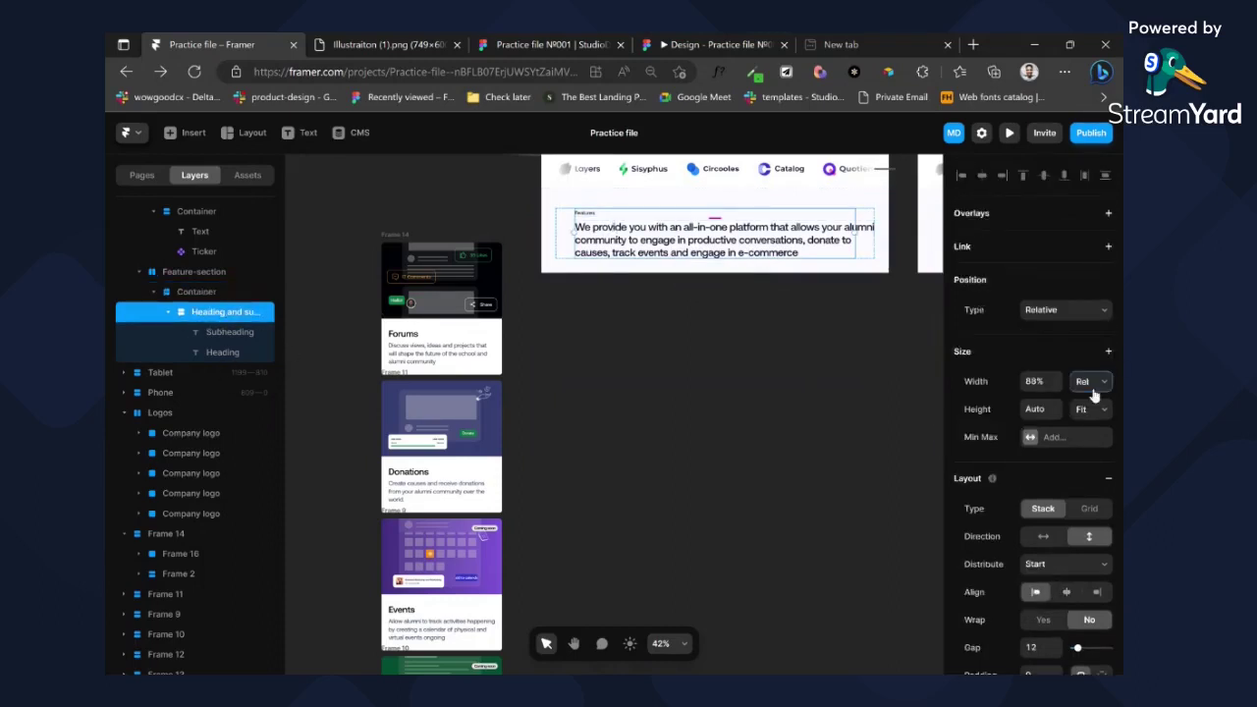
{"action": "left_click", "coordinate": [1090, 425]}
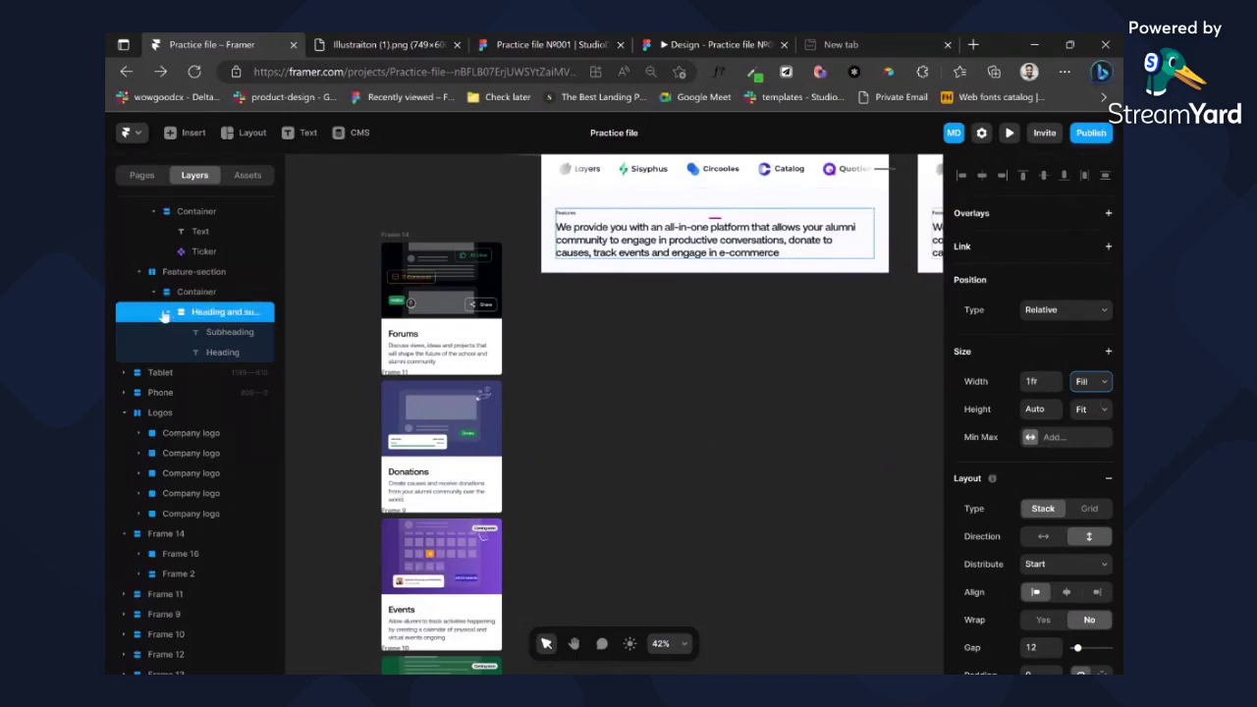
{"action": "left_click", "coordinate": [164, 314]}
- Insert an interactive Carousel component below the heading text in the Features section's heading stack
{"action": "left_click", "coordinate": [186, 132]}
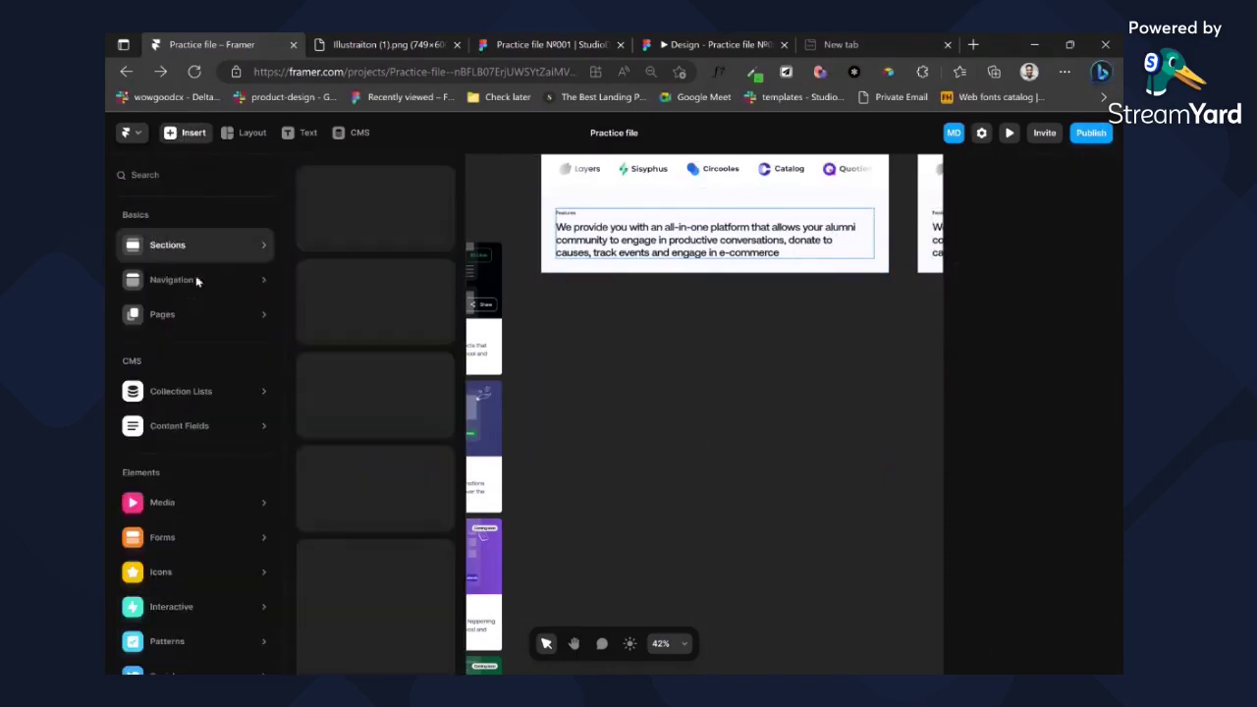
{"action": "mouse_move", "coordinate": [172, 280]}
{"action": "mouse_move", "coordinate": [198, 609]}
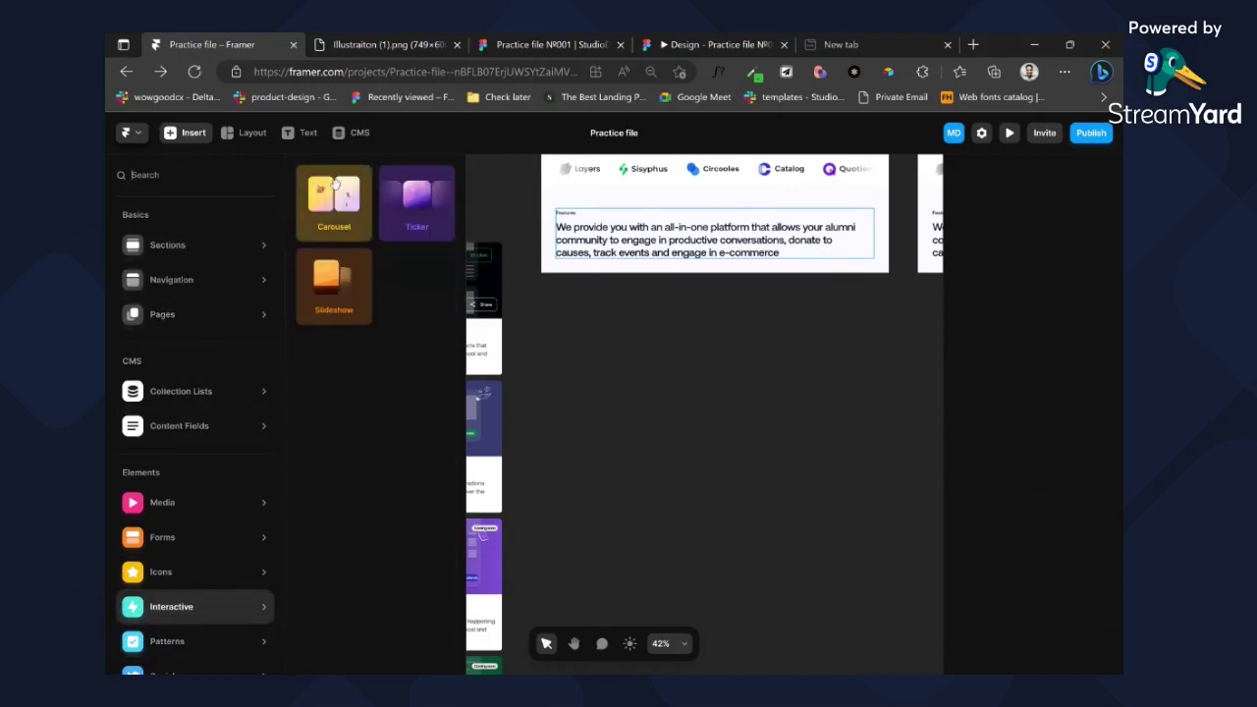
{"action": "left_click_drag", "start_coordinate": [335, 184], "coordinate": [724, 253]}
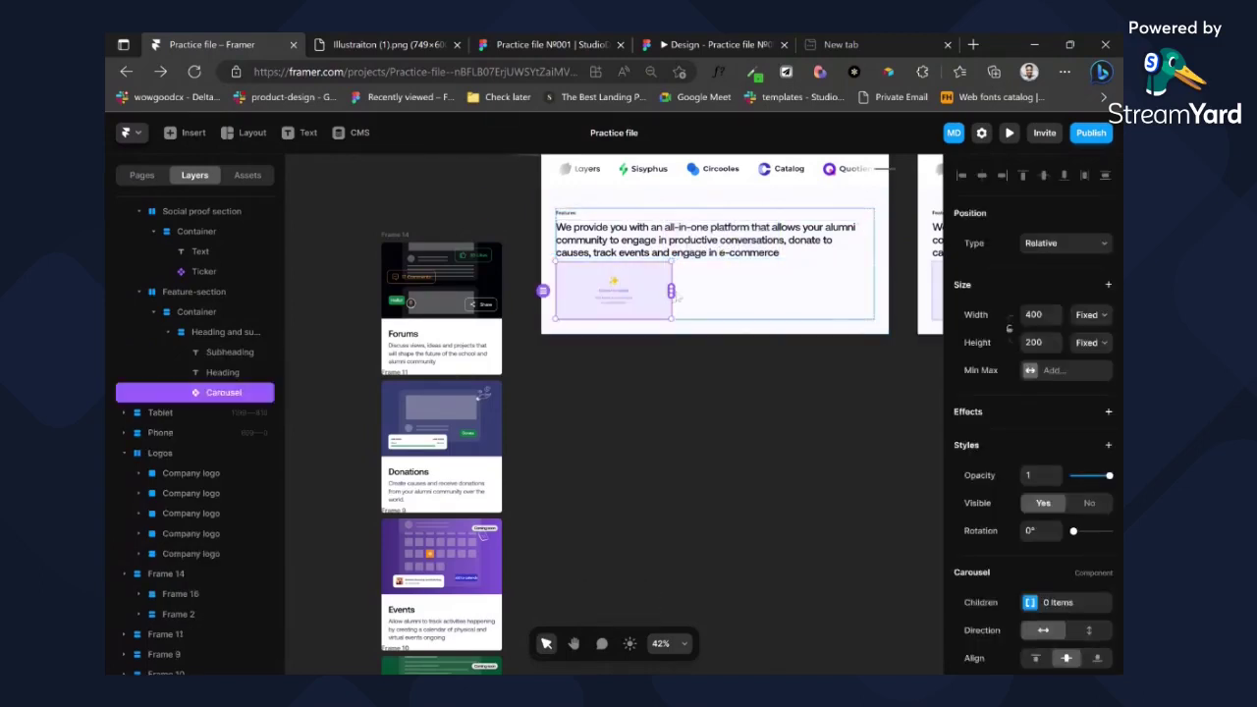
- Connect the Forums, Donations, Events and Jobs & opportunities card frames to the carousel as its first four items
{"action": "scroll", "coordinate": [987, 416], "scroll_direction": "down", "scroll_amount": 4}
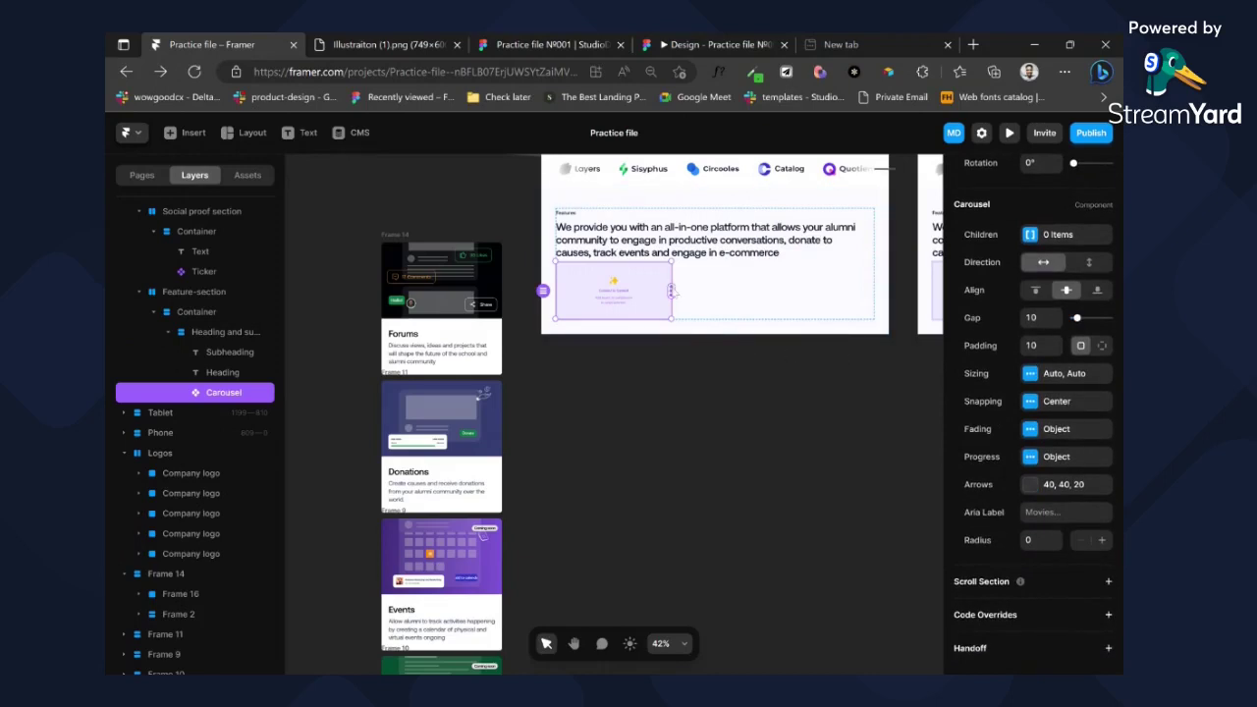
{"action": "left_click_drag", "start_coordinate": [672, 291], "coordinate": [497, 315]}
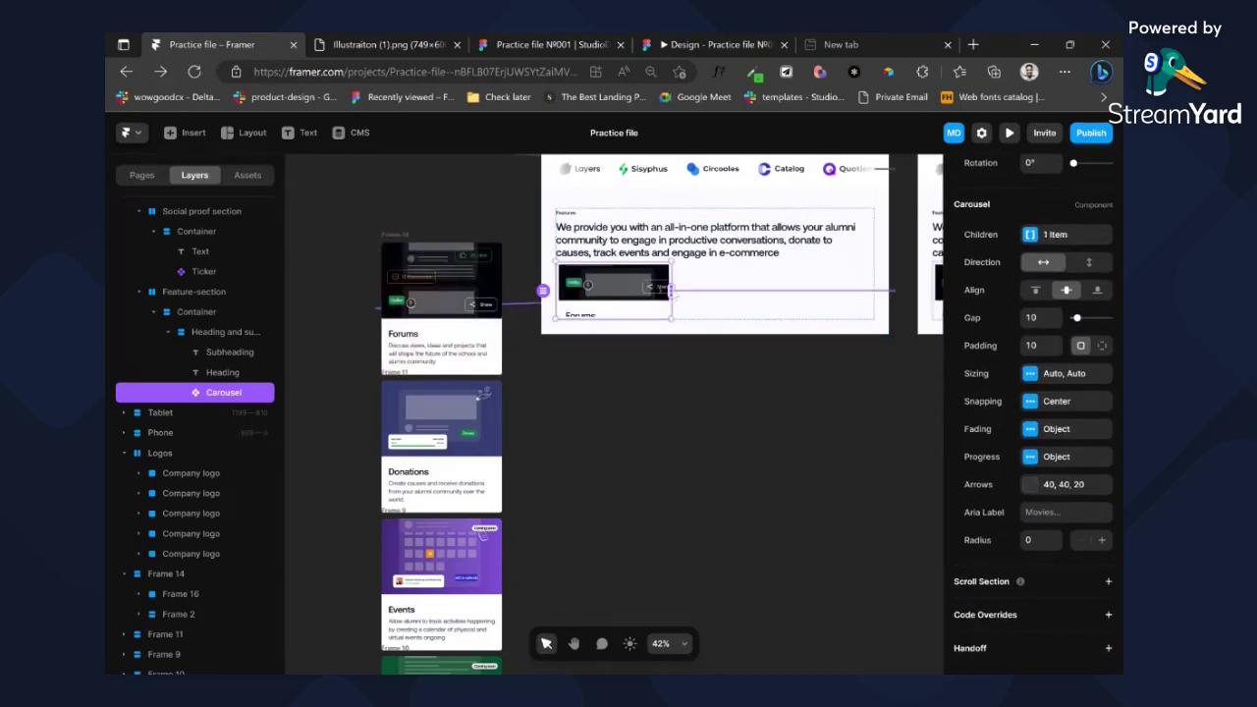
{"action": "left_click_drag", "start_coordinate": [660, 289], "coordinate": [501, 417]}
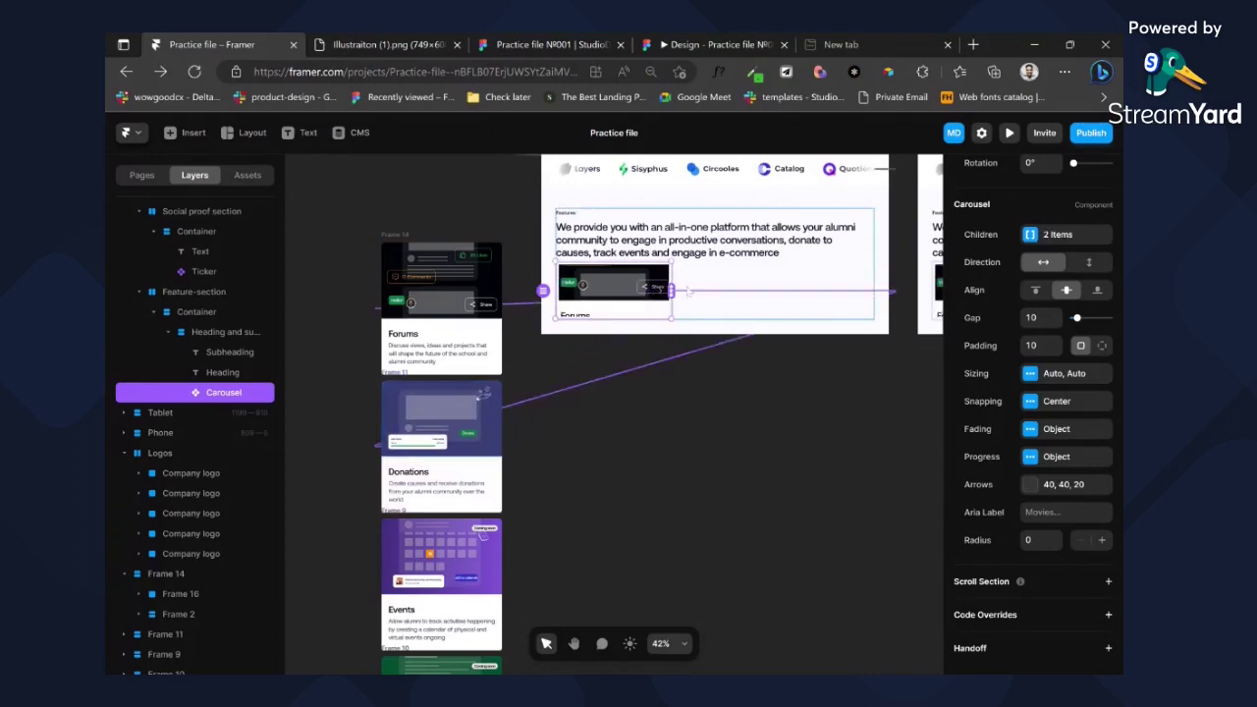
{"action": "left_click_drag", "start_coordinate": [672, 291], "coordinate": [499, 557]}
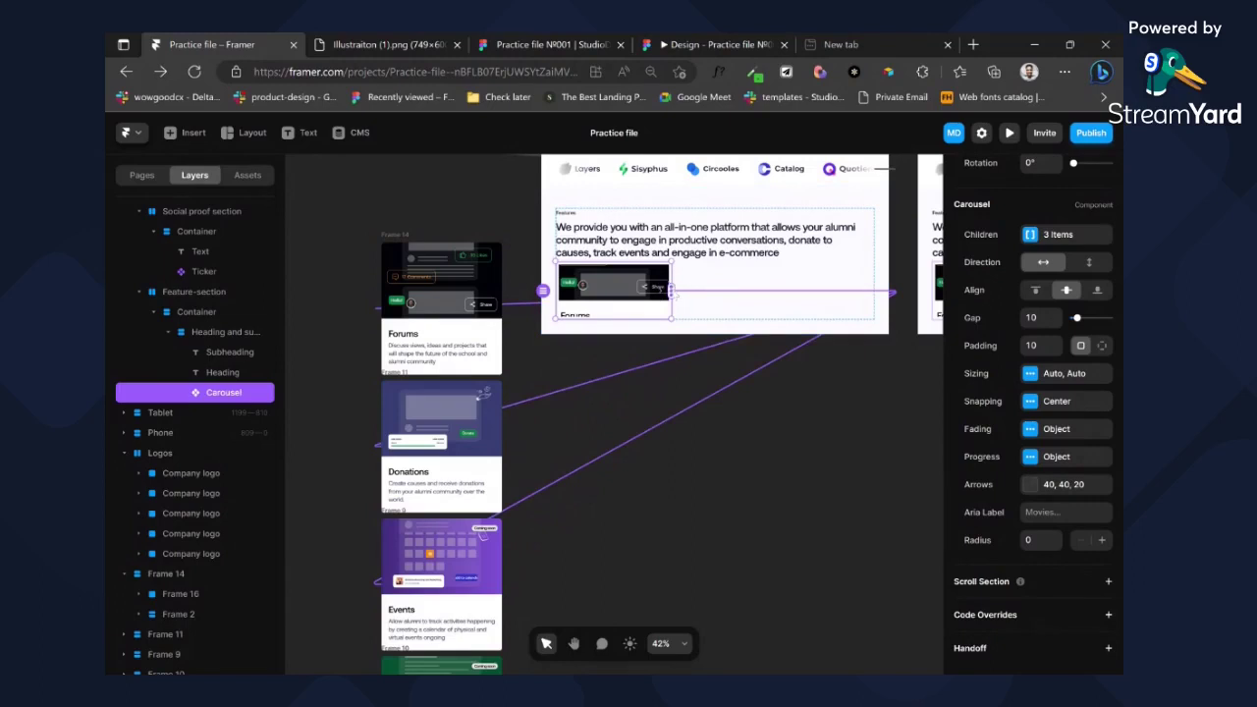
{"action": "left_click_drag", "start_coordinate": [671, 291], "coordinate": [494, 509]}
{"action": "scroll", "coordinate": [608, 486], "scroll_direction": "down", "scroll_amount": 3}
{"action": "scroll", "coordinate": [494, 509], "scroll_direction": "up", "scroll_amount": 4}
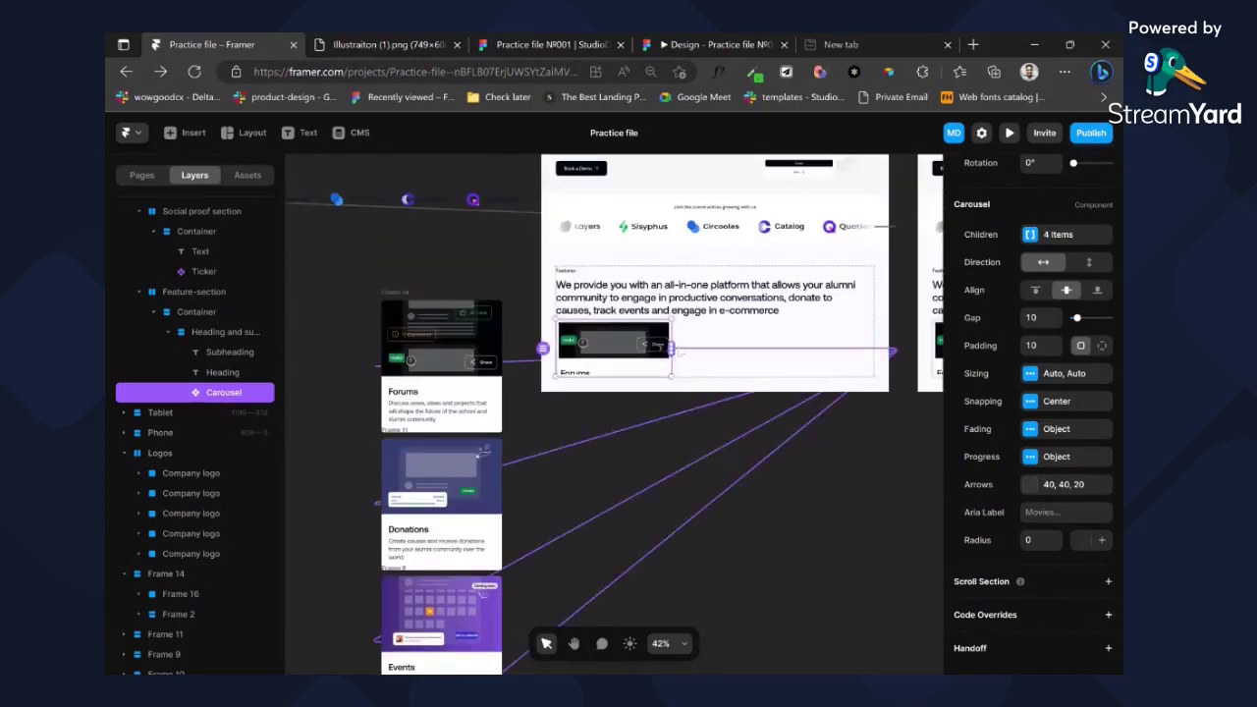
- Connect the Database and Marketplace card frames to the carousel, and select the Database card to check its size
{"action": "left_click_drag", "start_coordinate": [672, 349], "coordinate": [653, 387]}
{"action": "scroll", "coordinate": [702, 512], "scroll_direction": "down", "scroll_amount": 4}
{"action": "scroll", "coordinate": [648, 387], "scroll_direction": "up", "scroll_amount": 6}
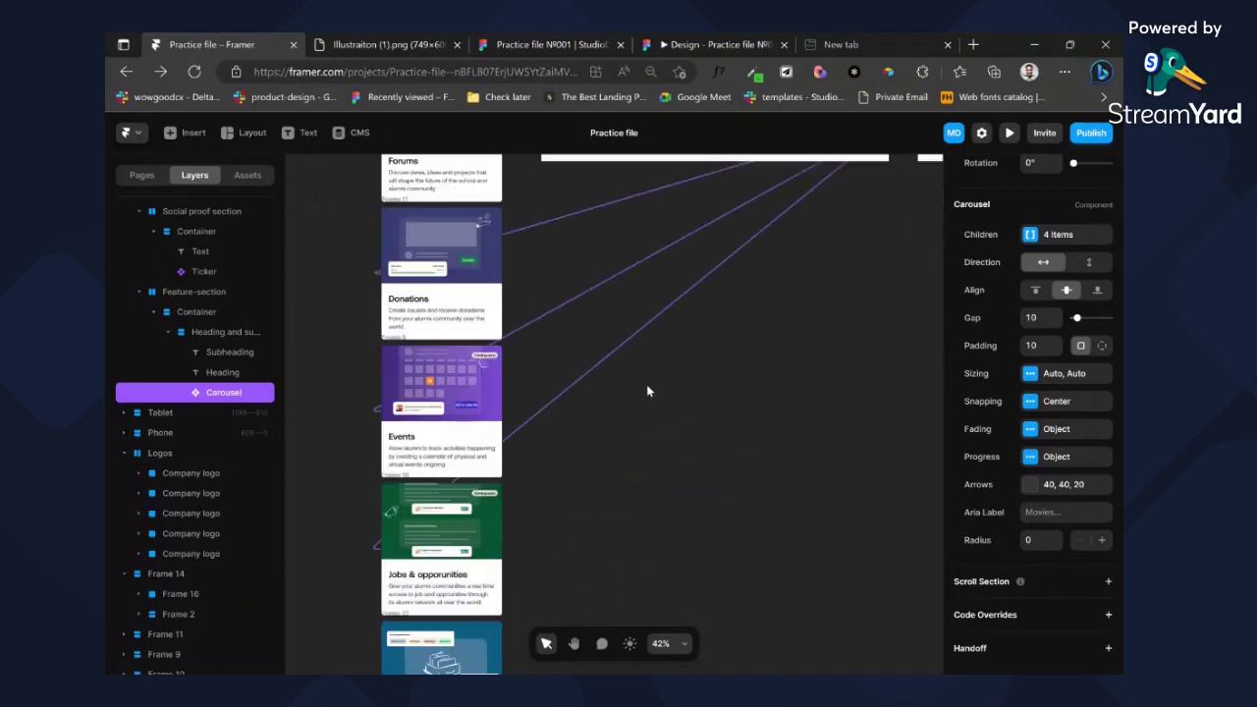
{"action": "left_click_drag", "start_coordinate": [672, 292], "coordinate": [484, 393]}
{"action": "scroll", "coordinate": [648, 479], "scroll_direction": "down", "scroll_amount": 3}
{"action": "scroll", "coordinate": [606, 503], "scroll_direction": "down", "scroll_amount": 2}
{"action": "scroll", "coordinate": [530, 395], "scroll_direction": "up", "scroll_amount": 6}
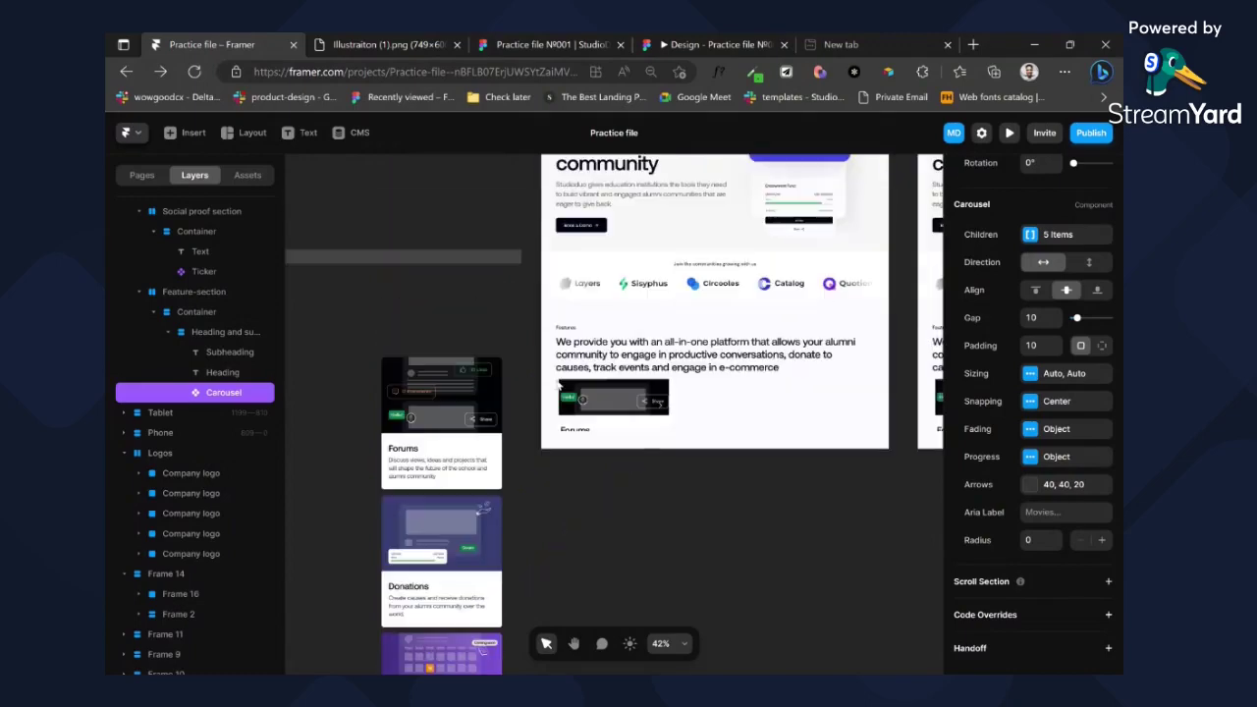
{"action": "scroll", "coordinate": [676, 497], "scroll_direction": "down", "scroll_amount": 5}
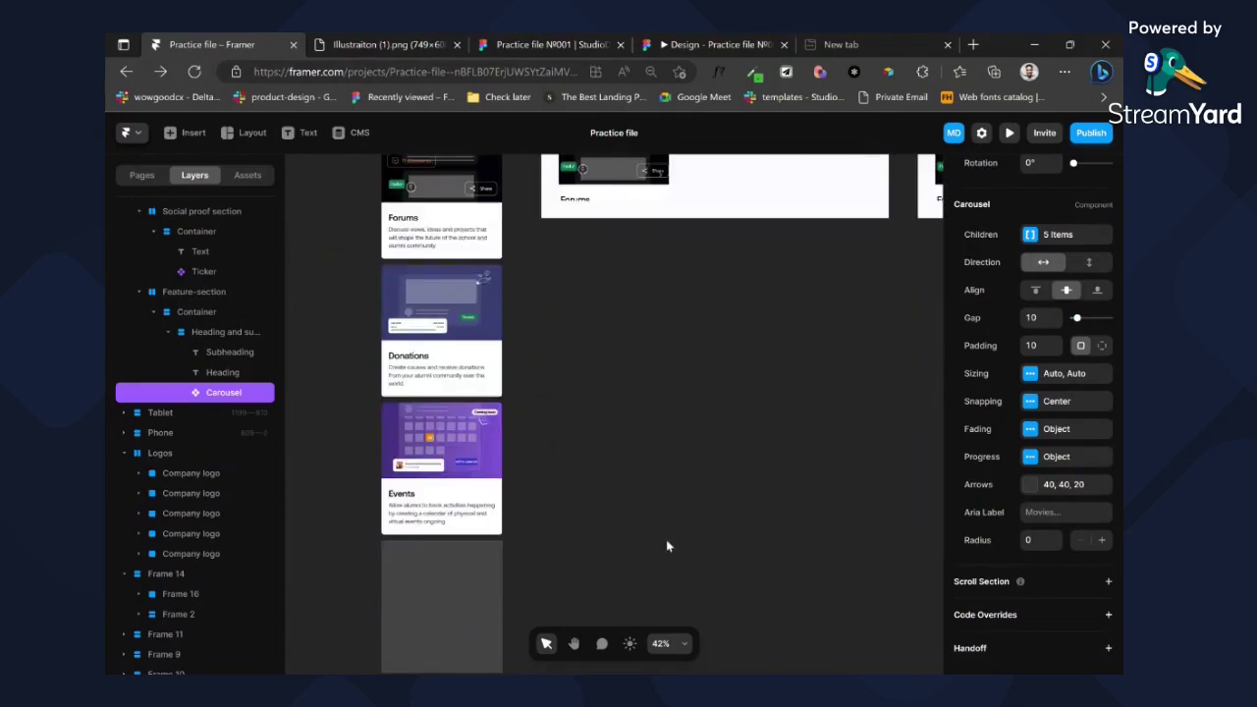
{"action": "scroll", "coordinate": [635, 545], "scroll_direction": "down", "scroll_amount": 3}
{"action": "left_click_drag", "start_coordinate": [609, 541], "coordinate": [493, 537]}
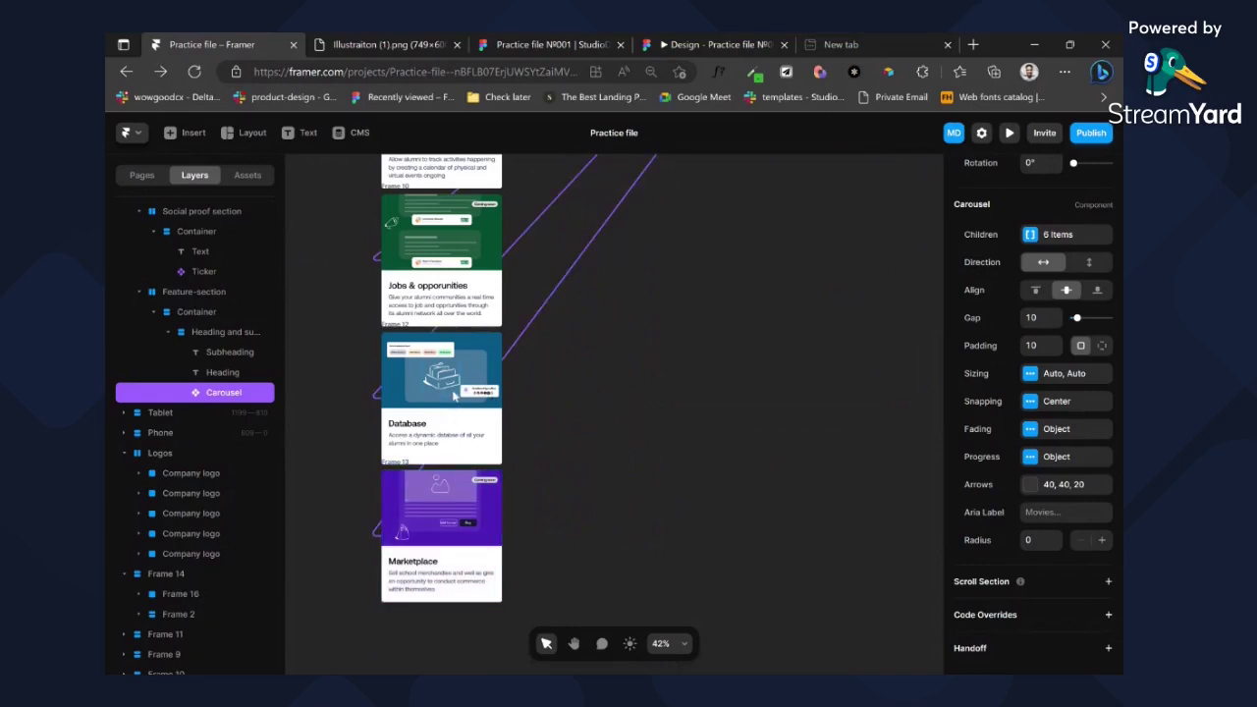
{"action": "left_click", "coordinate": [542, 376]}
{"action": "left_click", "coordinate": [389, 332]}
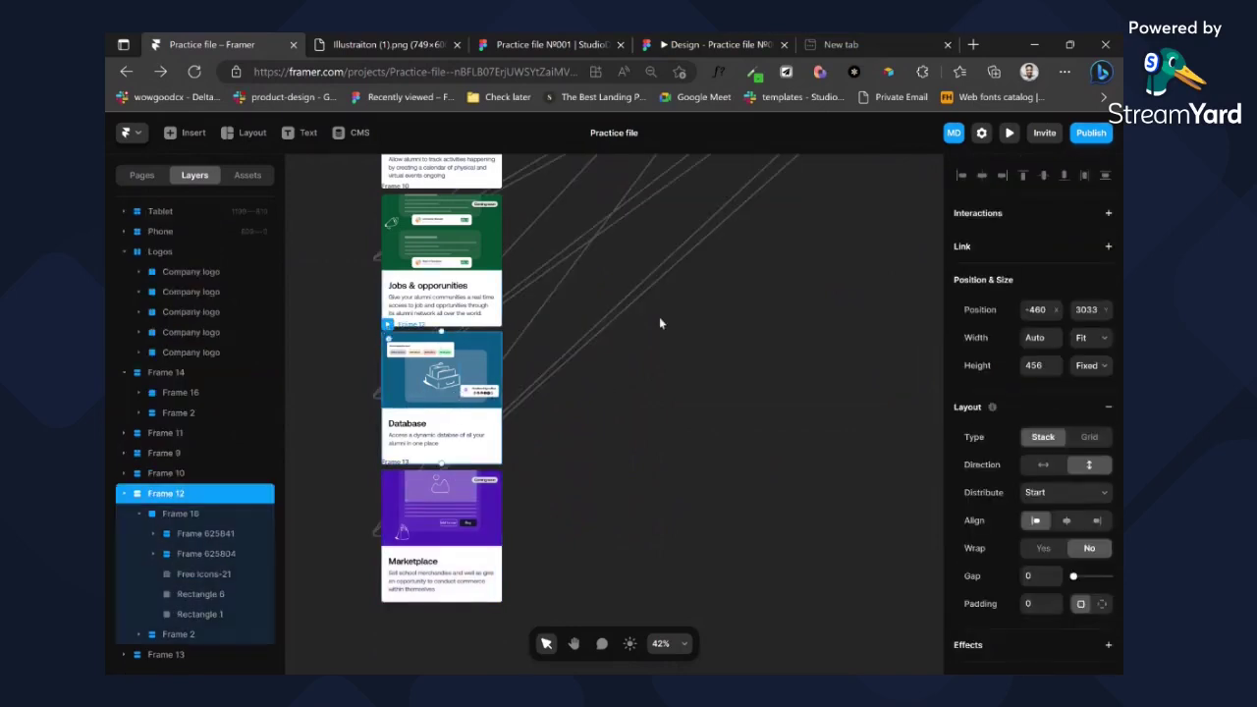
- Set the Features carousel's width to Fill
{"action": "scroll", "coordinate": [796, 401], "scroll_direction": "up", "scroll_amount": 3}
{"action": "scroll", "coordinate": [781, 400], "scroll_direction": "up", "scroll_amount": 5}
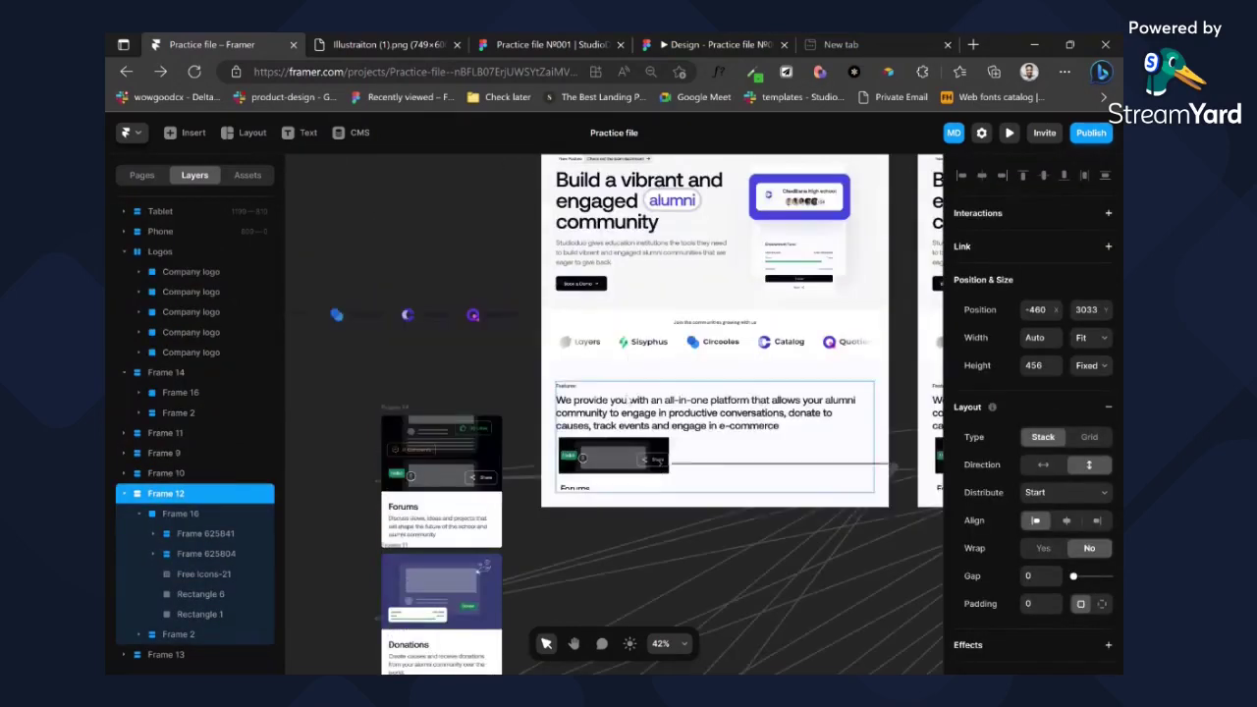
{"action": "left_click", "coordinate": [655, 460]}
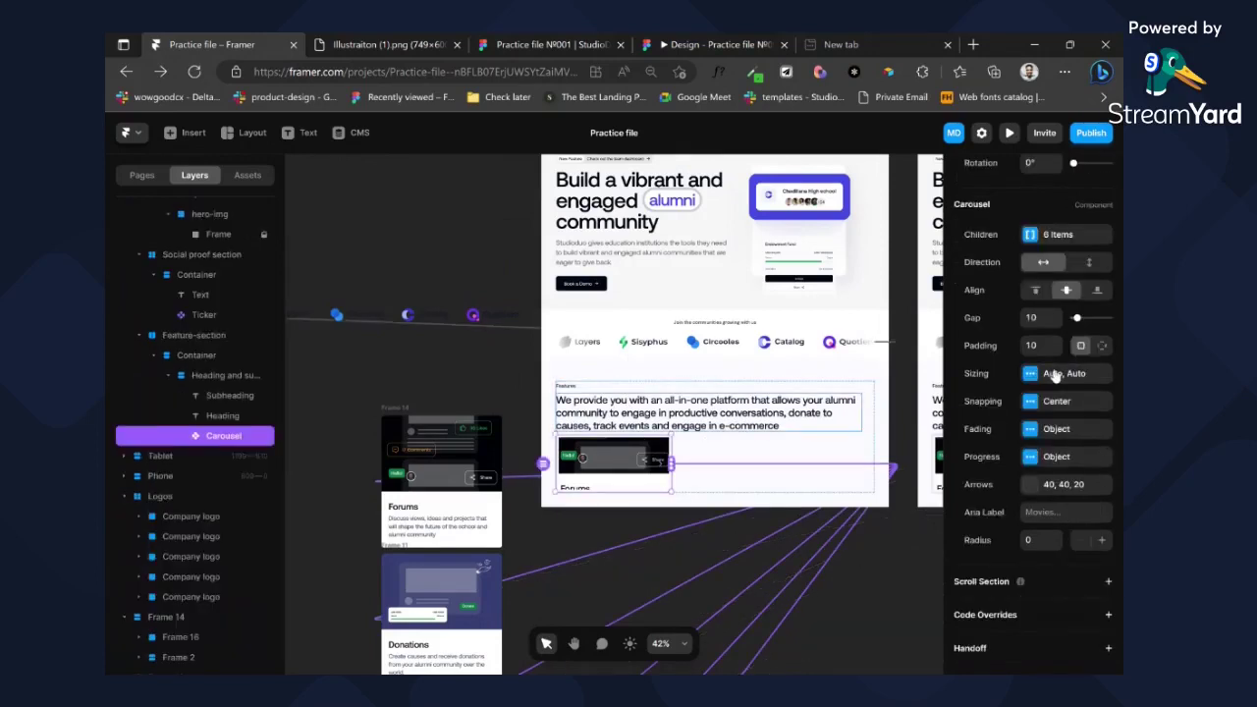
{"action": "scroll", "coordinate": [1056, 374], "scroll_direction": "up", "scroll_amount": 3}
{"action": "scroll", "coordinate": [1080, 403], "scroll_direction": "down", "scroll_amount": 3}
{"action": "scroll", "coordinate": [1065, 407], "scroll_direction": "up", "scroll_amount": 4}
{"action": "left_click", "coordinate": [1088, 314]}
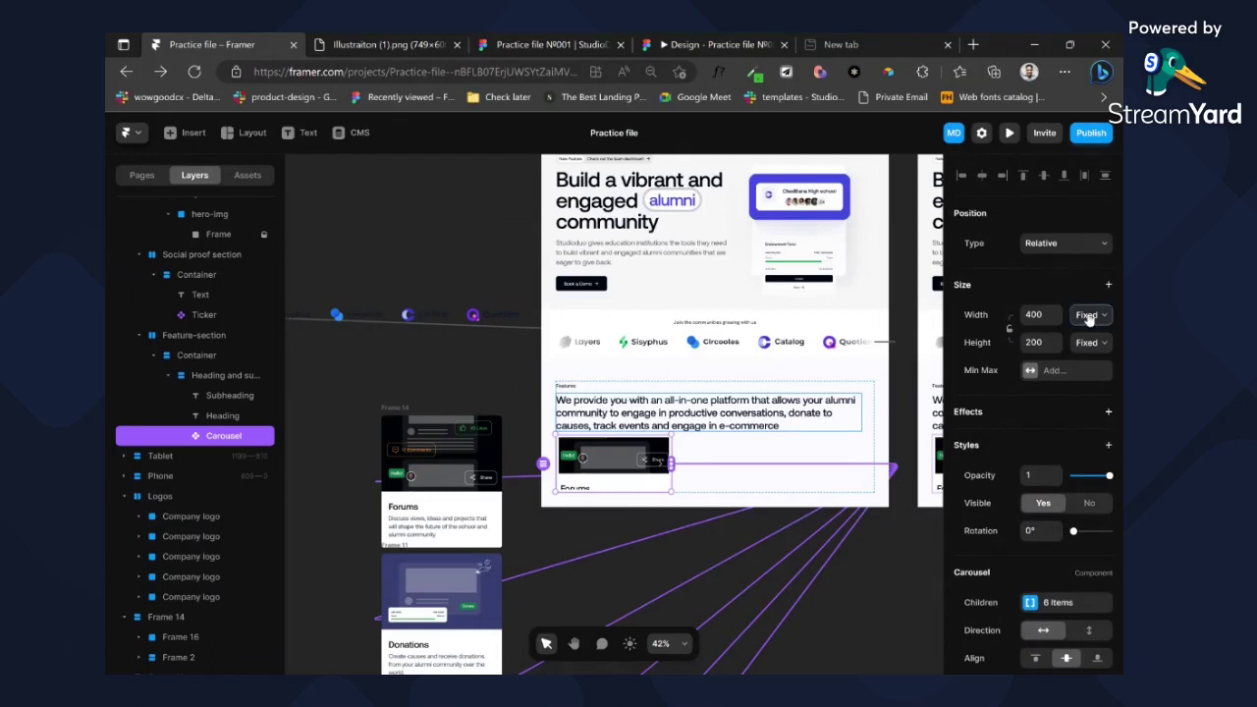
{"action": "key", "text": "ctrl+z"}
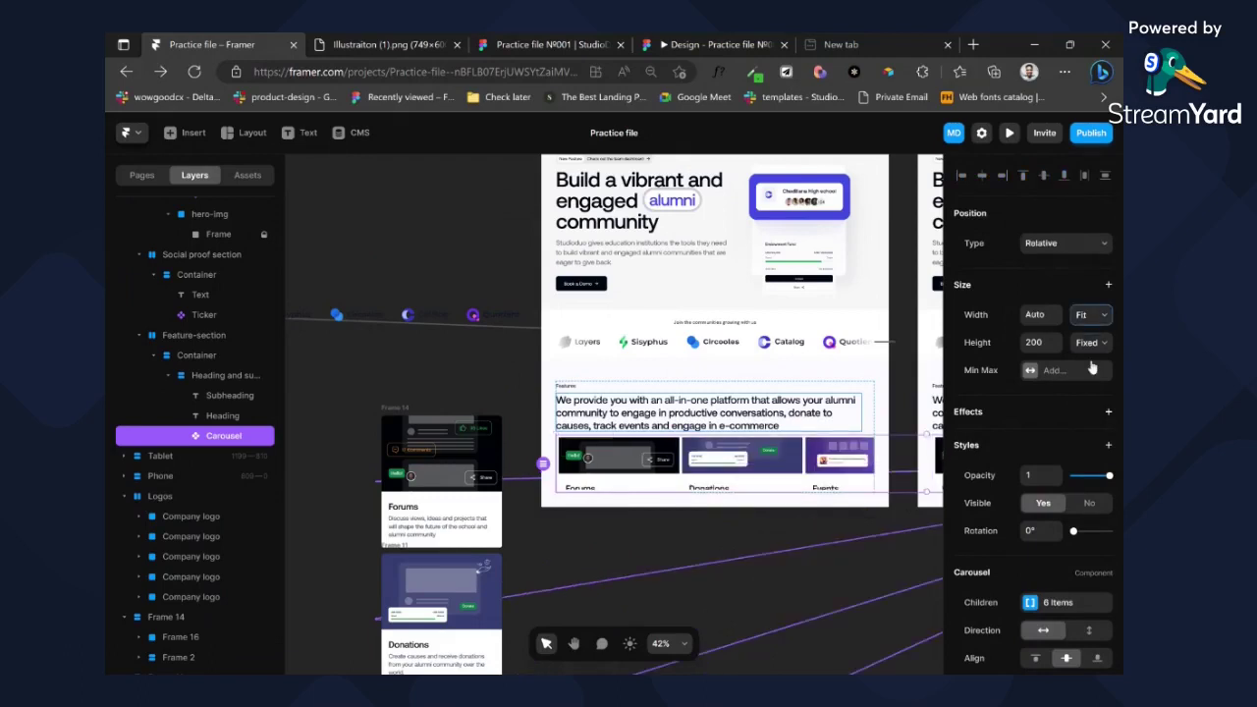
{"action": "left_click", "coordinate": [1082, 316]}
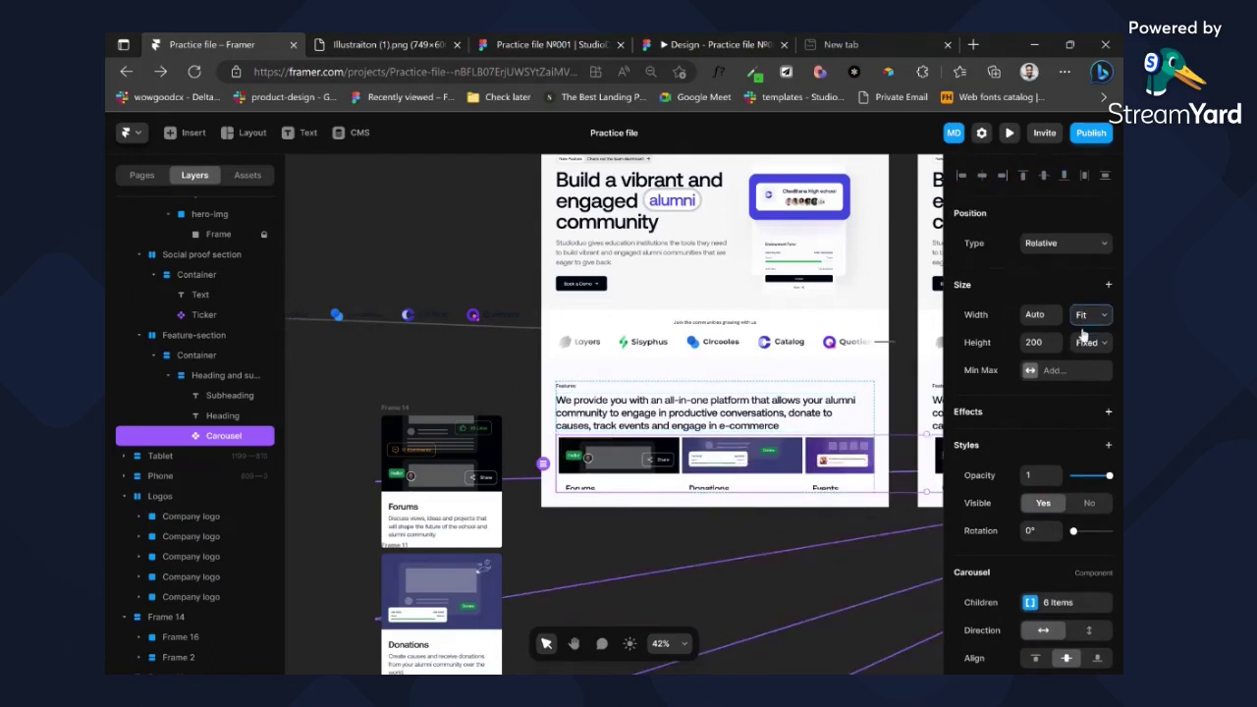
{"action": "left_click", "coordinate": [1085, 336]}
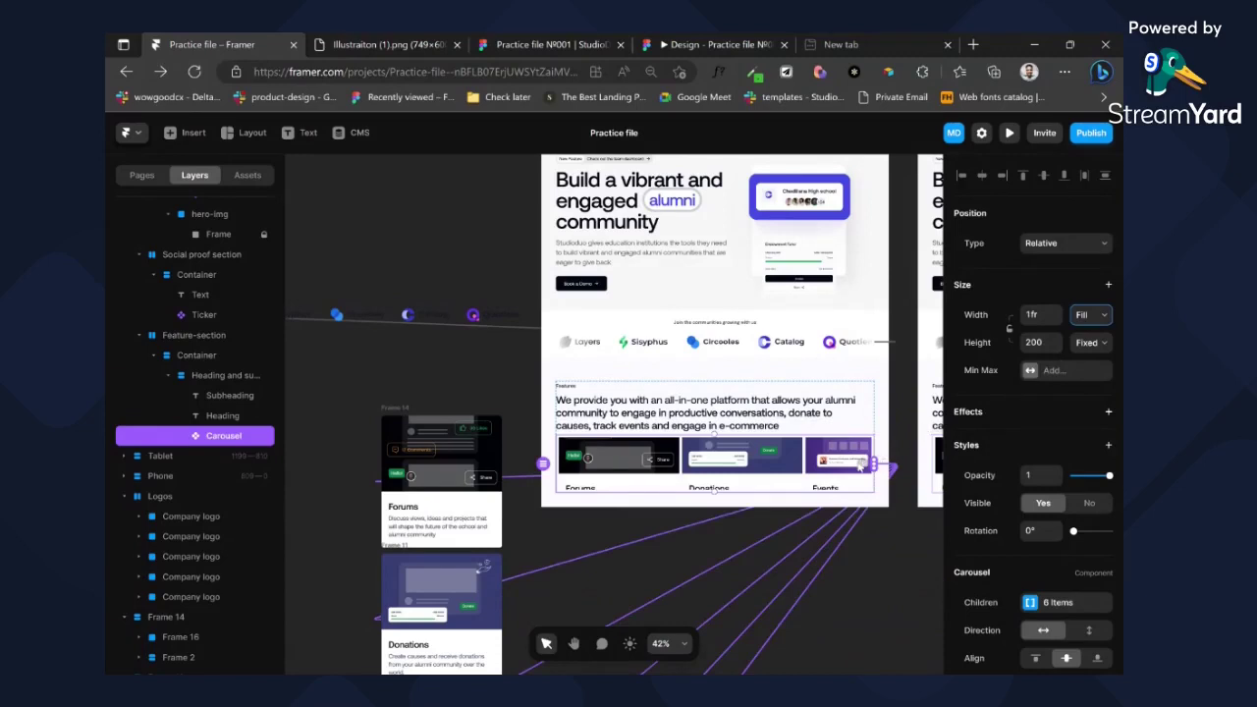
- Set the carousel's fixed height to 456 so it matches the height of the cards
{"action": "scroll", "coordinate": [860, 468], "scroll_direction": "down", "scroll_amount": 3}
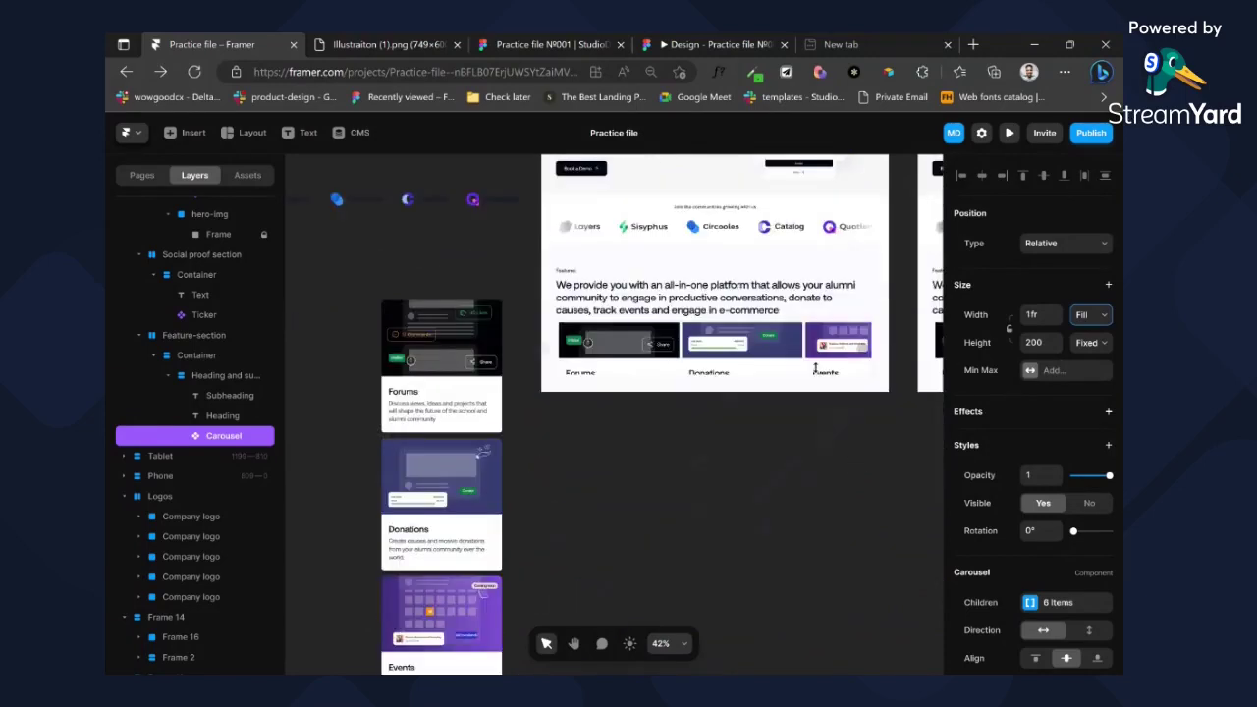
{"action": "left_click", "coordinate": [1033, 342]}
{"action": "type", "text": "456"}
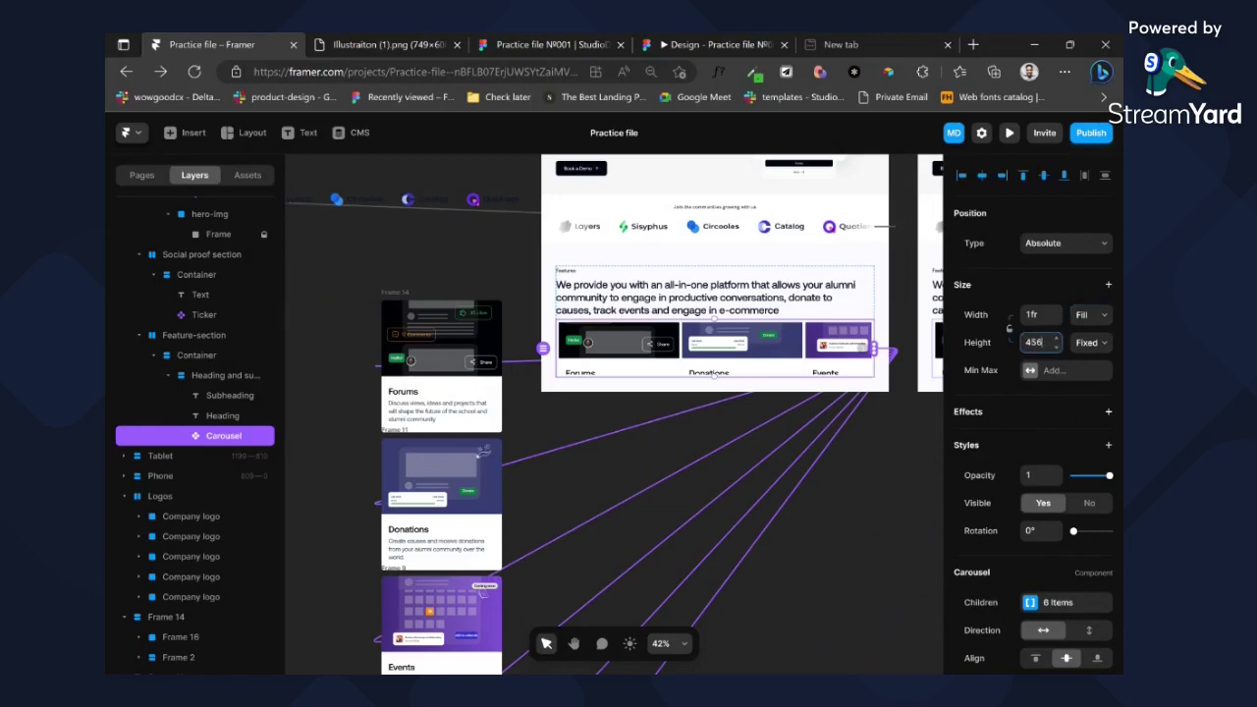
{"action": "key", "text": "Return"}
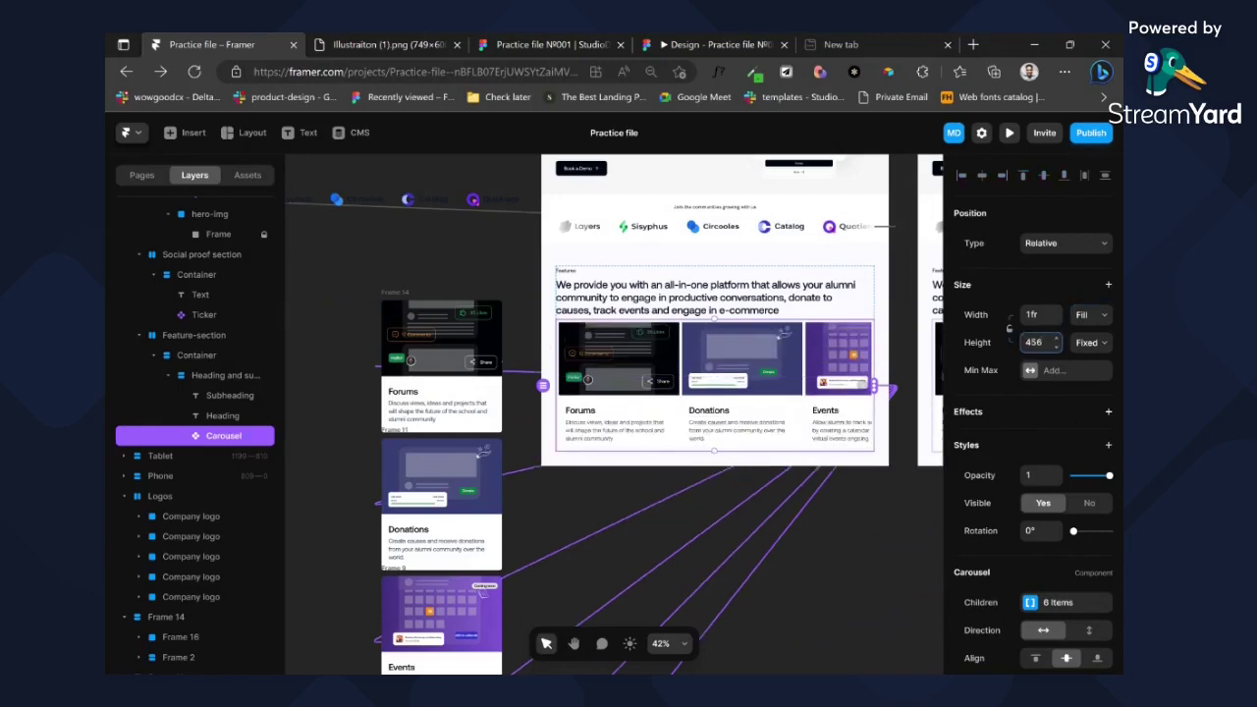
- Try a gap of 56 on the stack that holds the subheading, heading and carousel
{"action": "left_click", "coordinate": [871, 306]}
{"action": "scroll", "coordinate": [1041, 500], "scroll_direction": "down", "scroll_amount": 3}
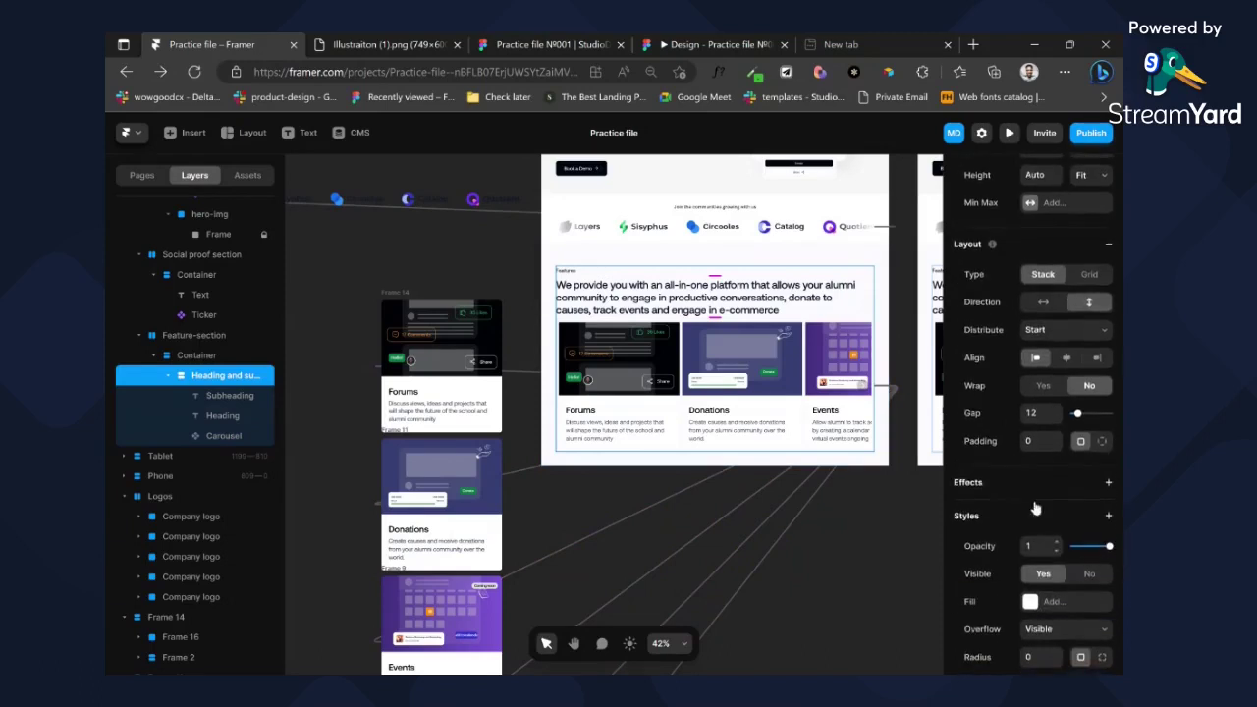
{"action": "left_click", "coordinate": [1038, 414]}
{"action": "type", "text": "56"}
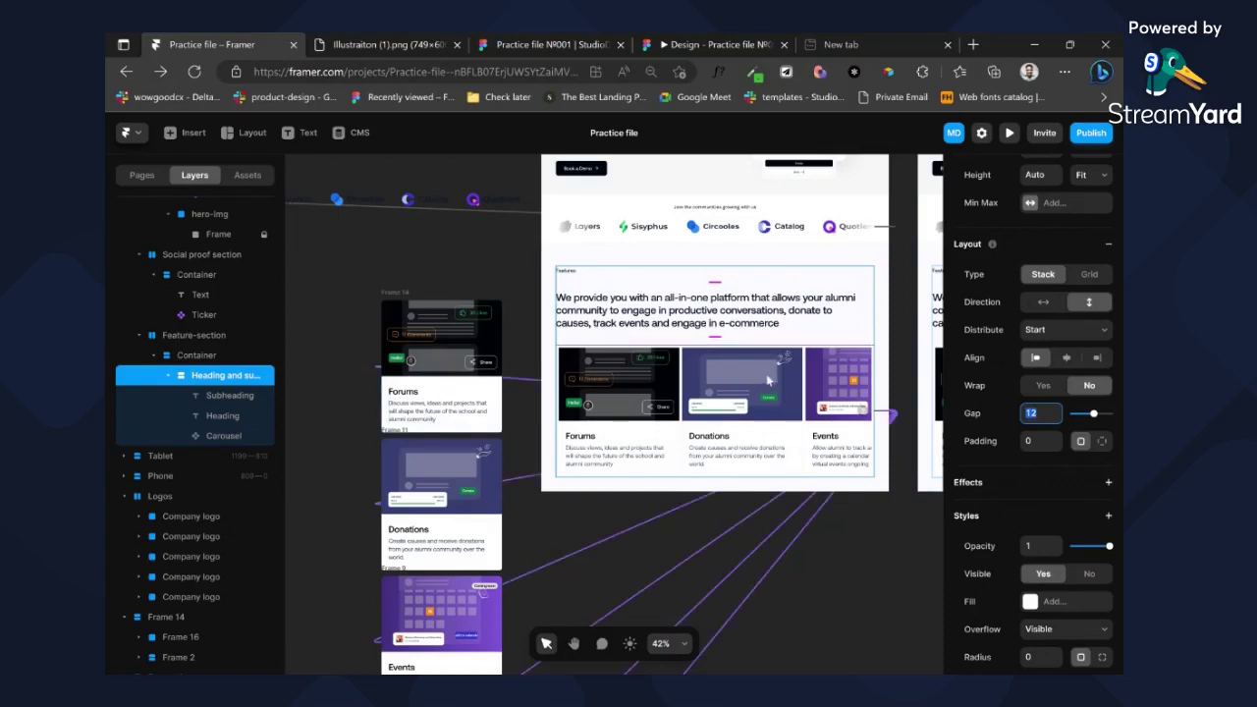
{"action": "left_click", "coordinate": [940, 521]}
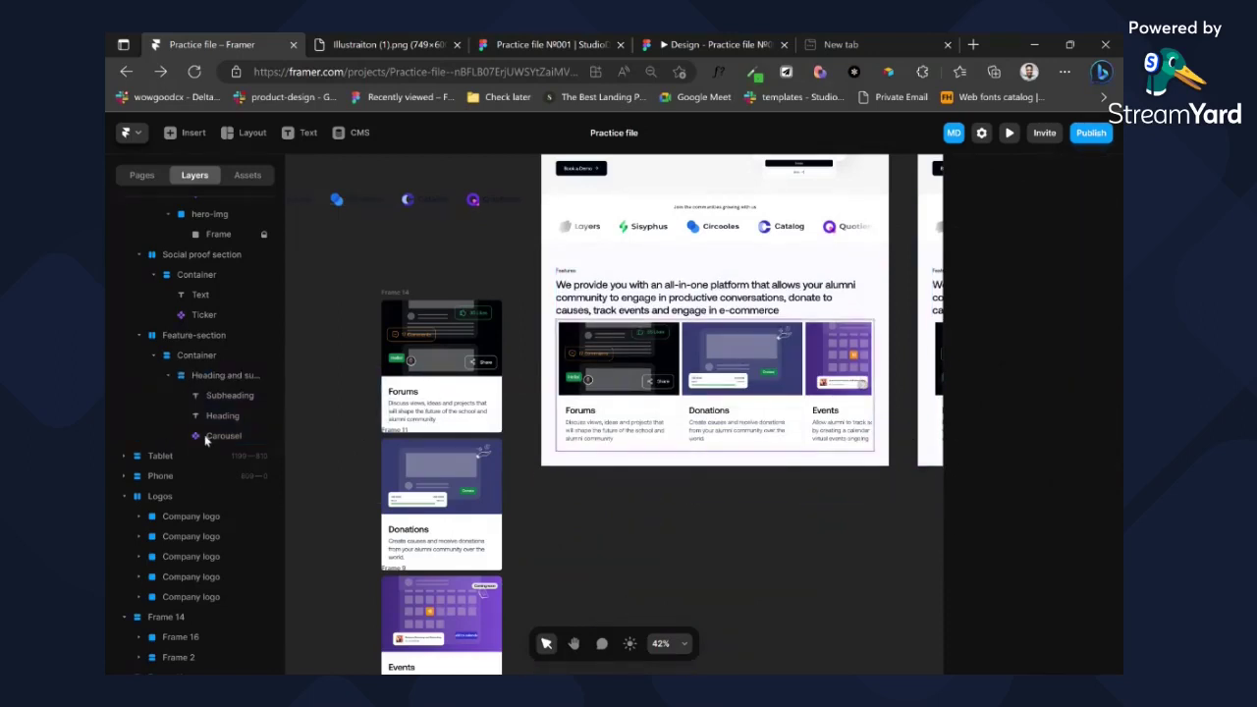
- Move the carousel out of the heading stack directly into the Features container, and set the container's gap to 56
{"action": "left_click_drag", "start_coordinate": [218, 435], "coordinate": [206, 372]}
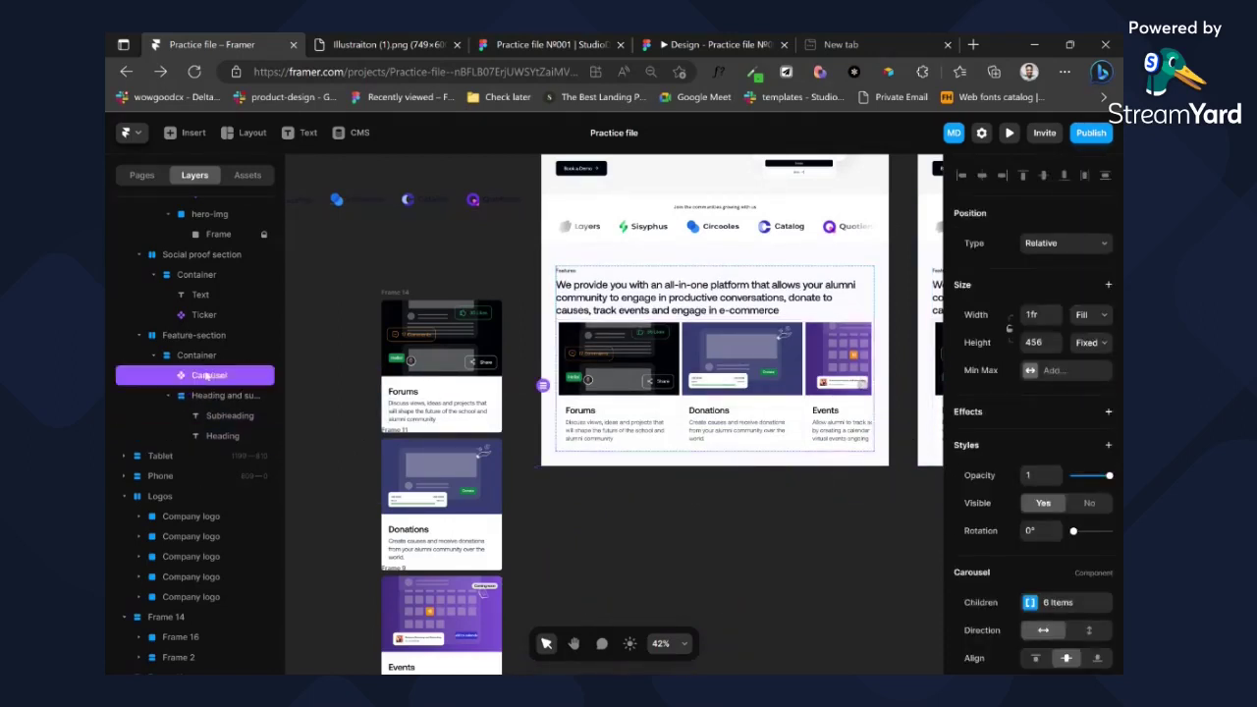
{"action": "left_click", "coordinate": [202, 354]}
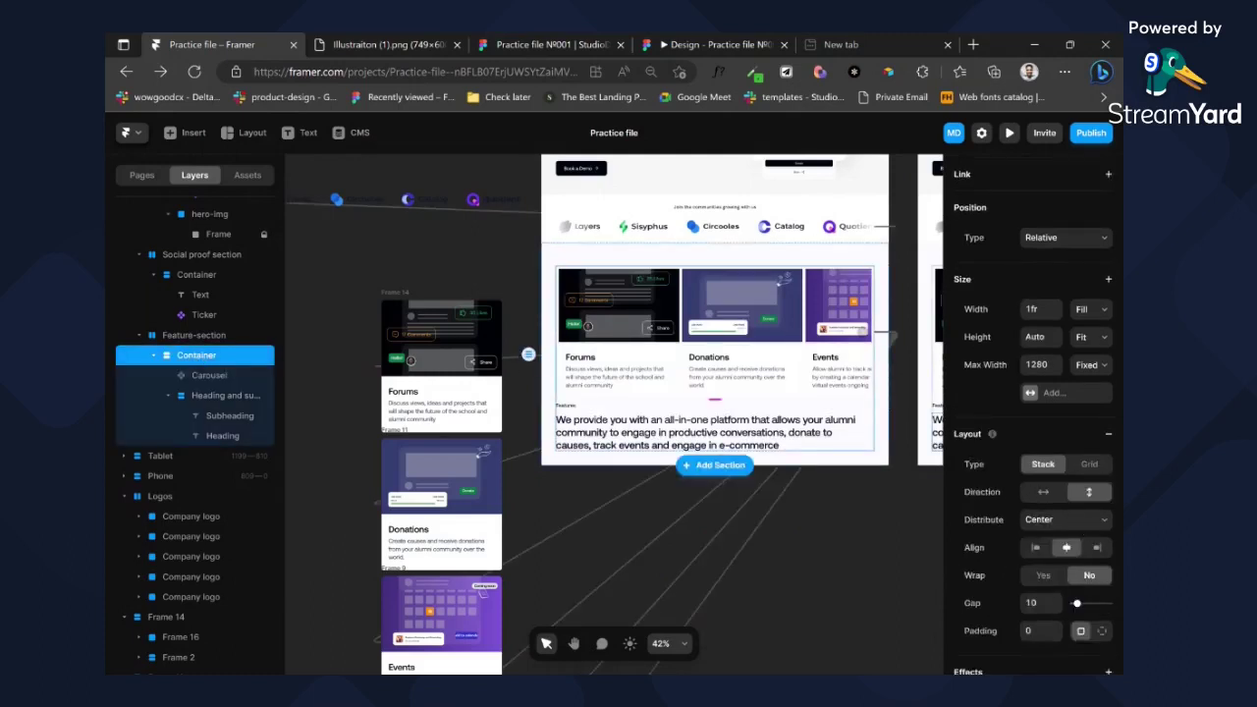
{"action": "left_click", "coordinate": [1031, 603]}
{"action": "type", "text": "56"}
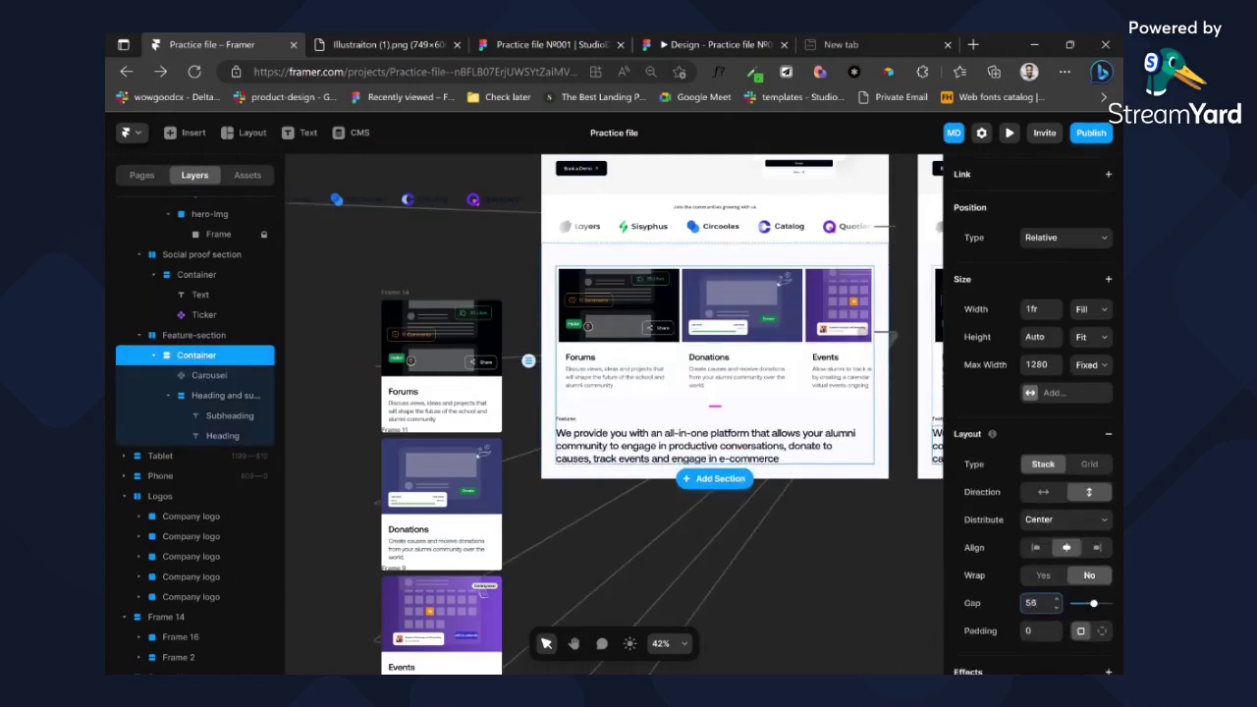
- Reorder the Features container so the heading and subheading stack sits above the carousel
{"action": "left_click", "coordinate": [607, 420]}
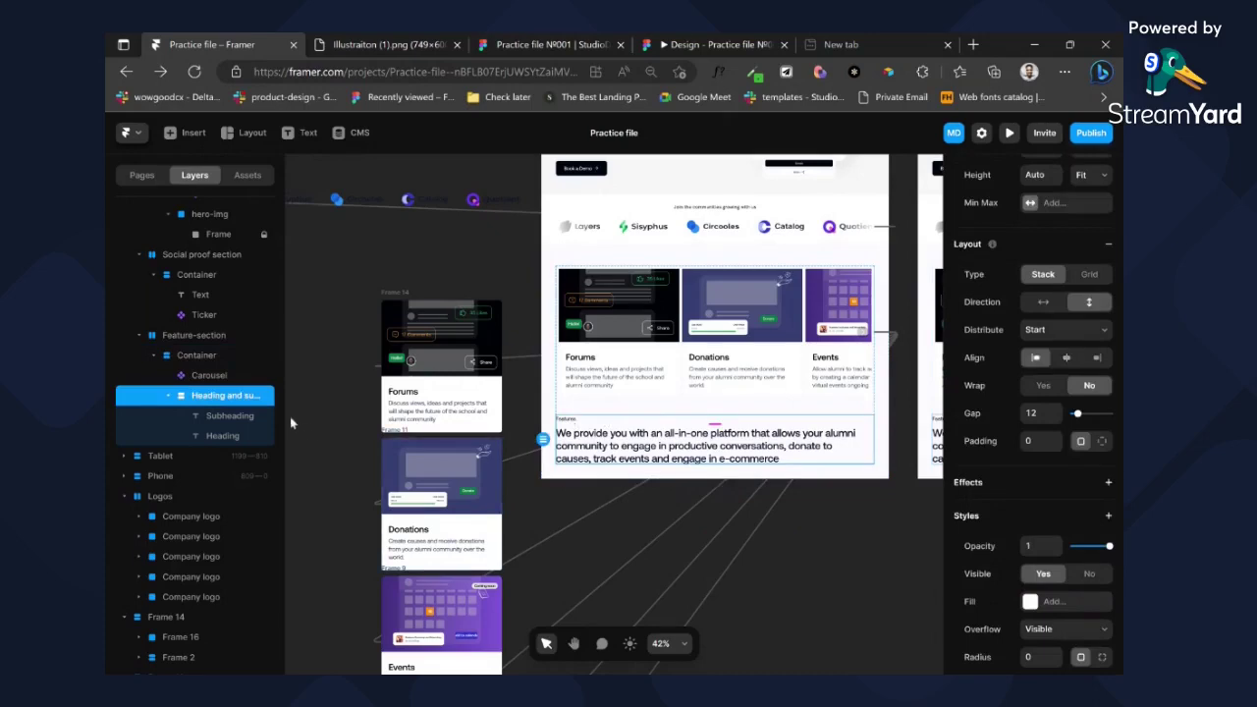
{"action": "key", "text": "Up"}
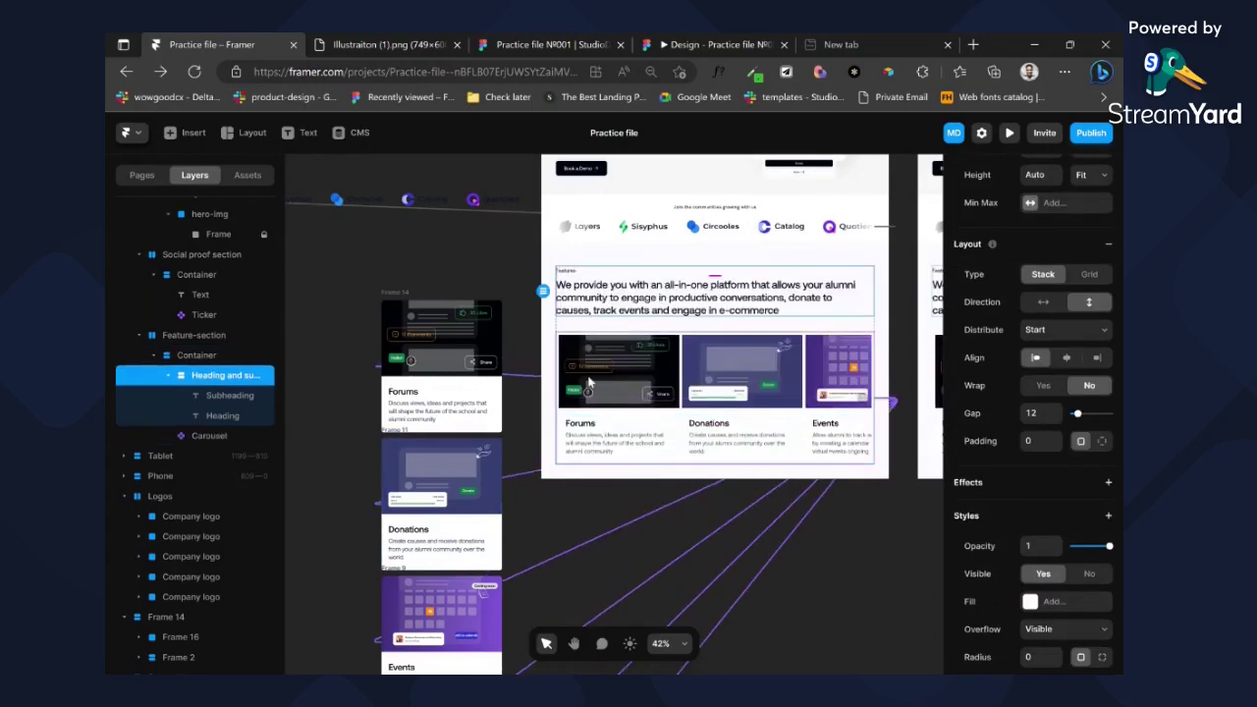
{"action": "left_click", "coordinate": [797, 332]}
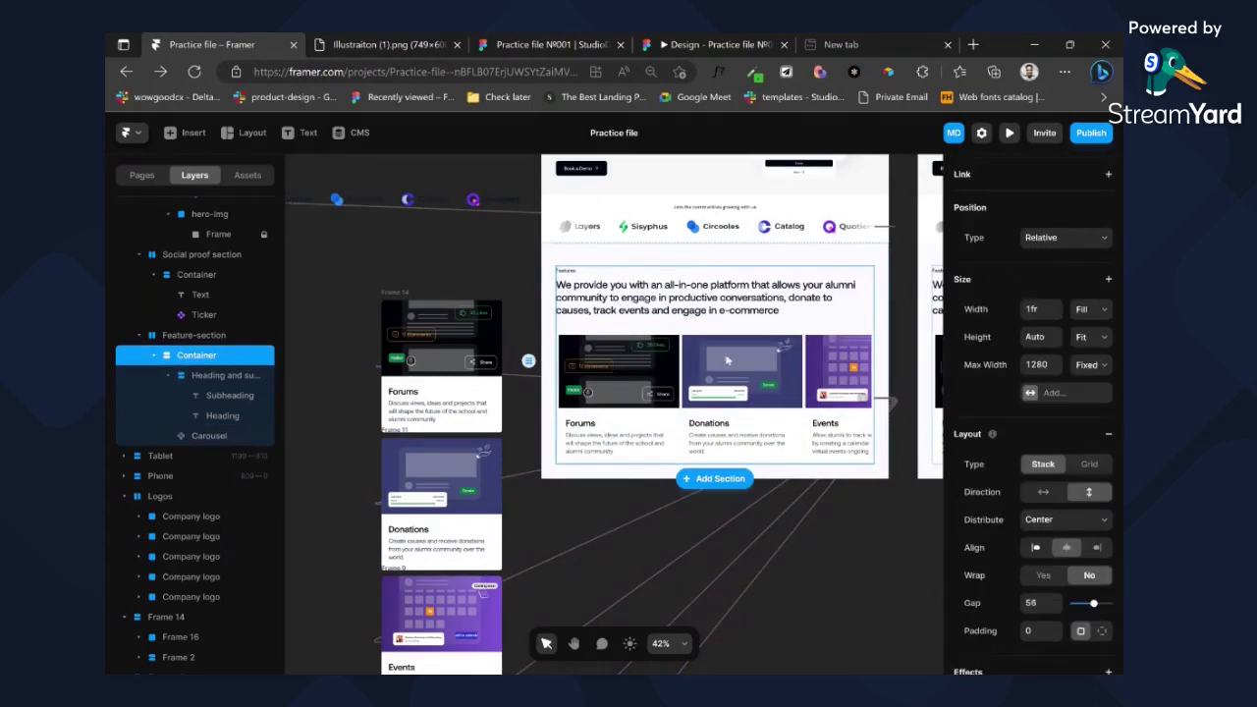
- Open a preview of the page from the Desktop breakpoint
{"action": "scroll", "coordinate": [550, 203], "scroll_direction": "up", "scroll_amount": 4}
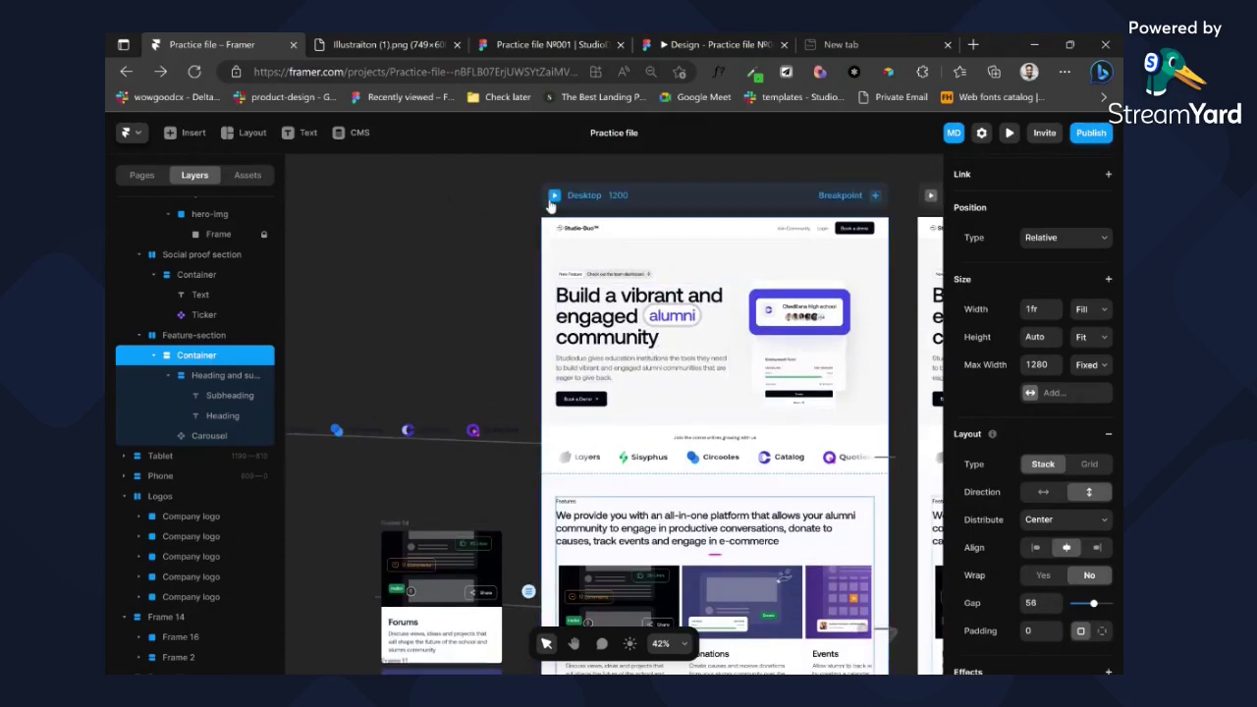
{"action": "left_click", "coordinate": [552, 198]}
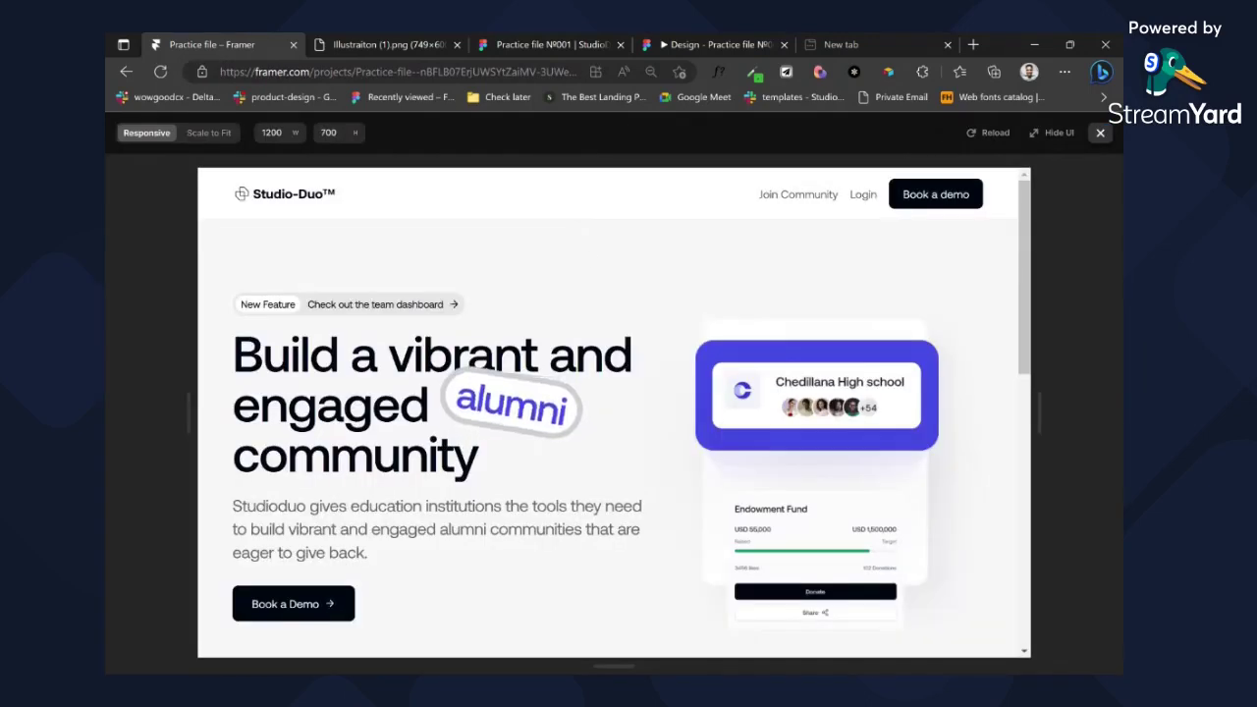
- Check the feature cards' sideways scrolling in the preview, close it, and review the carousel's component settings
{"action": "scroll", "coordinate": [578, 238], "scroll_direction": "down", "scroll_amount": 4}
{"action": "scroll", "coordinate": [614, 413], "scroll_direction": "down", "scroll_amount": 3}
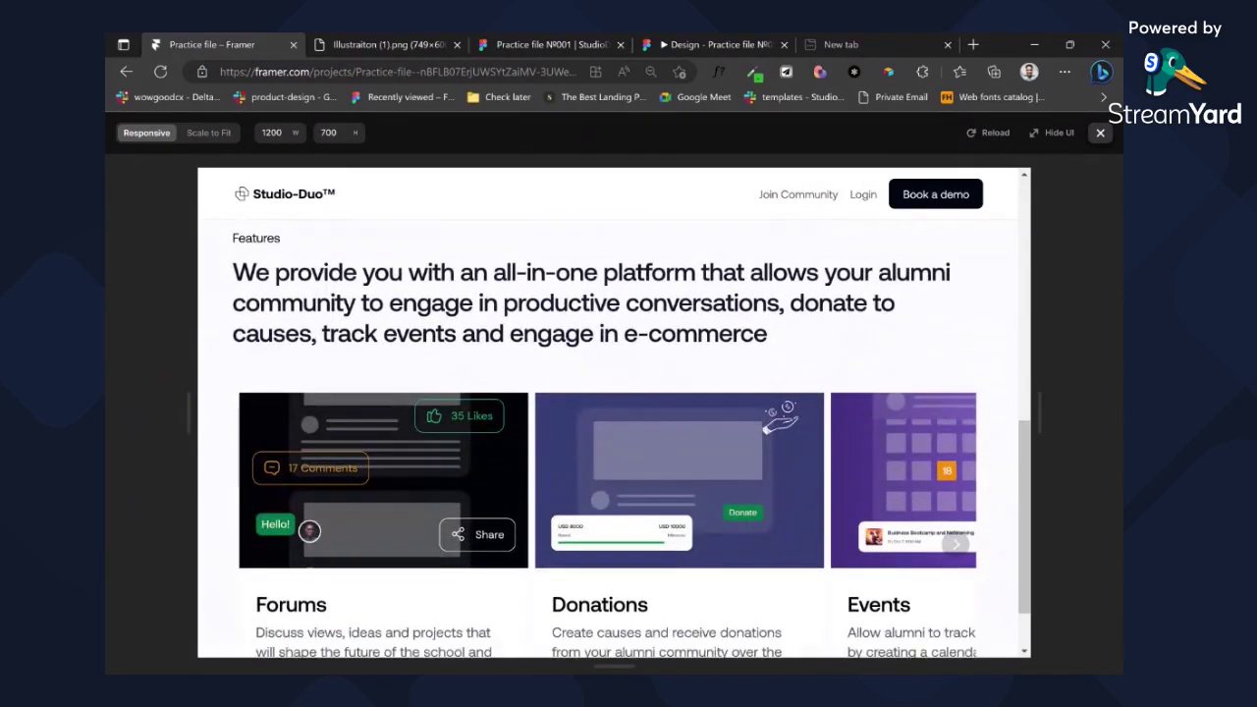
{"action": "scroll", "coordinate": [606, 525], "scroll_direction": "right", "scroll_amount": 1}
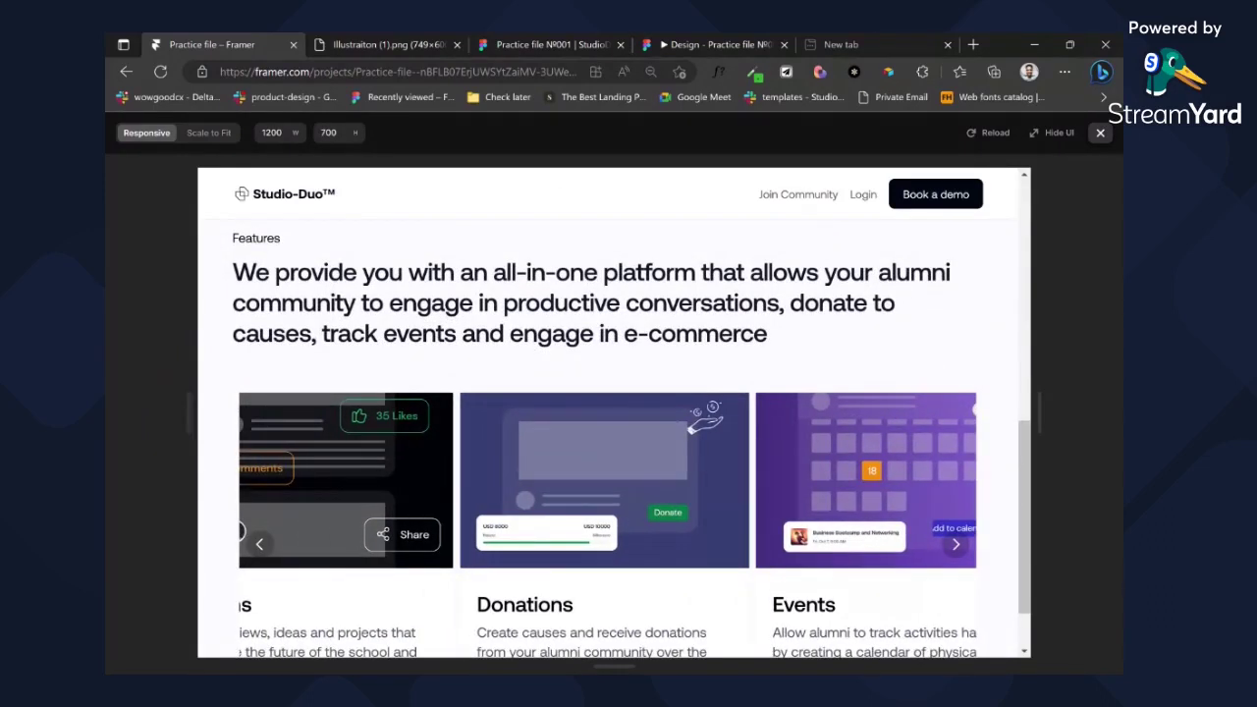
{"action": "scroll", "coordinate": [614, 413], "scroll_direction": "down", "scroll_amount": 1}
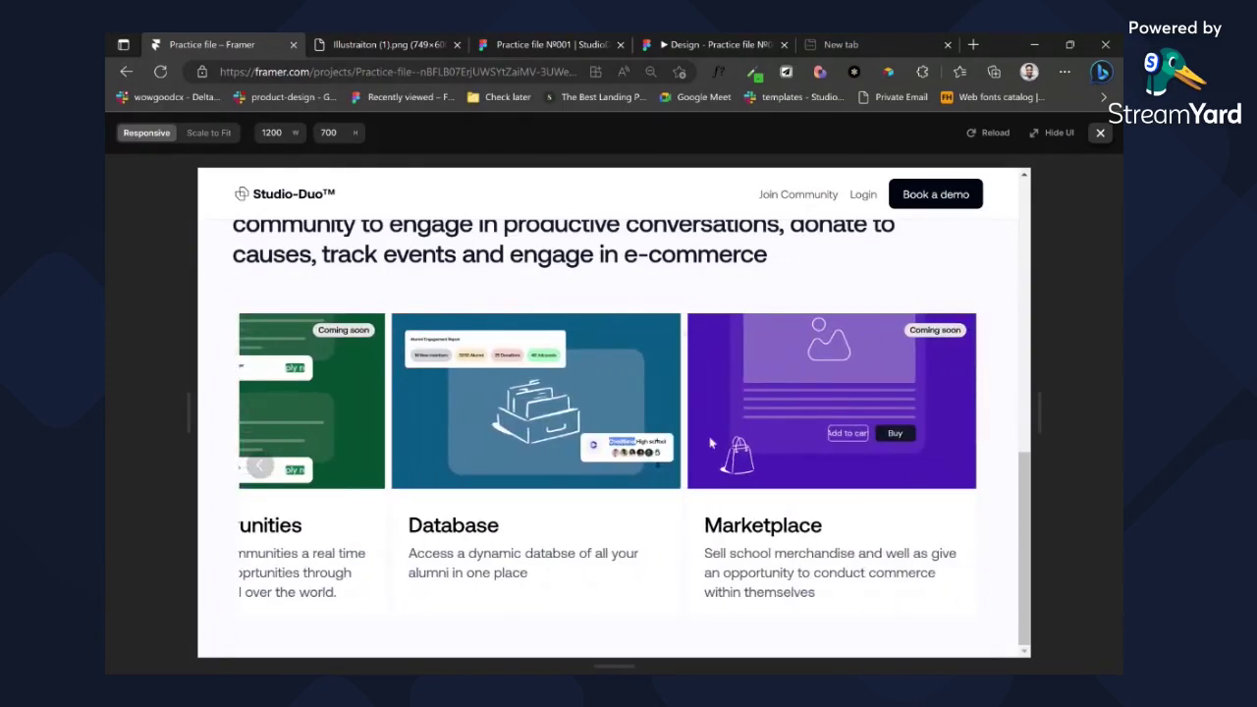
{"action": "left_click_drag", "start_coordinate": [615, 441], "coordinate": [785, 443]}
{"action": "left_click", "coordinate": [712, 292]}
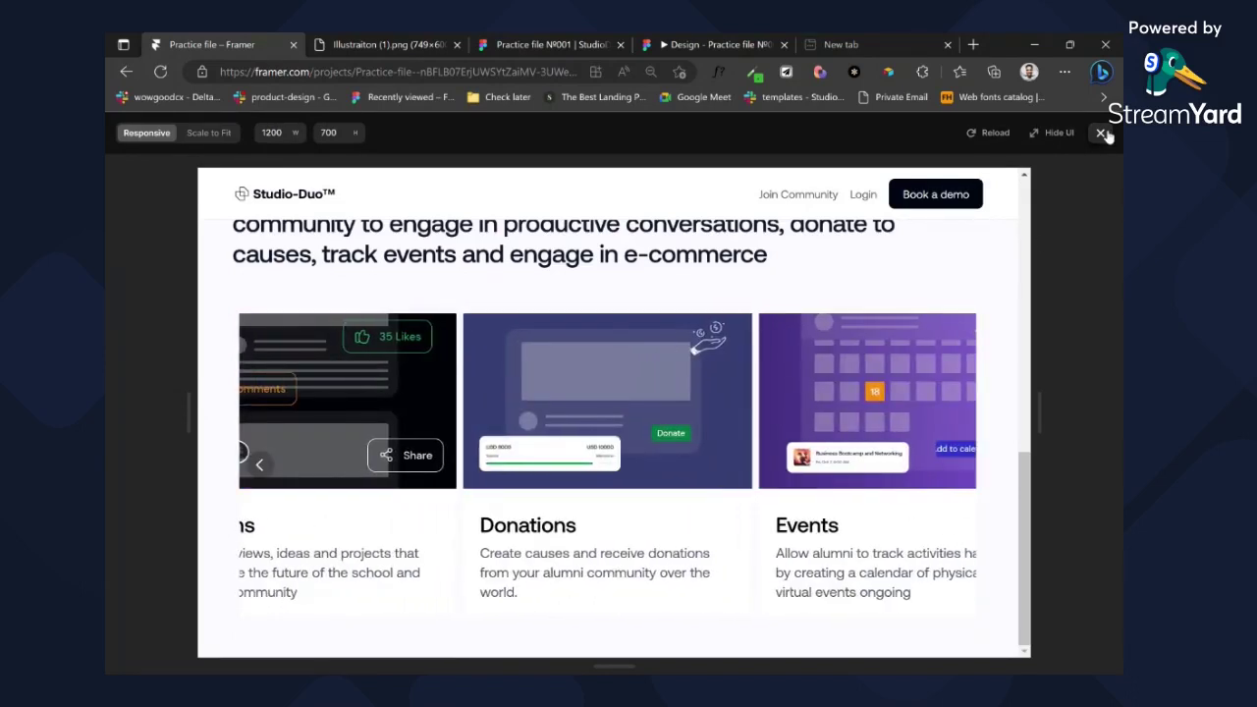
{"action": "left_click", "coordinate": [1102, 134]}
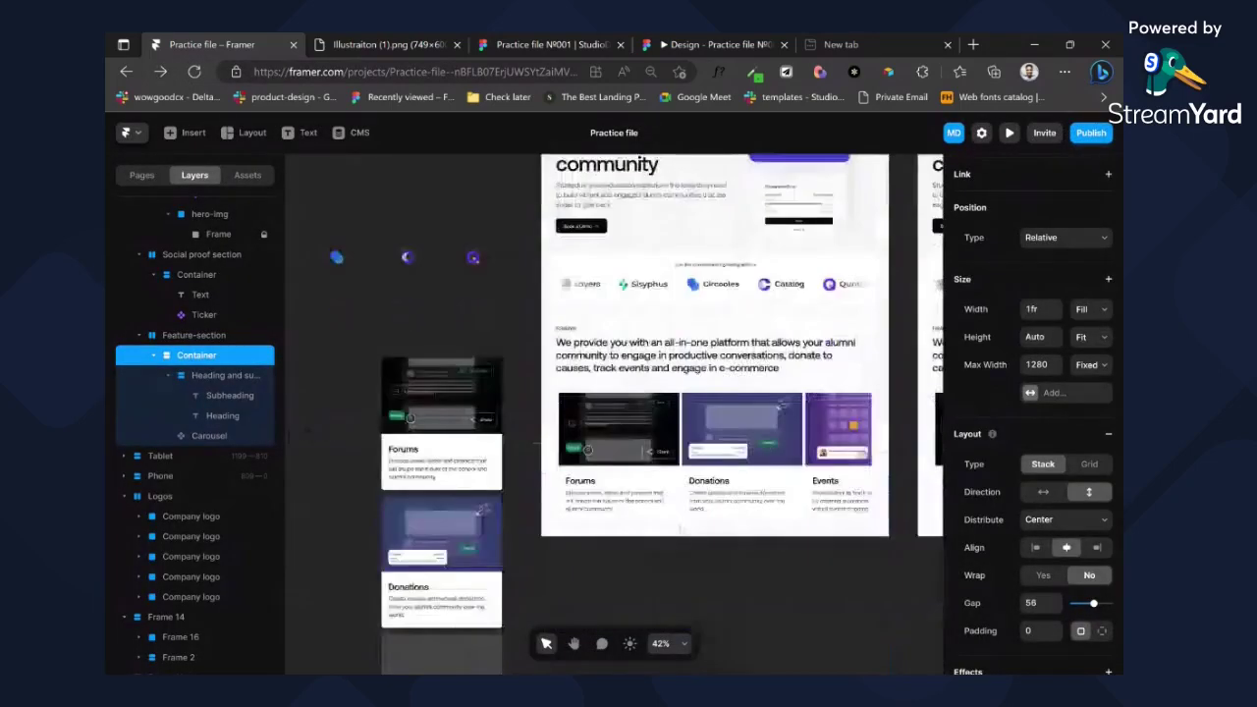
{"action": "double_click", "coordinate": [765, 464]}
{"action": "scroll", "coordinate": [1008, 488], "scroll_direction": "down", "scroll_amount": 3}
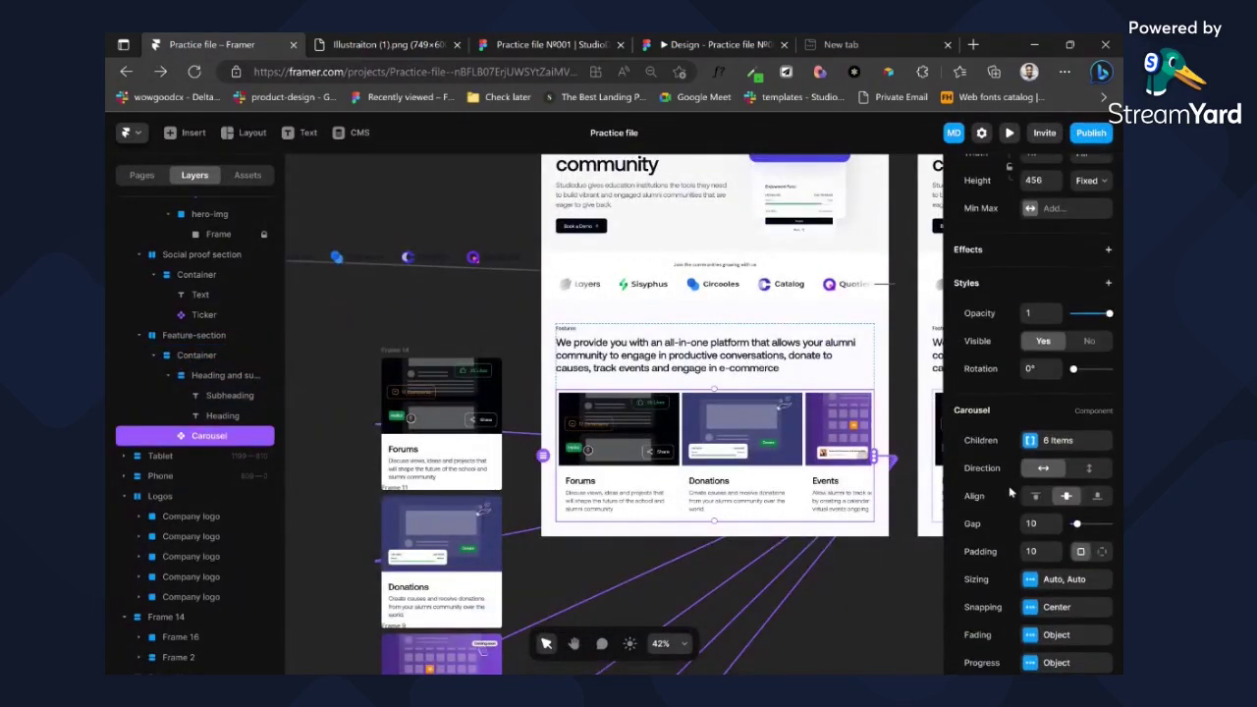
{"action": "scroll", "coordinate": [1012, 491], "scroll_direction": "down", "scroll_amount": 2}
{"action": "scroll", "coordinate": [1019, 479], "scroll_direction": "down", "scroll_amount": 3}
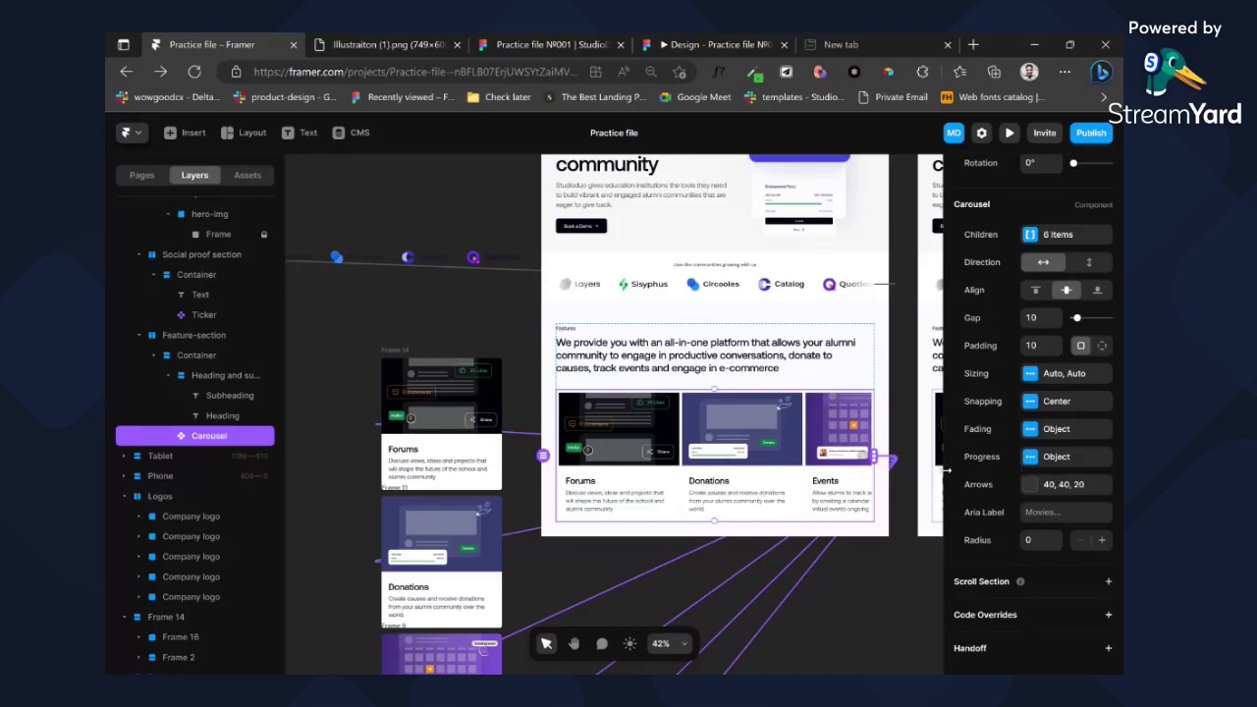
- Insert a Slideshow component below the carousel in the Features container and connect the Forums card as its first slide
{"action": "left_click", "coordinate": [187, 131]}
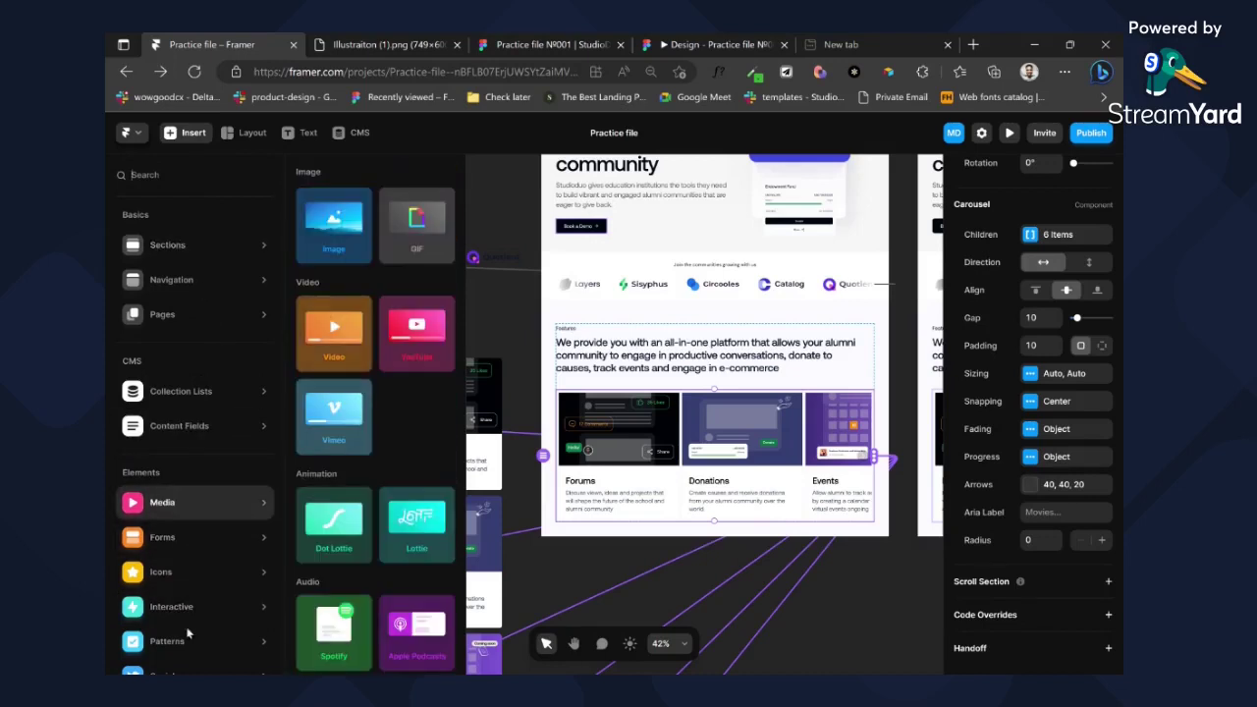
{"action": "mouse_move", "coordinate": [198, 632]}
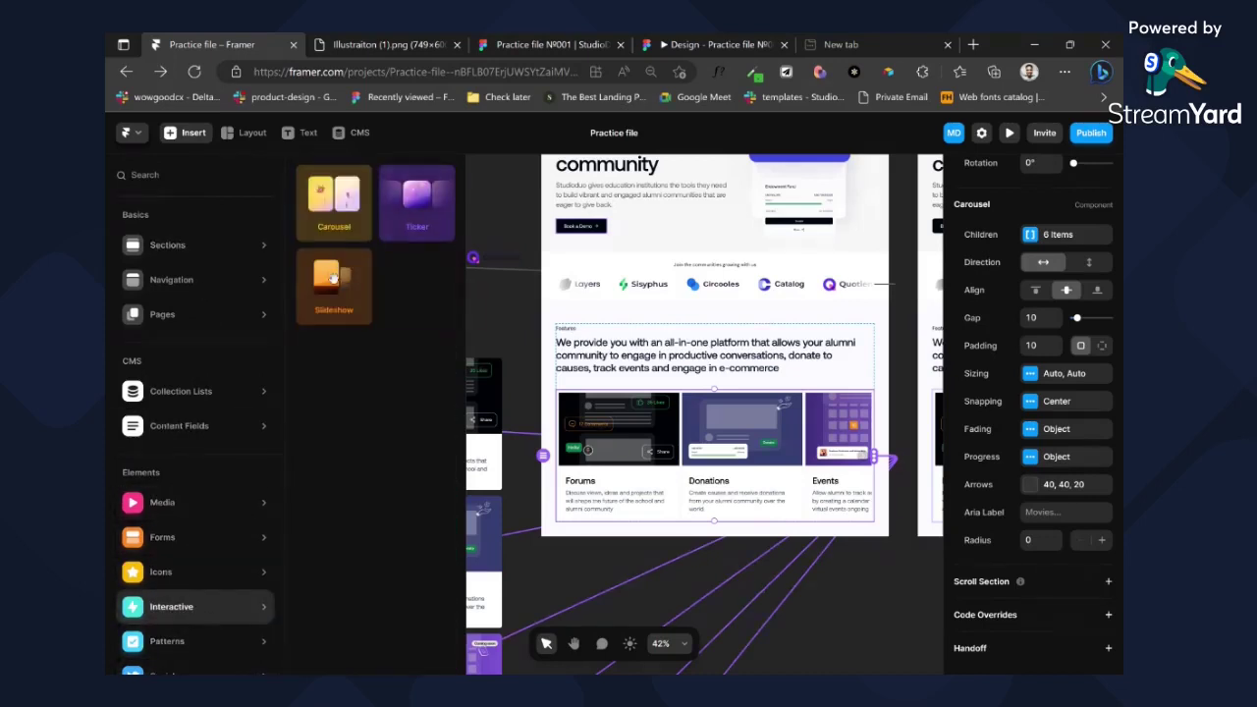
{"action": "left_click_drag", "start_coordinate": [333, 278], "coordinate": [678, 521]}
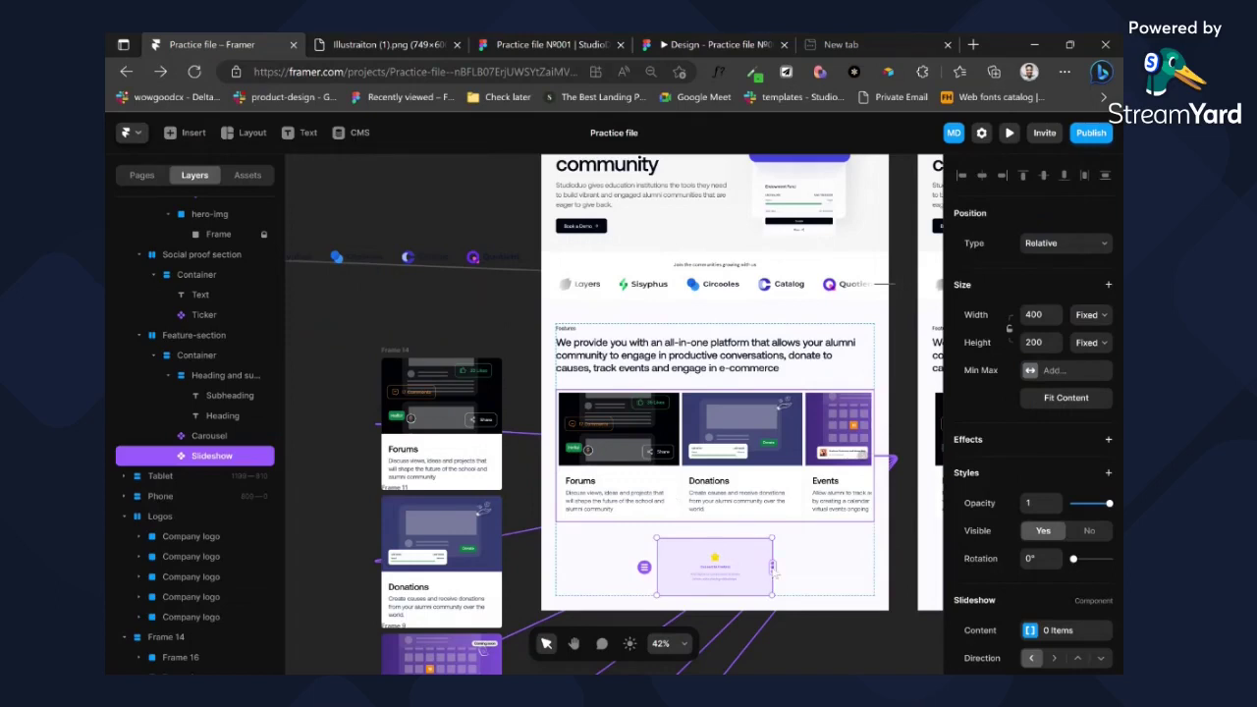
{"action": "left_click_drag", "start_coordinate": [644, 567], "coordinate": [481, 441]}
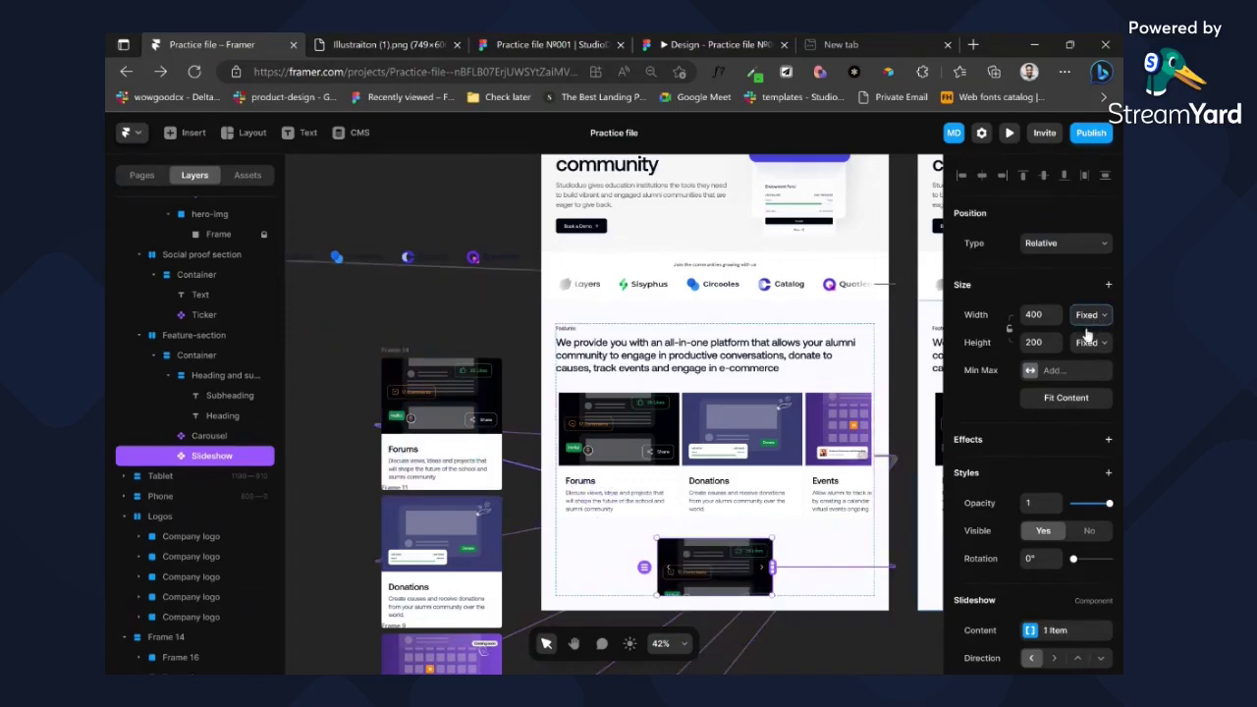
- Set the slideshow's height to 456 and connect the Donations card as its second slide
{"action": "left_click", "coordinate": [1034, 314]}
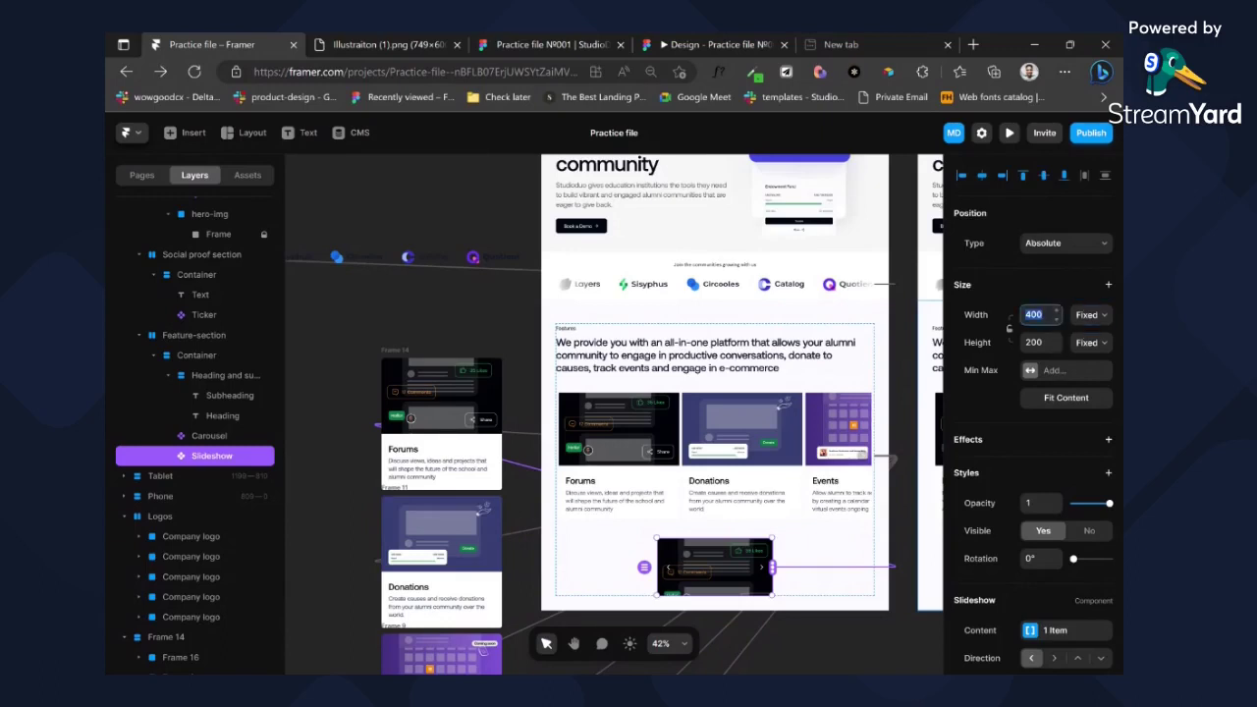
{"action": "left_click", "coordinate": [1078, 348]}
{"action": "left_click", "coordinate": [1033, 342]}
{"action": "type", "text": "6"}
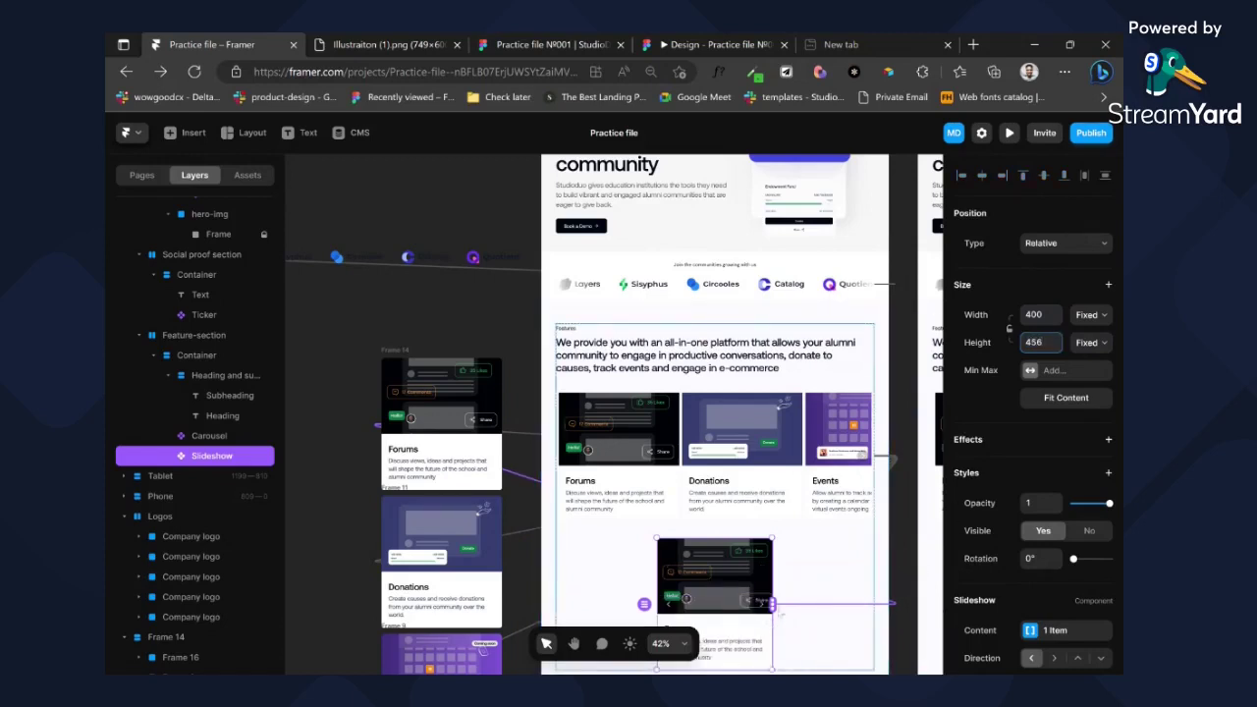
{"action": "left_click_drag", "start_coordinate": [644, 604], "coordinate": [493, 552]}
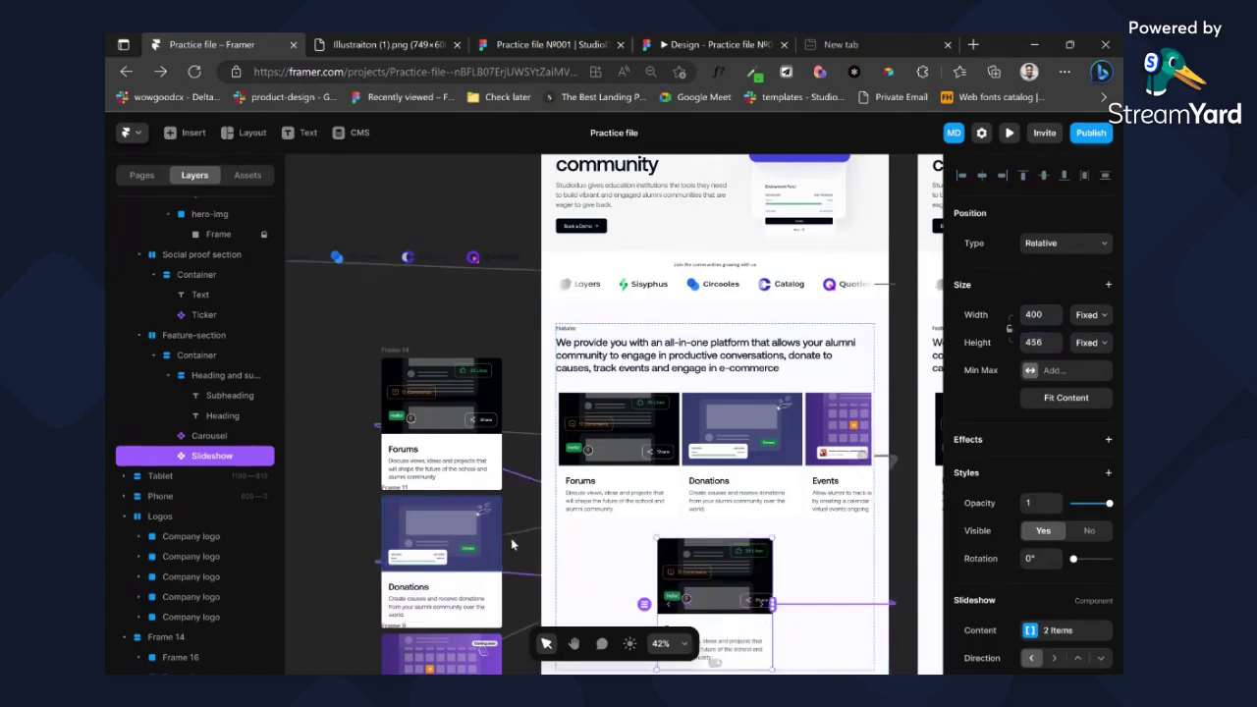
- Make the slideshow draggable and set its direction to the right
{"action": "scroll", "coordinate": [513, 539], "scroll_direction": "down", "scroll_amount": 2}
{"action": "scroll", "coordinate": [721, 390], "scroll_direction": "down", "scroll_amount": 1}
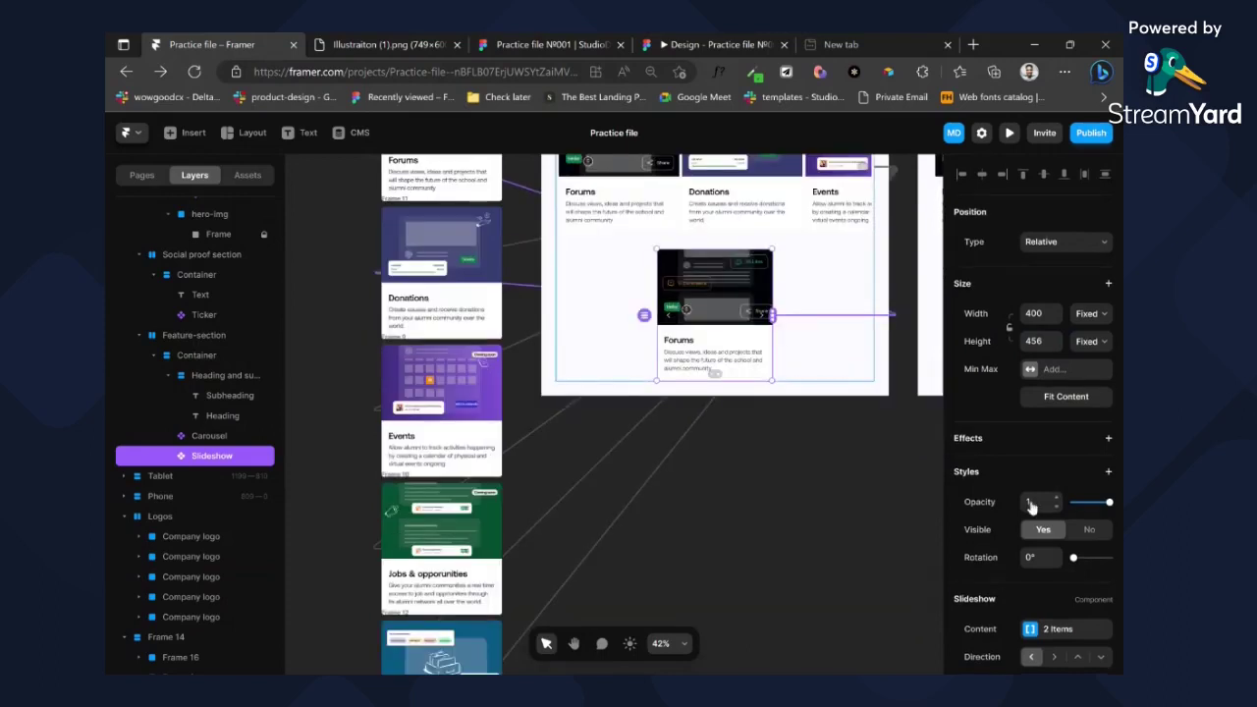
{"action": "scroll", "coordinate": [1036, 444], "scroll_direction": "down", "scroll_amount": 4}
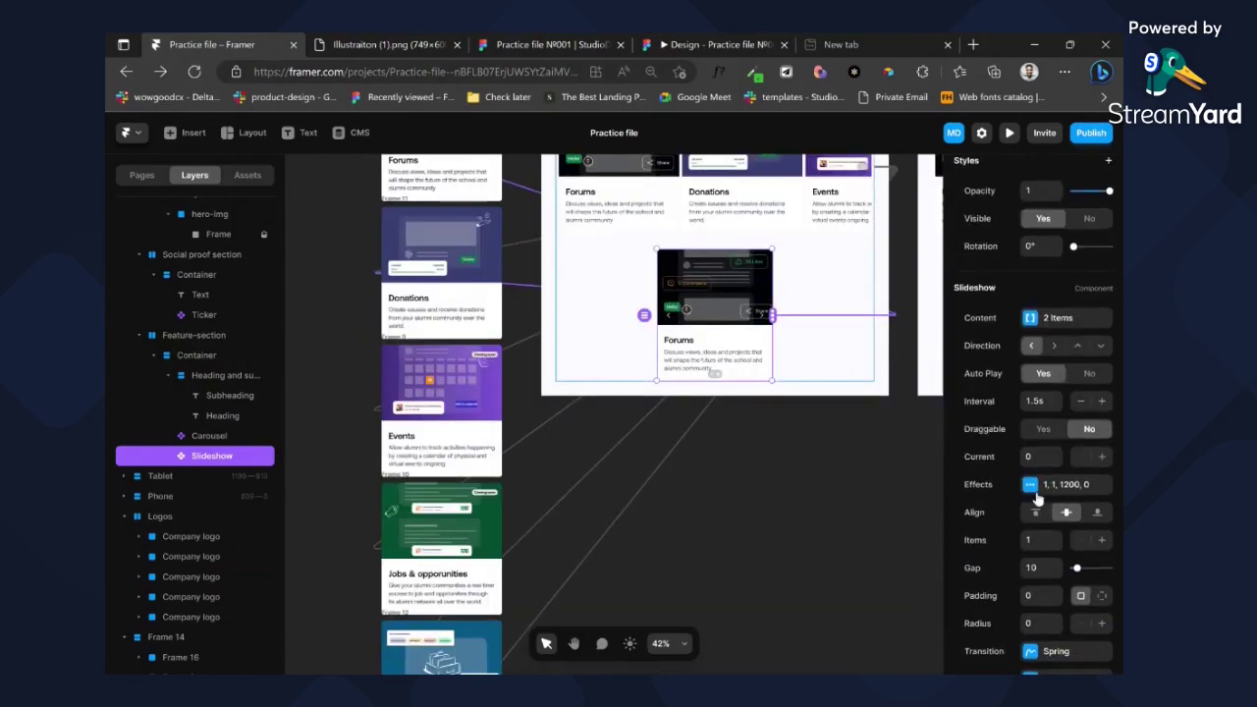
{"action": "left_click", "coordinate": [1044, 429]}
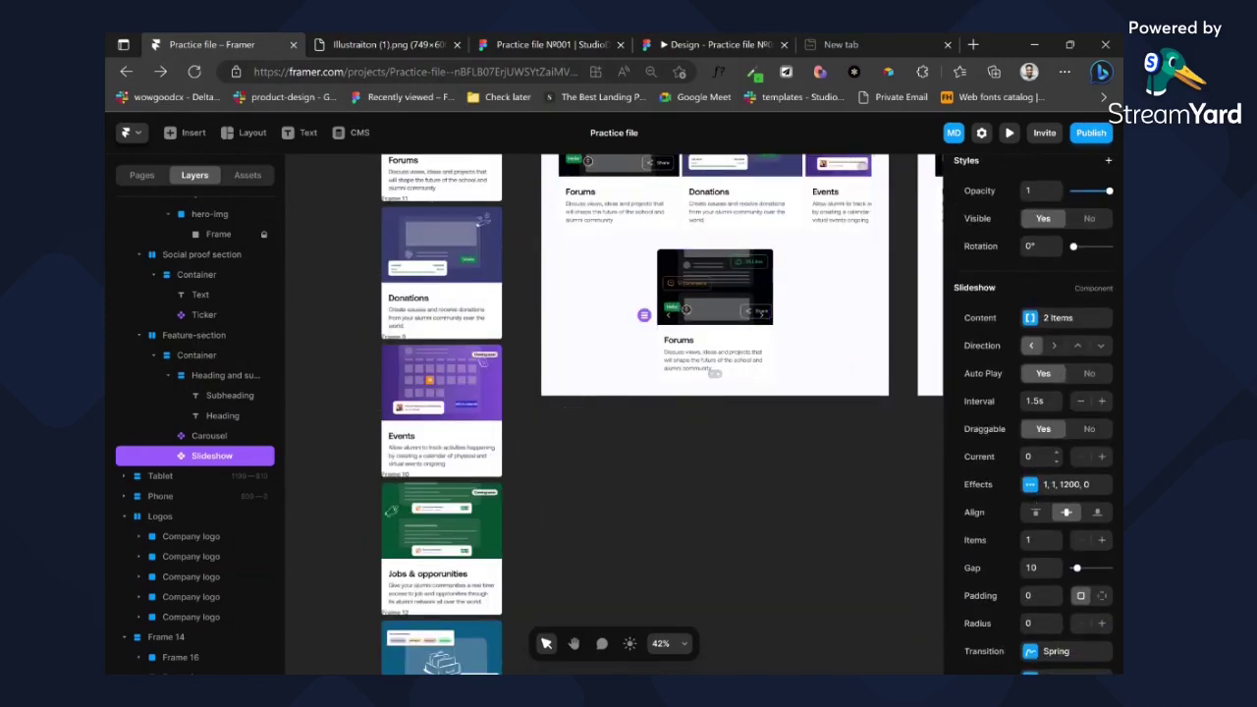
{"action": "left_click", "coordinate": [1055, 347]}
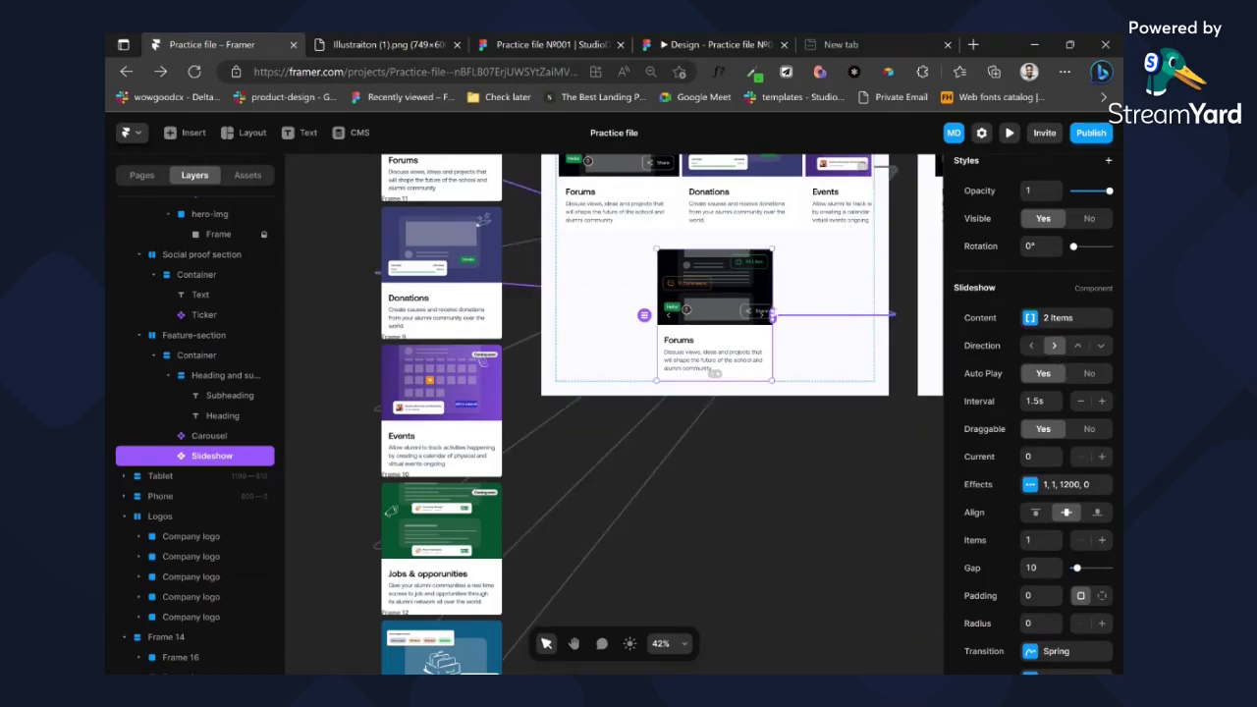
- Connect the Events, Jobs, Database and Marketplace cards to the slideshow as its remaining slides
{"action": "left_click_drag", "start_coordinate": [643, 315], "coordinate": [480, 373]}
{"action": "left_click_drag", "start_coordinate": [766, 316], "coordinate": [472, 497]}
{"action": "key", "text": "ctrl+z"}
{"action": "left_click_drag", "start_coordinate": [771, 315], "coordinate": [491, 567]}
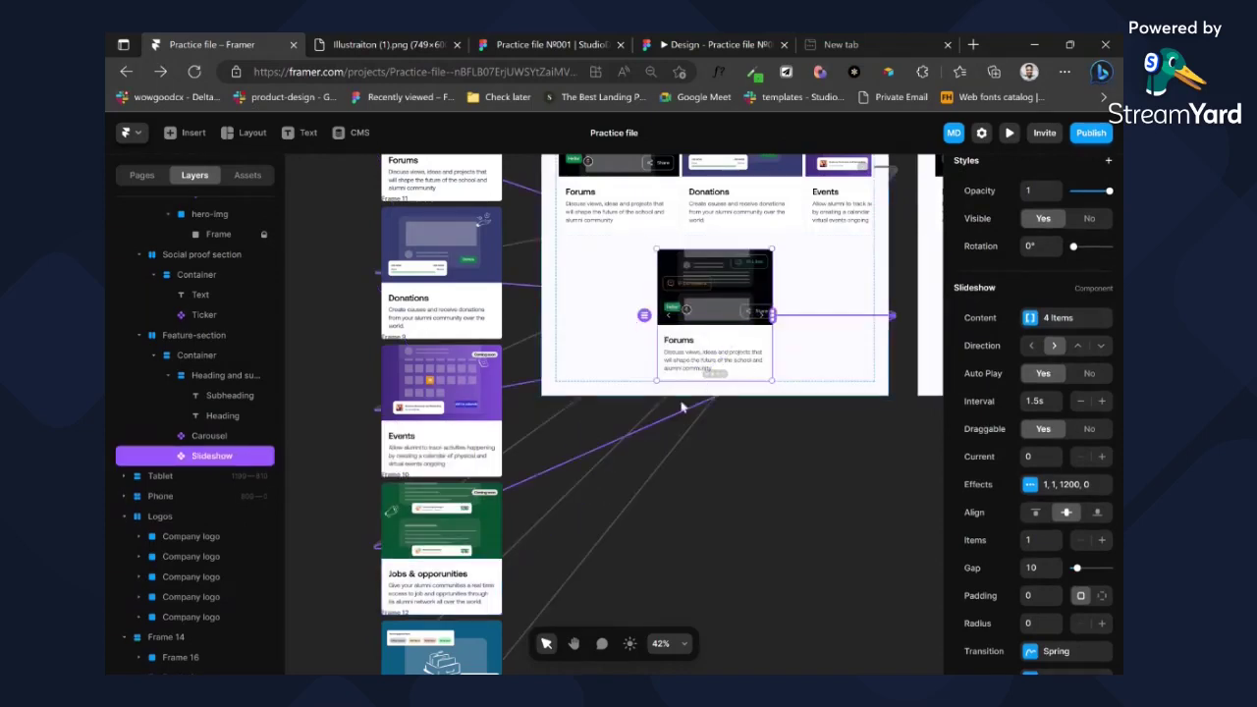
{"action": "scroll", "coordinate": [693, 373], "scroll_direction": "down", "scroll_amount": 3}
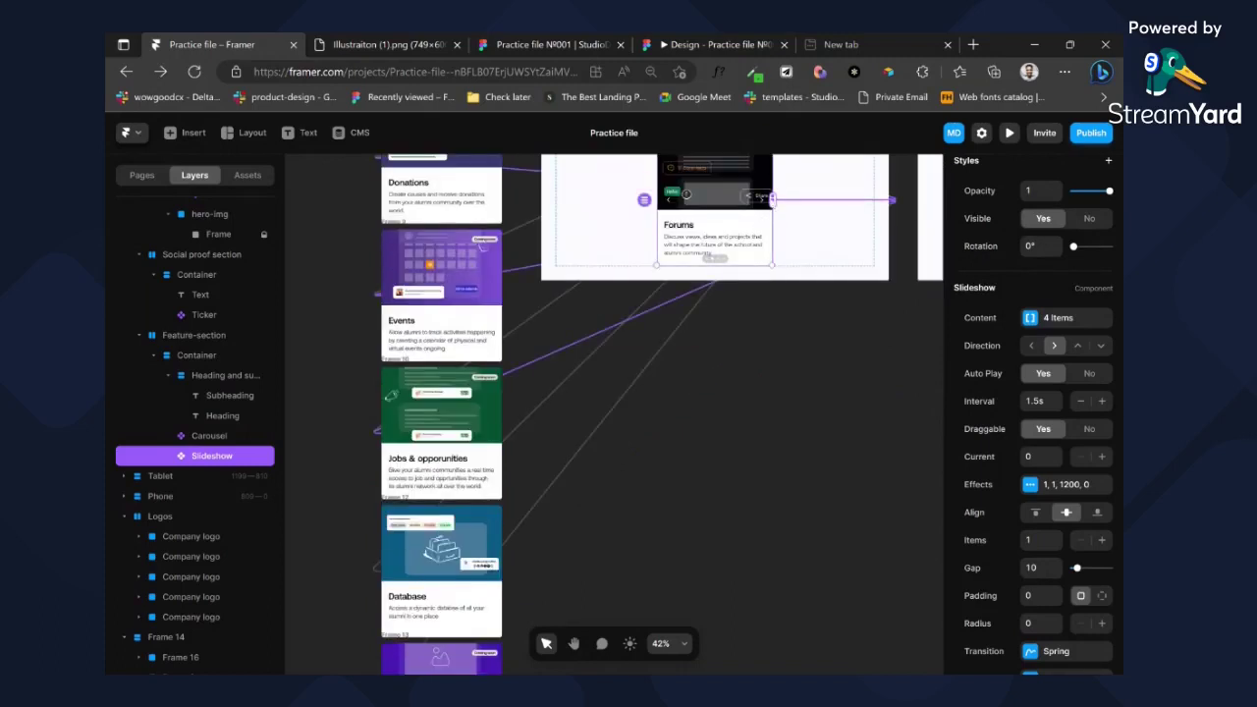
{"action": "left_click_drag", "start_coordinate": [643, 199], "coordinate": [479, 593]}
{"action": "left_click_drag", "start_coordinate": [771, 200], "coordinate": [501, 671]}
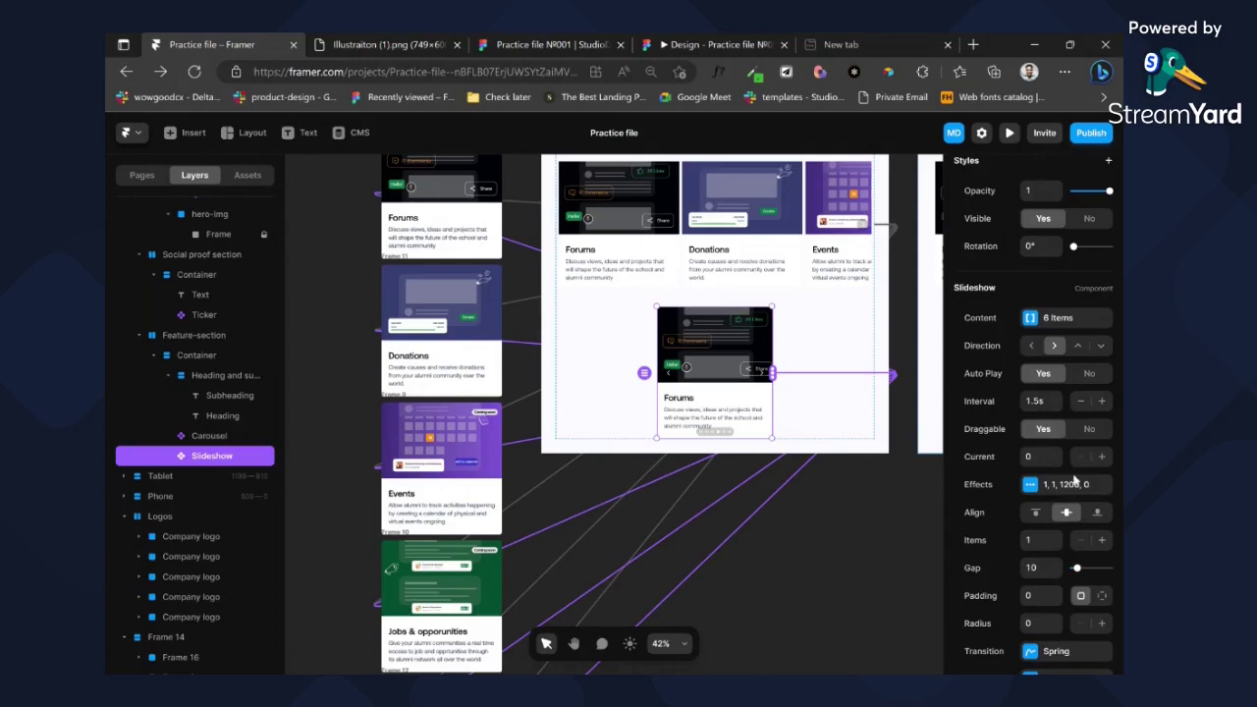
- Set the slideshow's clipping overflow to Show and left-align the contents of the Features container
{"action": "scroll", "coordinate": [1075, 479], "scroll_direction": "down", "scroll_amount": 3}
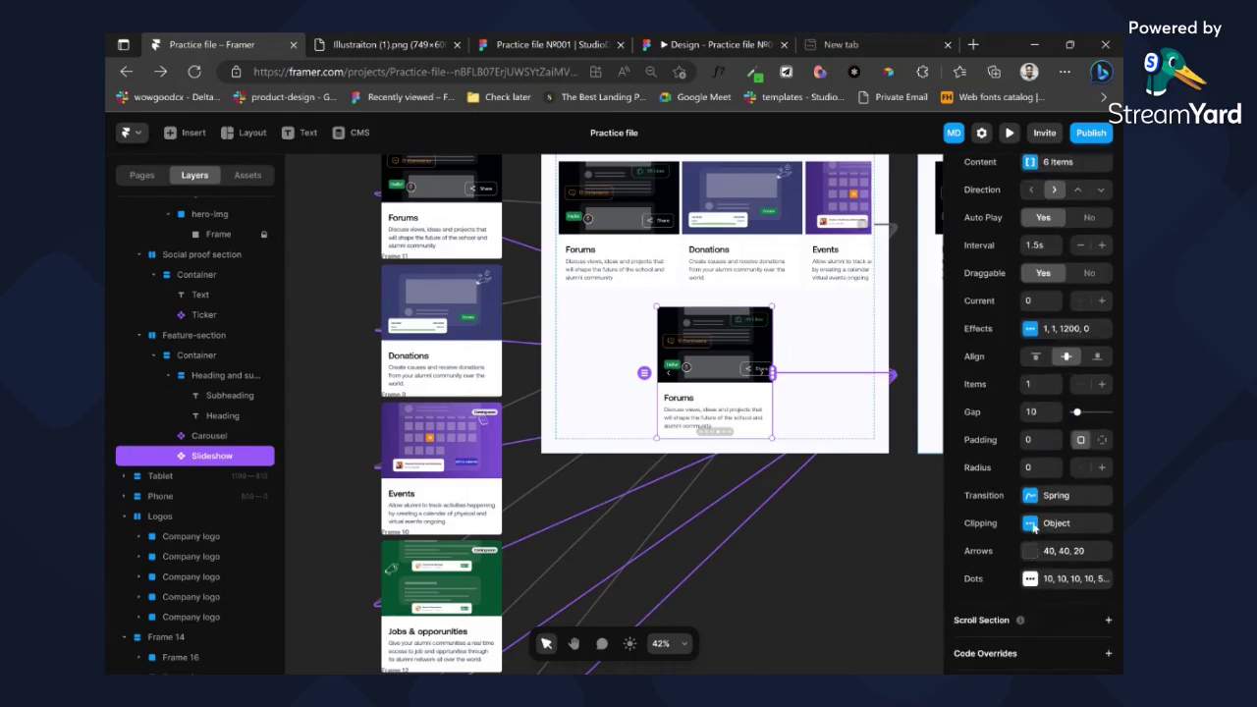
{"action": "left_click", "coordinate": [1031, 525]}
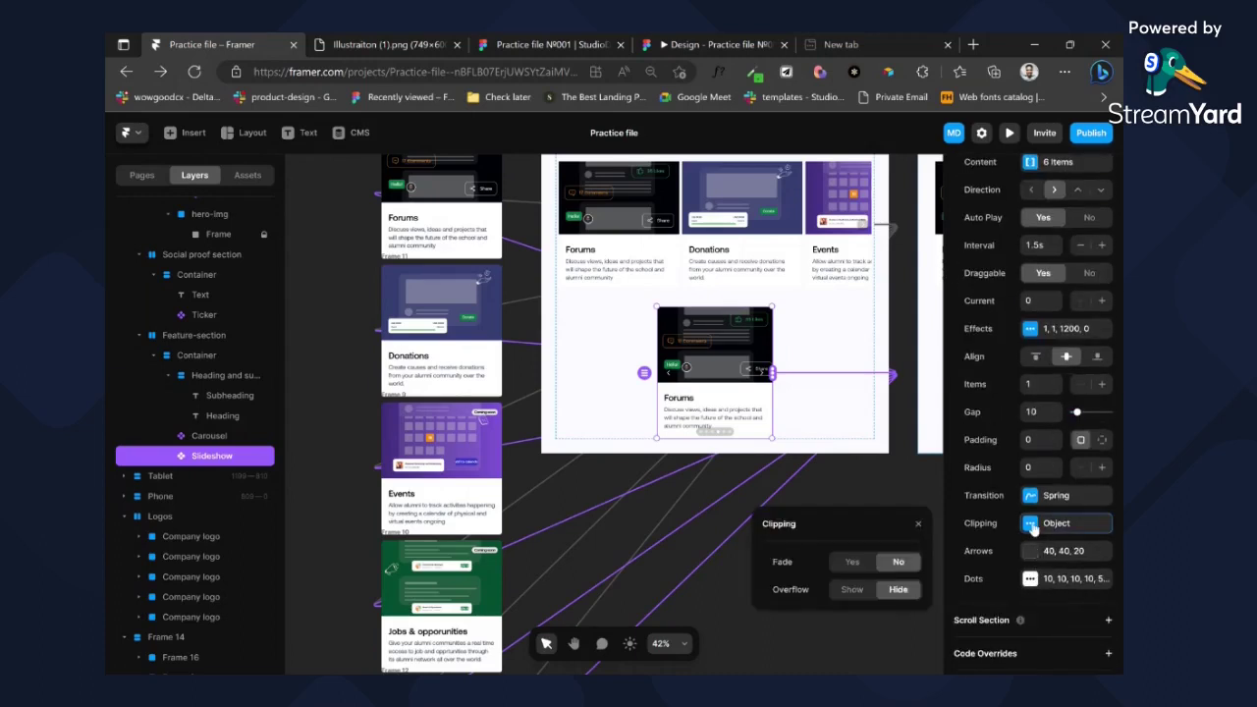
{"action": "left_click", "coordinate": [852, 589]}
{"action": "left_click", "coordinate": [627, 339]}
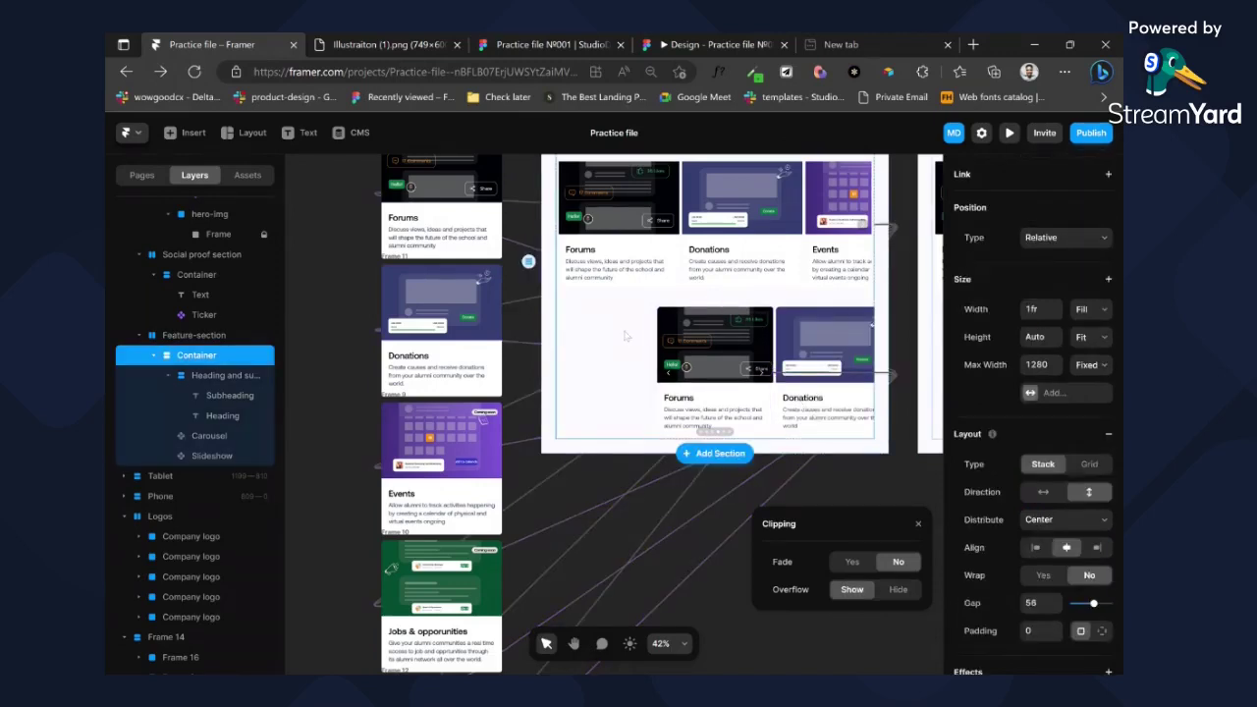
{"action": "left_click", "coordinate": [1035, 547]}
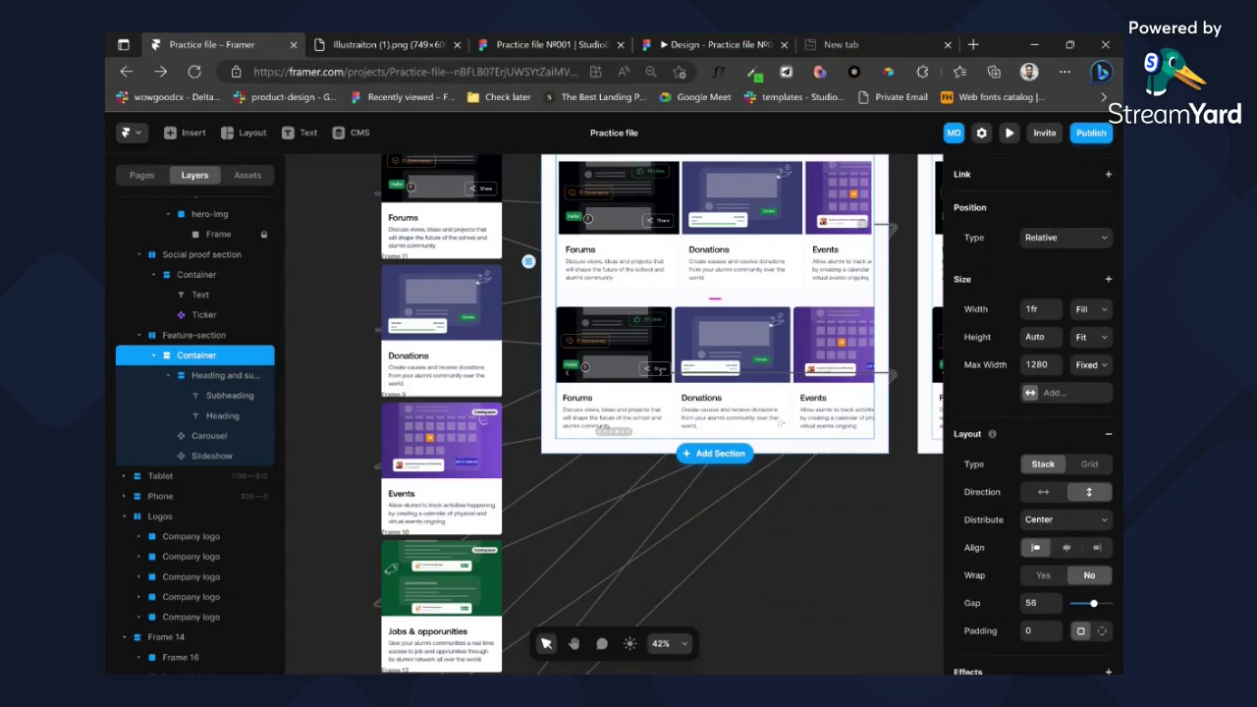
- Turn off the navigation arrows of the slideshow
{"action": "left_click", "coordinate": [669, 395]}
{"action": "scroll", "coordinate": [1078, 521], "scroll_direction": "down", "scroll_amount": 1}
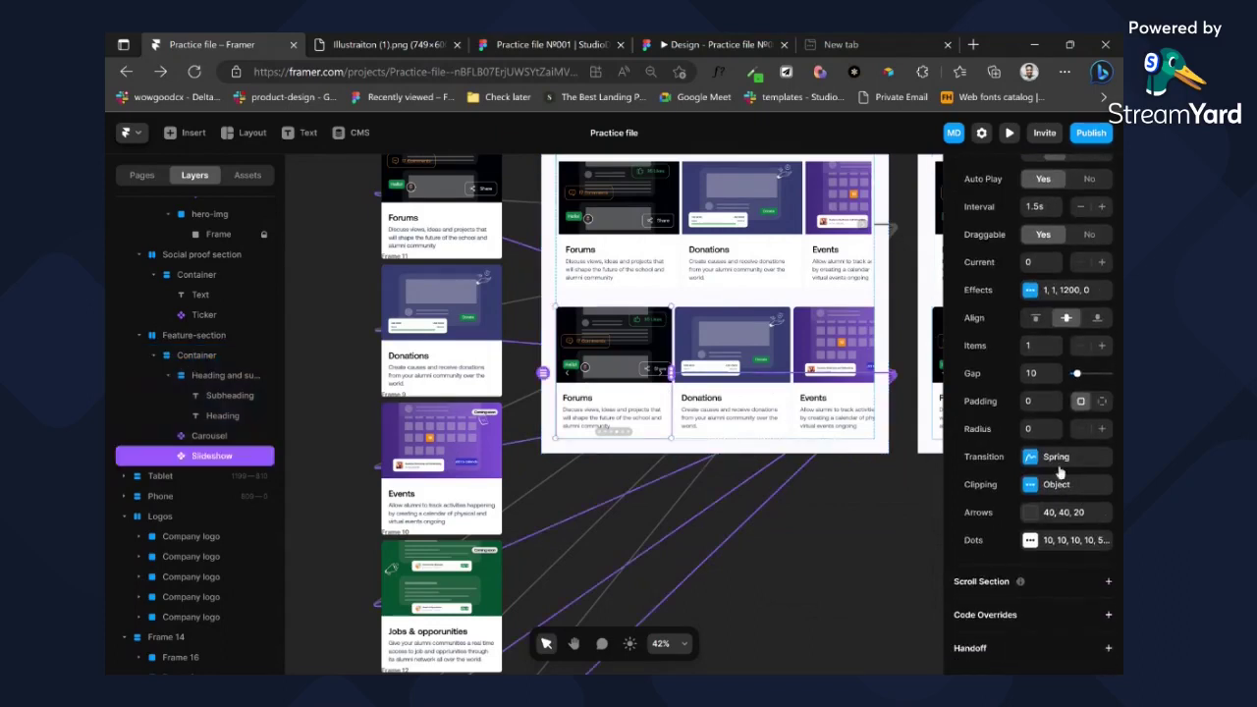
{"action": "left_click", "coordinate": [1030, 486]}
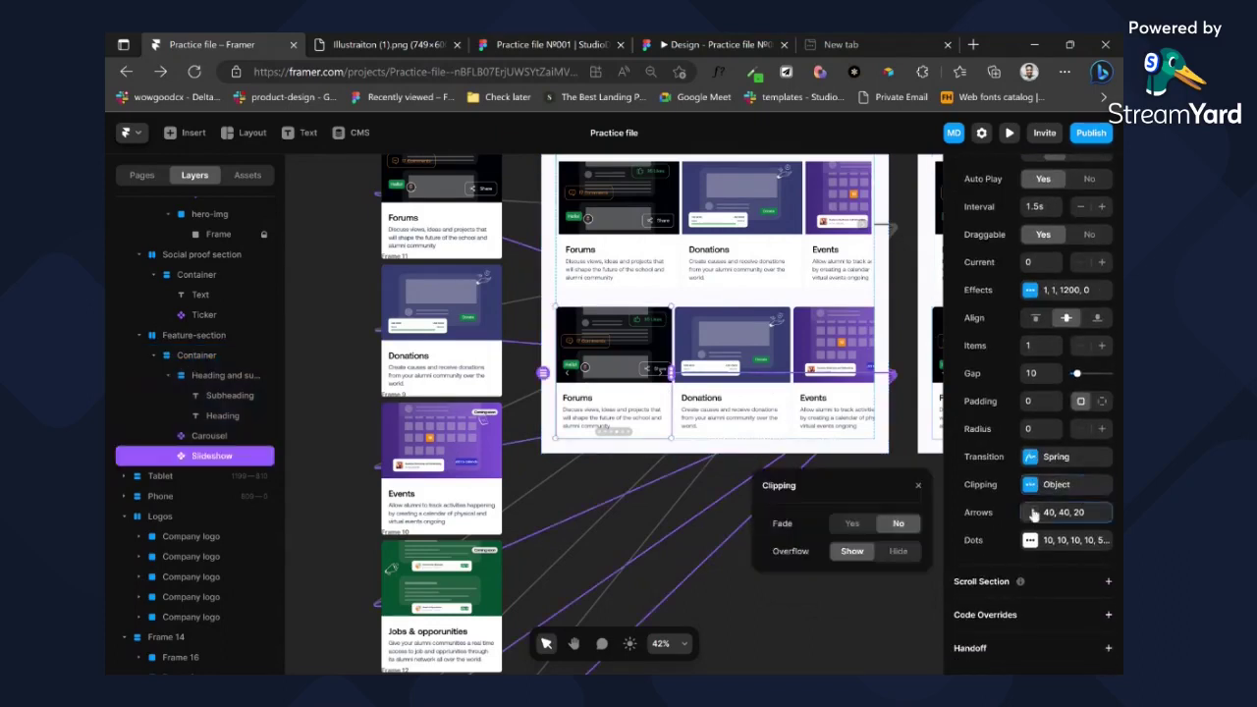
{"action": "left_click", "coordinate": [1029, 512]}
{"action": "left_click", "coordinate": [898, 422]}
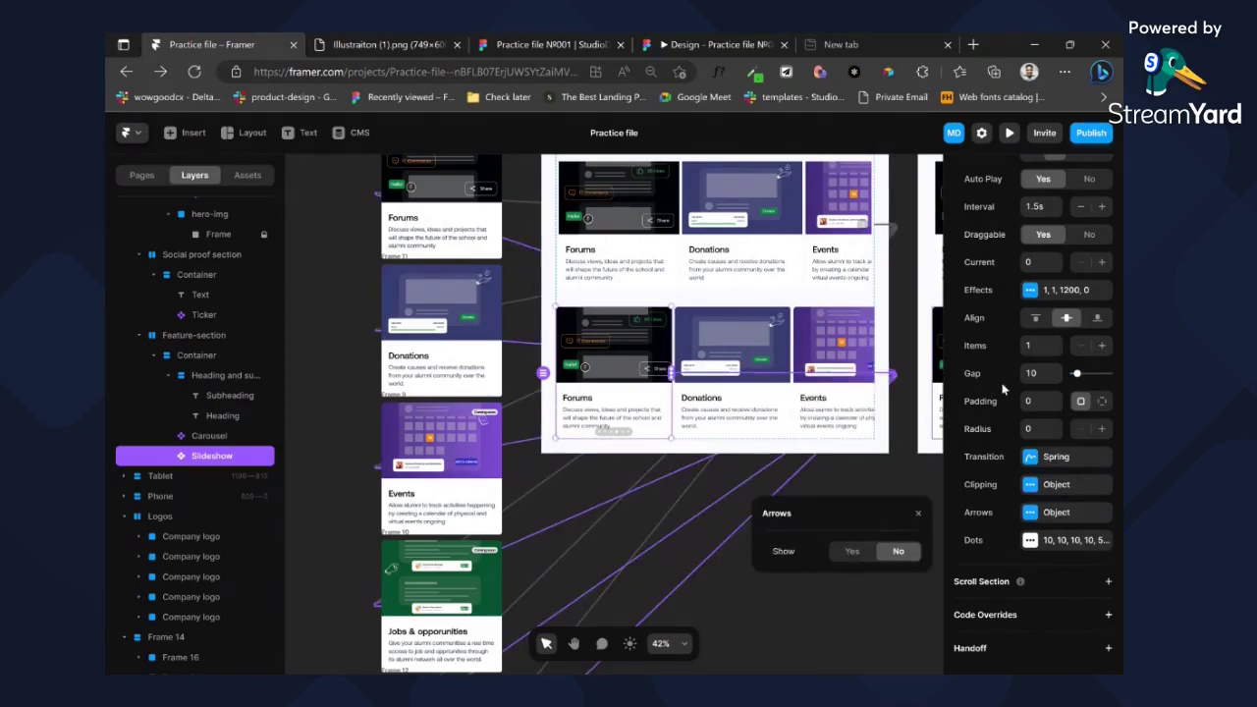
{"action": "scroll", "coordinate": [1075, 294], "scroll_direction": "up", "scroll_amount": 5}
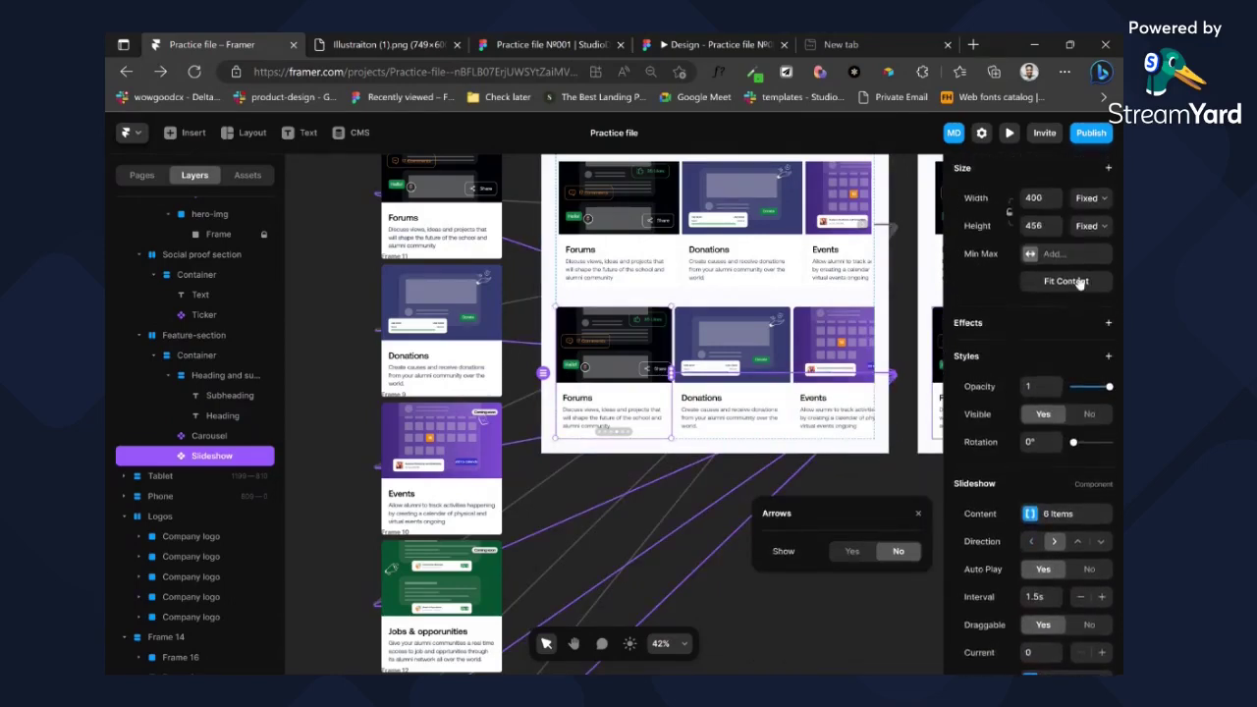
{"action": "left_click", "coordinate": [1096, 200]}
{"action": "left_click", "coordinate": [1095, 218]}
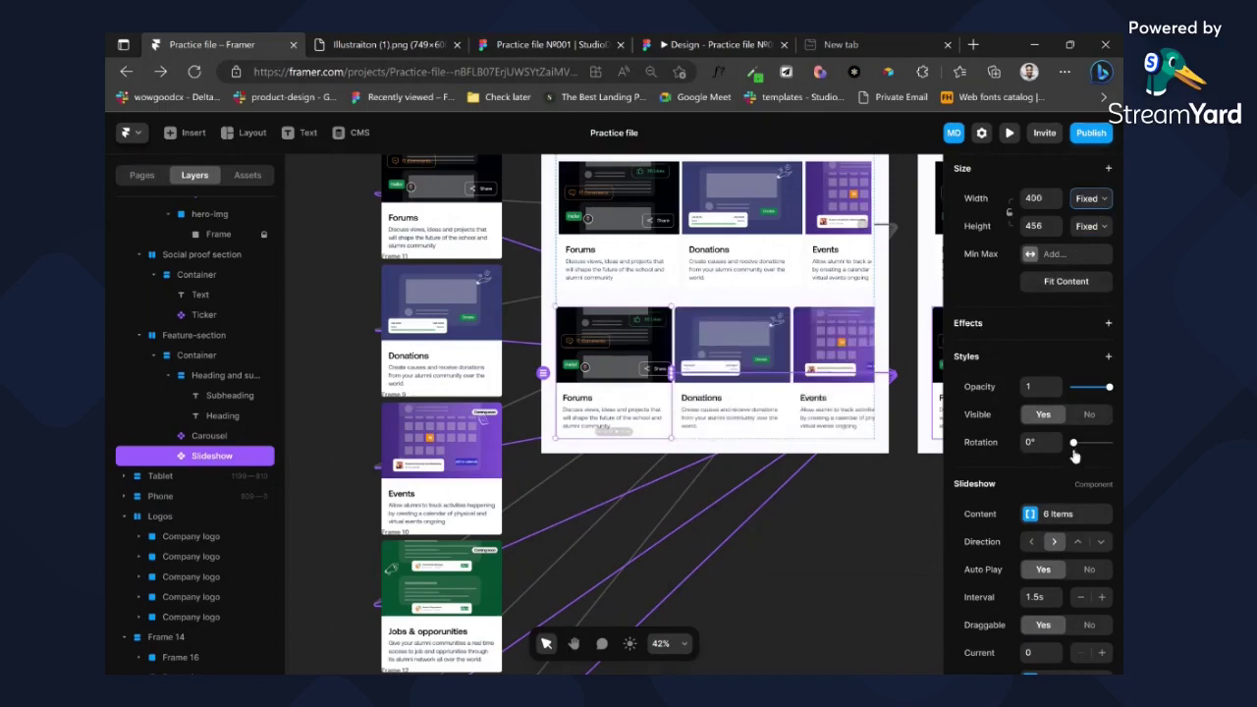
- Turn off the slideshow's pagination dots and check the cards in the Features section
{"action": "scroll", "coordinate": [1072, 460], "scroll_direction": "down", "scroll_amount": 2}
{"action": "scroll", "coordinate": [1060, 481], "scroll_direction": "down", "scroll_amount": 2}
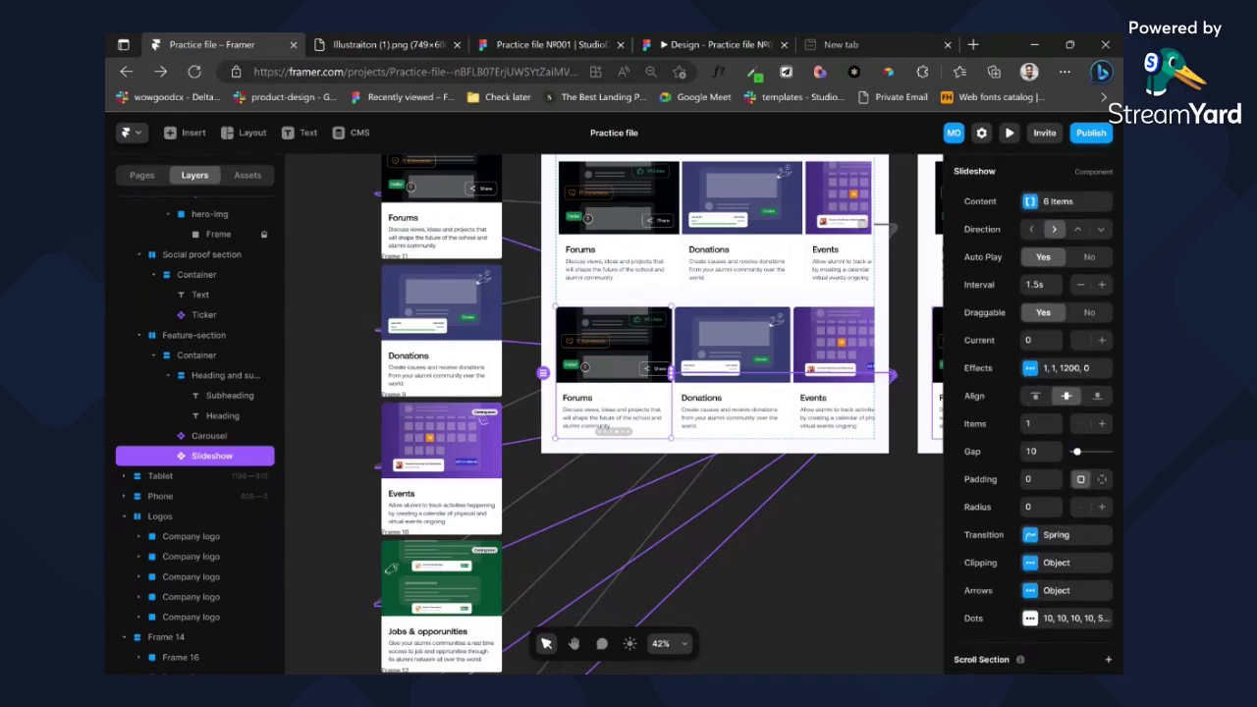
{"action": "left_click", "coordinate": [1030, 618]}
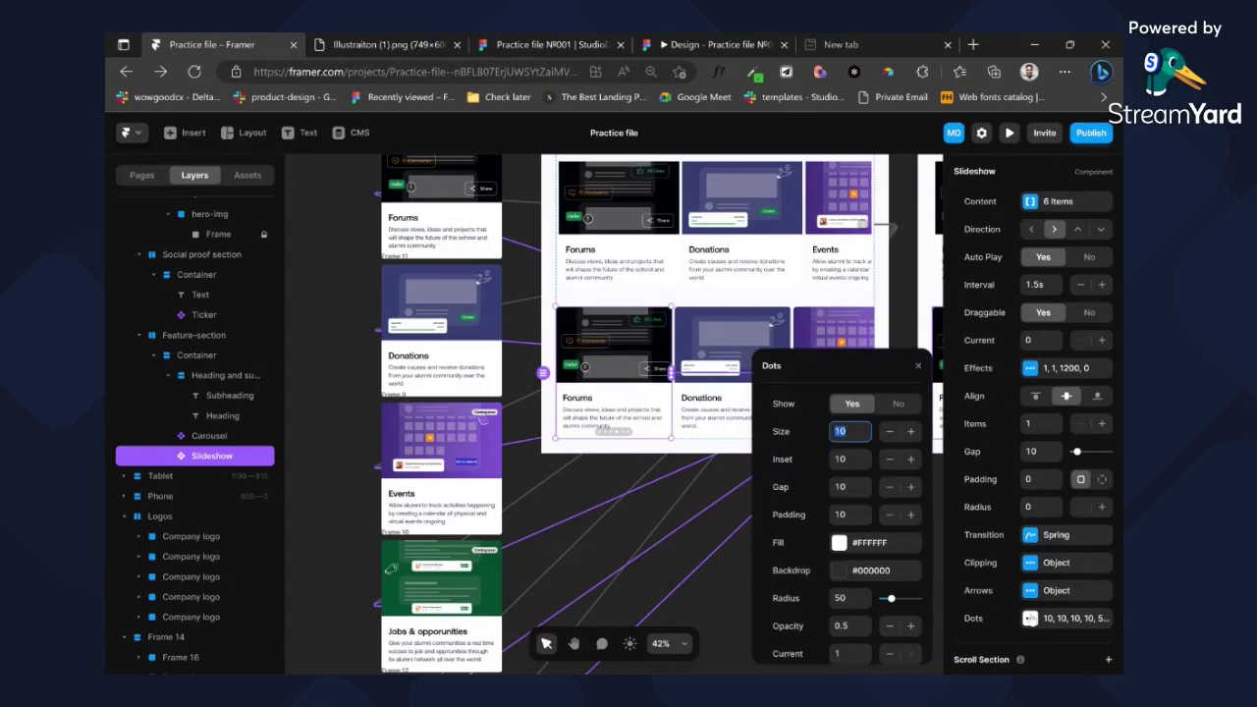
{"action": "left_click", "coordinate": [897, 405]}
{"action": "scroll", "coordinate": [624, 308], "scroll_direction": "up", "scroll_amount": 3}
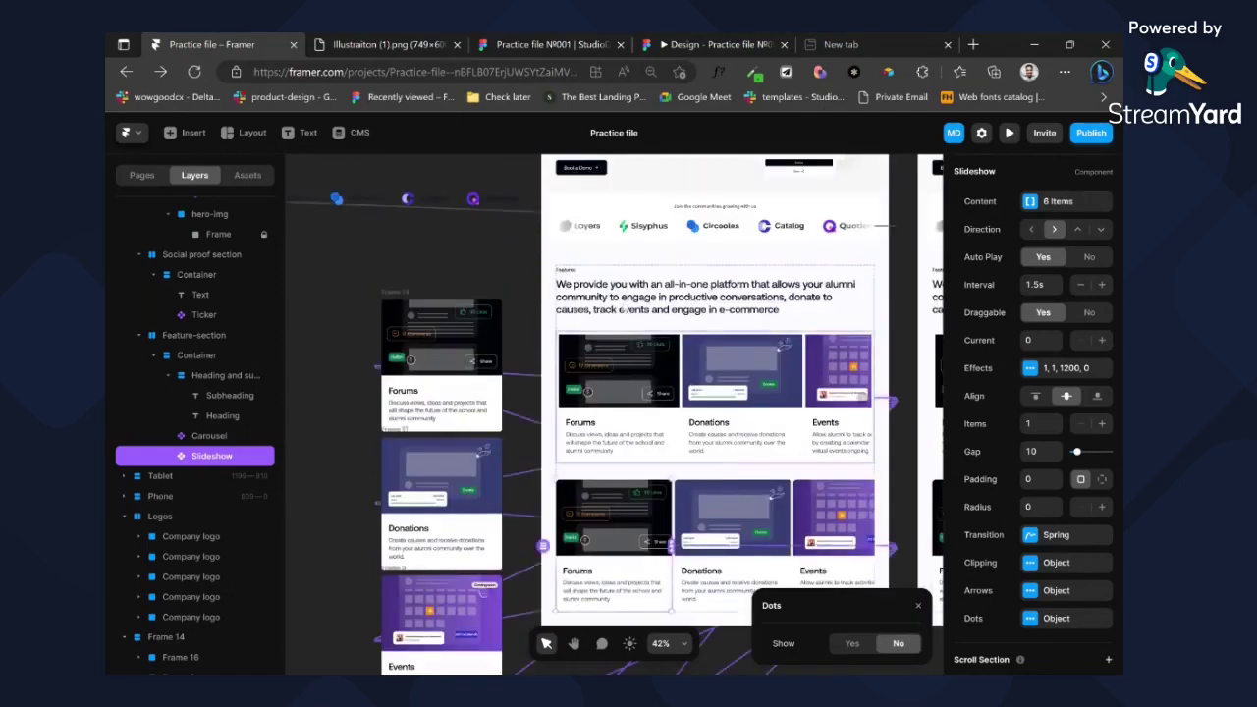
{"action": "scroll", "coordinate": [622, 308], "scroll_direction": "up", "scroll_amount": 5}
{"action": "scroll", "coordinate": [614, 308], "scroll_direction": "down", "scroll_amount": 3}
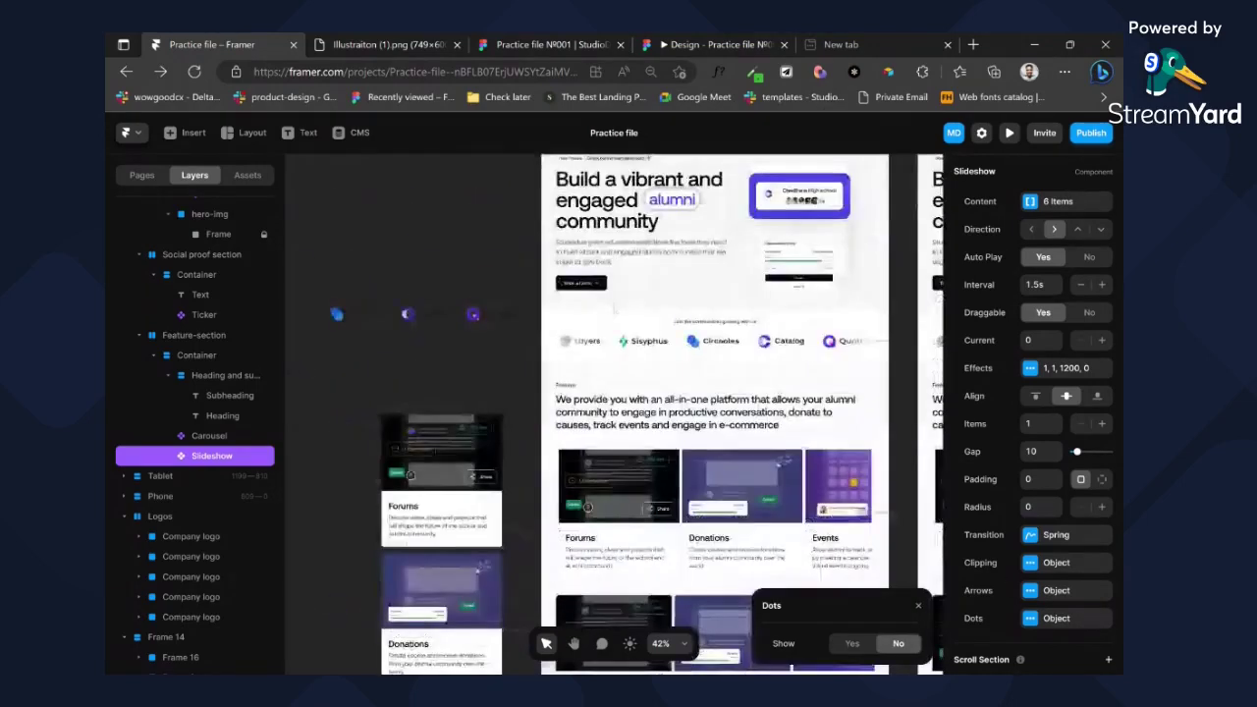
{"action": "scroll", "coordinate": [614, 308], "scroll_direction": "down", "scroll_amount": 3}
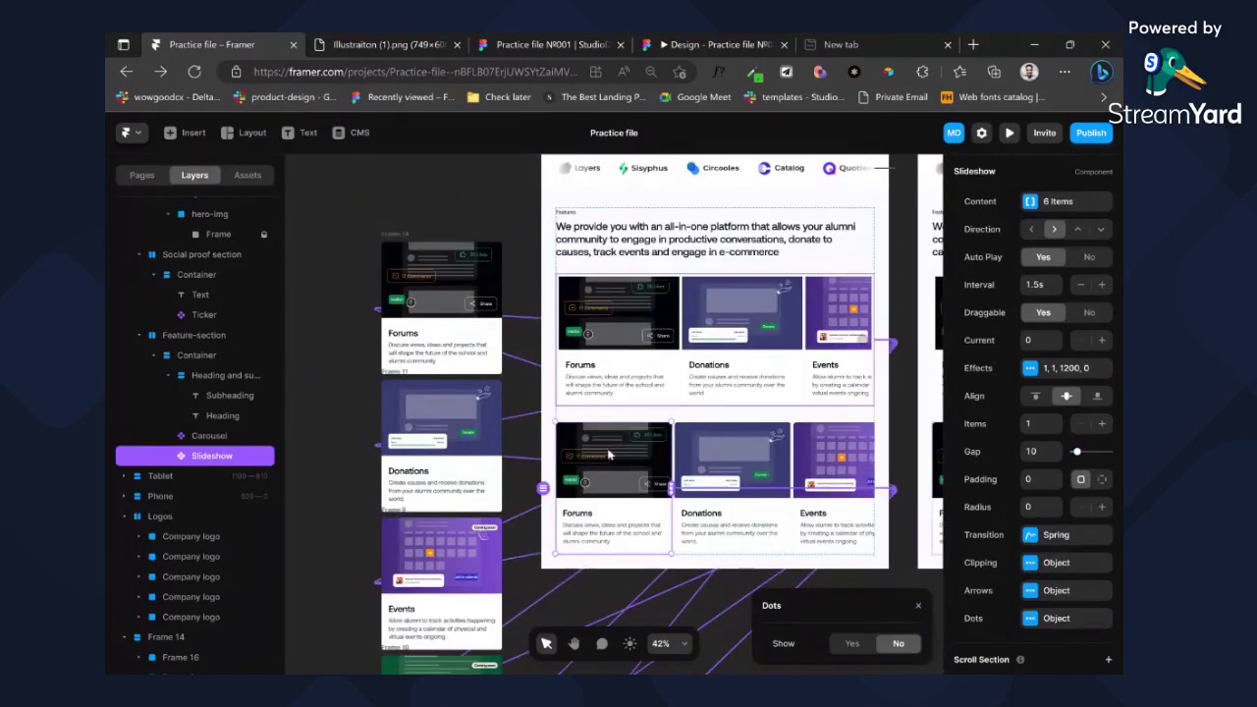
- Set the width of the slideshow in the Features container to 416
{"action": "scroll", "coordinate": [1090, 334], "scroll_direction": "up", "scroll_amount": 4}
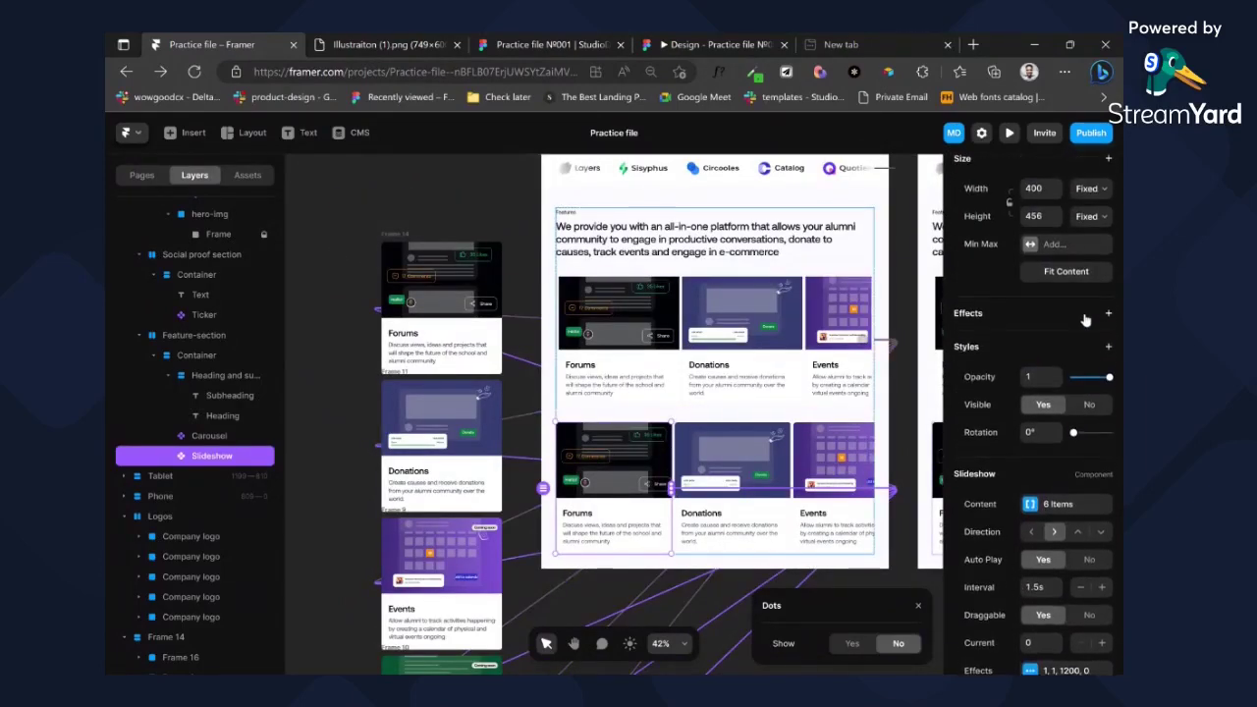
{"action": "scroll", "coordinate": [1085, 320], "scroll_direction": "up", "scroll_amount": 1}
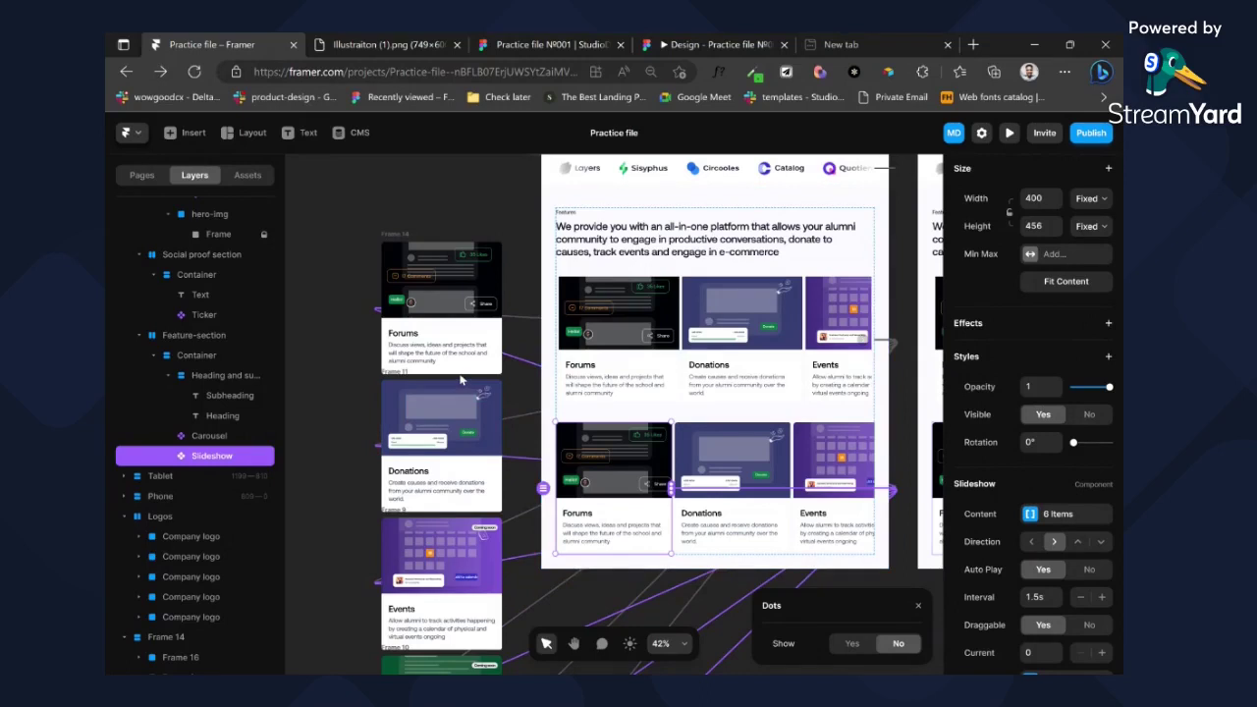
{"action": "left_click", "coordinate": [1077, 202]}
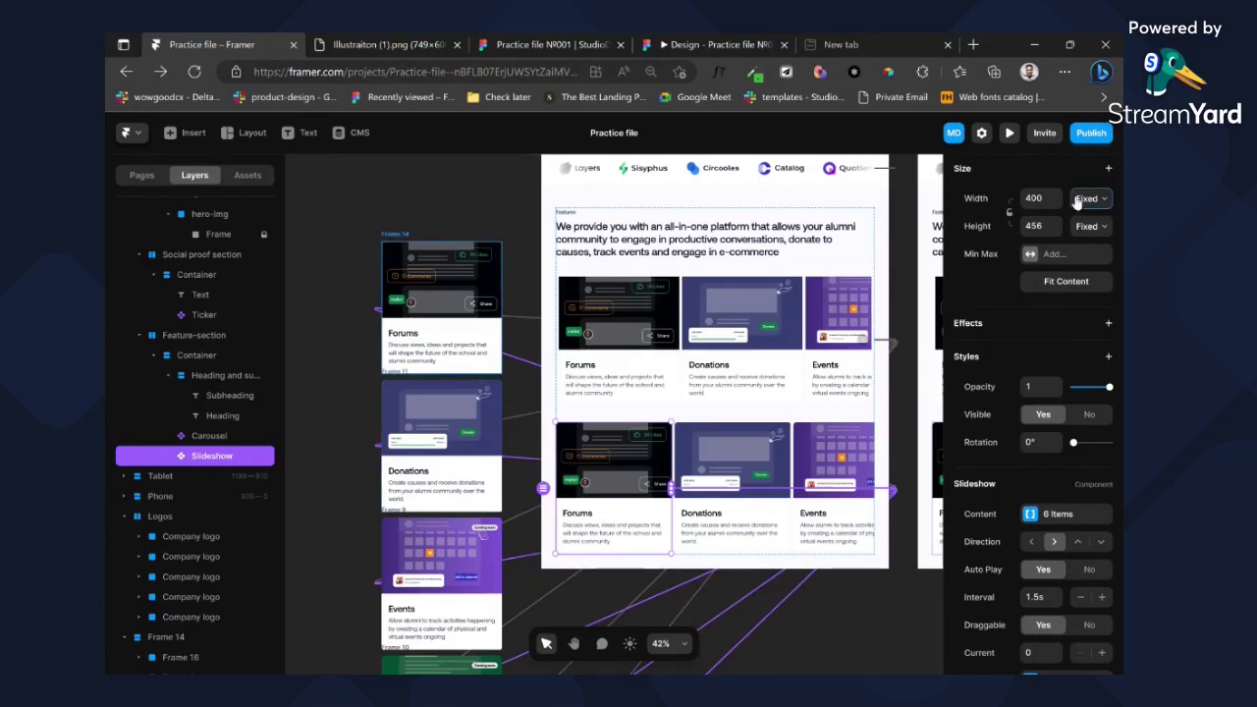
{"action": "left_click", "coordinate": [413, 237]}
{"action": "left_click", "coordinate": [408, 235]}
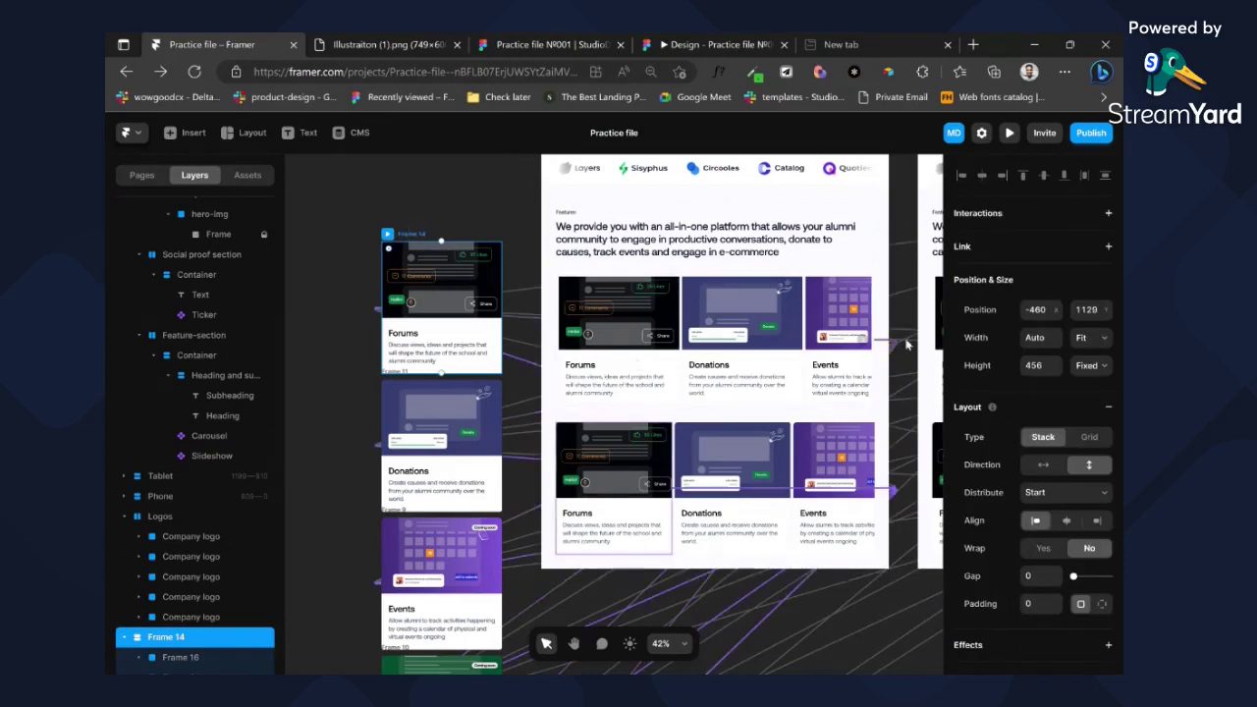
{"action": "left_click", "coordinate": [1083, 359]}
{"action": "key", "text": "ctrl+z"}
{"action": "left_click", "coordinate": [628, 511]}
{"action": "left_click", "coordinate": [1035, 199]}
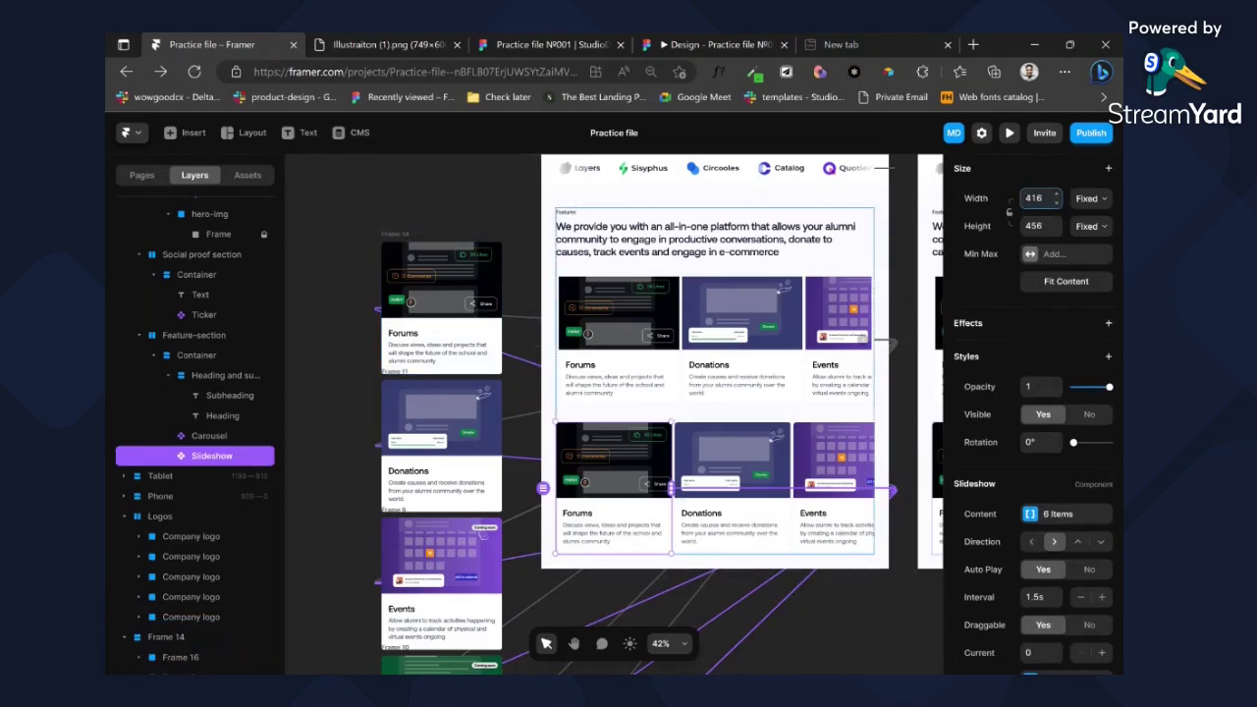
- Preview the page and examine how the carousel and the slideshow behave in the Features section
{"action": "scroll", "coordinate": [714, 413], "scroll_direction": "up", "scroll_amount": 3}
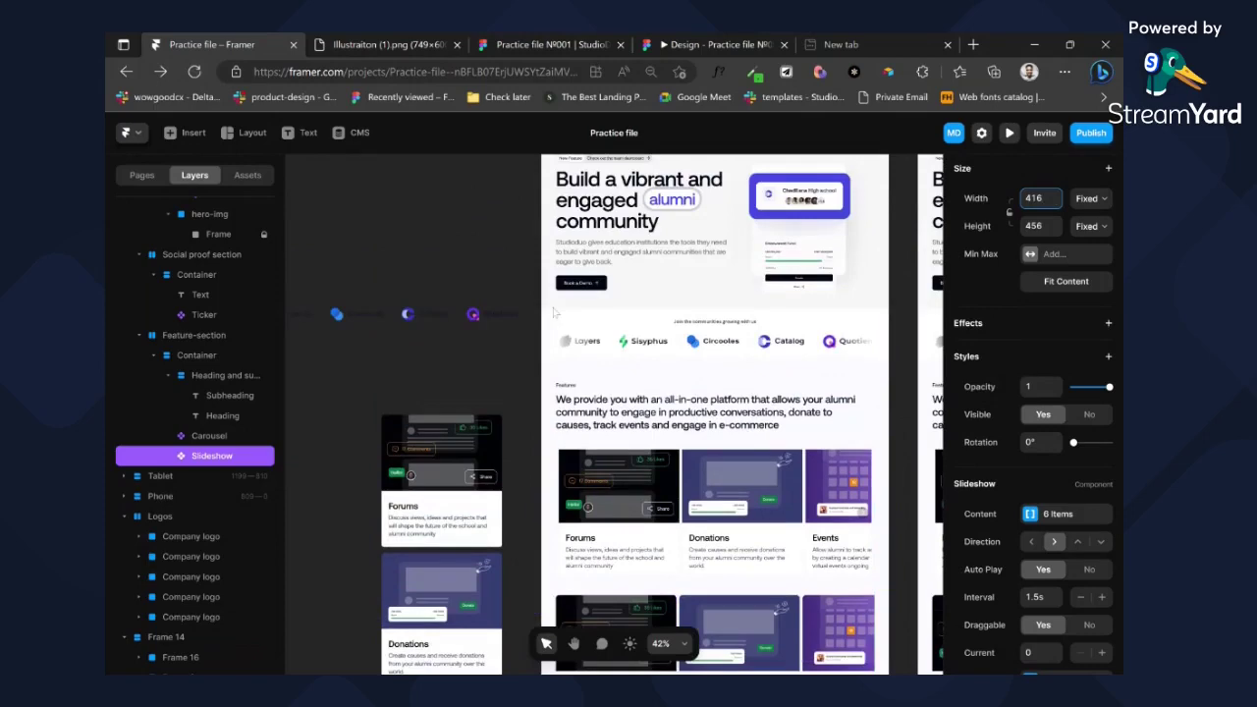
{"action": "key", "text": "ctrl+p"}
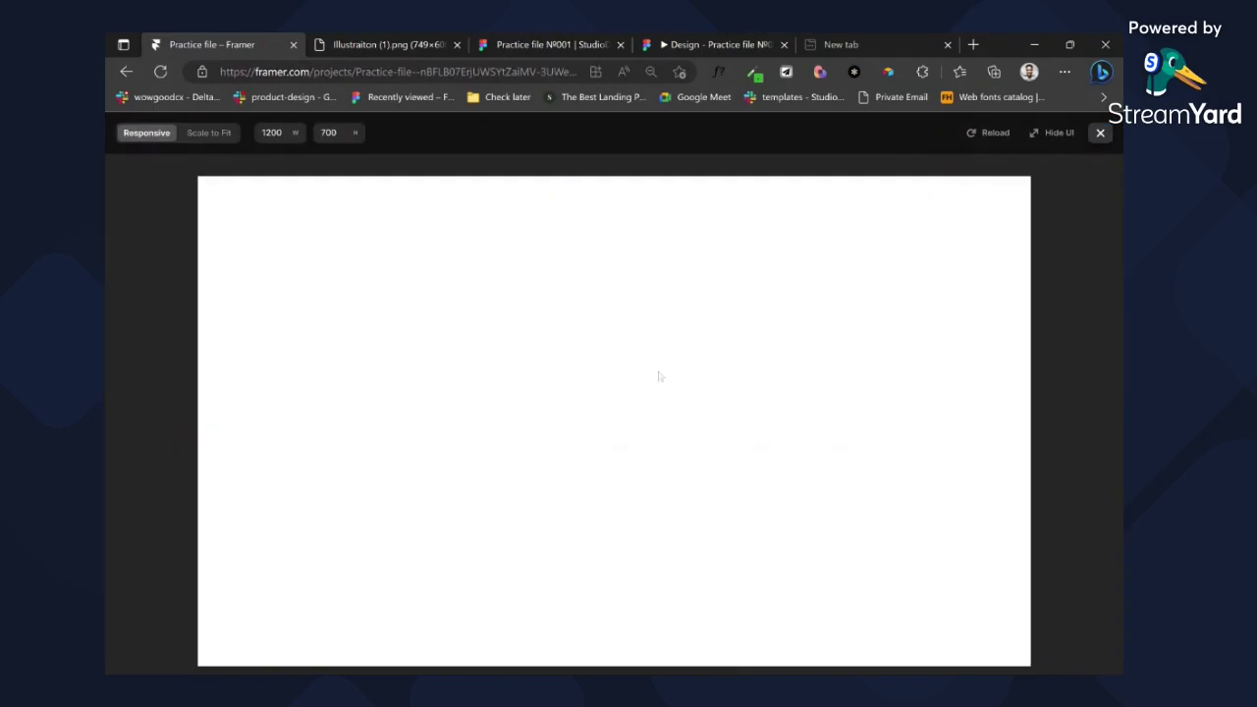
{"action": "scroll", "coordinate": [677, 383], "scroll_direction": "down", "scroll_amount": 6}
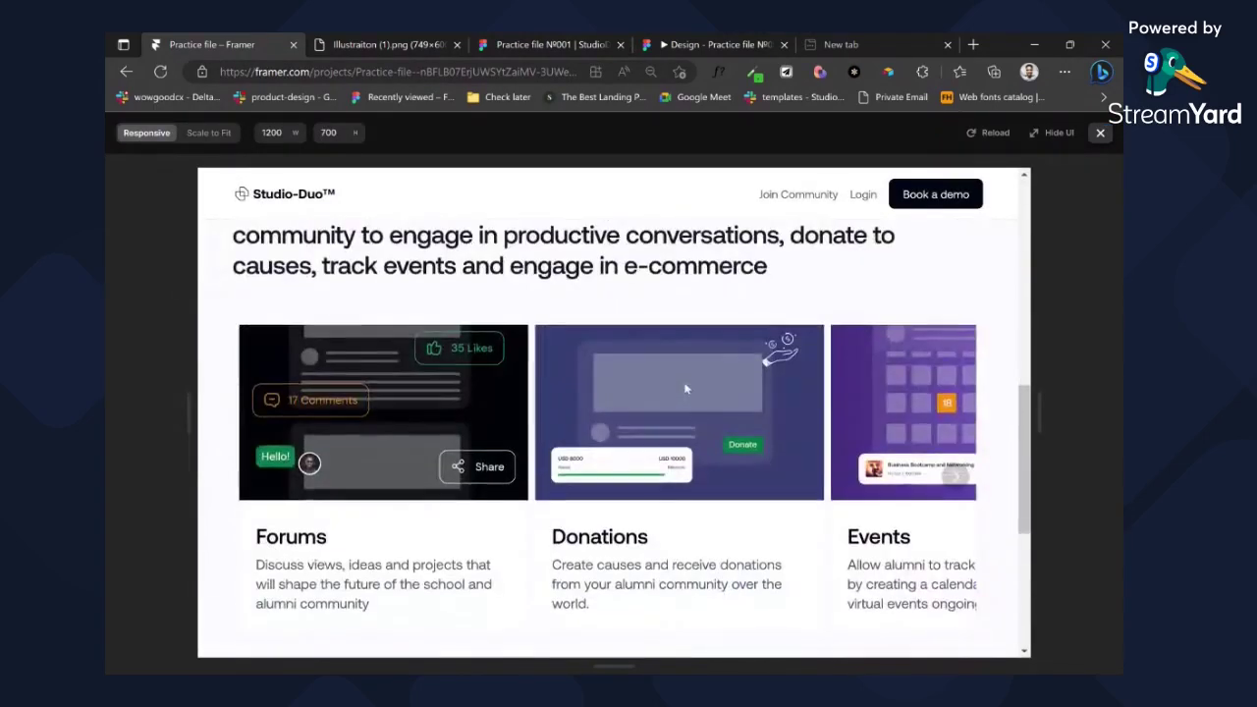
{"action": "scroll", "coordinate": [688, 389], "scroll_direction": "down", "scroll_amount": 2}
{"action": "scroll", "coordinate": [690, 388], "scroll_direction": "down", "scroll_amount": 3}
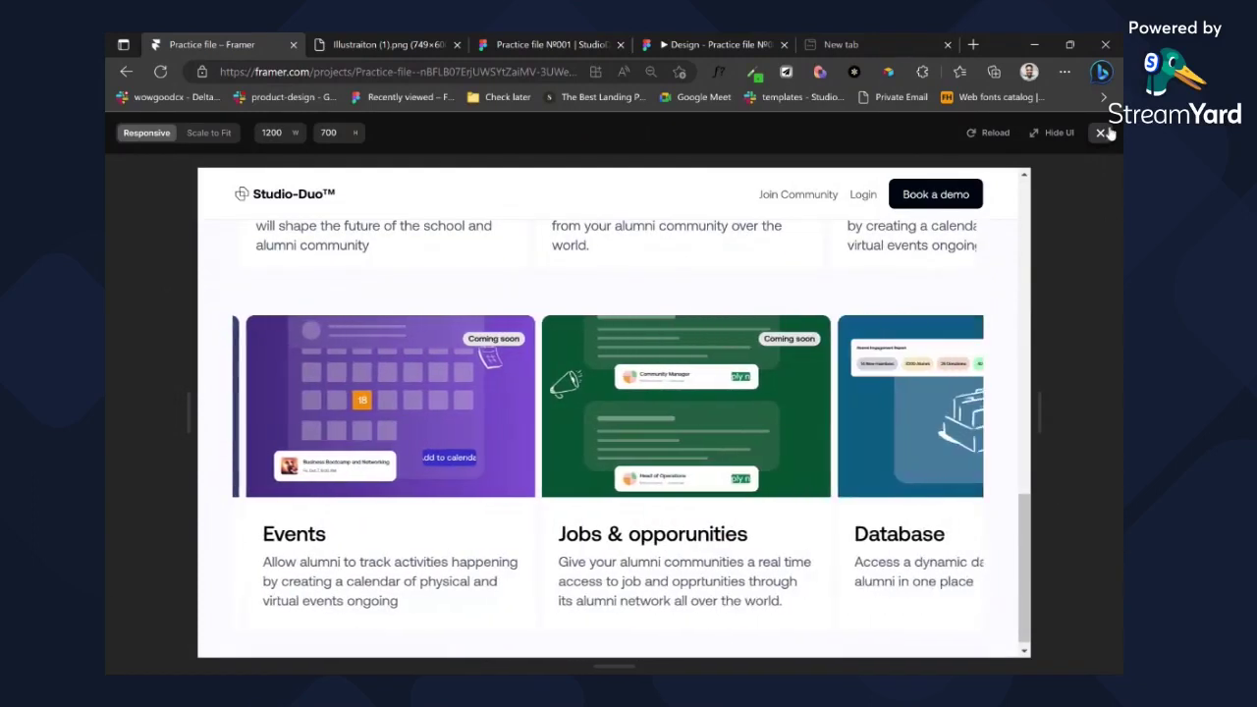
{"action": "left_click", "coordinate": [1099, 132]}
- Remove the slideshow from the Features container, keeping only the carousel
{"action": "scroll", "coordinate": [844, 430], "scroll_direction": "down", "scroll_amount": 3}
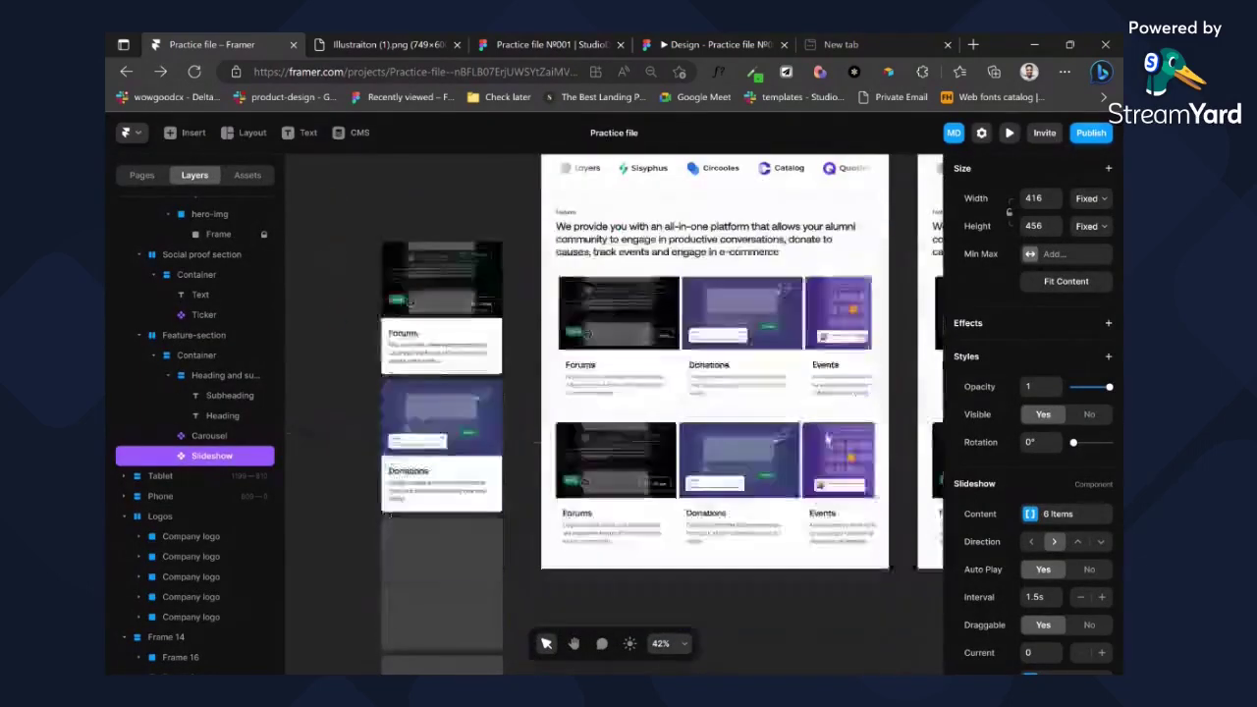
{"action": "key", "text": "Escape"}
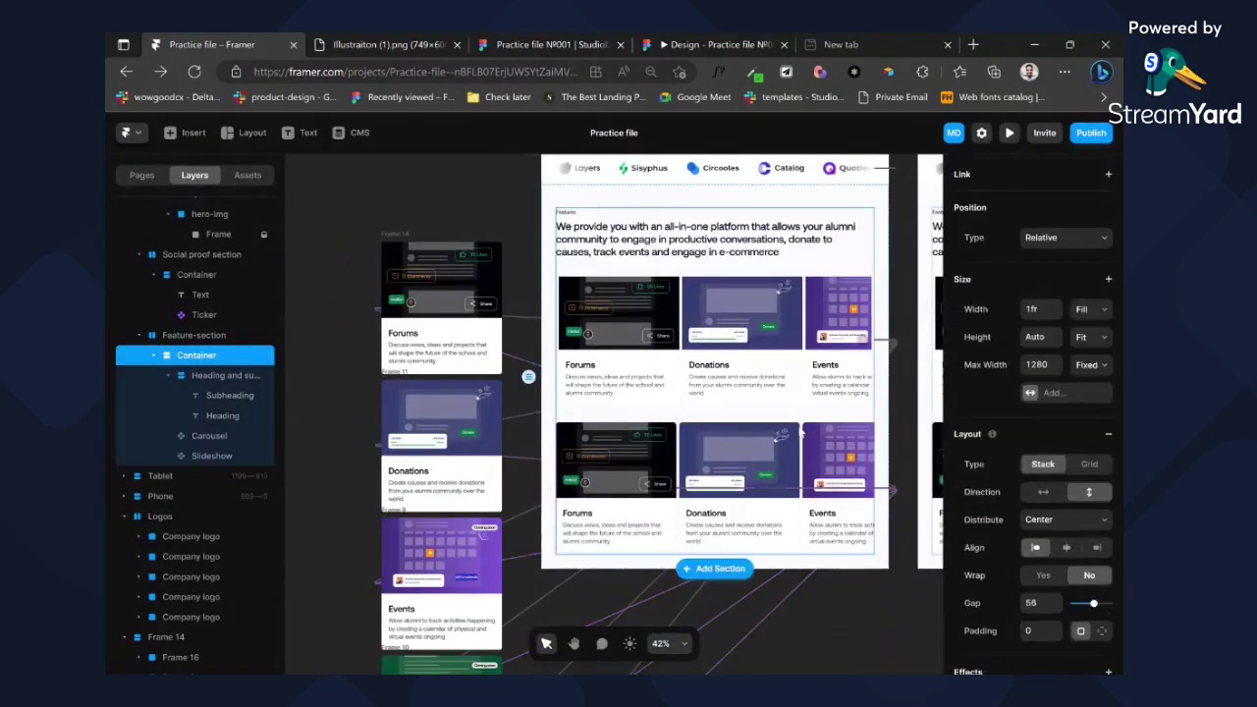
{"action": "key", "text": "Escape"}
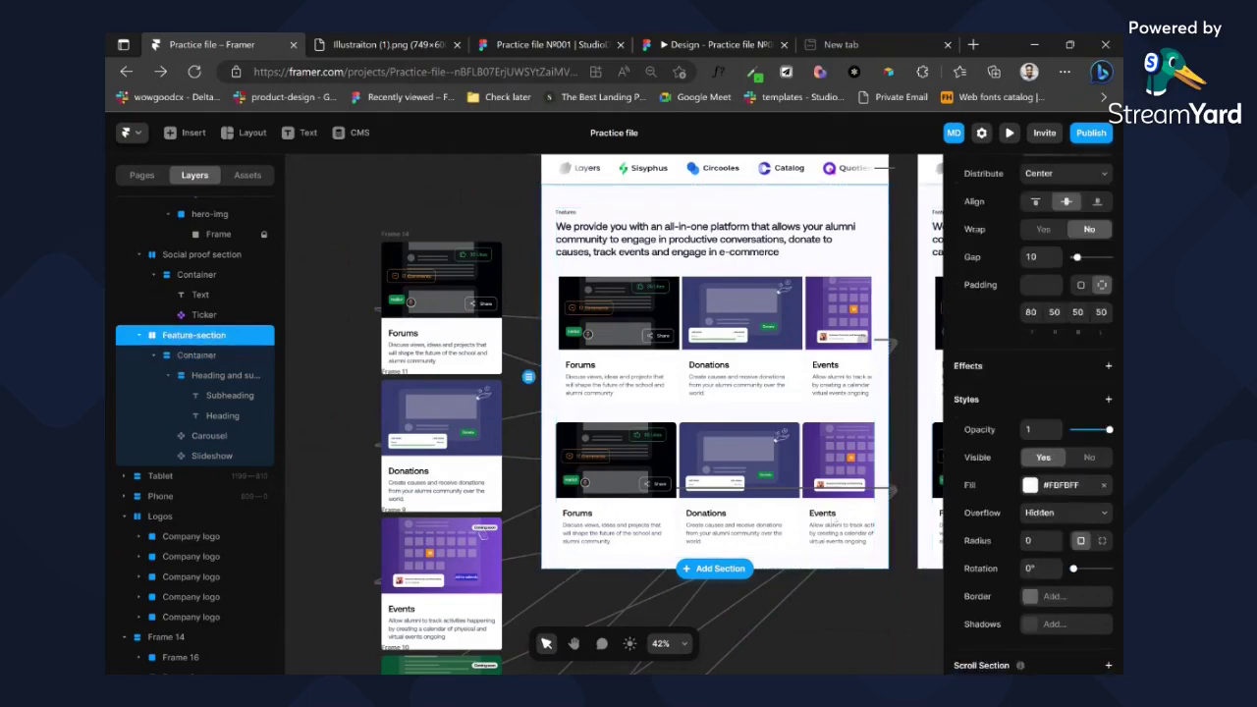
{"action": "key", "text": "ctrl+z"}
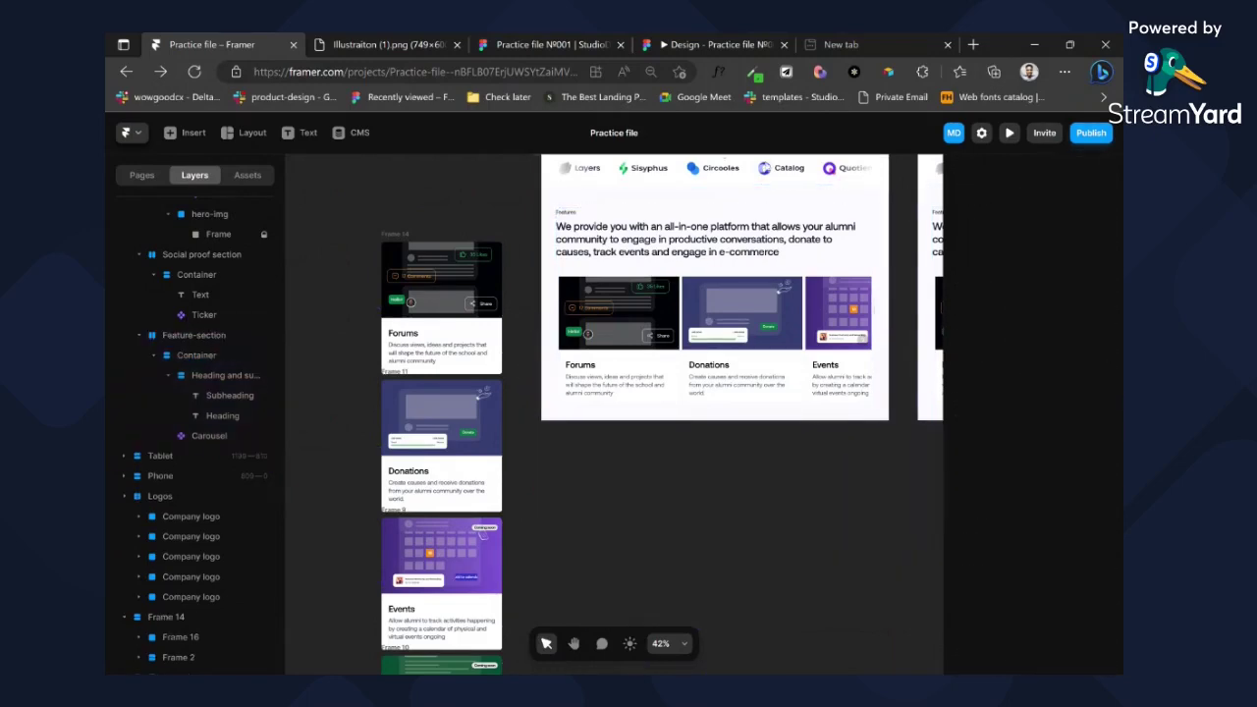
- Examine the Features carousel's sizing, snapping, fading, progress and arrow settings
{"action": "left_click", "coordinate": [756, 335]}
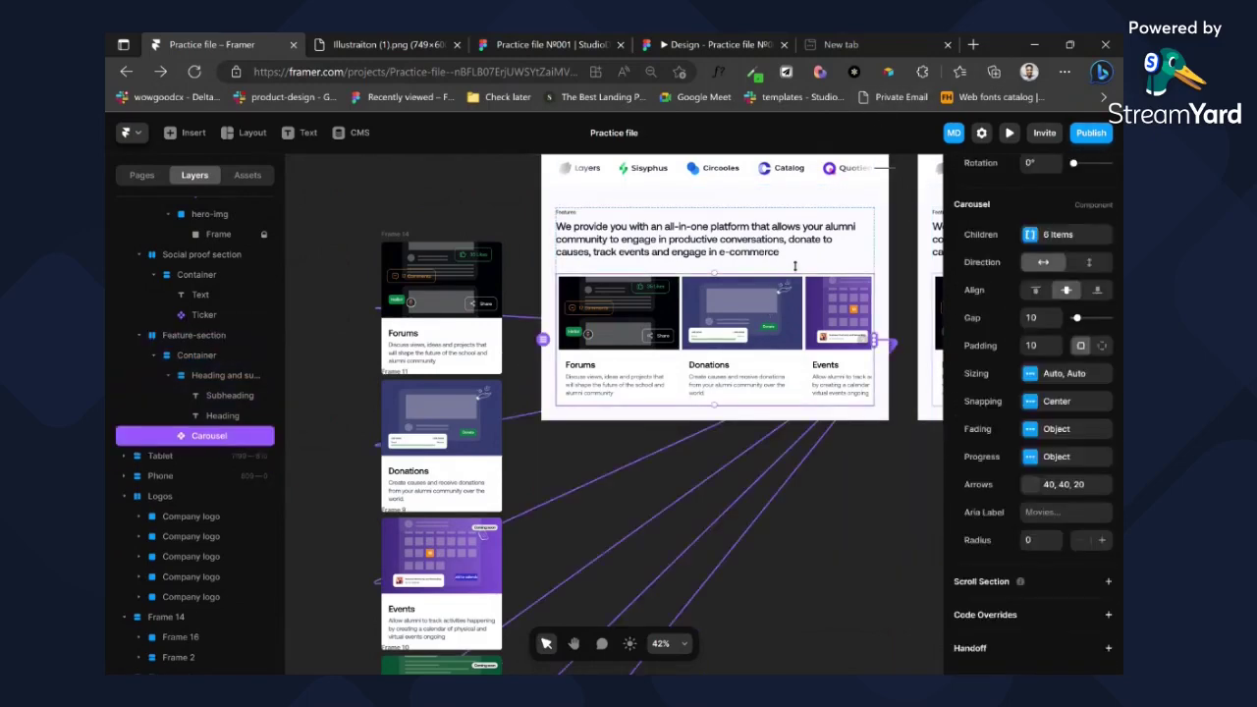
{"action": "left_click", "coordinate": [1028, 374]}
{"action": "left_click", "coordinate": [1028, 374]}
{"action": "left_click", "coordinate": [1030, 402]}
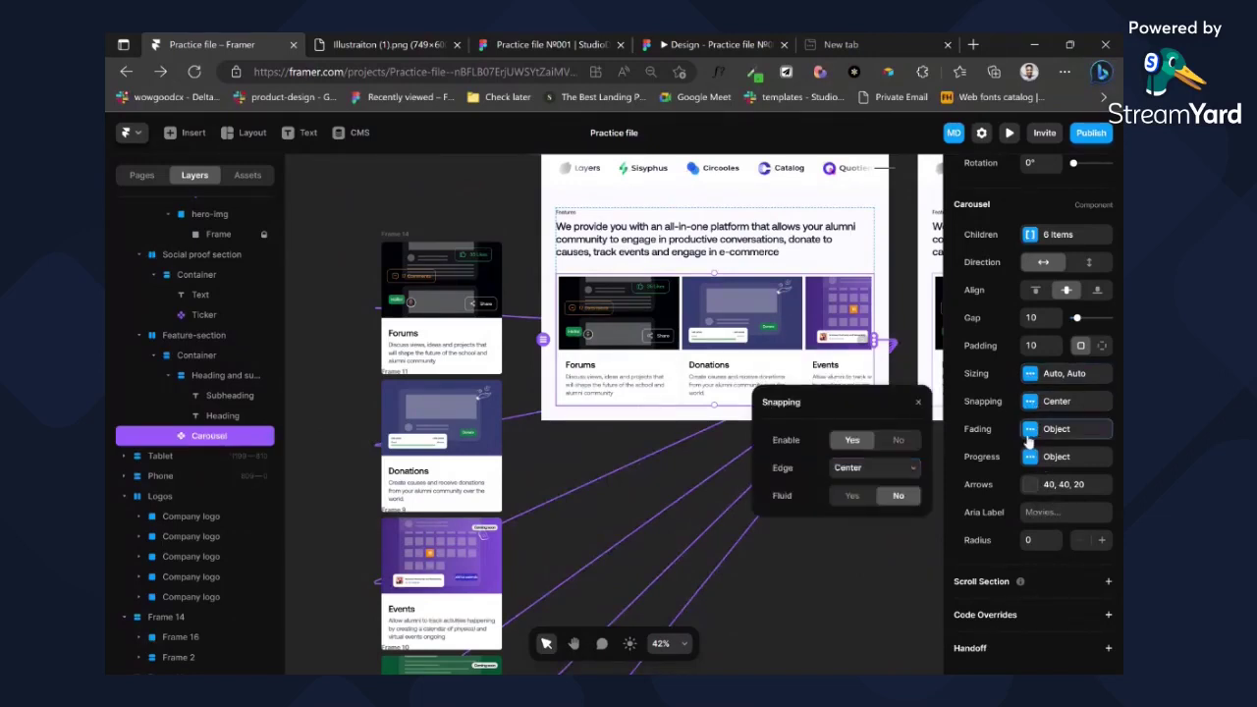
{"action": "left_click", "coordinate": [1029, 432]}
{"action": "left_click", "coordinate": [1027, 459]}
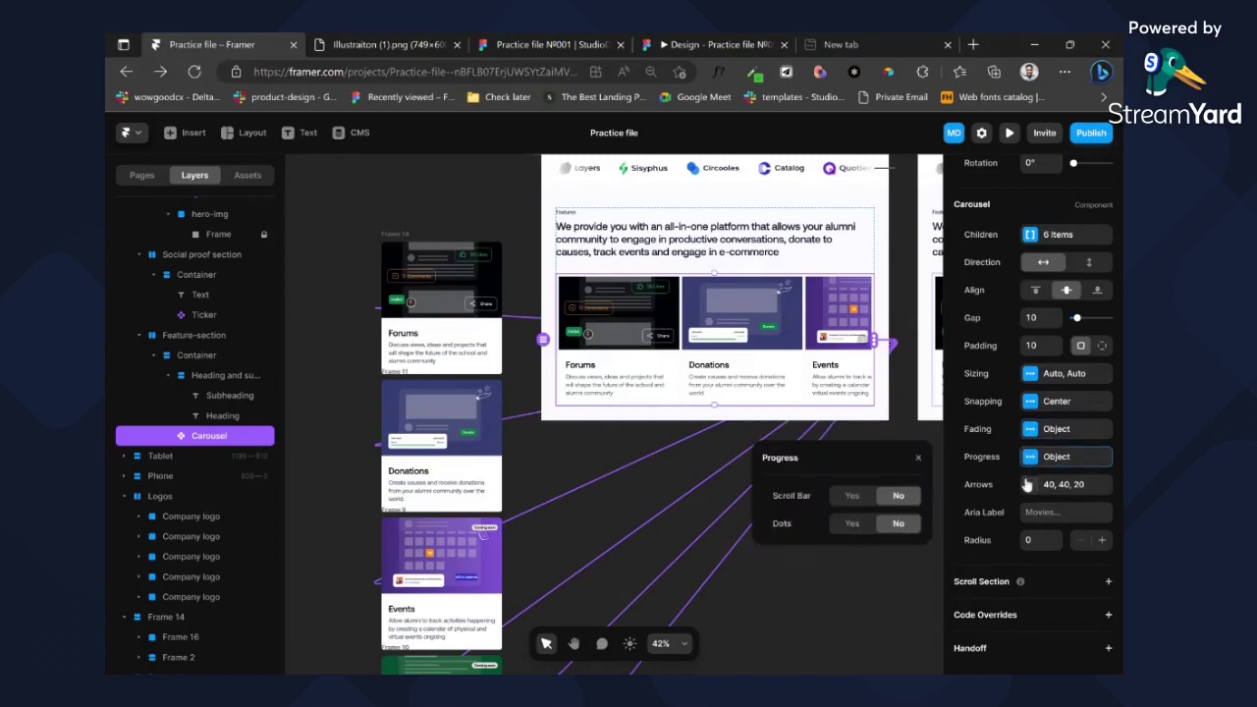
{"action": "left_click", "coordinate": [1029, 489]}
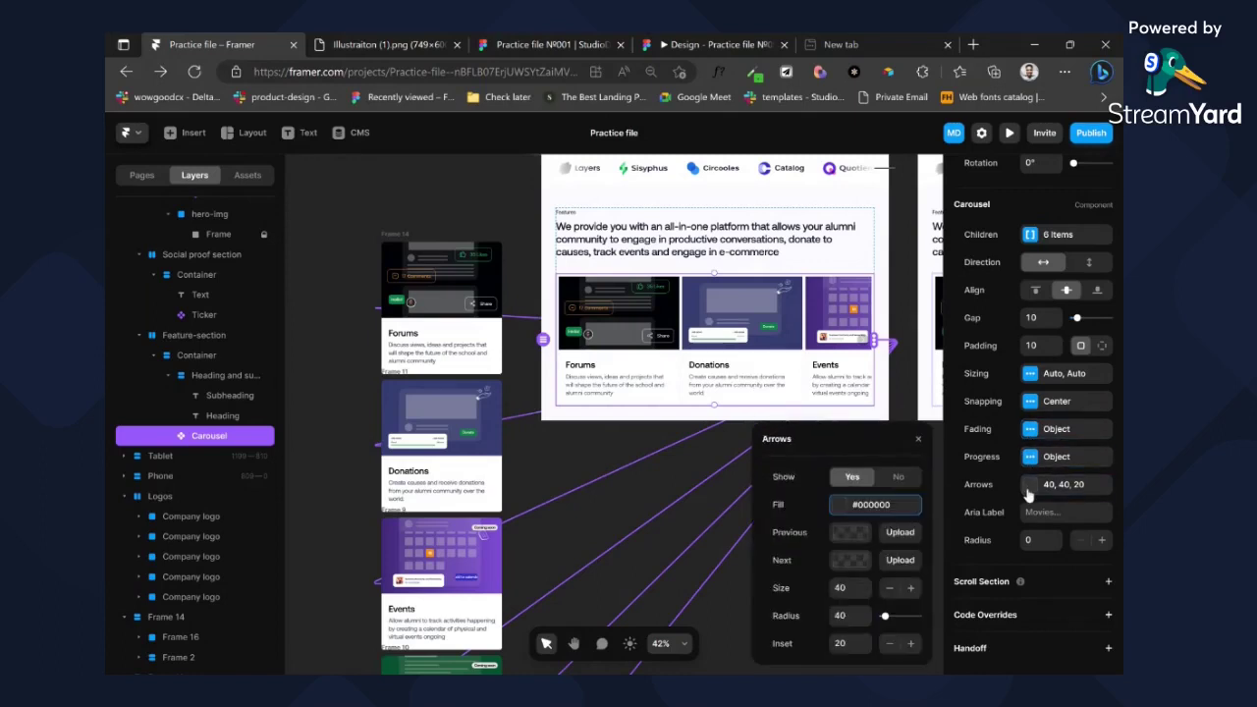
{"action": "scroll", "coordinate": [1026, 471], "scroll_direction": "up", "scroll_amount": 2}
{"action": "left_click", "coordinate": [1028, 442]}
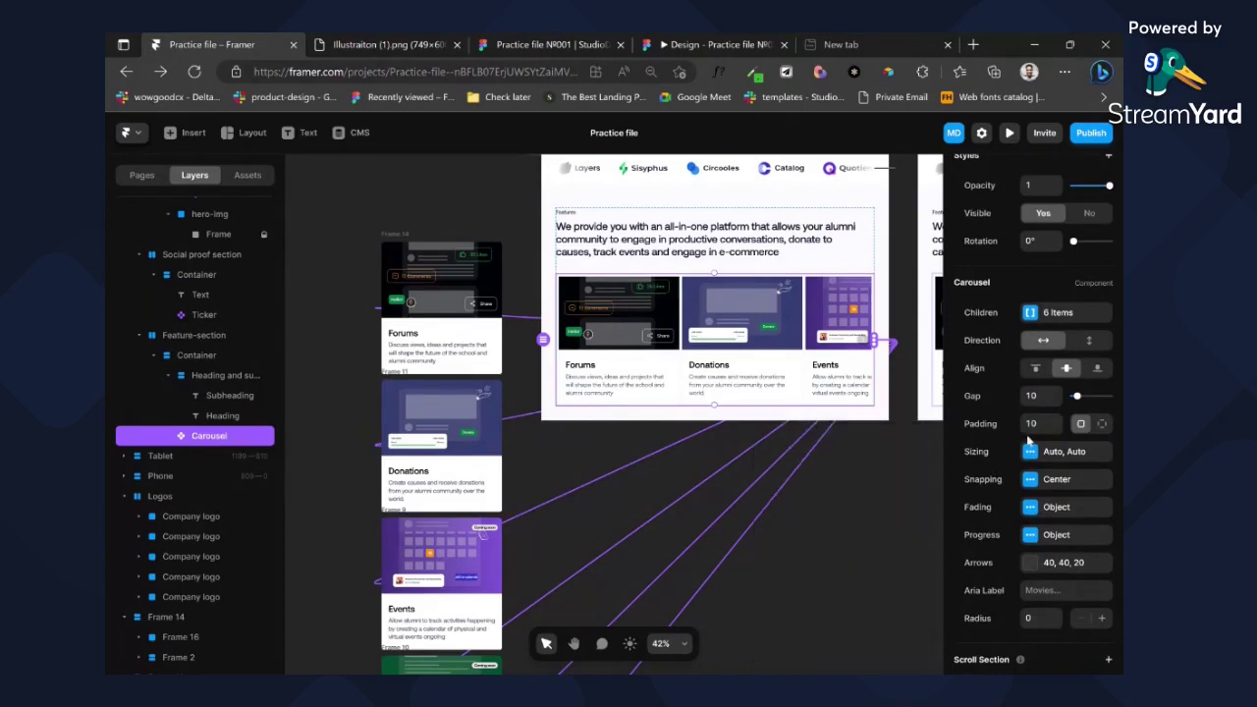
- Set the Features carousel's padding to 0 and its gap to 16, and check the cards across the breakpoints
{"action": "left_click", "coordinate": [1033, 423]}
{"action": "type", "text": "0"}
{"action": "key", "text": "Return"}
{"action": "left_click", "coordinate": [1051, 397]}
{"action": "type", "text": "16"}
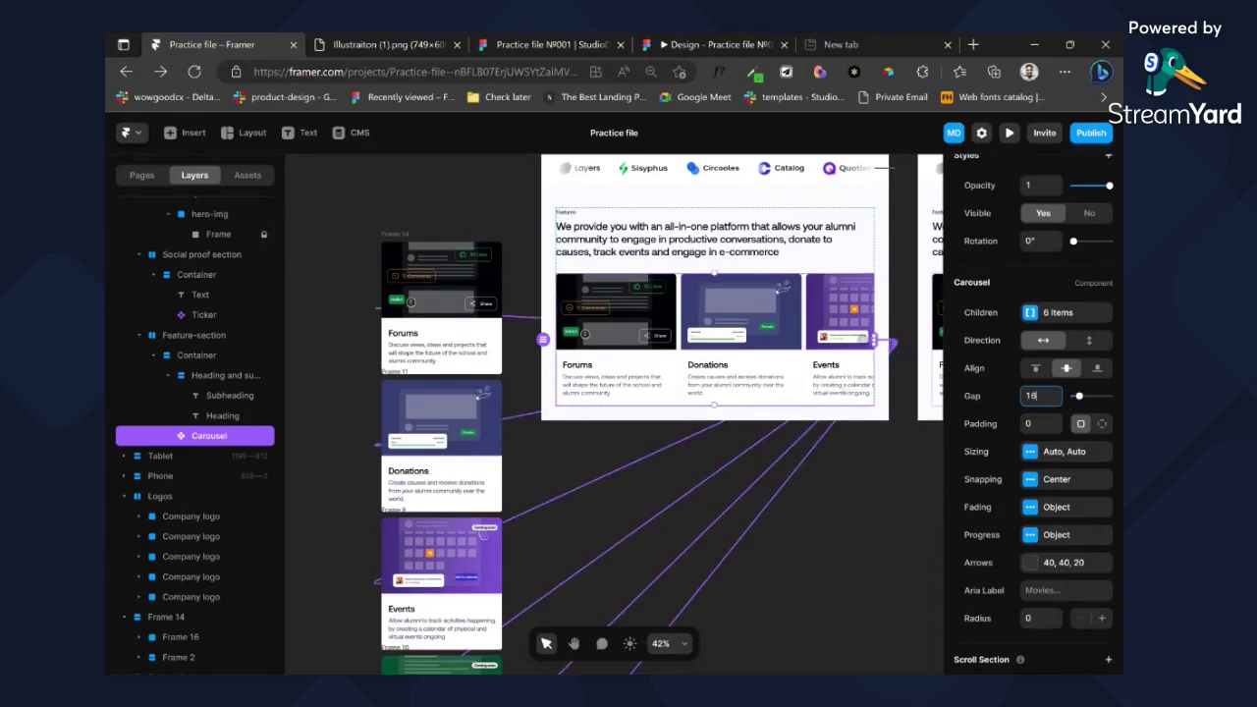
{"action": "scroll", "coordinate": [842, 383], "scroll_direction": "right", "scroll_amount": 10}
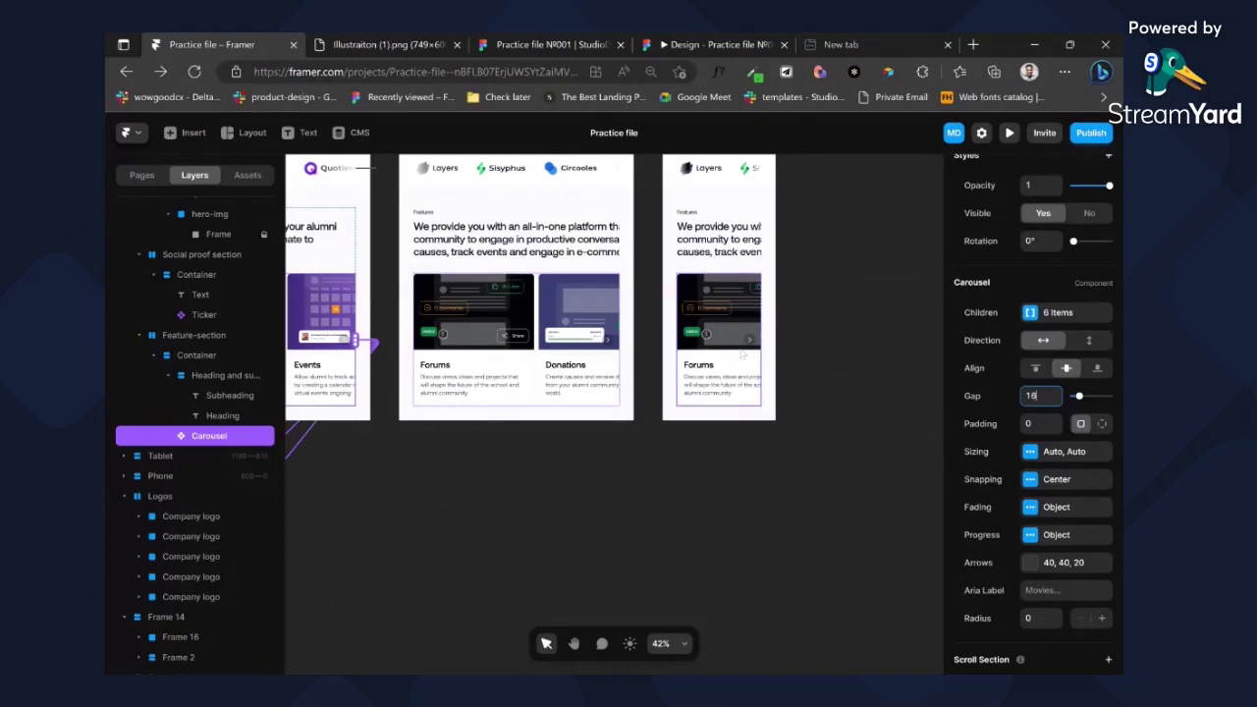
{"action": "scroll", "coordinate": [677, 272], "scroll_direction": "left", "scroll_amount": 5}
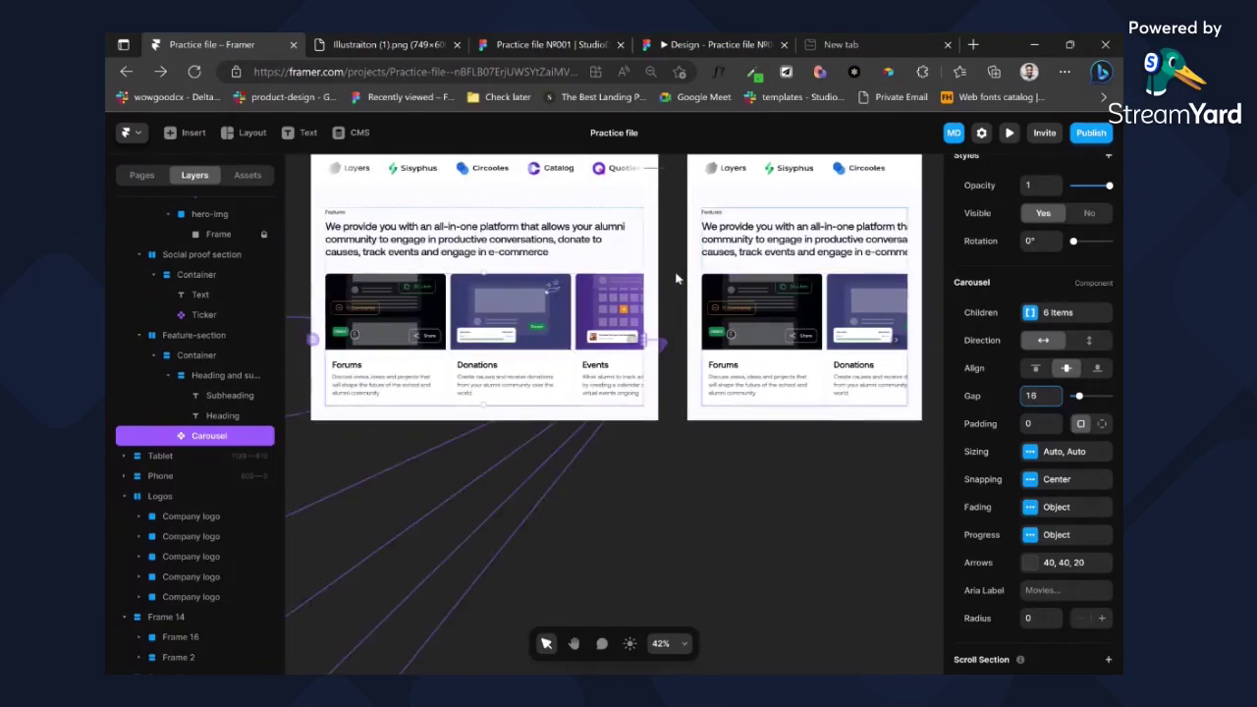
{"action": "scroll", "coordinate": [520, 303], "scroll_direction": "up", "scroll_amount": 2}
- Switch to the Figma design and wrap the call-to-action section and the dark footer bar in one auto layout frame named Footer
{"action": "left_click", "coordinate": [576, 44]}
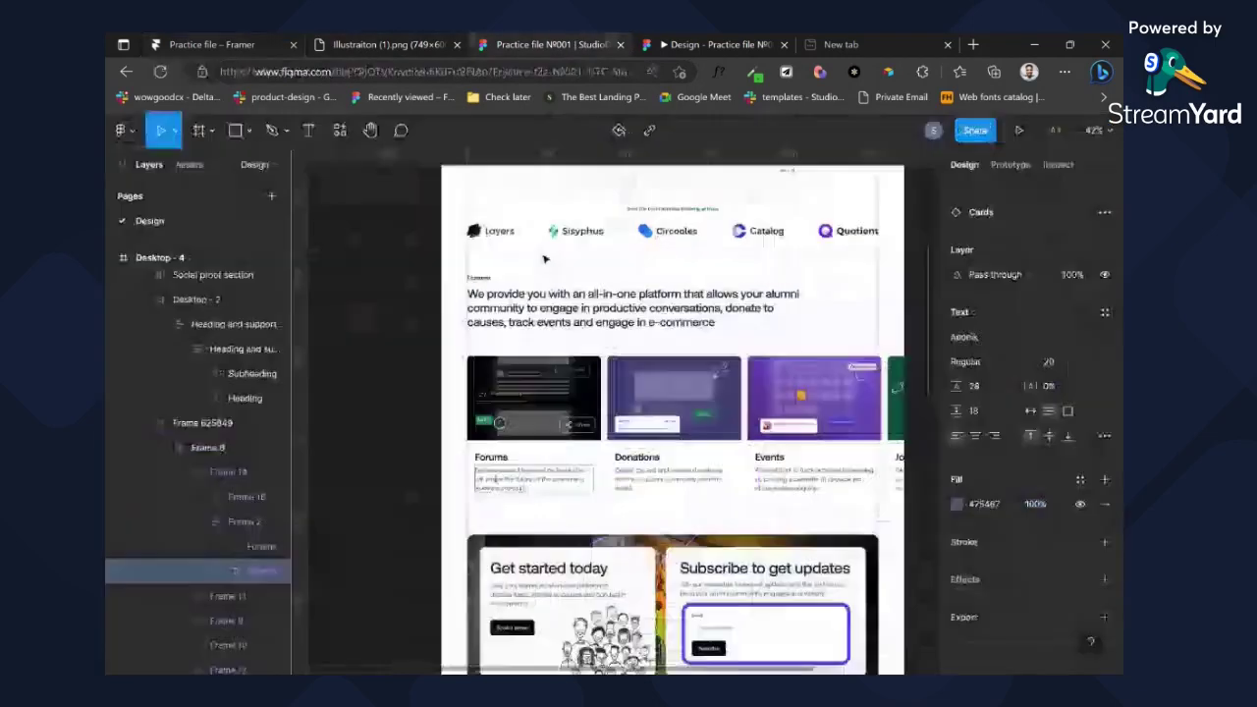
{"action": "scroll", "coordinate": [543, 273], "scroll_direction": "down", "scroll_amount": 4}
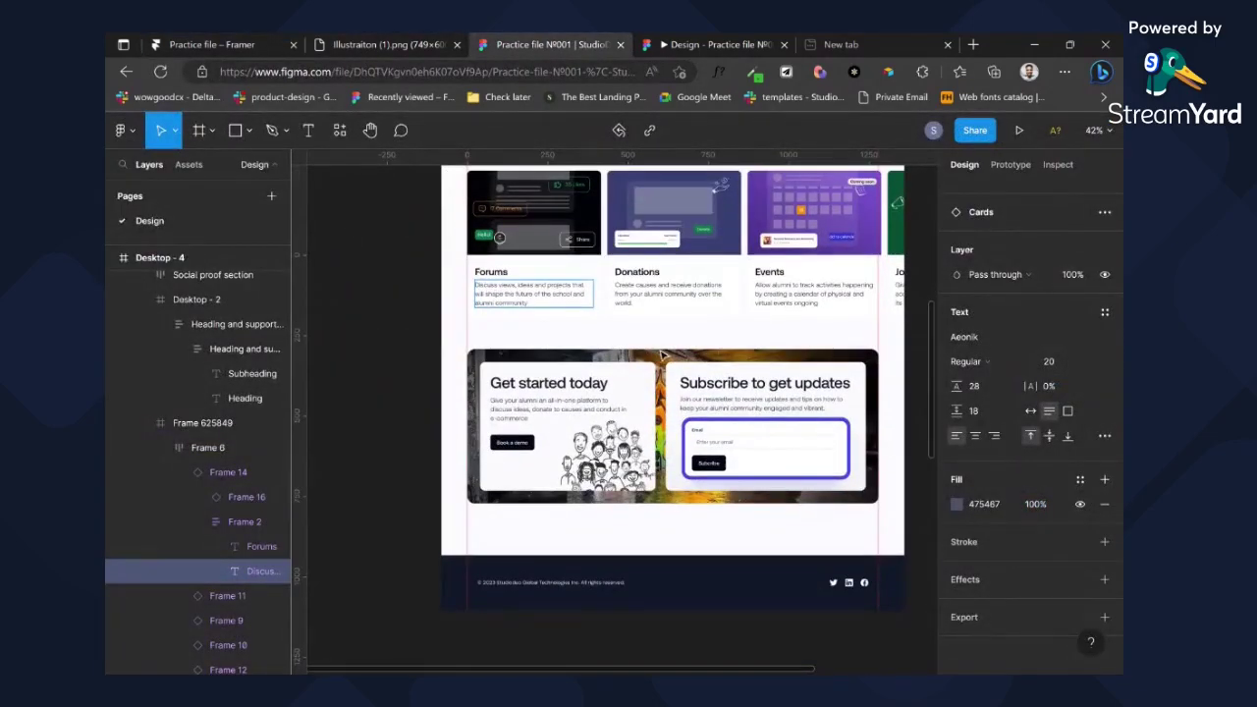
{"action": "left_click", "coordinate": [656, 338]}
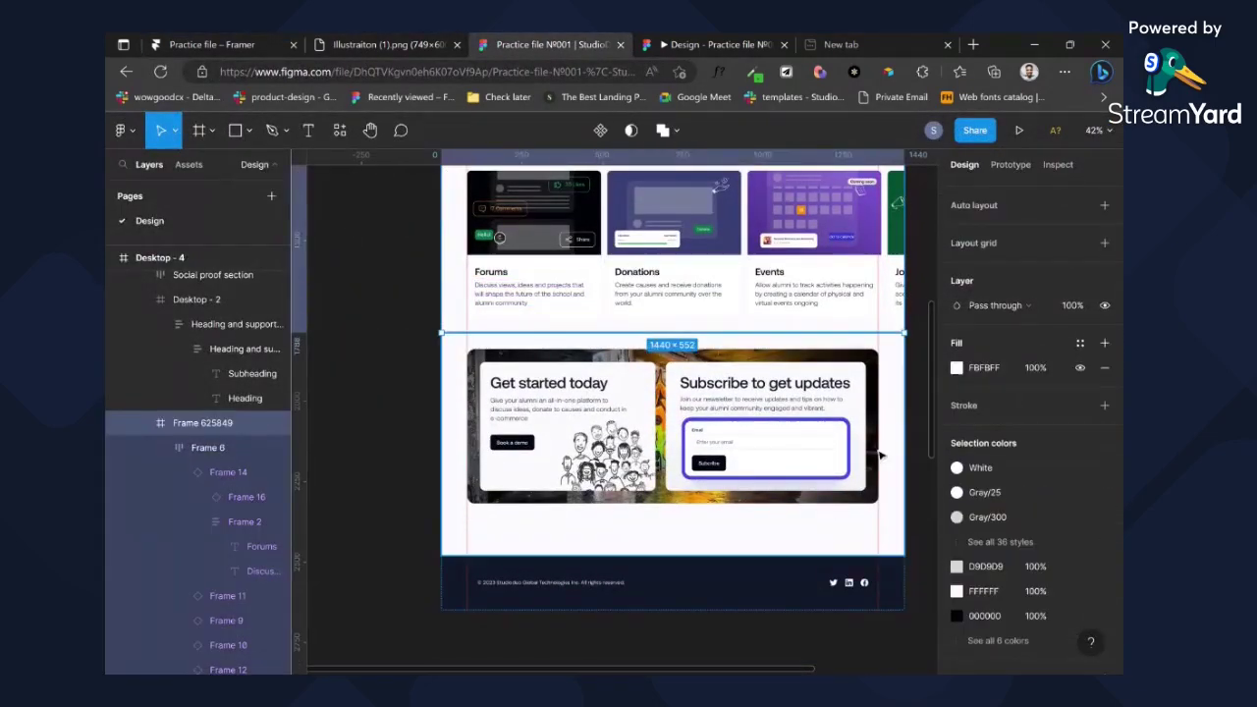
{"action": "left_click", "coordinate": [923, 477]}
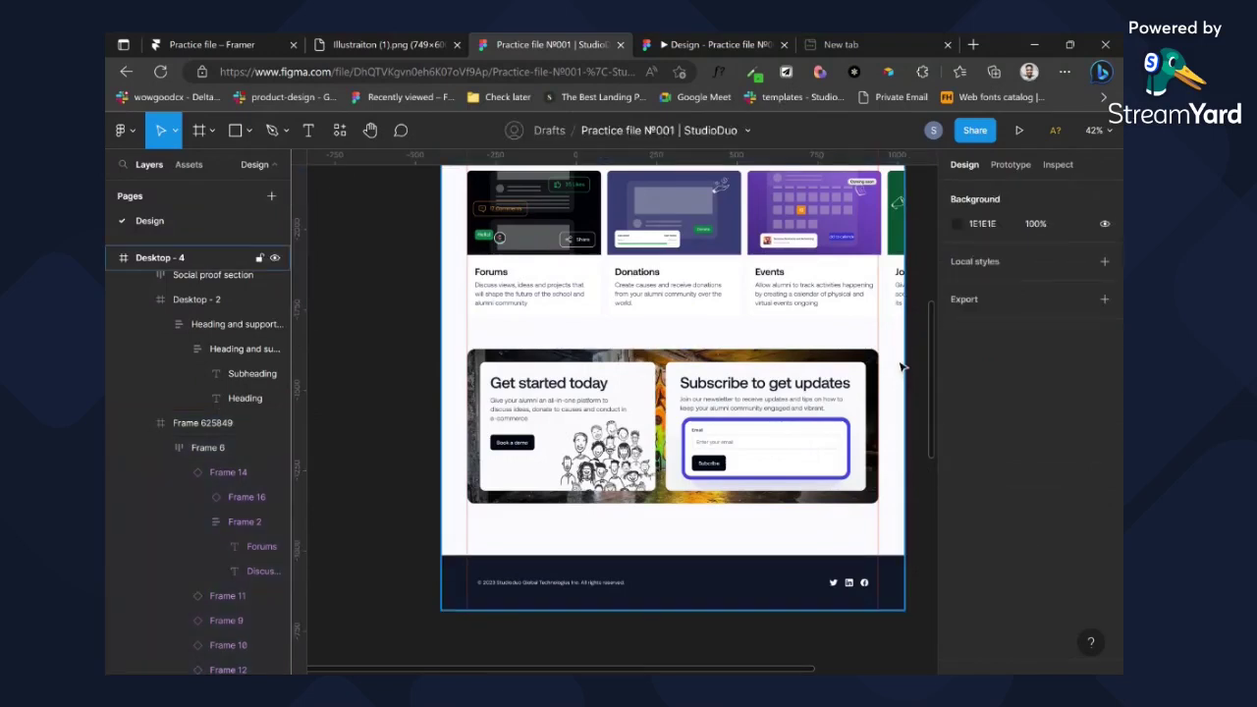
{"action": "left_click", "coordinate": [900, 367]}
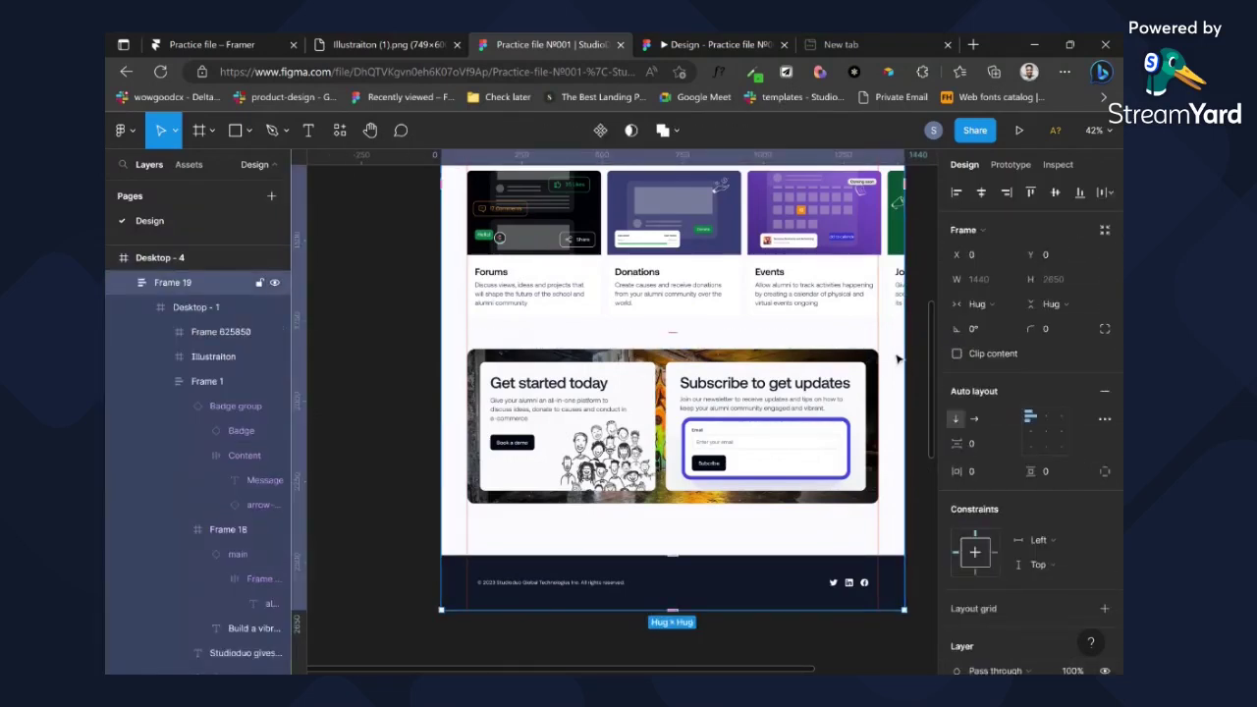
{"action": "left_click", "coordinate": [896, 360]}
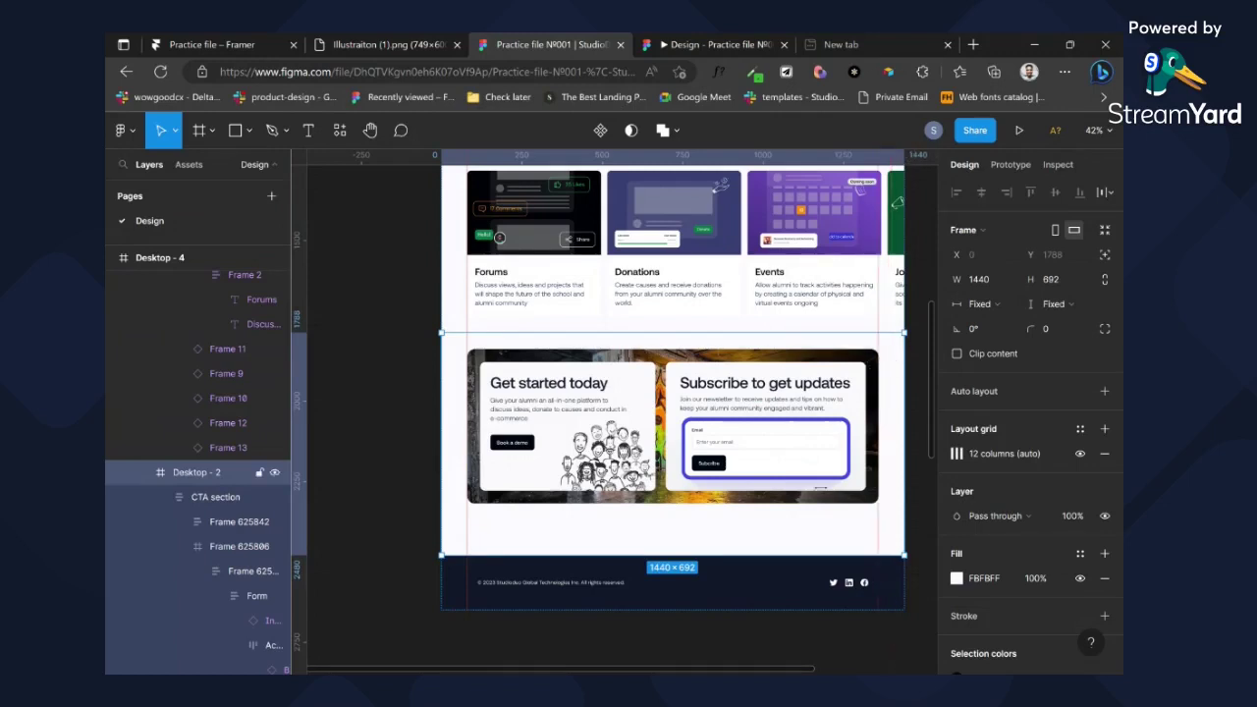
{"action": "left_click", "coordinate": [756, 579], "text": "shift"}
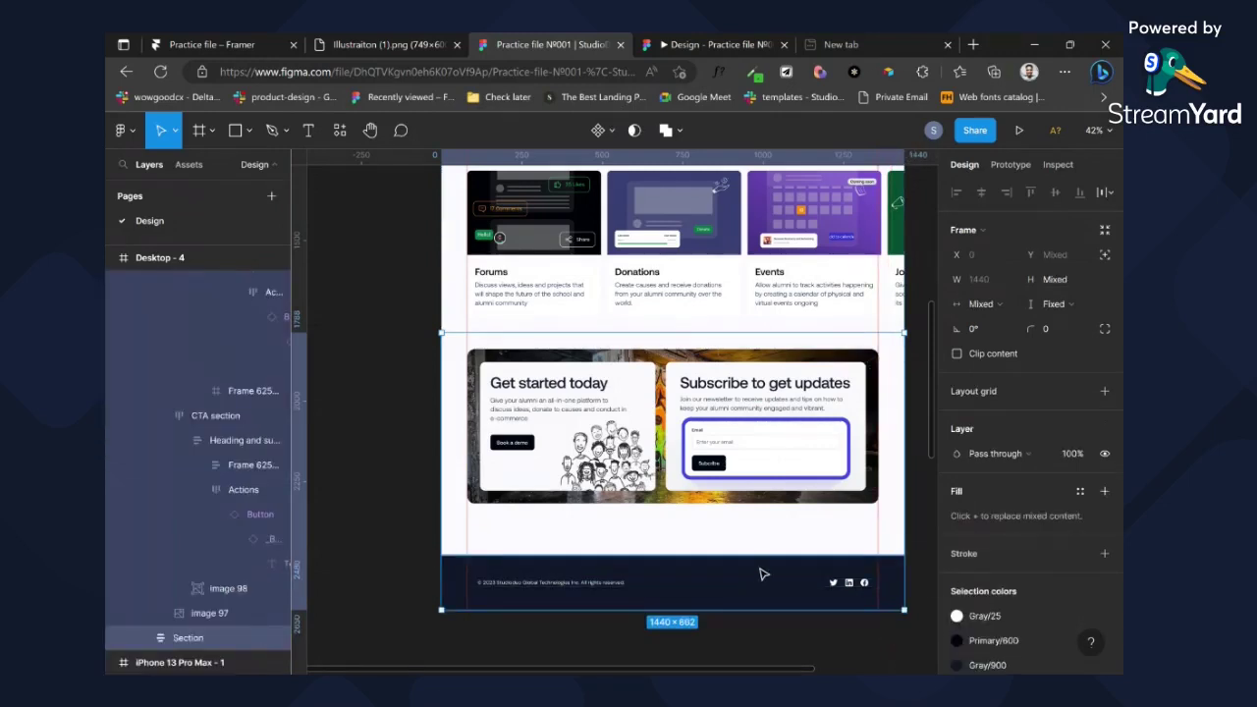
{"action": "key", "text": "shift+a"}
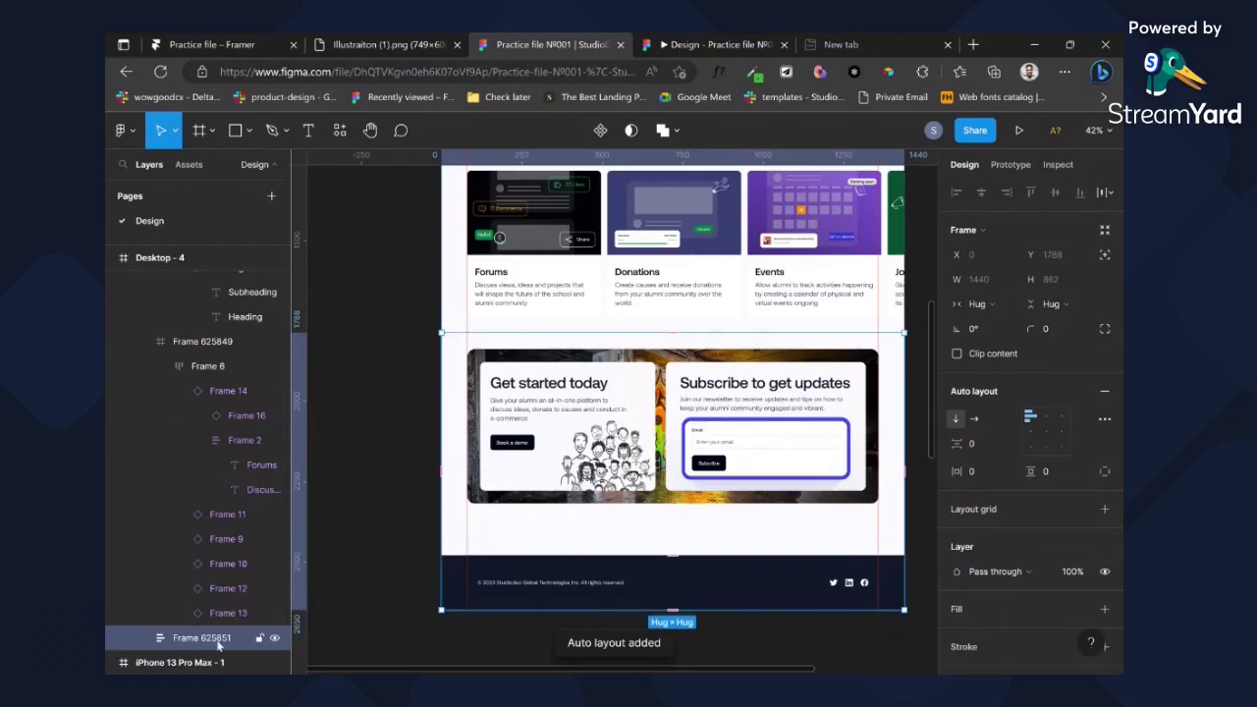
{"action": "double_click", "coordinate": [222, 646]}
{"action": "type", "text": "Footer"}
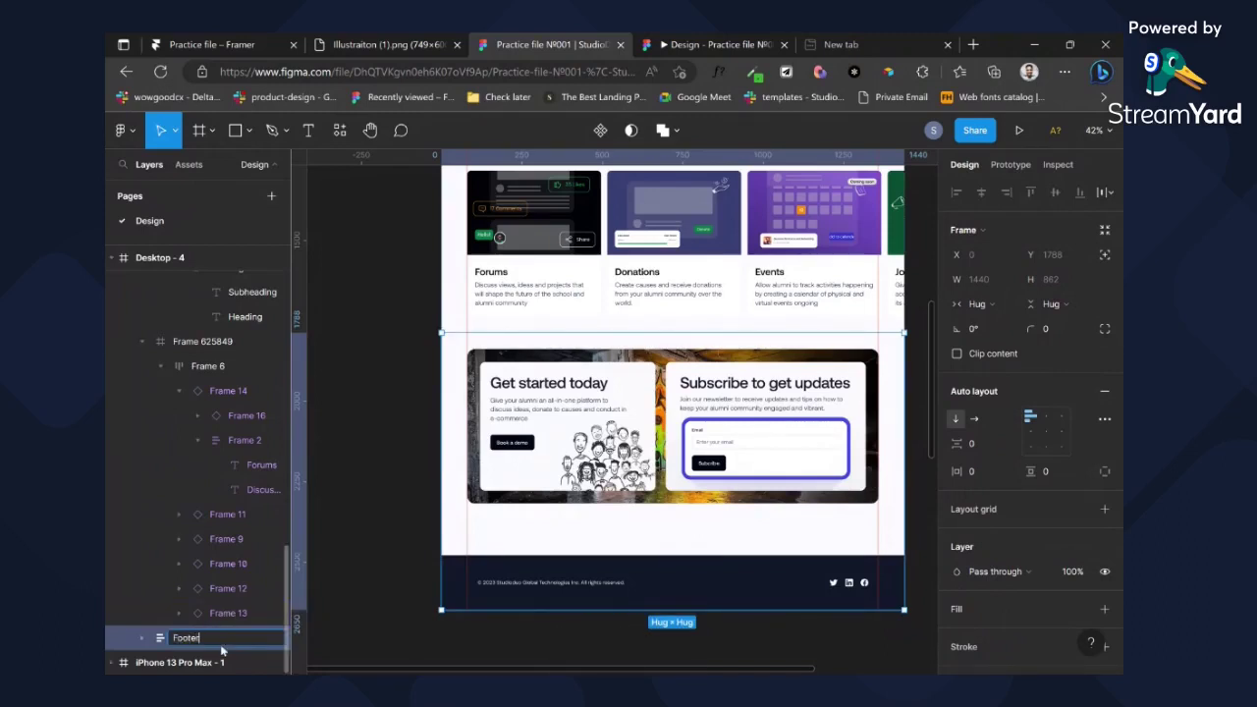
{"action": "key", "text": "Return"}
- Copy the Footer frame to the clipboard with the Figma to HTML with Framer plugin and return to the Framer page
{"action": "key", "text": "ctrl+/"}
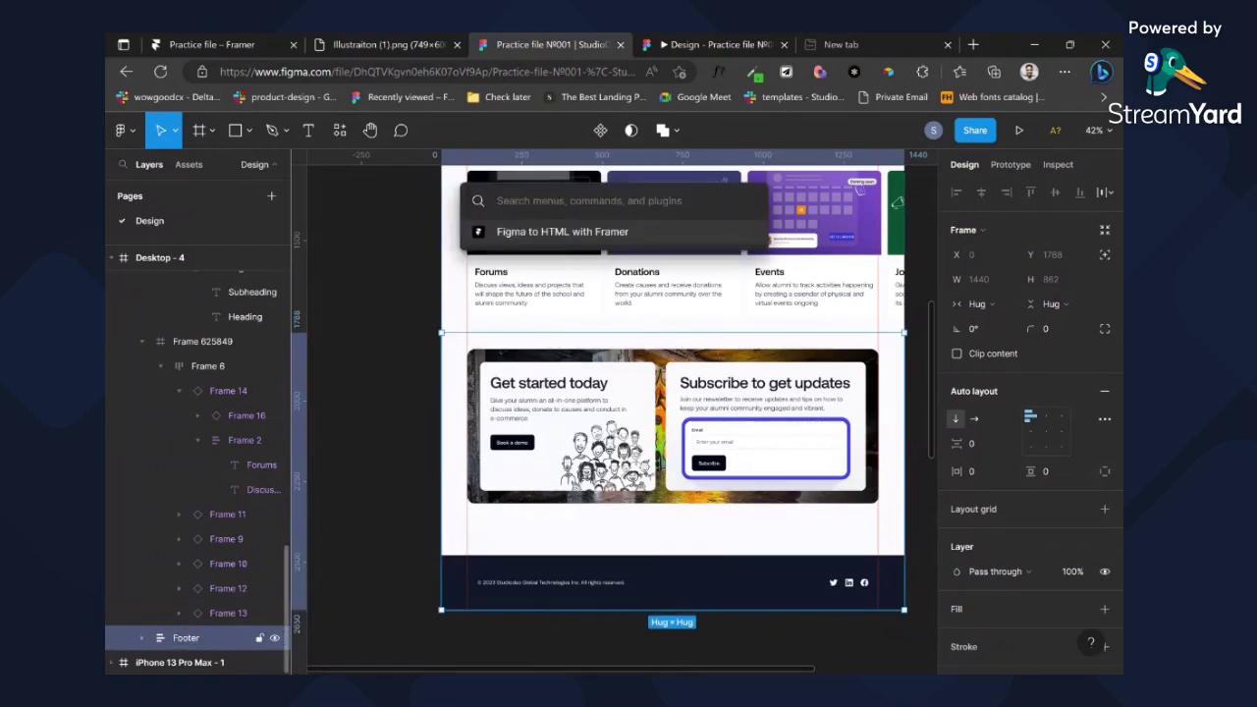
{"action": "key", "text": "Return"}
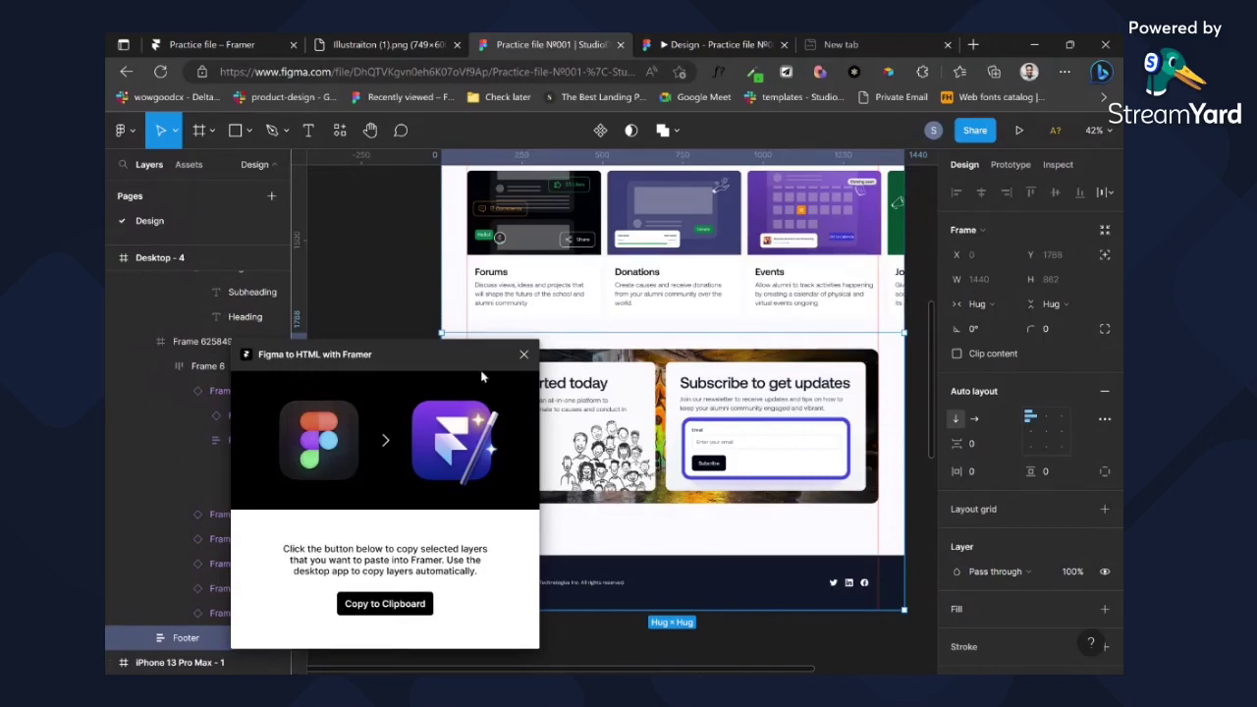
{"action": "left_click", "coordinate": [417, 606]}
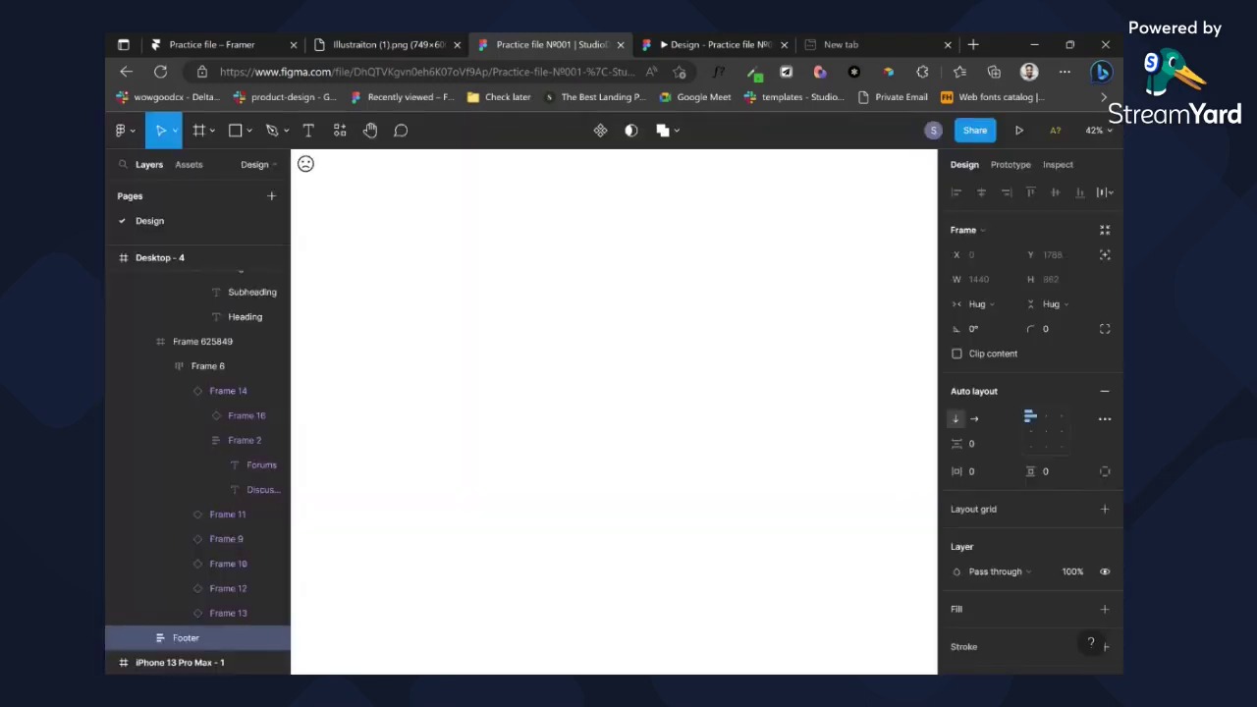
{"action": "left_click", "coordinate": [163, 39]}
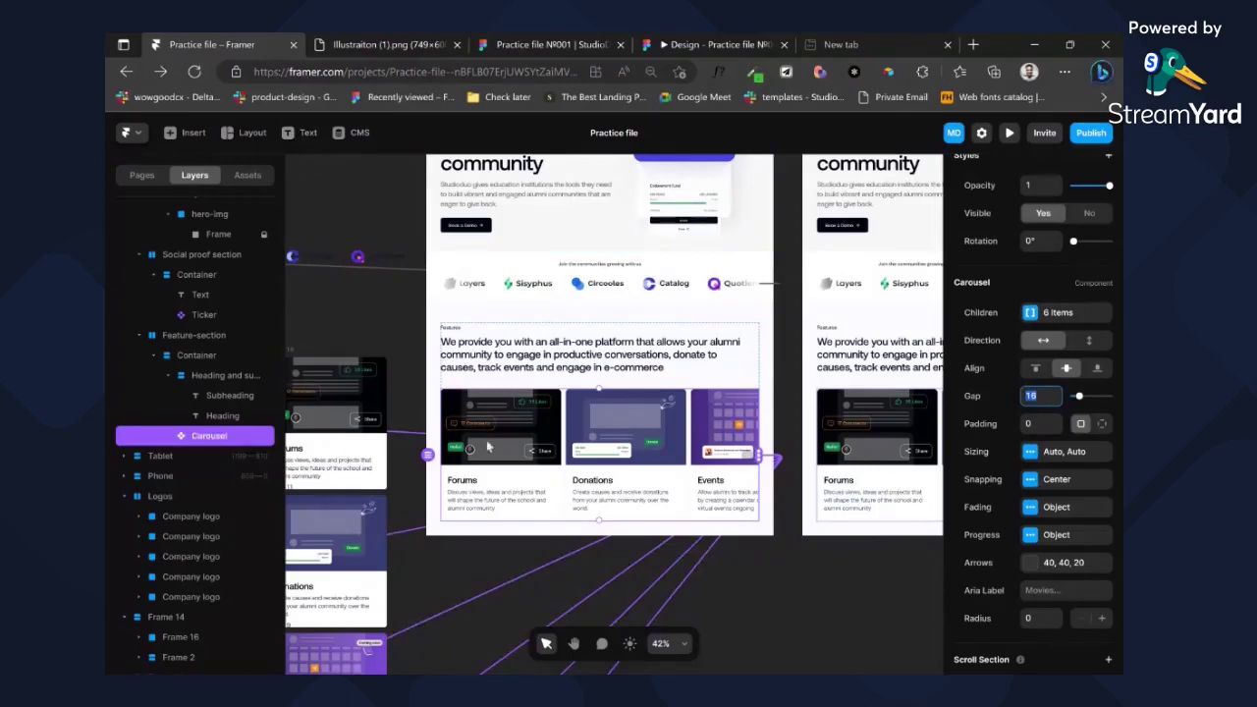
{"action": "scroll", "coordinate": [447, 315], "scroll_direction": "up", "scroll_amount": 3}
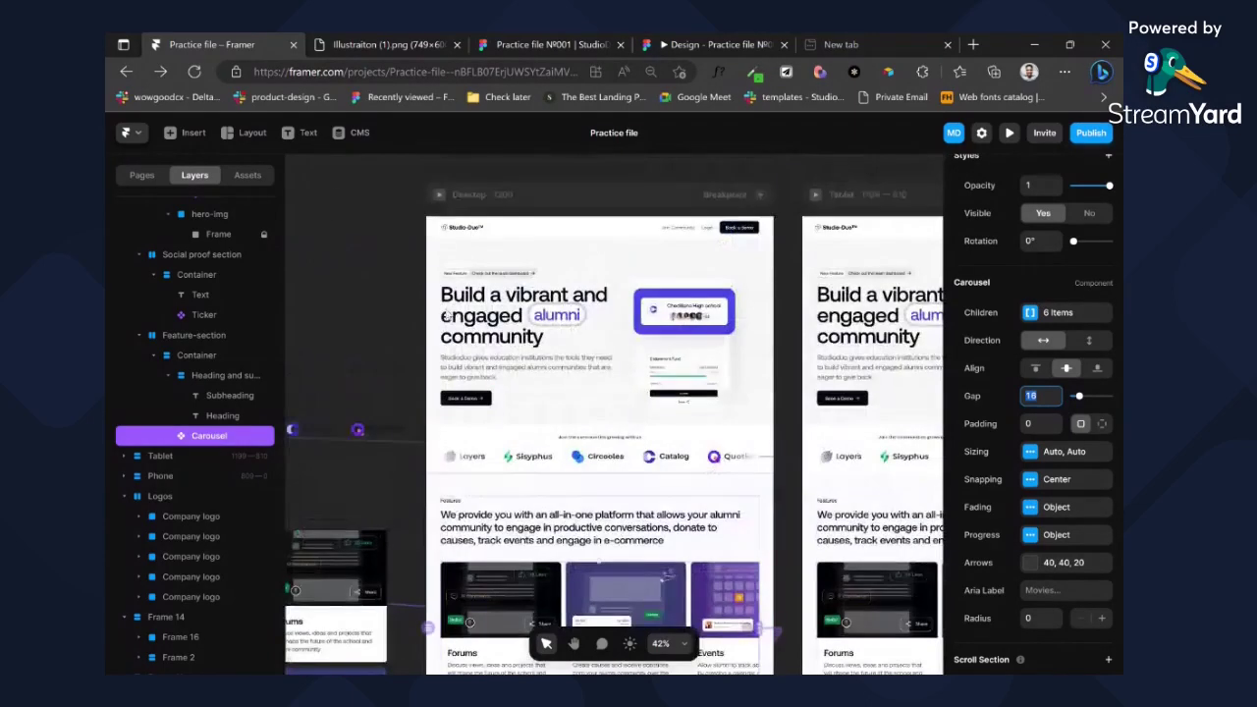
- Paste the copied Footer frame into the Desktop breakpoint below the Features section and set its width to Fill
{"action": "left_click", "coordinate": [476, 202]}
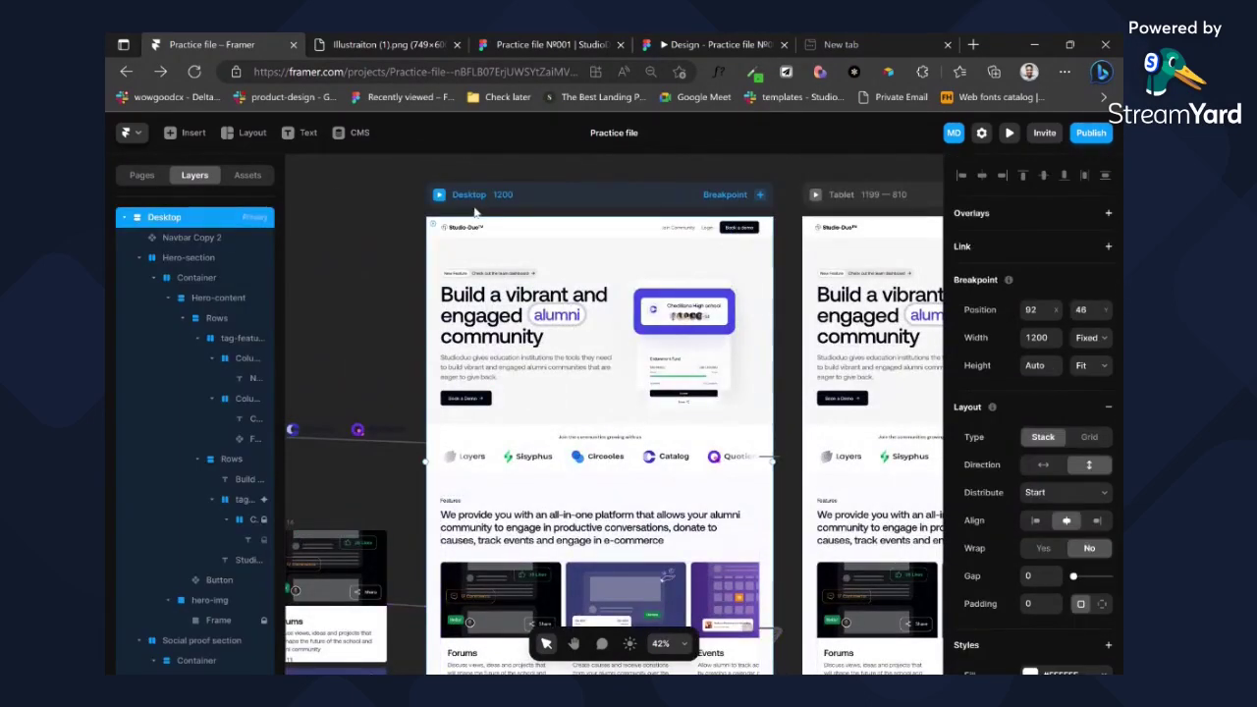
{"action": "key", "text": "ctrl+v"}
{"action": "scroll", "coordinate": [504, 366], "scroll_direction": "down", "scroll_amount": 3}
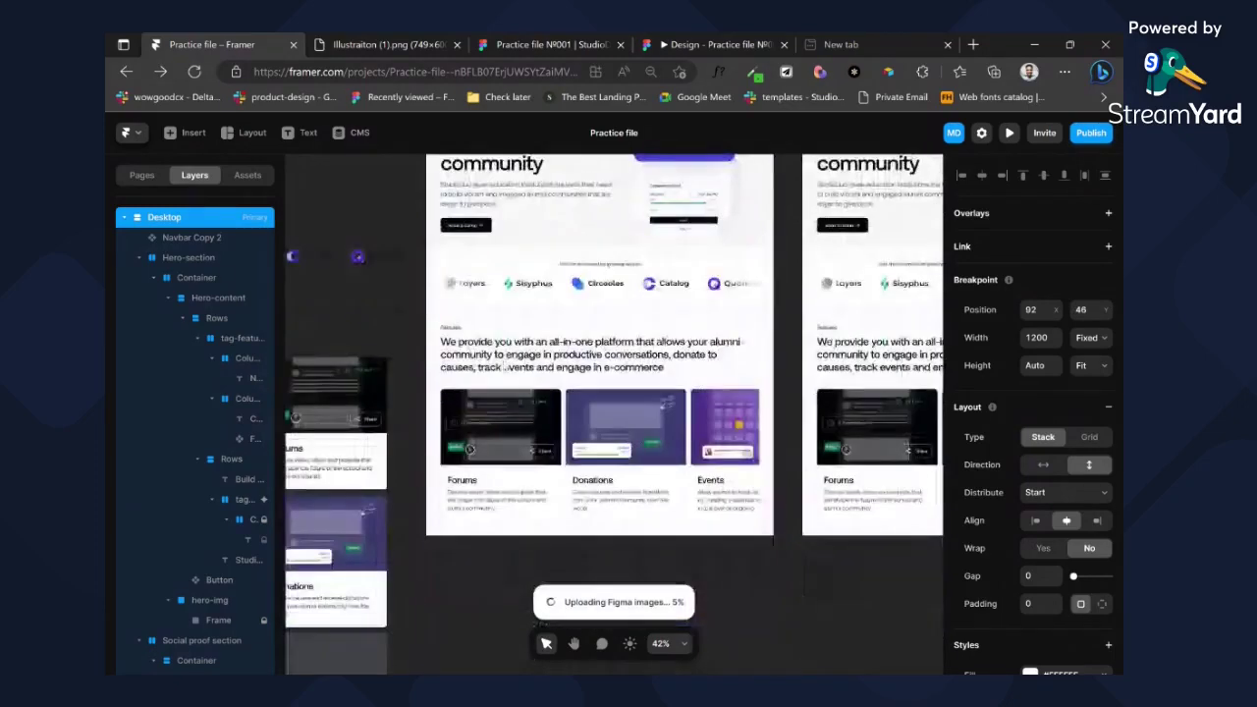
{"action": "scroll", "coordinate": [505, 367], "scroll_direction": "down", "scroll_amount": 1}
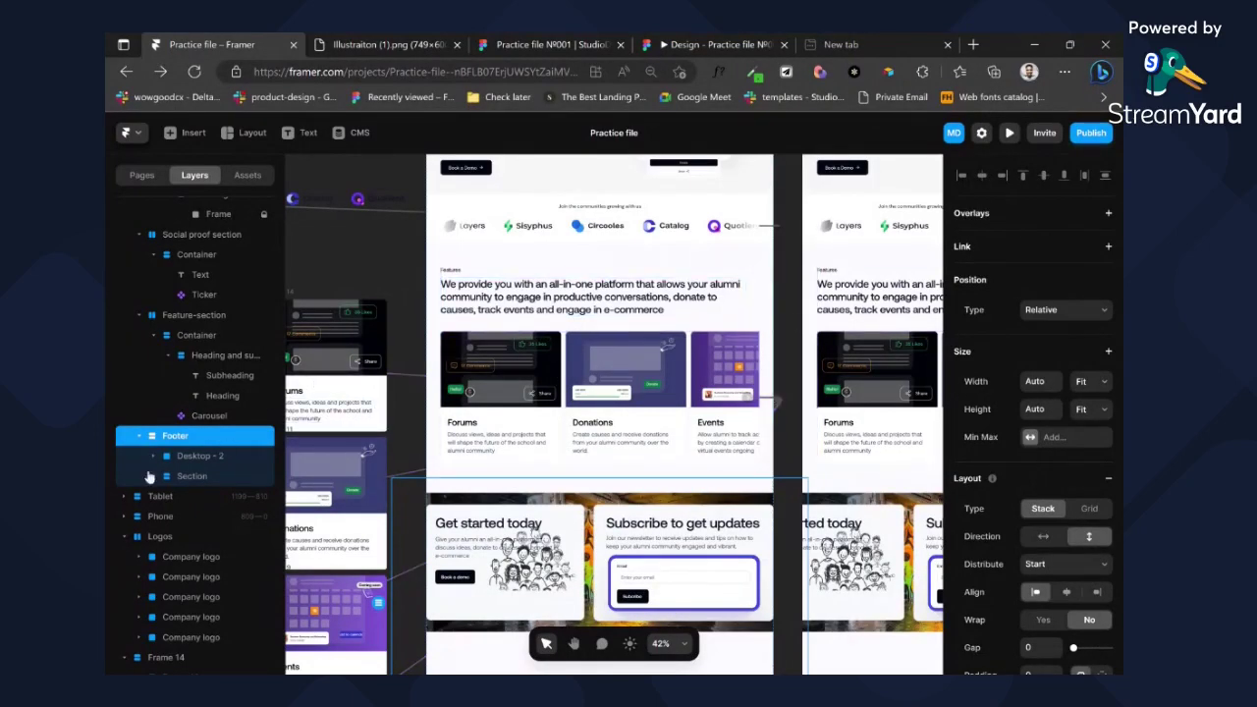
{"action": "left_click", "coordinate": [1085, 383]}
{"action": "left_click", "coordinate": [1094, 427]}
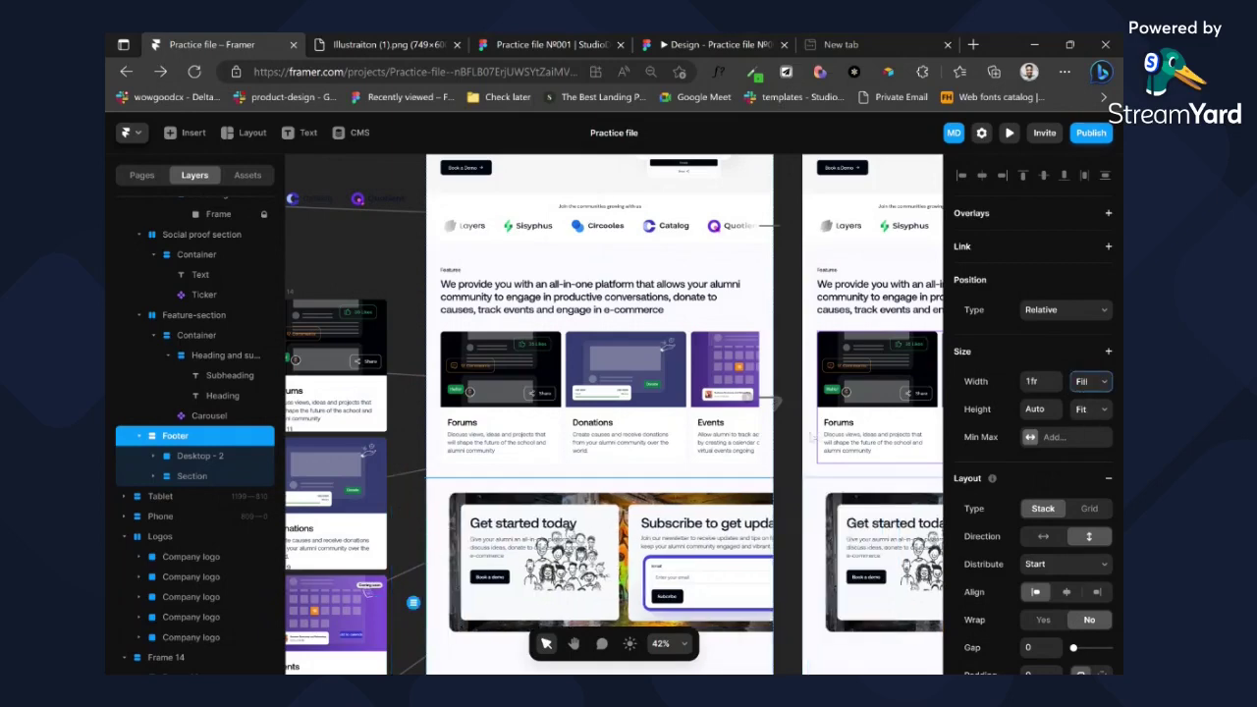
{"action": "scroll", "coordinate": [638, 398], "scroll_direction": "down", "scroll_amount": 3}
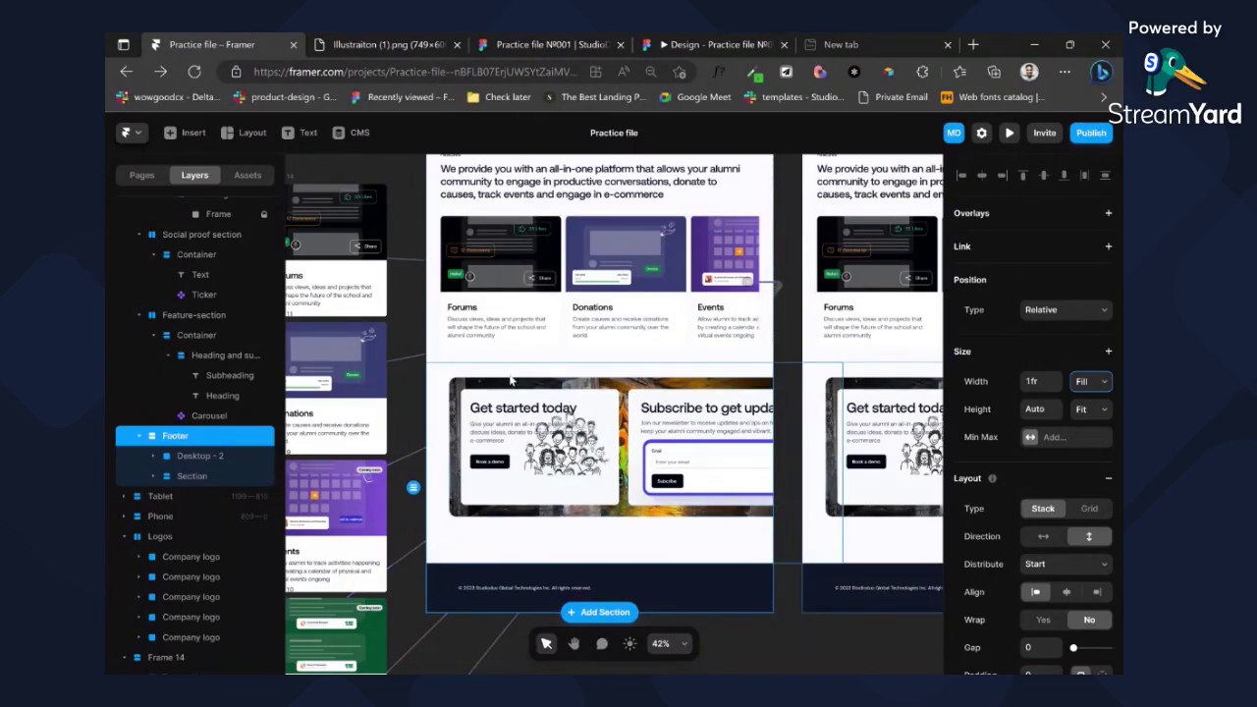
- Set the Footer stack's padding per side to 50 at the top, right and left and 0 at the bottom
{"action": "left_click", "coordinate": [444, 373]}
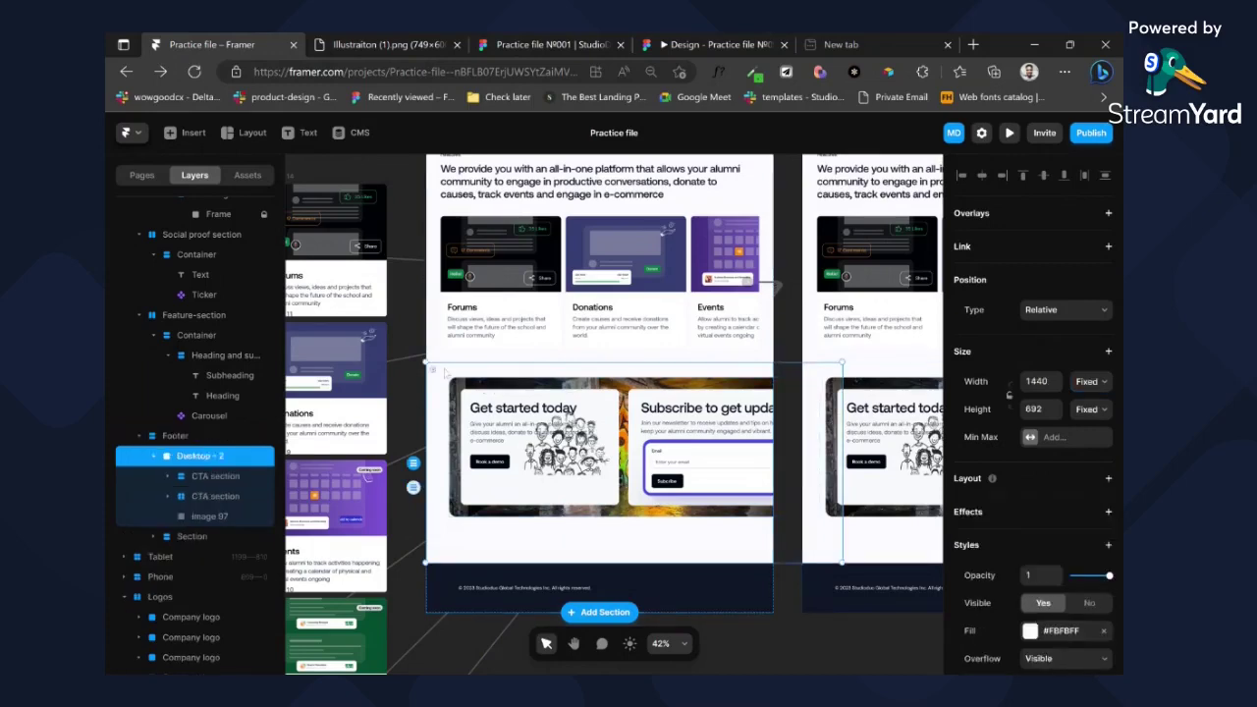
{"action": "left_click", "coordinate": [204, 437]}
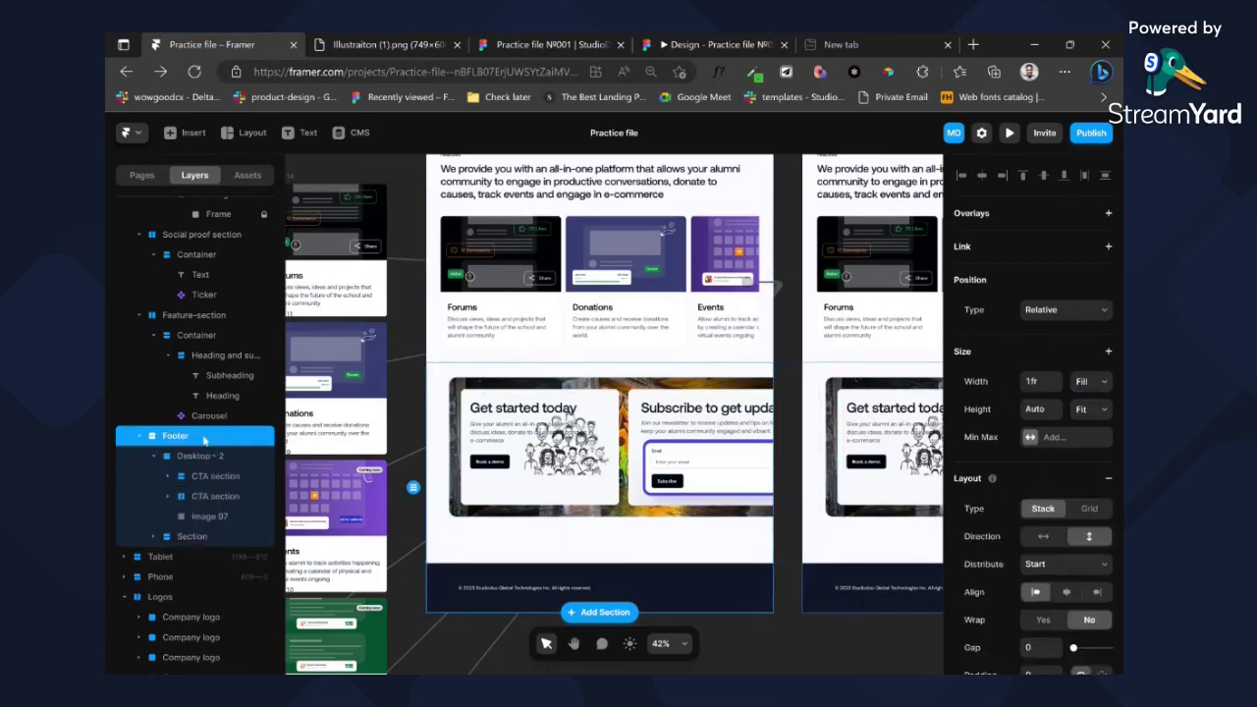
{"action": "scroll", "coordinate": [1081, 470], "scroll_direction": "down", "scroll_amount": 4}
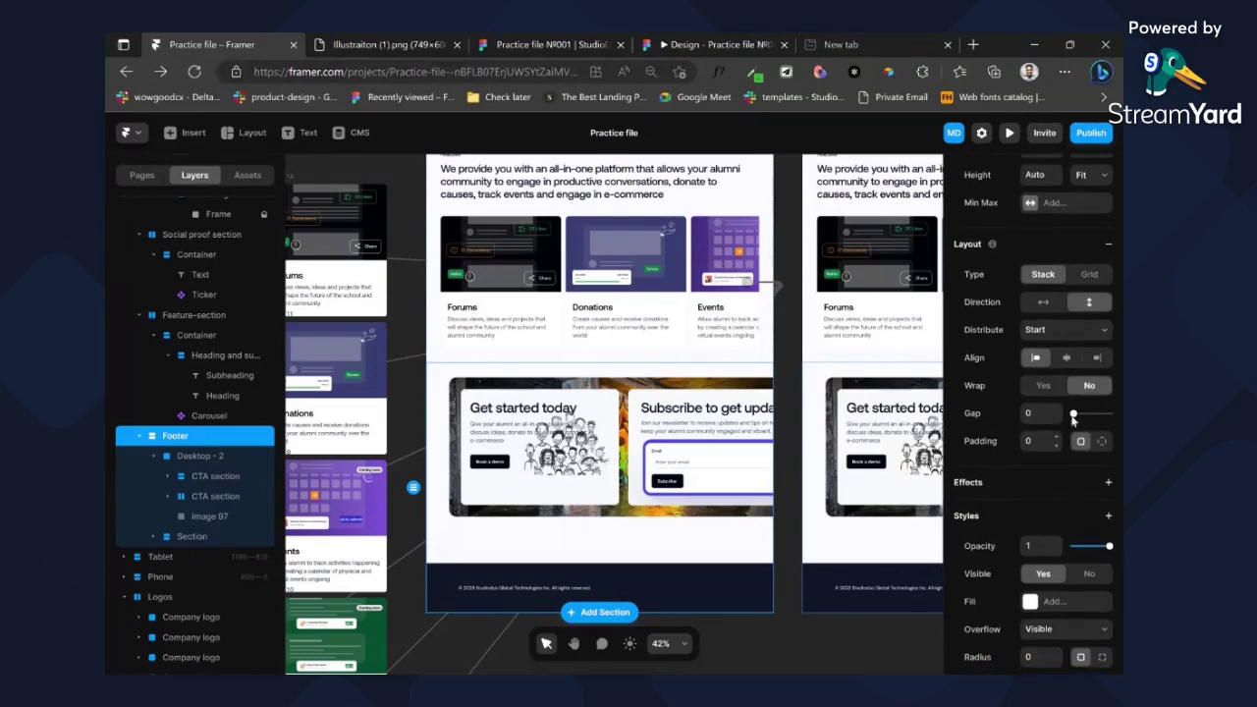
{"action": "left_click", "coordinate": [1102, 441]}
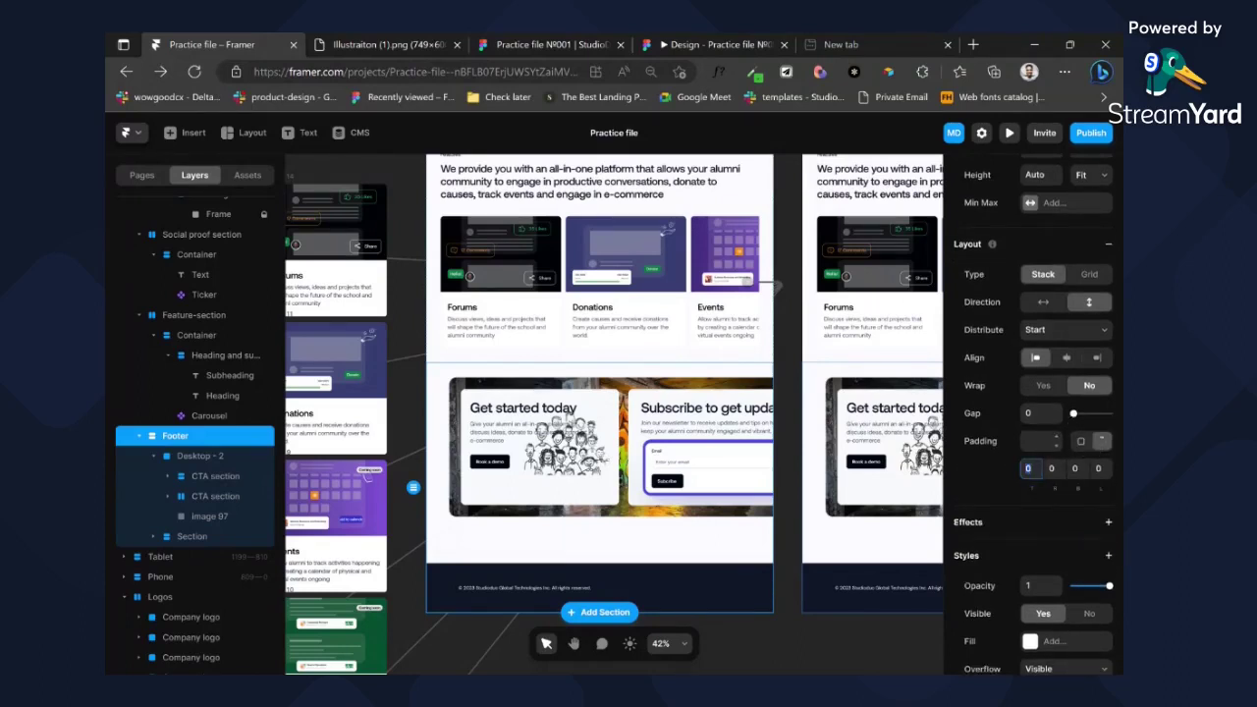
{"action": "type", "text": "50"}
{"action": "key", "text": "Tab"}
{"action": "type", "text": "50"}
{"action": "key", "text": "Tab"}
{"action": "type", "text": "50"}
{"action": "key", "text": "Tab"}
{"action": "type", "text": "50"}
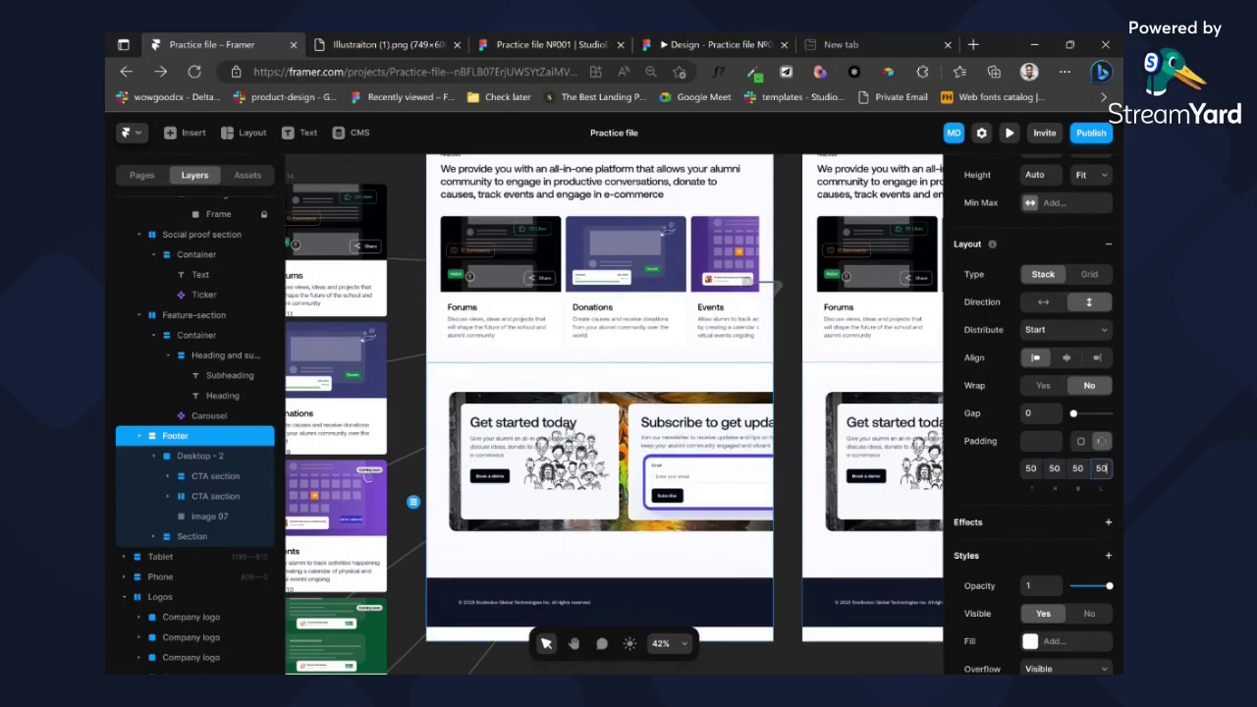
{"action": "key", "text": "shift+Tab"}
{"action": "type", "text": "0"}
{"action": "key", "text": "Return"}
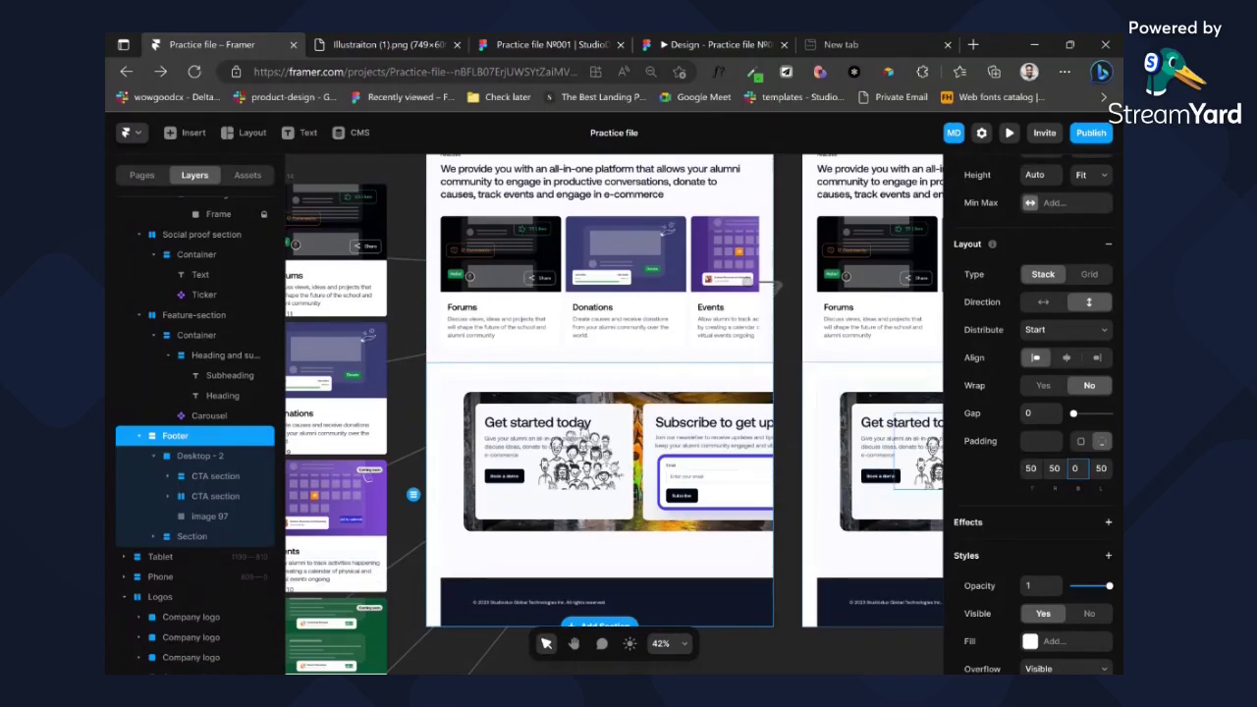
{"action": "key", "text": "shift+Tab"}
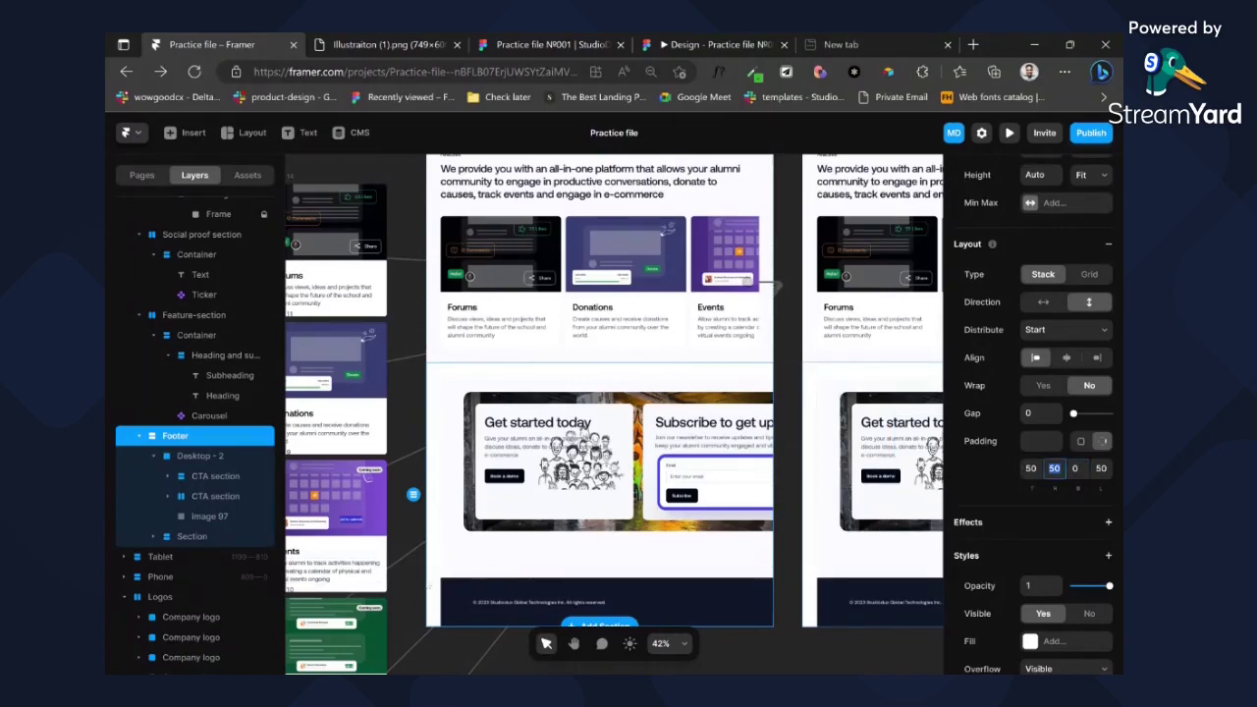
- Move the dark copyright bar's Section layer out of the Footer stack to the Desktop level, directly before Footer, and collapse Footer
{"action": "left_click", "coordinate": [178, 536]}
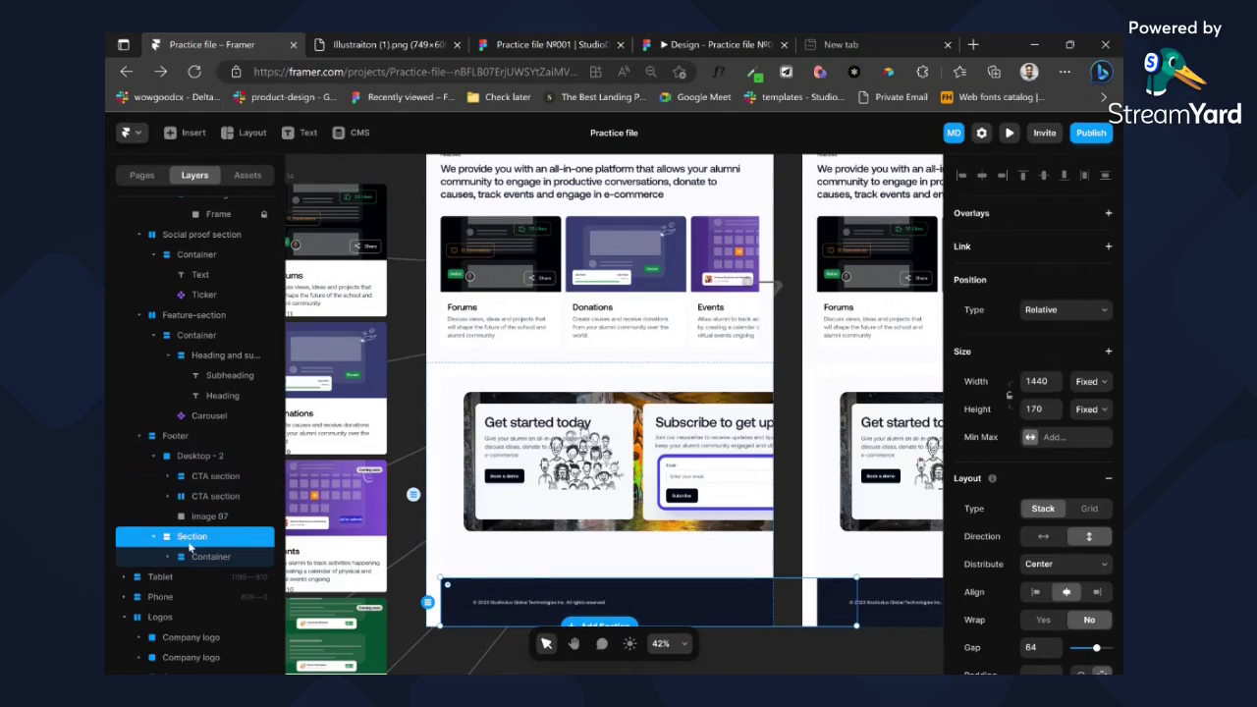
{"action": "left_click_drag", "start_coordinate": [192, 550], "coordinate": [168, 442]}
{"action": "left_click", "coordinate": [152, 478]}
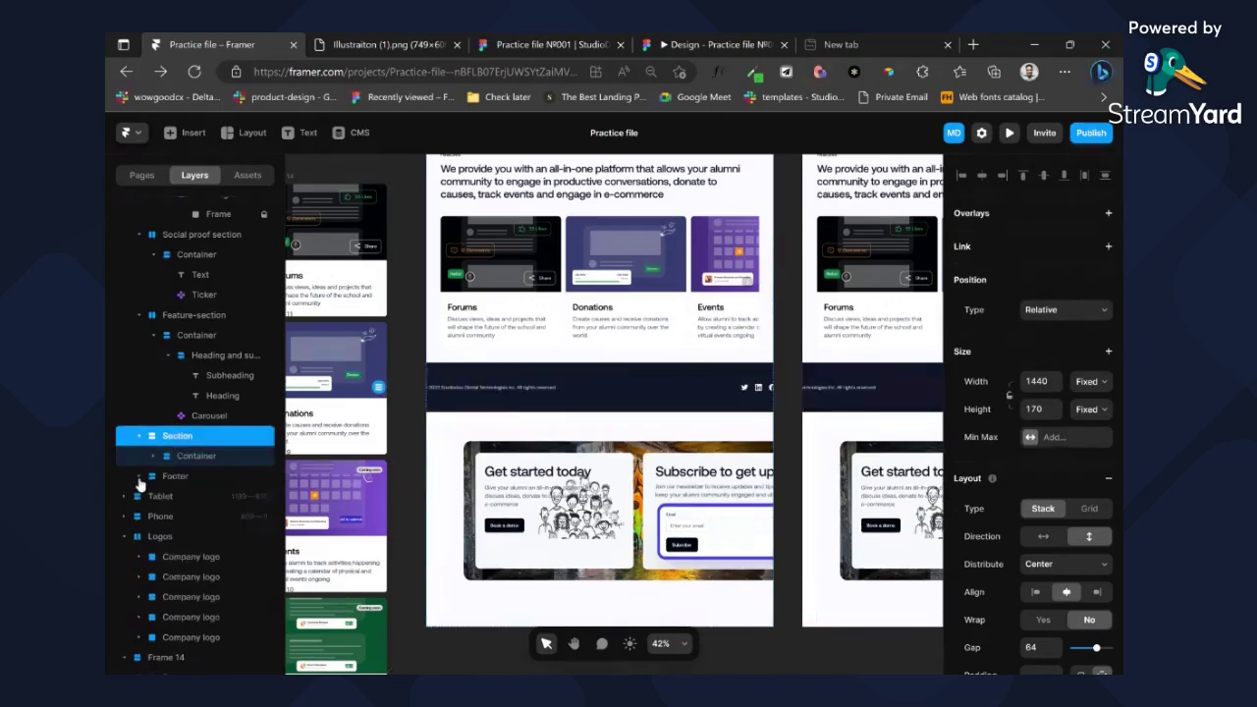
- Move the Footer layer holding the call-to-action content above the Section layer, and rename Section as Footer
{"action": "left_click", "coordinate": [169, 477]}
{"action": "key", "text": "Up"}
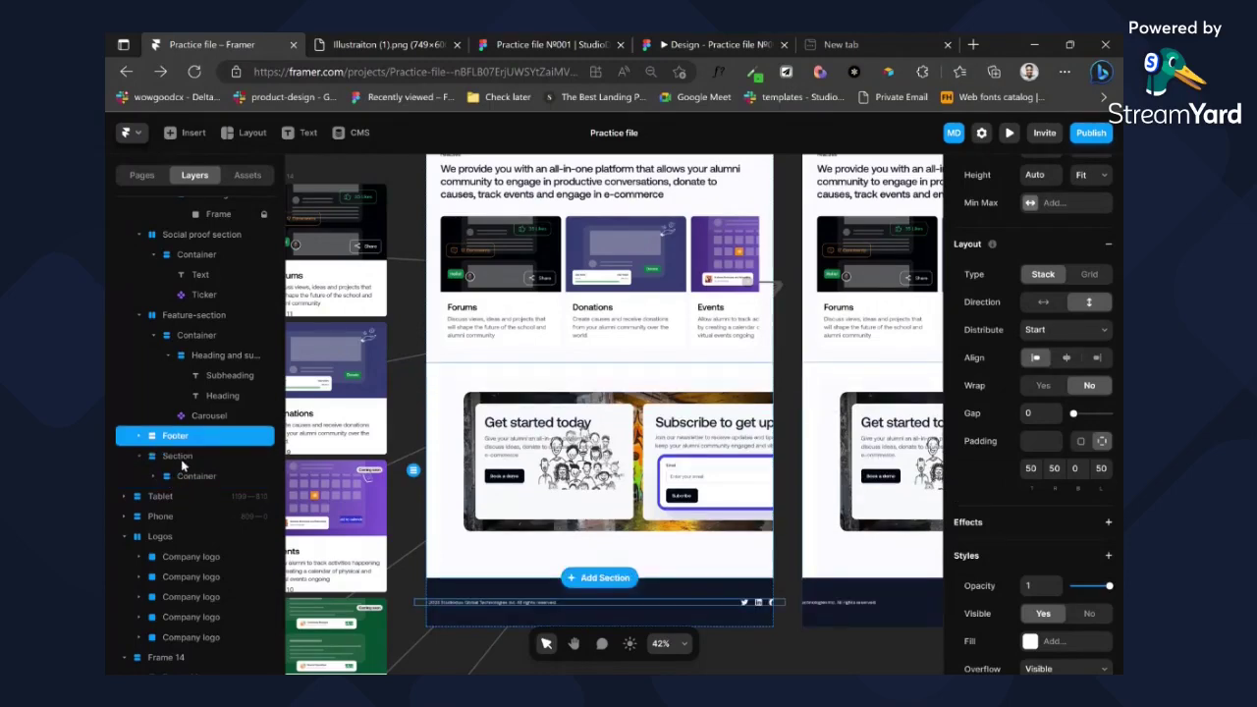
{"action": "double_click", "coordinate": [194, 454]}
{"action": "type", "text": "F"}
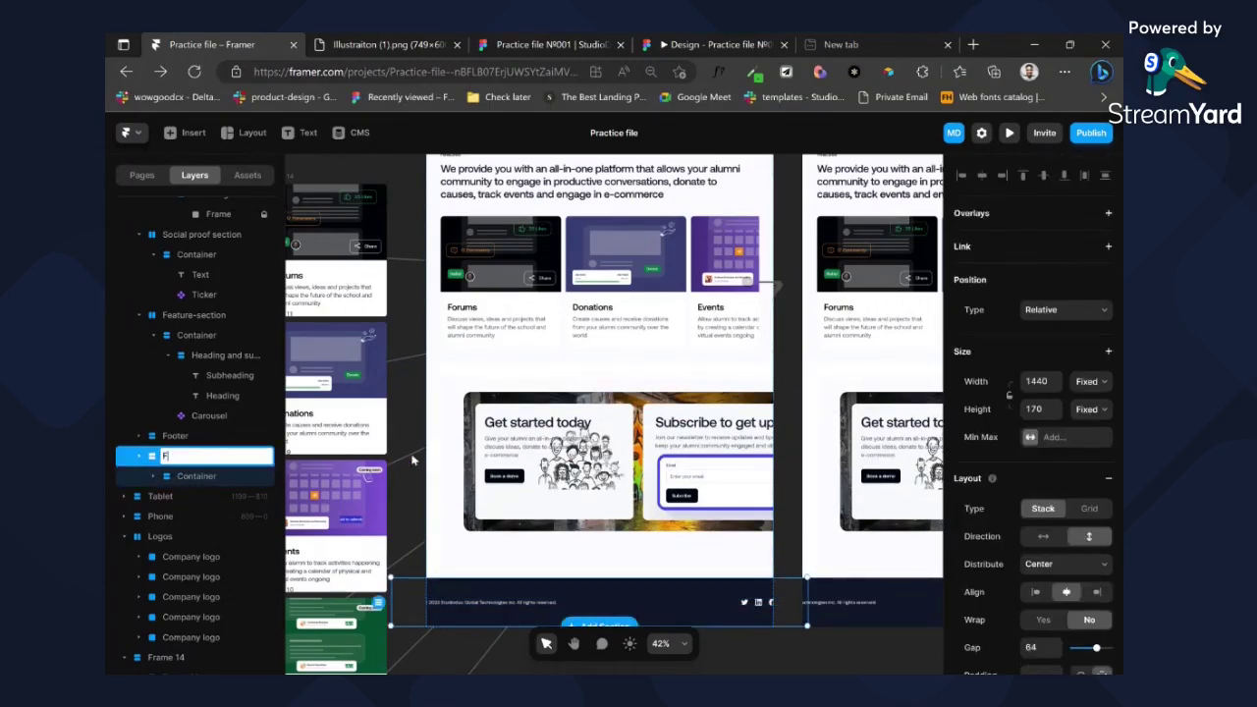
{"action": "type", "text": "ooter"}
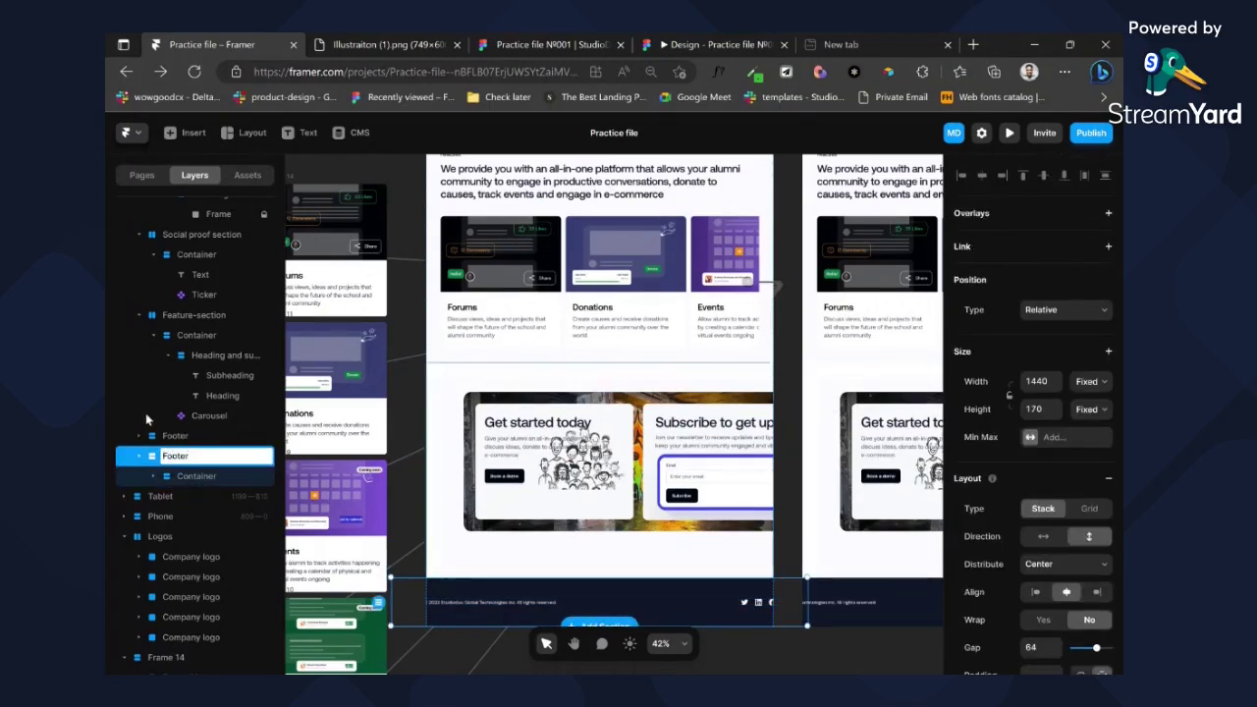
- Rename the upper Footer layer, which holds the call-to-action content, as Footer-cta-section
{"action": "double_click", "coordinate": [165, 435]}
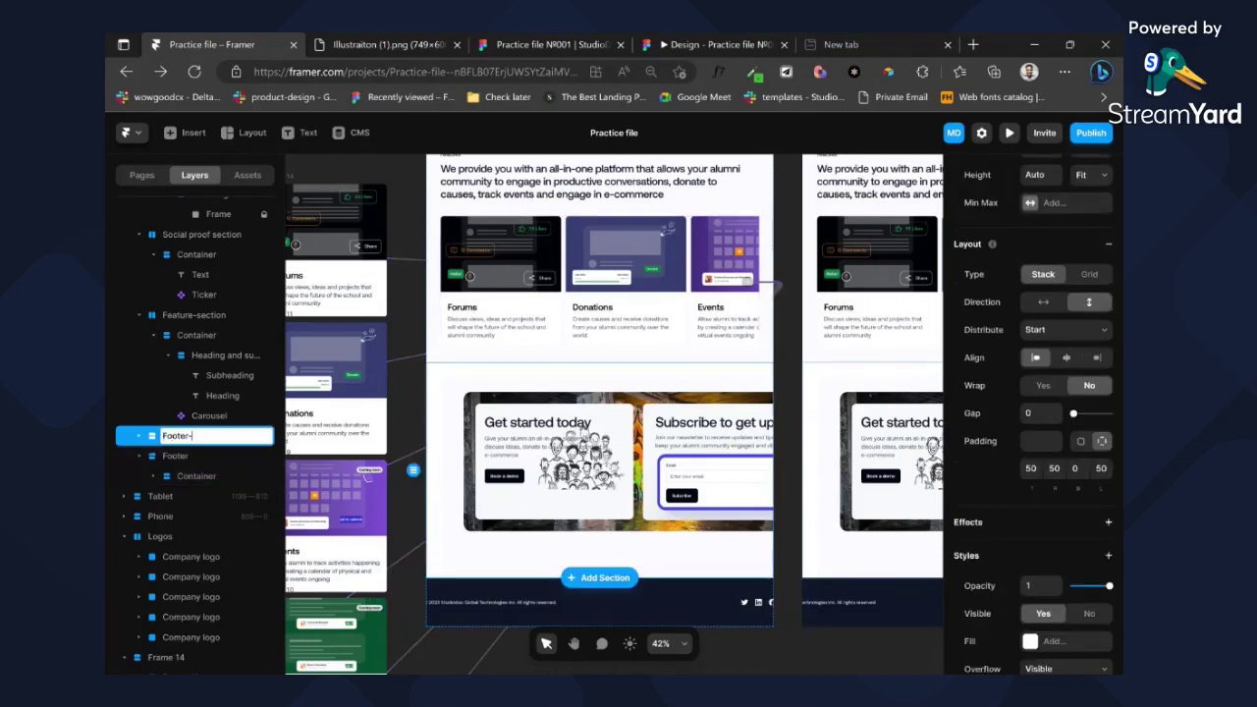
{"action": "type", "text": "-cta-section"}
{"action": "key", "text": "Return"}
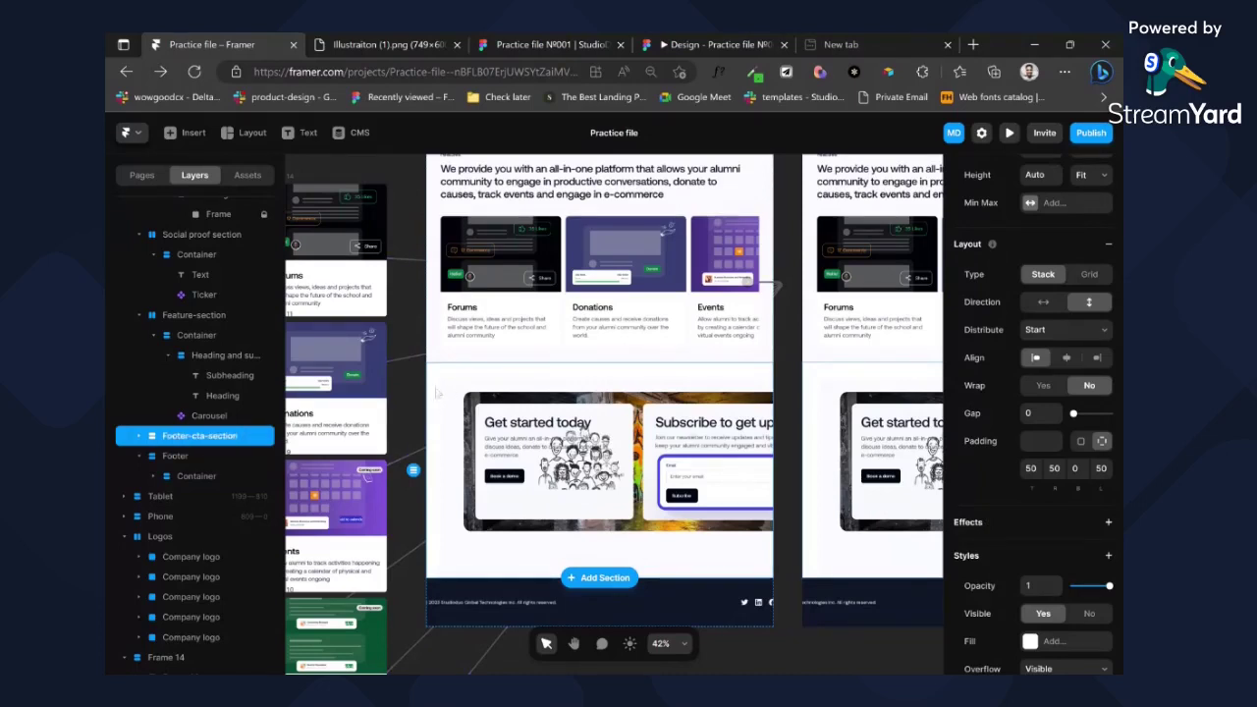
- Set the bottom padding of Footer-cta-section to 50
{"action": "left_click", "coordinate": [1074, 468]}
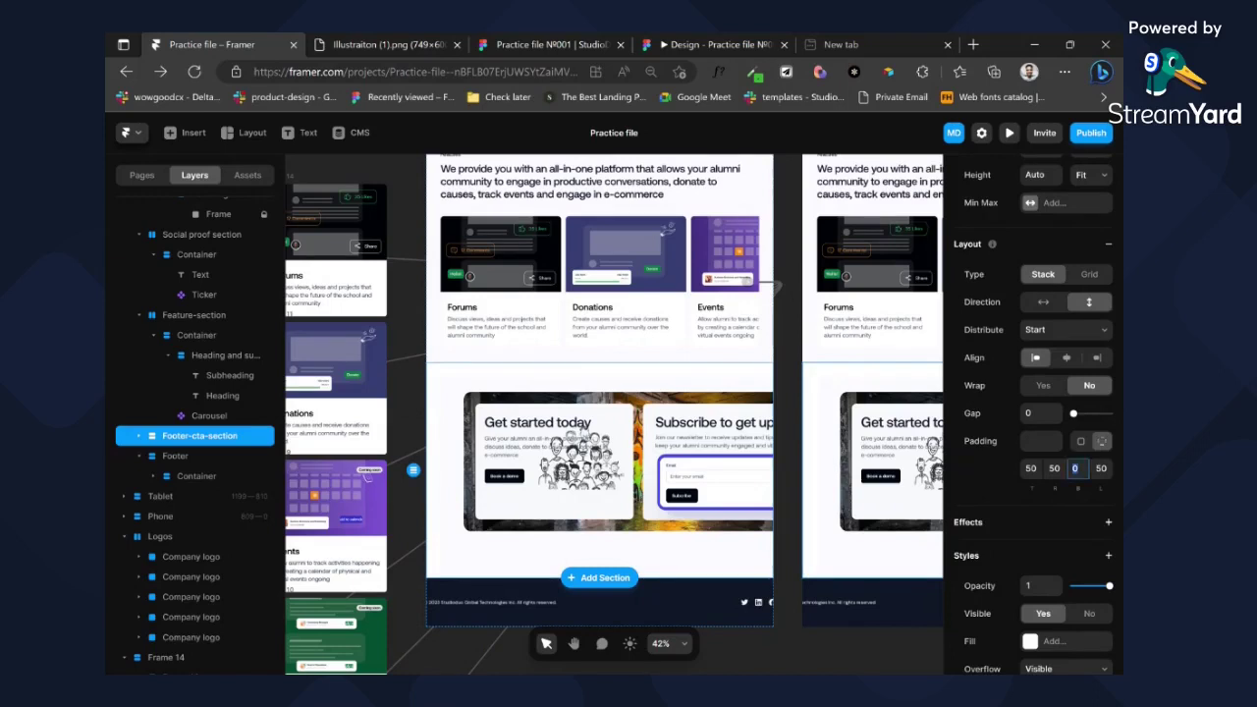
{"action": "type", "text": "50"}
{"action": "key", "text": "Return"}
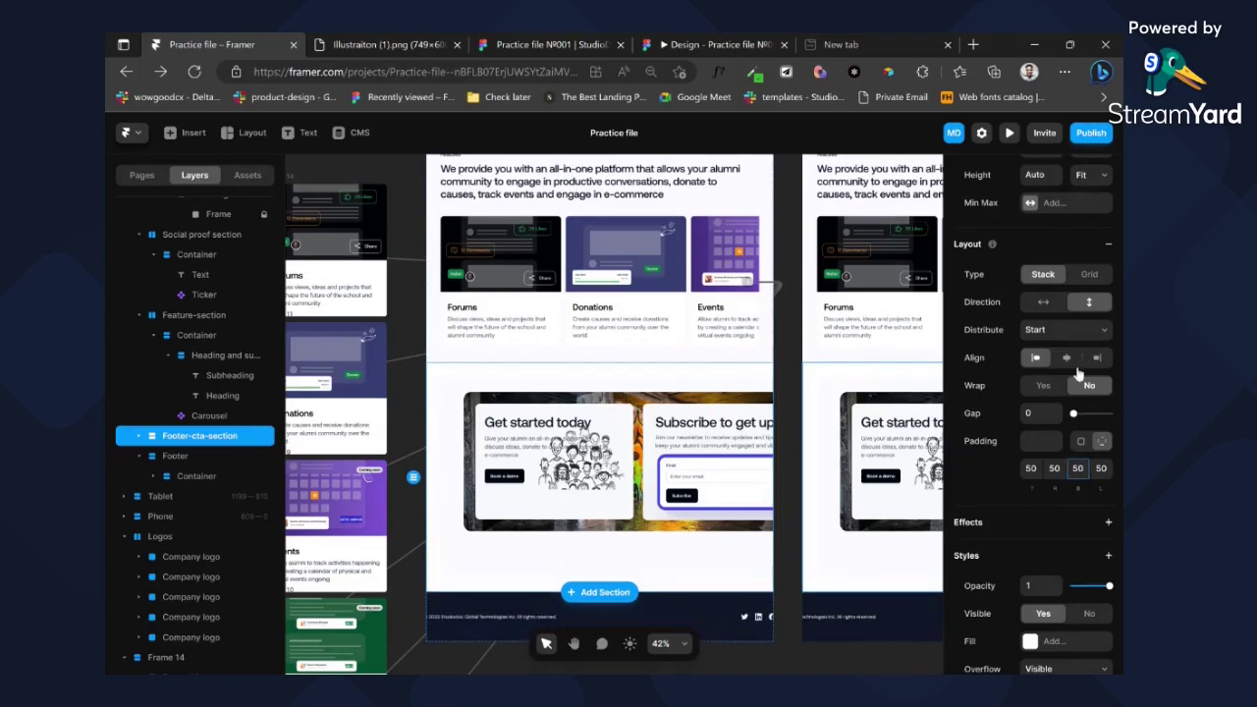
{"action": "scroll", "coordinate": [1081, 374], "scroll_direction": "up", "scroll_amount": 3}
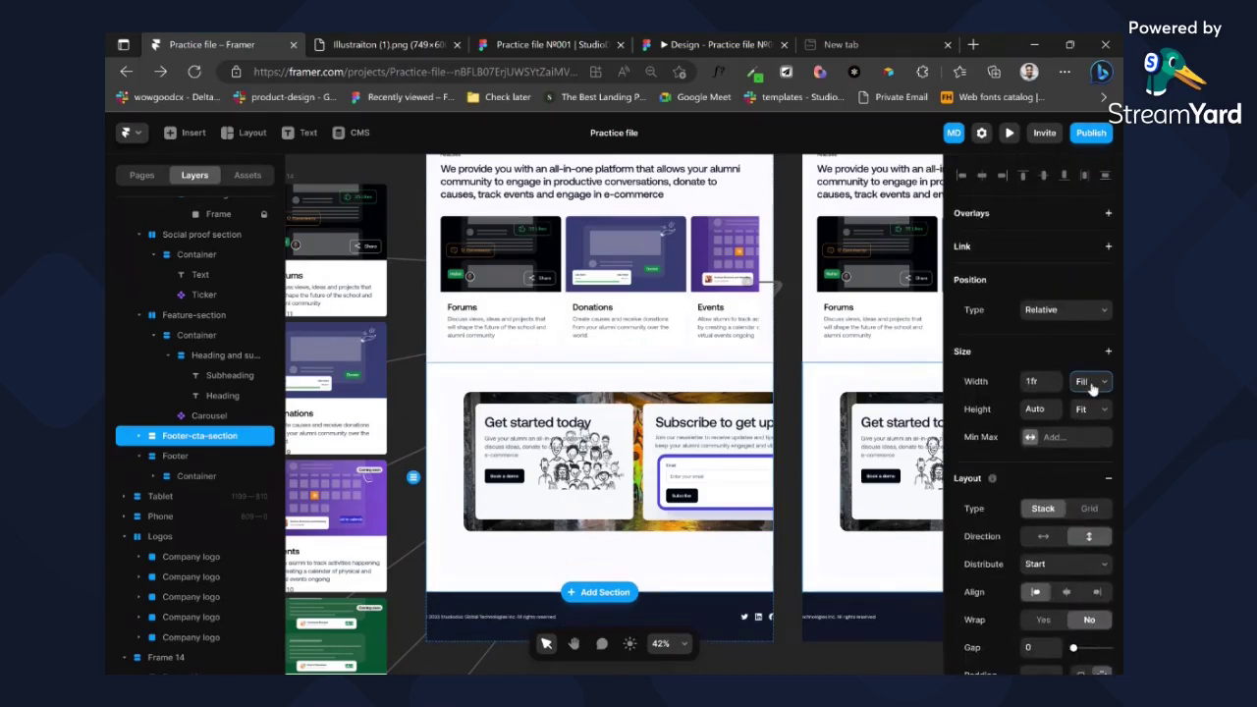
- Expand Footer-cta-section and rename its Desktop – 2 frame as container
{"action": "left_click", "coordinate": [138, 436]}
{"action": "left_click", "coordinate": [191, 459]}
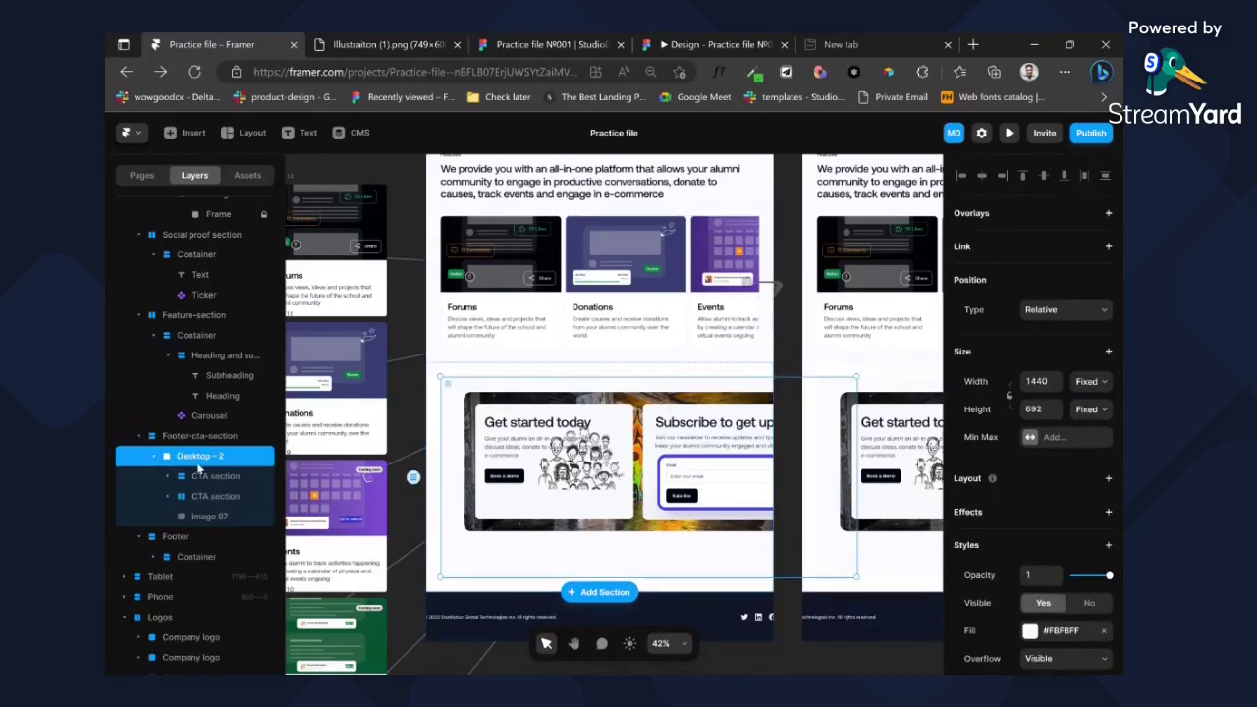
{"action": "double_click", "coordinate": [199, 462]}
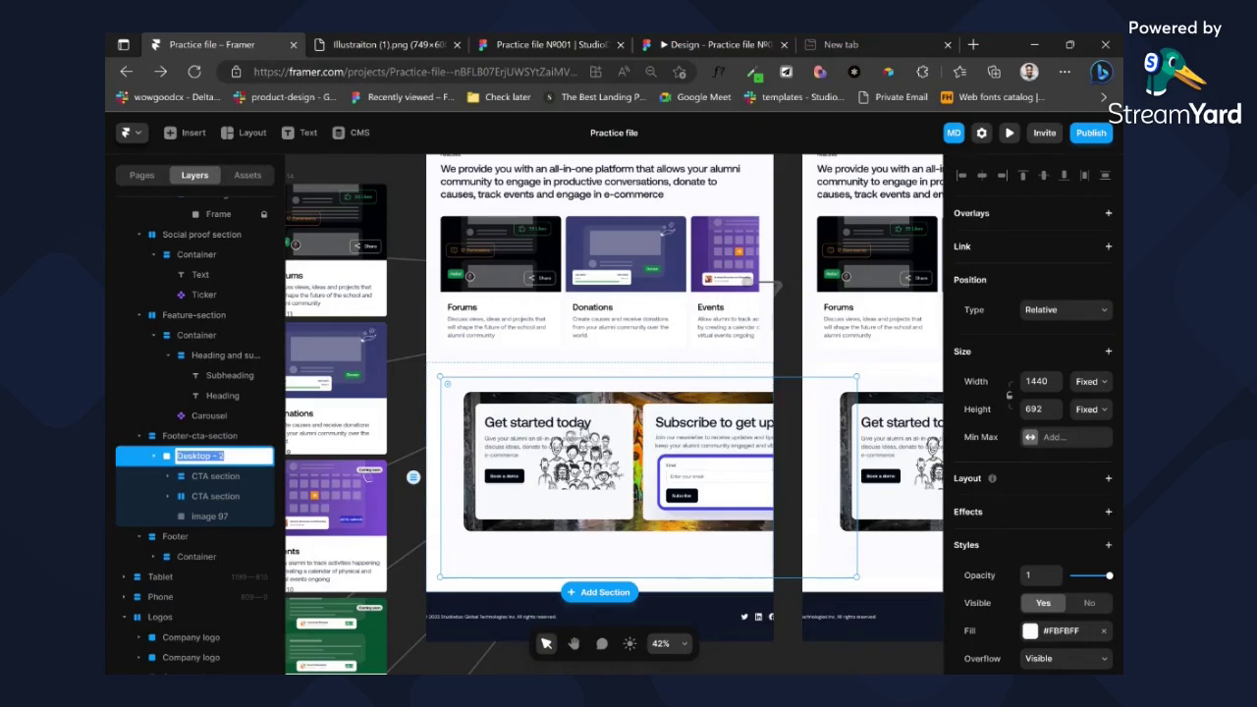
{"action": "type", "text": "container"}
{"action": "key", "text": "Return"}
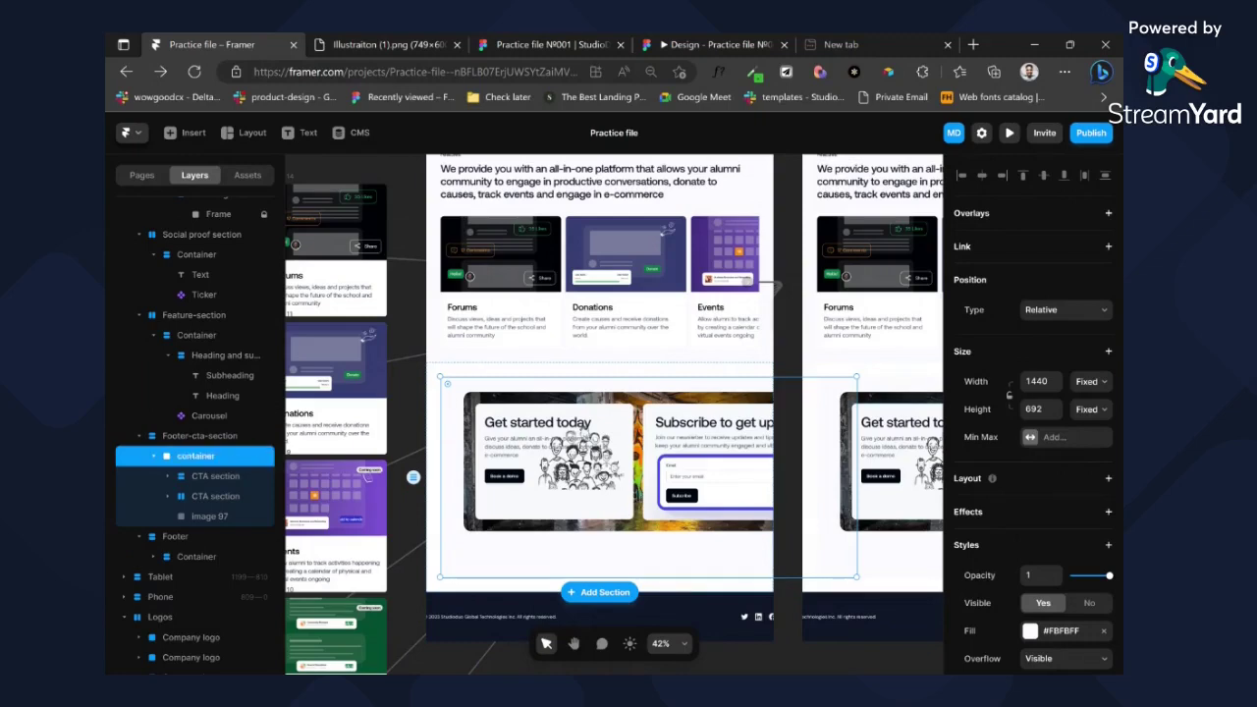
- Give the container a horizontal stack layout with its width set to Fill and its height set to Fit
{"action": "left_click", "coordinate": [1094, 416]}
{"action": "left_click", "coordinate": [1096, 413]}
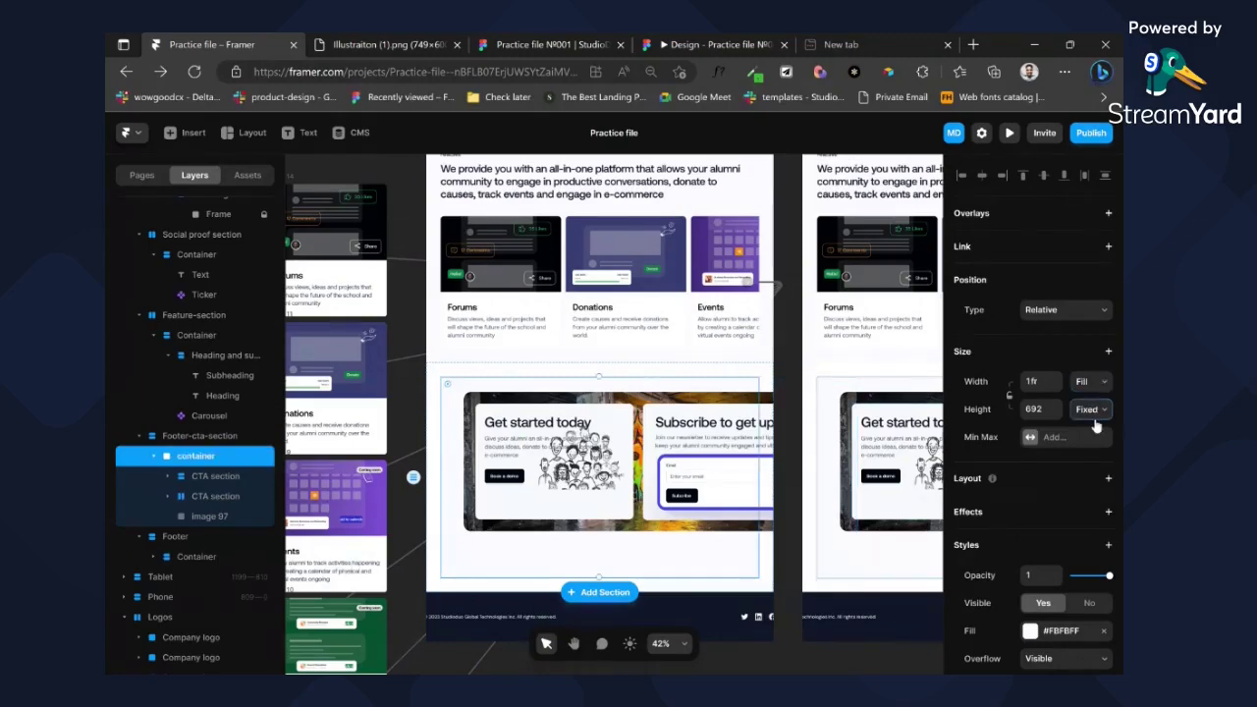
{"action": "left_click", "coordinate": [1108, 478]}
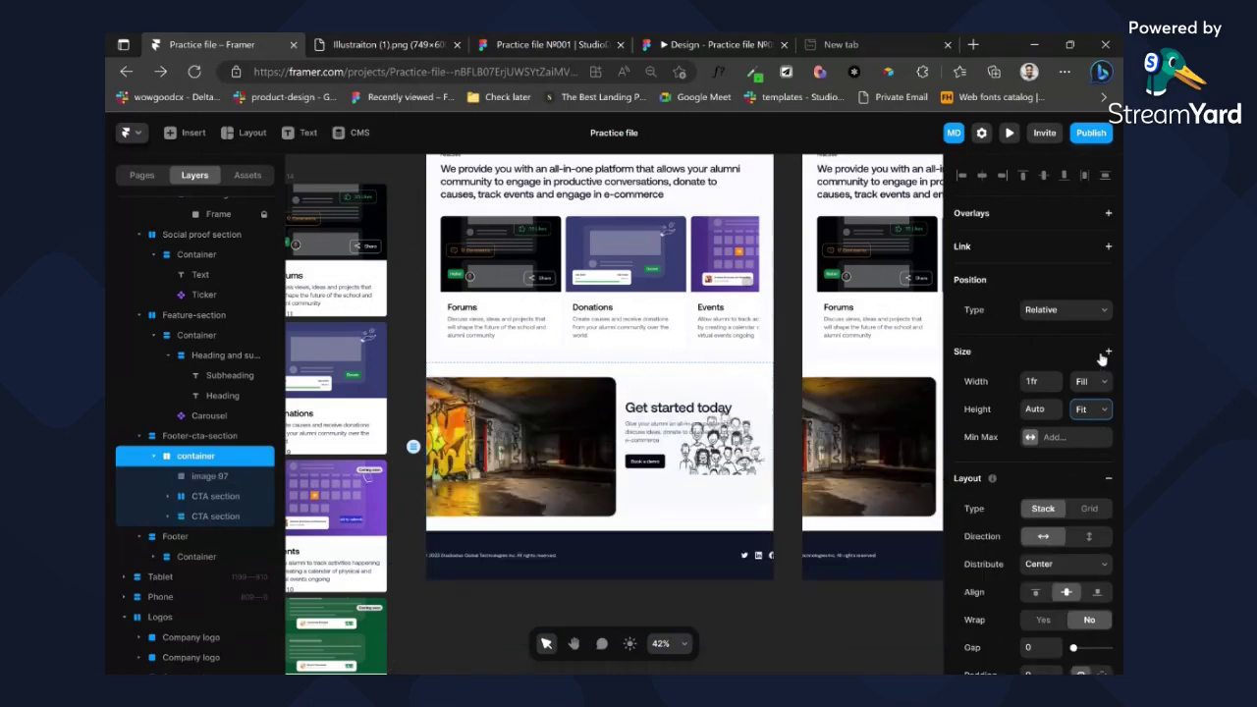
{"action": "left_click", "coordinate": [1106, 352]}
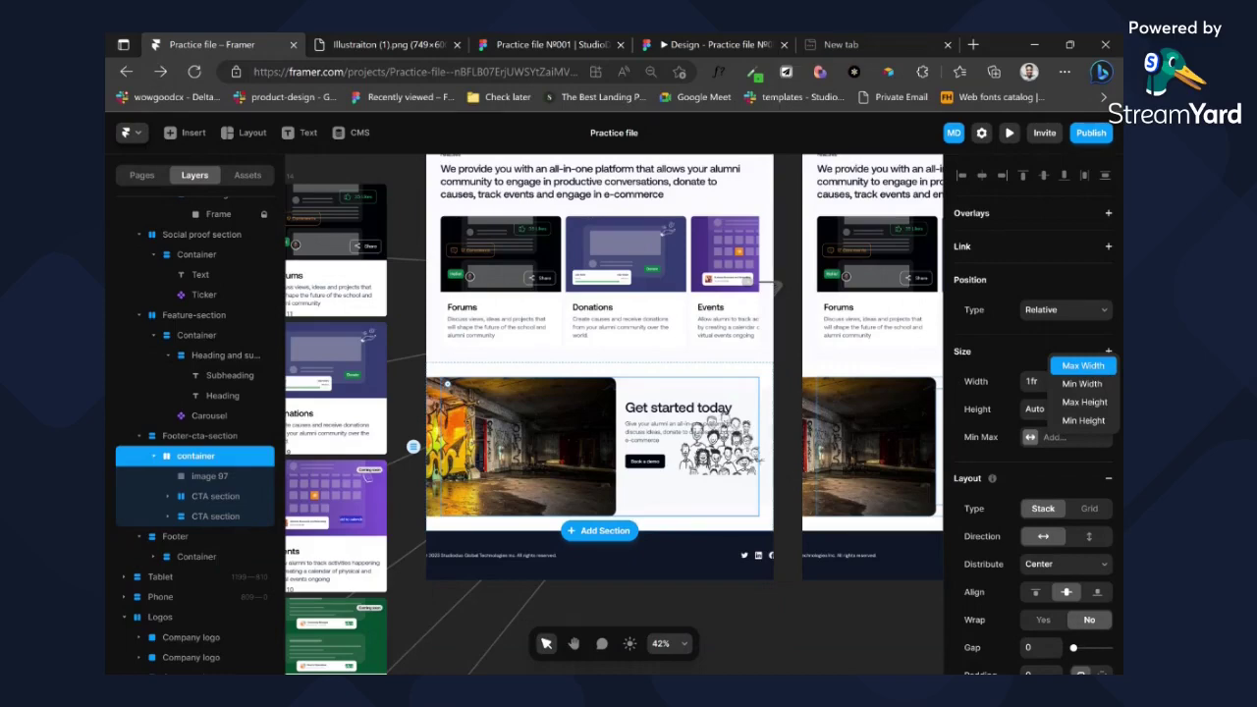
{"action": "left_click", "coordinate": [235, 469]}
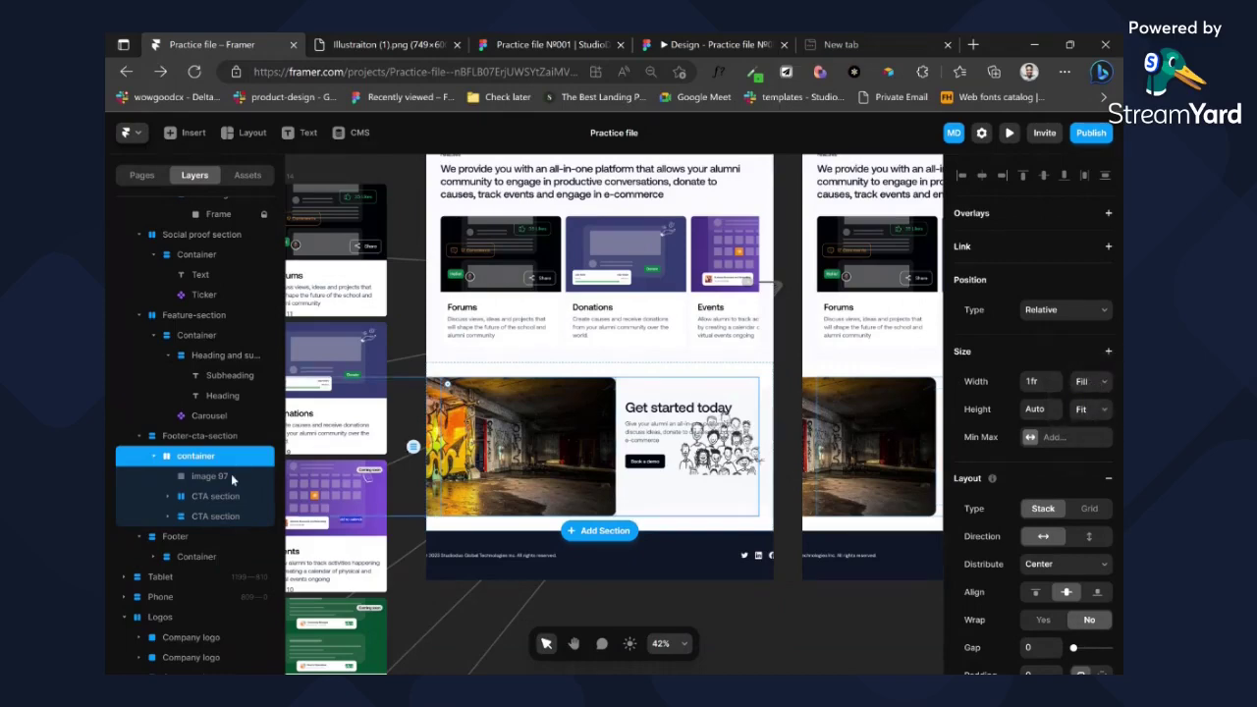
- Change the position type of image 97 to Absolute and centre it horizontally in the container
{"action": "left_click", "coordinate": [211, 477]}
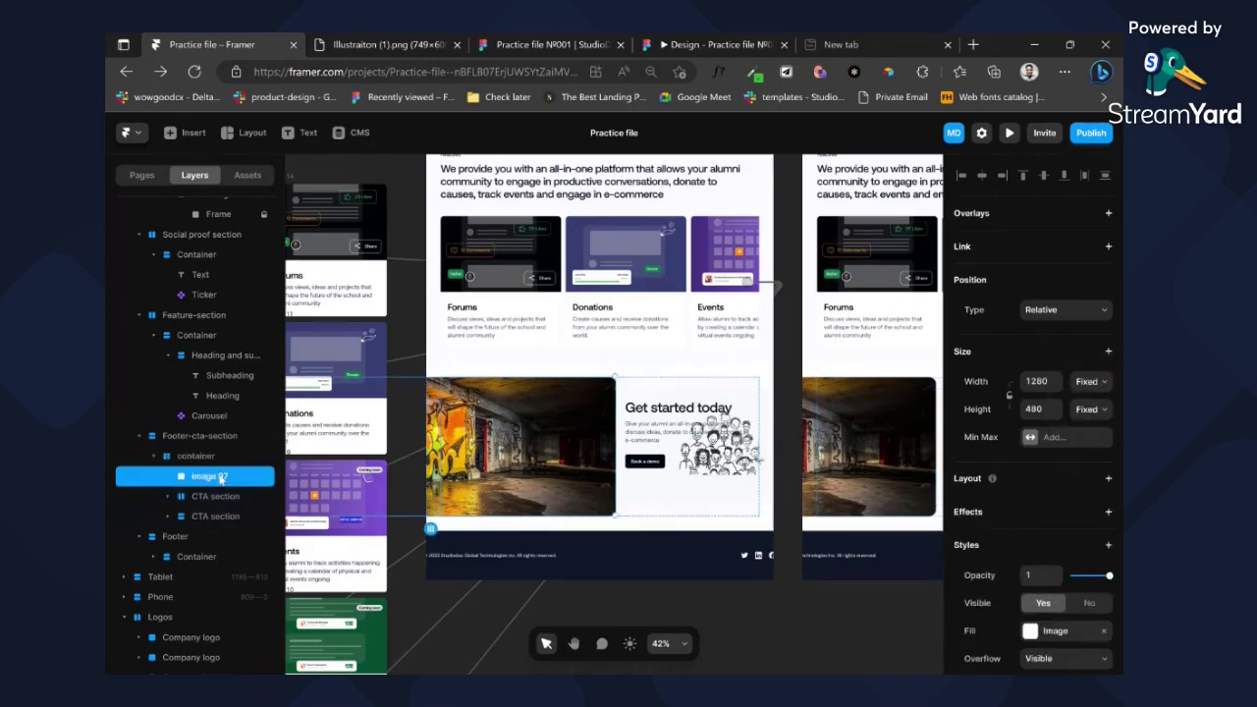
{"action": "left_click", "coordinate": [1084, 333]}
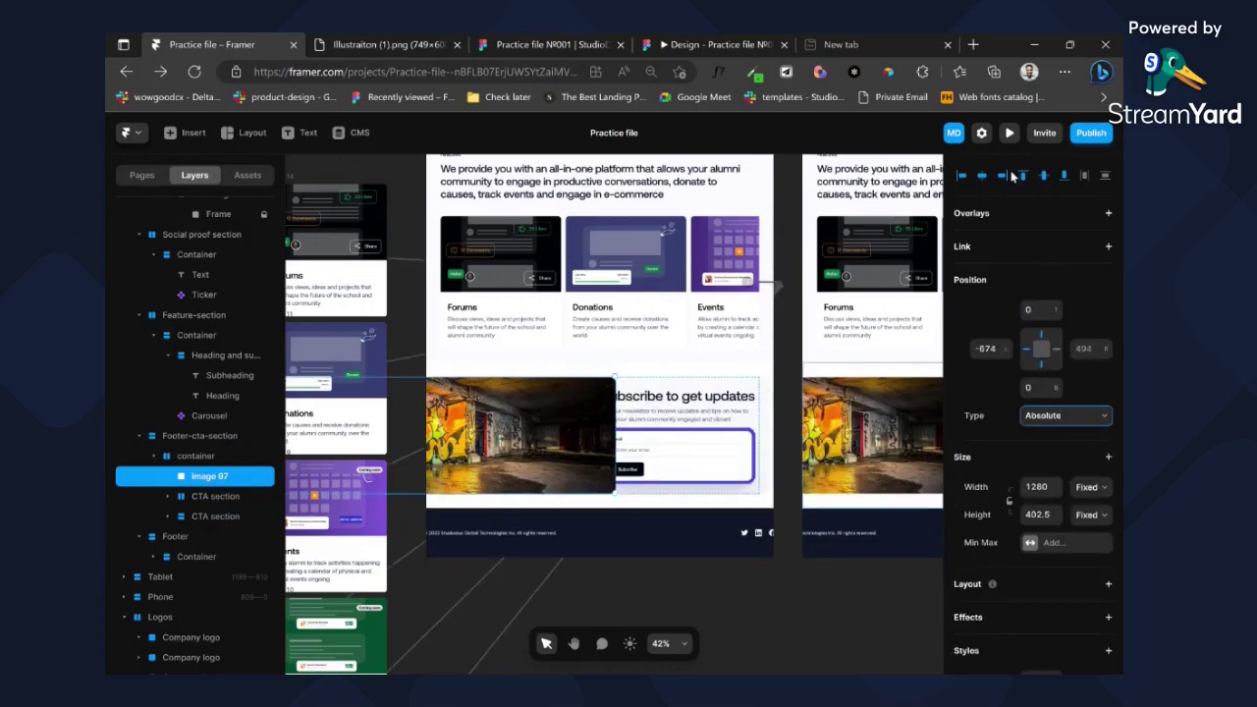
{"action": "left_click", "coordinate": [981, 174]}
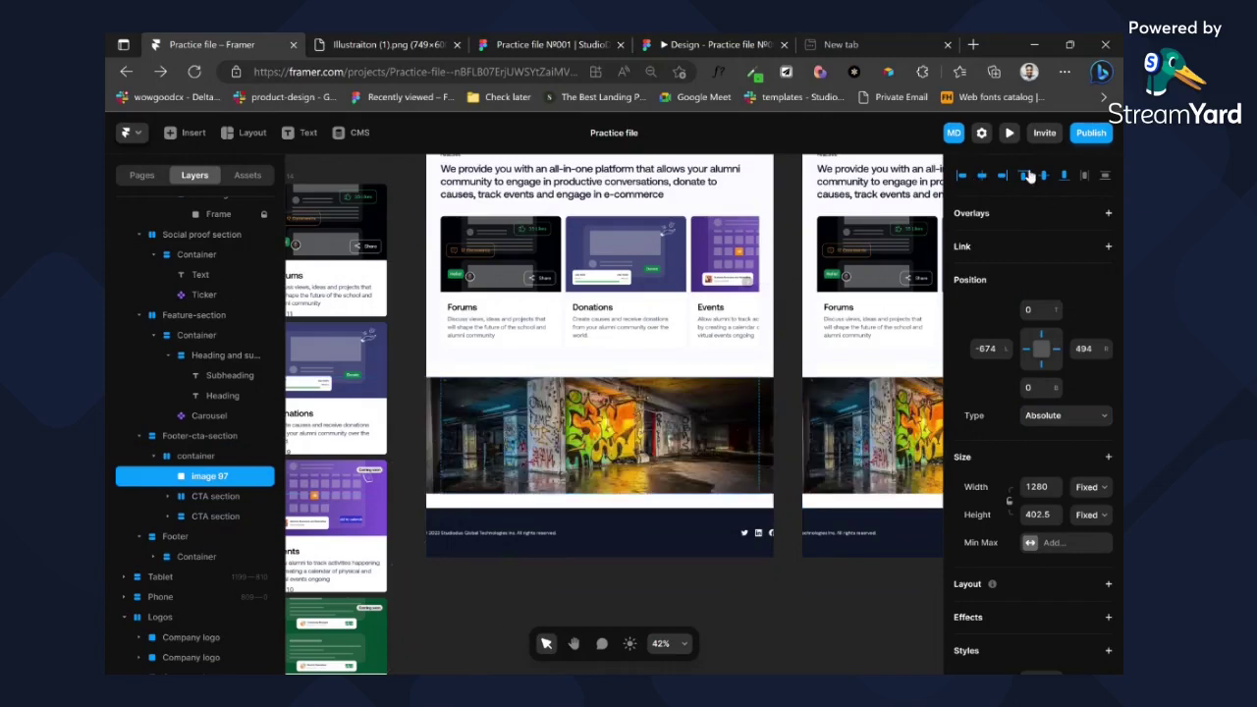
- Make image 97 relative in size with 100% width and 100% height, and centre it horizontally in the container
{"action": "left_click", "coordinate": [1089, 488]}
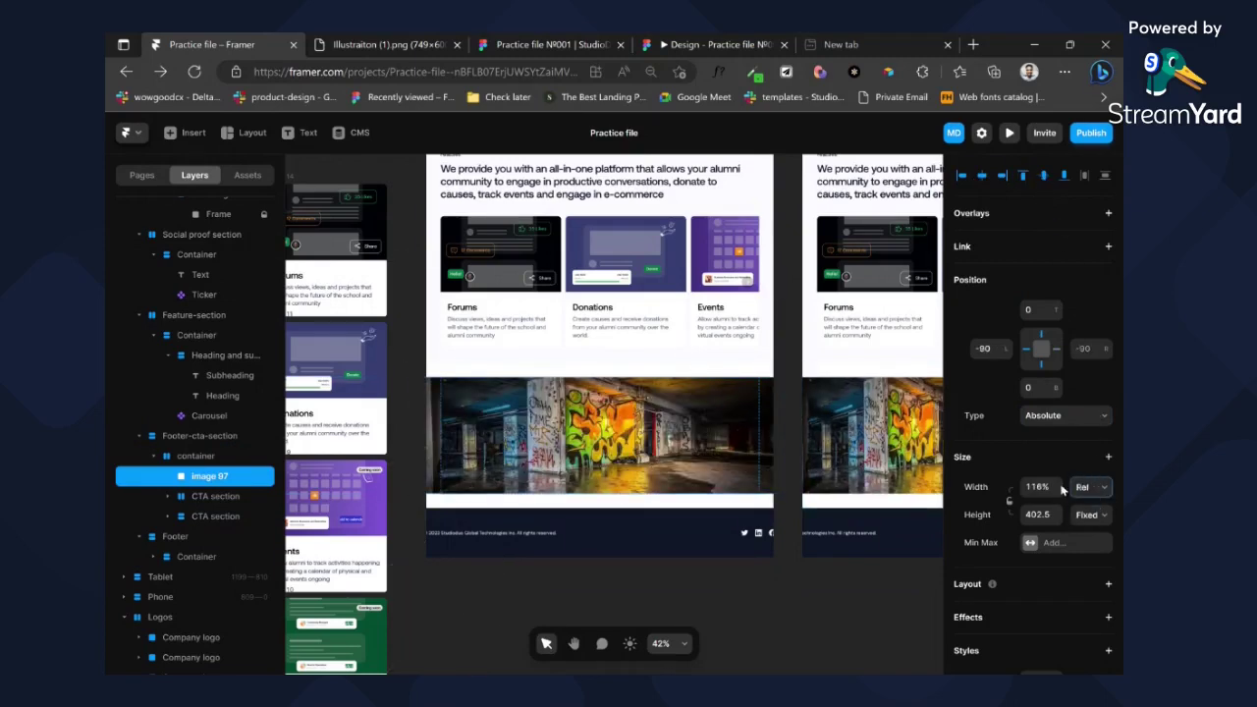
{"action": "left_click", "coordinate": [1042, 487]}
{"action": "type", "text": "100"}
{"action": "key", "text": "Return"}
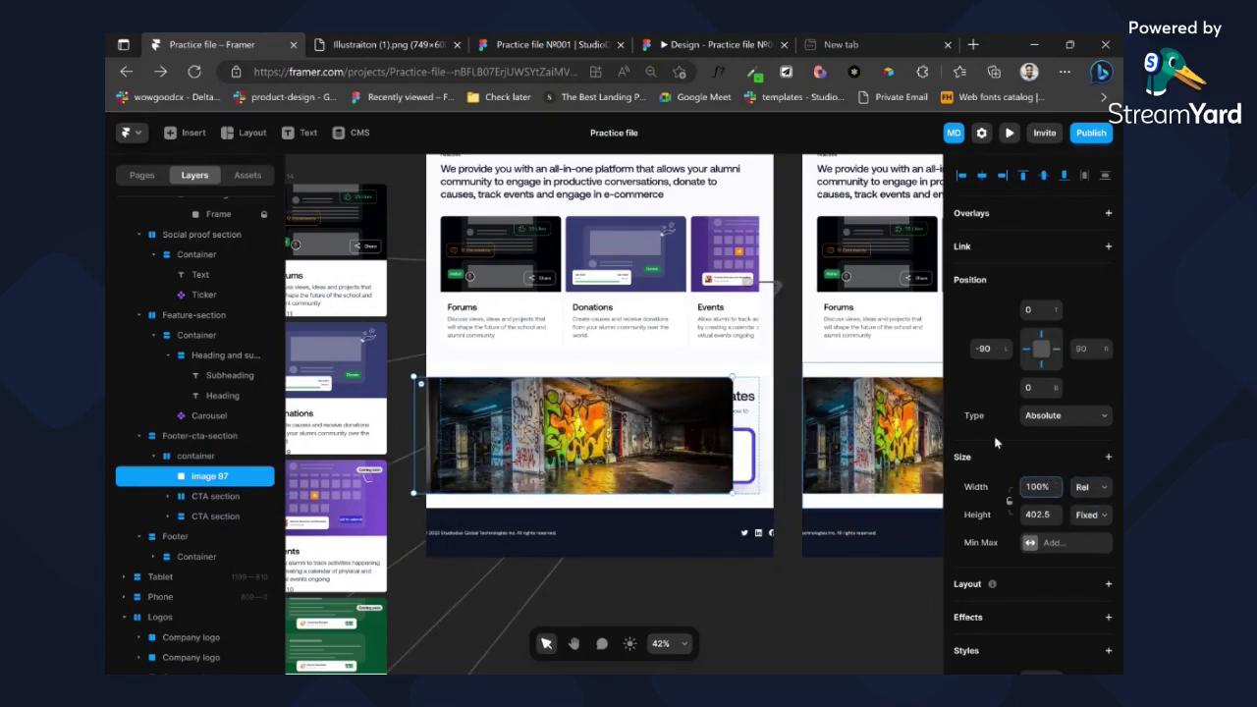
{"action": "left_click", "coordinate": [1083, 514]}
{"action": "left_click", "coordinate": [1091, 534]}
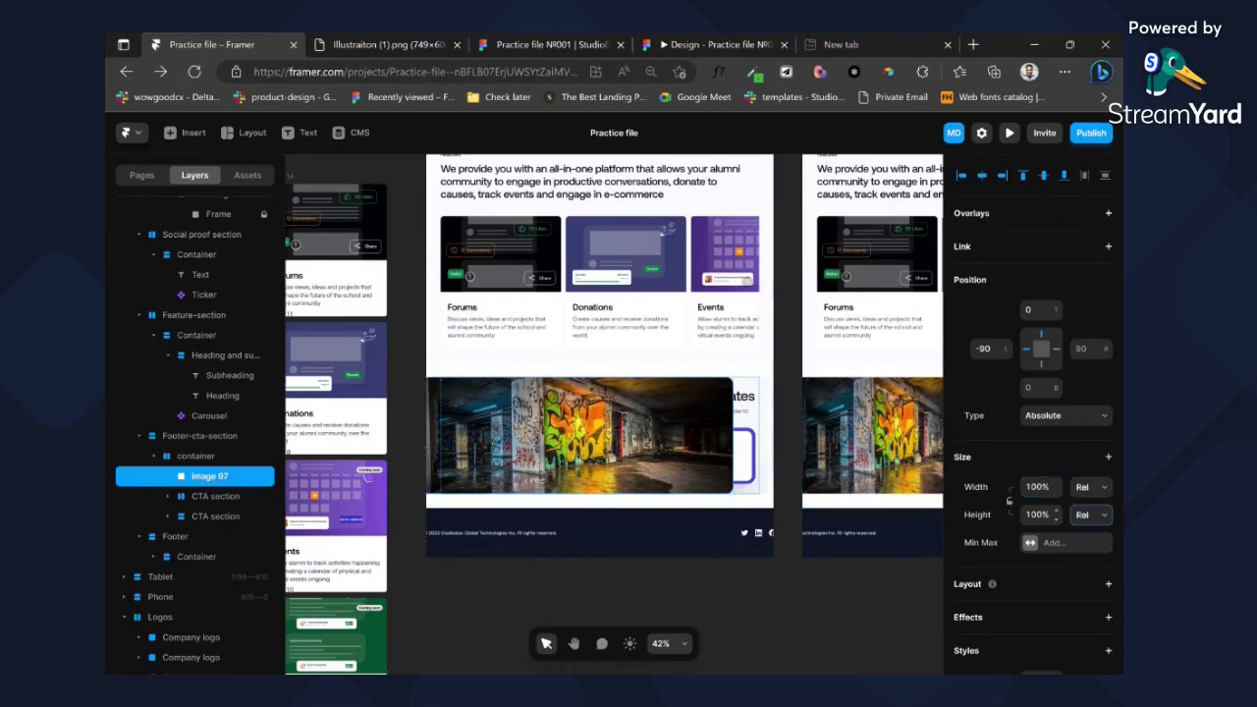
{"action": "left_click", "coordinate": [981, 175]}
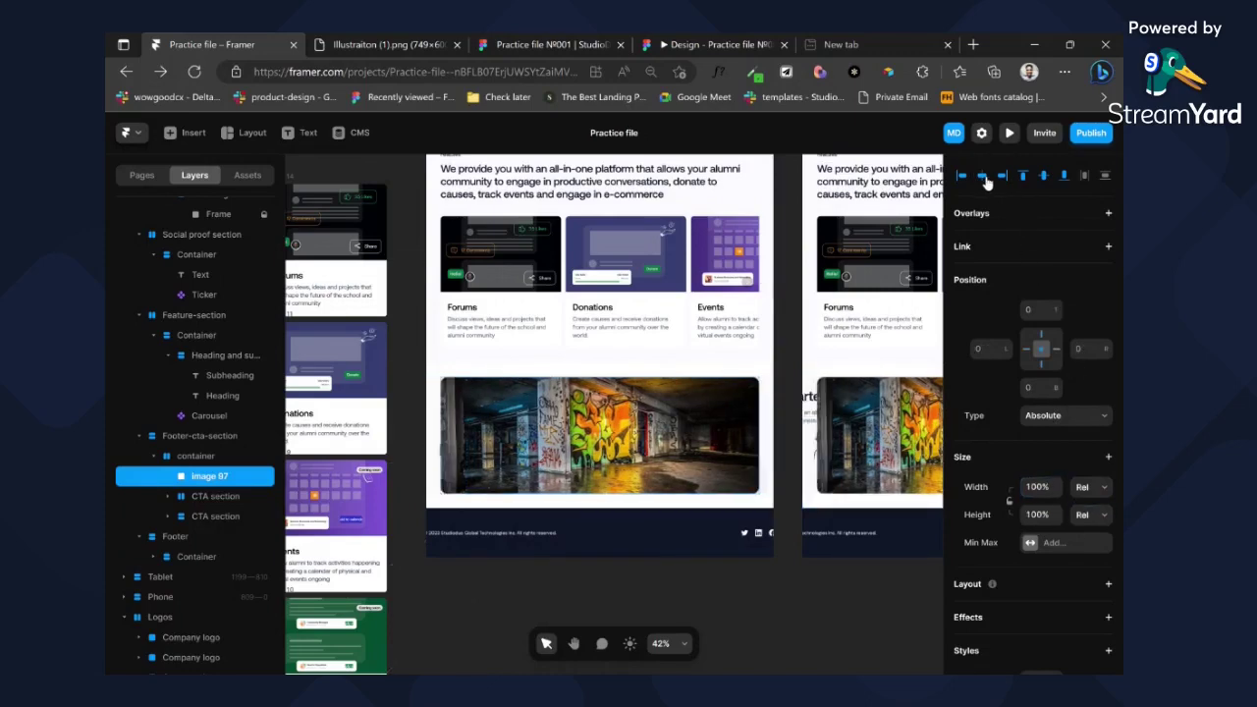
{"action": "scroll", "coordinate": [1107, 481], "scroll_direction": "down", "scroll_amount": 3}
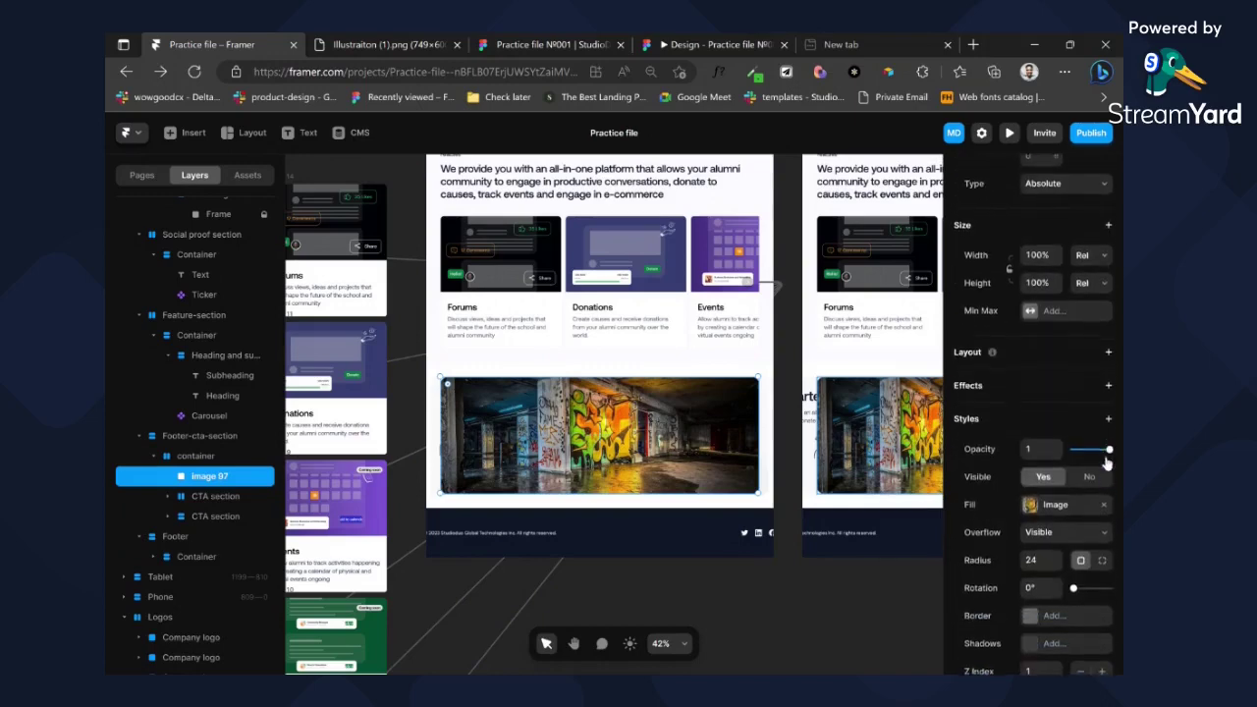
{"action": "scroll", "coordinate": [1107, 454], "scroll_direction": "down", "scroll_amount": 5}
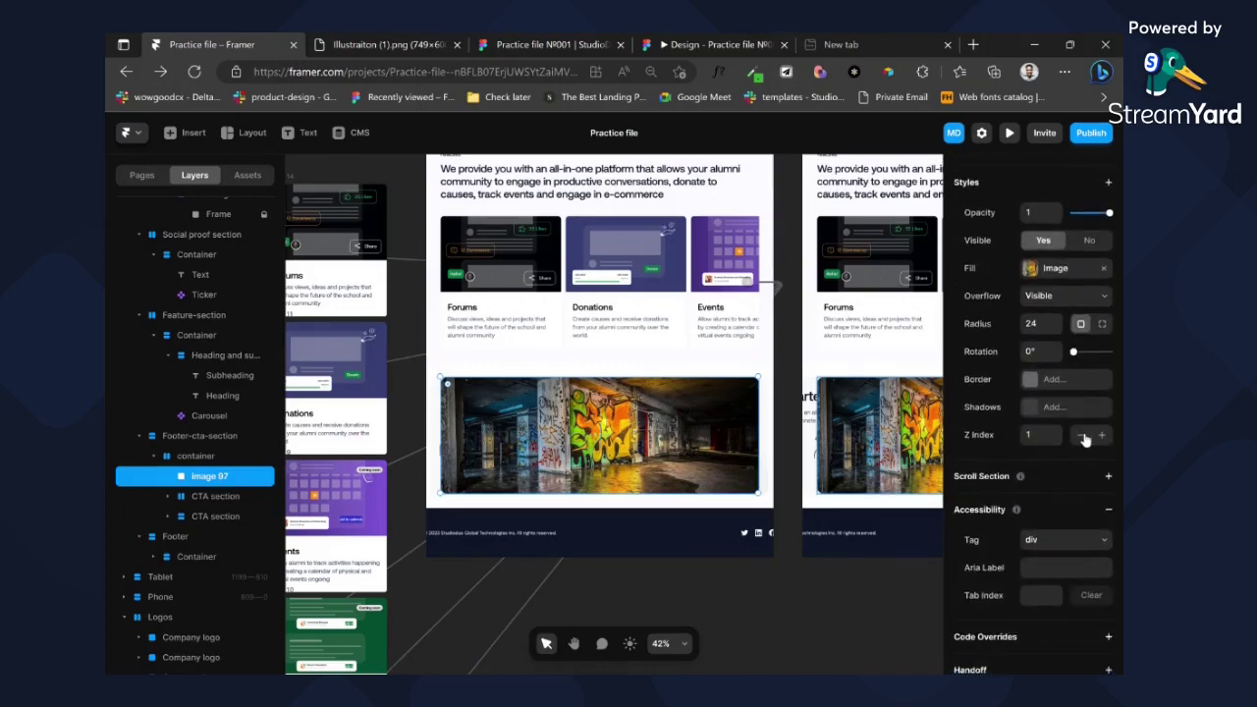
{"action": "left_click", "coordinate": [1084, 438]}
{"action": "left_click", "coordinate": [1101, 436]}
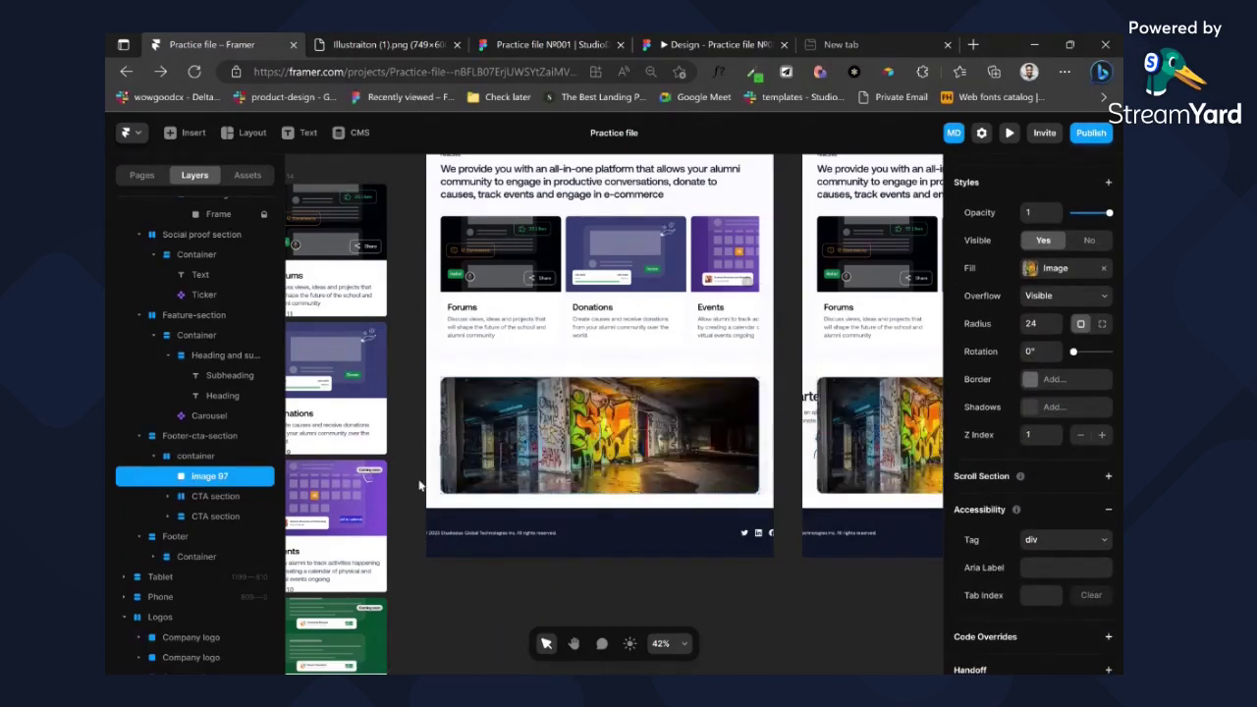
- Select both CTA section layers in the container and add a Z Index style of 2 to them
{"action": "left_click", "coordinate": [234, 496]}
{"action": "left_click", "coordinate": [215, 555], "text": "shift"}
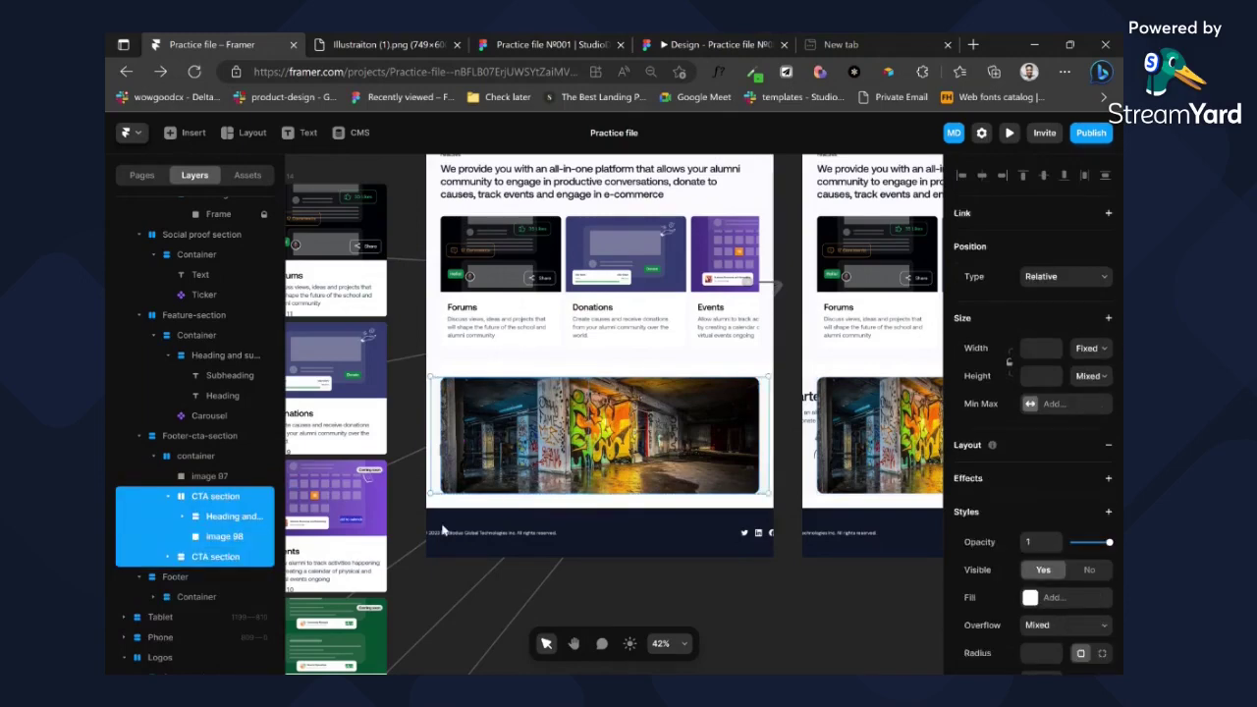
{"action": "scroll", "coordinate": [1103, 429], "scroll_direction": "down", "scroll_amount": 5}
{"action": "scroll", "coordinate": [1103, 429], "scroll_direction": "up", "scroll_amount": 2}
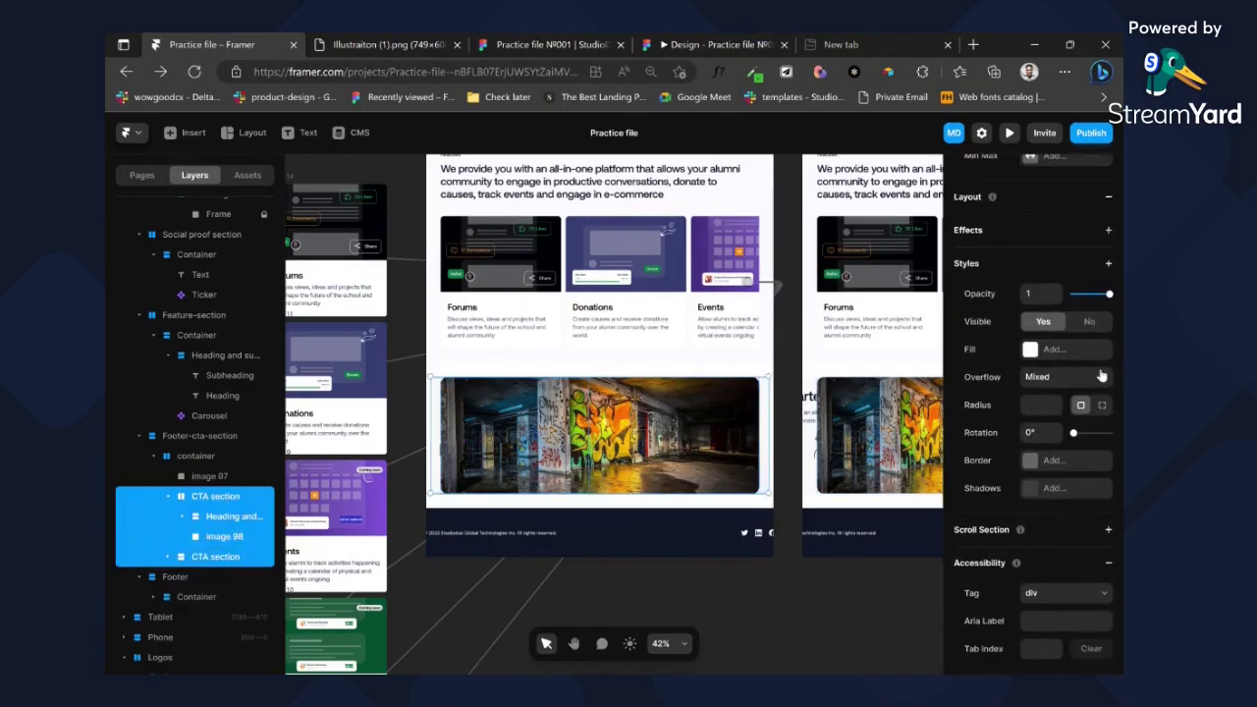
{"action": "left_click", "coordinate": [1107, 267]}
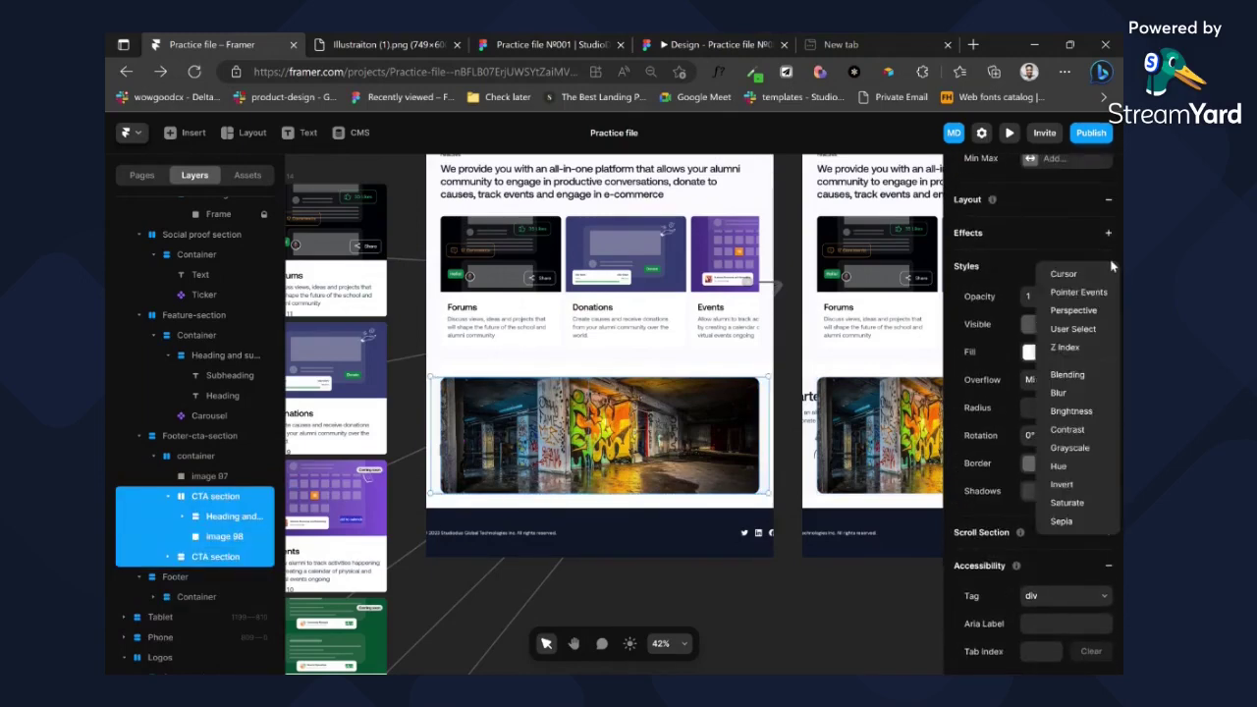
{"action": "left_click", "coordinate": [1077, 350]}
{"action": "left_click", "coordinate": [1102, 520]}
{"action": "left_click", "coordinate": [1102, 519]}
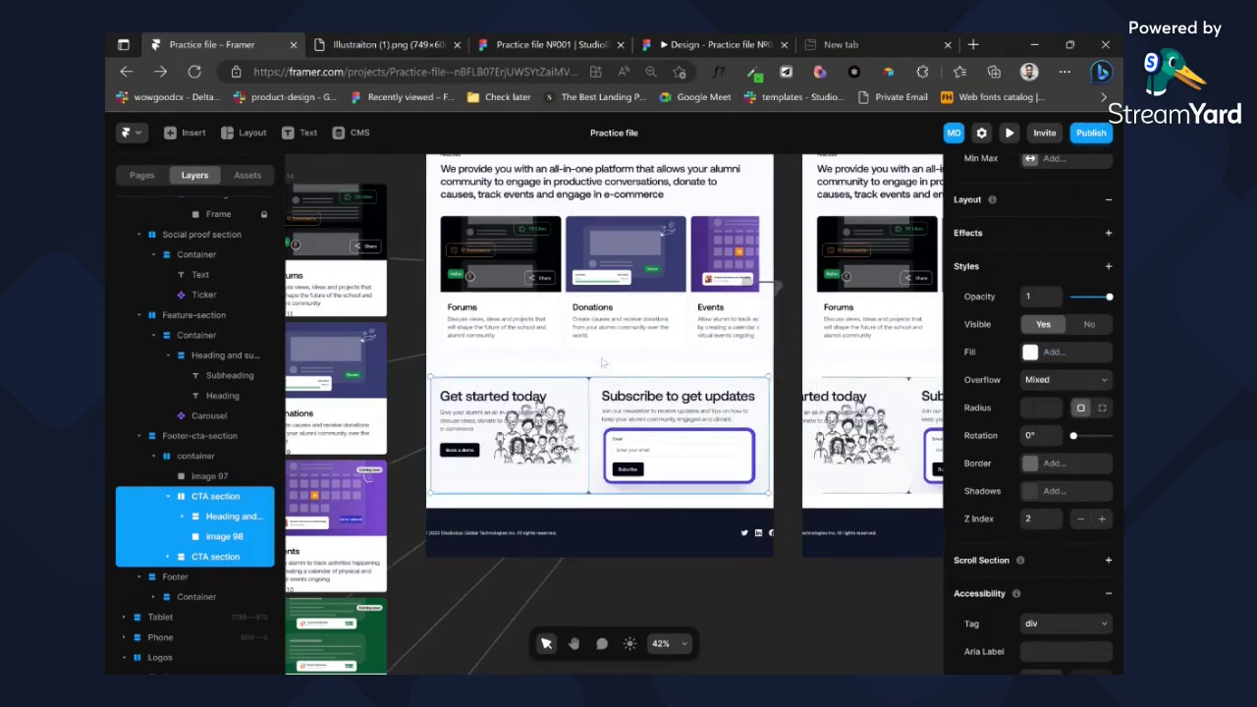
- Set the padding of the container in Footer-cta-section to 40 on all sides
{"action": "left_click", "coordinate": [183, 456]}
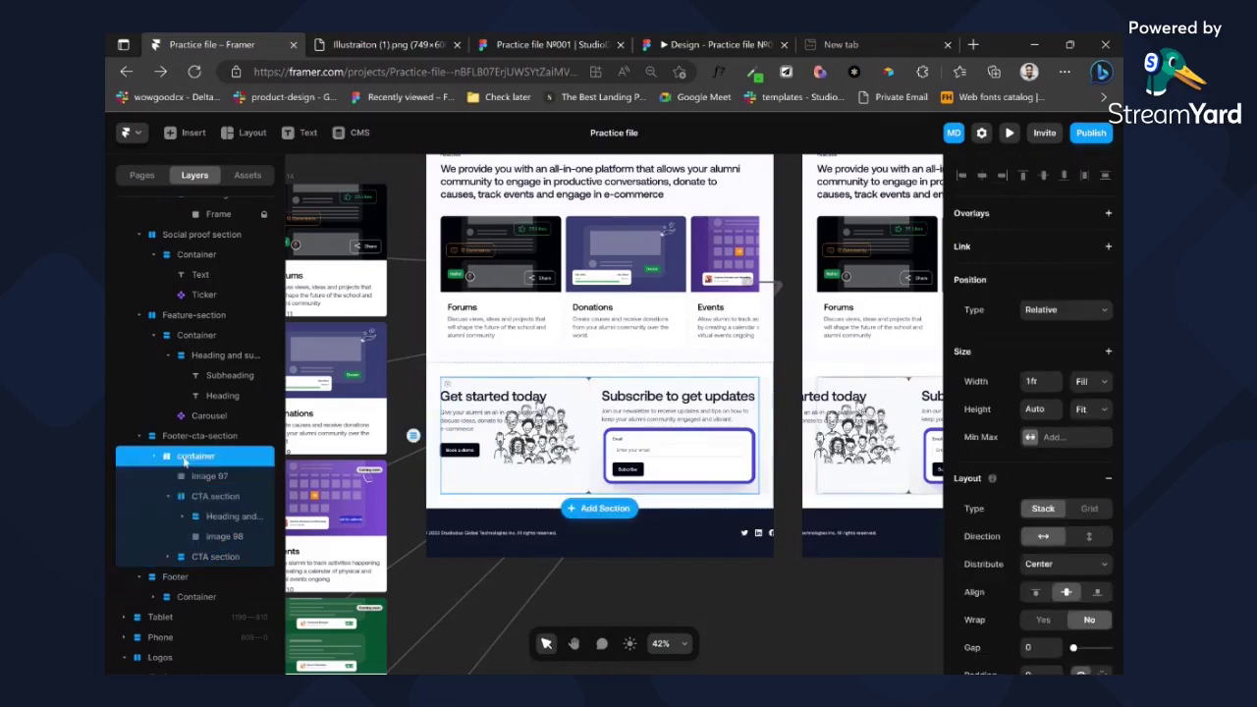
{"action": "scroll", "coordinate": [1119, 444], "scroll_direction": "down", "scroll_amount": 4}
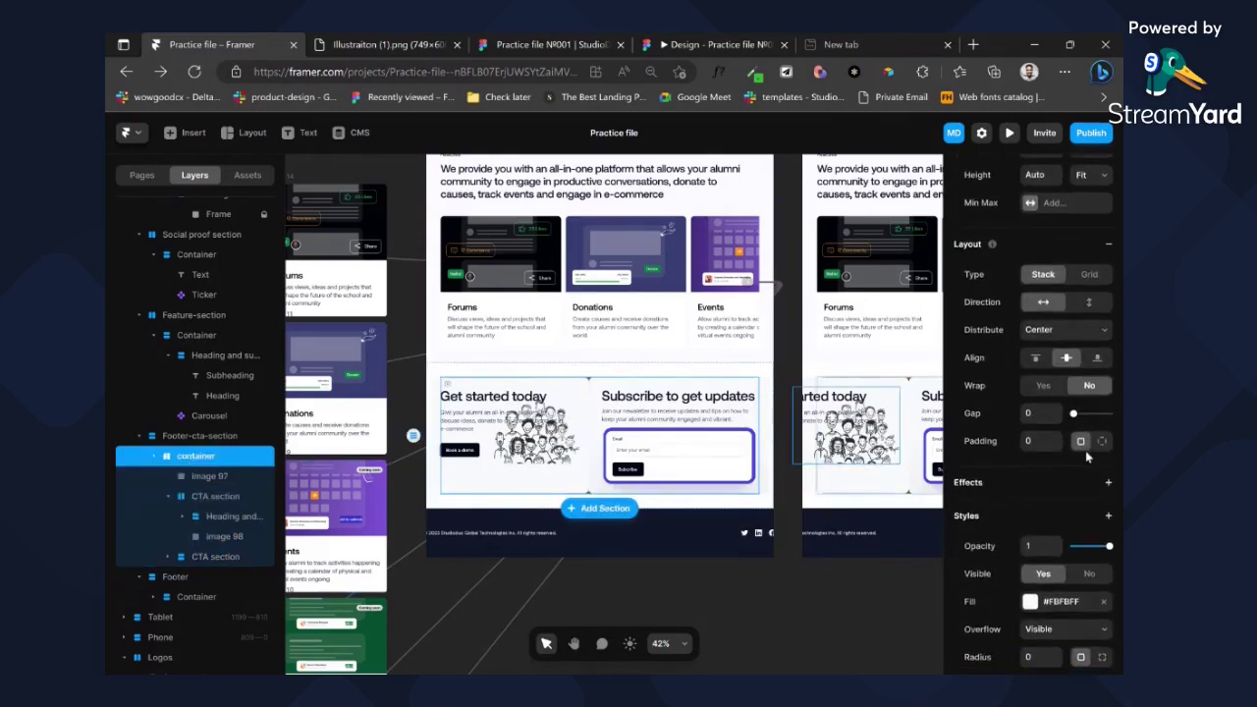
{"action": "left_click", "coordinate": [1041, 441]}
{"action": "type", "text": "40"}
{"action": "key", "text": "Return"}
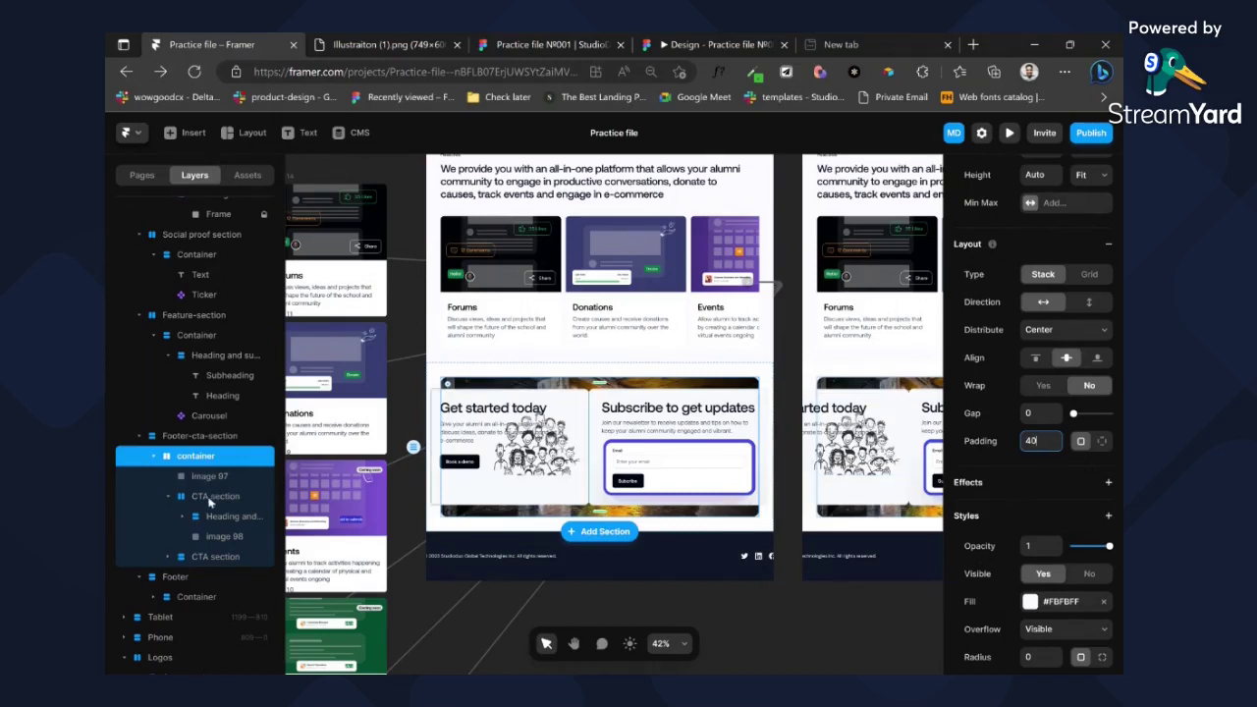
- Set the width of the "Get started today" CTA section to Fill
{"action": "left_click", "coordinate": [210, 497]}
{"action": "left_click", "coordinate": [1090, 381]}
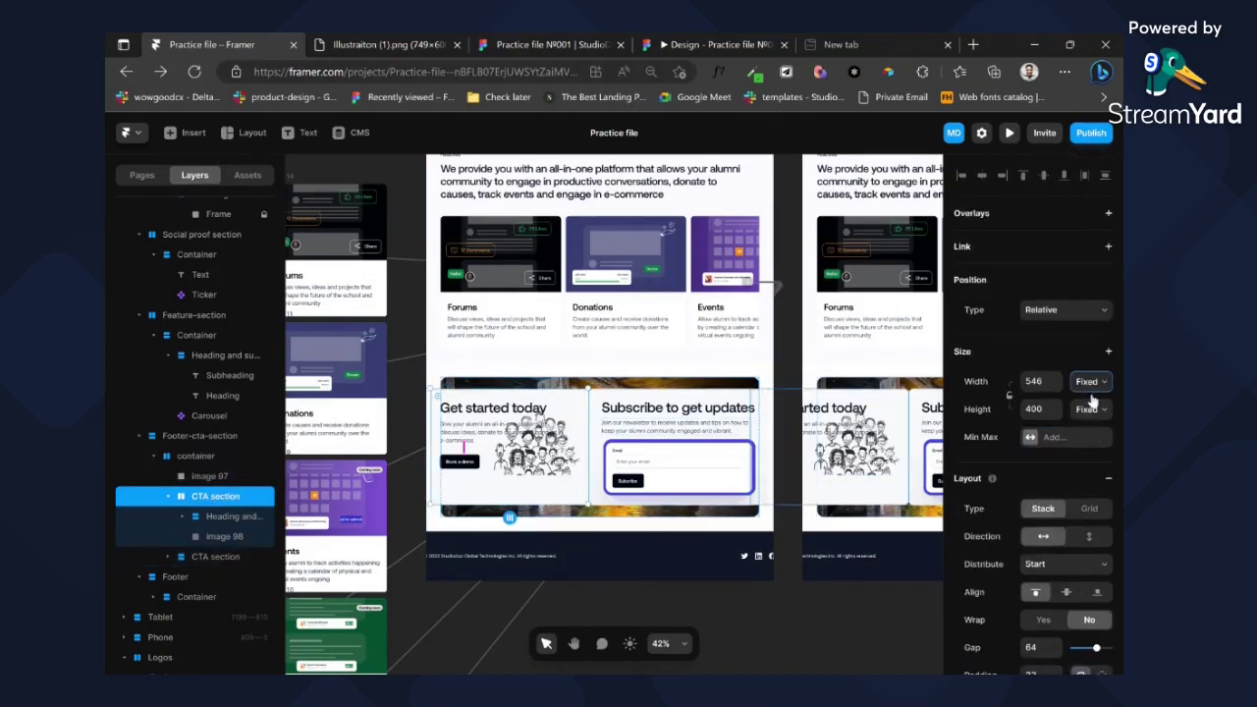
{"action": "left_click", "coordinate": [1091, 428]}
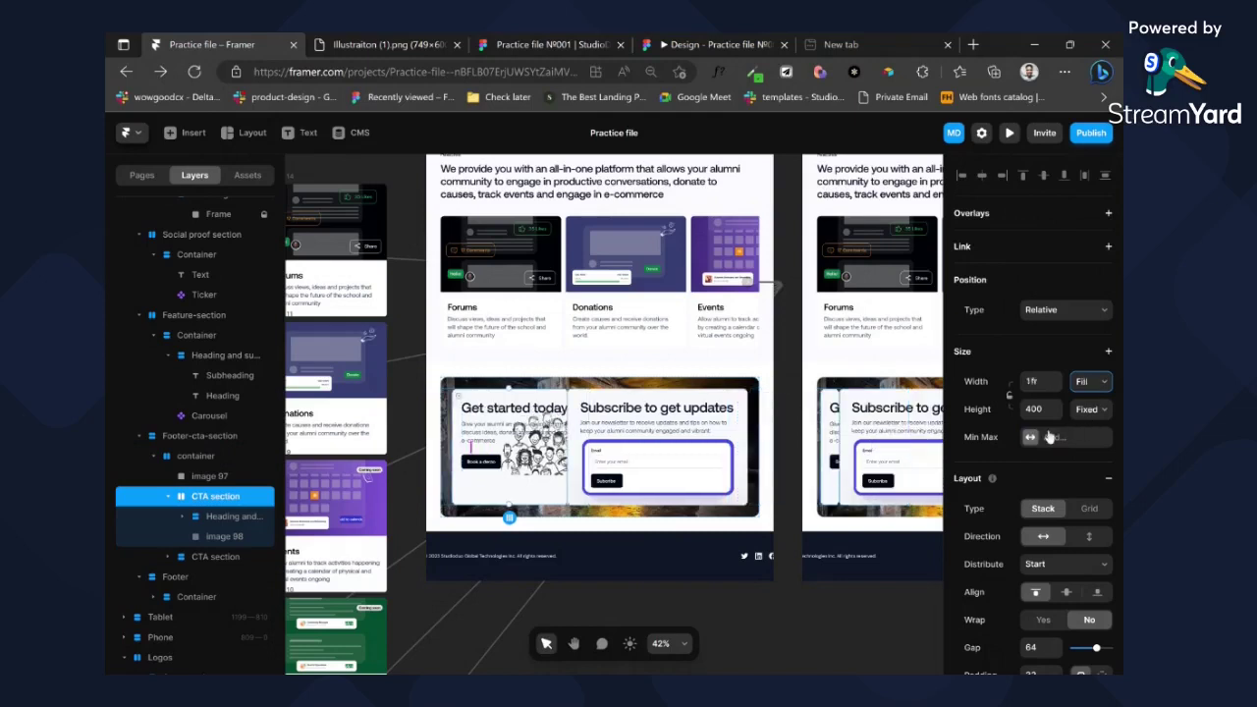
- Set the width of the "Subscribe to get updates" CTA section to Fill
{"action": "left_click", "coordinate": [705, 395]}
{"action": "left_click", "coordinate": [1087, 385]}
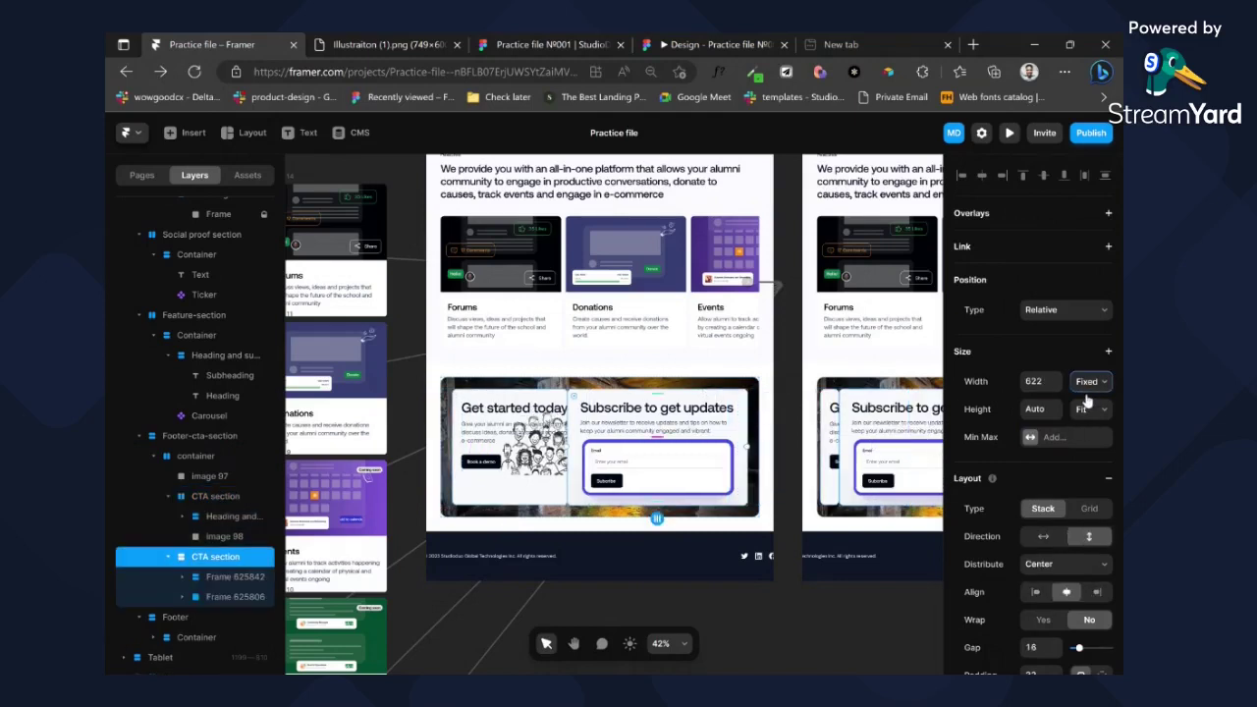
{"action": "left_click", "coordinate": [1088, 426]}
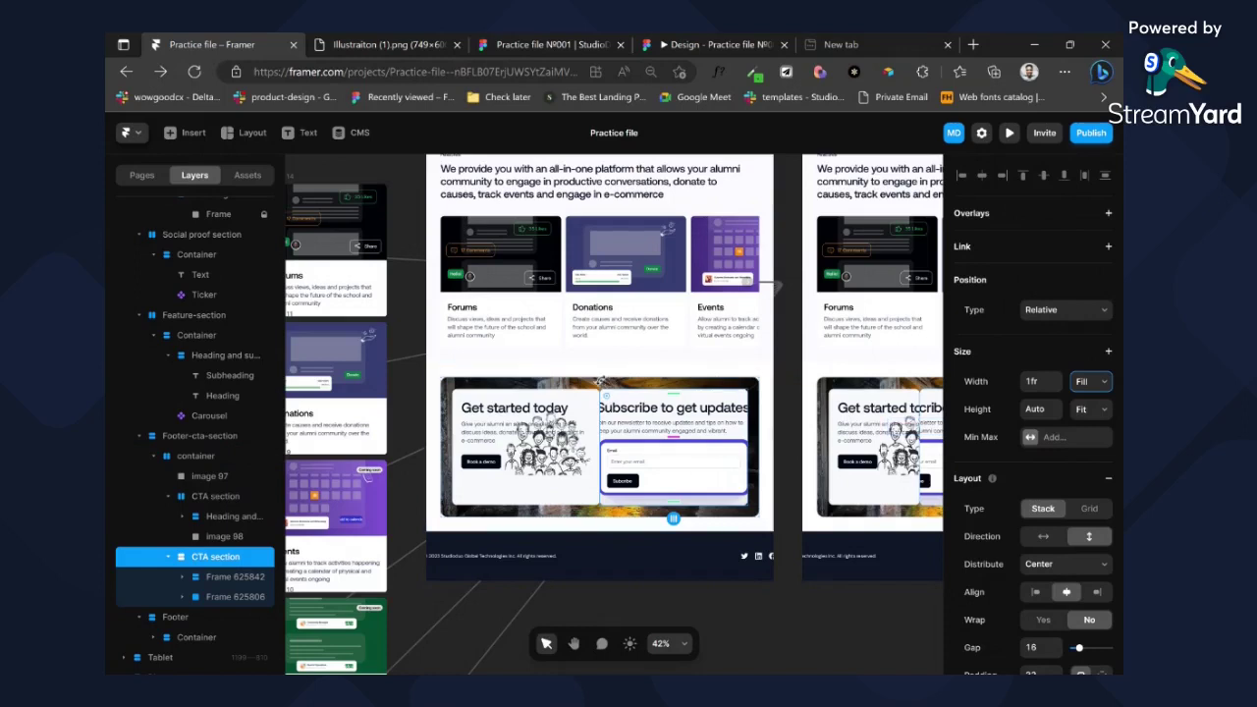
- Set the gap of the container in Footer-cta-section to 40
{"action": "left_click", "coordinate": [618, 386]}
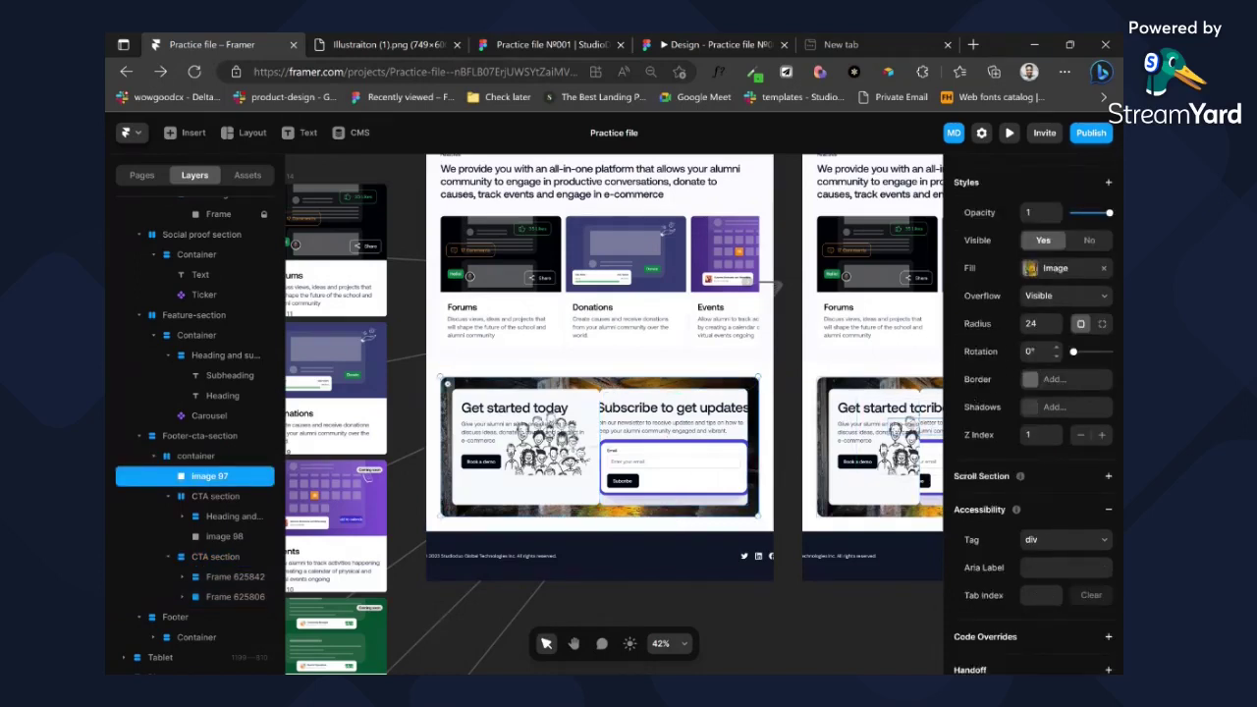
{"action": "scroll", "coordinate": [1034, 332], "scroll_direction": "up", "scroll_amount": 5}
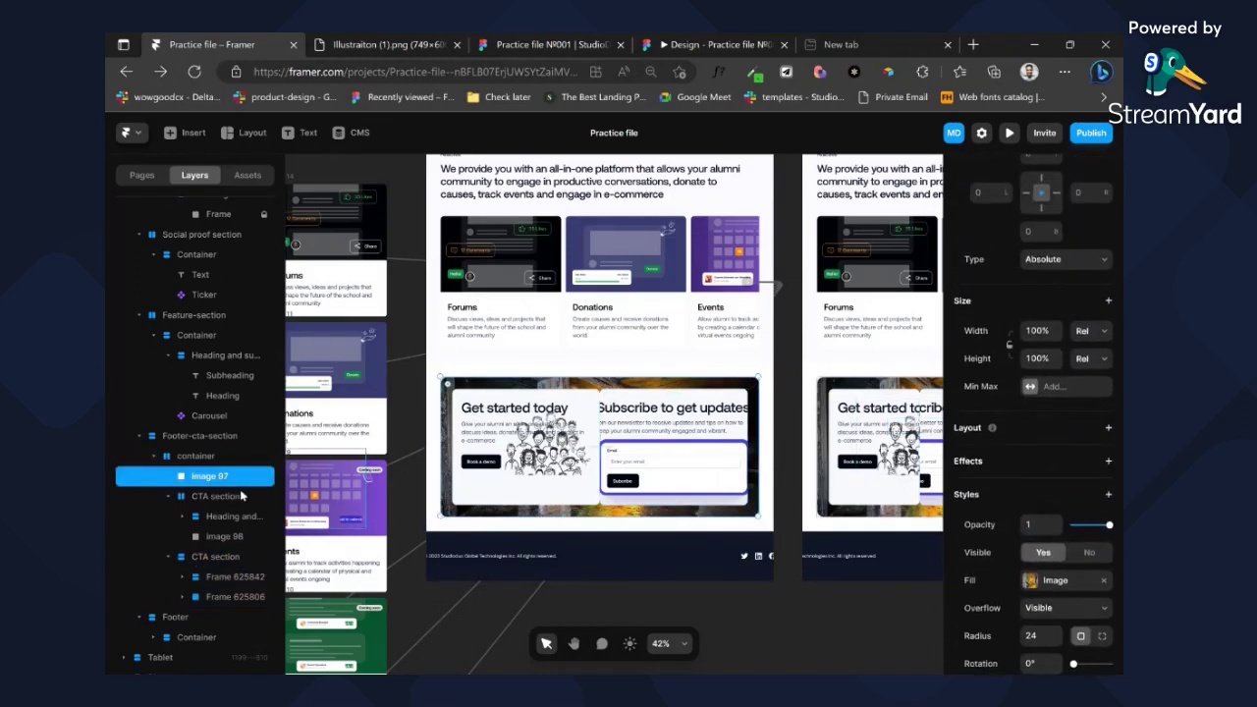
{"action": "left_click", "coordinate": [195, 462]}
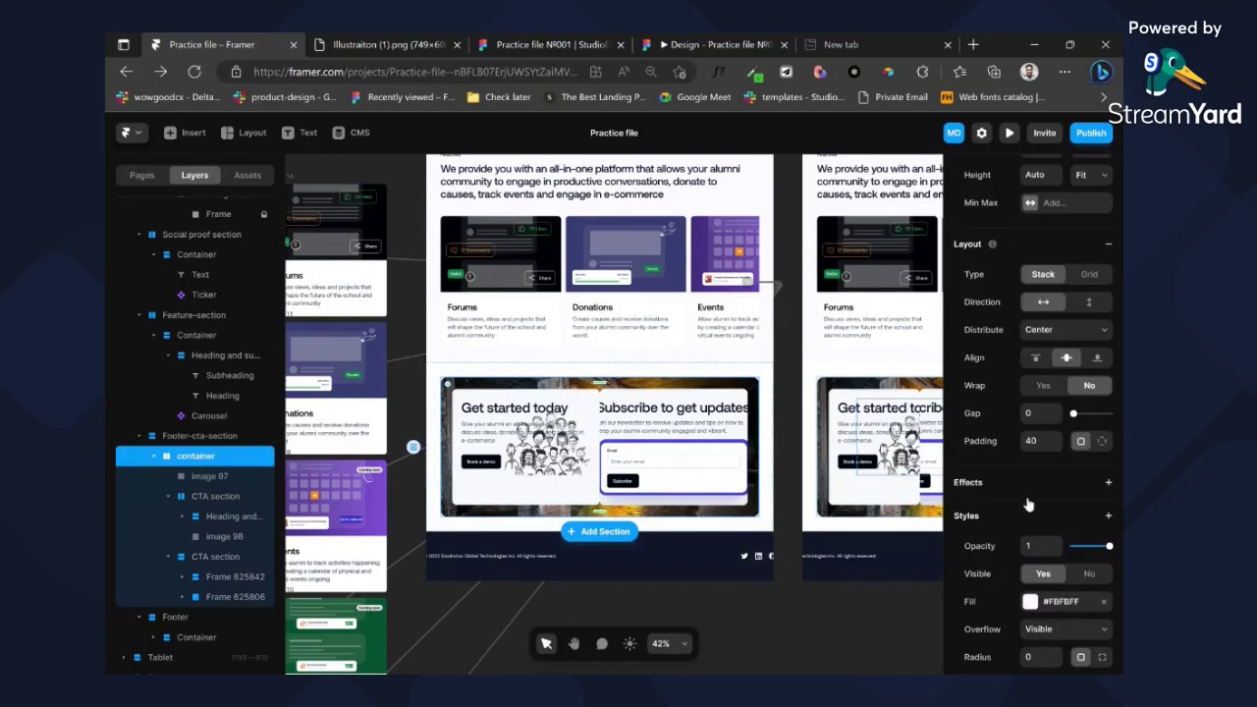
{"action": "scroll", "coordinate": [1031, 413], "scroll_direction": "down", "scroll_amount": 3}
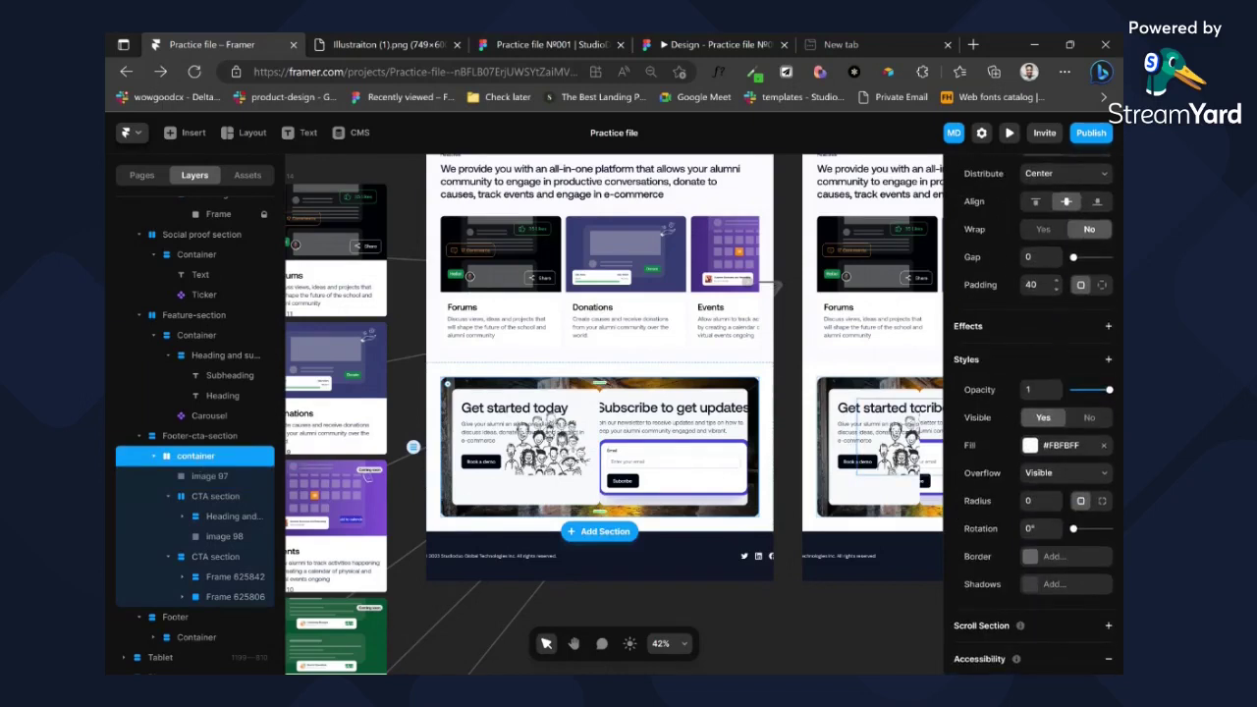
{"action": "left_click", "coordinate": [1034, 257]}
{"action": "type", "text": "40"}
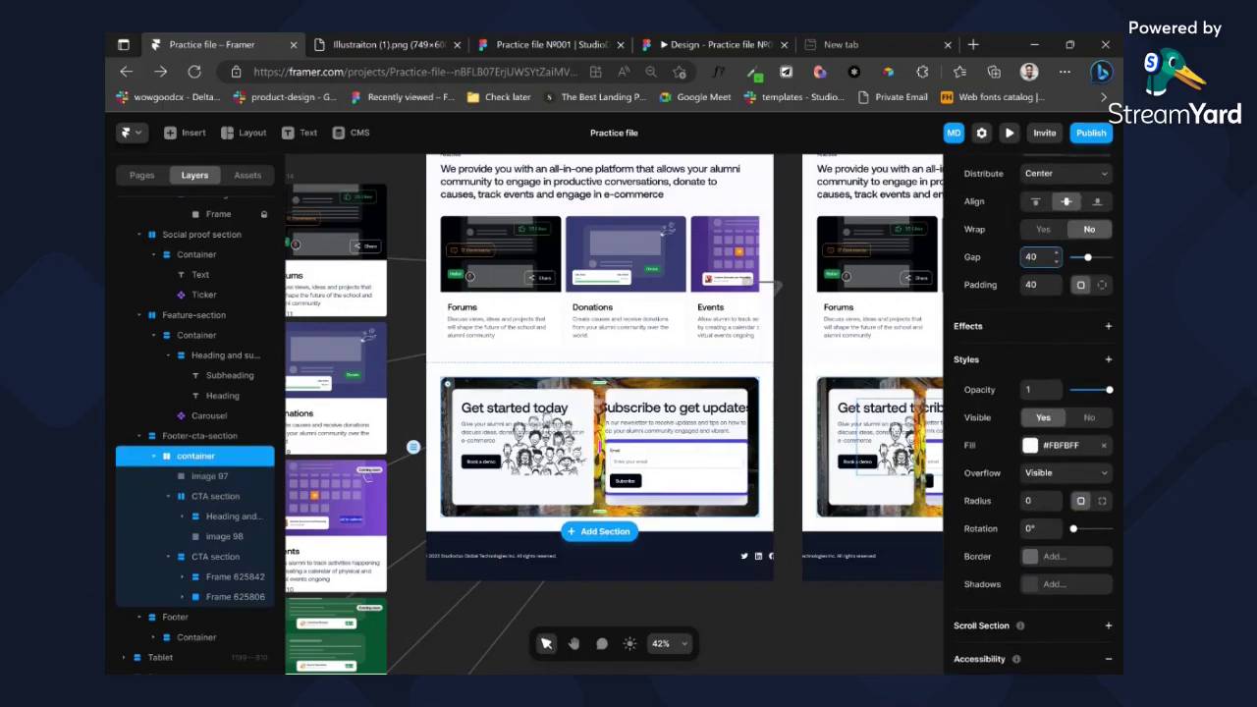
{"action": "scroll", "coordinate": [580, 338], "scroll_direction": "down", "scroll_amount": 2}
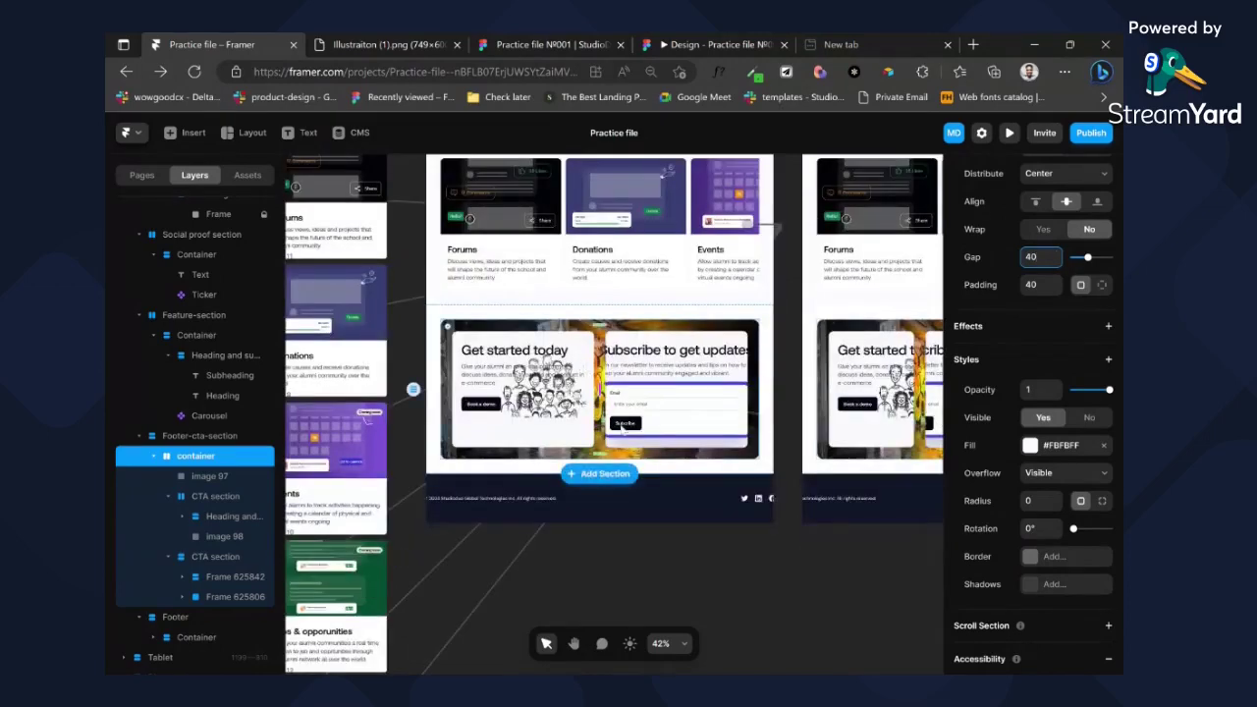
- Select the "Get started today" CTA section, view the Figma design prototype for reference, and return to the Framer project
{"action": "left_click", "coordinate": [520, 365]}
{"action": "double_click", "coordinate": [546, 356]}
{"action": "scroll", "coordinate": [470, 390], "scroll_direction": "up", "scroll_amount": 5}
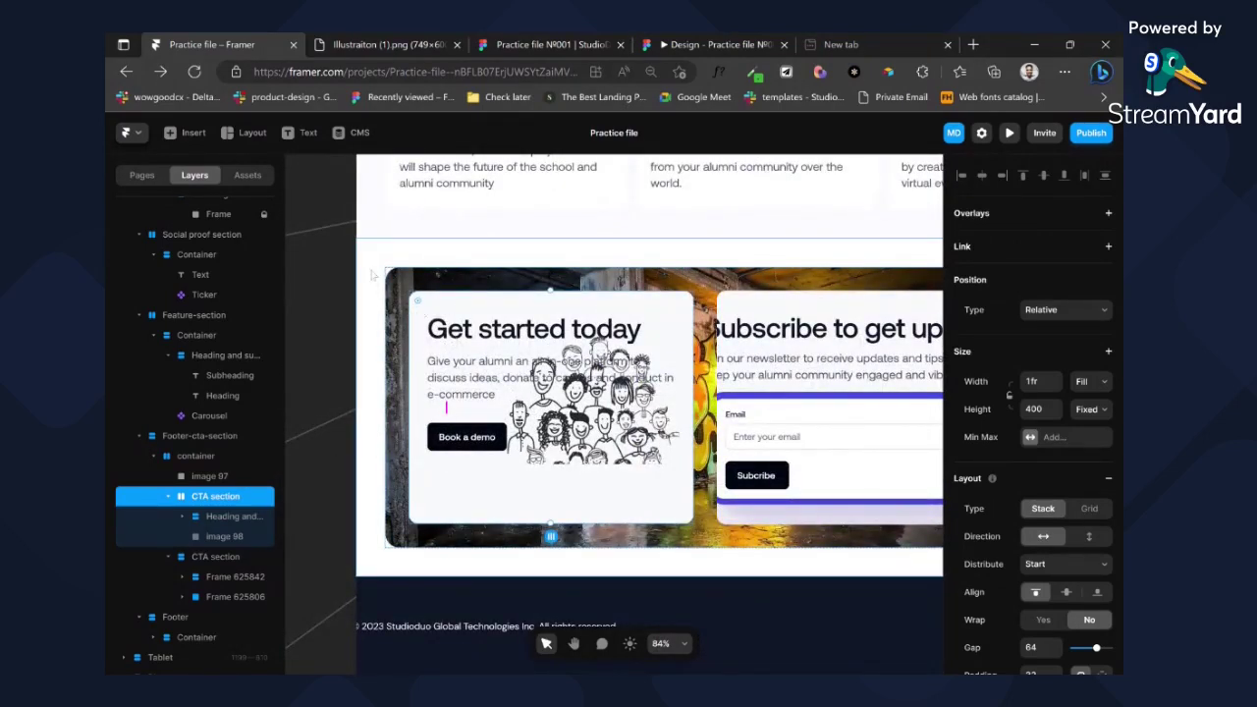
{"action": "left_click", "coordinate": [502, 34]}
{"action": "left_click", "coordinate": [676, 41]}
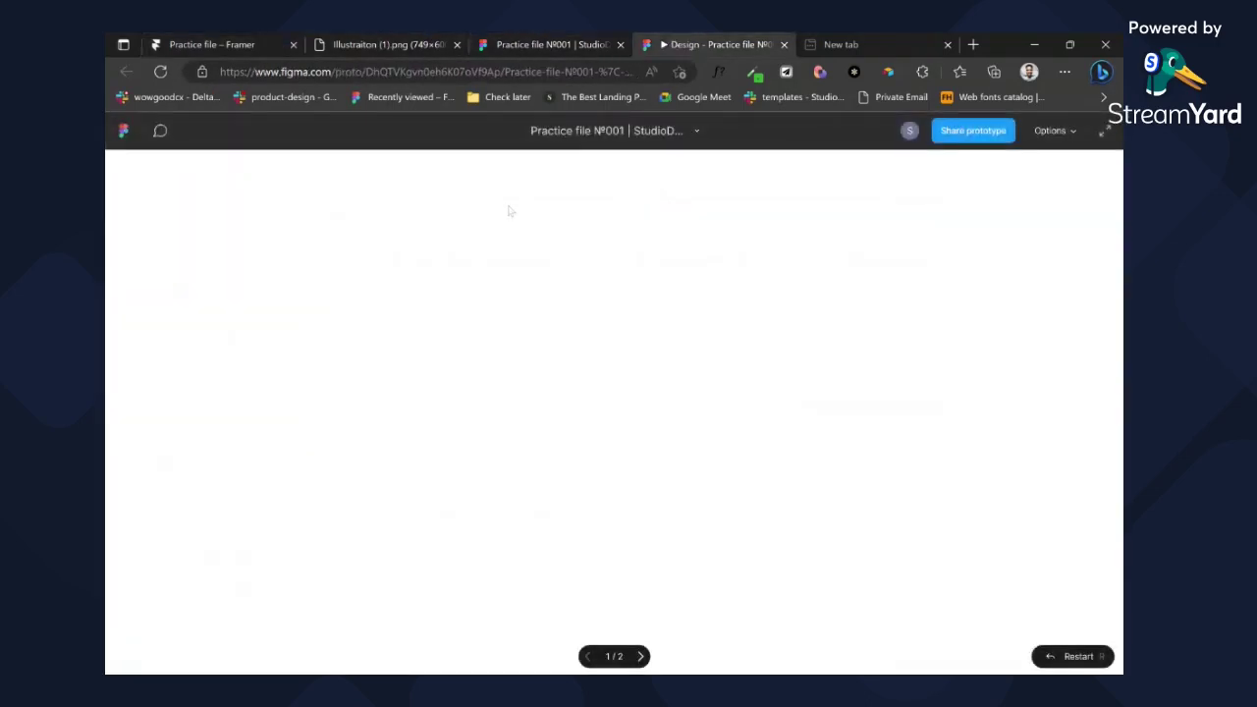
{"action": "left_click", "coordinate": [247, 46]}
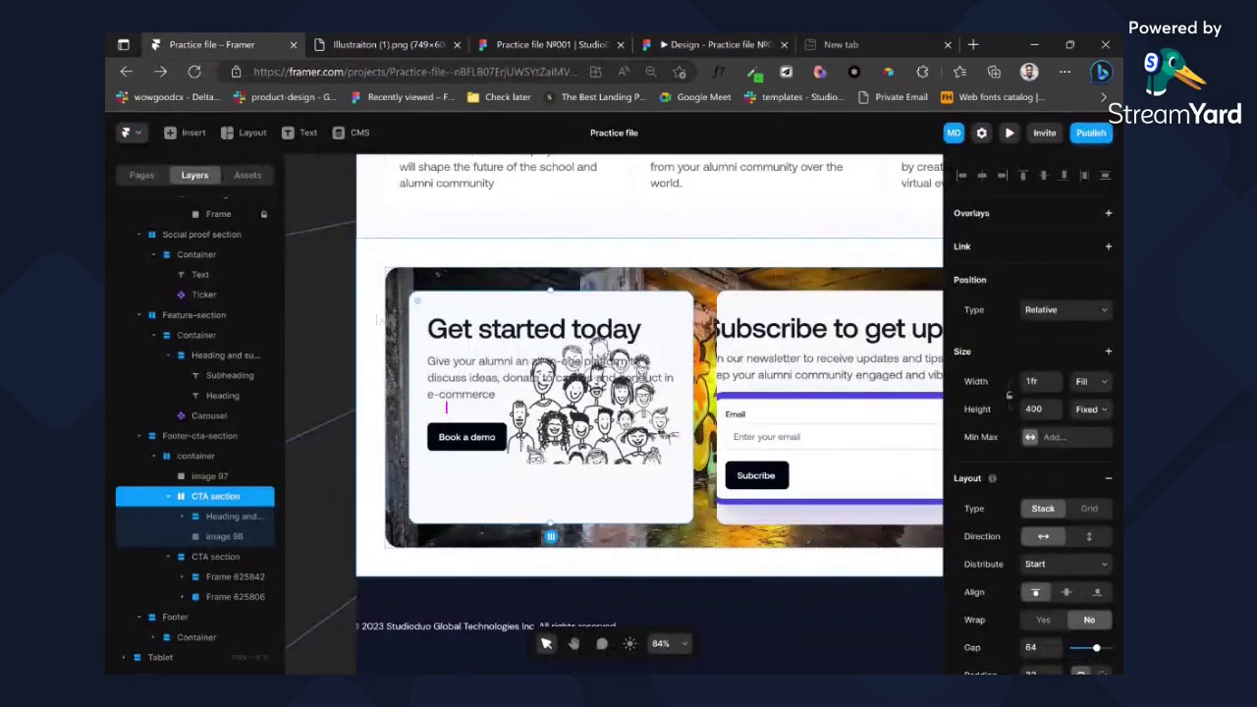
- Try removing the fill of the "Get started today" CTA section, and undo the removal
{"action": "scroll", "coordinate": [1077, 478], "scroll_direction": "down", "scroll_amount": 6}
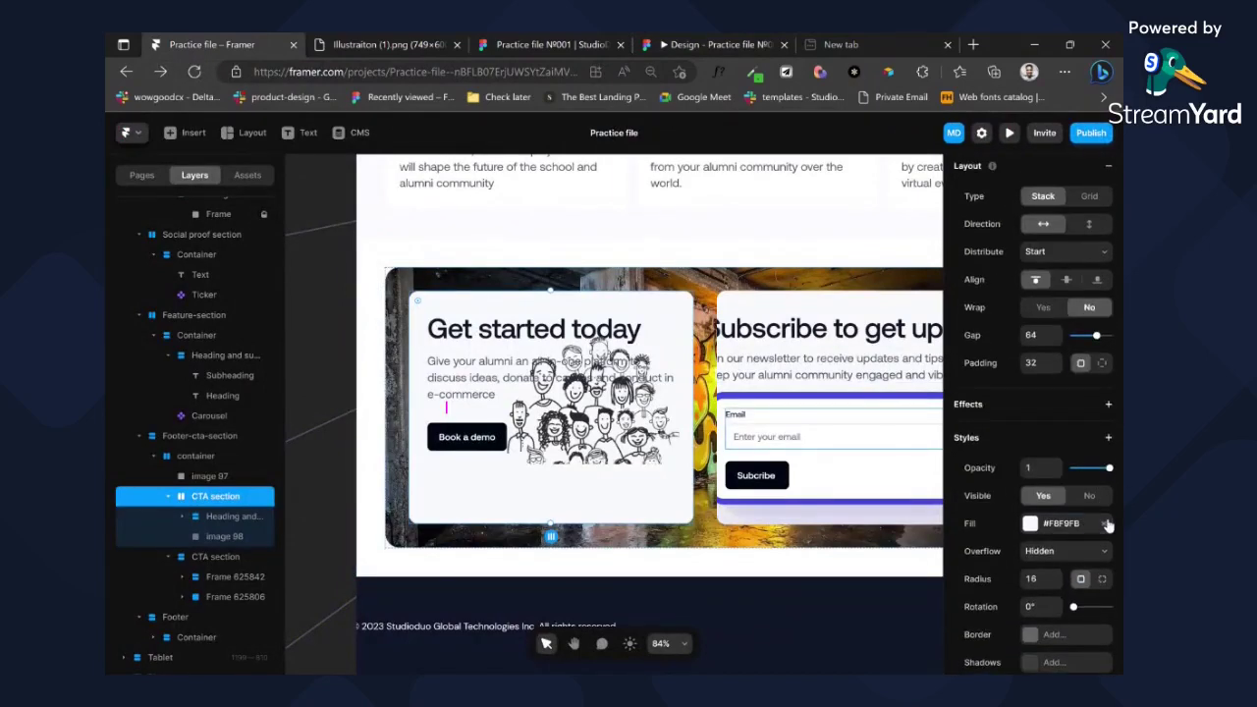
{"action": "left_click", "coordinate": [1105, 522]}
{"action": "key", "text": "ctrl+z"}
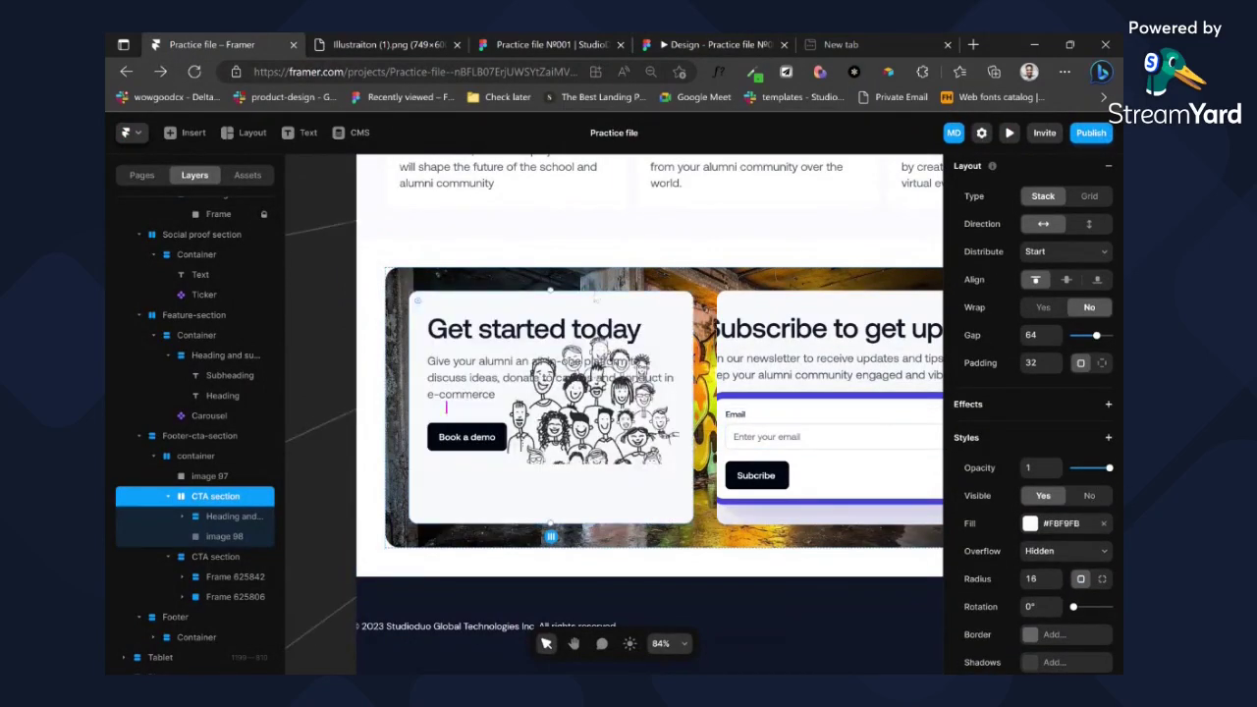
- Check the fill colours of Footer-cta-section and Feature-section
{"action": "left_click", "coordinate": [589, 253]}
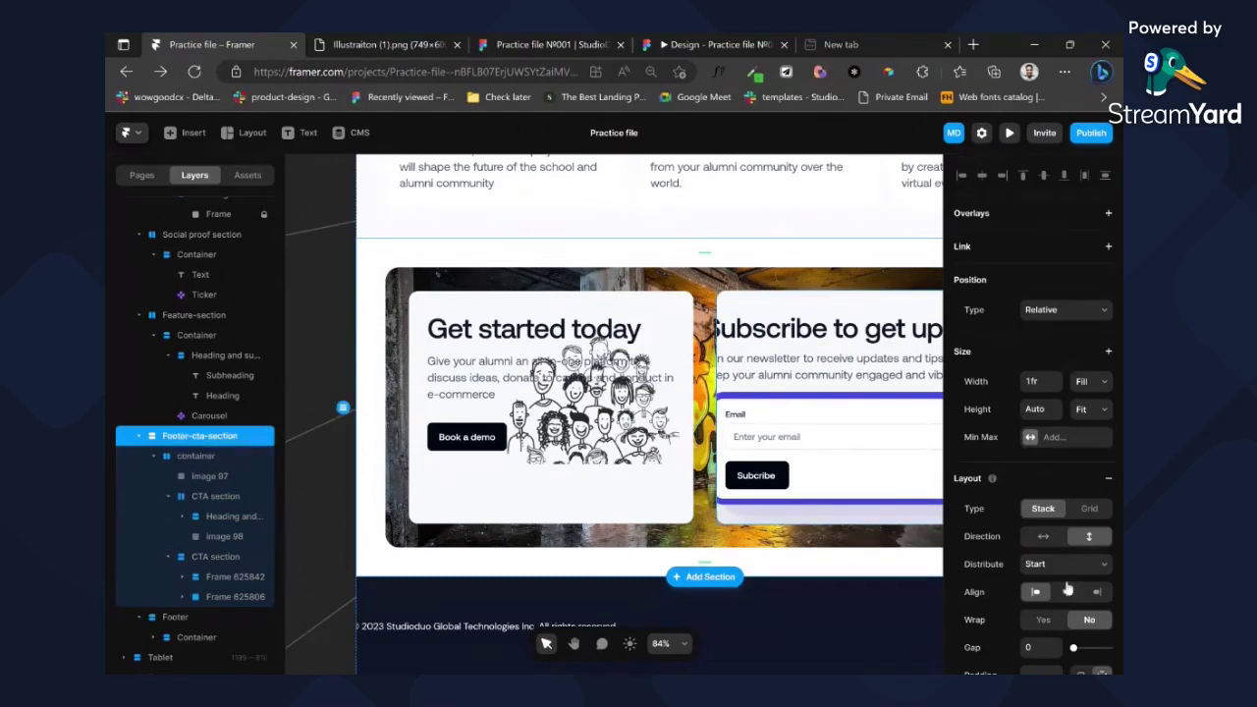
{"action": "scroll", "coordinate": [1055, 533], "scroll_direction": "down", "scroll_amount": 4}
{"action": "left_click", "coordinate": [1030, 641]}
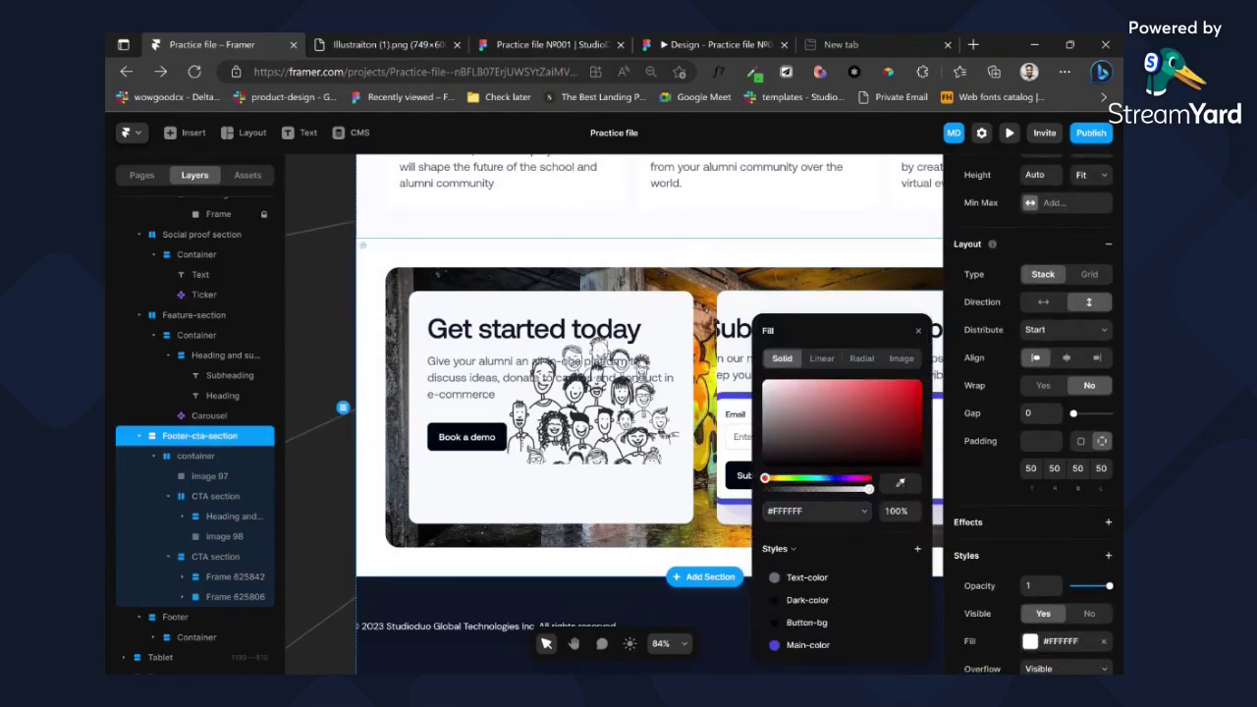
{"action": "left_click", "coordinate": [633, 231]}
{"action": "left_click", "coordinate": [637, 228]}
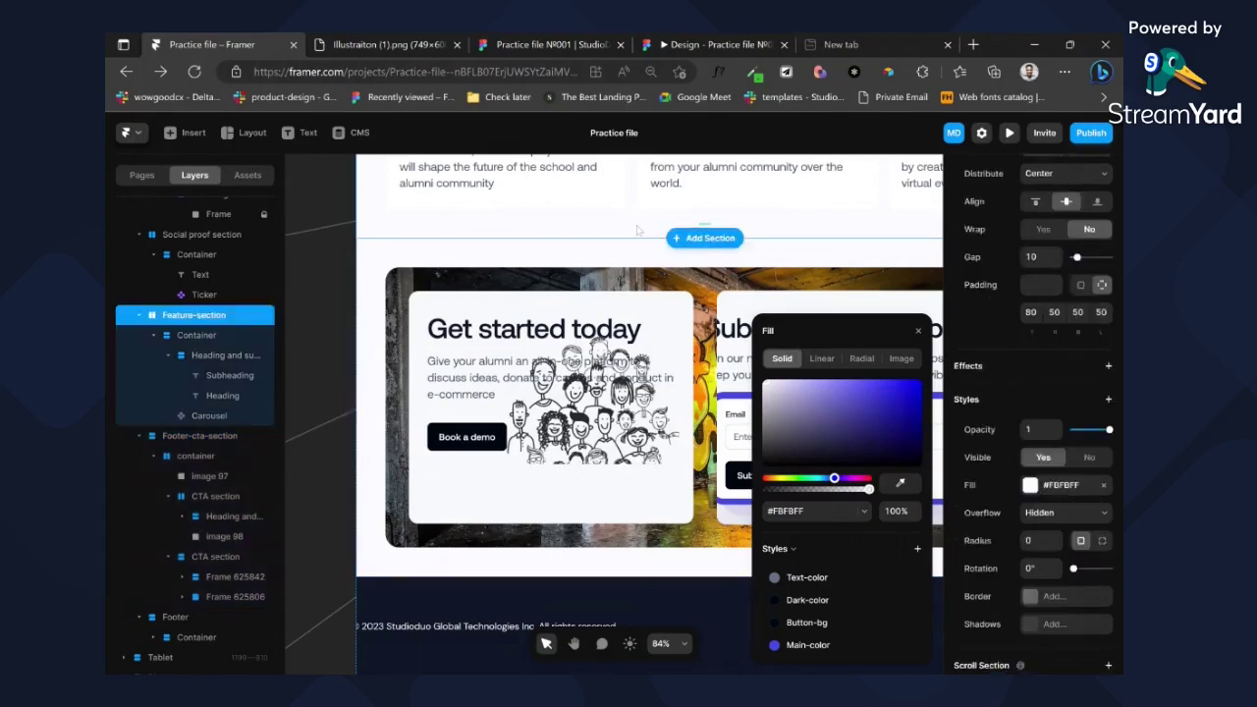
- Give image 98 in the "Get started today" CTA section an Absolute position and align it to the section's bottom and right edges
{"action": "left_click", "coordinate": [662, 335], "text": "ctrl"}
{"action": "scroll", "coordinate": [528, 429], "scroll_direction": "down", "scroll_amount": 1}
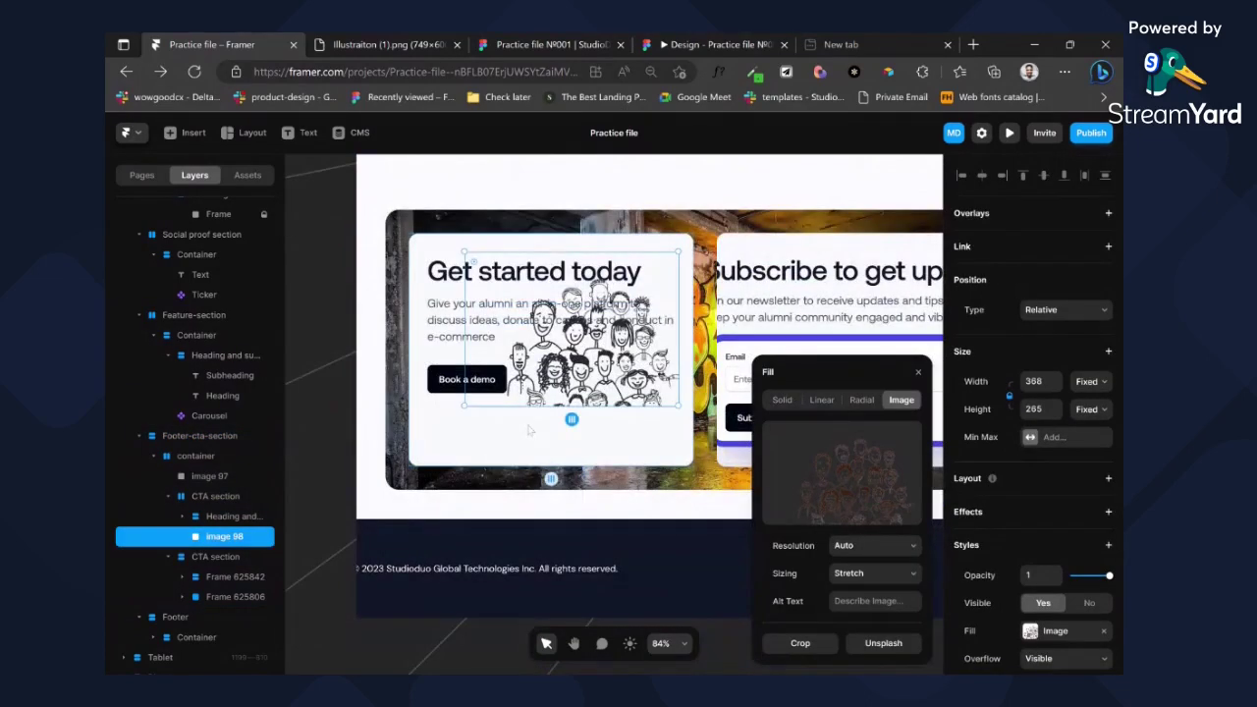
{"action": "left_click", "coordinate": [454, 441]}
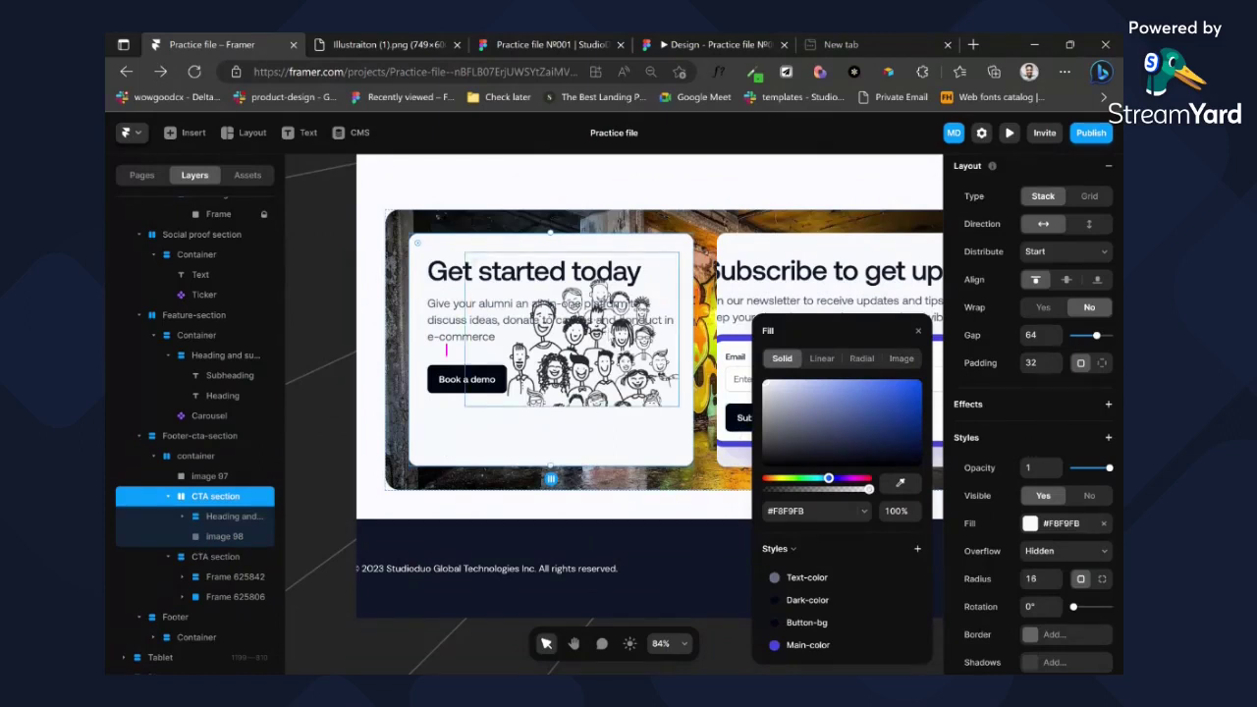
{"action": "left_click", "coordinate": [640, 339], "text": "ctrl"}
{"action": "left_click", "coordinate": [1058, 323]}
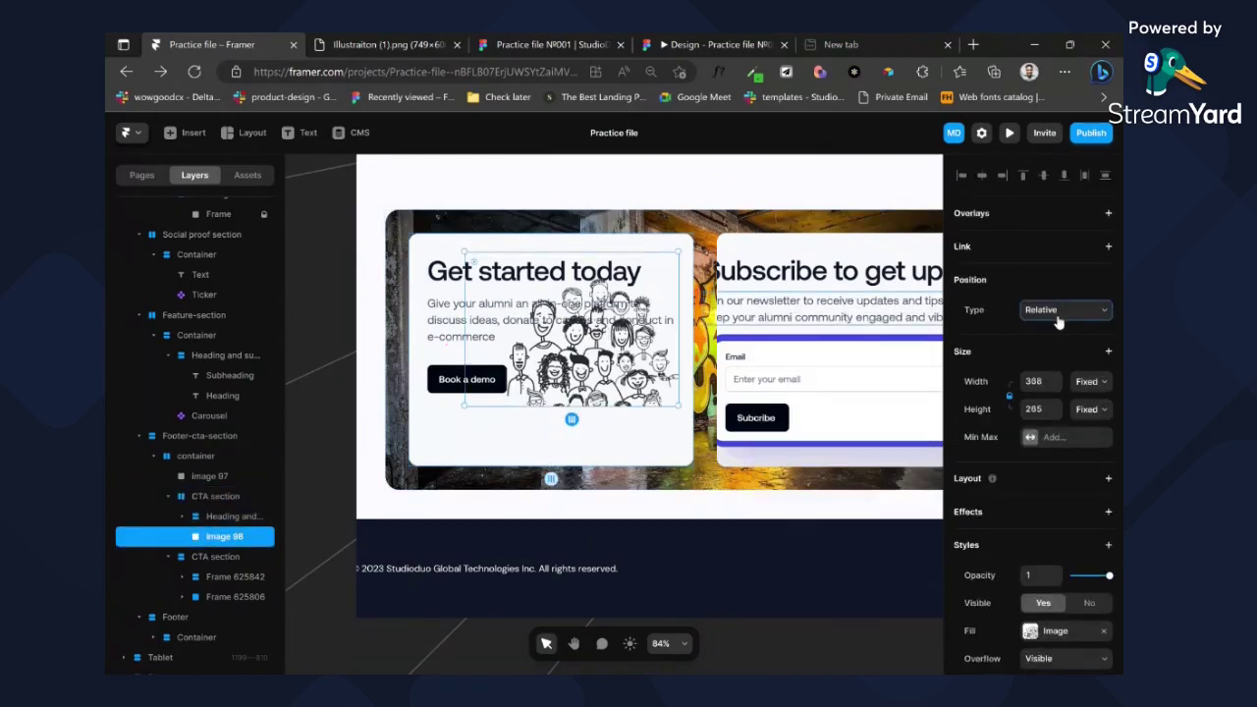
{"action": "left_click", "coordinate": [1064, 309]}
{"action": "left_click", "coordinate": [1060, 340]}
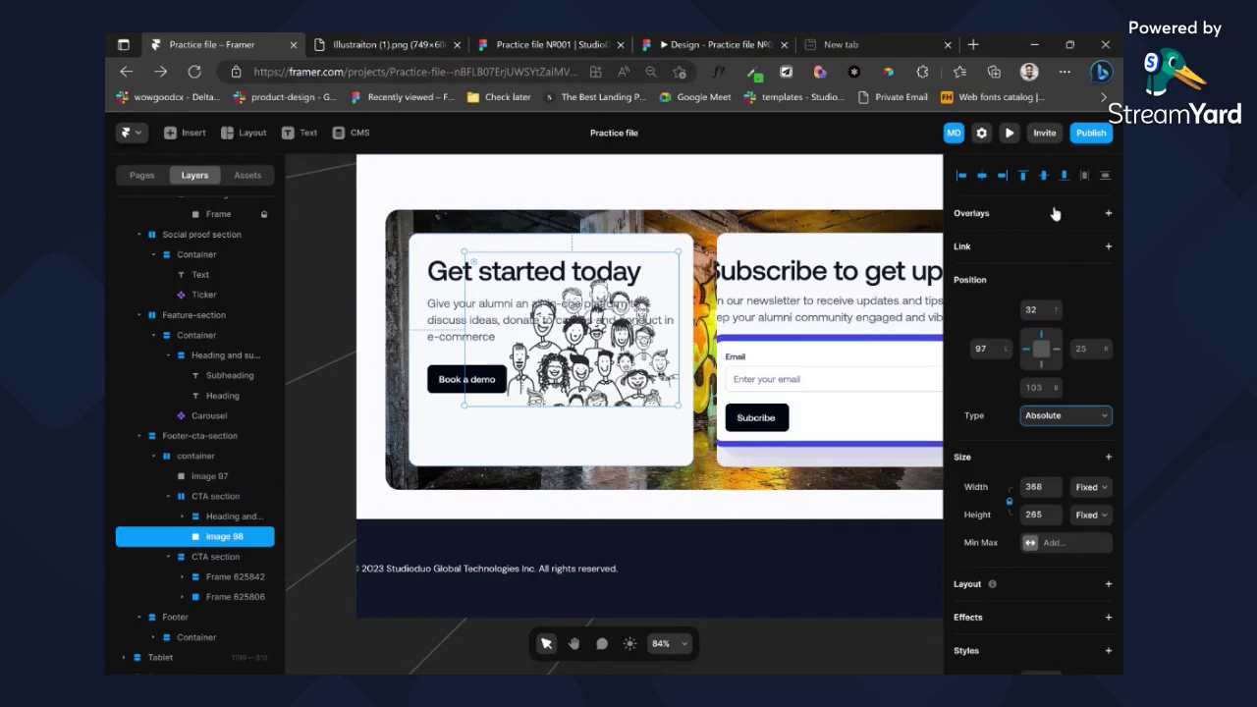
{"action": "left_click", "coordinate": [1063, 175]}
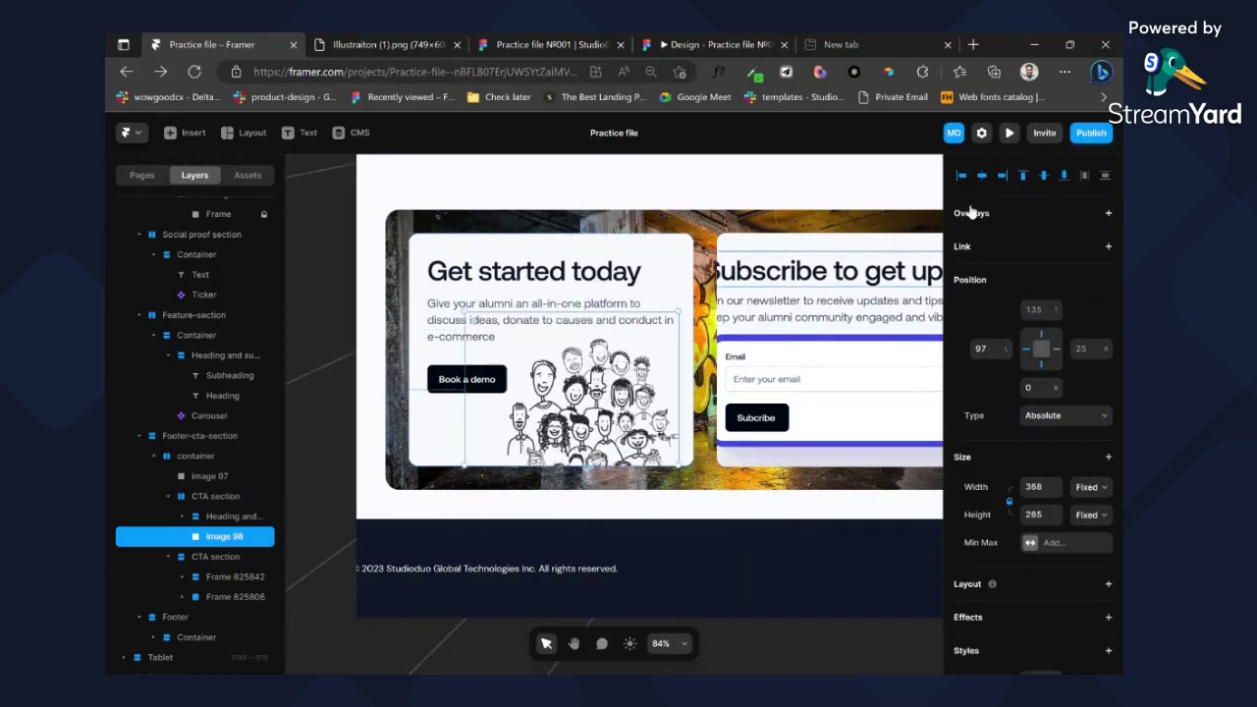
{"action": "left_click", "coordinate": [1002, 175]}
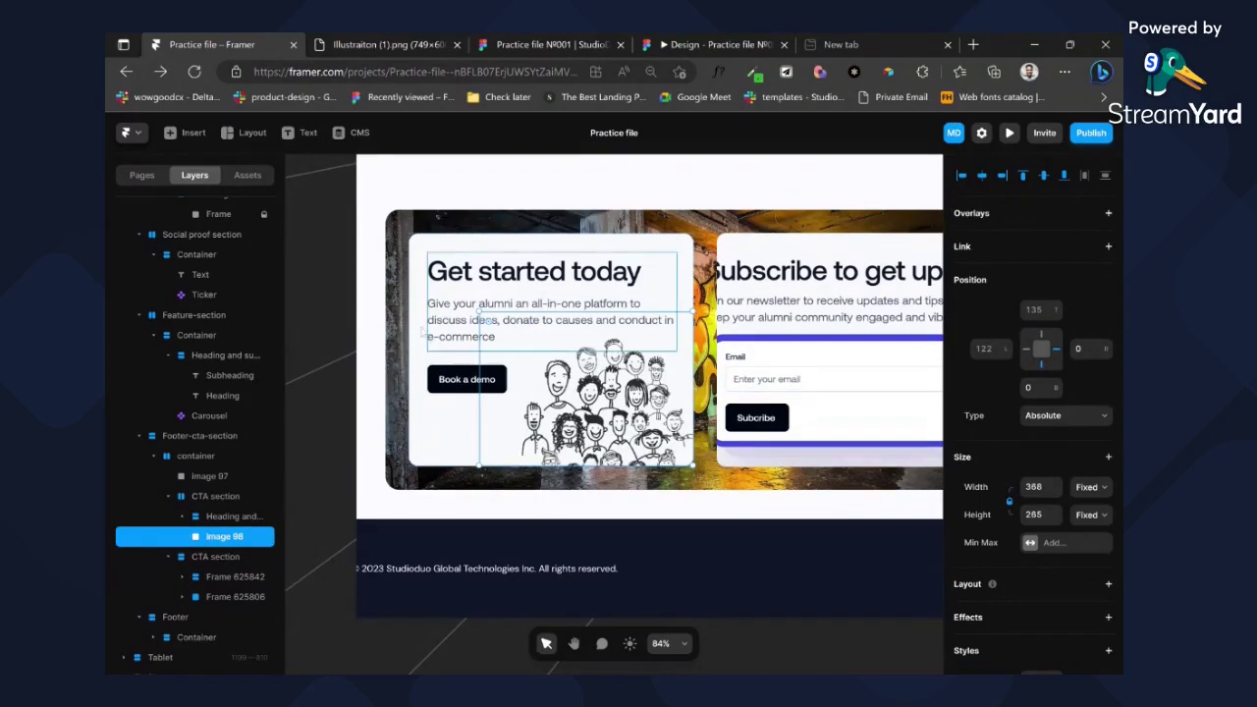
- Set the font of the "Get started today" heading to the custom font Aeonik Medium
{"action": "left_click", "coordinate": [453, 317], "text": "ctrl"}
{"action": "left_click", "coordinate": [481, 273], "text": "ctrl"}
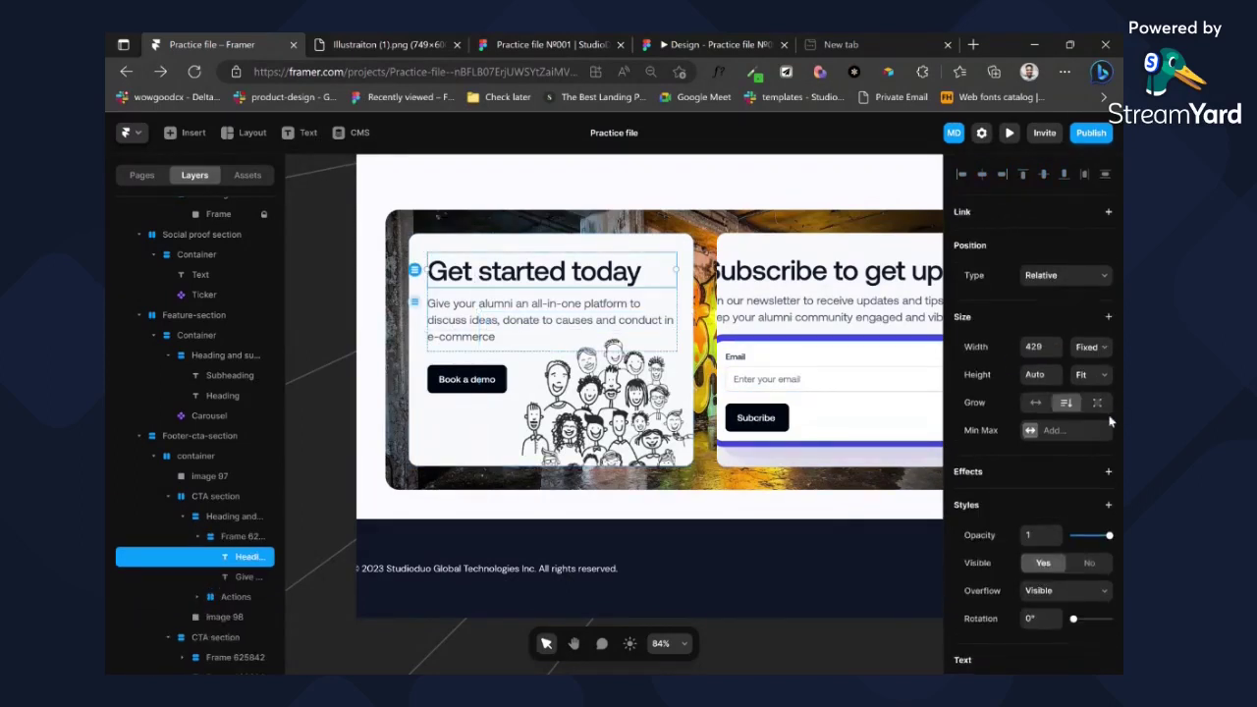
{"action": "scroll", "coordinate": [1110, 420], "scroll_direction": "down", "scroll_amount": 4}
{"action": "left_click", "coordinate": [1043, 356]}
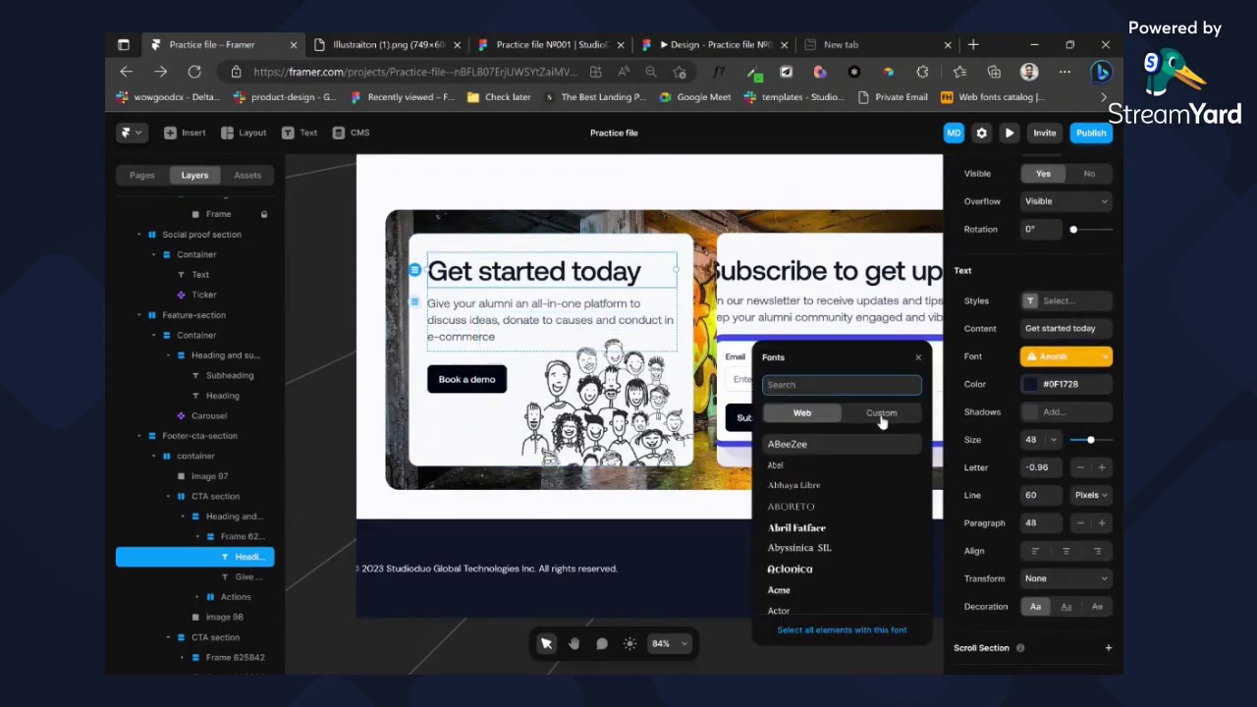
{"action": "left_click", "coordinate": [881, 412]}
{"action": "left_click", "coordinate": [810, 486]}
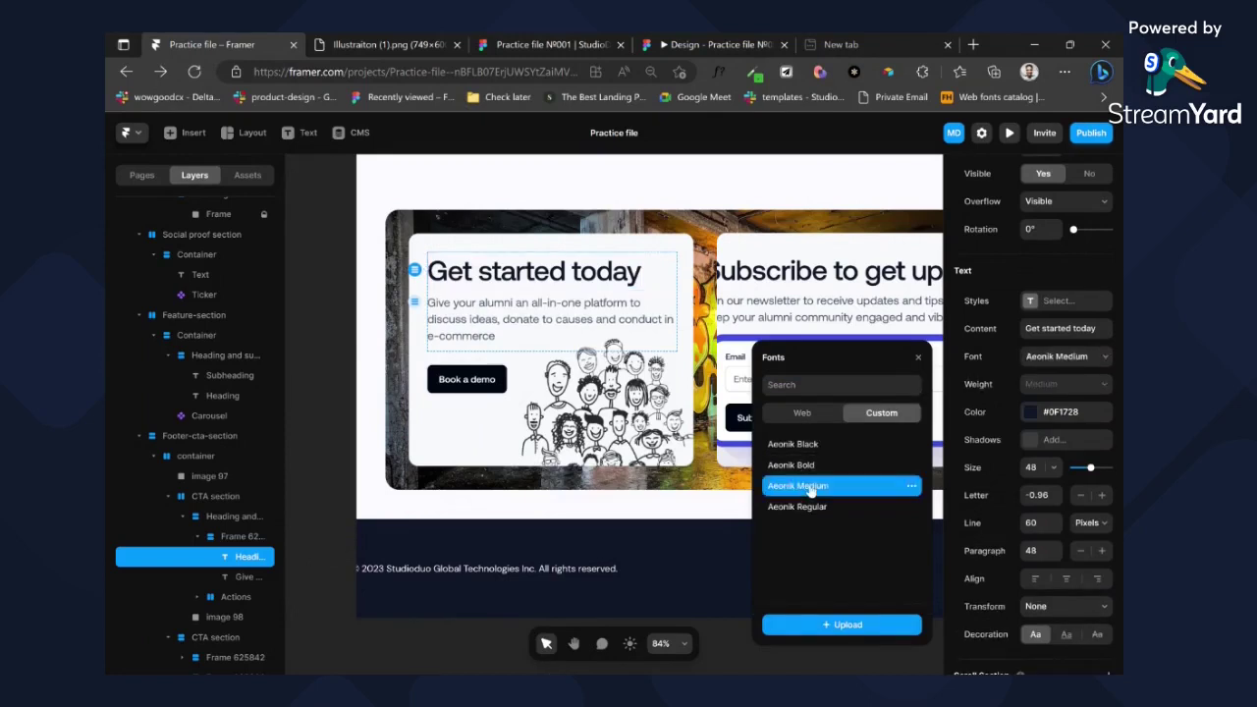
- Set the description text below the "Get started today" heading to Fill width and Fit height
{"action": "left_click", "coordinate": [552, 326]}
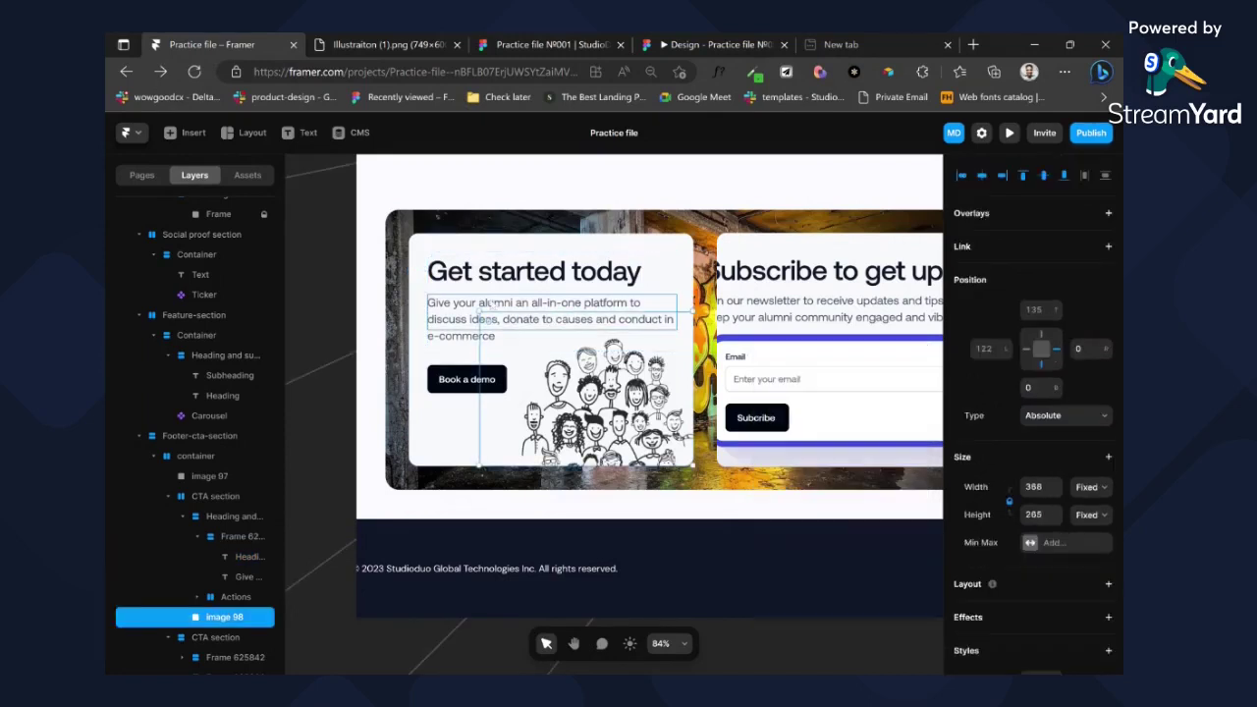
{"action": "left_click", "coordinate": [488, 308]}
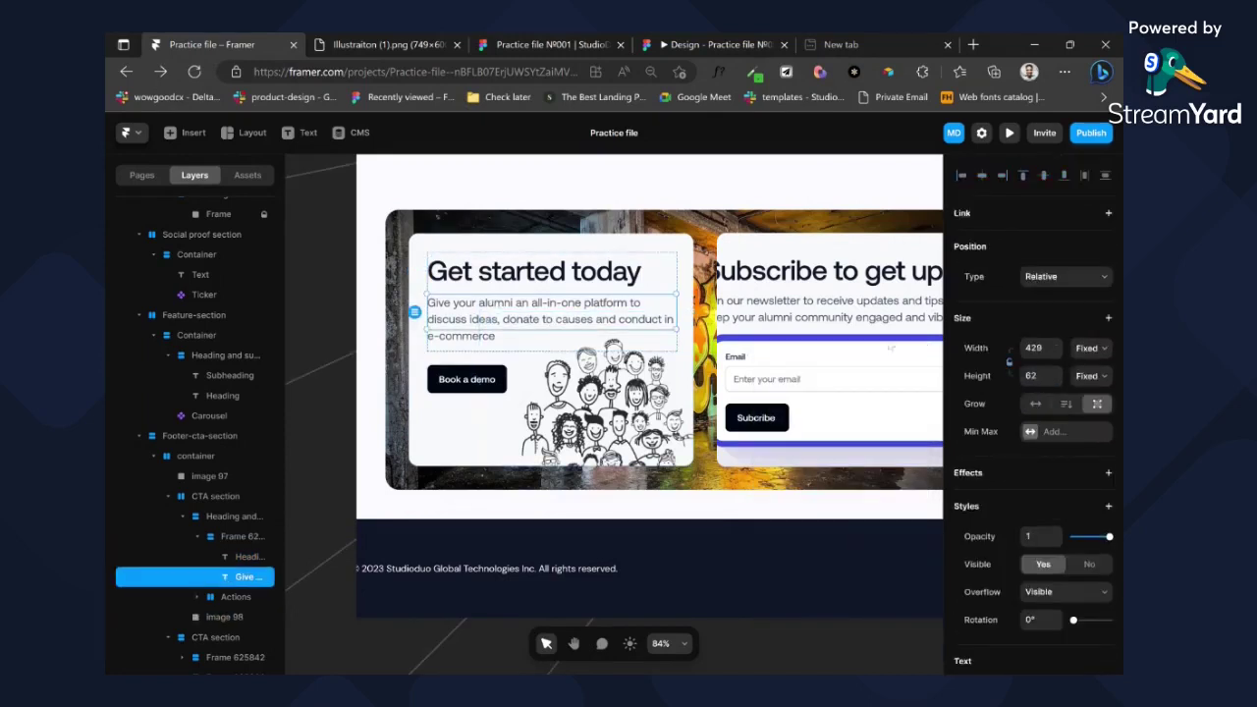
{"action": "left_click", "coordinate": [1094, 381]}
{"action": "left_click", "coordinate": [1096, 381]}
{"action": "left_click", "coordinate": [1065, 403]}
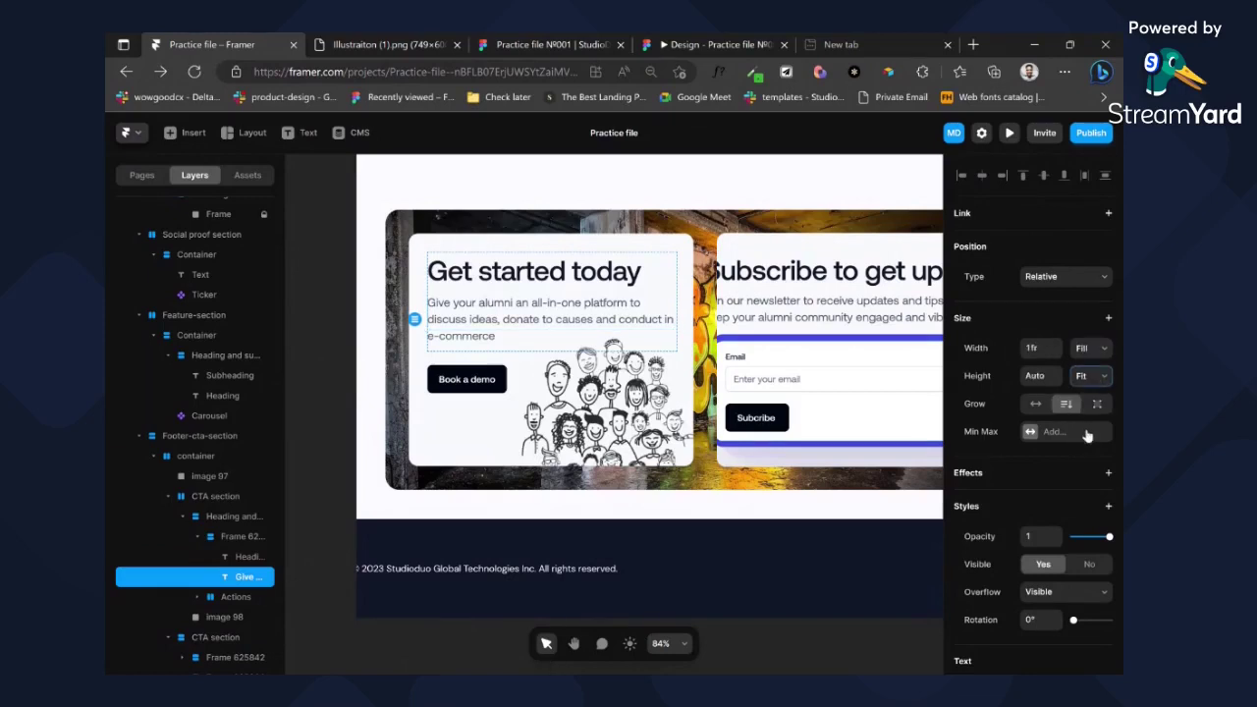
- Set the font of the "Get started today" description text to the custom font Aeonik Regular
{"action": "scroll", "coordinate": [1063, 471], "scroll_direction": "down", "scroll_amount": 5}
{"action": "left_click", "coordinate": [1060, 513]}
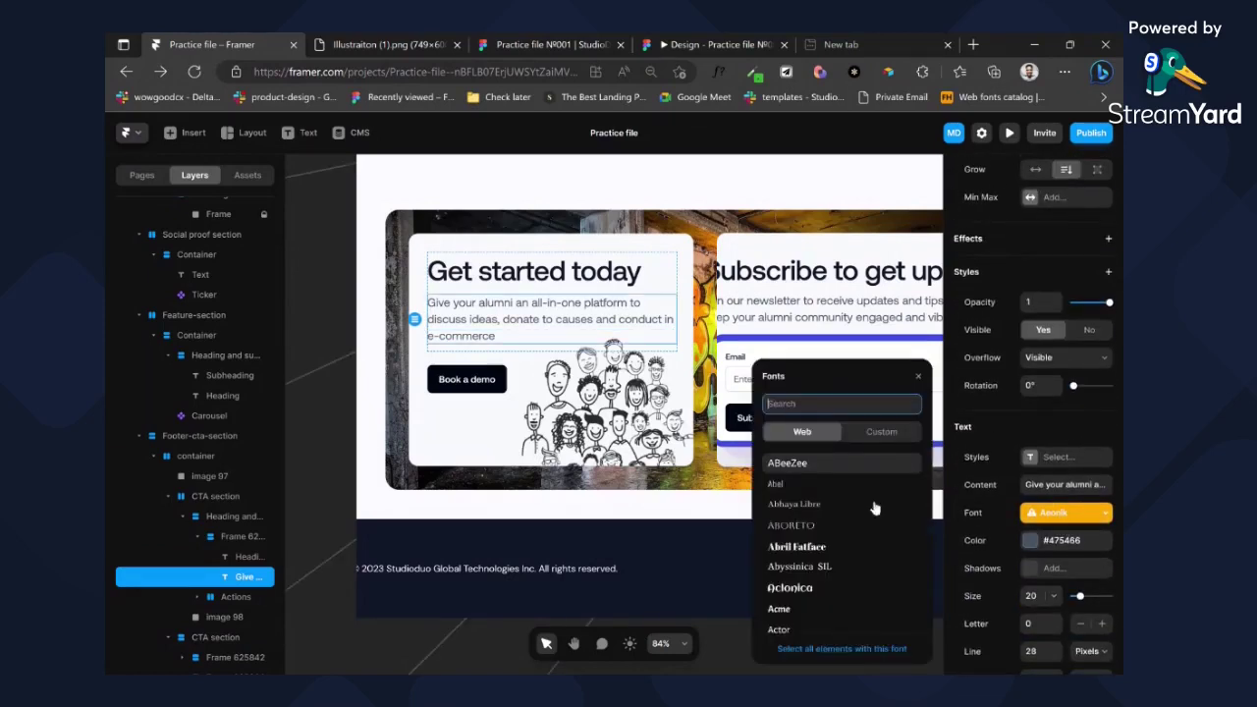
{"action": "left_click", "coordinate": [880, 432]}
{"action": "left_click", "coordinate": [810, 528]}
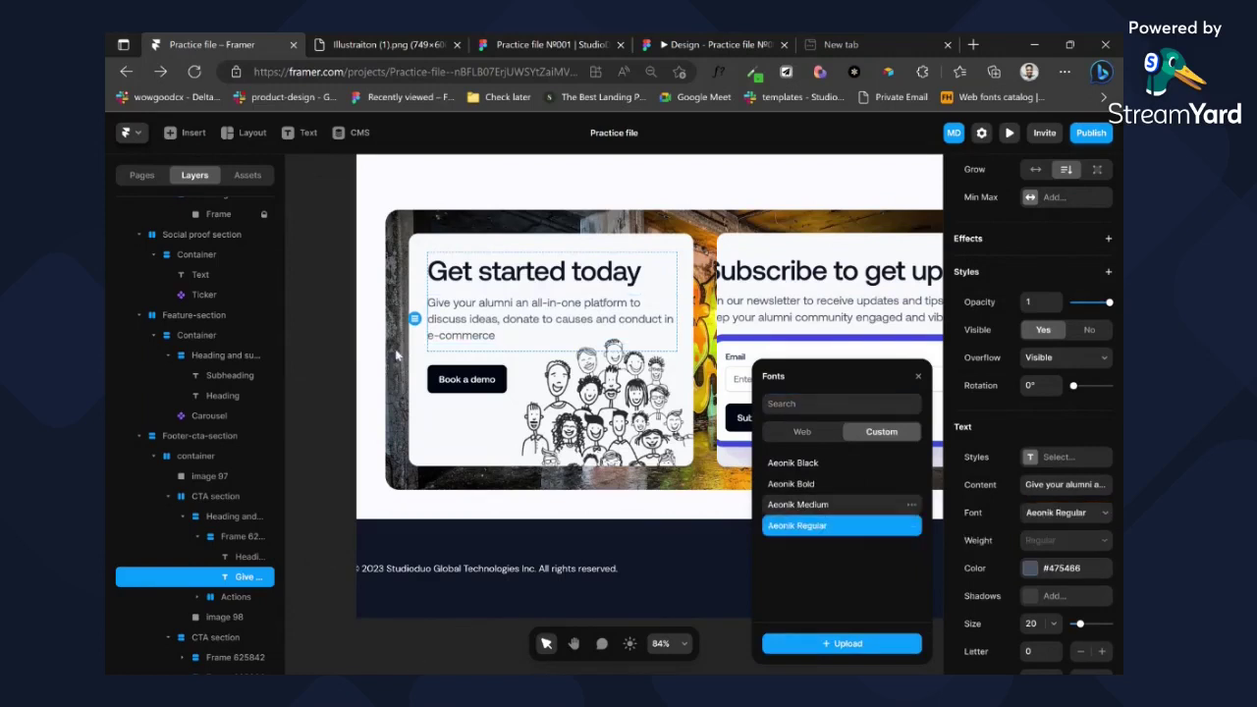
- Replace the "Book a demo" button with the project's second Button component and set its Icon Visible option to No
{"action": "left_click", "coordinate": [449, 372]}
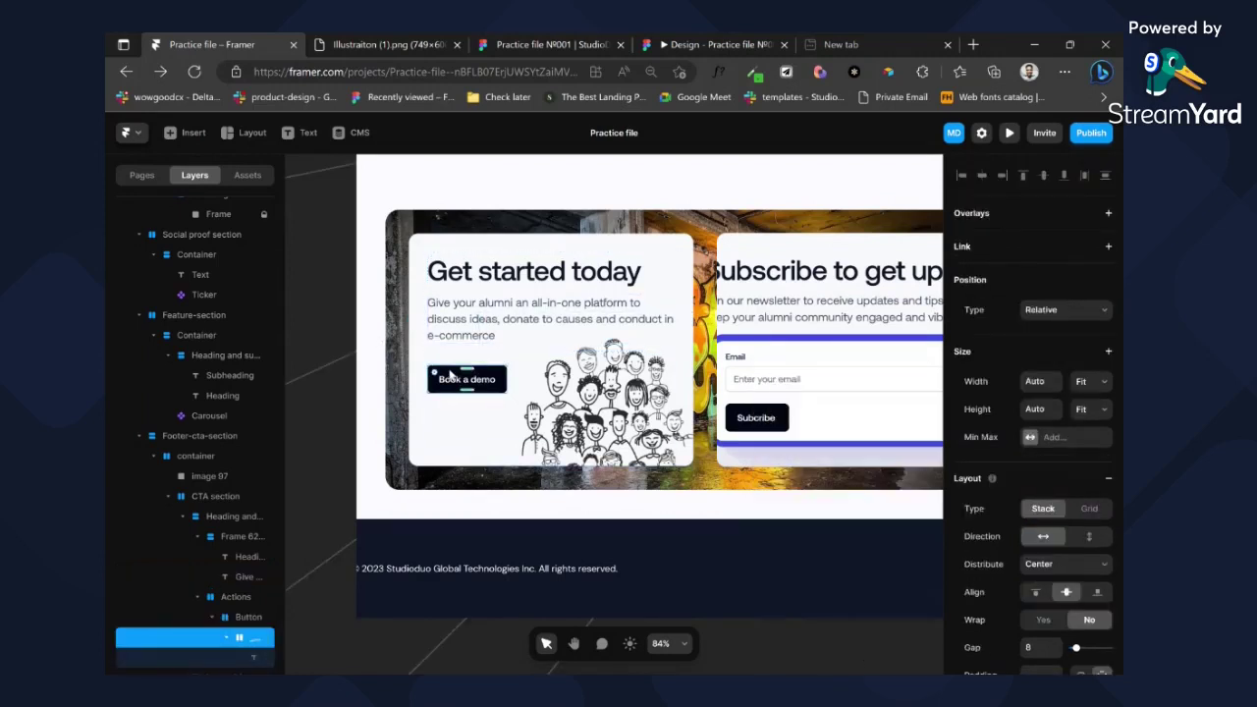
{"action": "key", "text": "Escape"}
{"action": "left_click", "coordinate": [249, 179]}
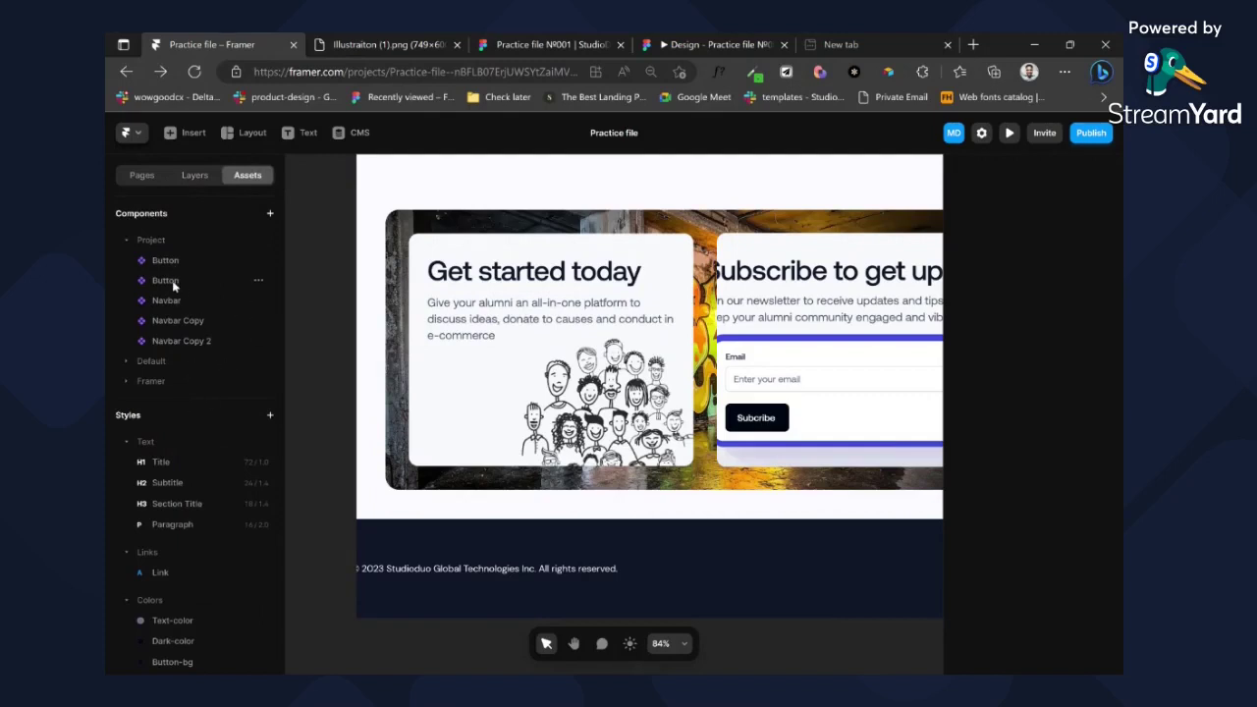
{"action": "left_click_drag", "start_coordinate": [172, 282], "coordinate": [432, 367]}
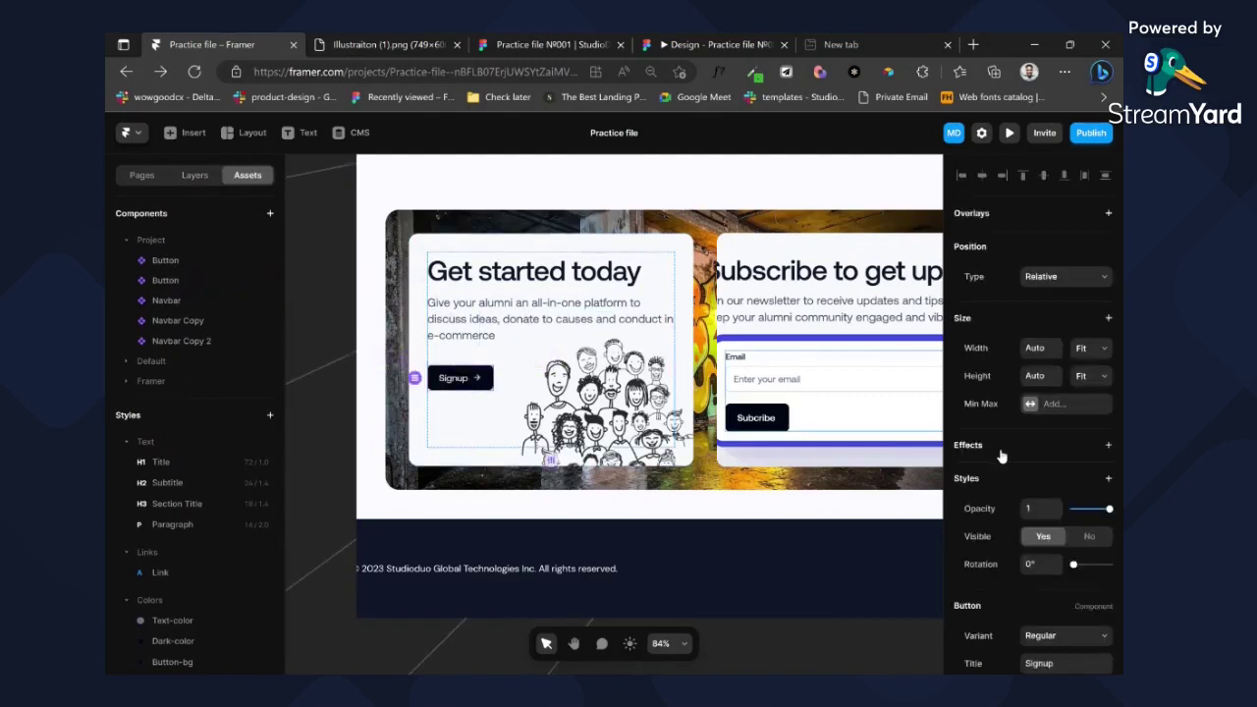
{"action": "scroll", "coordinate": [1002, 451], "scroll_direction": "down", "scroll_amount": 3}
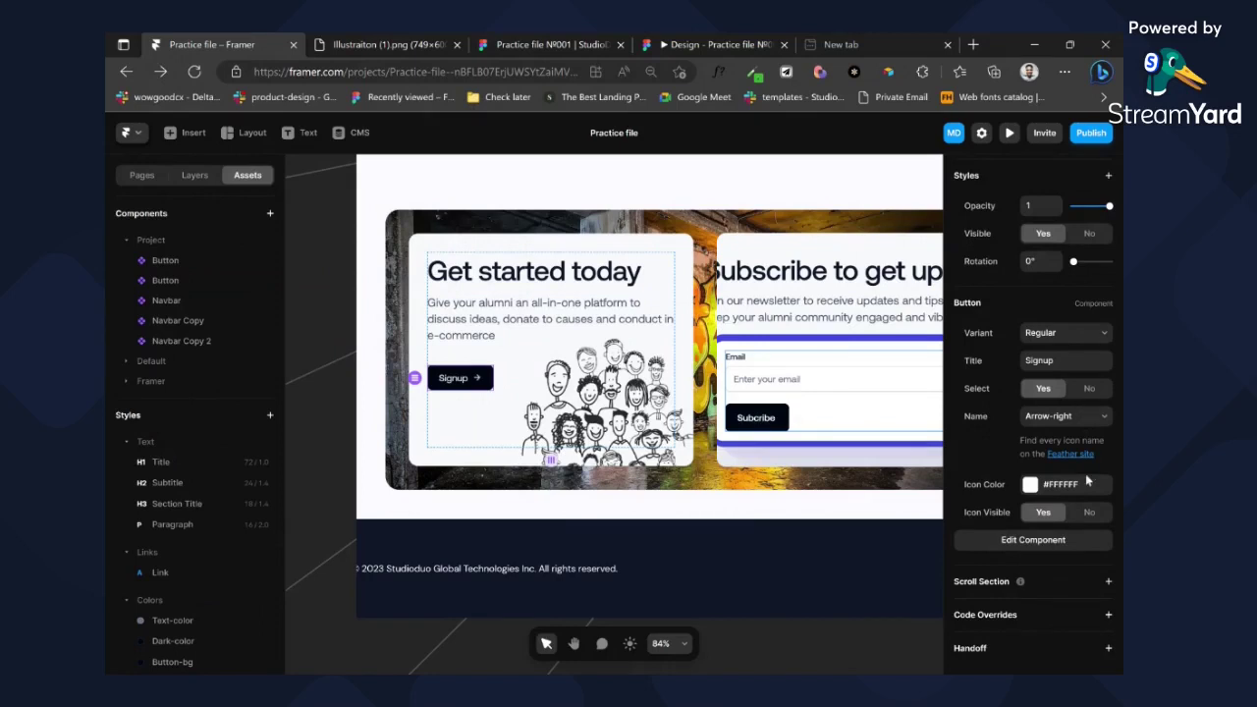
{"action": "left_click", "coordinate": [1089, 513]}
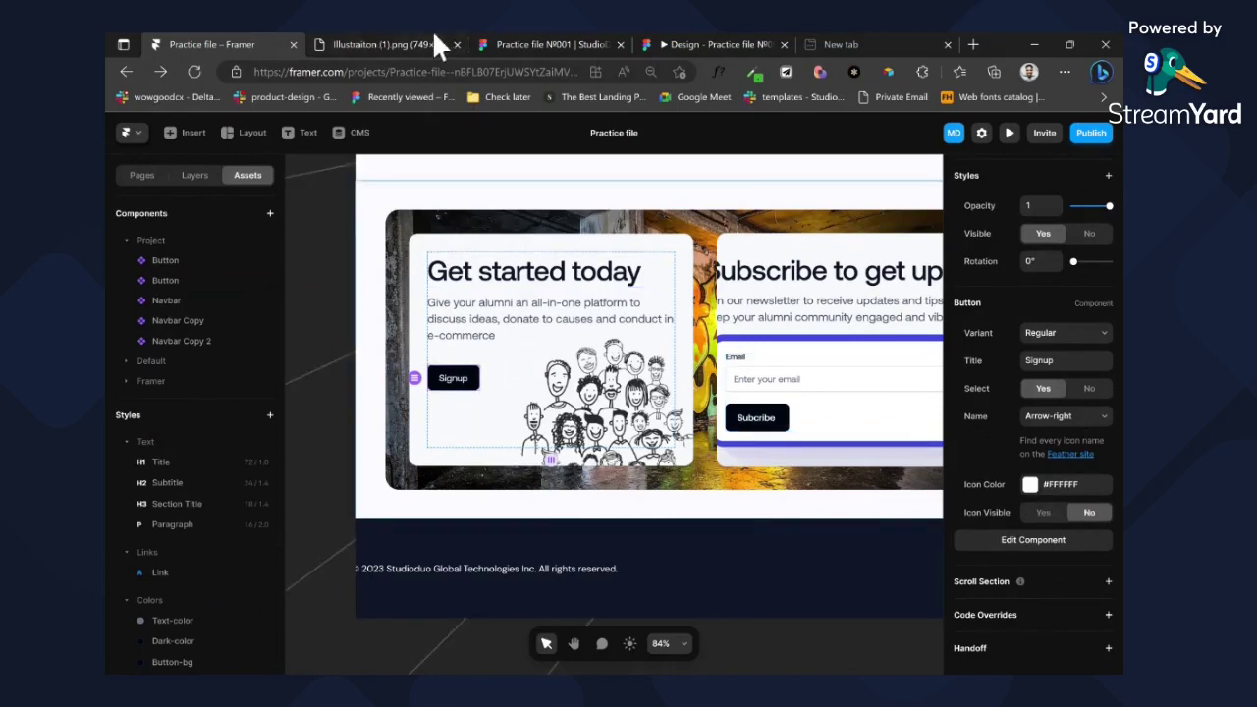
- Set the Title of the button in the "Get started today" card to Book Demo and delete the empty stack below it
{"action": "left_click", "coordinate": [1066, 360]}
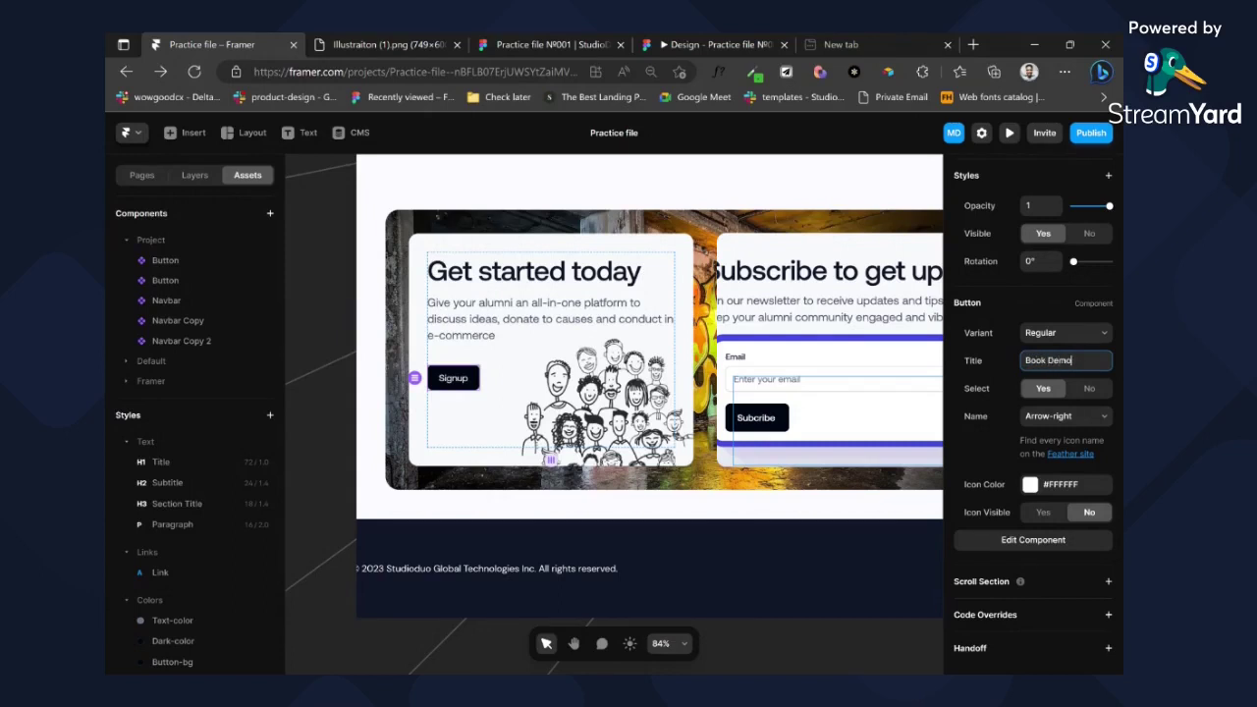
{"action": "left_click", "coordinate": [475, 426]}
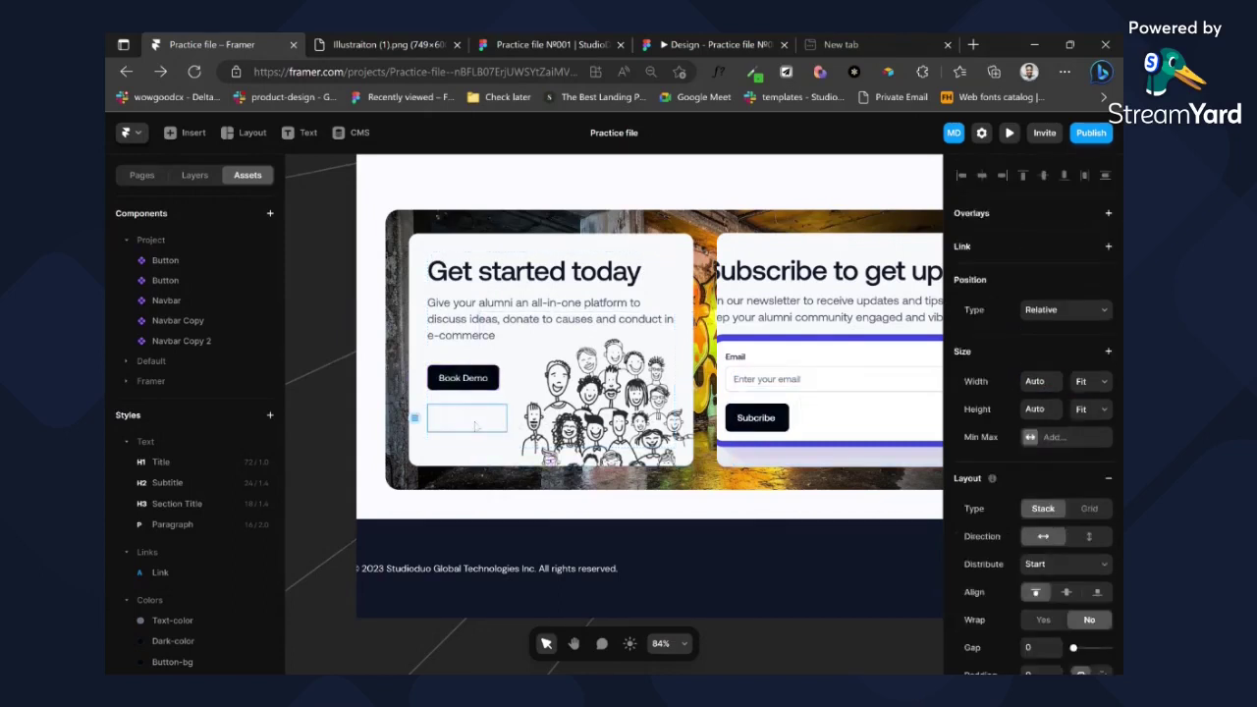
{"action": "key", "text": "Delete"}
{"action": "left_click", "coordinate": [467, 415]}
{"action": "key", "text": "Delete"}
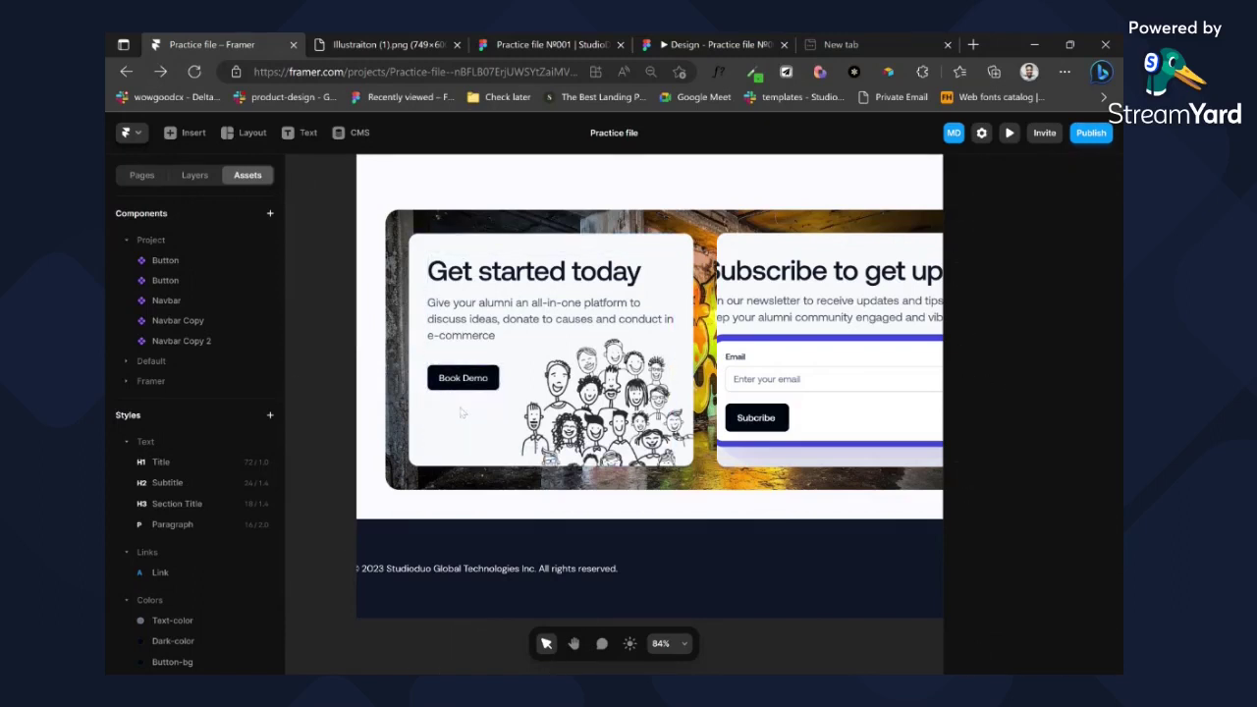
- Set the height of the stack holding the "Get started today" text and button to Fit
{"action": "left_click", "coordinate": [469, 416]}
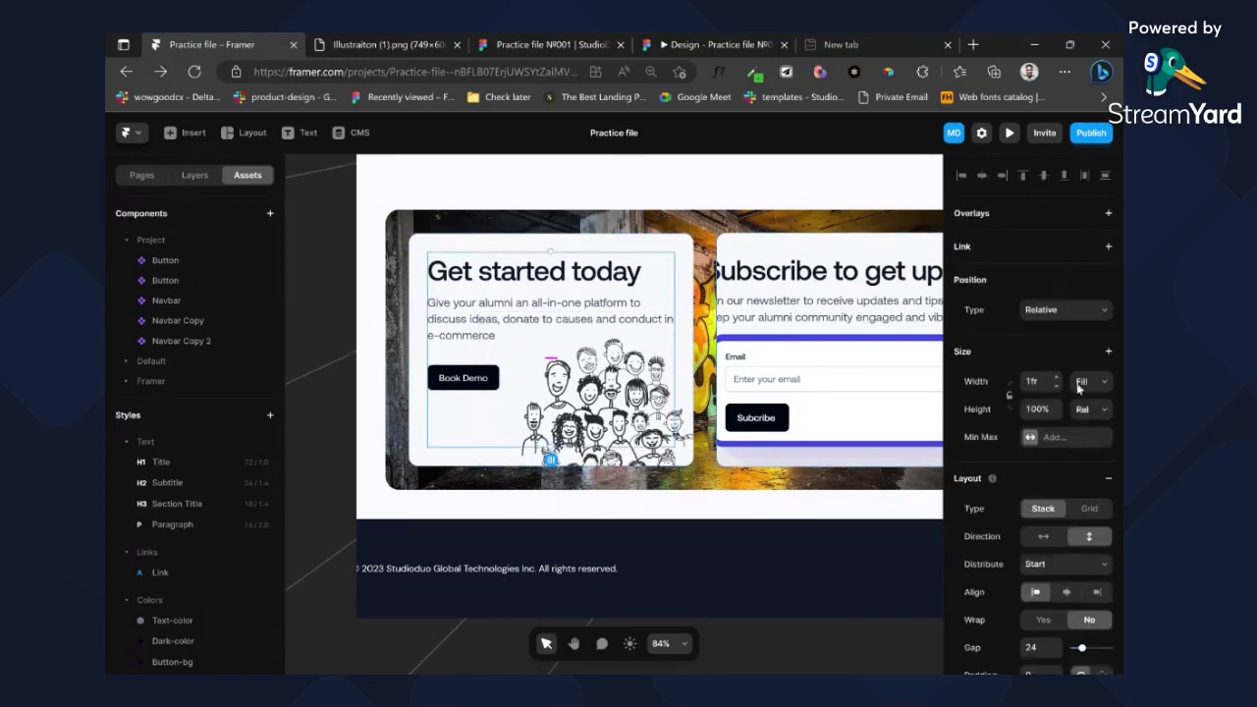
{"action": "left_click", "coordinate": [193, 176]}
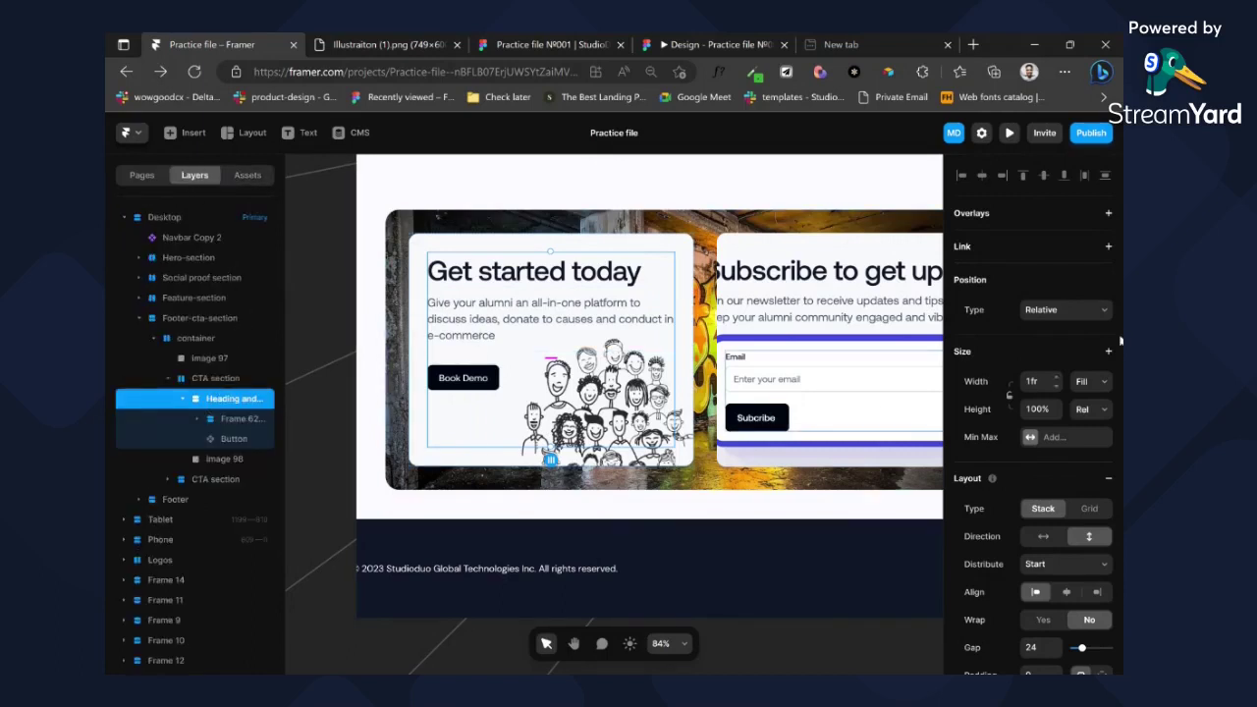
{"action": "left_click", "coordinate": [1085, 421]}
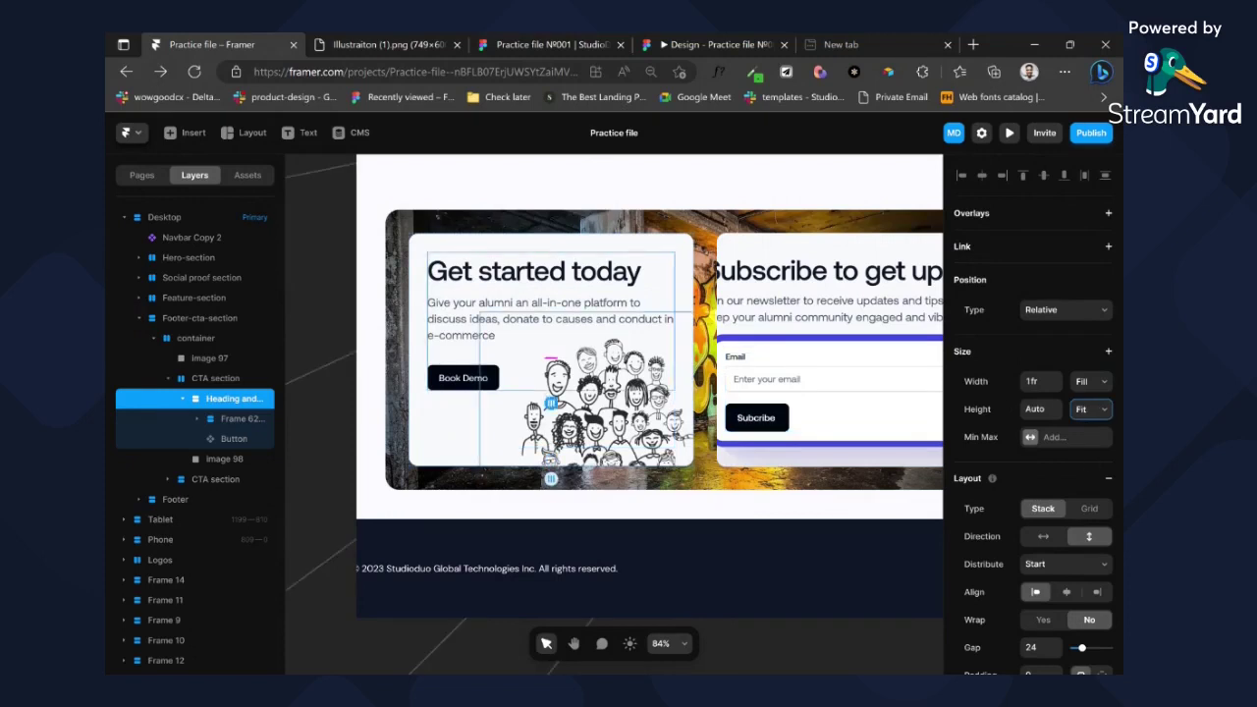
- Set the height of the "Get started today" card's CTA section to Fit
{"action": "left_click", "coordinate": [448, 439]}
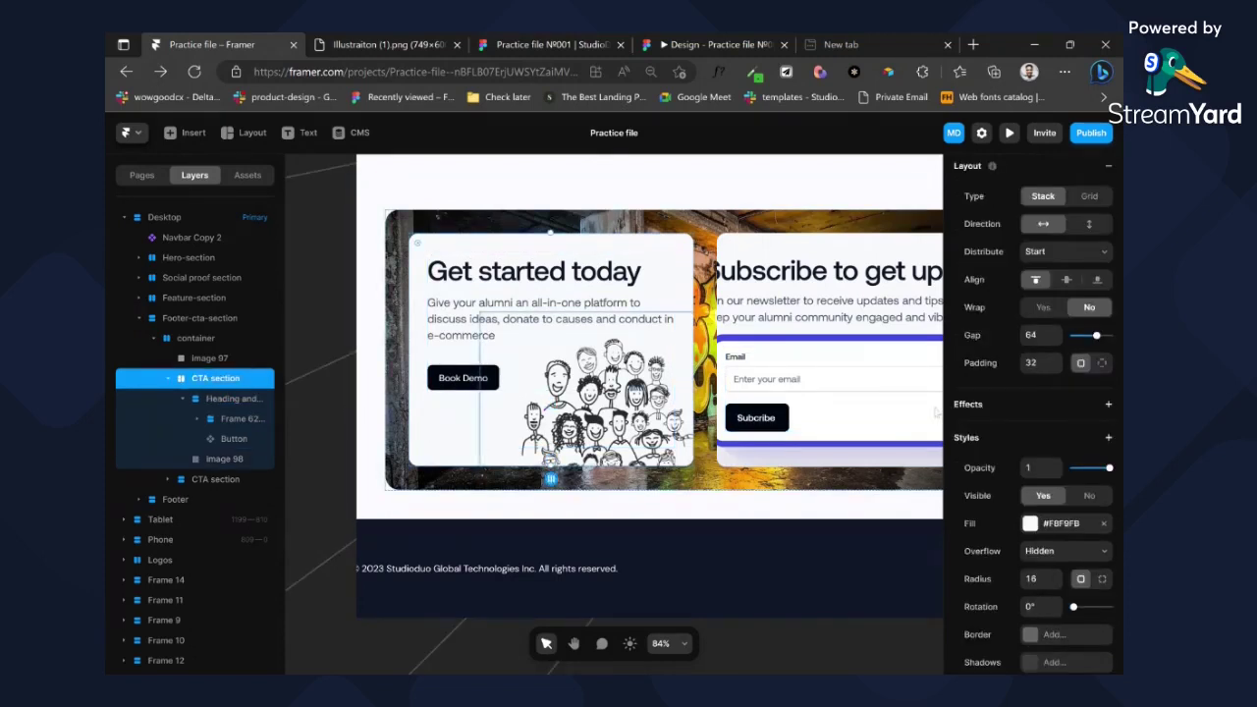
{"action": "scroll", "coordinate": [1076, 432], "scroll_direction": "down", "scroll_amount": 1}
{"action": "scroll", "coordinate": [1077, 432], "scroll_direction": "down", "scroll_amount": 1}
{"action": "scroll", "coordinate": [1078, 393], "scroll_direction": "up", "scroll_amount": 5}
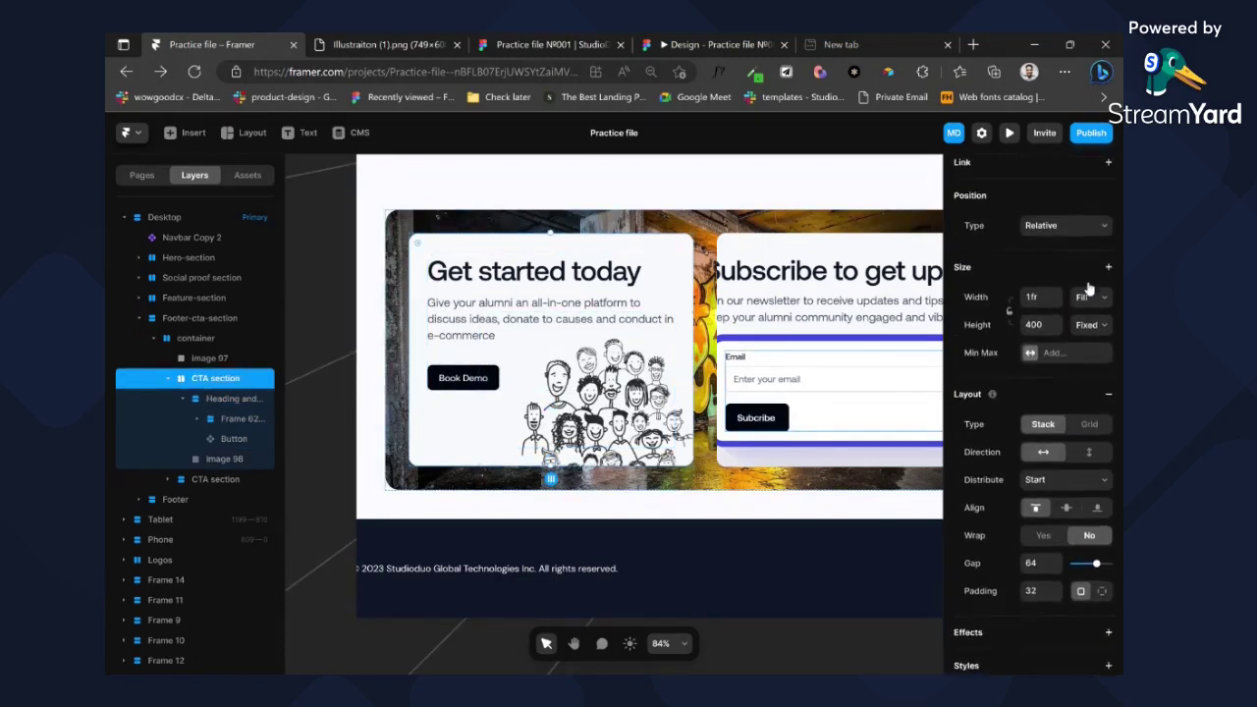
{"action": "left_click", "coordinate": [1092, 392]}
{"action": "left_click", "coordinate": [1094, 385]}
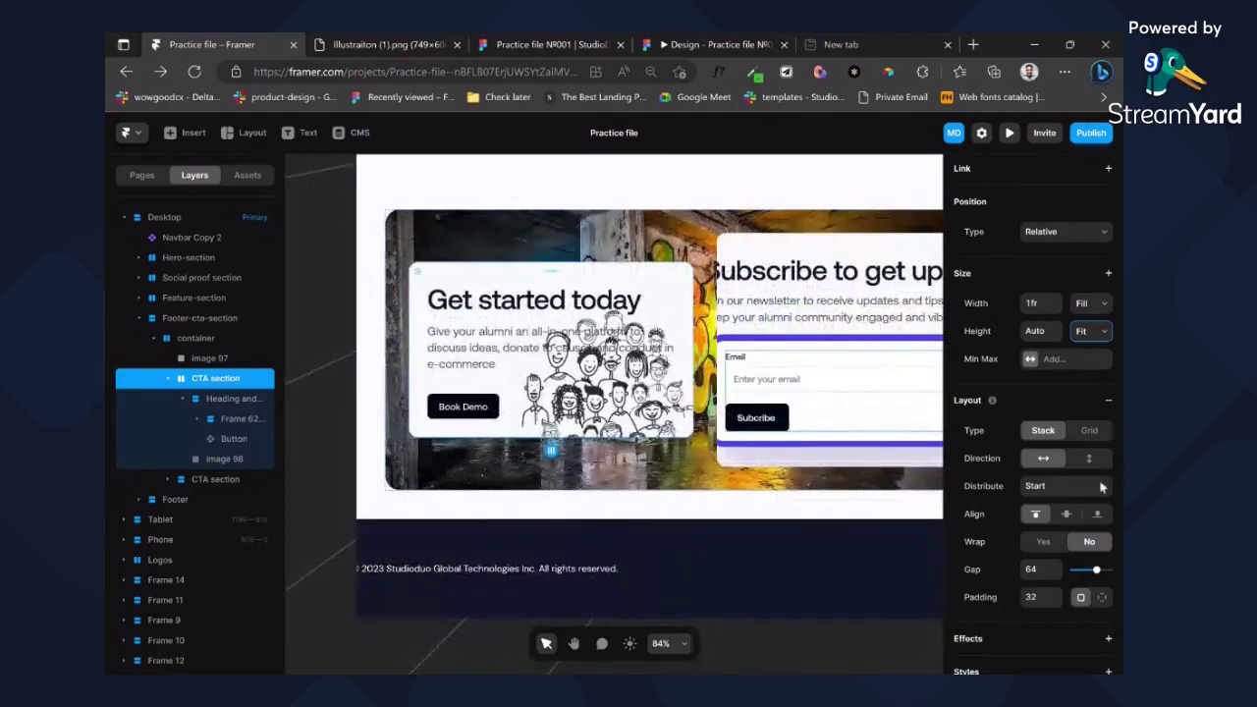
- Give the "Get started today" card individual side padding with a bottom padding of 140
{"action": "left_click", "coordinate": [1101, 599]}
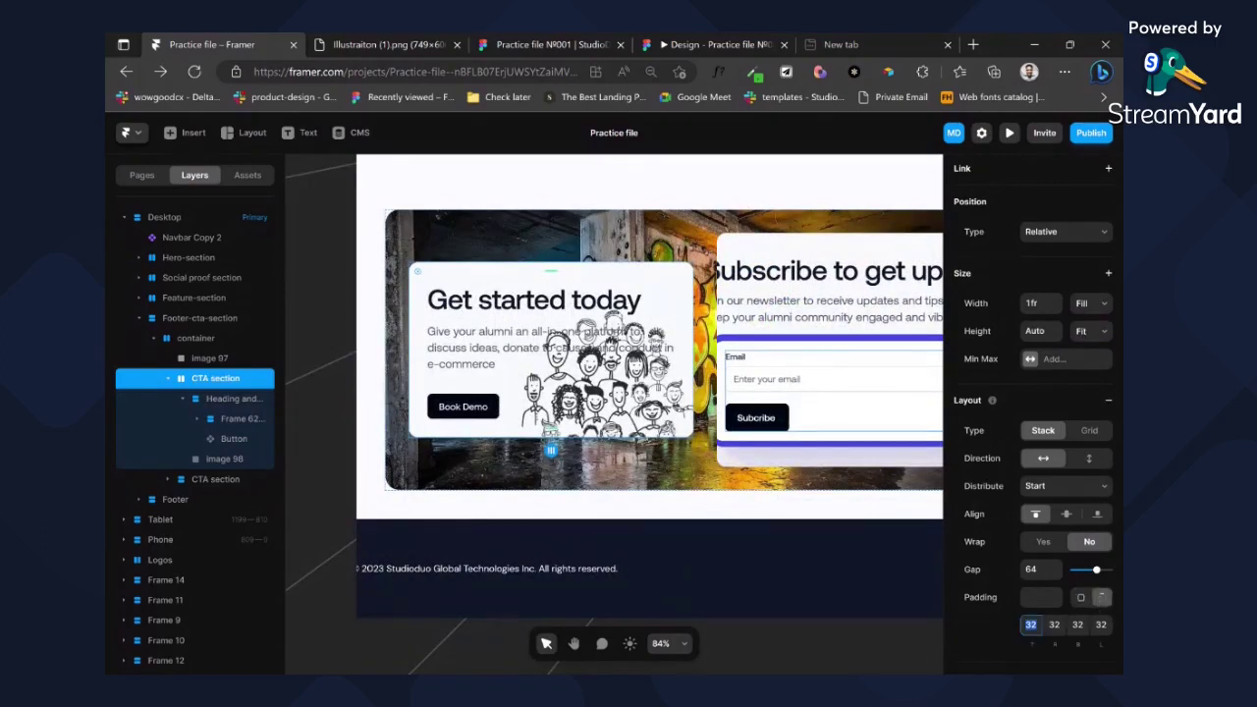
{"action": "left_click", "coordinate": [1078, 626]}
{"action": "type", "text": "120"}
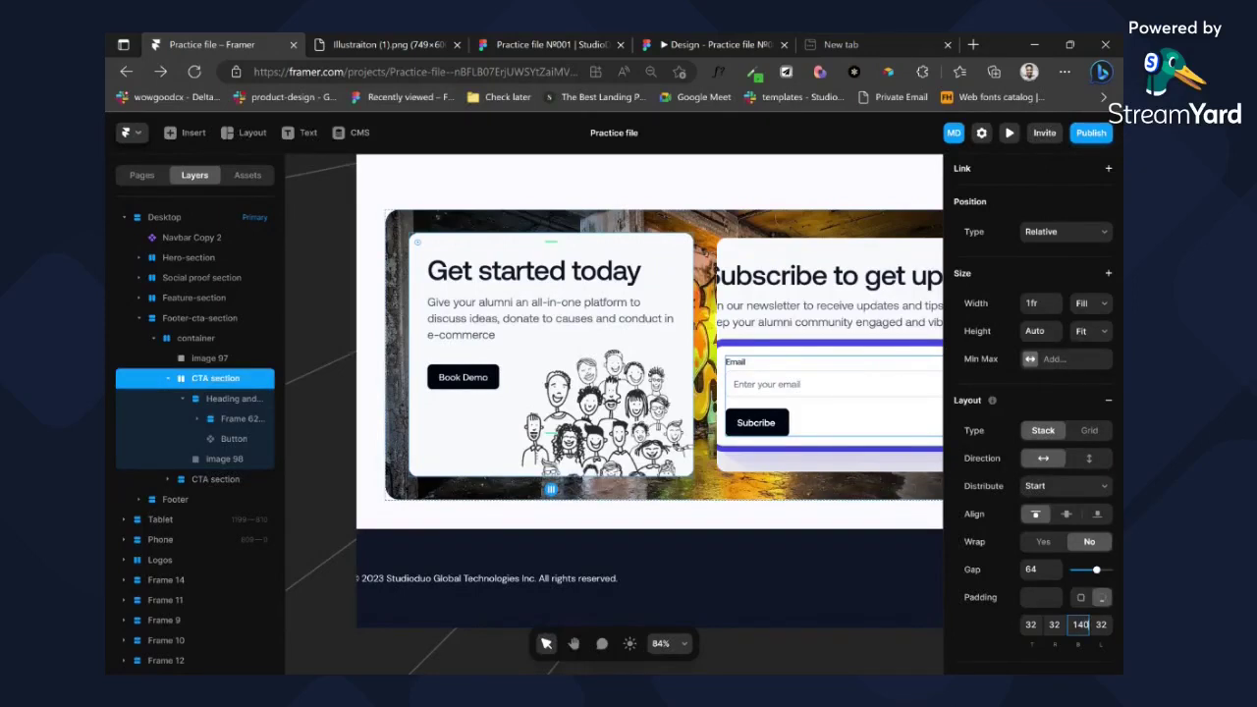
- Set the width of Frame 625842, the text stack in the subscribe card, to Fill
{"action": "scroll", "coordinate": [694, 423], "scroll_direction": "right", "scroll_amount": 2}
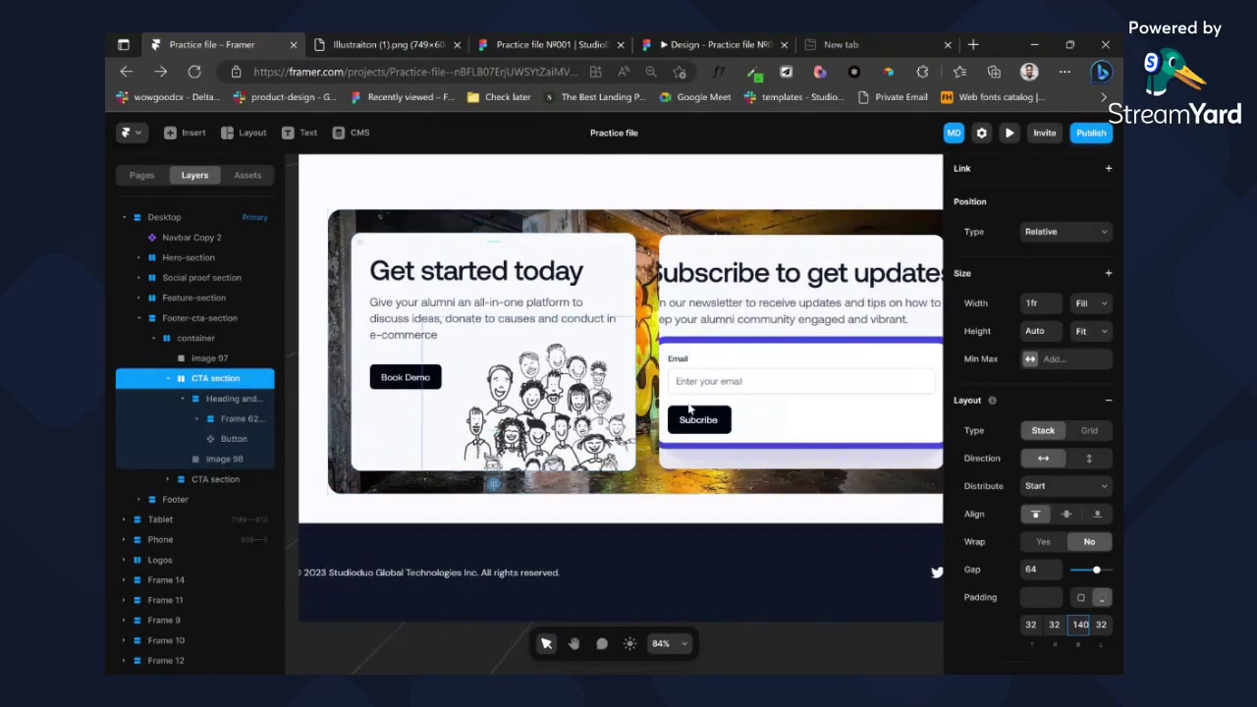
{"action": "left_click", "coordinate": [769, 250]}
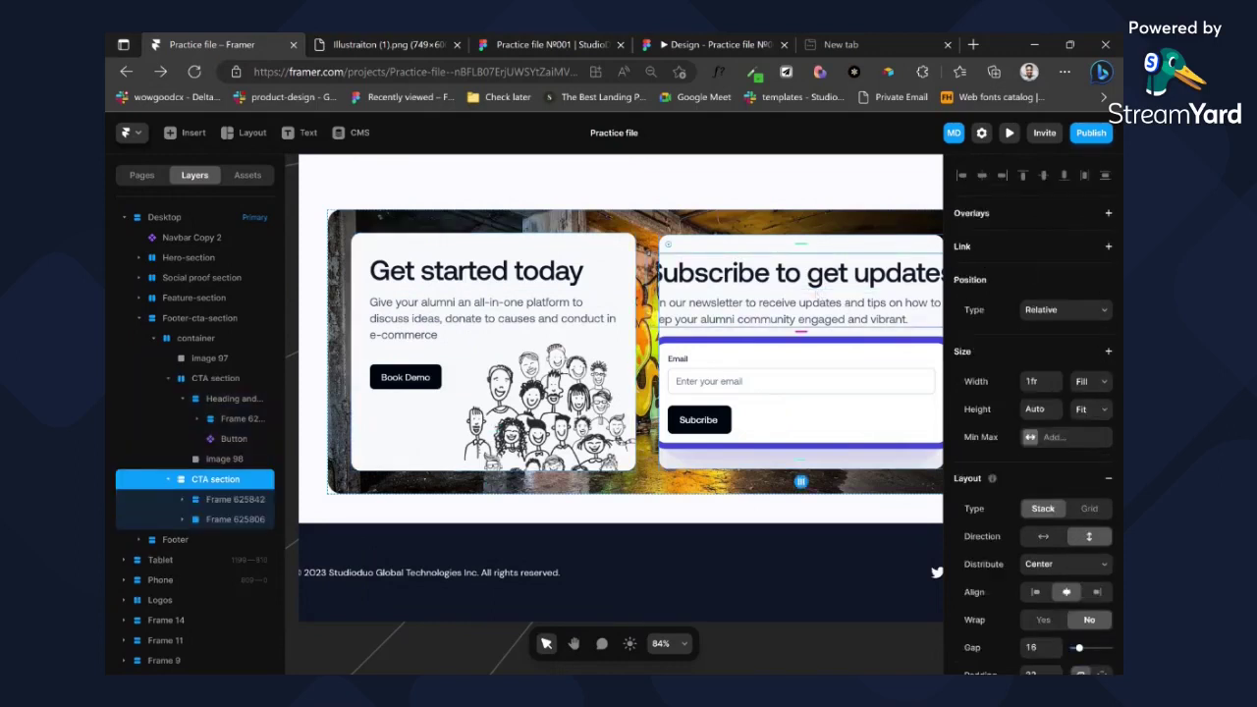
{"action": "left_click", "coordinate": [811, 284]}
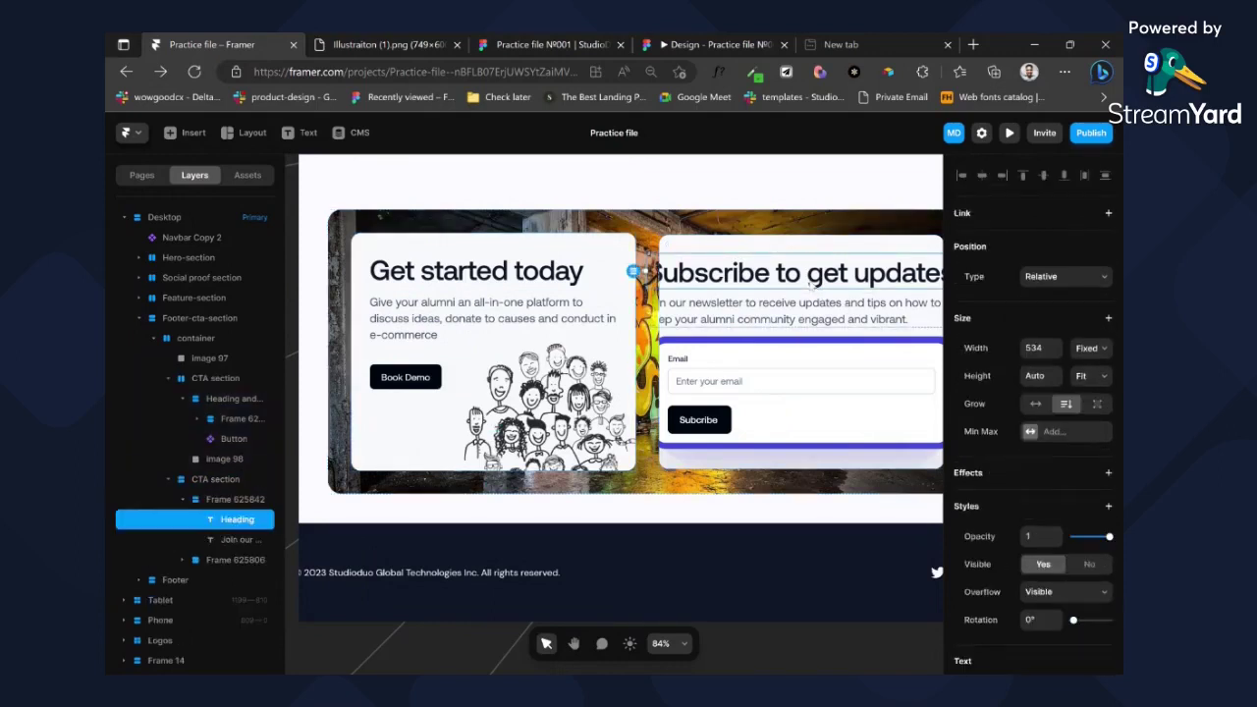
{"action": "left_click", "coordinate": [221, 497]}
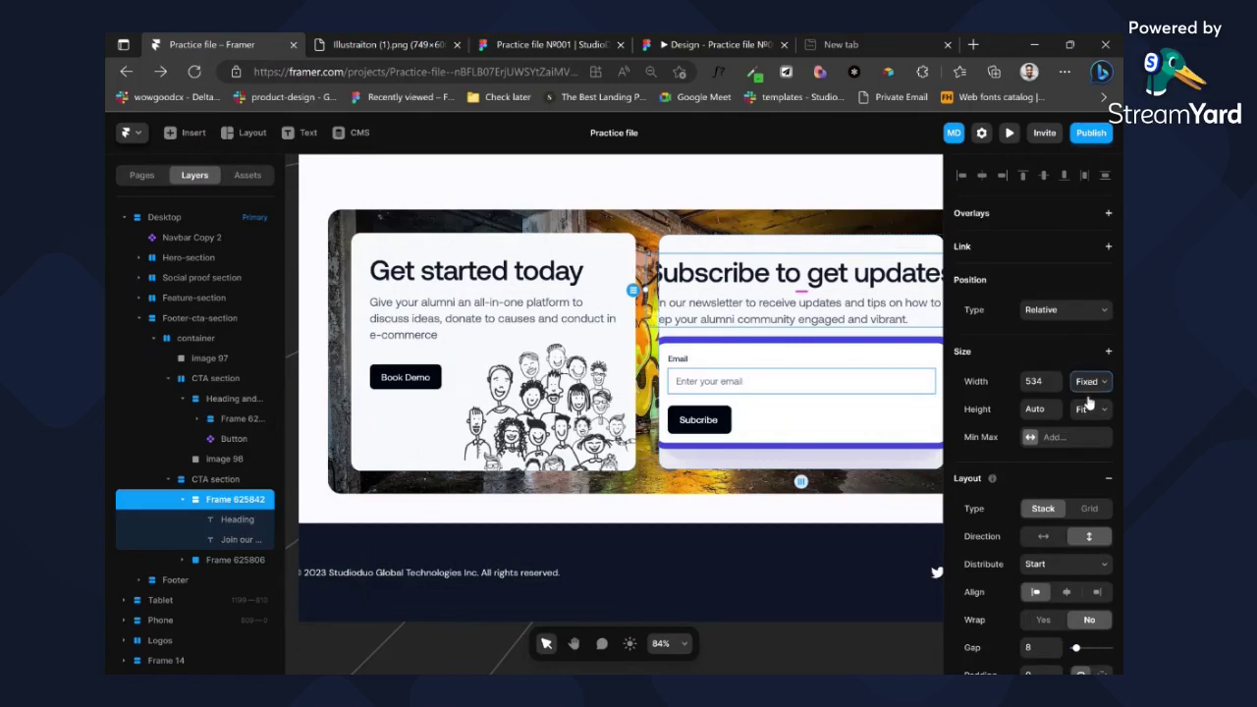
- Set the font of the "Subscribe to get updates" heading to the custom font Aeonik Medium
{"action": "left_click", "coordinate": [822, 248]}
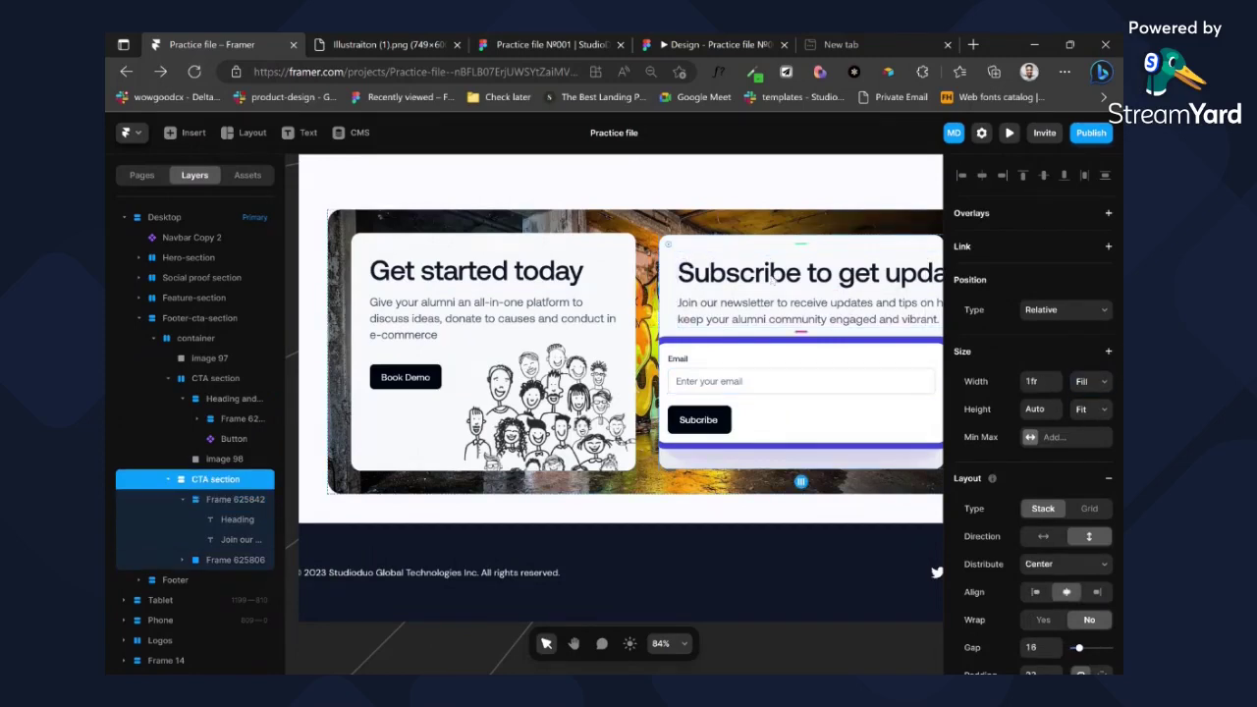
{"action": "left_click", "coordinate": [774, 280]}
{"action": "scroll", "coordinate": [1068, 472], "scroll_direction": "down", "scroll_amount": 5}
{"action": "left_click", "coordinate": [1069, 512]}
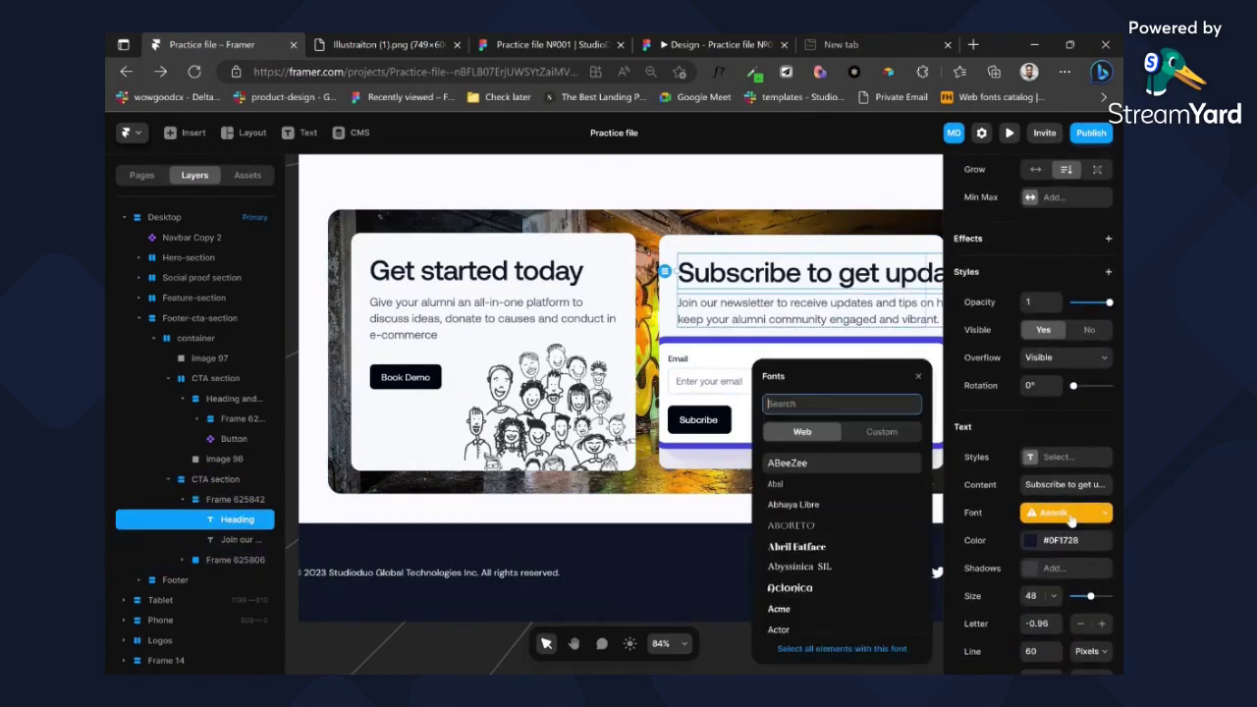
{"action": "left_click", "coordinate": [881, 433]}
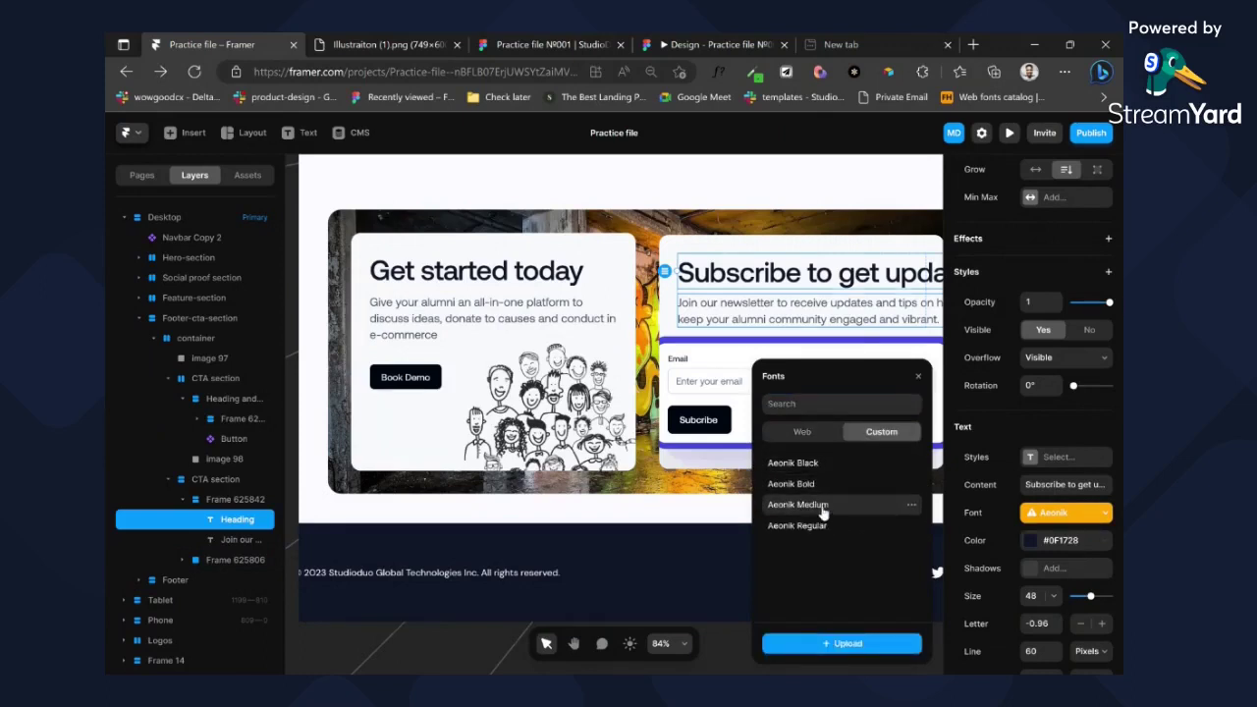
{"action": "left_click", "coordinate": [814, 504]}
- Set the newsletter description below the subscribe heading to the custom font Aeonik Regular and a Fill width
{"action": "left_click", "coordinate": [792, 319]}
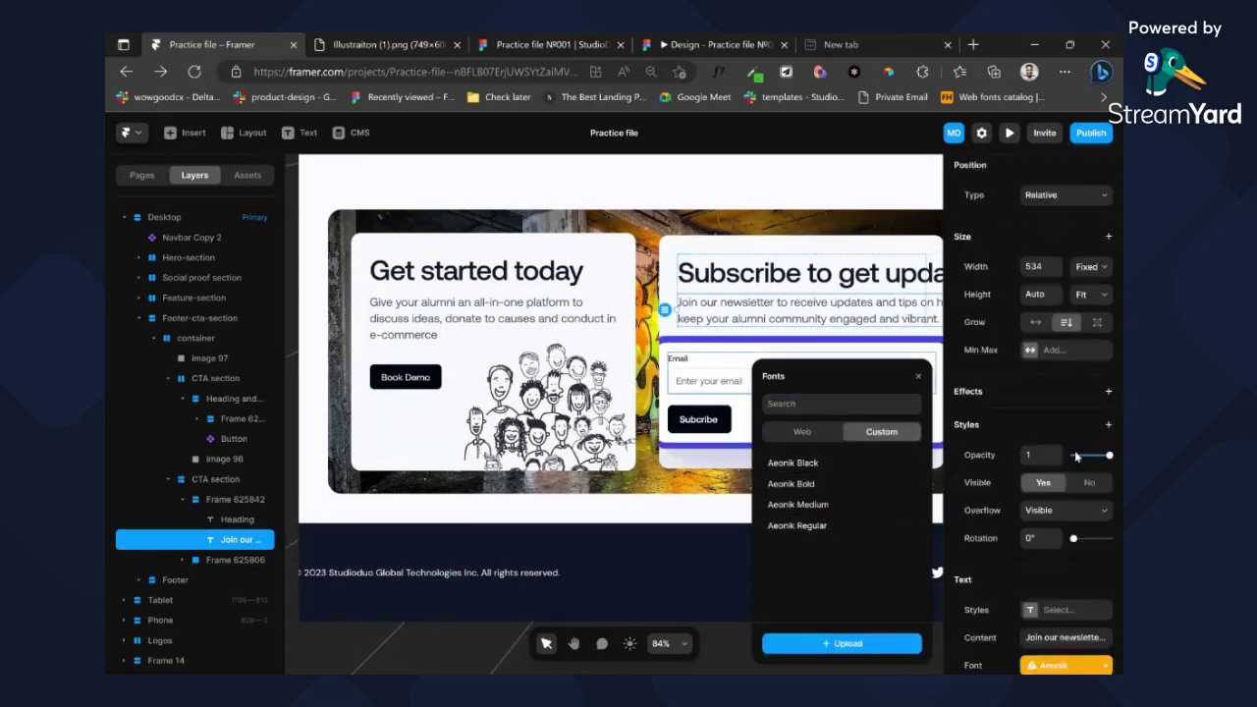
{"action": "left_click", "coordinate": [800, 526]}
{"action": "scroll", "coordinate": [1109, 295], "scroll_direction": "up", "scroll_amount": 5}
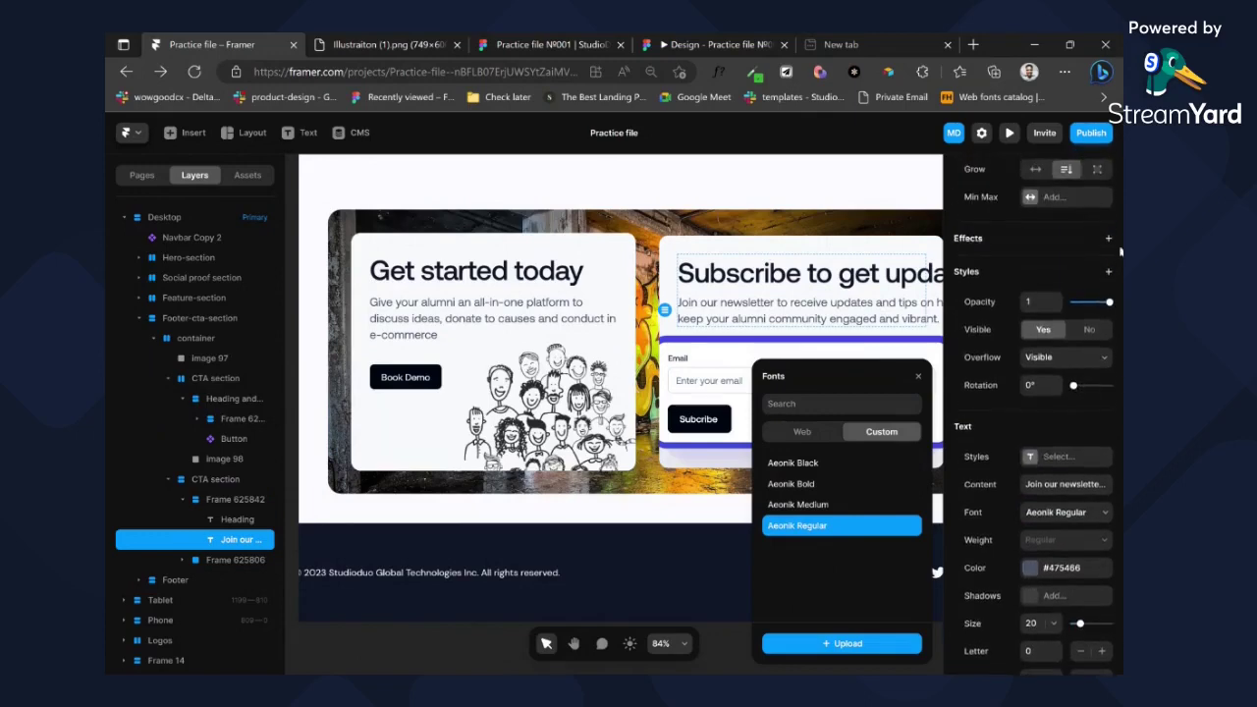
{"action": "scroll", "coordinate": [1115, 239], "scroll_direction": "up", "scroll_amount": 1}
{"action": "left_click", "coordinate": [1098, 269]}
{"action": "left_click", "coordinate": [1096, 318]}
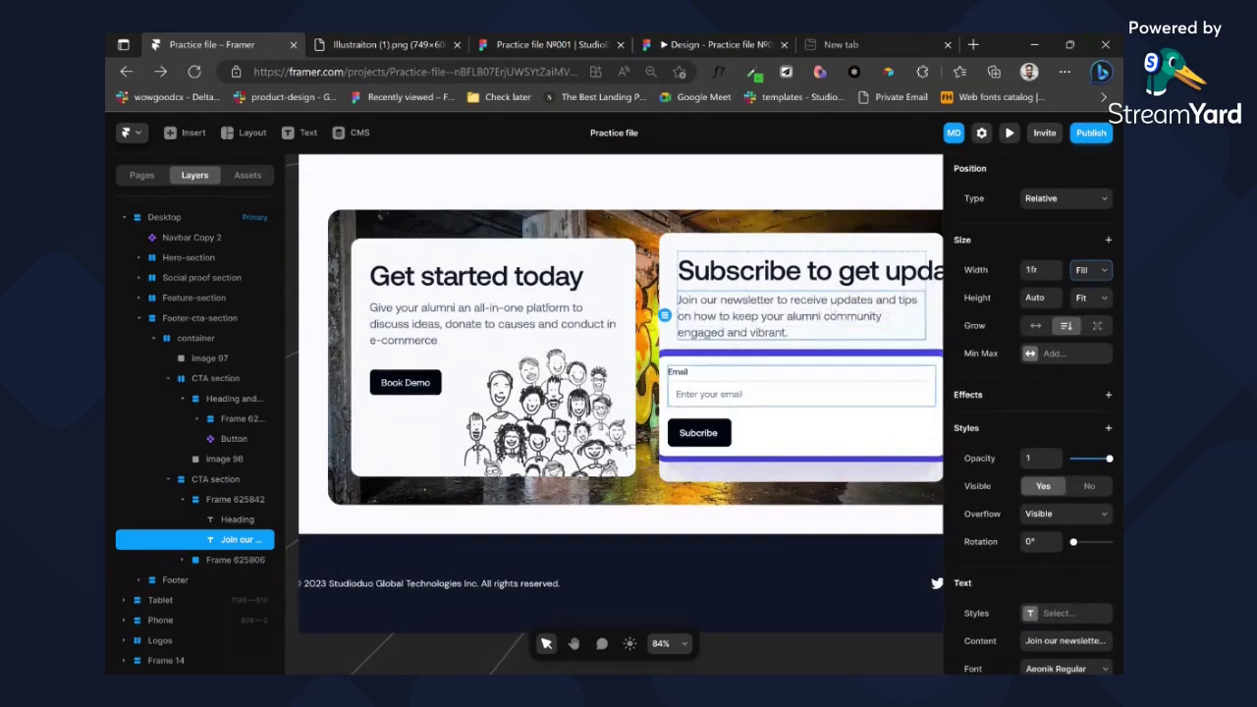
- Set the width of the "Subscribe to get updates" heading to Fill
{"action": "scroll", "coordinate": [803, 286], "scroll_direction": "right", "scroll_amount": 2}
{"action": "left_click", "coordinate": [774, 276]}
{"action": "scroll", "coordinate": [1110, 314], "scroll_direction": "up", "scroll_amount": 3}
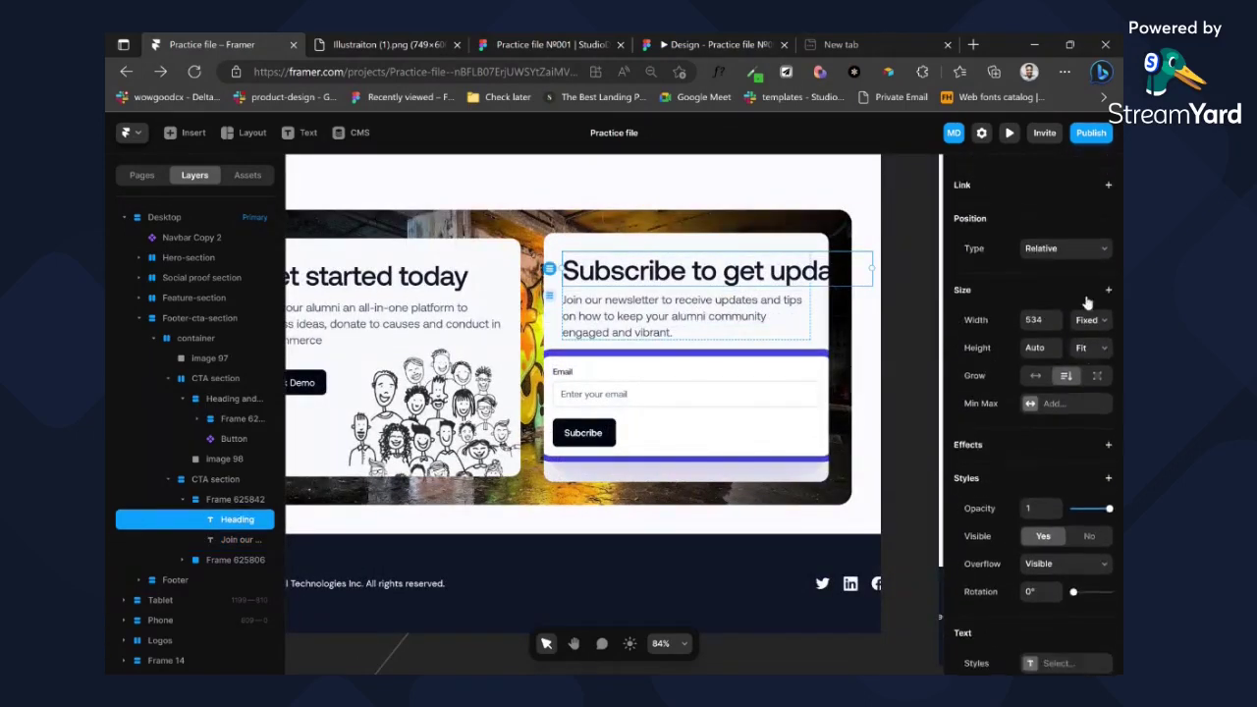
{"action": "left_click", "coordinate": [1084, 368]}
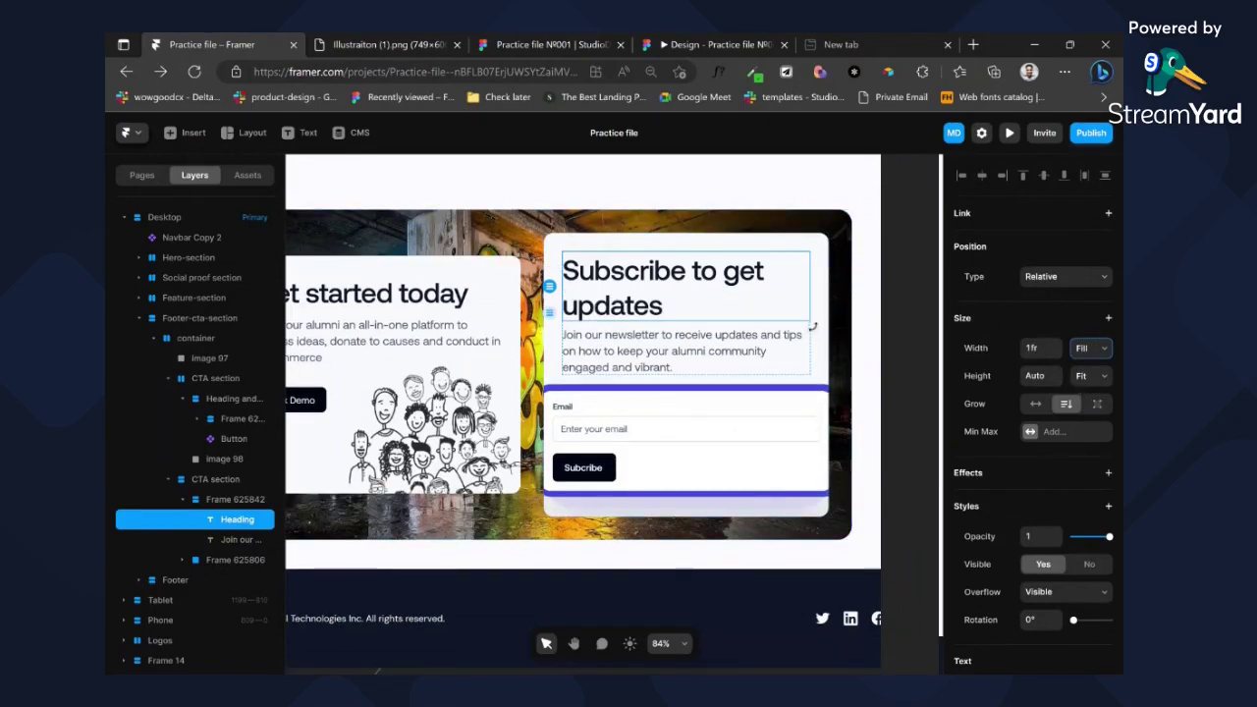
- Review the subscribe heading's text settings, then switch to the Figma design and measure that heading's spacing within its card
{"action": "scroll", "coordinate": [1115, 402], "scroll_direction": "down", "scroll_amount": 5}
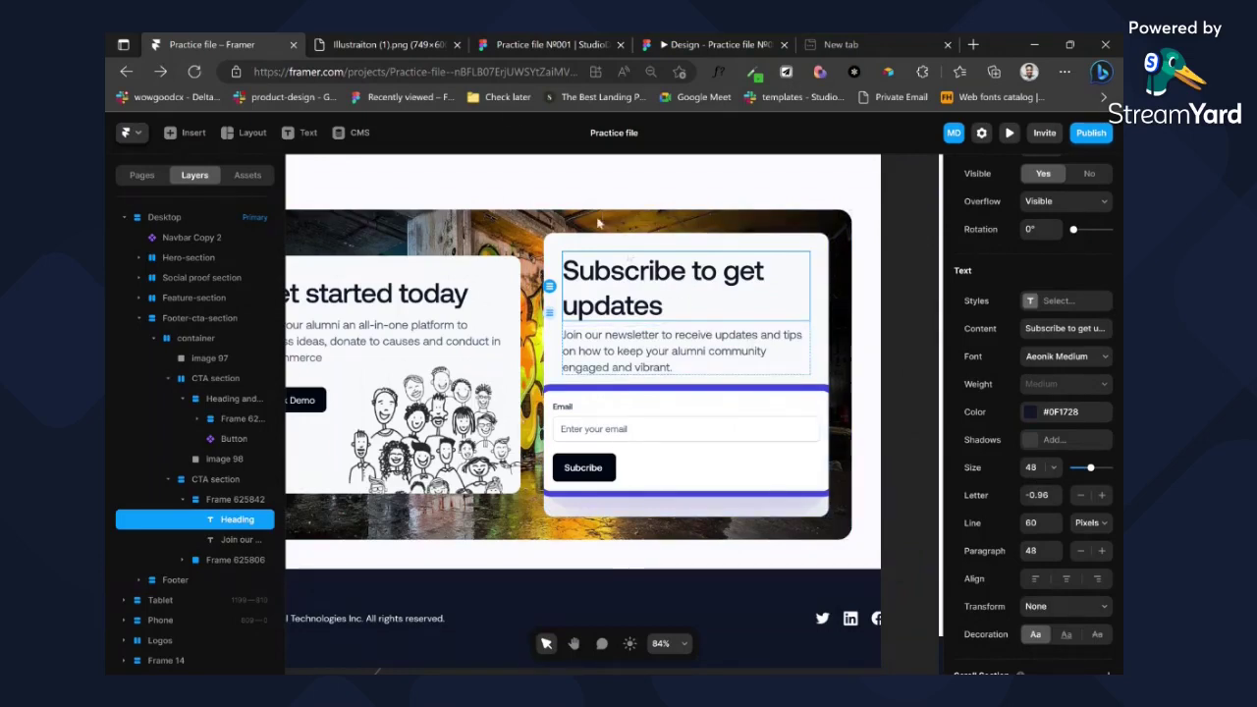
{"action": "left_click", "coordinate": [589, 44]}
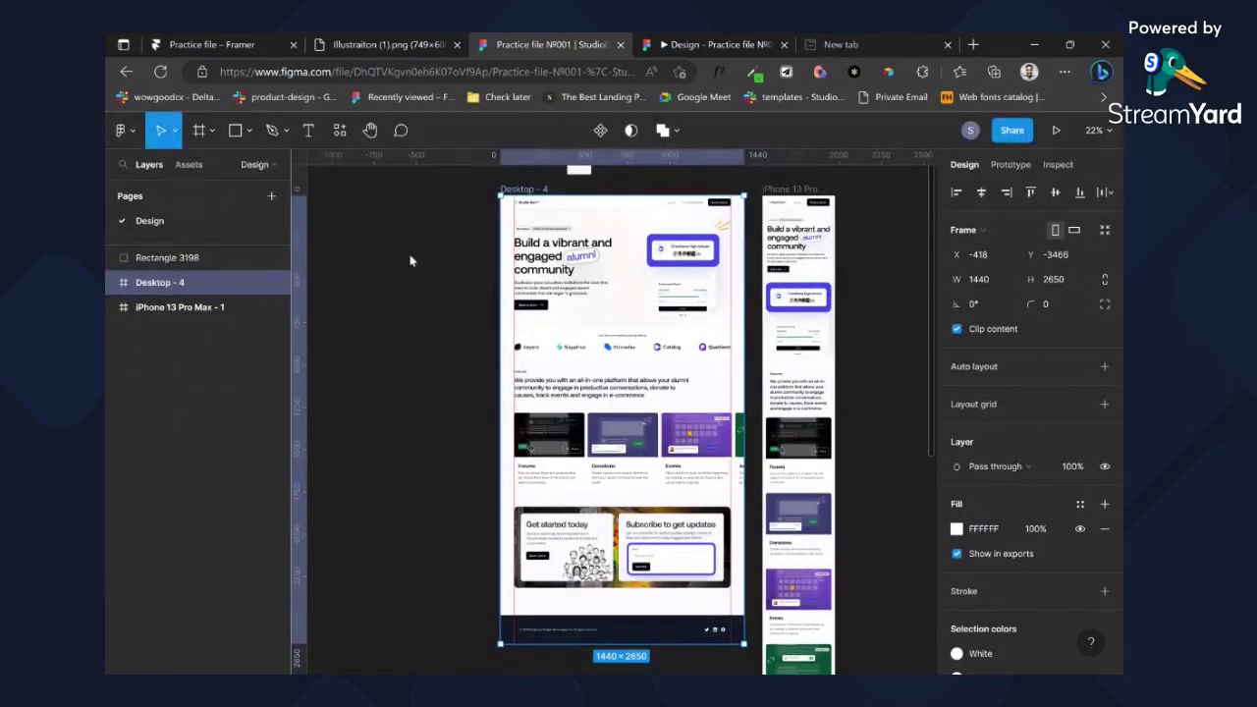
{"action": "scroll", "coordinate": [681, 536], "scroll_direction": "up", "scroll_amount": 5}
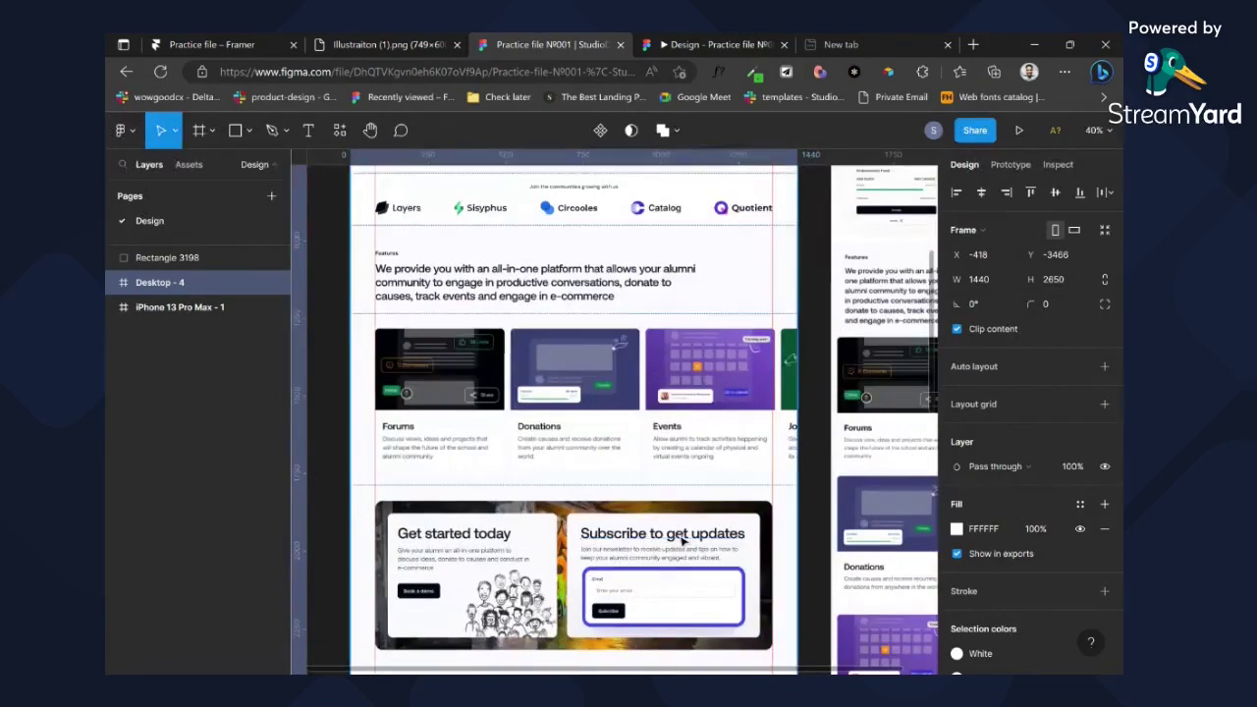
{"action": "left_click", "coordinate": [681, 539], "text": "ctrl"}
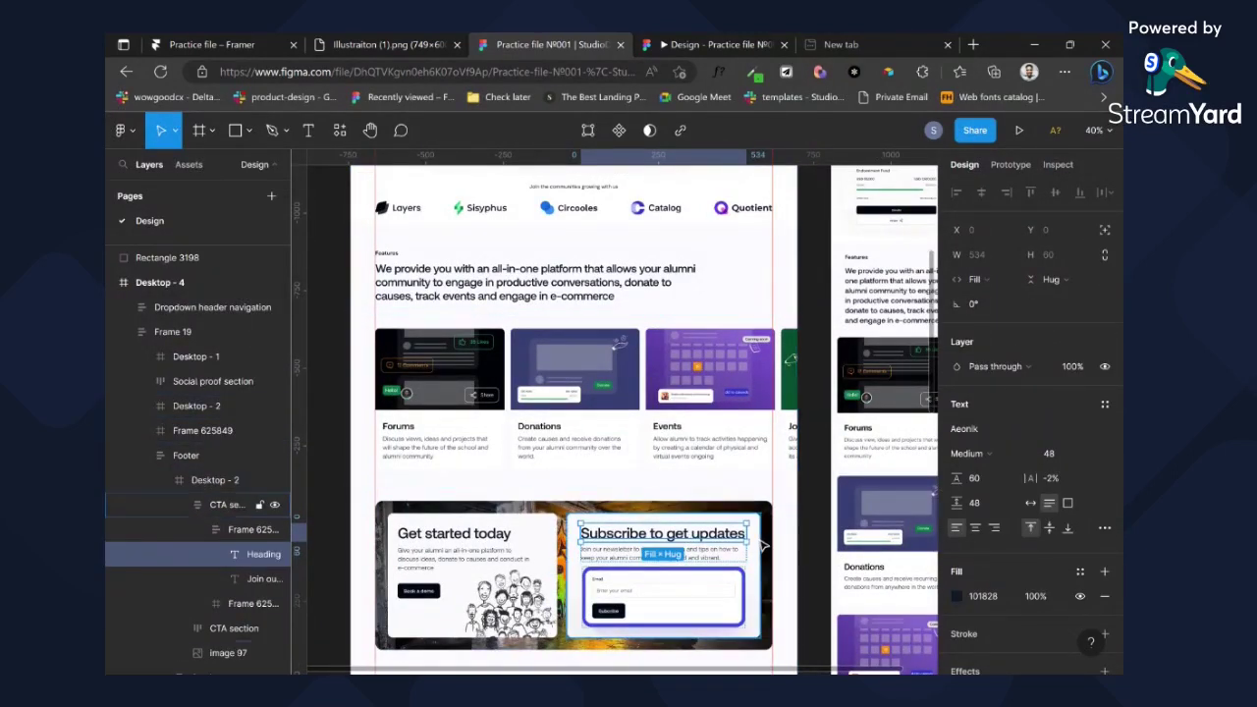
{"action": "key", "text": "alt"}
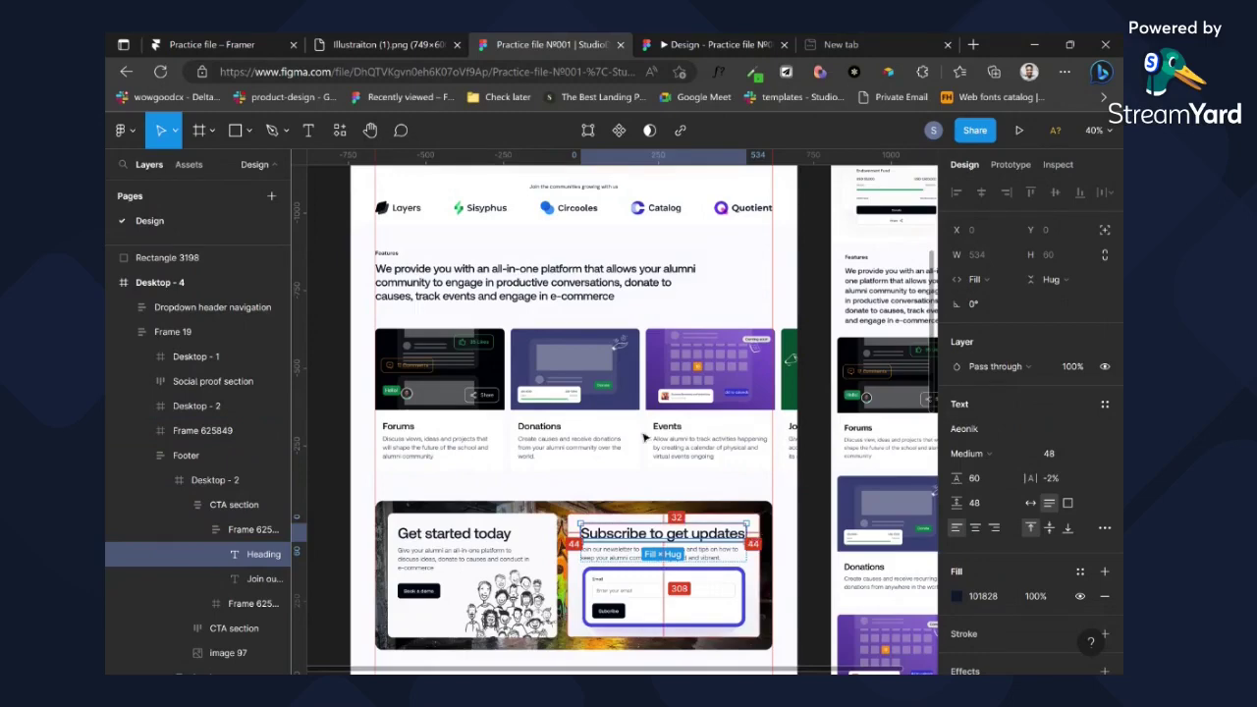
- Back in Framer, set the email form's absolute background frame to a relative width of 100% and select its parent, Frame 625806
{"action": "left_click", "coordinate": [206, 44]}
{"action": "left_click", "coordinate": [660, 335]}
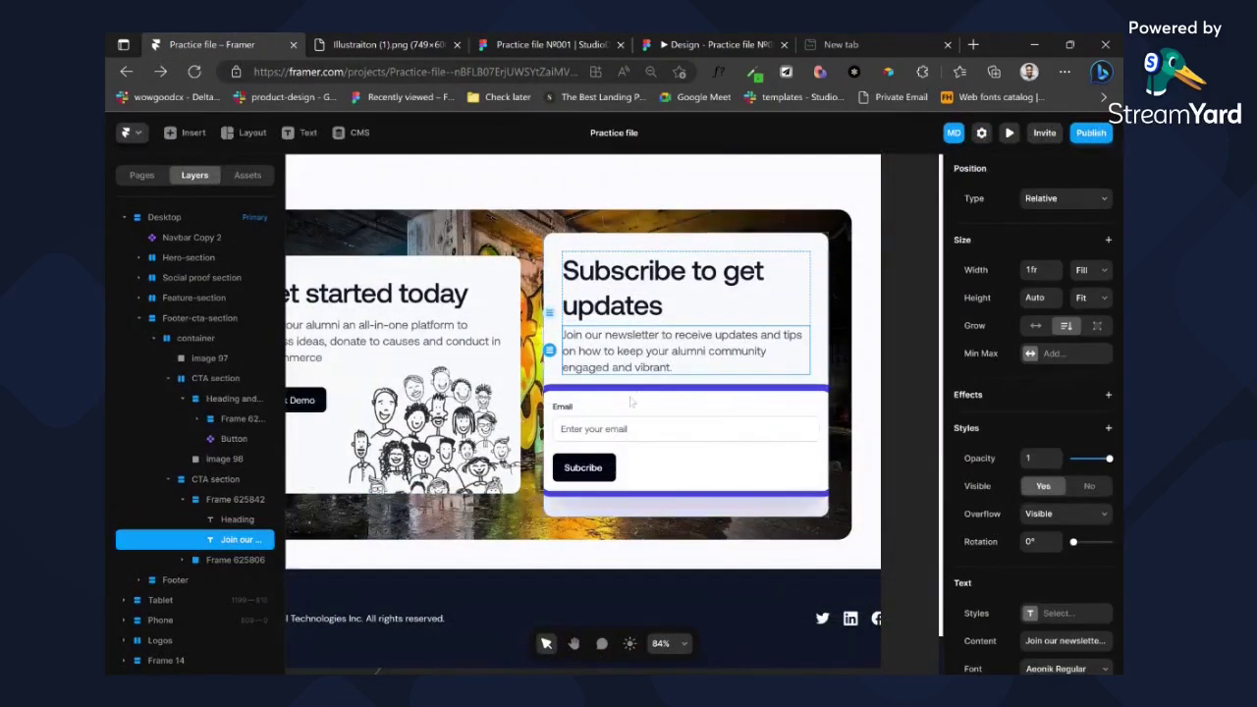
{"action": "left_click", "coordinate": [624, 395]}
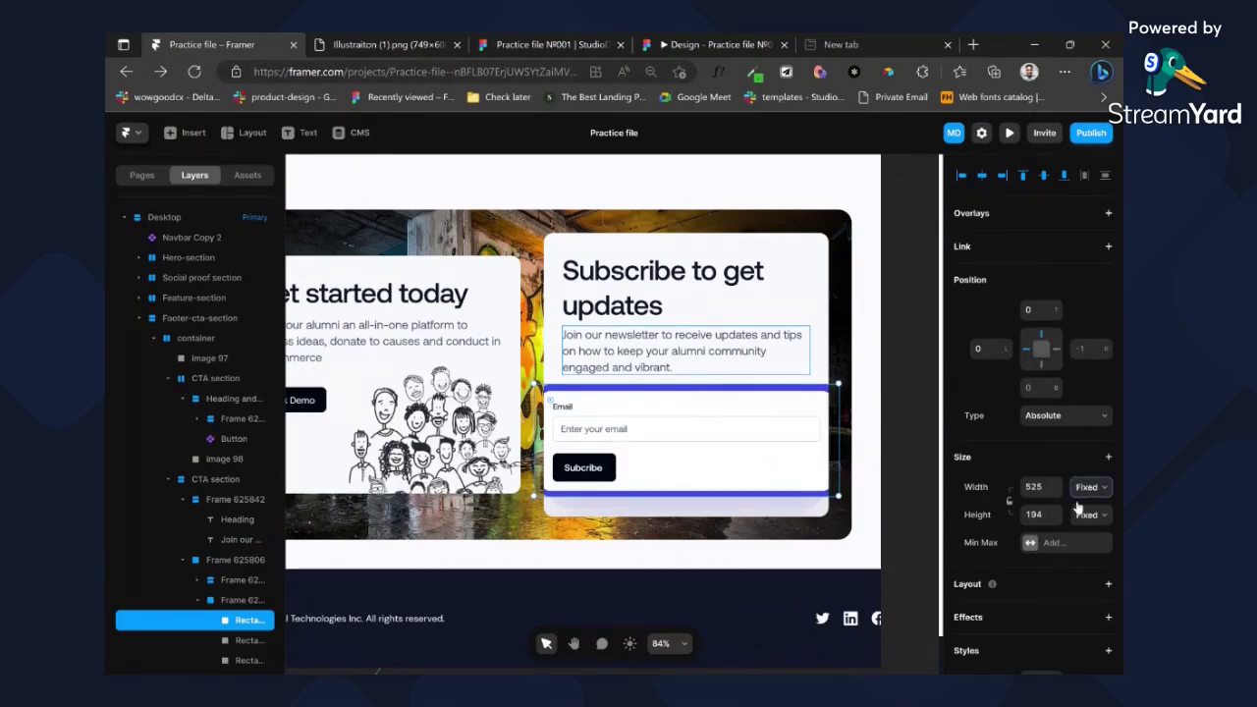
{"action": "left_click", "coordinate": [198, 599]}
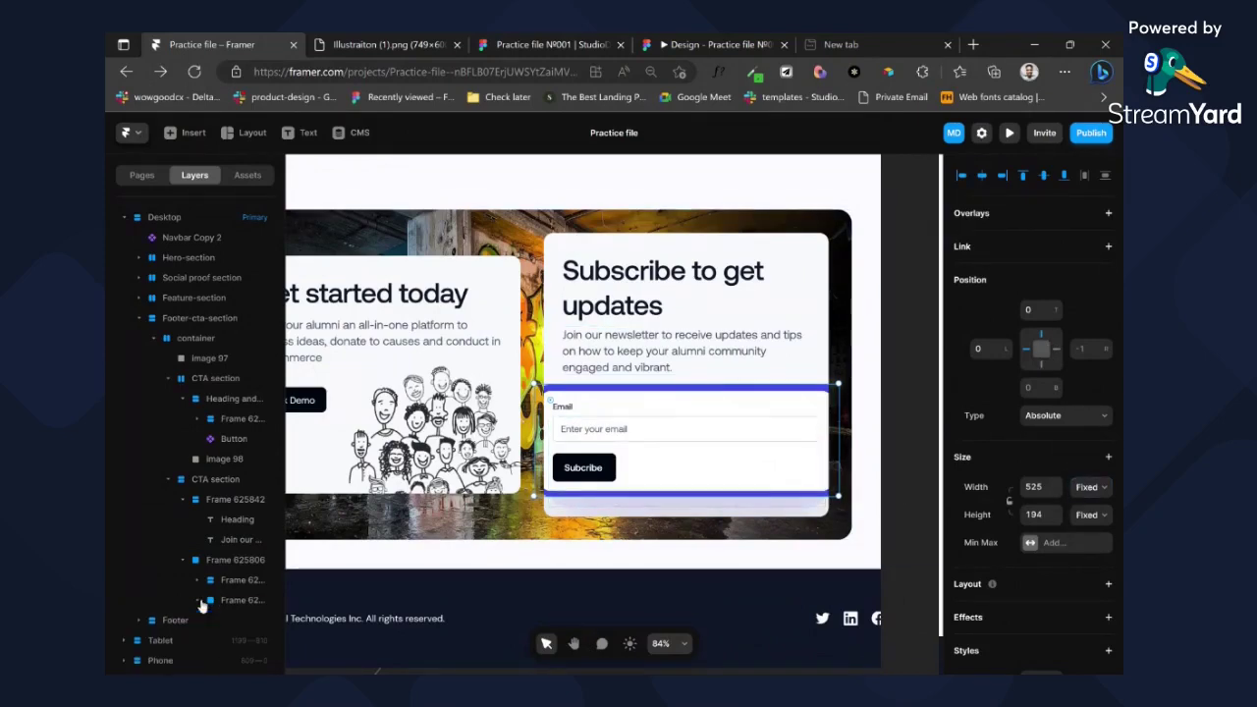
{"action": "left_click", "coordinate": [222, 599]}
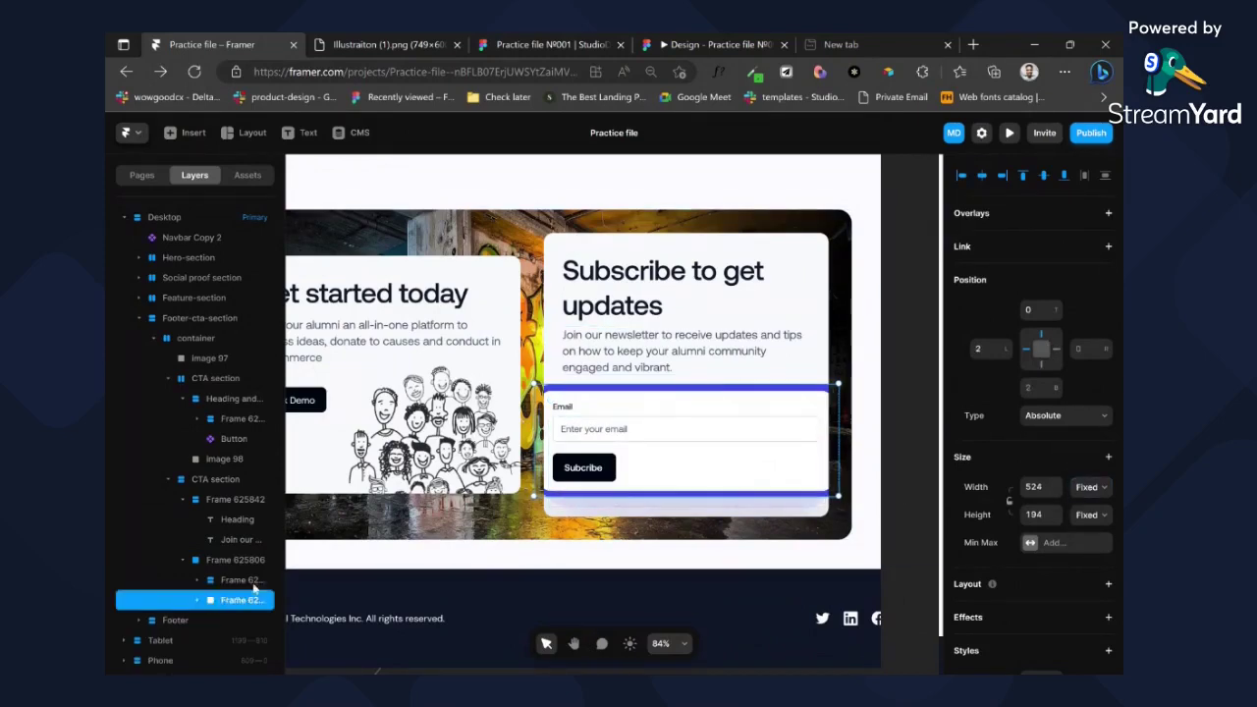
{"action": "left_click", "coordinate": [1085, 504]}
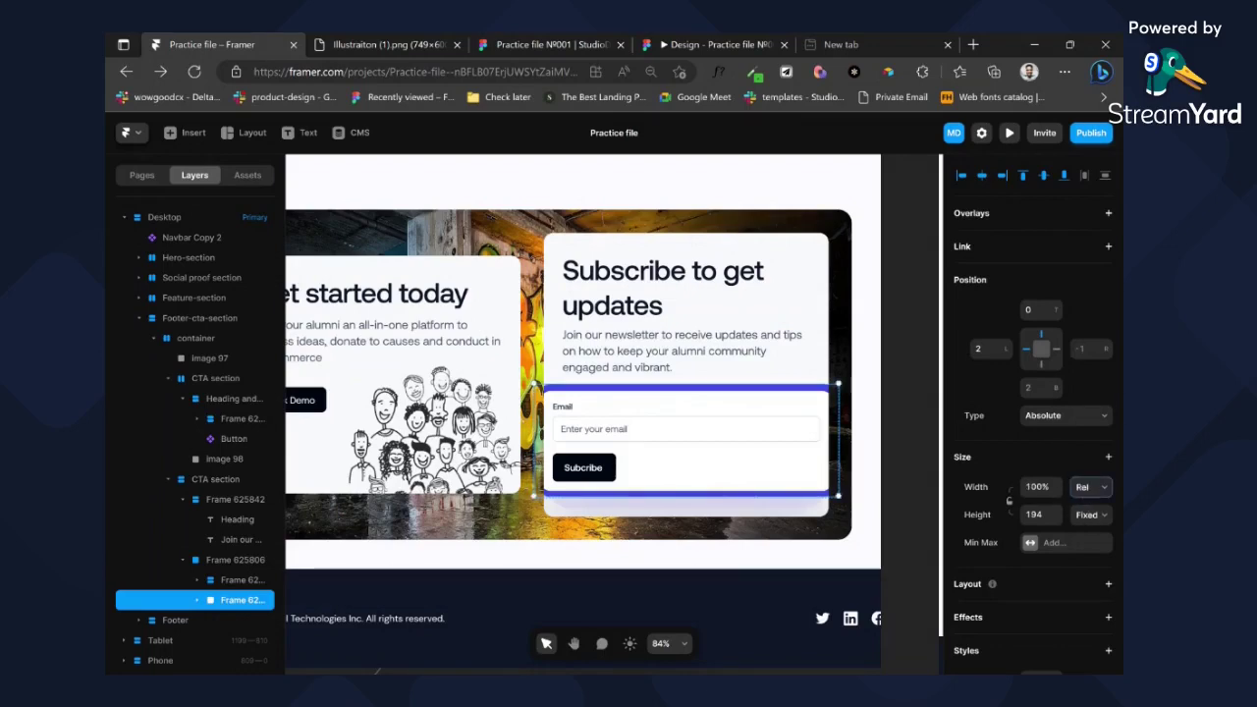
{"action": "left_click", "coordinate": [1037, 487]}
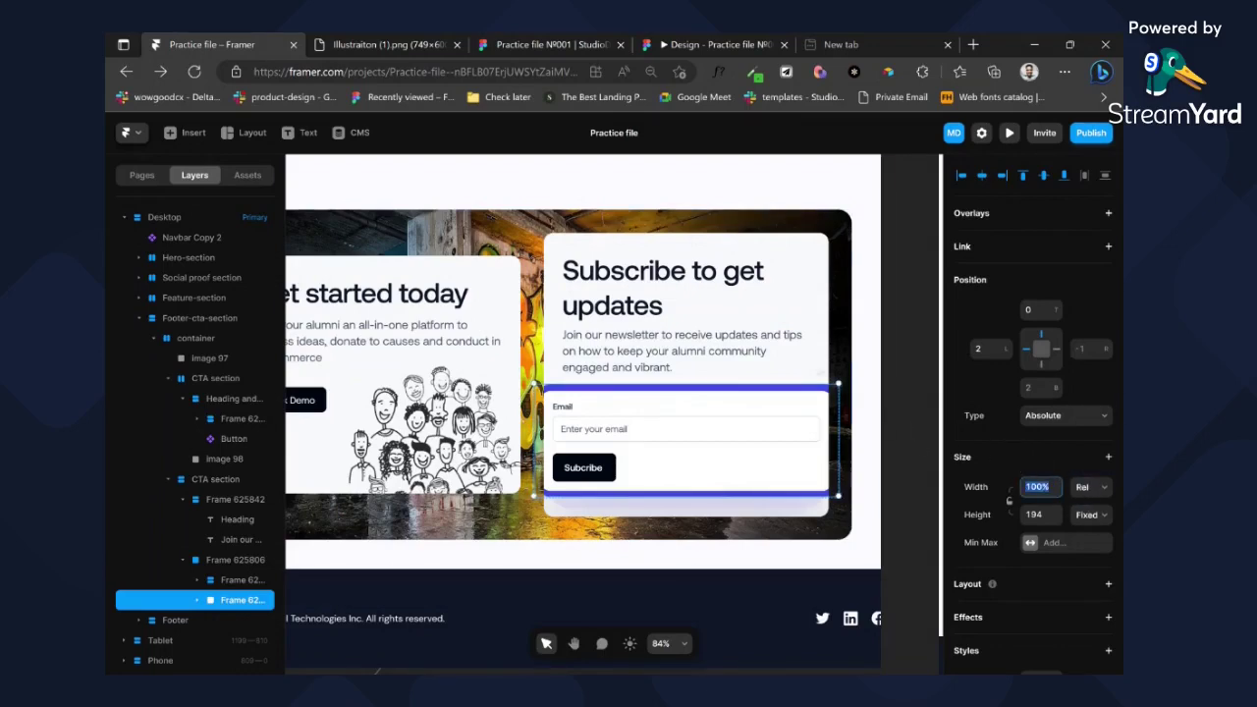
{"action": "left_click", "coordinate": [209, 562]}
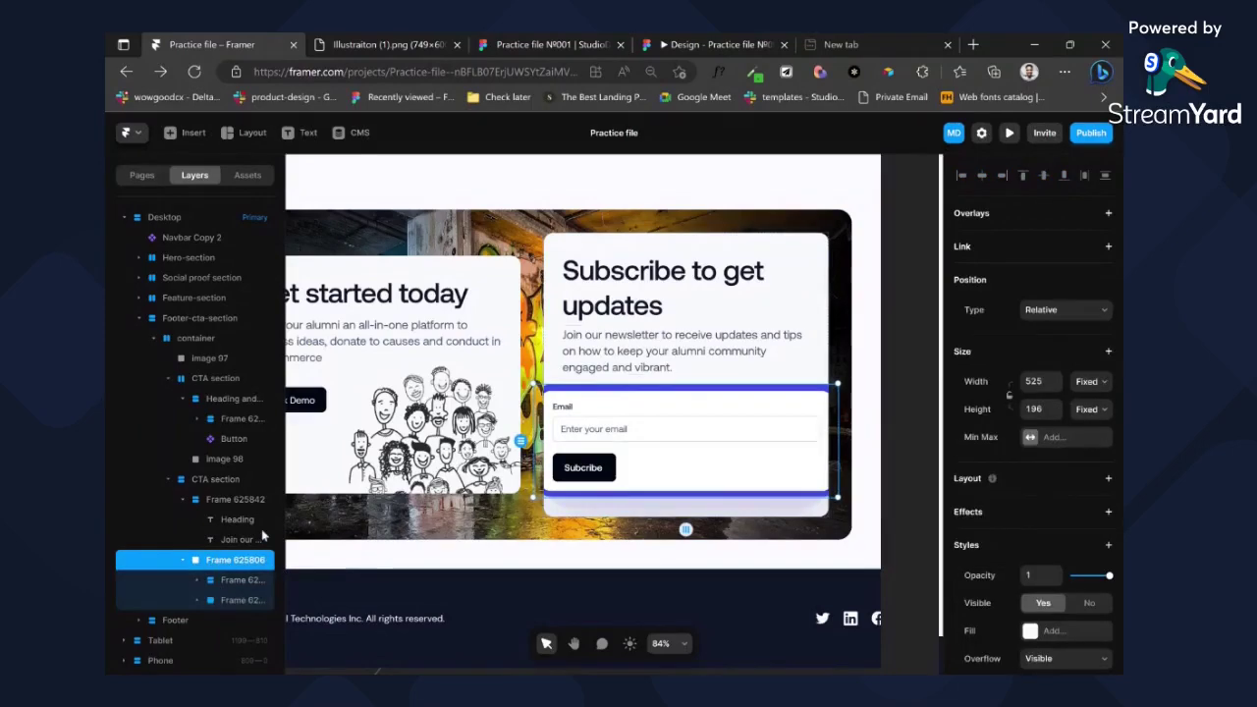
- Try a Fill width on Frame 625806 and check the child frames of the email form
{"action": "left_click", "coordinate": [1088, 382]}
{"action": "left_click", "coordinate": [1090, 437]}
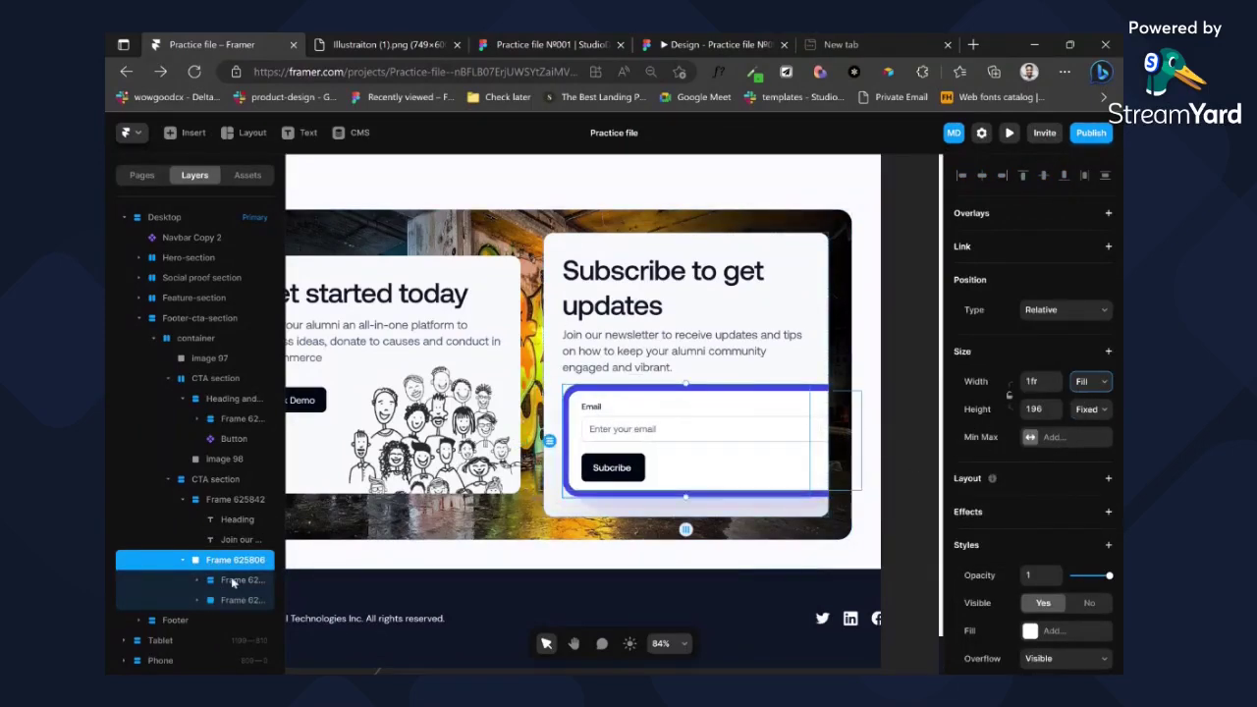
{"action": "left_click", "coordinate": [233, 582]}
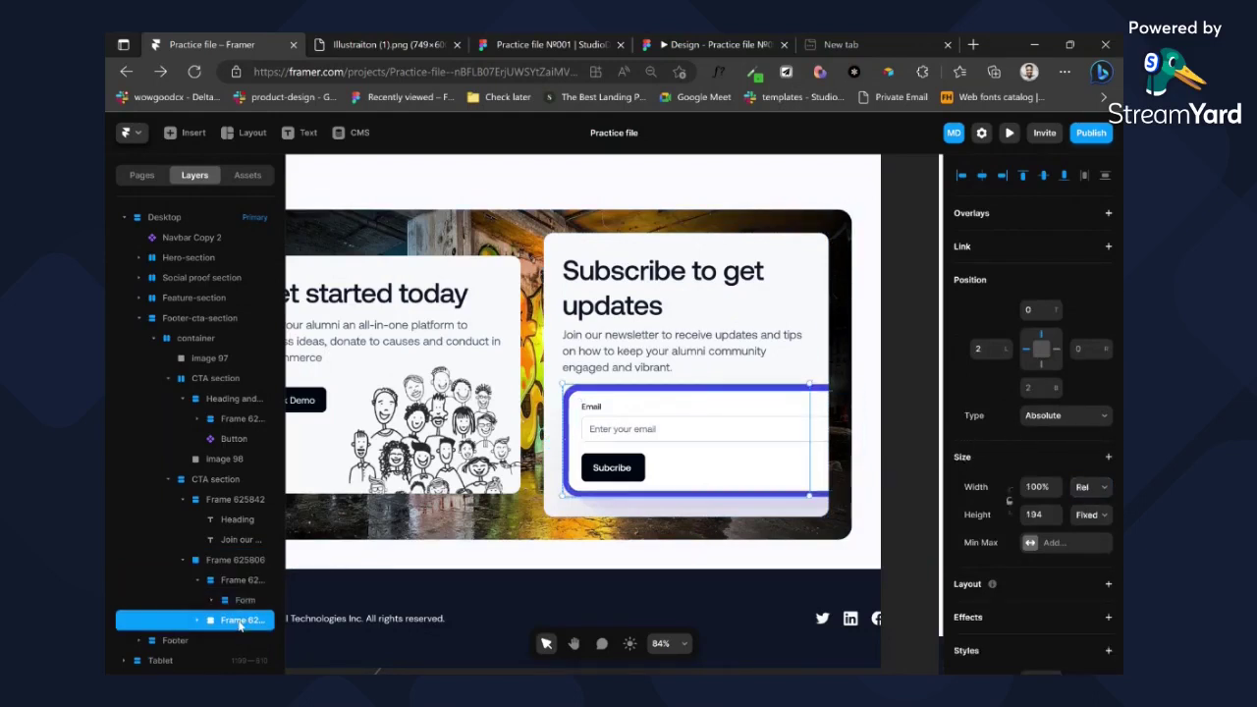
{"action": "left_click", "coordinate": [821, 488]}
{"action": "left_click", "coordinate": [222, 582]}
{"action": "left_click", "coordinate": [217, 561]}
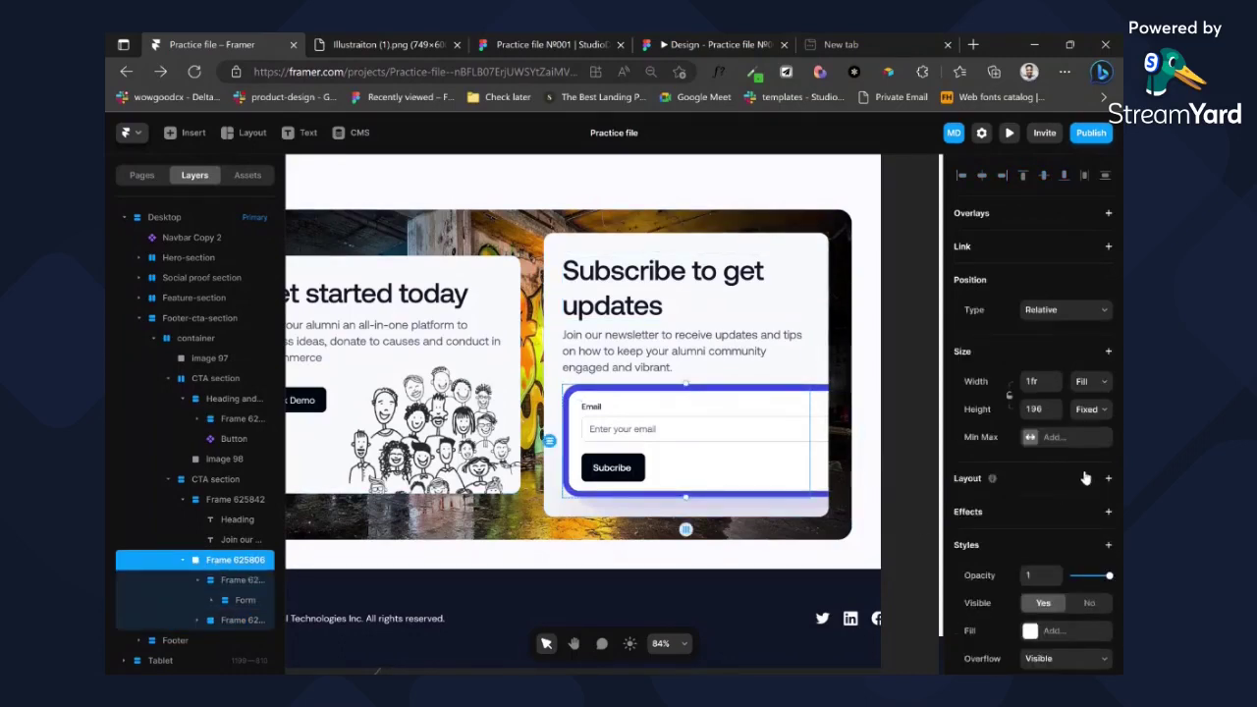
- Try wrapping the email form's two child frames inside Frame 625806 in a new parent frame
{"action": "left_click", "coordinate": [196, 579]}
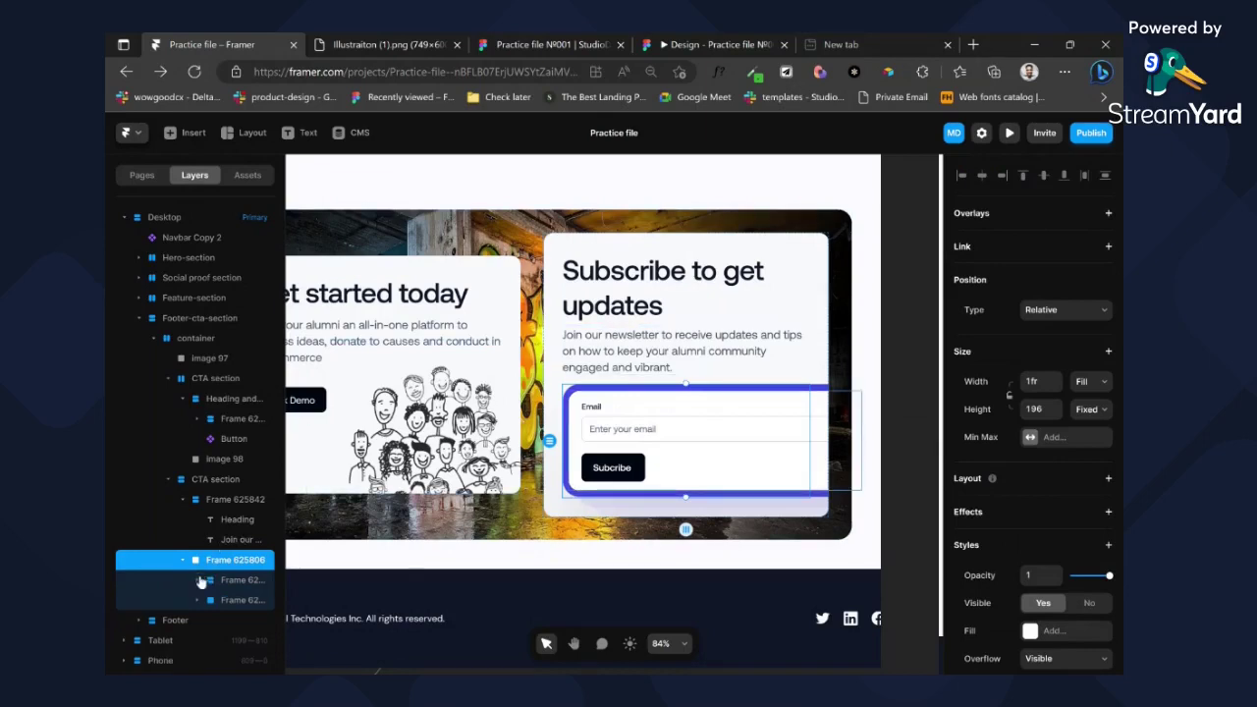
{"action": "left_click", "coordinate": [222, 588]}
{"action": "left_click", "coordinate": [222, 594], "text": "shift"}
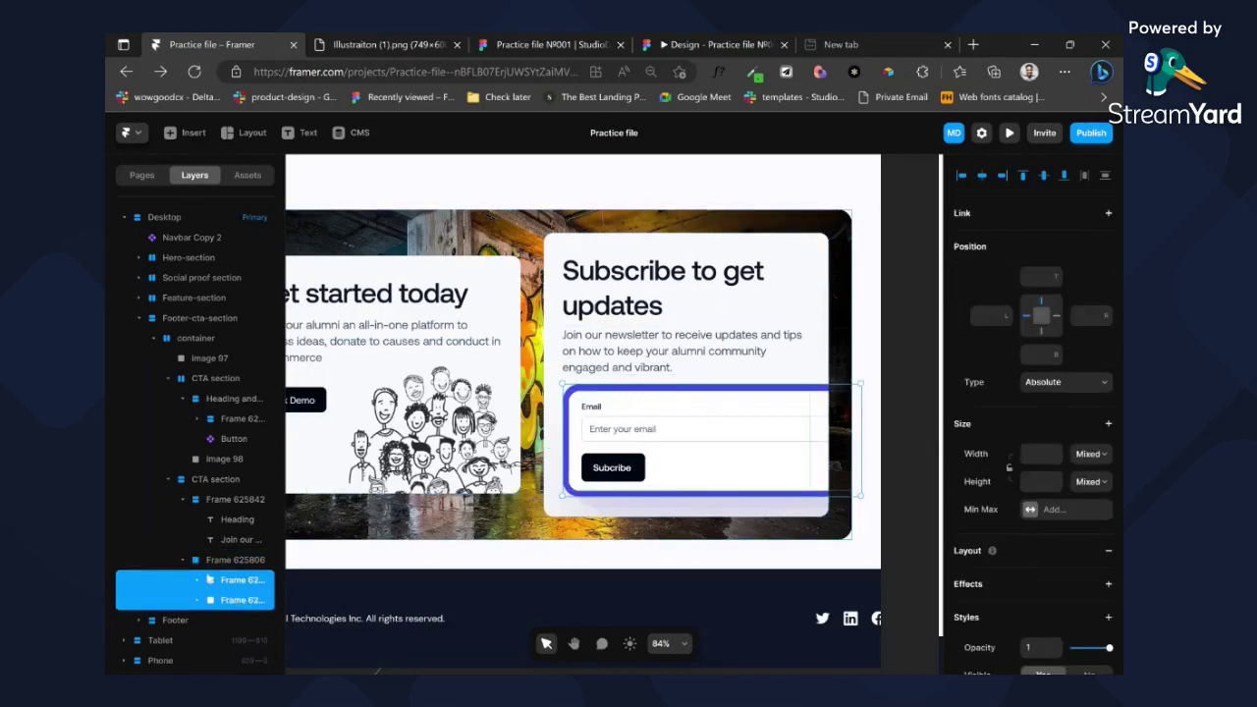
{"action": "key", "text": "ctrl+alt+Return"}
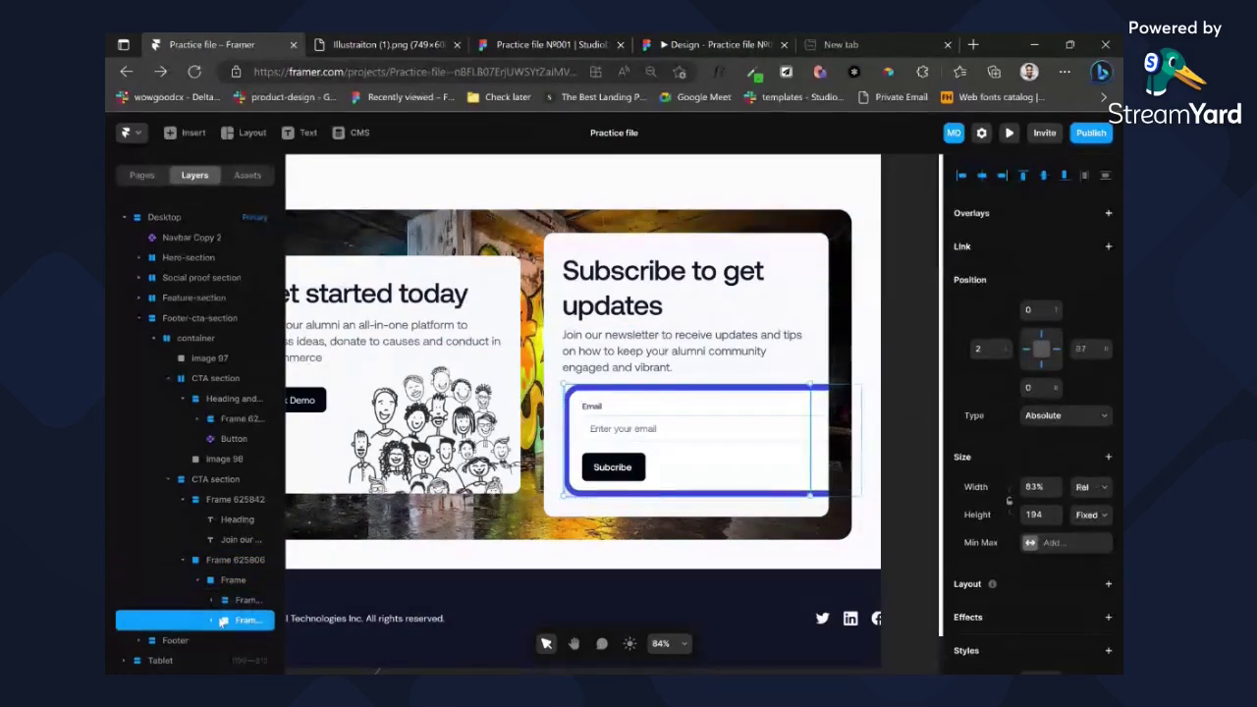
{"action": "left_click", "coordinate": [241, 619]}
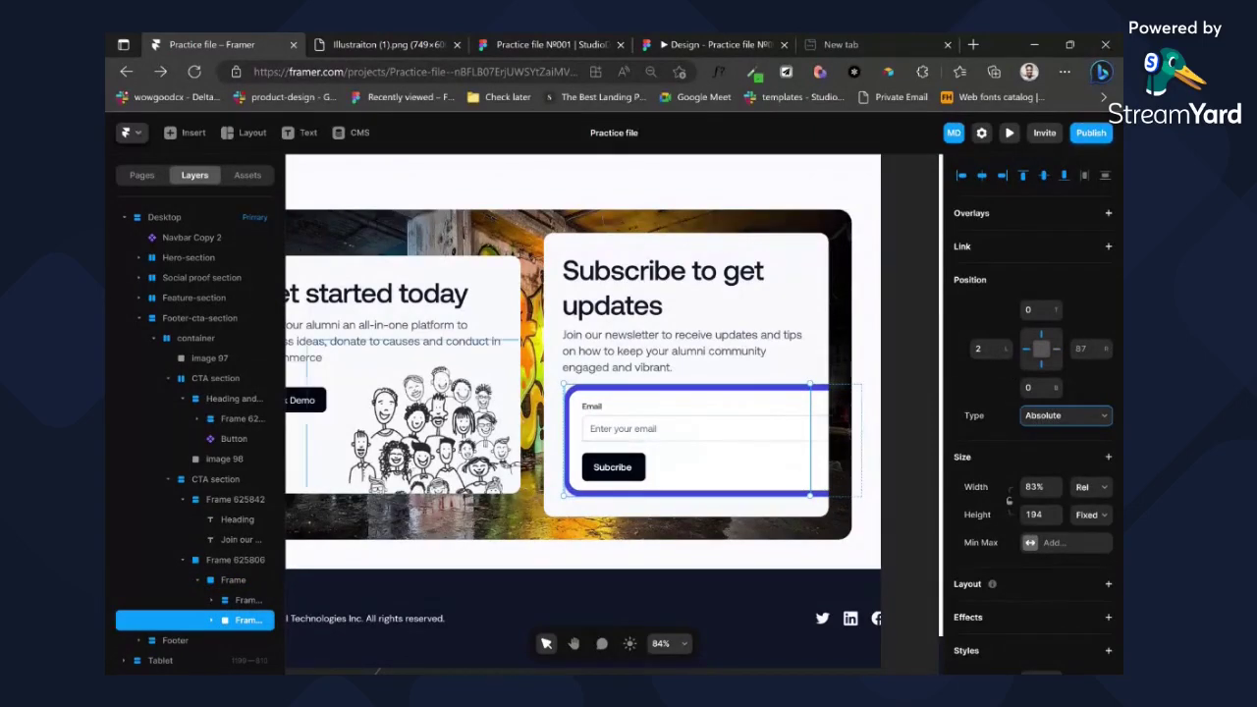
- Try adding a stack layout to the new frame around the form's children, and undo it
{"action": "left_click", "coordinate": [229, 581]}
{"action": "scroll", "coordinate": [1116, 336], "scroll_direction": "down", "scroll_amount": 3}
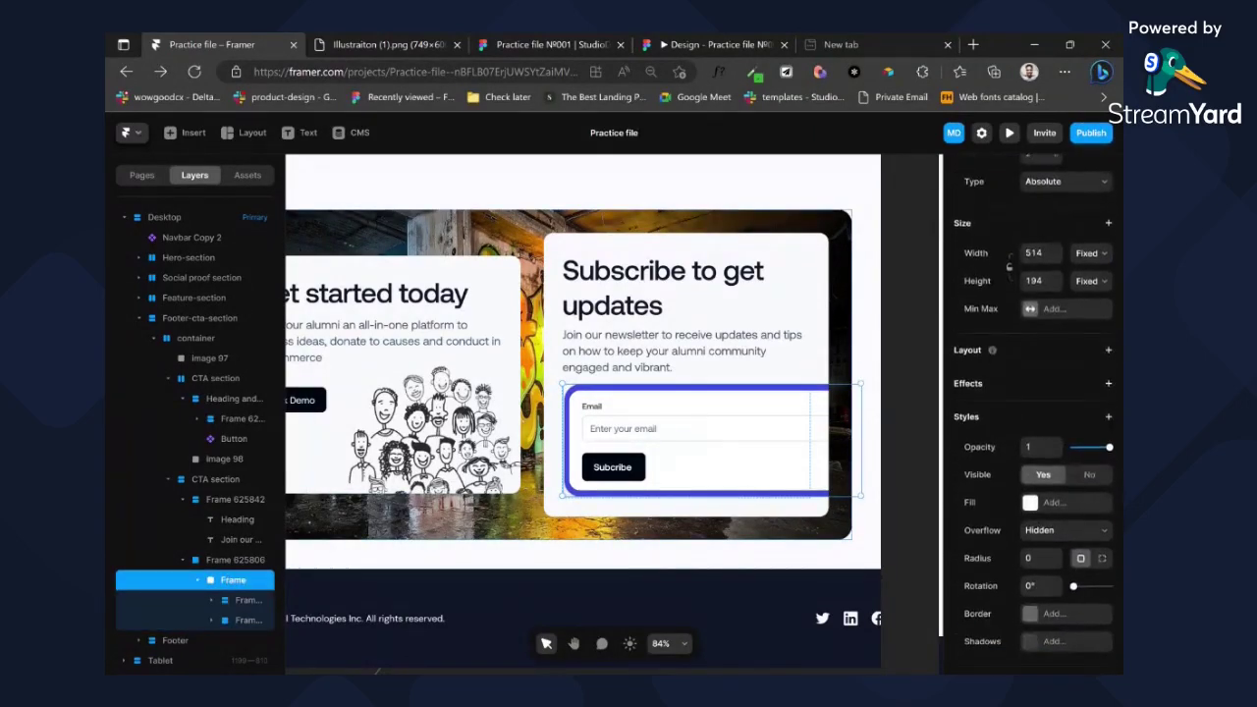
{"action": "left_click", "coordinate": [1108, 348]}
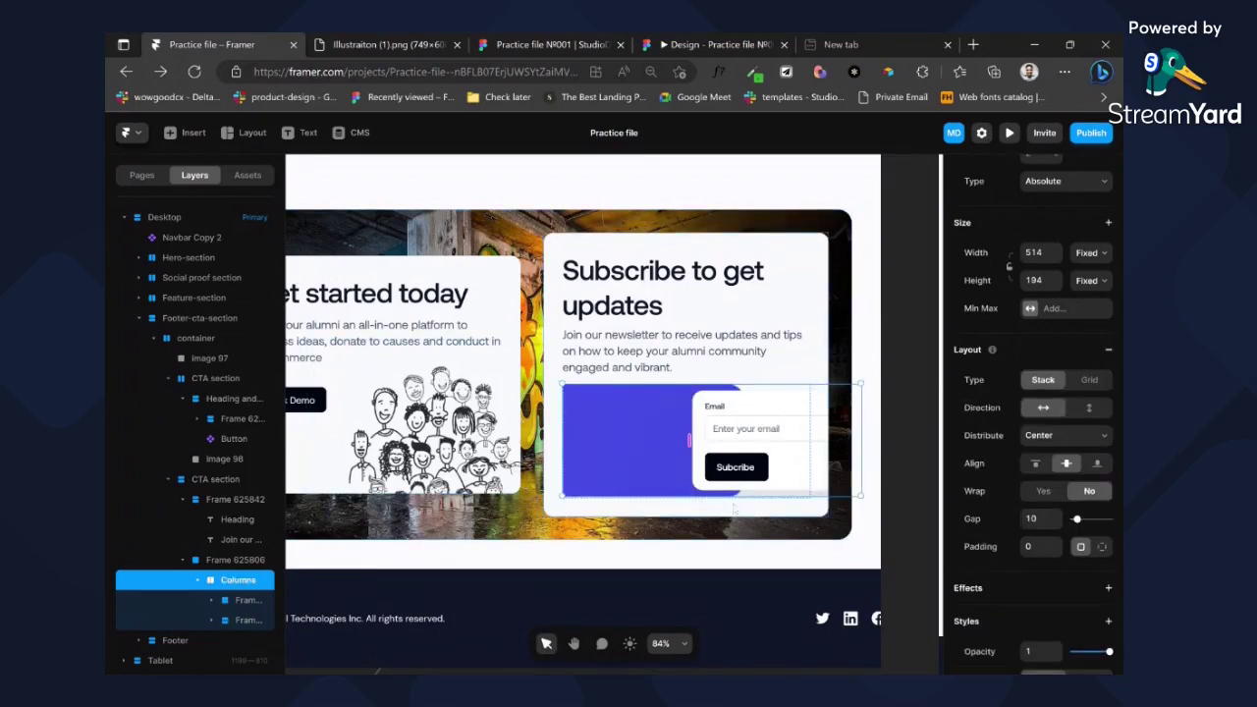
{"action": "key", "text": "ctrl+z"}
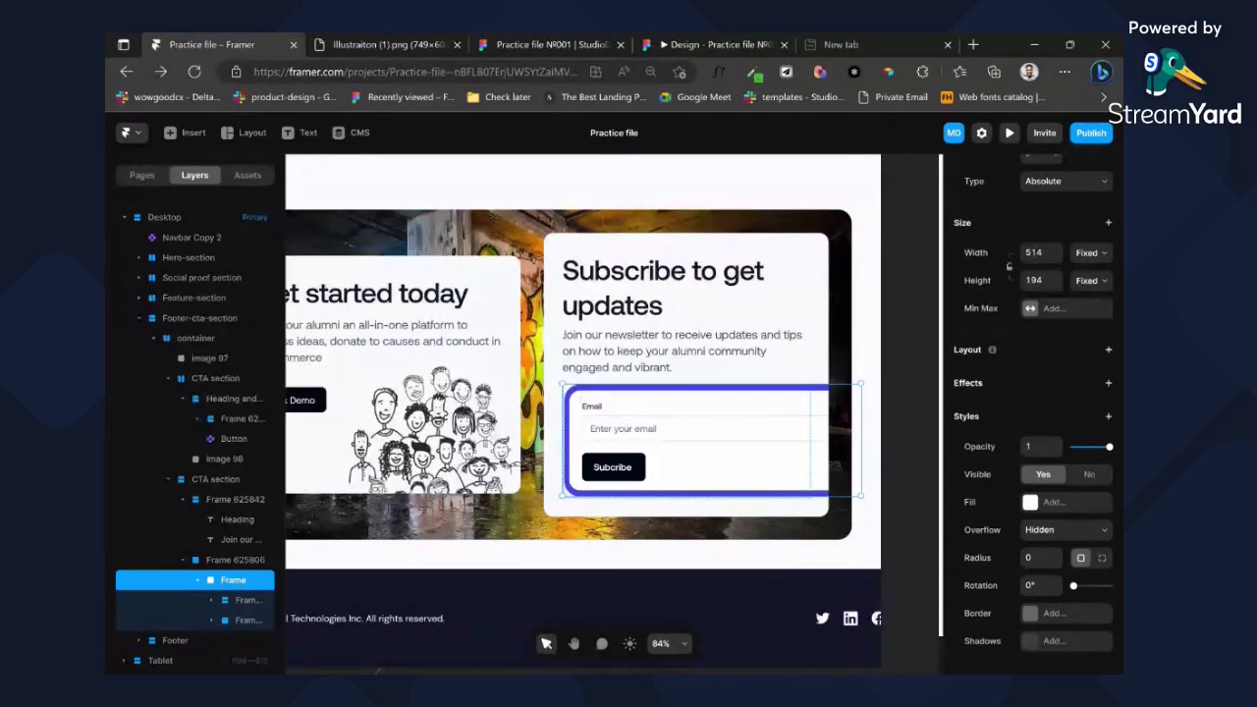
- Undo the wrapping of the form's child frames and the Fill width on Frame 625806
{"action": "left_click", "coordinate": [244, 599]}
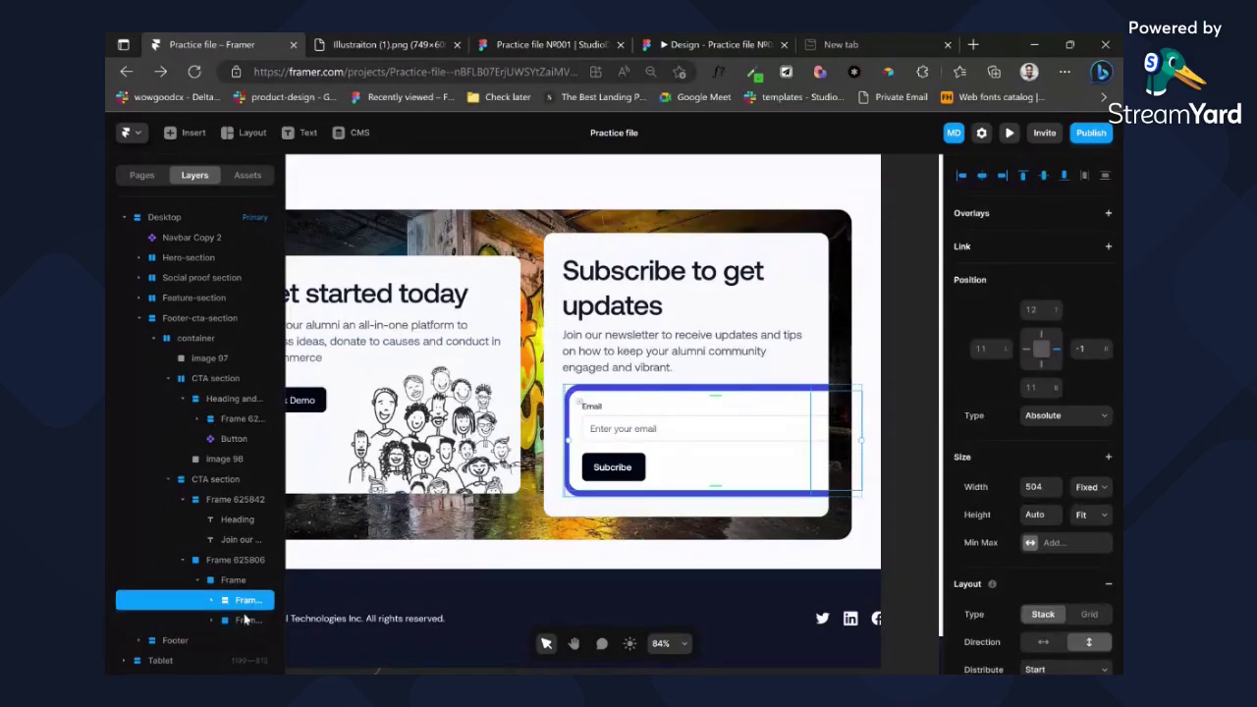
{"action": "left_click", "coordinate": [246, 619]}
{"action": "key", "text": "ctrl+z"}
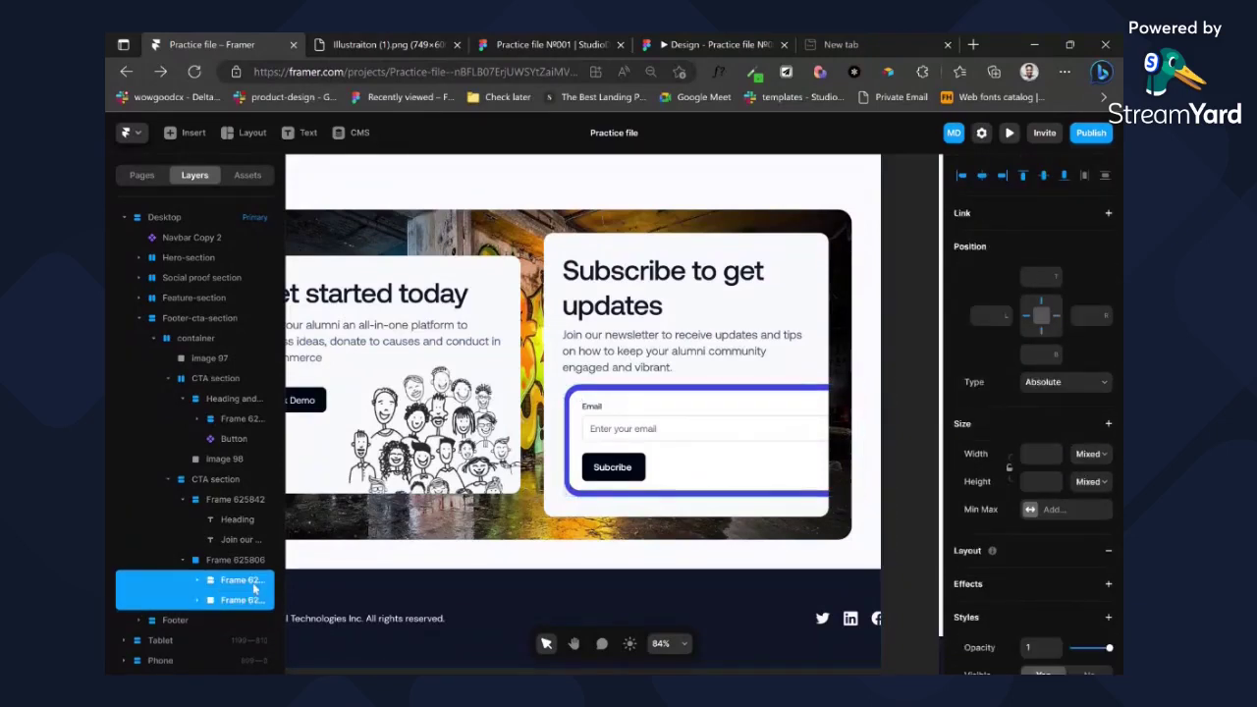
{"action": "key", "text": "ctrl+z"}
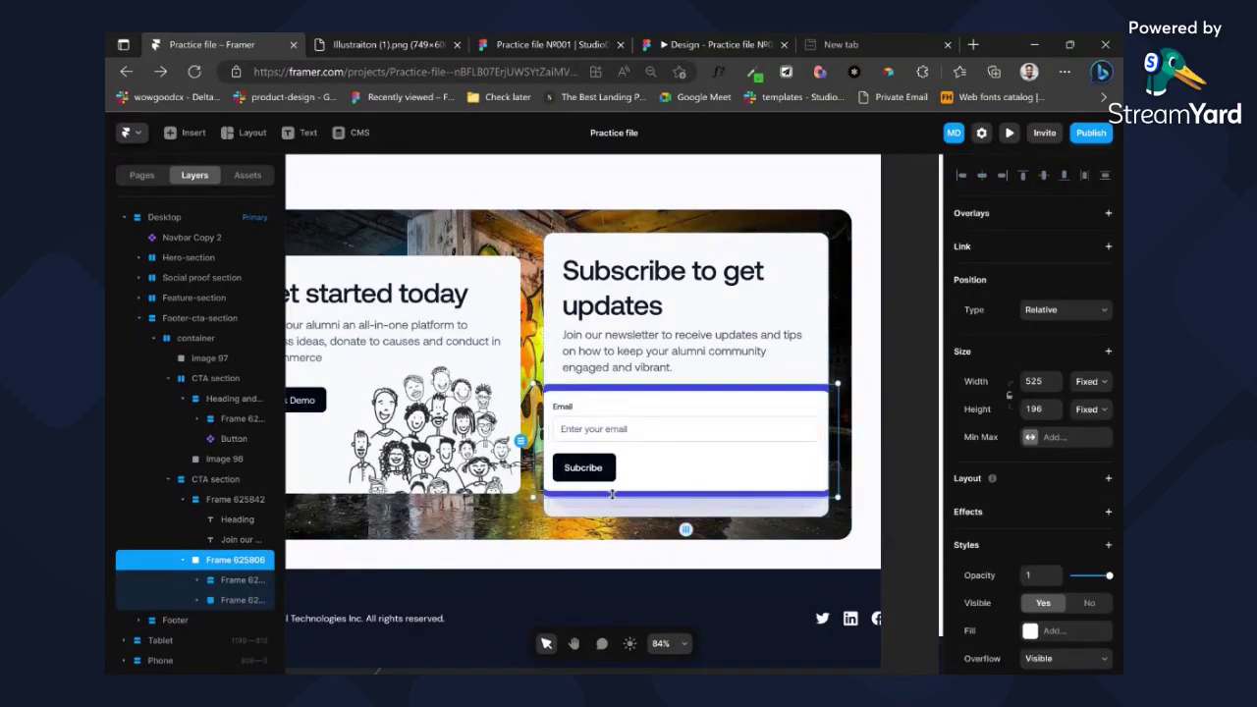
- Rename the absolute background frame that holds the email form's rectangles as "wrapper"
{"action": "left_click", "coordinate": [608, 507], "text": "ctrl"}
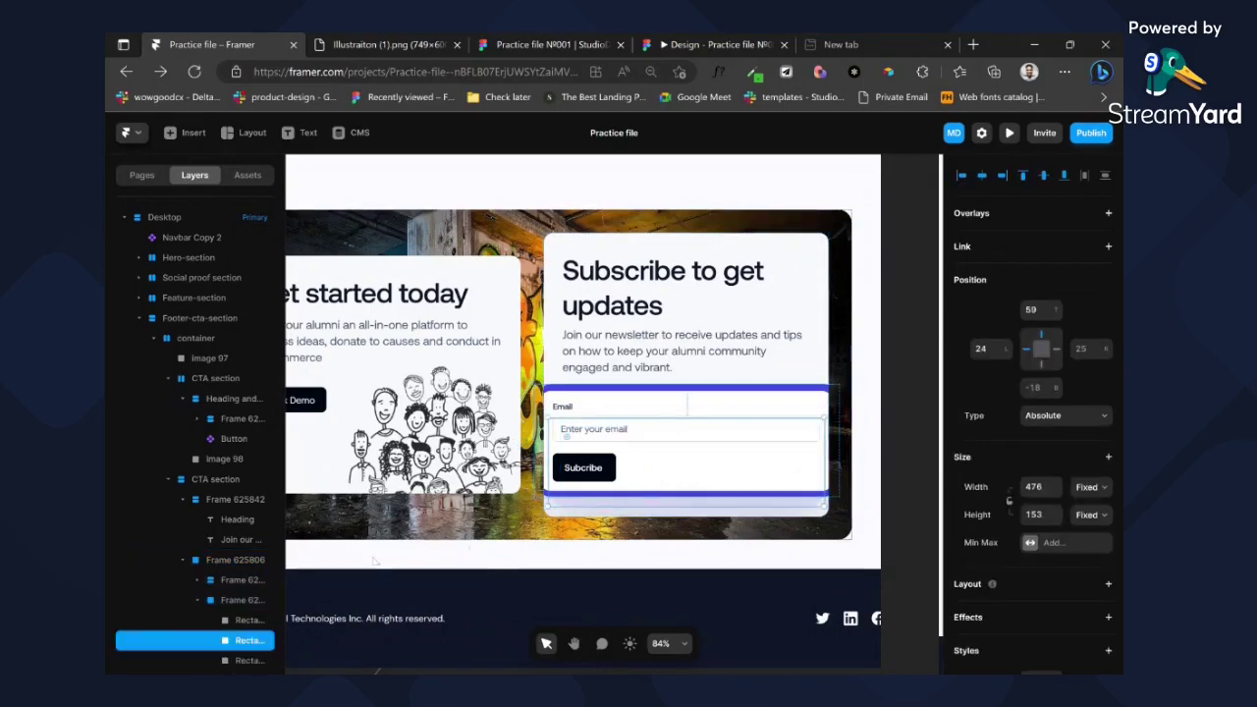
{"action": "left_click", "coordinate": [243, 600]}
{"action": "scroll", "coordinate": [1011, 491], "scroll_direction": "down", "scroll_amount": 3}
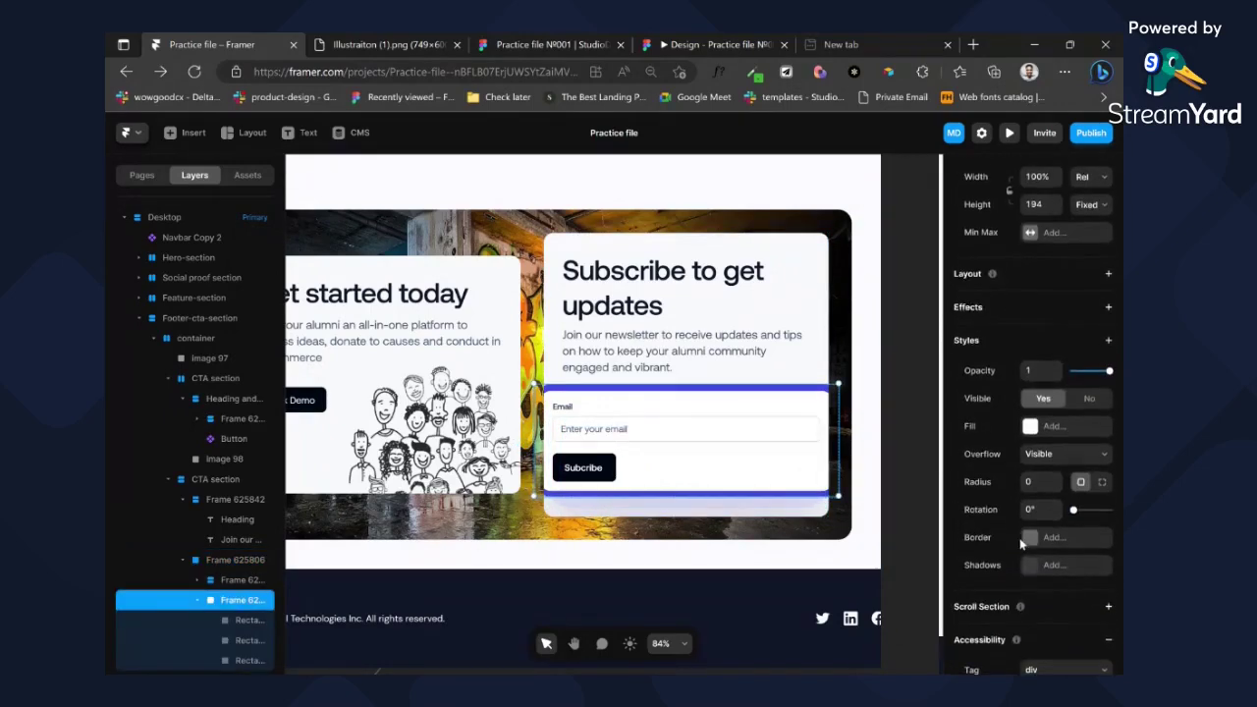
{"action": "scroll", "coordinate": [241, 612], "scroll_direction": "down", "scroll_amount": 1}
{"action": "scroll", "coordinate": [241, 612], "scroll_direction": "down", "scroll_amount": 1}
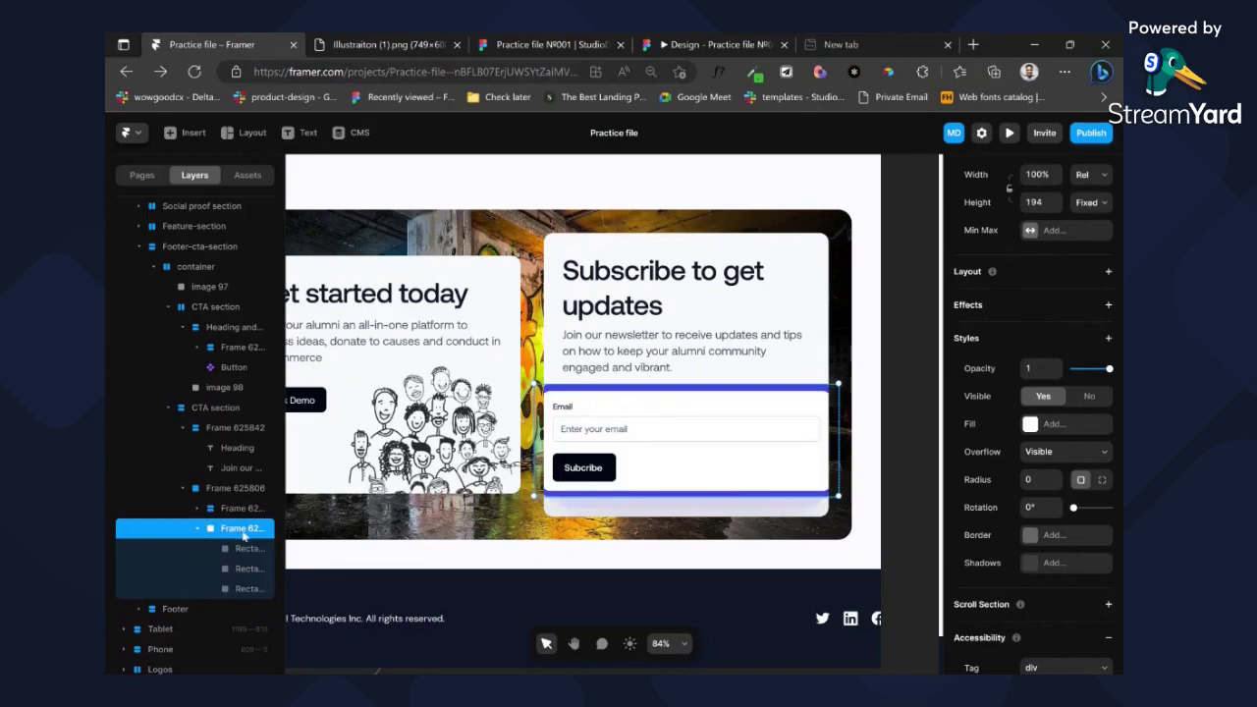
{"action": "double_click", "coordinate": [243, 531]}
{"action": "type", "text": "wra"}
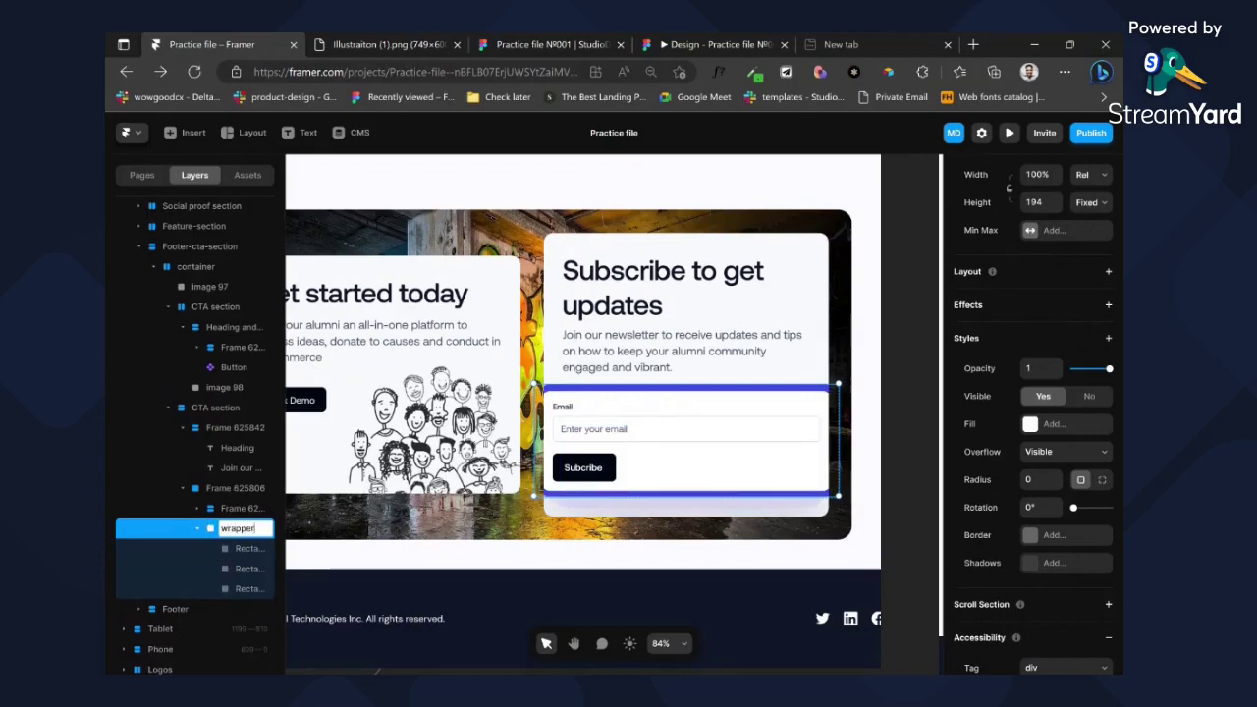
{"action": "type", "text": "pper"}
{"action": "key", "text": "Return"}
- Examine the layout settings of the form's content frame, the subscribe heading's text settings and the "Get started today" card's sizing
{"action": "left_click", "coordinate": [245, 509]}
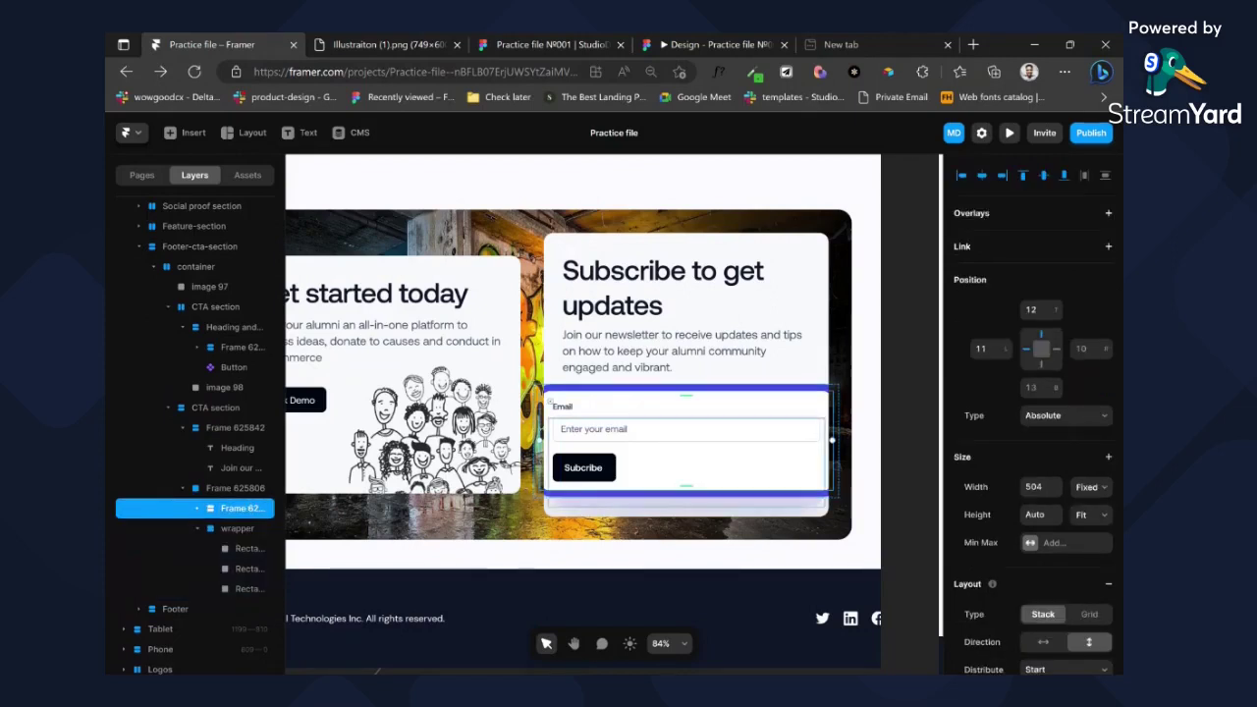
{"action": "scroll", "coordinate": [1031, 412], "scroll_direction": "down", "scroll_amount": 5}
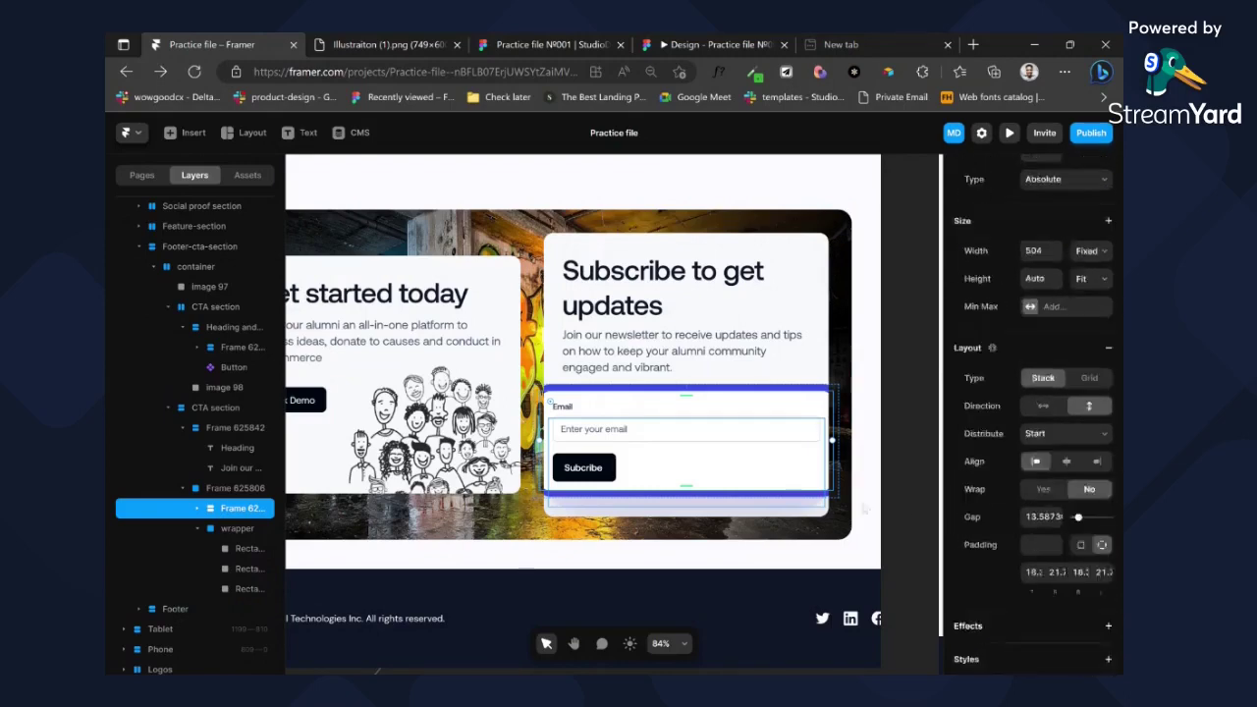
{"action": "left_click", "coordinate": [677, 320]}
{"action": "scroll", "coordinate": [609, 304], "scroll_direction": "left", "scroll_amount": 3}
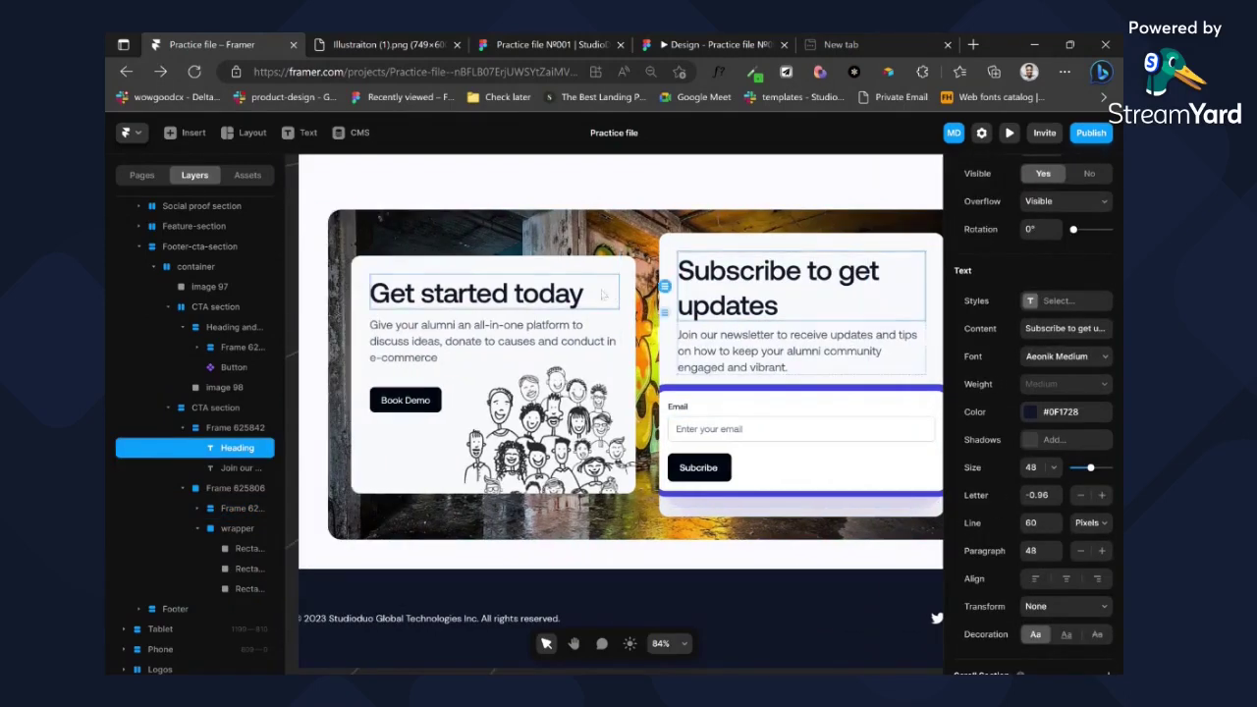
{"action": "left_click", "coordinate": [625, 307]}
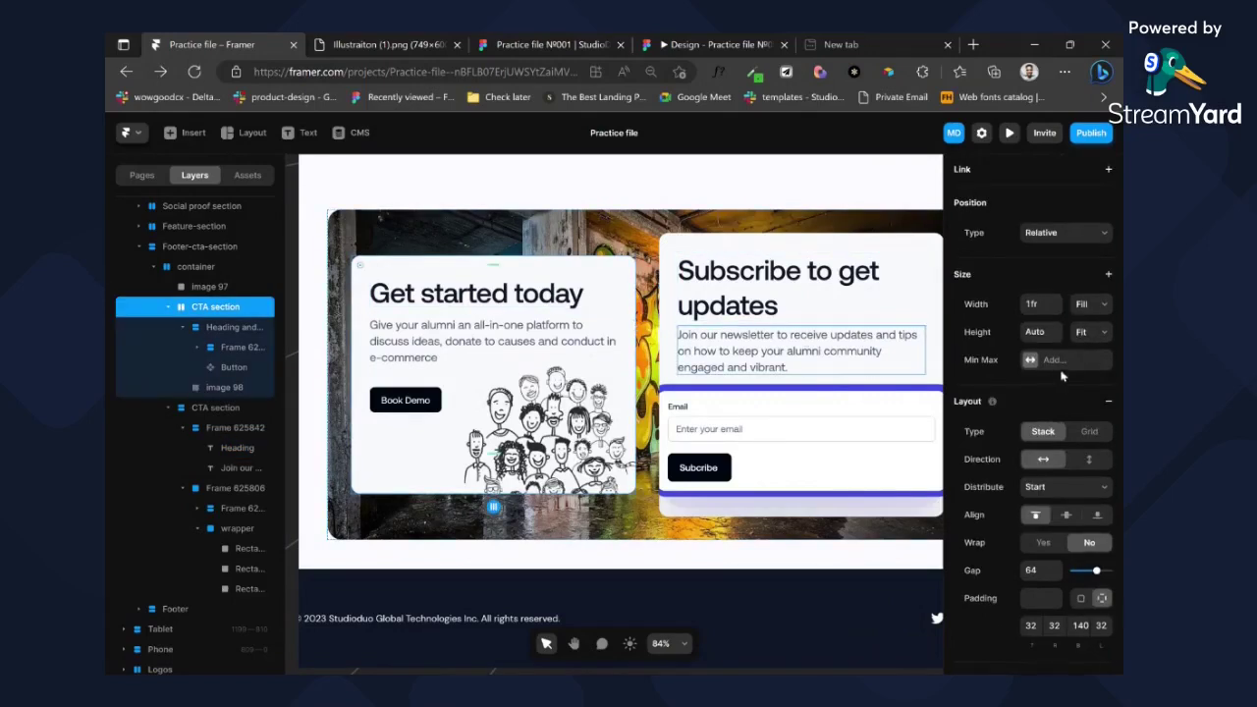
{"action": "scroll", "coordinate": [1061, 376], "scroll_direction": "up", "scroll_amount": 1}
- Set the subscribe card's CTA section to a relative width of 62%
{"action": "left_click", "coordinate": [671, 357]}
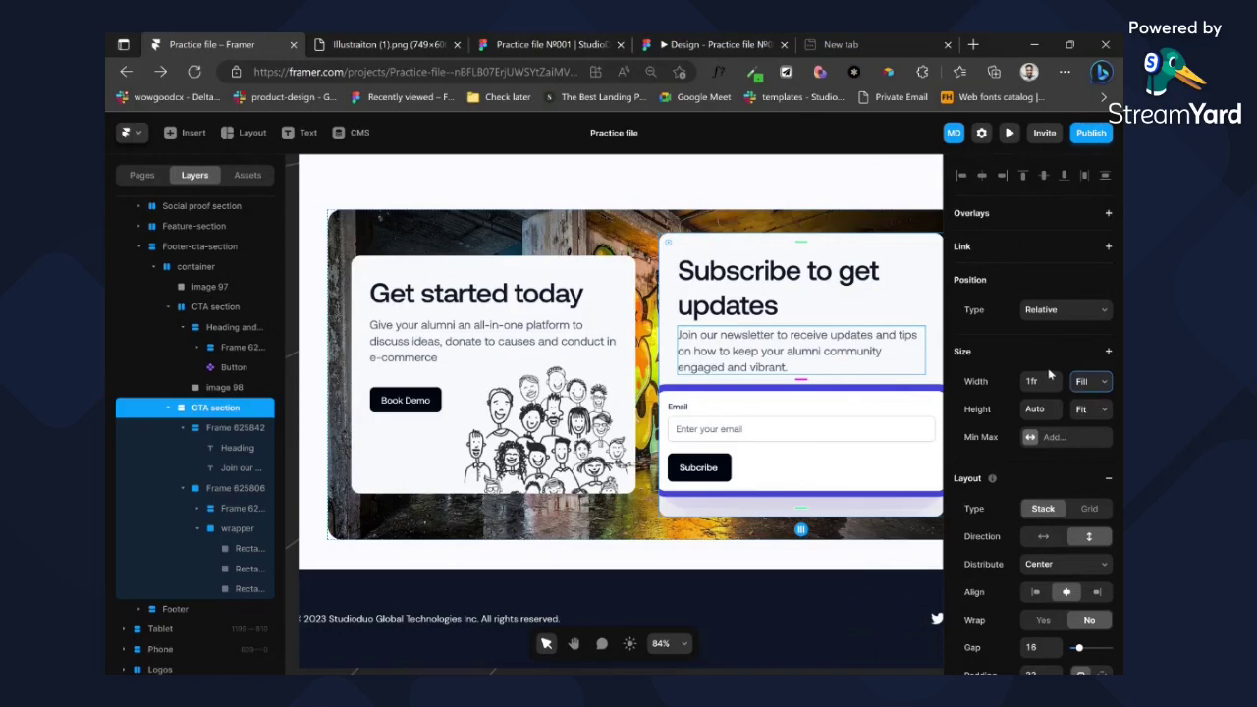
{"action": "left_click", "coordinate": [1045, 381]}
{"action": "key", "text": "Up"}
{"action": "key", "text": "Up"}
{"action": "key", "text": "Up"}
{"action": "key", "text": "Up"}
{"action": "key", "text": "Up"}
{"action": "key", "text": "Up"}
{"action": "key", "text": "Up"}
{"action": "key", "text": "Up"}
{"action": "key", "text": "Up"}
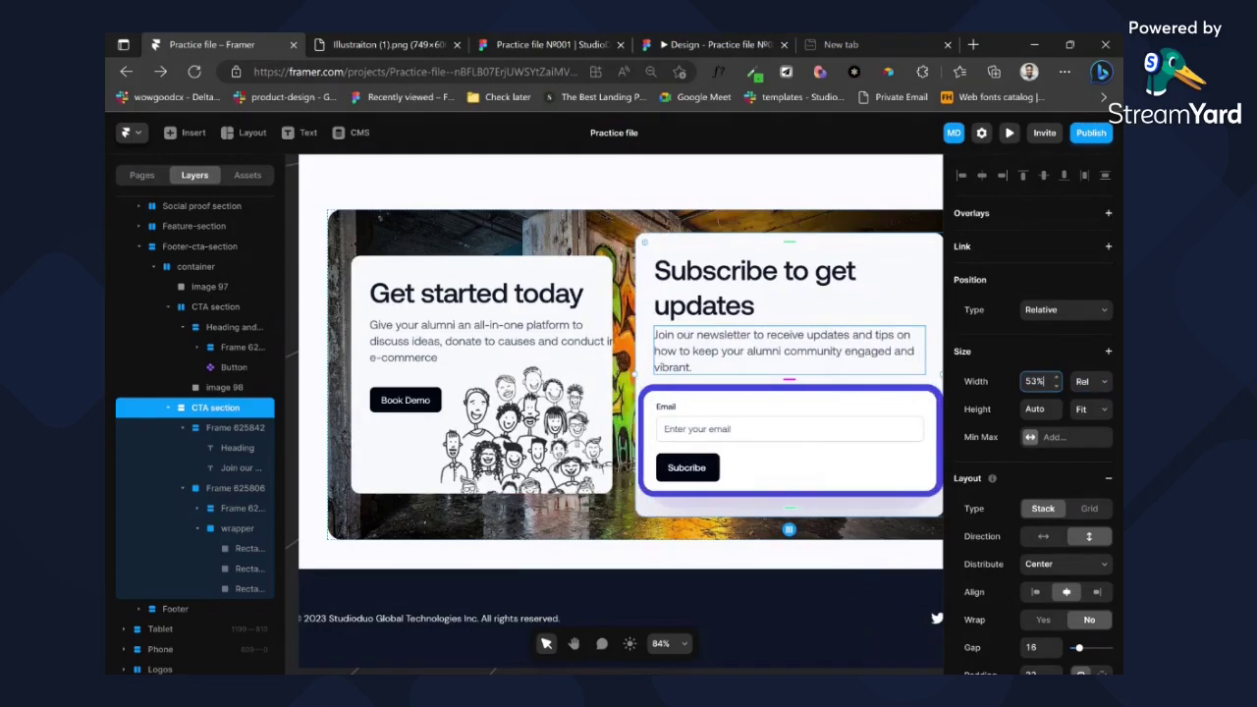
{"action": "key", "text": "Up"}
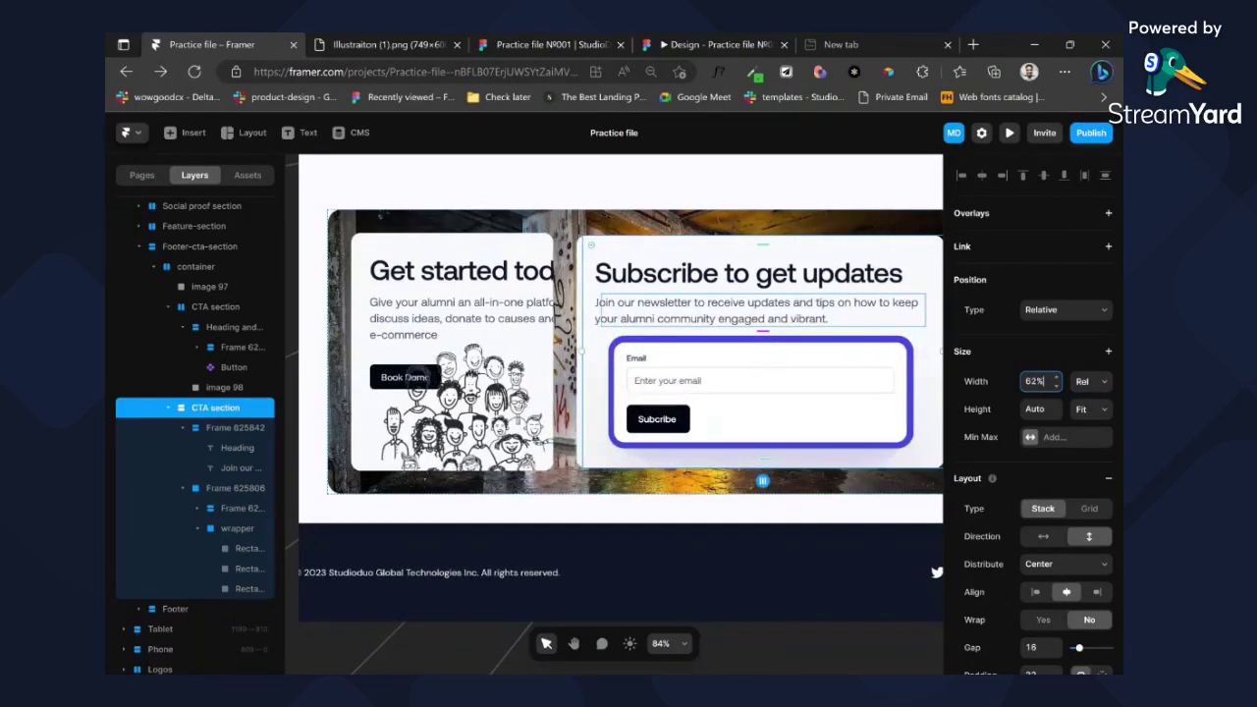
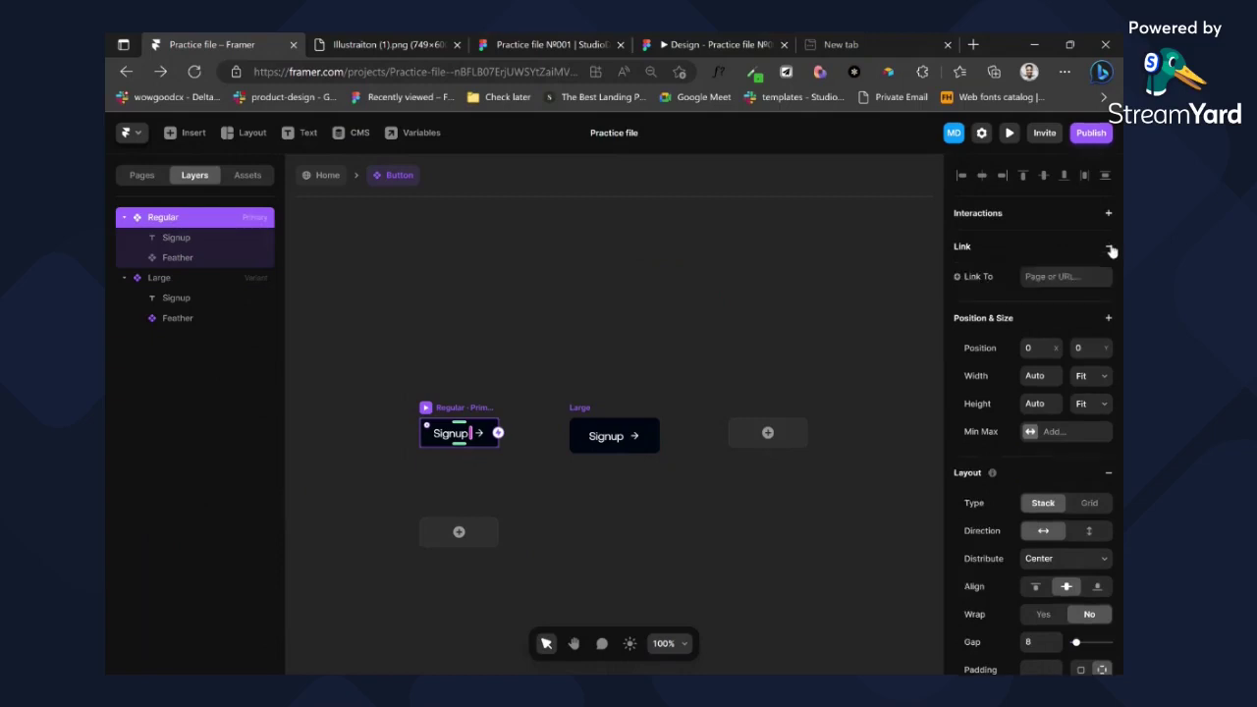
- Expose the Button component's Link To and New Tab properties as variables and return to the Home page
{"action": "left_click", "coordinate": [982, 283]}
{"action": "left_click", "coordinate": [997, 298]}
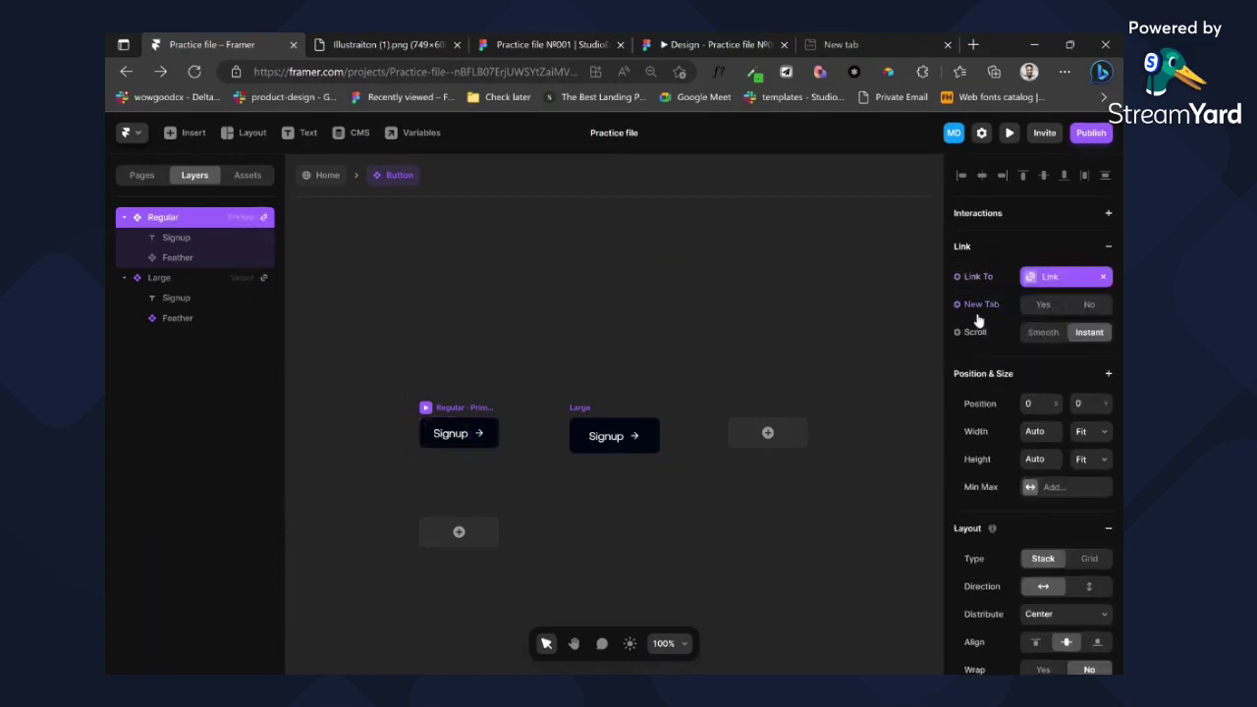
{"action": "left_click", "coordinate": [987, 304]}
{"action": "left_click", "coordinate": [1000, 325]}
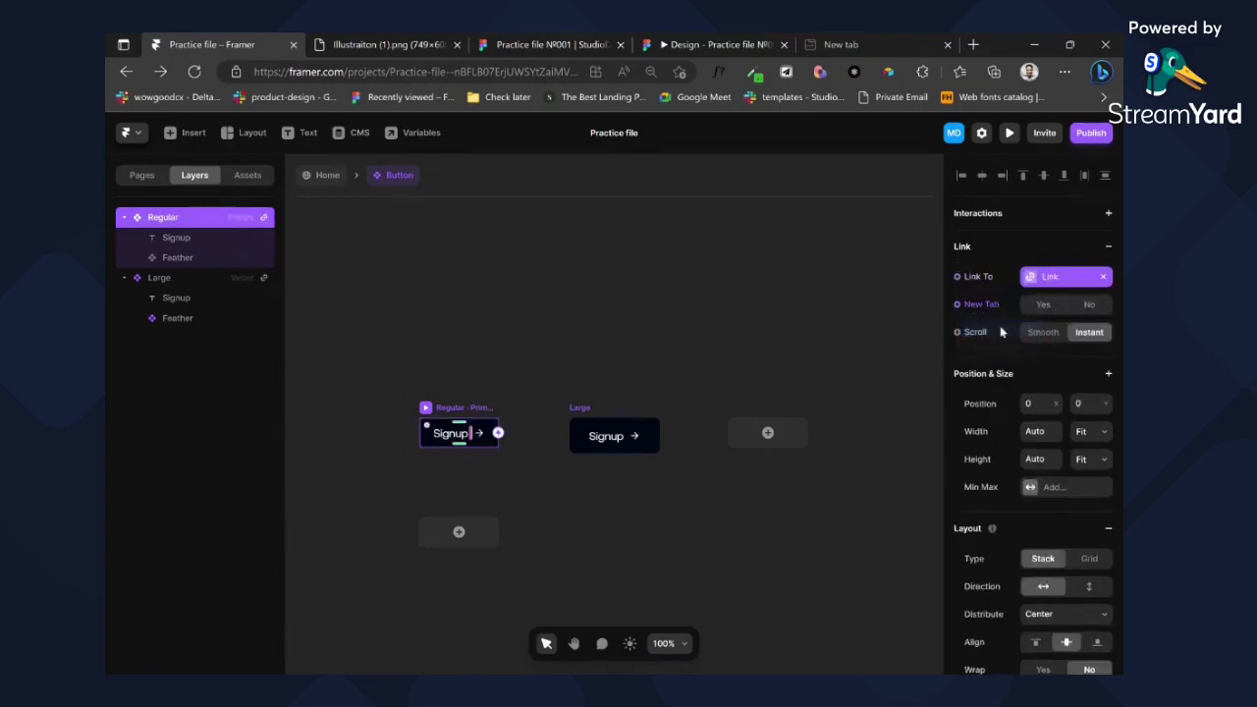
{"action": "left_click", "coordinate": [1003, 350]}
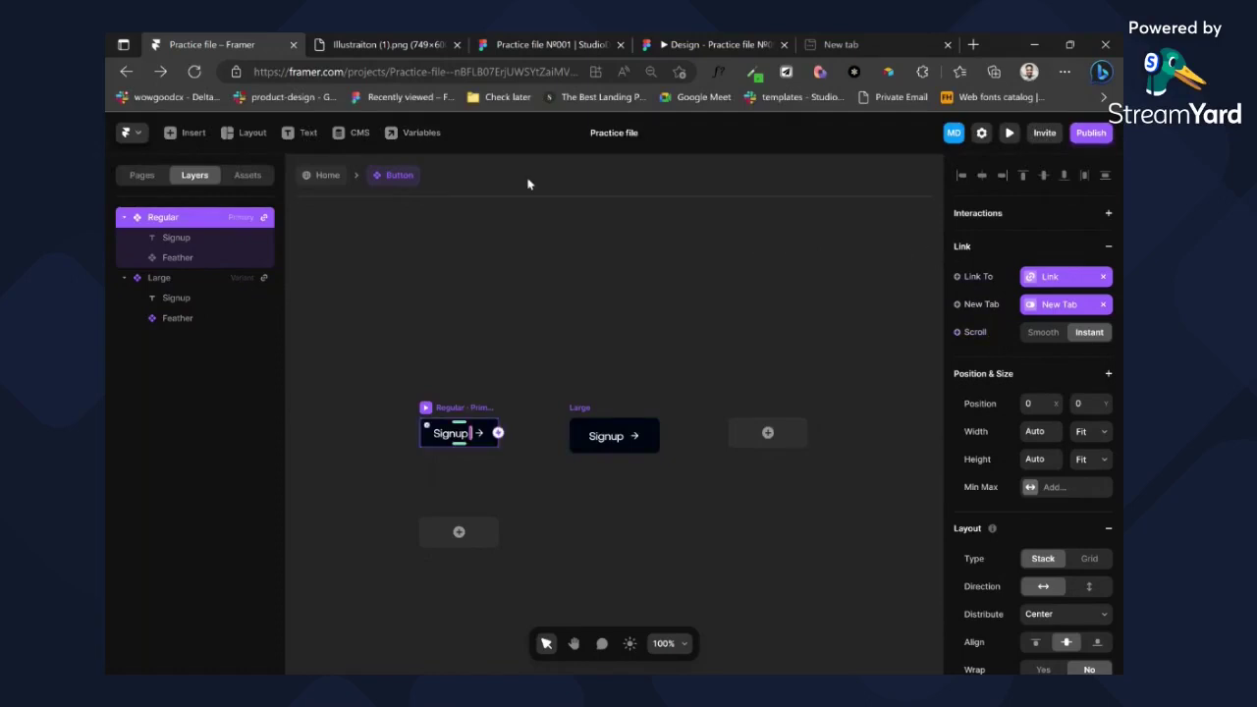
{"action": "left_click", "coordinate": [321, 179]}
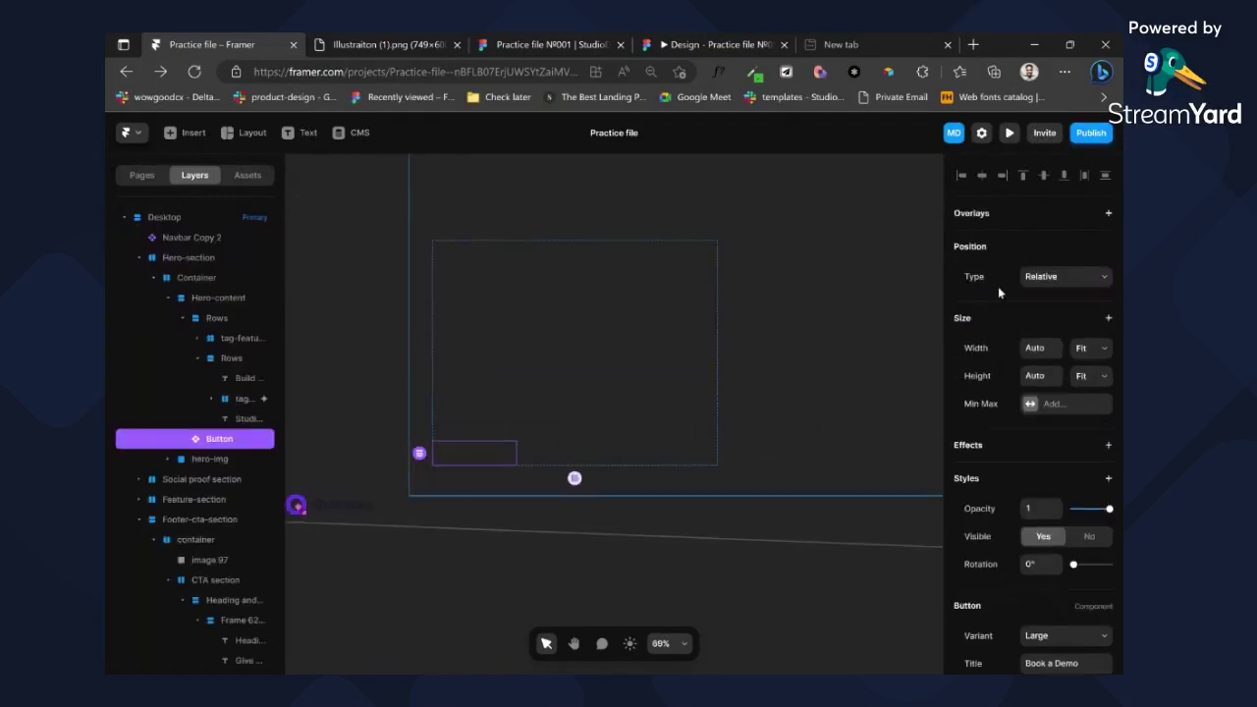
- Try linking the hero's Book a Demo button to the Home page, and clear that link
{"action": "scroll", "coordinate": [1063, 431], "scroll_direction": "down", "scroll_amount": 4}
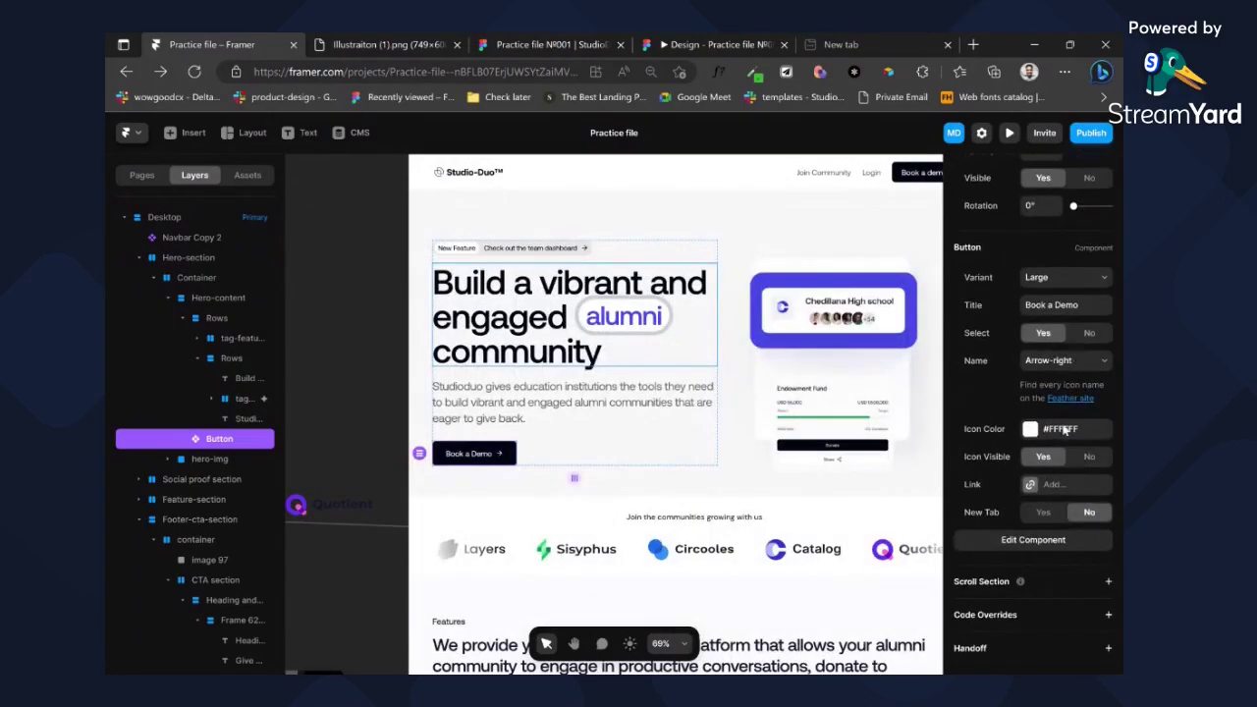
{"action": "left_click", "coordinate": [1048, 485]}
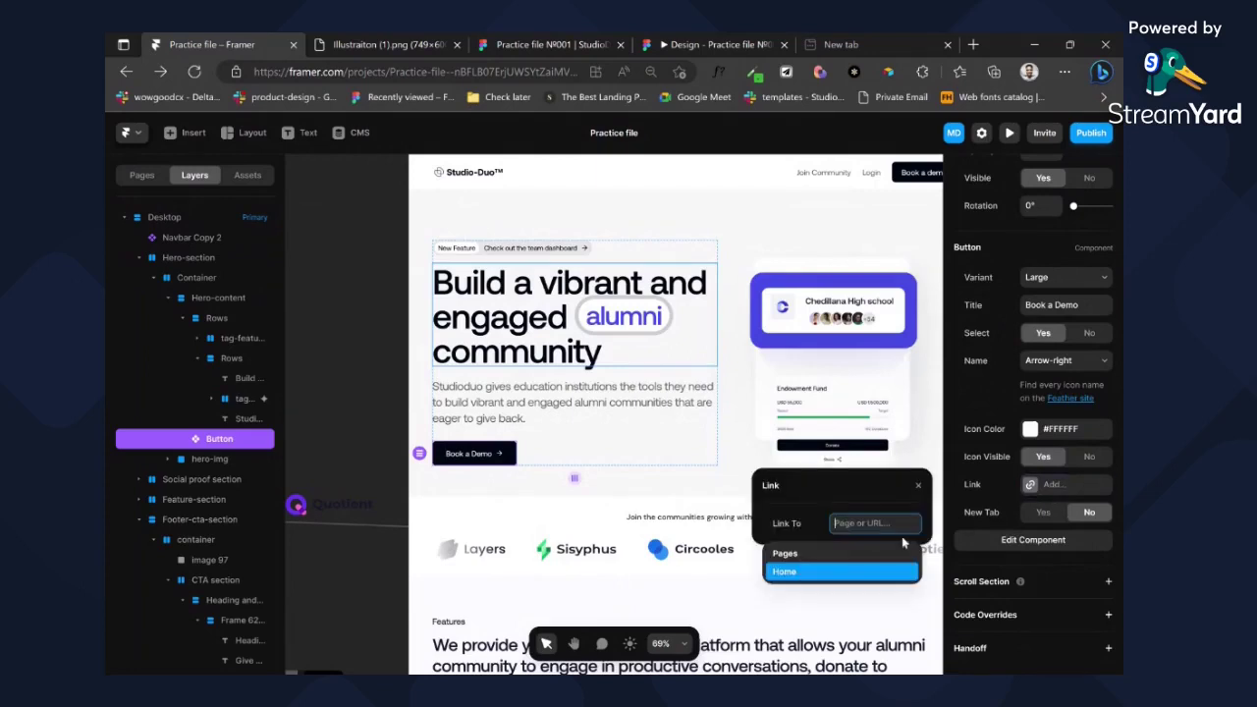
{"action": "left_click", "coordinate": [808, 572]}
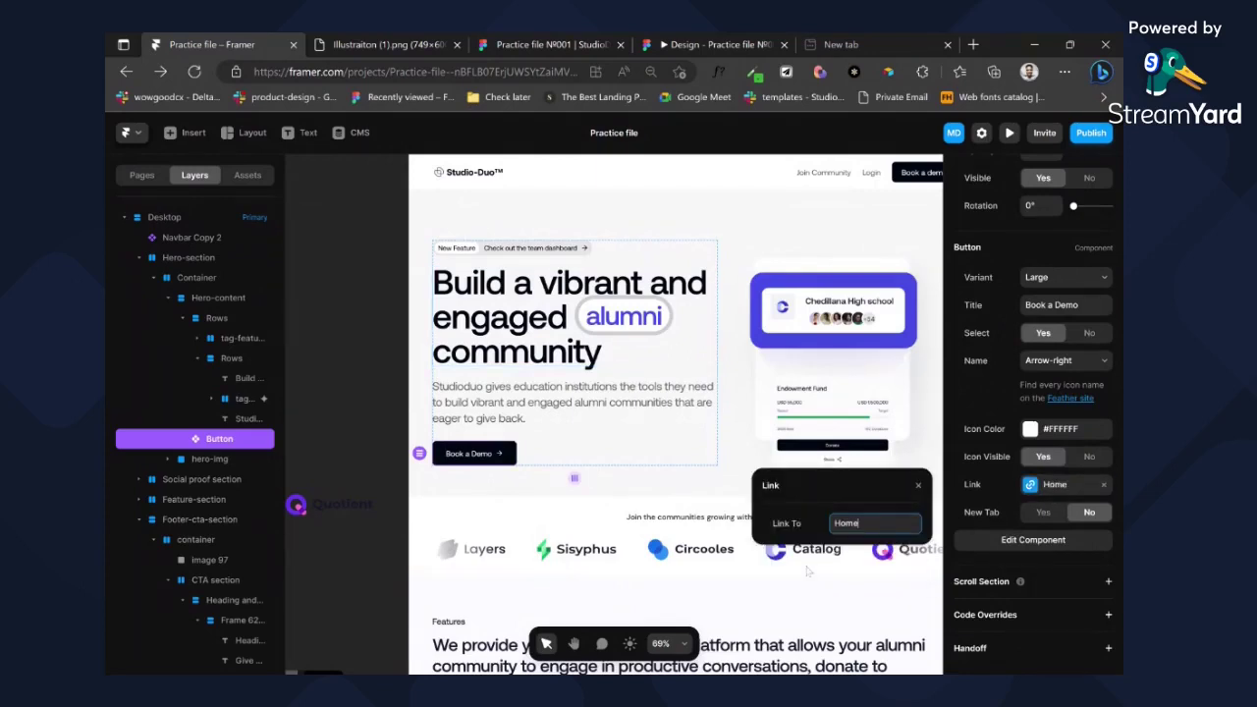
{"action": "left_click", "coordinate": [1104, 485]}
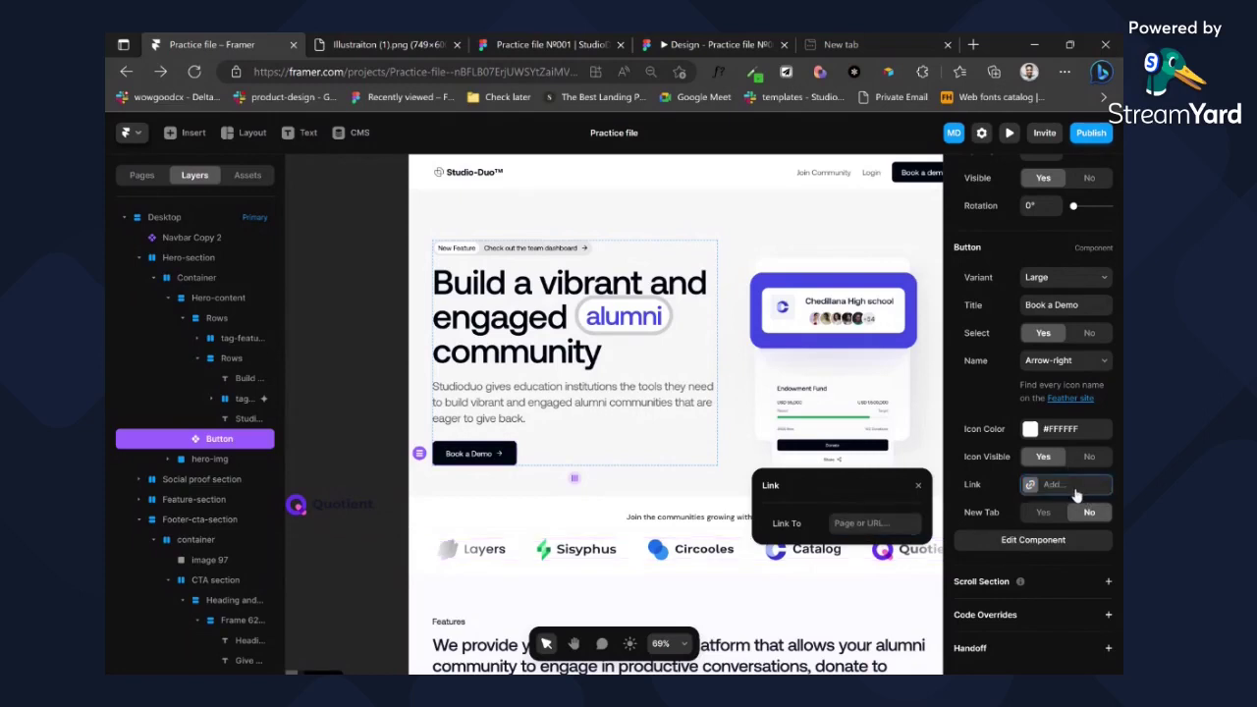
- Link the hero's Book a Demo button to madebyduo.com and make it open in a new tab
{"action": "left_click", "coordinate": [874, 523]}
{"action": "type", "text": "madebyduo.com"}
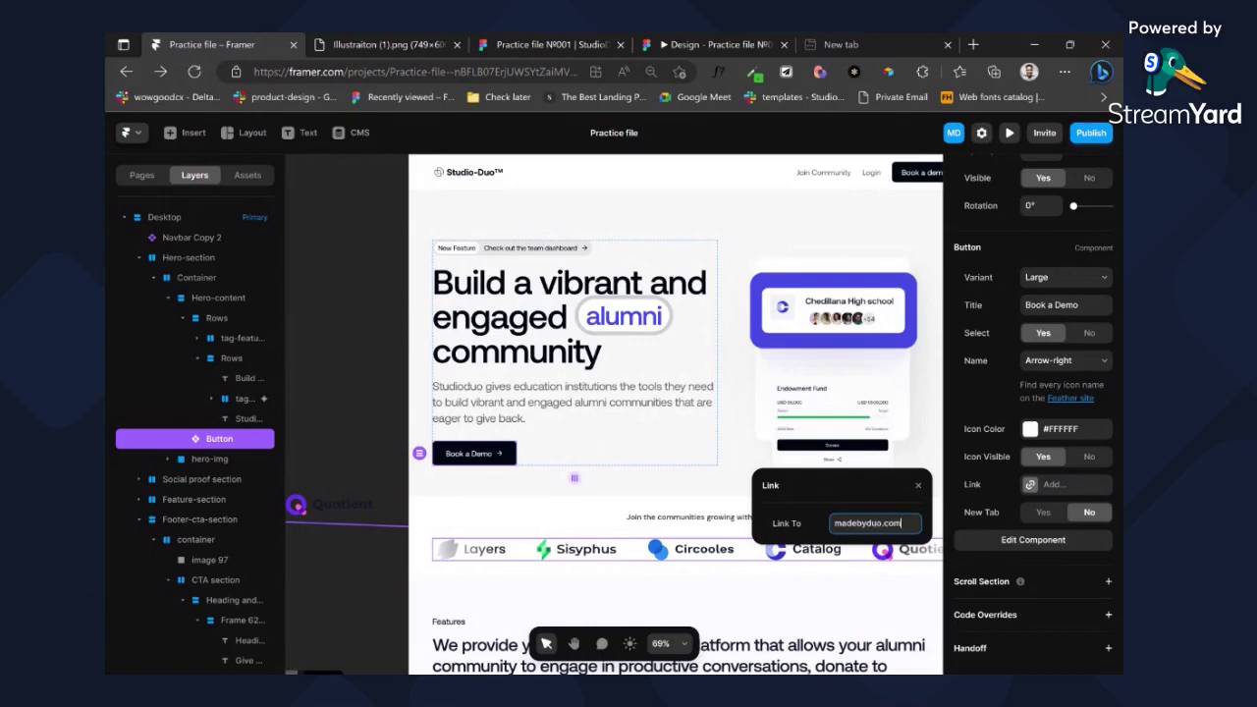
{"action": "key", "text": "Return"}
{"action": "left_click", "coordinate": [1046, 509]}
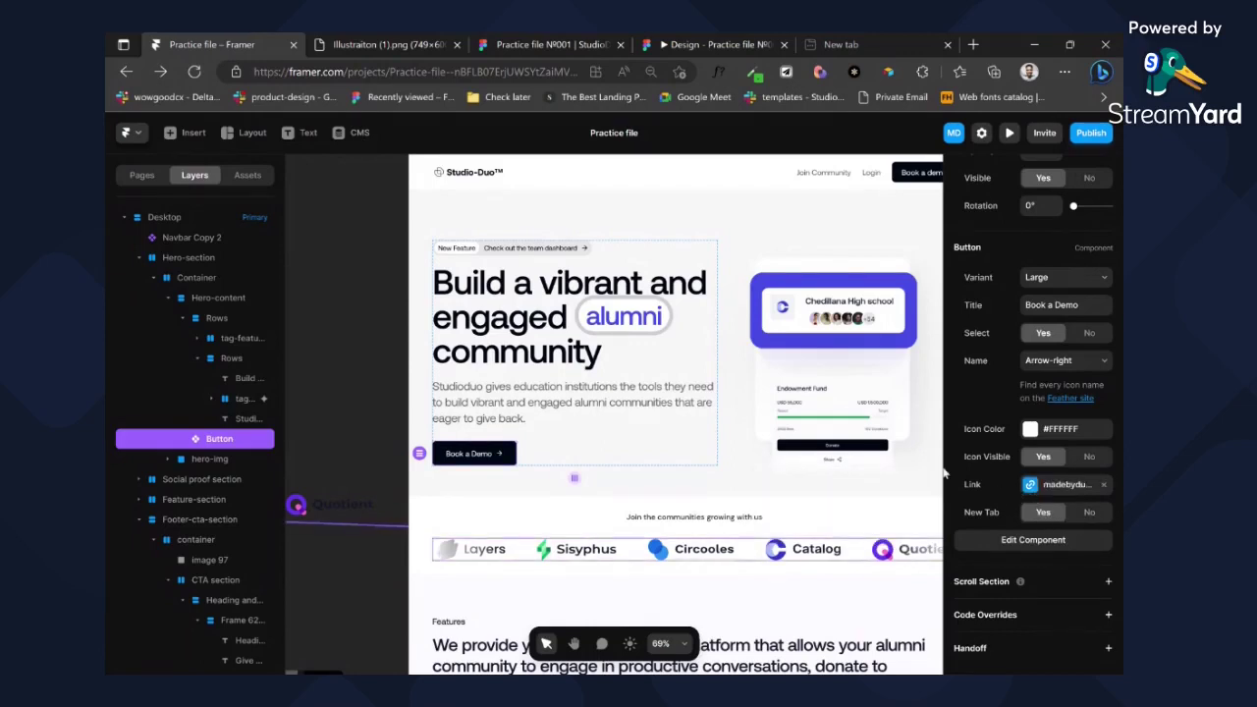
- Review the Home page down to the footer cards and compare the desktop, tablet and phone breakpoints
{"action": "scroll", "coordinate": [726, 462], "scroll_direction": "down", "scroll_amount": 2}
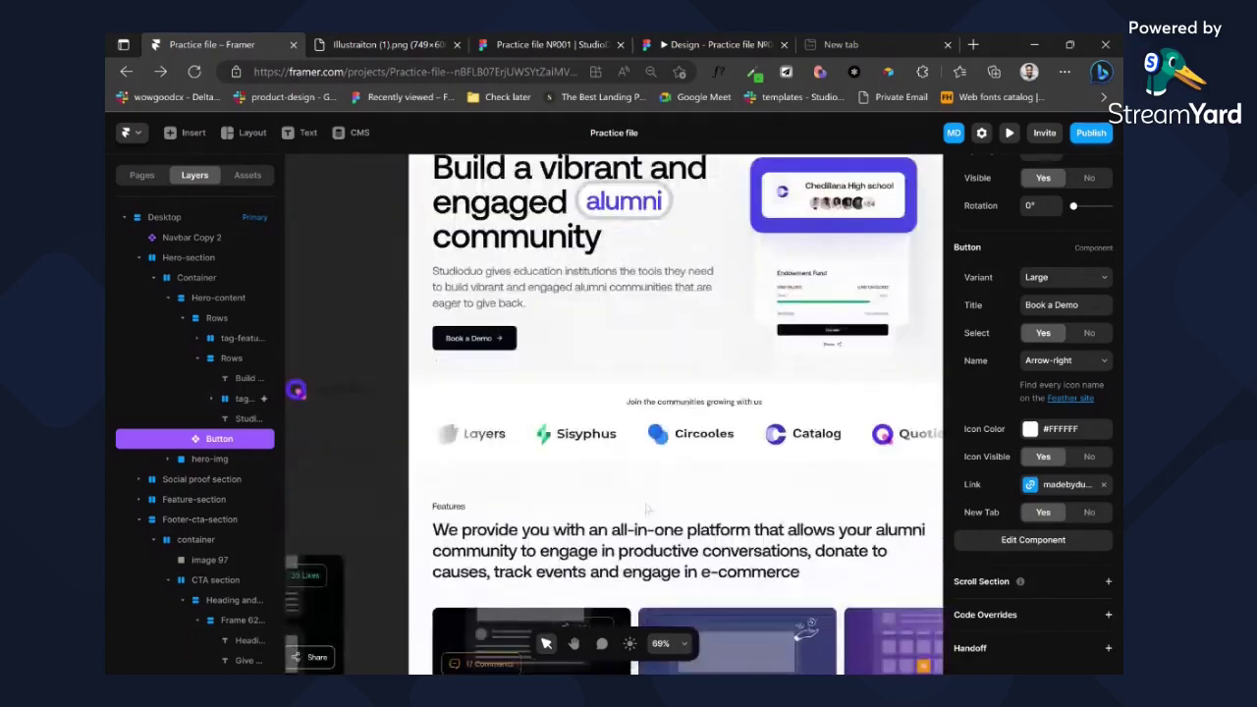
{"action": "scroll", "coordinate": [726, 458], "scroll_direction": "down", "scroll_amount": 5}
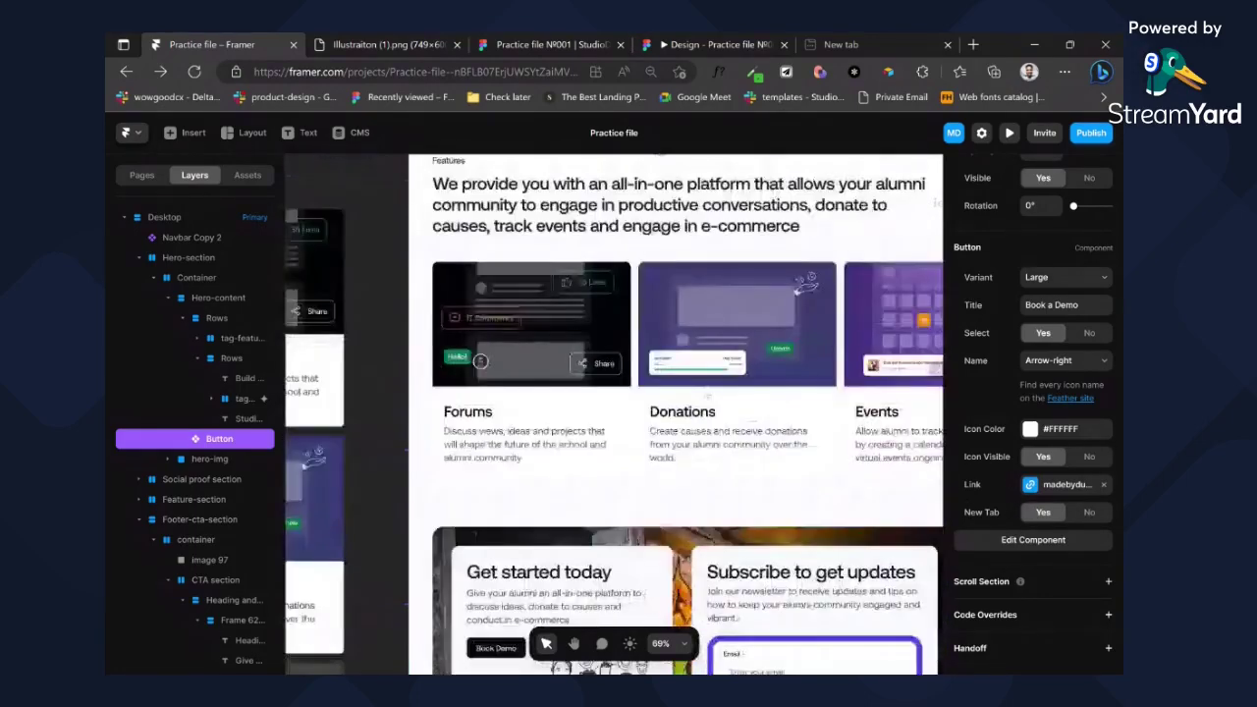
{"action": "scroll", "coordinate": [715, 385], "scroll_direction": "right", "scroll_amount": 3}
{"action": "scroll", "coordinate": [715, 386], "scroll_direction": "down", "scroll_amount": 3}
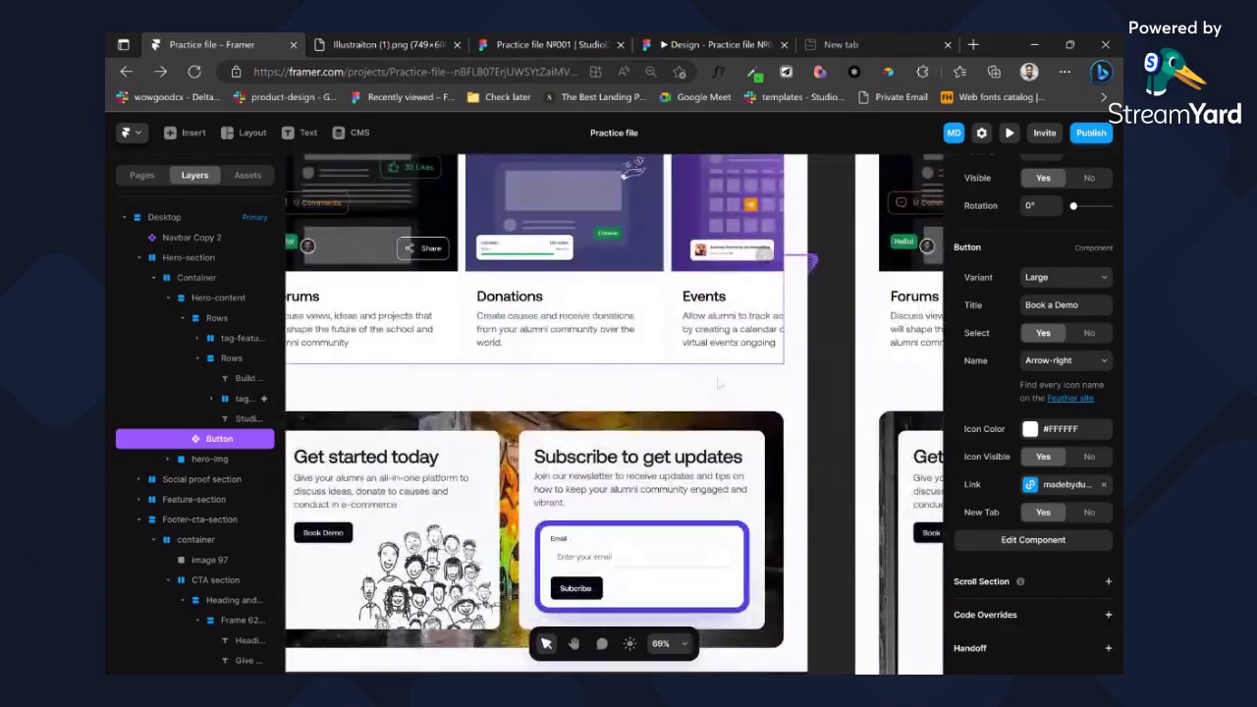
{"action": "scroll", "coordinate": [715, 386], "scroll_direction": "left", "scroll_amount": 2}
{"action": "scroll", "coordinate": [594, 420], "scroll_direction": "down", "scroll_amount": 5}
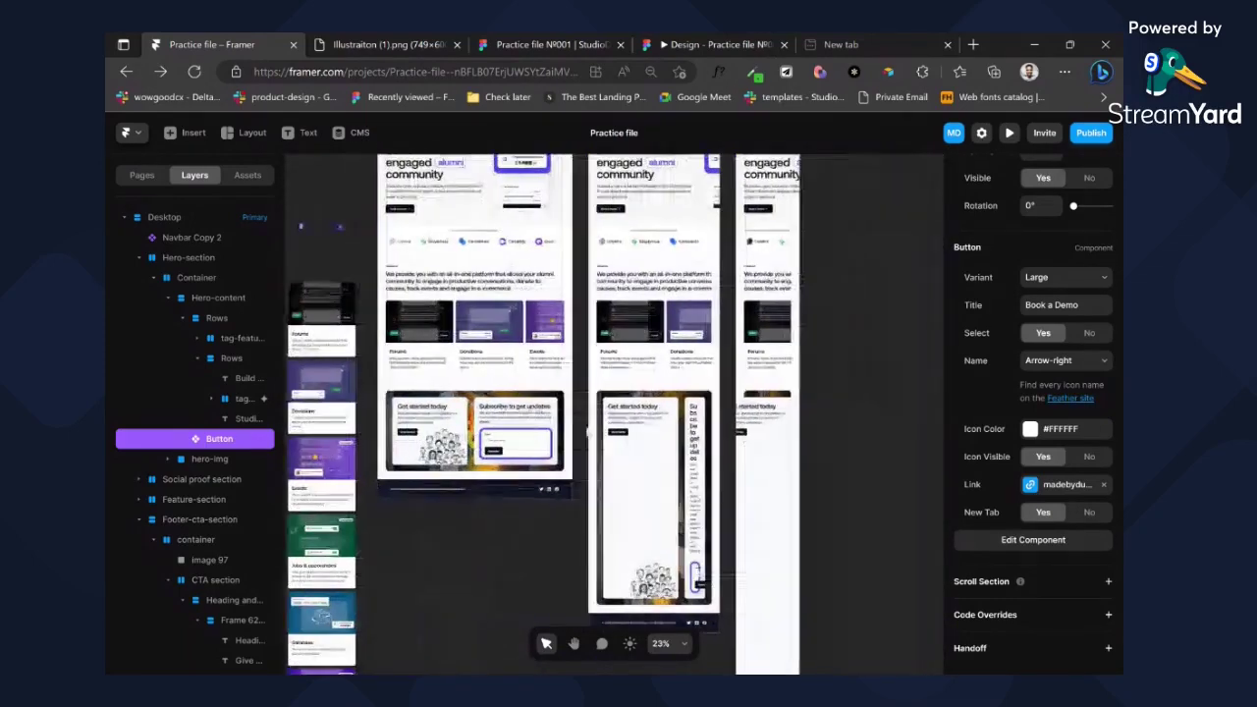
{"action": "scroll", "coordinate": [667, 383], "scroll_direction": "up", "scroll_amount": 2}
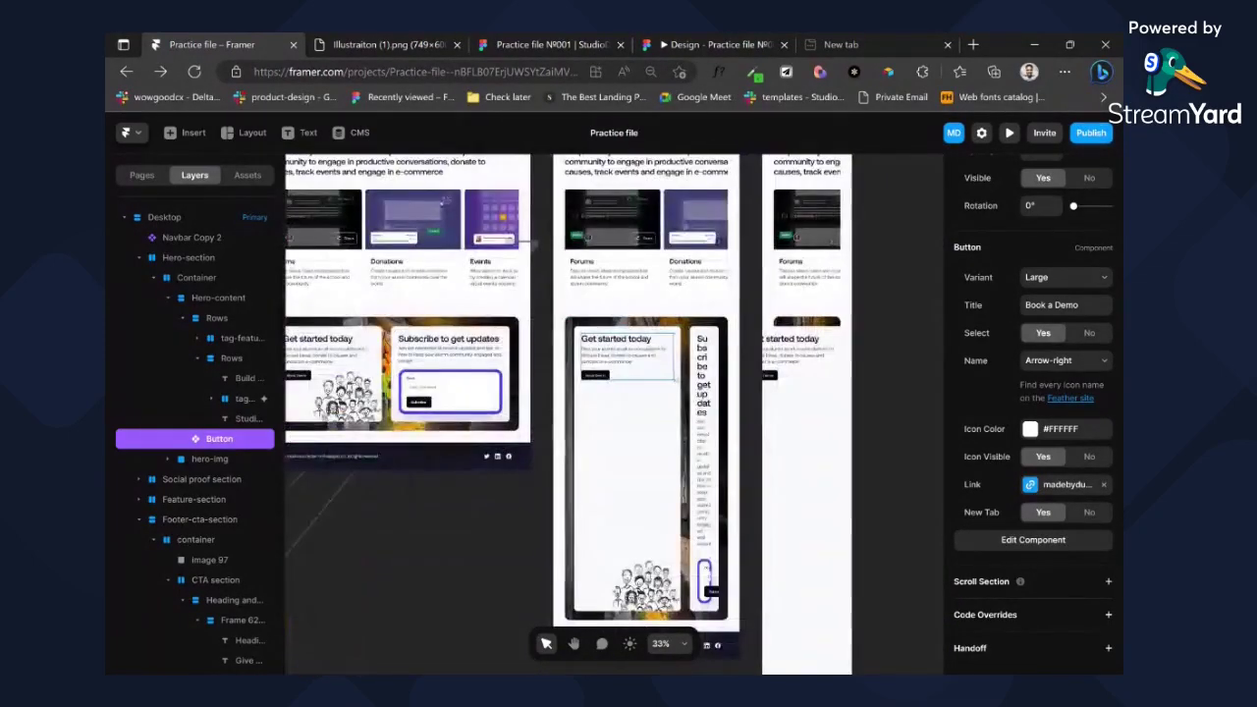
{"action": "scroll", "coordinate": [667, 383], "scroll_direction": "down", "scroll_amount": 3}
{"action": "scroll", "coordinate": [666, 382], "scroll_direction": "down", "scroll_amount": 2}
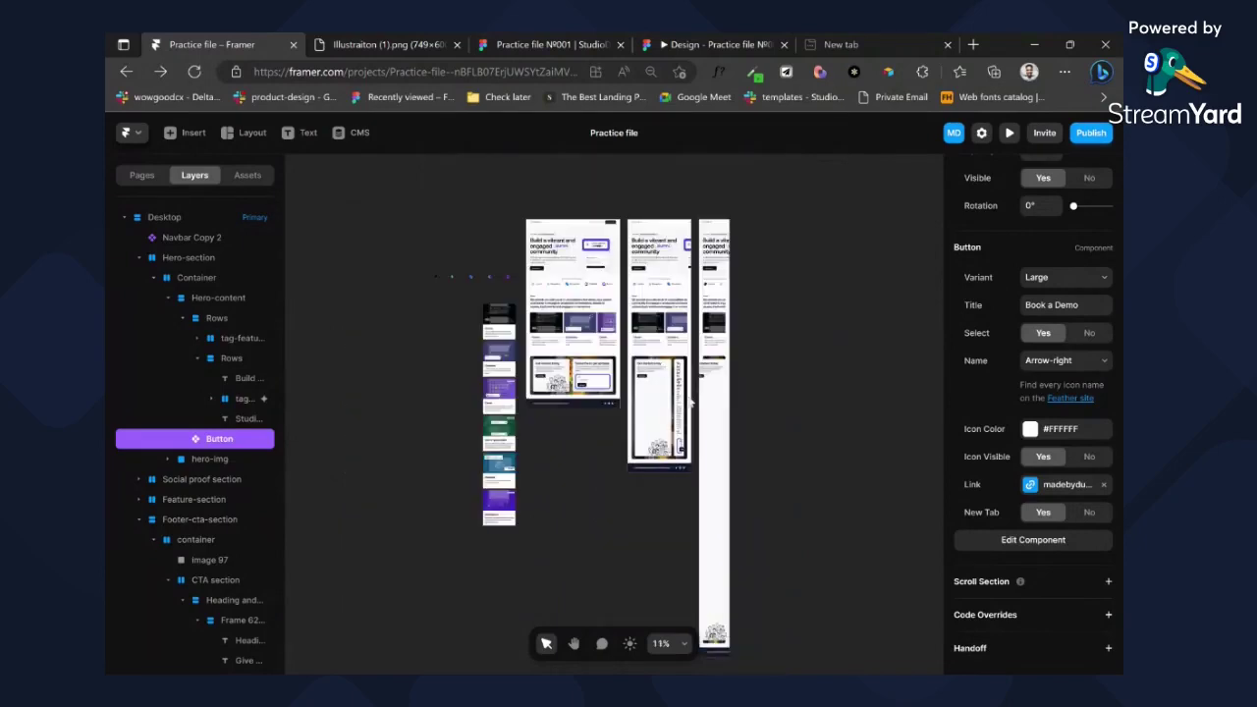
{"action": "scroll", "coordinate": [691, 401], "scroll_direction": "up", "scroll_amount": 5}
- Select the navbar on the tablet breakpoint and open its component for editing
{"action": "left_click", "coordinate": [692, 261]}
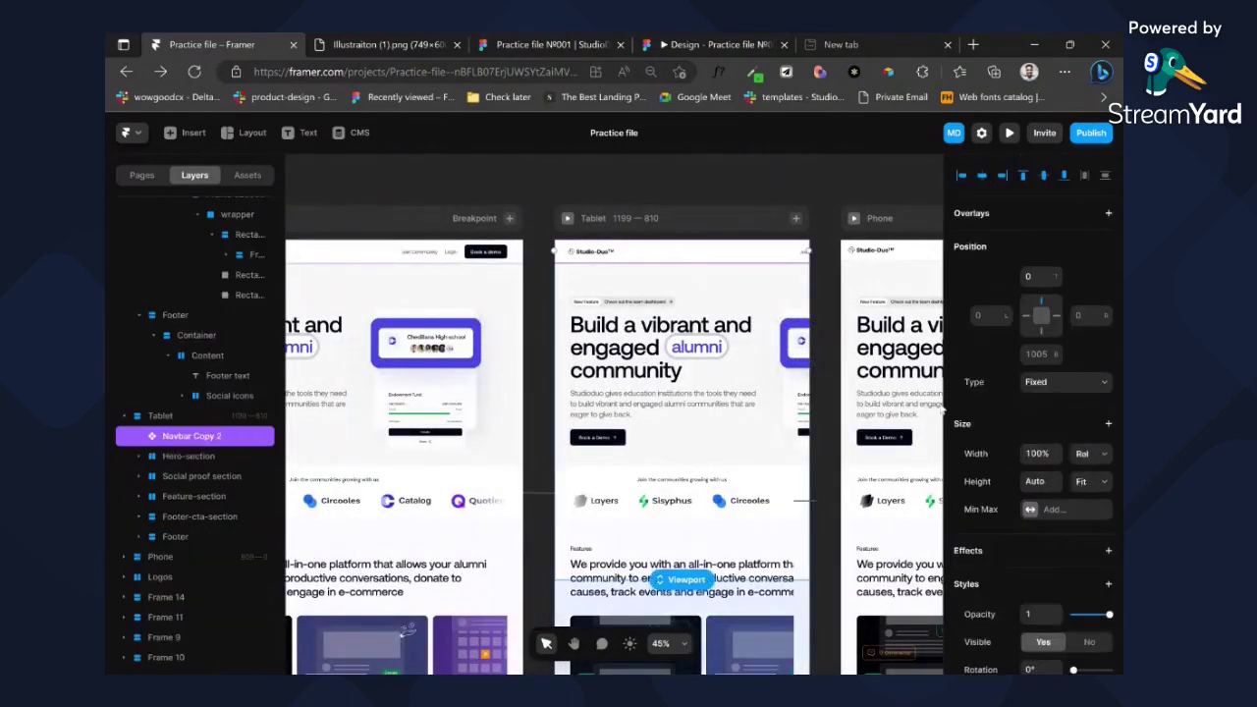
{"action": "scroll", "coordinate": [1002, 462], "scroll_direction": "down", "scroll_amount": 5}
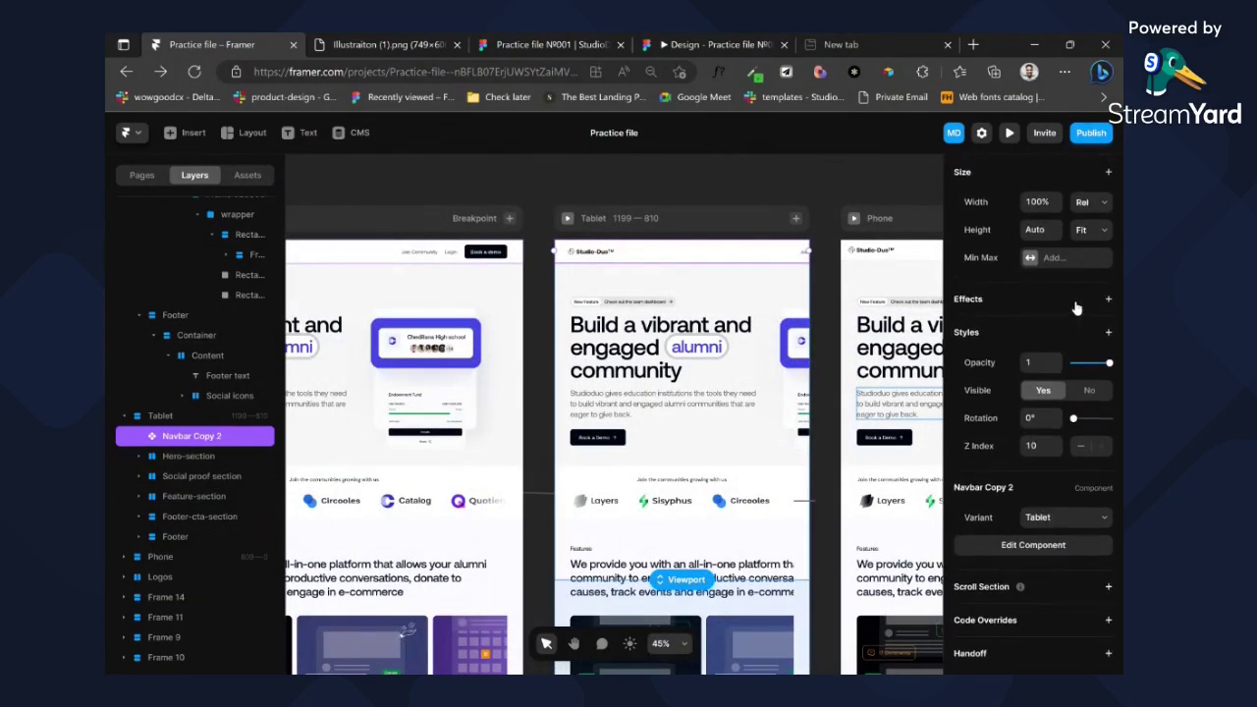
{"action": "scroll", "coordinate": [1077, 393], "scroll_direction": "up", "scroll_amount": 5}
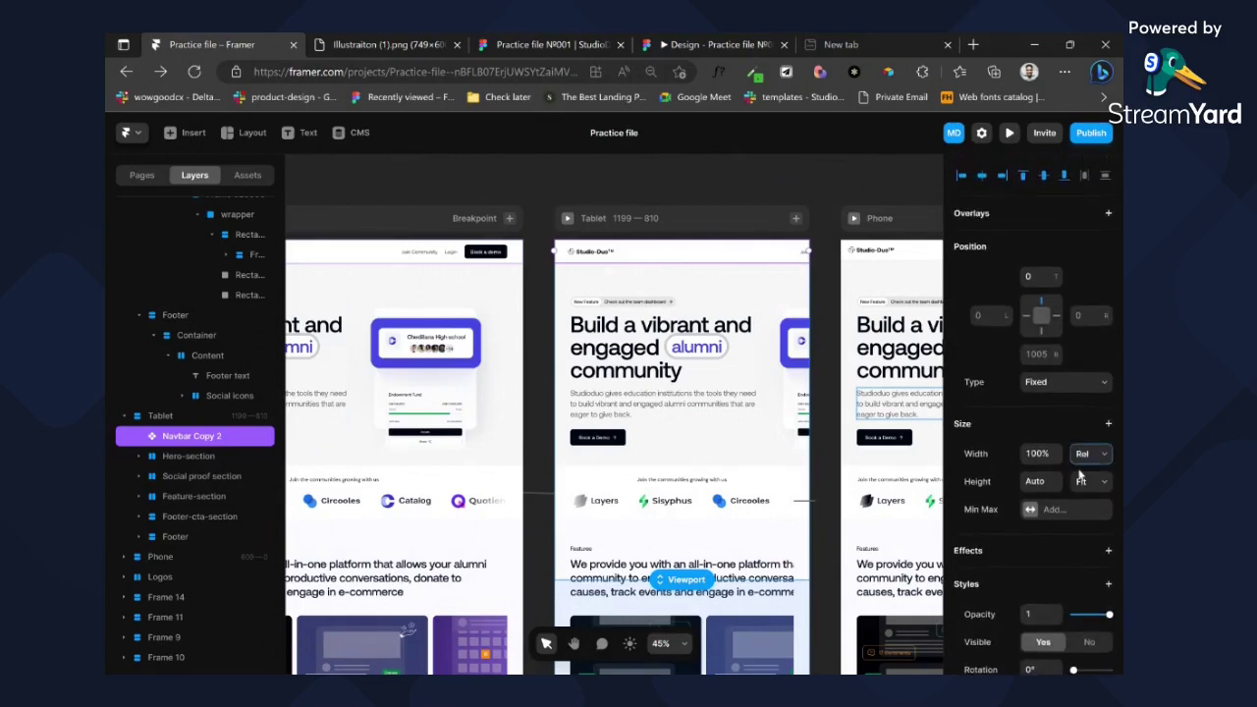
{"action": "double_click", "coordinate": [762, 255]}
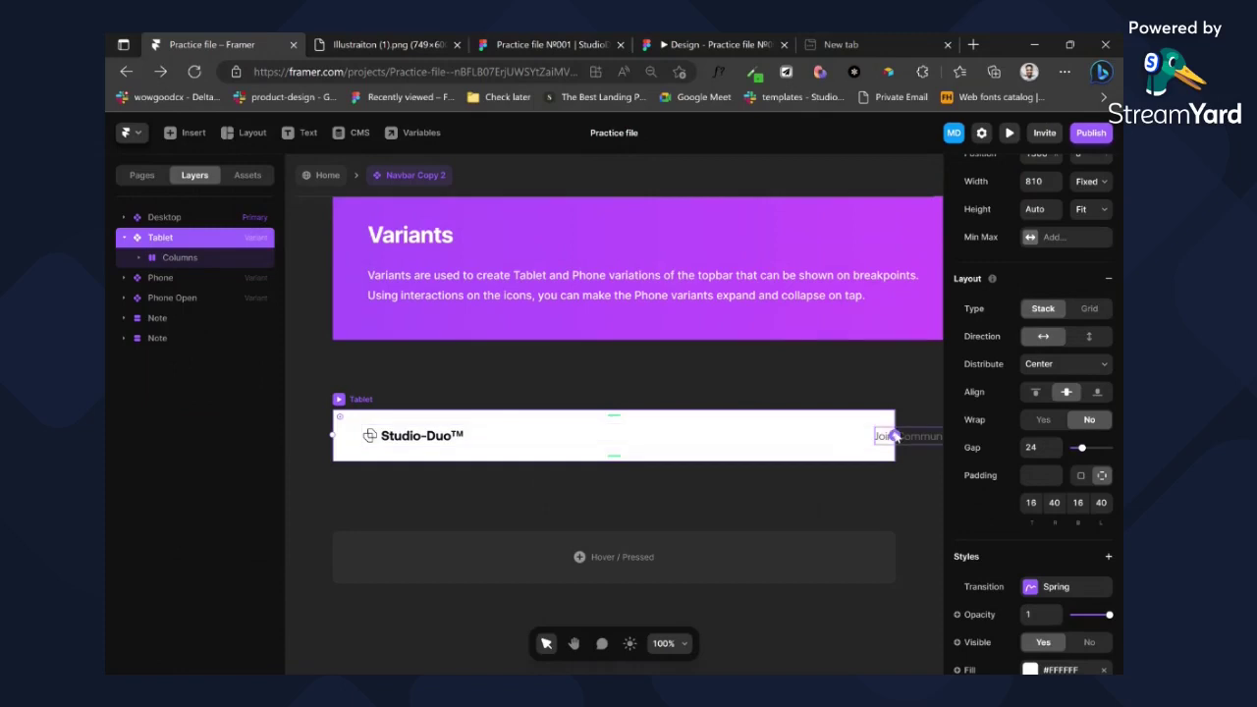
- In the navbar's Tablet variant, set the Title and Icon stack's width to Fill and its distribution to Start
{"action": "left_click", "coordinate": [807, 438]}
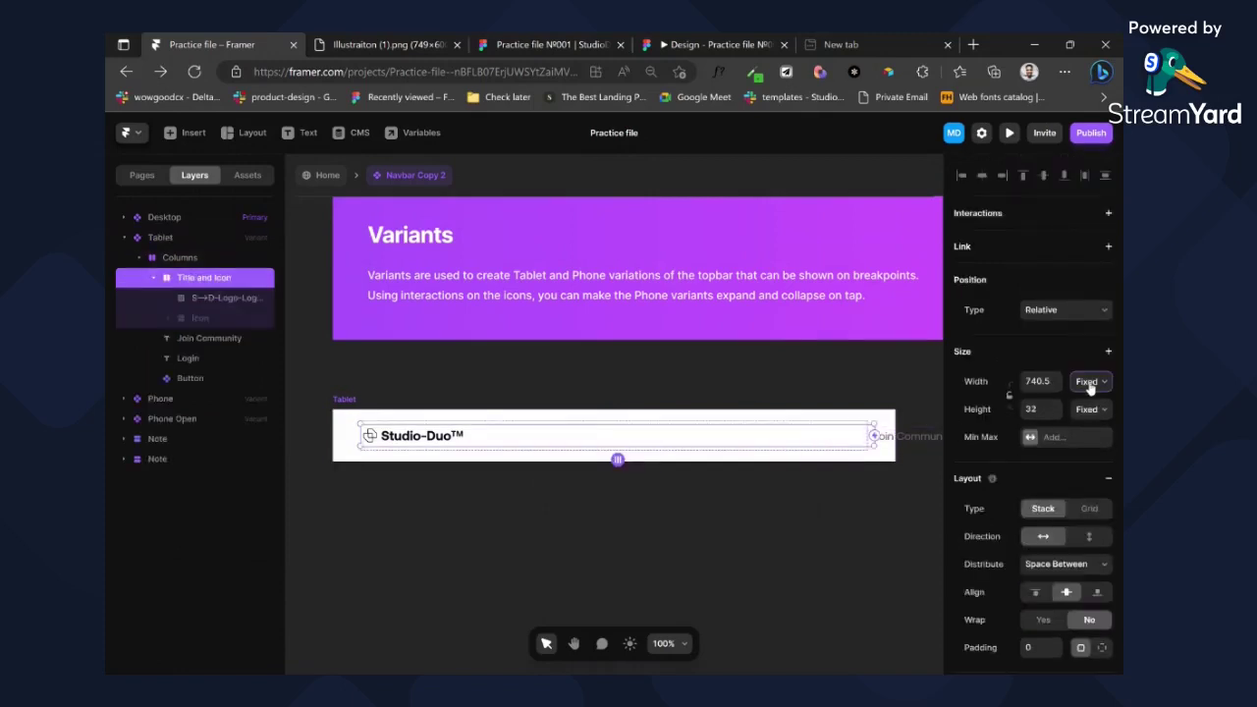
{"action": "left_click", "coordinate": [1088, 423]}
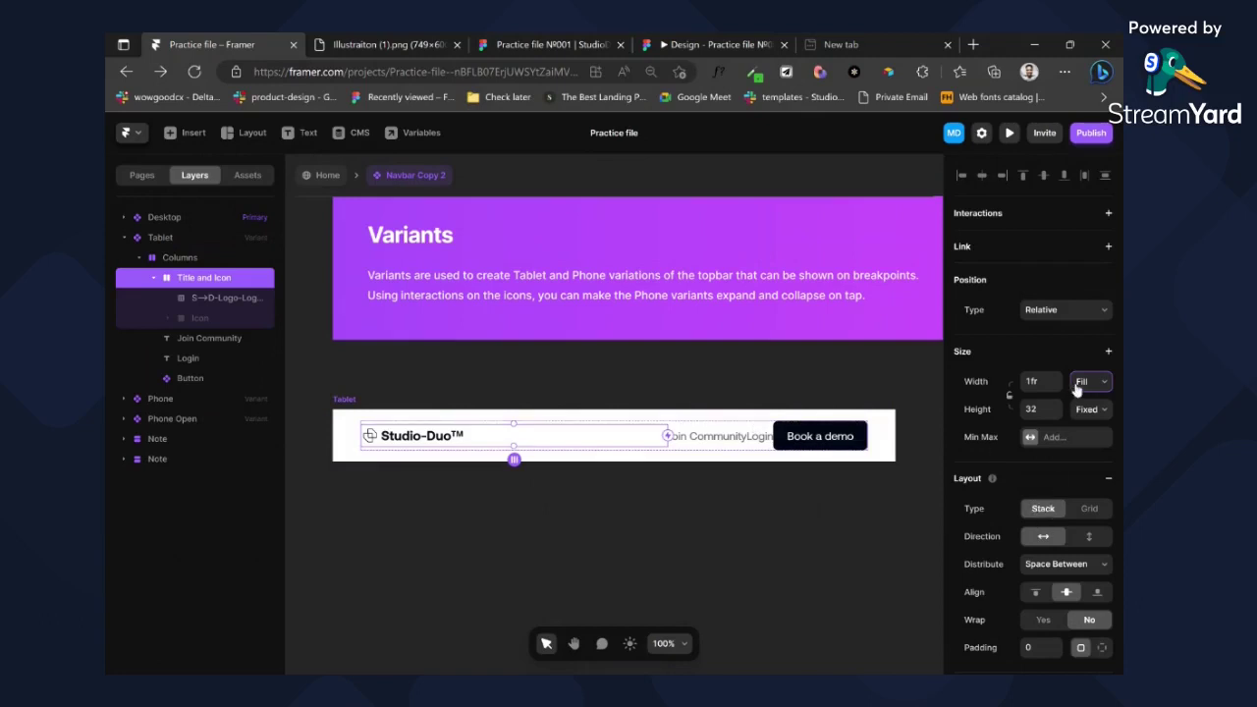
{"action": "left_click", "coordinate": [1091, 435]}
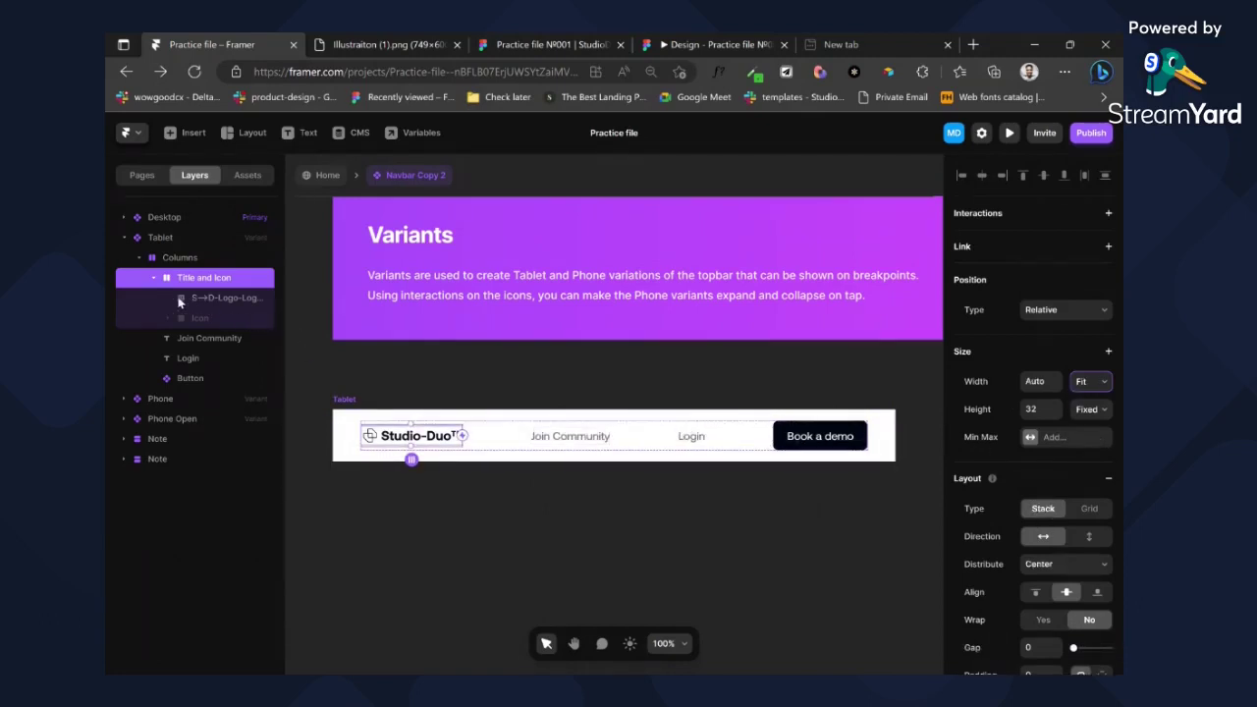
{"action": "left_click", "coordinate": [153, 283]}
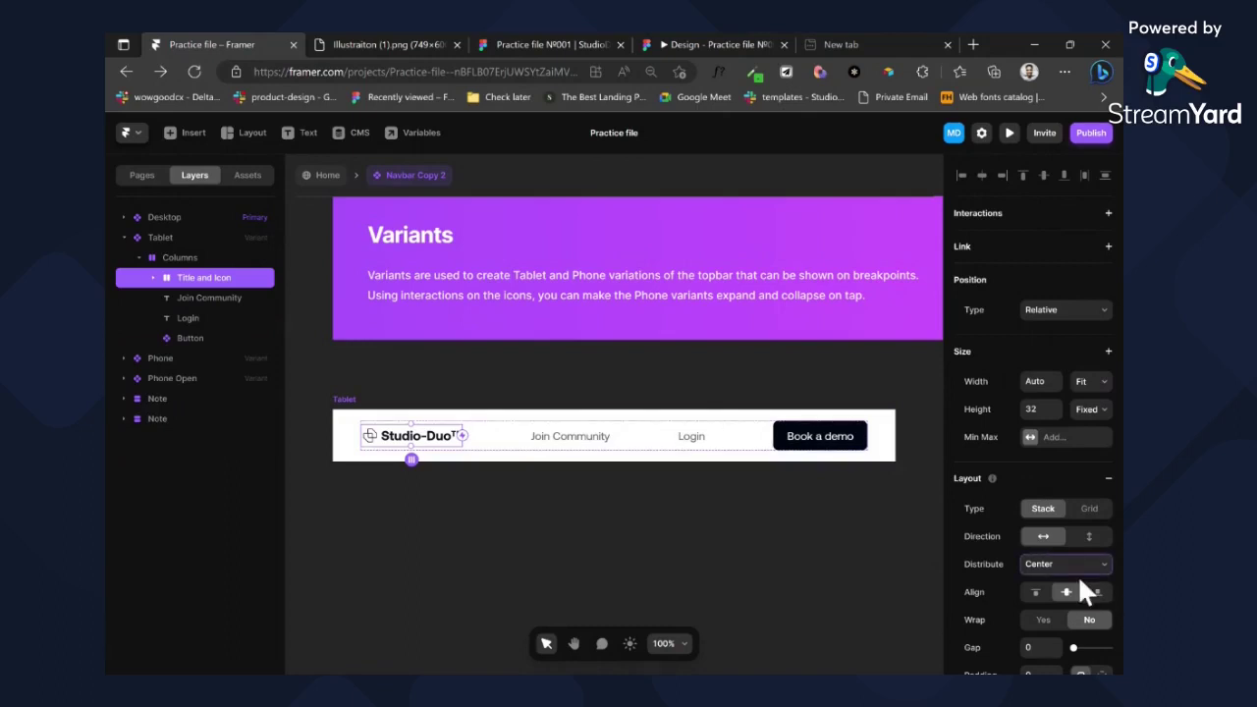
{"action": "left_click", "coordinate": [1088, 386]}
{"action": "left_click", "coordinate": [1084, 419]}
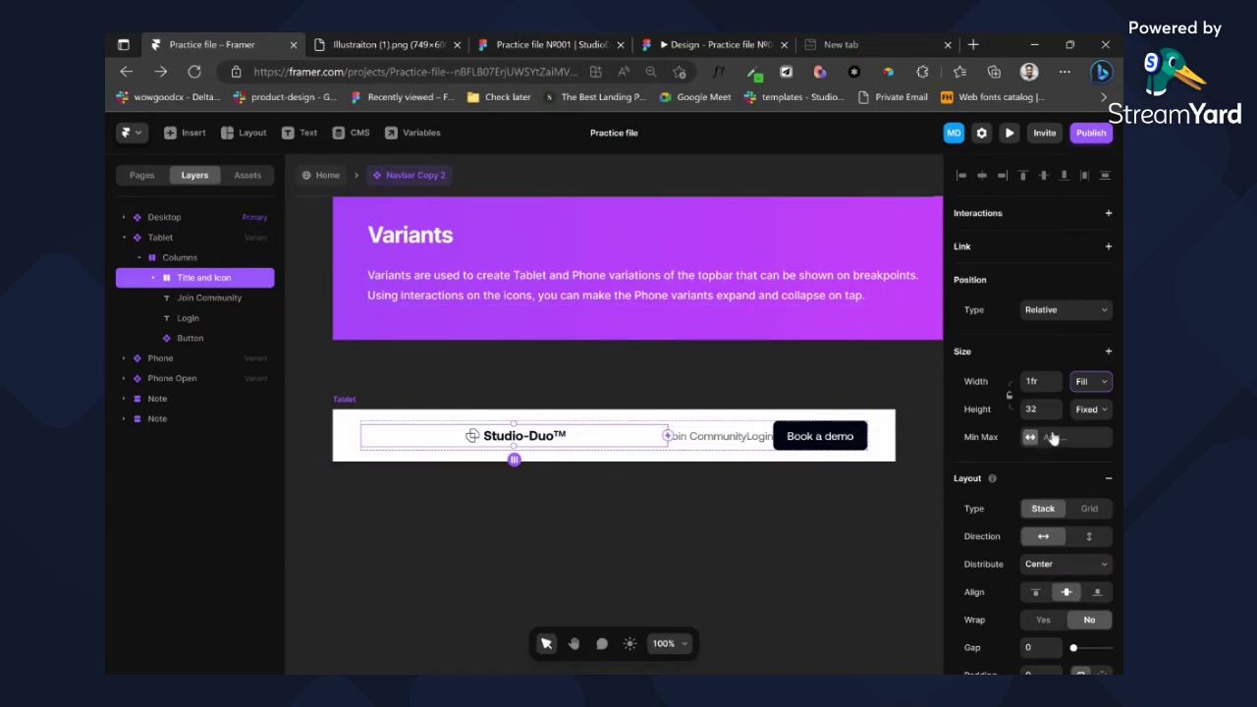
{"action": "left_click", "coordinate": [1048, 592]}
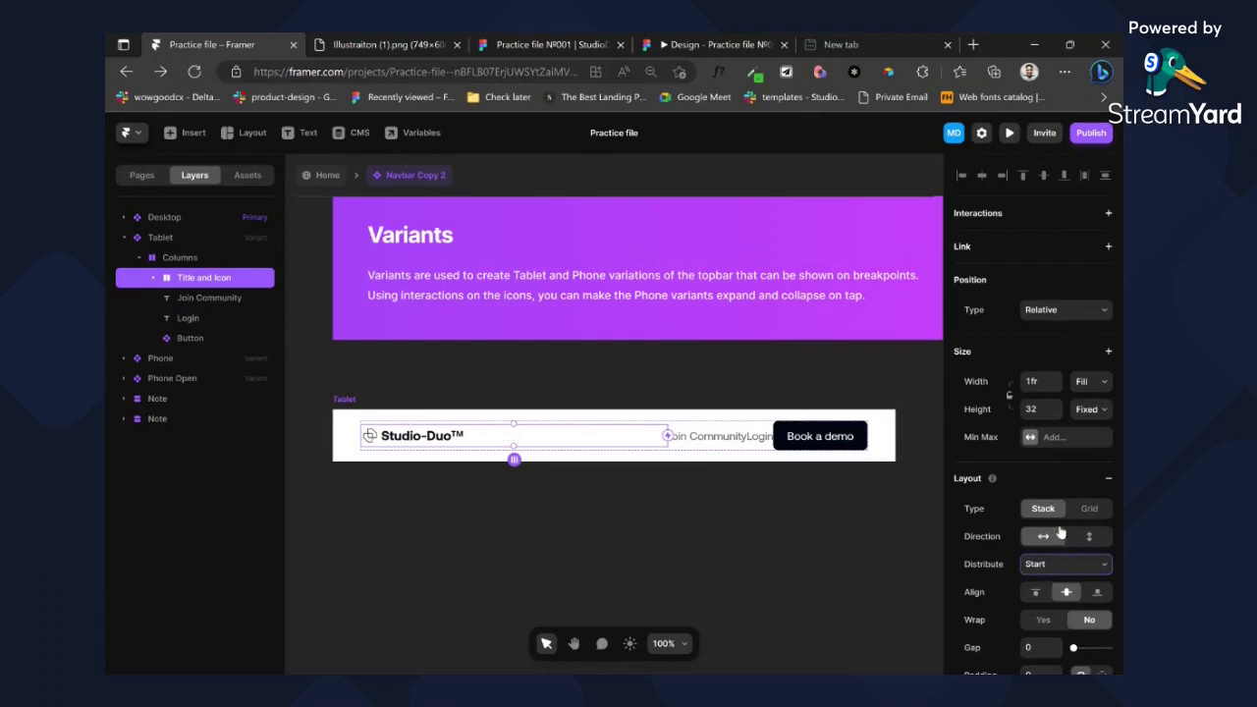
- Inspect the Desktop variant's Title and Icon stack and Join Community link for comparison
{"action": "scroll", "coordinate": [787, 473], "scroll_direction": "left", "scroll_amount": 10}
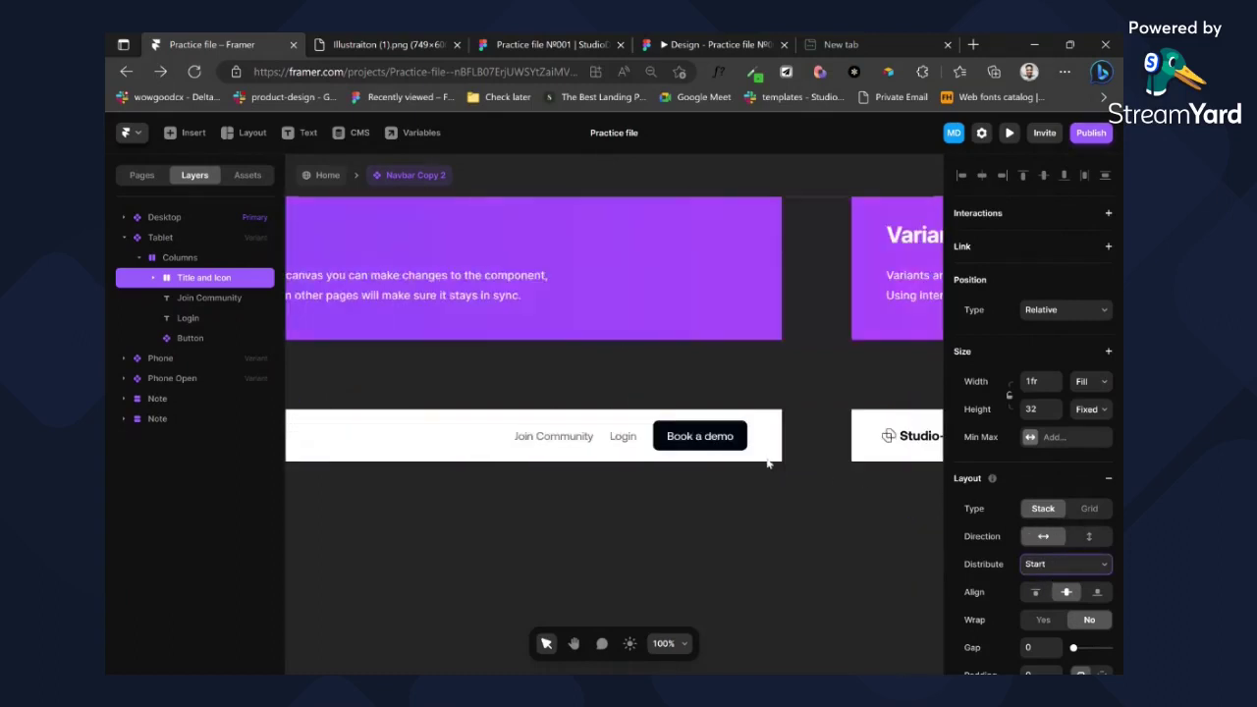
{"action": "left_click", "coordinate": [531, 439]}
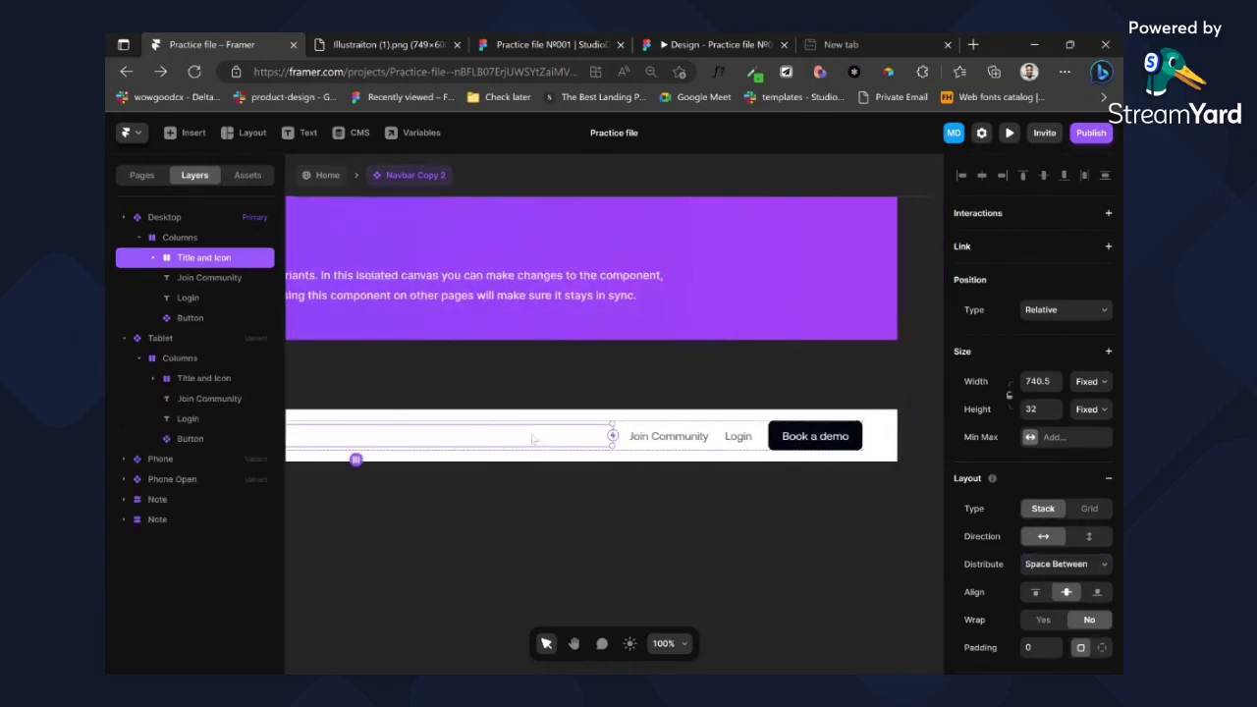
{"action": "left_click", "coordinate": [723, 432]}
{"action": "left_click", "coordinate": [706, 438]}
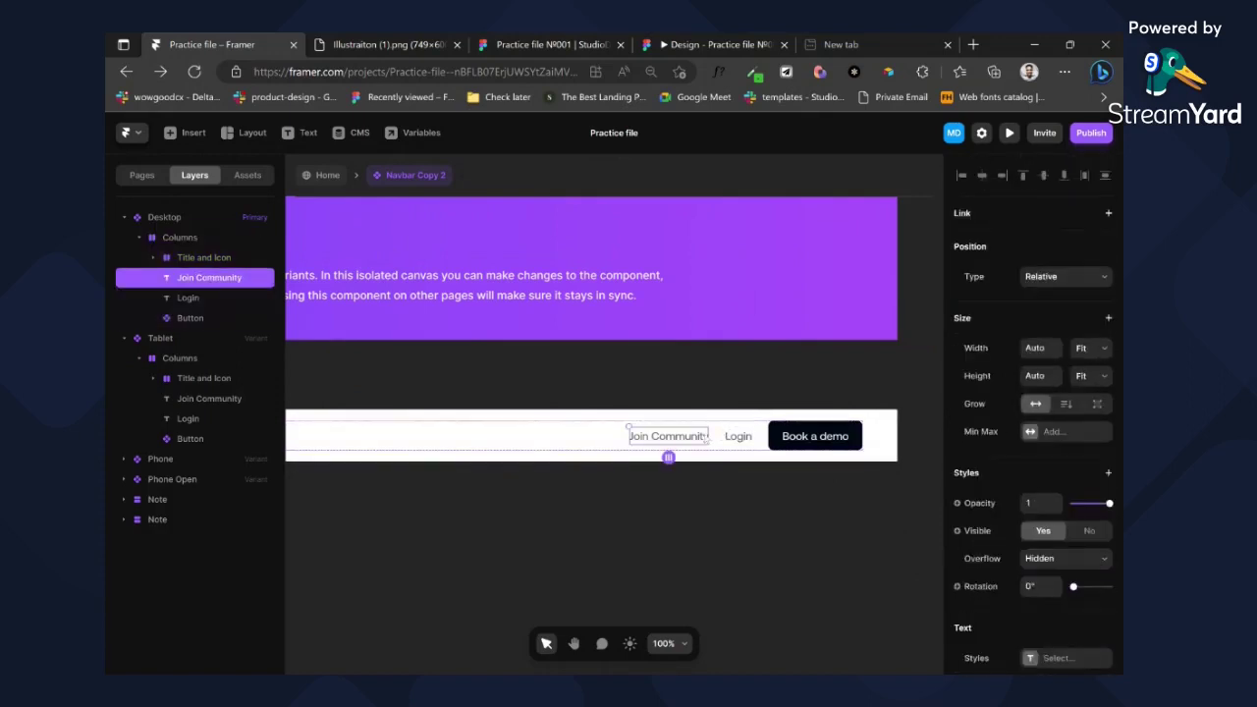
{"action": "scroll", "coordinate": [757, 439], "scroll_direction": "right", "scroll_amount": 4}
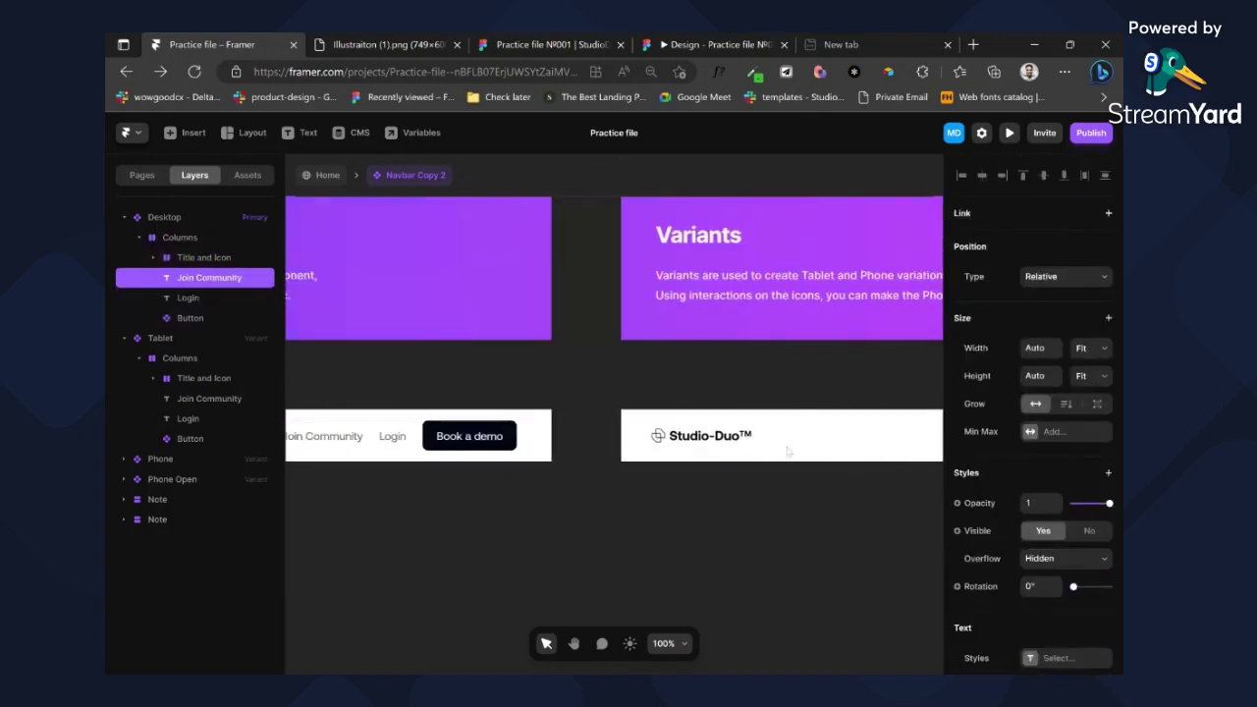
- Set the Tablet variant's Columns stack to Start distribution with a gap of 24
{"action": "left_click", "coordinate": [848, 446]}
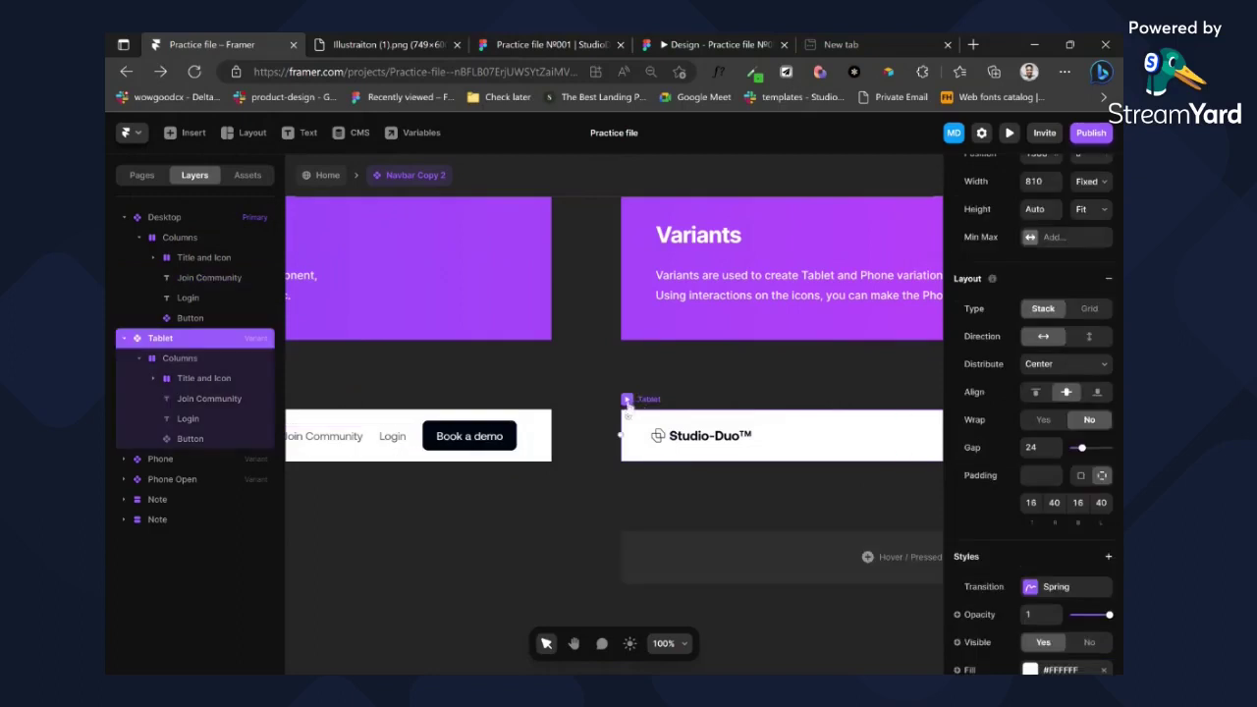
{"action": "left_click", "coordinate": [854, 438]}
{"action": "left_click", "coordinate": [226, 359]}
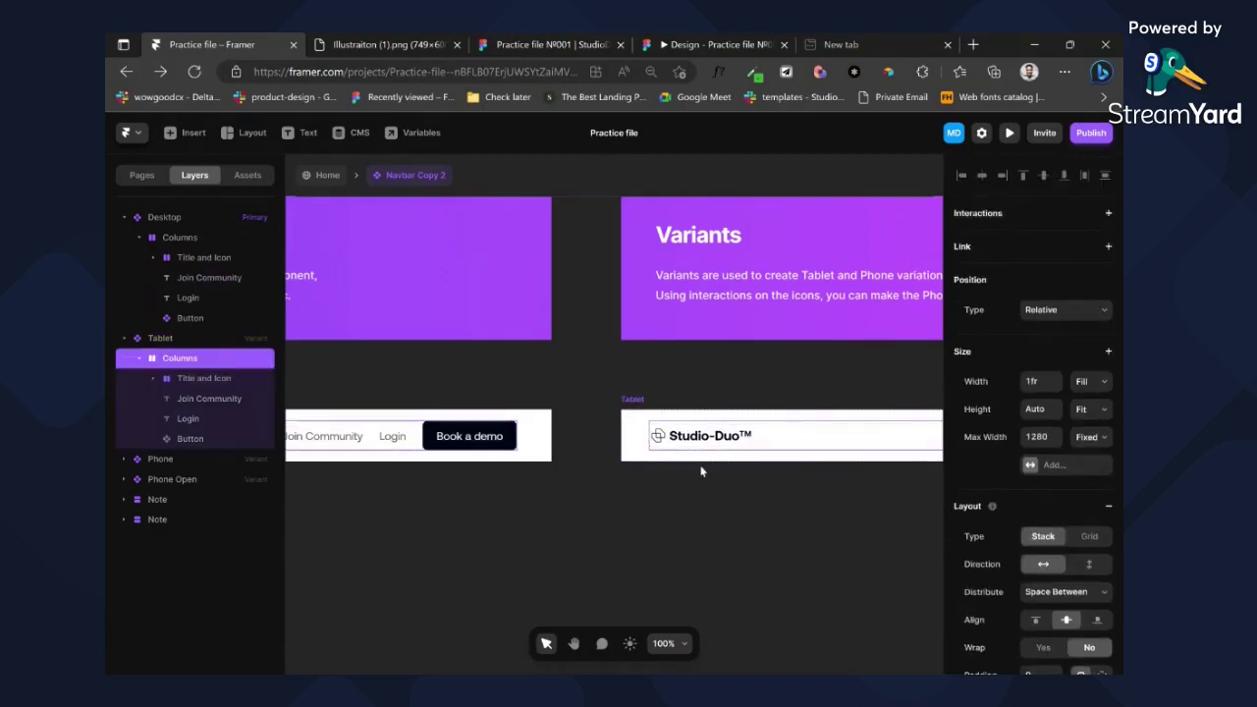
{"action": "scroll", "coordinate": [701, 472], "scroll_direction": "right", "scroll_amount": 3}
{"action": "scroll", "coordinate": [1031, 562], "scroll_direction": "down", "scroll_amount": 2}
{"action": "scroll", "coordinate": [1031, 563], "scroll_direction": "down", "scroll_amount": 3}
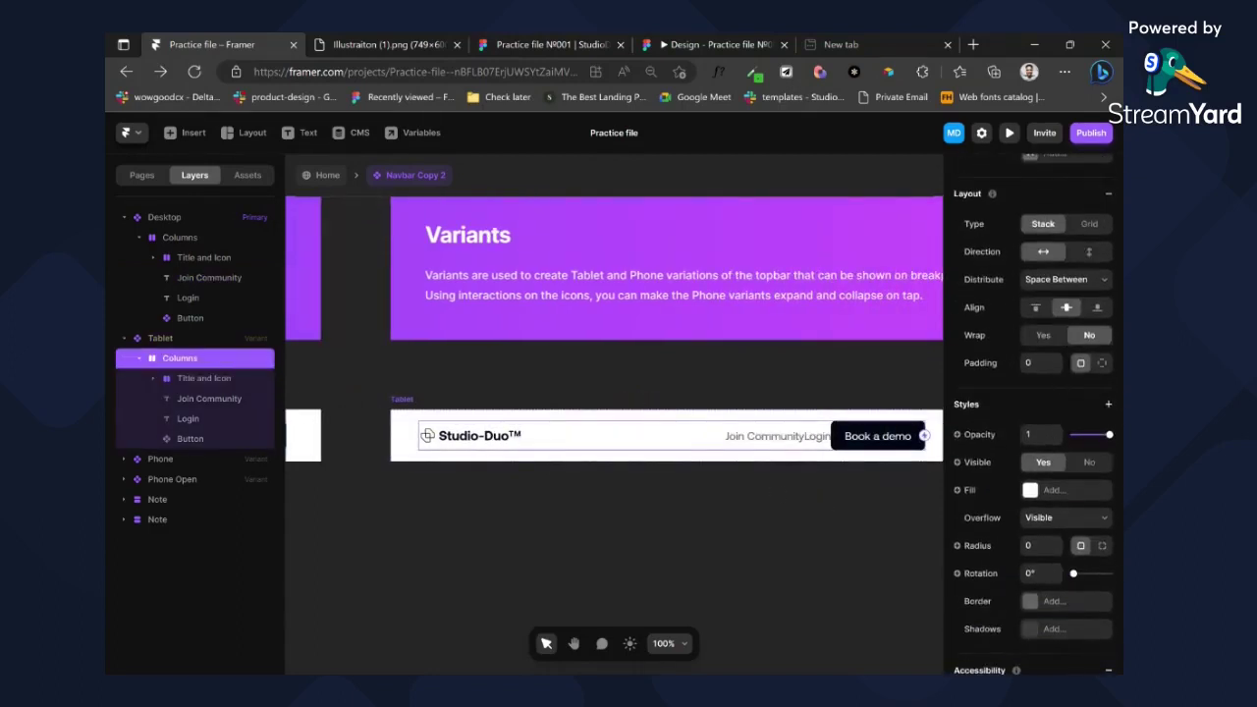
{"action": "left_click", "coordinate": [1066, 278]}
{"action": "left_click", "coordinate": [1063, 308]}
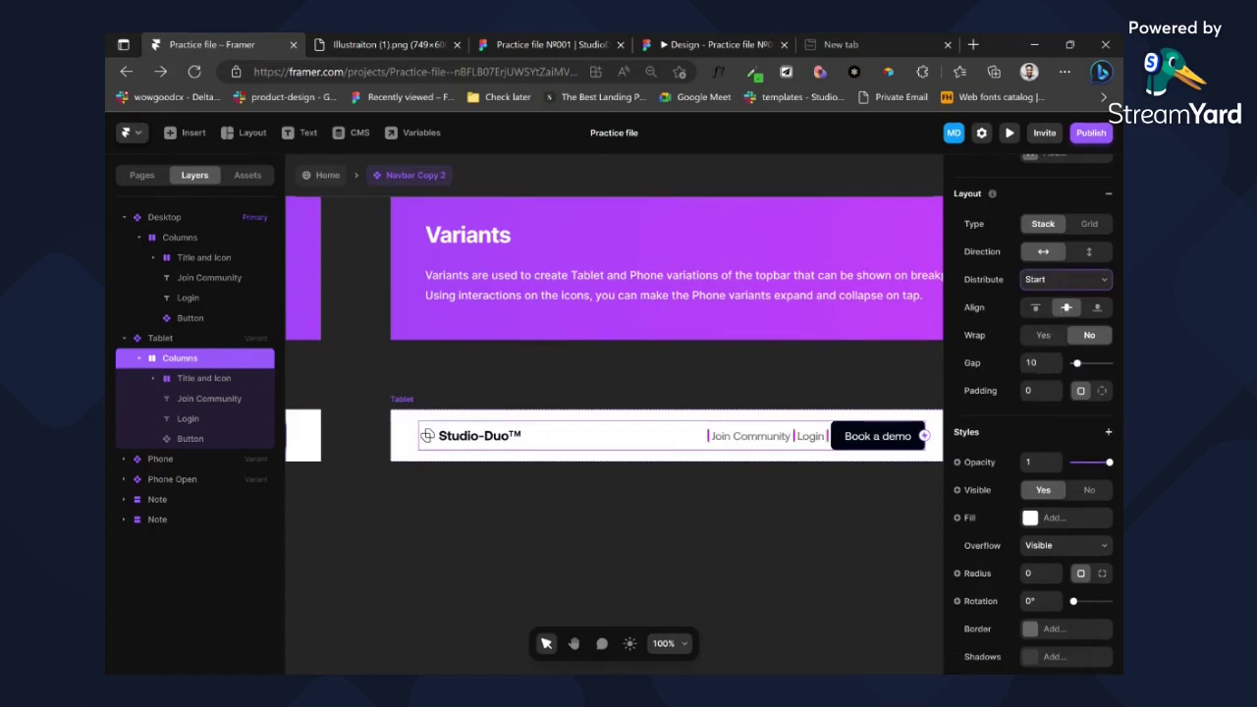
{"action": "left_click", "coordinate": [1037, 363]}
{"action": "type", "text": "24"}
- Return to the Home page and check the navbar on the tablet breakpoint
{"action": "scroll", "coordinate": [795, 383], "scroll_direction": "right", "scroll_amount": 10}
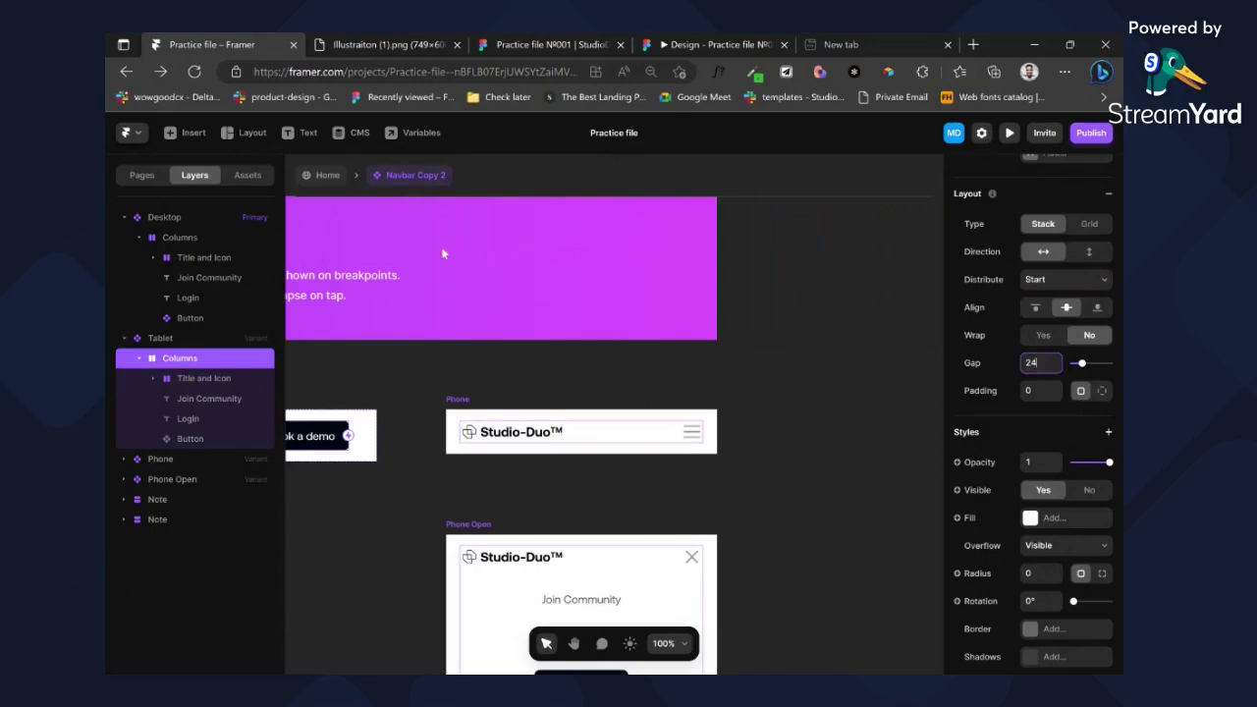
{"action": "left_click", "coordinate": [339, 177]}
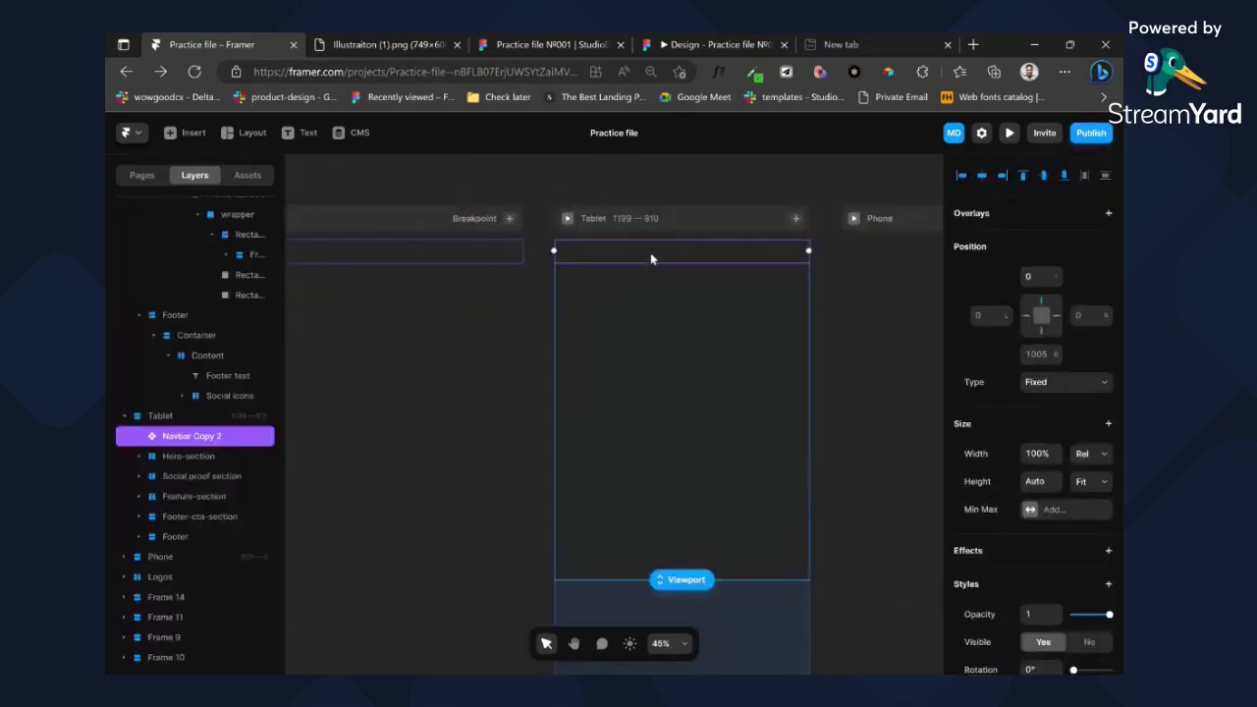
{"action": "scroll", "coordinate": [721, 252], "scroll_direction": "up", "scroll_amount": 5}
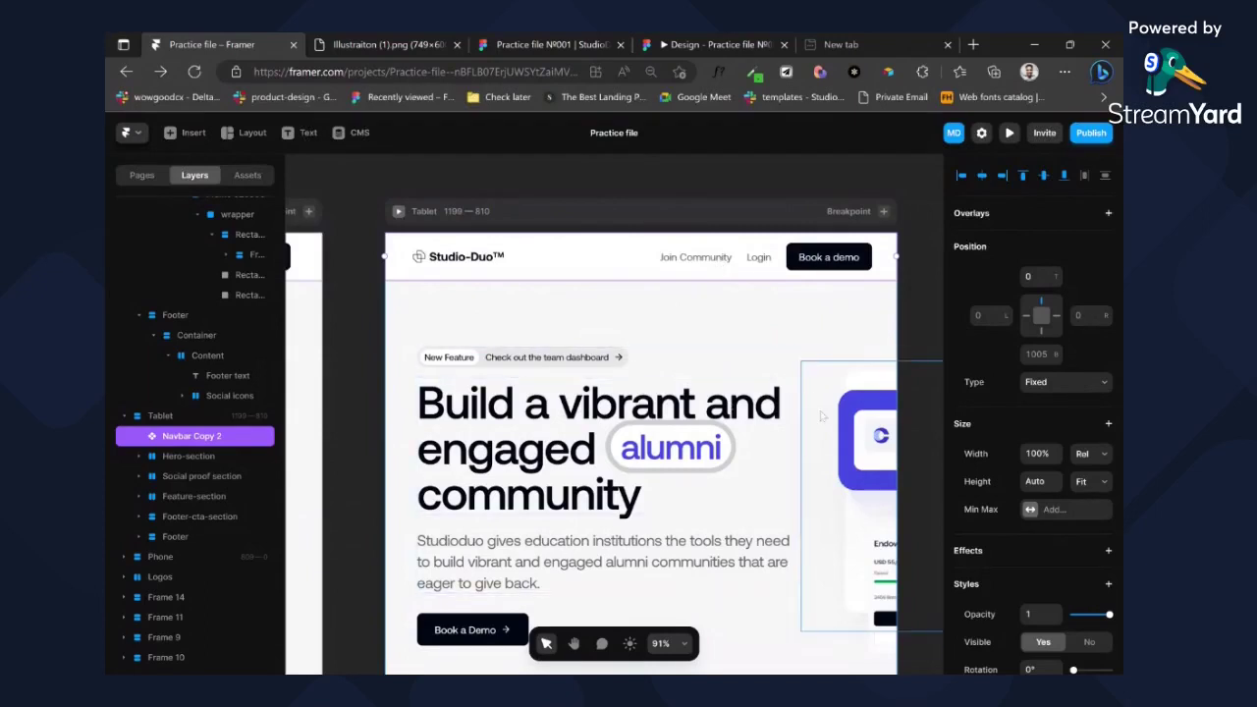
- Change the tablet hero section's Container to a vertical stack direction
{"action": "left_click", "coordinate": [807, 376]}
{"action": "scroll", "coordinate": [842, 393], "scroll_direction": "down", "scroll_amount": 1}
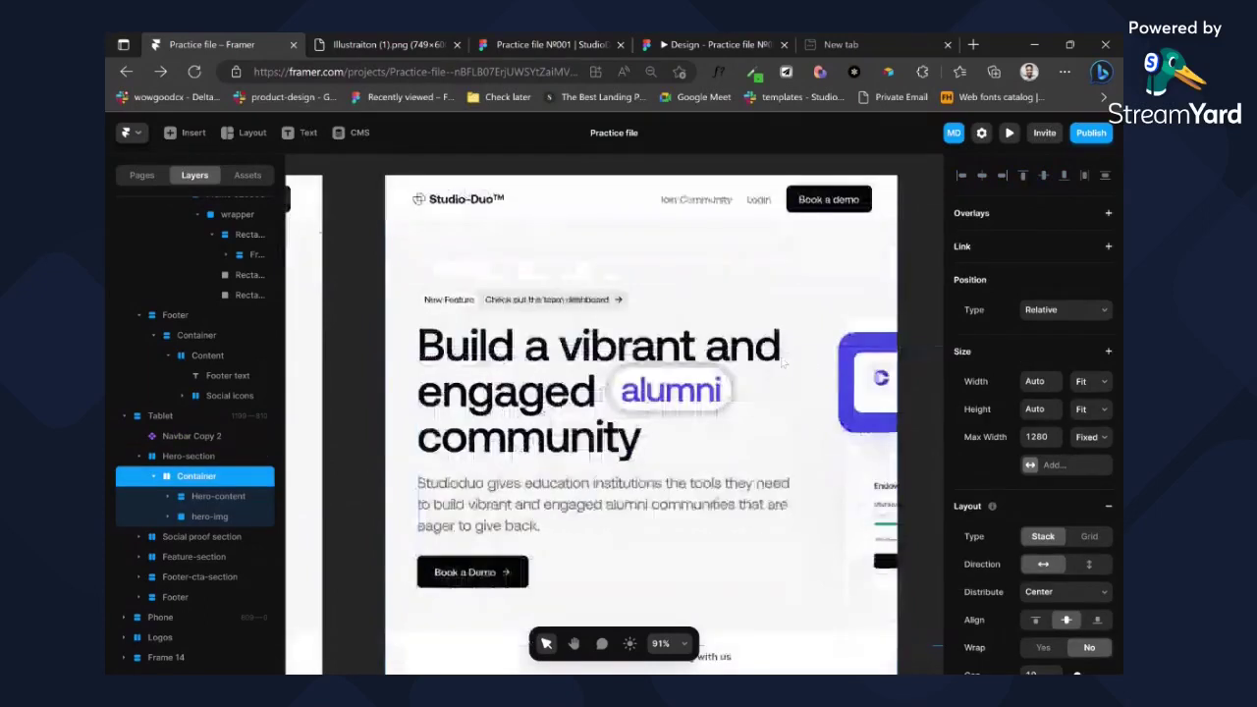
{"action": "scroll", "coordinate": [1093, 407], "scroll_direction": "down", "scroll_amount": 3}
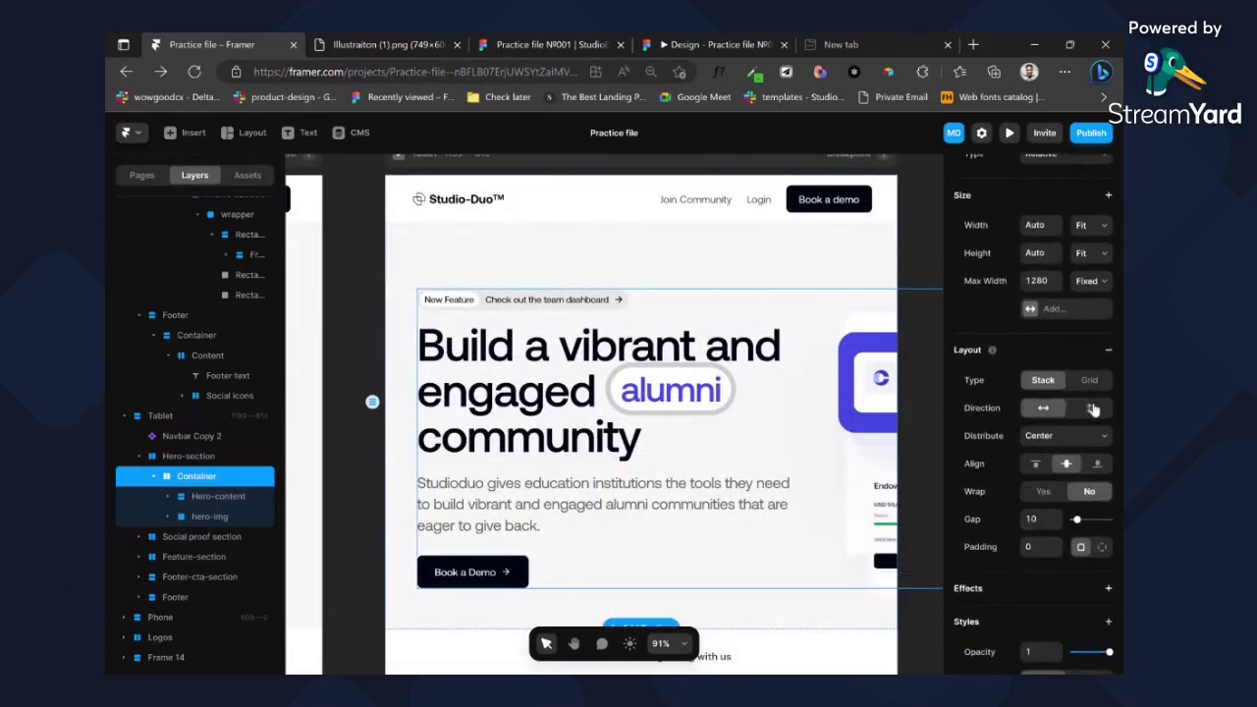
{"action": "left_click", "coordinate": [1093, 408]}
{"action": "scroll", "coordinate": [1025, 407], "scroll_direction": "down", "scroll_amount": 4}
{"action": "scroll", "coordinate": [801, 444], "scroll_direction": "down", "scroll_amount": 2}
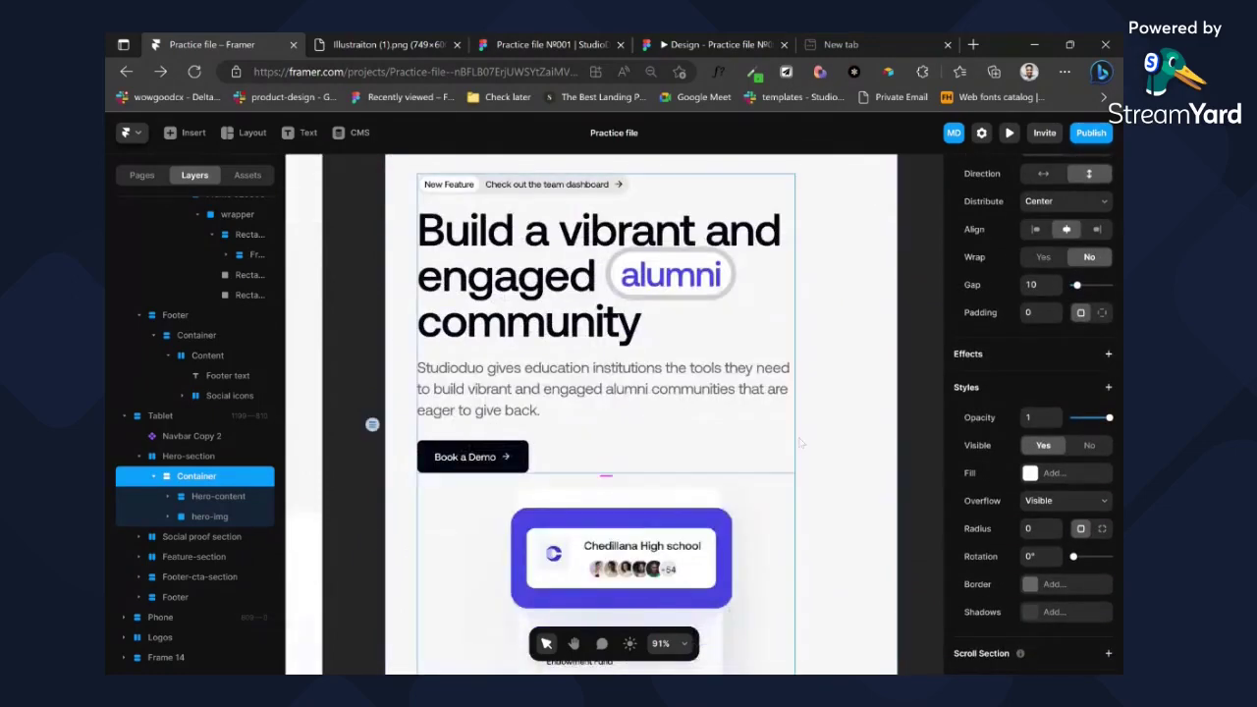
{"action": "scroll", "coordinate": [800, 444], "scroll_direction": "down", "scroll_amount": 1}
- Set the tablet hero Container's width to Fill and align its contents to the start
{"action": "scroll", "coordinate": [801, 444], "scroll_direction": "up", "scroll_amount": 3}
{"action": "scroll", "coordinate": [1044, 386], "scroll_direction": "up", "scroll_amount": 4}
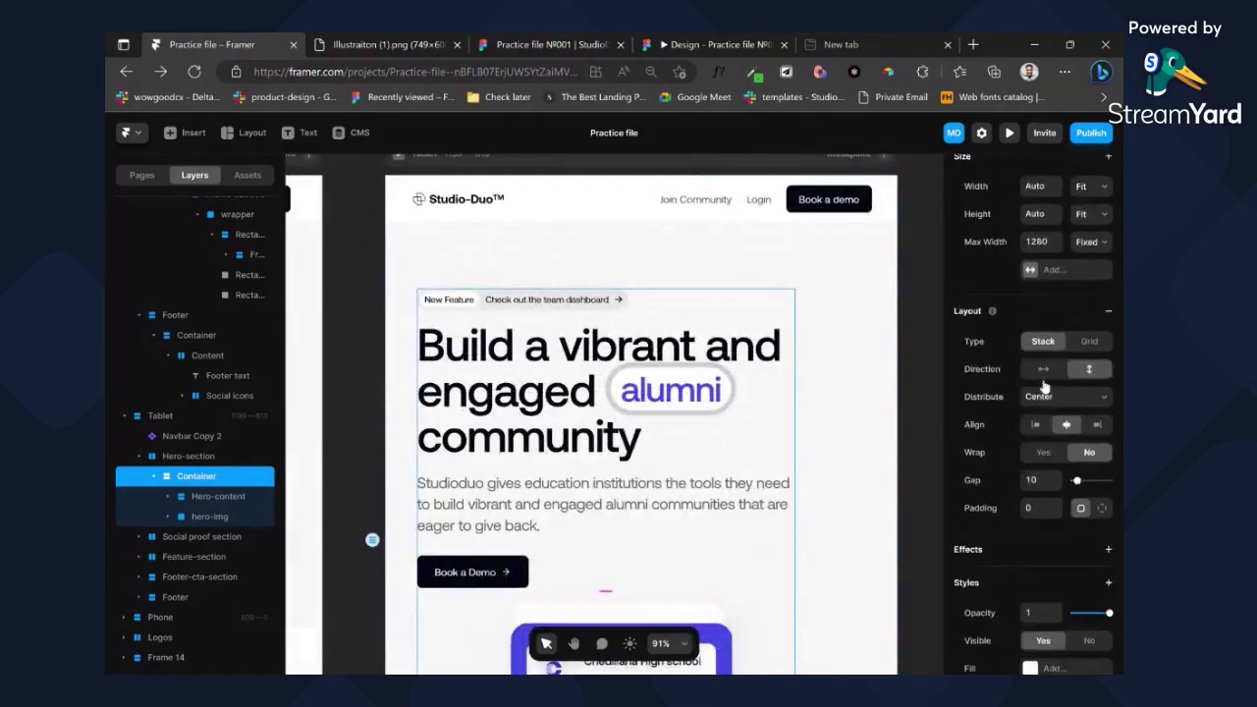
{"action": "scroll", "coordinate": [1051, 387], "scroll_direction": "up", "scroll_amount": 4}
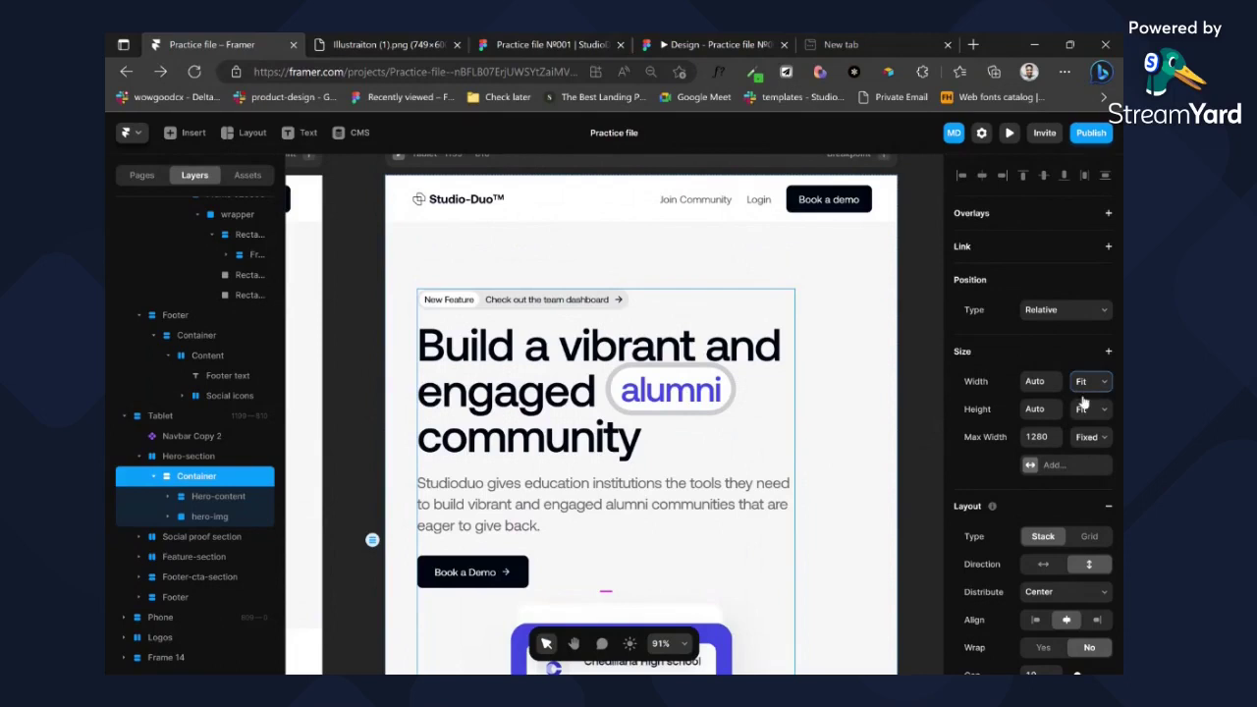
{"action": "left_click", "coordinate": [1084, 426]}
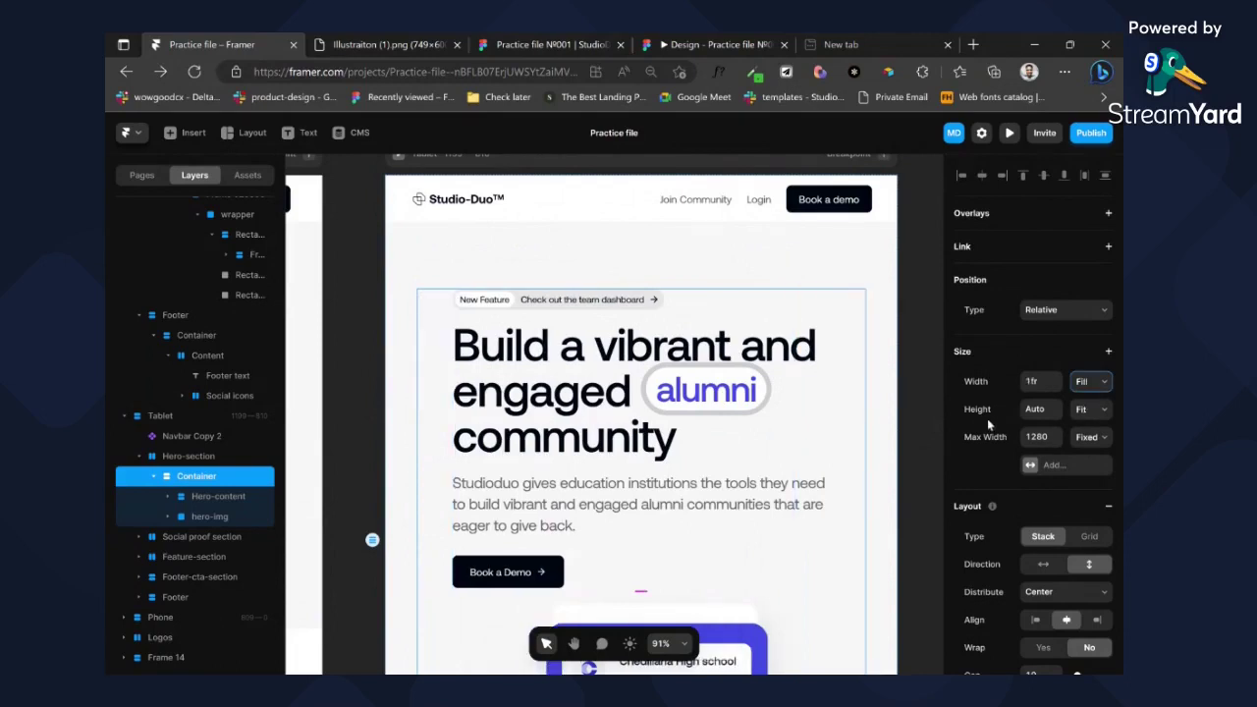
{"action": "scroll", "coordinate": [1044, 540], "scroll_direction": "down", "scroll_amount": 2}
{"action": "left_click", "coordinate": [1039, 543]}
{"action": "scroll", "coordinate": [780, 528], "scroll_direction": "down", "scroll_amount": 2}
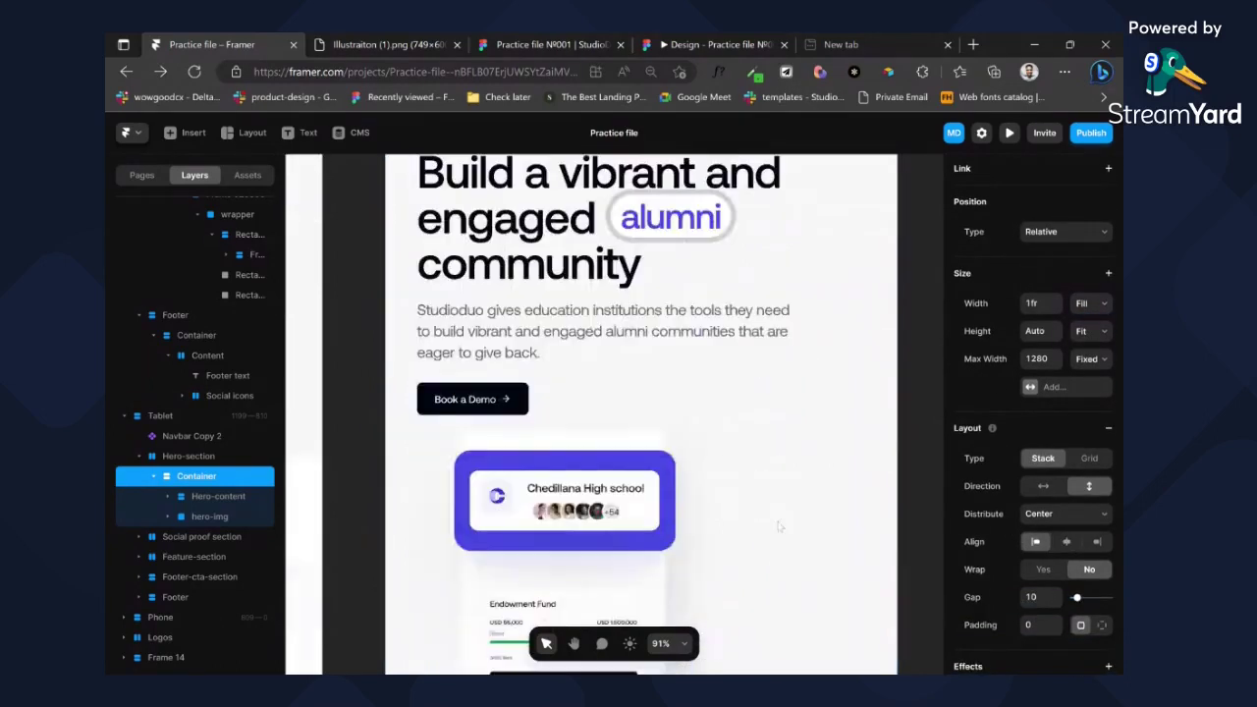
- Try setting the tablet hero-img's width and height to Fill, and undo both changes
{"action": "double_click", "coordinate": [633, 525]}
{"action": "scroll", "coordinate": [1068, 447], "scroll_direction": "down", "scroll_amount": 4}
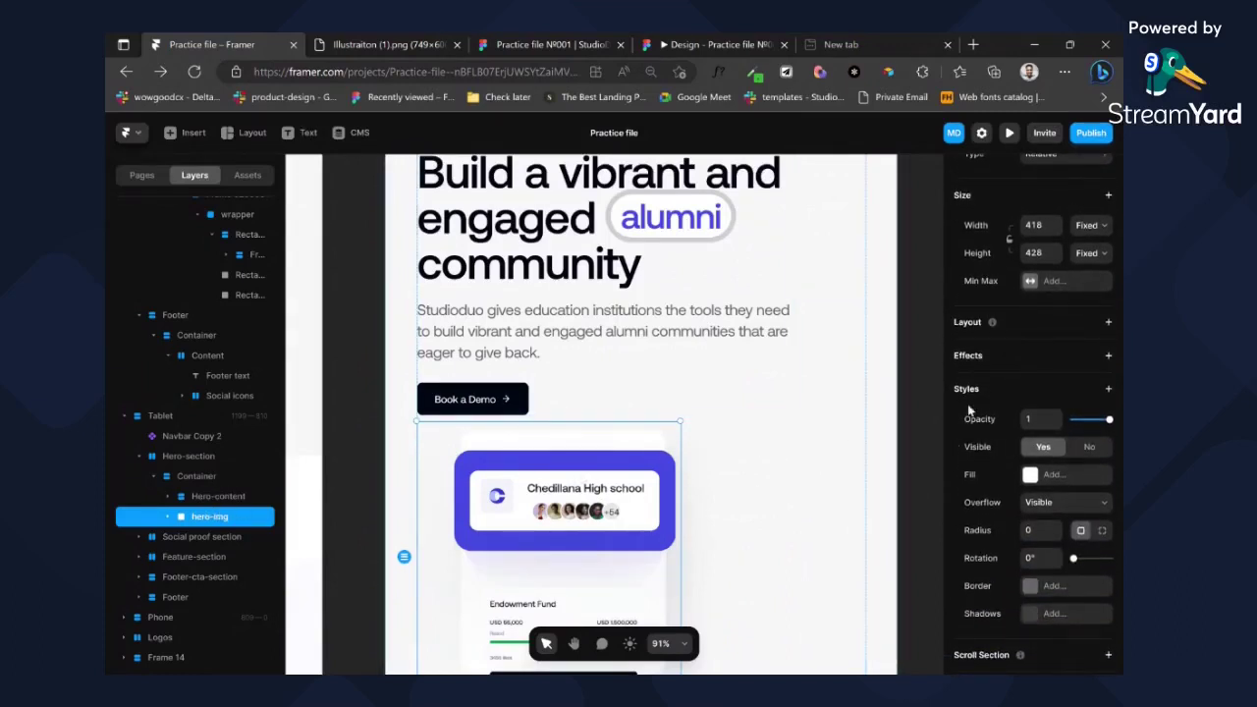
{"action": "left_click", "coordinate": [1089, 224]}
{"action": "left_click", "coordinate": [1083, 261]}
{"action": "scroll", "coordinate": [729, 389], "scroll_direction": "down", "scroll_amount": 2}
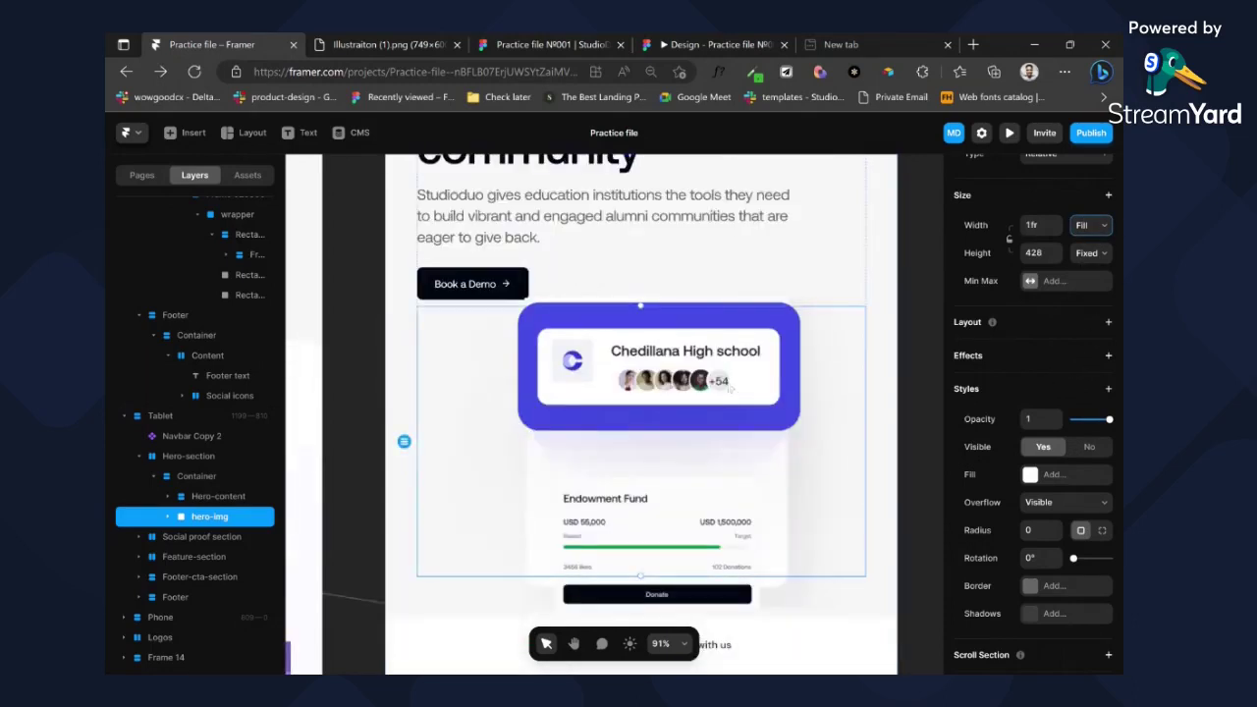
{"action": "scroll", "coordinate": [730, 389], "scroll_direction": "down", "scroll_amount": 2}
{"action": "scroll", "coordinate": [727, 386], "scroll_direction": "up", "scroll_amount": 2}
{"action": "left_click", "coordinate": [1088, 253]}
{"action": "scroll", "coordinate": [894, 303], "scroll_direction": "down", "scroll_amount": 2}
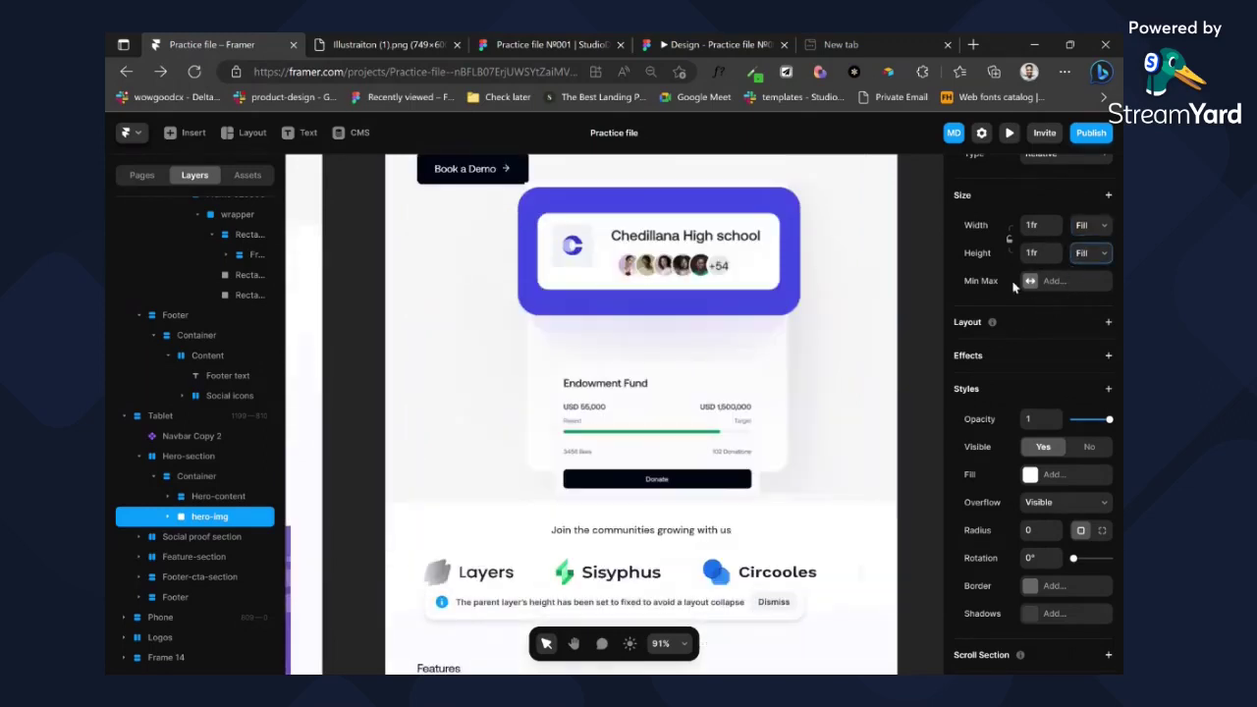
{"action": "key", "text": "ctrl+z"}
{"action": "key", "text": "ctrl+z"}
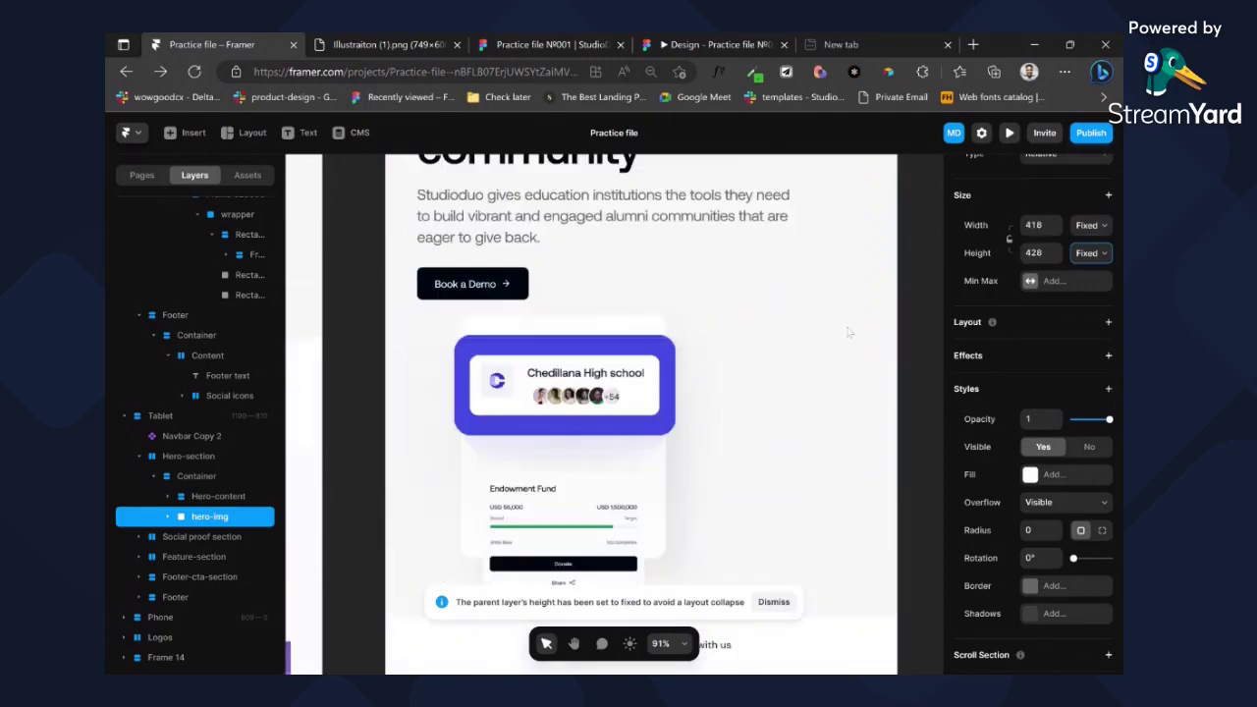
{"action": "scroll", "coordinate": [759, 391], "scroll_direction": "up", "scroll_amount": 2}
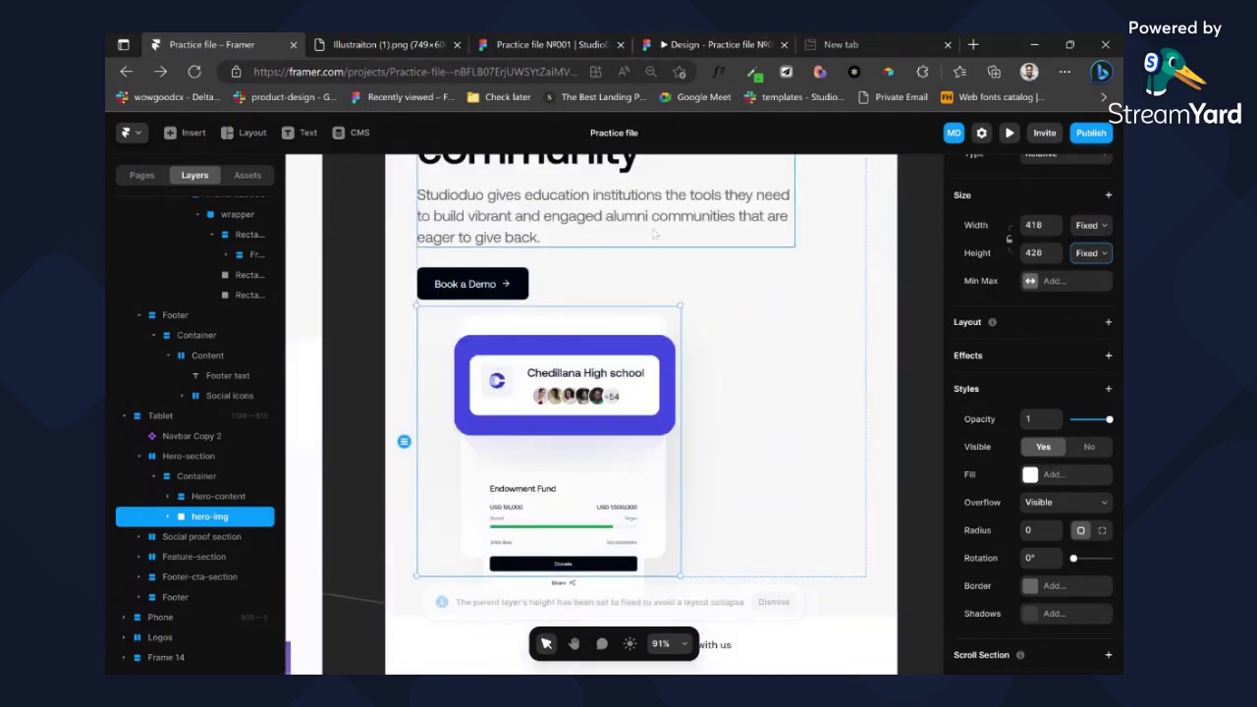
- Set the gap of the tablet hero section's Container stack to 56
{"action": "left_click", "coordinate": [726, 339]}
{"action": "scroll", "coordinate": [1017, 560], "scroll_direction": "down", "scroll_amount": 2}
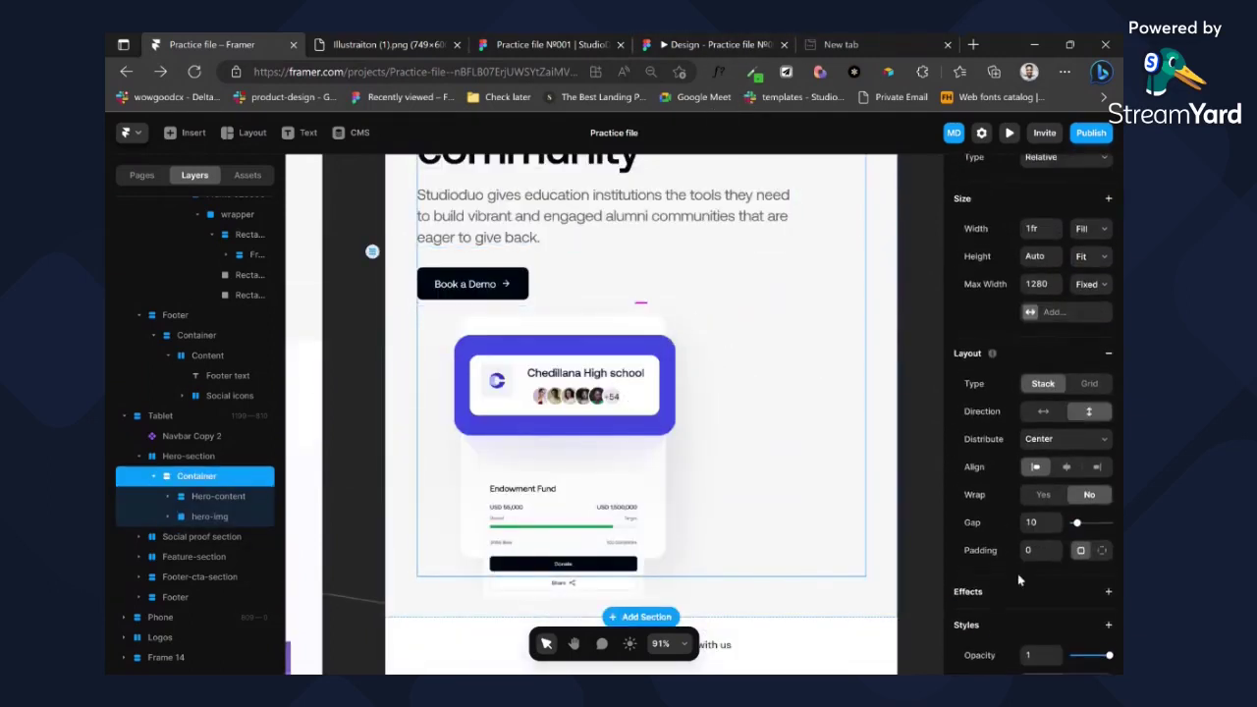
{"action": "left_click", "coordinate": [1033, 518]}
{"action": "type", "text": "56"}
{"action": "key", "text": "Return"}
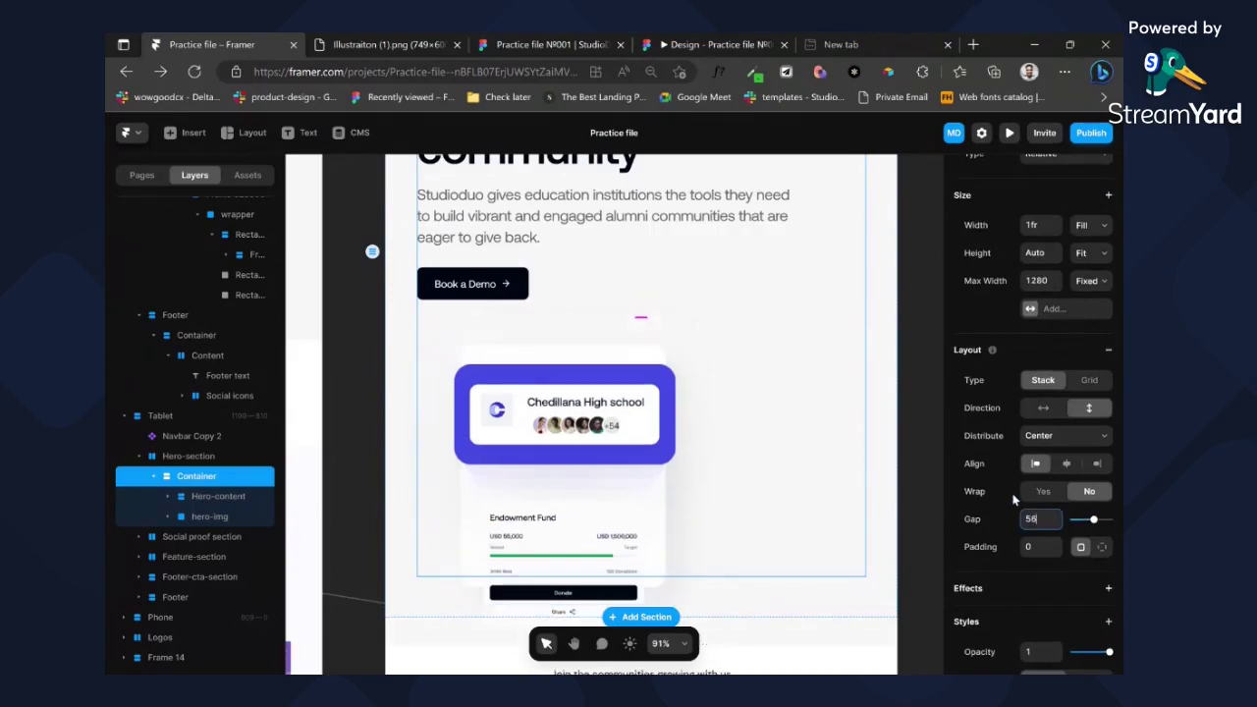
- Preview the page from the Tablet breakpoint, widen the preview to 1416, examine the layout down to the footer, and close the preview
{"action": "scroll", "coordinate": [721, 416], "scroll_direction": "up", "scroll_amount": 3}
{"action": "scroll", "coordinate": [721, 417], "scroll_direction": "up", "scroll_amount": 1}
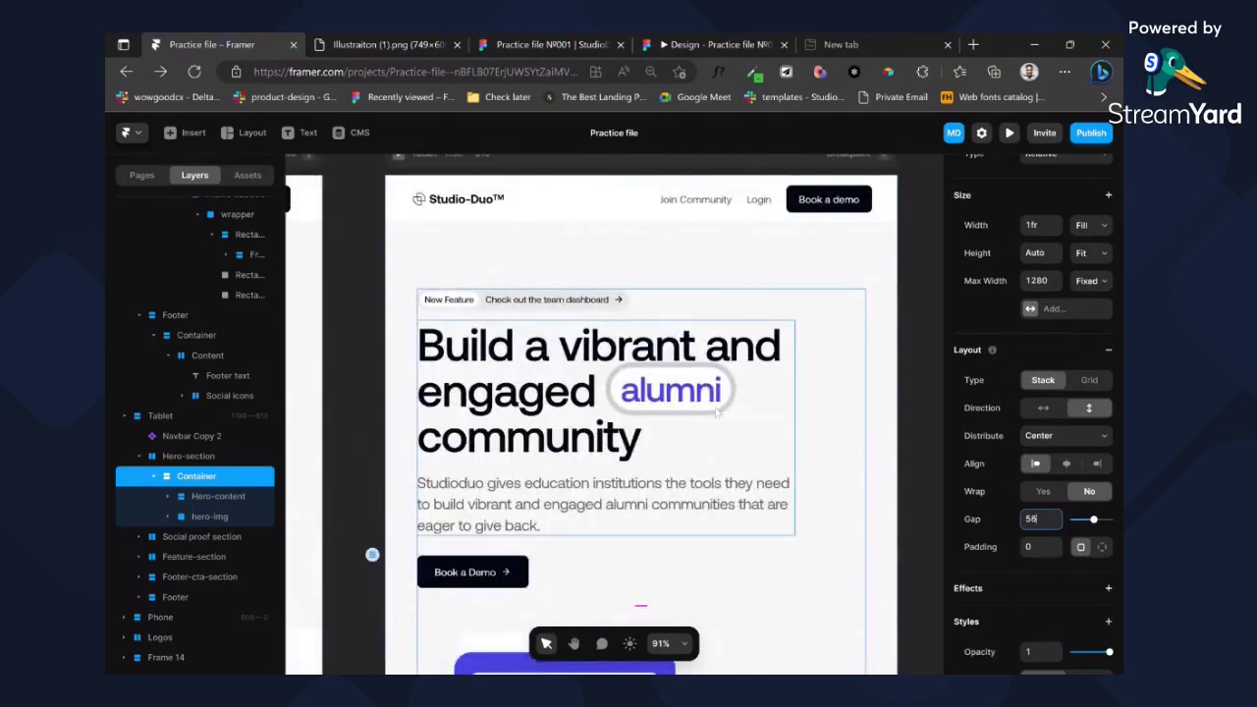
{"action": "scroll", "coordinate": [720, 416], "scroll_direction": "down", "scroll_amount": 2}
{"action": "scroll", "coordinate": [718, 414], "scroll_direction": "up", "scroll_amount": 1}
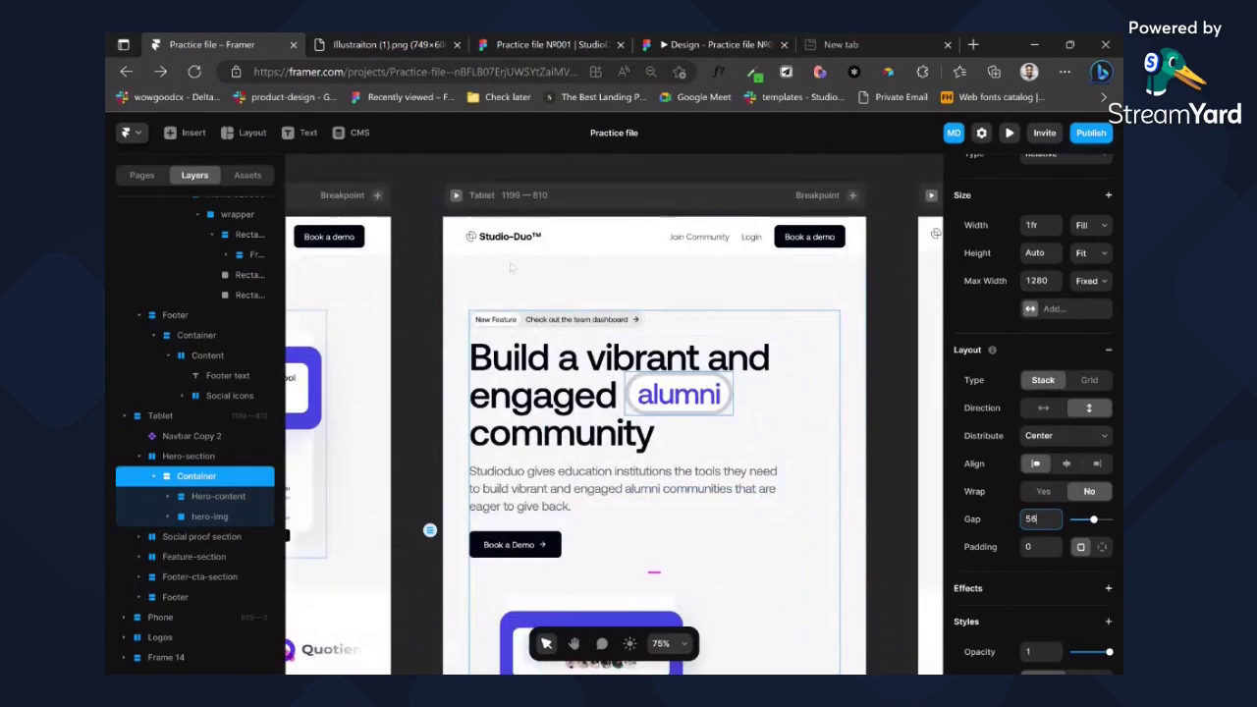
{"action": "left_click", "coordinate": [456, 194]}
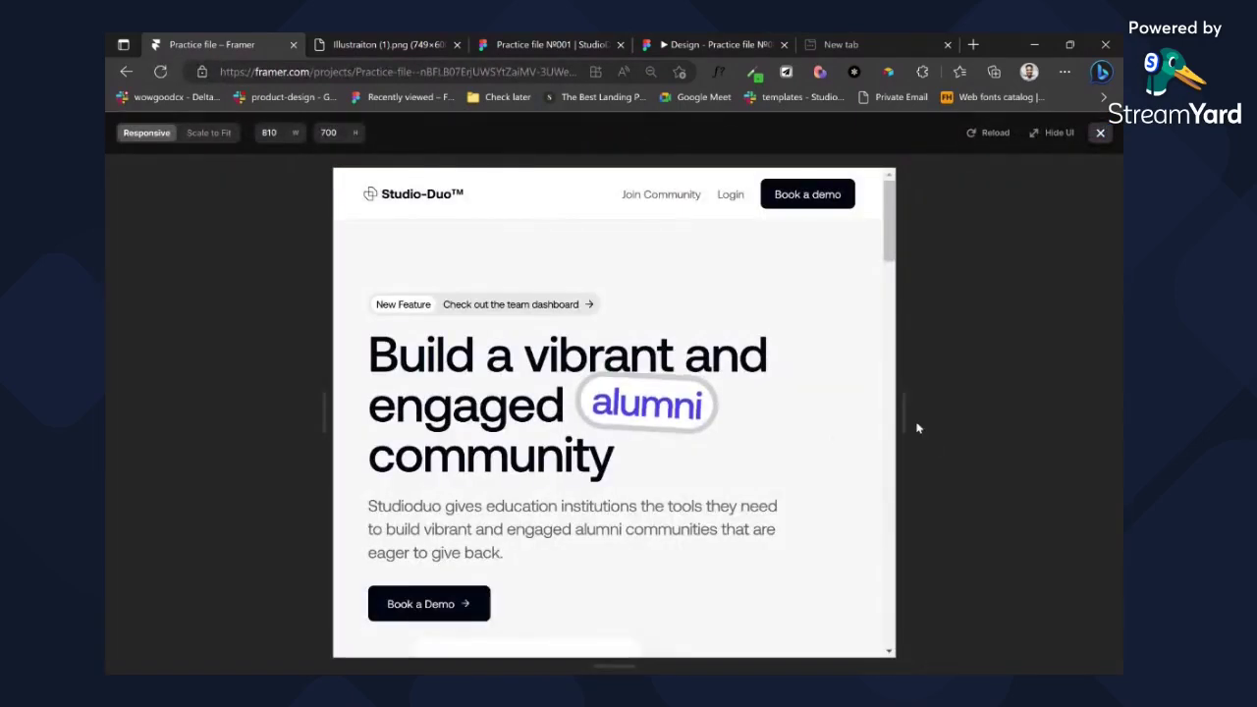
{"action": "left_click_drag", "start_coordinate": [929, 409], "coordinate": [1118, 394]}
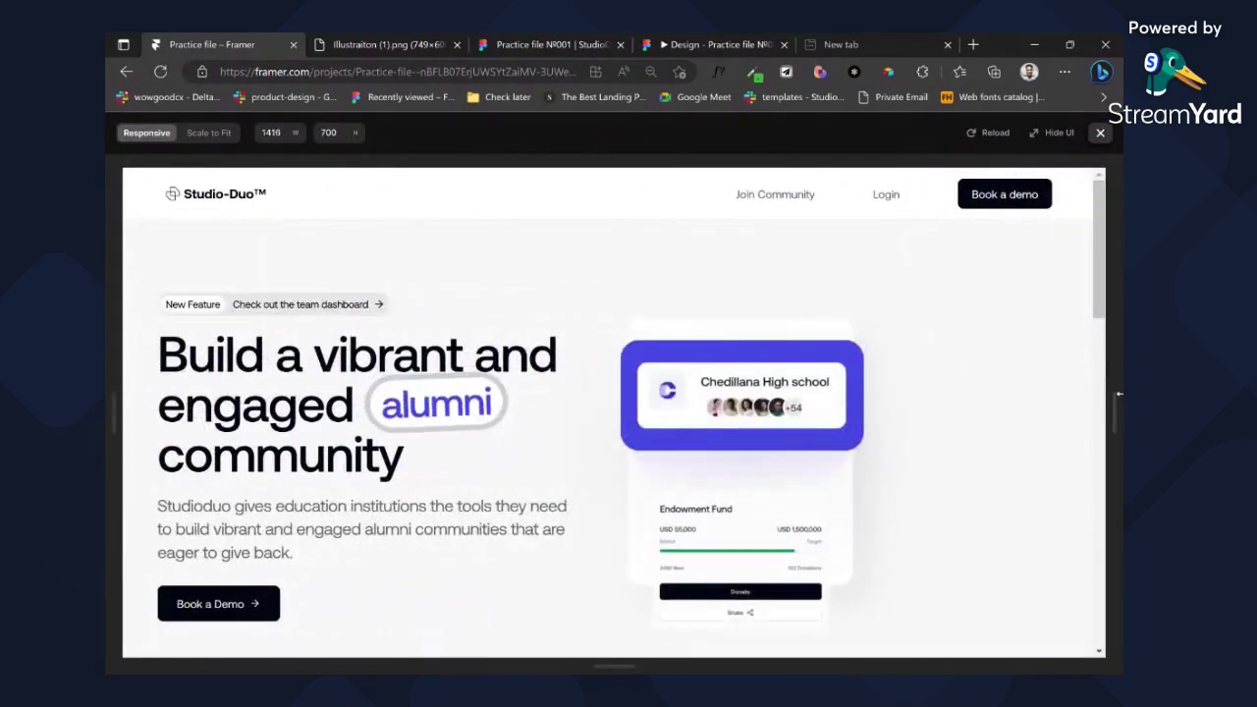
{"action": "scroll", "coordinate": [995, 391], "scroll_direction": "down", "scroll_amount": 2}
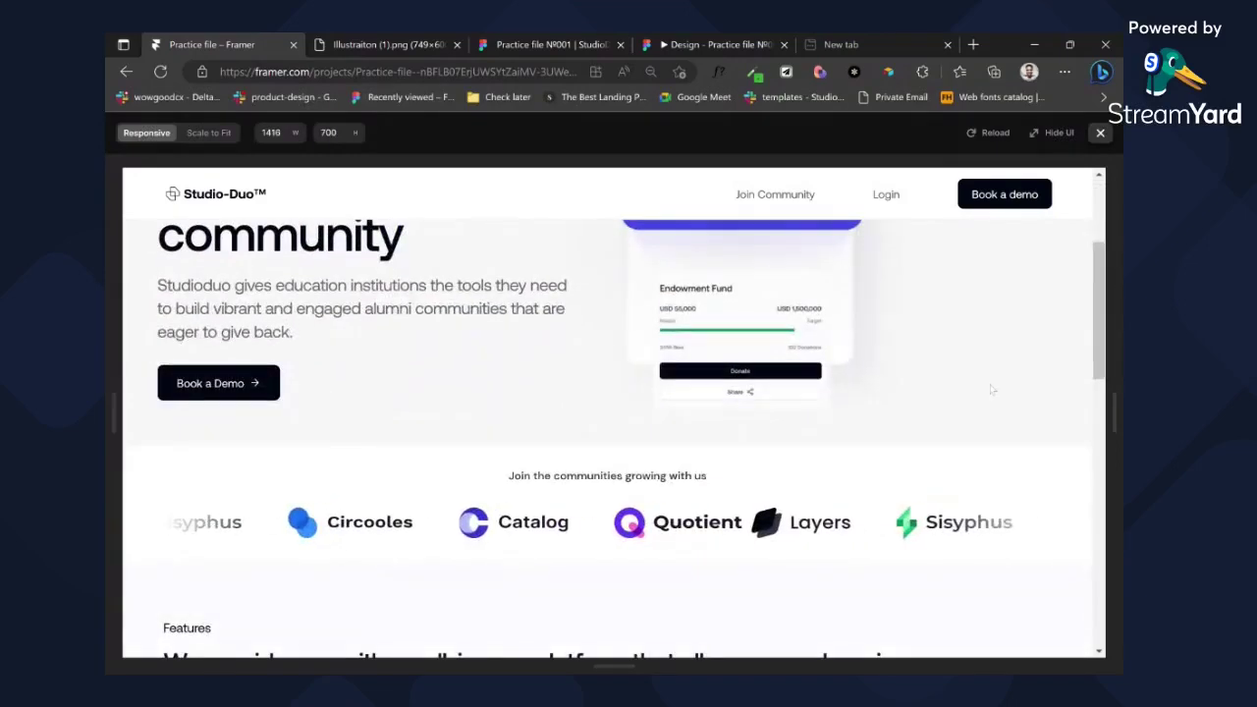
{"action": "scroll", "coordinate": [995, 391], "scroll_direction": "down", "scroll_amount": 3}
{"action": "scroll", "coordinate": [991, 390], "scroll_direction": "down", "scroll_amount": 1}
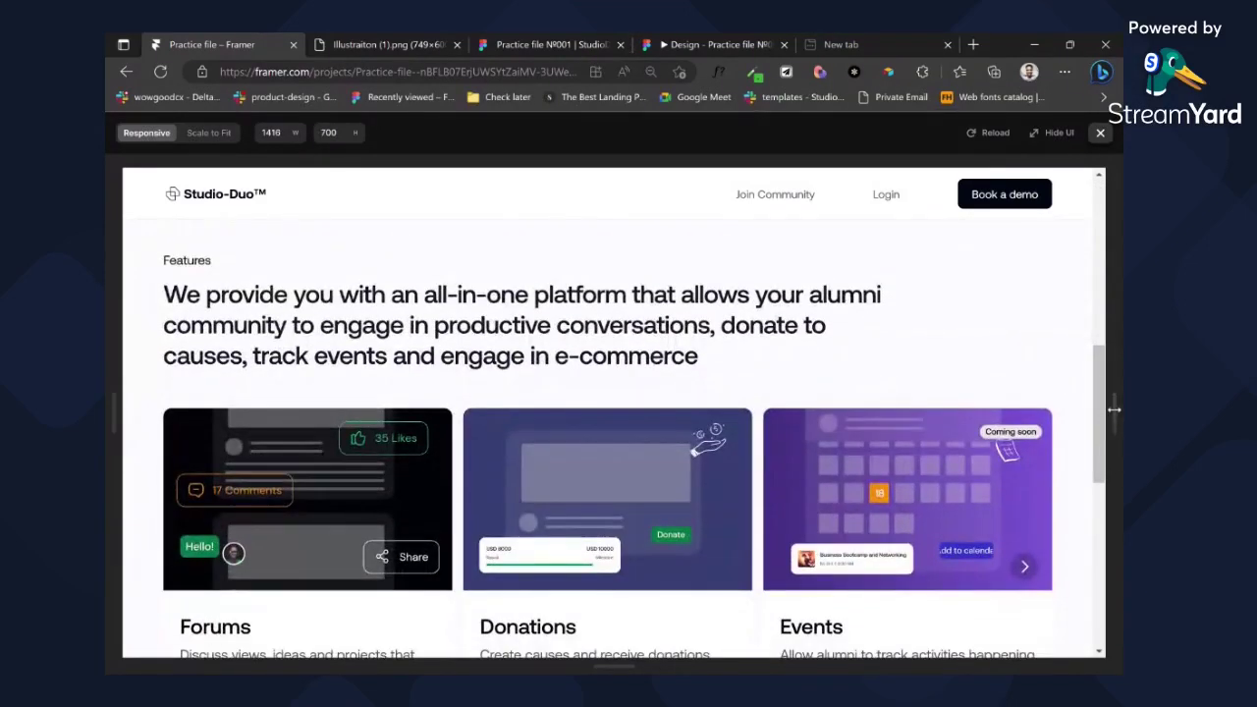
{"action": "scroll", "coordinate": [784, 412], "scroll_direction": "up", "scroll_amount": 6}
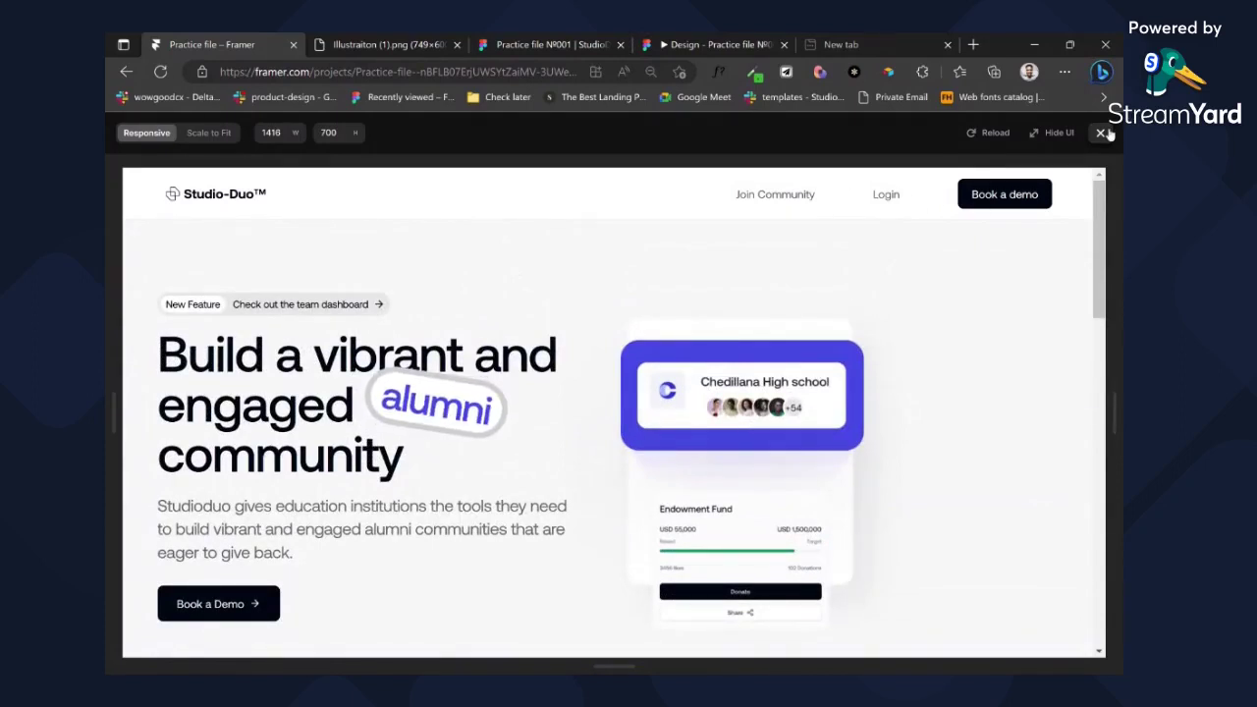
{"action": "left_click_drag", "start_coordinate": [757, 195], "coordinate": [994, 193]}
{"action": "scroll", "coordinate": [853, 419], "scroll_direction": "down", "scroll_amount": 1}
{"action": "scroll", "coordinate": [854, 420], "scroll_direction": "down", "scroll_amount": 15}
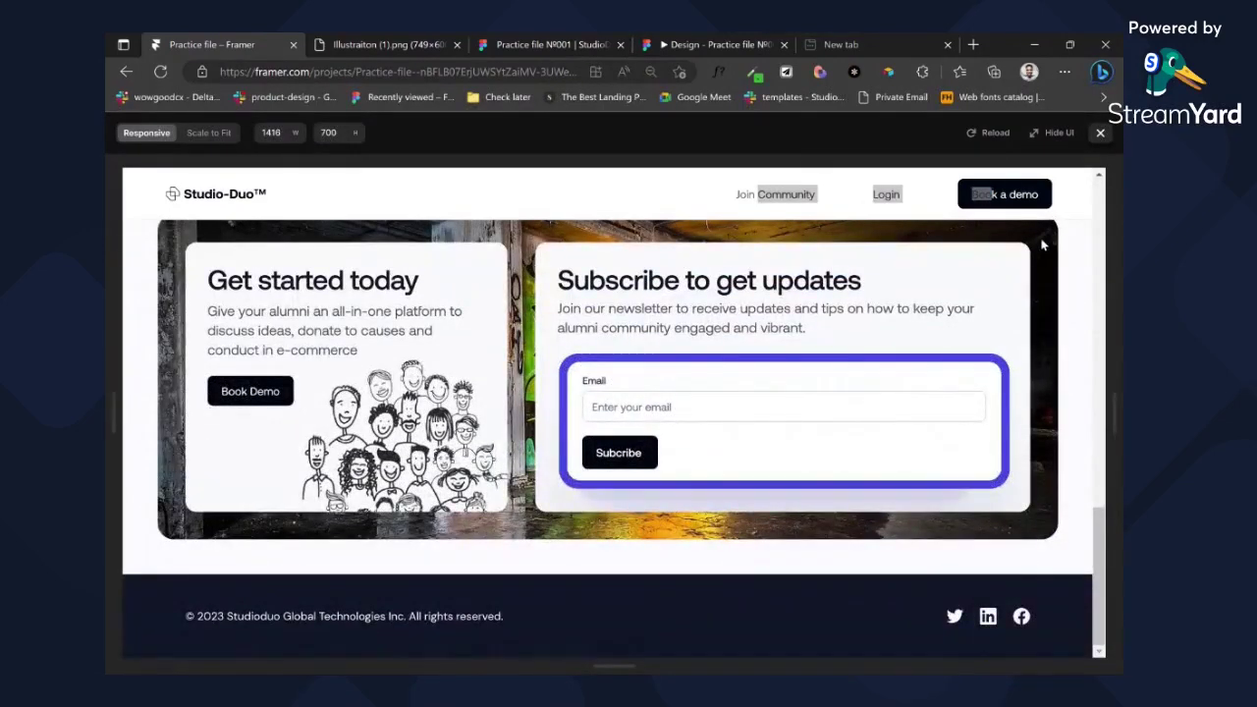
{"action": "left_click", "coordinate": [1102, 133]}
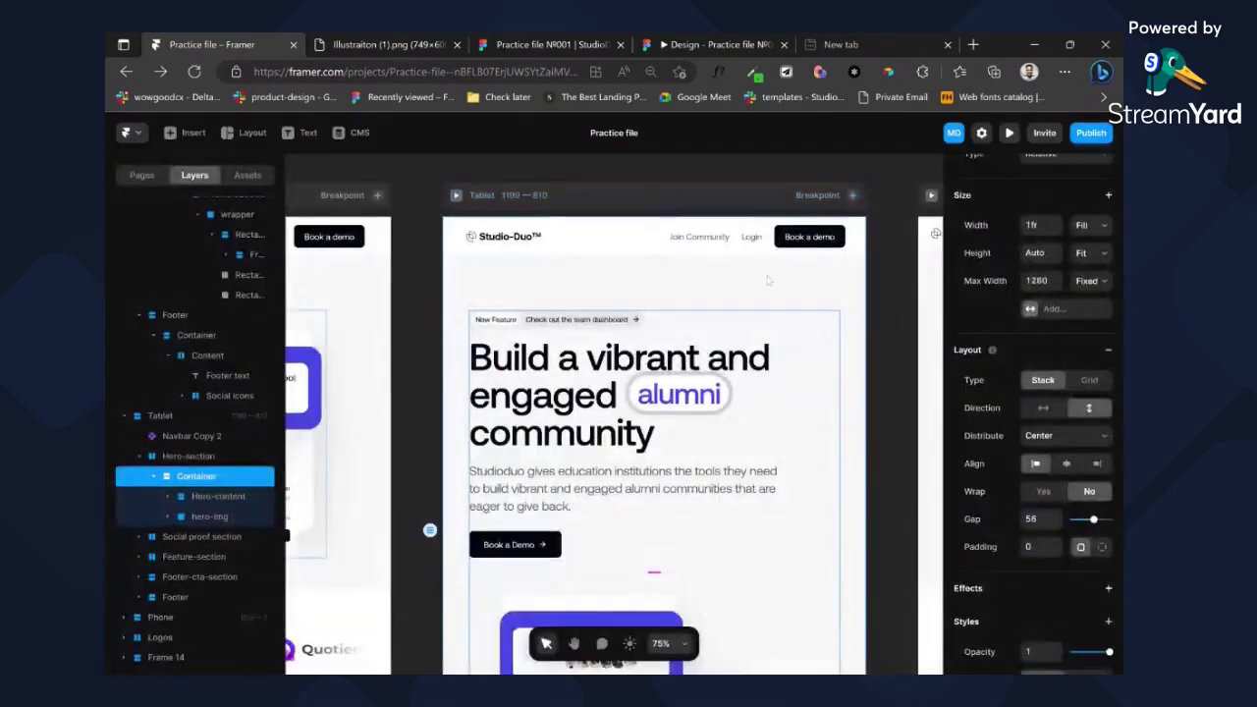
- Open the navbar component and wrap the Desktop variant's Join Community, Login and Book a demo button in a frame
{"action": "double_click", "coordinate": [733, 237]}
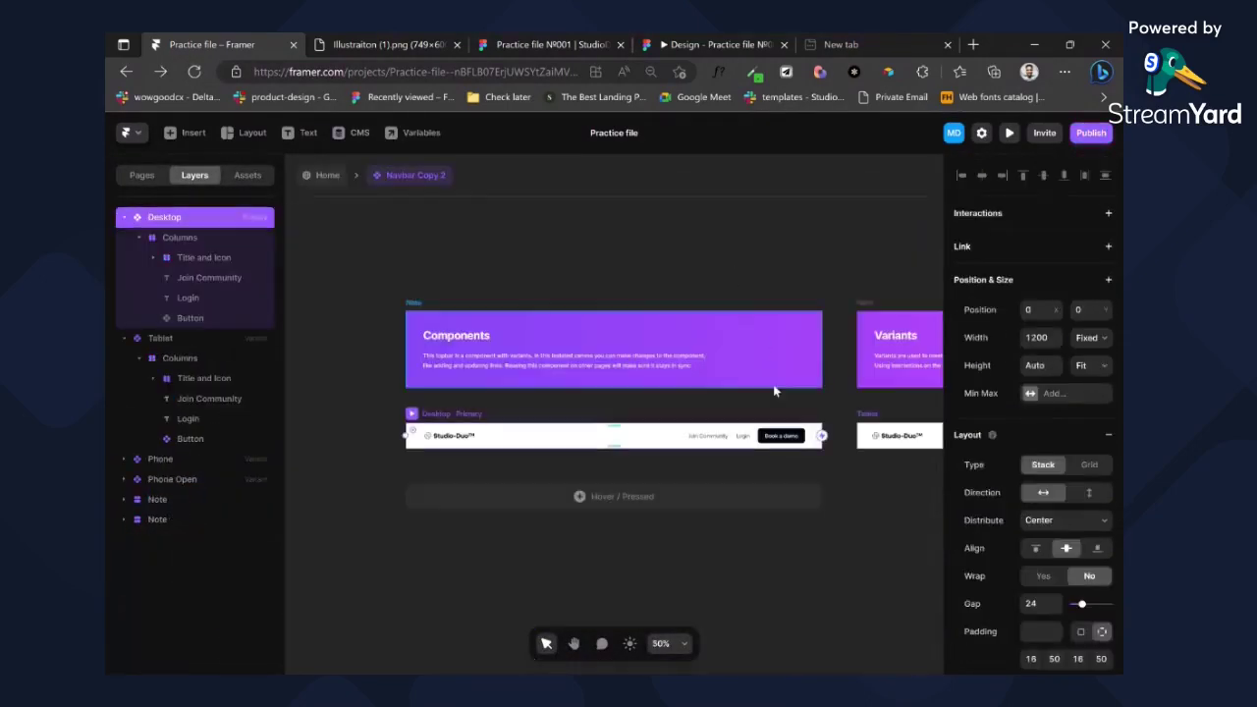
{"action": "left_click", "coordinate": [774, 424]}
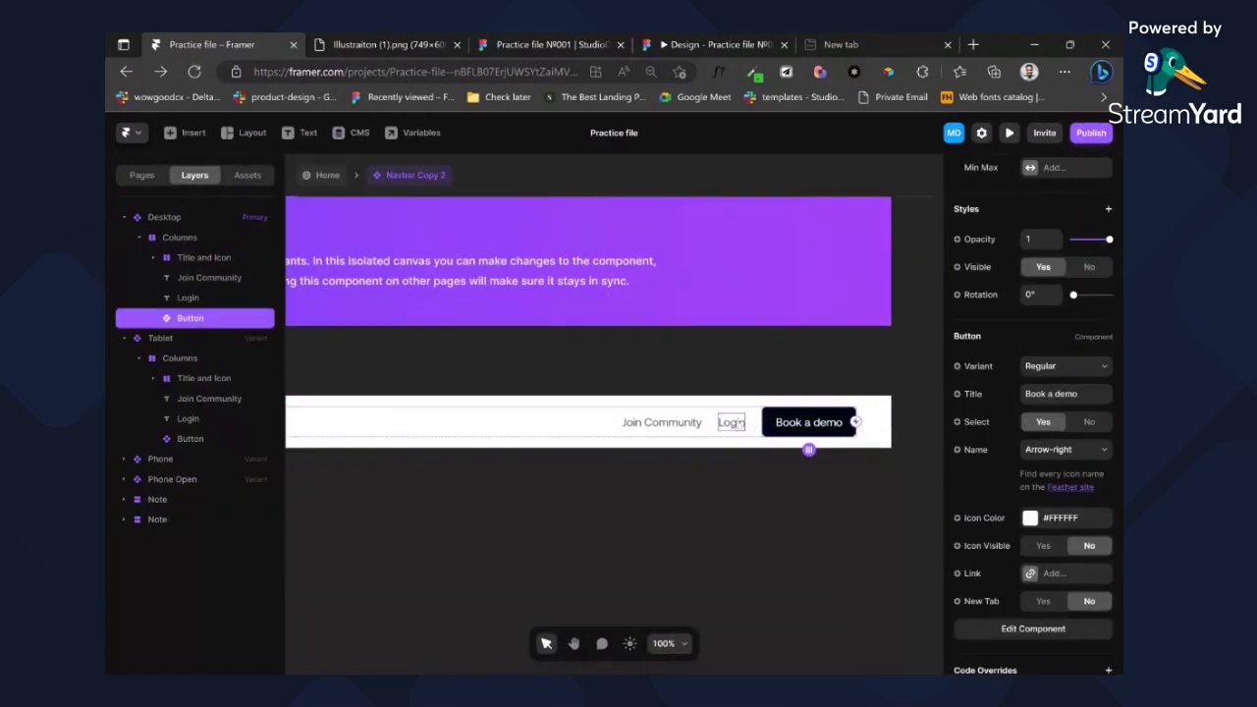
{"action": "left_click", "coordinate": [731, 422], "text": "shift"}
{"action": "left_click", "coordinate": [665, 424], "text": "shift"}
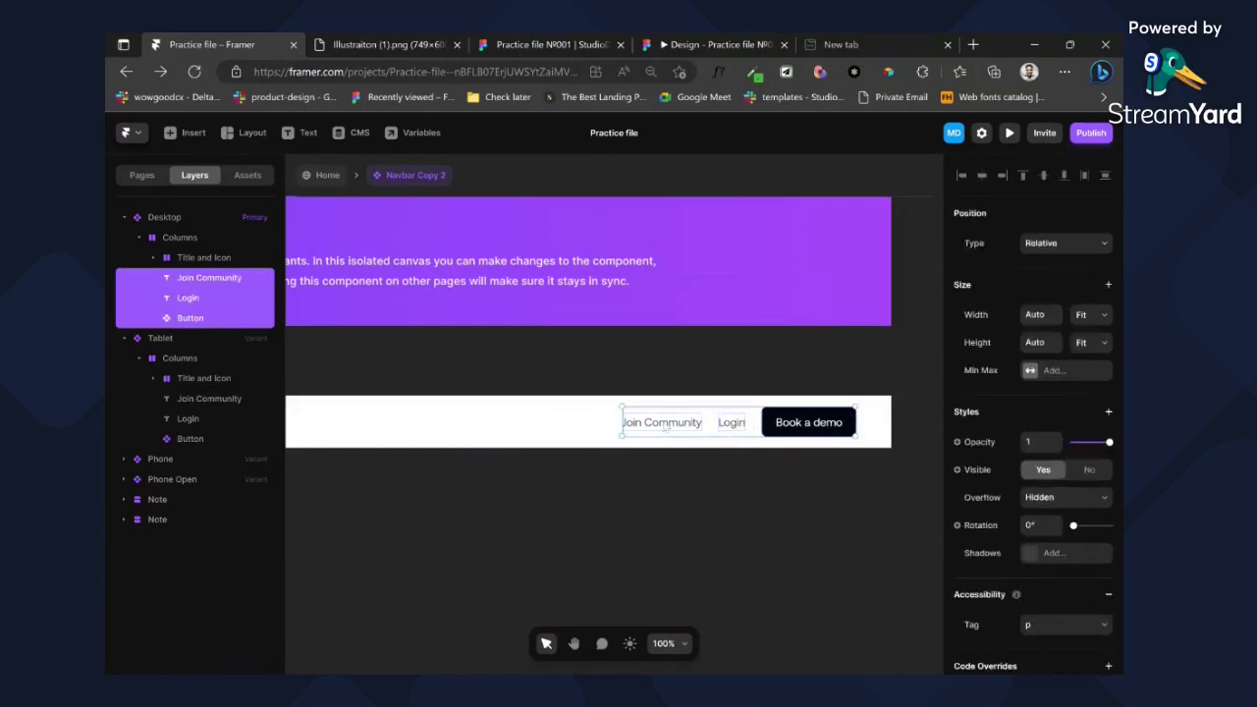
{"action": "key", "text": "ctrl+alt+Return"}
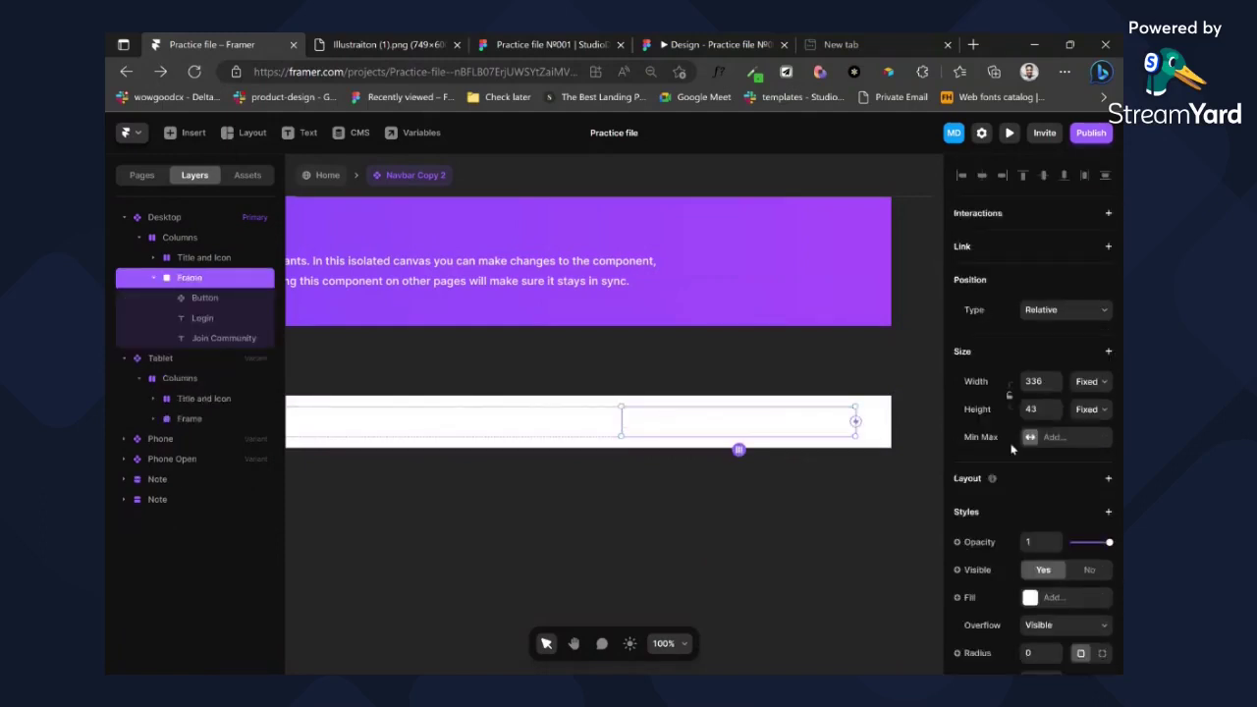
- Make the Desktop variant's new links frame a horizontal stack with Fit width, Fit height and a gap of 24
{"action": "left_click", "coordinate": [1093, 419]}
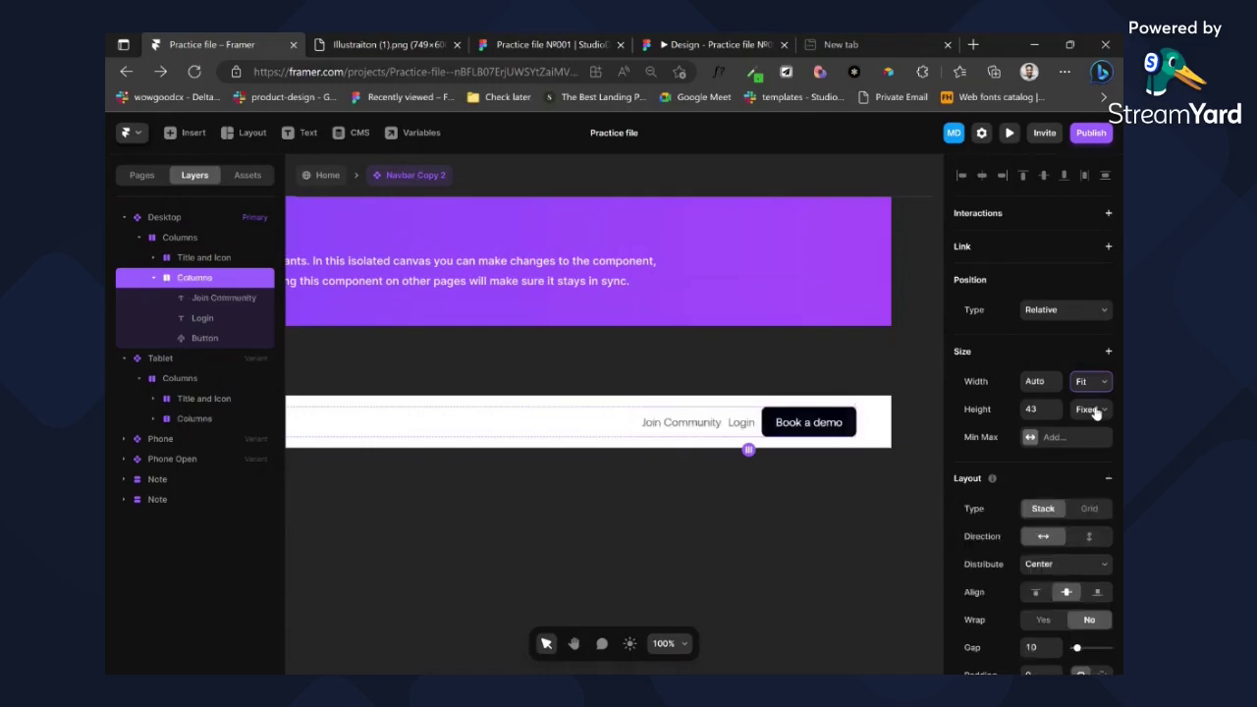
{"action": "left_click", "coordinate": [1092, 409]}
{"action": "scroll", "coordinate": [1059, 573], "scroll_direction": "down", "scroll_amount": 2}
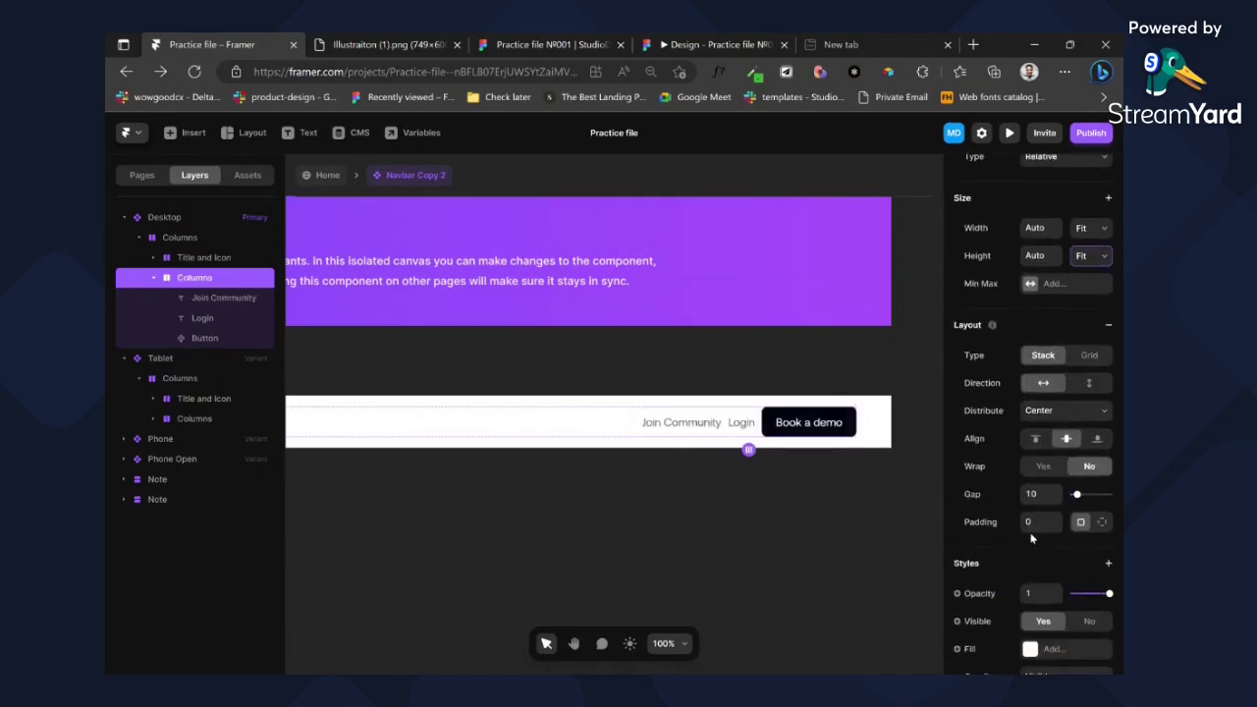
{"action": "left_click", "coordinate": [1032, 492]}
{"action": "type", "text": "24"}
{"action": "key", "text": "Return"}
- Hide the Columns stack holding the navigation links in the navbar's Phone variant
{"action": "scroll", "coordinate": [543, 387], "scroll_direction": "right", "scroll_amount": 7}
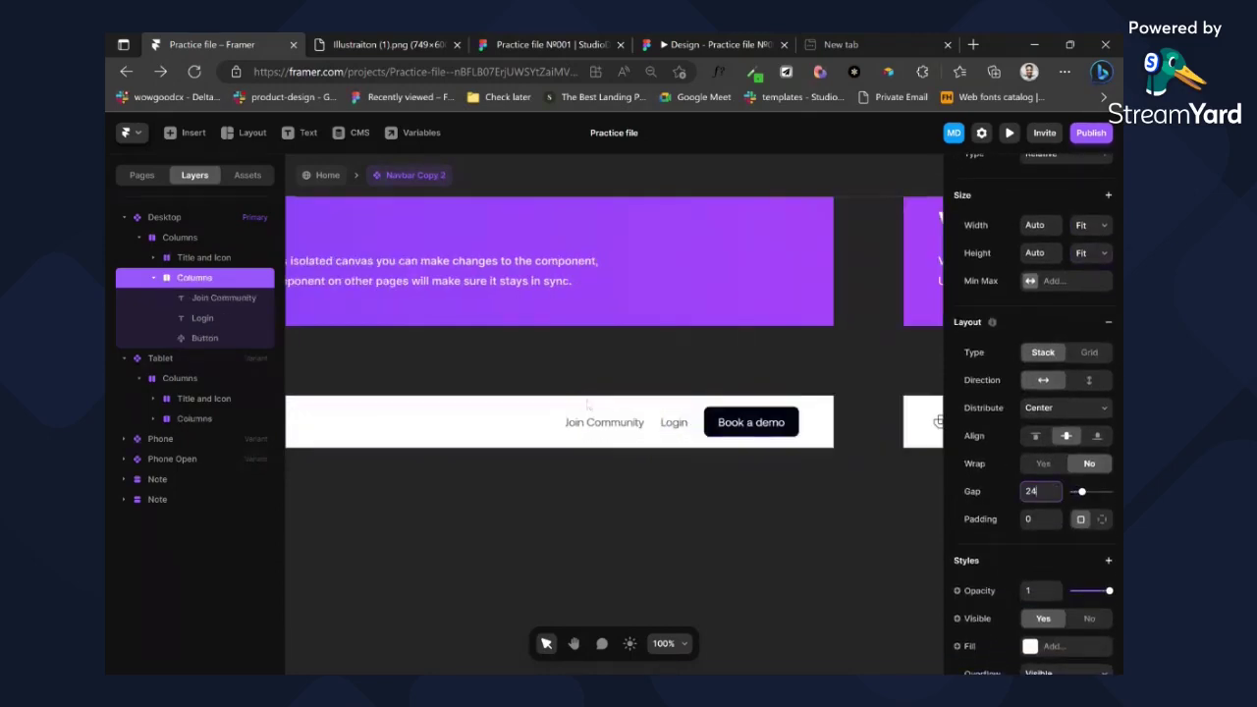
{"action": "scroll", "coordinate": [693, 445], "scroll_direction": "right", "scroll_amount": 5}
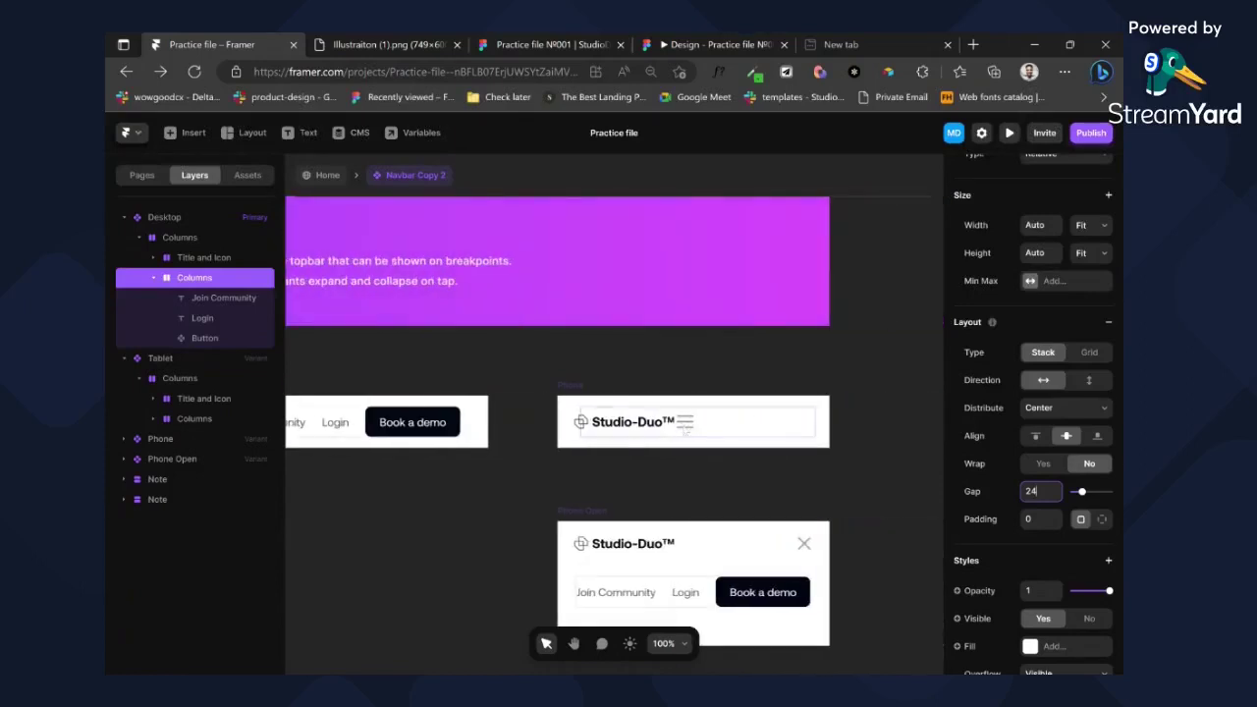
{"action": "left_click", "coordinate": [716, 426]}
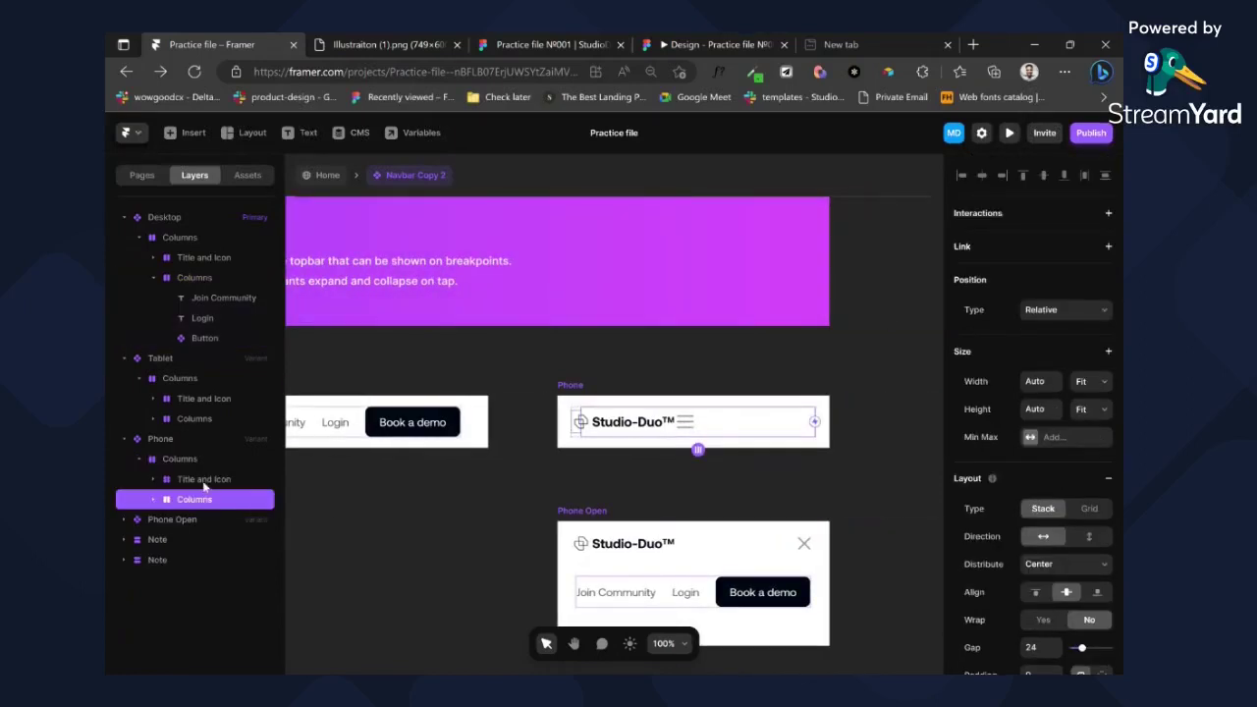
{"action": "left_click", "coordinate": [202, 480]}
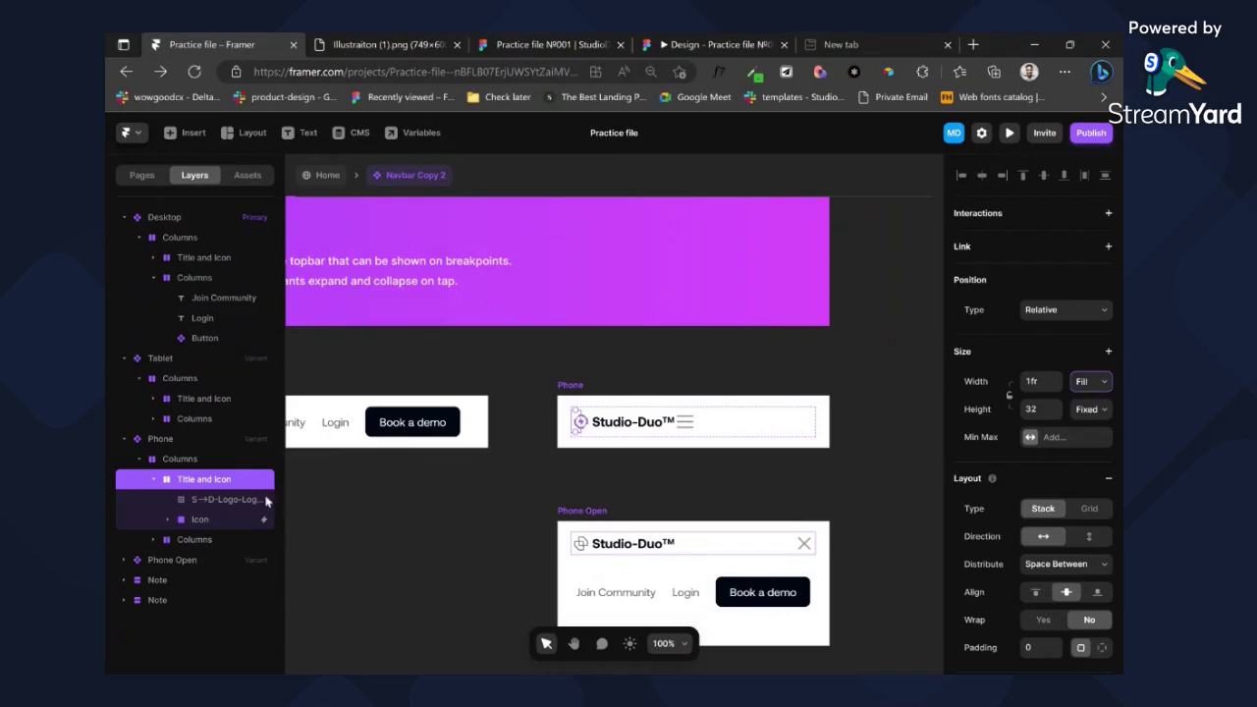
{"action": "left_click", "coordinate": [200, 539]}
{"action": "scroll", "coordinate": [1031, 488], "scroll_direction": "down", "scroll_amount": 5}
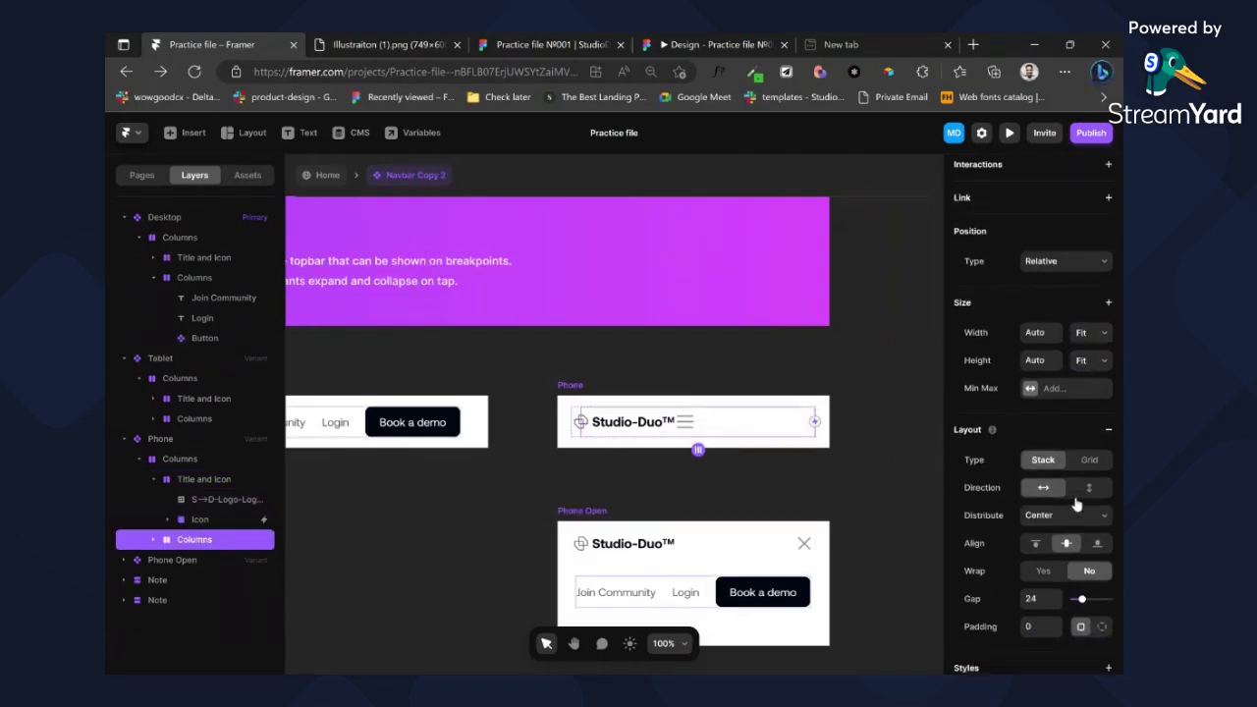
{"action": "left_click", "coordinate": [1087, 540]}
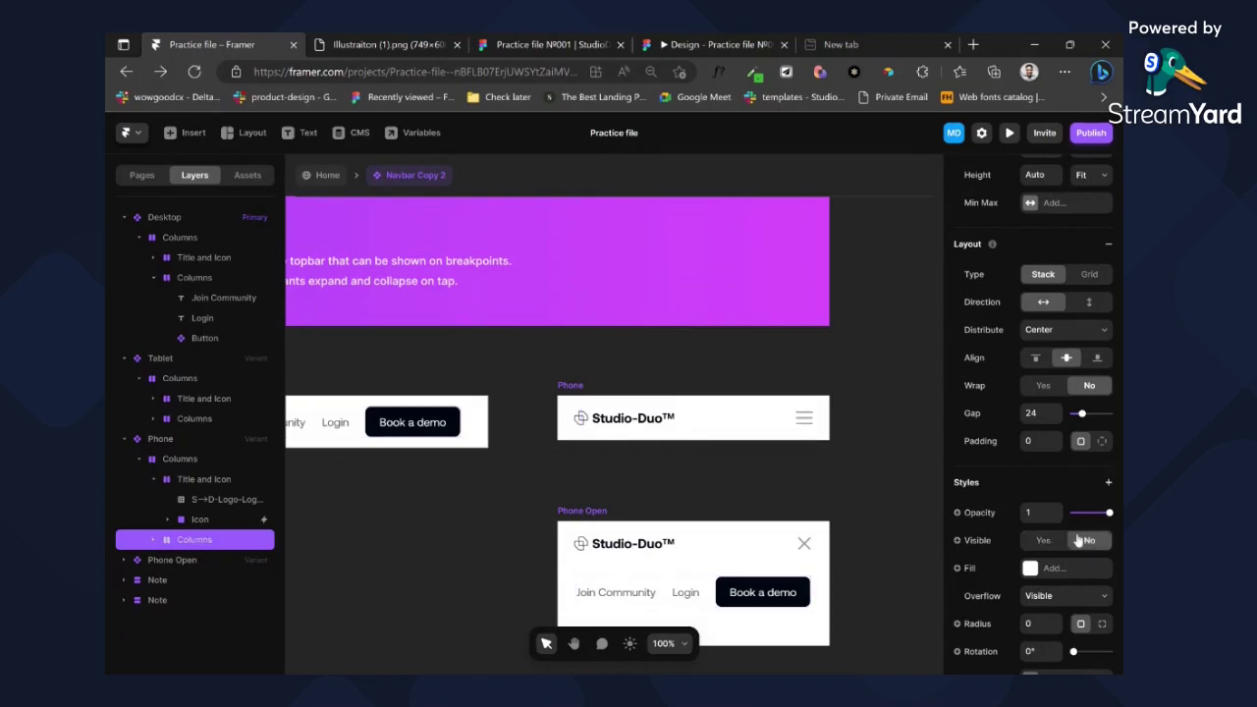
- Change the Phone Open variant's links stack to a vertical direction and set its width to Fill
{"action": "scroll", "coordinate": [705, 545], "scroll_direction": "down", "scroll_amount": 1}
{"action": "left_click", "coordinate": [707, 538]}
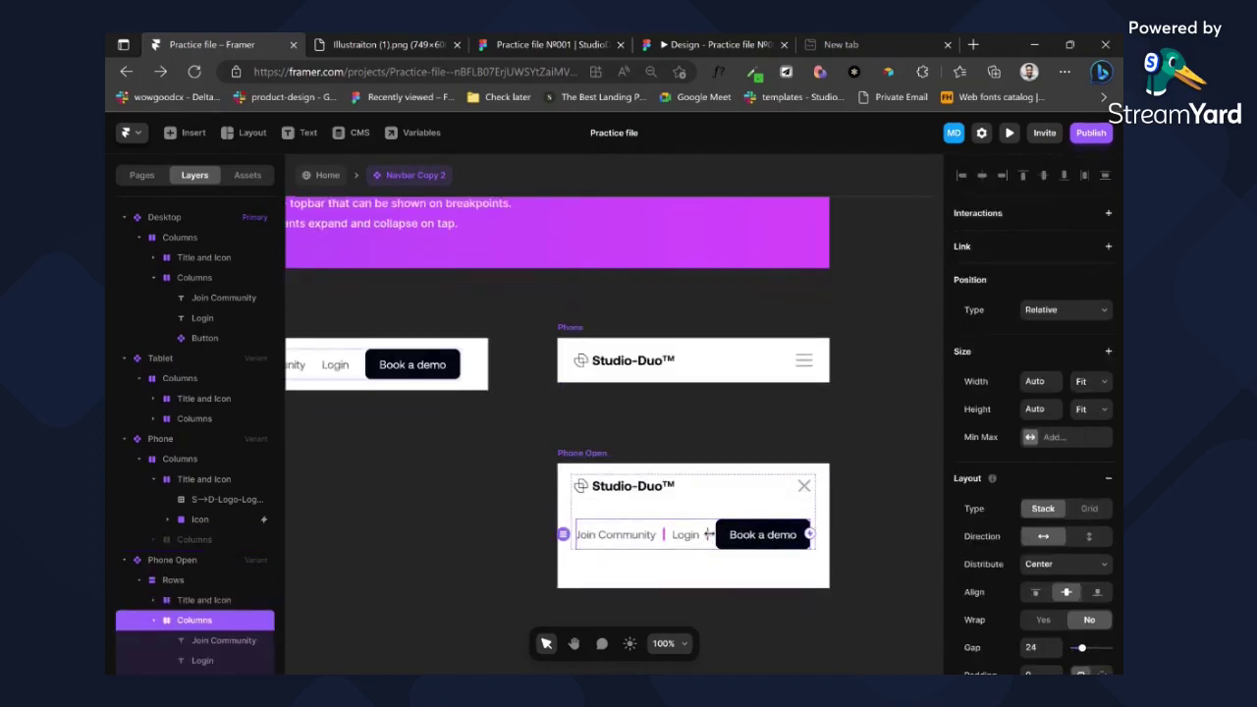
{"action": "scroll", "coordinate": [1031, 442], "scroll_direction": "down", "scroll_amount": 3}
{"action": "left_click", "coordinate": [1088, 380]}
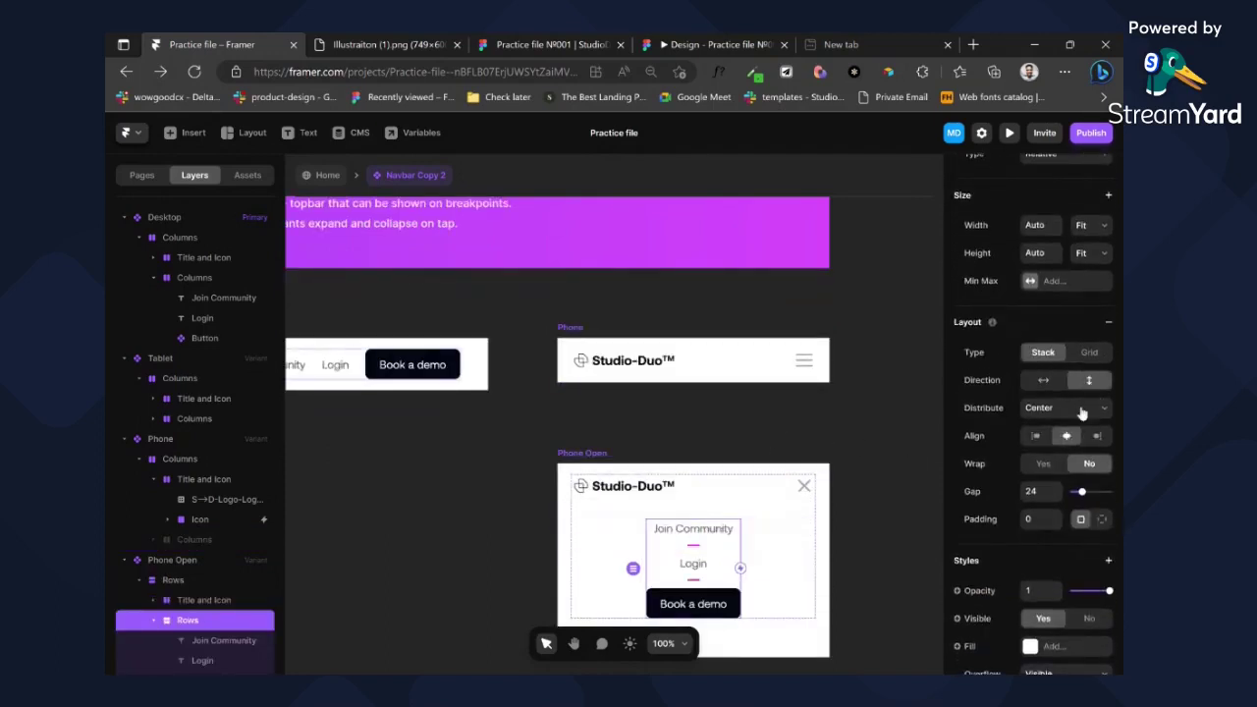
{"action": "scroll", "coordinate": [1081, 422], "scroll_direction": "up", "scroll_amount": 3}
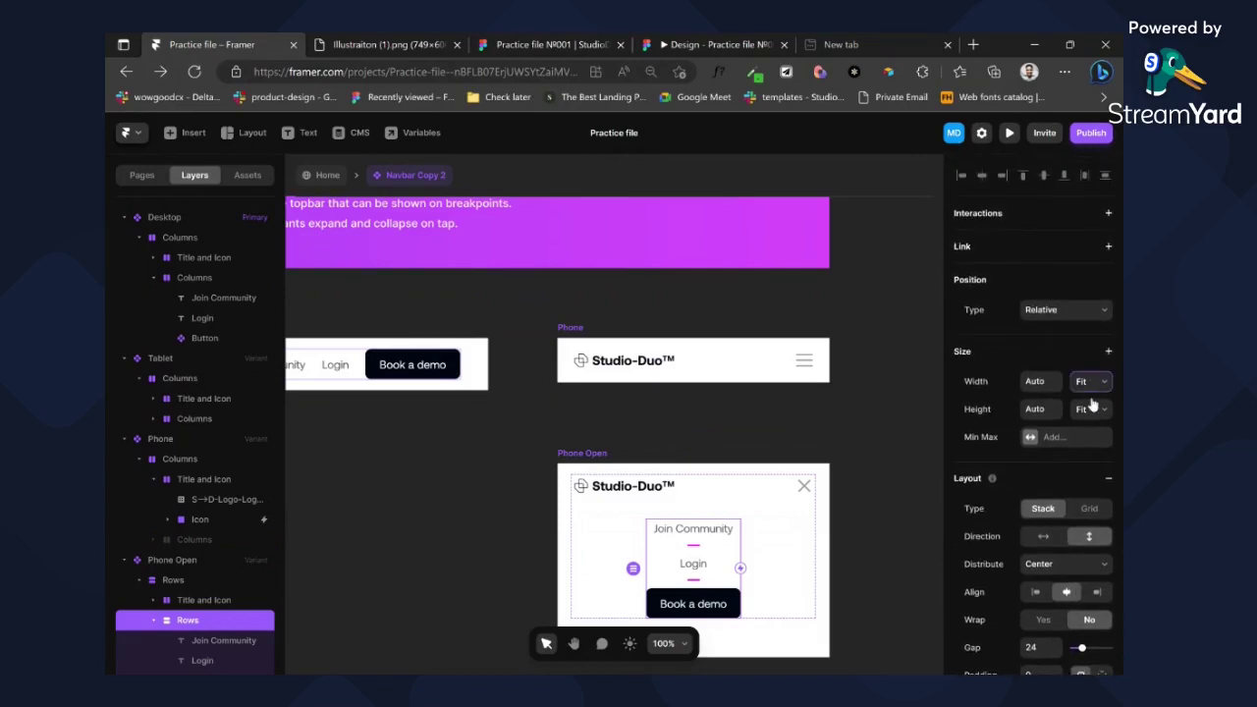
{"action": "scroll", "coordinate": [731, 482], "scroll_direction": "down", "scroll_amount": 3}
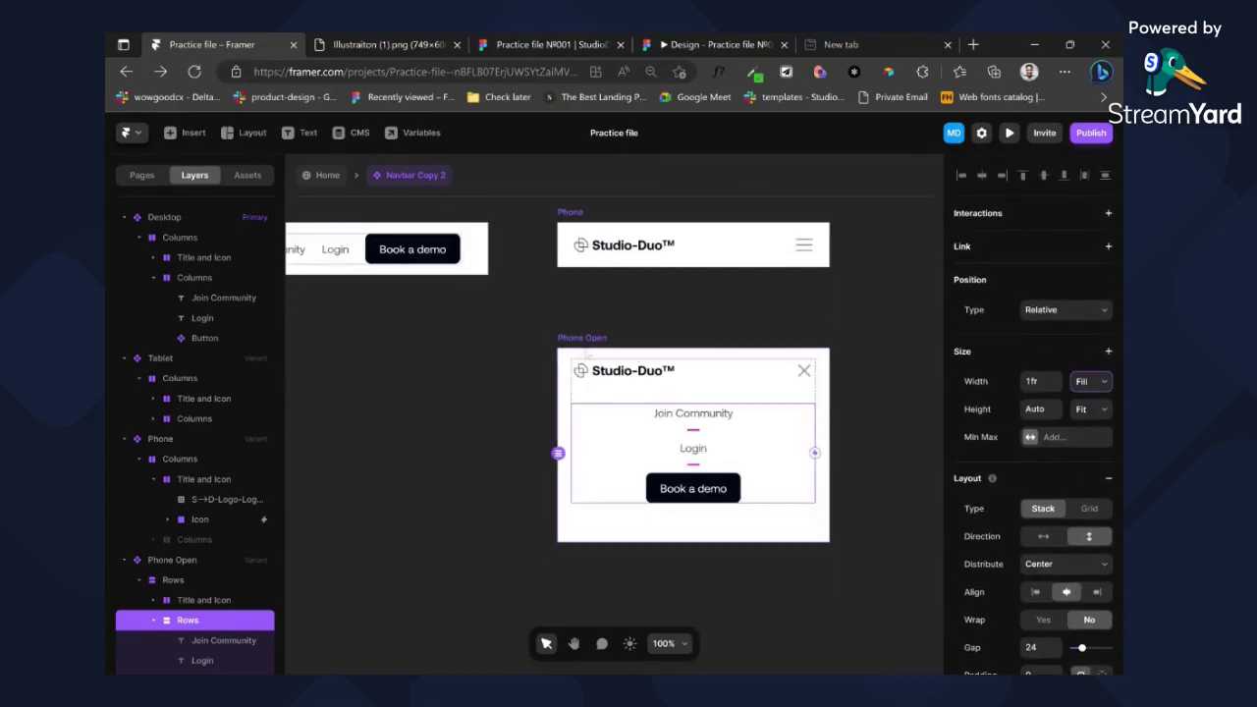
- Set the Phone Open variant's bottom padding to 40
{"action": "left_click", "coordinate": [592, 339]}
{"action": "scroll", "coordinate": [1033, 295], "scroll_direction": "up", "scroll_amount": 3}
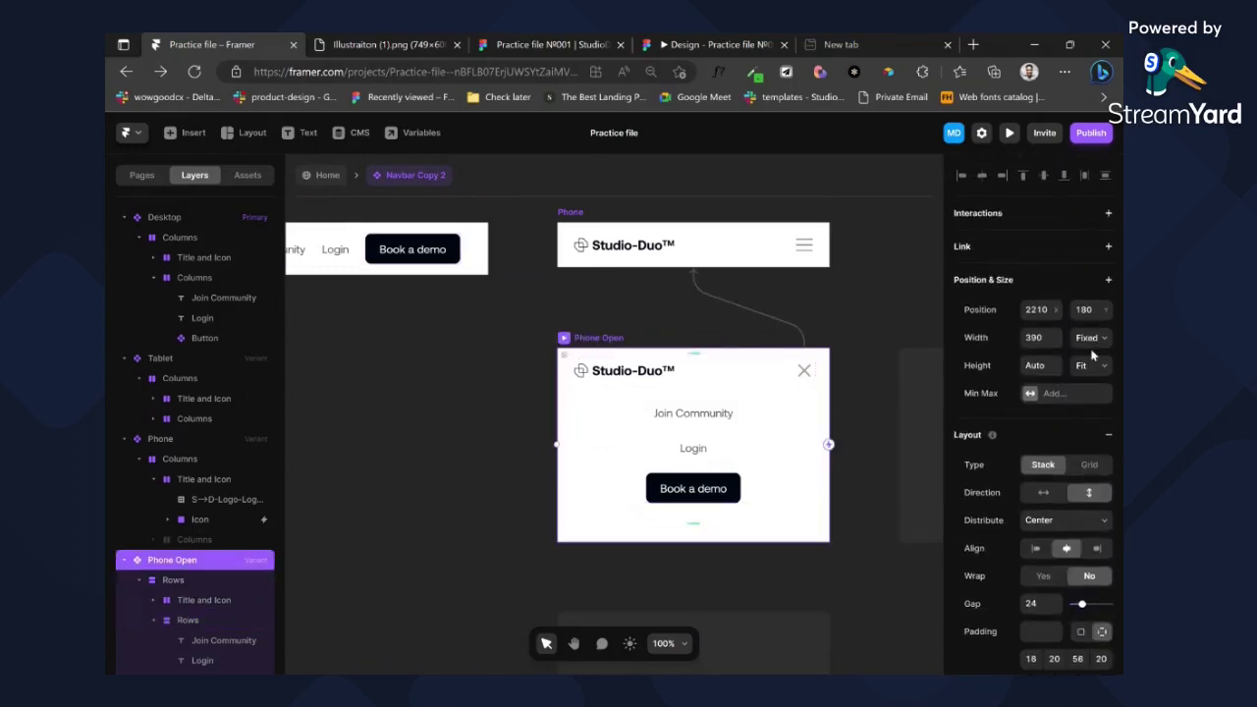
{"action": "scroll", "coordinate": [1031, 442], "scroll_direction": "down", "scroll_amount": 4}
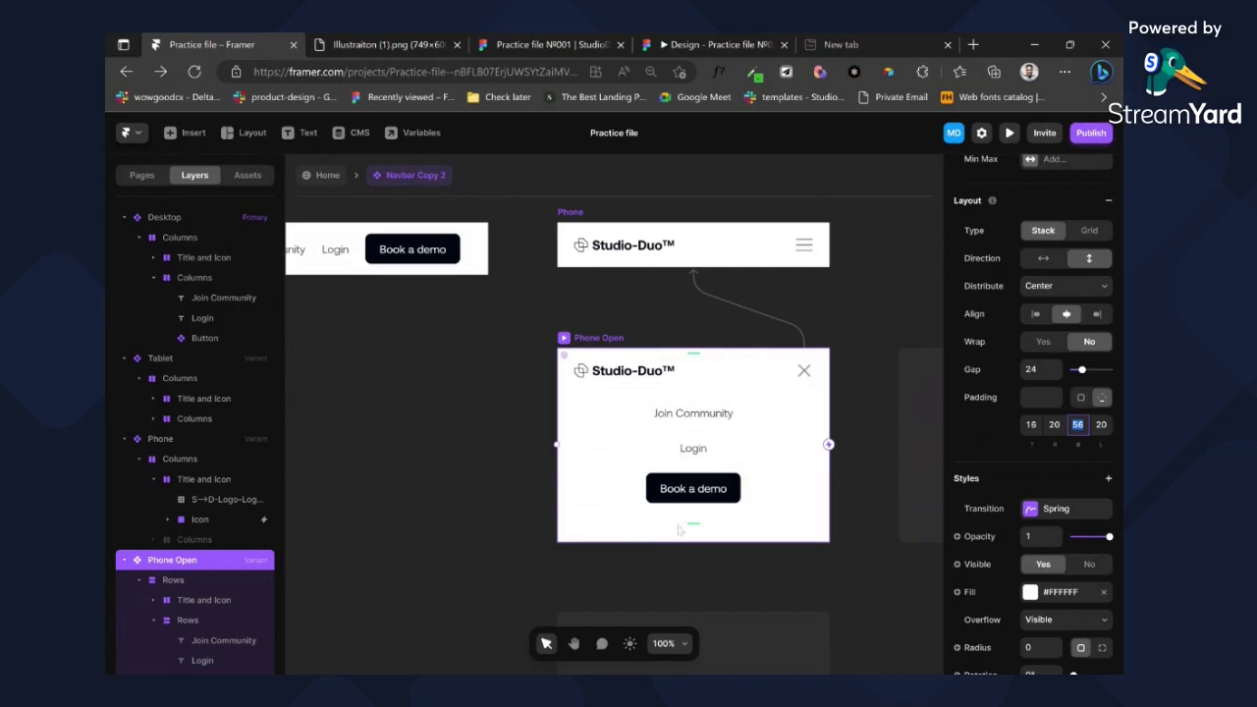
{"action": "mouse_move", "coordinate": [693, 524]}
{"action": "left_mouse_down"}
{"action": "mouse_move", "coordinate": [693, 507]}
{"action": "mouse_move", "coordinate": [694, 518]}
{"action": "left_mouse_up"}
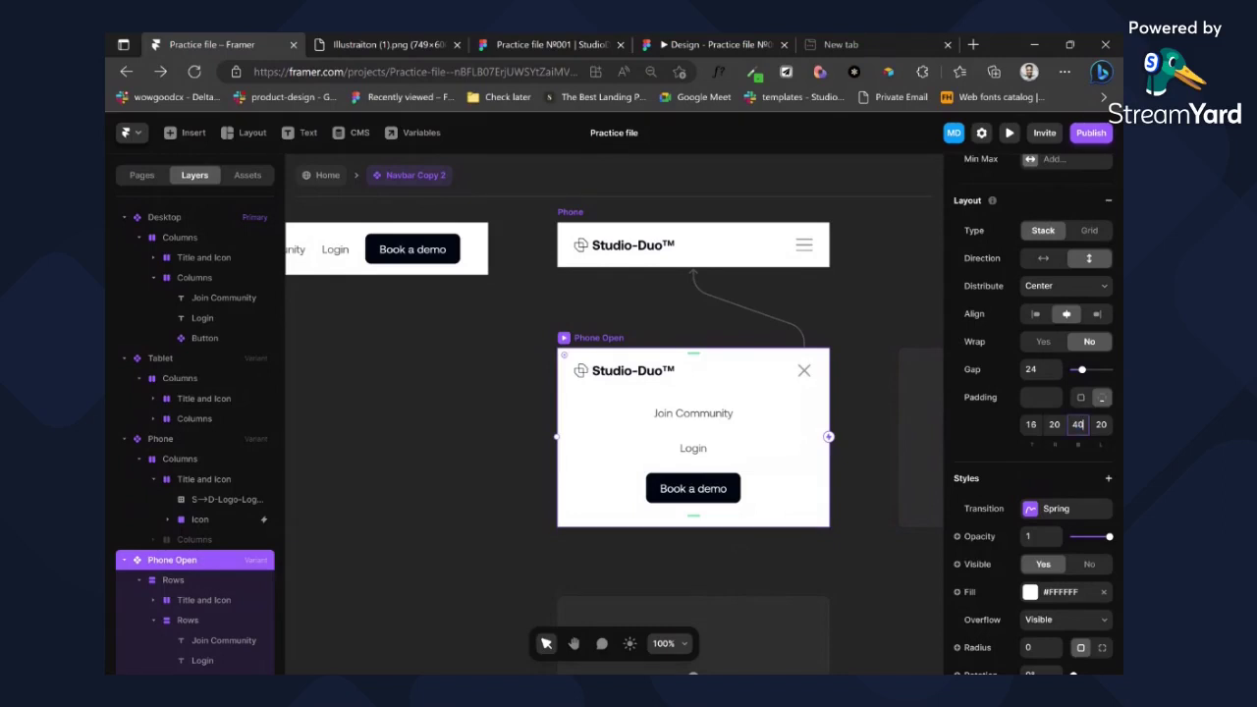
- Set the width of the Book a demo button in the navbar's Phone Open variant to Fill
{"action": "key", "text": "Return"}
{"action": "left_click", "coordinate": [327, 175]}
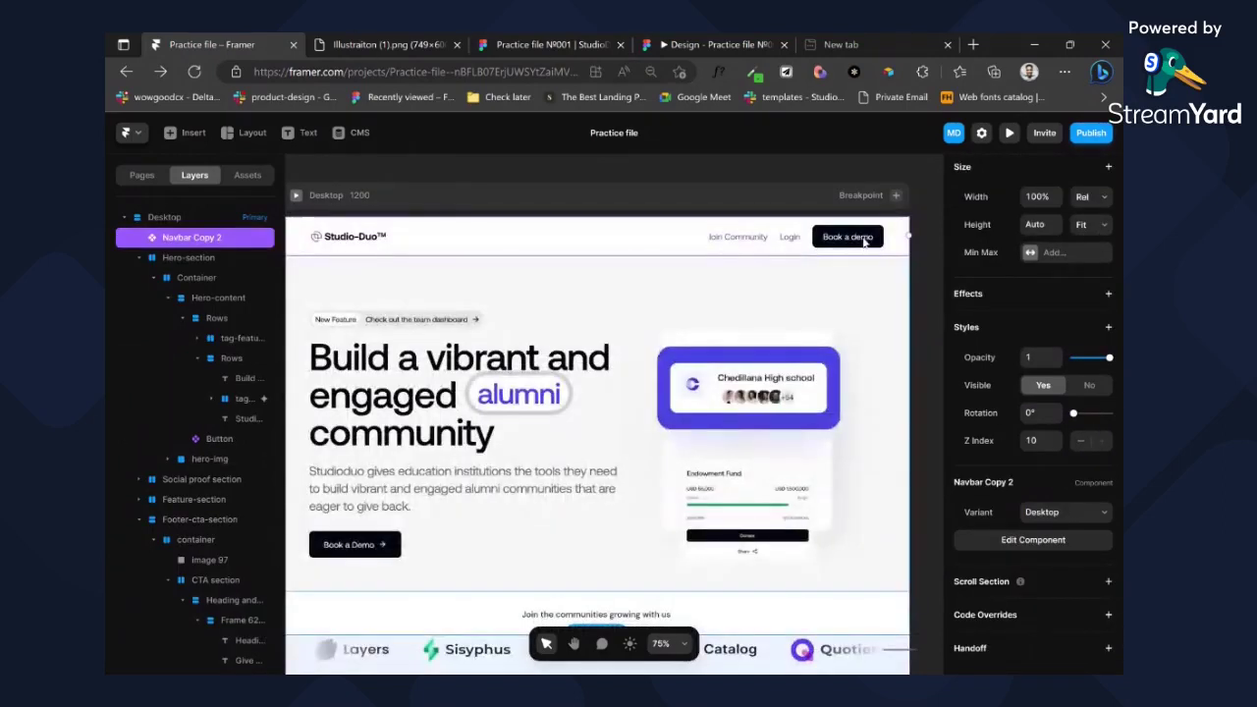
{"action": "double_click", "coordinate": [832, 240]}
{"action": "scroll", "coordinate": [812, 403], "scroll_direction": "right", "scroll_amount": 5}
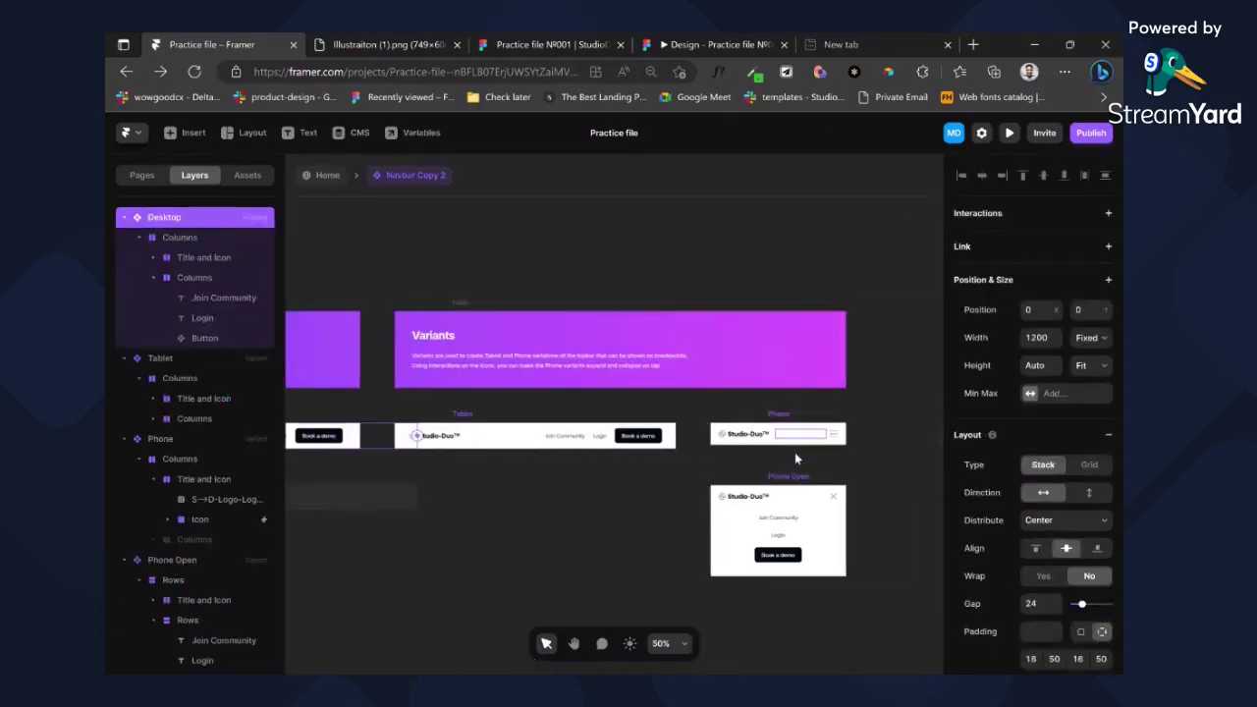
{"action": "left_click", "coordinate": [780, 556]}
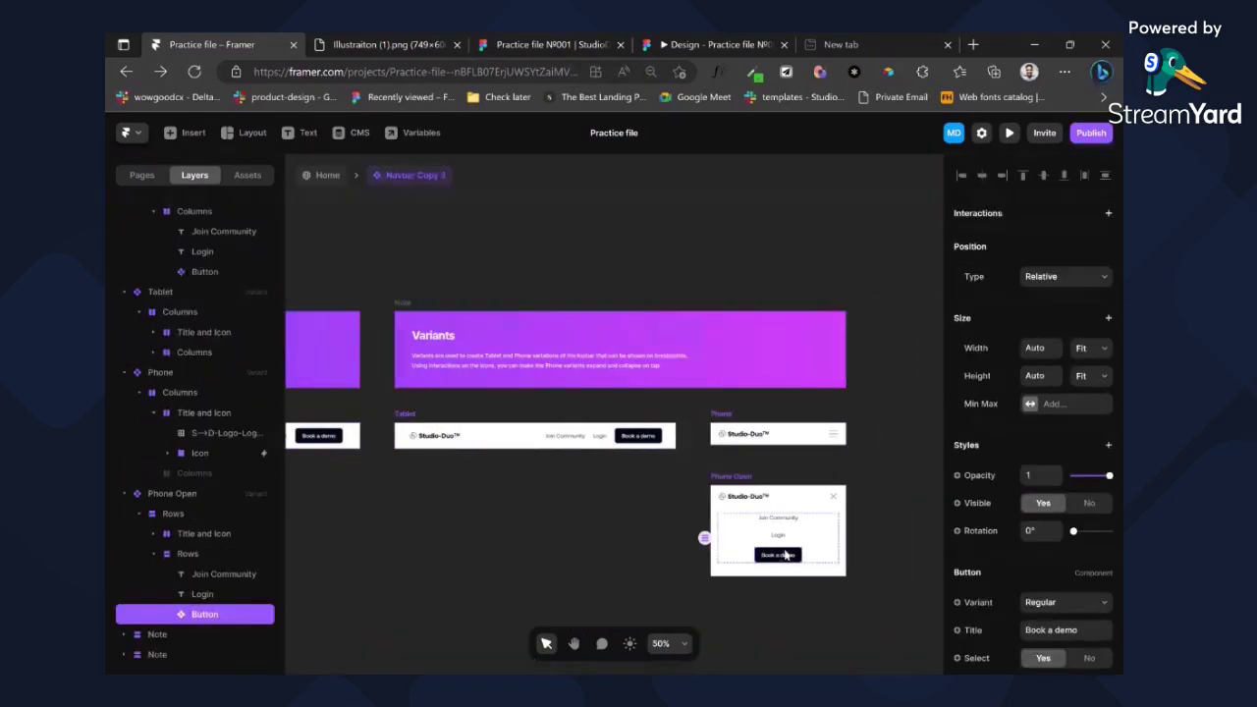
{"action": "left_click", "coordinate": [1080, 371]}
- Rename the outer Columns stack in the navbar's Desktop variant as container
{"action": "scroll", "coordinate": [496, 418], "scroll_direction": "left", "scroll_amount": 8}
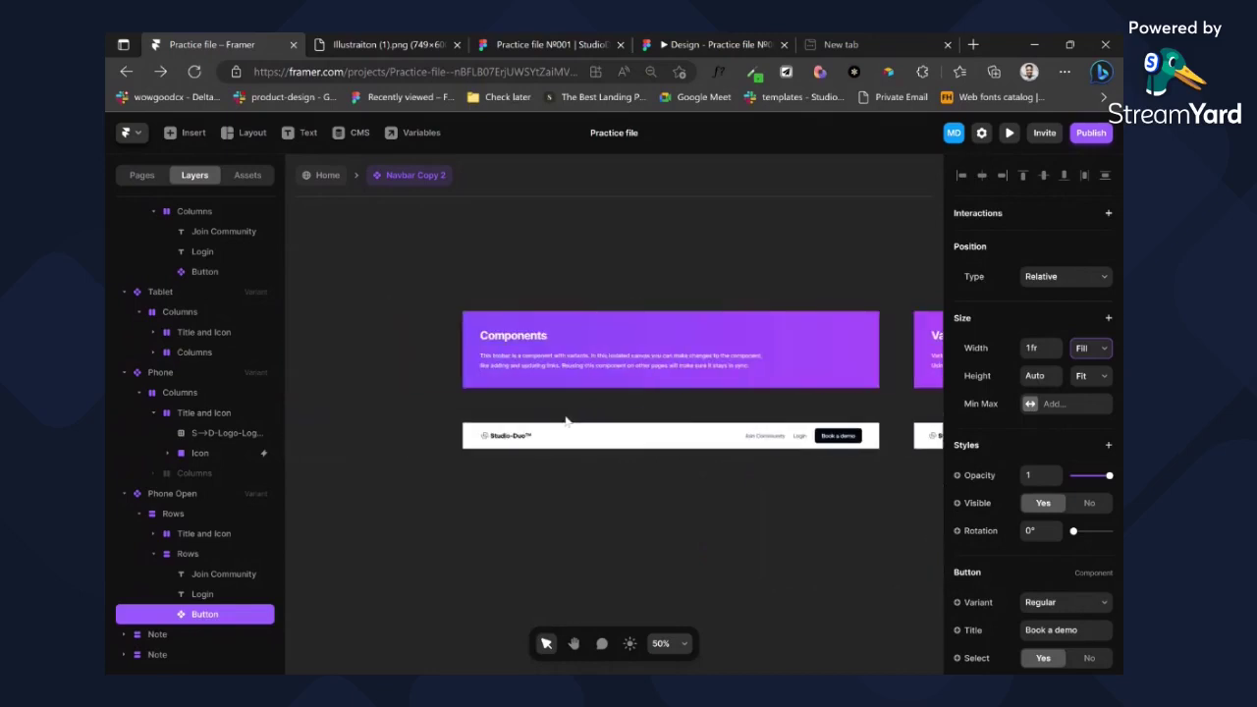
{"action": "left_click", "coordinate": [497, 414]}
{"action": "double_click", "coordinate": [180, 237]}
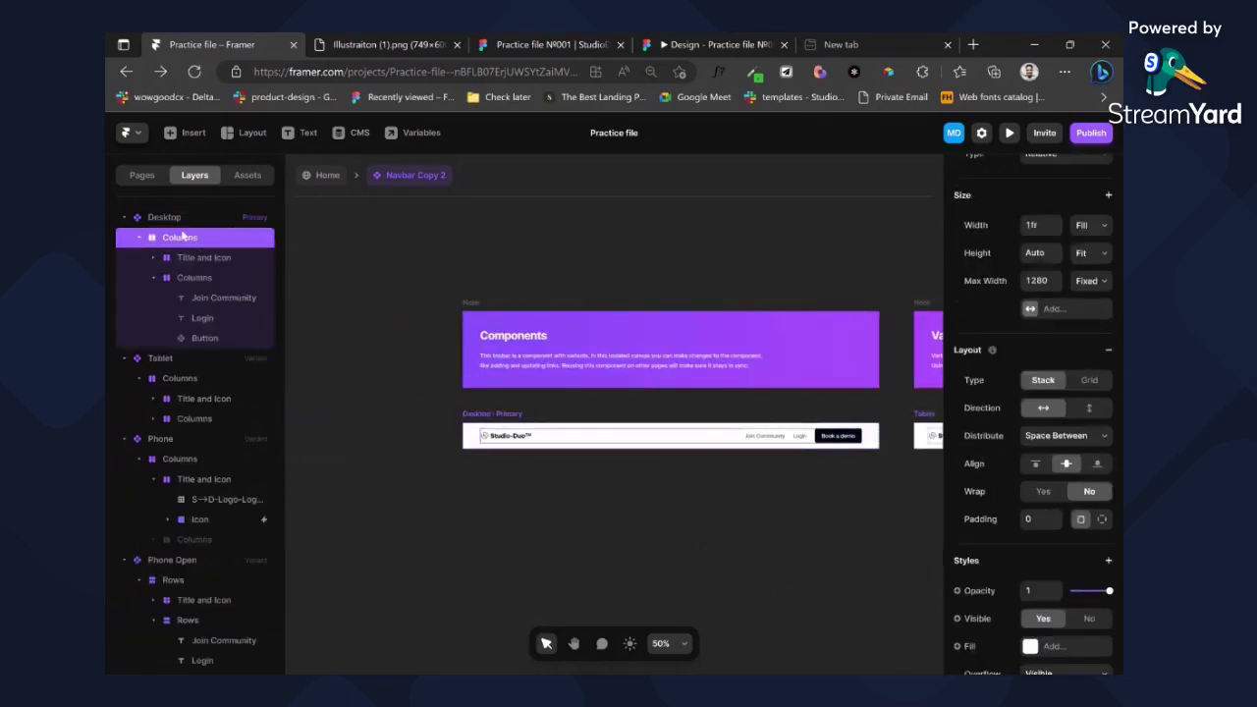
{"action": "type", "text": "container"}
{"action": "key", "text": "Return"}
- Preview the home page from the Desktop breakpoint and widen the preview to 1600 to examine the navbar and hero alignment
{"action": "left_click", "coordinate": [322, 175]}
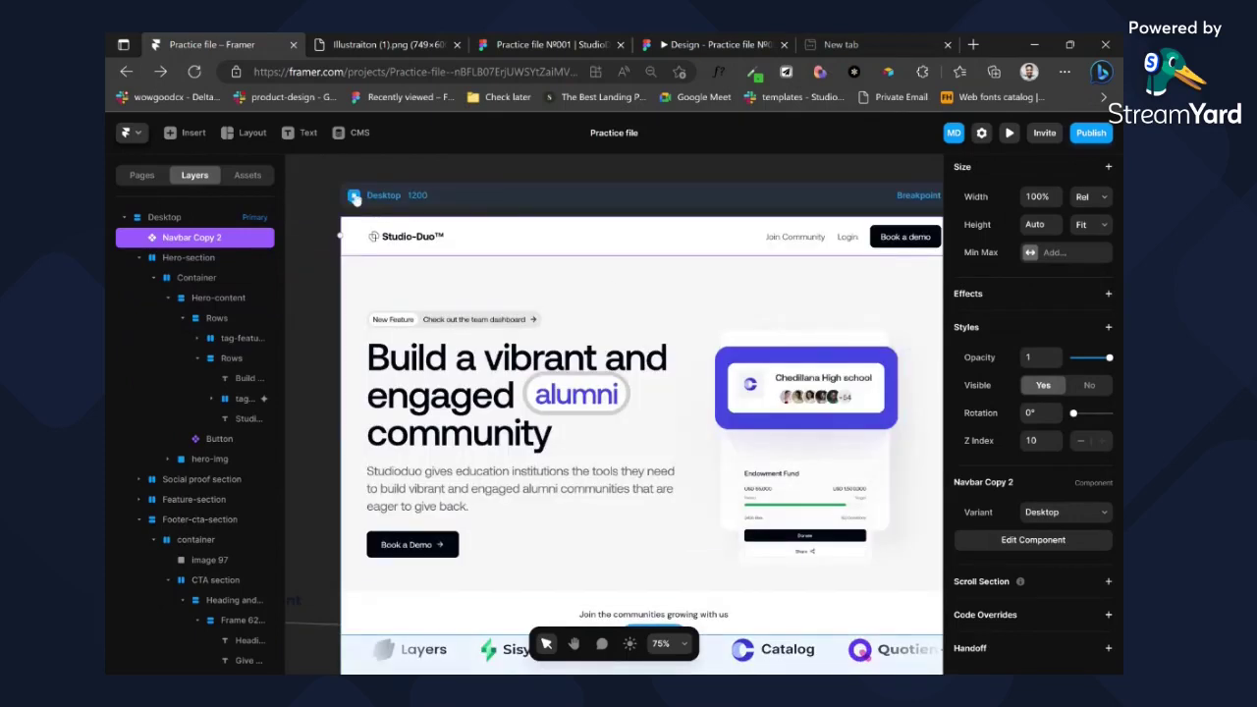
{"action": "left_click", "coordinate": [355, 198]}
{"action": "left_click_drag", "start_coordinate": [1037, 412], "coordinate": [1117, 429]}
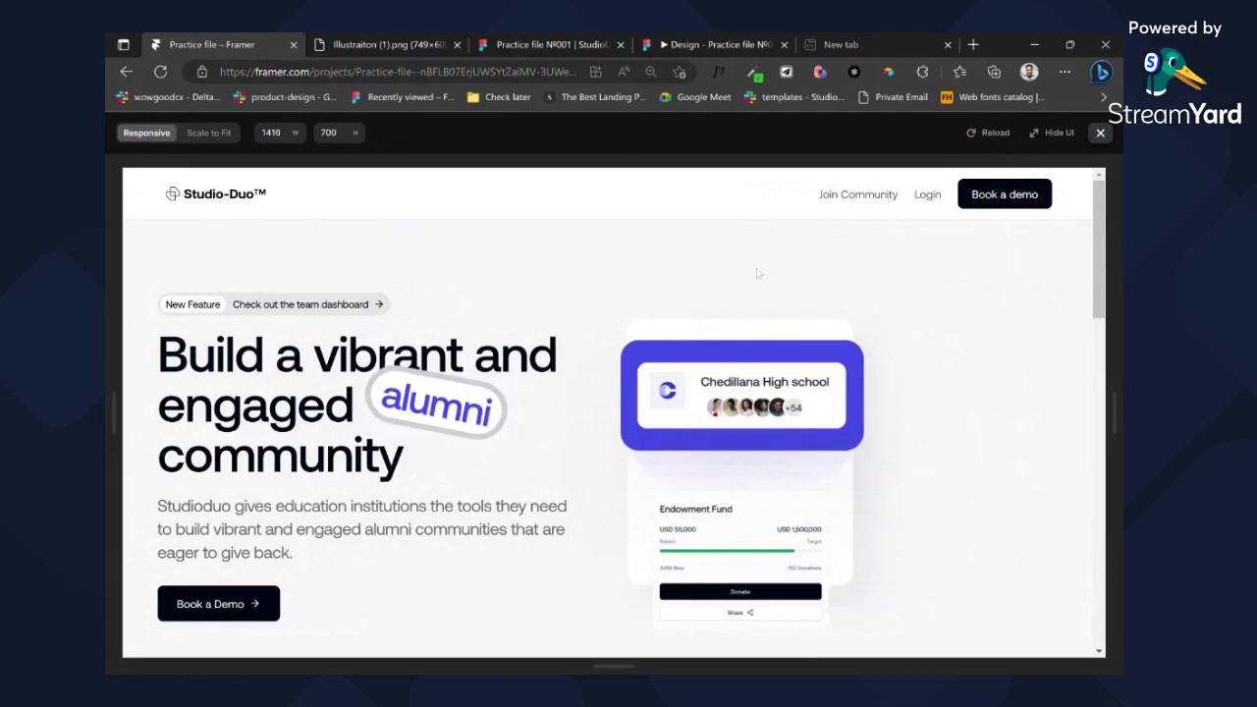
{"action": "key", "text": "ctrl+minus"}
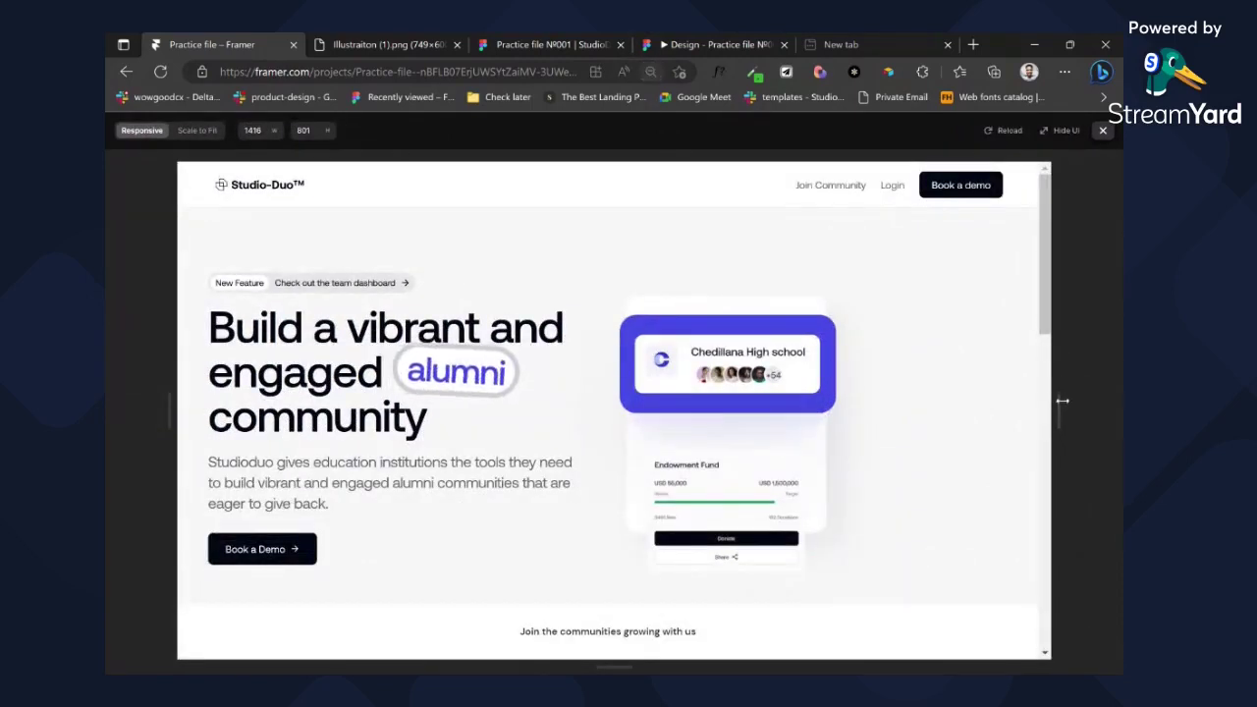
{"action": "left_click_drag", "start_coordinate": [1058, 405], "coordinate": [1117, 404]}
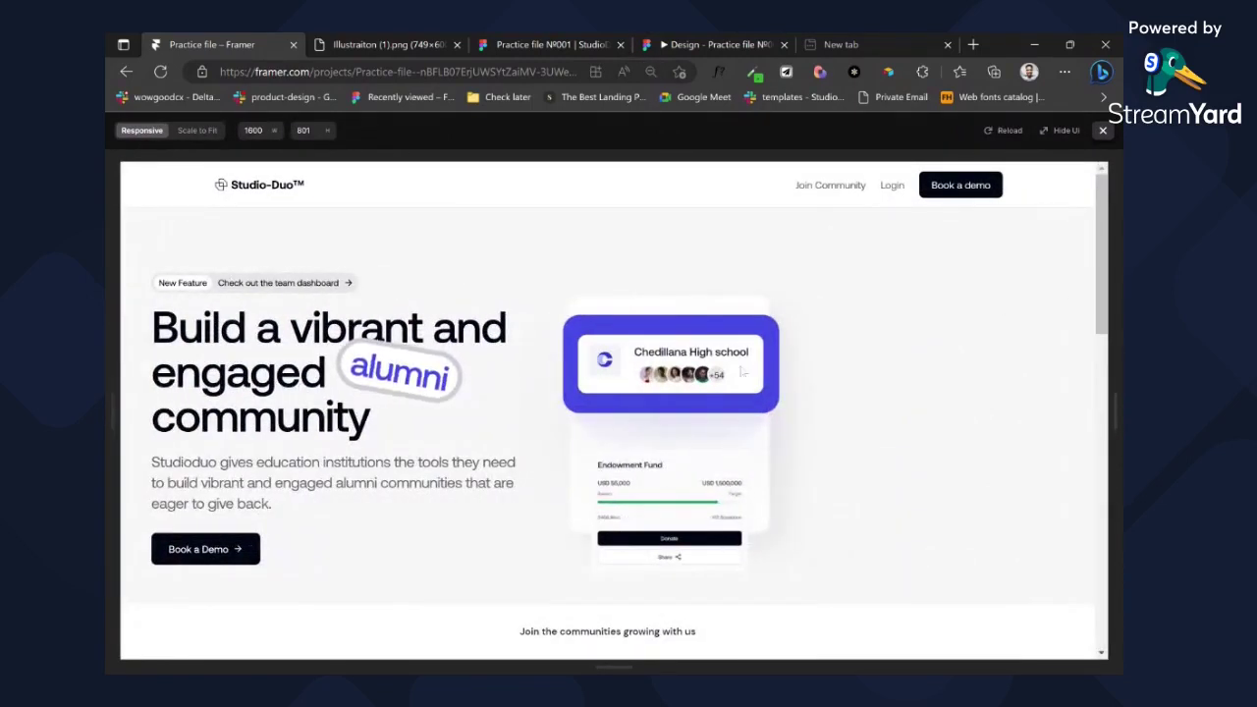
{"action": "left_click", "coordinate": [1102, 129]}
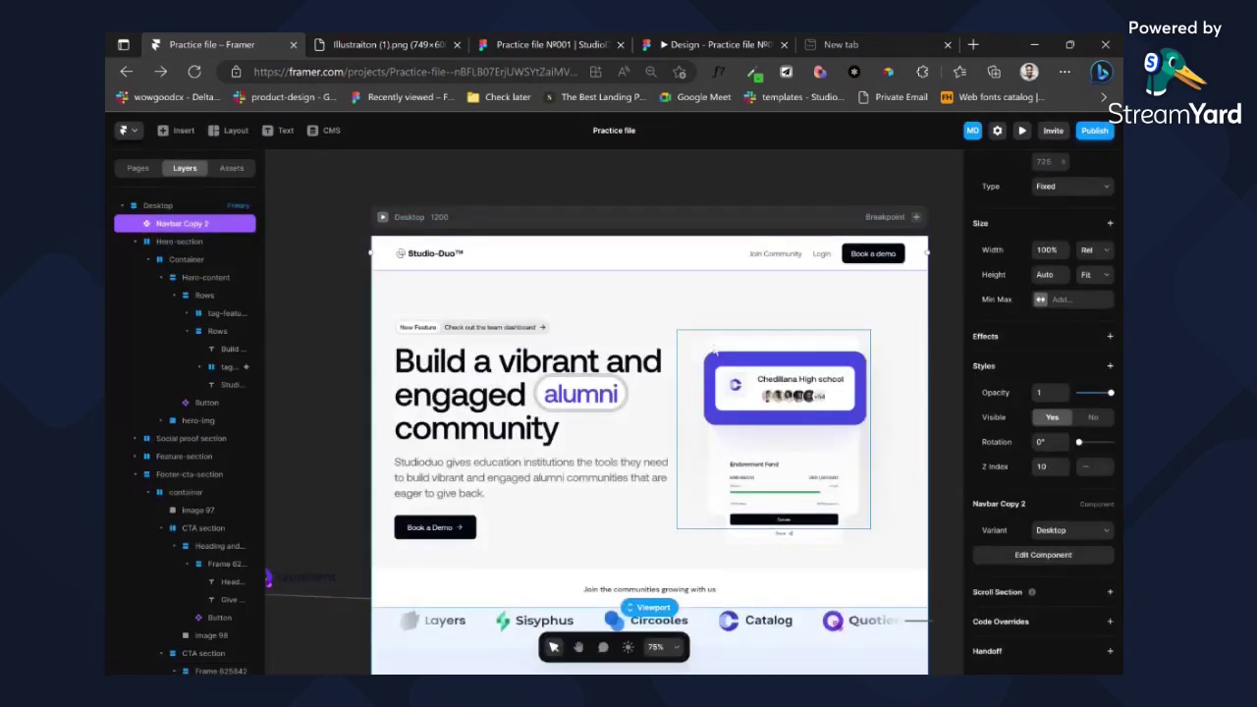
- Make the desktop Hero-section a vertical stack with Center distribution and center alignment
{"action": "left_click", "coordinate": [706, 294]}
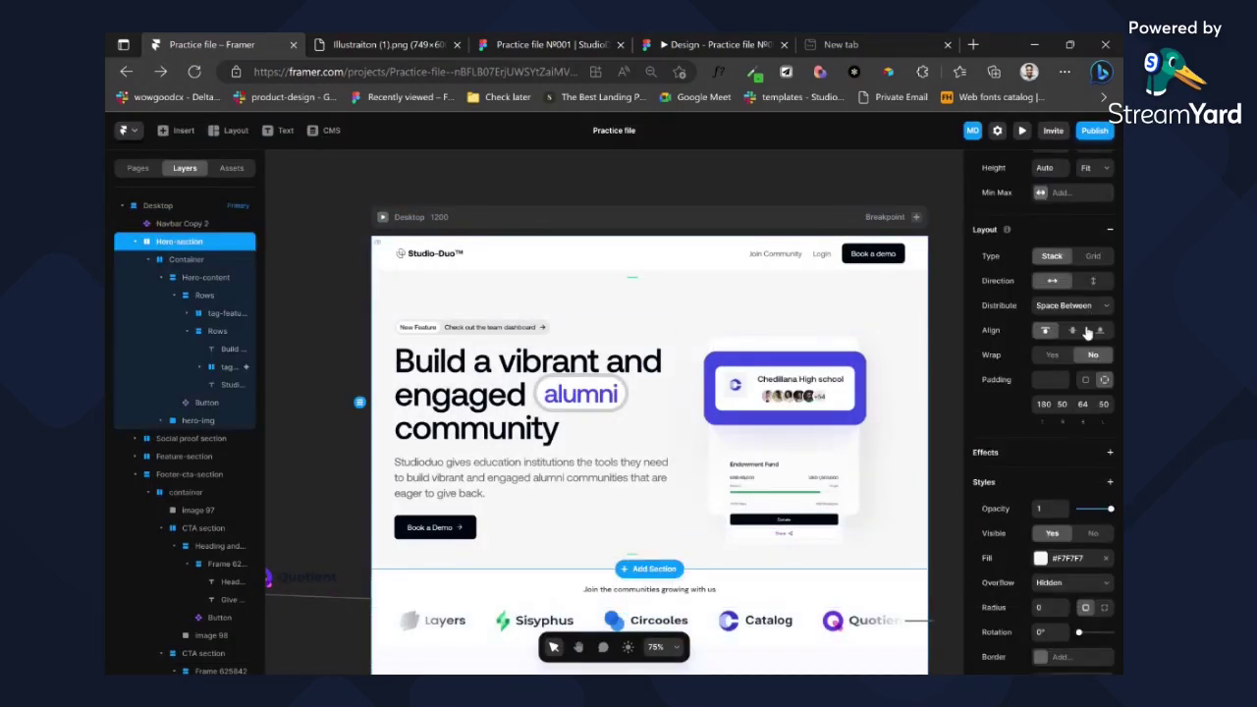
{"action": "scroll", "coordinate": [1087, 334], "scroll_direction": "up", "scroll_amount": 3}
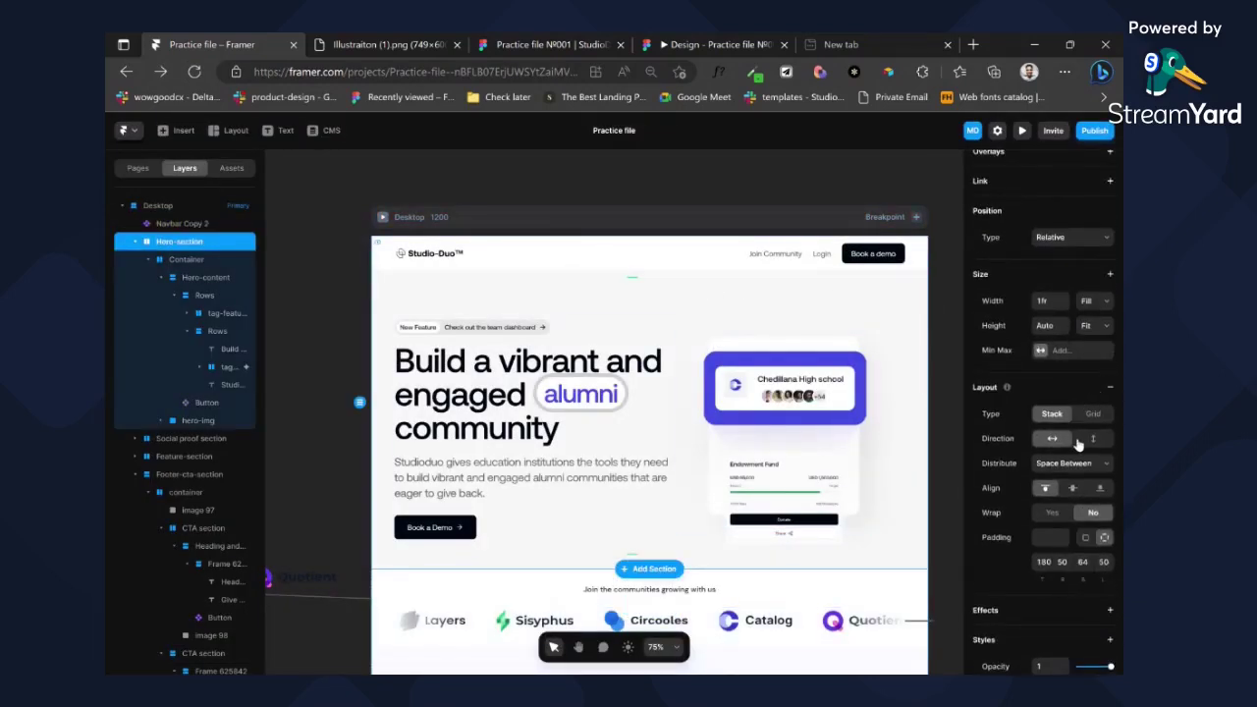
{"action": "left_click", "coordinate": [1076, 465]}
{"action": "left_click", "coordinate": [1075, 485]}
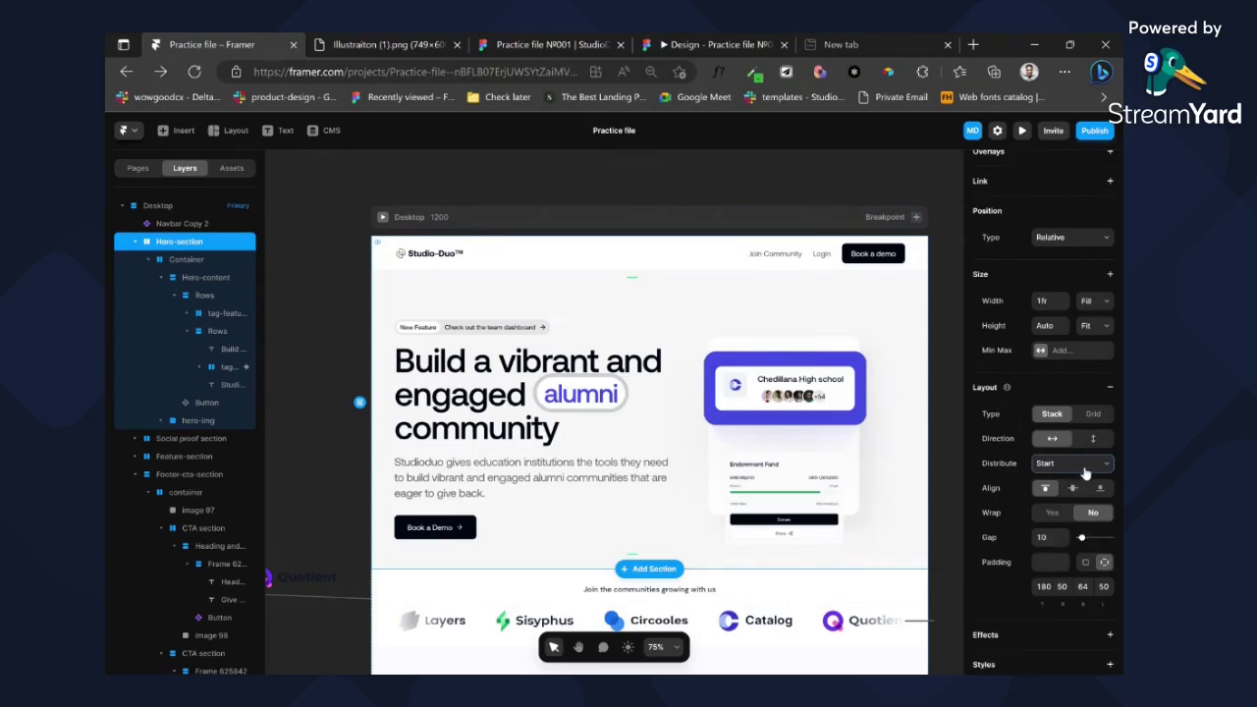
{"action": "left_click", "coordinate": [1093, 438]}
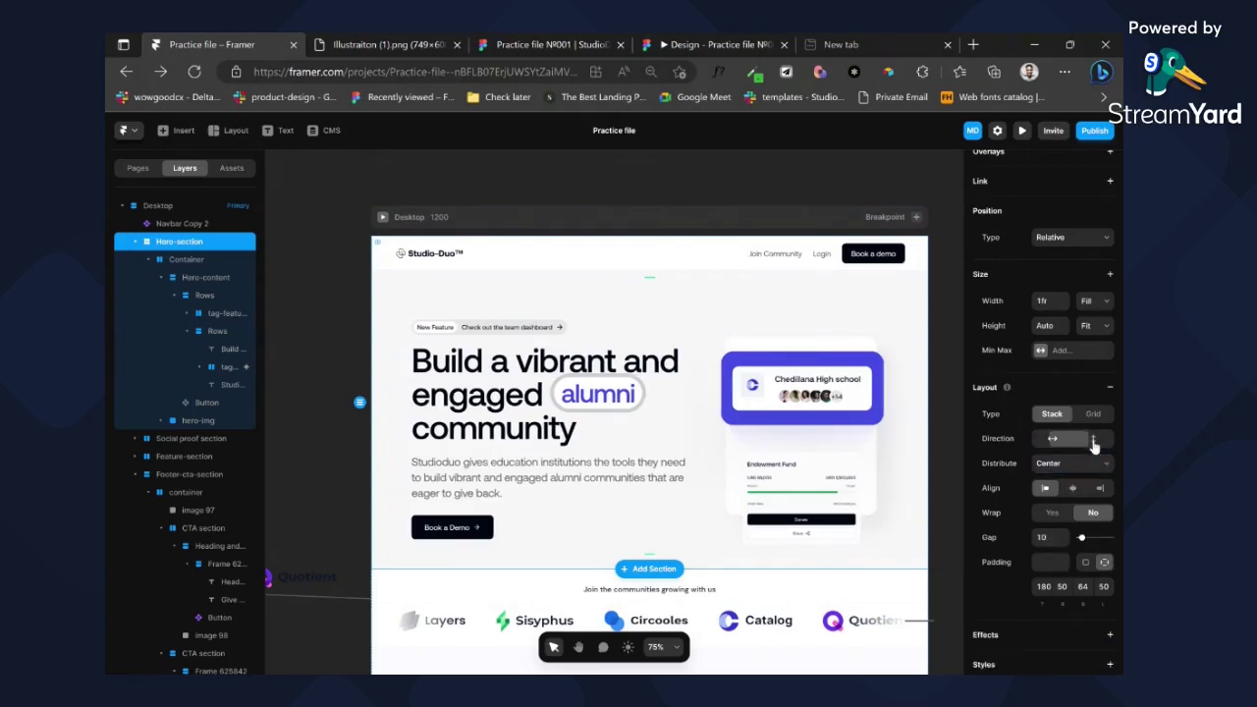
{"action": "left_click", "coordinate": [1076, 488]}
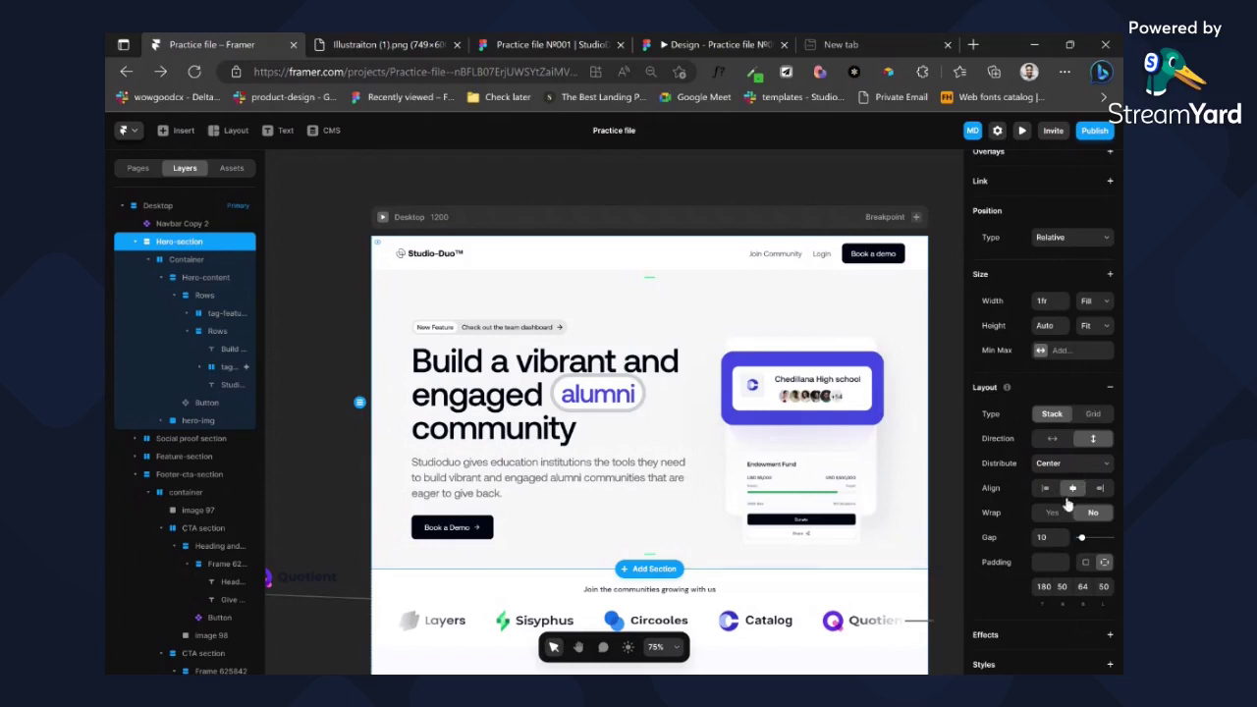
- Check the hero Container's layout settings, and preview the whole desktop page at a width of 1600
{"action": "left_click", "coordinate": [202, 260]}
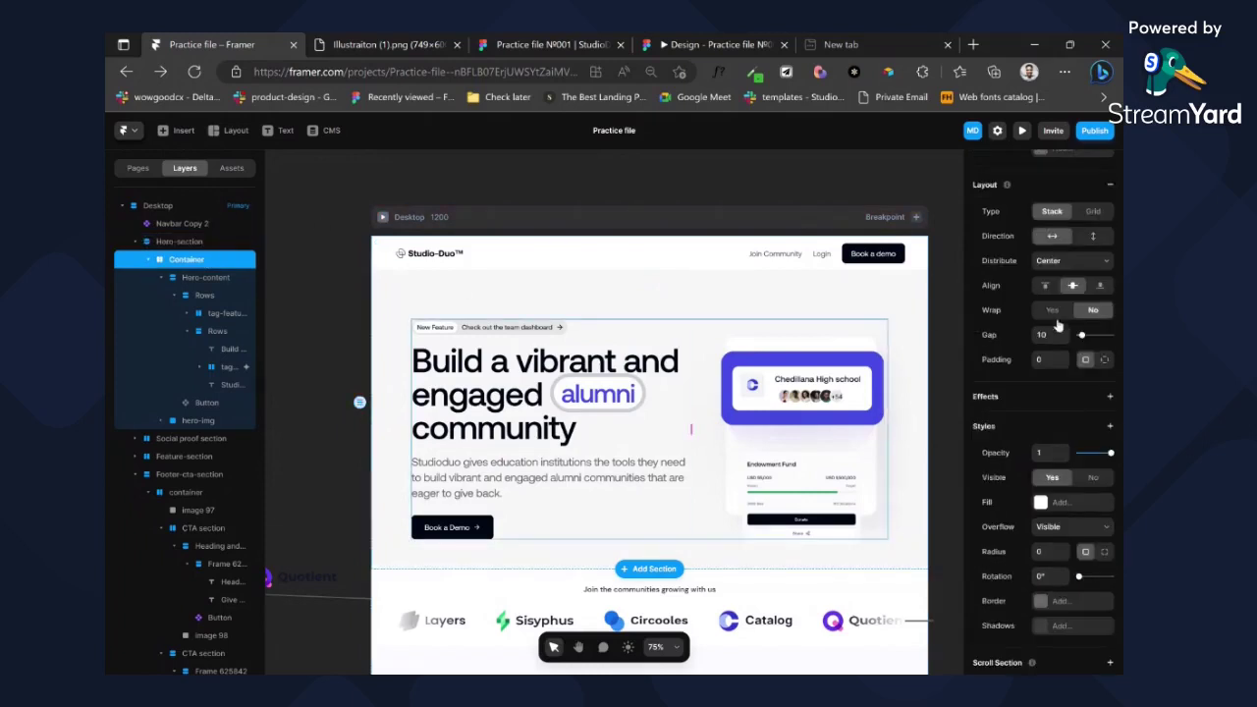
{"action": "scroll", "coordinate": [1057, 325], "scroll_direction": "up", "scroll_amount": 3}
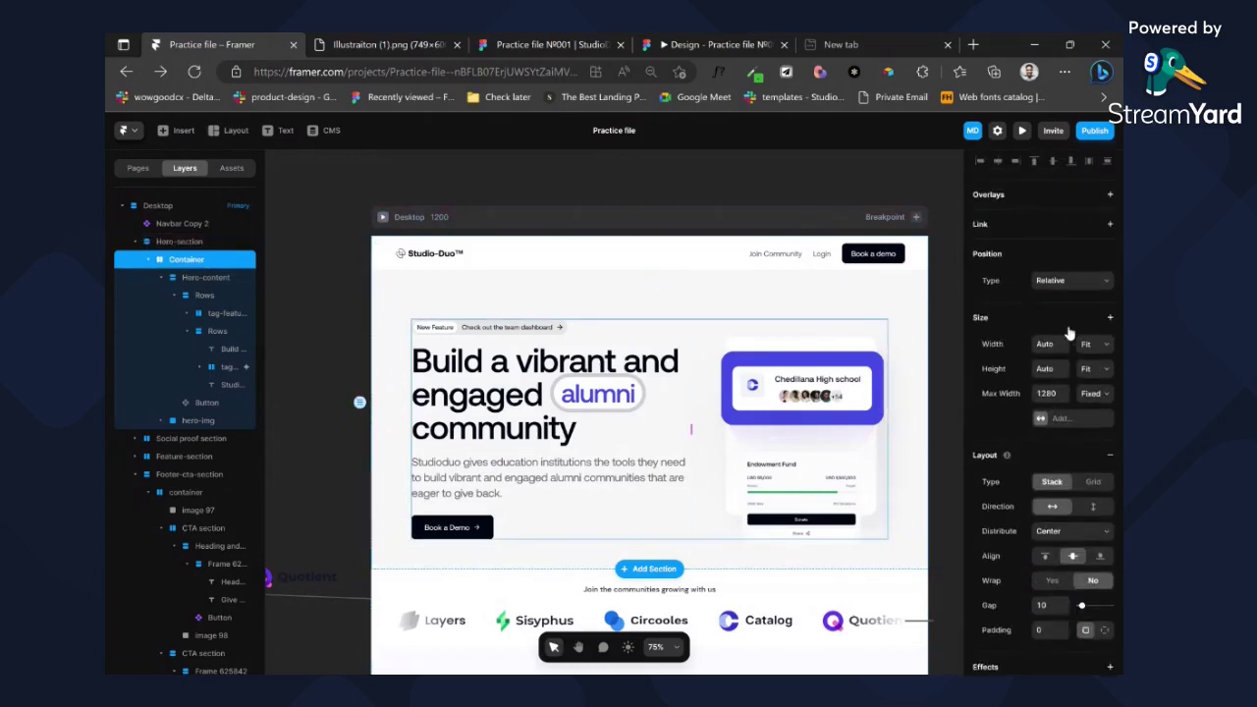
{"action": "left_click", "coordinate": [382, 216]}
{"action": "left_click_drag", "start_coordinate": [1019, 405], "coordinate": [1118, 392]}
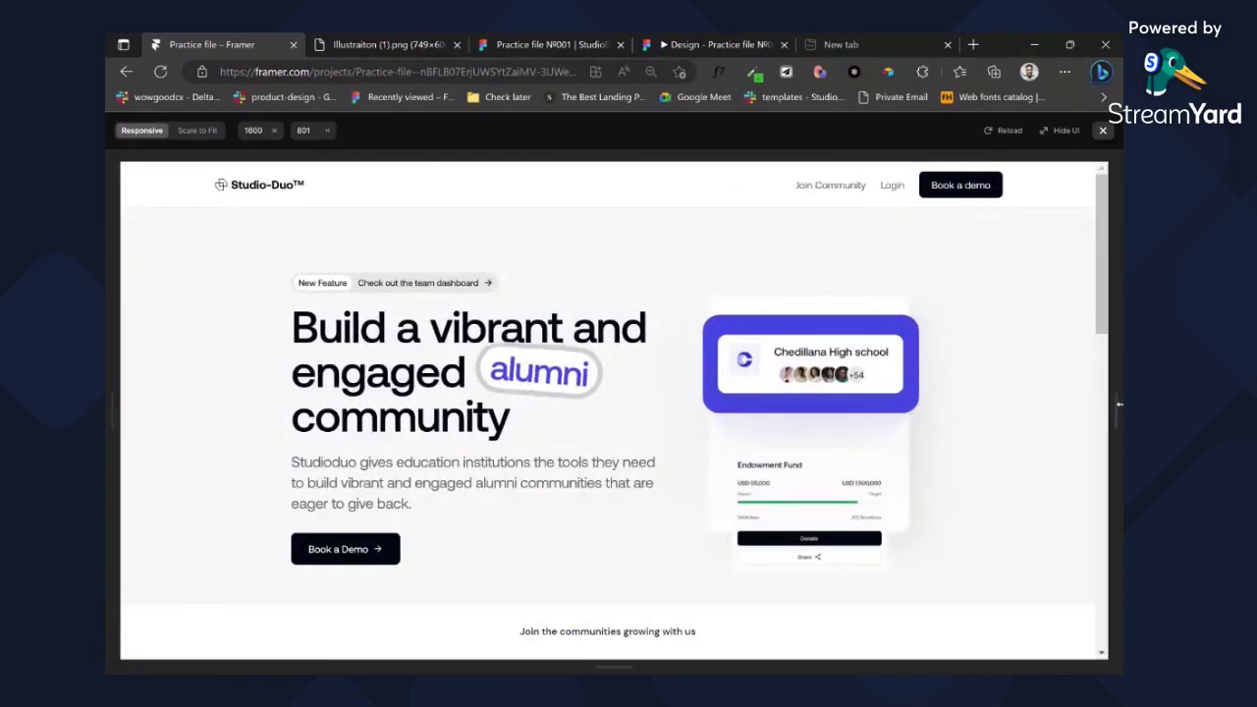
{"action": "scroll", "coordinate": [1033, 363], "scroll_direction": "down", "scroll_amount": 4}
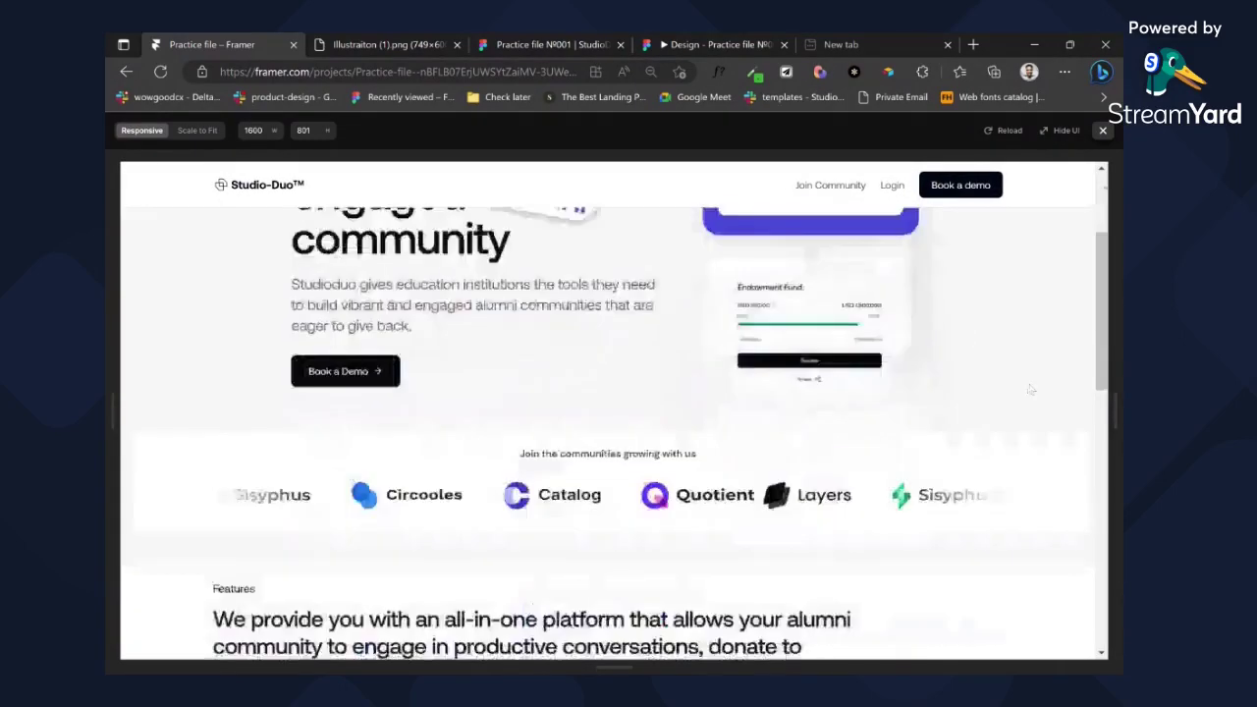
{"action": "scroll", "coordinate": [1032, 363], "scroll_direction": "down", "scroll_amount": 2}
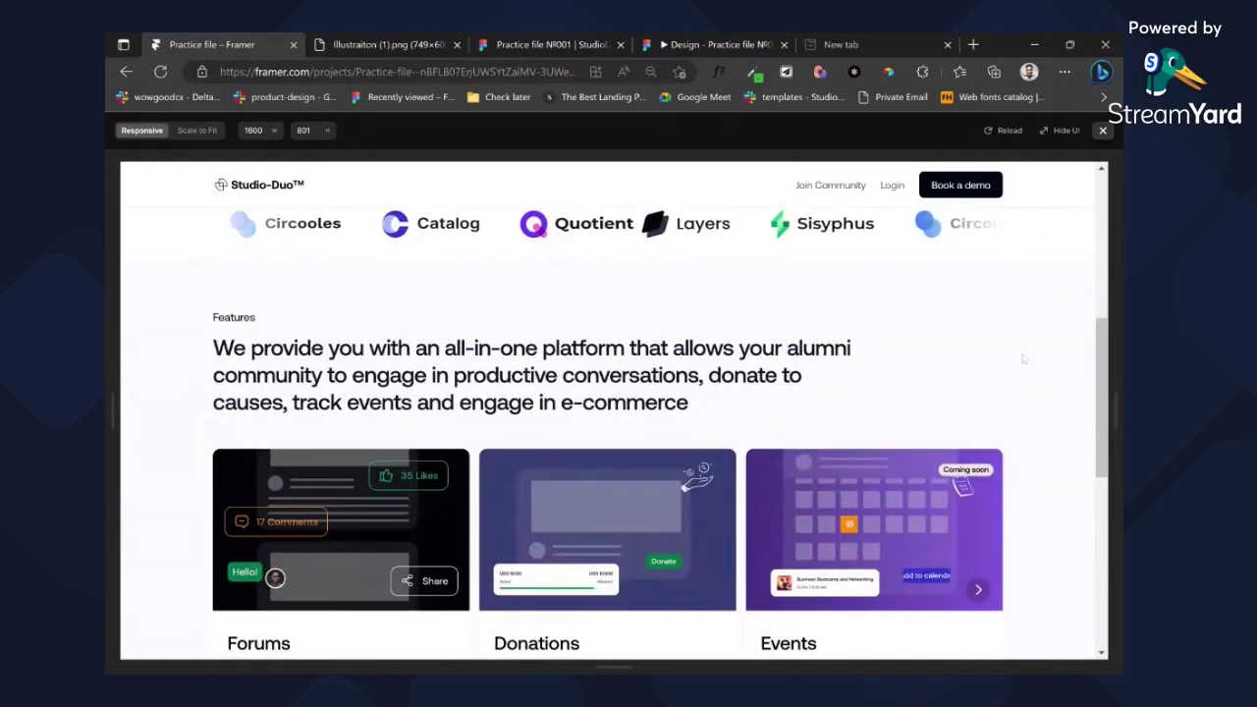
{"action": "scroll", "coordinate": [1031, 358], "scroll_direction": "down", "scroll_amount": 4}
{"action": "scroll", "coordinate": [1024, 349], "scroll_direction": "down", "scroll_amount": 2}
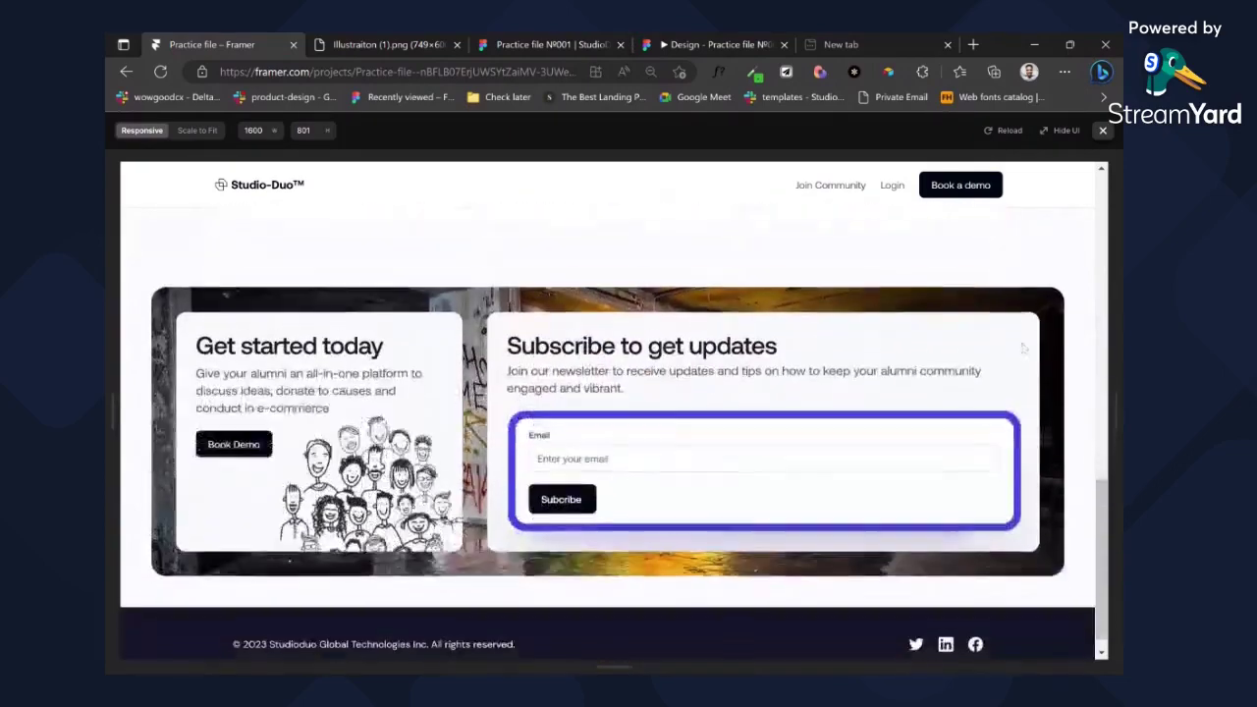
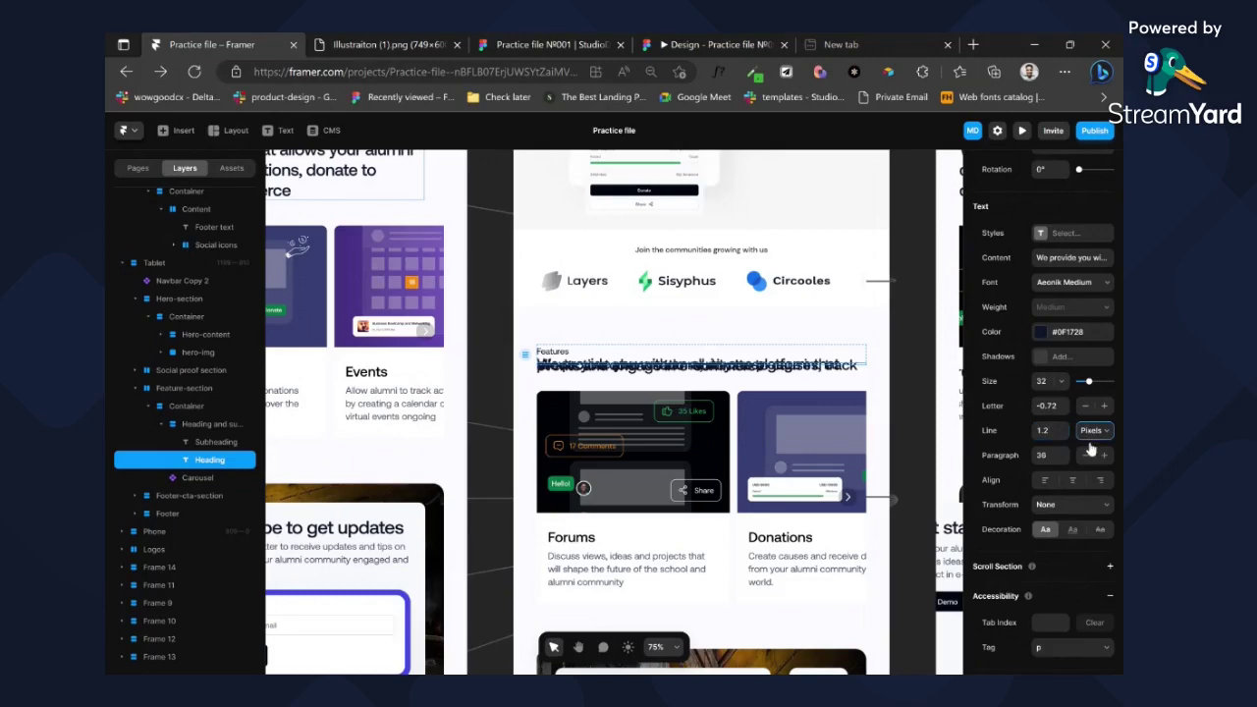
- Change the line height unit of the Tablet Feature-section heading to Em
{"action": "left_click", "coordinate": [1096, 453]}
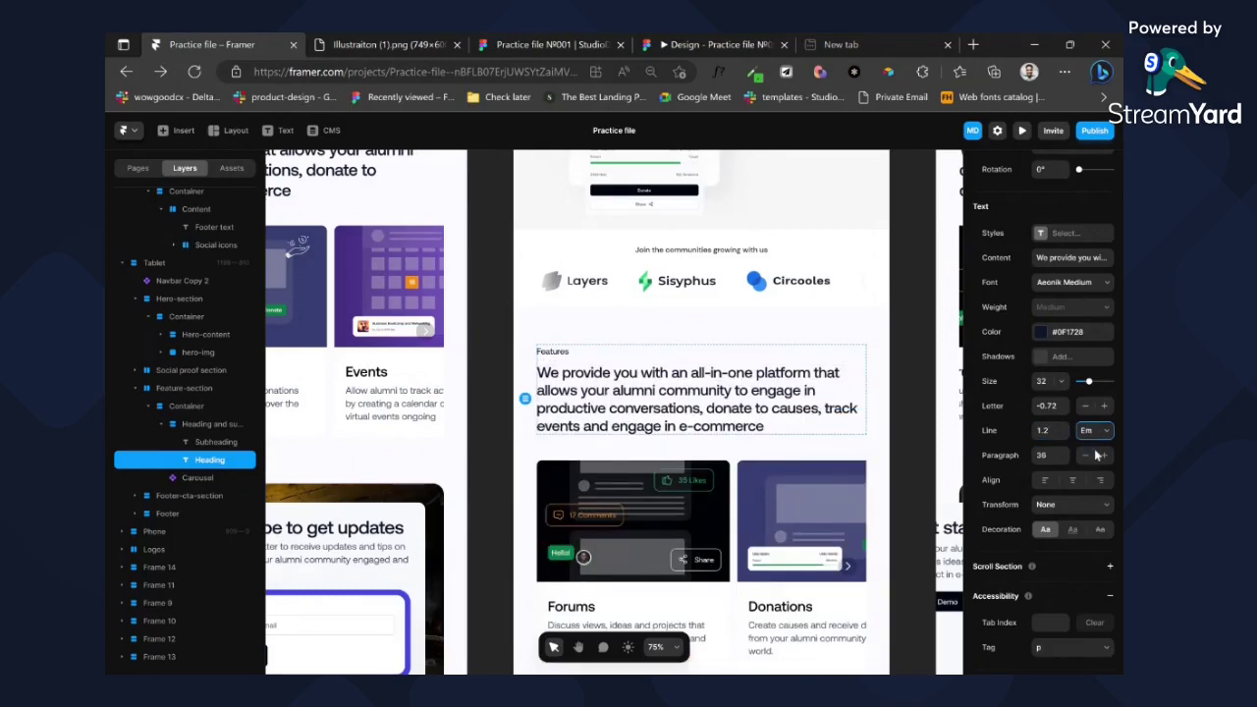
{"action": "left_click", "coordinate": [854, 335]}
- Set the right and left padding of the Tablet Hero-section to 40
{"action": "scroll", "coordinate": [860, 324], "scroll_direction": "up", "scroll_amount": 5}
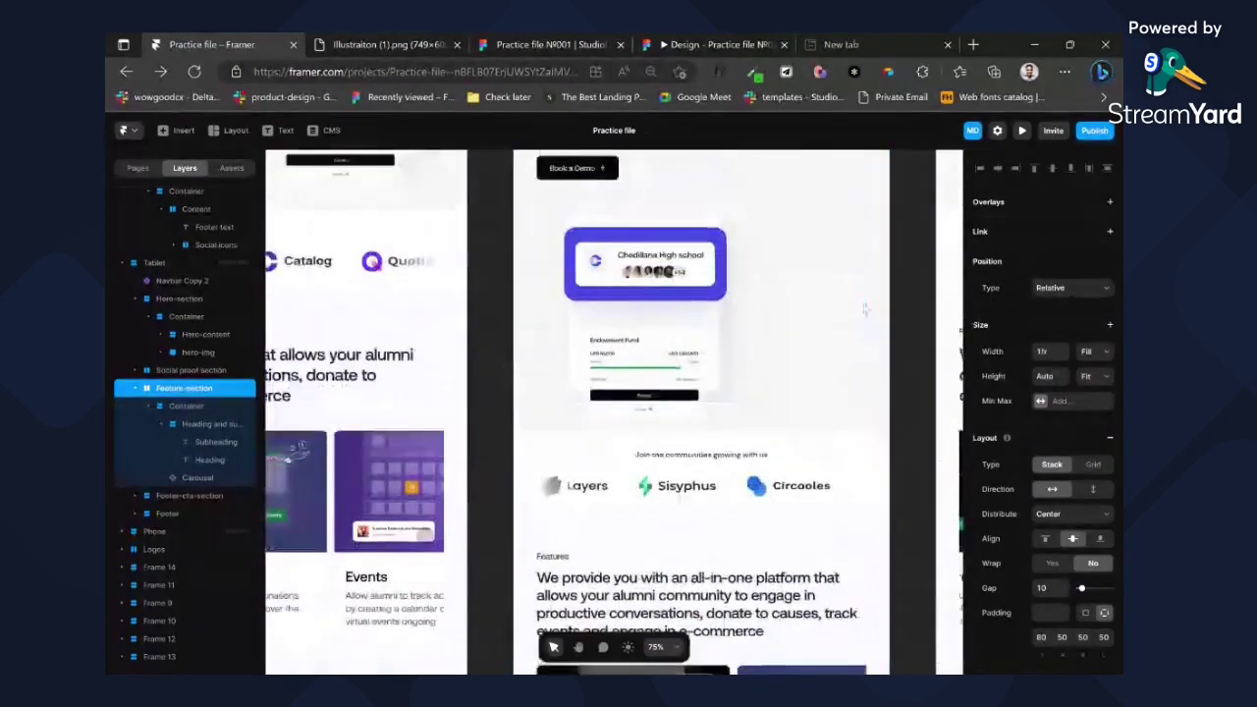
{"action": "scroll", "coordinate": [864, 309], "scroll_direction": "up", "scroll_amount": 3}
{"action": "left_click", "coordinate": [866, 280]}
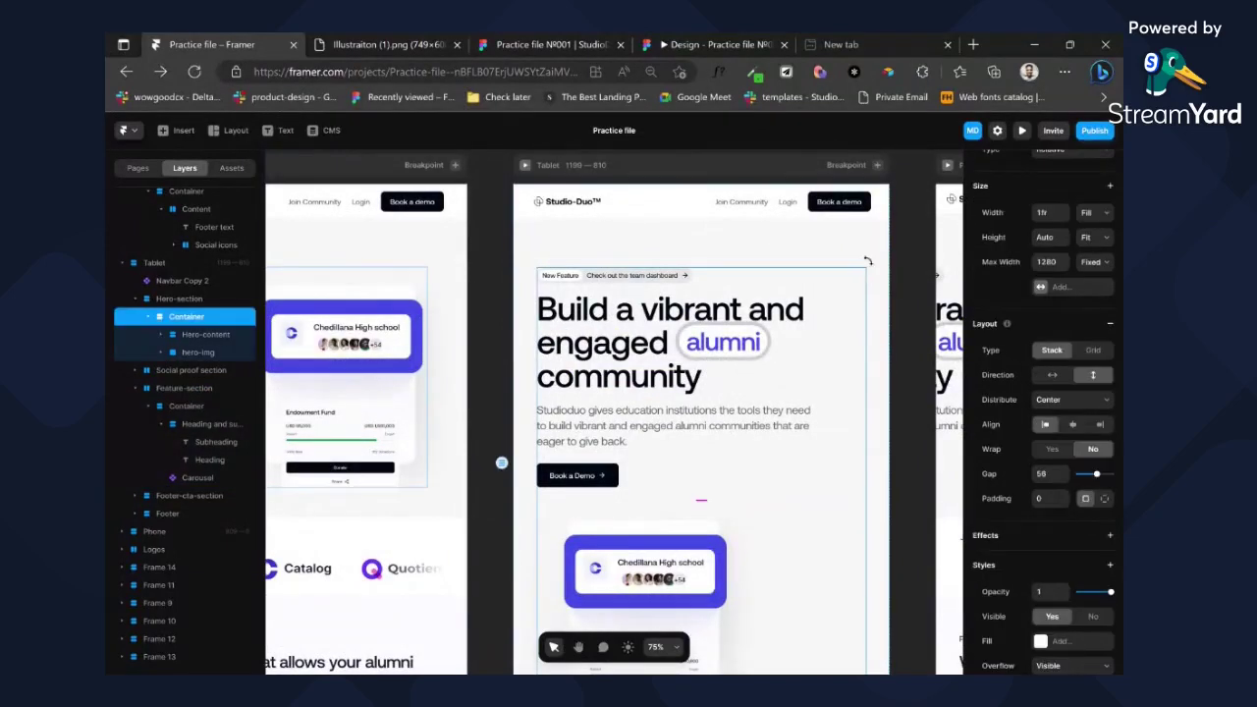
{"action": "scroll", "coordinate": [1041, 412], "scroll_direction": "down", "scroll_amount": 5}
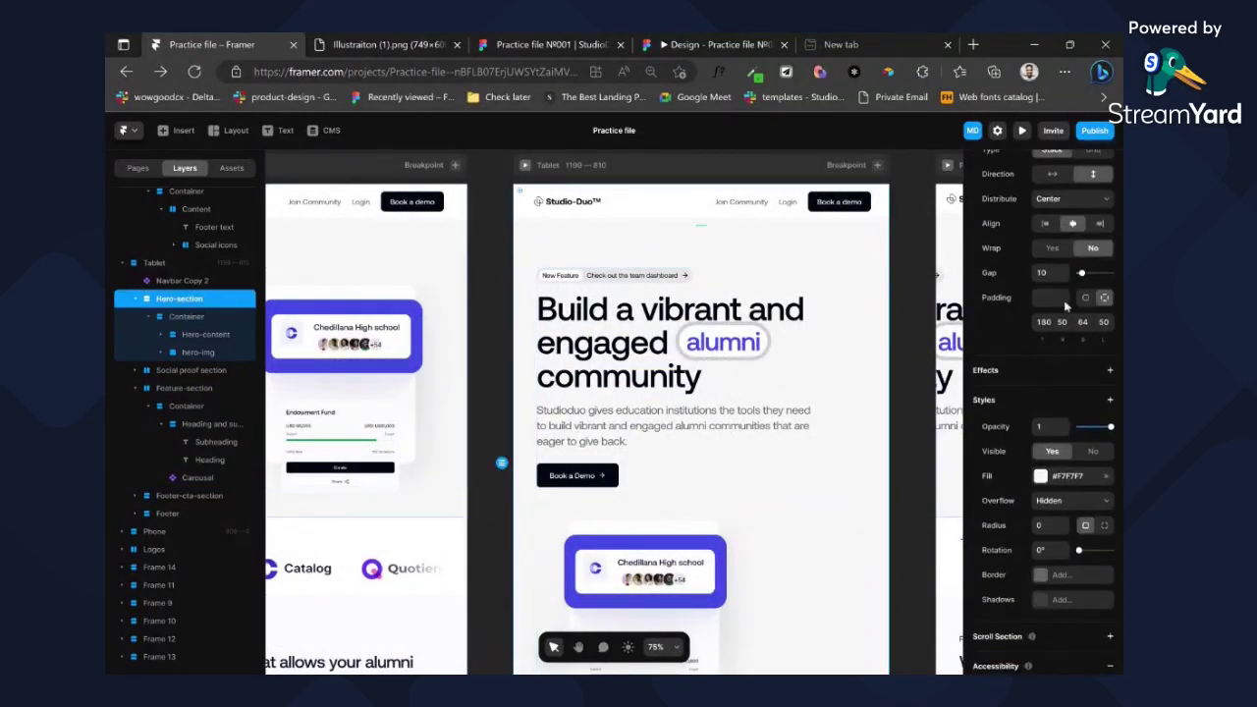
{"action": "left_click", "coordinate": [1063, 323]}
{"action": "left_click", "coordinate": [1104, 322]}
{"action": "type", "text": "40"}
{"action": "left_click", "coordinate": [1062, 321]}
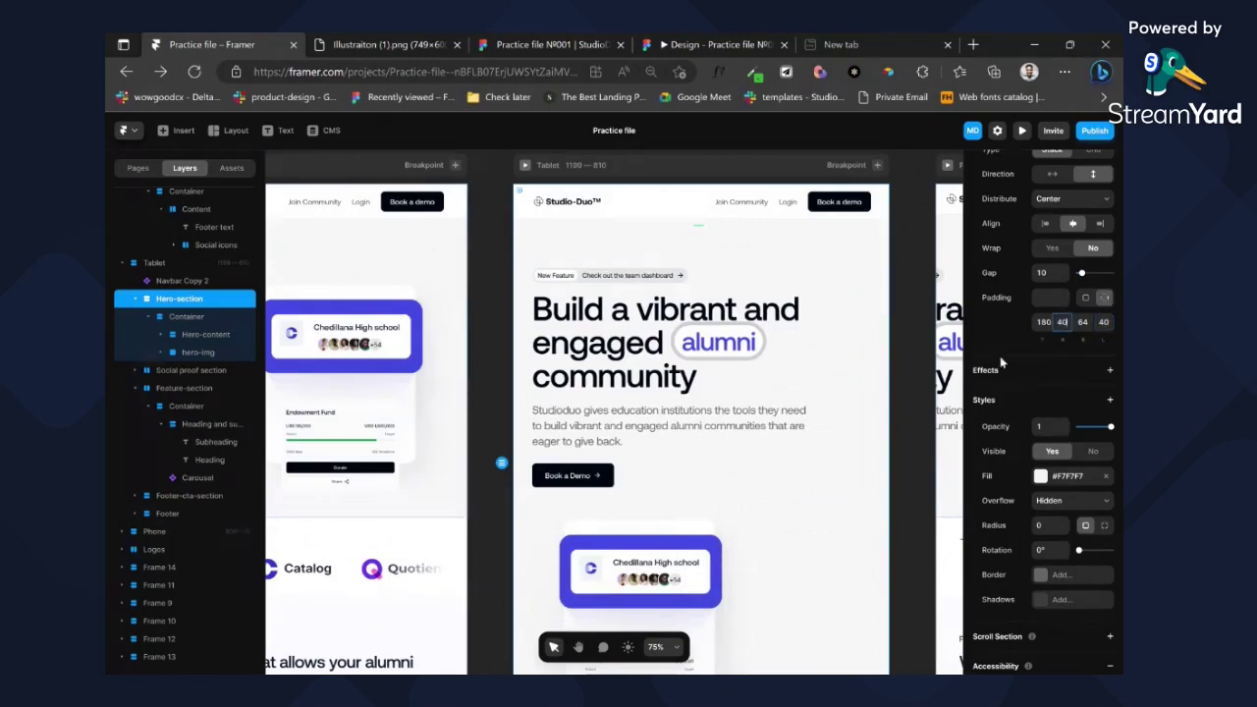
{"action": "left_click", "coordinate": [926, 342]}
{"action": "left_click", "coordinate": [868, 333]}
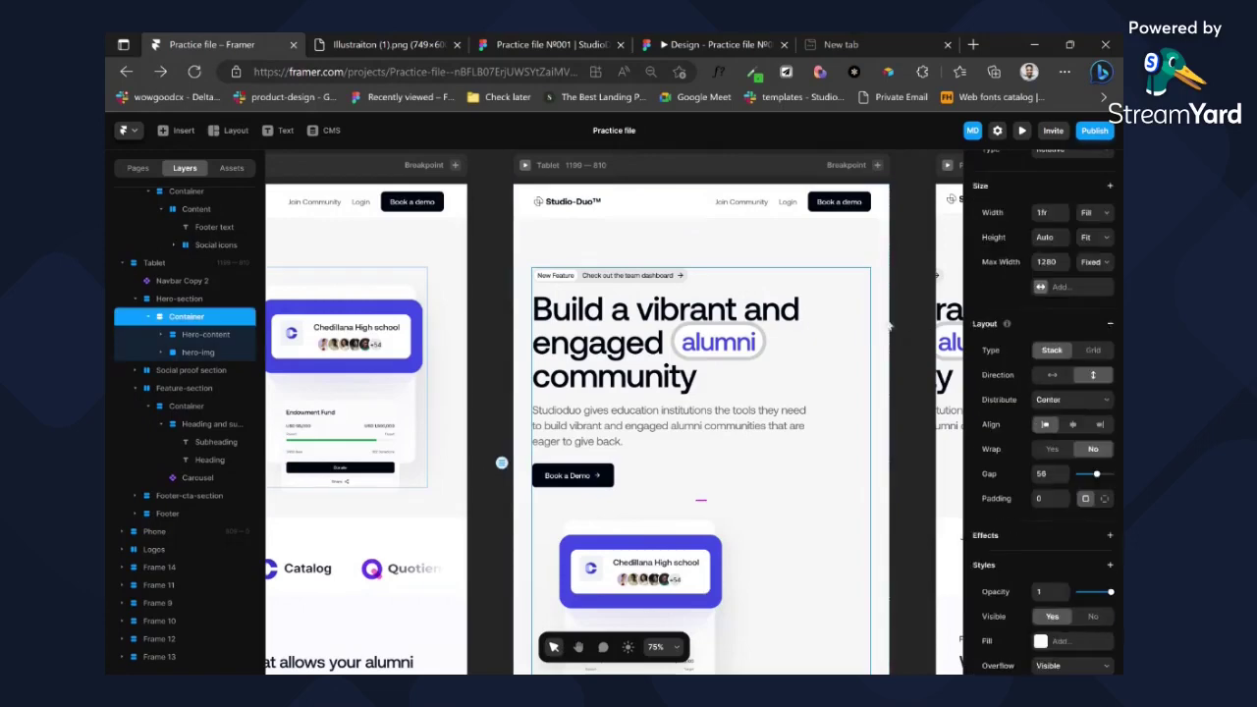
{"action": "left_click", "coordinate": [886, 325]}
- Set the right and left padding of the Tablet Social proof section to 40
{"action": "scroll", "coordinate": [864, 373], "scroll_direction": "down", "scroll_amount": 5}
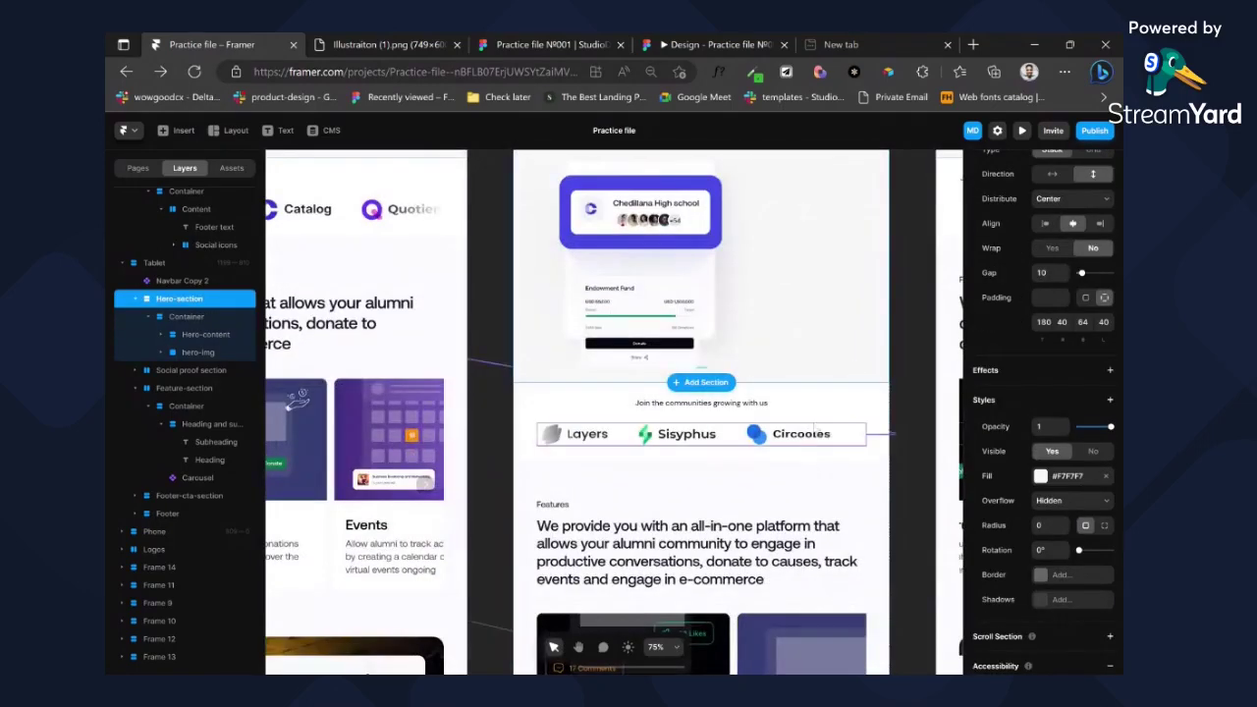
{"action": "left_click", "coordinate": [843, 409]}
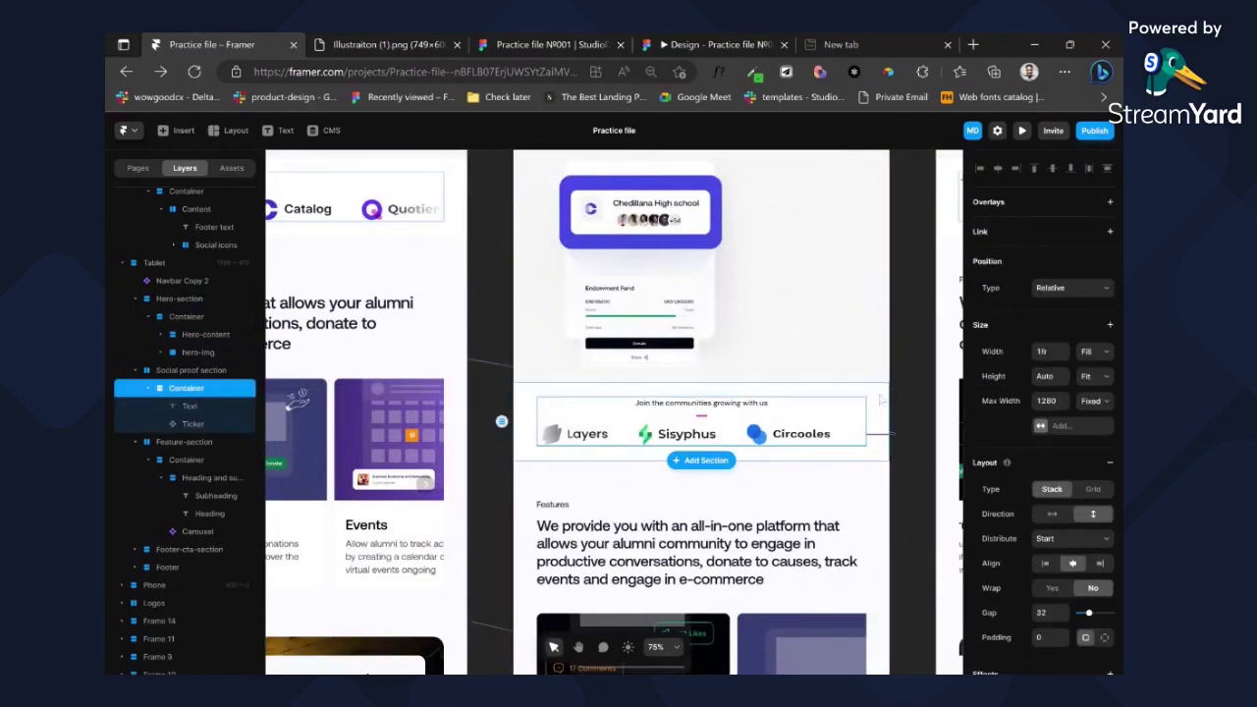
{"action": "left_click", "coordinate": [879, 406]}
{"action": "scroll", "coordinate": [1041, 442], "scroll_direction": "down", "scroll_amount": 3}
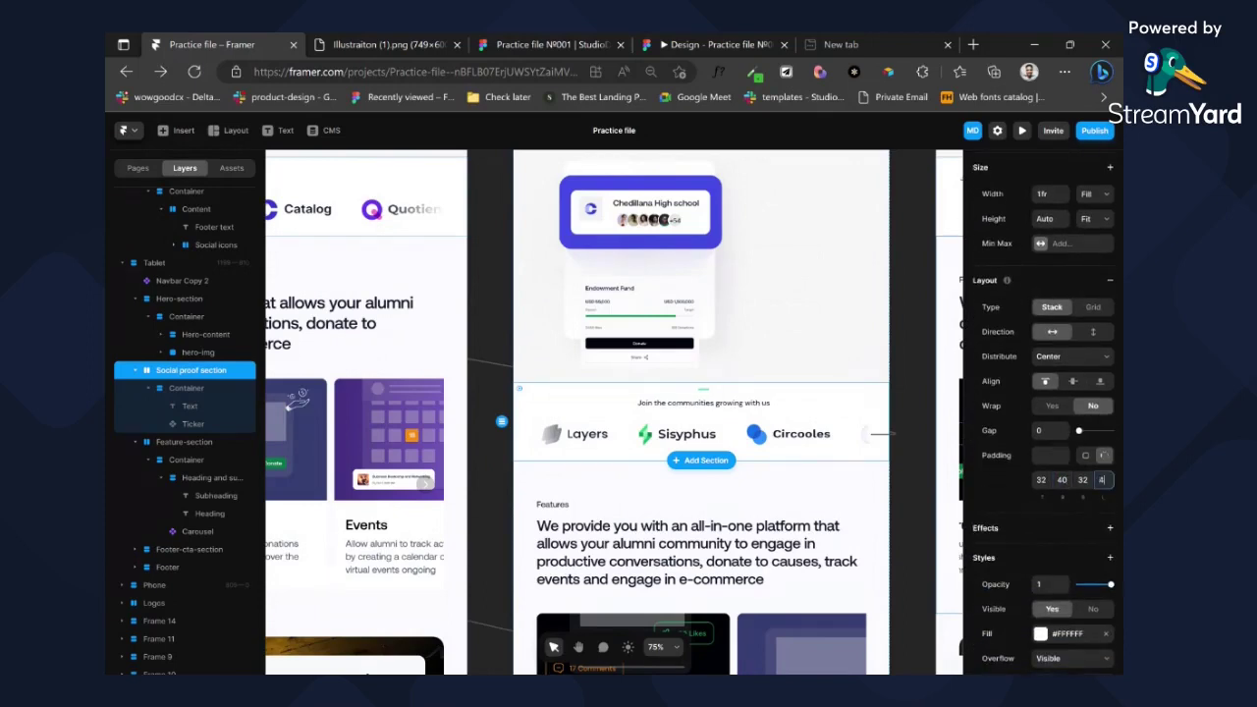
{"action": "left_click", "coordinate": [895, 494]}
- Set the right and left padding of the Tablet Feature-section to 40
{"action": "scroll", "coordinate": [895, 494], "scroll_direction": "down", "scroll_amount": 2}
{"action": "left_click", "coordinate": [798, 389]}
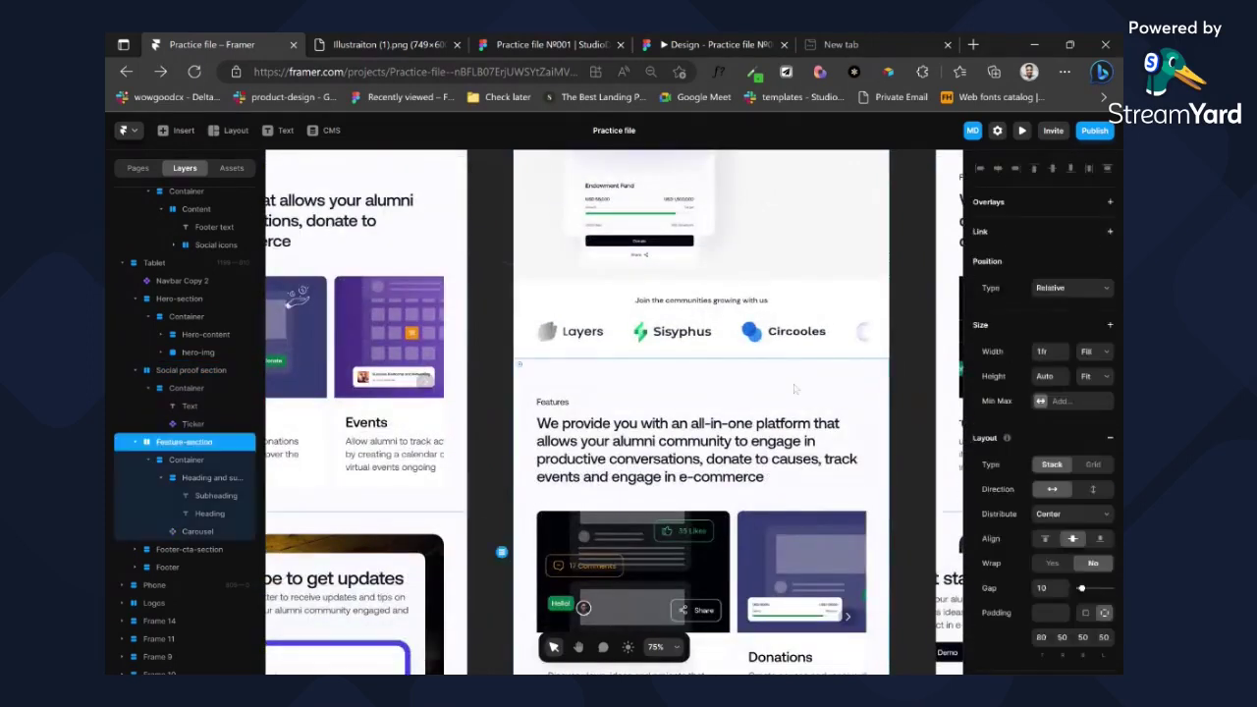
{"action": "scroll", "coordinate": [1070, 471], "scroll_direction": "down", "scroll_amount": 1}
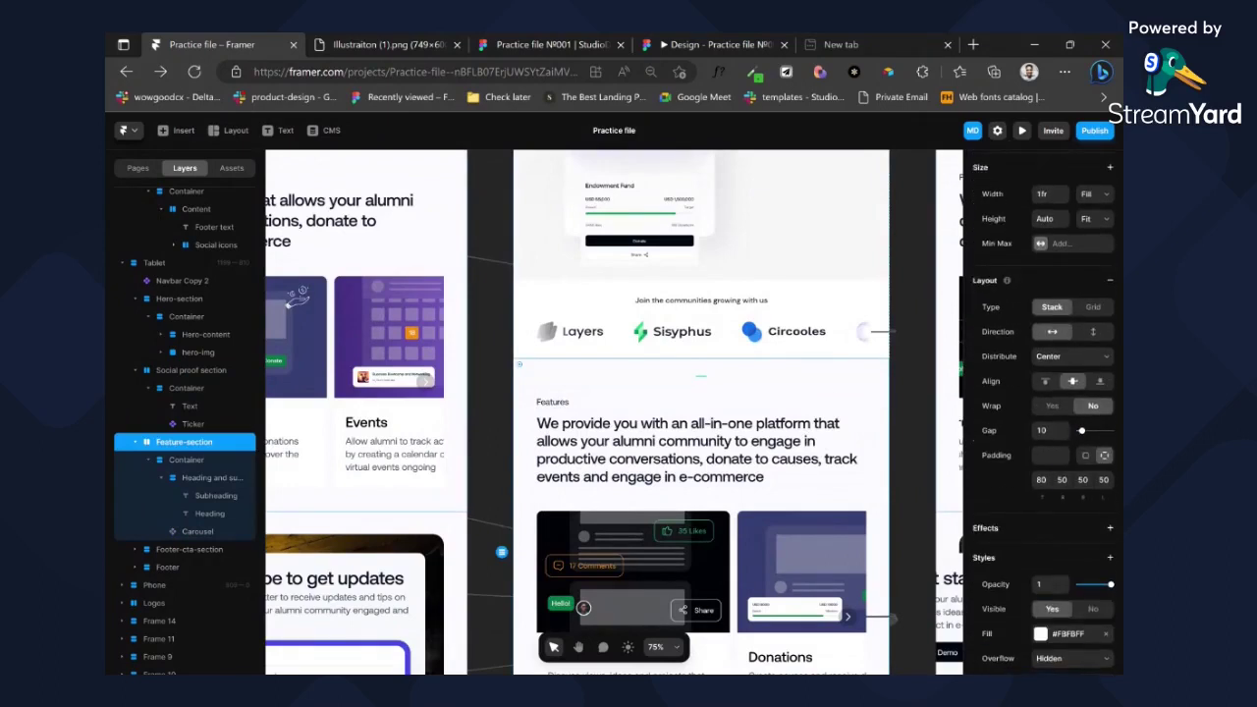
{"action": "left_click", "coordinate": [1062, 479]}
{"action": "type", "text": "40"}
{"action": "left_click", "coordinate": [1104, 479]}
{"action": "type", "text": "40"}
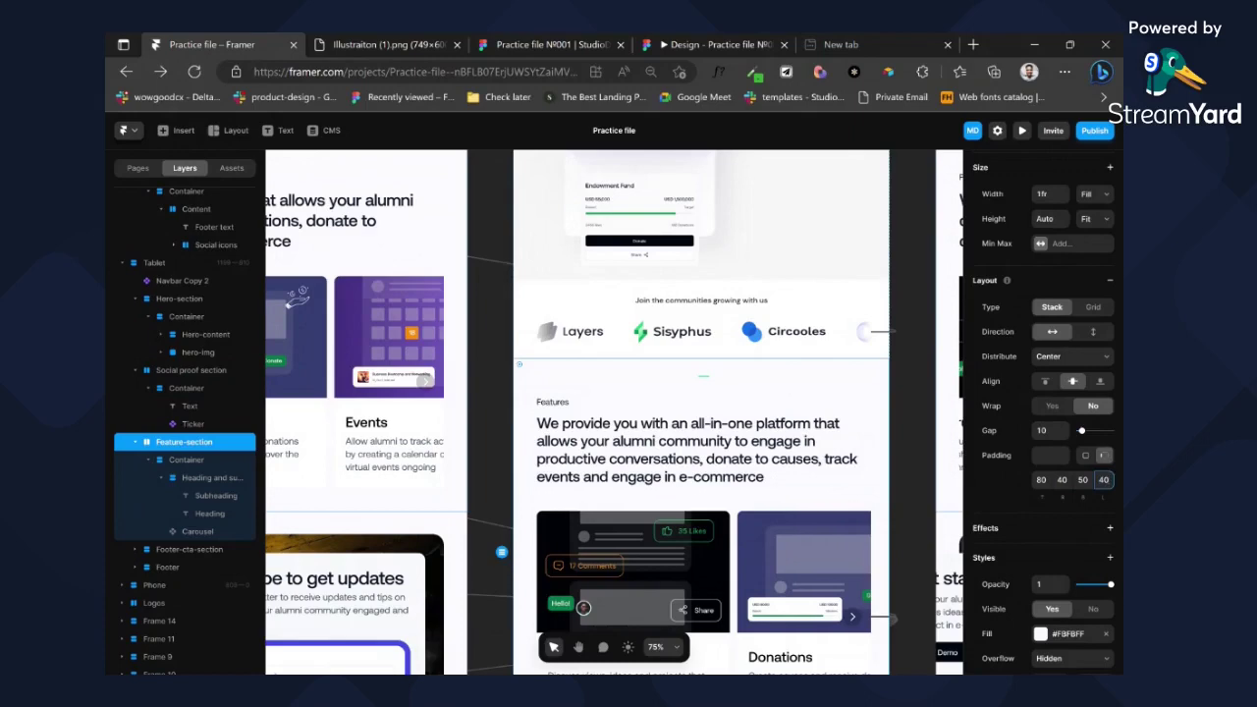
{"action": "scroll", "coordinate": [703, 433], "scroll_direction": "down", "scroll_amount": 3}
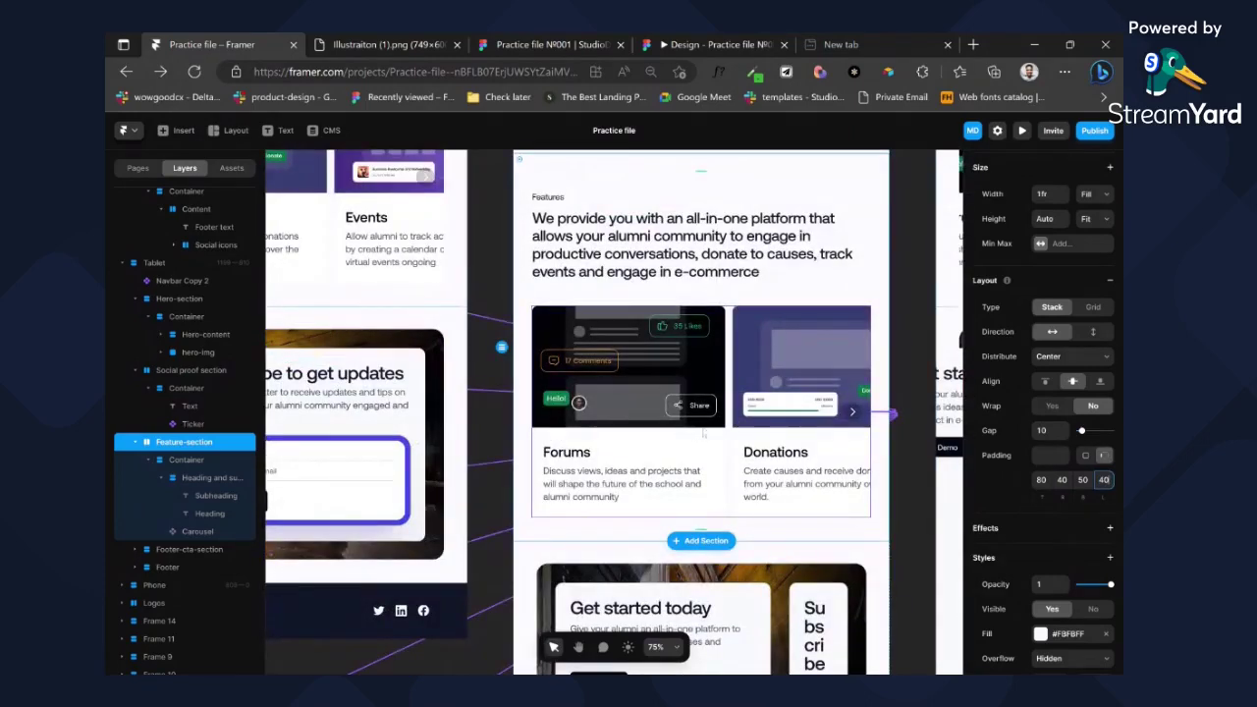
- Try a vertical direction for the Carousel in the Tablet Feature-section
{"action": "left_click", "coordinate": [703, 433]}
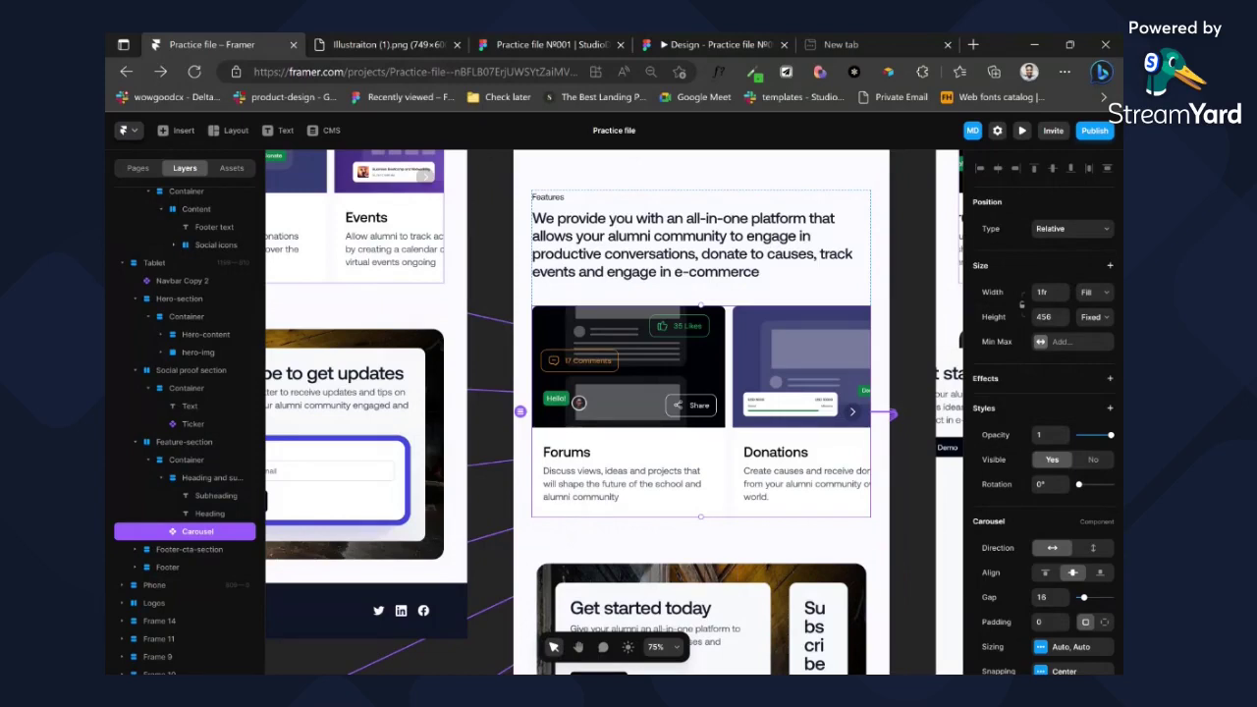
{"action": "scroll", "coordinate": [704, 445], "scroll_direction": "down", "scroll_amount": 2}
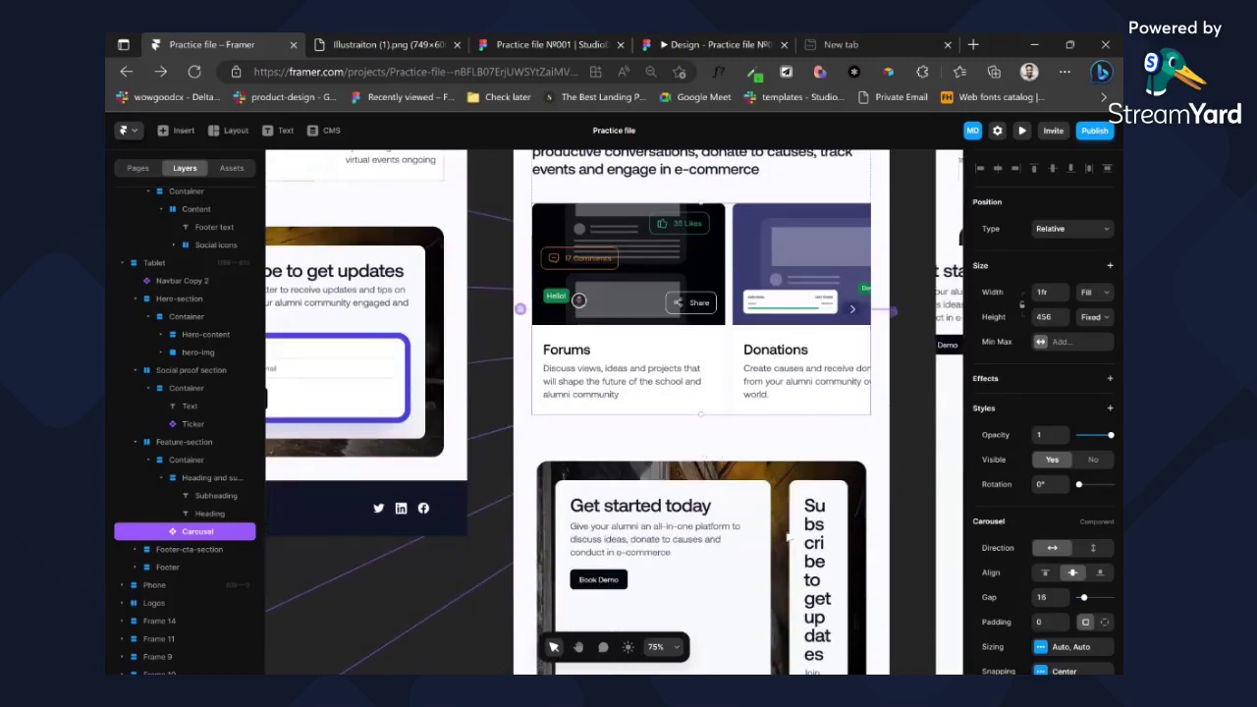
{"action": "left_click", "coordinate": [1093, 547]}
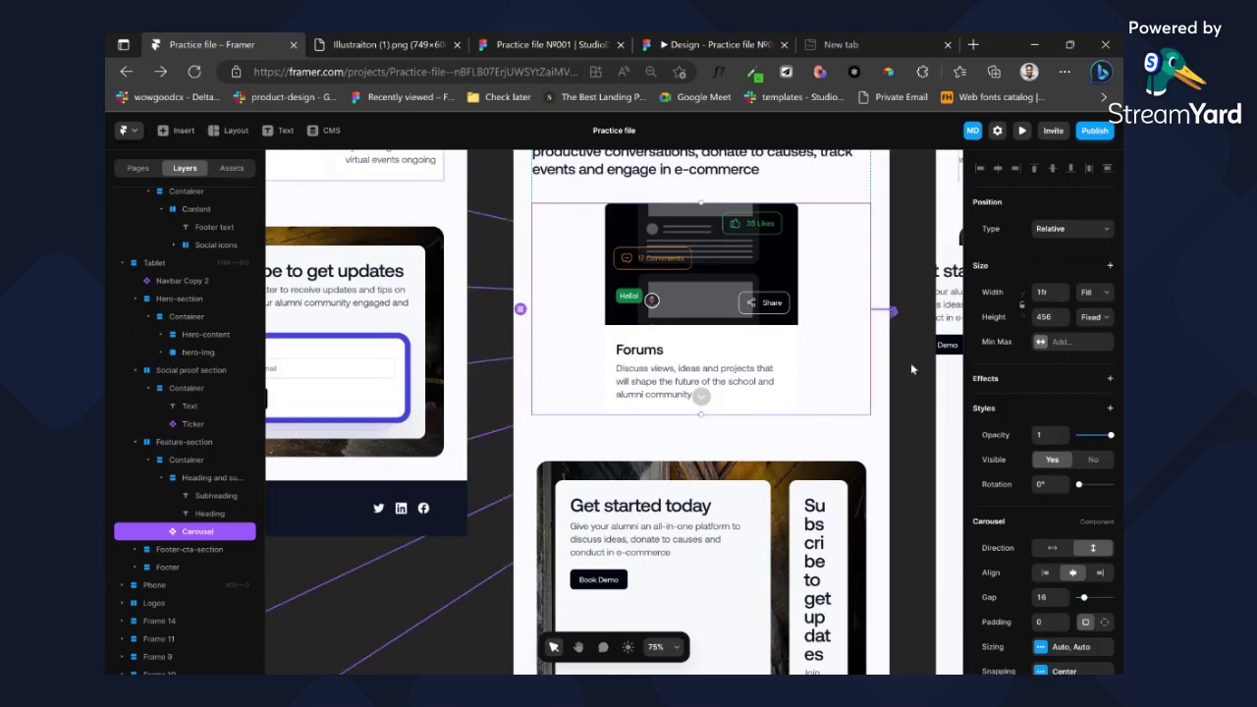
- Undo the Tablet Feature-section padding and Social proof section left padding changes, and set the Feature-section Carousel's direction to horizontal
{"action": "key", "text": "ctrl+z"}
{"action": "key", "text": "ctrl+z"}
{"action": "key", "text": "ctrl+z"}
{"action": "key", "text": "ctrl+z"}
{"action": "key", "text": "ctrl+z"}
{"action": "key", "text": "ctrl+z"}
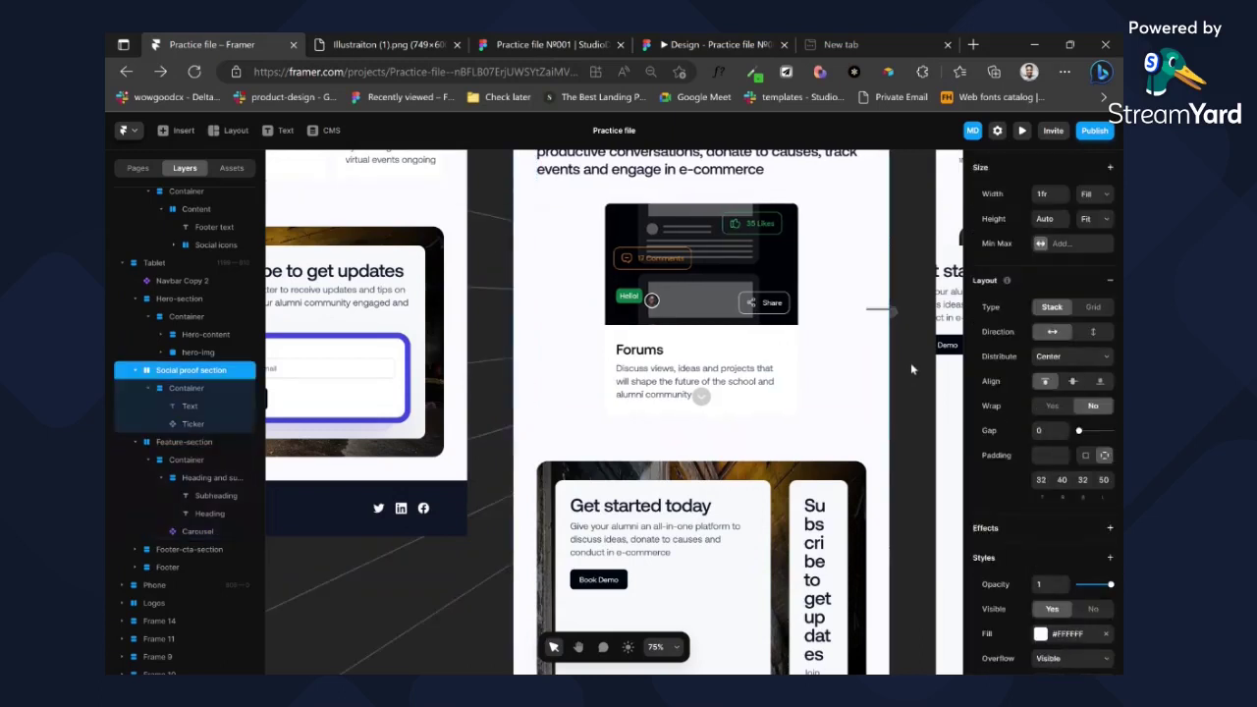
{"action": "left_click", "coordinate": [828, 350]}
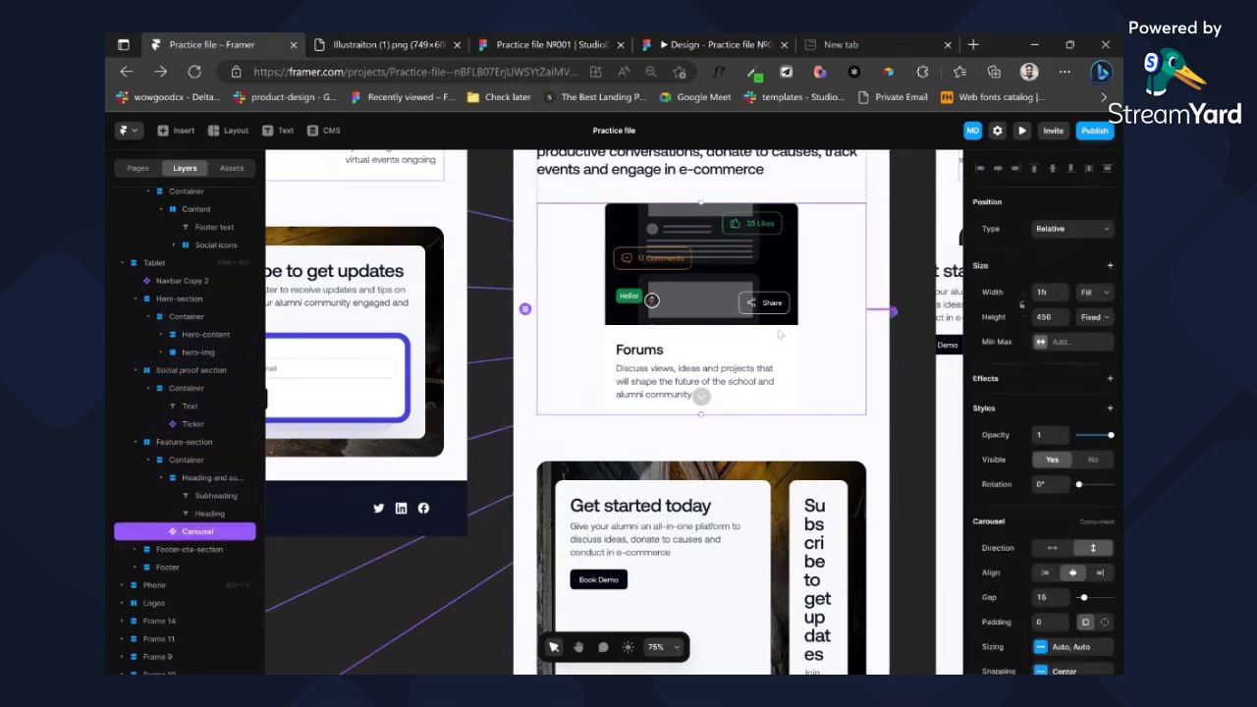
{"action": "left_click", "coordinate": [1052, 547]}
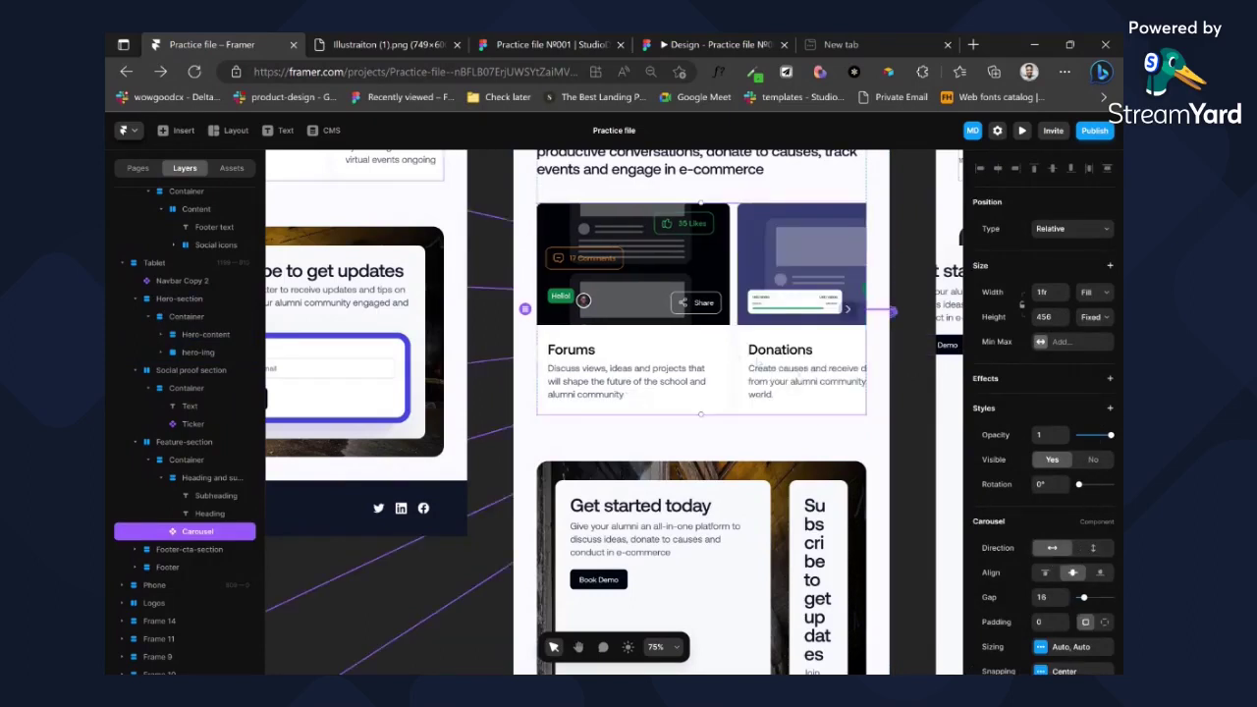
- Set the stack direction of the container in the Tablet Footer-cta-section to vertical
{"action": "scroll", "coordinate": [731, 366], "scroll_direction": "down", "scroll_amount": 2}
{"action": "left_click", "coordinate": [791, 365]}
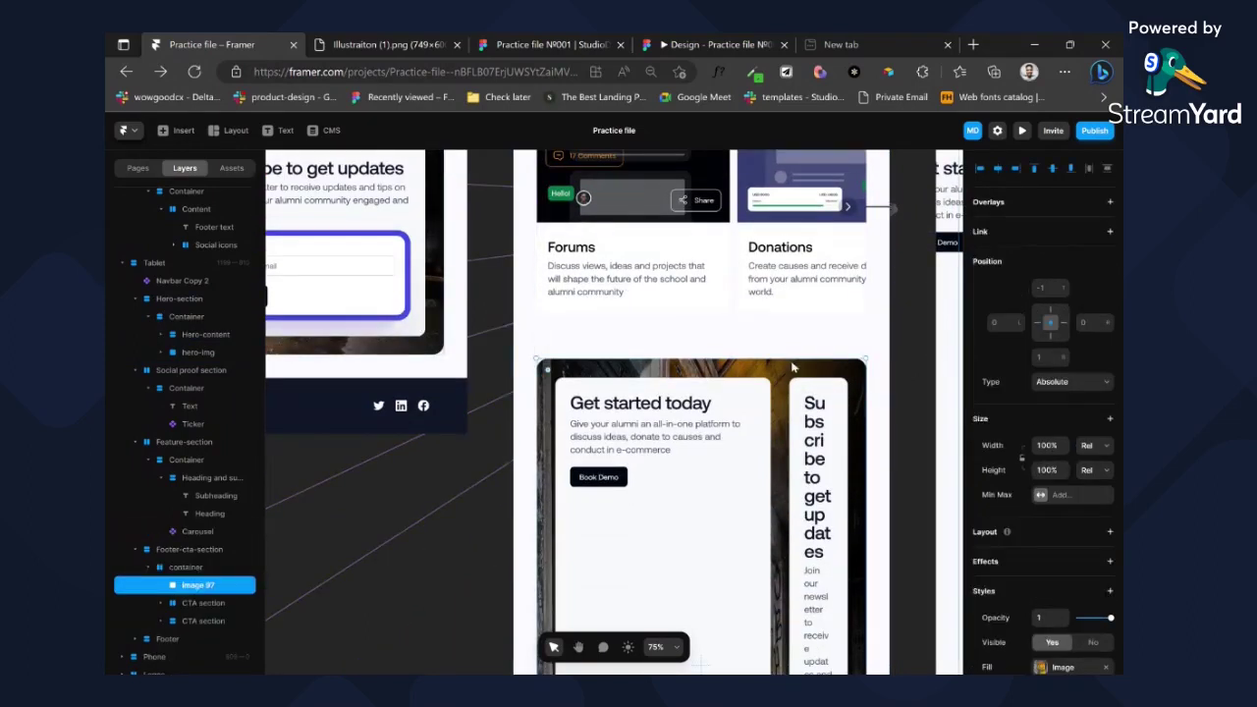
{"action": "scroll", "coordinate": [784, 405], "scroll_direction": "down", "scroll_amount": 3}
{"action": "scroll", "coordinate": [1041, 417], "scroll_direction": "down", "scroll_amount": 3}
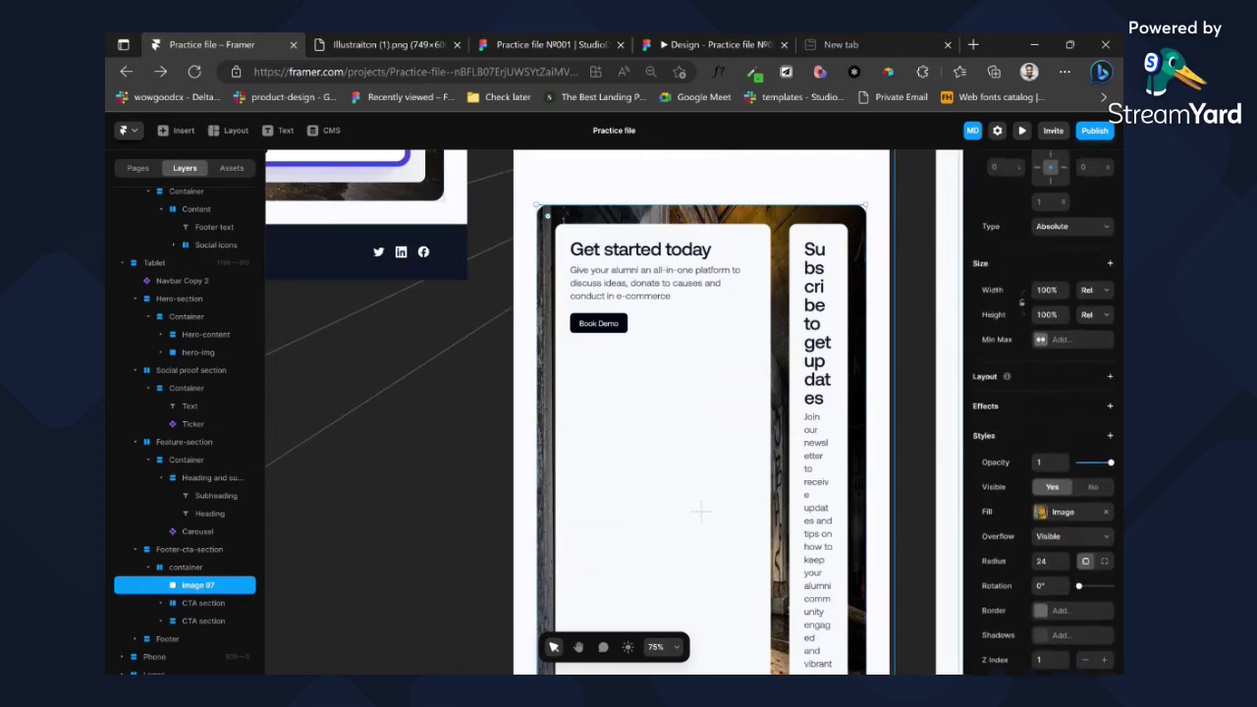
{"action": "left_click", "coordinate": [179, 566]}
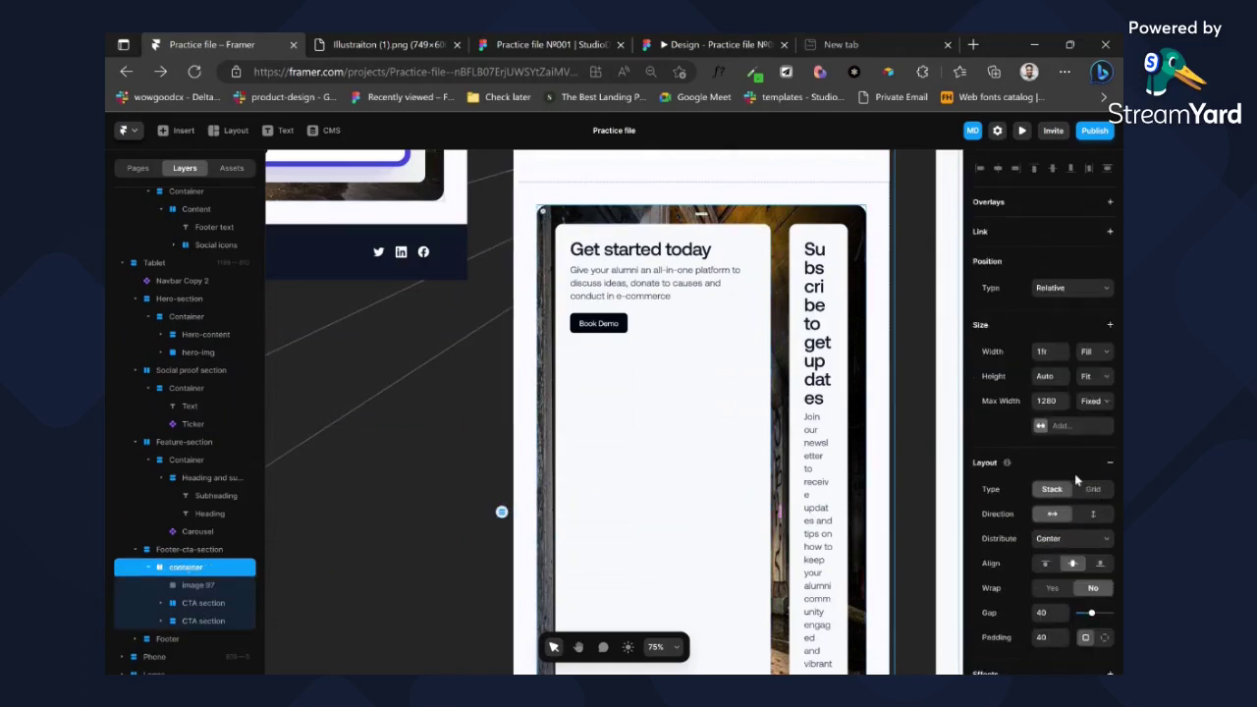
{"action": "left_click", "coordinate": [1093, 436]}
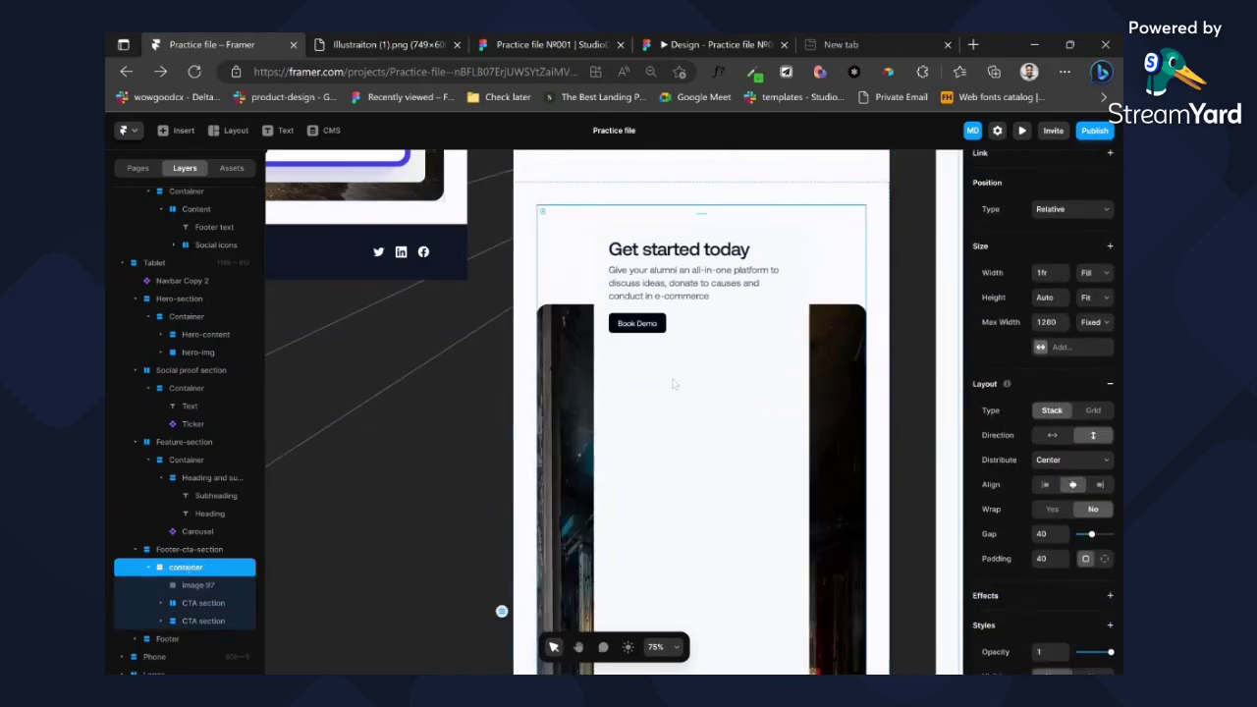
- Set the height of the "Get started today" CTA section on the Tablet breakpoint to Fit
{"action": "scroll", "coordinate": [674, 381], "scroll_direction": "down", "scroll_amount": 4}
{"action": "scroll", "coordinate": [674, 381], "scroll_direction": "down", "scroll_amount": 2}
{"action": "scroll", "coordinate": [706, 403], "scroll_direction": "up", "scroll_amount": 5}
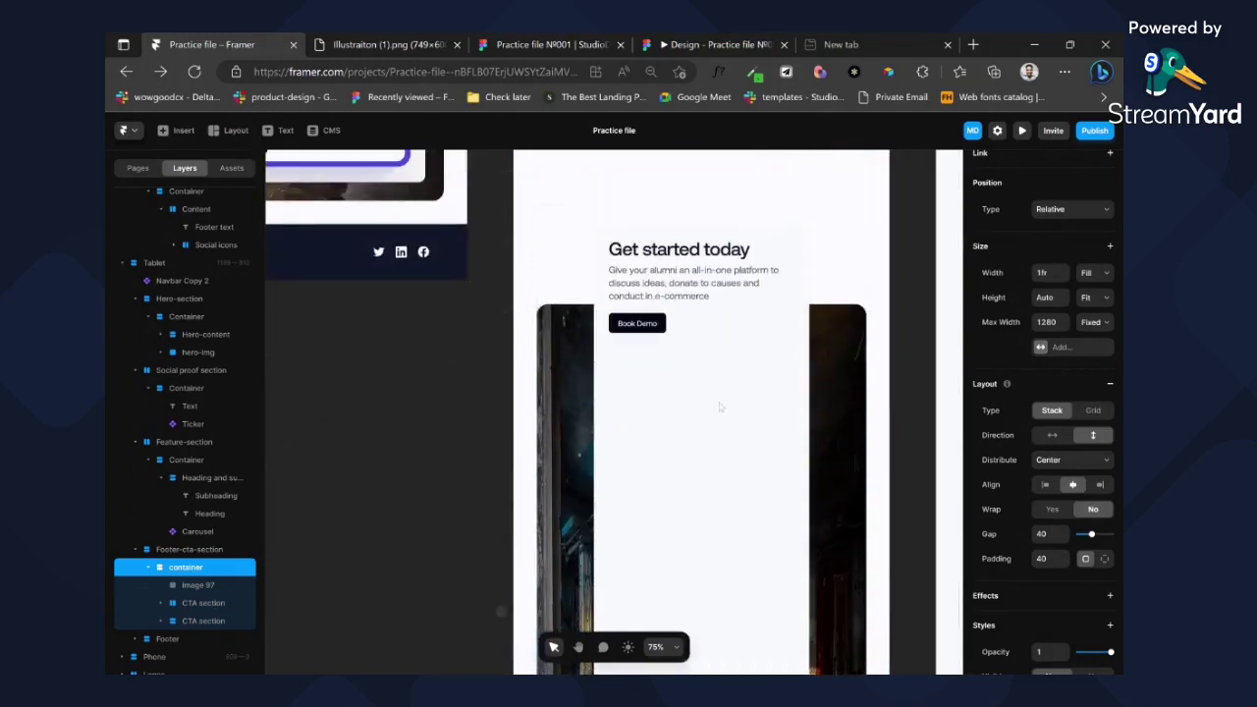
{"action": "left_click", "coordinate": [205, 603]}
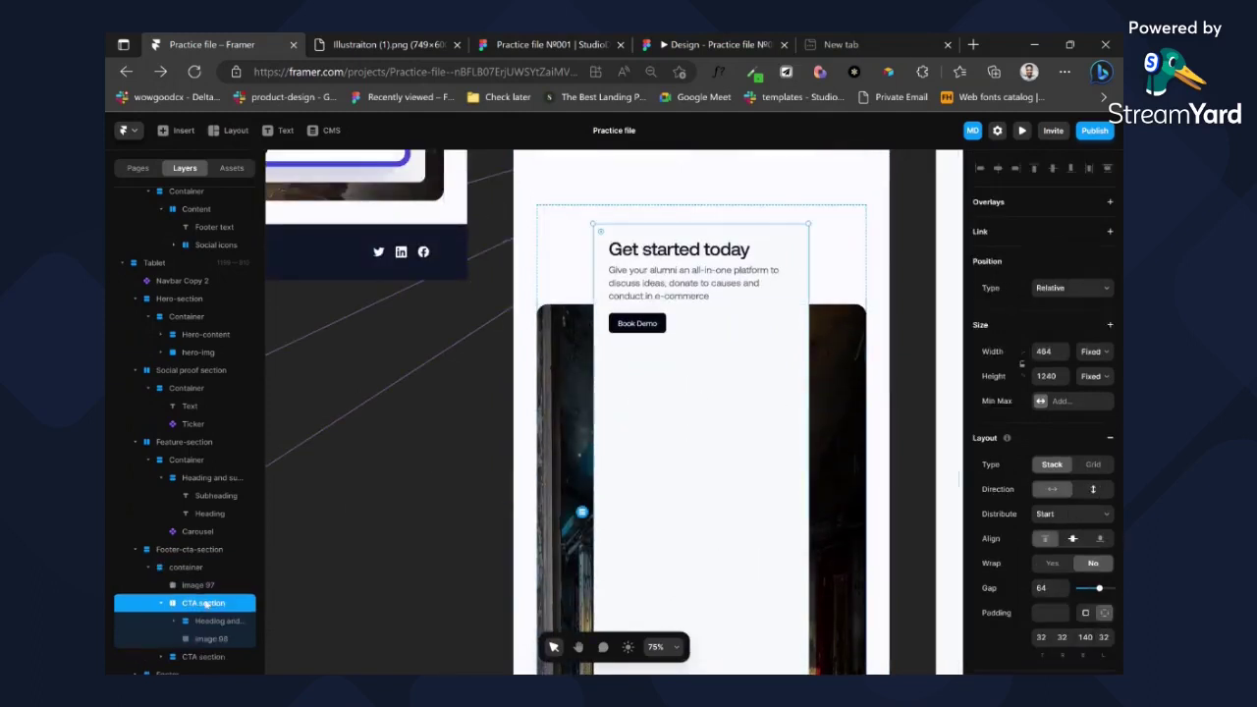
{"action": "left_click", "coordinate": [1094, 377]}
{"action": "left_click", "coordinate": [1089, 412]}
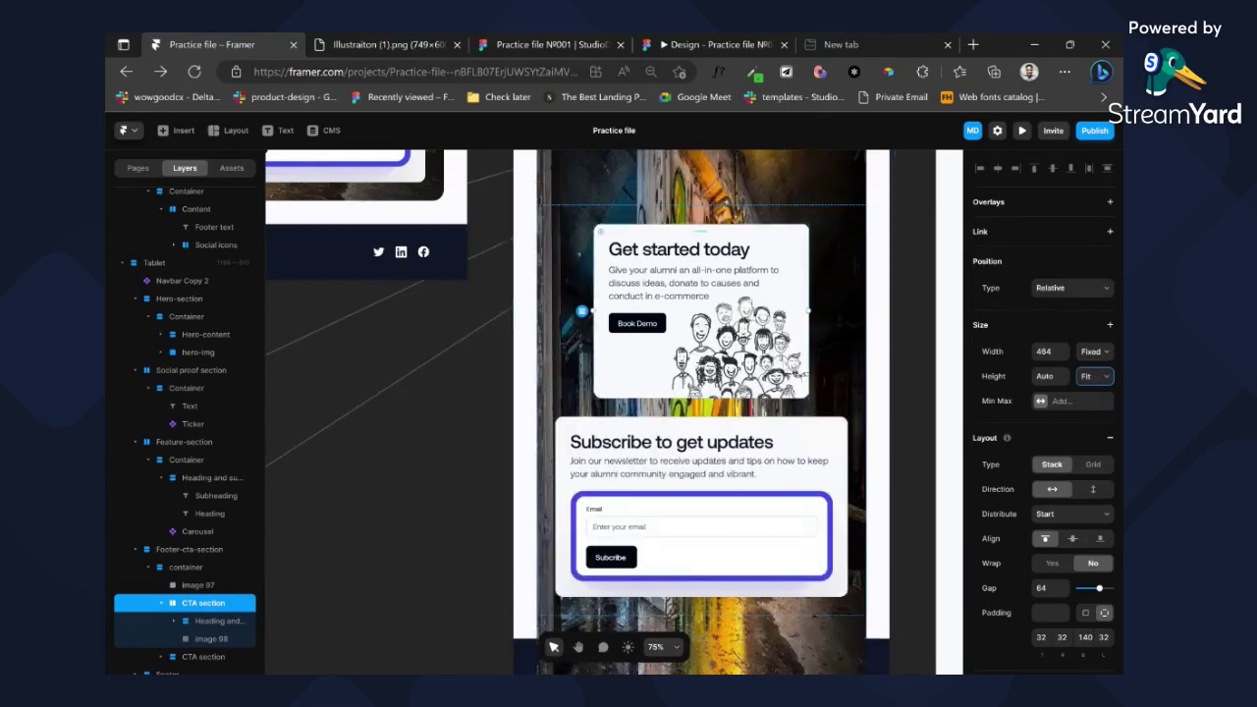
- Set the height of the background image in the Tablet Footer-cta-section container to 100%
{"action": "scroll", "coordinate": [783, 365], "scroll_direction": "up", "scroll_amount": 2}
{"action": "left_click", "coordinate": [835, 309]}
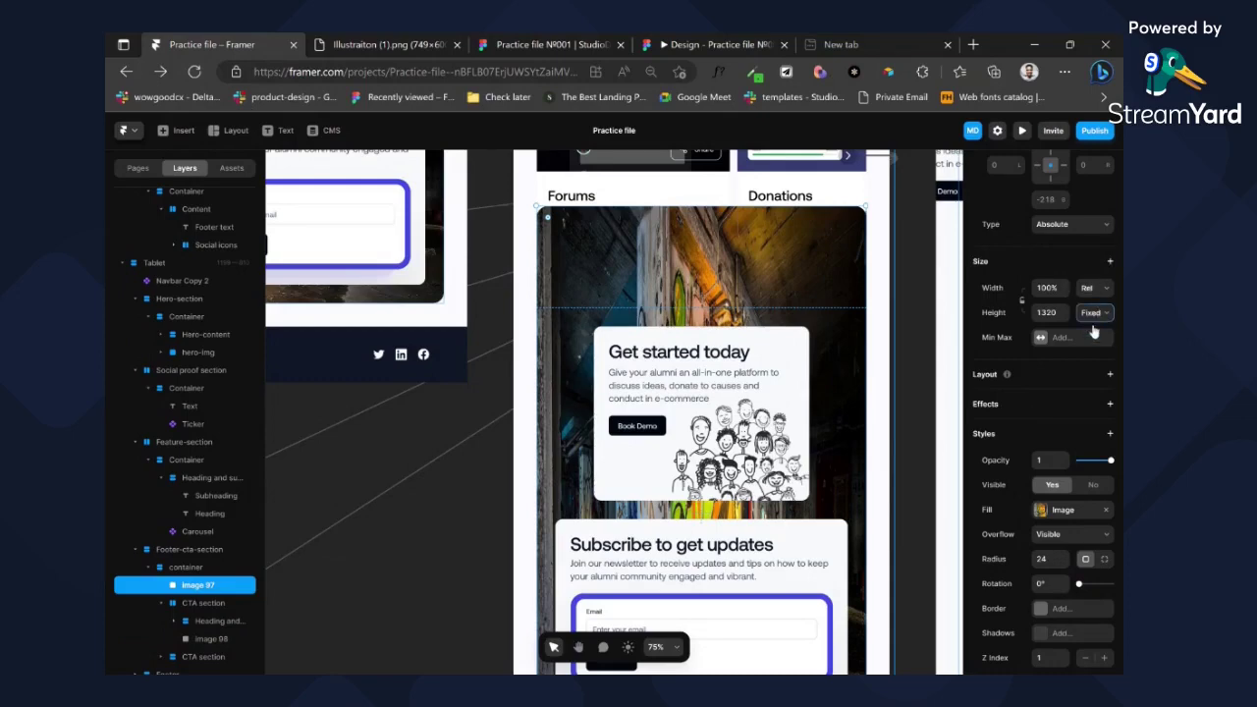
{"action": "left_click", "coordinate": [1046, 313]}
{"action": "type", "text": "100%"}
{"action": "key", "text": "Return"}
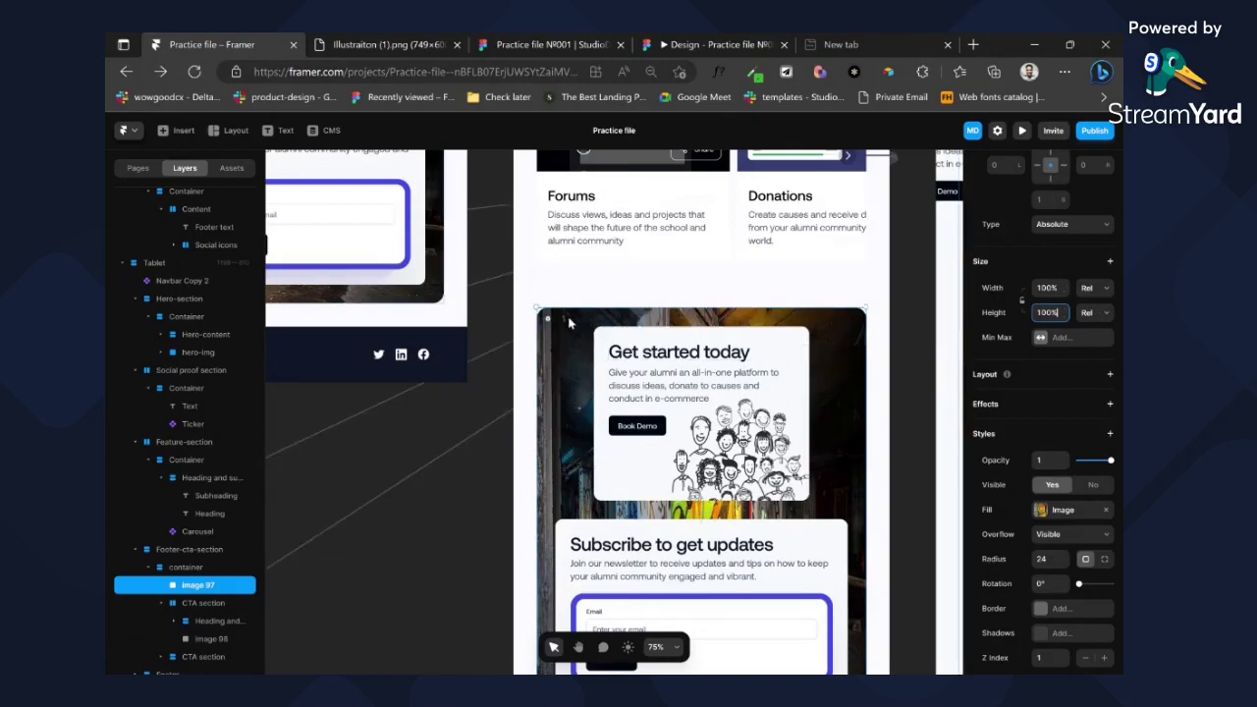
- Set the width of the Tablet "Get started today" CTA section to Fill
{"action": "left_click", "coordinate": [600, 334]}
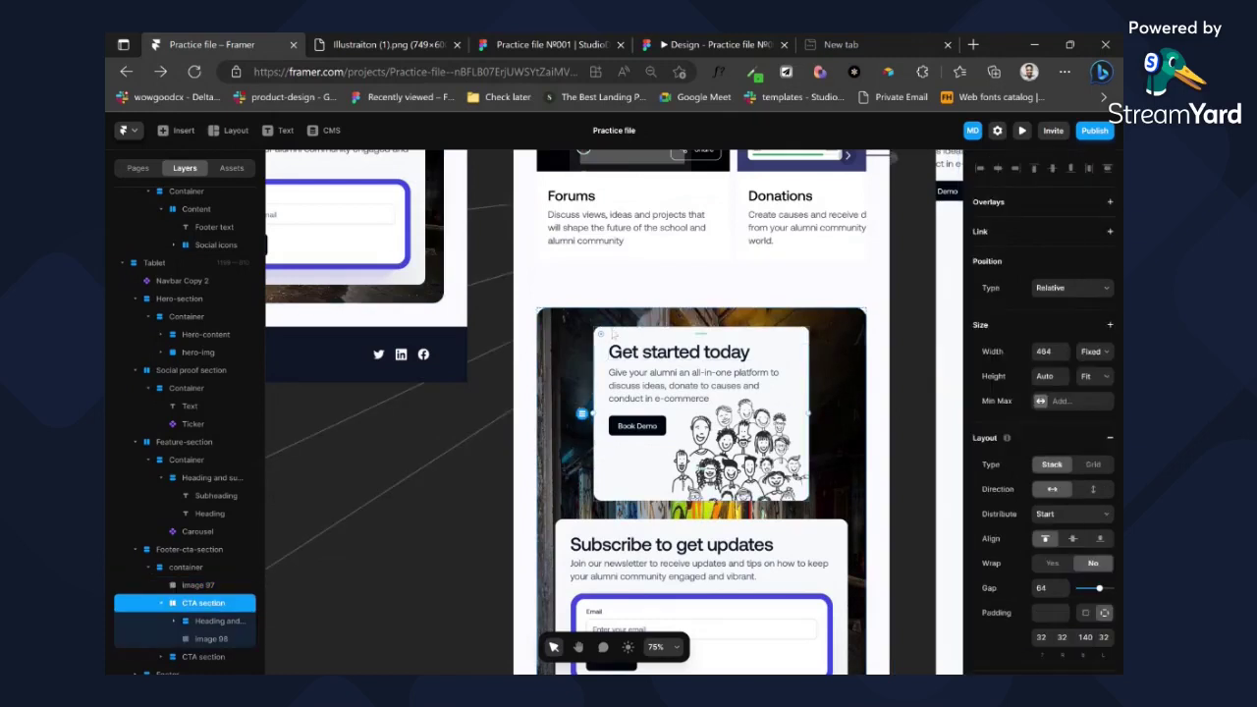
{"action": "left_click", "coordinate": [1095, 351]}
{"action": "left_click", "coordinate": [1098, 393]}
{"action": "scroll", "coordinate": [844, 432], "scroll_direction": "down", "scroll_amount": 2}
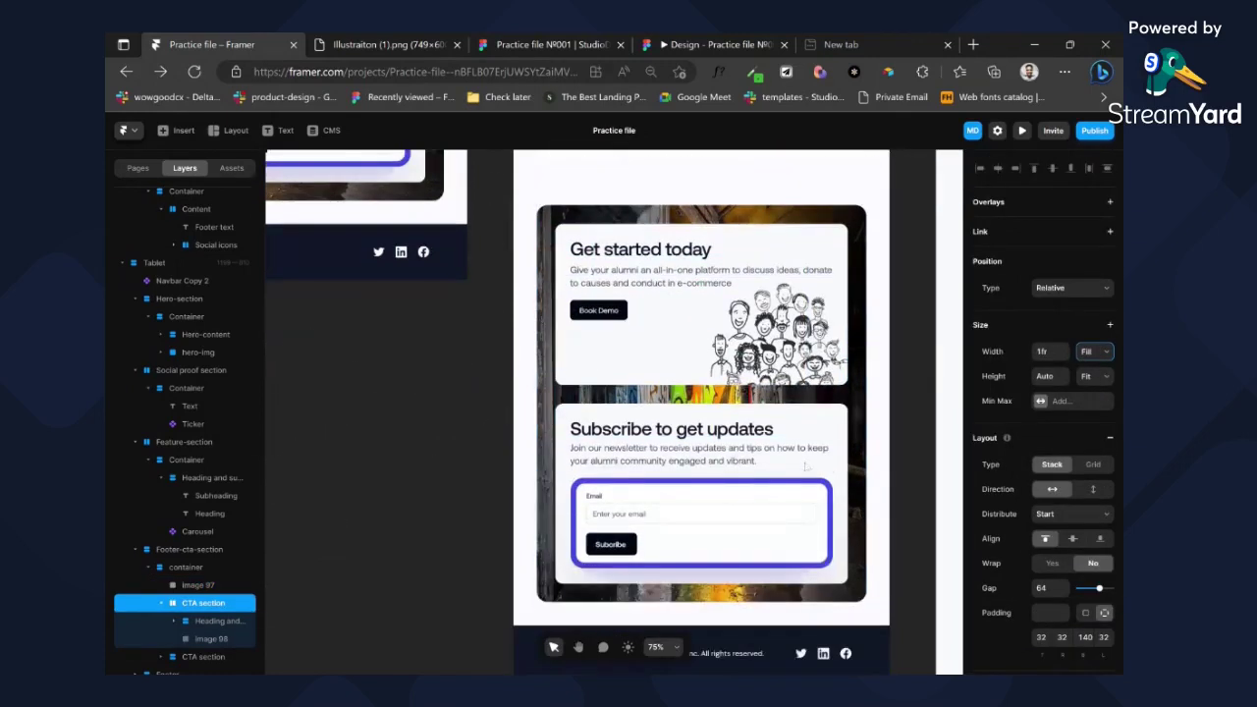
- Set the right and left padding of the Tablet Footer-cta-section to 40
{"action": "left_click", "coordinate": [823, 416]}
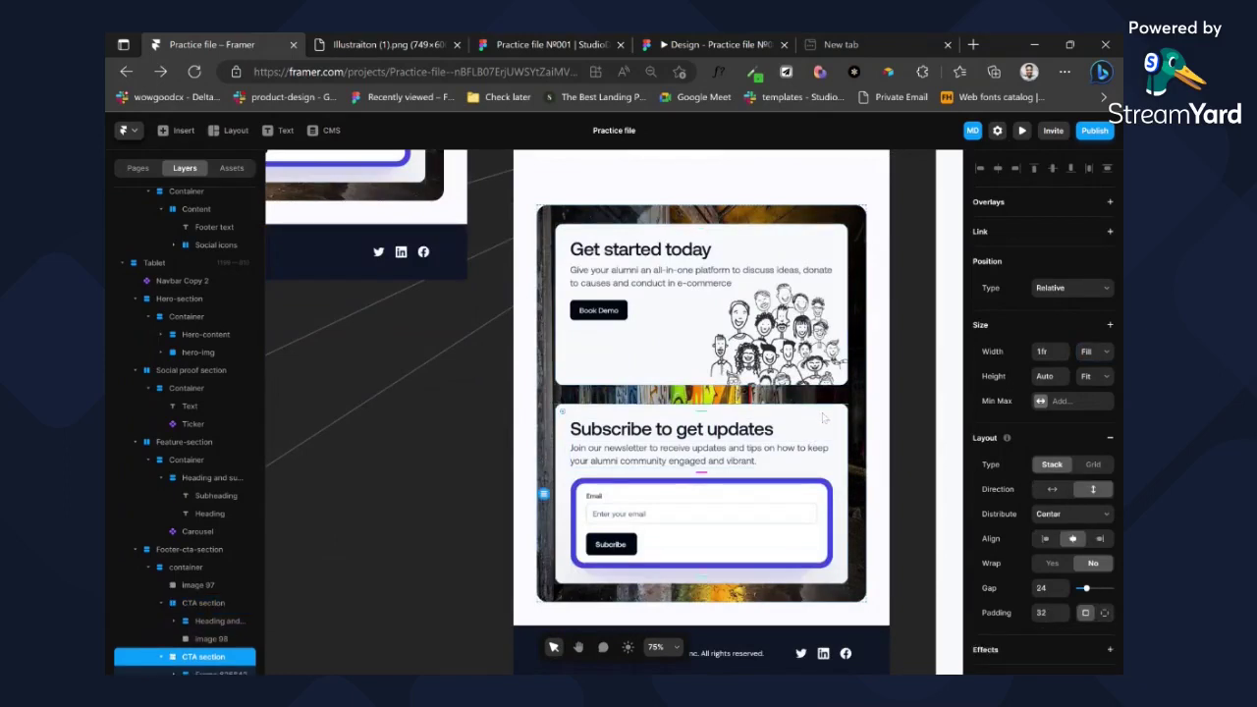
{"action": "scroll", "coordinate": [746, 491], "scroll_direction": "down", "scroll_amount": 2}
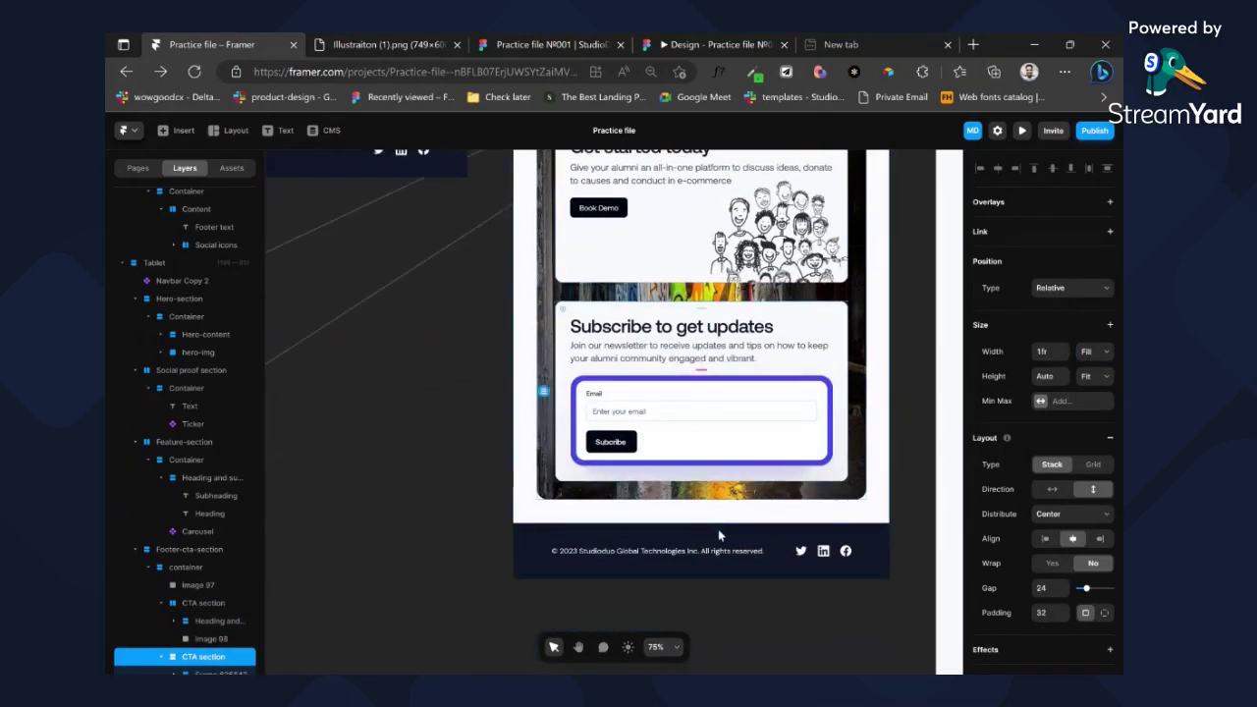
{"action": "left_click", "coordinate": [750, 545]}
{"action": "left_click", "coordinate": [669, 516]}
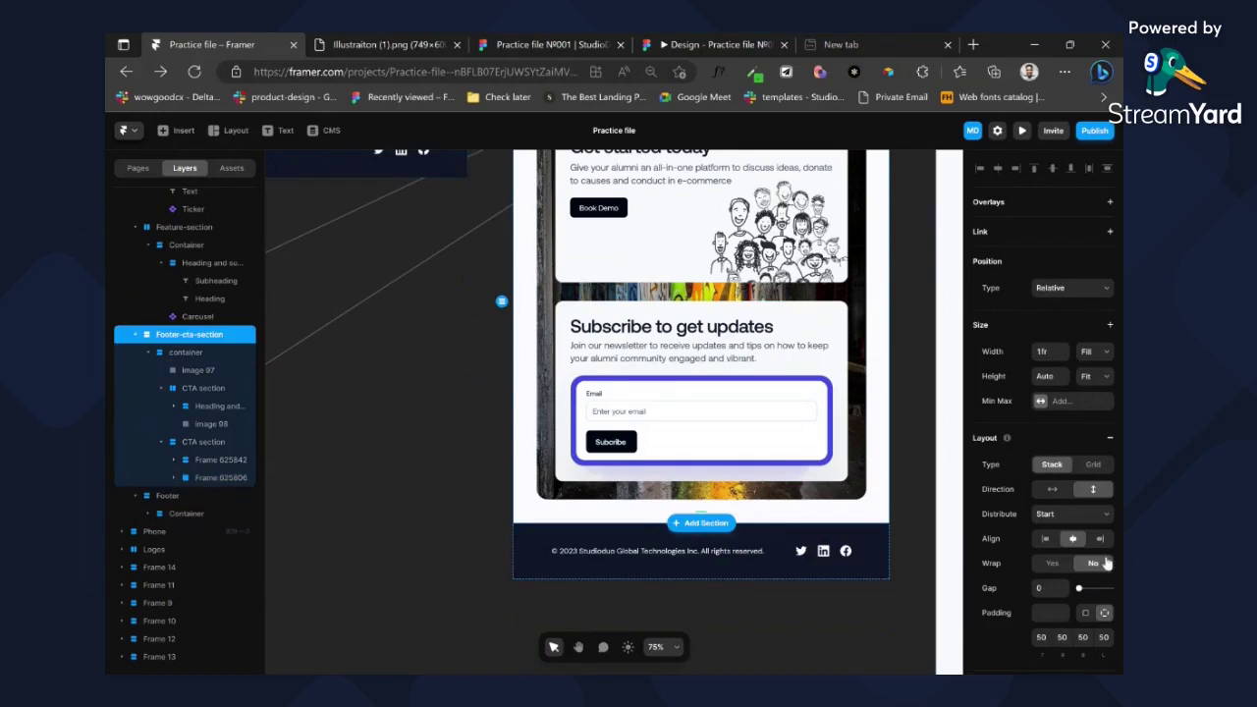
{"action": "scroll", "coordinate": [1106, 563], "scroll_direction": "down", "scroll_amount": 3}
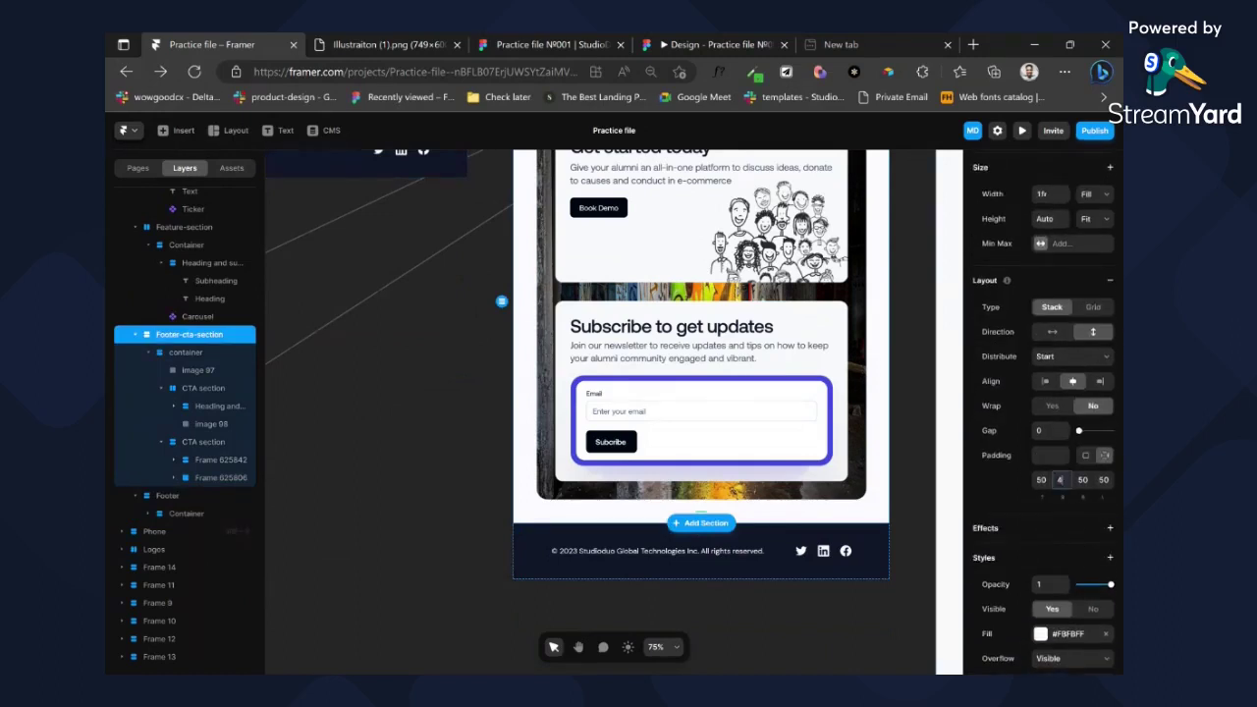
{"action": "key", "text": "Tab"}
{"action": "key", "text": "Tab"}
{"action": "key", "text": "Return"}
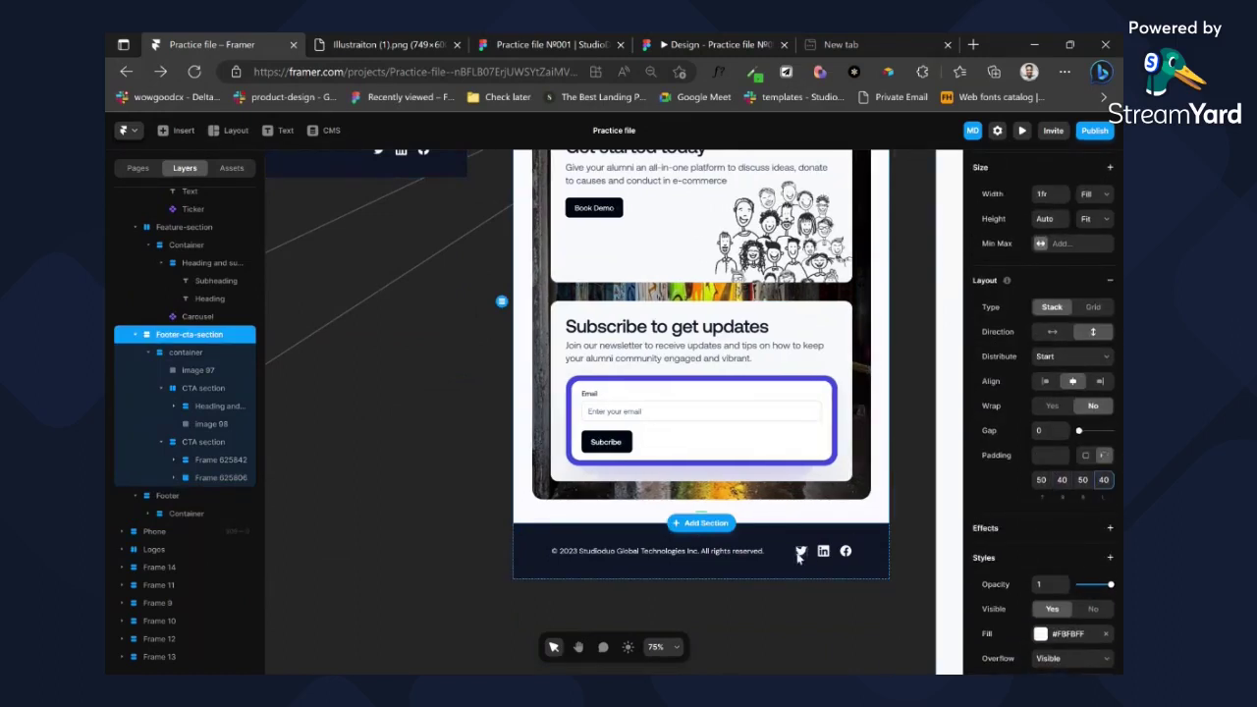
- Set the right and left padding of the Tablet Footer to 40
{"action": "left_click", "coordinate": [797, 537]}
{"action": "left_click", "coordinate": [1062, 637]}
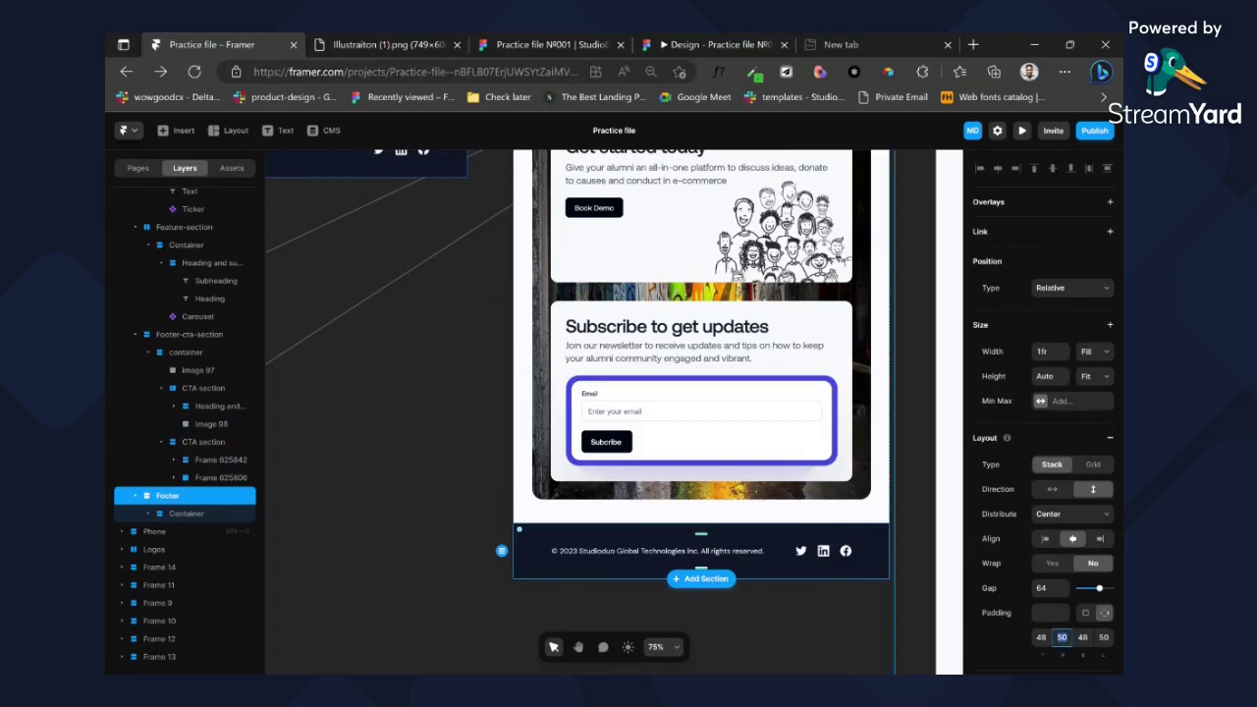
{"action": "key", "text": "Tab"}
{"action": "key", "text": "Tab"}
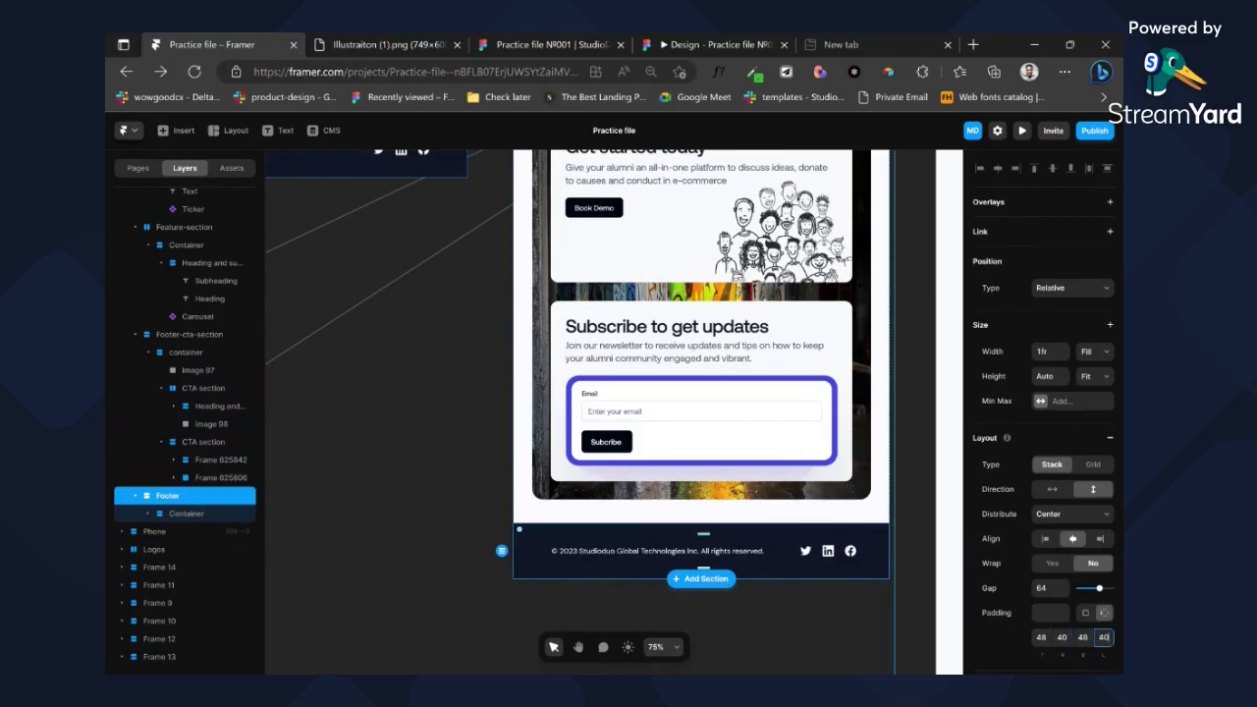
{"action": "key", "text": "Return"}
- Set the stack direction of the Container in the Phone Hero-section to vertical
{"action": "scroll", "coordinate": [773, 583], "scroll_direction": "up", "scroll_amount": 12}
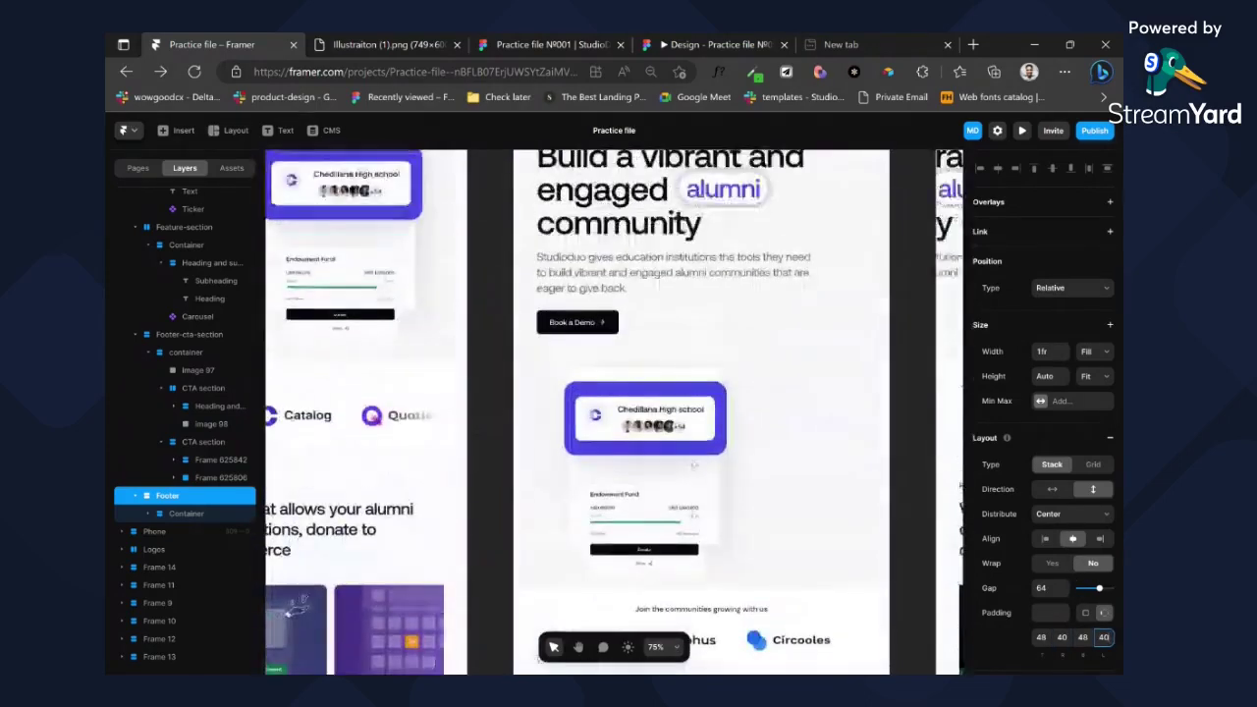
{"action": "scroll", "coordinate": [680, 438], "scroll_direction": "up", "scroll_amount": 2}
{"action": "scroll", "coordinate": [715, 406], "scroll_direction": "right", "scroll_amount": 2}
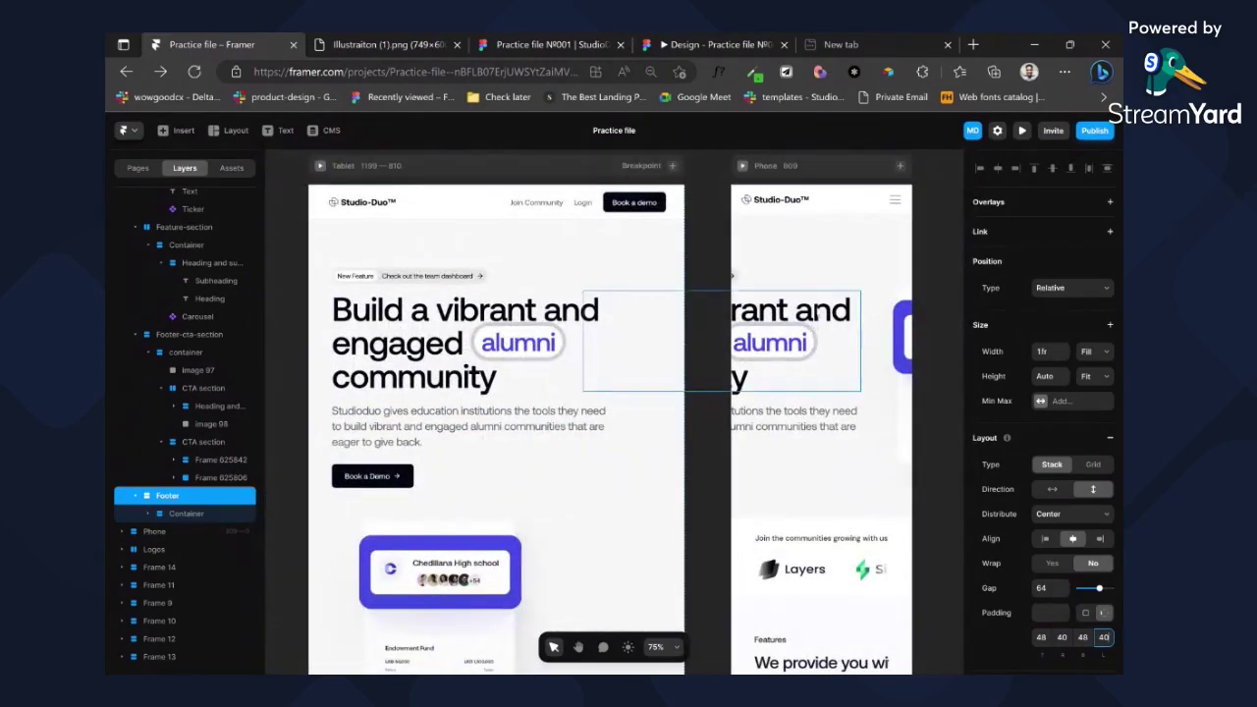
{"action": "left_click", "coordinate": [891, 279]}
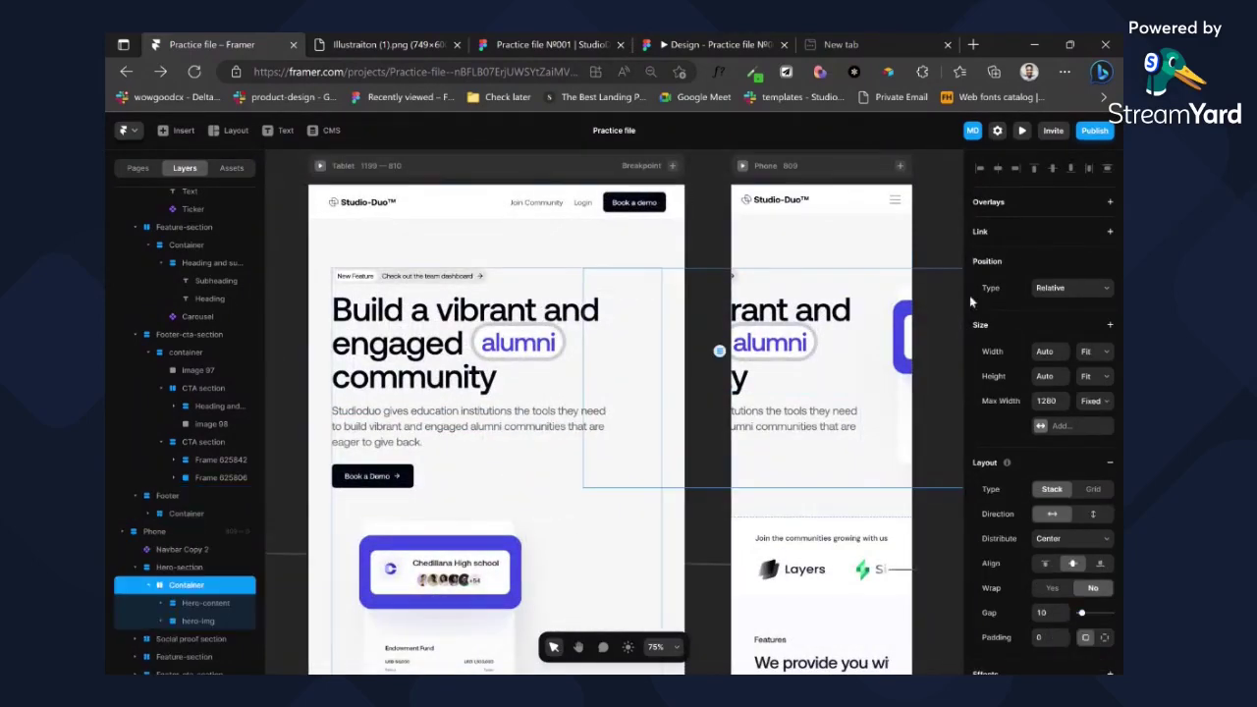
{"action": "left_click", "coordinate": [1078, 514]}
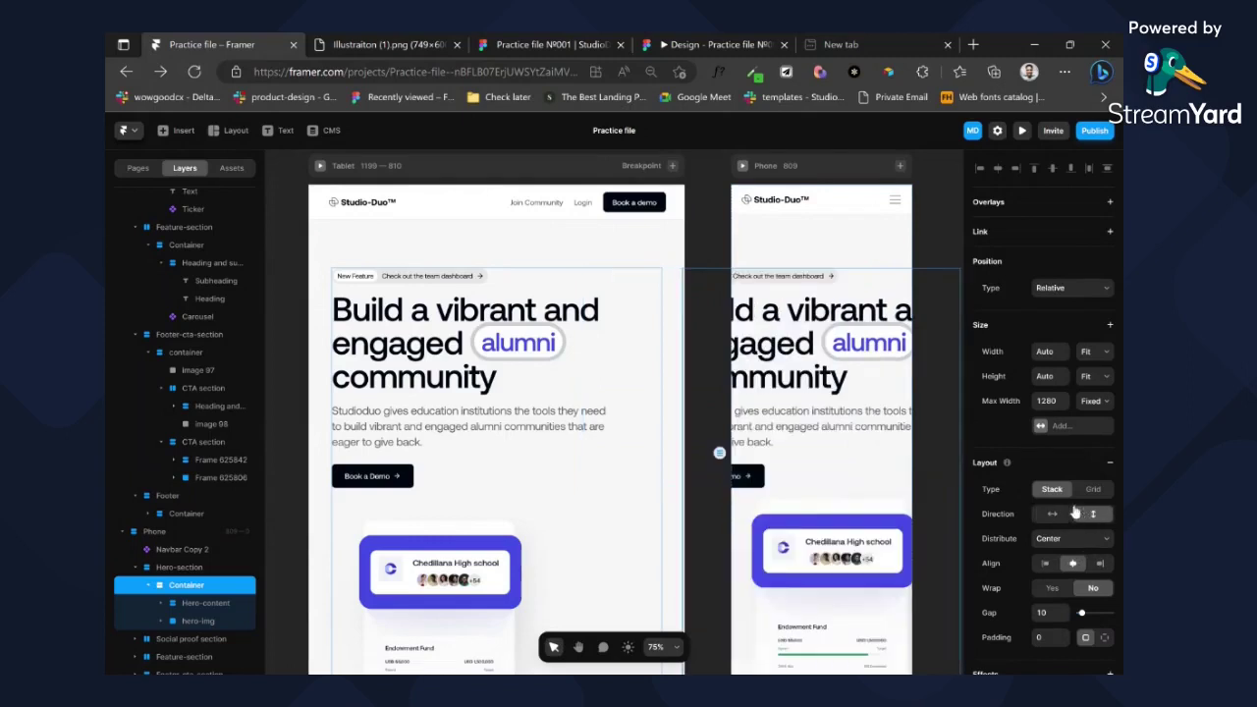
- Set the right and left padding of the Phone Hero-section to 20
{"action": "left_click", "coordinate": [853, 240]}
{"action": "scroll", "coordinate": [1050, 442], "scroll_direction": "down", "scroll_amount": 3}
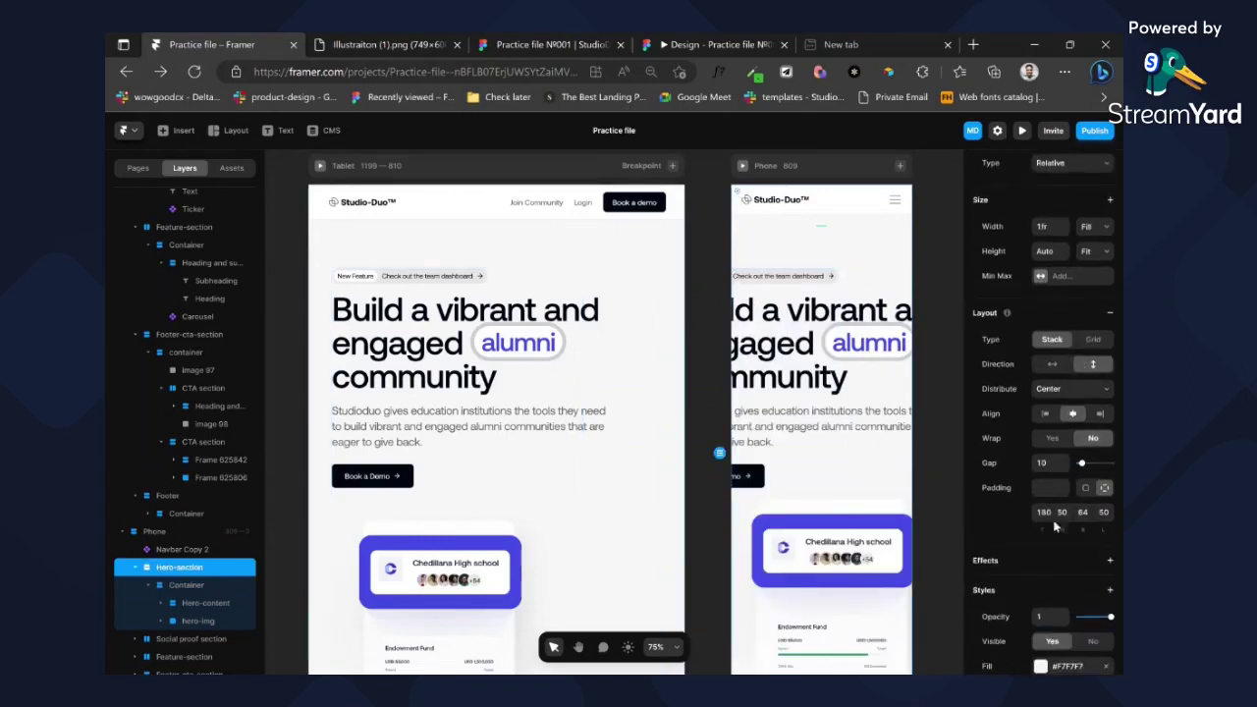
{"action": "type", "text": "20"}
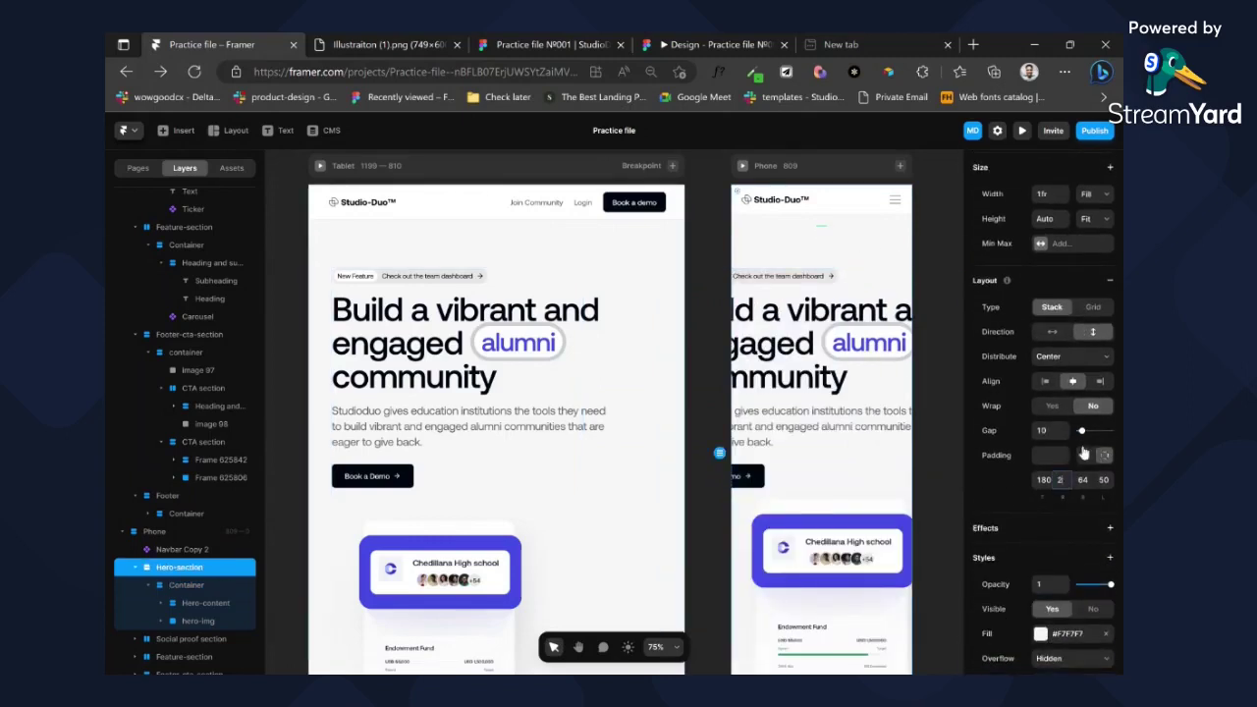
{"action": "key", "text": "Tab"}
{"action": "key", "text": "Tab"}
{"action": "type", "text": "2"}
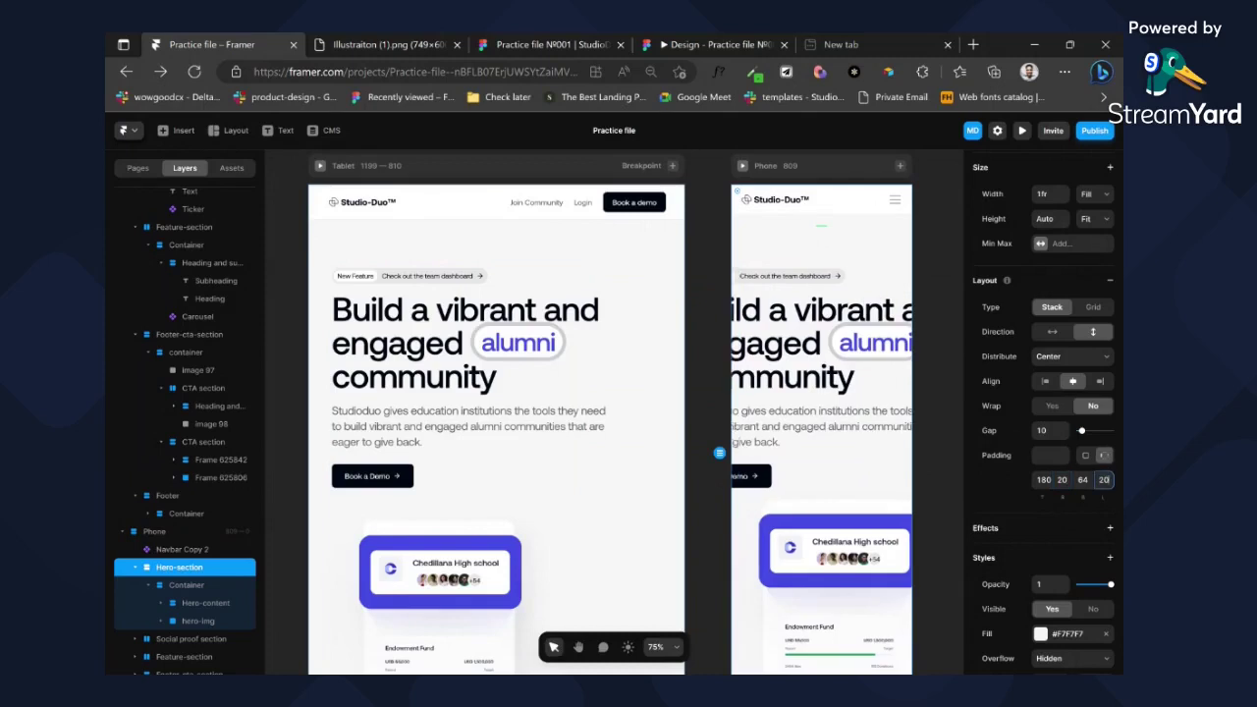
- Set the width of the Phone Hero-content and its outer Rows stack to Fill
{"action": "left_click", "coordinate": [874, 287]}
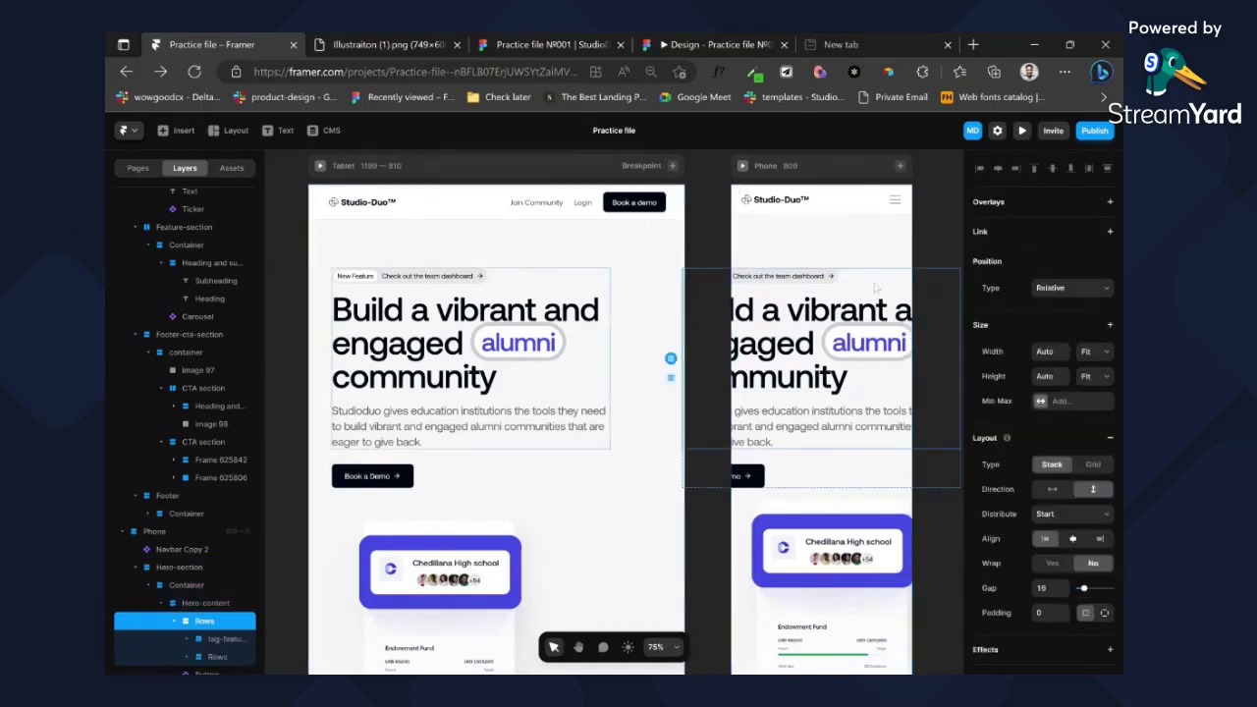
{"action": "left_click", "coordinate": [1087, 354]}
{"action": "left_click", "coordinate": [1093, 388]}
{"action": "left_click", "coordinate": [929, 461]}
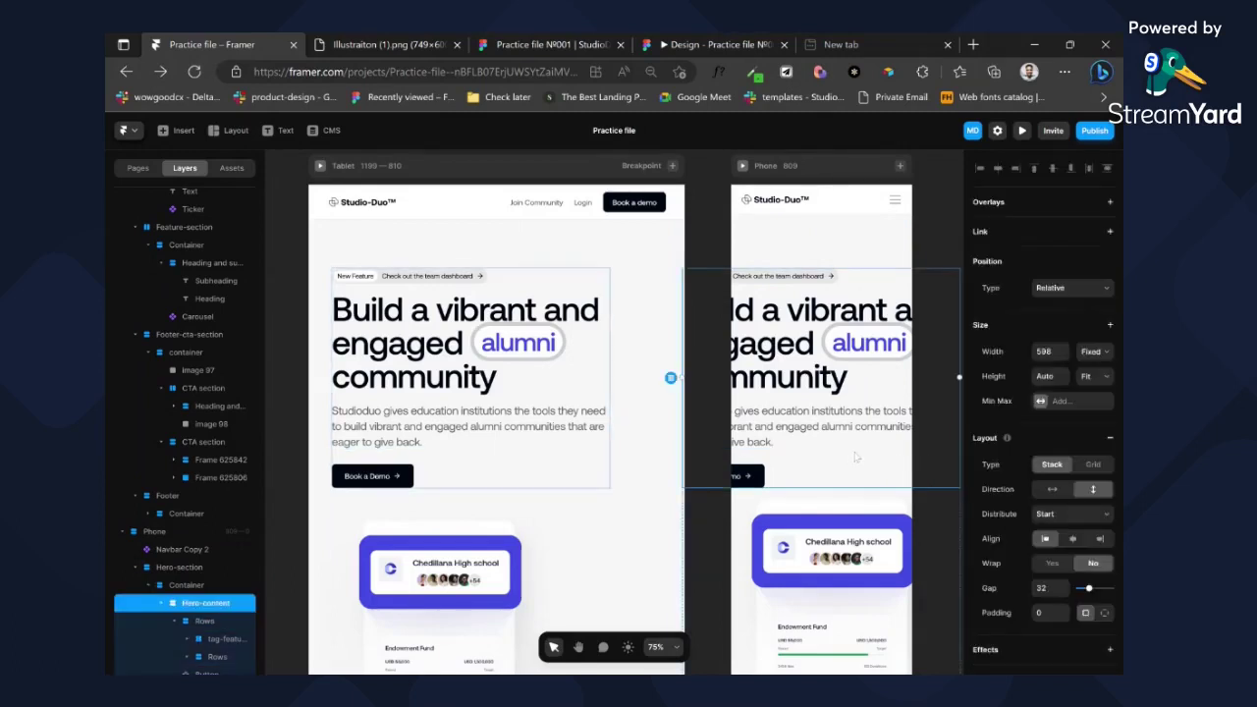
{"action": "left_click", "coordinate": [1081, 389]}
- Set the width of the Container in the Phone Hero-section to Fill
{"action": "left_click", "coordinate": [841, 506]}
{"action": "left_click", "coordinate": [1109, 325]}
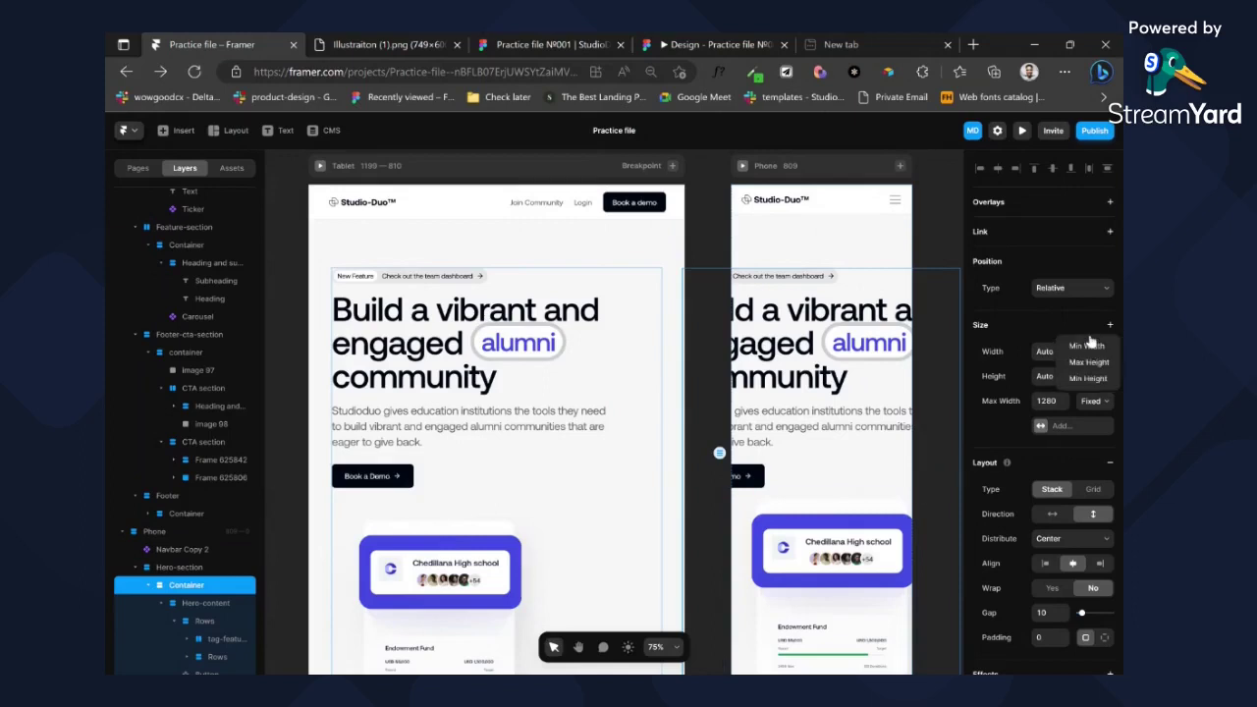
{"action": "left_click", "coordinate": [1068, 330]}
{"action": "left_click", "coordinate": [1086, 354]}
{"action": "left_click", "coordinate": [1082, 390]}
- Add breakpoints to the Title text style of the Phone hero heading and set its medium size to 72
{"action": "left_click", "coordinate": [817, 356]}
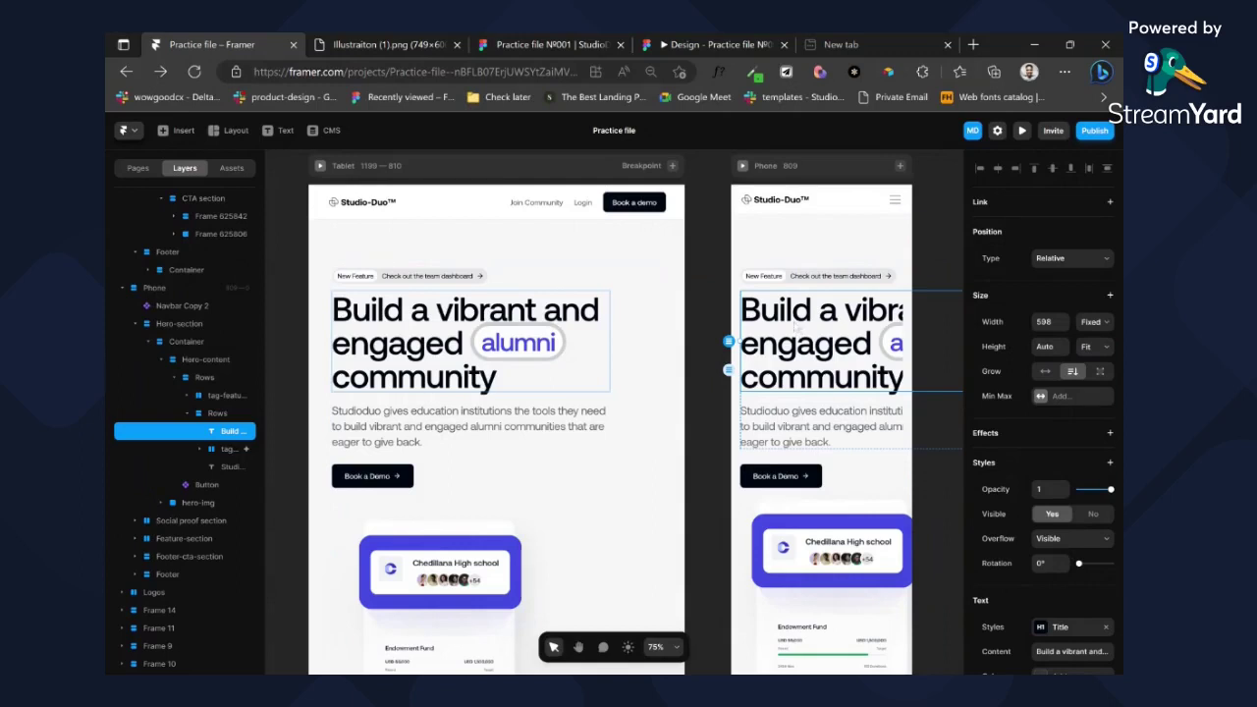
{"action": "double_click", "coordinate": [796, 327]}
{"action": "left_click", "coordinate": [1044, 550]}
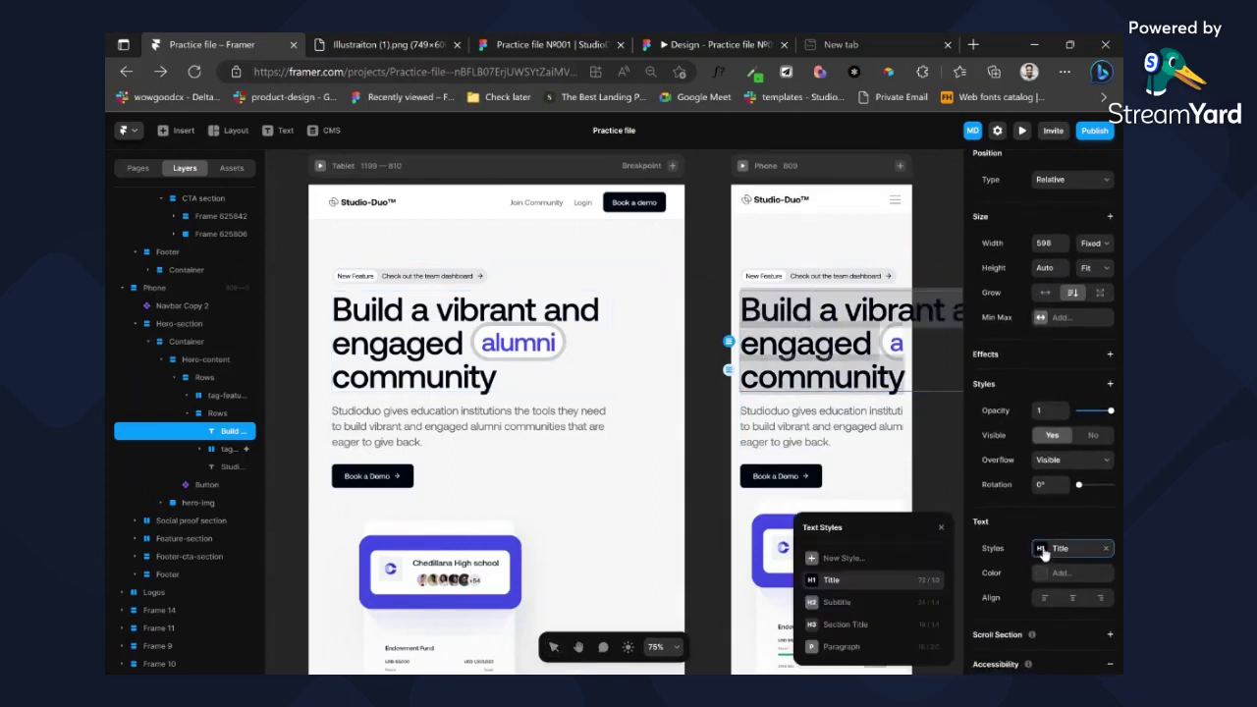
{"action": "left_click", "coordinate": [933, 581]}
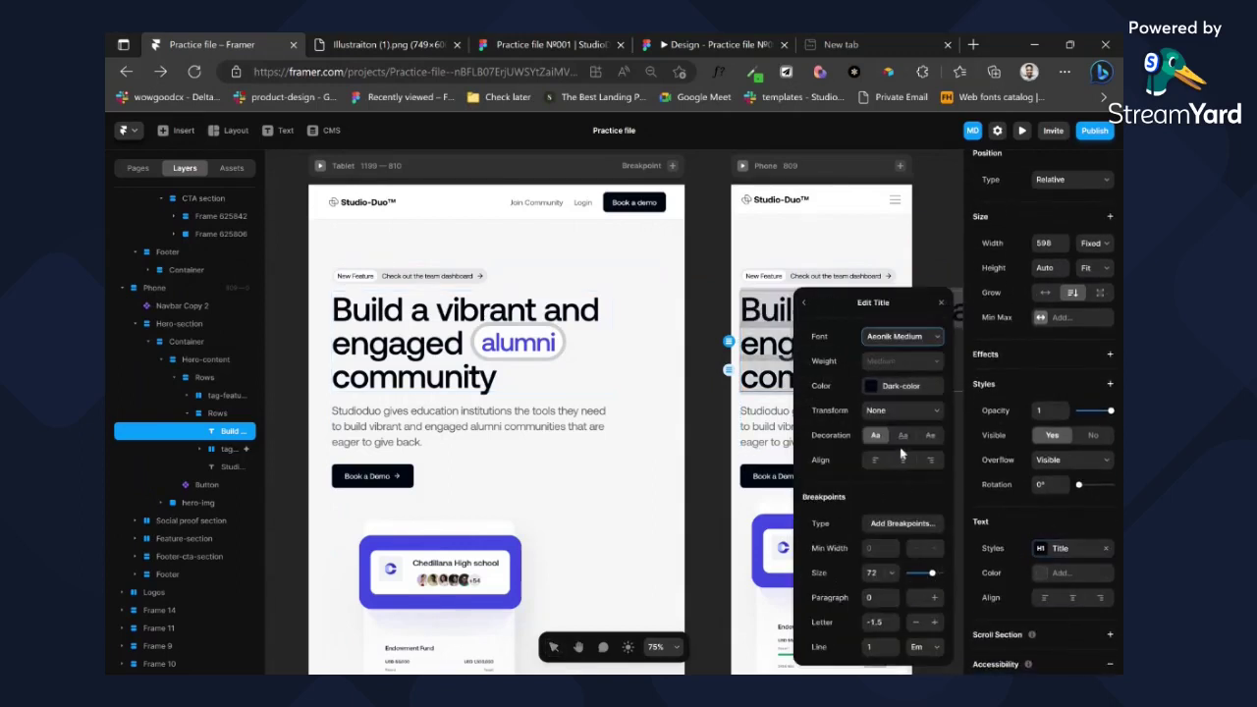
{"action": "left_click", "coordinate": [902, 523]}
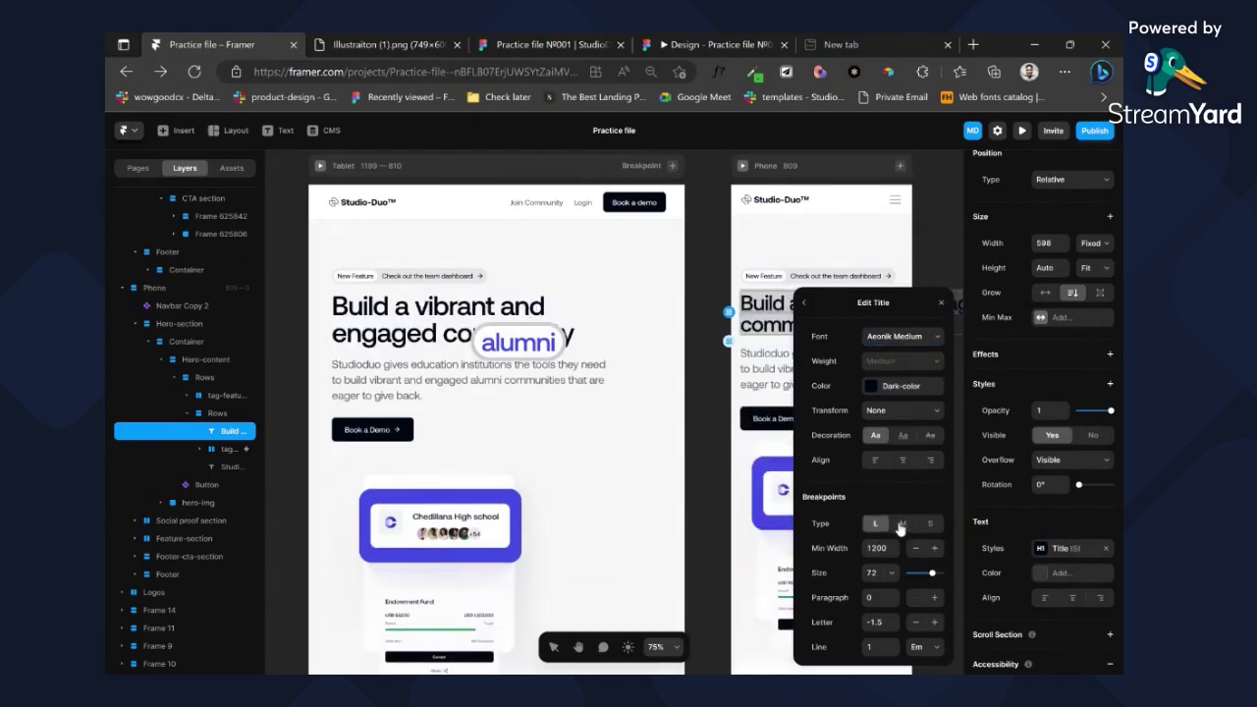
{"action": "left_click", "coordinate": [902, 523]}
{"action": "left_click", "coordinate": [874, 572]}
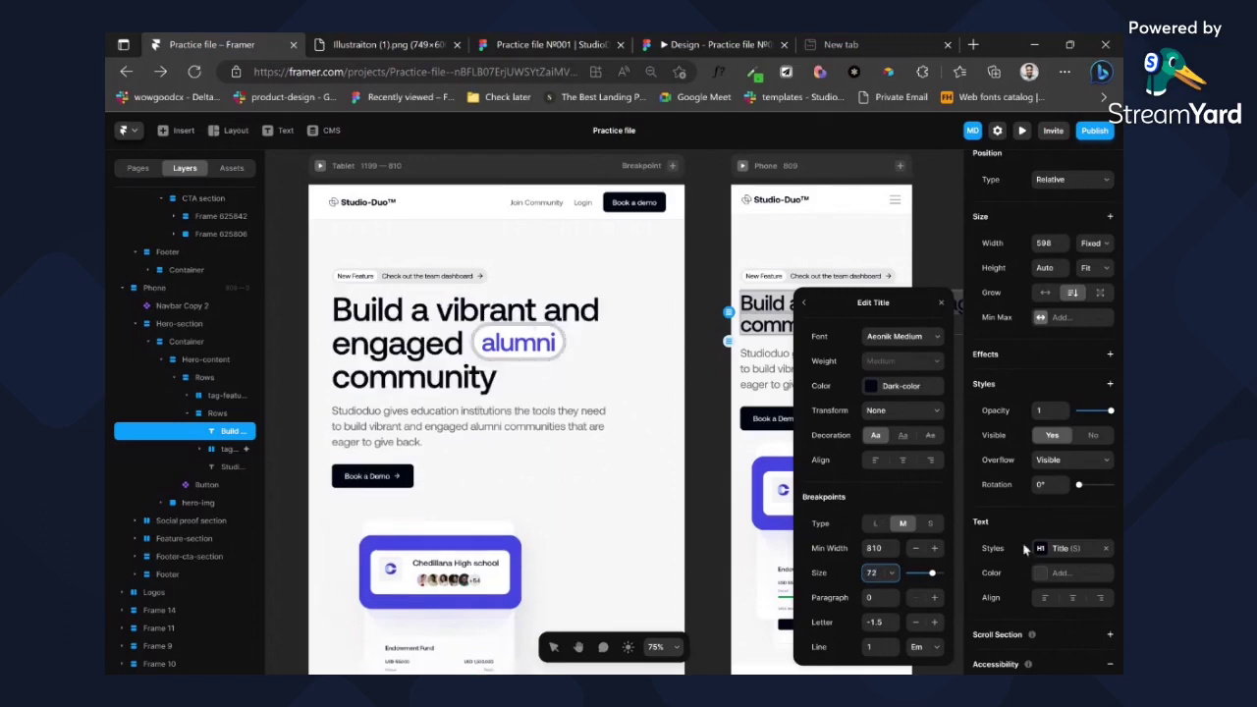
- Set the small-breakpoint size of the Title text style to 56
{"action": "left_click", "coordinate": [930, 524]}
{"action": "left_click", "coordinate": [874, 573]}
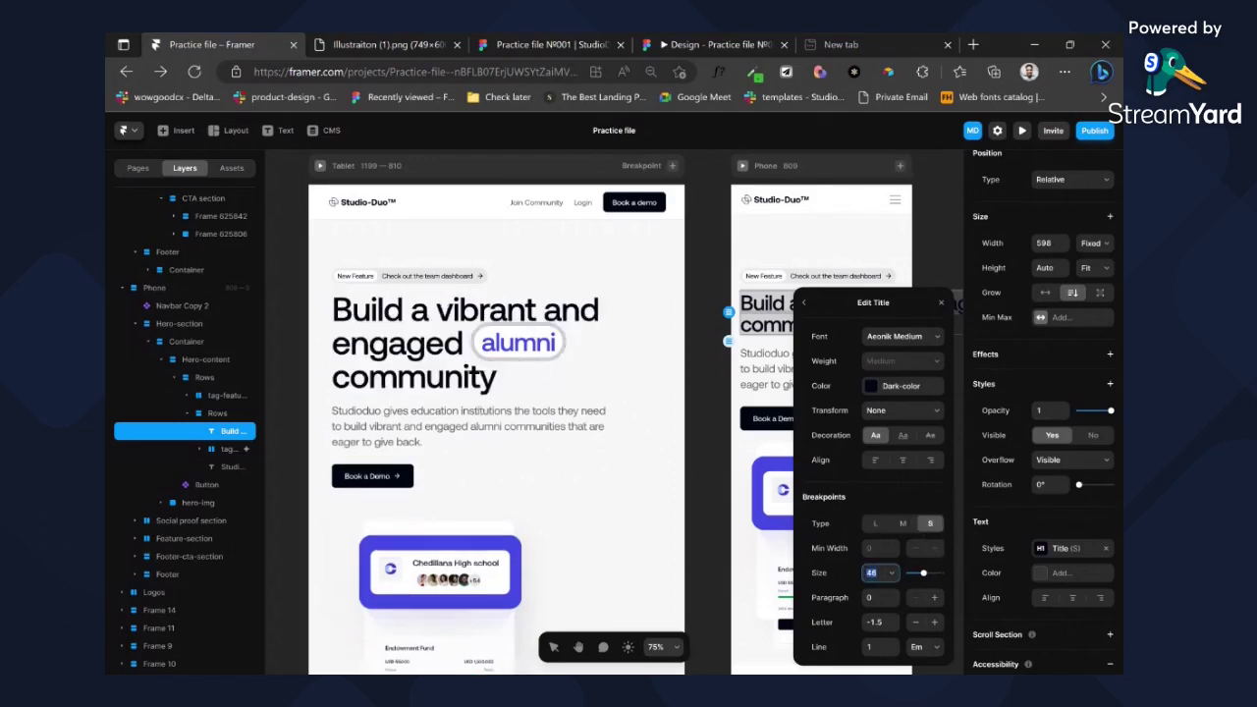
{"action": "type", "text": "56"}
{"action": "key", "text": "Return"}
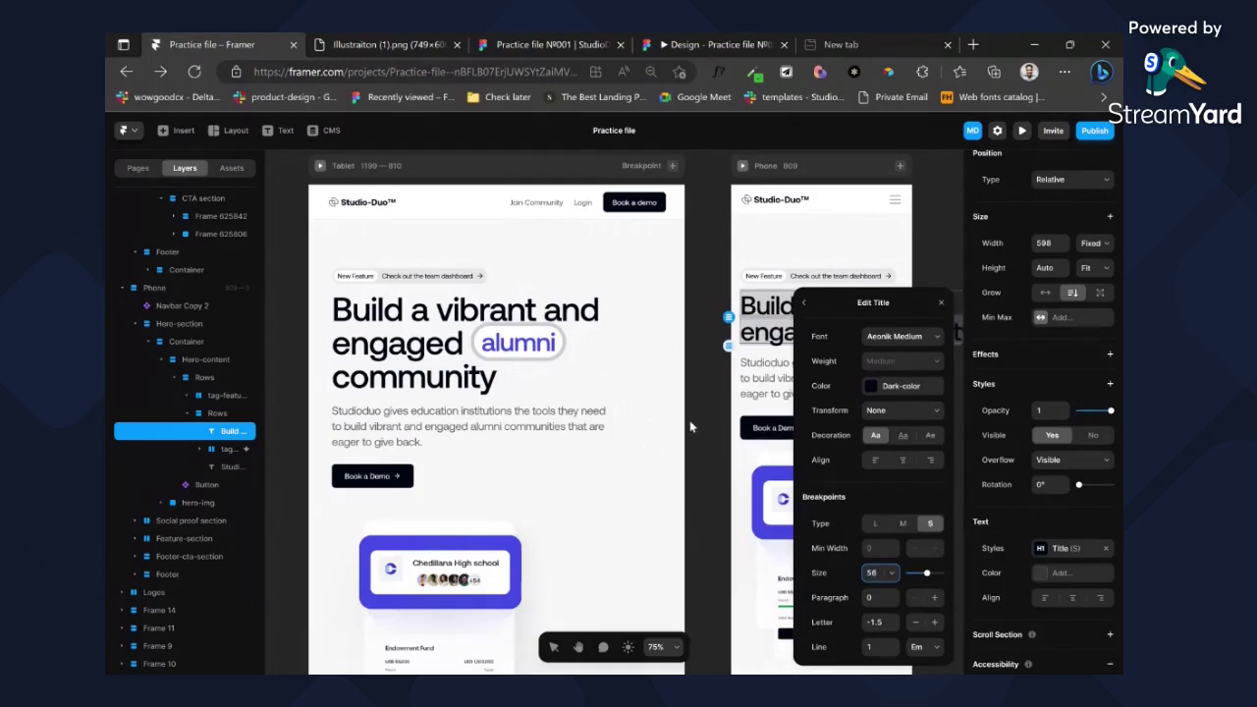
{"action": "scroll", "coordinate": [690, 427], "scroll_direction": "right", "scroll_amount": 5}
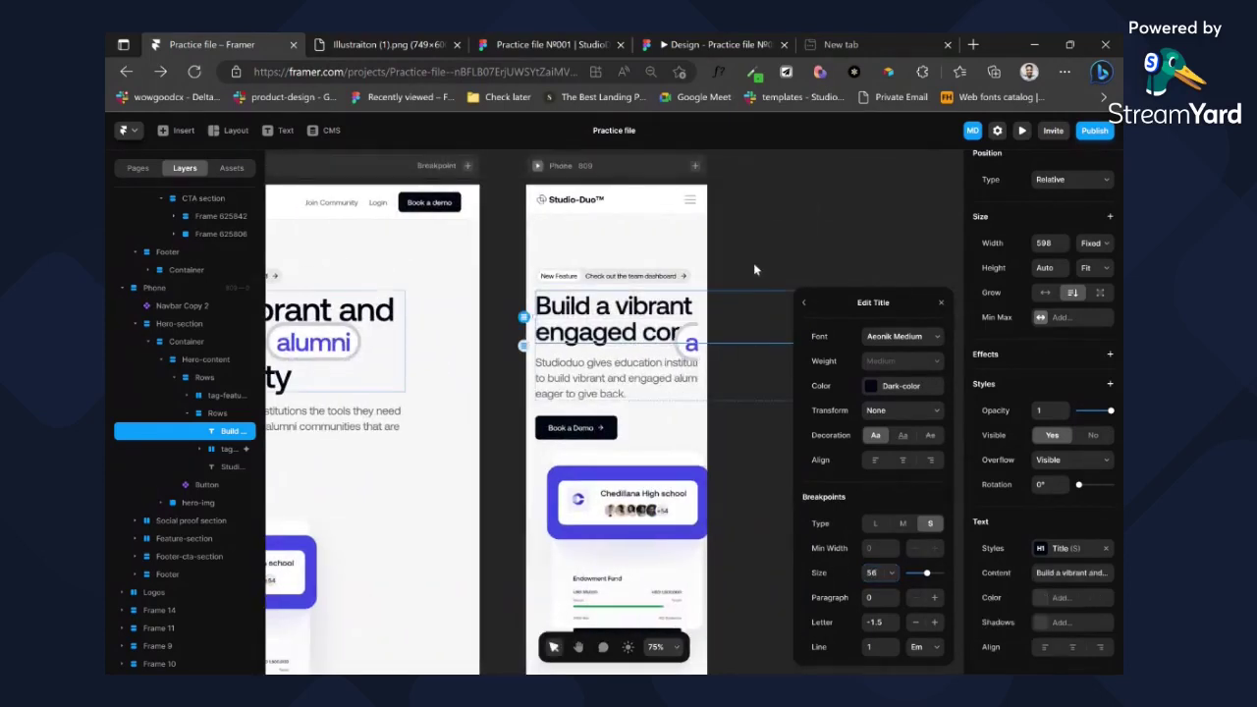
- Set the width of the inner Rows stack and of the hero heading on Phone to Fill
{"action": "left_click", "coordinate": [665, 355]}
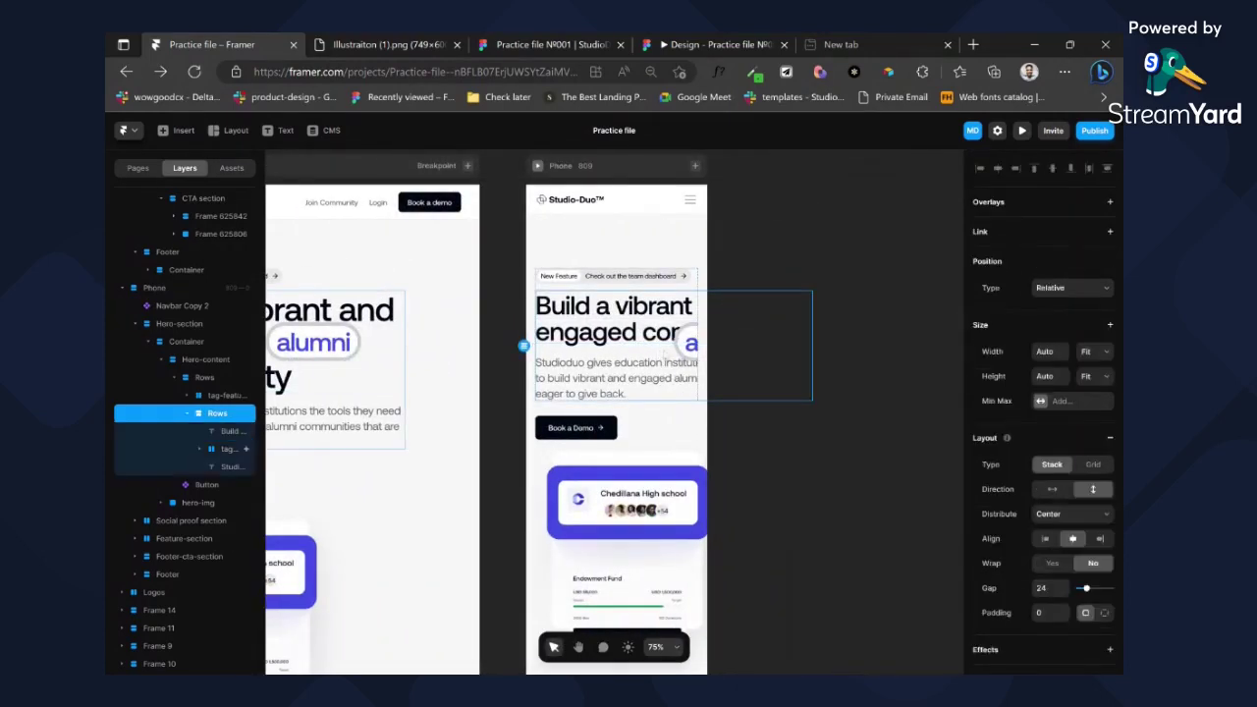
{"action": "left_click", "coordinate": [1096, 330]}
{"action": "left_click", "coordinate": [1041, 344]}
{"action": "left_click", "coordinate": [1107, 353]}
{"action": "left_click", "coordinate": [682, 318]}
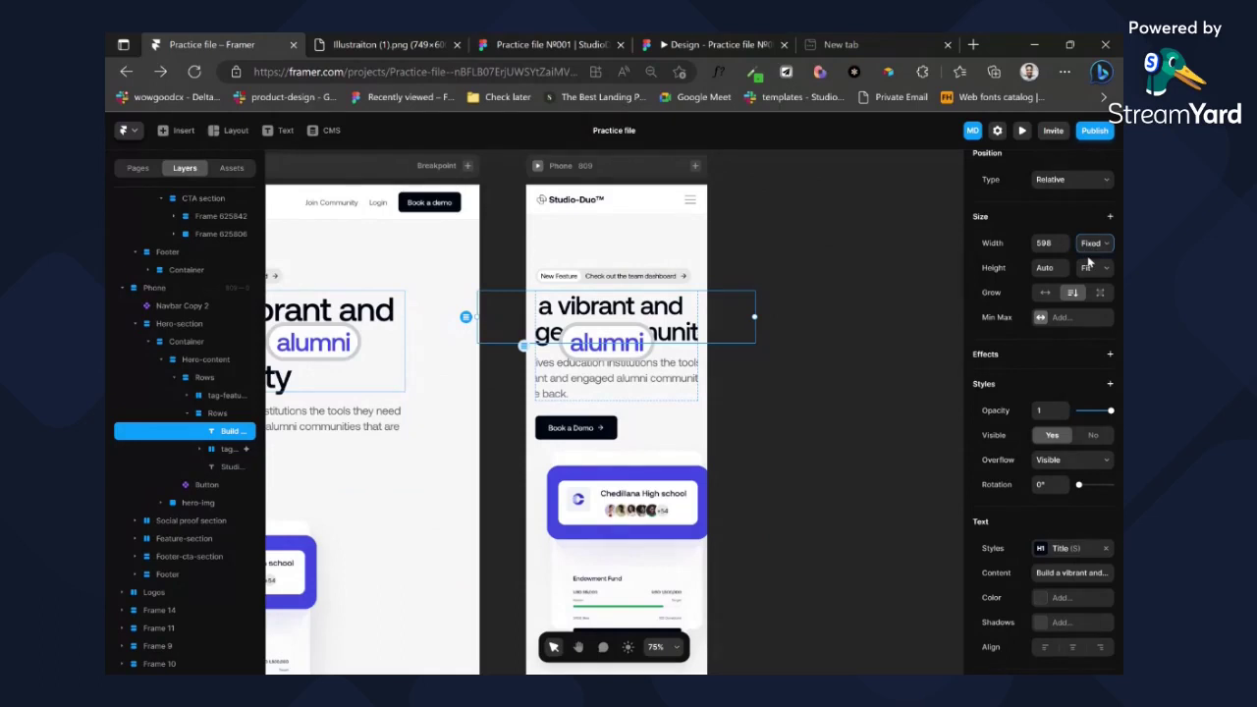
{"action": "left_click", "coordinate": [1092, 286]}
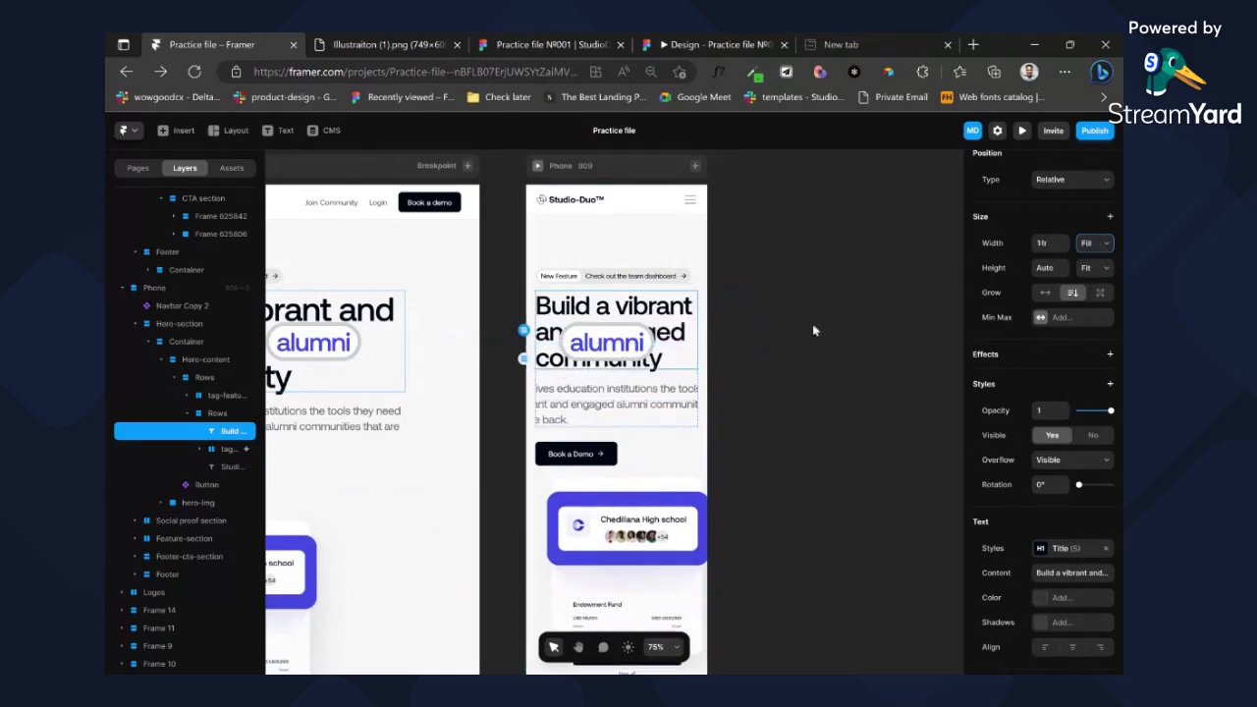
- Set the small-breakpoint size of the Title text style to 44
{"action": "left_click", "coordinate": [1047, 551]}
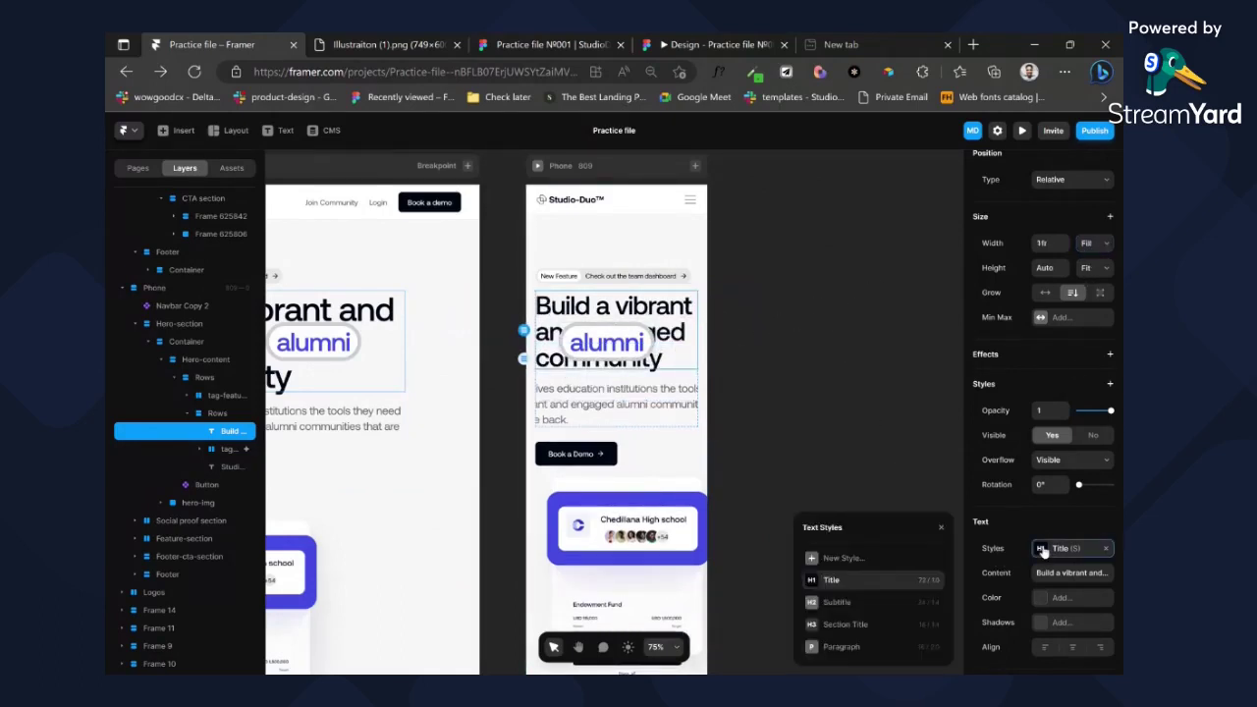
{"action": "left_click", "coordinate": [929, 584]}
{"action": "left_click", "coordinate": [888, 577]}
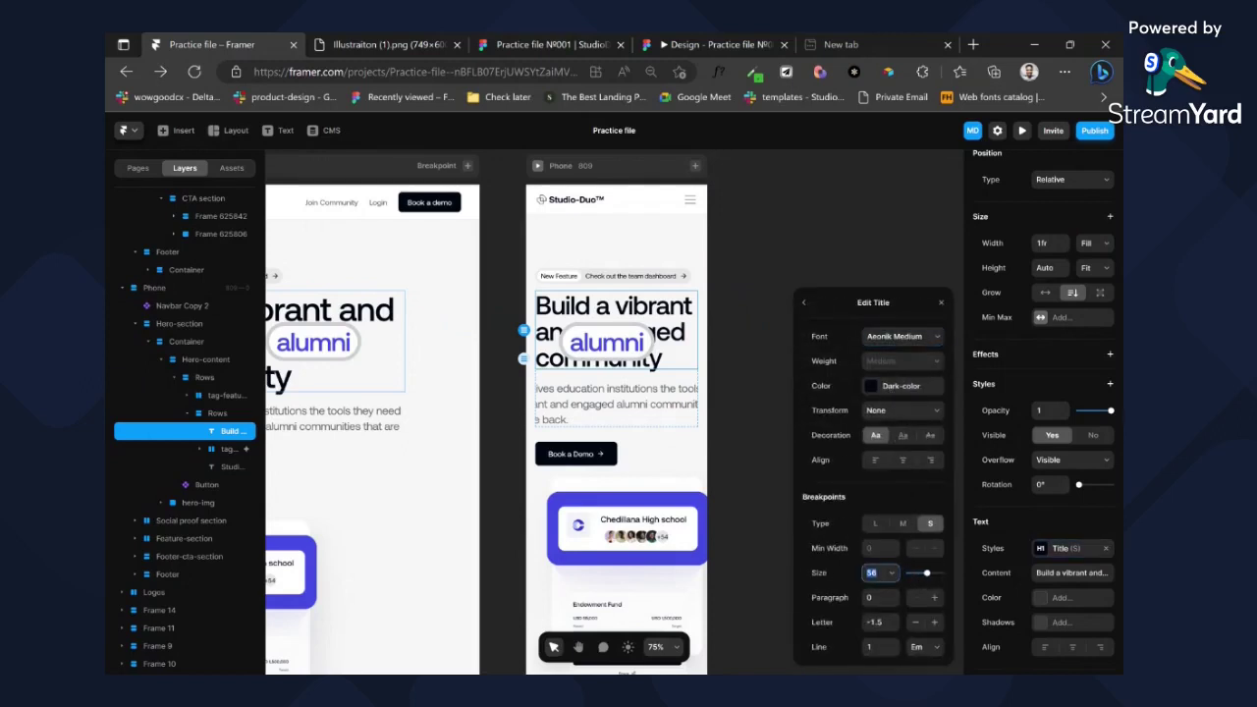
{"action": "key", "text": "Return"}
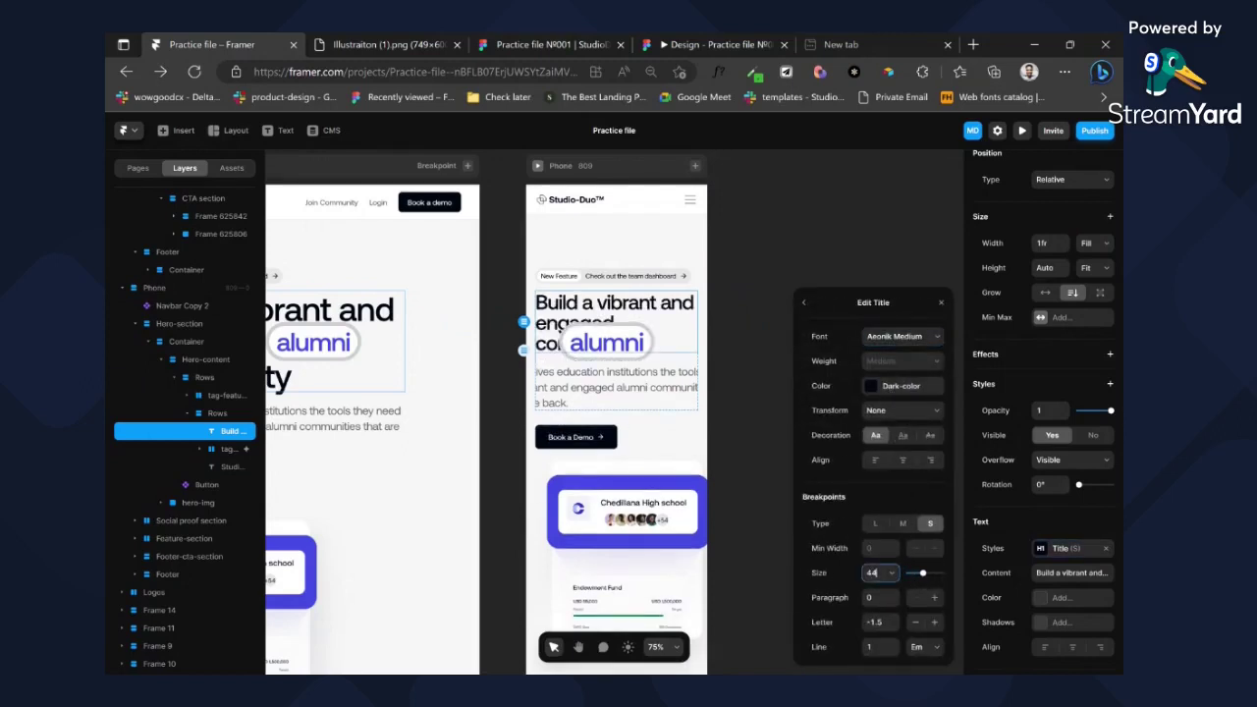
{"action": "key", "text": "Up"}
{"action": "key", "text": "Up"}
{"action": "key", "text": "Up"}
{"action": "key", "text": "Down"}
{"action": "key", "text": "Down"}
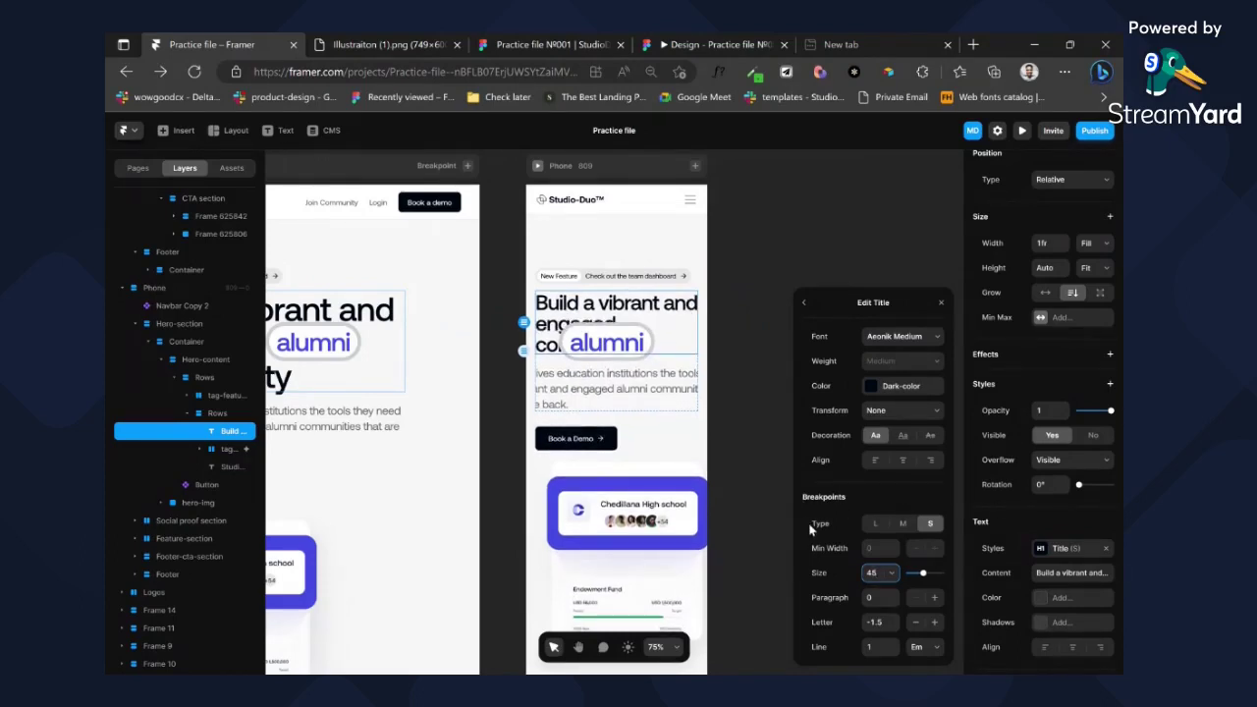
{"action": "key", "text": "Down"}
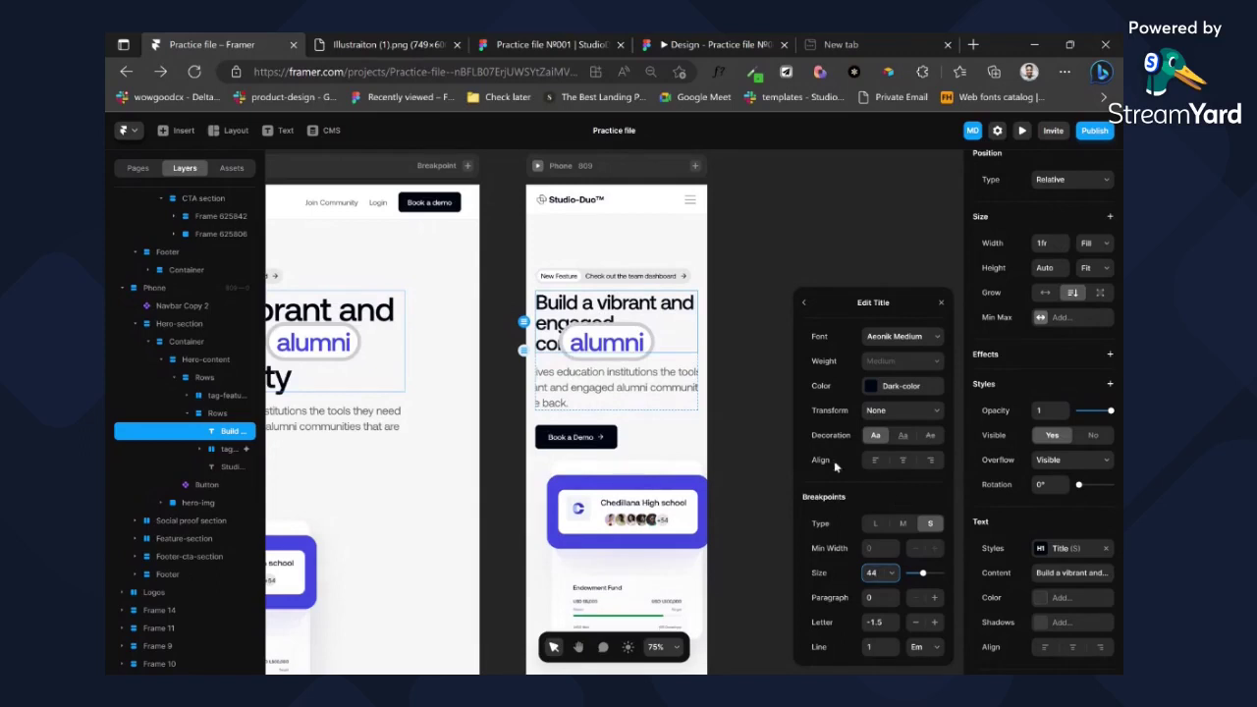
- Reduce the font size of the "alumni" text inside the Phone heading's tag
{"action": "left_click", "coordinate": [618, 341]}
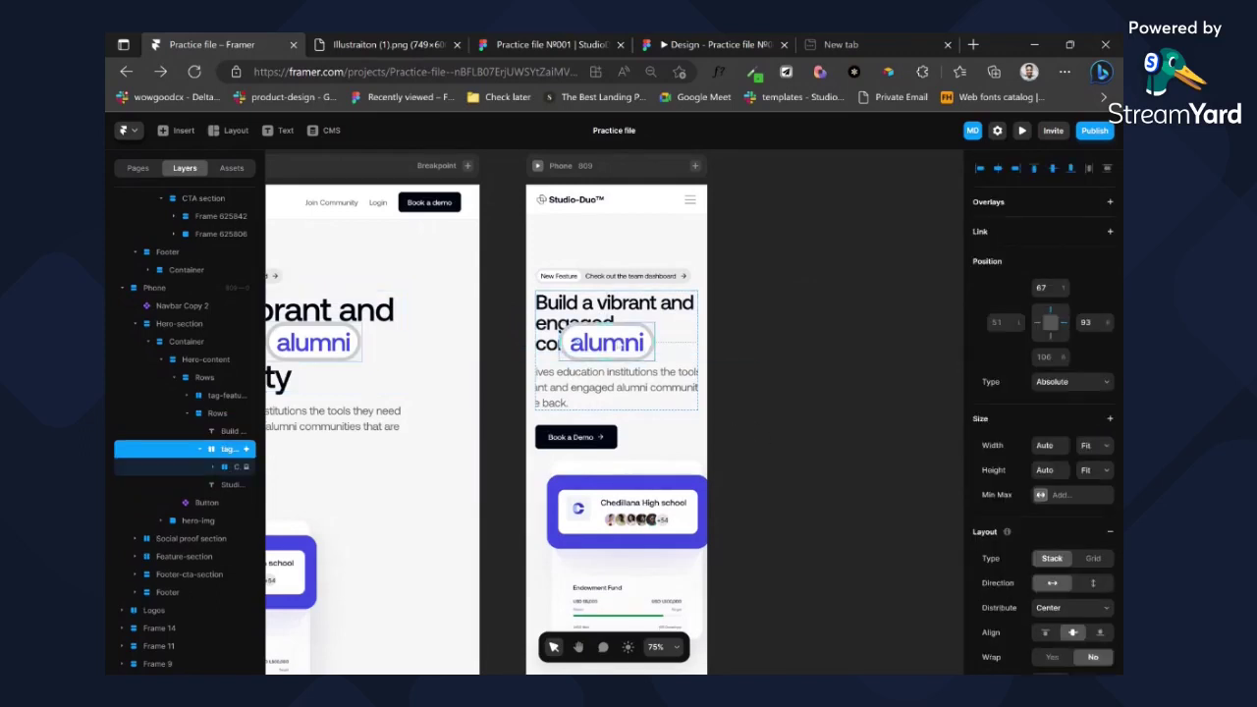
{"action": "left_click", "coordinate": [214, 466]}
{"action": "left_click", "coordinate": [231, 484]}
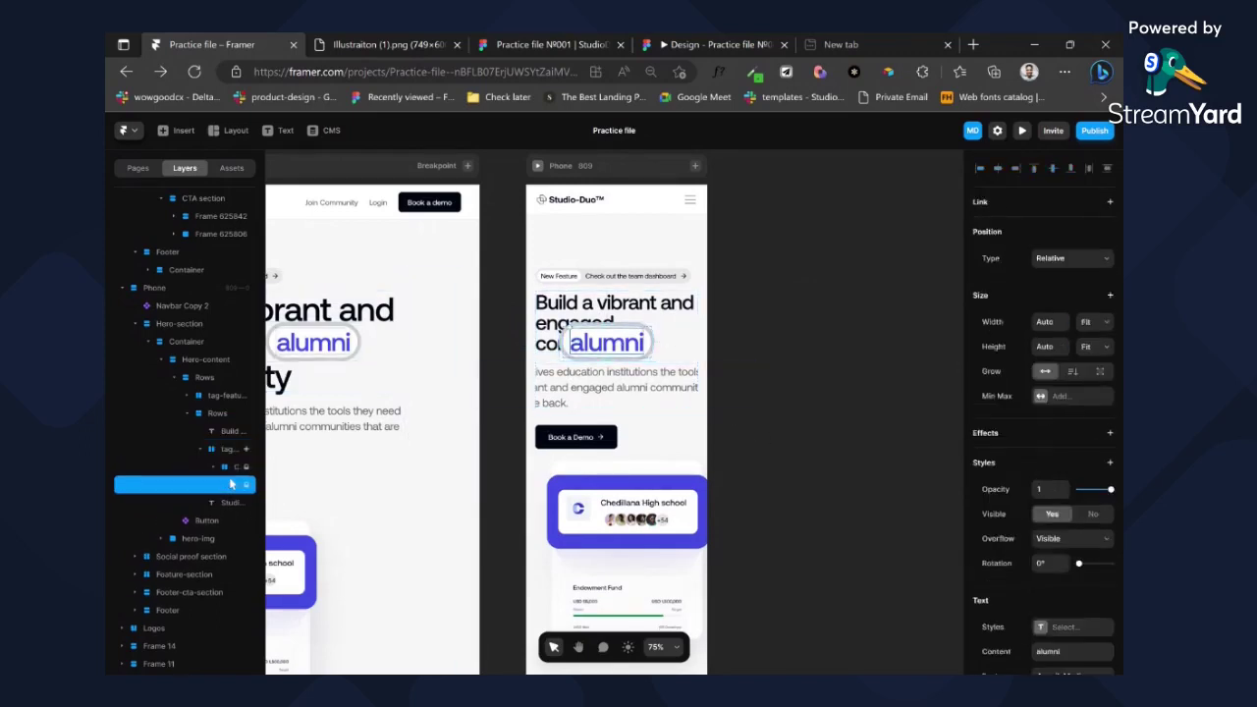
{"action": "scroll", "coordinate": [1078, 558], "scroll_direction": "down", "scroll_amount": 3}
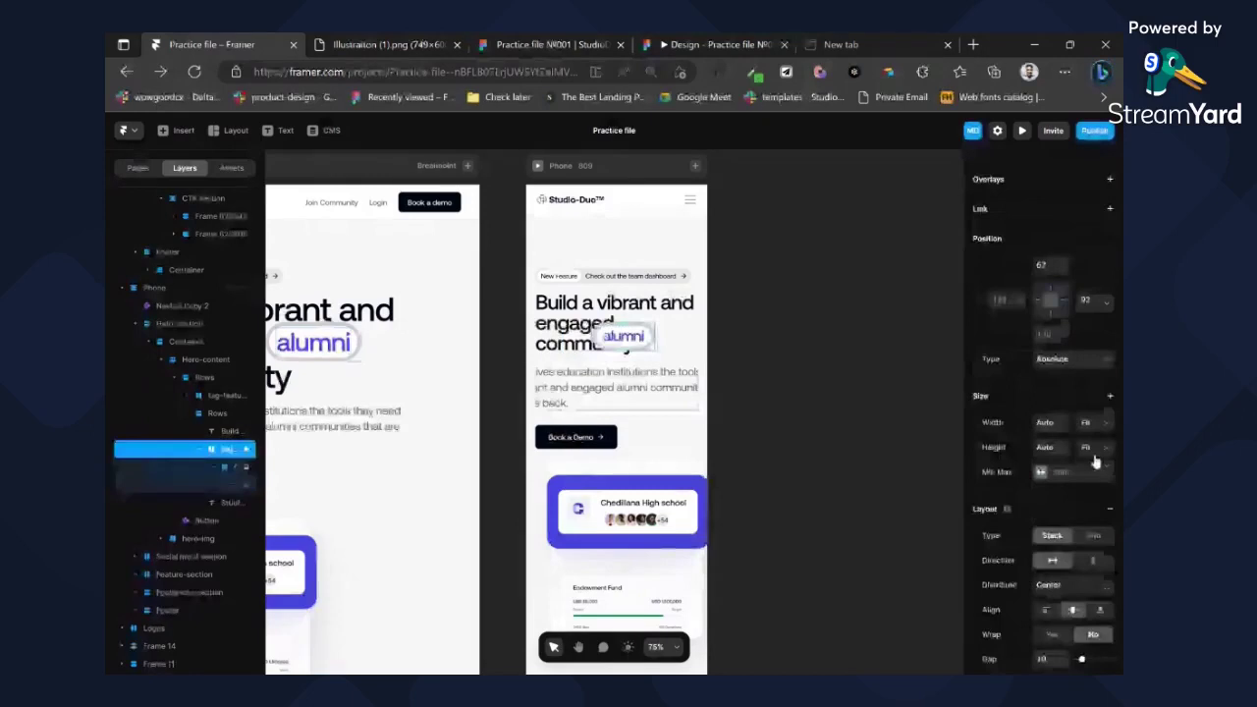
- Set the alumni tag's padding to 4 and place the tag right after "engaged" in the Phone heading
{"action": "scroll", "coordinate": [1094, 461], "scroll_direction": "down", "scroll_amount": 3}
{"action": "left_click", "coordinate": [1058, 390]}
{"action": "type", "text": "4"}
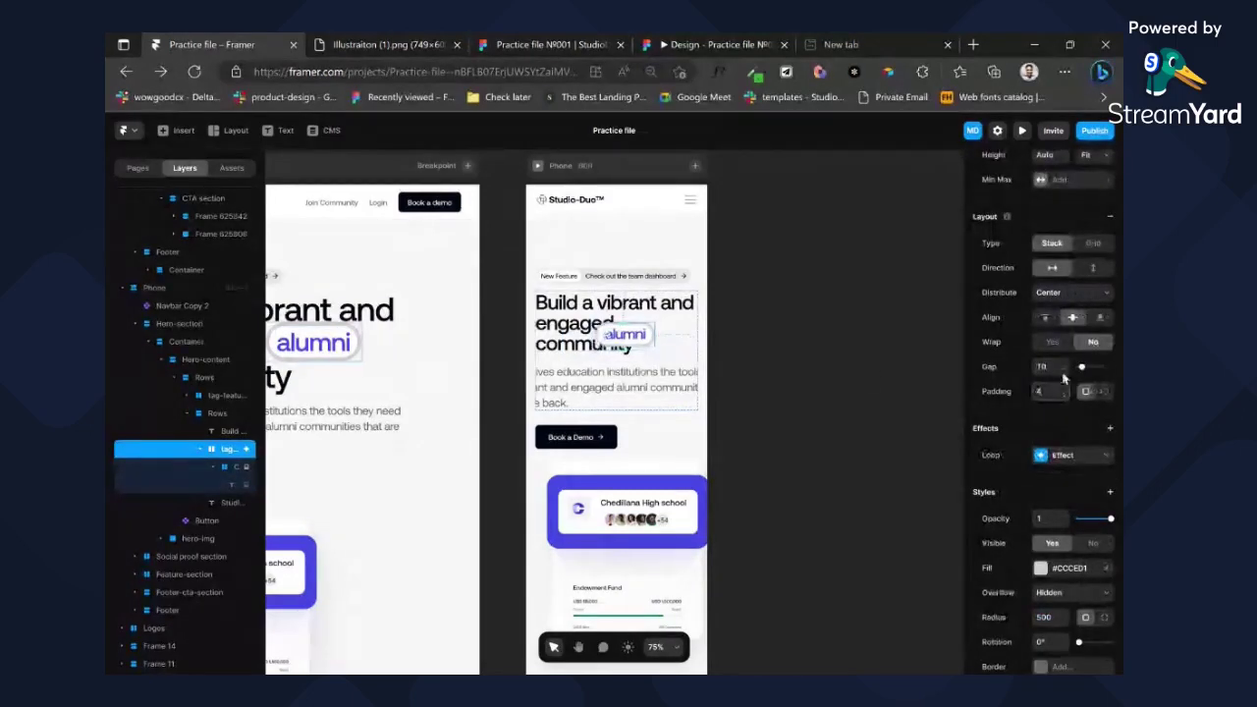
{"action": "left_click", "coordinate": [771, 368]}
{"action": "left_click", "coordinate": [643, 336]}
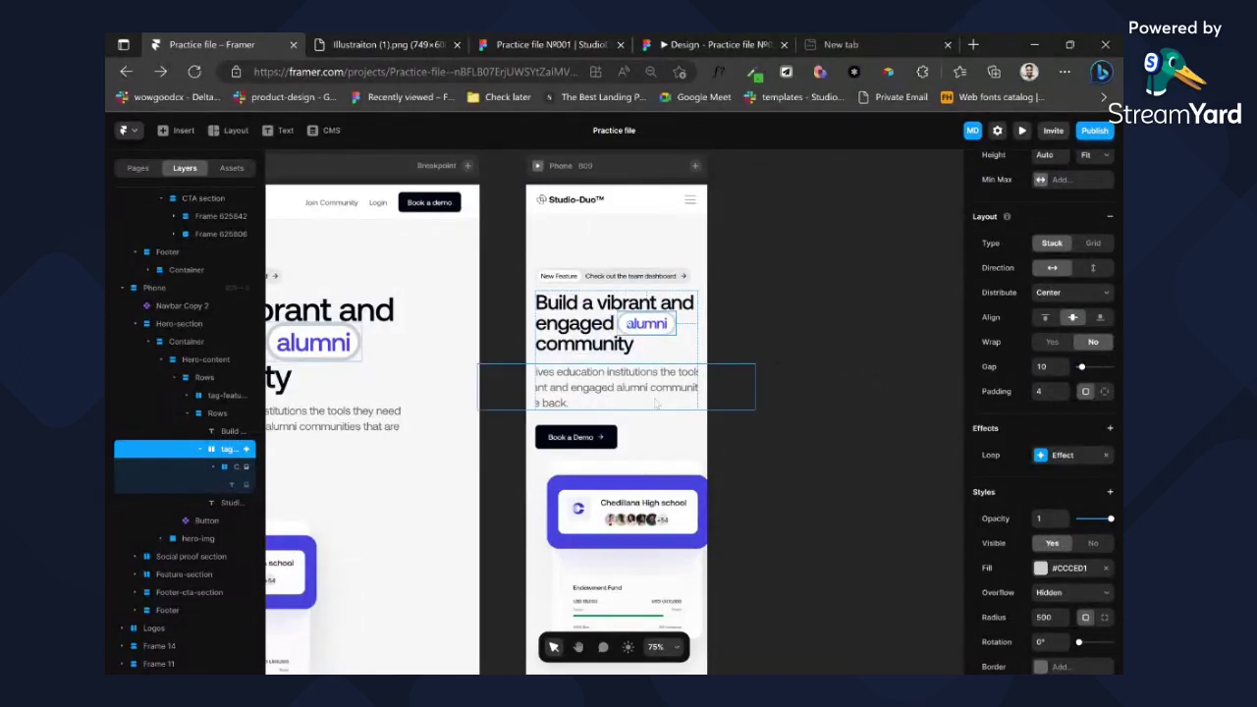
- Add breakpoints to the Subtitle text style of the Phone hero paragraph and set its medium size to 24
{"action": "left_click", "coordinate": [616, 387]}
{"action": "scroll", "coordinate": [1050, 380], "scroll_direction": "down", "scroll_amount": 5}
{"action": "left_click", "coordinate": [1050, 378]}
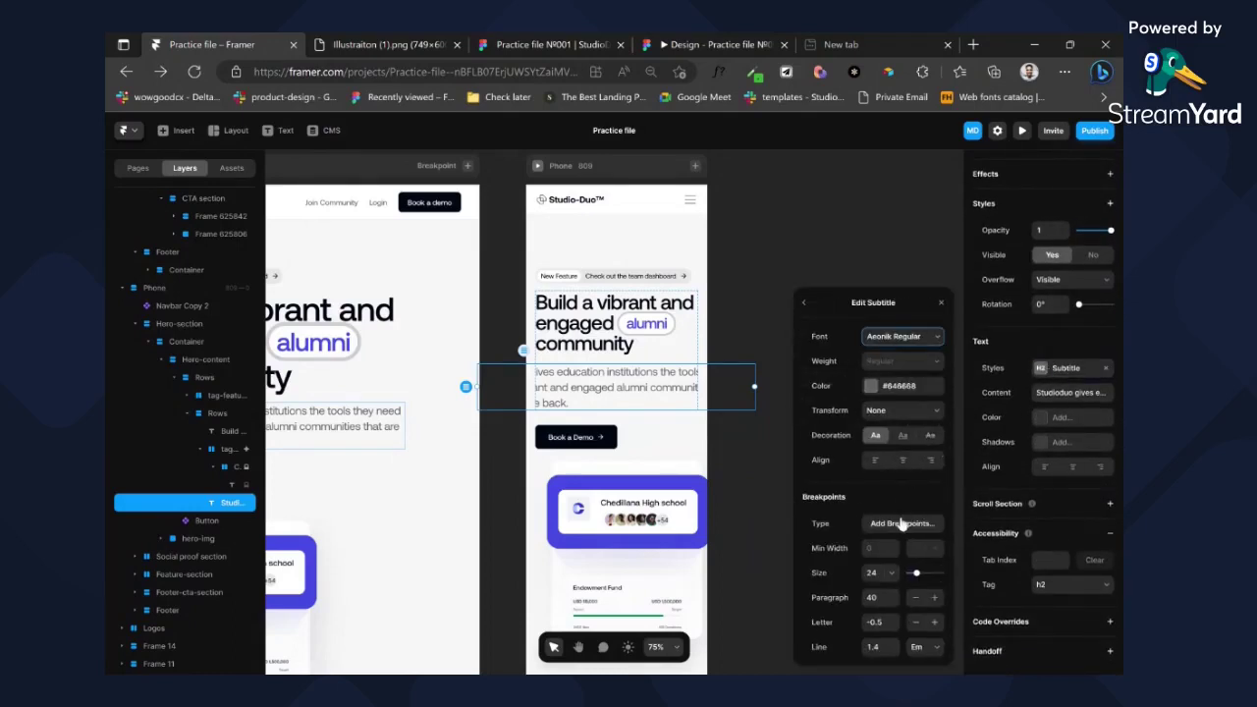
{"action": "left_click", "coordinate": [901, 524]}
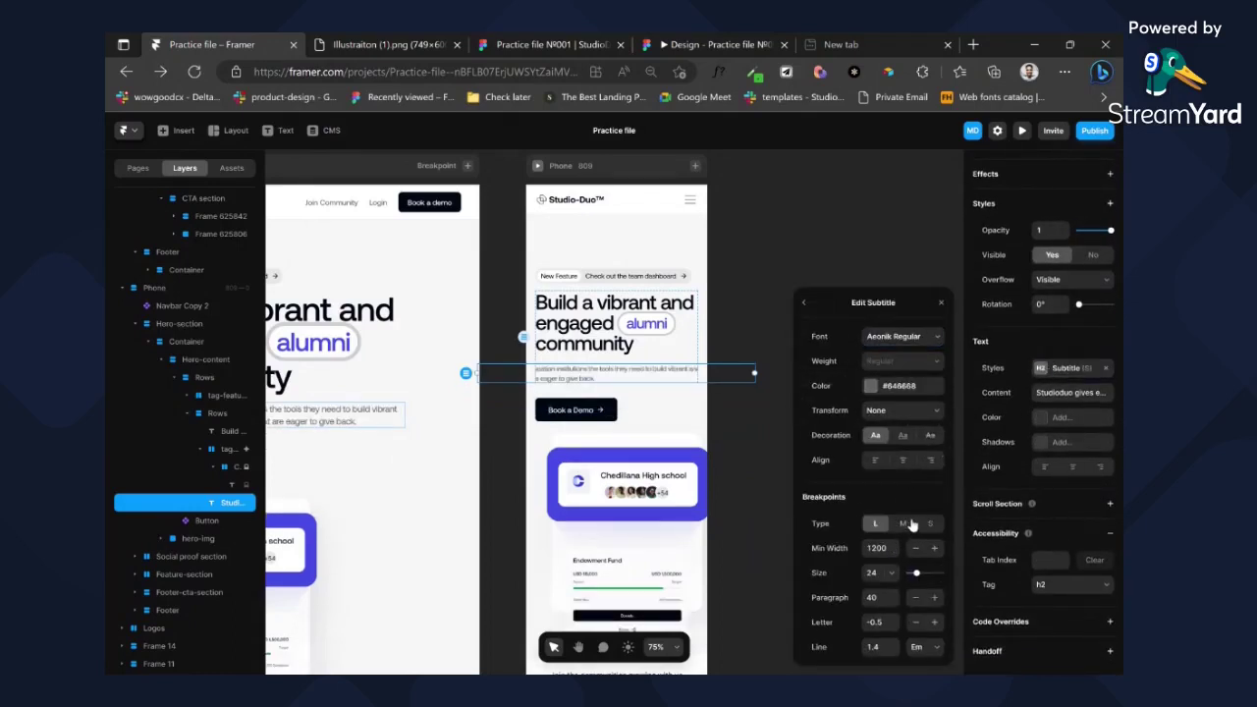
{"action": "left_click", "coordinate": [903, 523]}
{"action": "left_click", "coordinate": [872, 572]}
{"action": "type", "text": "24"}
- Set the Subtitle style's small-breakpoint size to 16 and the Phone hero paragraph's width to Fill
{"action": "left_click", "coordinate": [928, 528]}
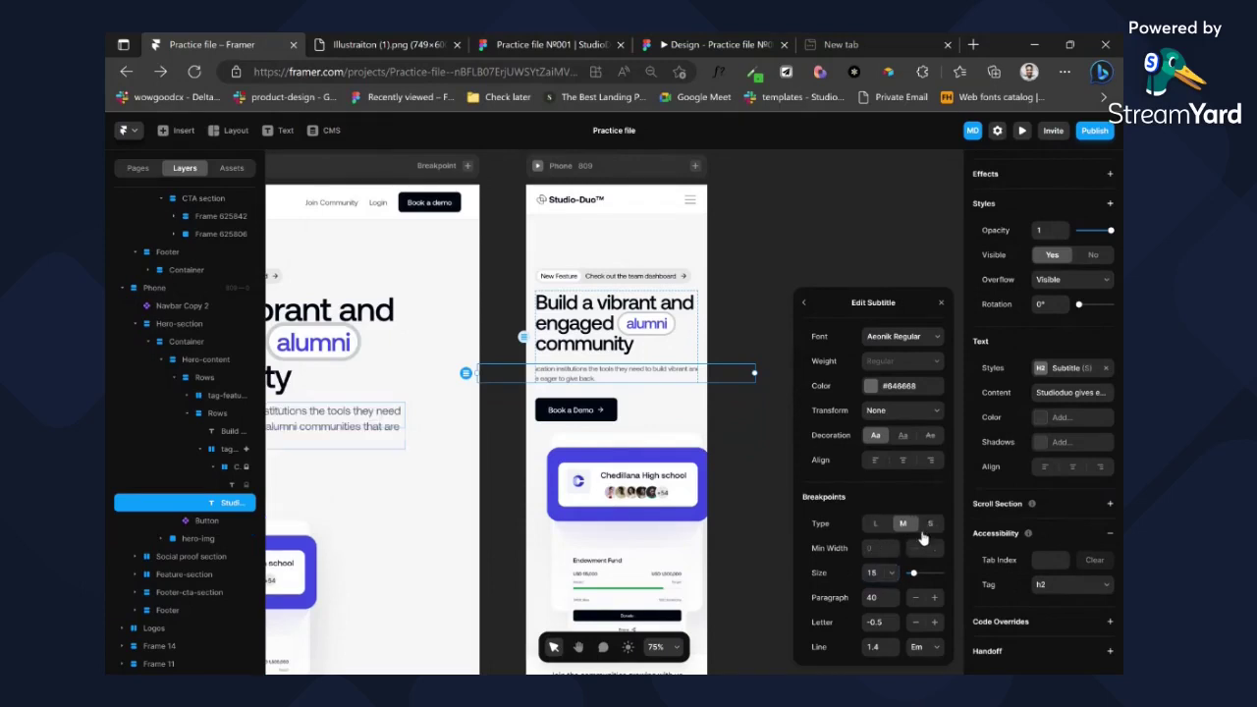
{"action": "left_click", "coordinate": [873, 572]}
{"action": "type", "text": "16"}
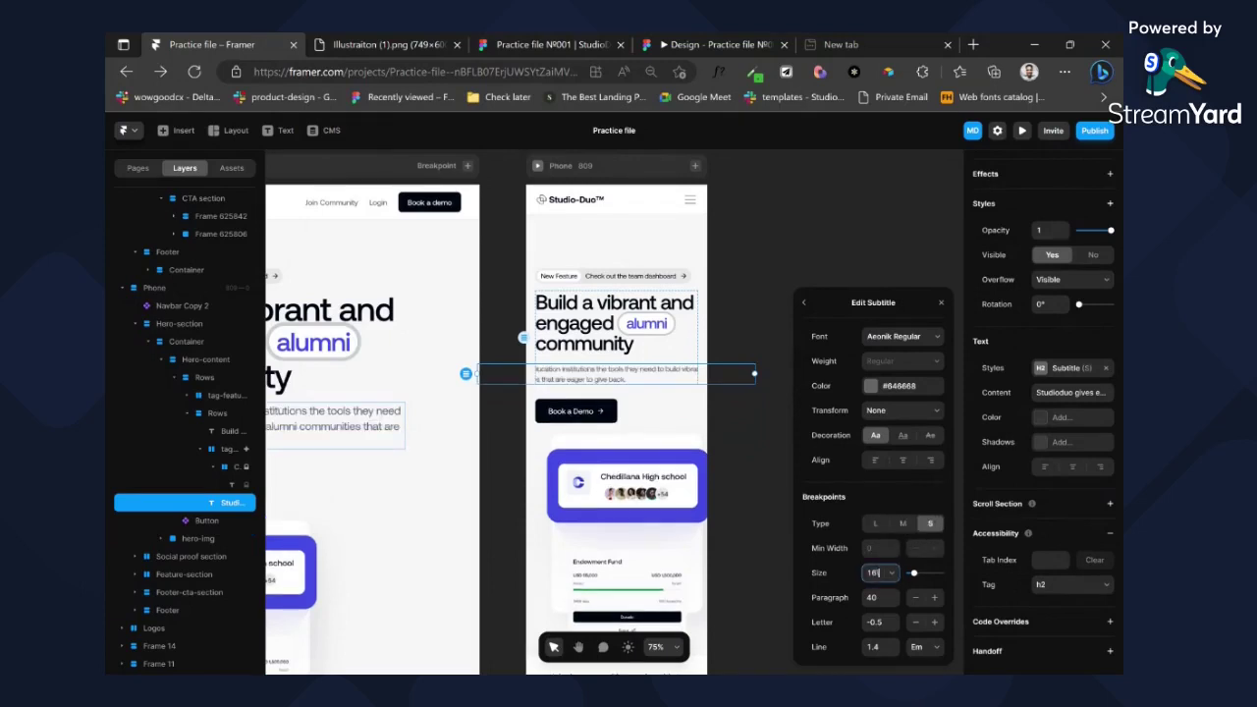
{"action": "scroll", "coordinate": [1099, 295], "scroll_direction": "up", "scroll_amount": 3}
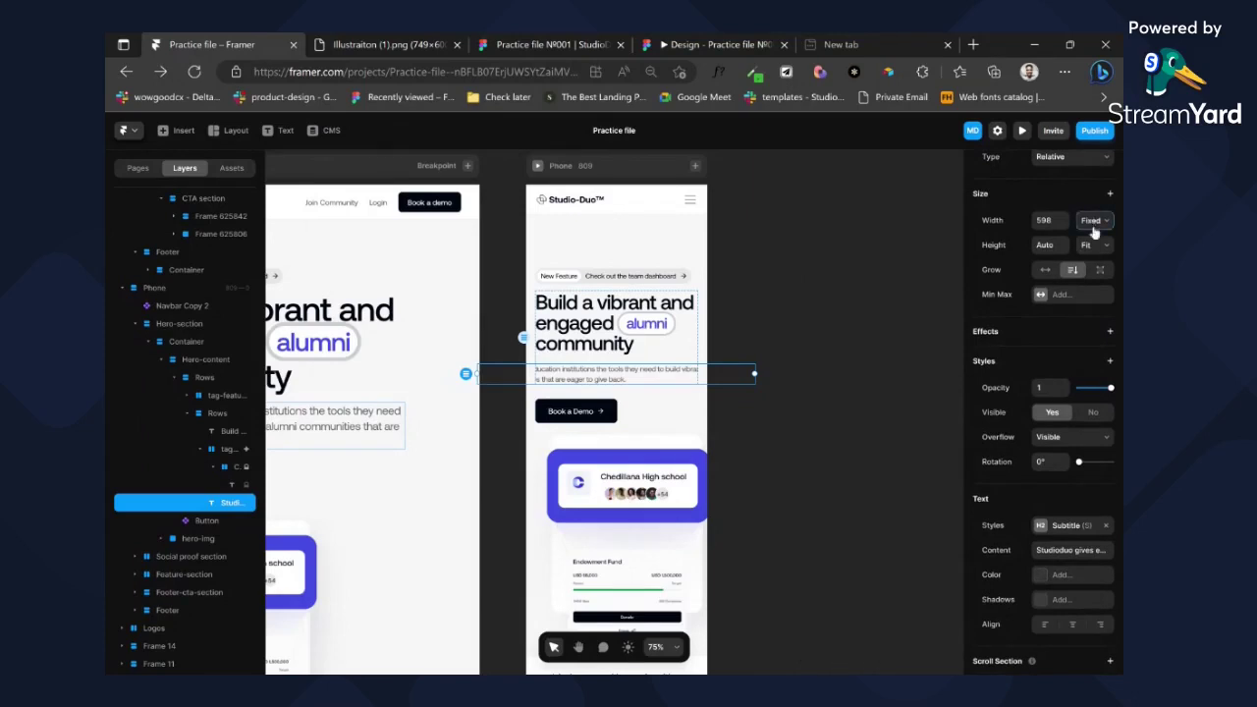
{"action": "left_click", "coordinate": [1093, 222]}
{"action": "left_click", "coordinate": [1085, 263]}
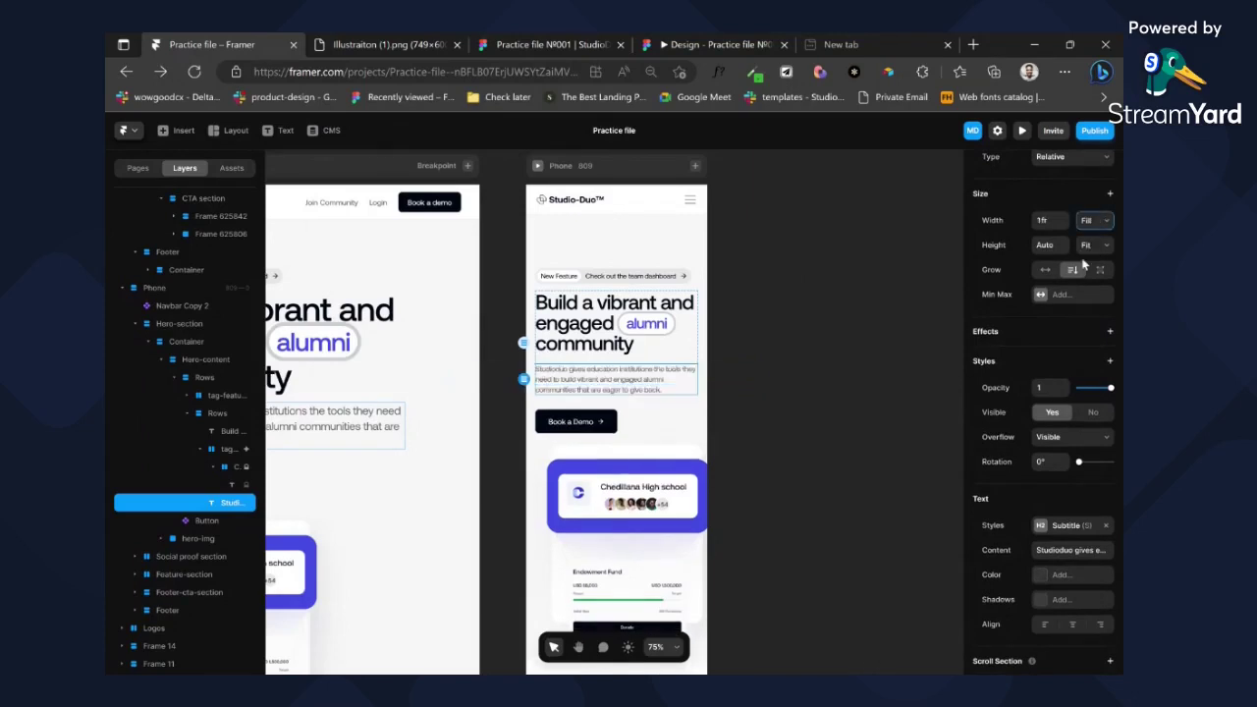
- Set the width of the hero-img frame in the Phone Hero-section to Fill
{"action": "left_click", "coordinate": [646, 420]}
{"action": "scroll", "coordinate": [665, 430], "scroll_direction": "down", "scroll_amount": 1}
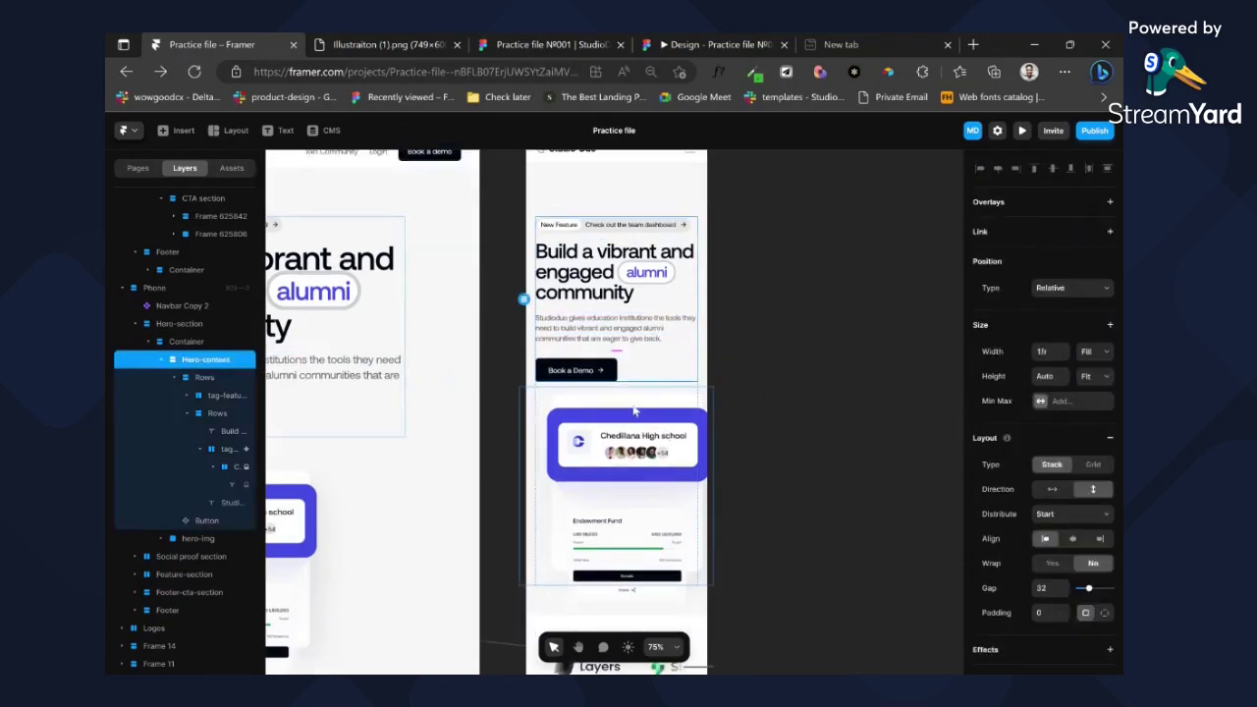
{"action": "left_click", "coordinate": [636, 411]}
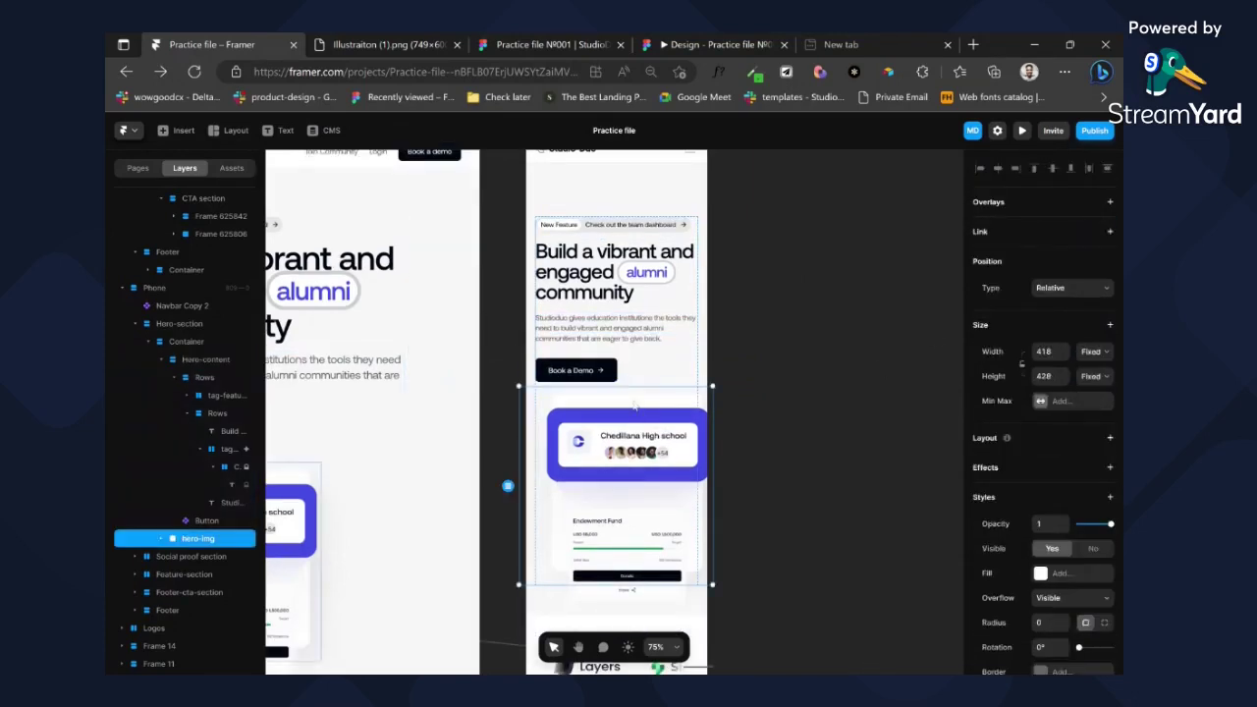
{"action": "left_click", "coordinate": [1094, 354]}
{"action": "left_click", "coordinate": [1091, 391]}
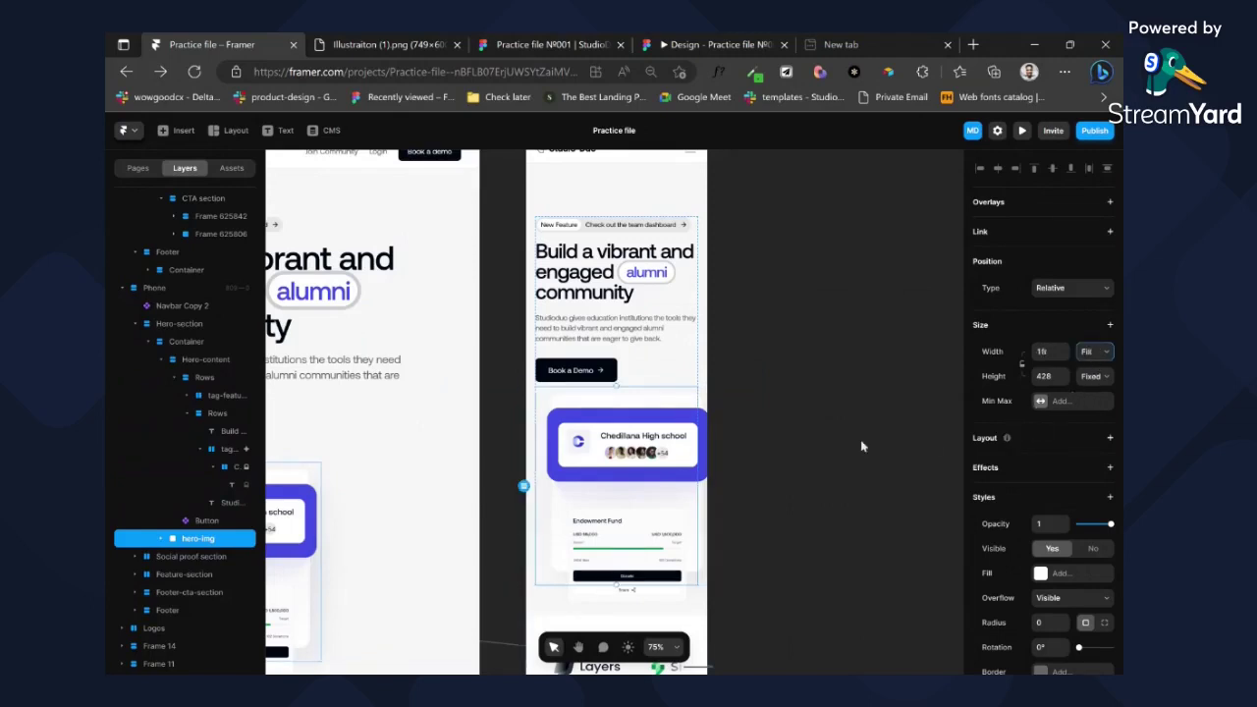
- Center the image Frame horizontally inside hero-img on the Phone breakpoint
{"action": "left_click", "coordinate": [161, 538]}
{"action": "left_click", "coordinate": [199, 556]}
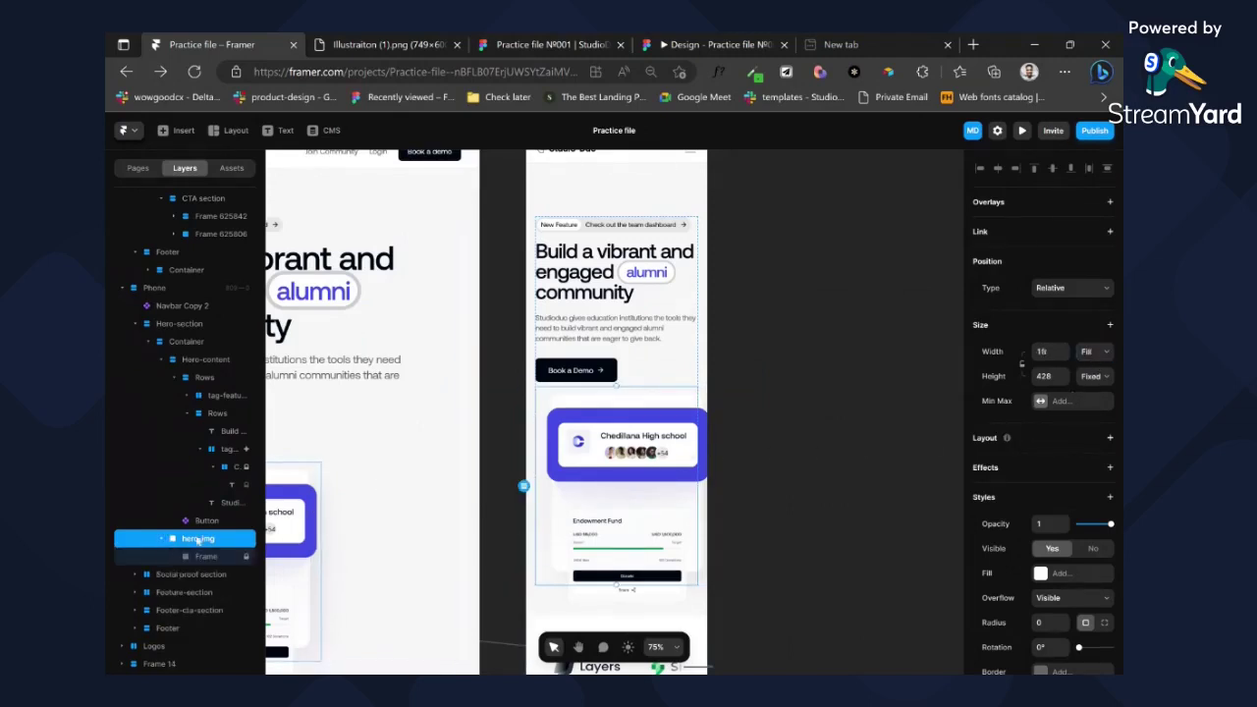
{"action": "left_click", "coordinate": [997, 168]}
{"action": "scroll", "coordinate": [850, 360], "scroll_direction": "down", "scroll_amount": 3}
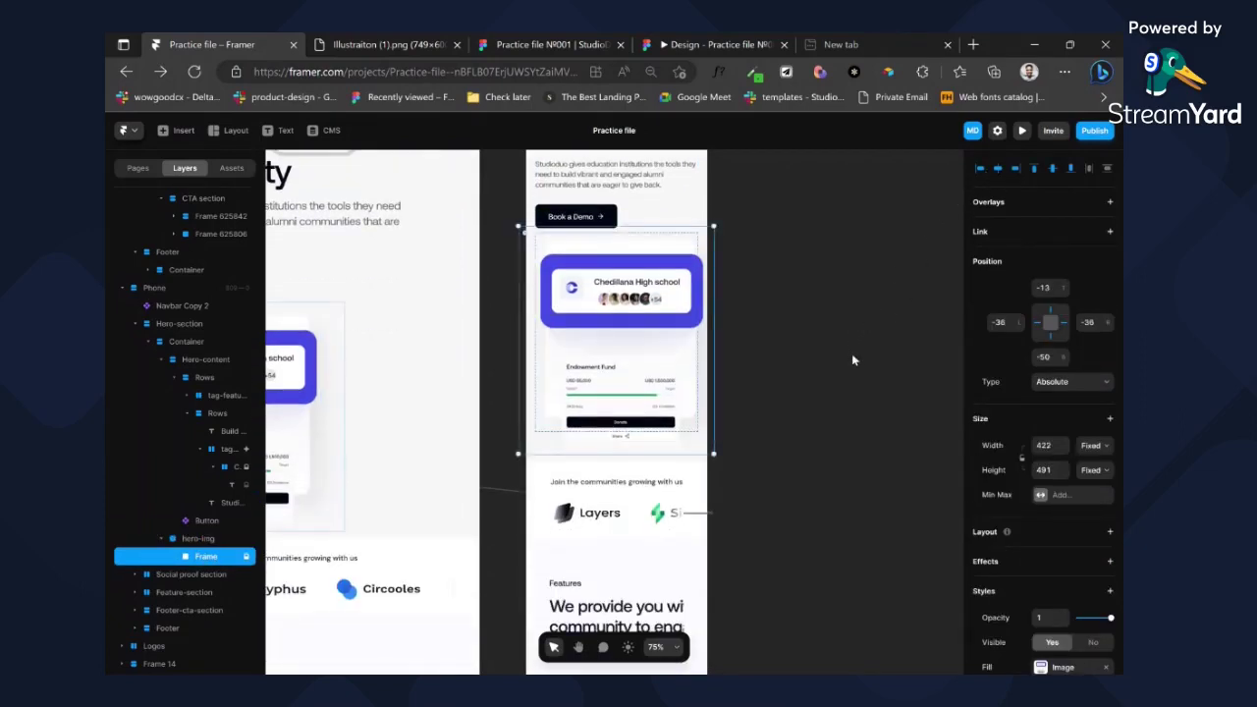
{"action": "left_click", "coordinate": [852, 361]}
- Set the bottom padding of the Phone Hero-section to 80
{"action": "left_click", "coordinate": [643, 478]}
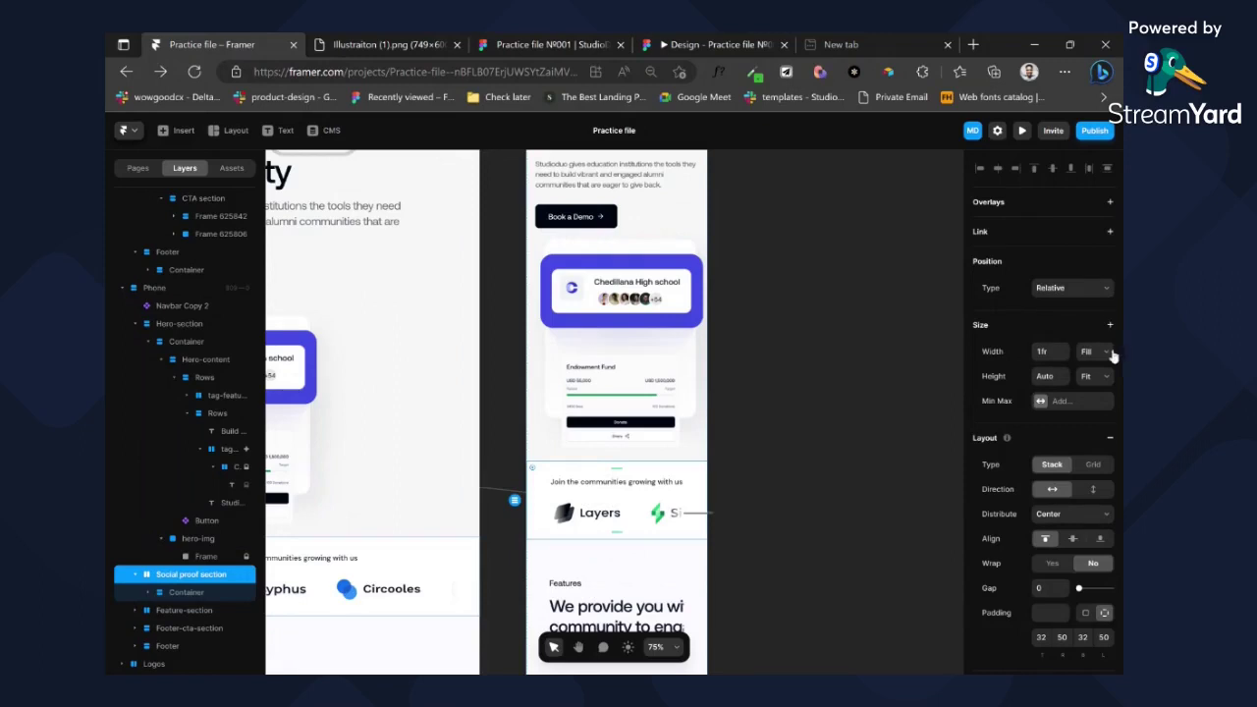
{"action": "left_click", "coordinate": [672, 450]}
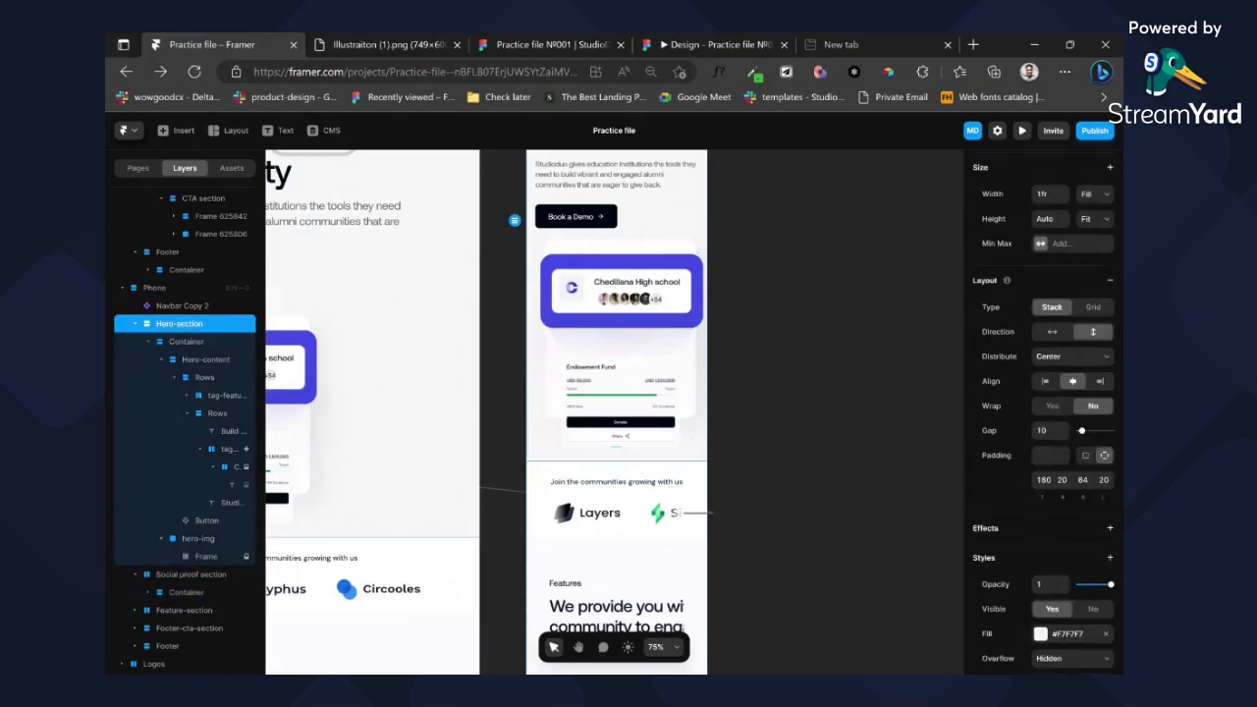
{"action": "left_click", "coordinate": [1083, 480]}
{"action": "type", "text": "80"}
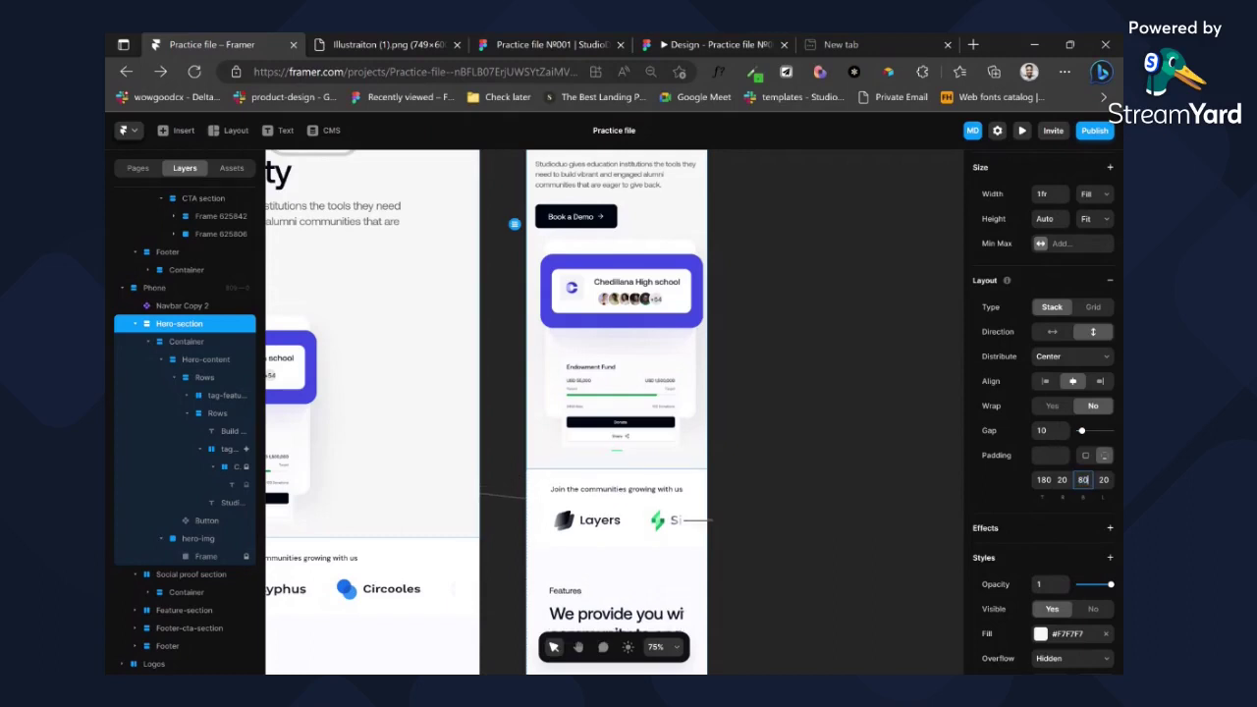
- Set the right and left padding of the Social proof section on the Phone breakpoint to 20
{"action": "left_click", "coordinate": [628, 520]}
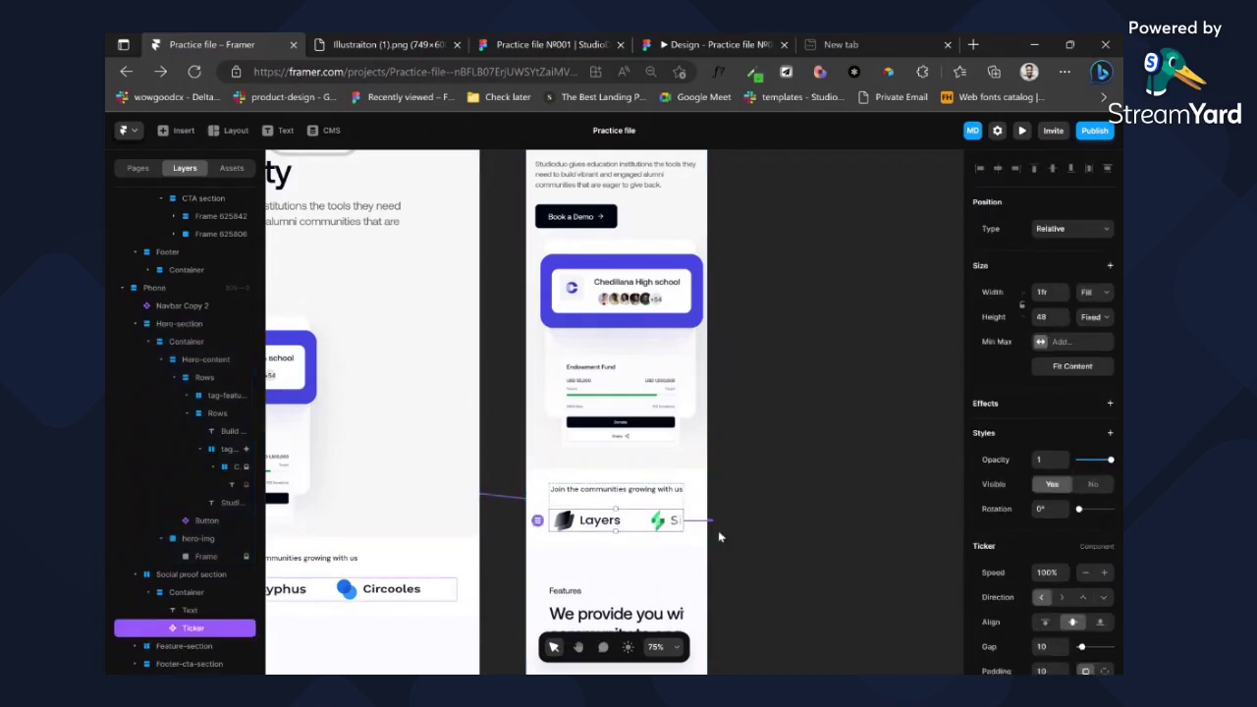
{"action": "scroll", "coordinate": [719, 537], "scroll_direction": "left", "scroll_amount": 3}
{"action": "scroll", "coordinate": [743, 425], "scroll_direction": "down", "scroll_amount": 3}
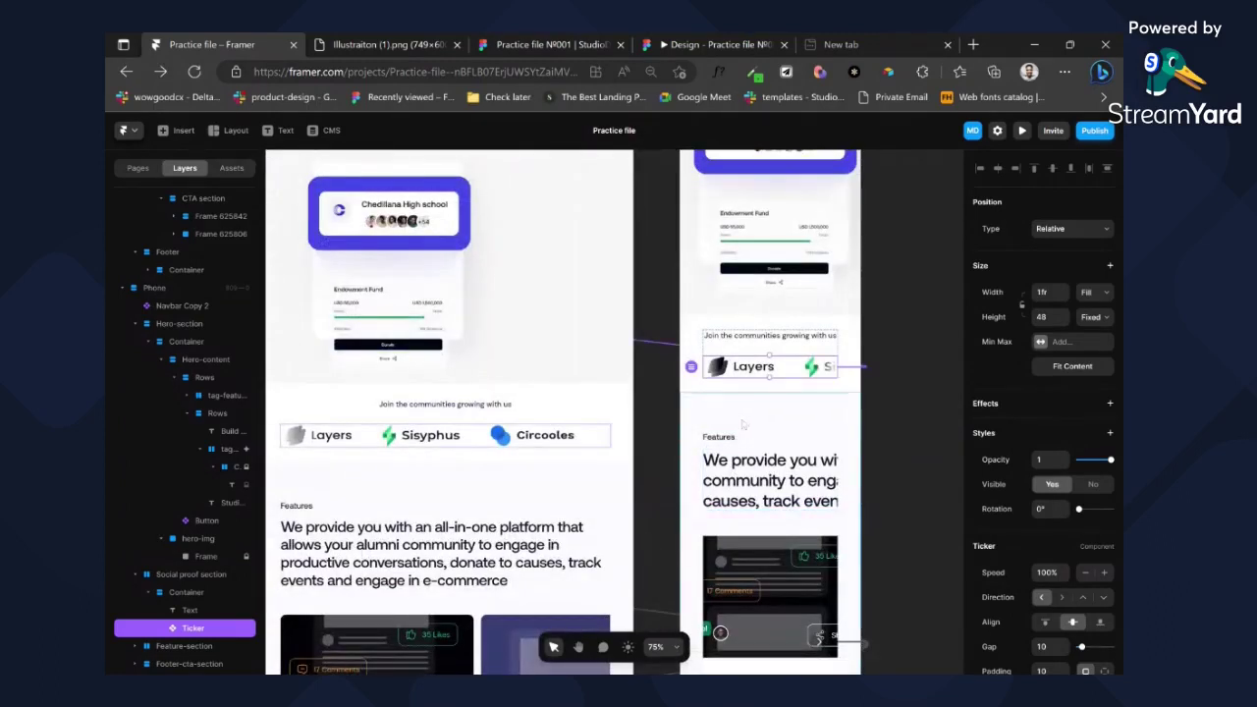
{"action": "left_click", "coordinate": [689, 341]}
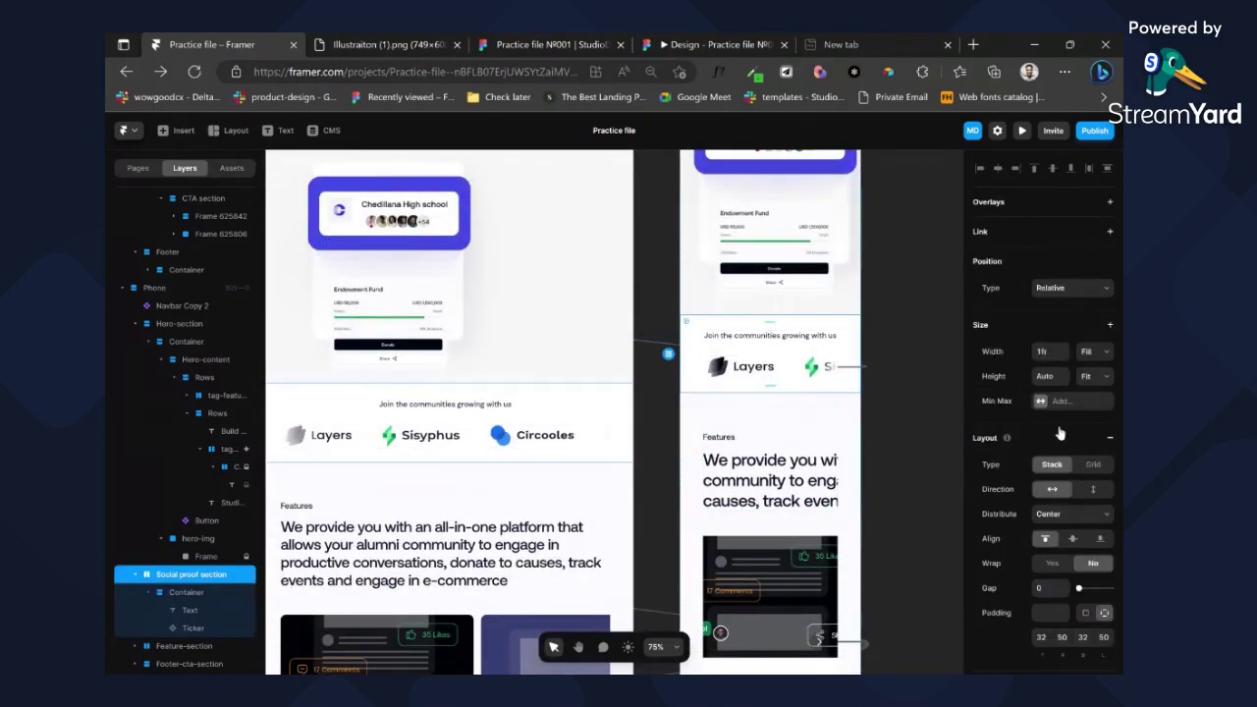
{"action": "scroll", "coordinate": [1073, 552], "scroll_direction": "down", "scroll_amount": 1}
{"action": "scroll", "coordinate": [1062, 587], "scroll_direction": "down", "scroll_amount": 1}
{"action": "left_click", "coordinate": [1060, 559]}
{"action": "type", "text": "2"}
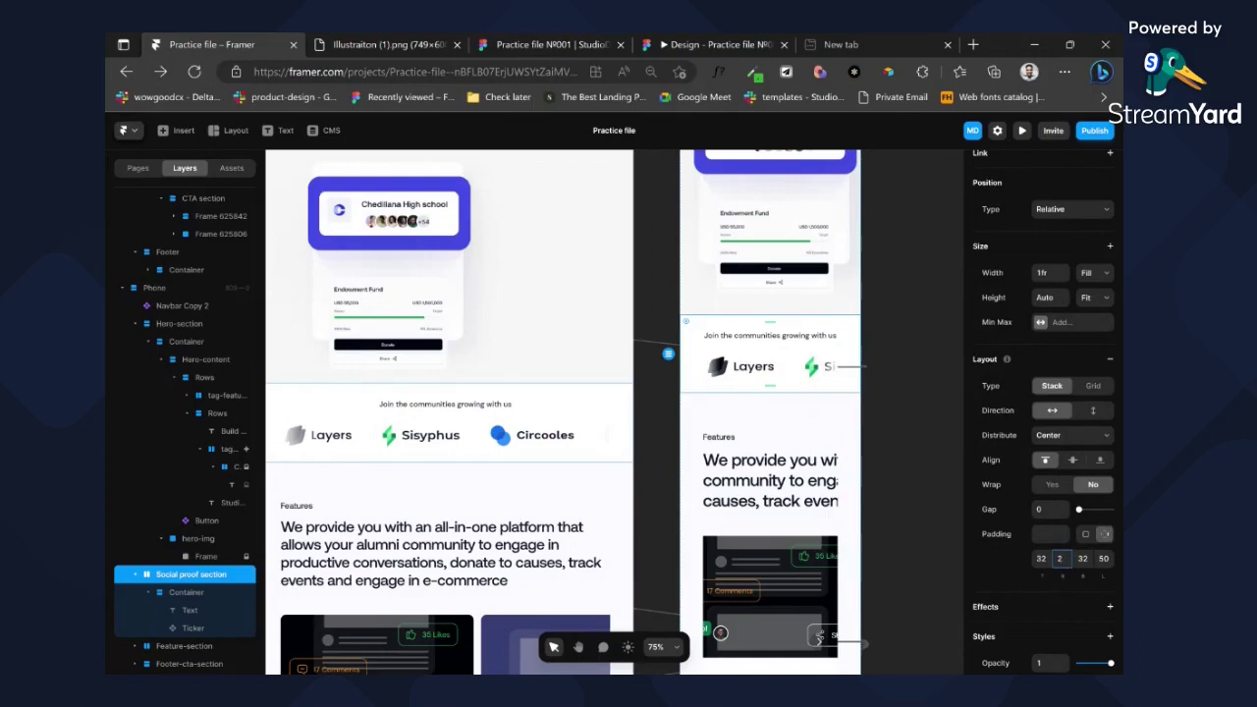
{"action": "type", "text": "0"}
{"action": "key", "text": "Tab"}
{"action": "key", "text": "Tab"}
{"action": "type", "text": "2"}
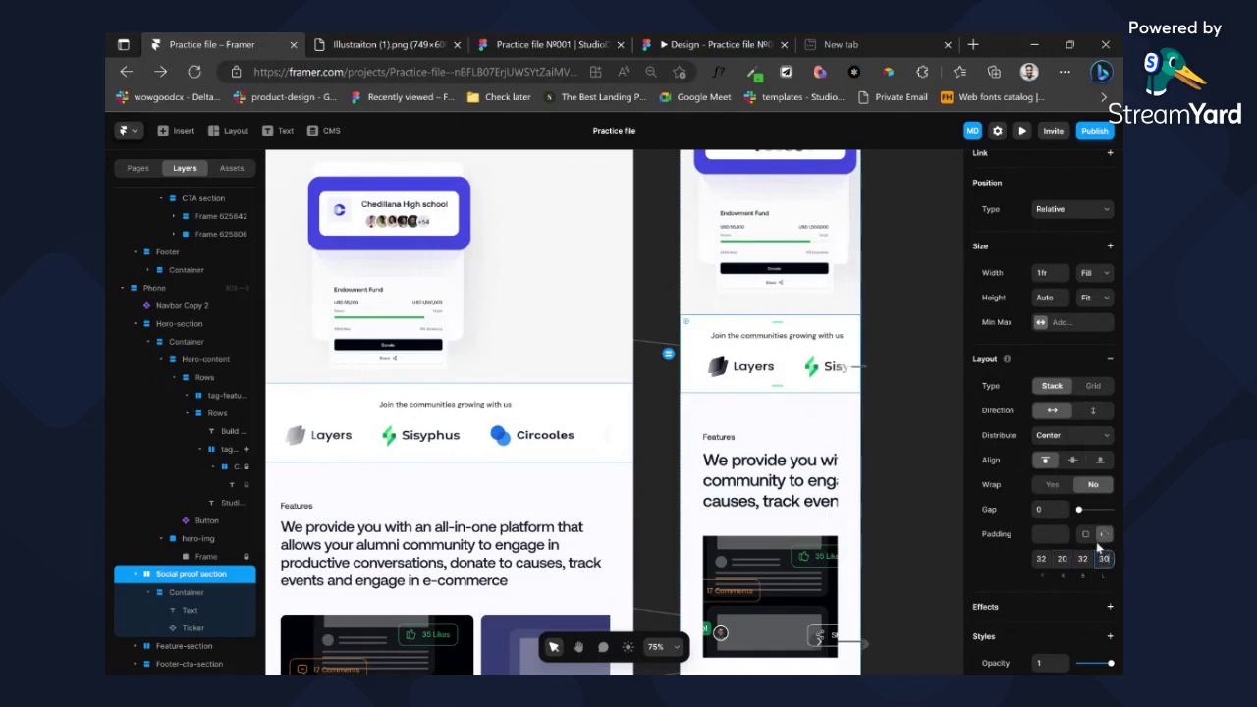
{"action": "key", "text": "Return"}
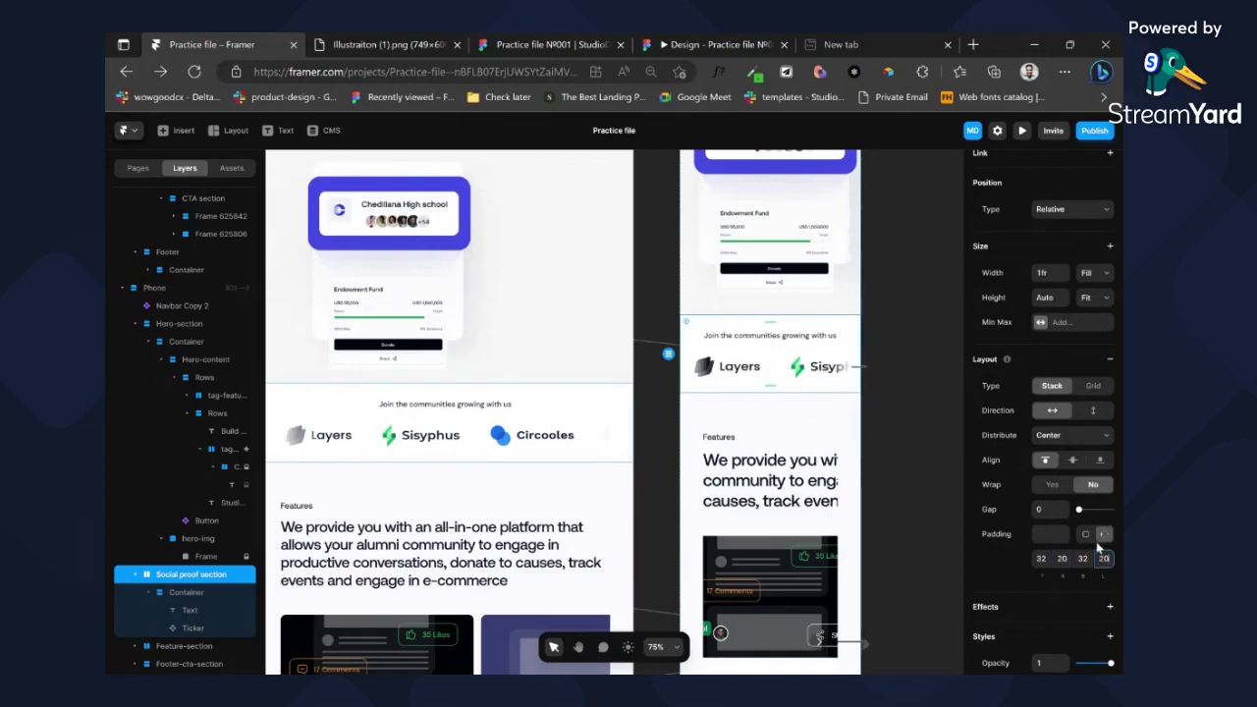
- Set the right and left padding of the Phone Feature-section to 20
{"action": "left_click", "coordinate": [765, 415]}
{"action": "left_click", "coordinate": [1062, 637]}
{"action": "type", "text": "2"}
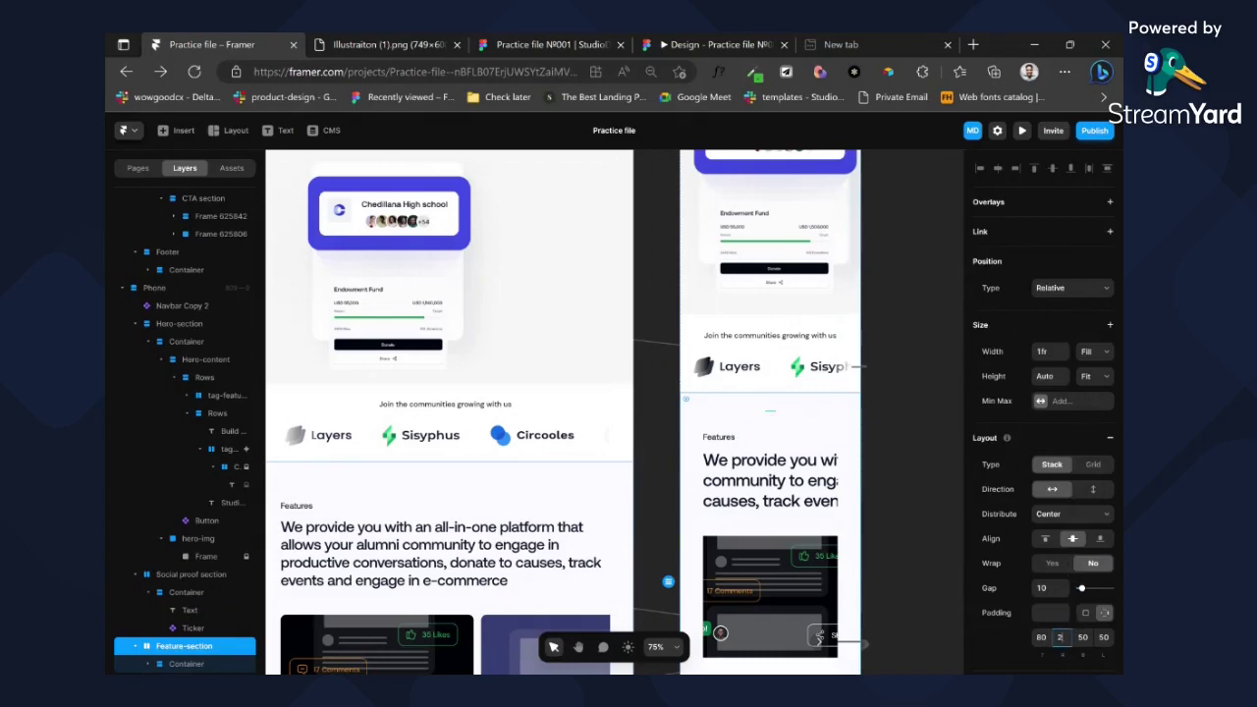
{"action": "type", "text": "0"}
{"action": "left_click", "coordinate": [1102, 636]}
{"action": "type", "text": "2"}
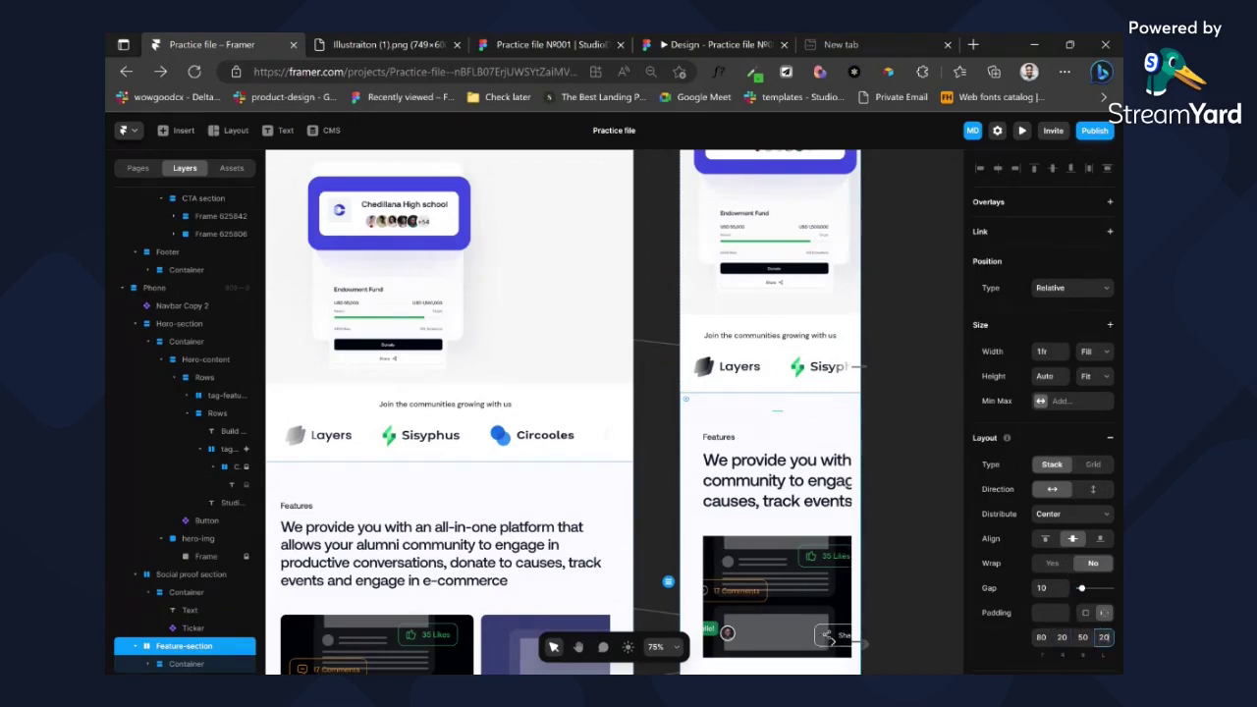
- Set the width of the Feature-section Heading on the Phone breakpoint to Fill
{"action": "left_click", "coordinate": [818, 480]}
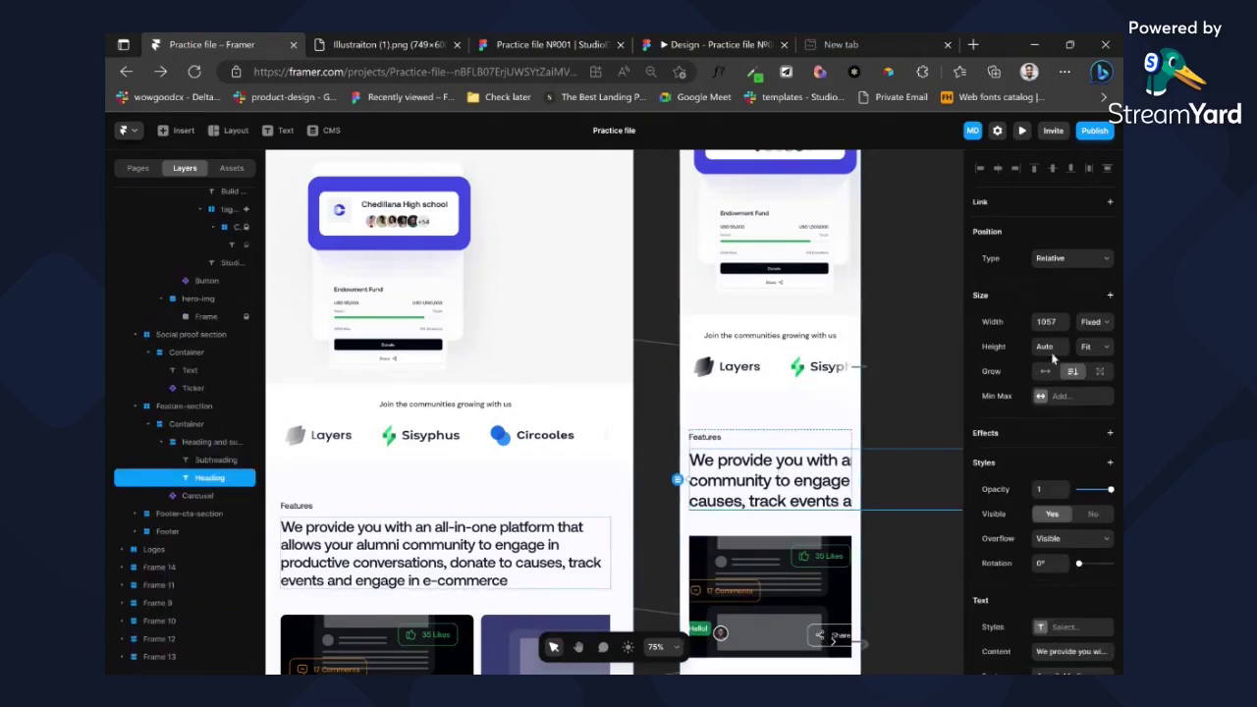
{"action": "left_click", "coordinate": [1092, 369]}
{"action": "scroll", "coordinate": [1082, 450], "scroll_direction": "down", "scroll_amount": 4}
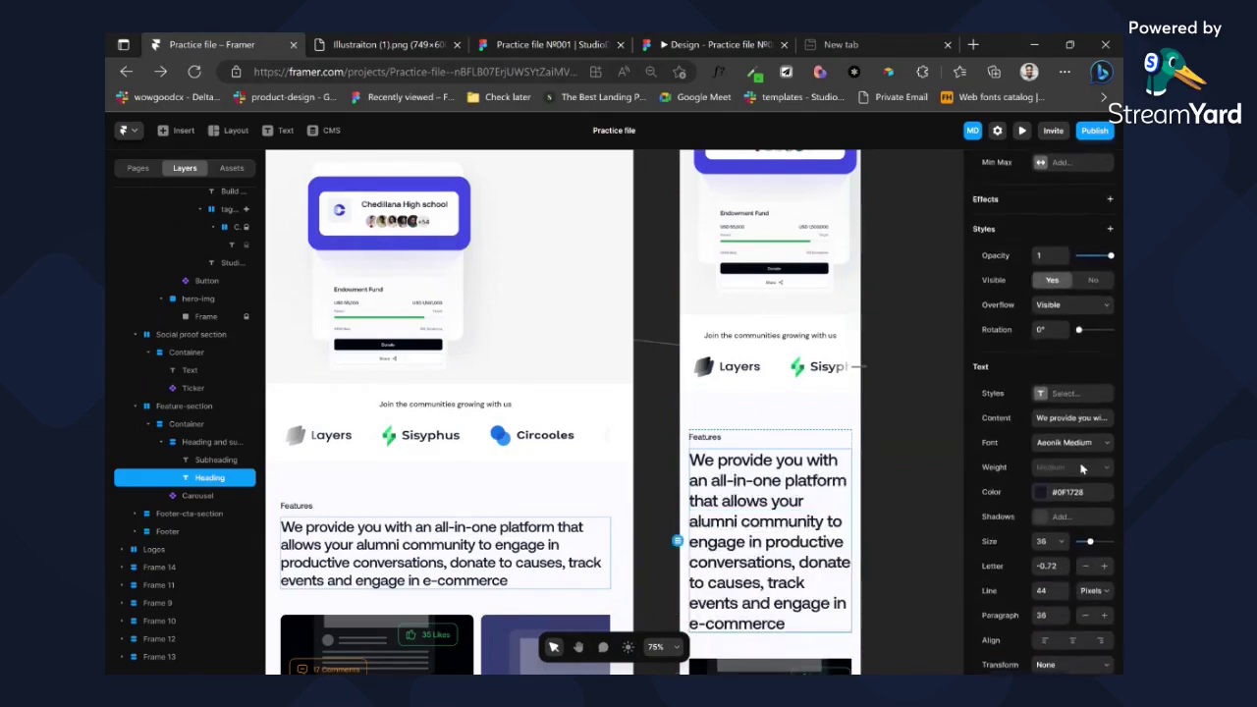
- Set the Phone Feature-section Heading's font size to 28 and its line height to 1.2 em
{"action": "left_click", "coordinate": [1044, 539]}
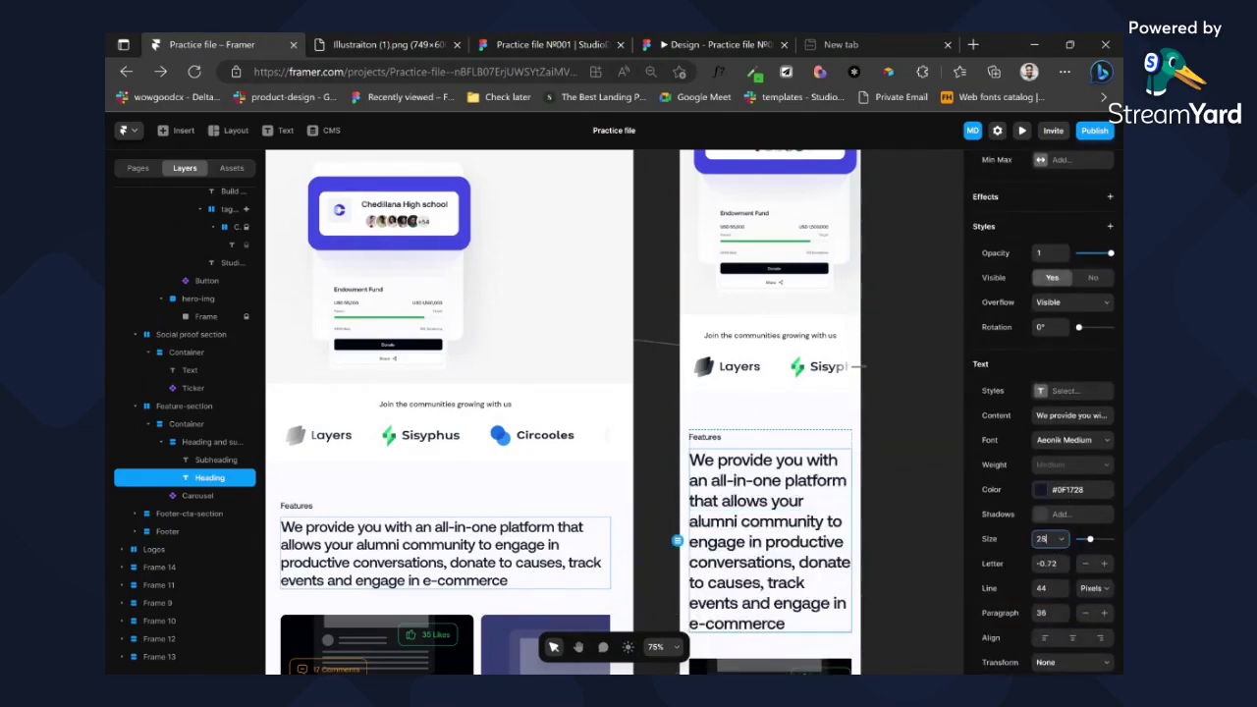
{"action": "type", "text": "28"}
{"action": "key", "text": "Return"}
{"action": "left_click", "coordinate": [1051, 587]}
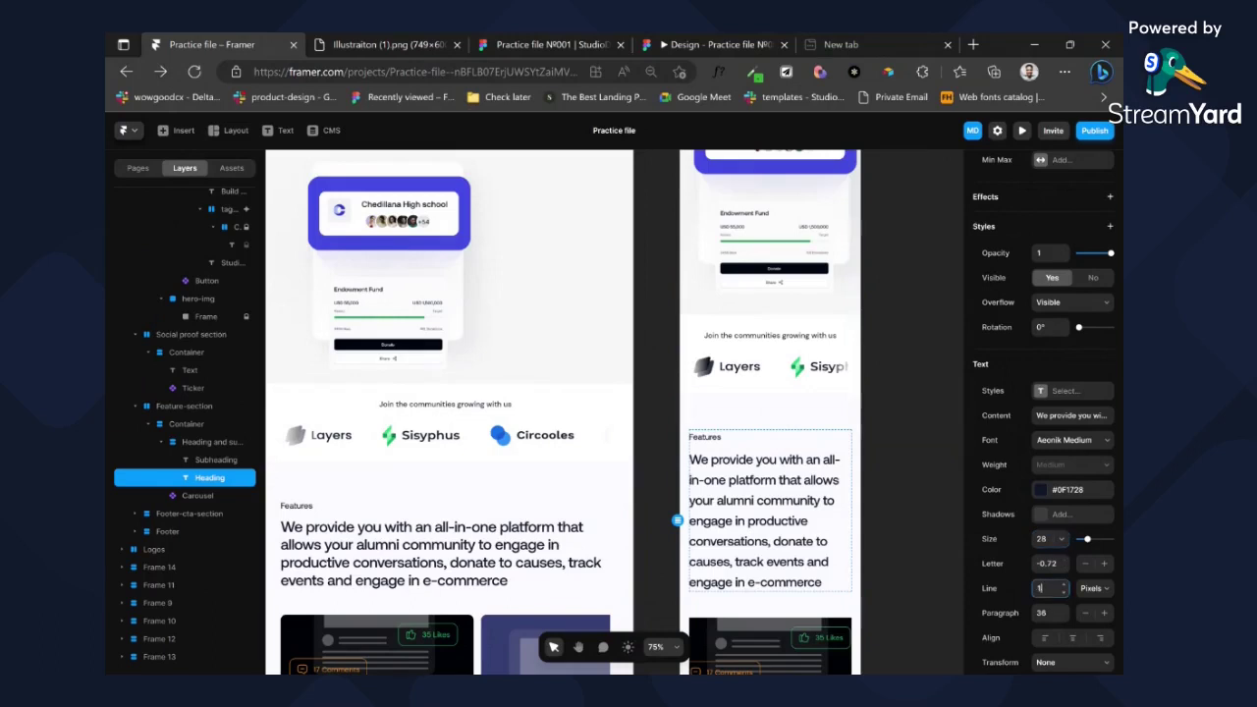
{"action": "type", "text": "1.2em"}
{"action": "key", "text": "Return"}
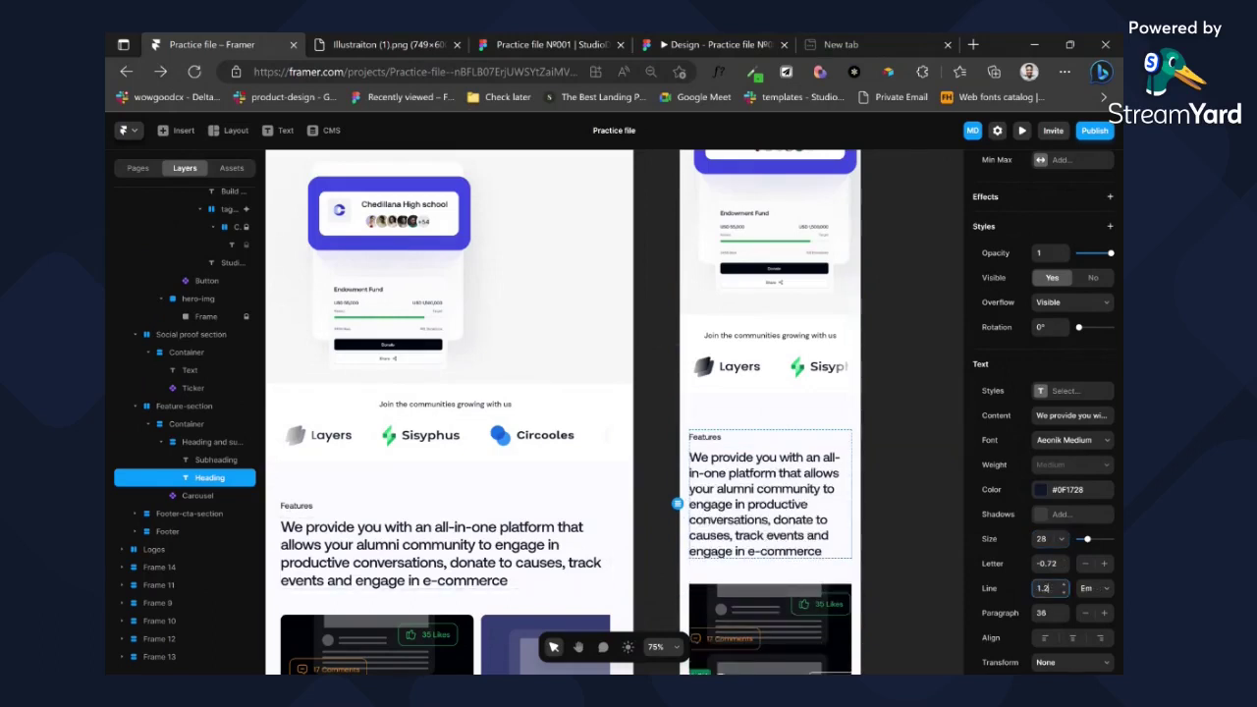
- Set the width of the "Features" Subheading on the Phone breakpoint to Fill
{"action": "left_click", "coordinate": [549, 545]}
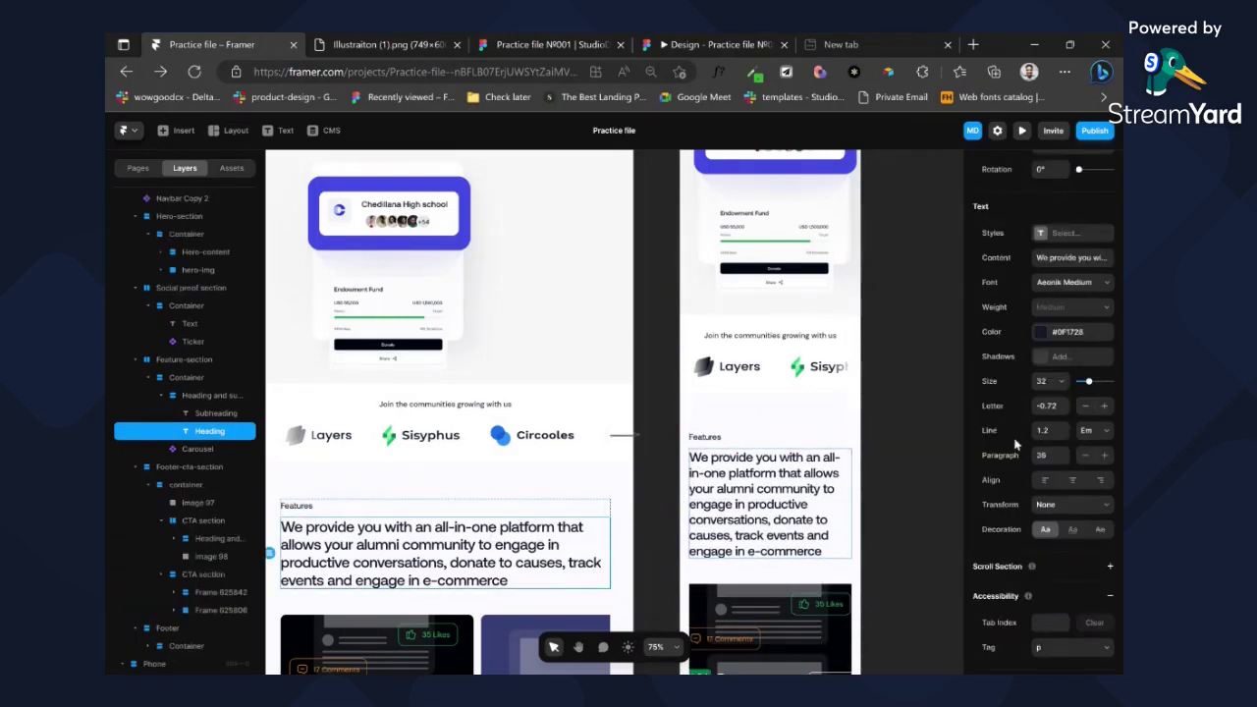
{"action": "left_click", "coordinate": [806, 438]}
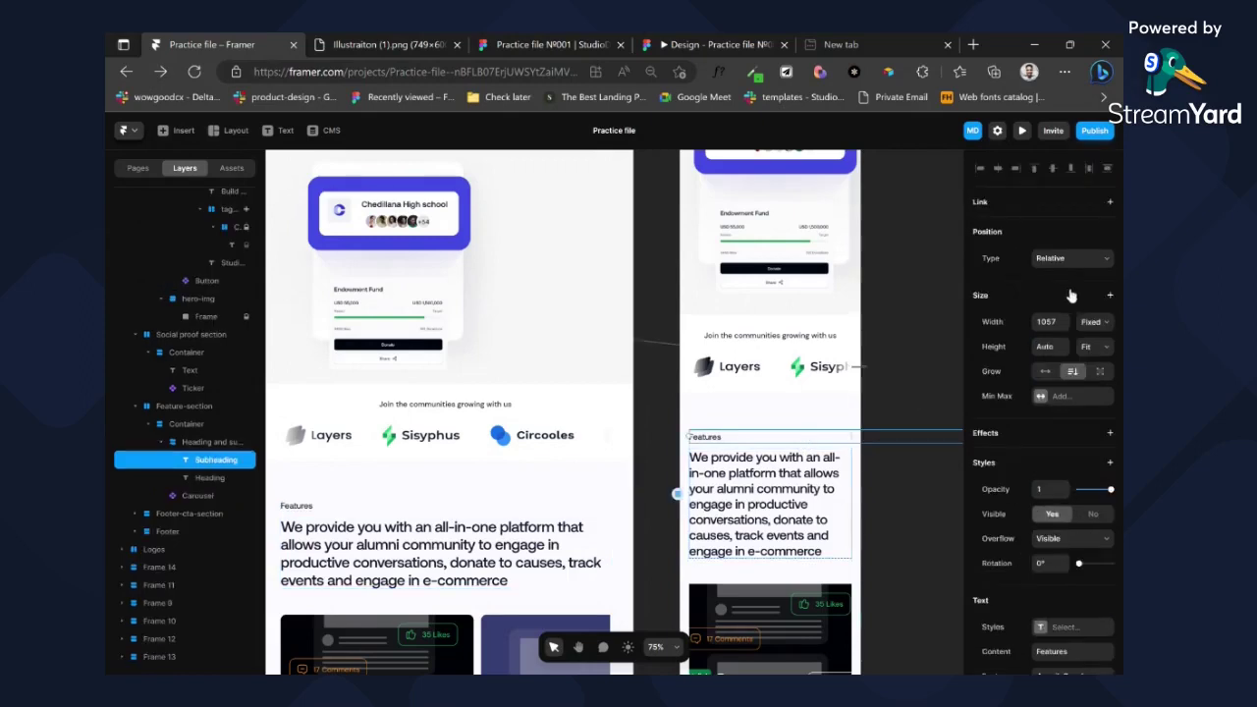
{"action": "left_click", "coordinate": [1096, 353]}
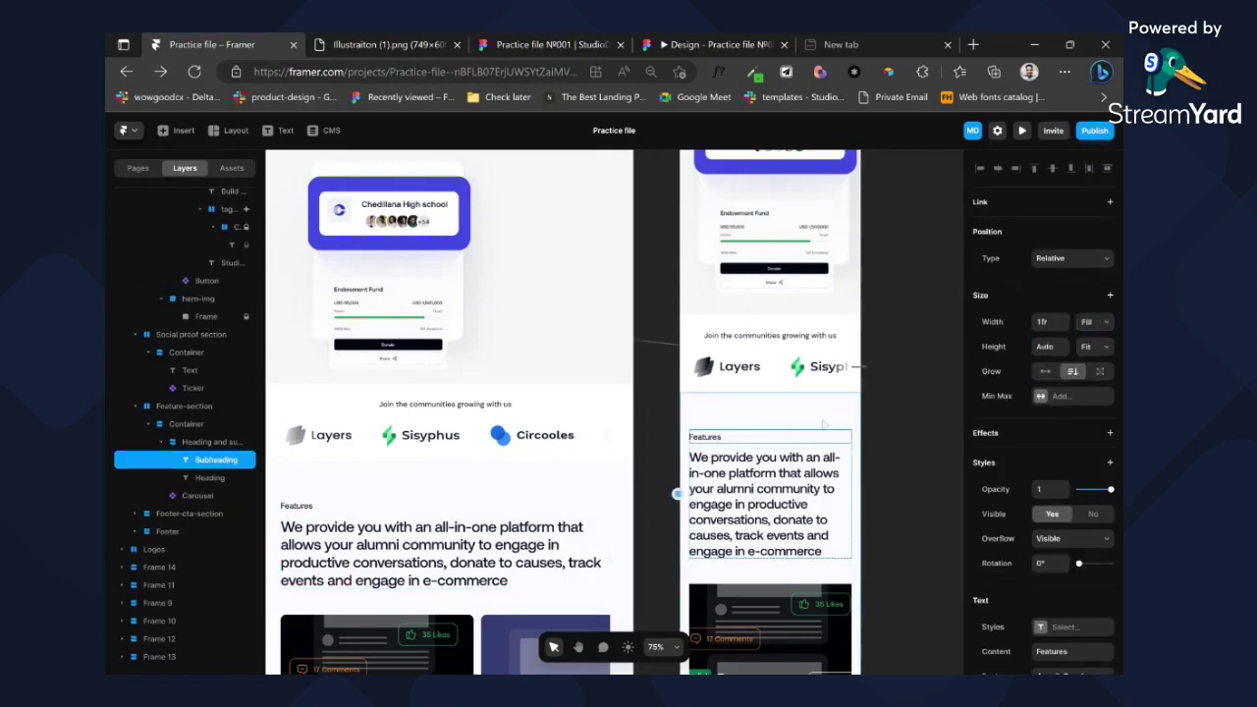
- Set the top padding of the Phone Feature-section to 64
{"action": "left_click", "coordinate": [829, 422]}
{"action": "scroll", "coordinate": [828, 422], "scroll_direction": "down", "scroll_amount": 1}
{"action": "left_click", "coordinate": [1041, 636]}
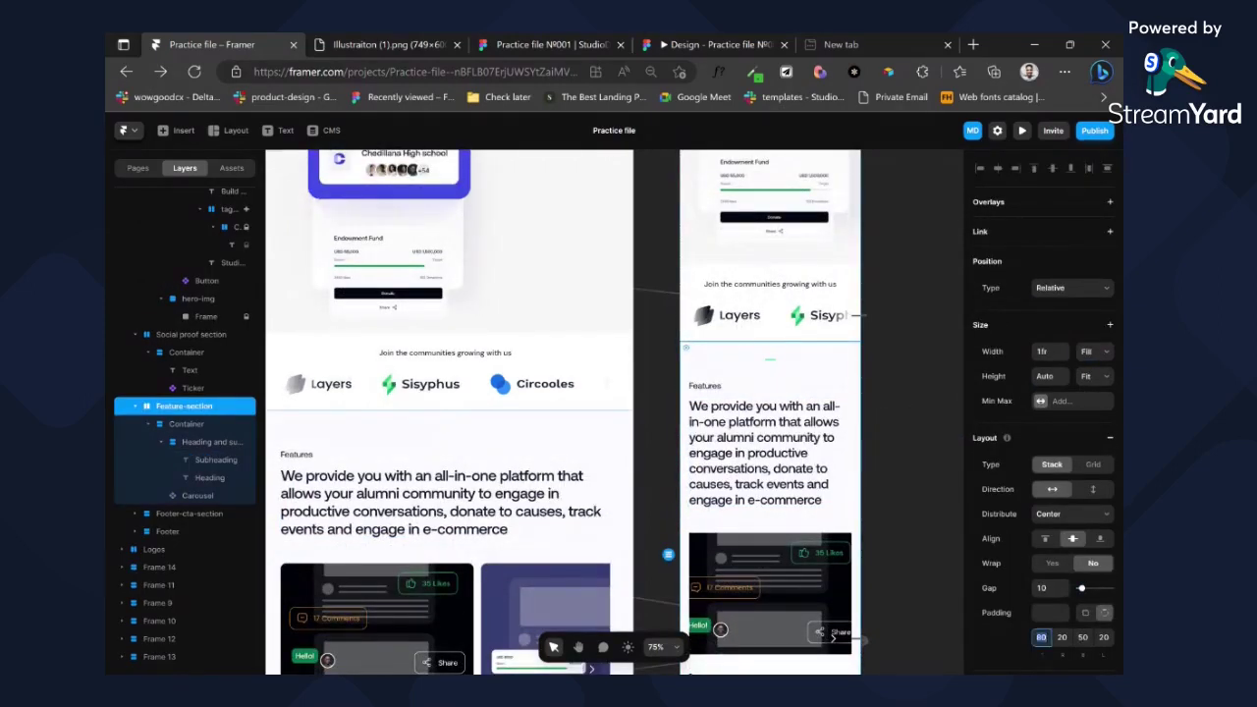
{"action": "key", "text": "Return"}
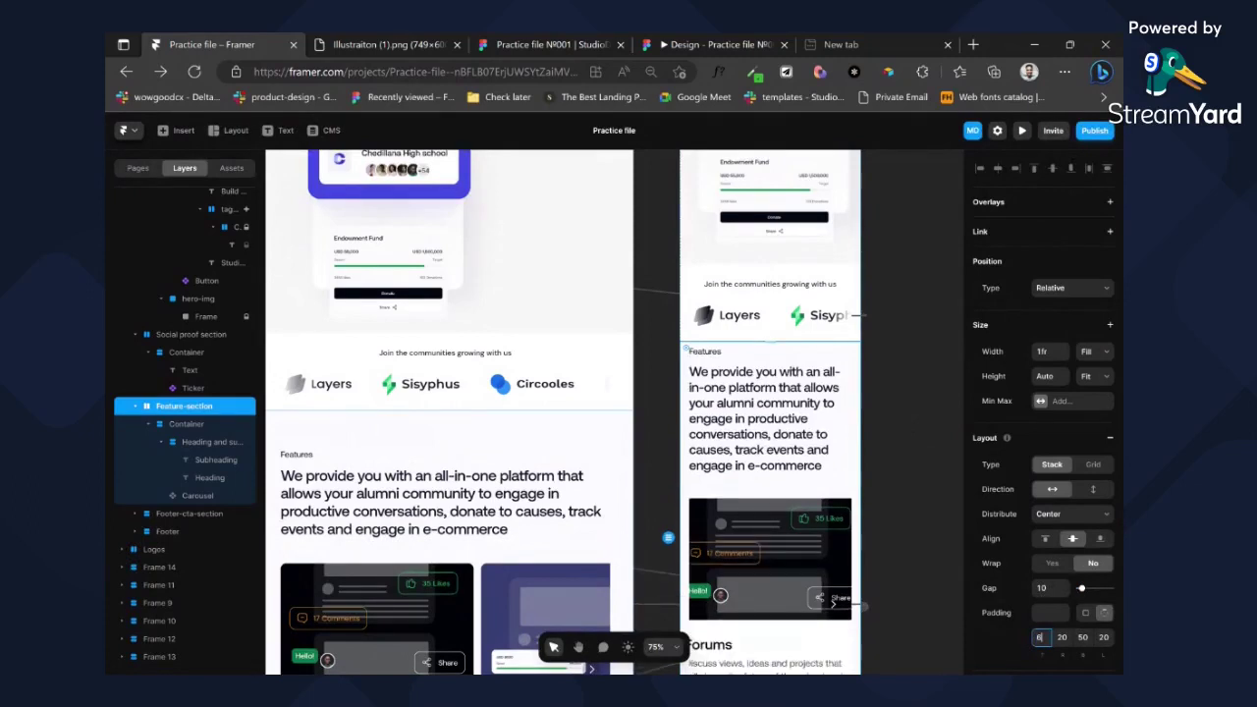
{"action": "scroll", "coordinate": [786, 390], "scroll_direction": "down", "scroll_amount": 5}
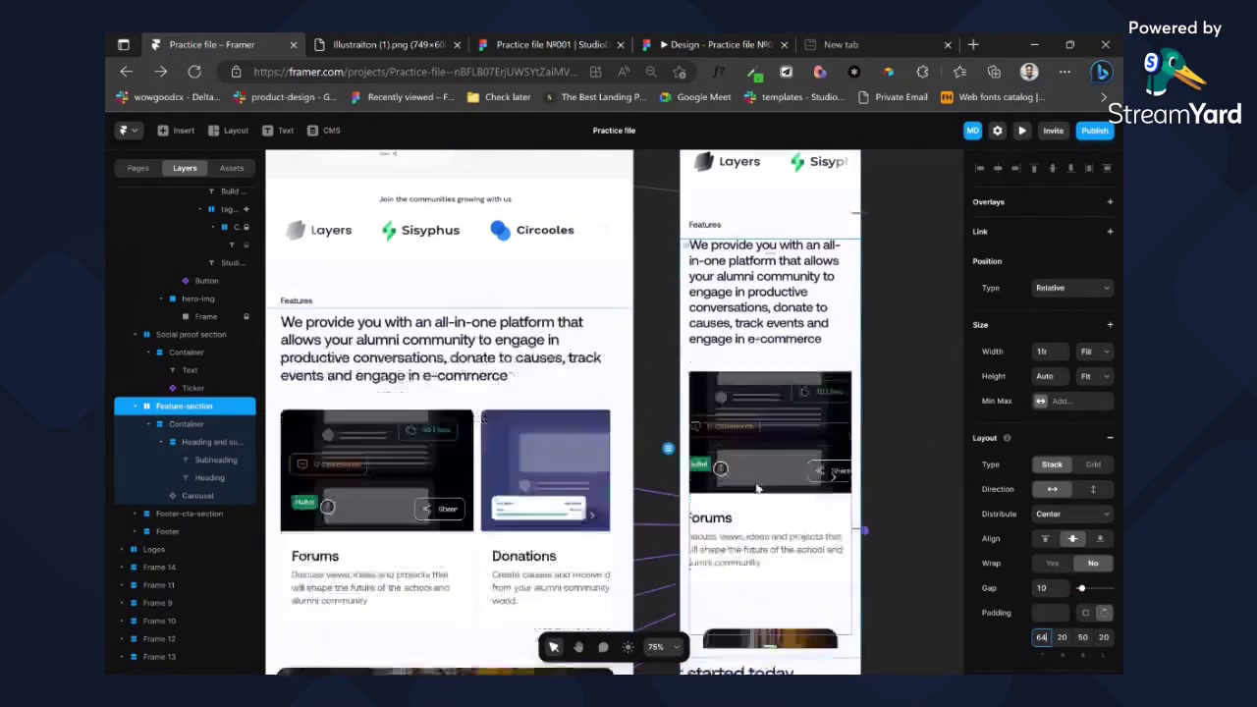
- Duplicate the feature cards Carousel inside the Desktop Feature-section
{"action": "left_click", "coordinate": [785, 390]}
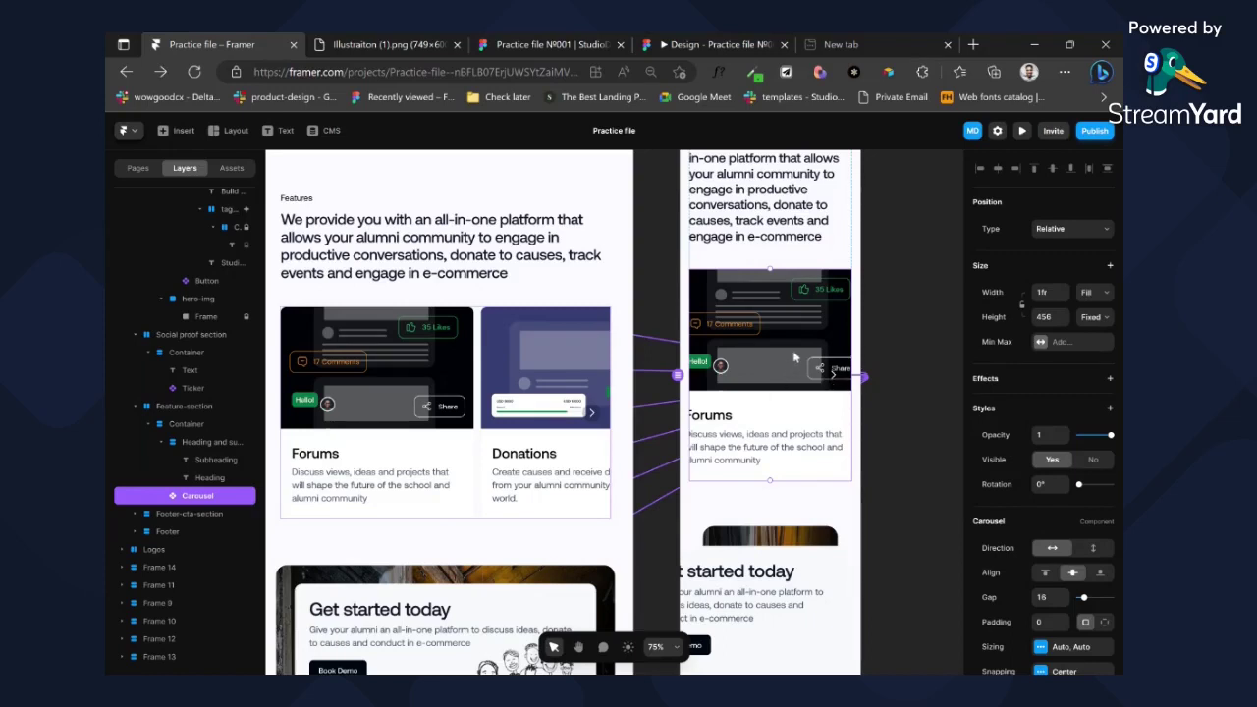
{"action": "scroll", "coordinate": [810, 357], "scroll_direction": "left", "scroll_amount": 3}
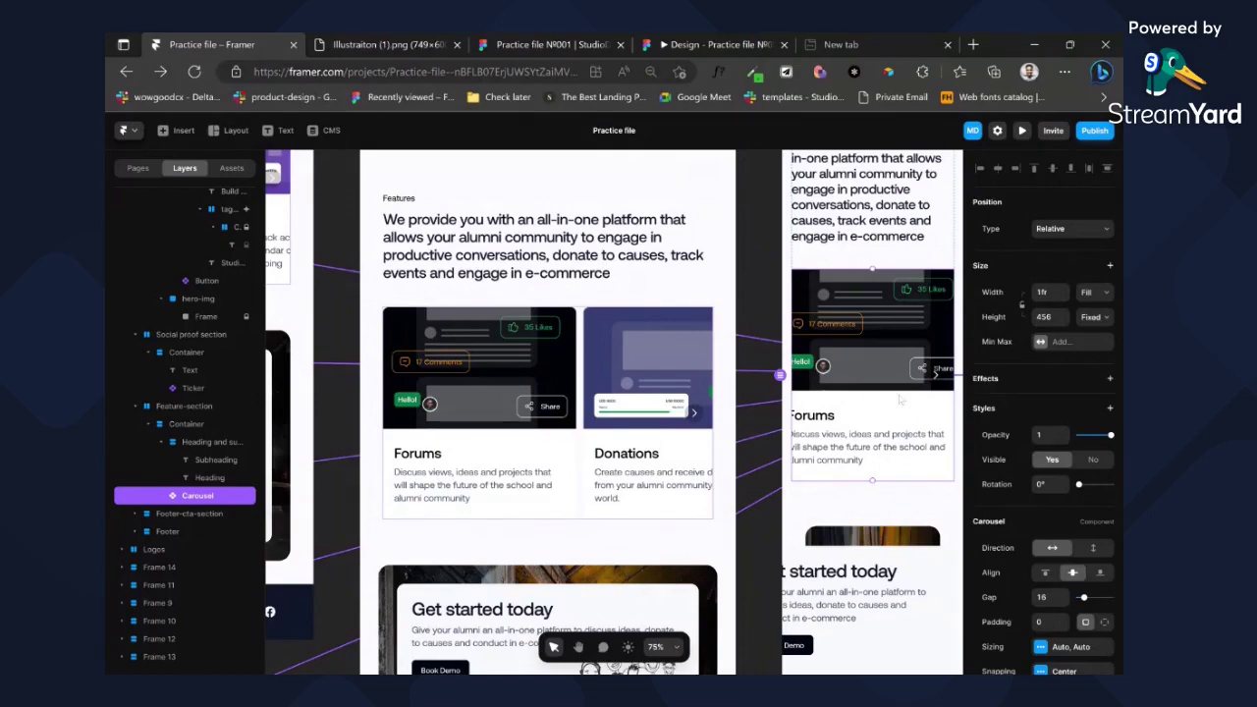
{"action": "scroll", "coordinate": [874, 408], "scroll_direction": "left", "scroll_amount": 10}
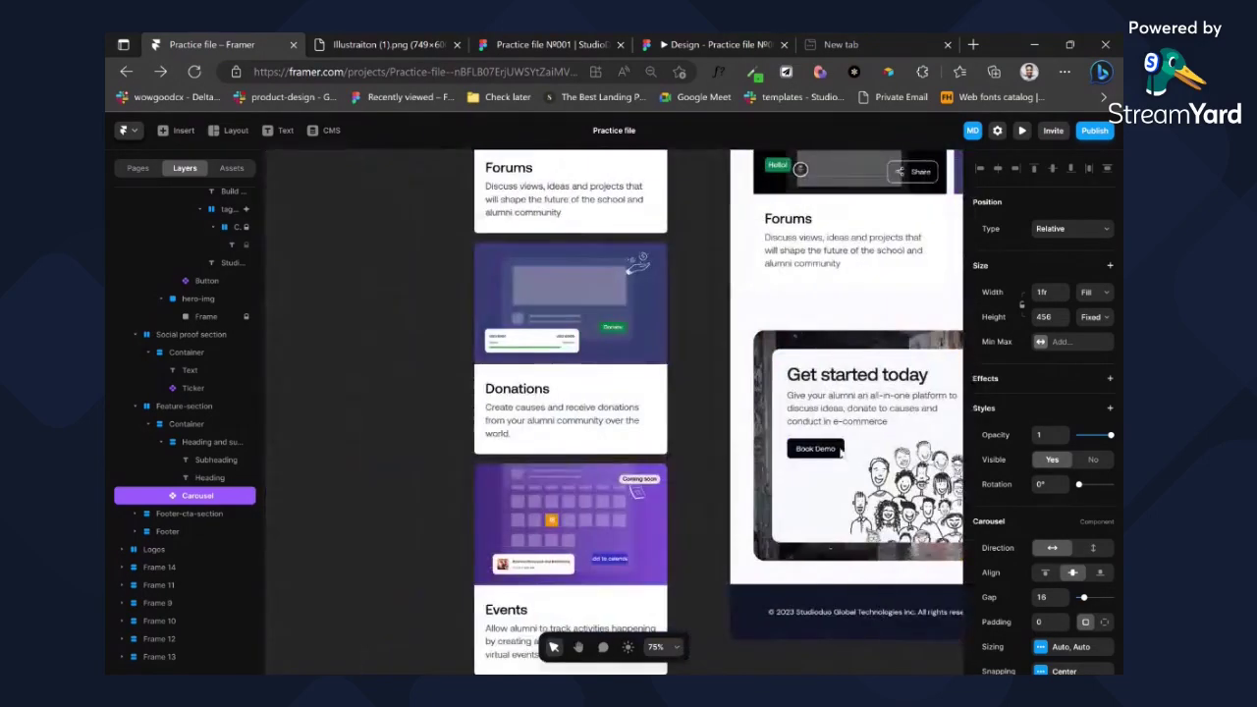
{"action": "scroll", "coordinate": [619, 428], "scroll_direction": "up", "scroll_amount": 3}
{"action": "scroll", "coordinate": [591, 376], "scroll_direction": "down", "scroll_amount": 5}
{"action": "scroll", "coordinate": [667, 373], "scroll_direction": "up", "scroll_amount": 4}
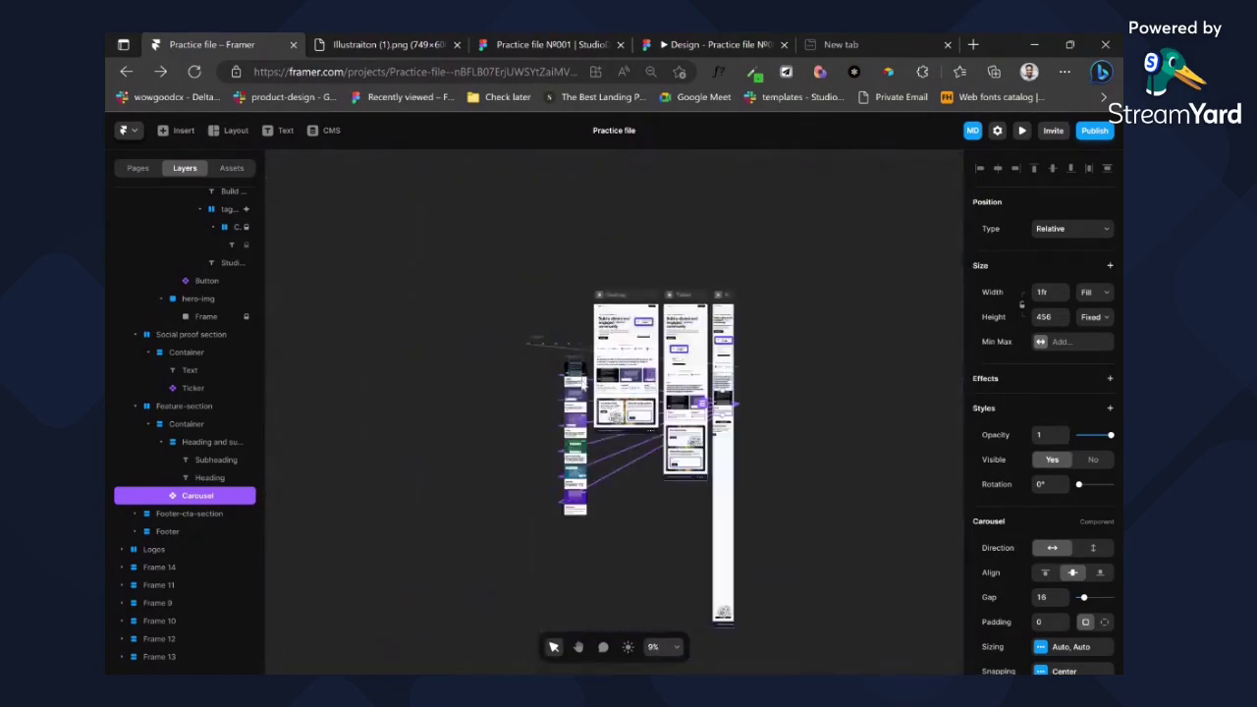
{"action": "key", "text": "ctrl+d"}
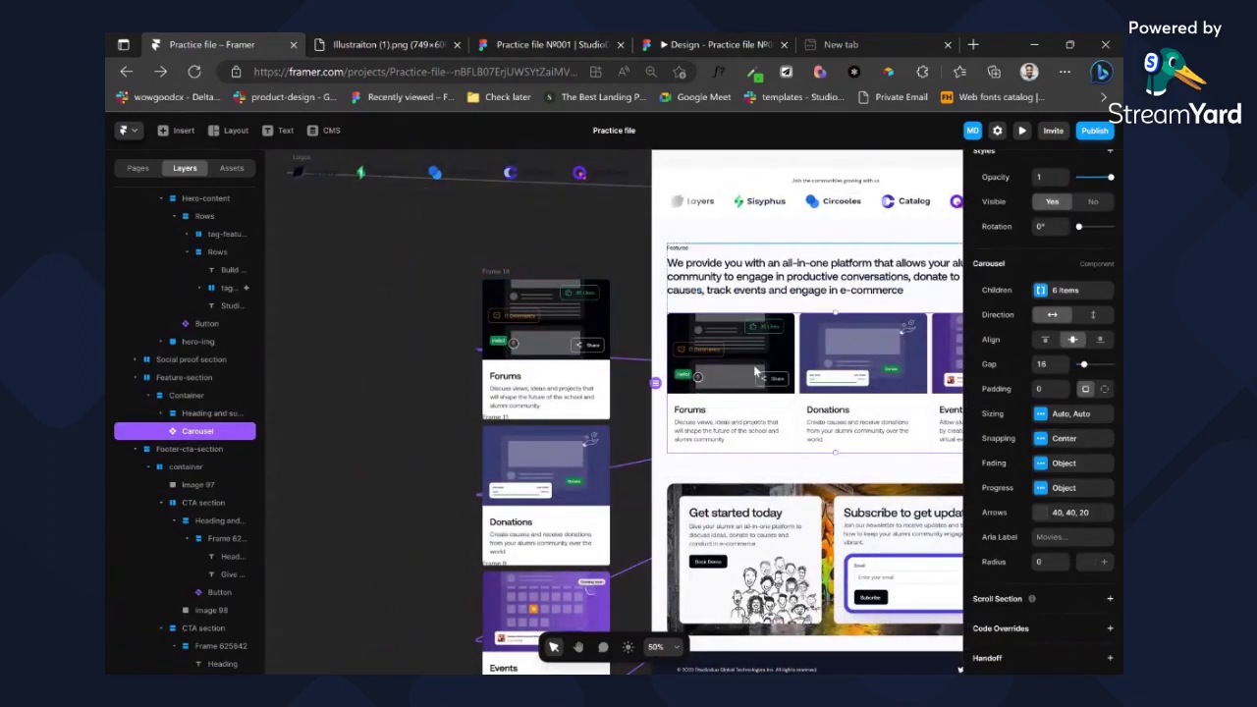
{"action": "left_click", "coordinate": [757, 371]}
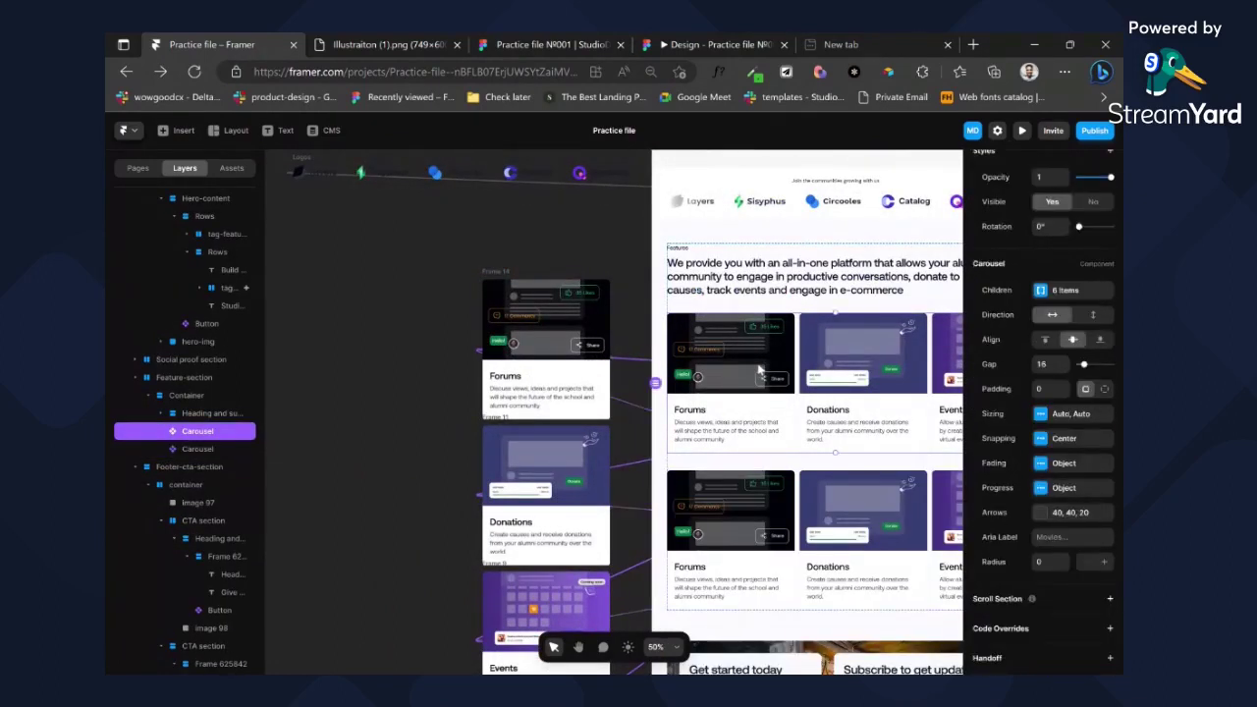
{"action": "left_click", "coordinate": [798, 506]}
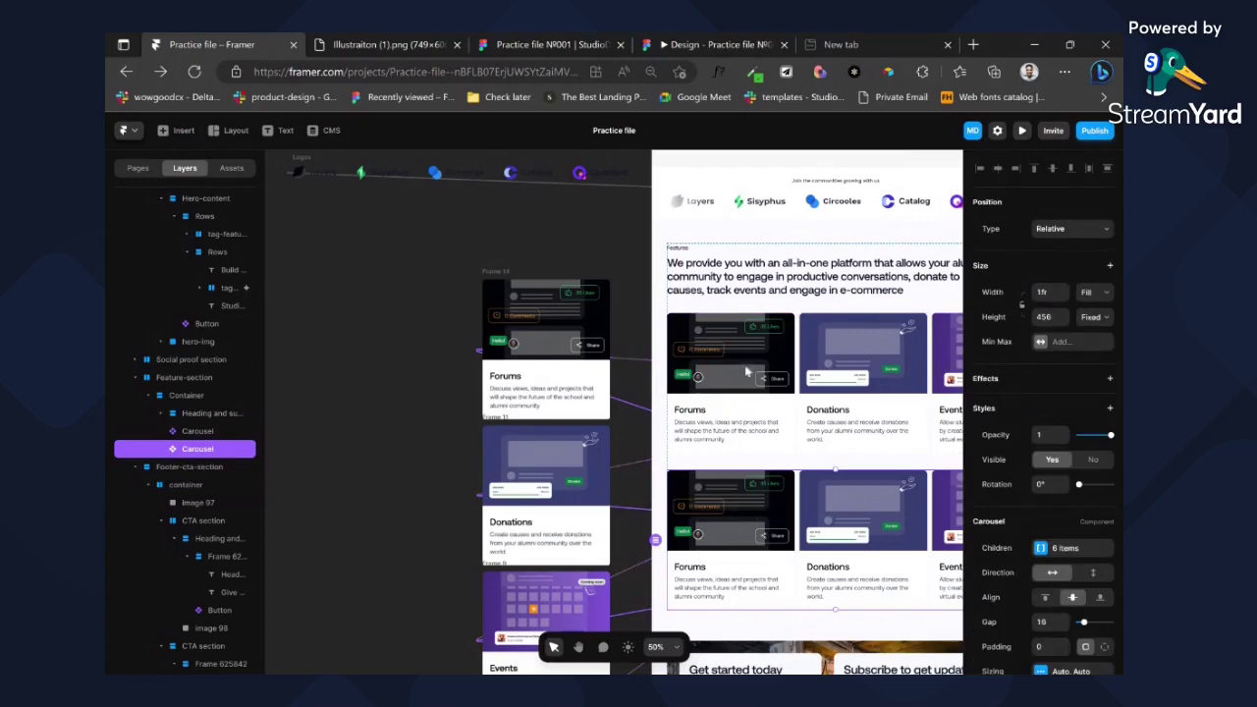
- Try to select the six feature card frames and place a copy on the empty canvas beside them, then delete the stray rectangle copy
{"action": "left_click", "coordinate": [499, 272]}
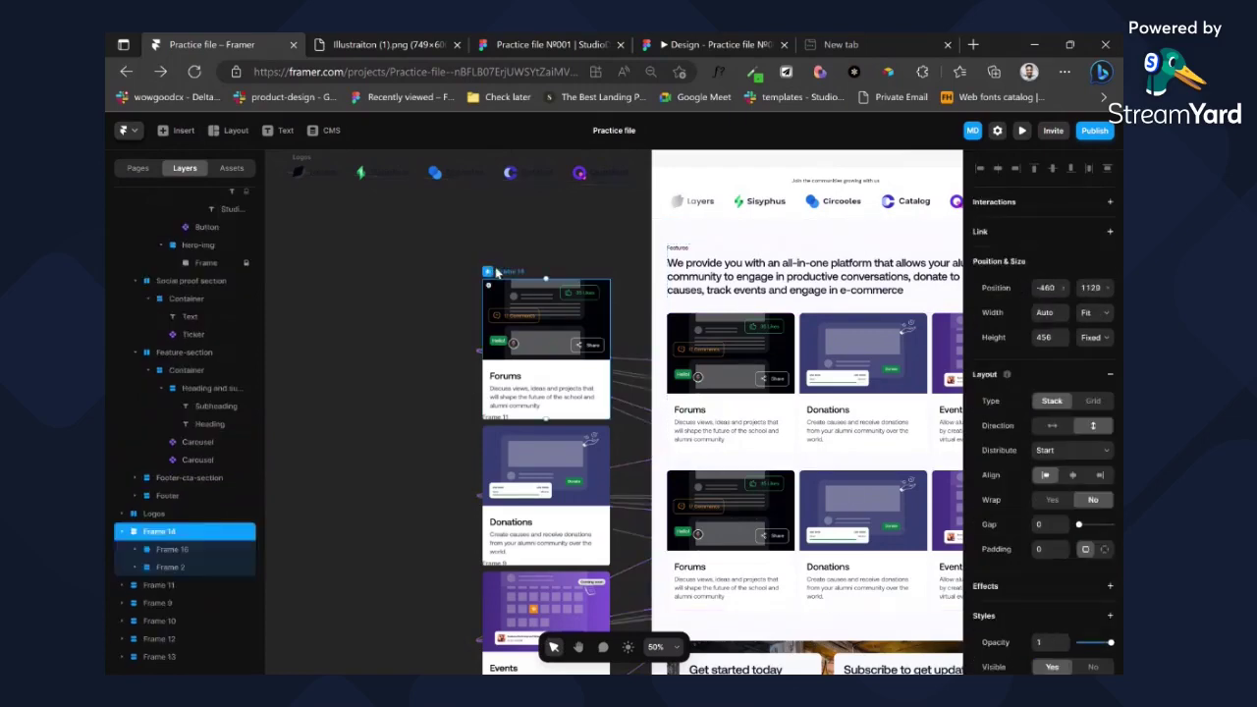
{"action": "left_click", "coordinate": [501, 420], "text": "shift"}
{"action": "scroll", "coordinate": [503, 436], "scroll_direction": "down", "scroll_amount": 1}
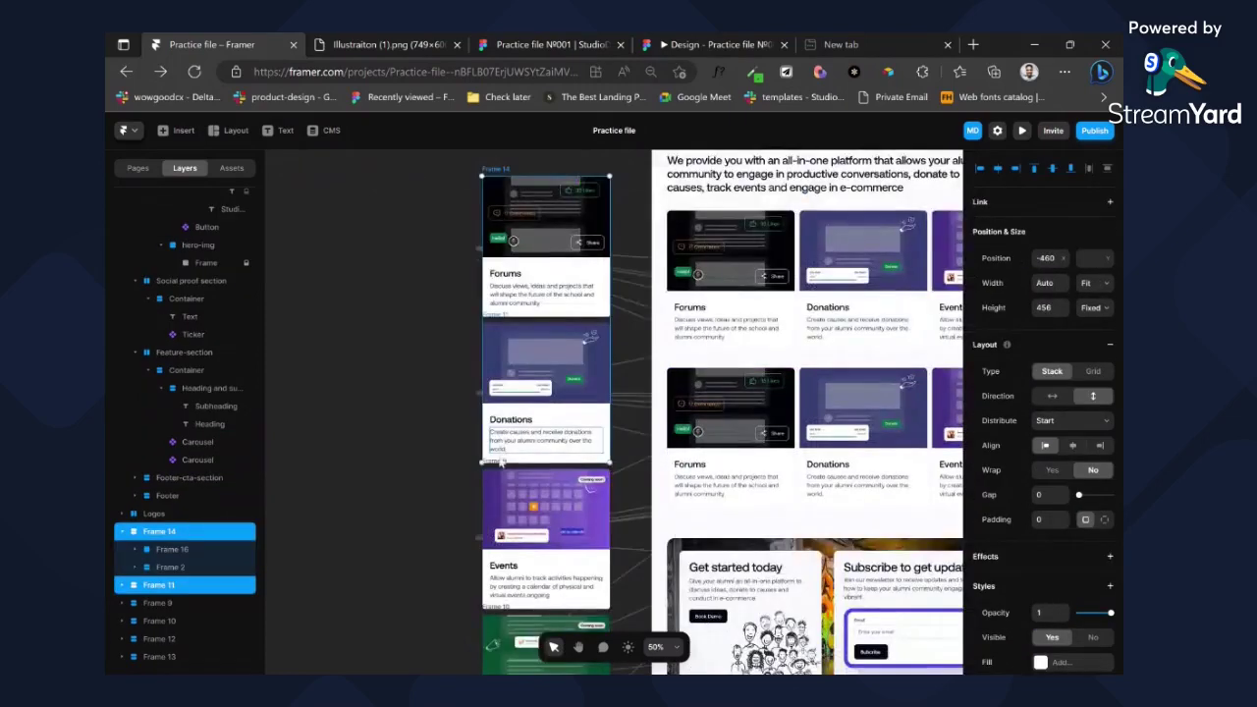
{"action": "left_click", "coordinate": [501, 463], "text": "shift"}
{"action": "scroll", "coordinate": [501, 467], "scroll_direction": "down", "scroll_amount": 2}
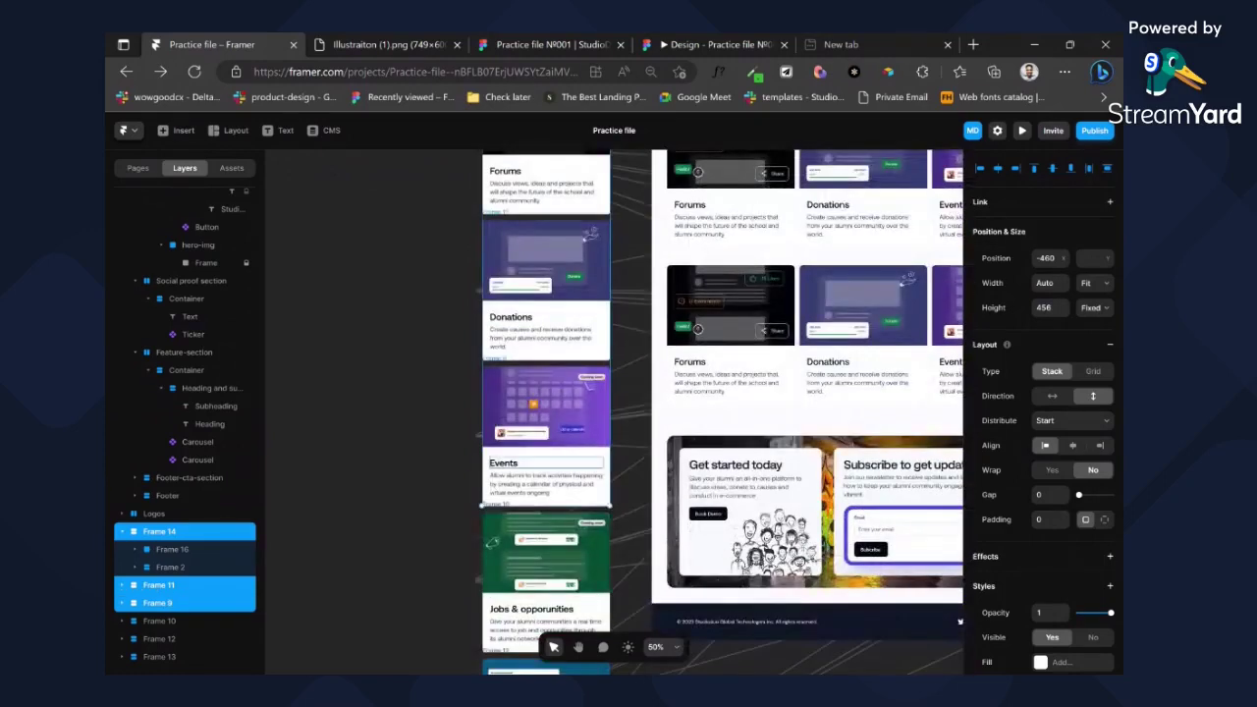
{"action": "left_click", "coordinate": [496, 506], "text": "shift"}
{"action": "scroll", "coordinate": [496, 507], "scroll_direction": "down", "scroll_amount": 3}
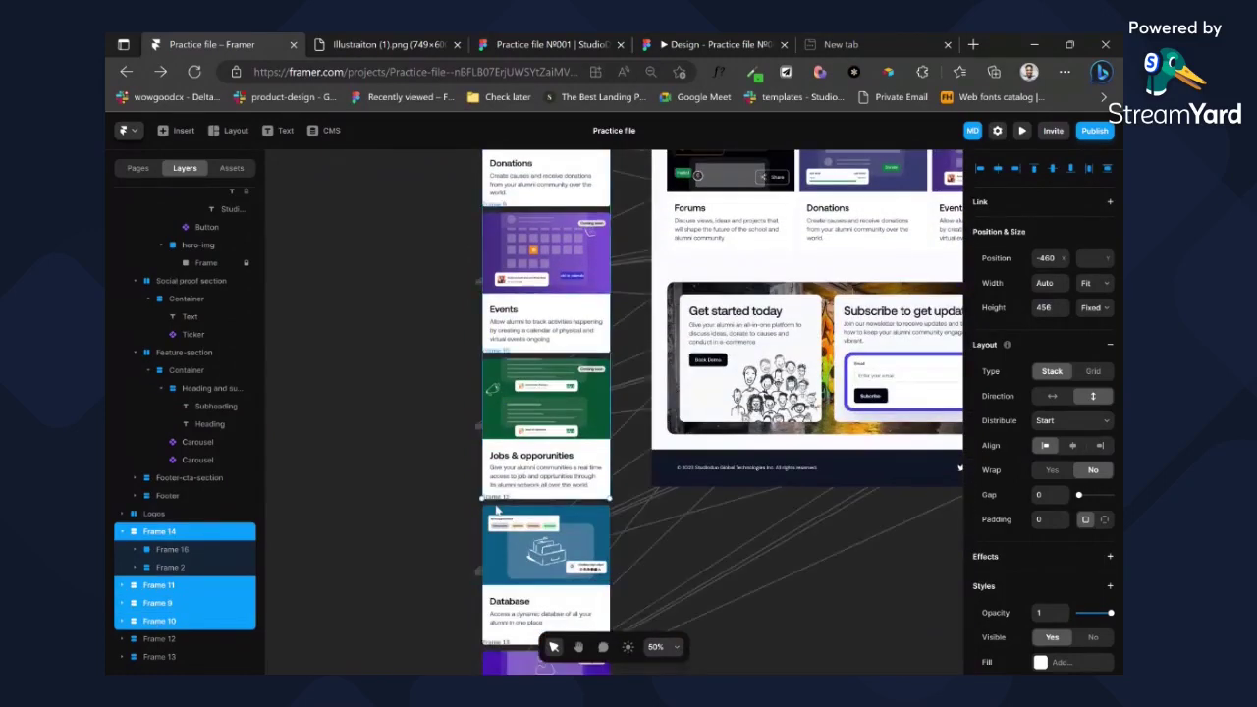
{"action": "left_click", "coordinate": [498, 508], "text": "shift"}
{"action": "scroll", "coordinate": [498, 501], "scroll_direction": "down", "scroll_amount": 3}
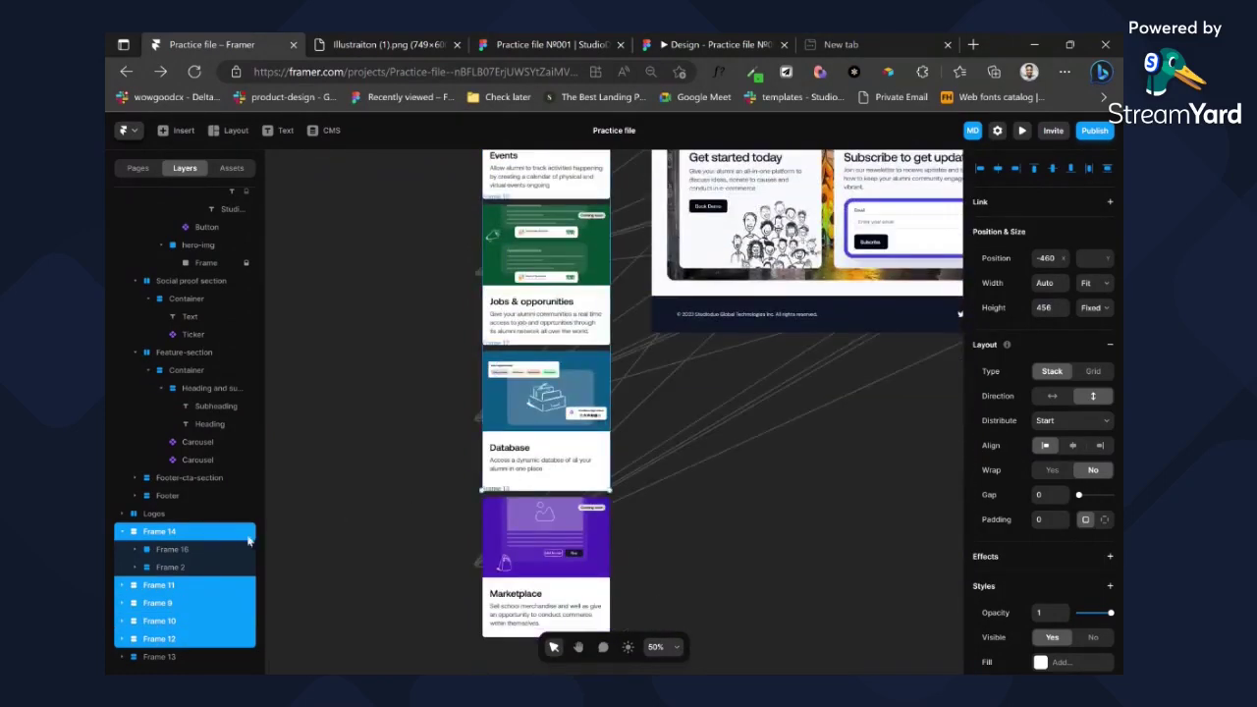
{"action": "left_click", "coordinate": [159, 656], "text": "shift"}
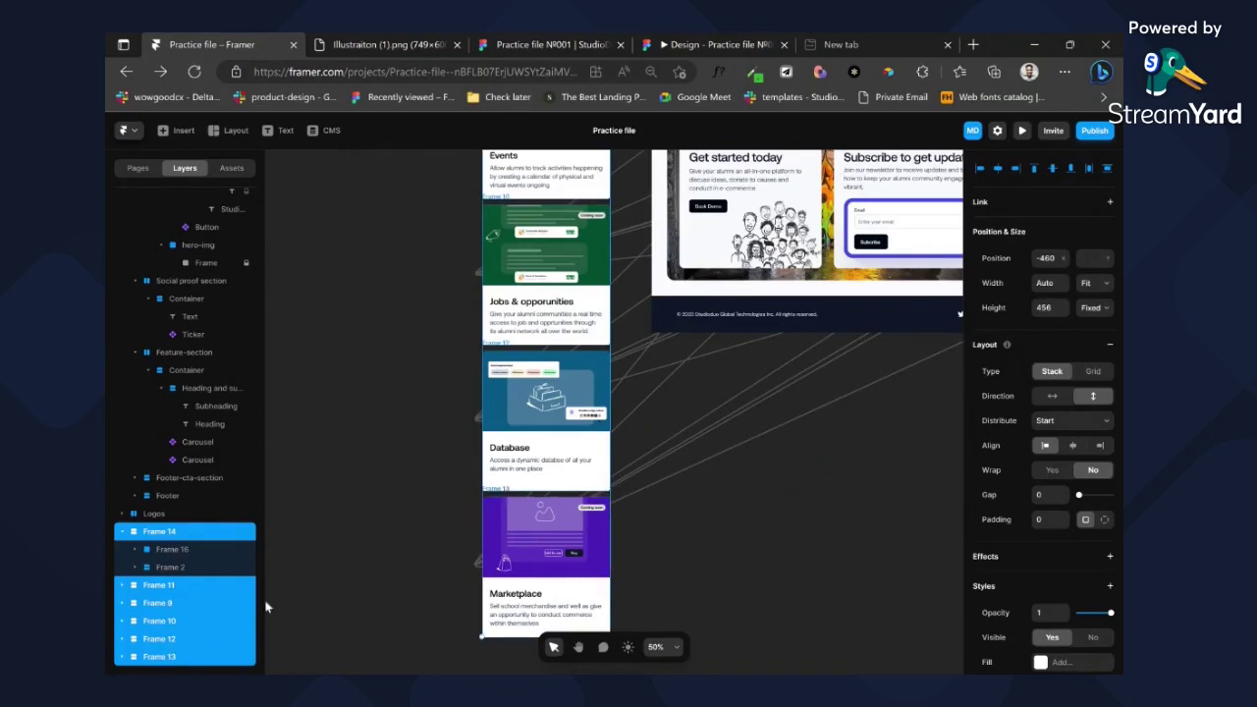
{"action": "scroll", "coordinate": [406, 489], "scroll_direction": "down", "scroll_amount": 6}
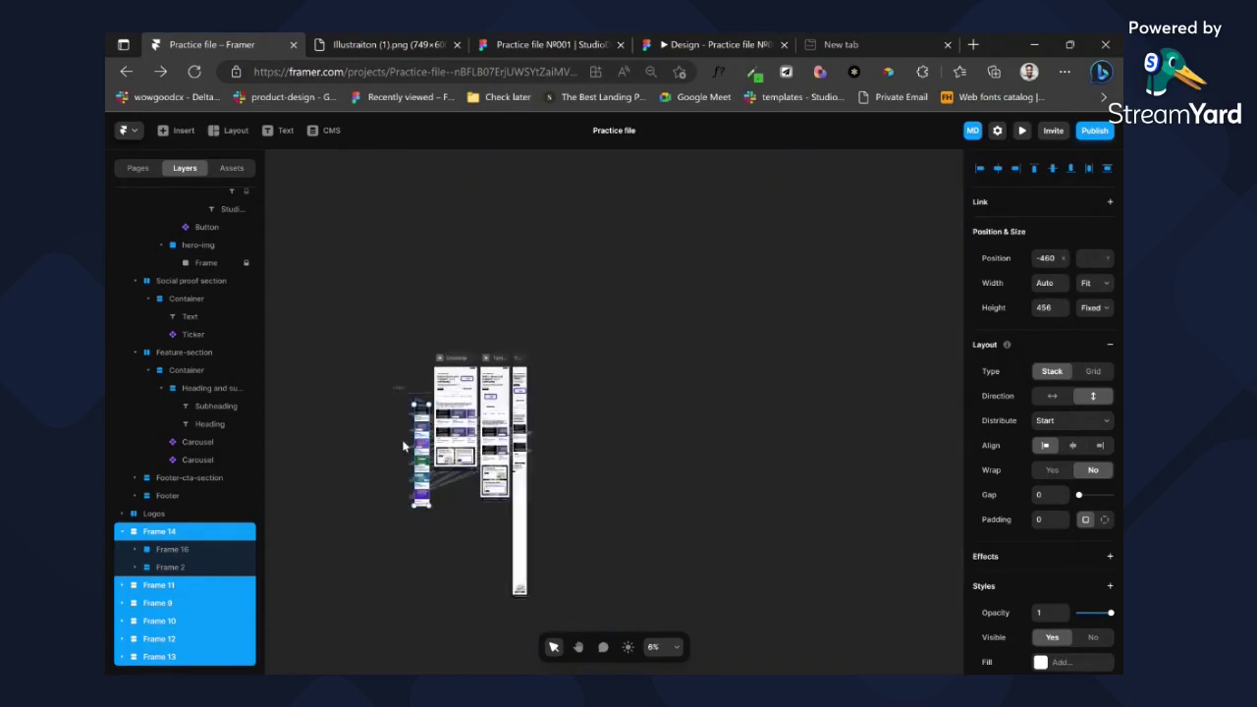
{"action": "scroll", "coordinate": [404, 442], "scroll_direction": "up", "scroll_amount": 3}
{"action": "left_click_drag", "start_coordinate": [460, 403], "coordinate": [343, 397]}
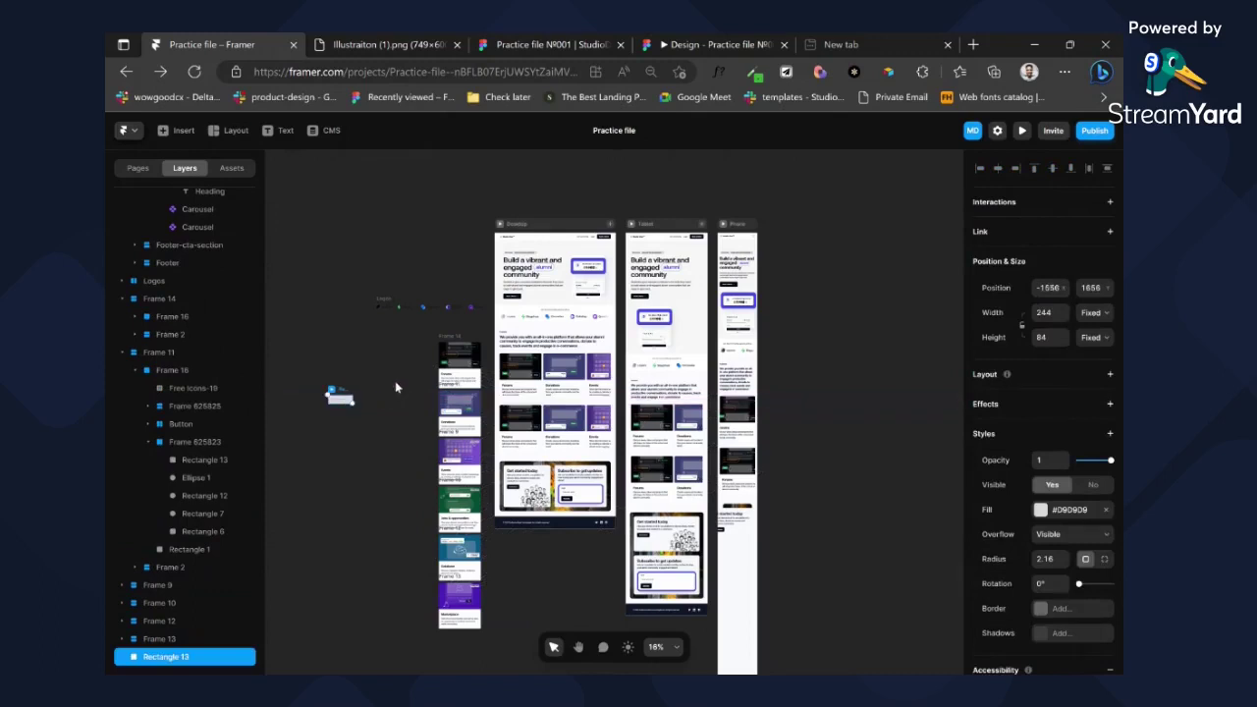
{"action": "key", "text": "Delete"}
- Place a copy of the column of feature card frames on the empty canvas beside the originals and wrap the copies in one frame
{"action": "left_click_drag", "start_coordinate": [418, 339], "coordinate": [491, 624]}
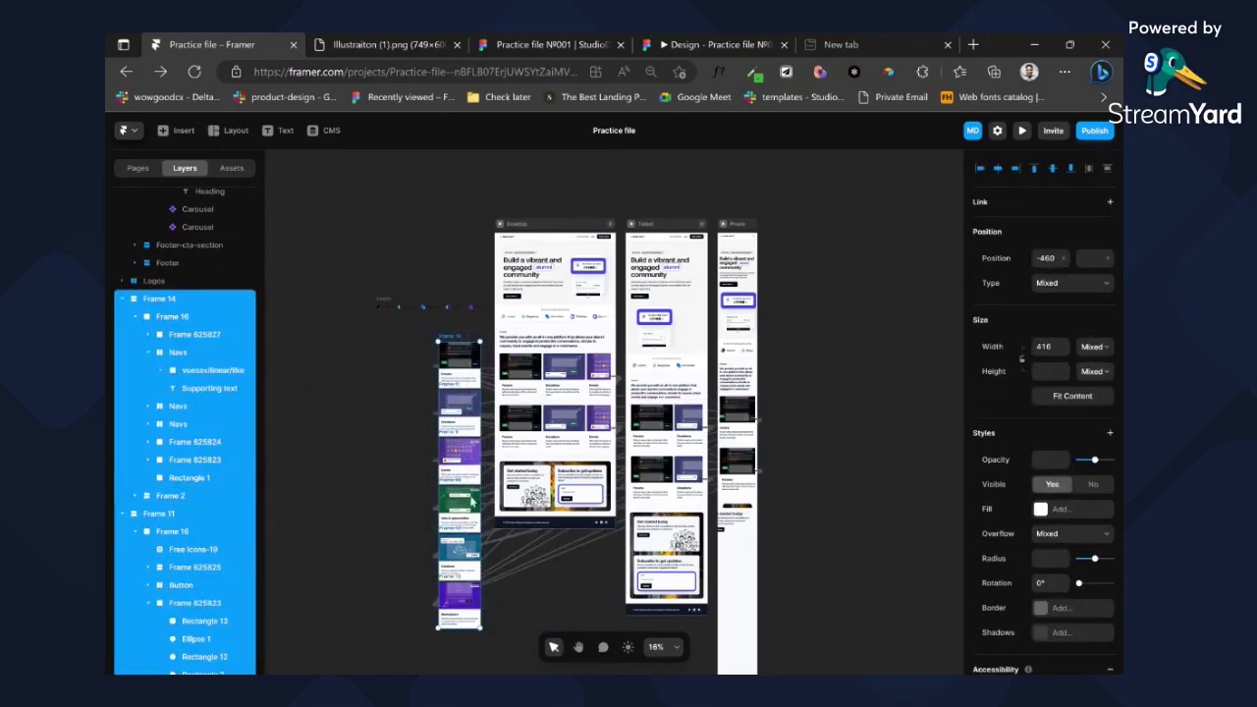
{"action": "mouse_move", "coordinate": [412, 341]}
{"action": "left_mouse_down"}
{"action": "mouse_move", "coordinate": [366, 340]}
{"action": "mouse_move", "coordinate": [412, 332]}
{"action": "left_mouse_up"}
{"action": "key", "text": "ctrl+alt+Return"}
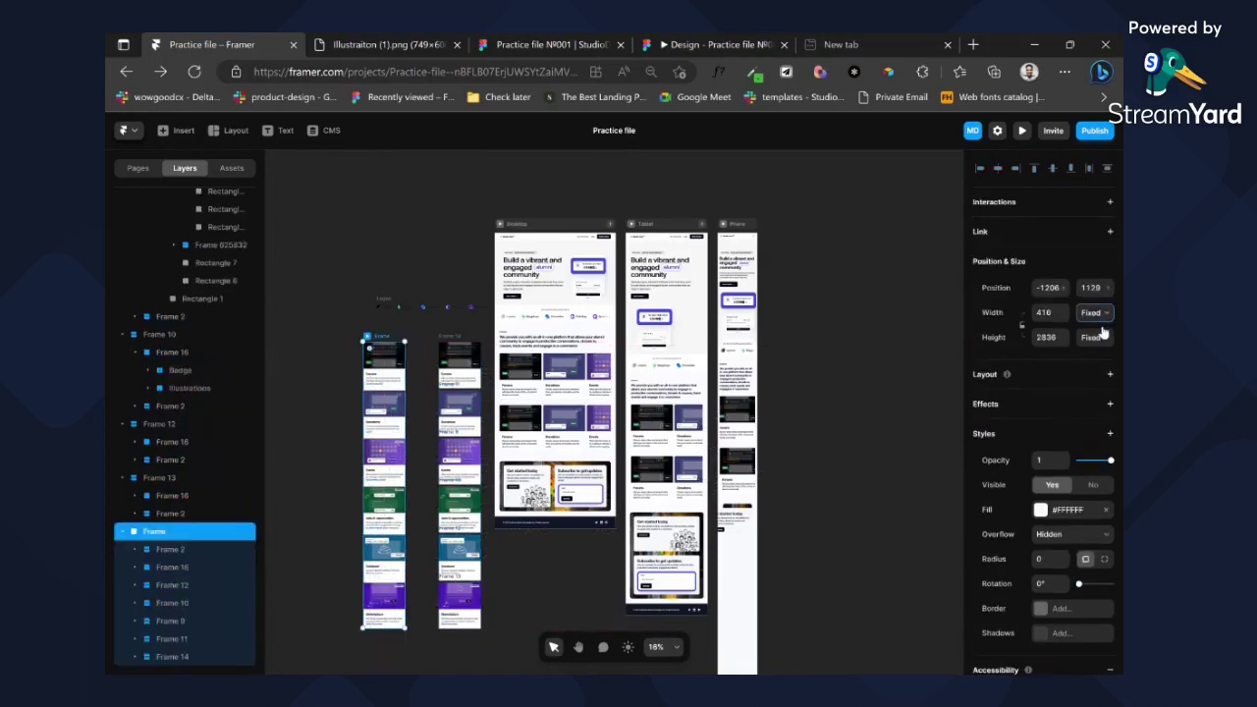
- Turn the frame around the copied cards into a vertical stack with Fit width and a gap of 24
{"action": "left_click", "coordinate": [1108, 373]}
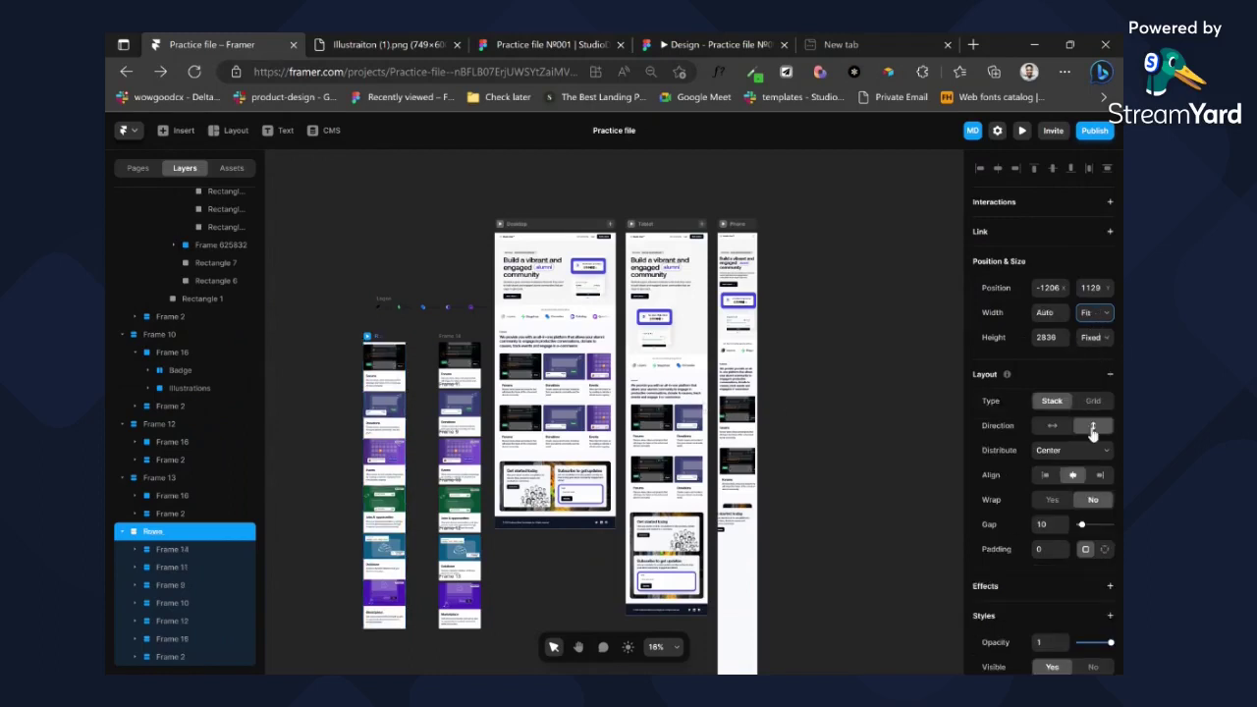
{"action": "left_click", "coordinate": [1050, 525]}
{"action": "type", "text": "24"}
{"action": "key", "text": "Return"}
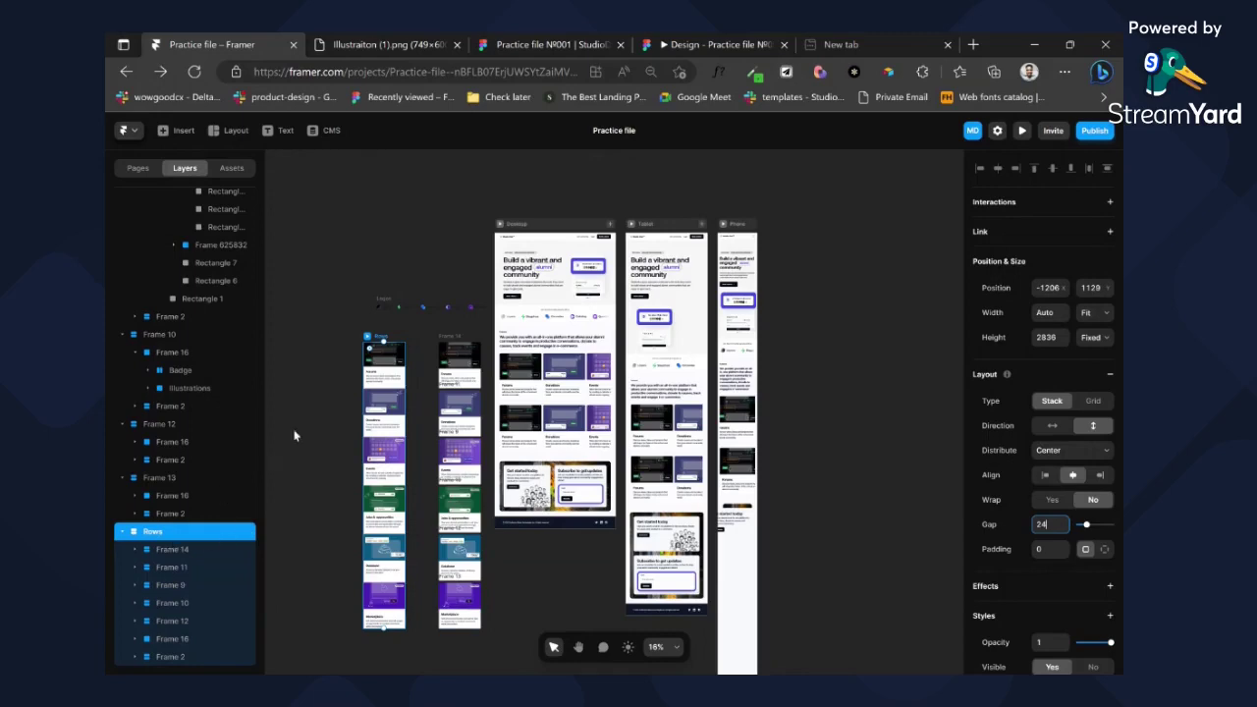
{"action": "scroll", "coordinate": [337, 370], "scroll_direction": "up", "scroll_amount": 10}
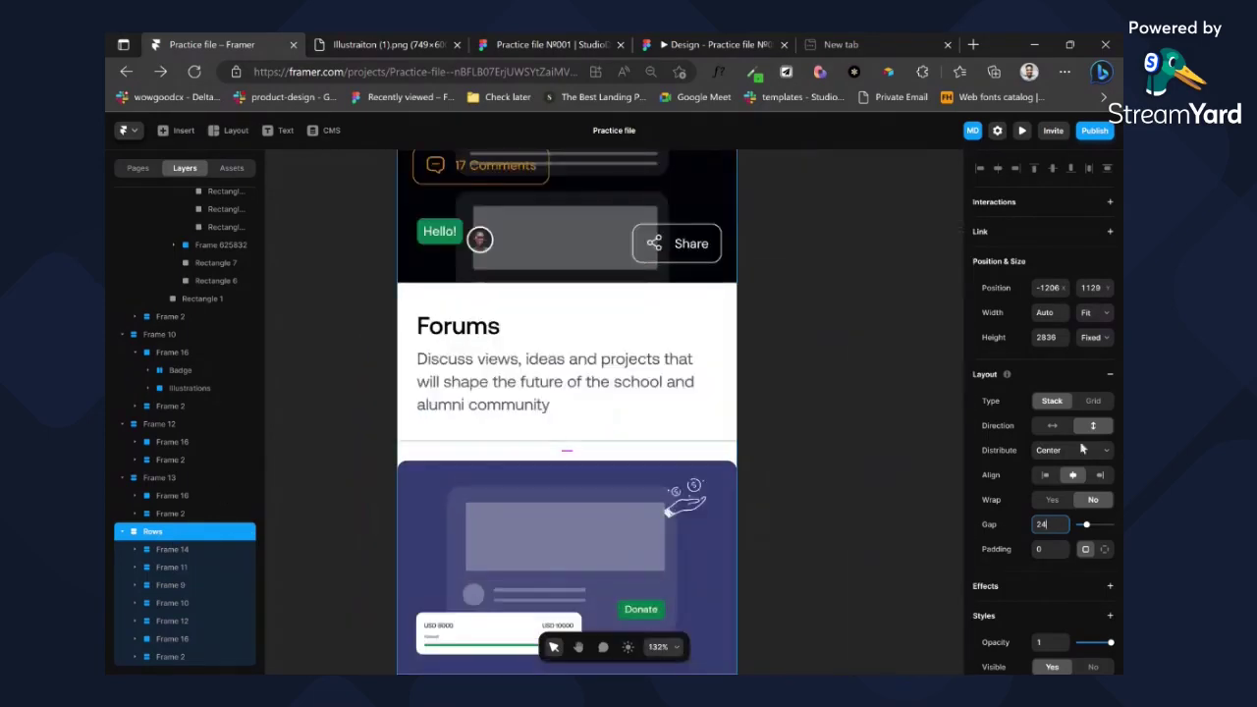
{"action": "scroll", "coordinate": [1082, 448], "scroll_direction": "down", "scroll_amount": 5}
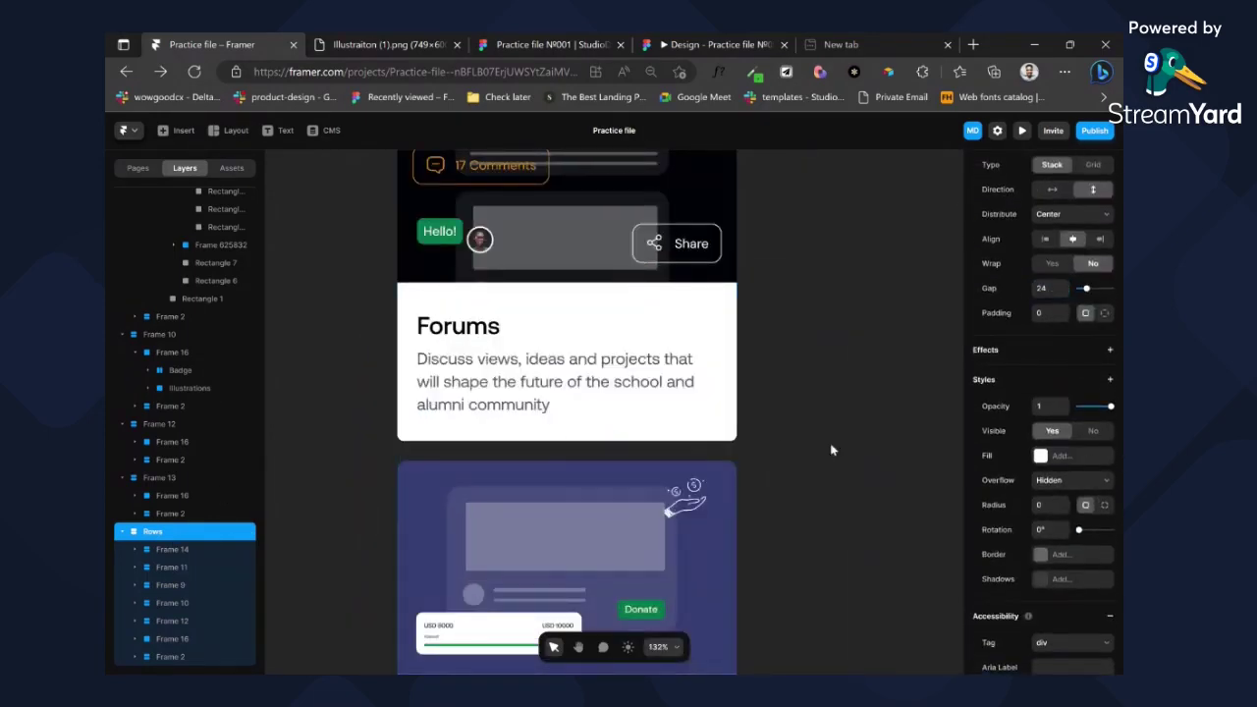
{"action": "scroll", "coordinate": [432, 458], "scroll_direction": "down", "scroll_amount": 5}
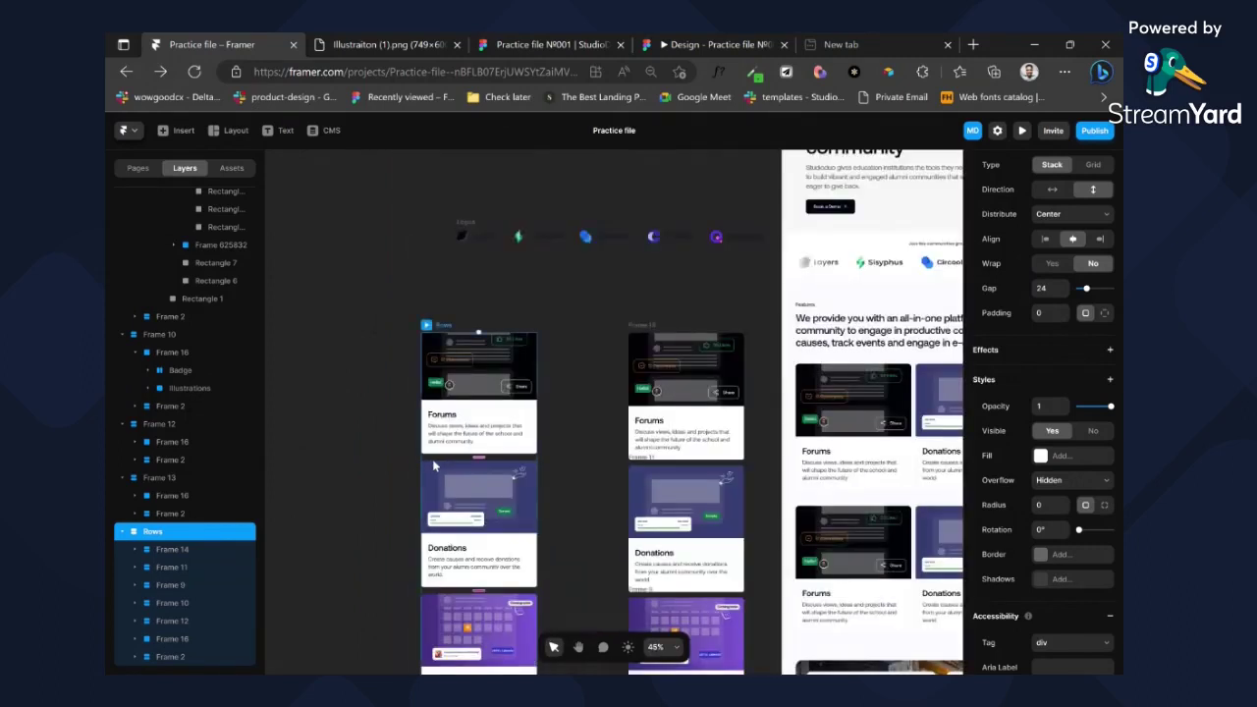
- Move the Rows stack of copied cards from the canvas into the Desktop Feature-section's Container, below the carousels
{"action": "key", "text": "Delete"}
{"action": "scroll", "coordinate": [704, 404], "scroll_direction": "right", "scroll_amount": 1}
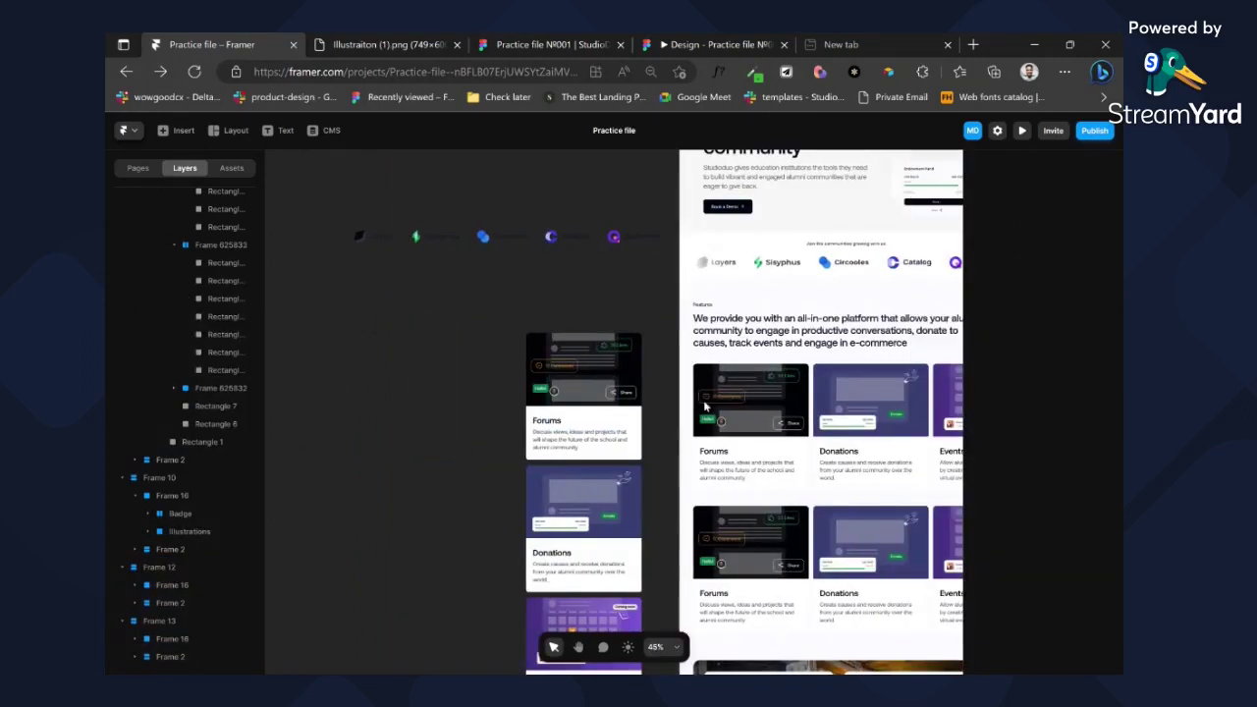
{"action": "left_click", "coordinate": [812, 368], "text": "ctrl"}
{"action": "key", "text": "ctrl+v"}
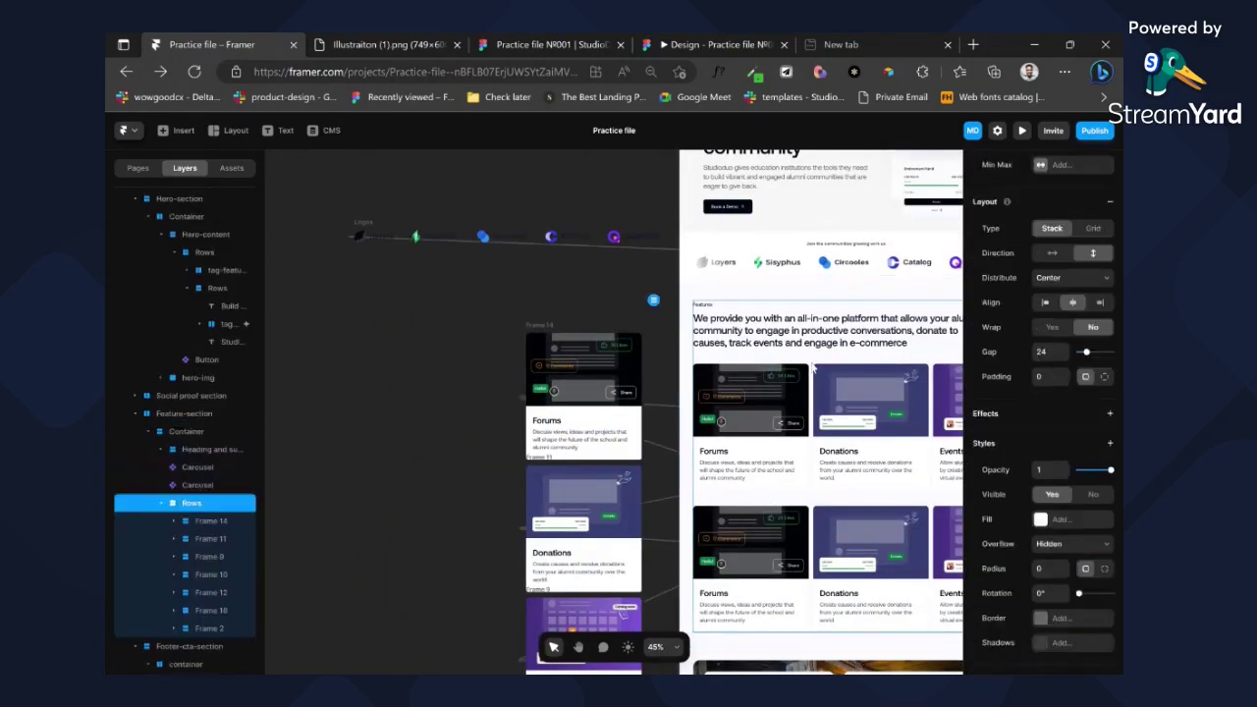
- Switch the pasted card stack in the Desktop Feature-section to horizontal direction and set its height to Fit
{"action": "scroll", "coordinate": [1097, 292], "scroll_direction": "down", "scroll_amount": 2}
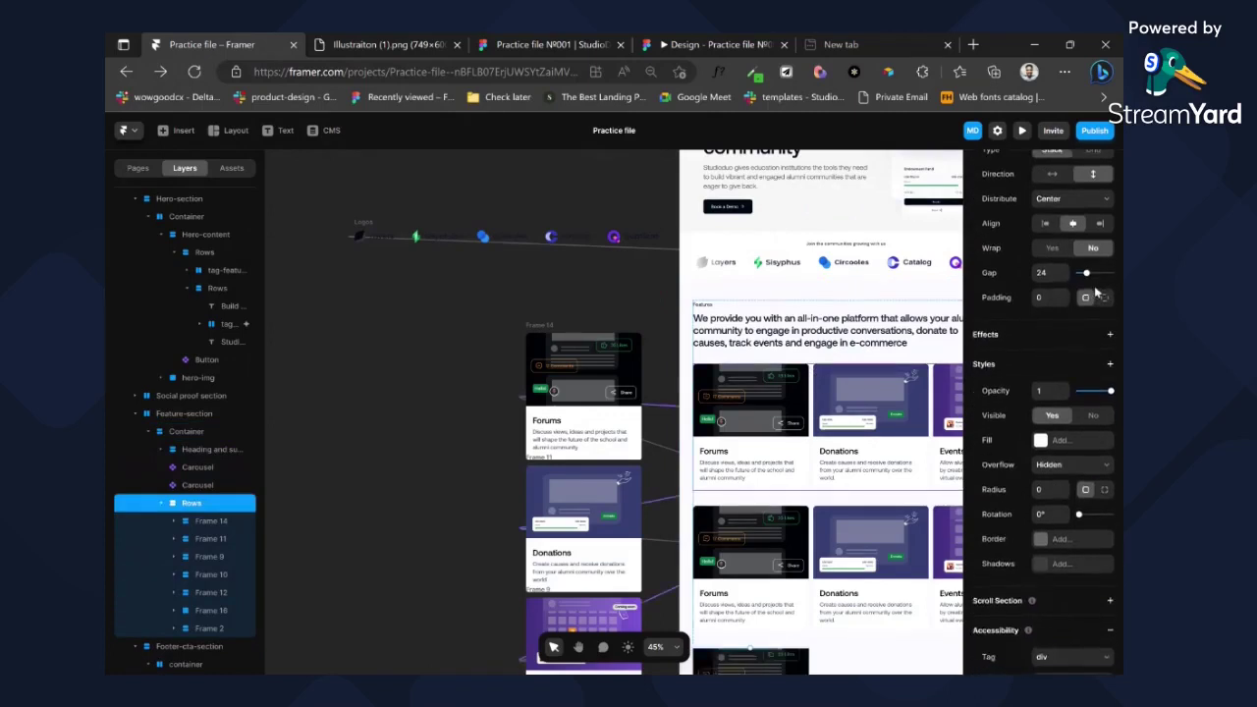
{"action": "left_click", "coordinate": [1051, 175]}
{"action": "scroll", "coordinate": [775, 445], "scroll_direction": "down", "scroll_amount": 5}
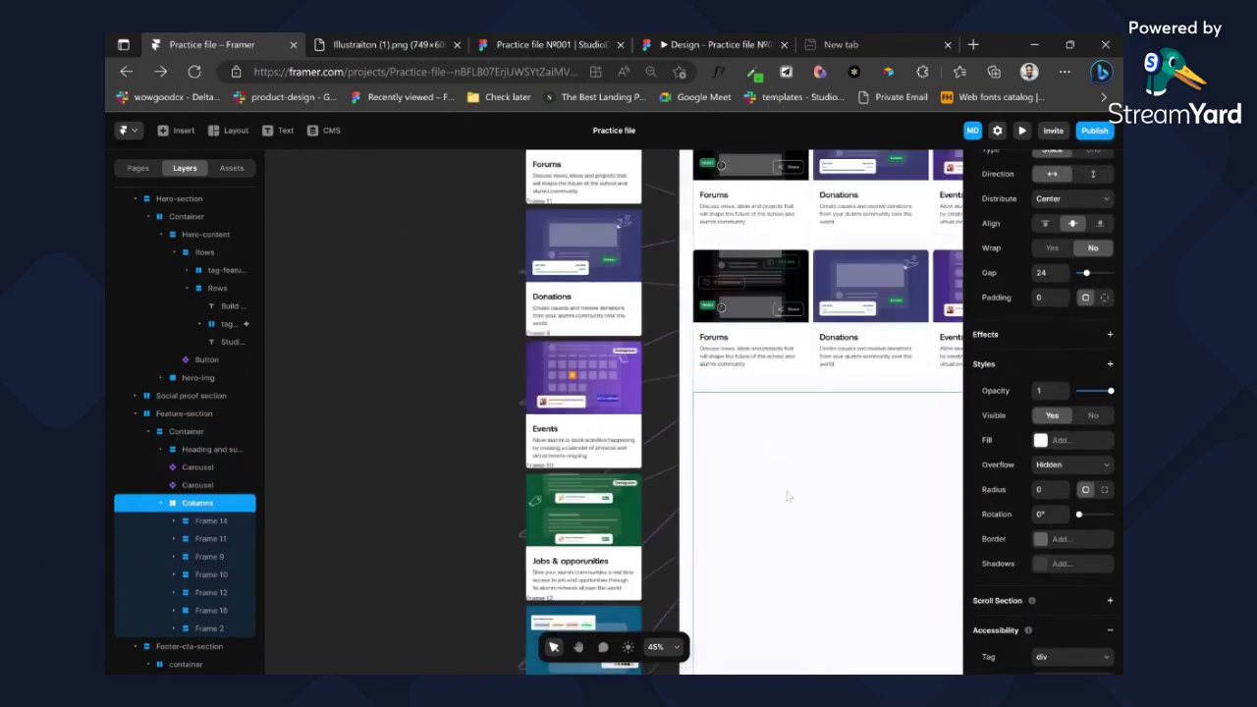
{"action": "scroll", "coordinate": [788, 485], "scroll_direction": "right", "scroll_amount": 3}
{"action": "scroll", "coordinate": [1090, 393], "scroll_direction": "up", "scroll_amount": 8}
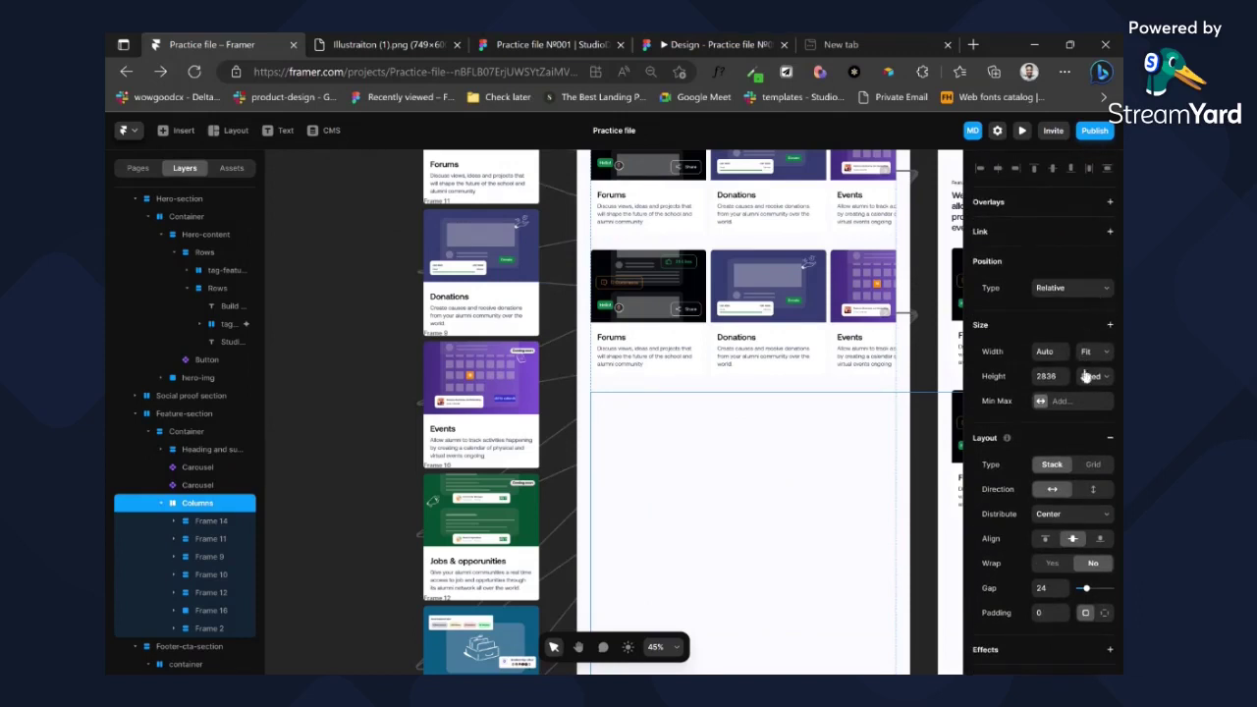
{"action": "left_click", "coordinate": [1093, 429]}
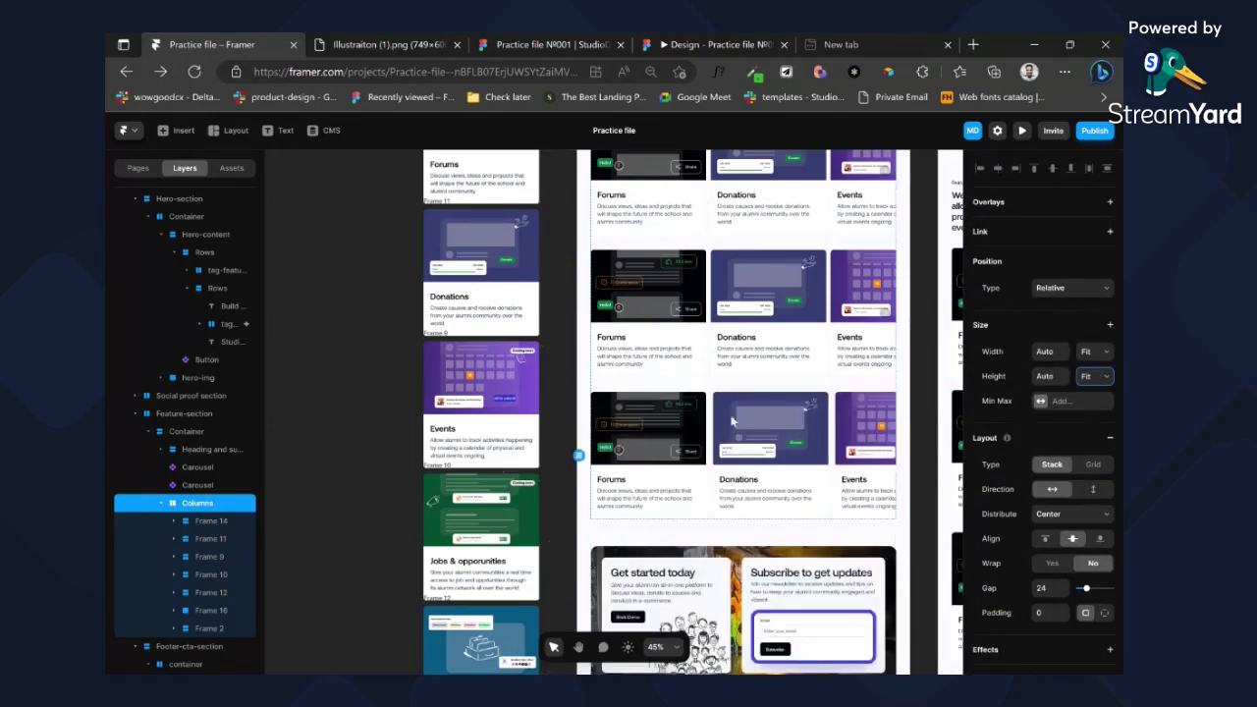
- Delete the duplicate Carousel between the original Carousel and the new card stack in the Desktop Feature-section
{"action": "scroll", "coordinate": [702, 395], "scroll_direction": "up", "scroll_amount": 1}
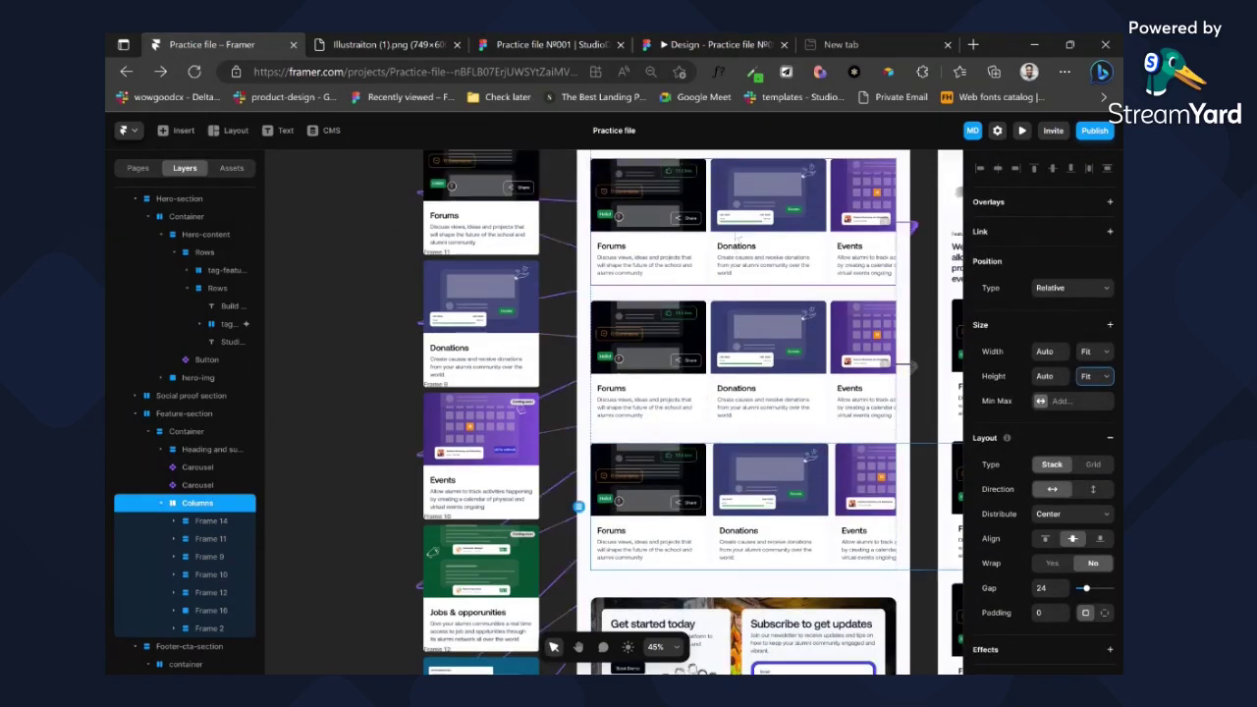
{"action": "left_click", "coordinate": [744, 322]}
{"action": "key", "text": "Delete"}
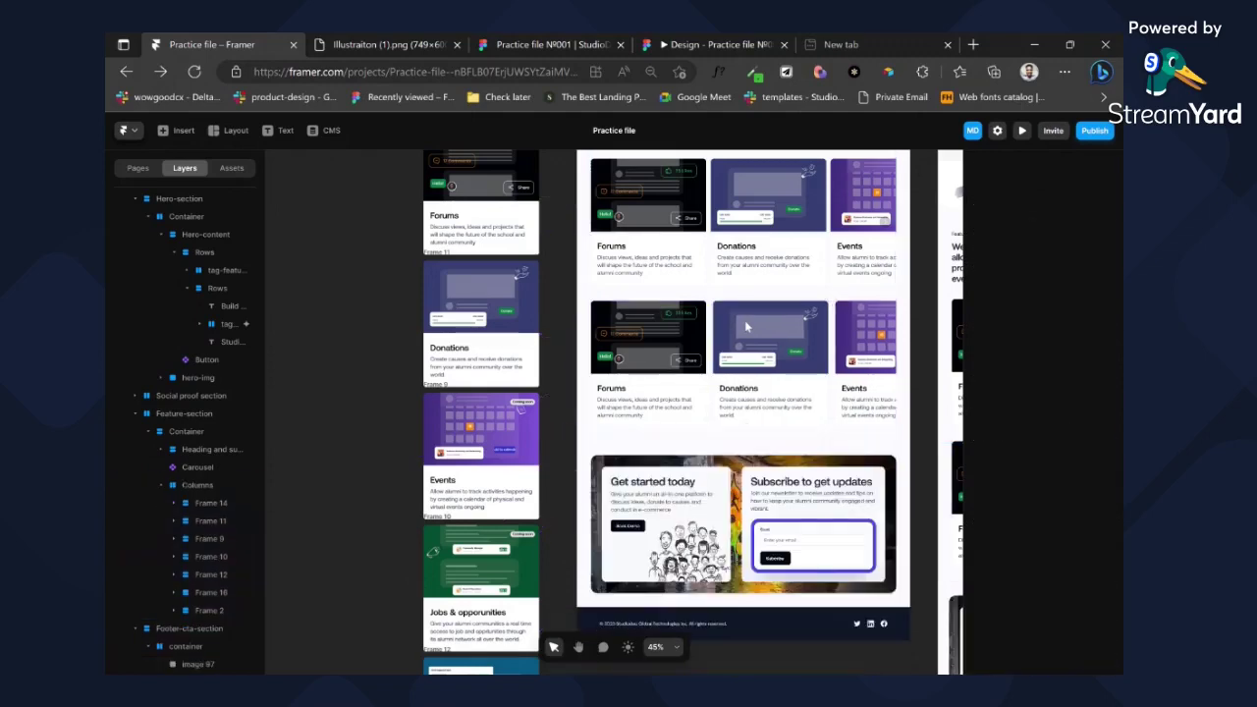
- Set the gap of the remaining Desktop feature Carousel to 24
{"action": "left_click", "coordinate": [710, 320]}
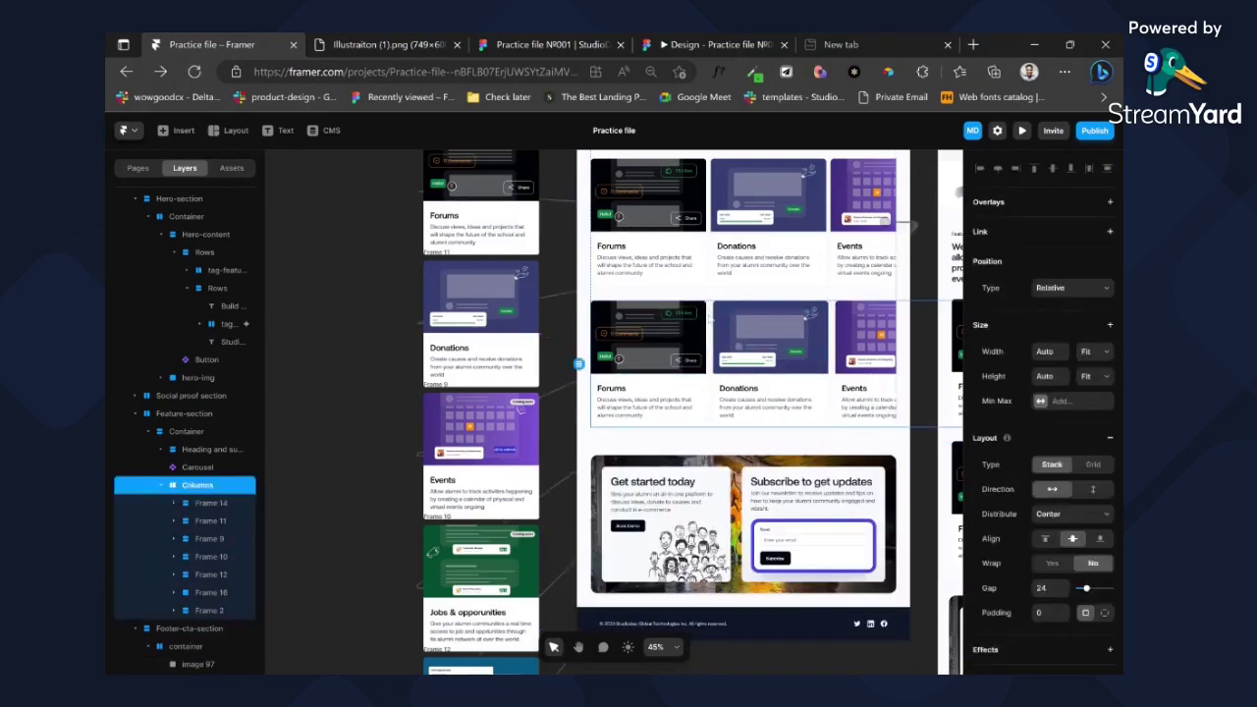
{"action": "left_click", "coordinate": [732, 246]}
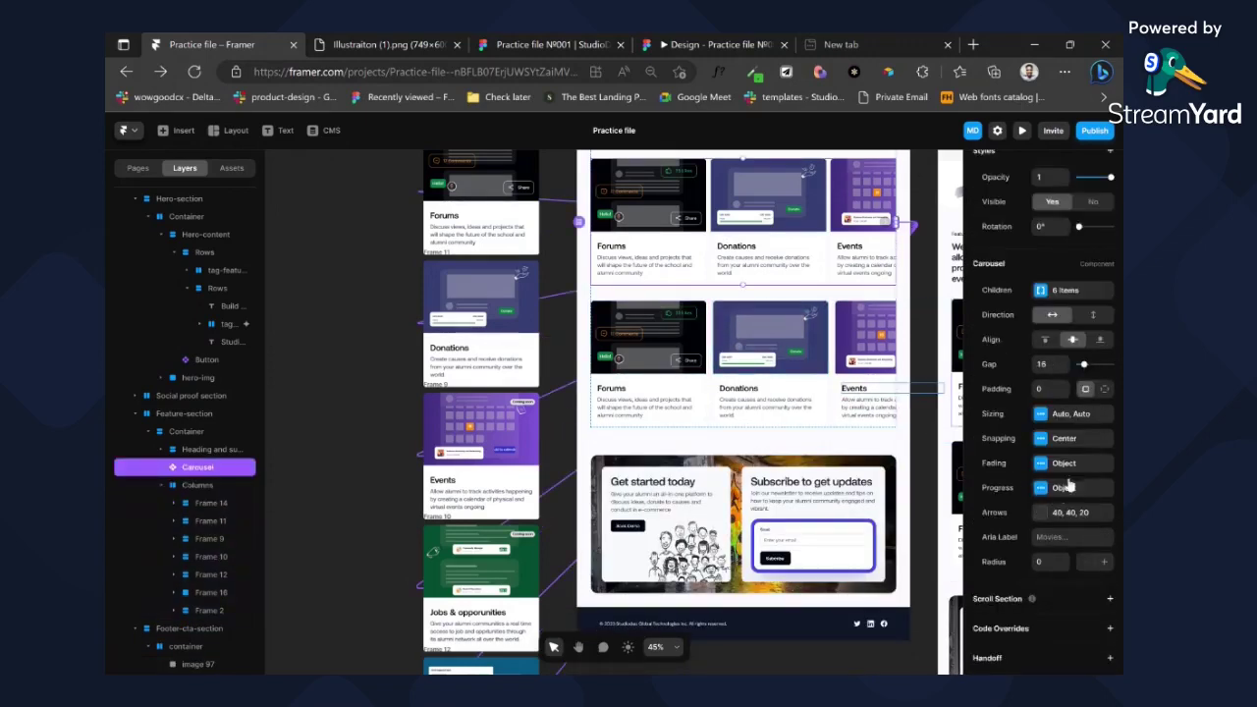
{"action": "left_click", "coordinate": [1044, 364]}
{"action": "type", "text": "24"}
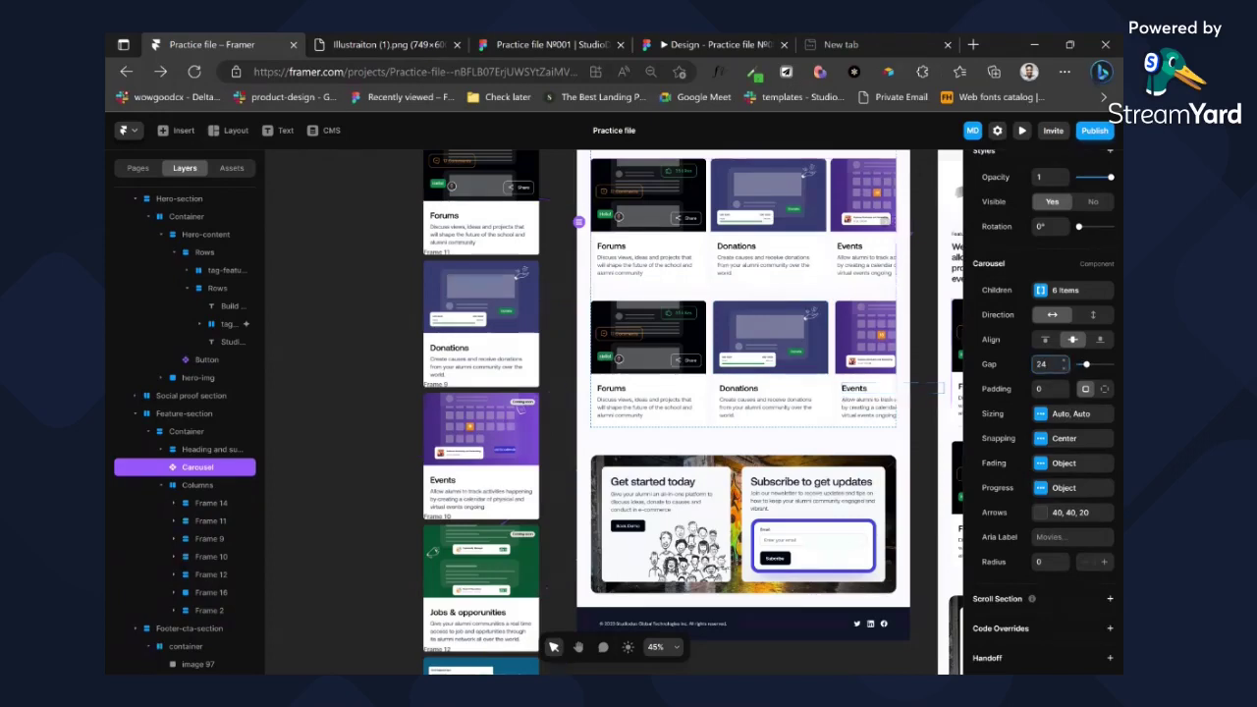
- Hide the Columns card stack in the Desktop Feature-section by setting Visible to No
{"action": "scroll", "coordinate": [620, 357], "scroll_direction": "right", "scroll_amount": 5}
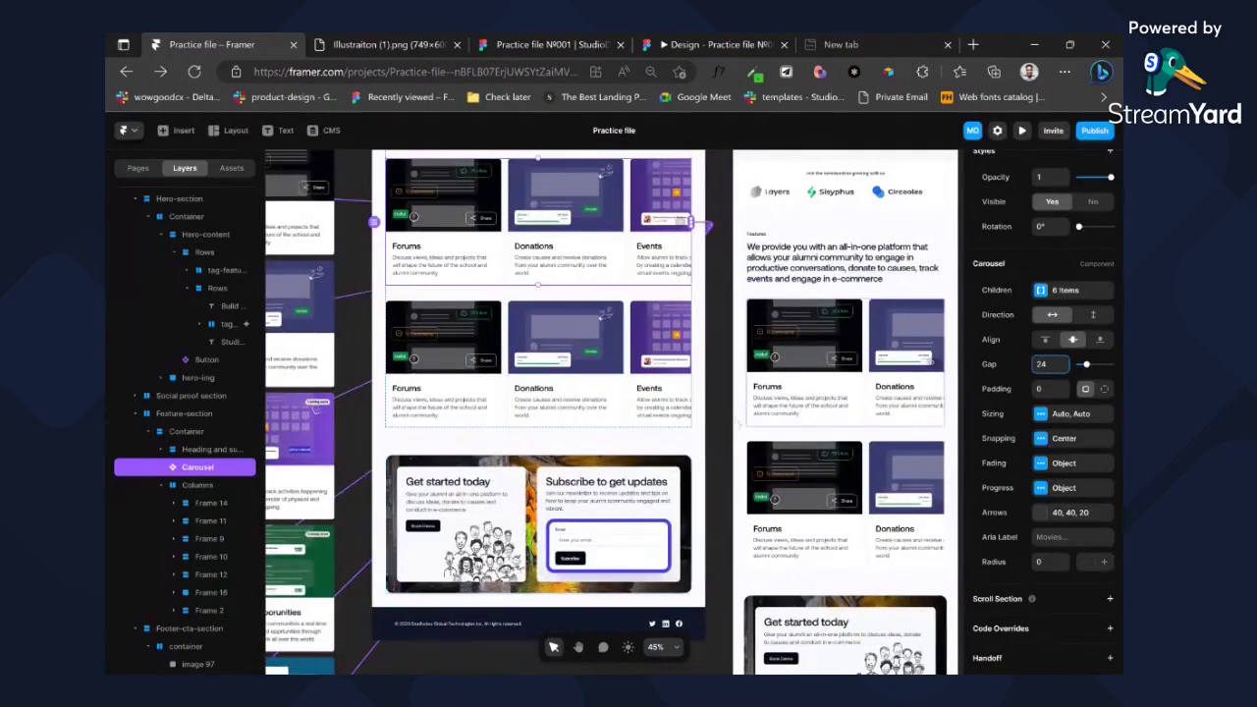
{"action": "left_click", "coordinate": [508, 369], "text": "ctrl"}
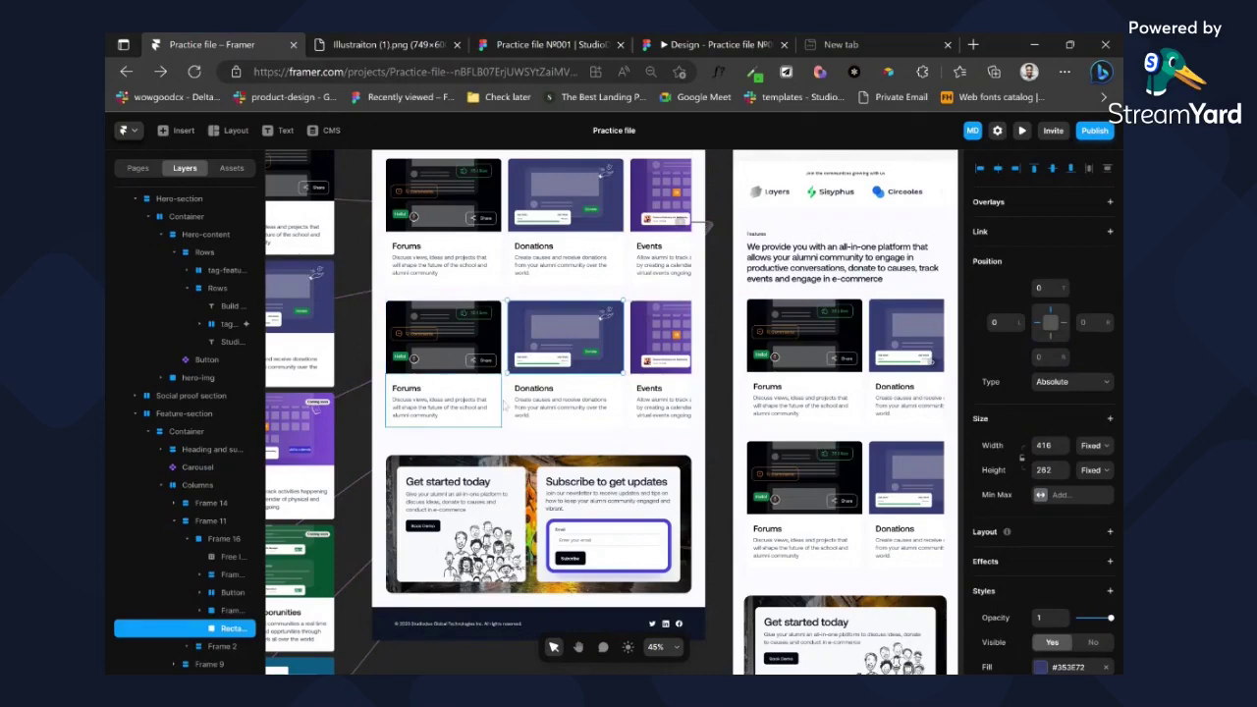
{"action": "left_click", "coordinate": [499, 403], "text": "ctrl"}
{"action": "left_click", "coordinate": [511, 434]}
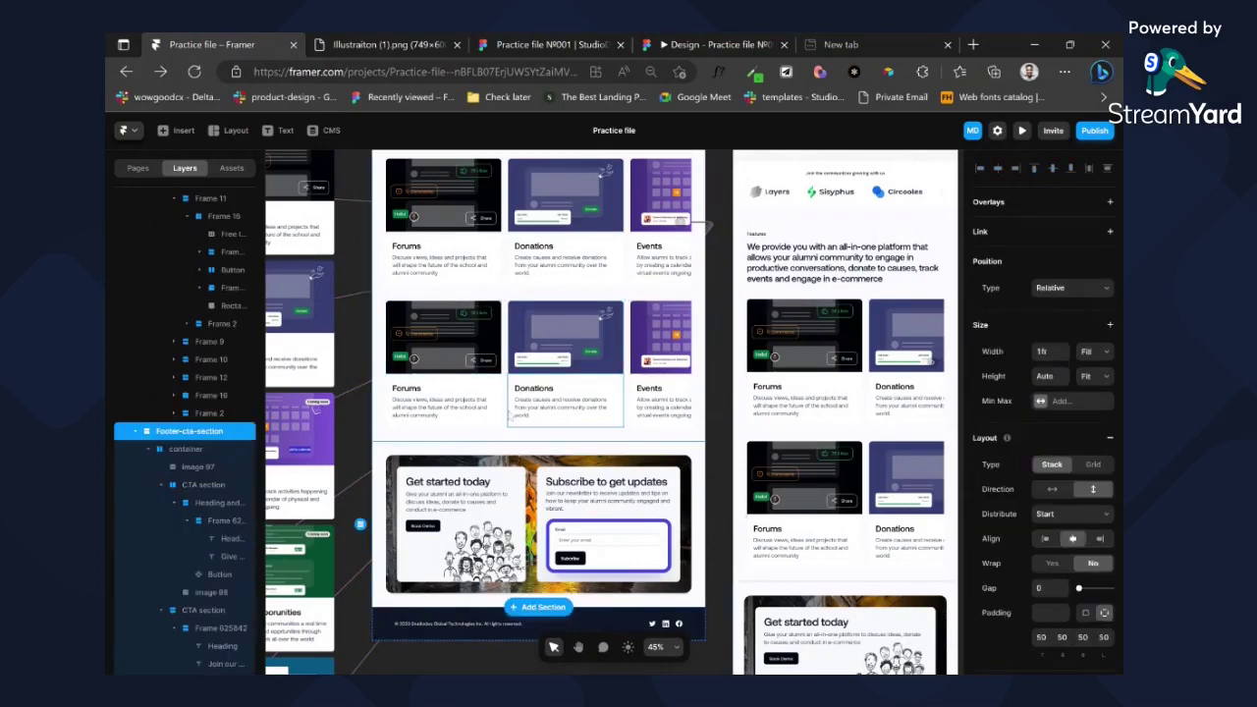
{"action": "left_click", "coordinate": [509, 409]}
{"action": "scroll", "coordinate": [1096, 496], "scroll_direction": "down", "scroll_amount": 2}
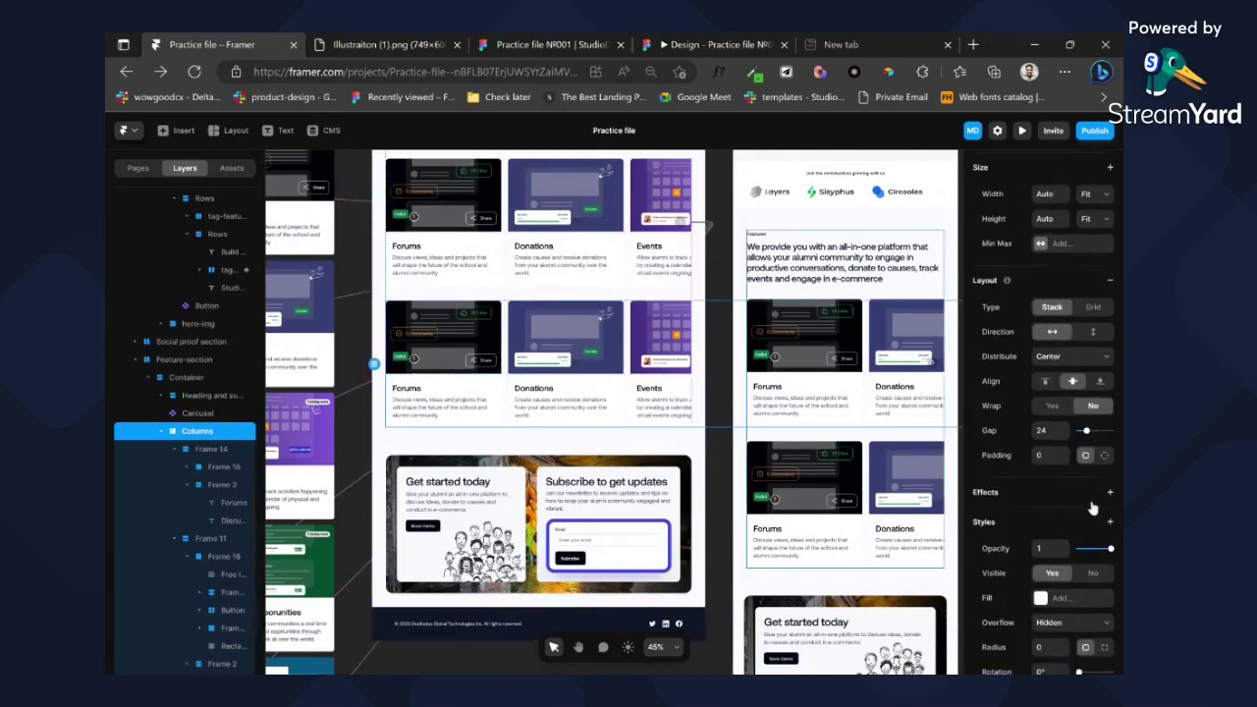
{"action": "left_click", "coordinate": [1086, 577]}
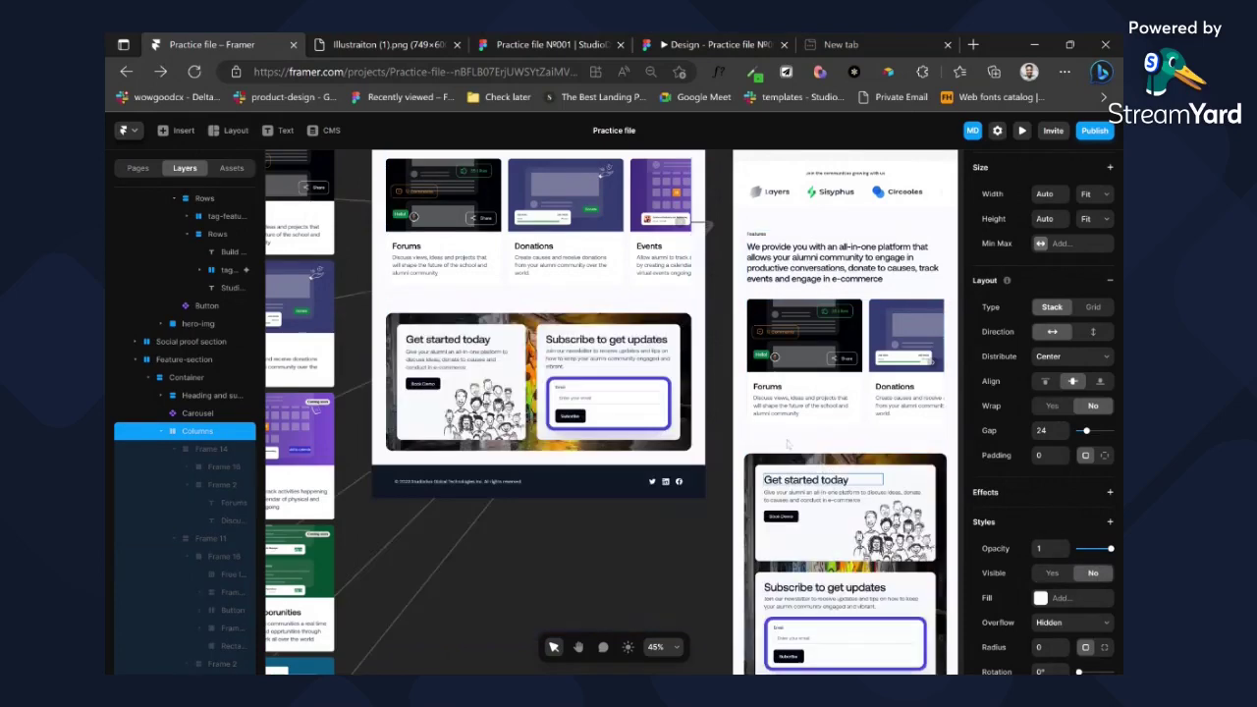
- Hide the feature Carousel on the Phone breakpoint by setting Visible to No
{"action": "scroll", "coordinate": [785, 442], "scroll_direction": "right", "scroll_amount": 6}
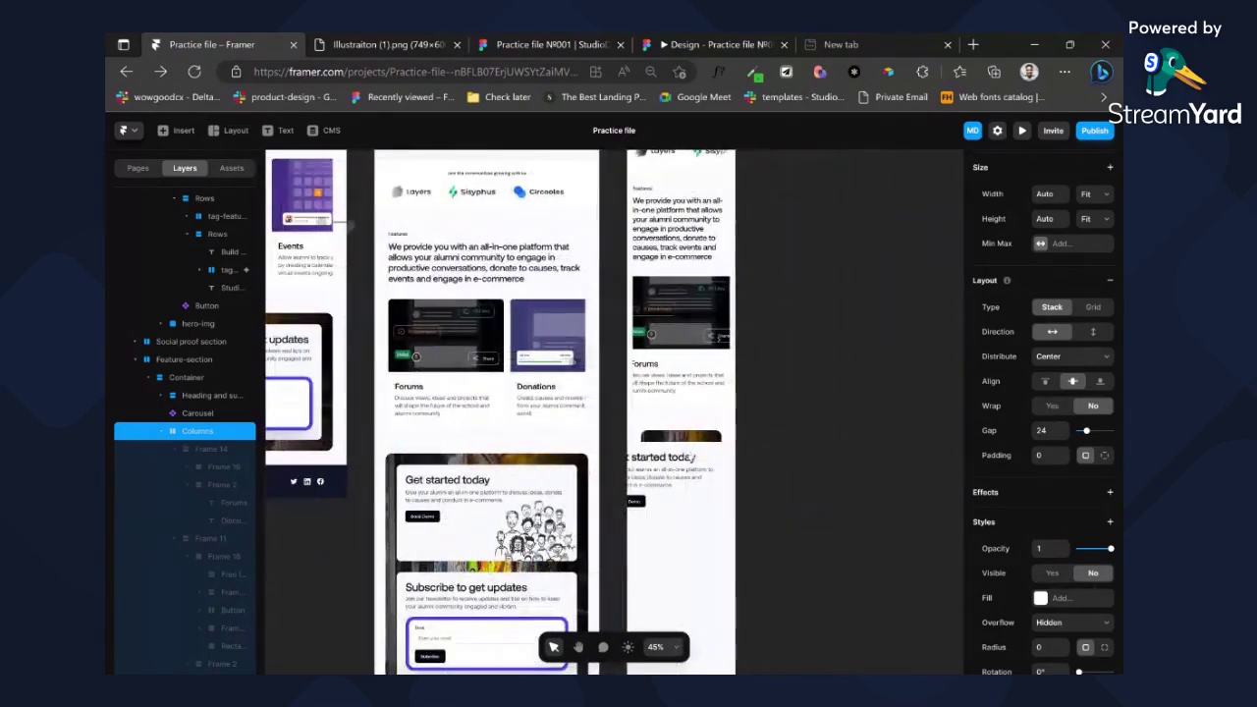
{"action": "scroll", "coordinate": [678, 433], "scroll_direction": "up", "scroll_amount": 3}
{"action": "left_click", "coordinate": [678, 473]}
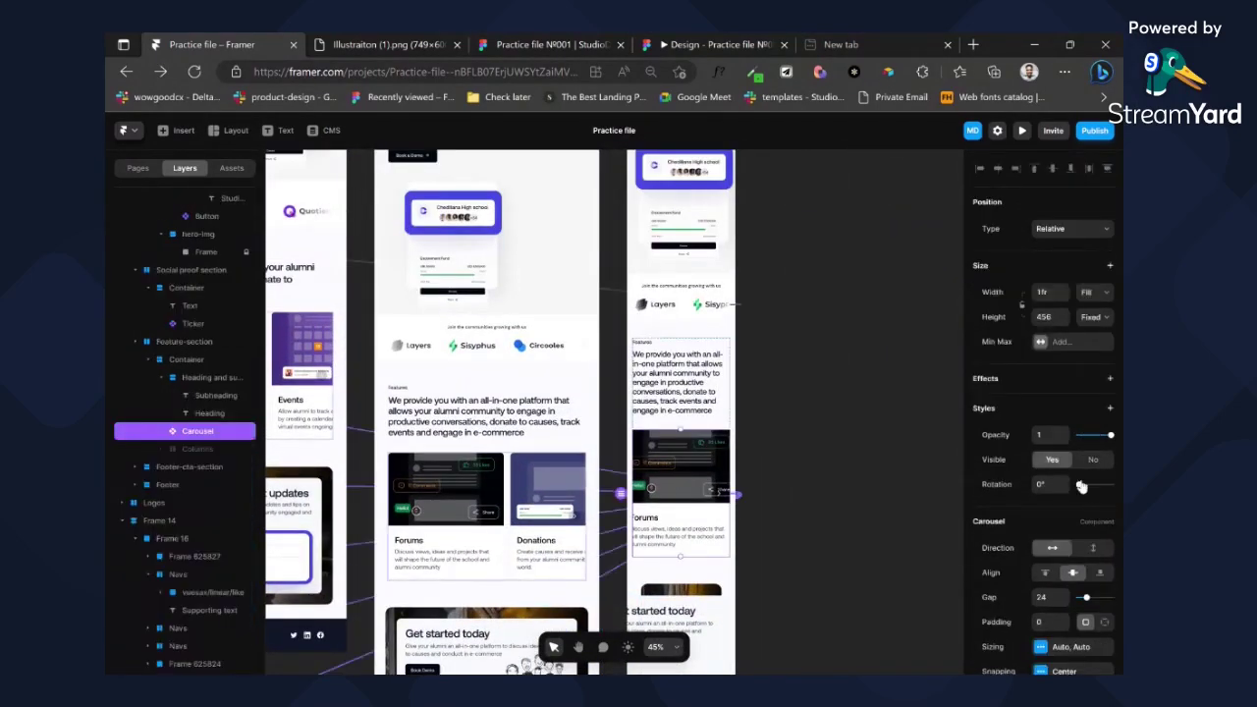
{"action": "scroll", "coordinate": [1083, 485], "scroll_direction": "down", "scroll_amount": 3}
{"action": "scroll", "coordinate": [1083, 485], "scroll_direction": "down", "scroll_amount": 1}
{"action": "left_click", "coordinate": [1086, 303]}
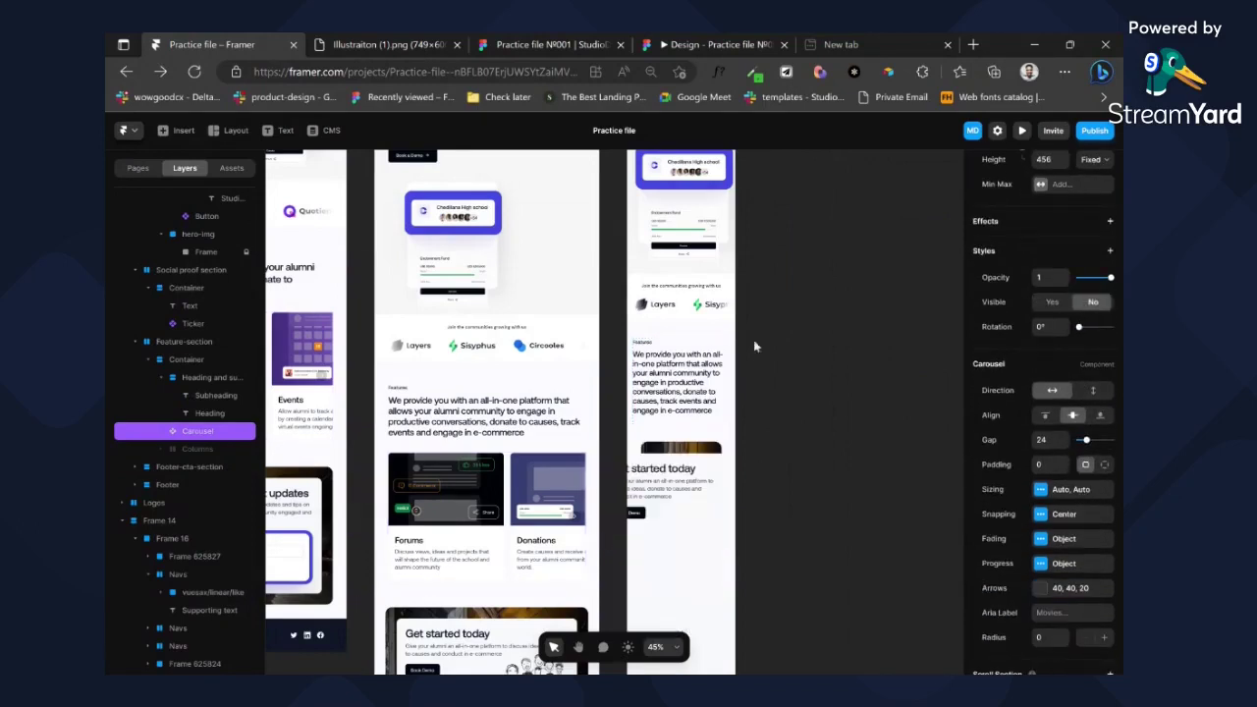
- Make the Columns card stack visible on the Phone breakpoint and change its direction to vertical
{"action": "left_click", "coordinate": [199, 449]}
{"action": "scroll", "coordinate": [1090, 461], "scroll_direction": "down", "scroll_amount": 5}
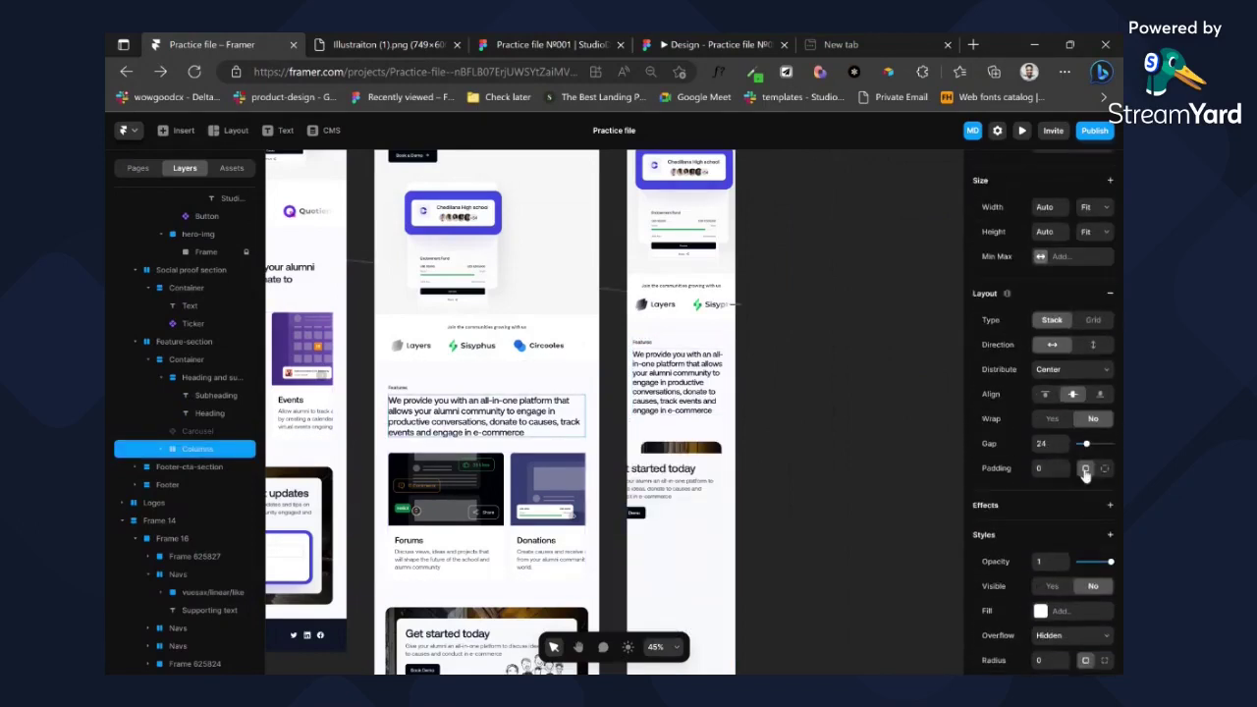
{"action": "left_click", "coordinate": [1037, 492]}
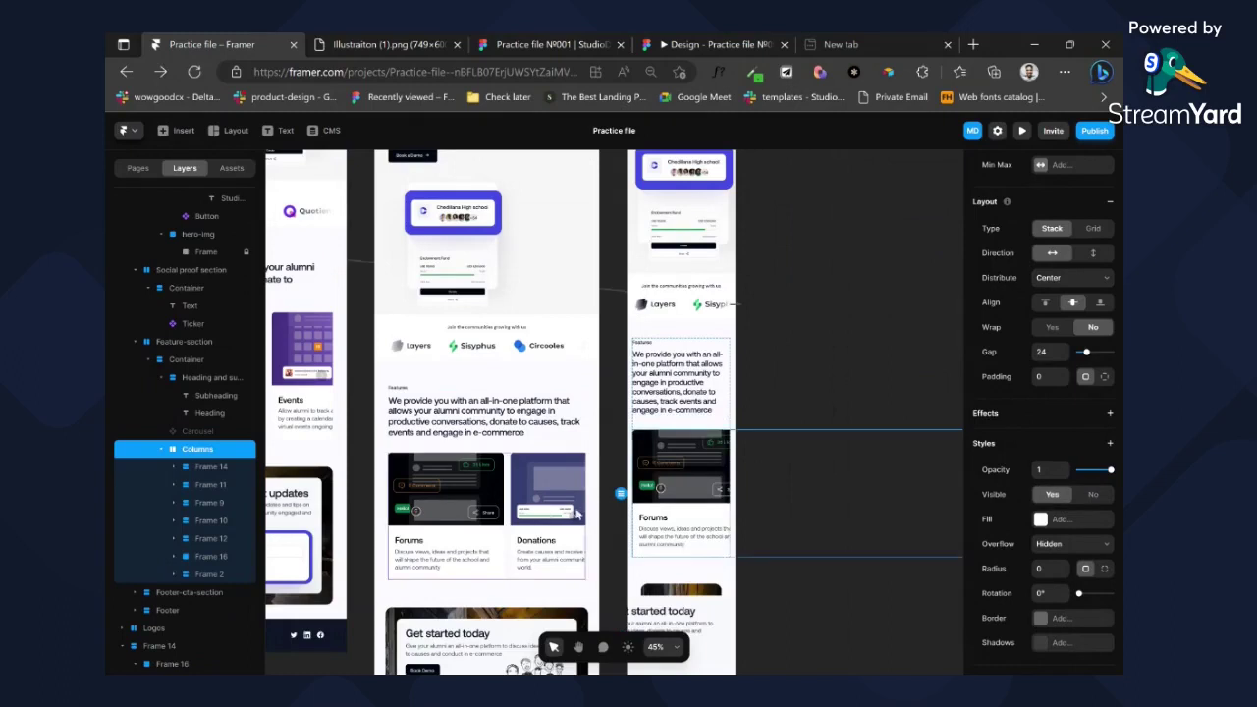
{"action": "scroll", "coordinate": [693, 497], "scroll_direction": "down", "scroll_amount": 1}
{"action": "scroll", "coordinate": [1116, 327], "scroll_direction": "up", "scroll_amount": 4}
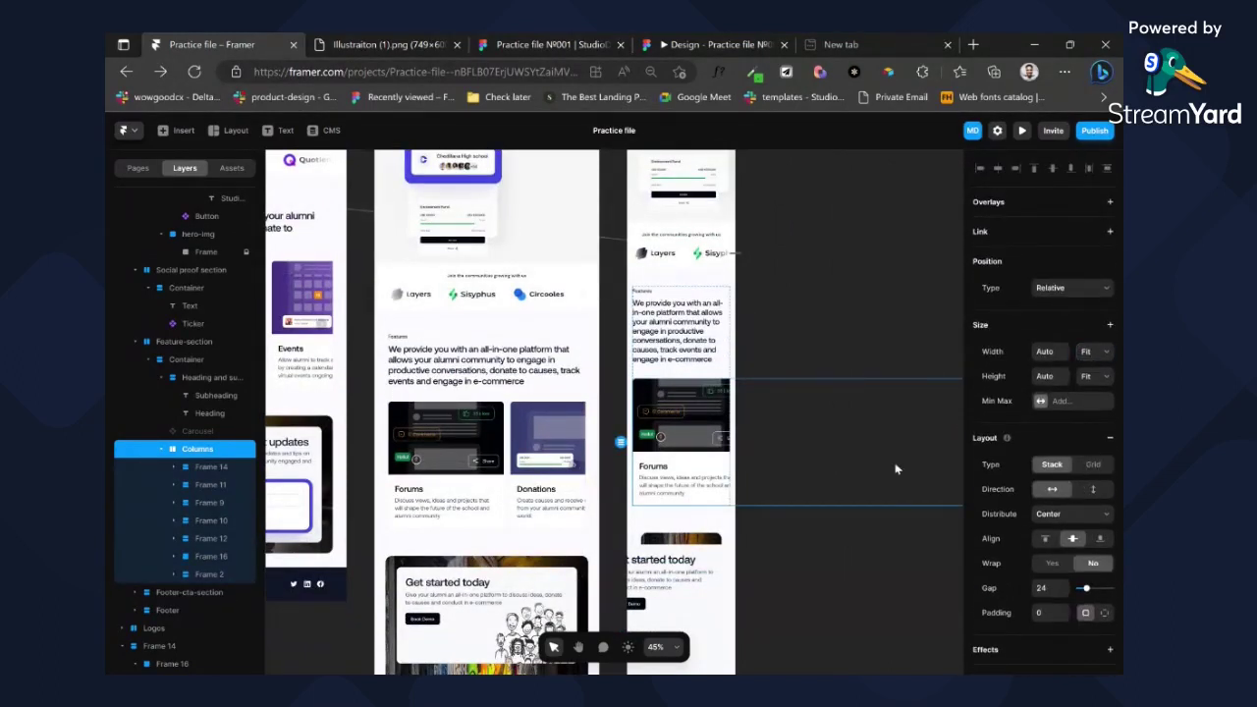
{"action": "left_click", "coordinate": [1092, 489]}
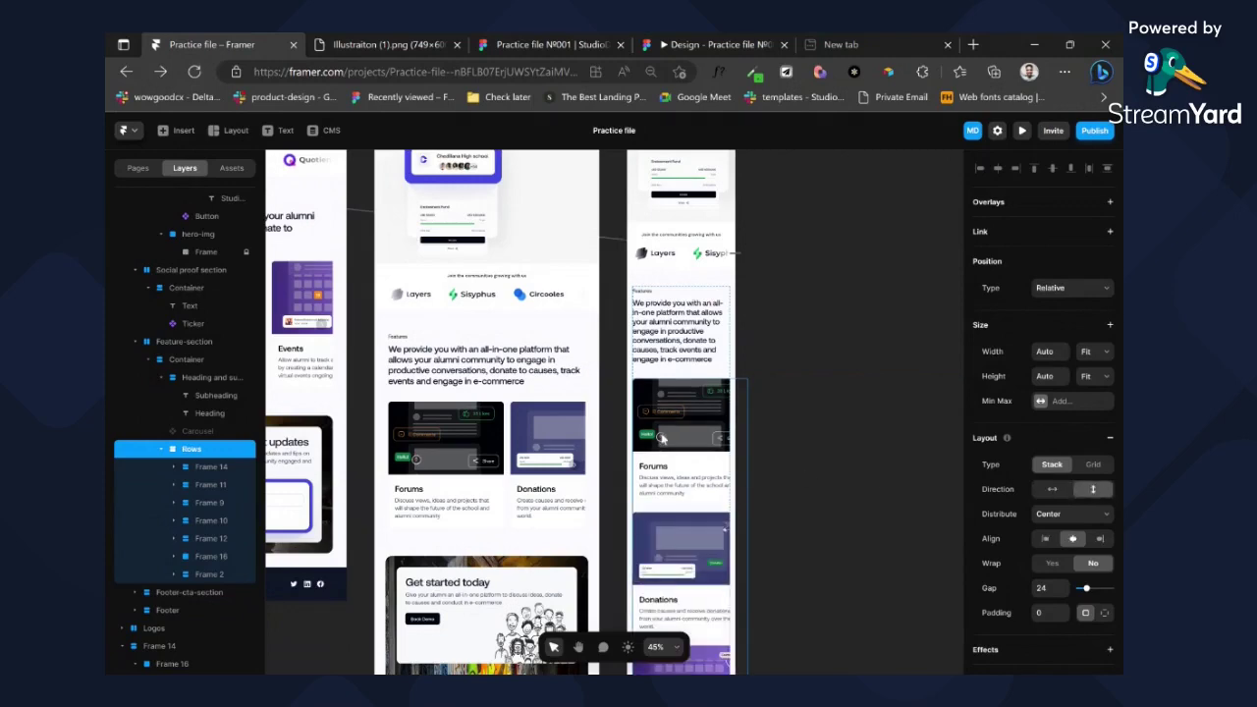
- Set the width of the Phone Rows stack and all of its card frames to Fill
{"action": "scroll", "coordinate": [660, 436], "scroll_direction": "up", "scroll_amount": 3}
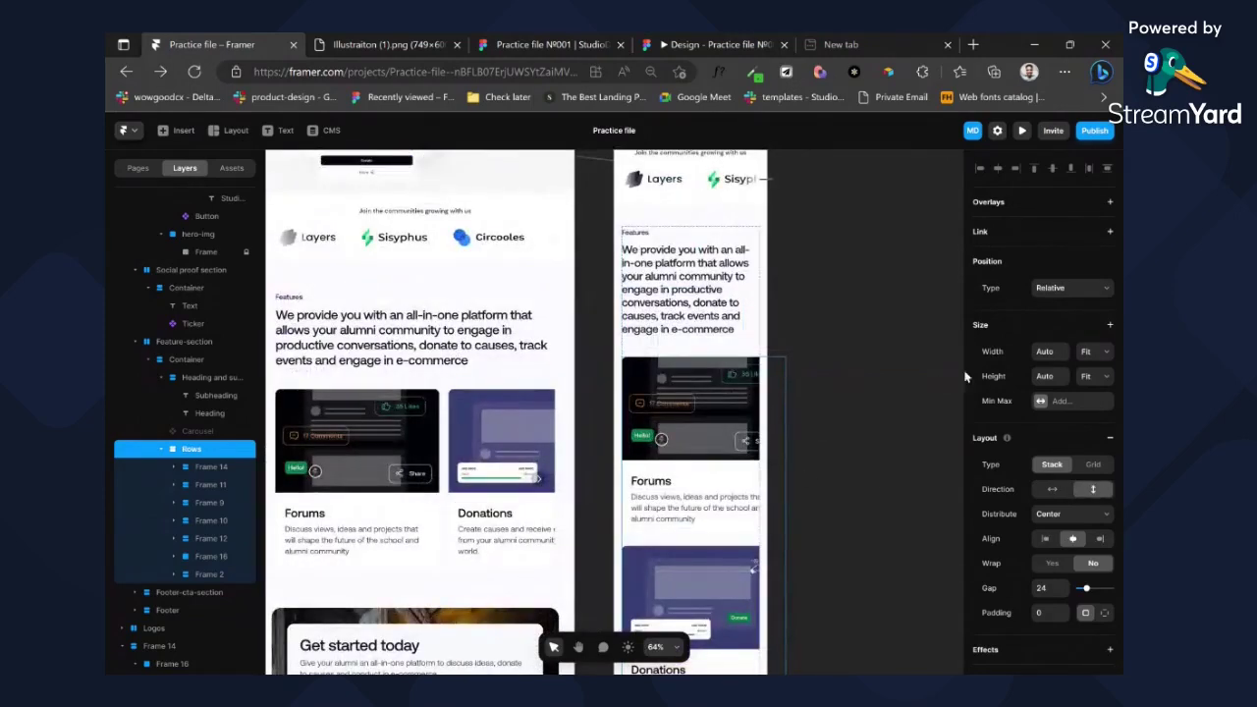
{"action": "left_click", "coordinate": [202, 466]}
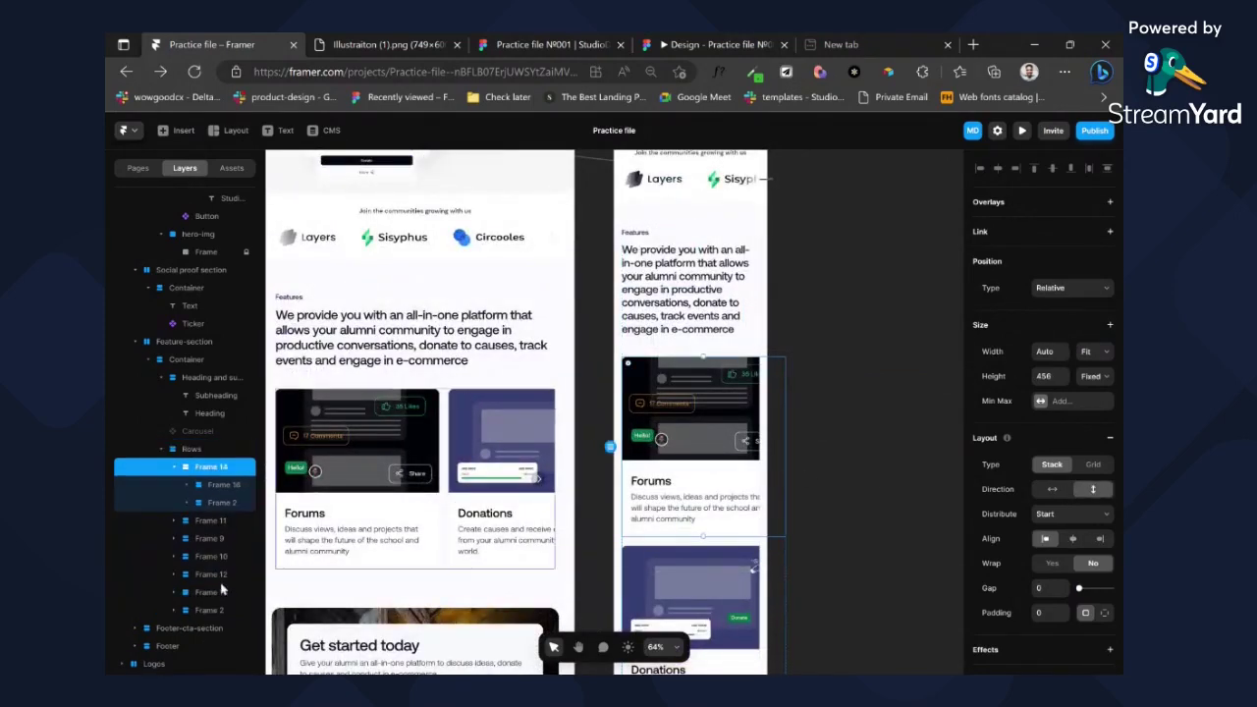
{"action": "left_click", "coordinate": [213, 610], "text": "shift"}
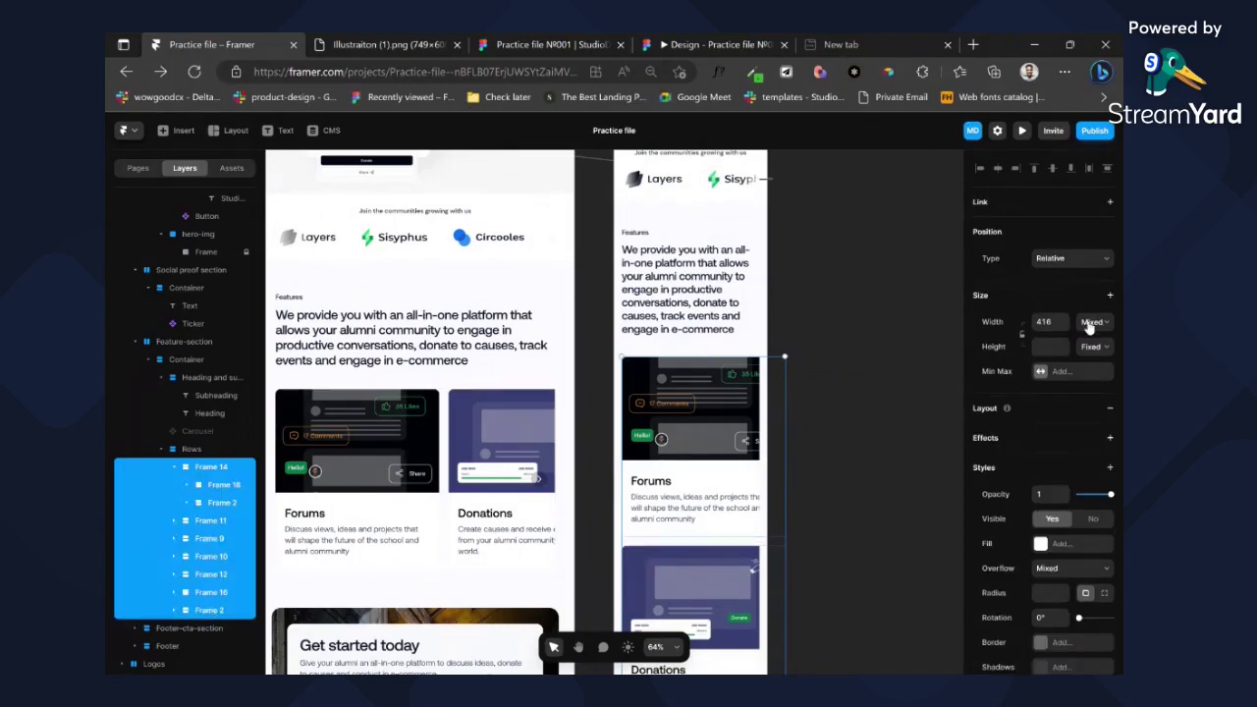
{"action": "left_click", "coordinate": [1089, 369]}
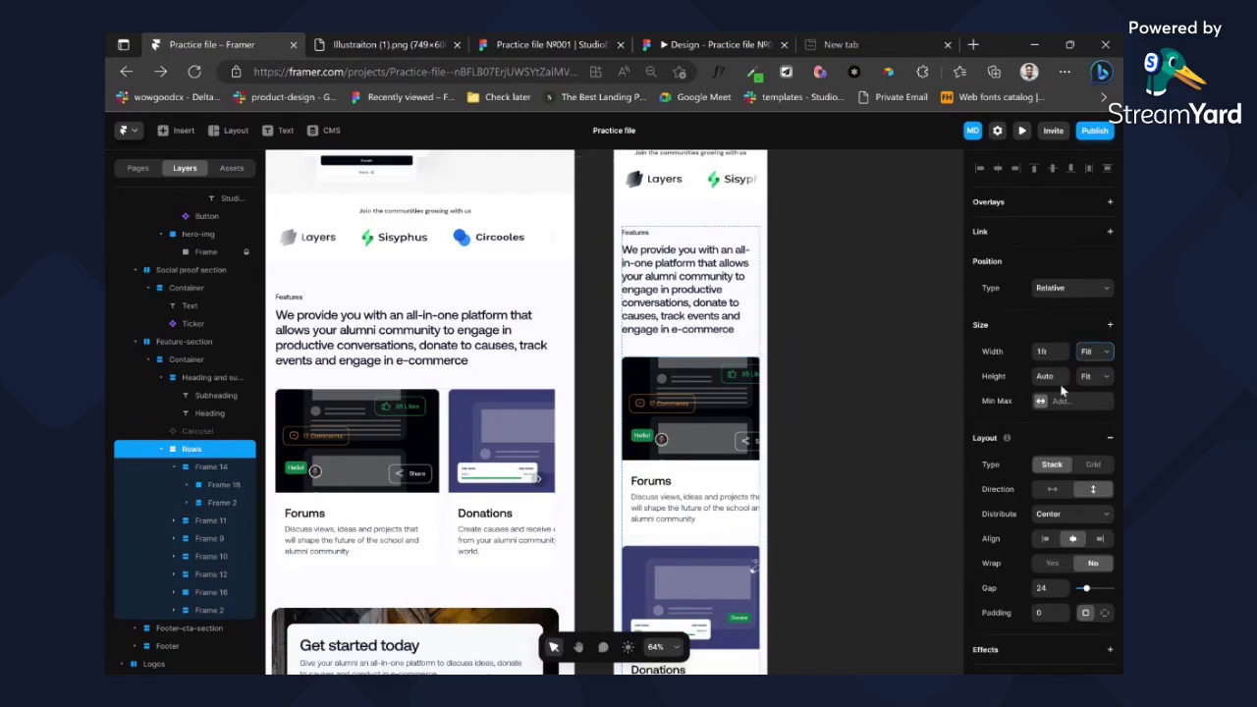
- Set the width of the text frame (Frame 2) inside the Phone Forums card to Fill
{"action": "left_click", "coordinate": [700, 498]}
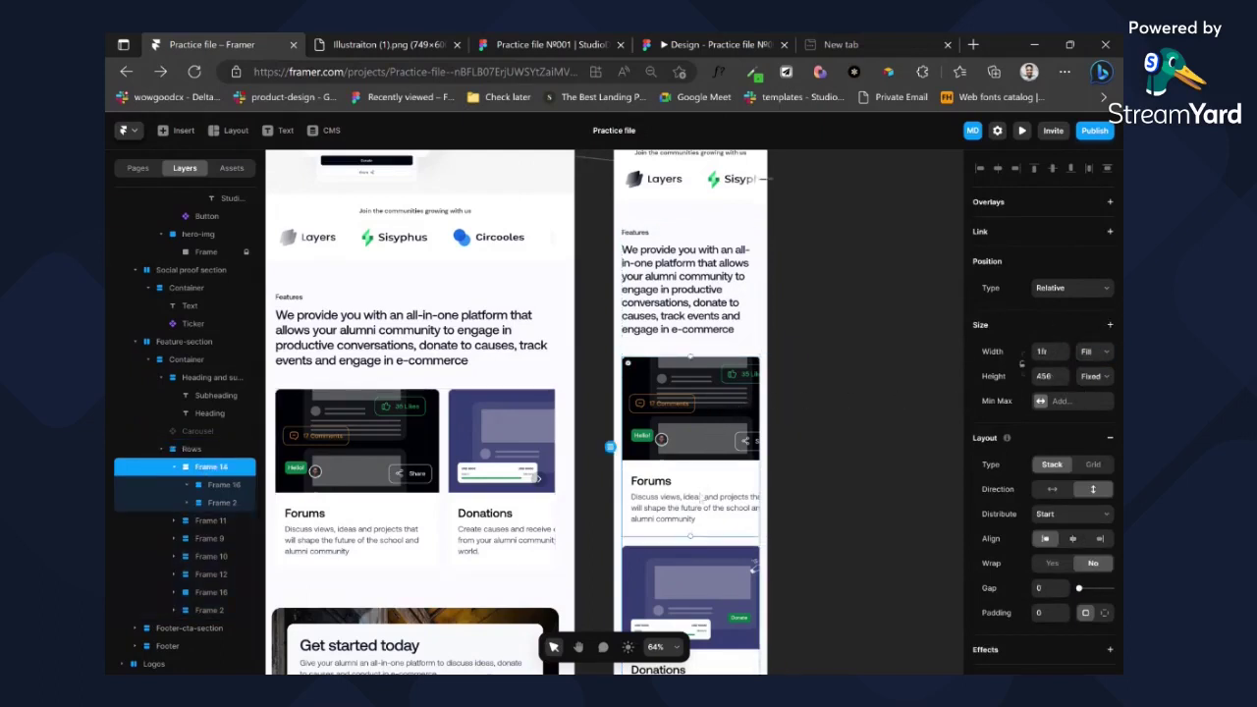
{"action": "scroll", "coordinate": [718, 515], "scroll_direction": "up", "scroll_amount": 3}
{"action": "left_click", "coordinate": [679, 498]}
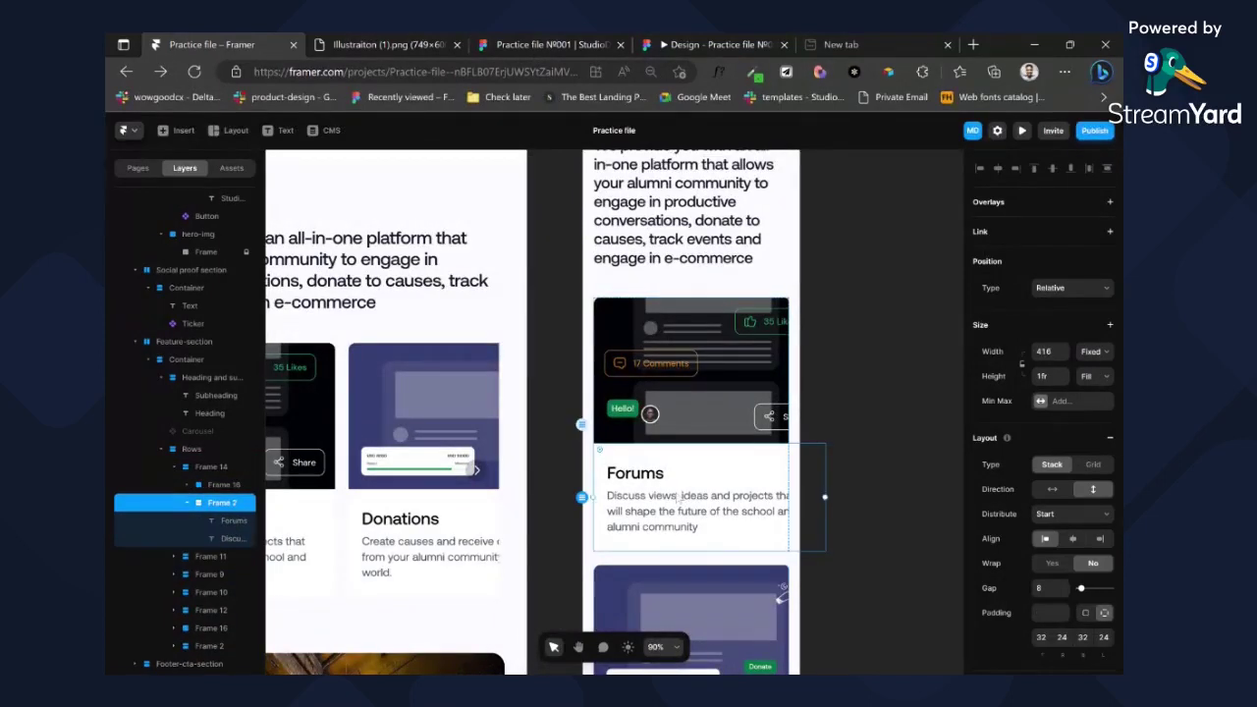
{"action": "left_click", "coordinate": [1092, 353]}
{"action": "left_click", "coordinate": [1089, 385]}
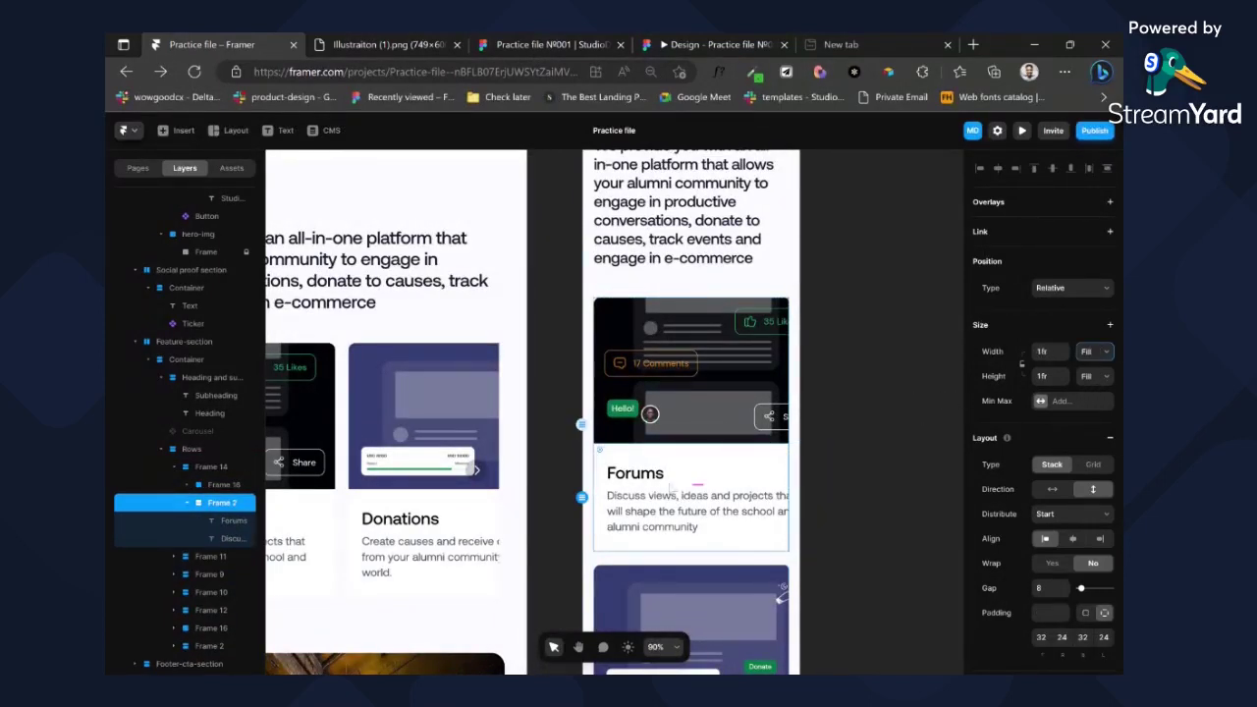
- Replace the missing font of the Phone card's Forums title with the custom font Aeonik Medium
{"action": "left_click", "coordinate": [639, 478]}
{"action": "scroll", "coordinate": [1022, 471], "scroll_direction": "down", "scroll_amount": 3}
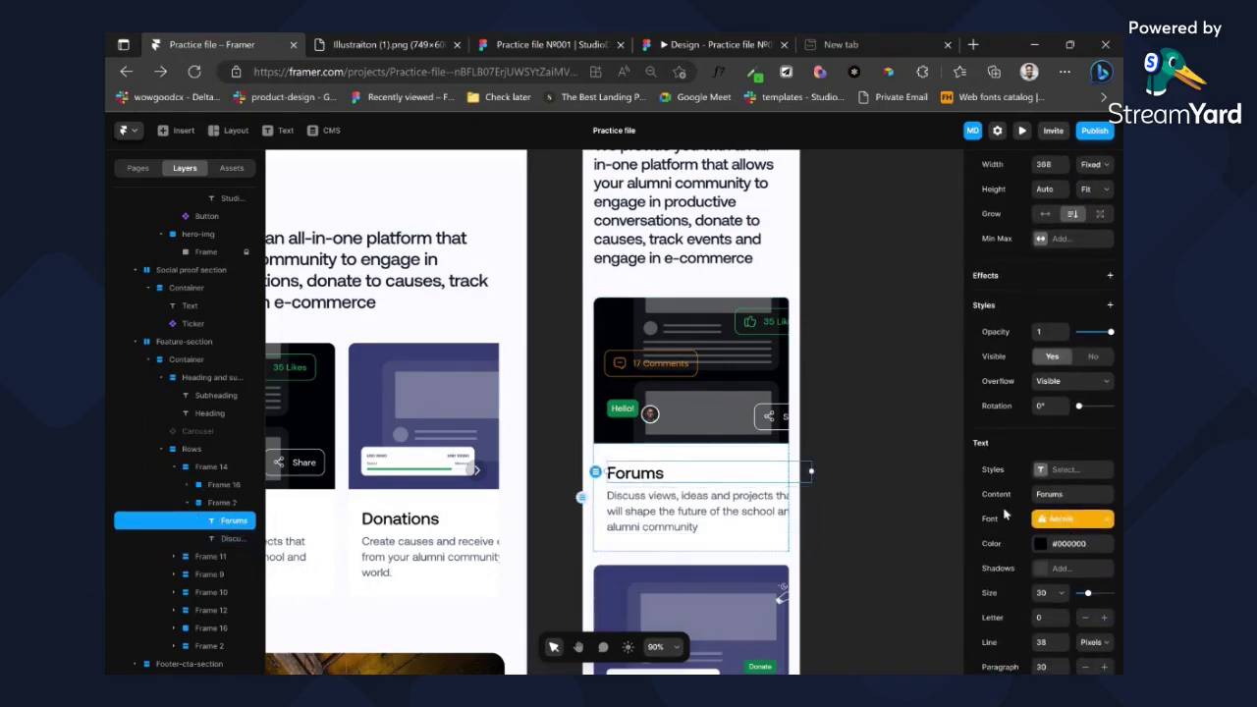
{"action": "left_click", "coordinate": [1061, 520]}
{"action": "left_click", "coordinate": [890, 459]}
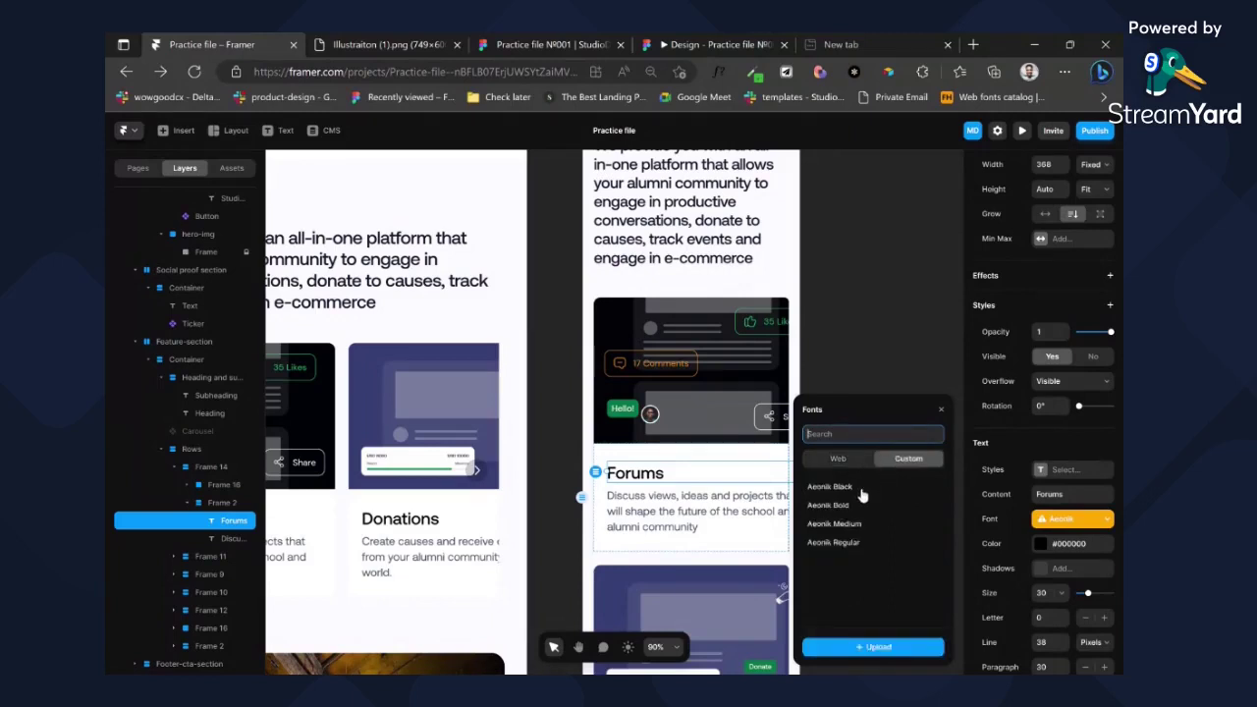
{"action": "left_click", "coordinate": [842, 523]}
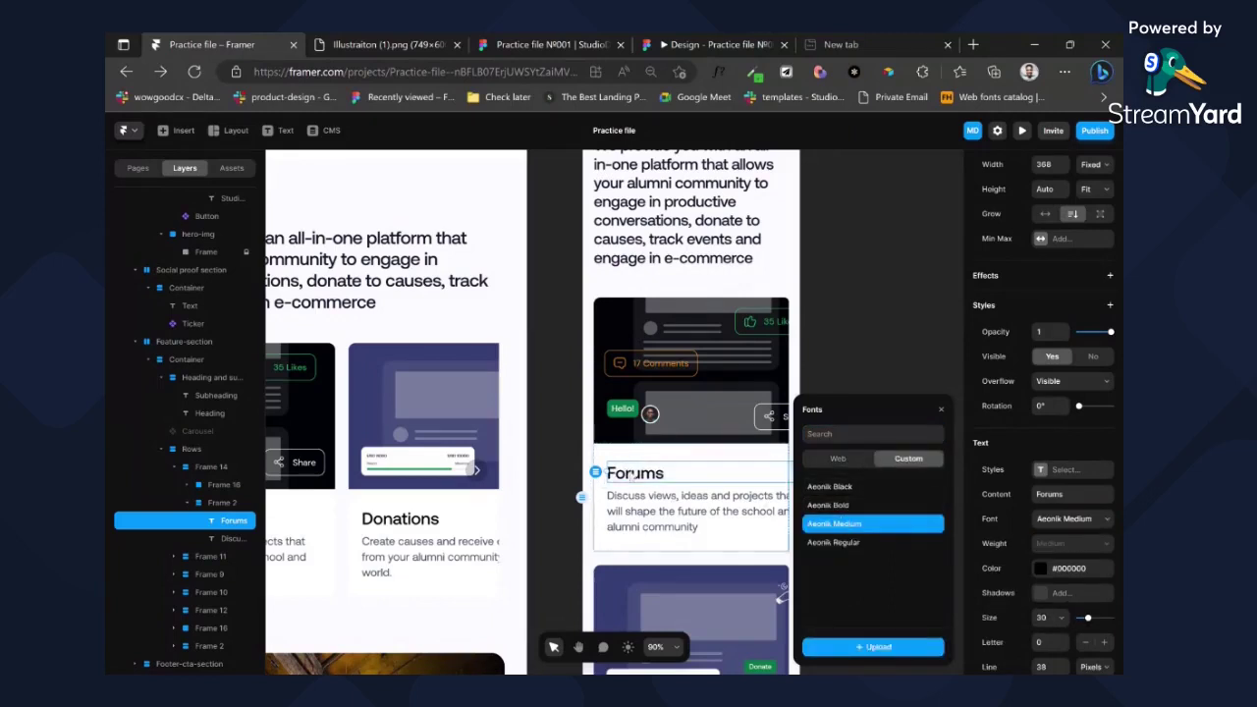